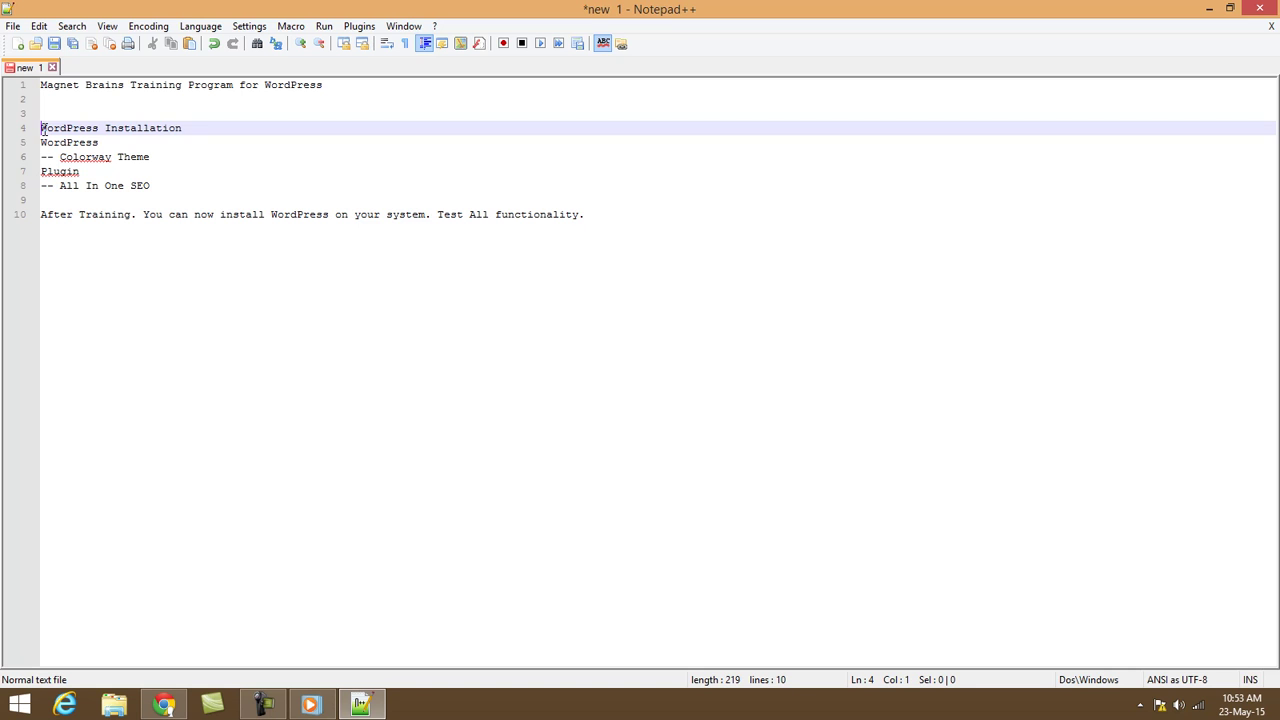
Prefix the outline's topic lines with '1. ', '2. ' and '3. ' in Notepad++.
type("1.")
key("Down")
key("Down")
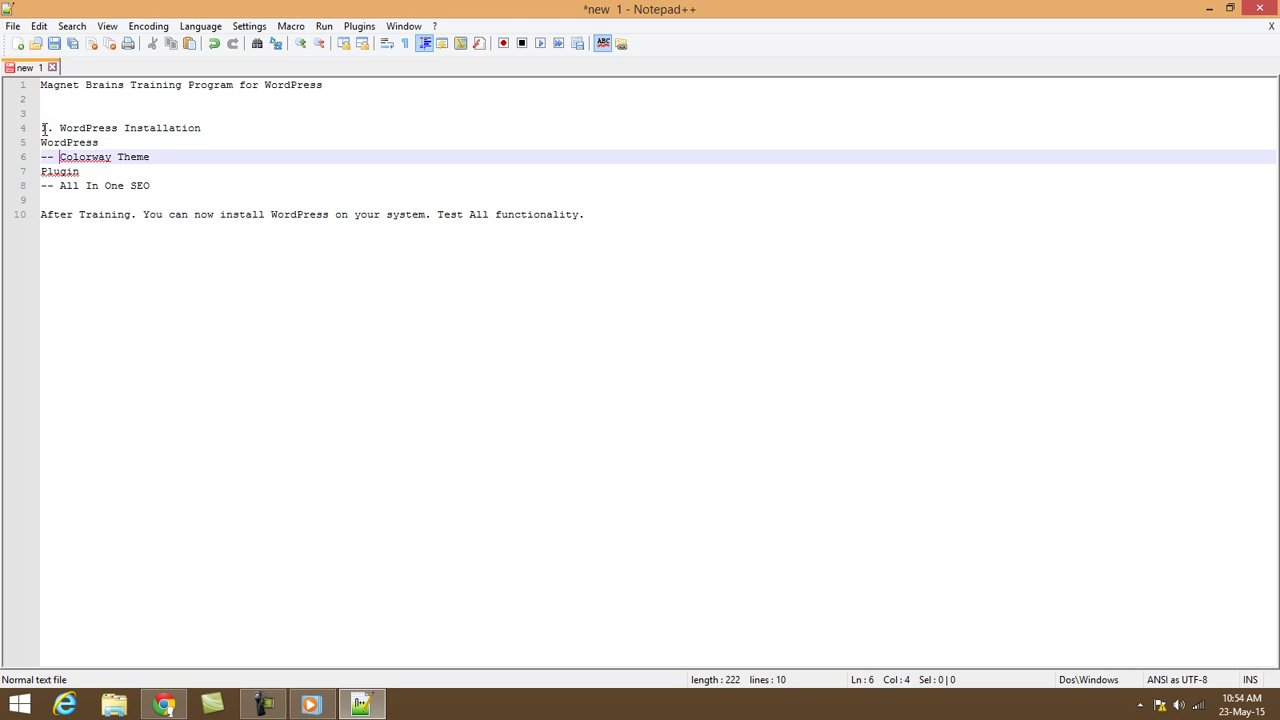
key("Up")
type("2.")
key("Down")
key("Down")
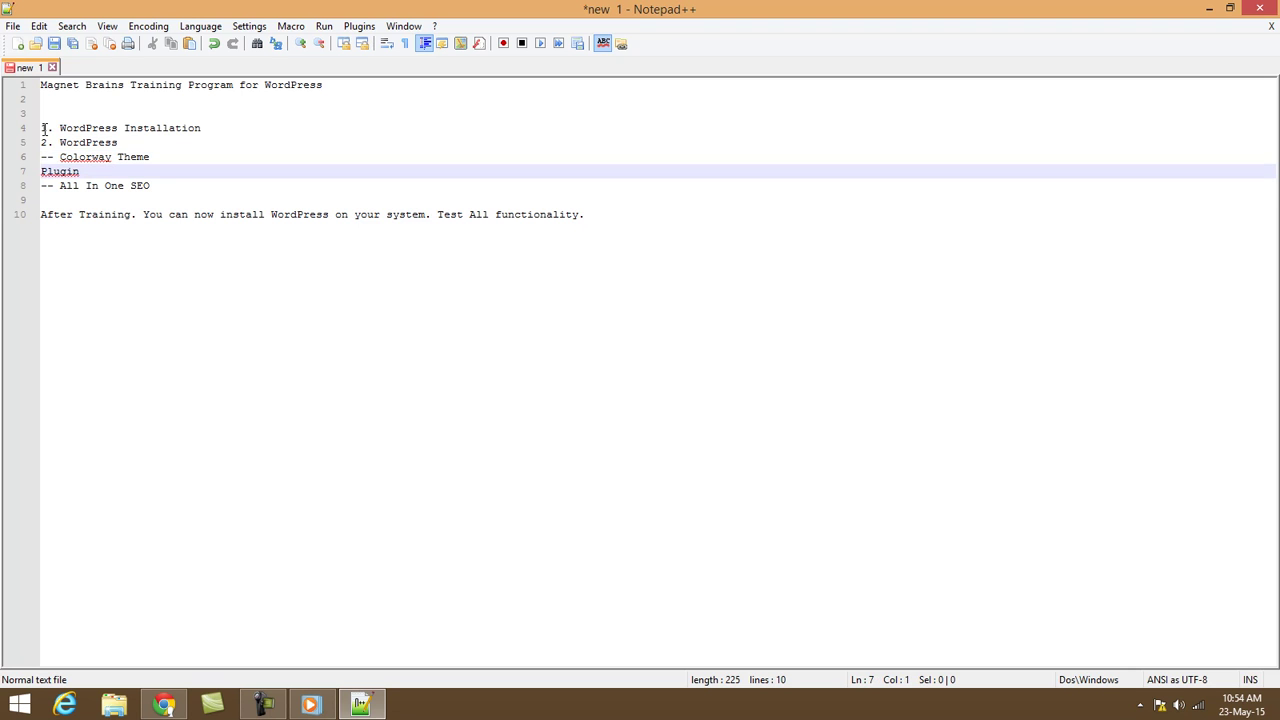
type("3.")
key("Down")
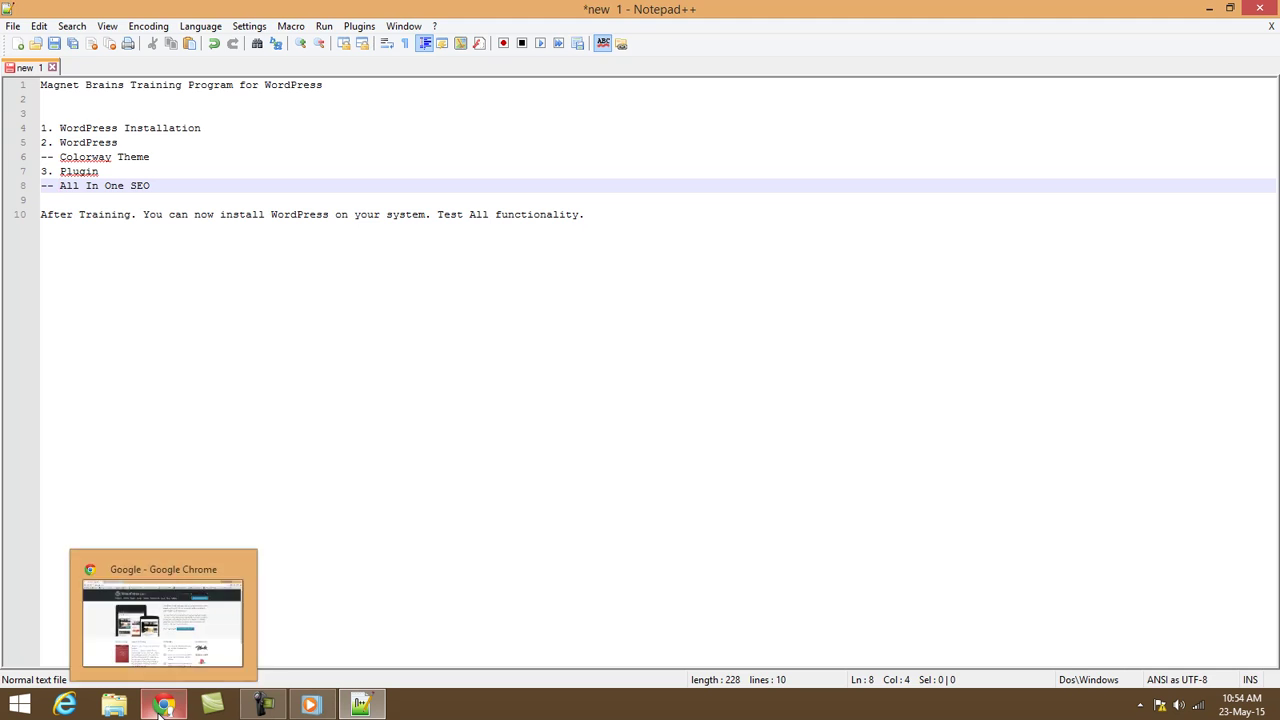
Go to wordpress.org in Chrome and download WordPress 4.2.2 as a zip.
left_click(172, 645)
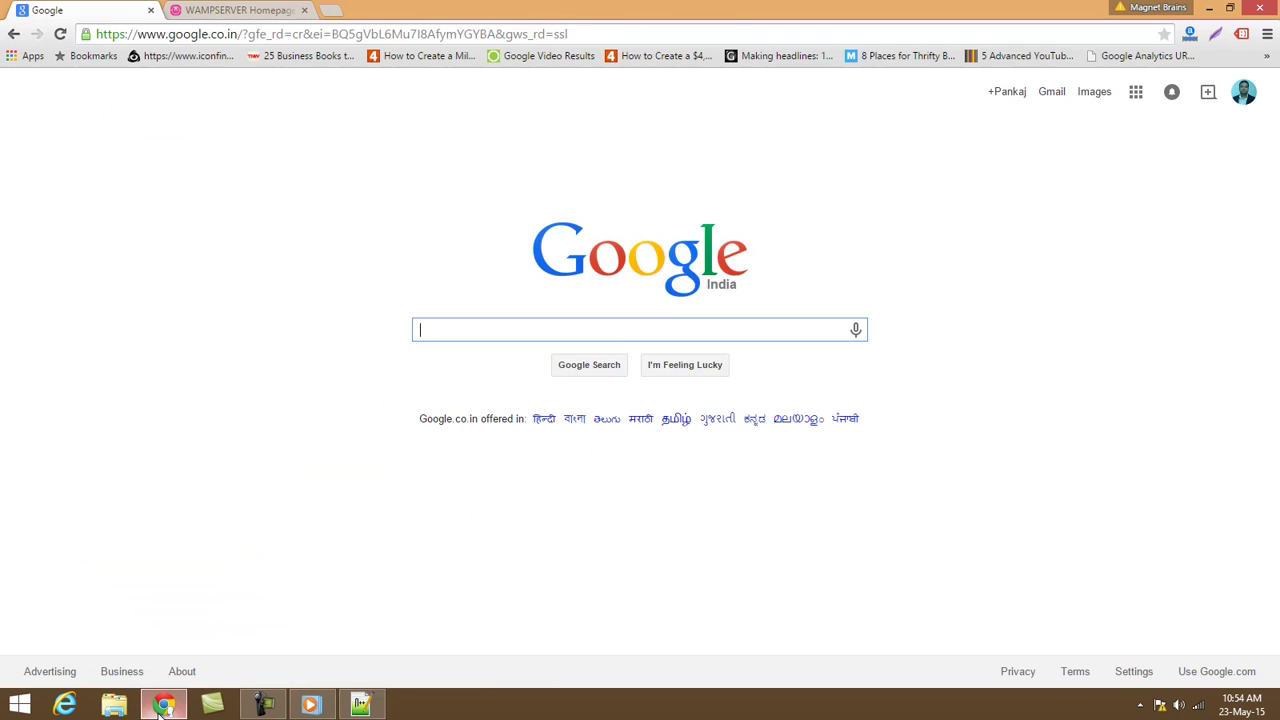
left_click(304, 10)
left_click(237, 33)
type("wordpress")
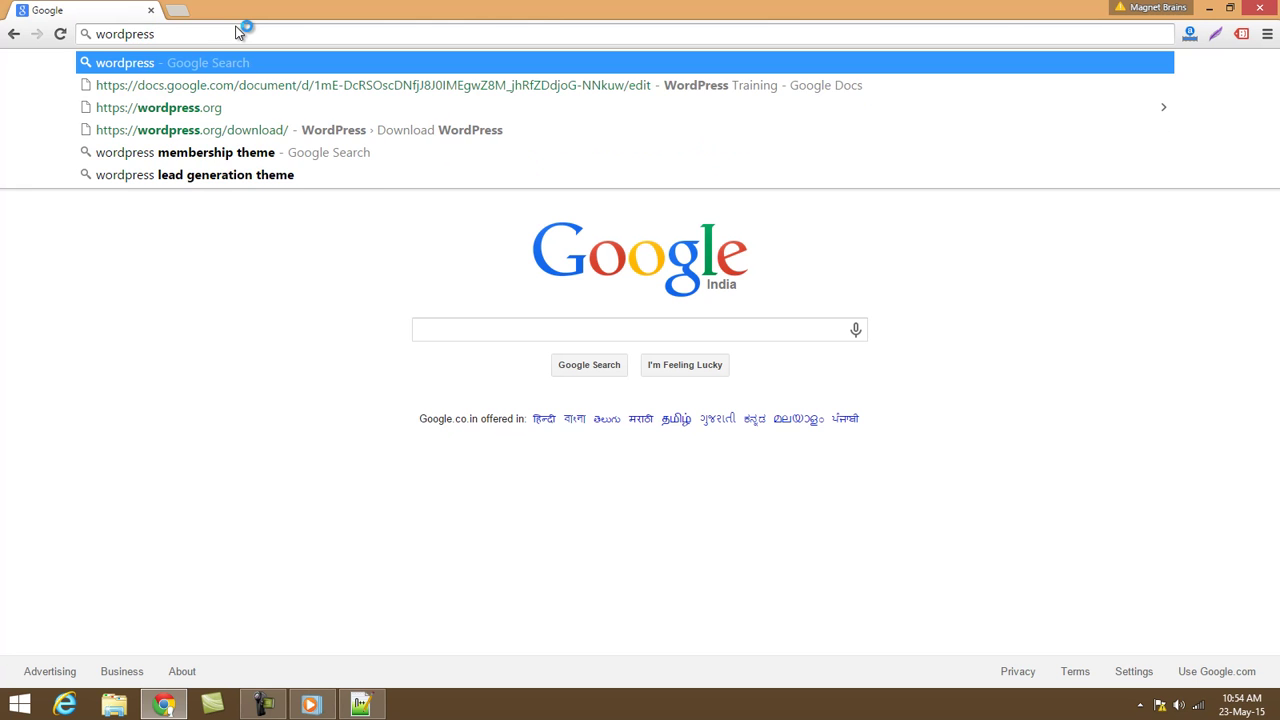
key("Down")
key("Down")
key("Return")
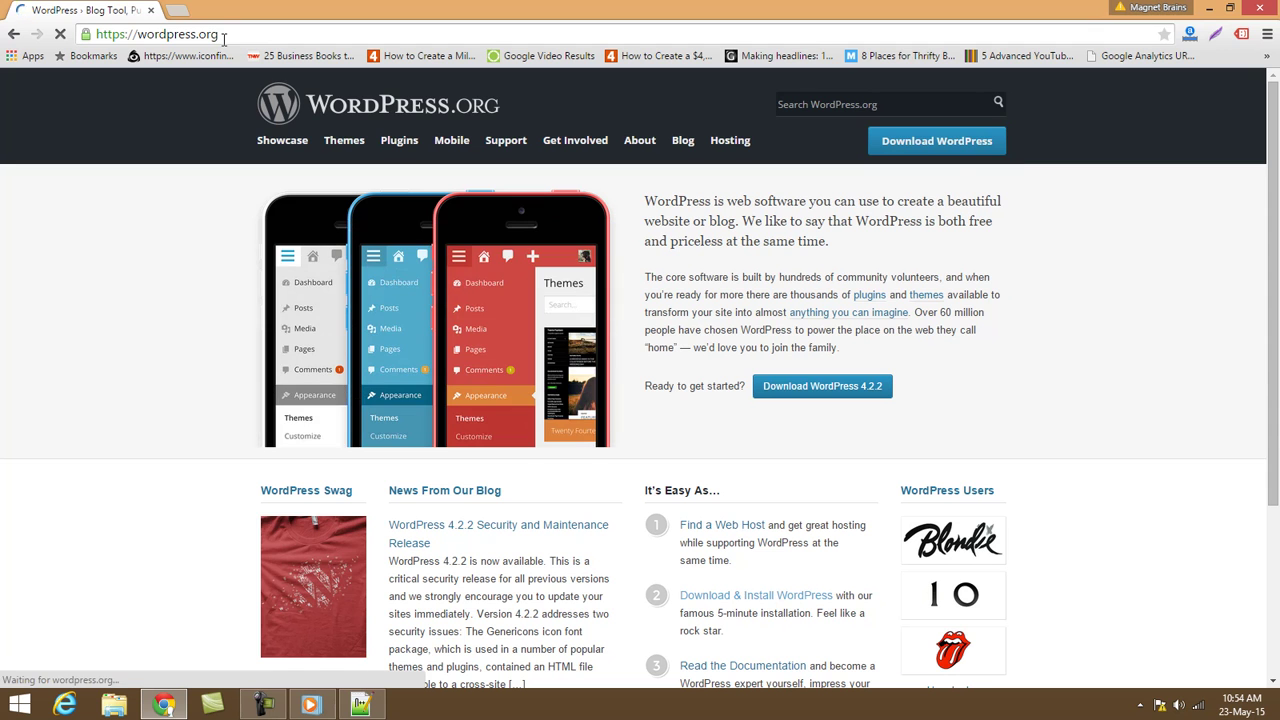
left_click(936, 141)
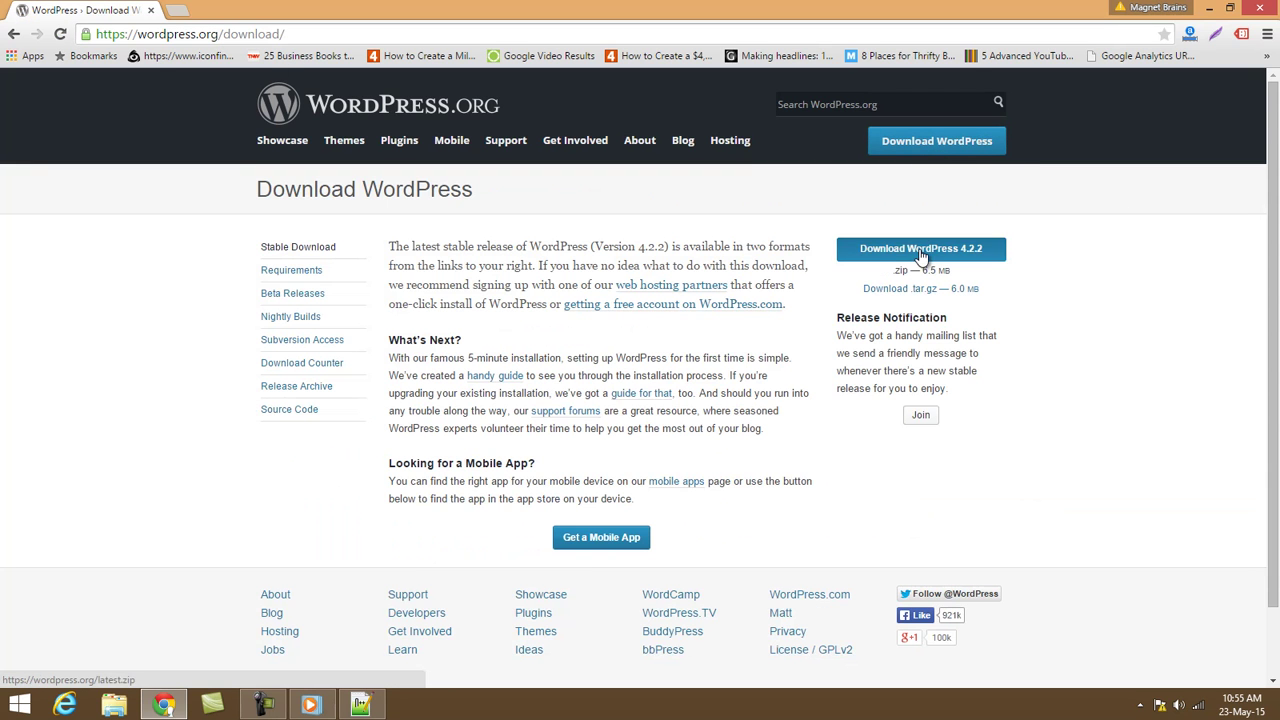
left_click(922, 256)
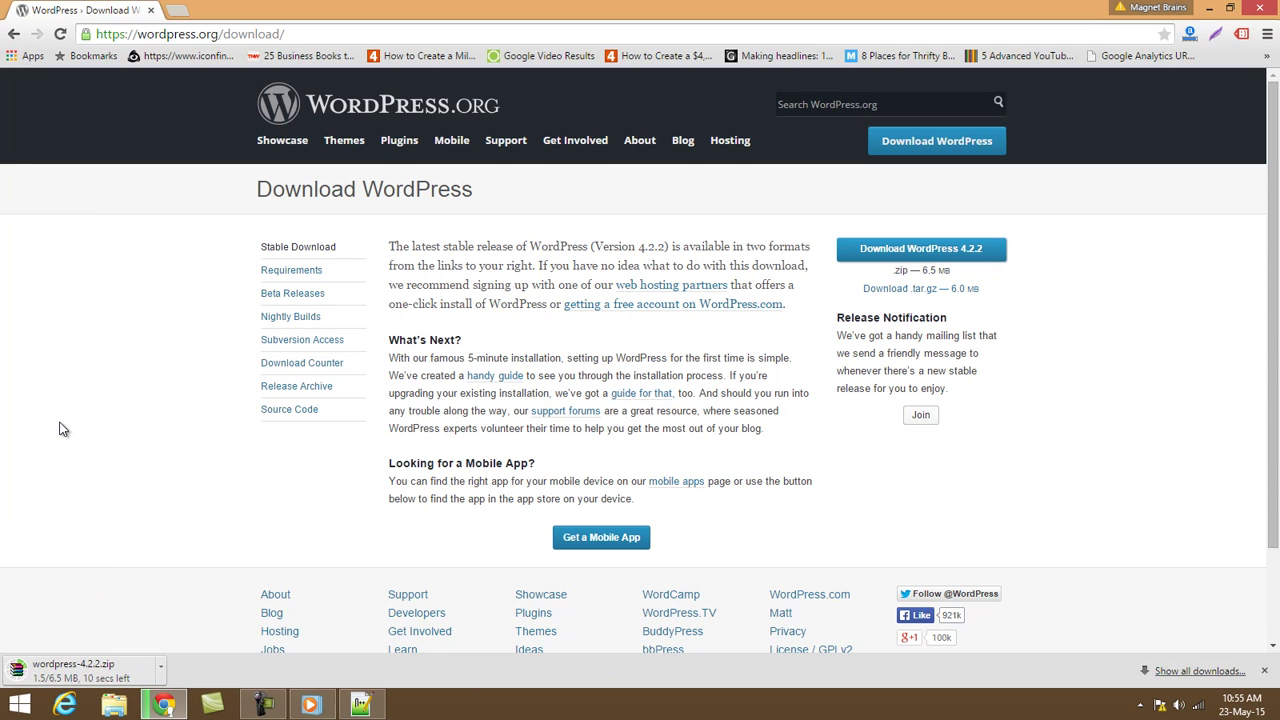
Search the Start screen for wamp and launch start WampServer.
left_click(34, 710)
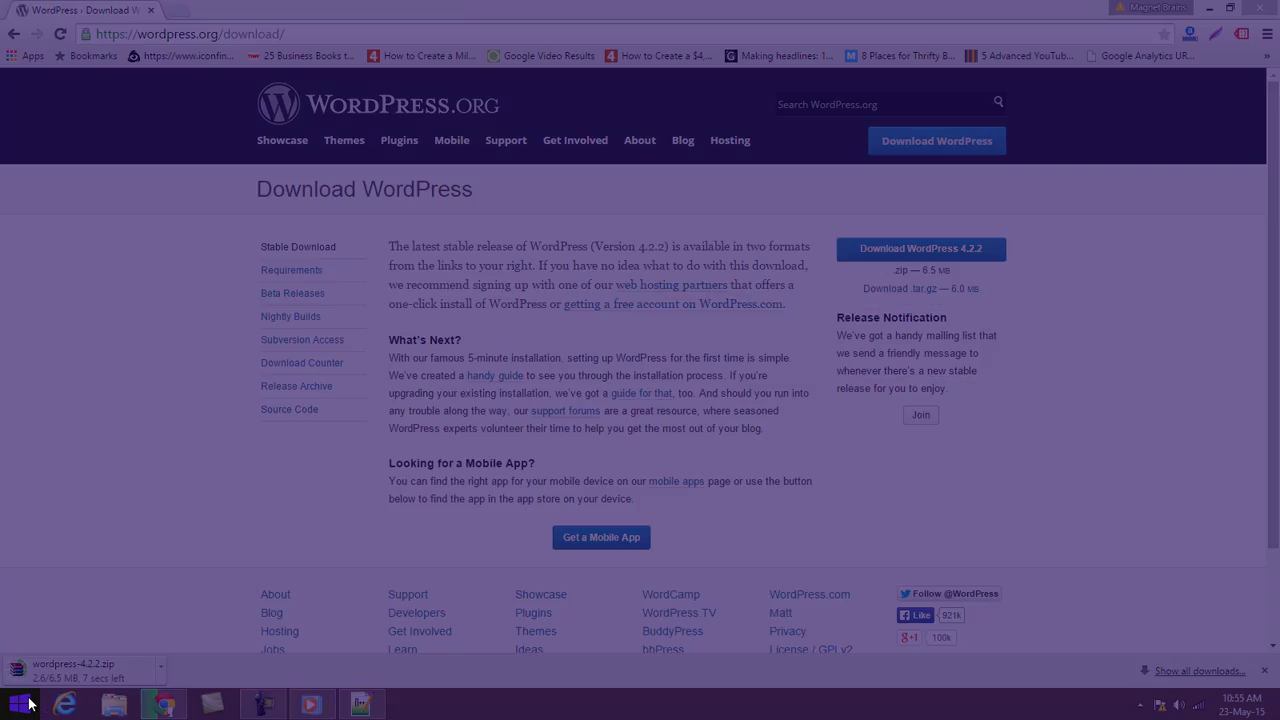
type("wampServer")
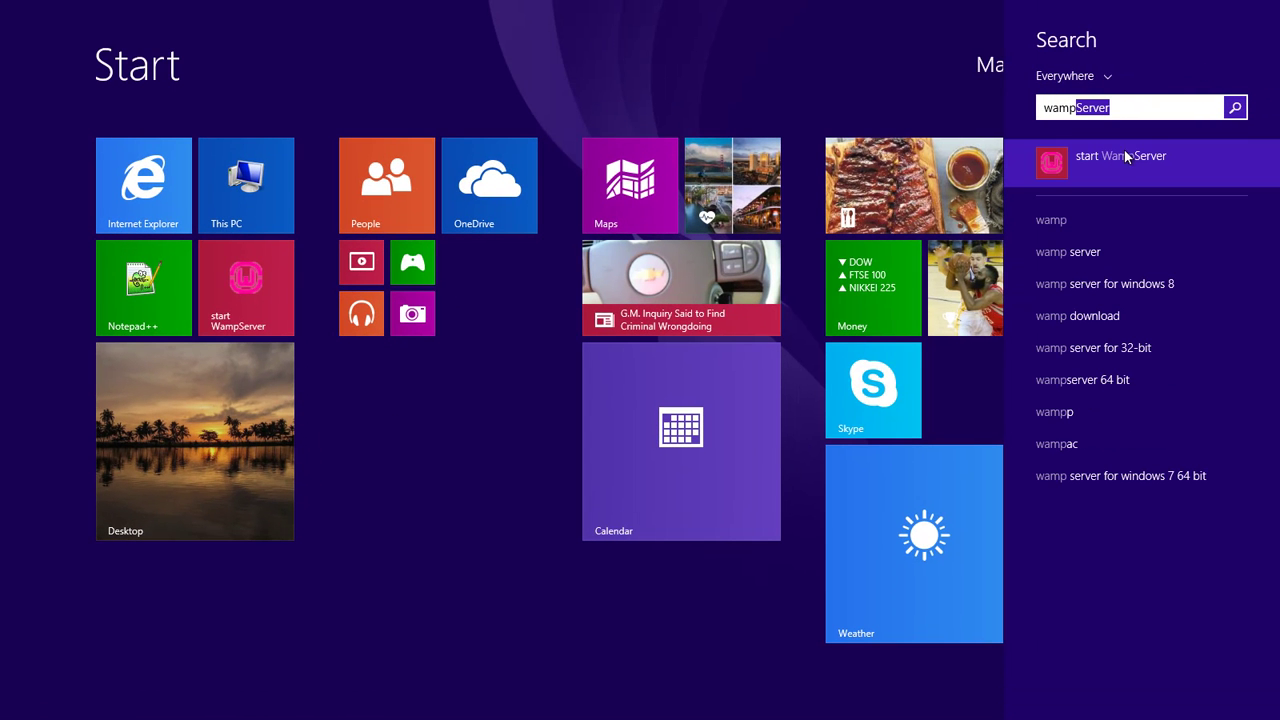
left_click(1118, 166)
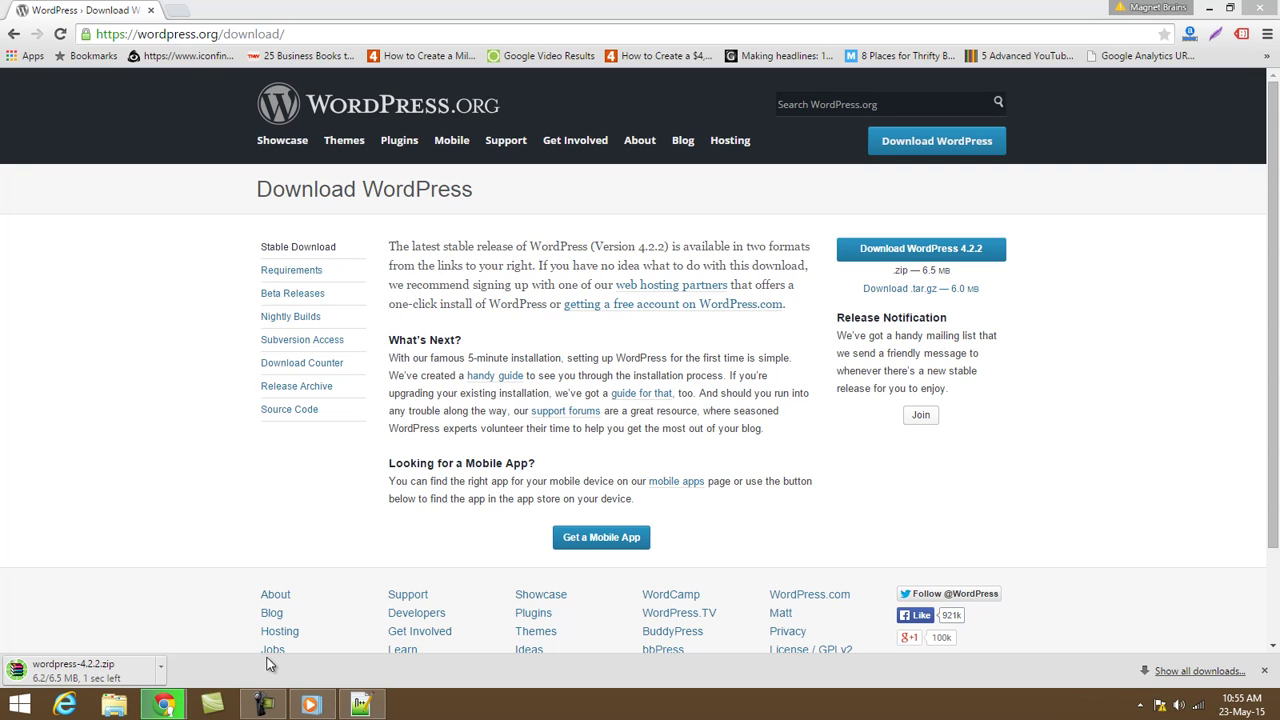
left_click(1140, 705)
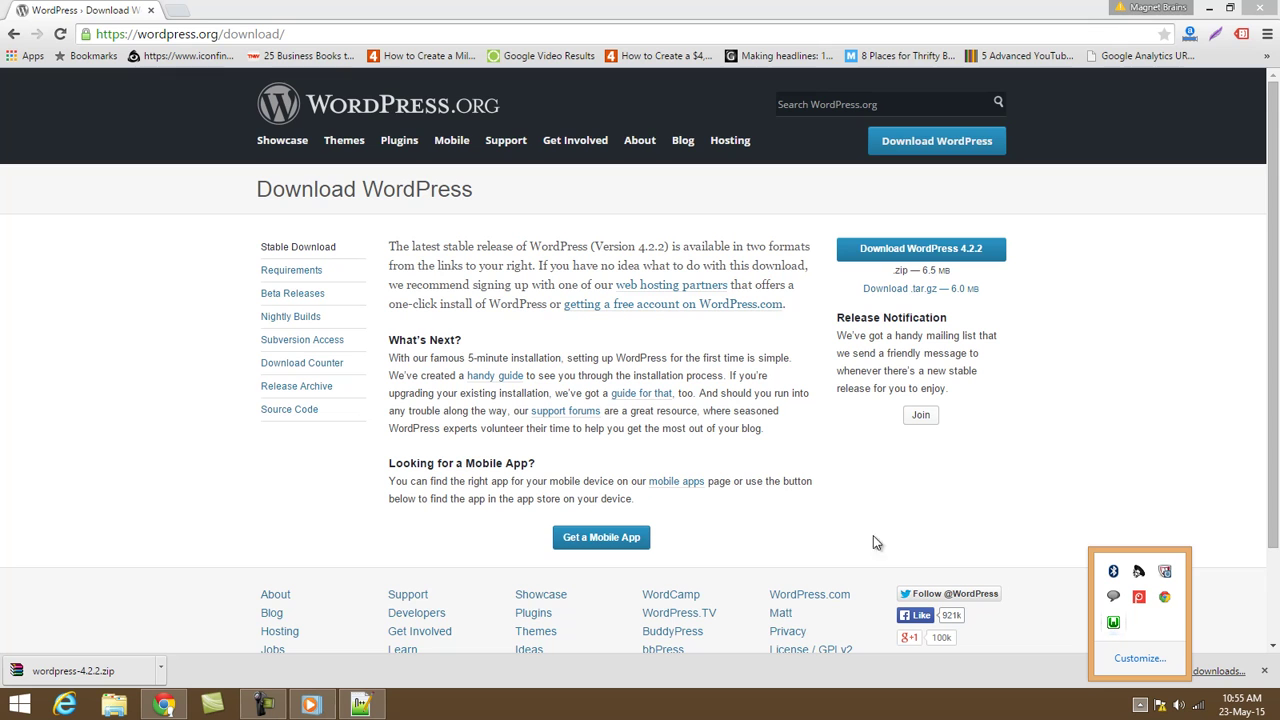
left_click(712, 397)
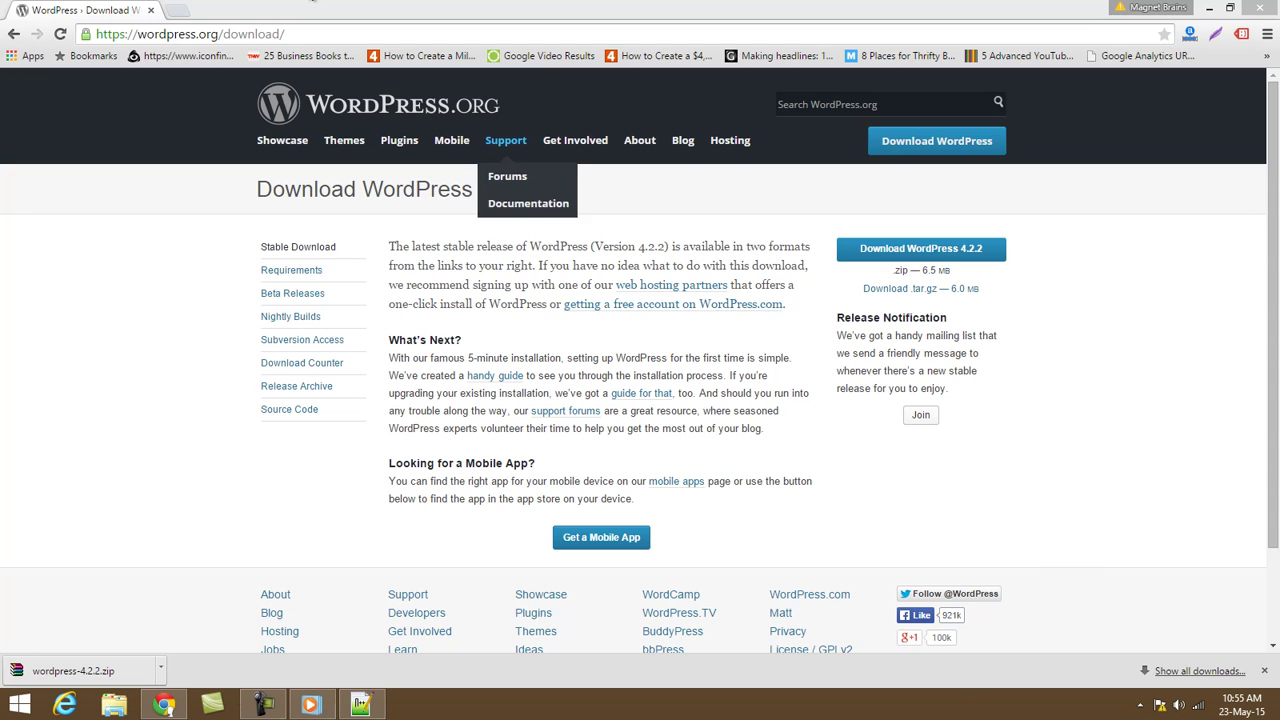
left_click(176, 11)
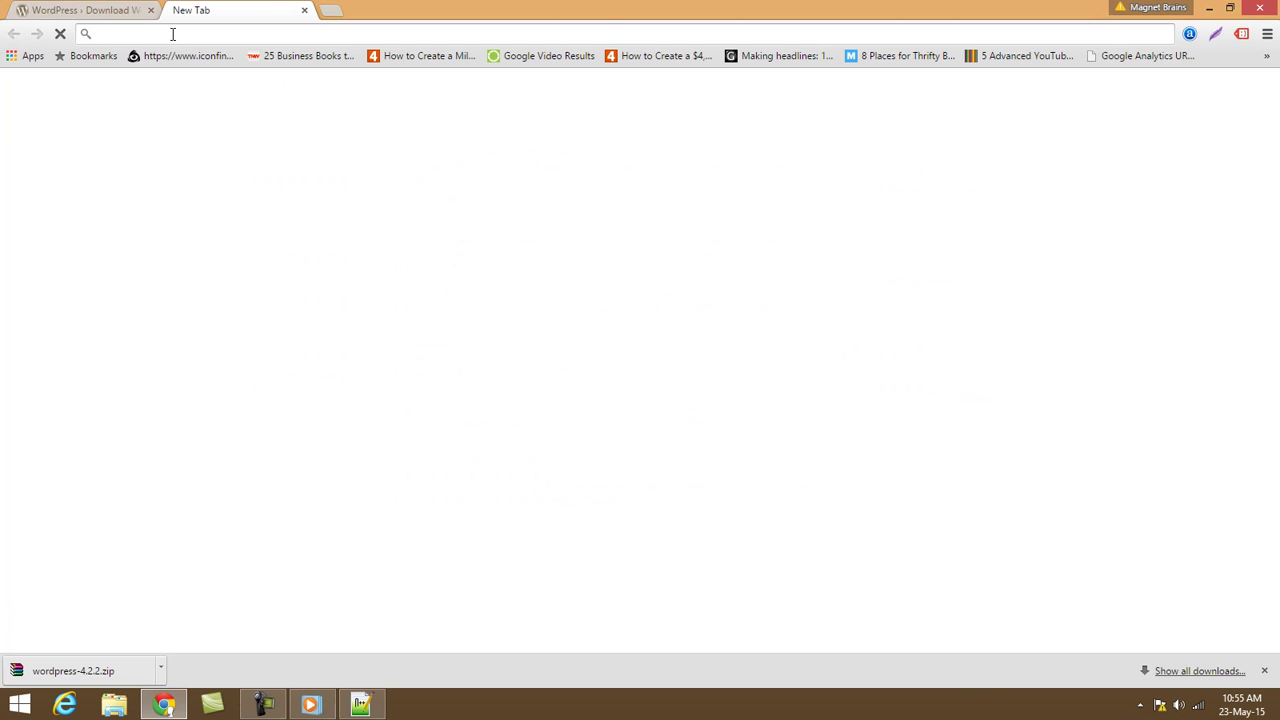
type("http:")
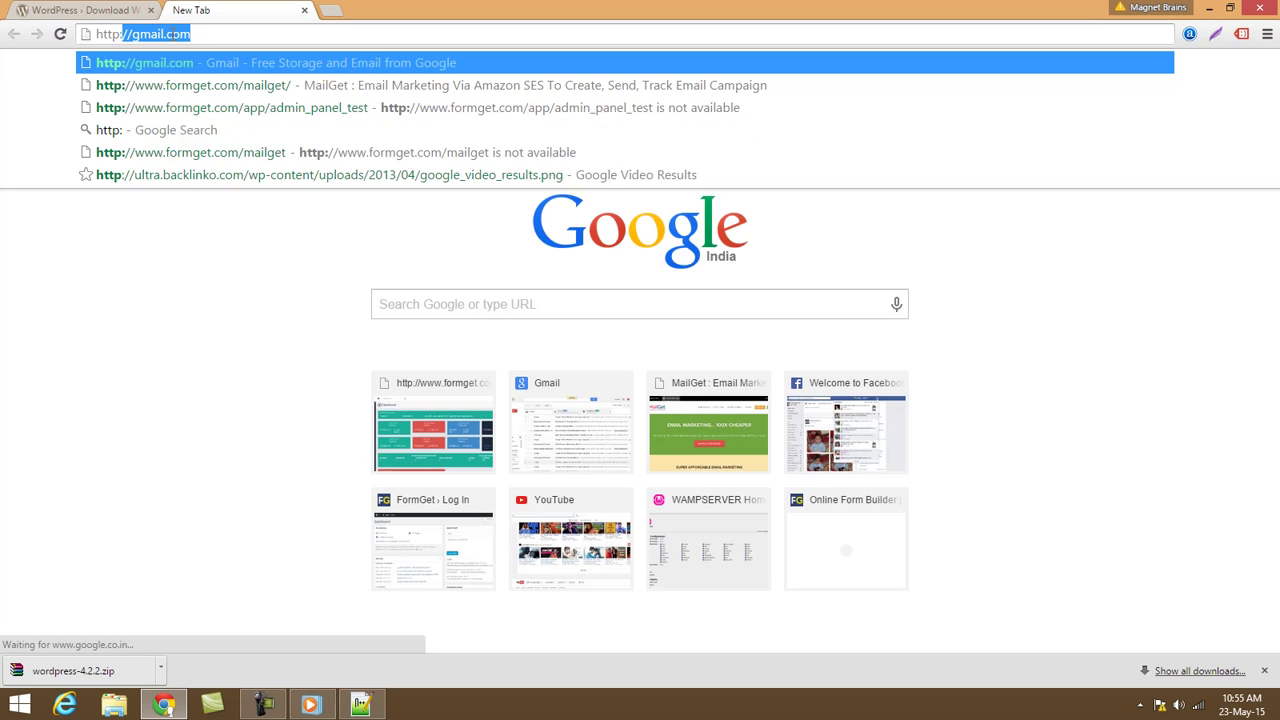
type("//localhost/")
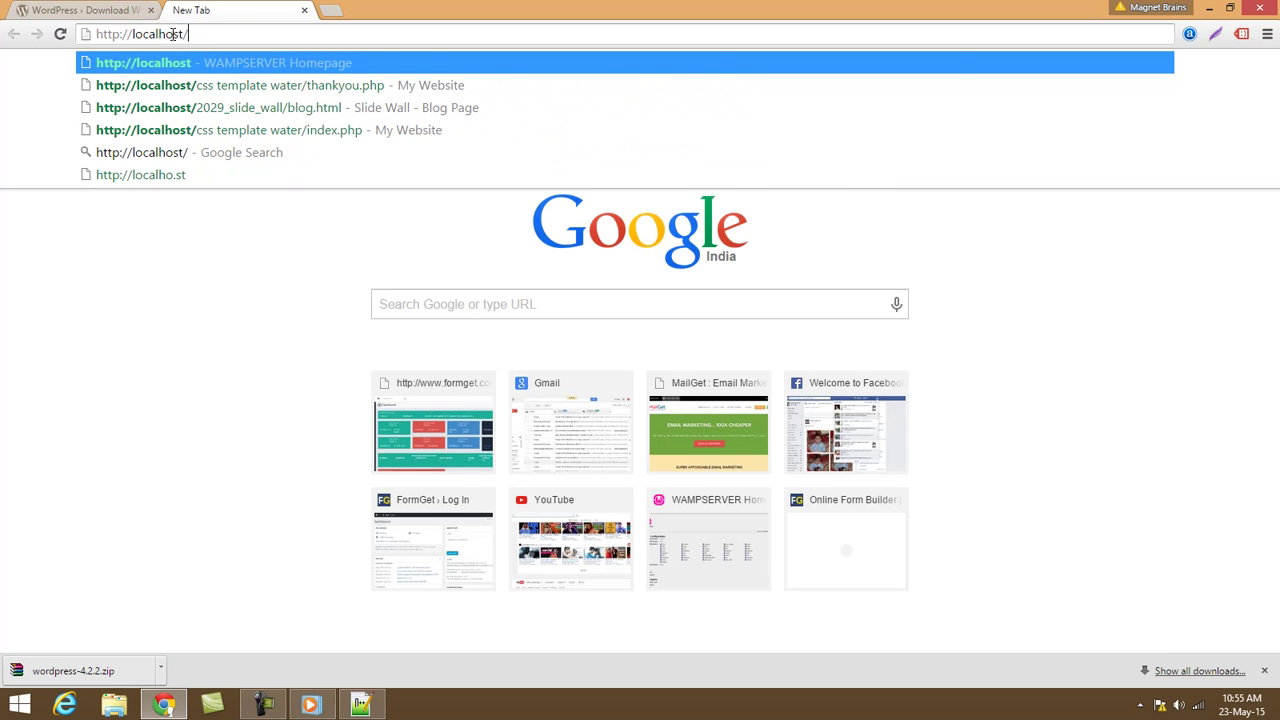
key("Return")
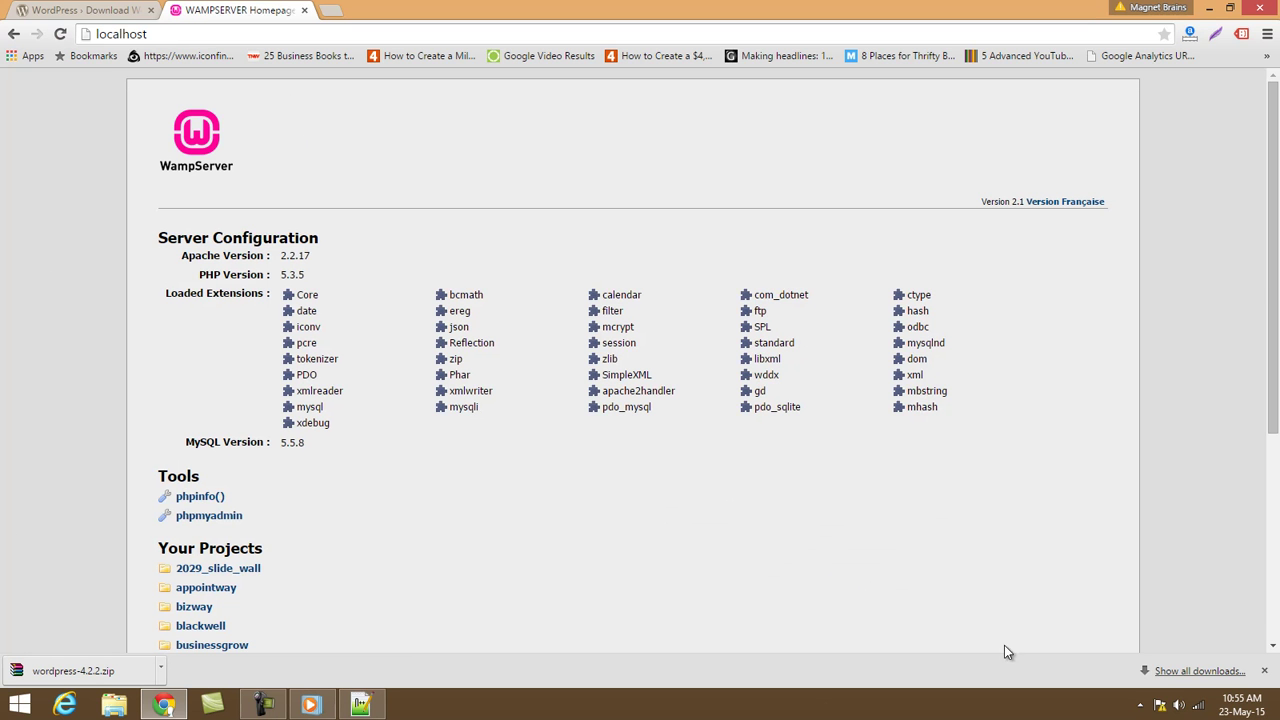
scroll(1101, 523, "down", 4)
scroll(1101, 523, "up", 4)
Locate the downloaded zip's folder, then open C:\wamp\www through This PC.
left_click(1200, 671)
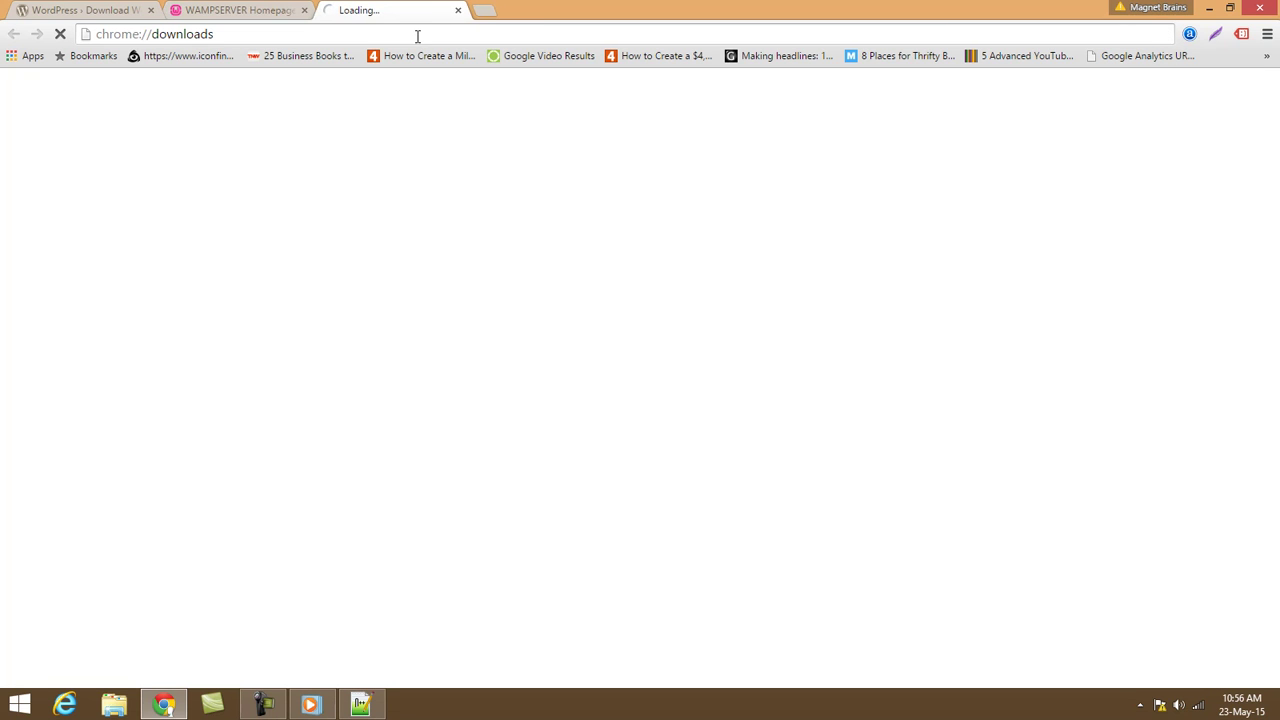
left_click(189, 172)
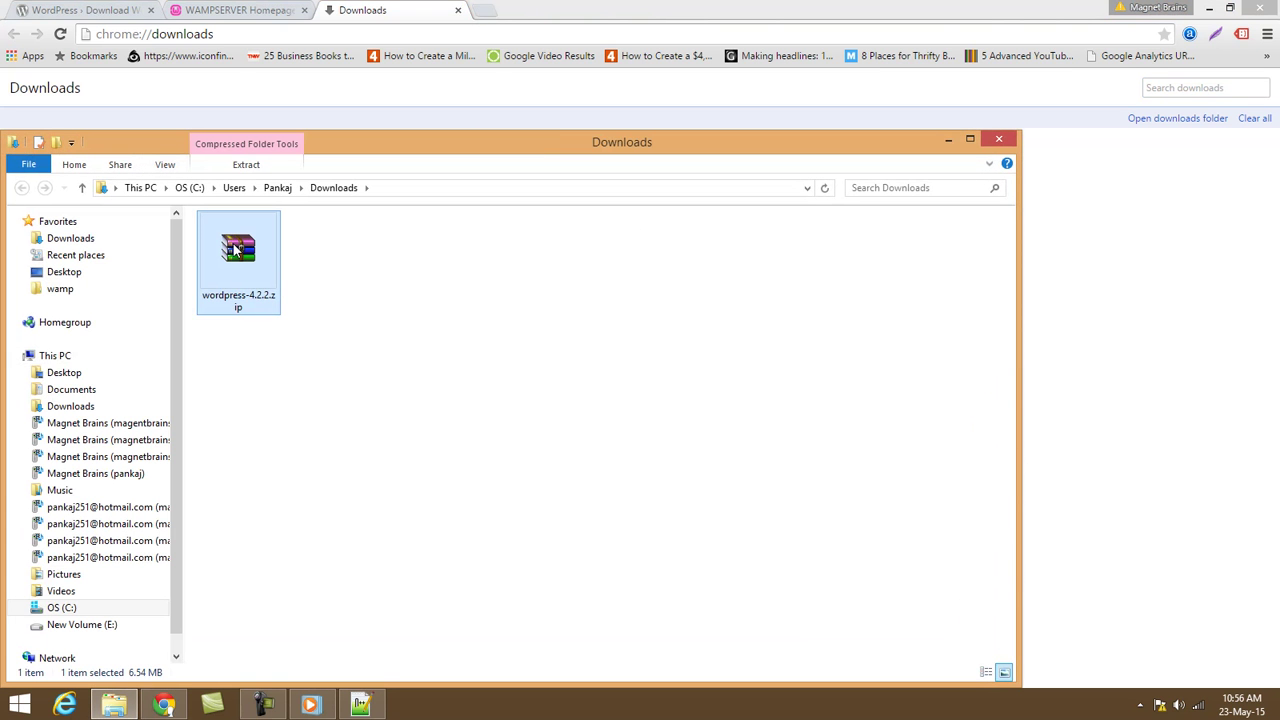
key("super+d")
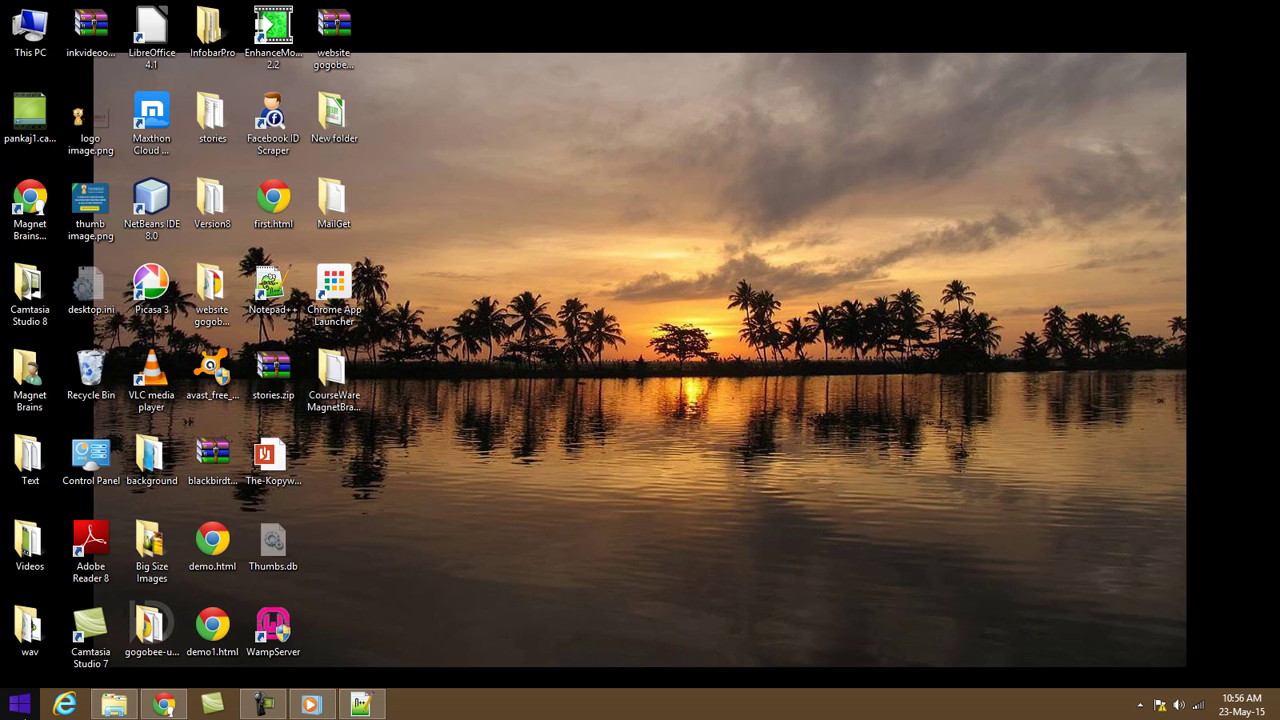
double_click(30, 32)
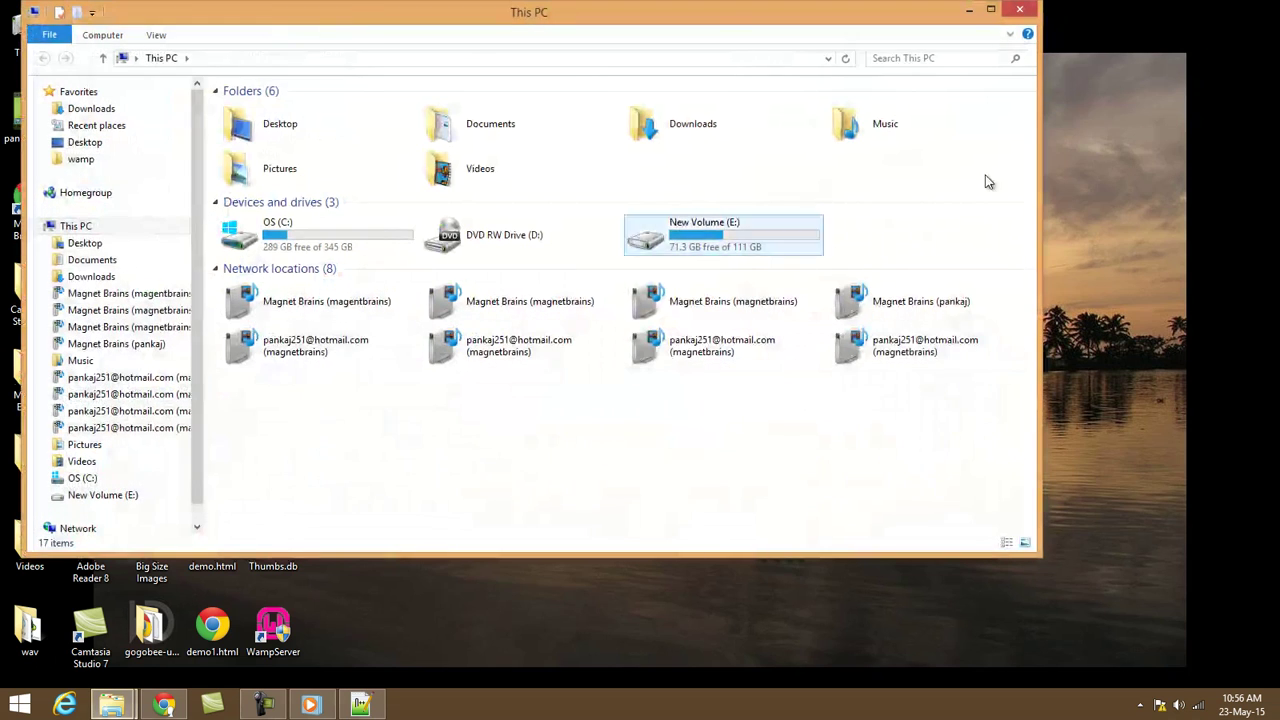
left_click(988, 14)
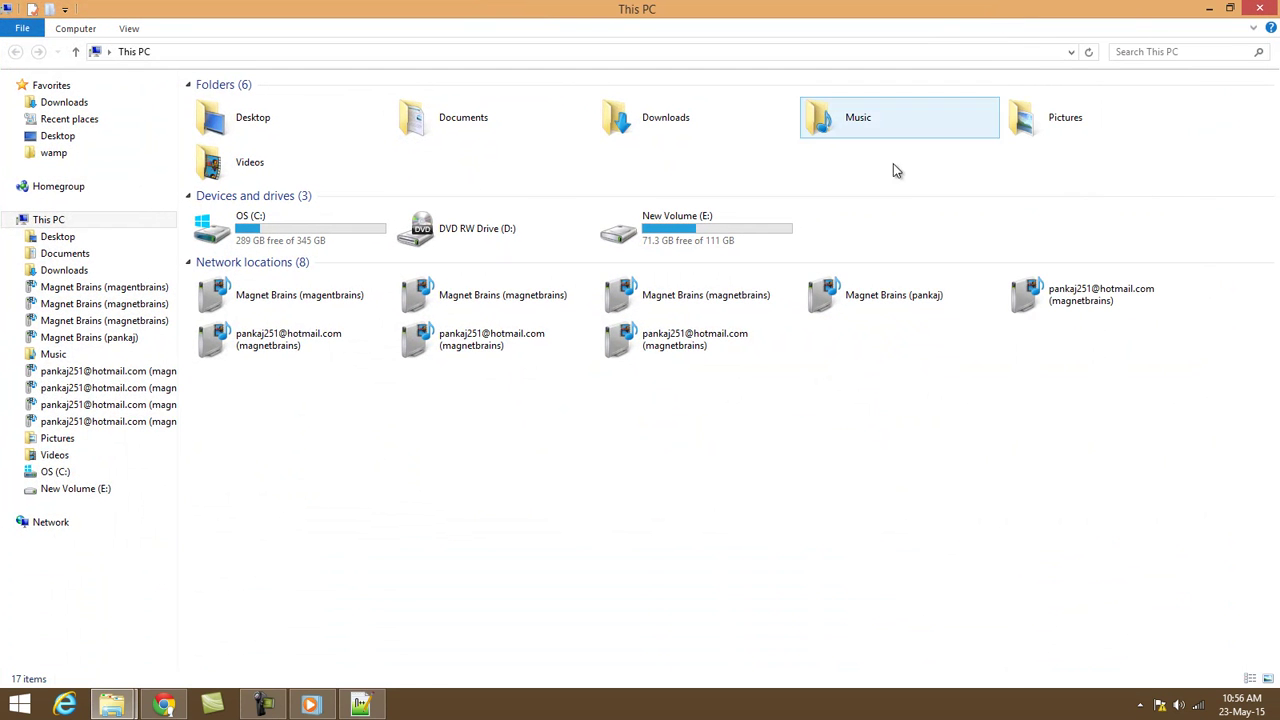
double_click(268, 228)
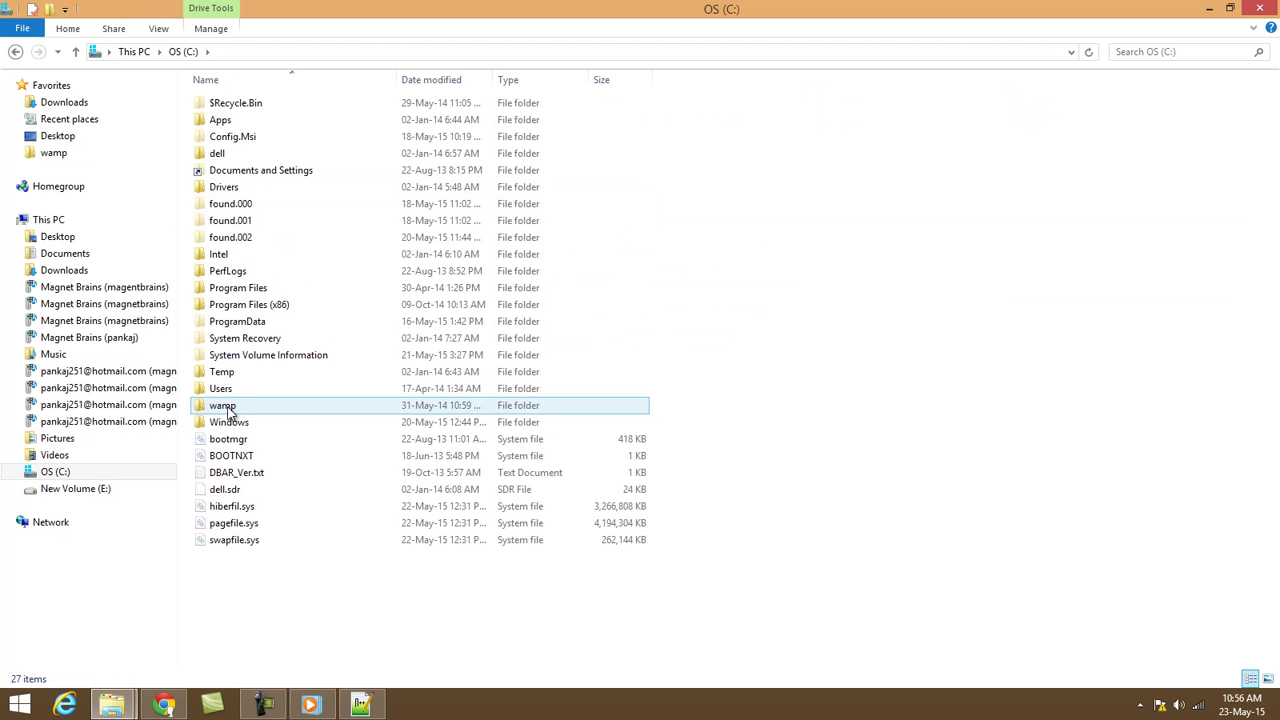
double_click(229, 410)
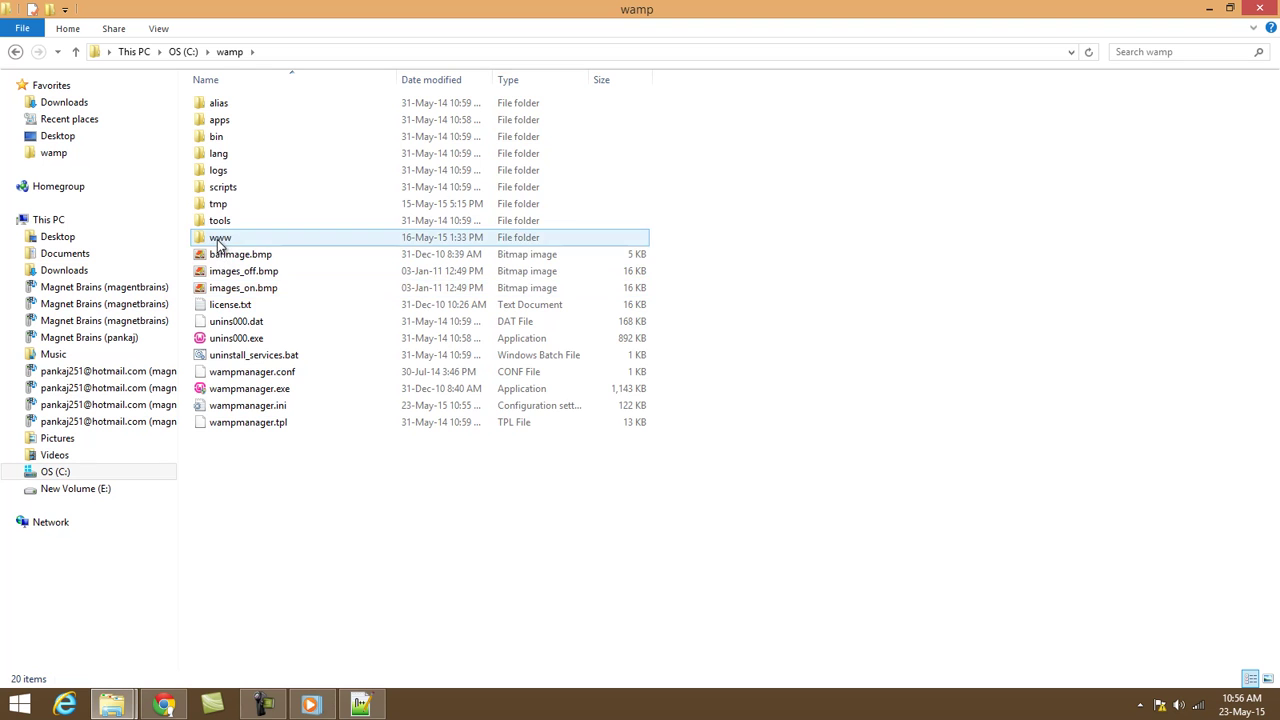
double_click(220, 242)
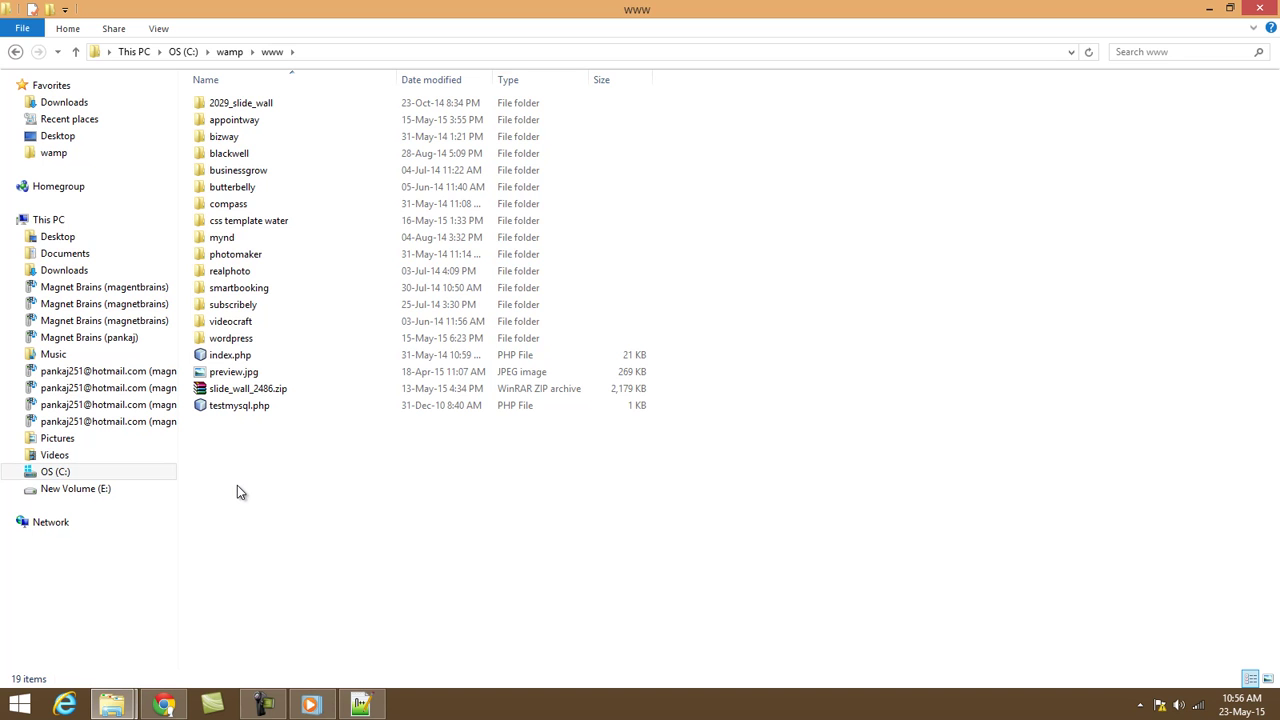
Paste wordpress-4.2.2.zip into www, delete the old wordpress folder, and open the zip.
key("ctrl+v")
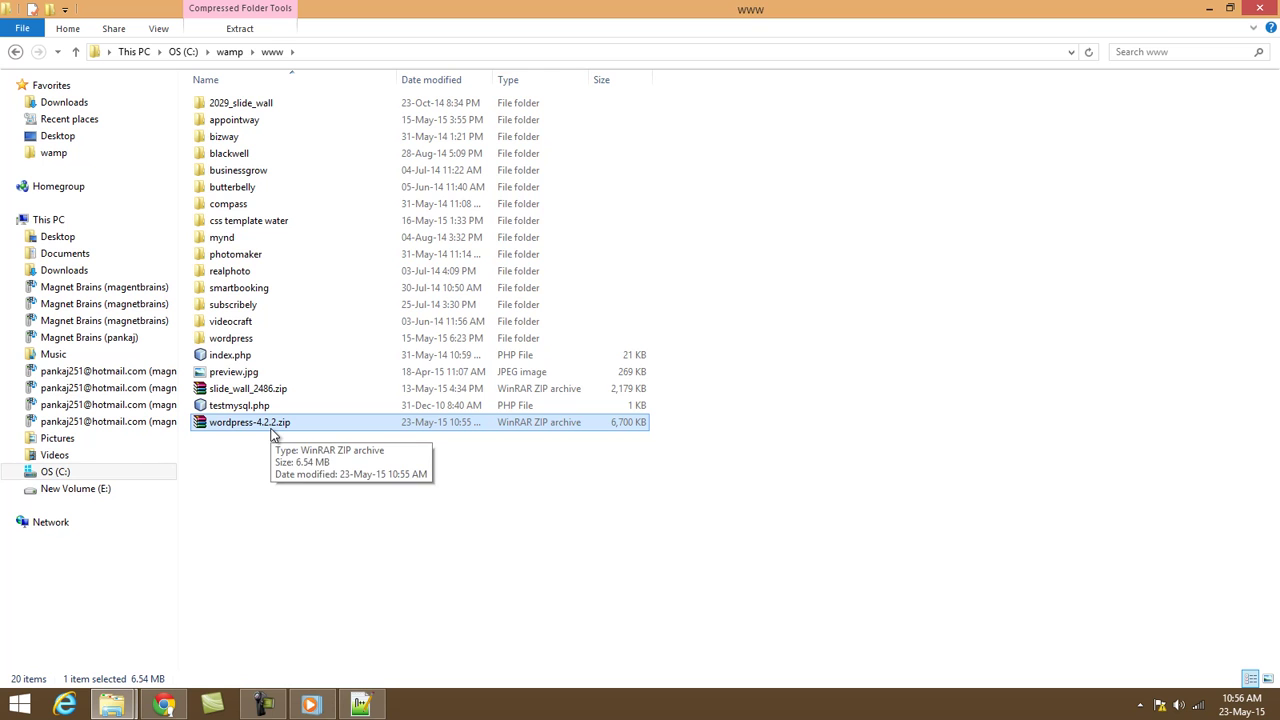
left_click(239, 342)
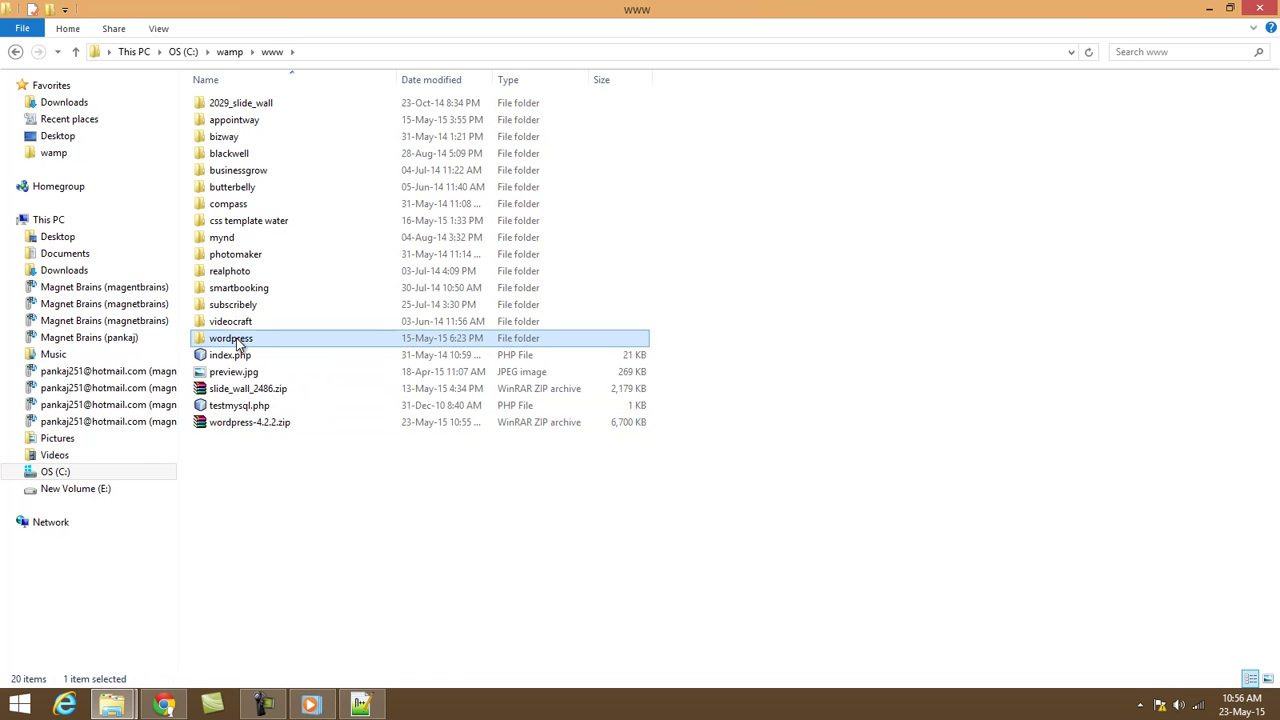
key("Delete")
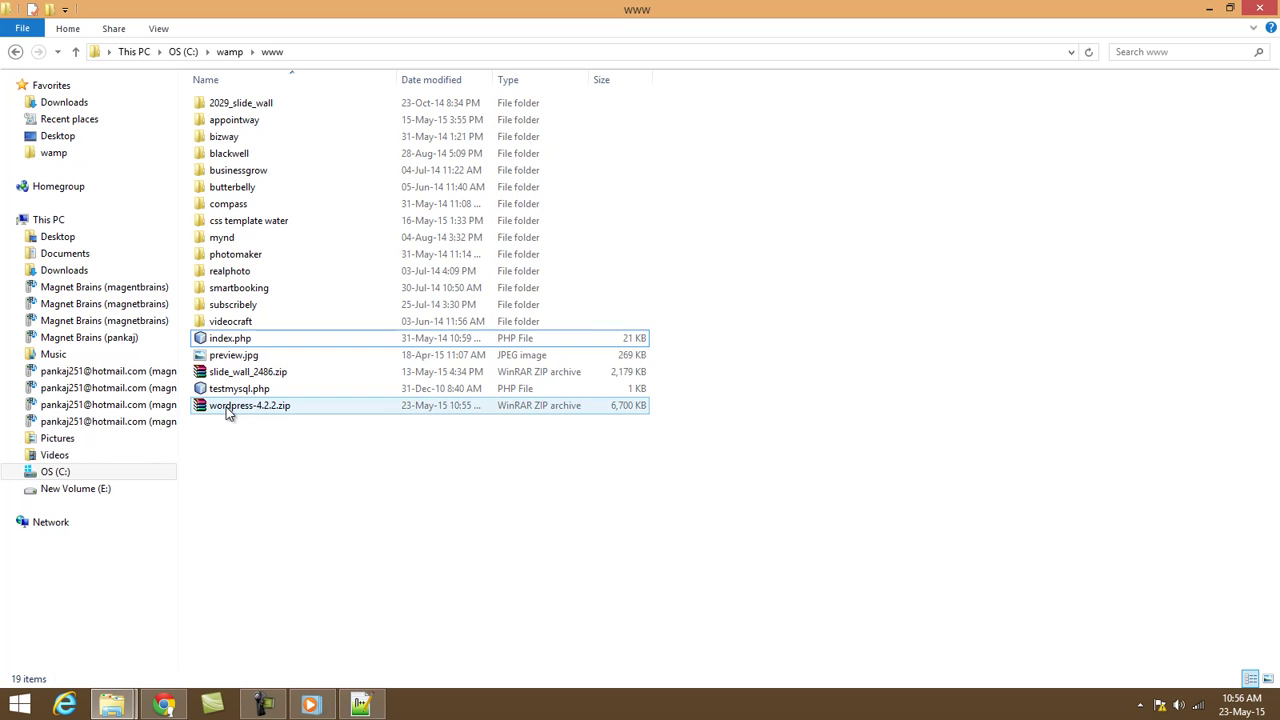
double_click(229, 408)
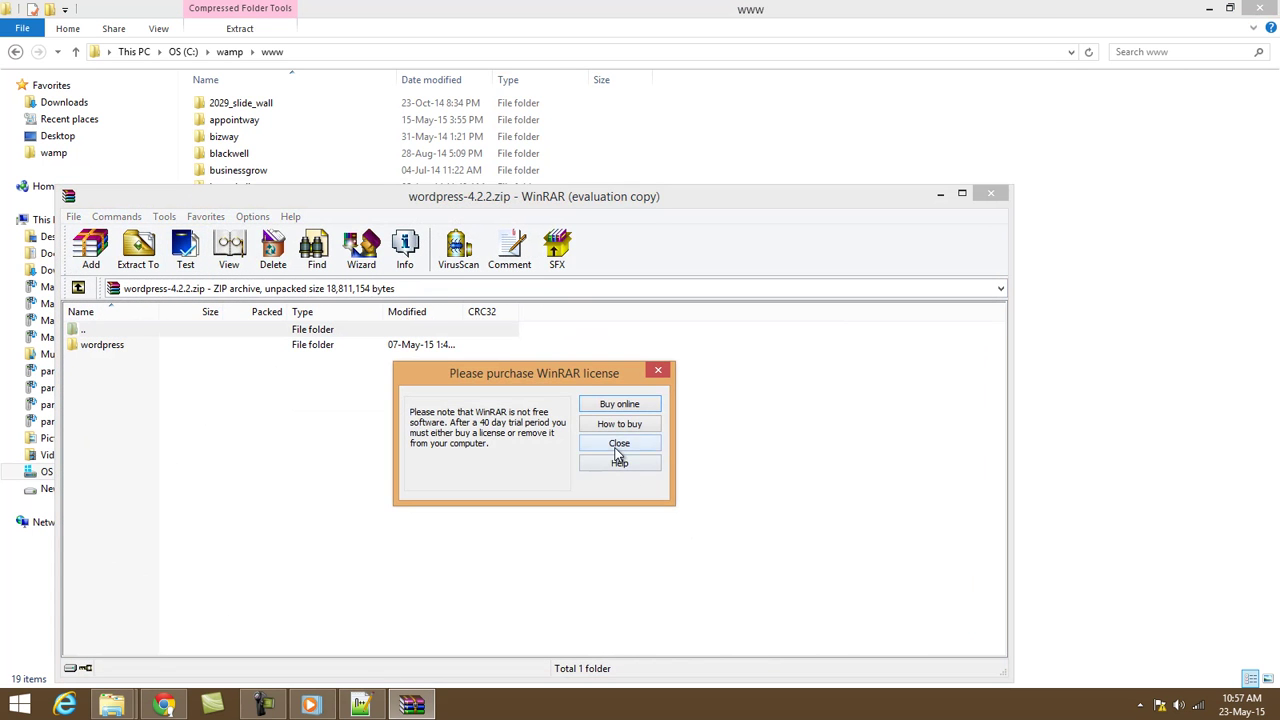
left_click(619, 444)
left_click_drag(504, 203, 785, 591)
left_click_drag(468, 582, 603, 465)
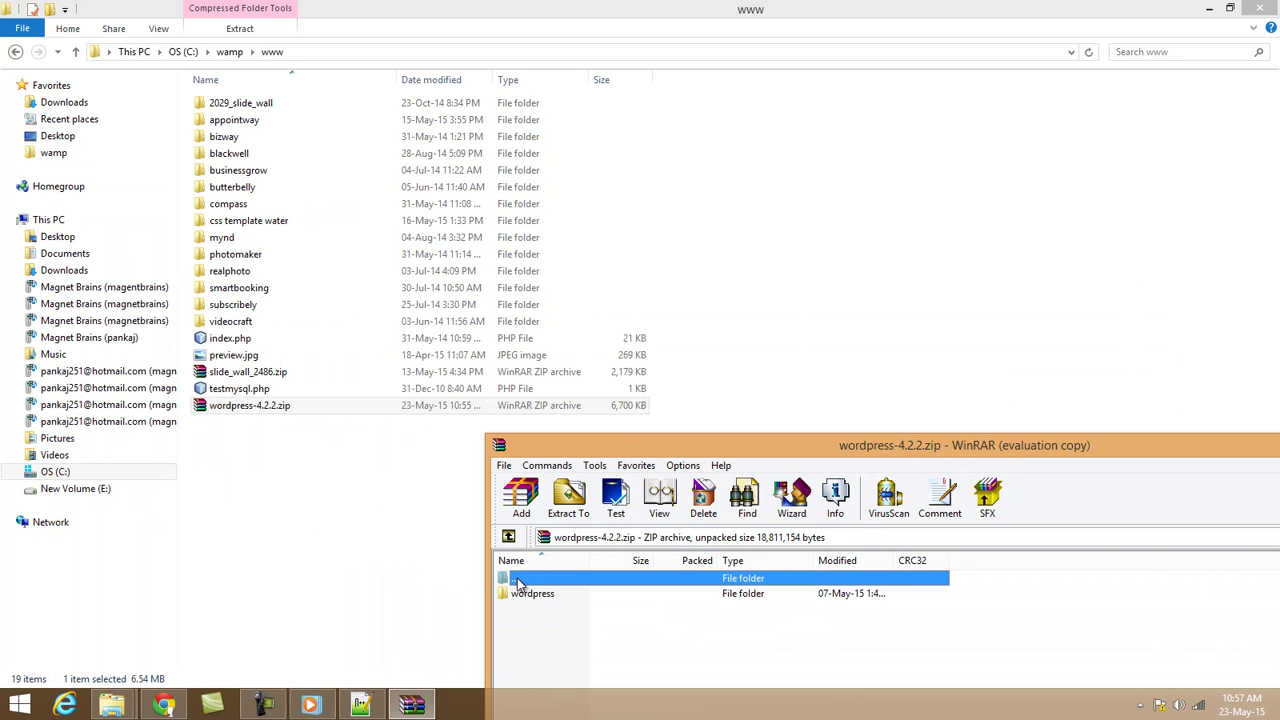
left_click_drag(526, 593, 229, 450)
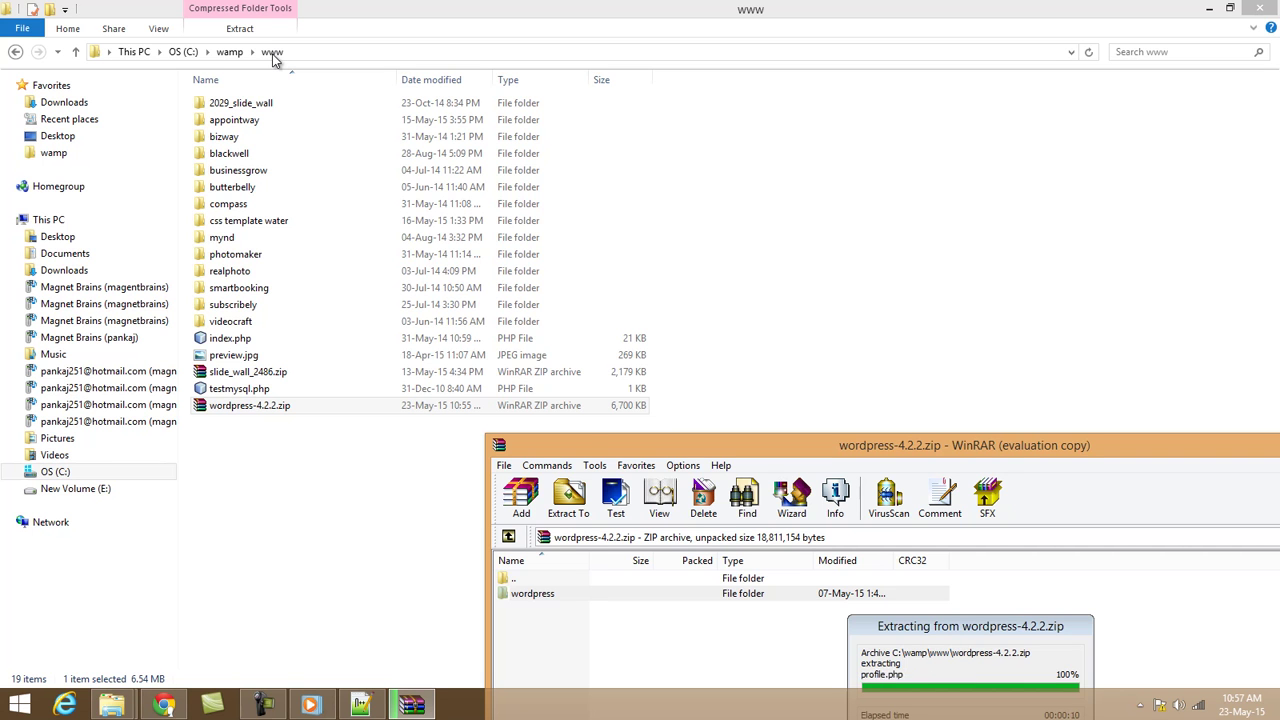
left_click_drag(590, 452, 597, 133)
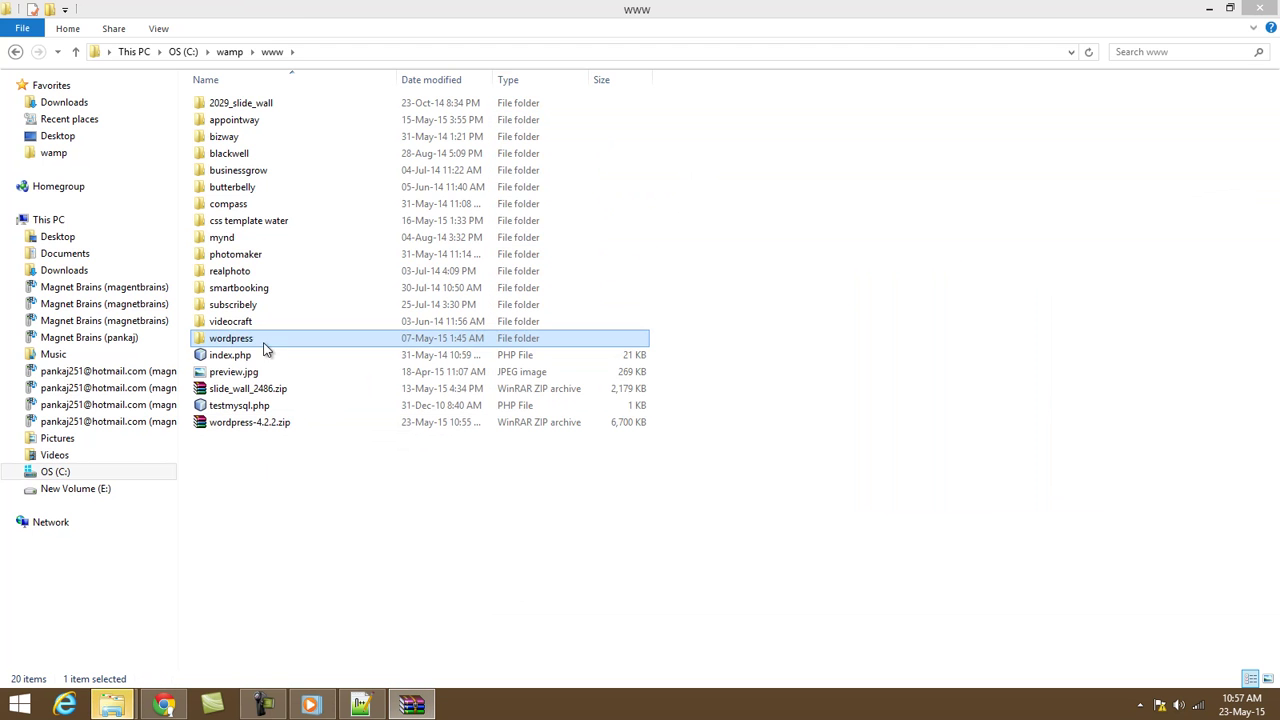
Return to the WampServer homepage in Chrome and open phpMyAdmin from Tools.
left_click(166, 706)
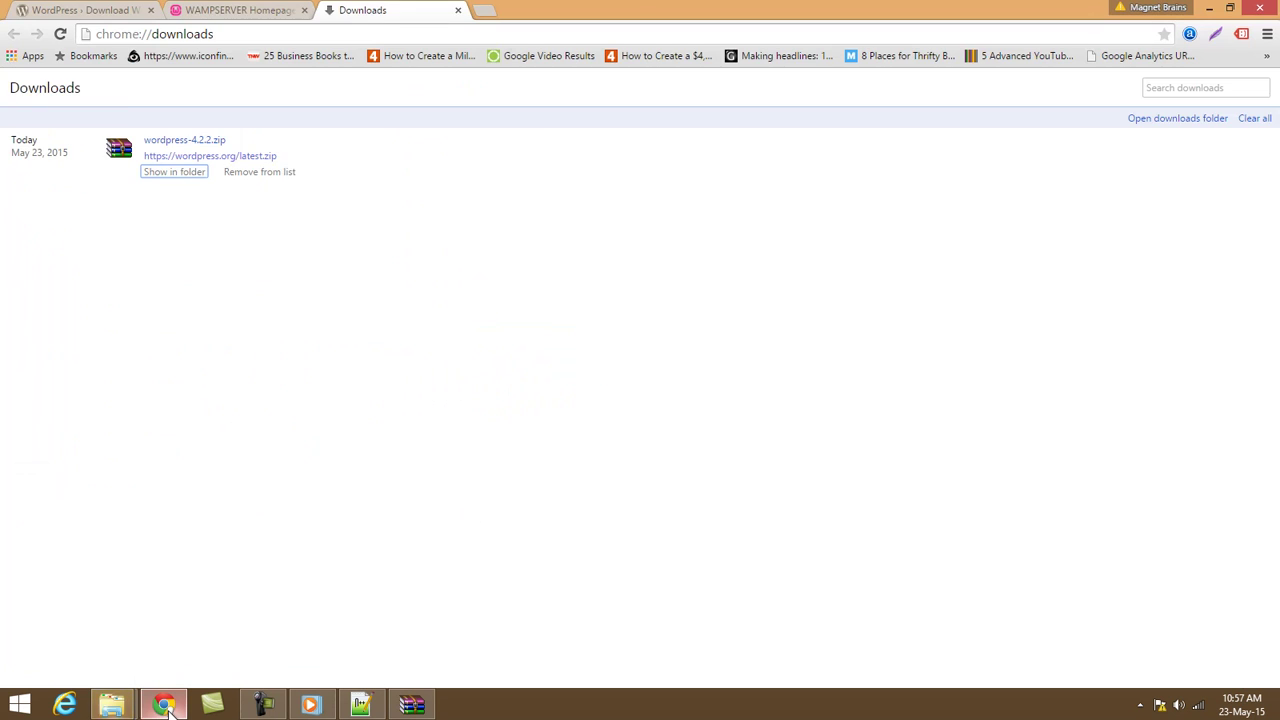
left_click(214, 10)
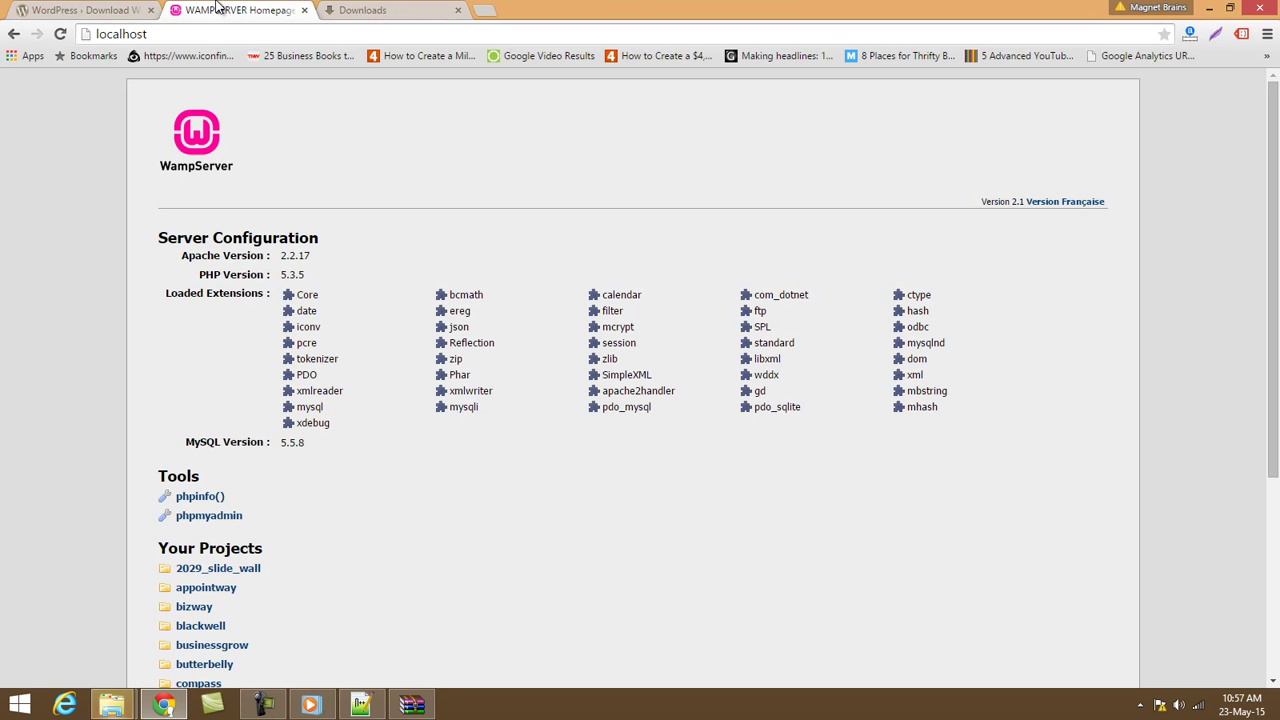
left_click(172, 34)
scroll(400, 375, "down", 3)
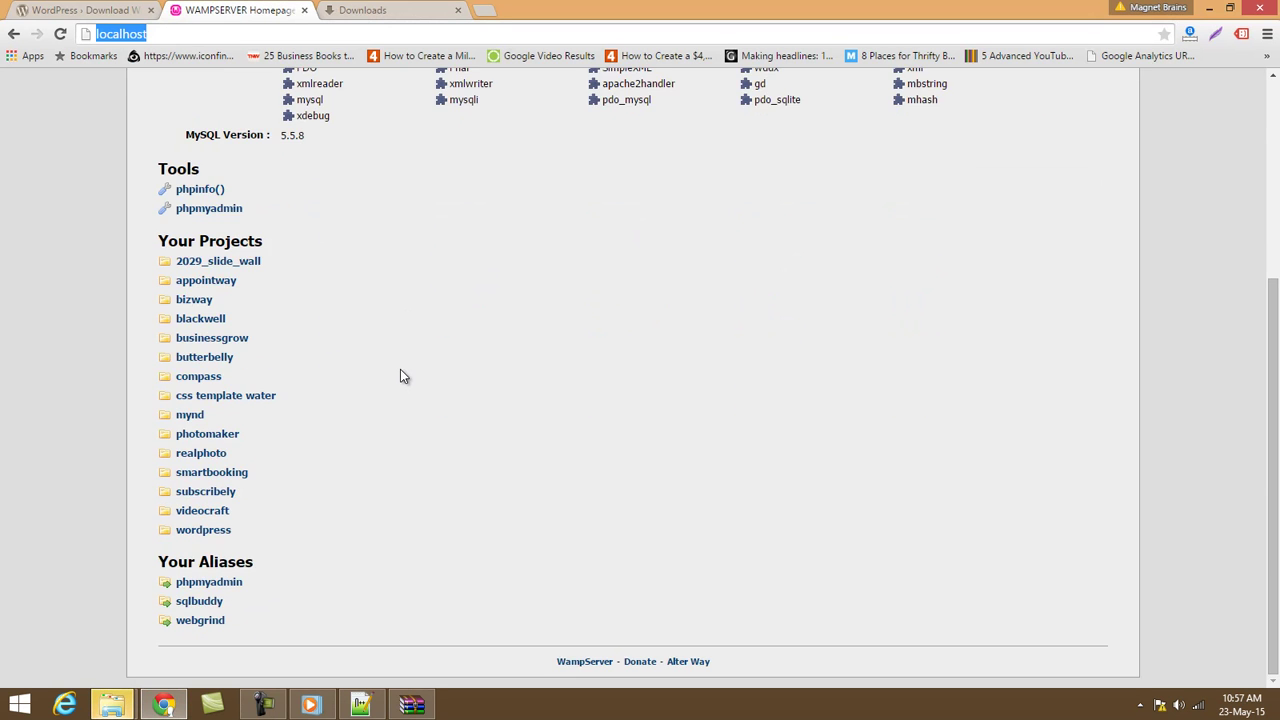
left_click(214, 210)
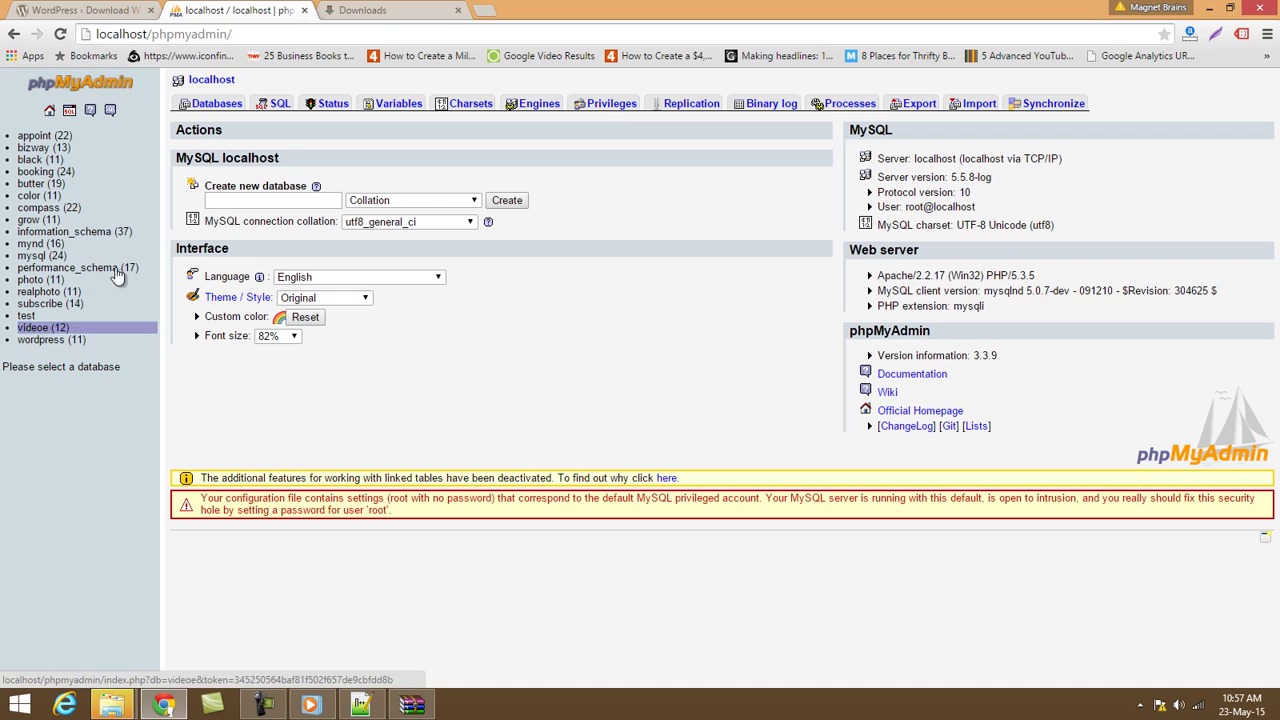
Create a new phpMyAdmin database named testing and point out it has no tables.
left_click(228, 202)
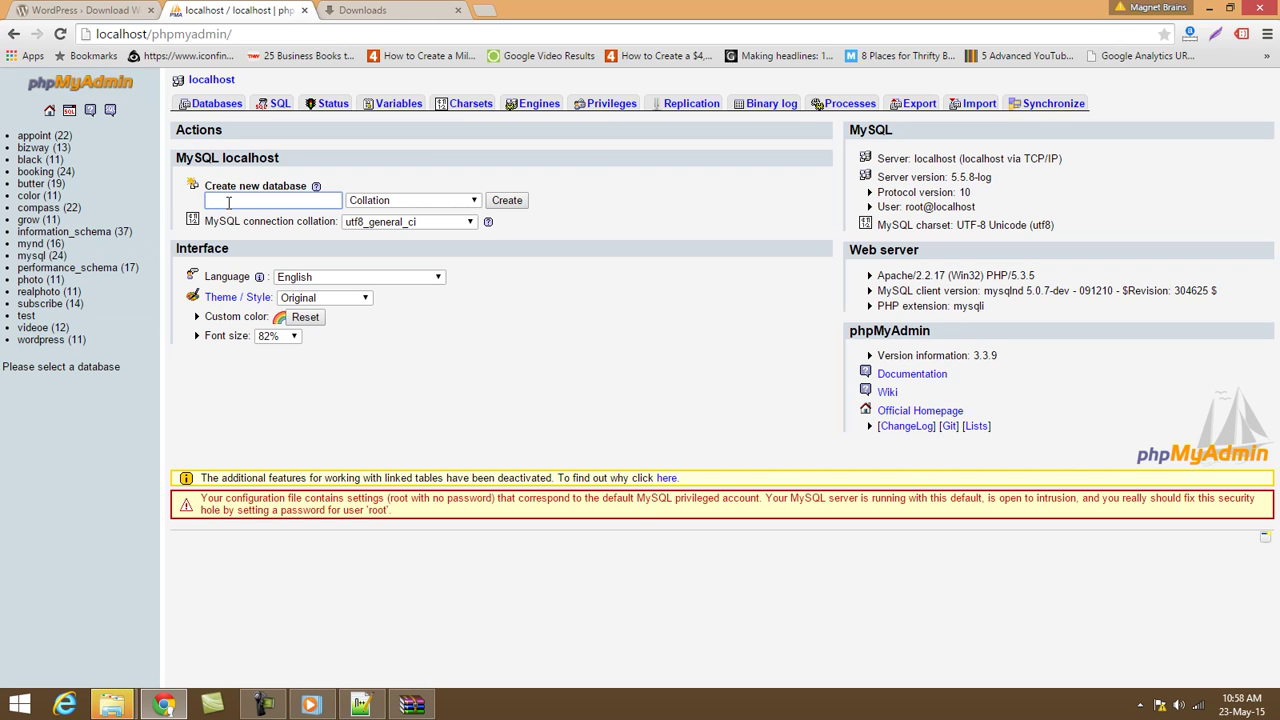
type("testing")
left_click(505, 204)
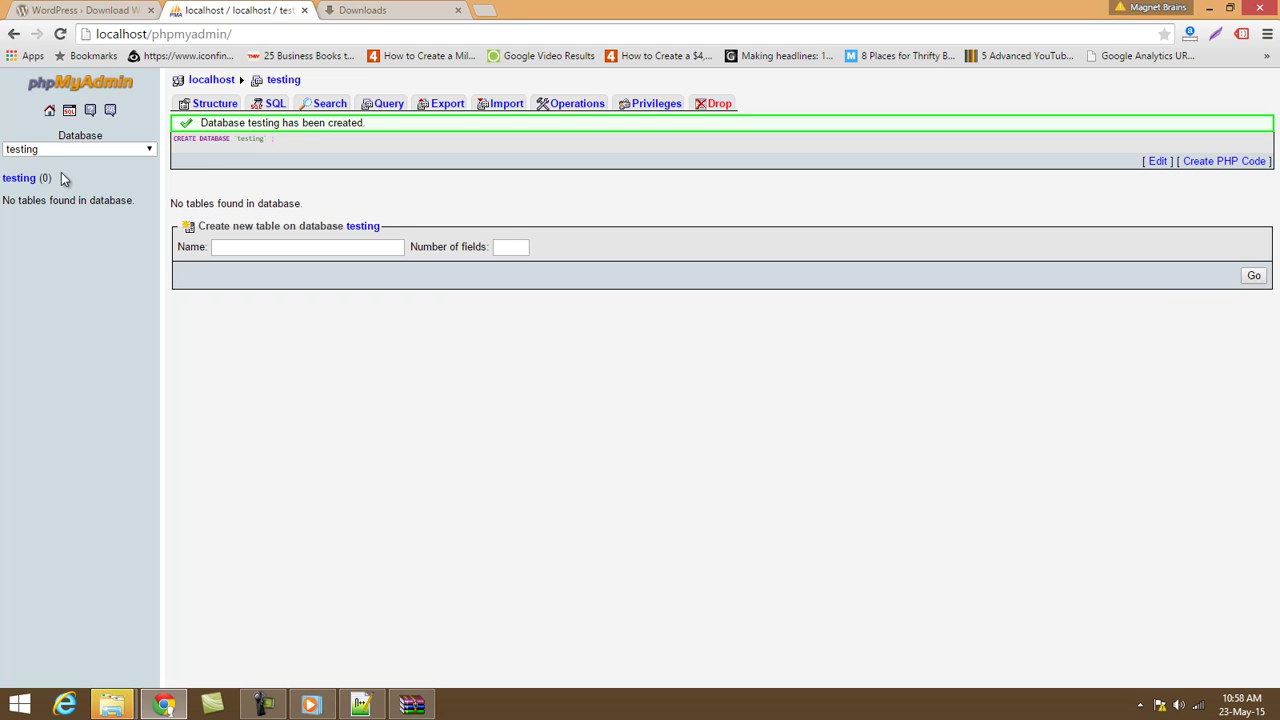
mouse_move(52, 177)
left_mouse_down()
mouse_move(37, 178)
mouse_move(43, 188)
left_mouse_up()
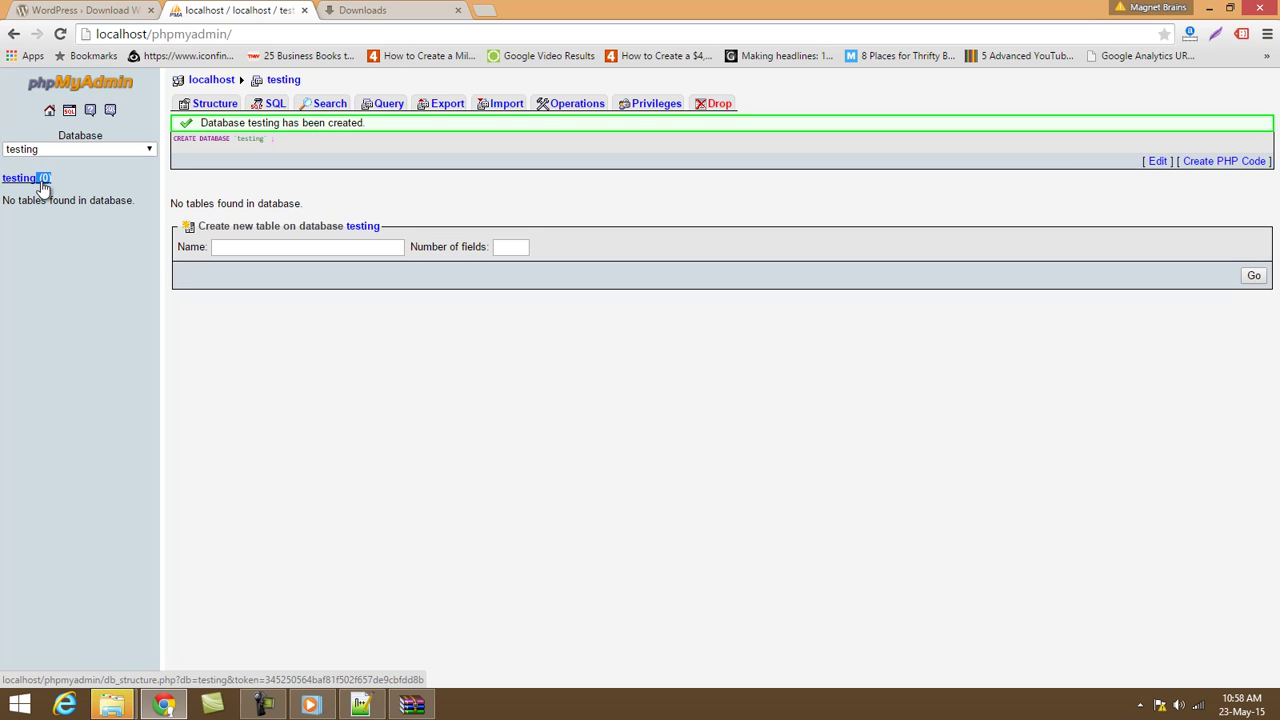
left_click_drag(43, 188, 72, 180)
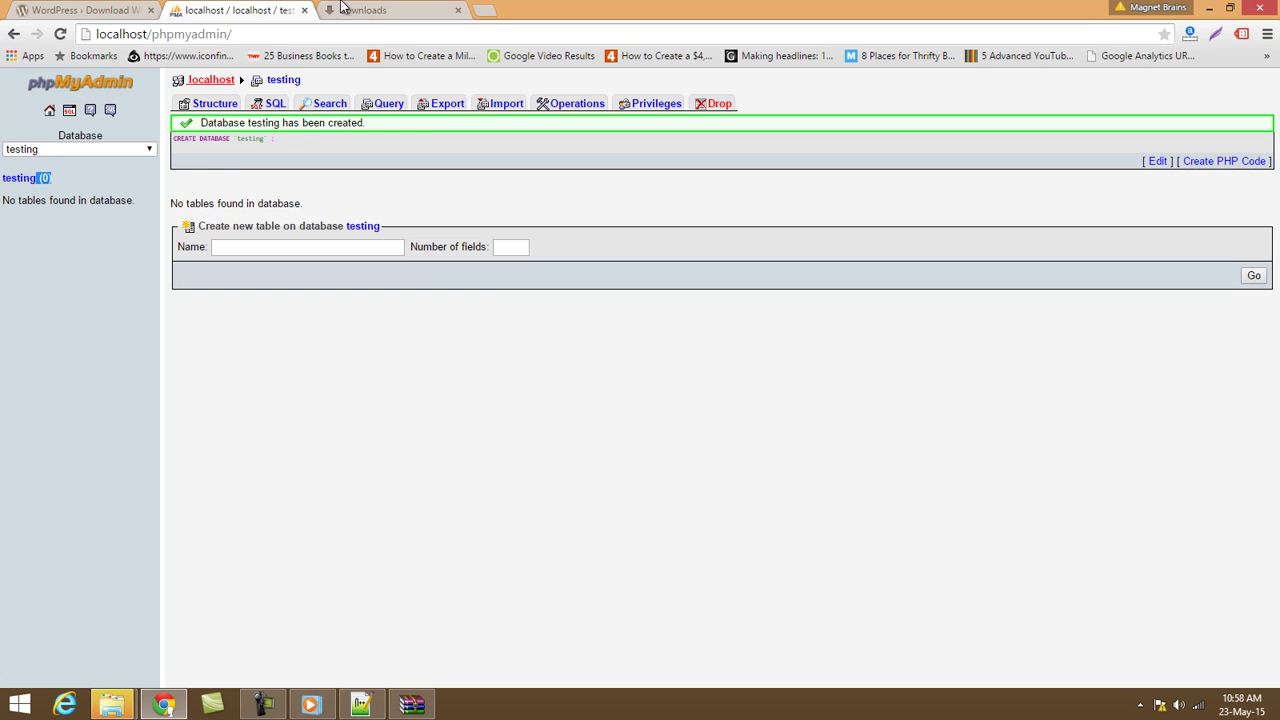
Load localhost in the Downloads tab.
left_click(343, 9)
left_click(242, 27)
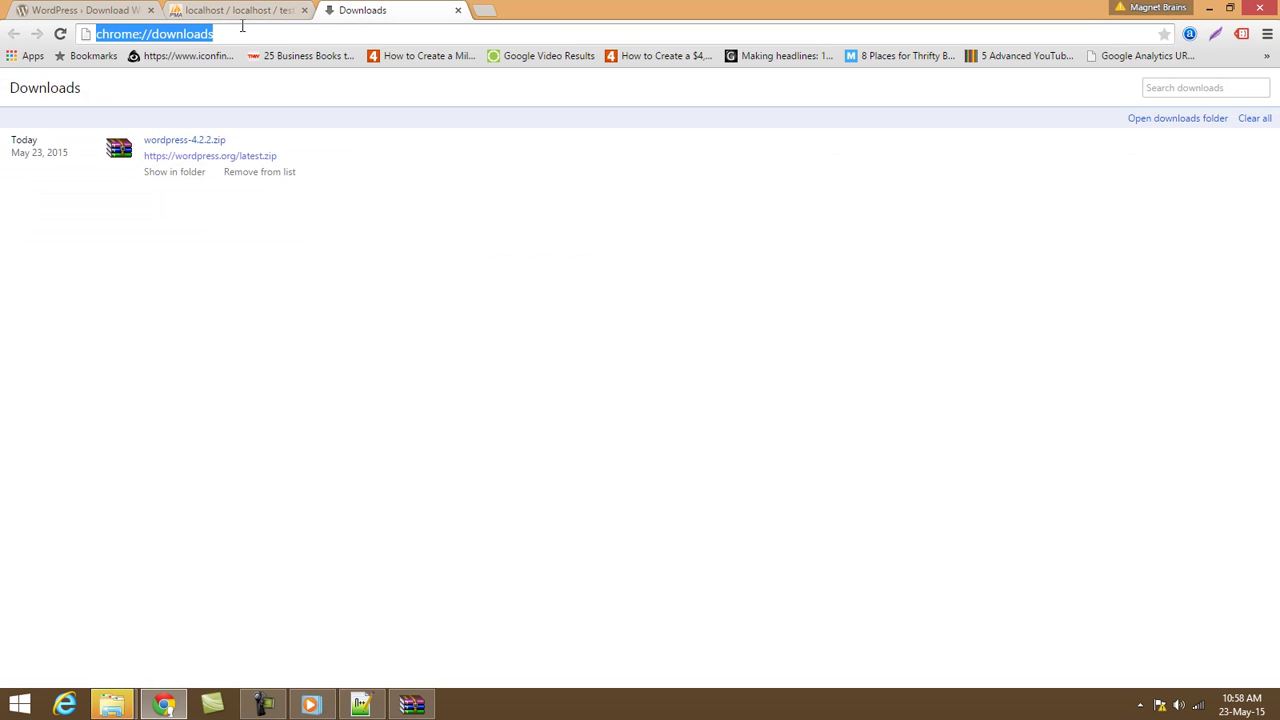
type("localhost")
key("Return")
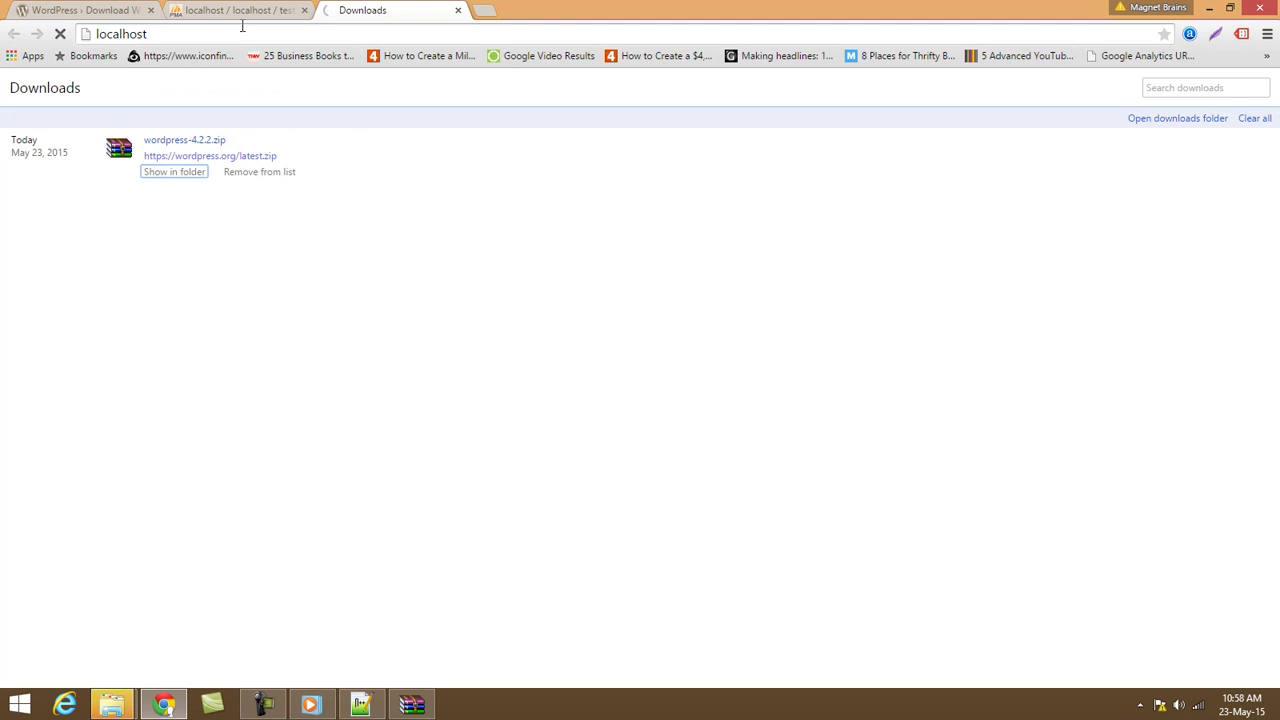
Scroll to Your Projects, check the wordpress folder in C:\wamp\www, then return to Chrome.
scroll(492, 623, "down", 3)
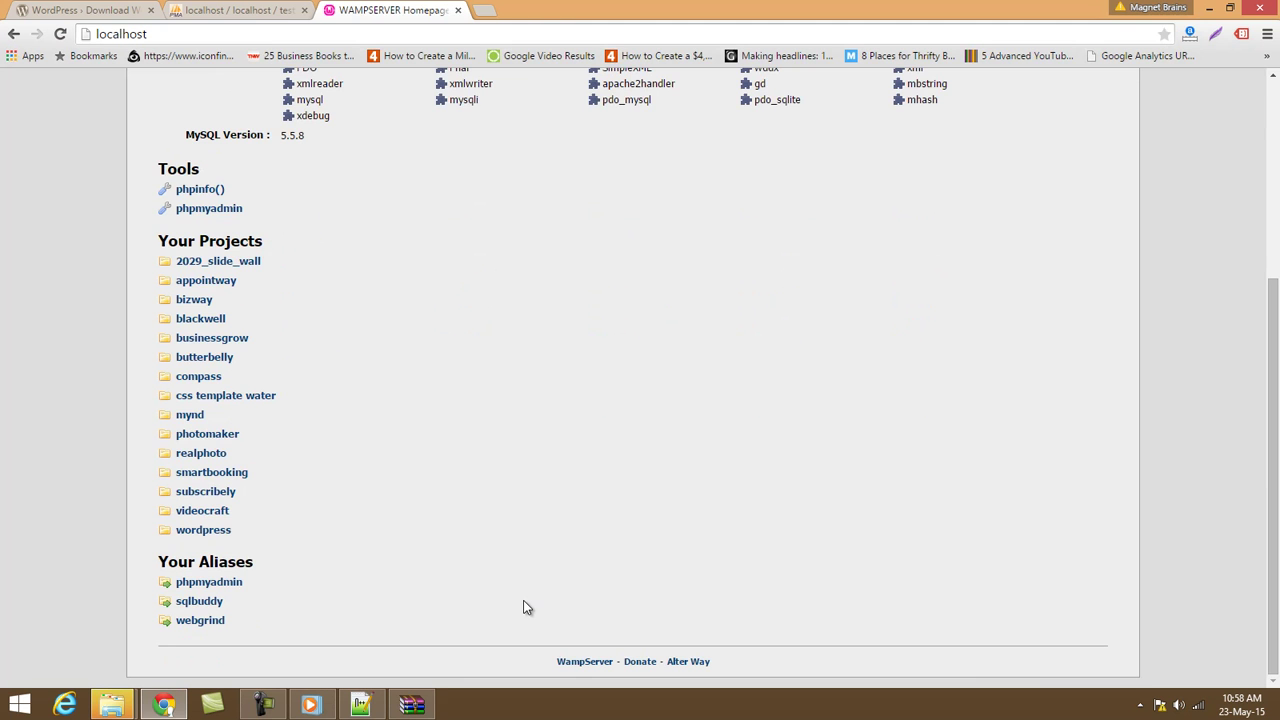
mouse_move(115, 705)
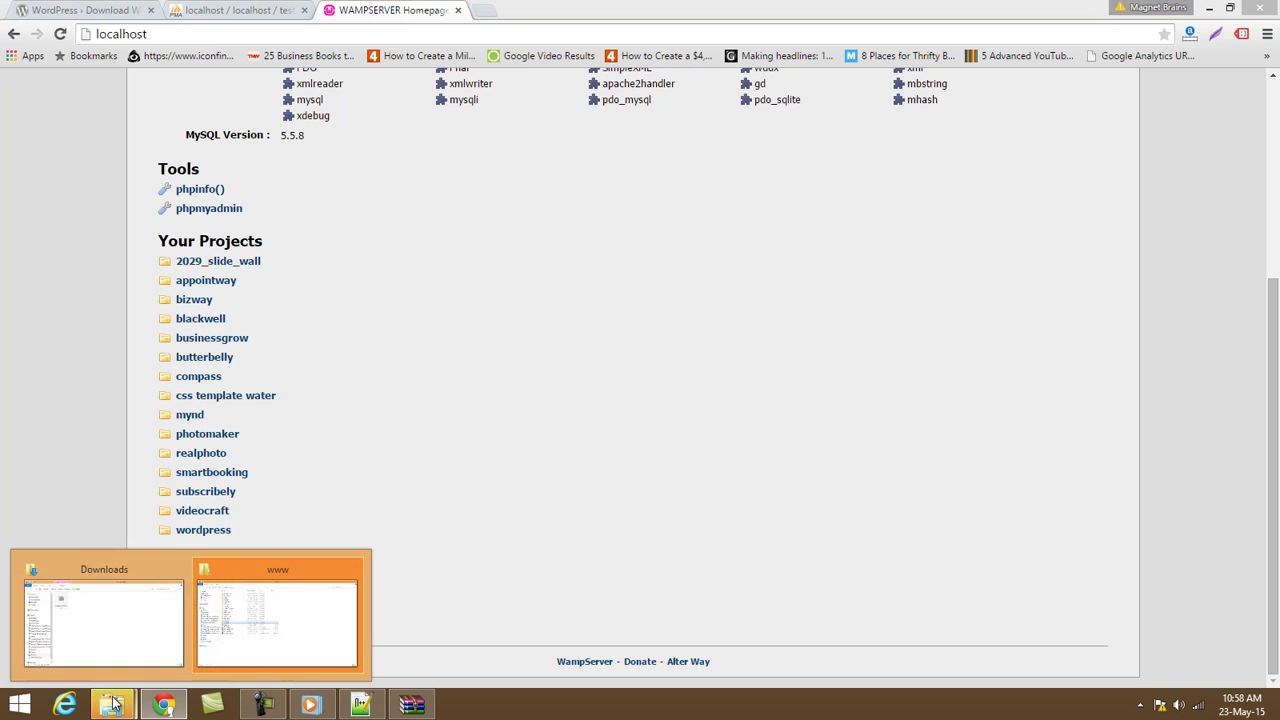
left_click(254, 630)
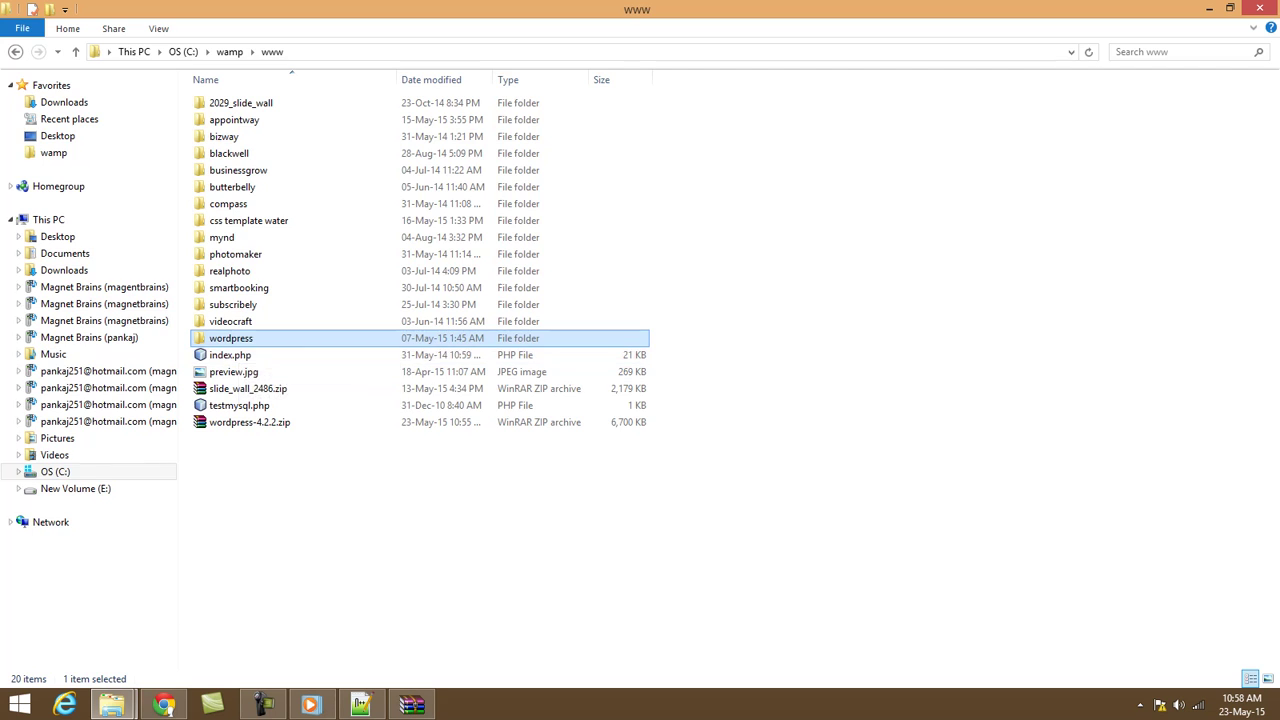
left_click(164, 705)
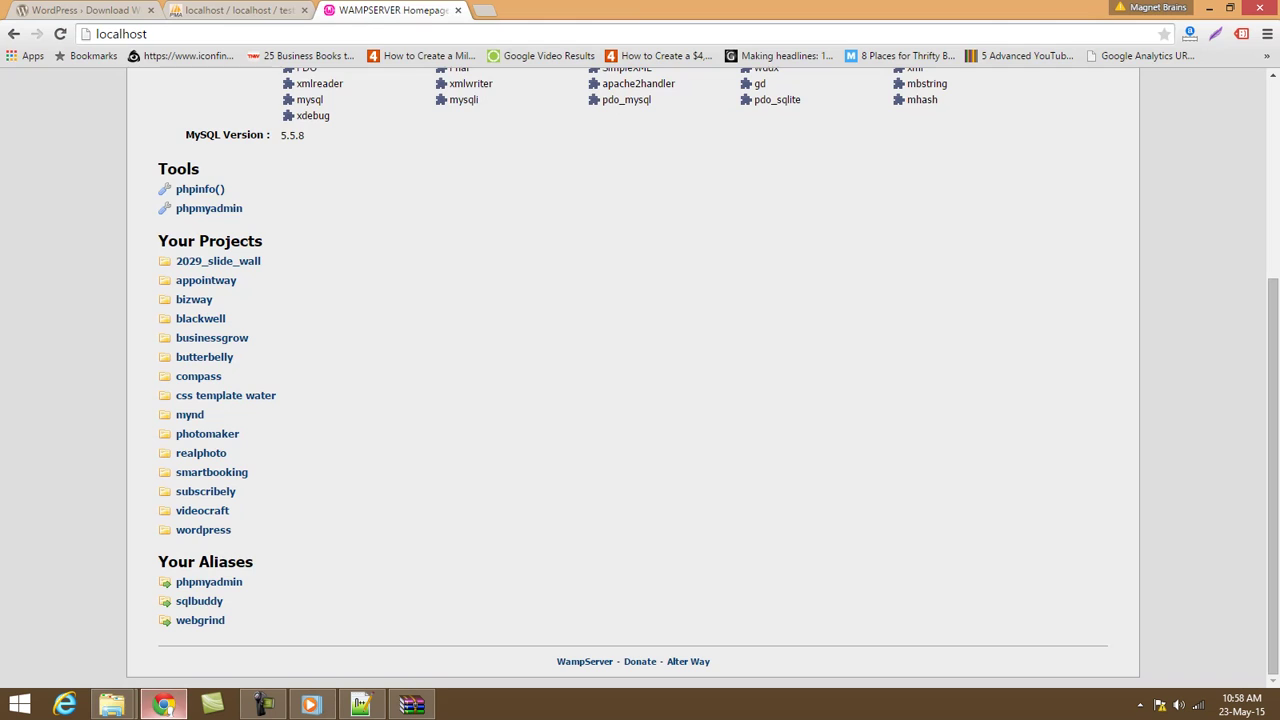
Open the wordpress project and continue setup in English (United States).
left_click(193, 538)
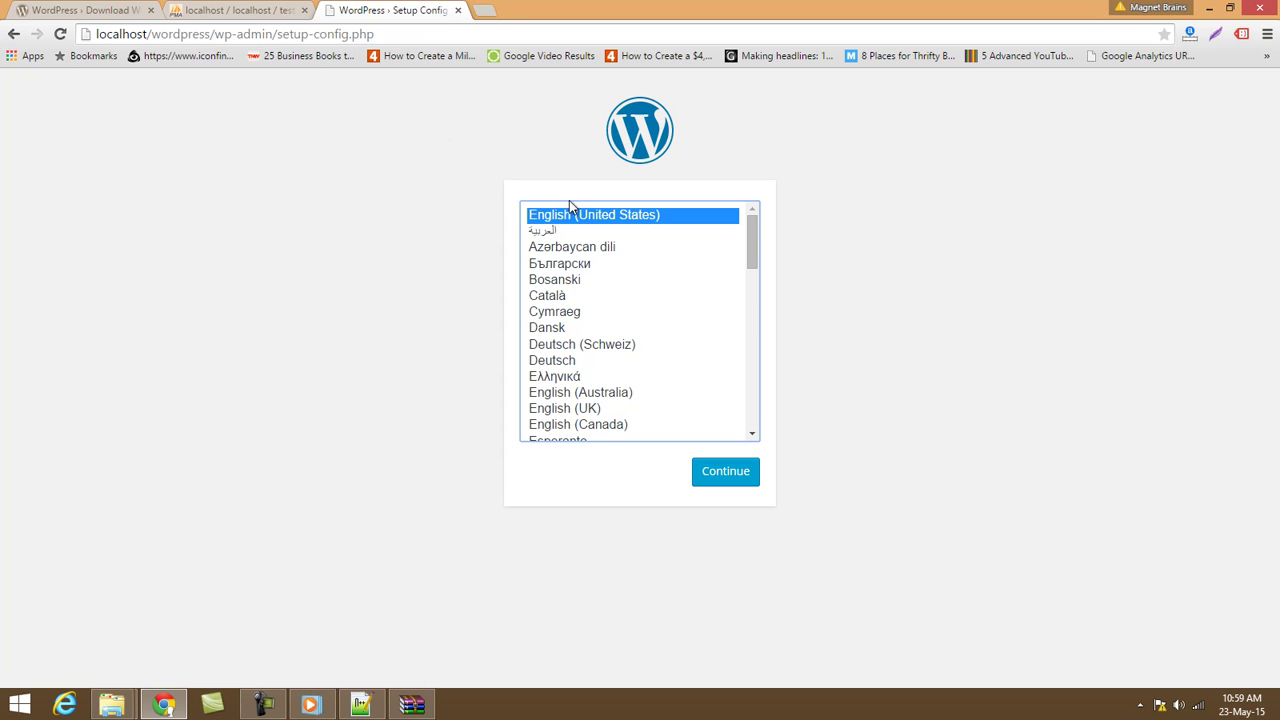
mouse_move(757, 251)
left_mouse_down()
mouse_move(740, 437)
mouse_move(748, 230)
left_mouse_up()
left_click(722, 476)
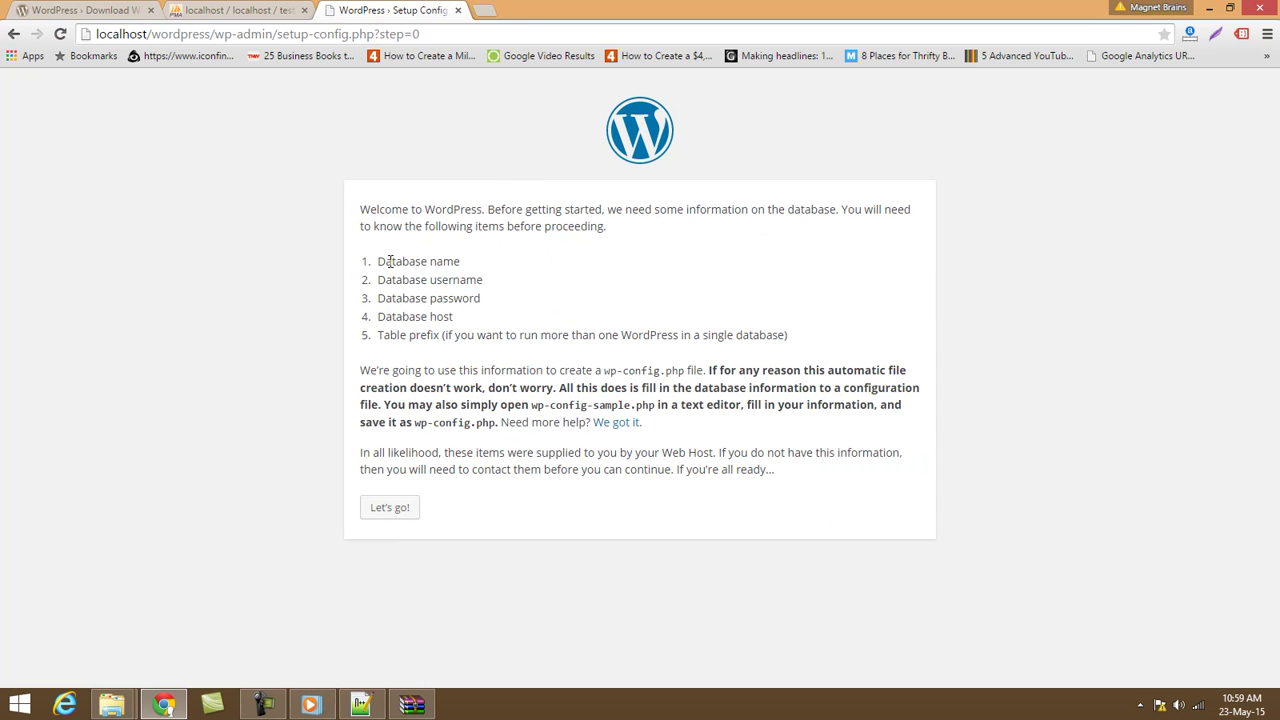
Review the required database name, username, password and table prefix, then proceed with Let's go!
left_click_drag(378, 262, 461, 265)
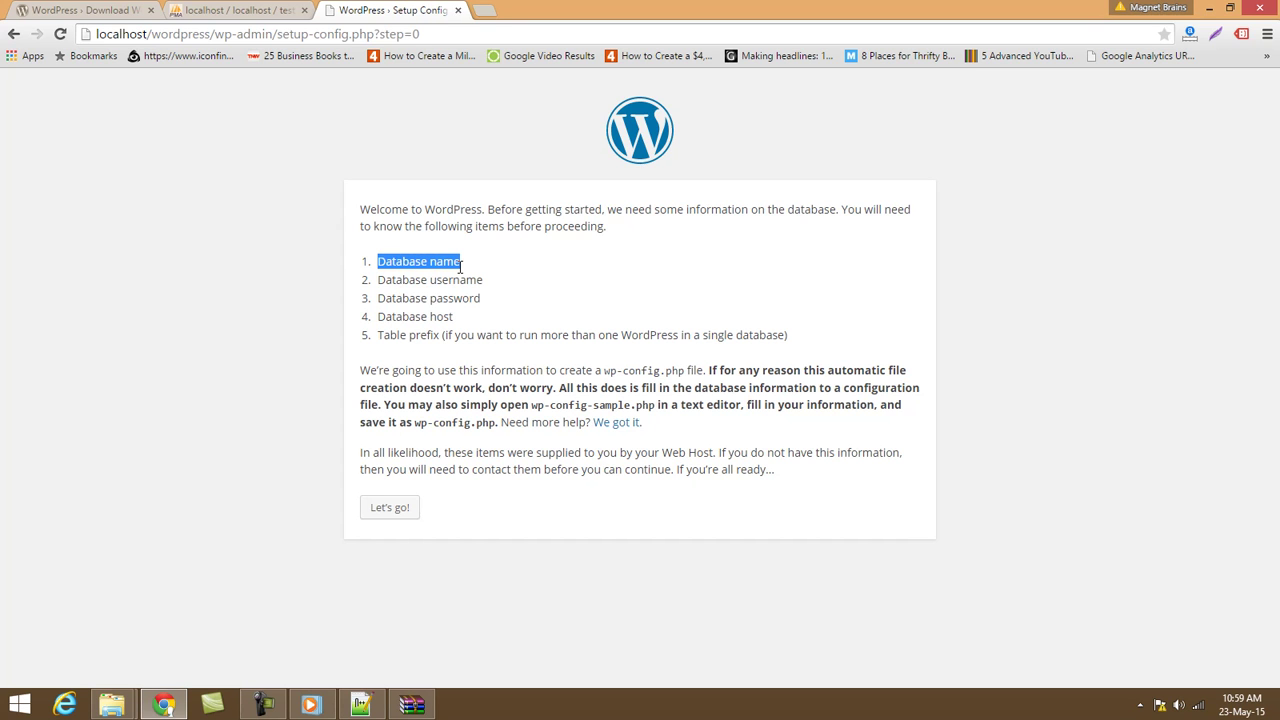
left_click_drag(403, 284, 500, 287)
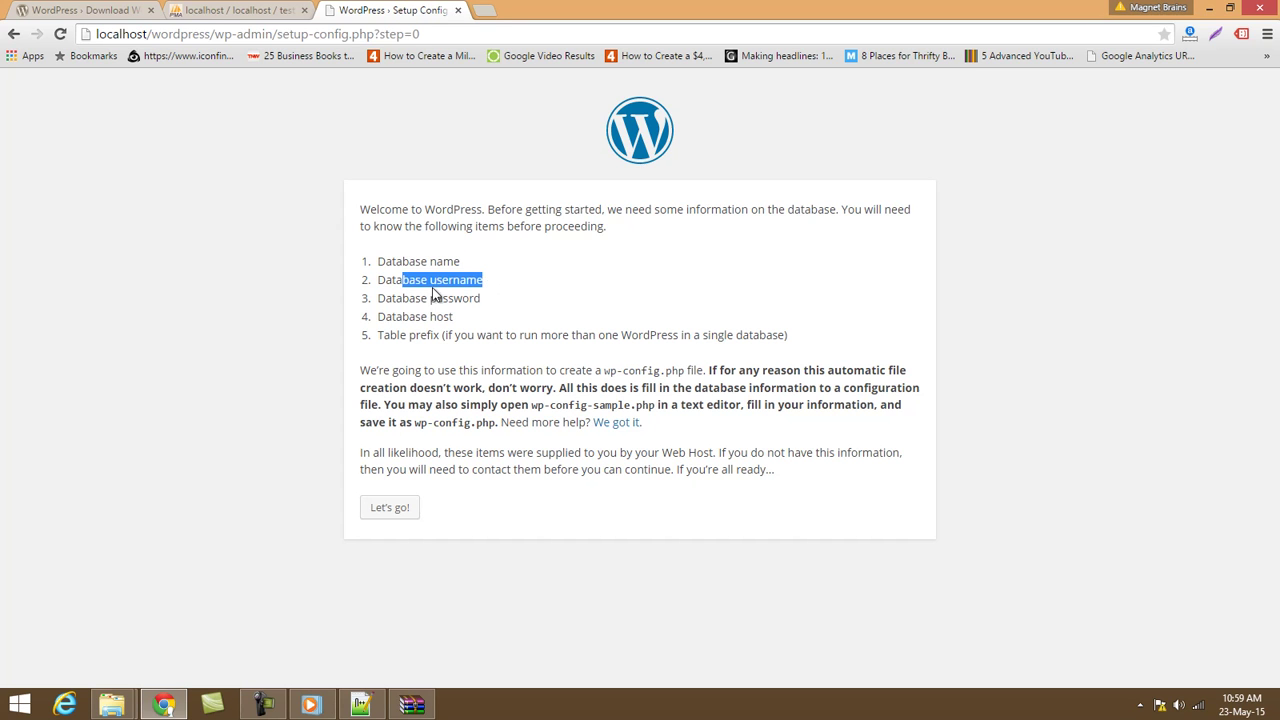
left_click_drag(391, 298, 489, 298)
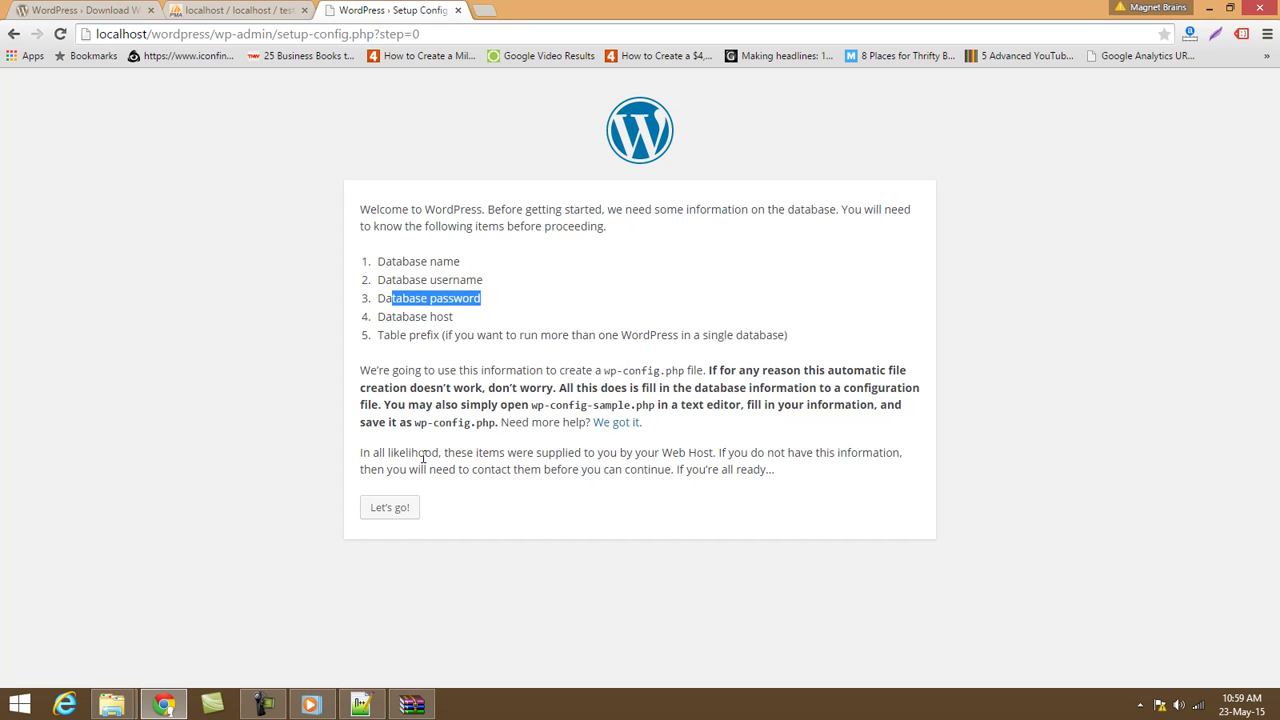
left_click_drag(392, 335, 567, 336)
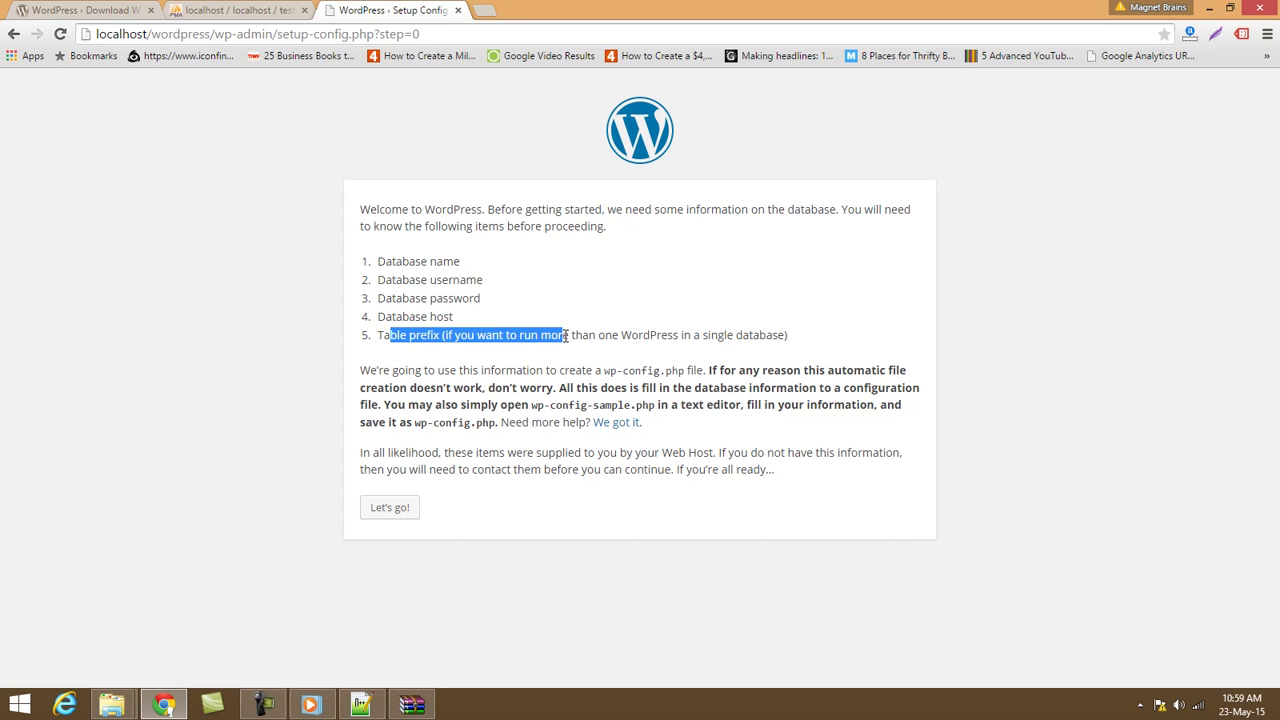
left_click(404, 508)
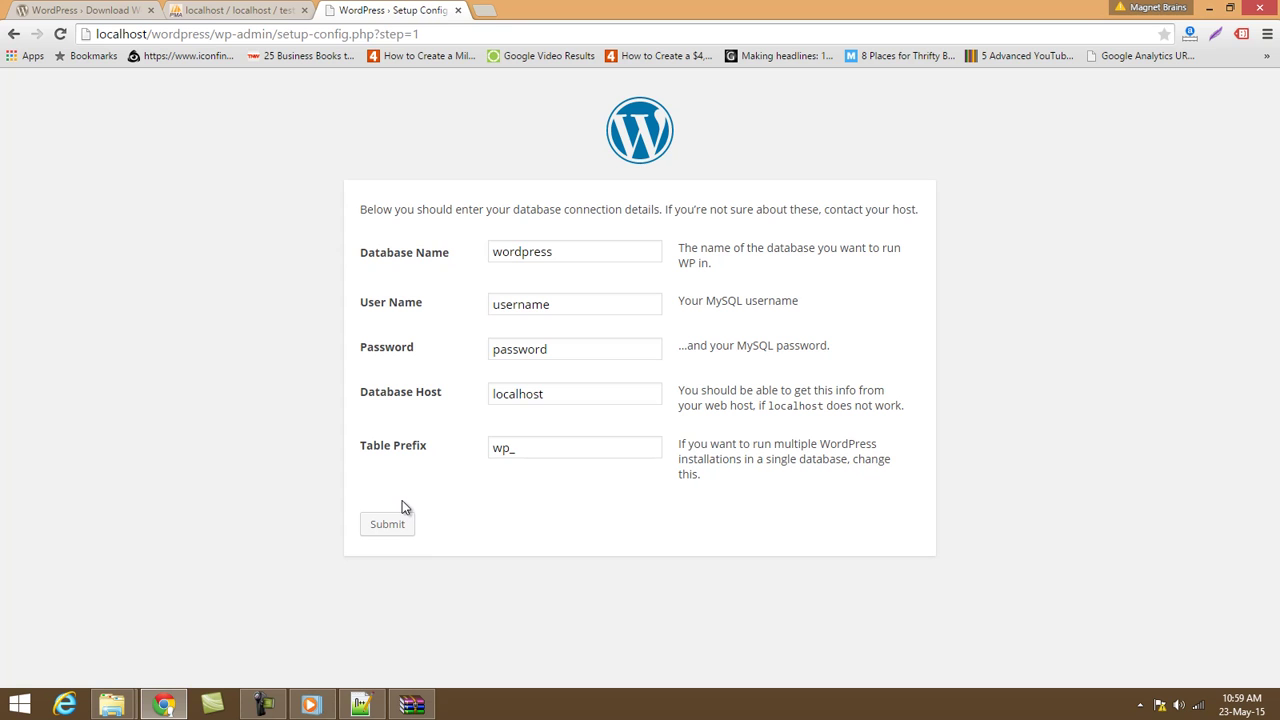
Submit database testing, user root, blank password, host localhost and table prefix wp_.
left_click_drag(570, 251, 348, 268)
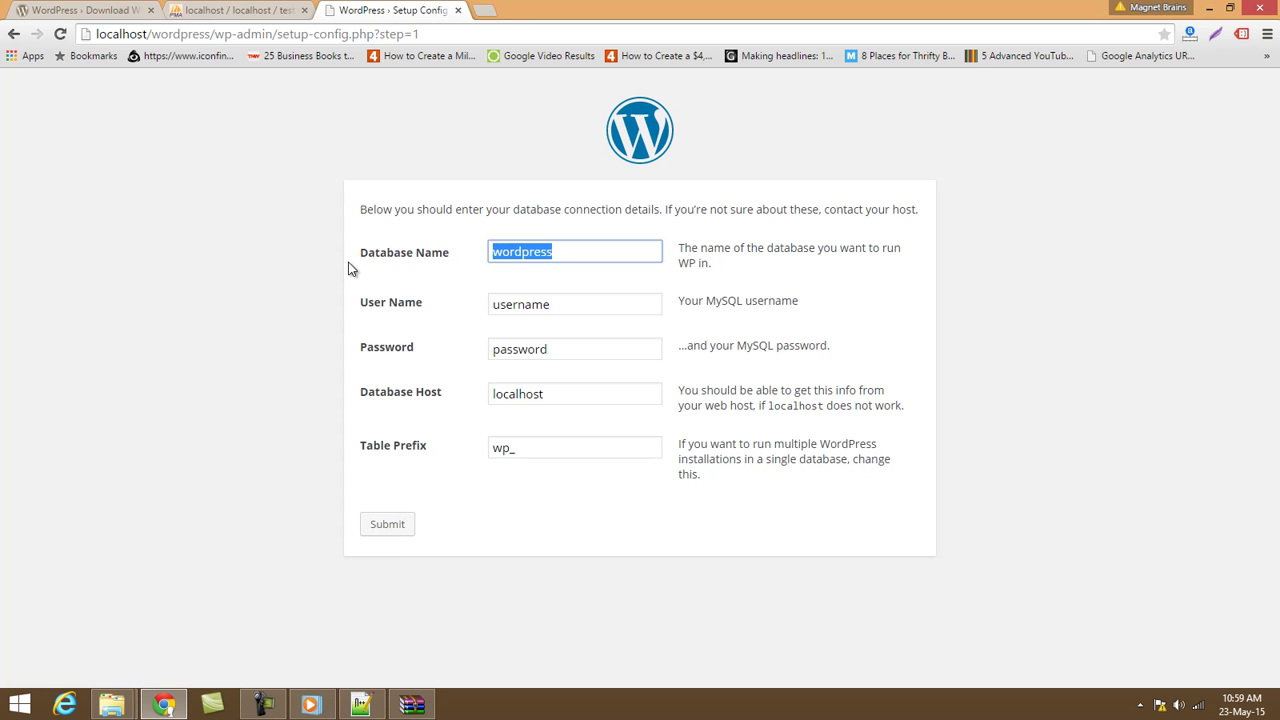
type("testing")
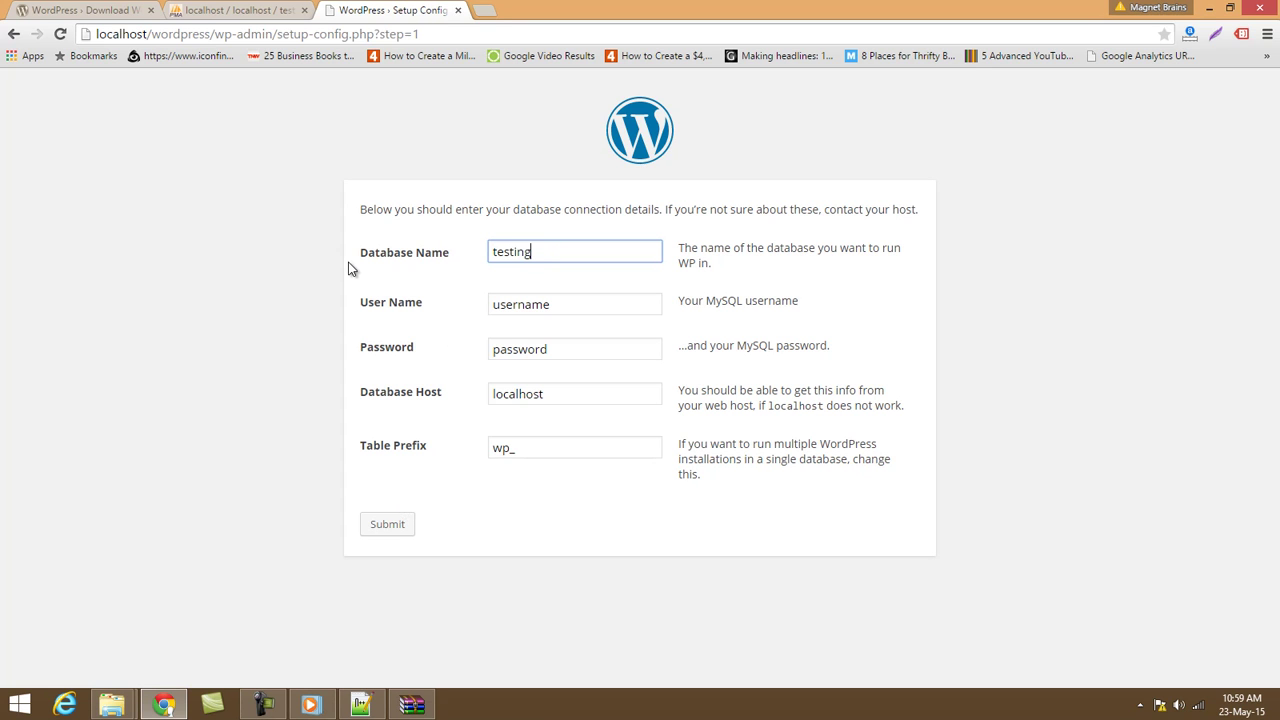
left_click_drag(569, 300, 46, 291)
type("root")
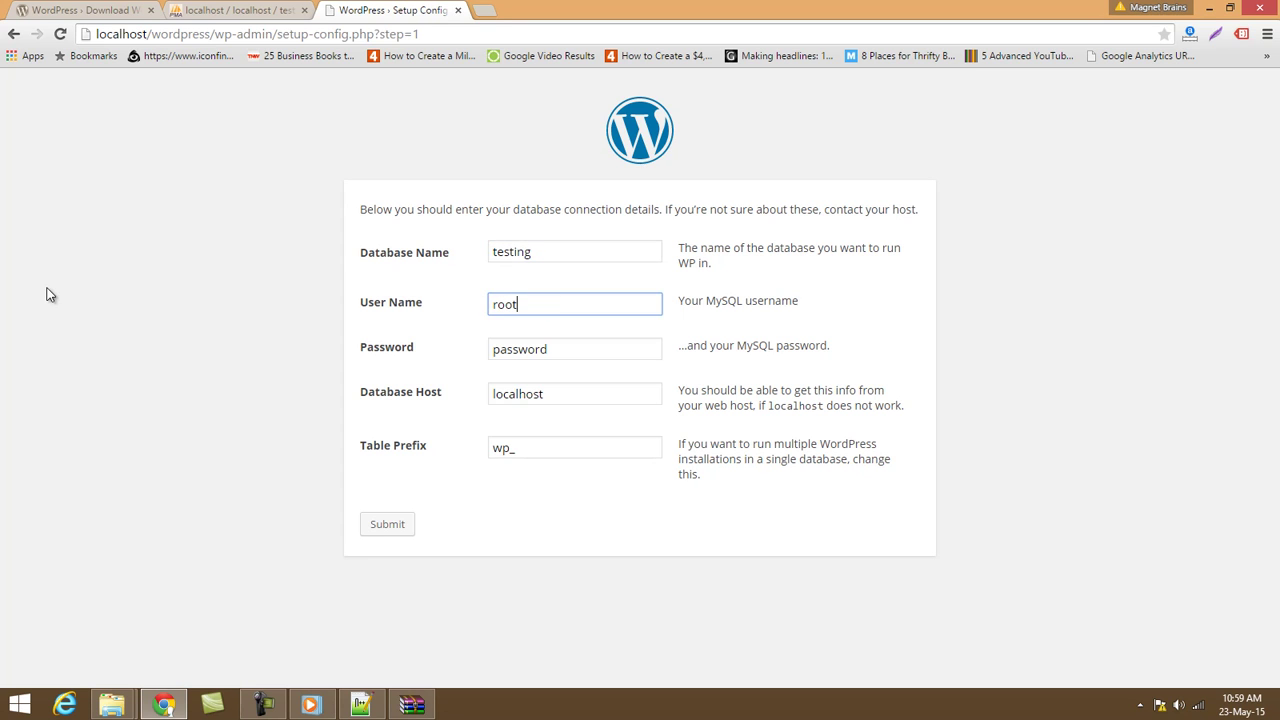
left_click_drag(572, 349, 258, 353)
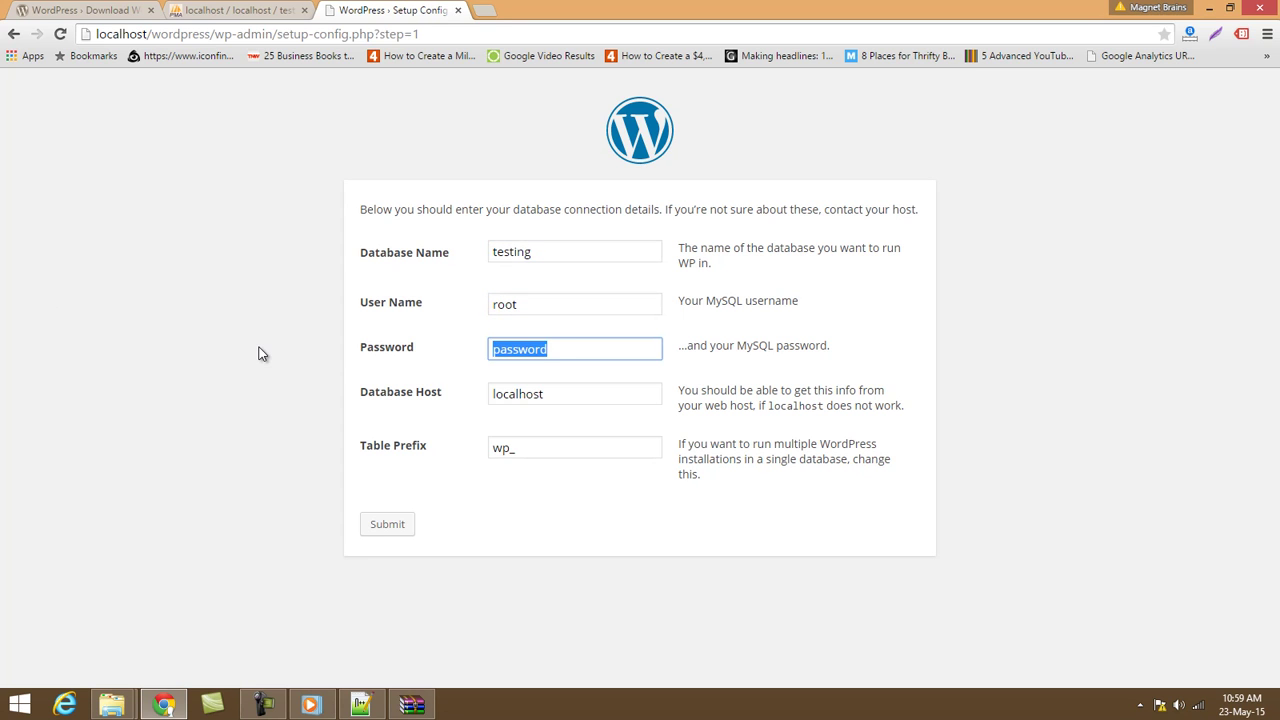
key("BackSpace")
left_click_drag(534, 453, 496, 452)
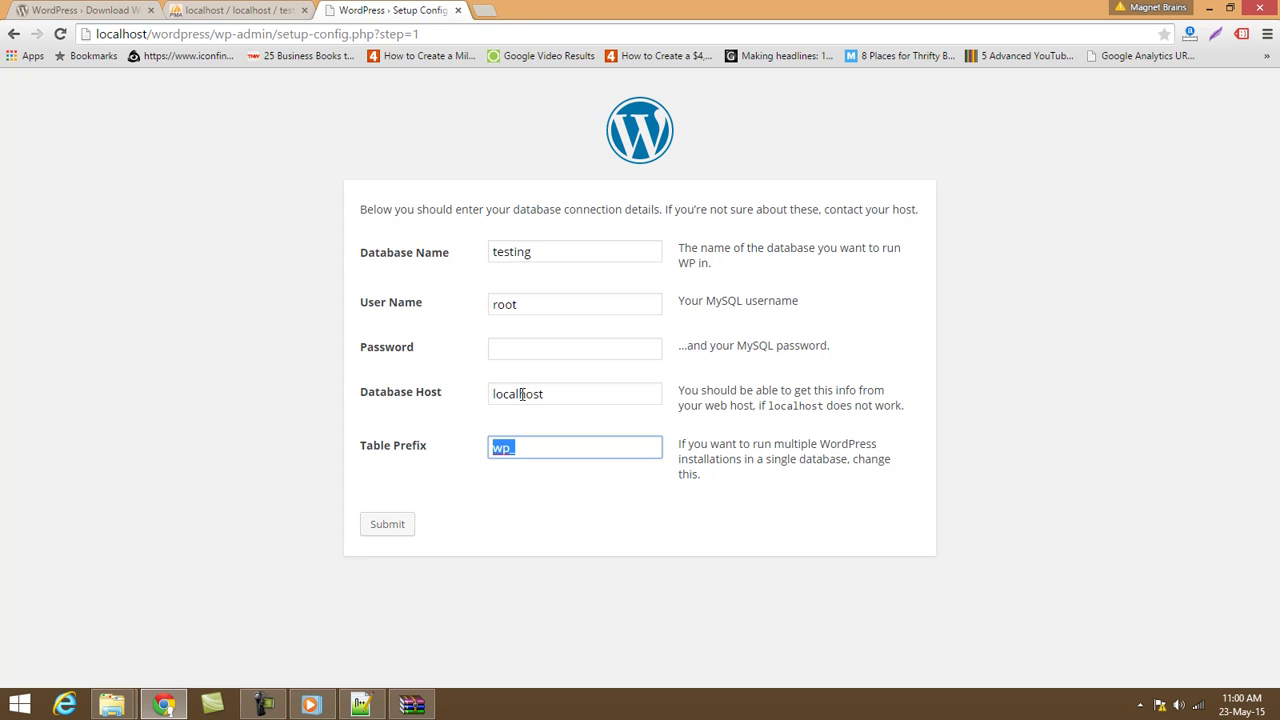
left_click(552, 396)
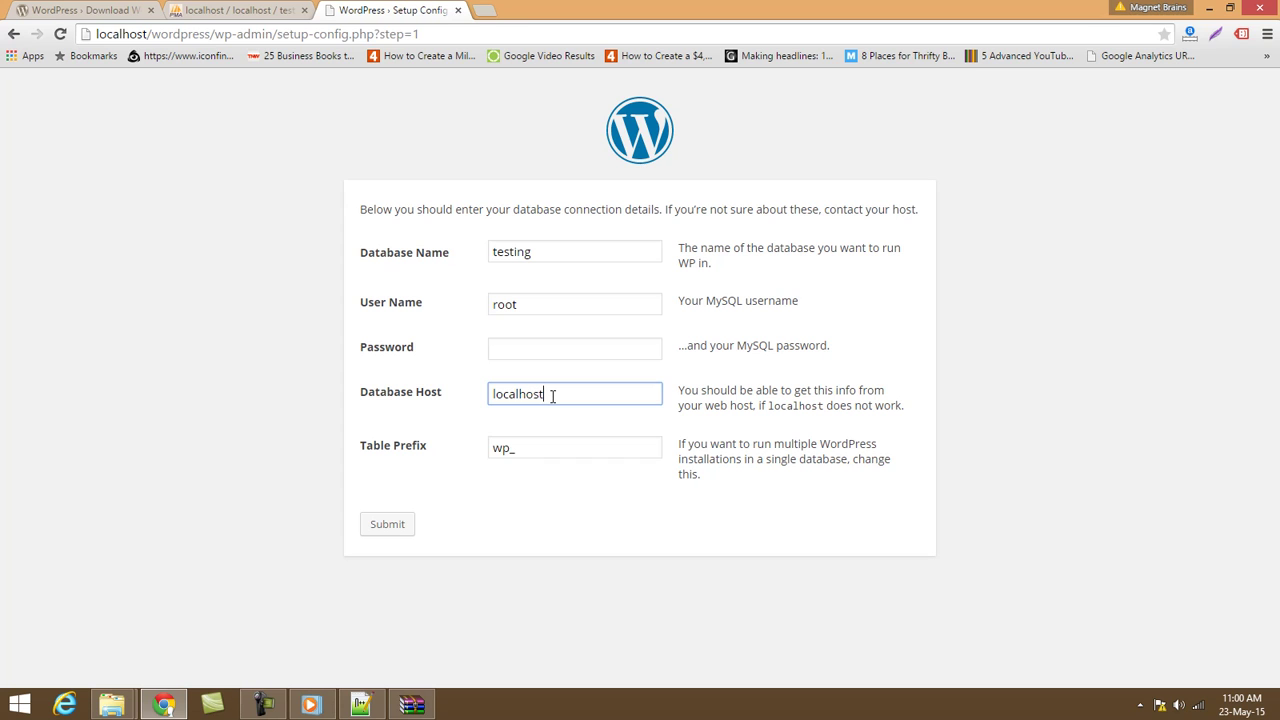
left_click(386, 527)
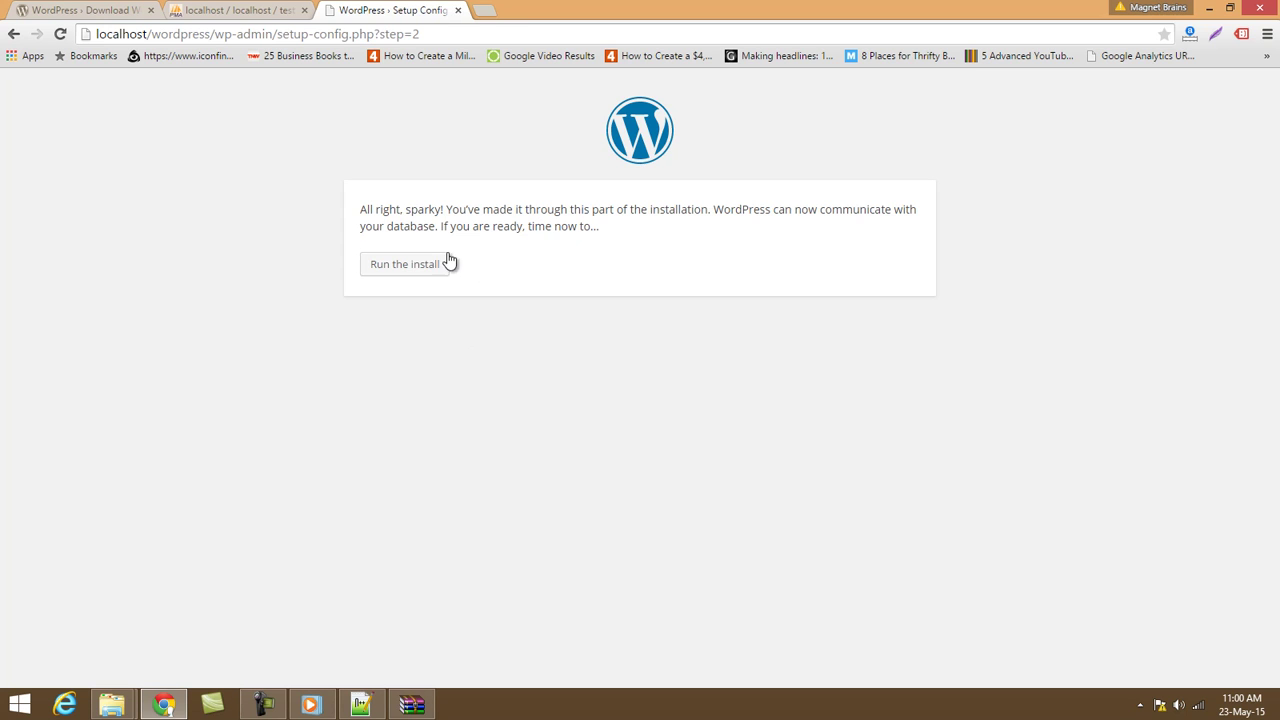
Run the installation, check the testing database in phpMyAdmin, then return to the installation form.
left_click_drag(377, 211, 441, 211)
left_click(395, 264)
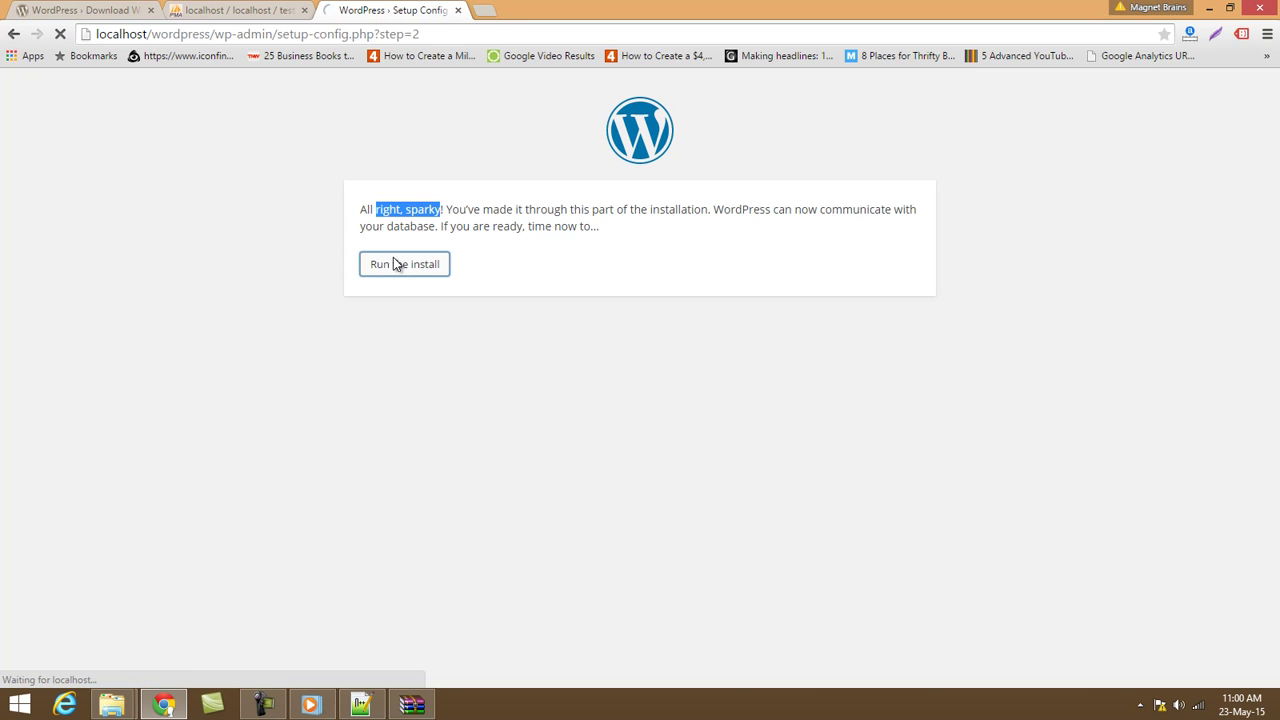
left_click(240, 9)
left_click(60, 34)
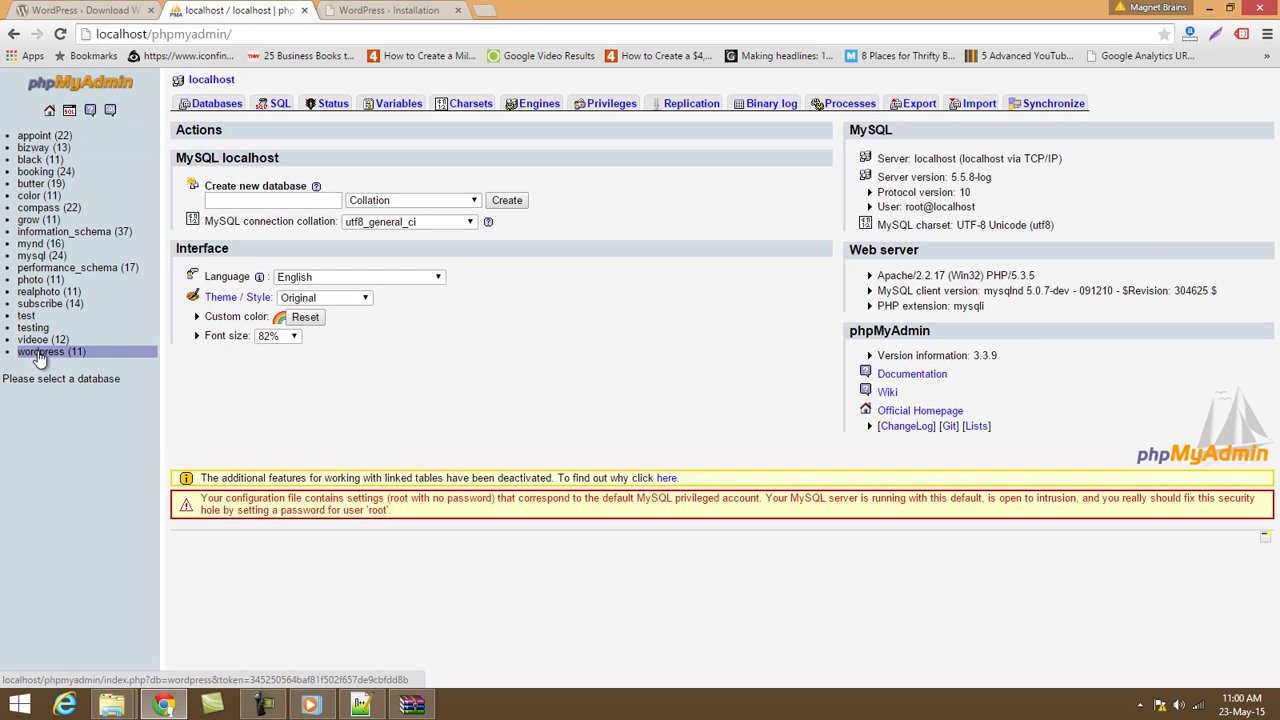
left_click(33, 328)
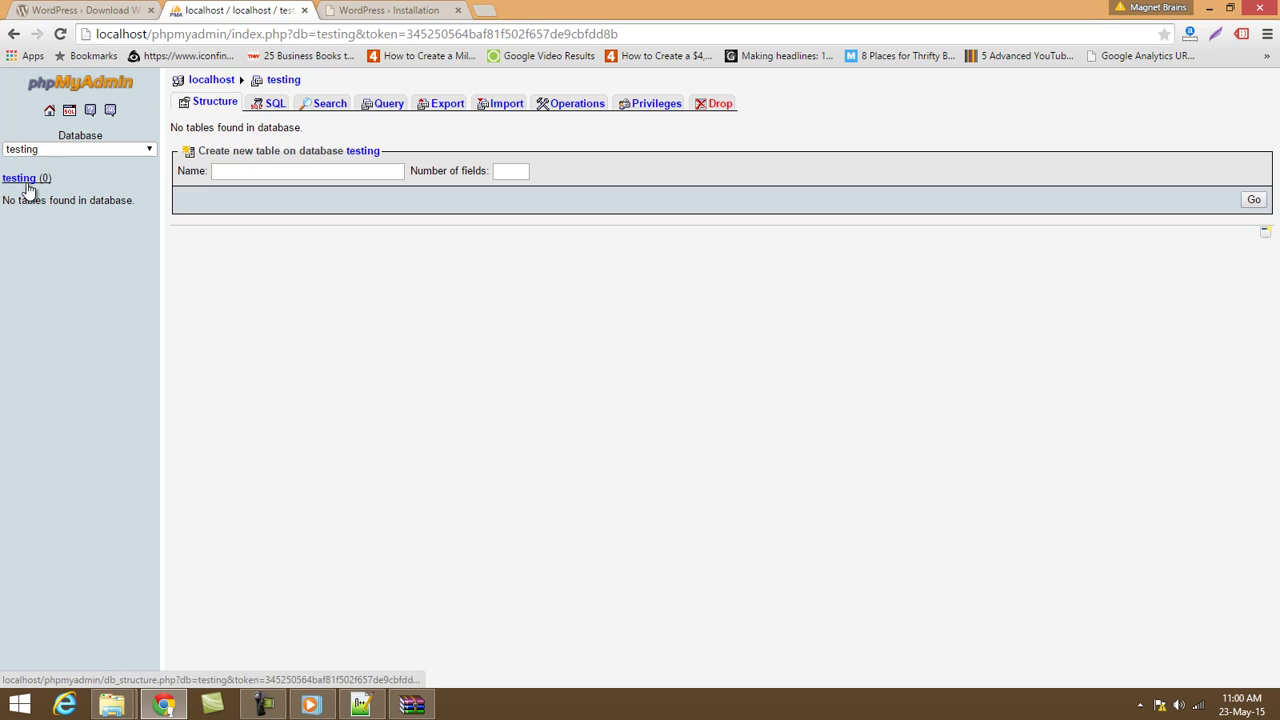
left_click(405, 10)
scroll(595, 474, "down", 3)
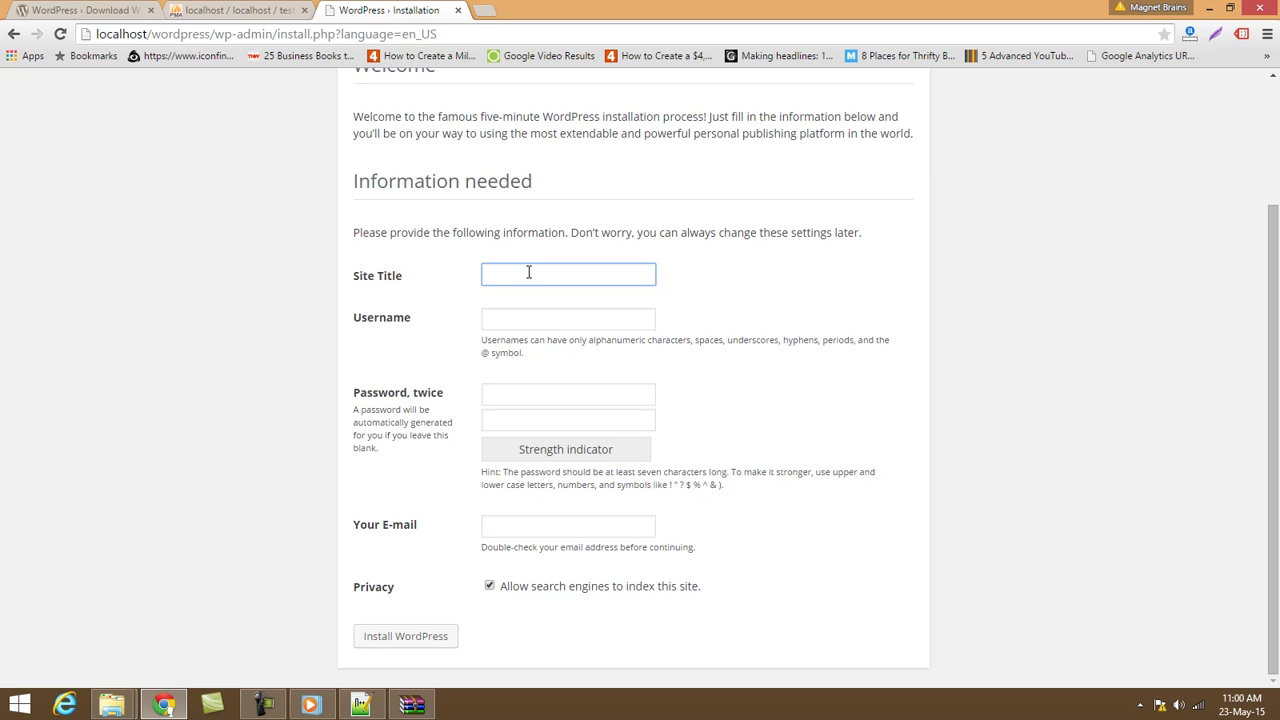
Enter site title 'Testing Website' and username admin.
left_click(528, 273)
type("TEsti")
key("BackSpace")
key("BackSpace")
type("e")
type("Website")
left_click(510, 316)
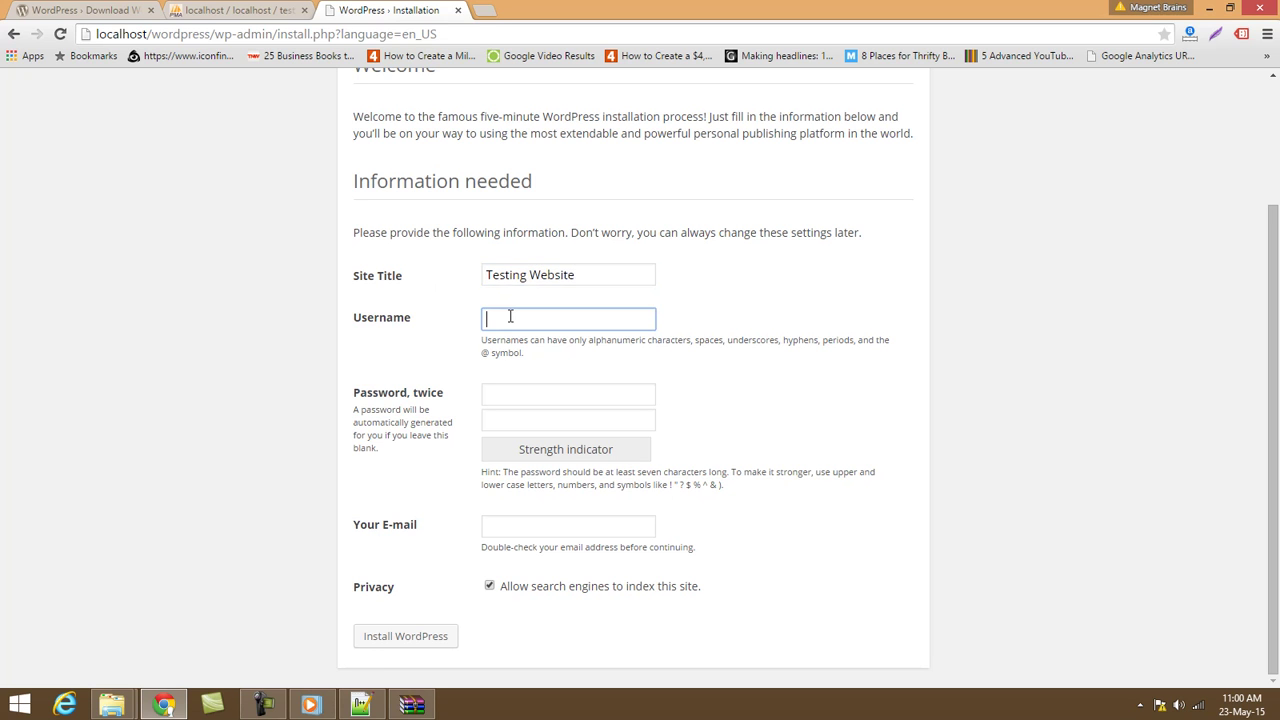
type("admin")
Enter the password twice and the admin e-mail address, then install WordPress.
left_click(555, 396)
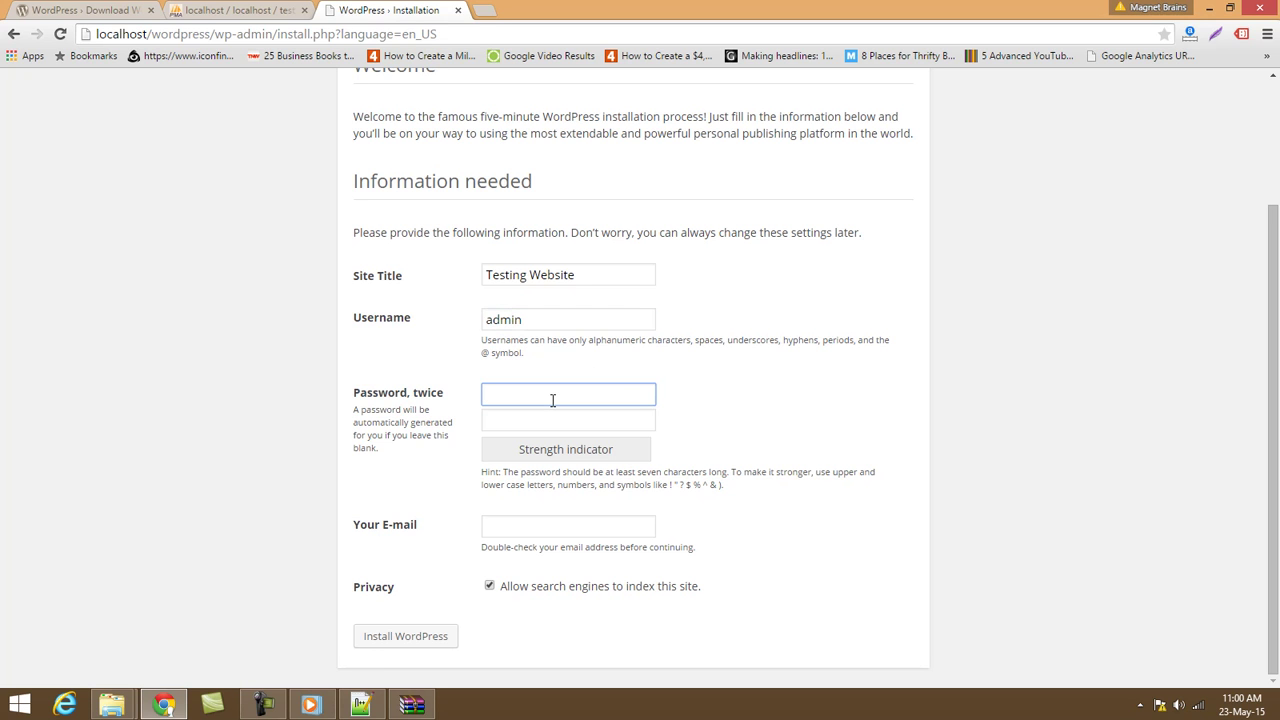
type("123")
left_click(545, 415)
type("123")
left_click(515, 523)
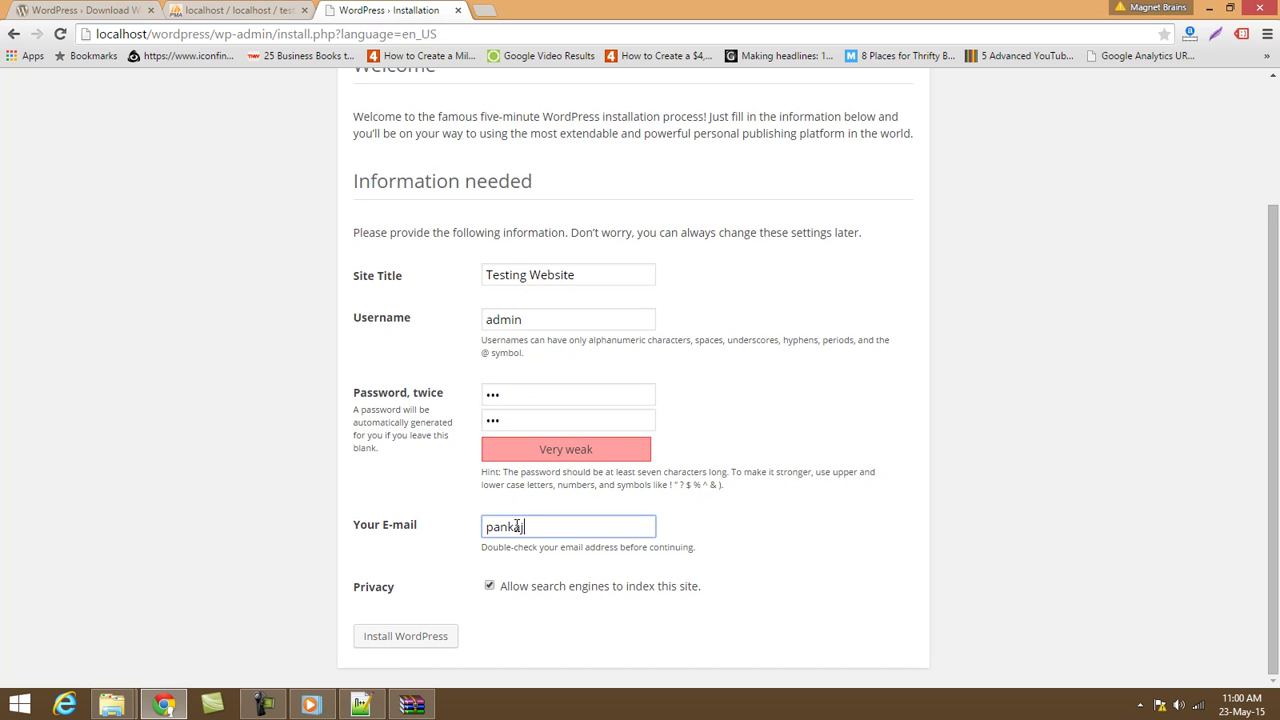
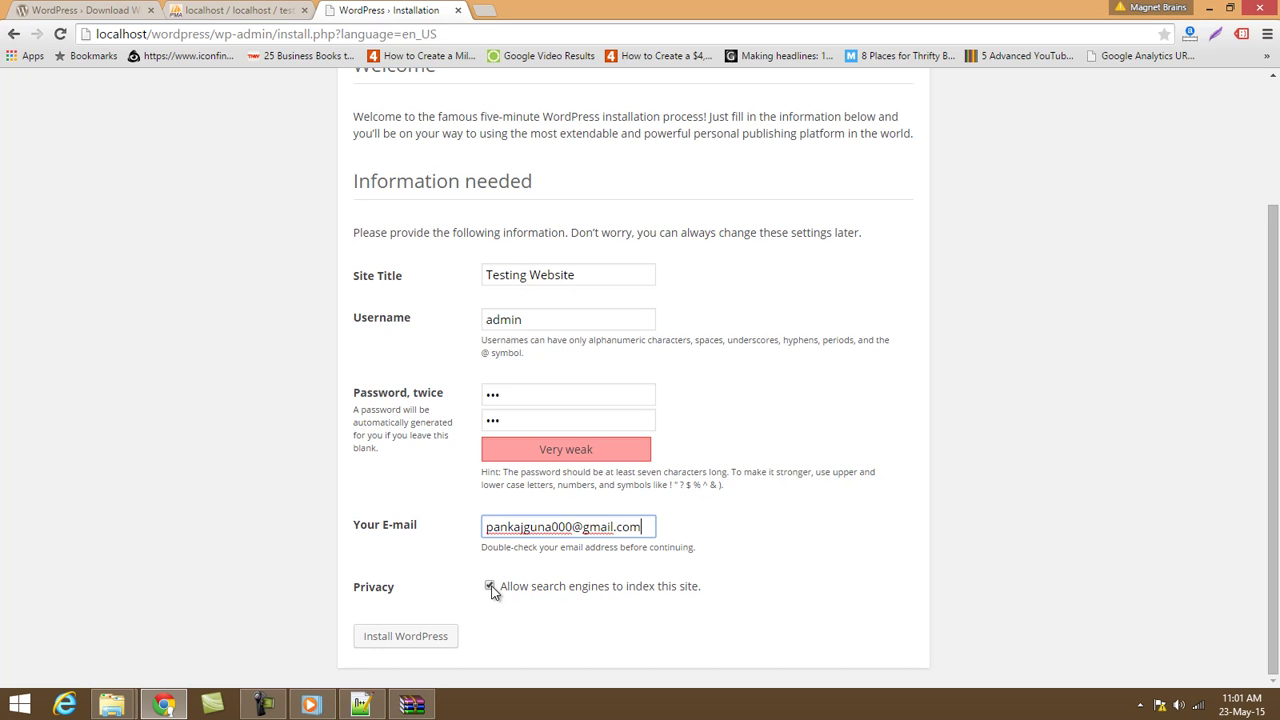
left_click(415, 641)
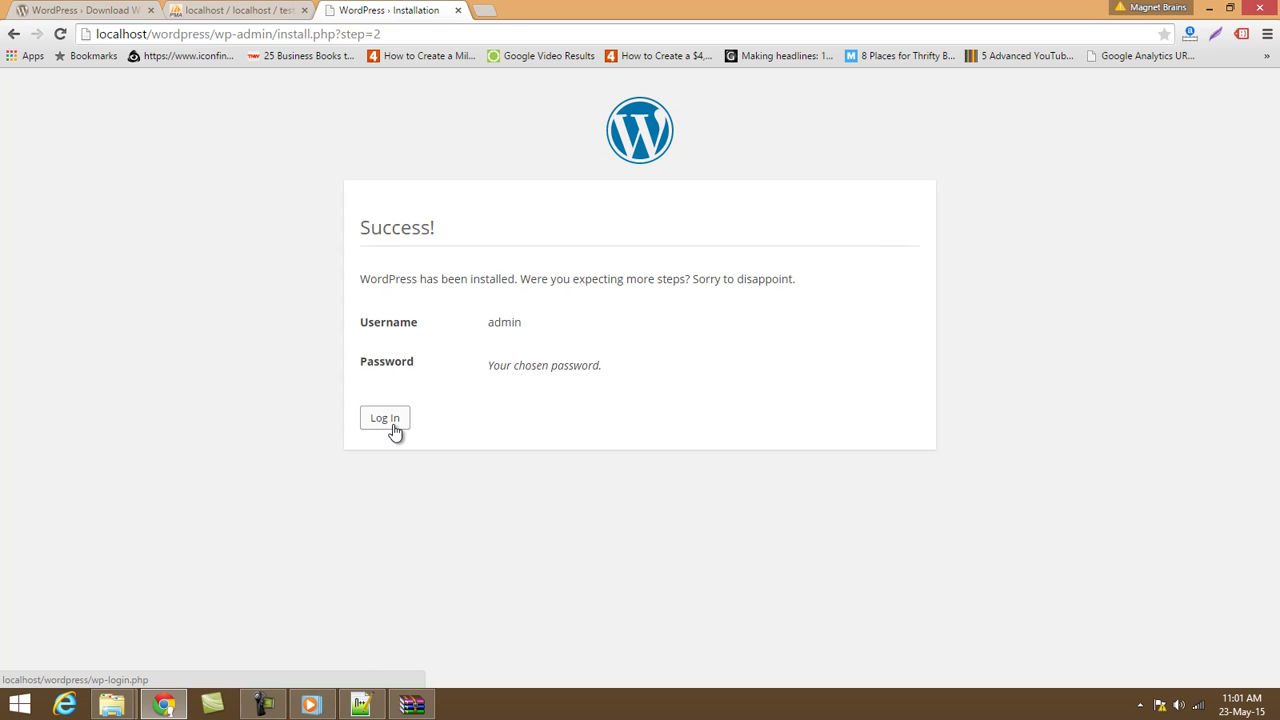
Go to Log In, then refresh the testing database in phpMyAdmin to list its 11 wp_ tables.
left_click_drag(406, 279, 503, 279)
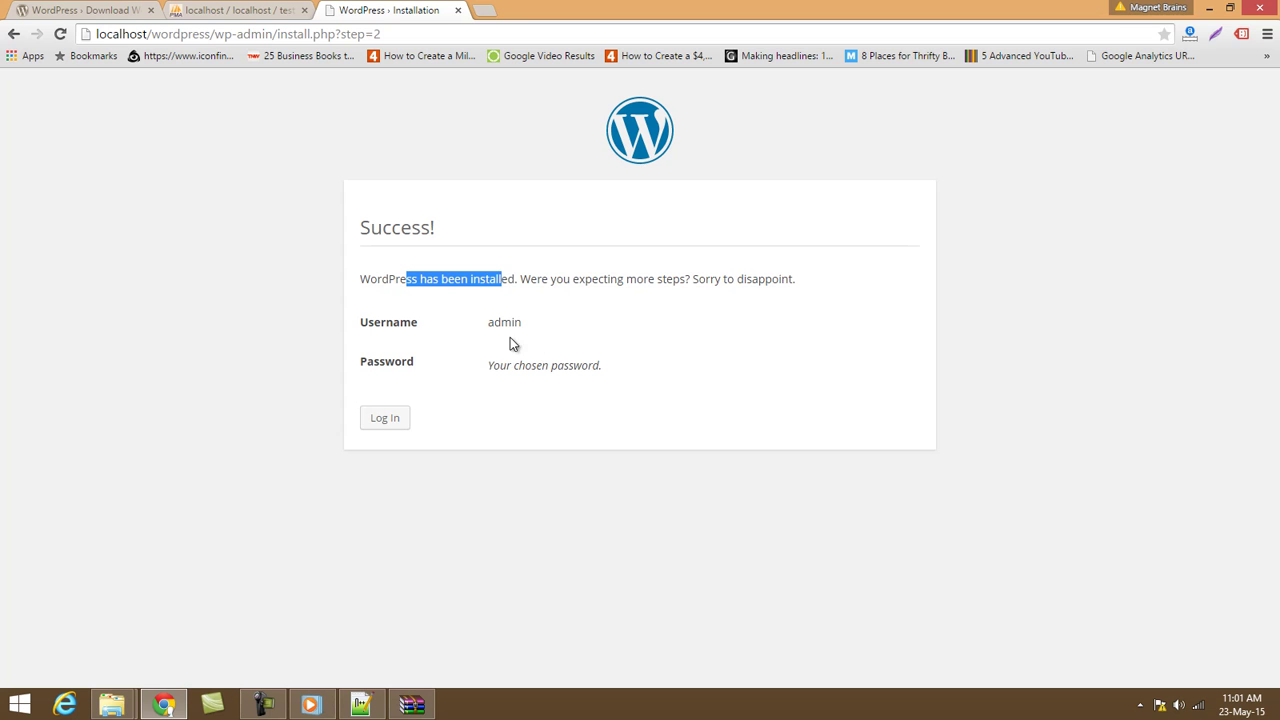
left_click(401, 418)
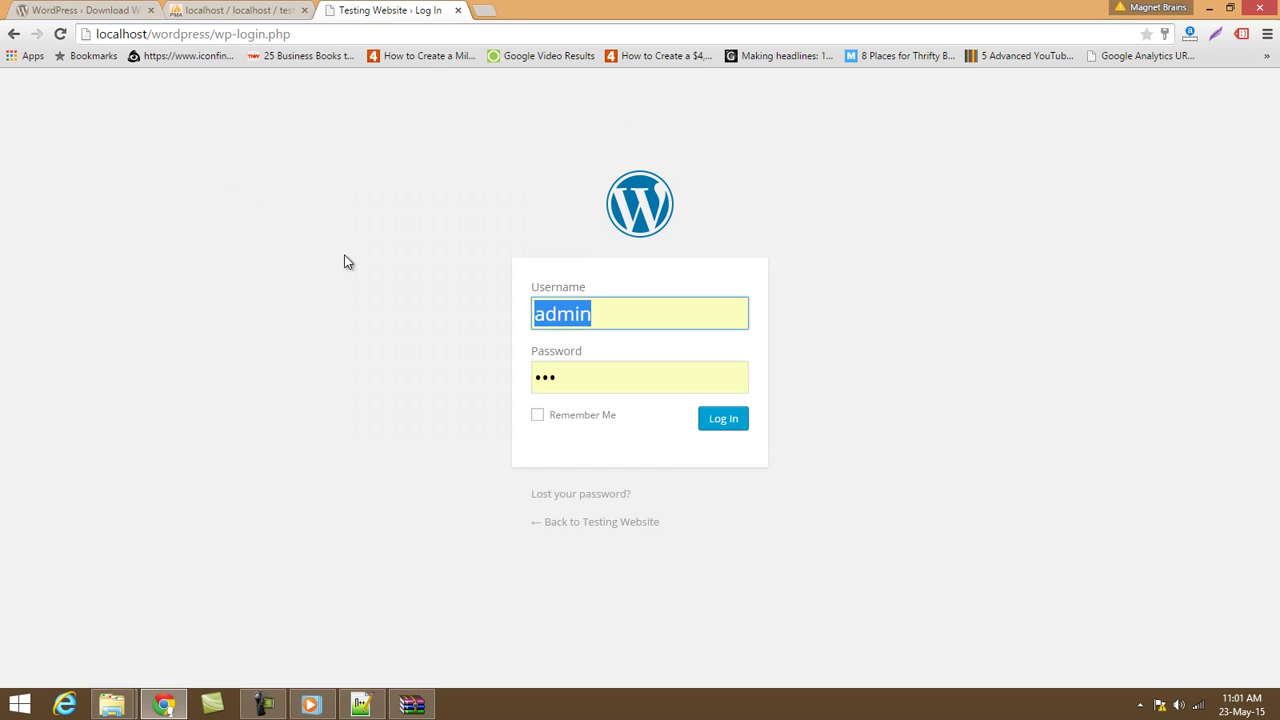
left_click(226, 10)
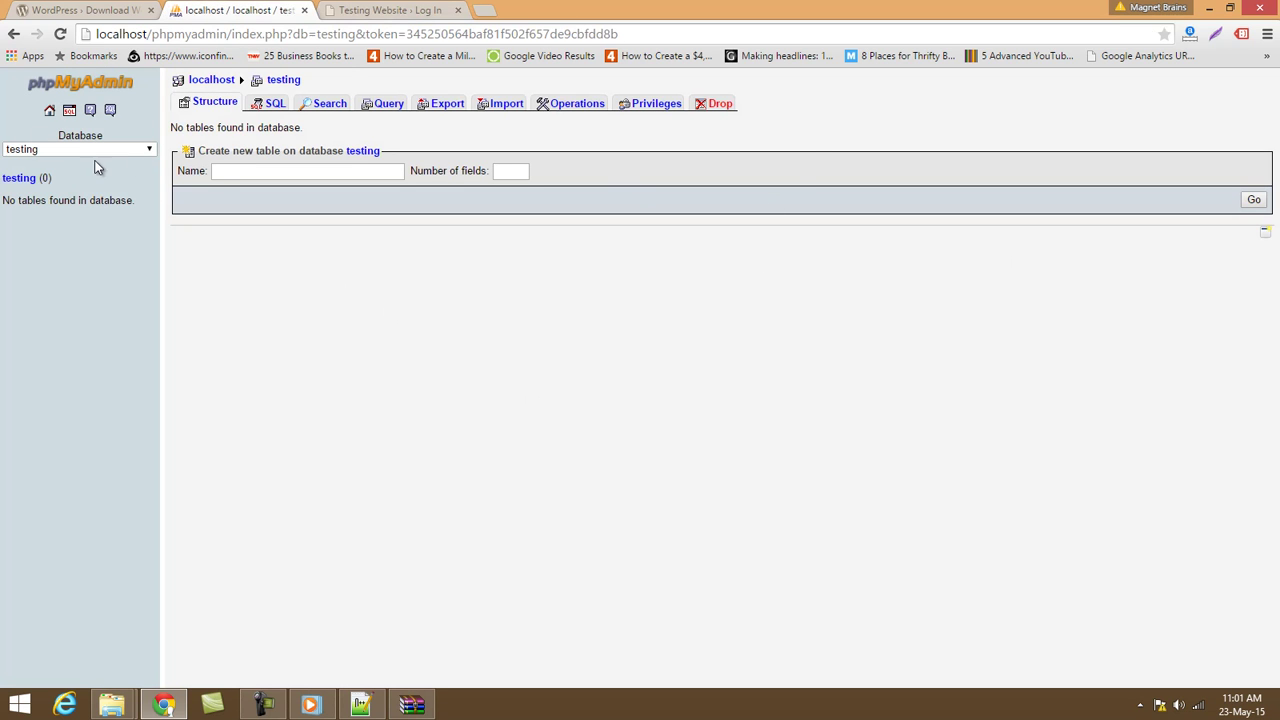
left_click(286, 84)
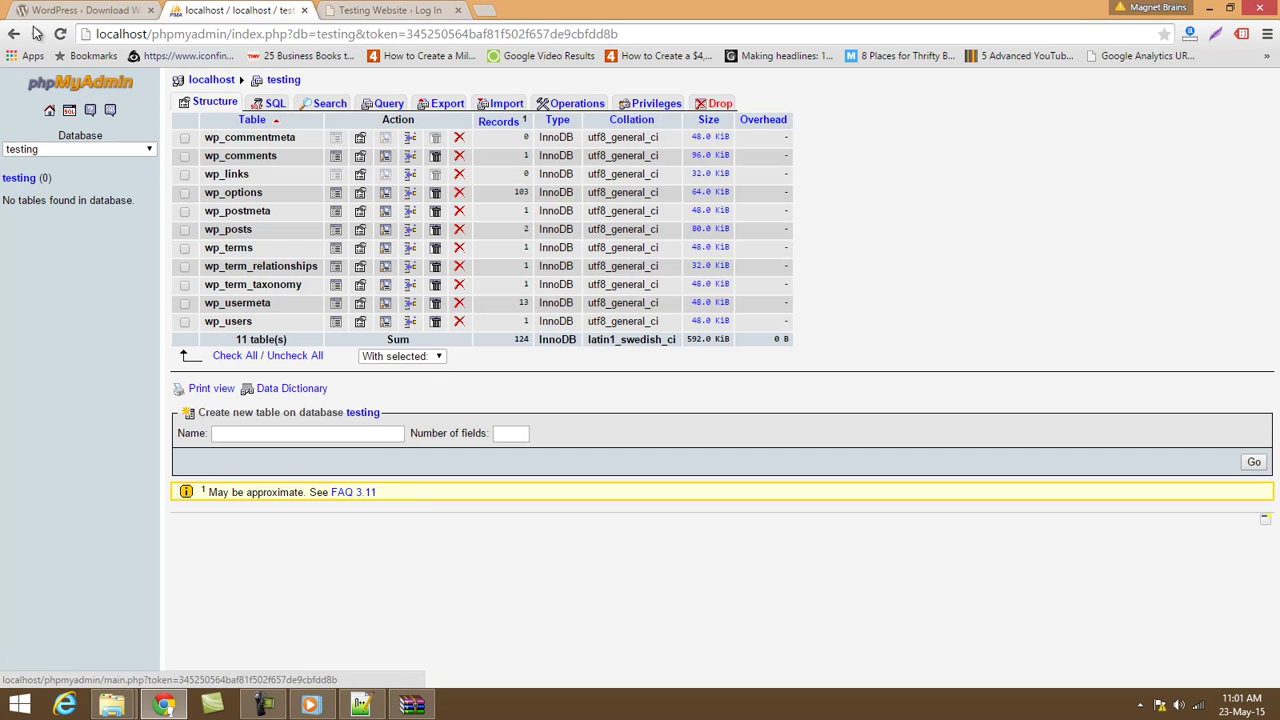
left_click(60, 34)
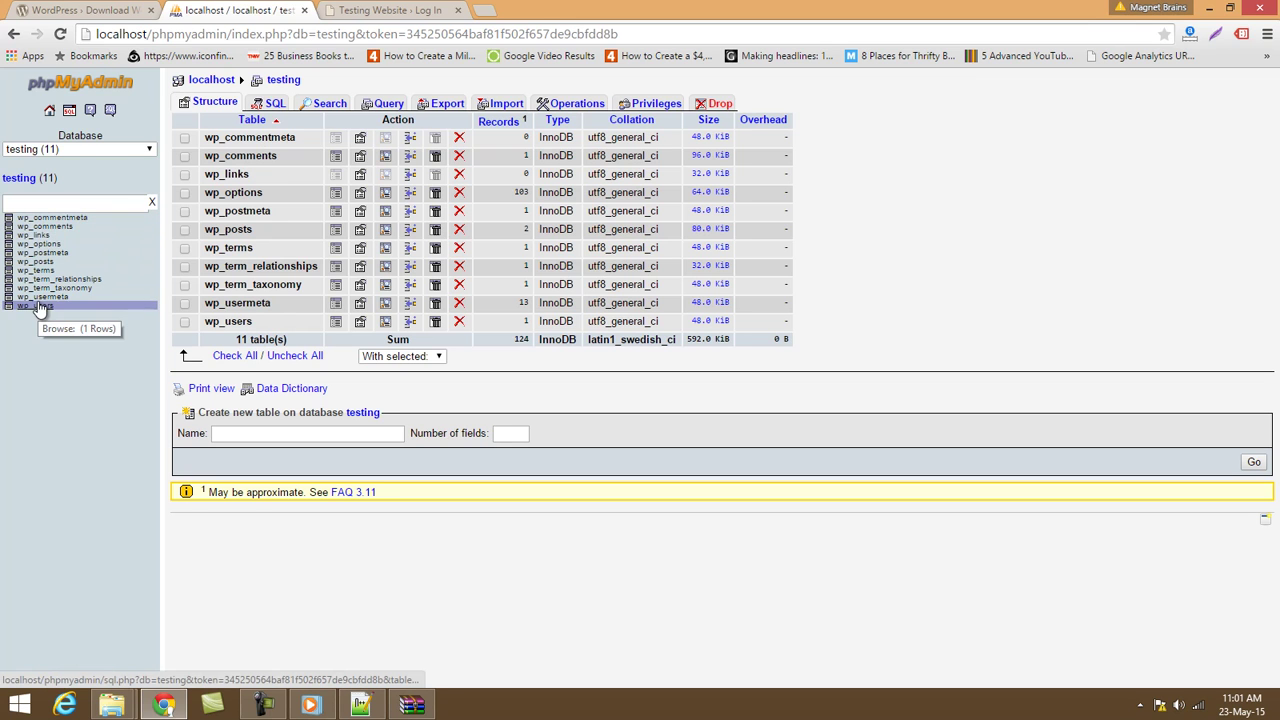
Open the Testing Website front page with its Hello world! post, then return to the Log In form.
left_click(392, 9)
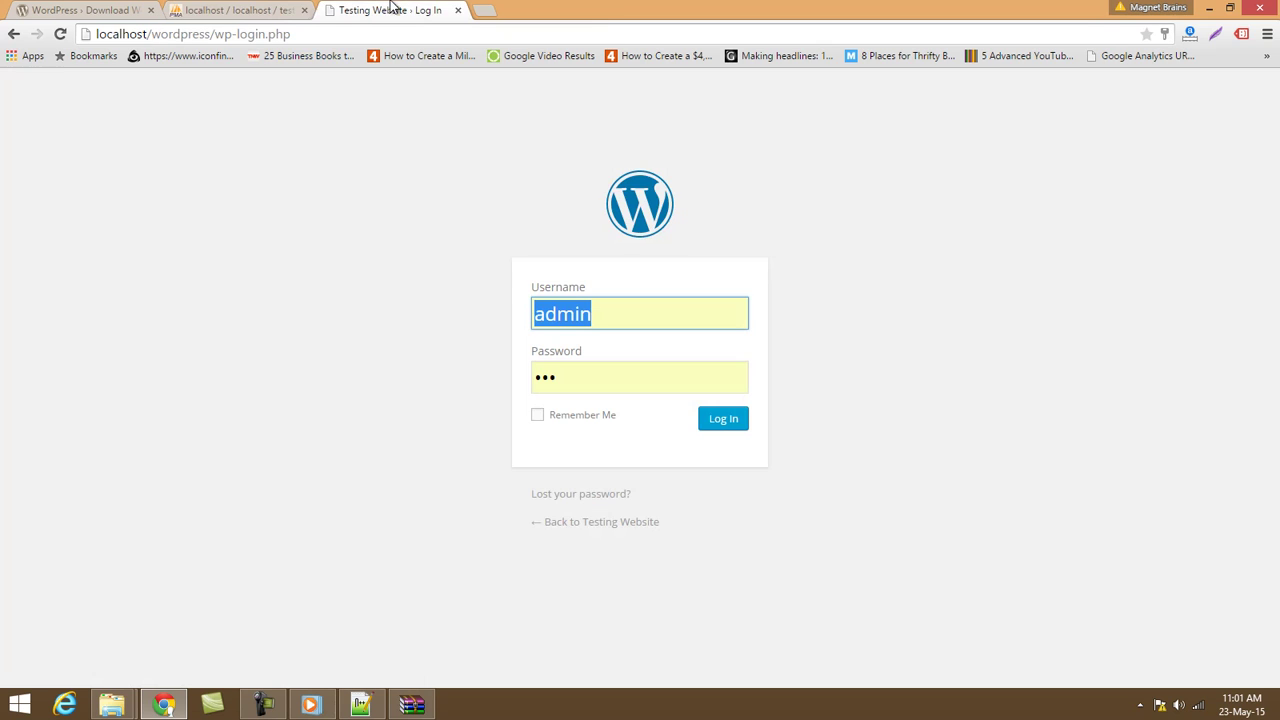
left_click(607, 530, "ctrl")
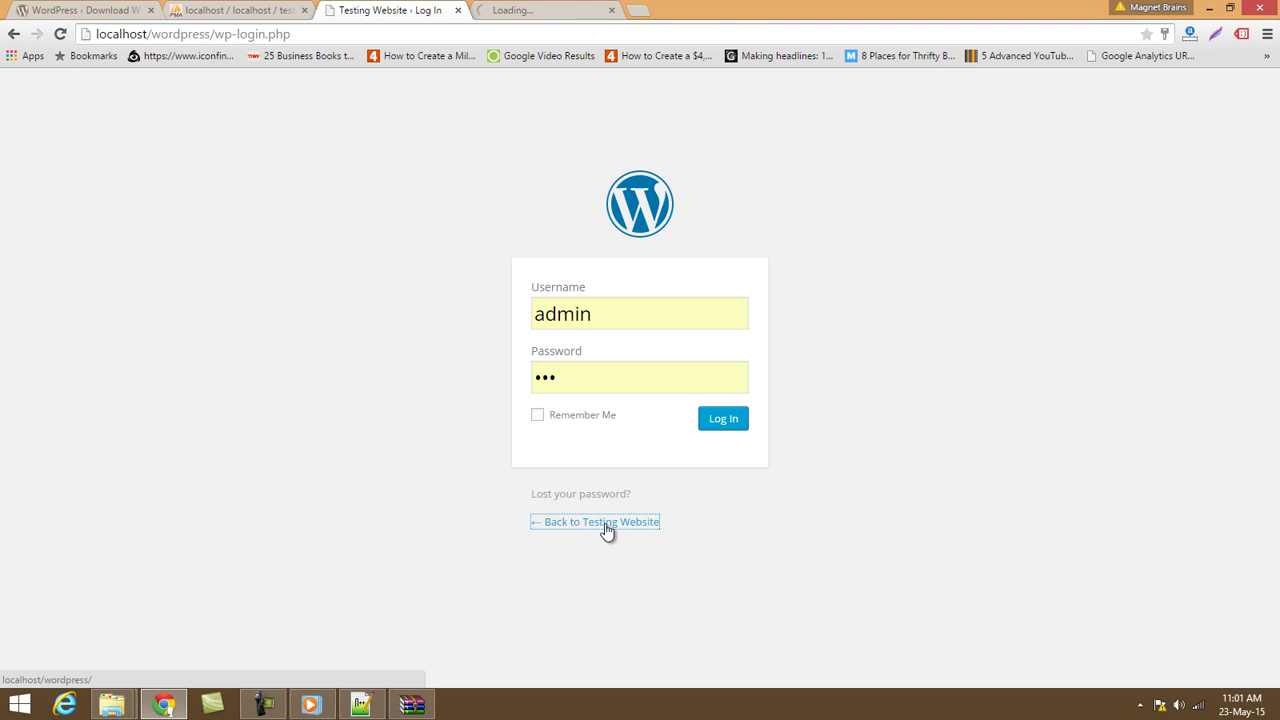
left_click(520, 8)
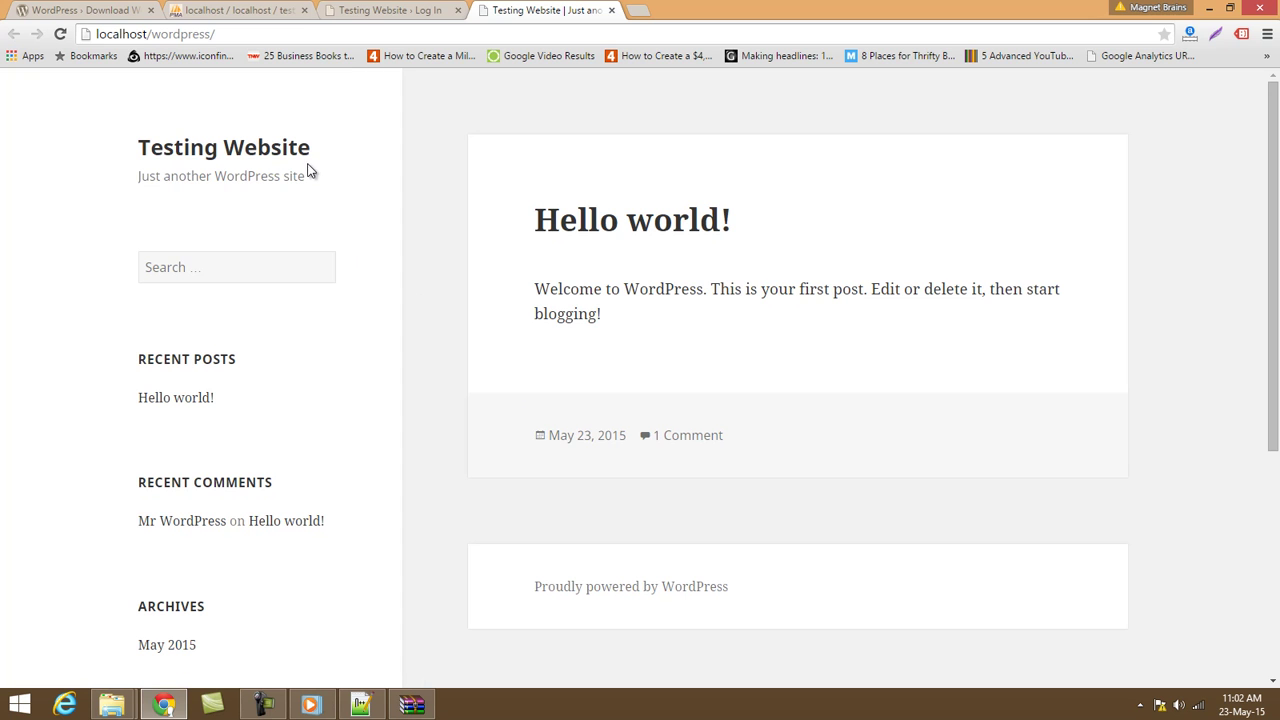
scroll(1278, 172, "down", 4)
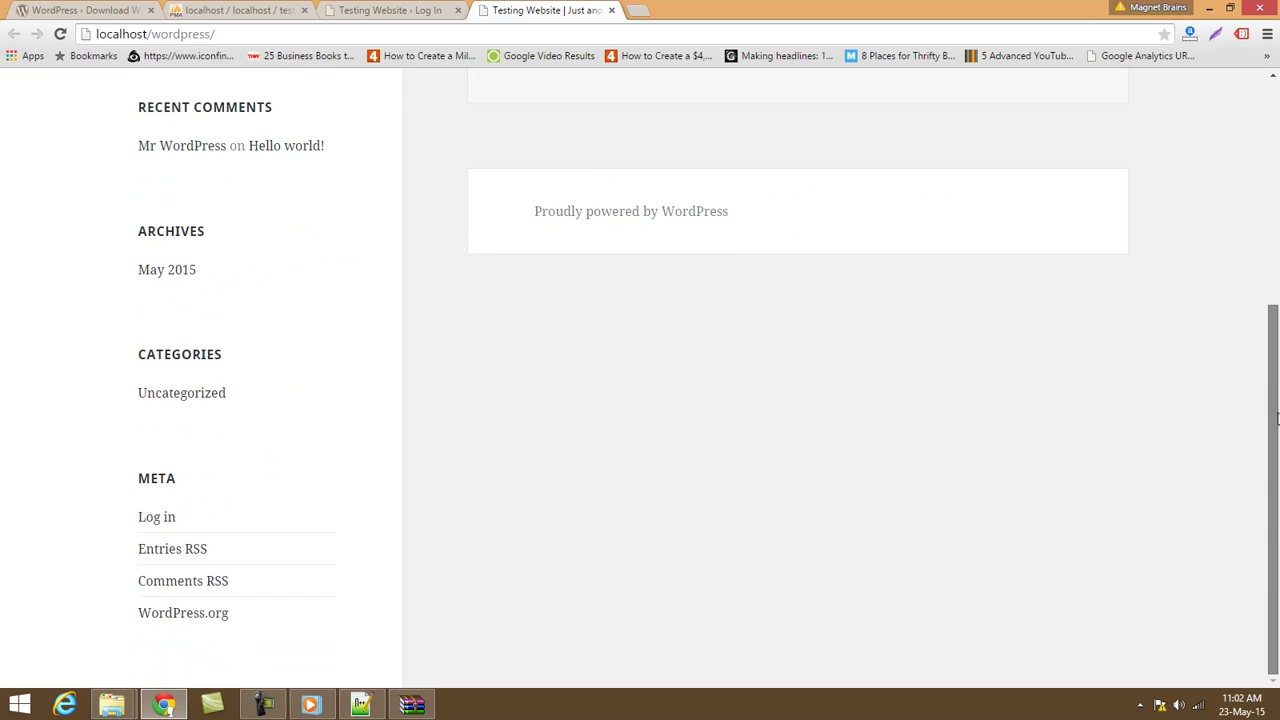
scroll(1270, 118, "up", 4)
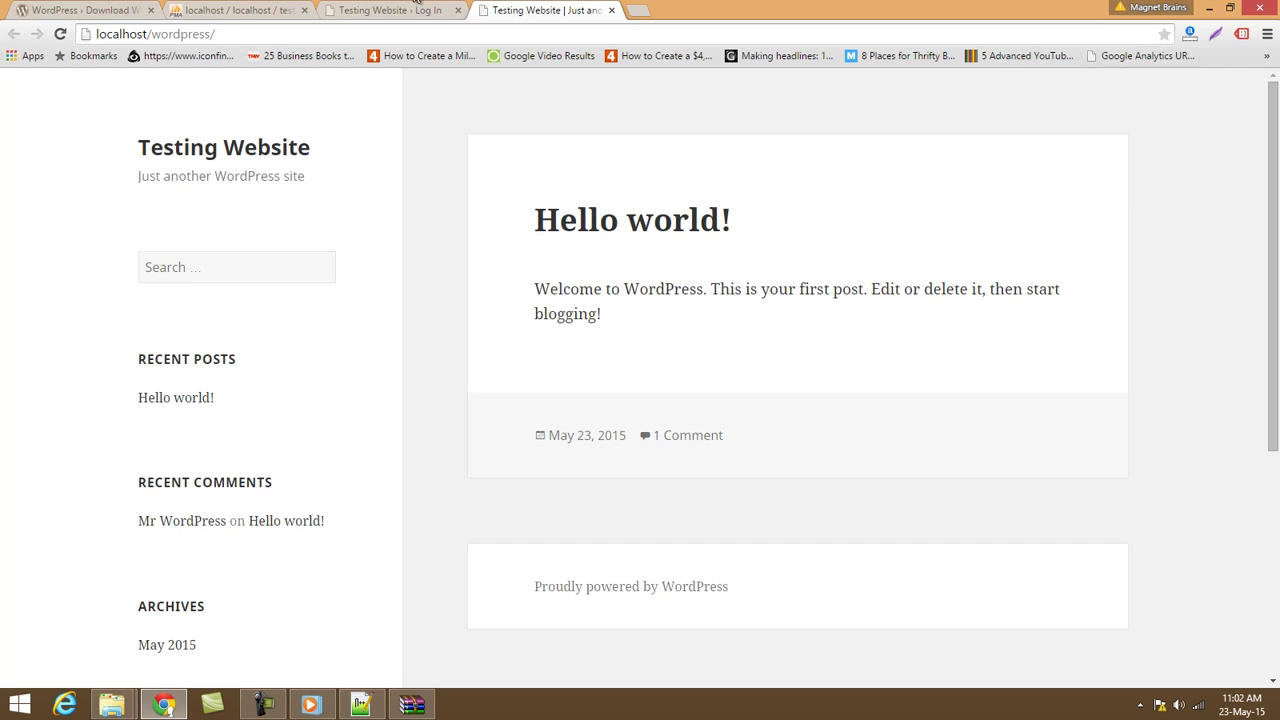
left_click(405, 10)
left_click_drag(654, 317, 443, 309)
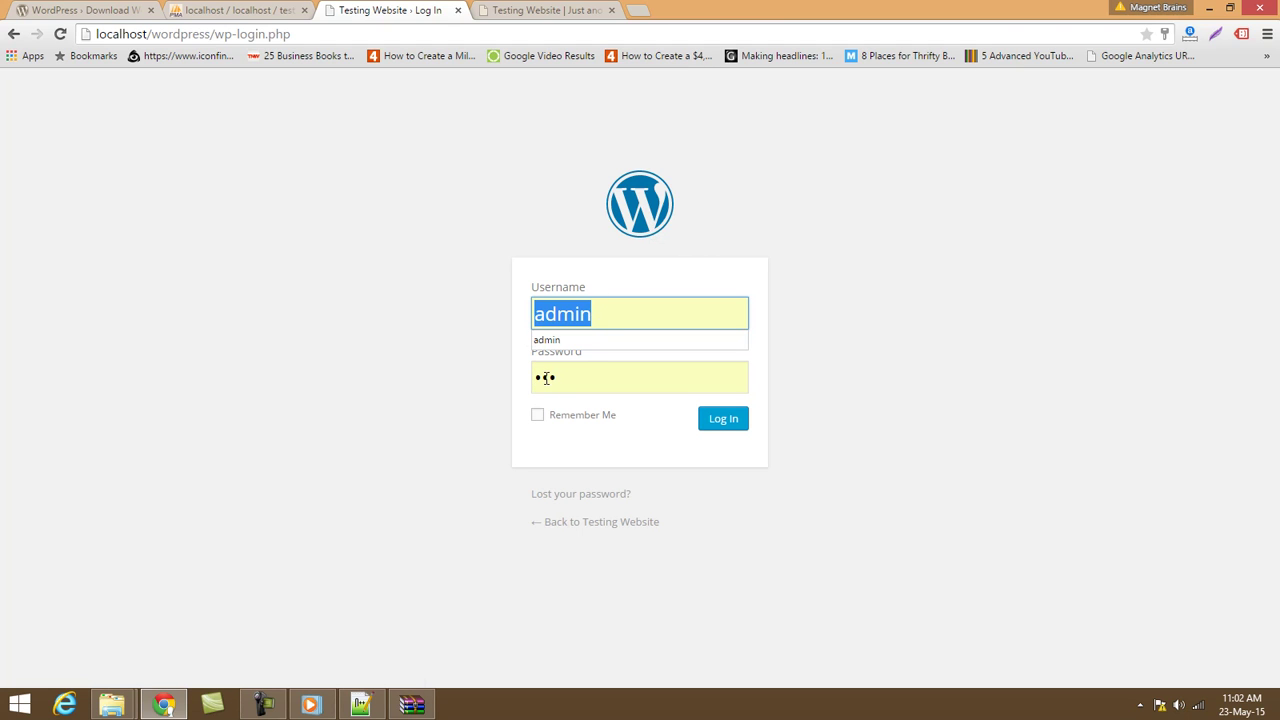
Log in as admin, glance at the site front page, and return to the Dashboard.
left_click(735, 426)
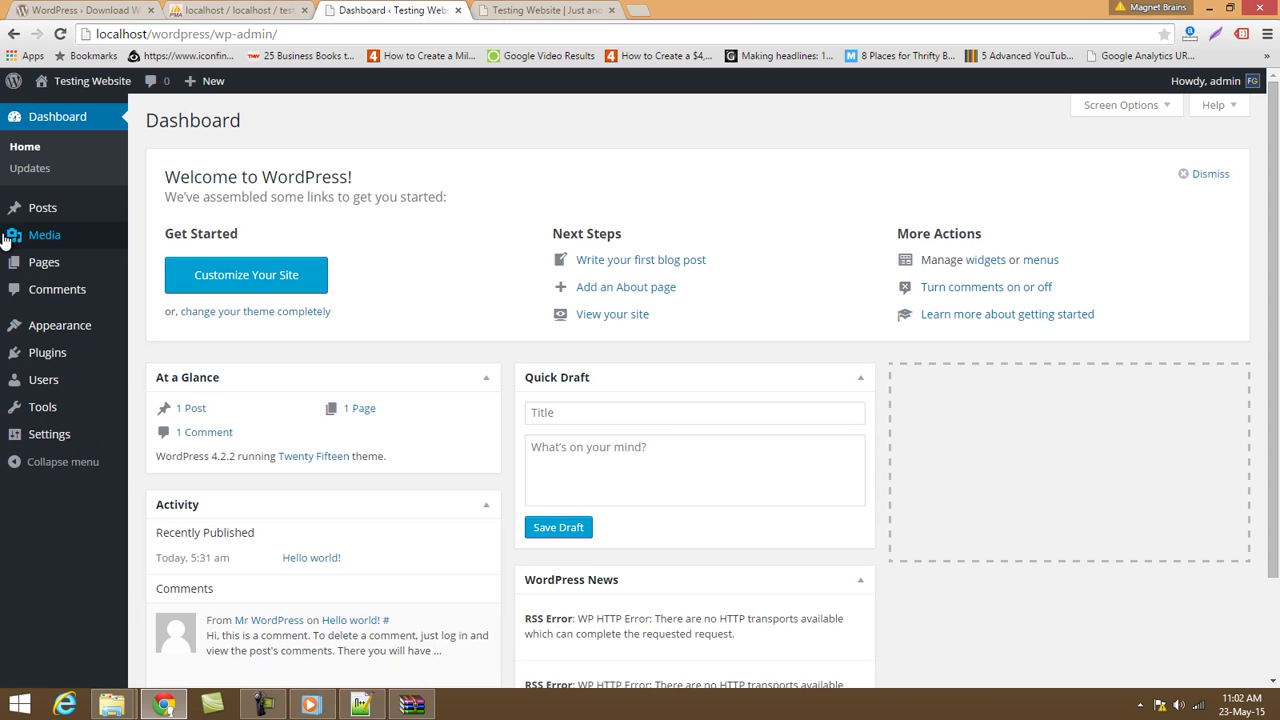
mouse_move(15, 207)
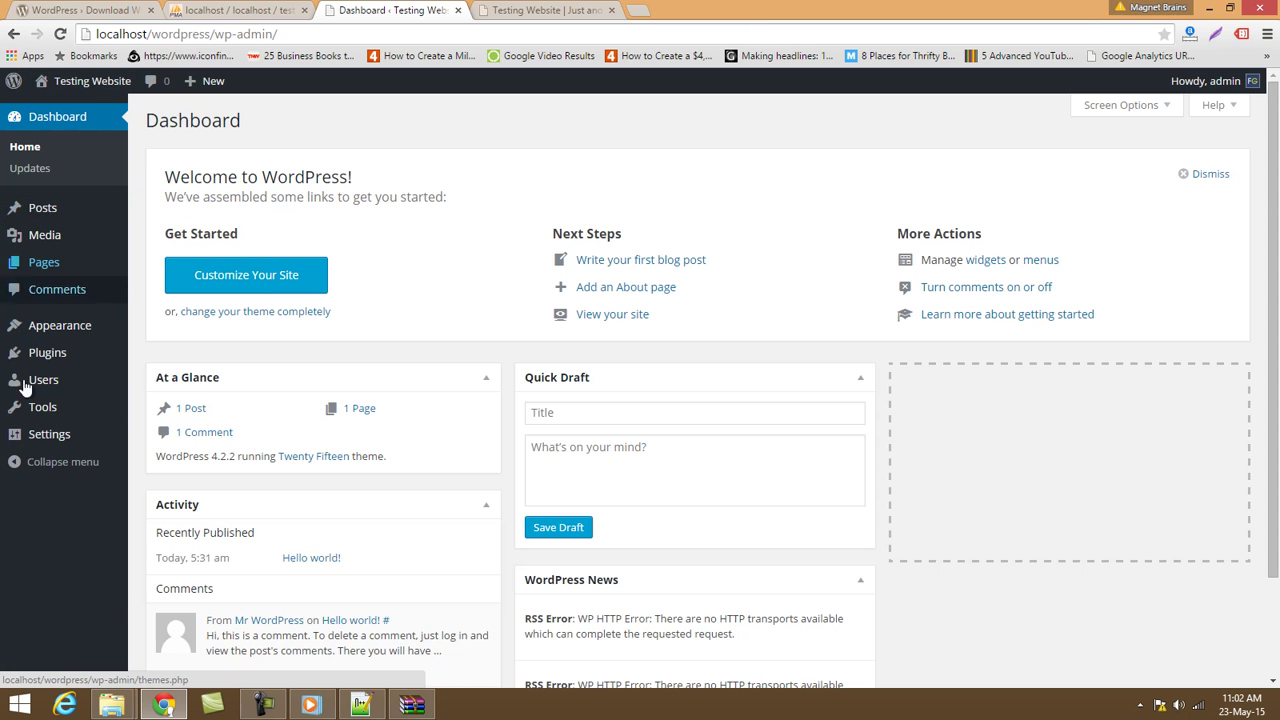
left_click(519, 9)
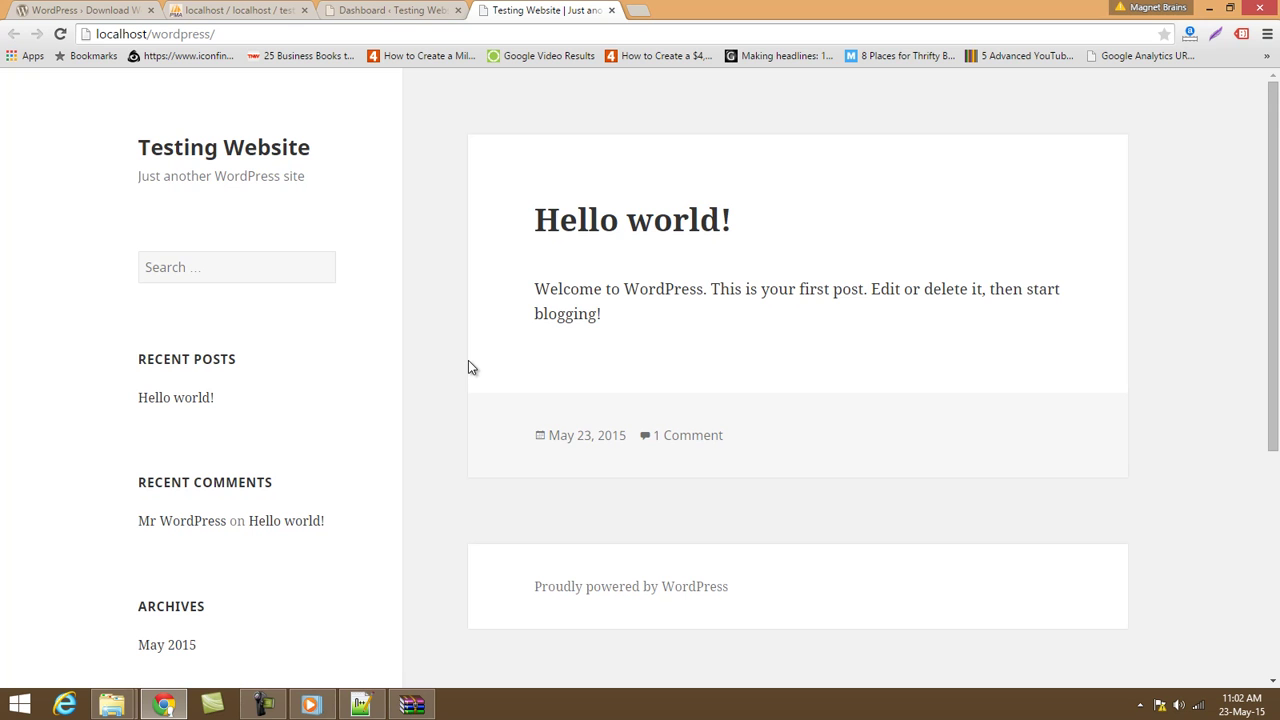
left_click(438, 10)
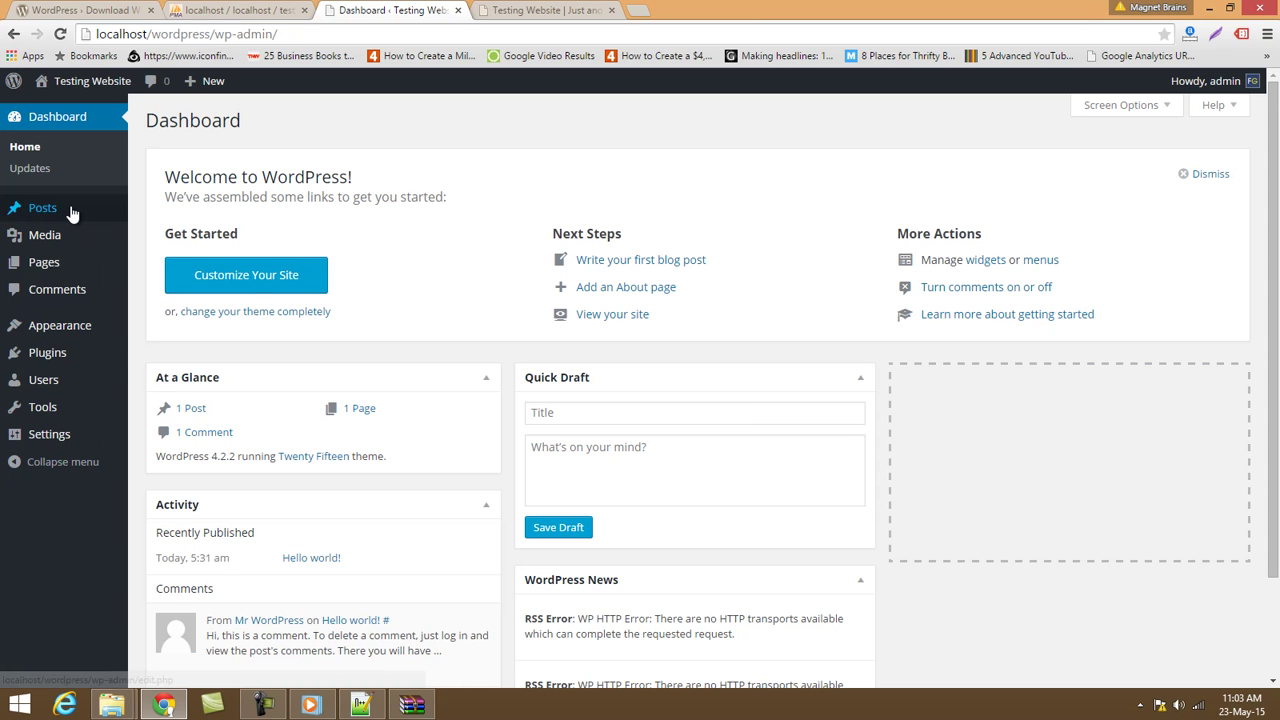
mouse_move(72, 210)
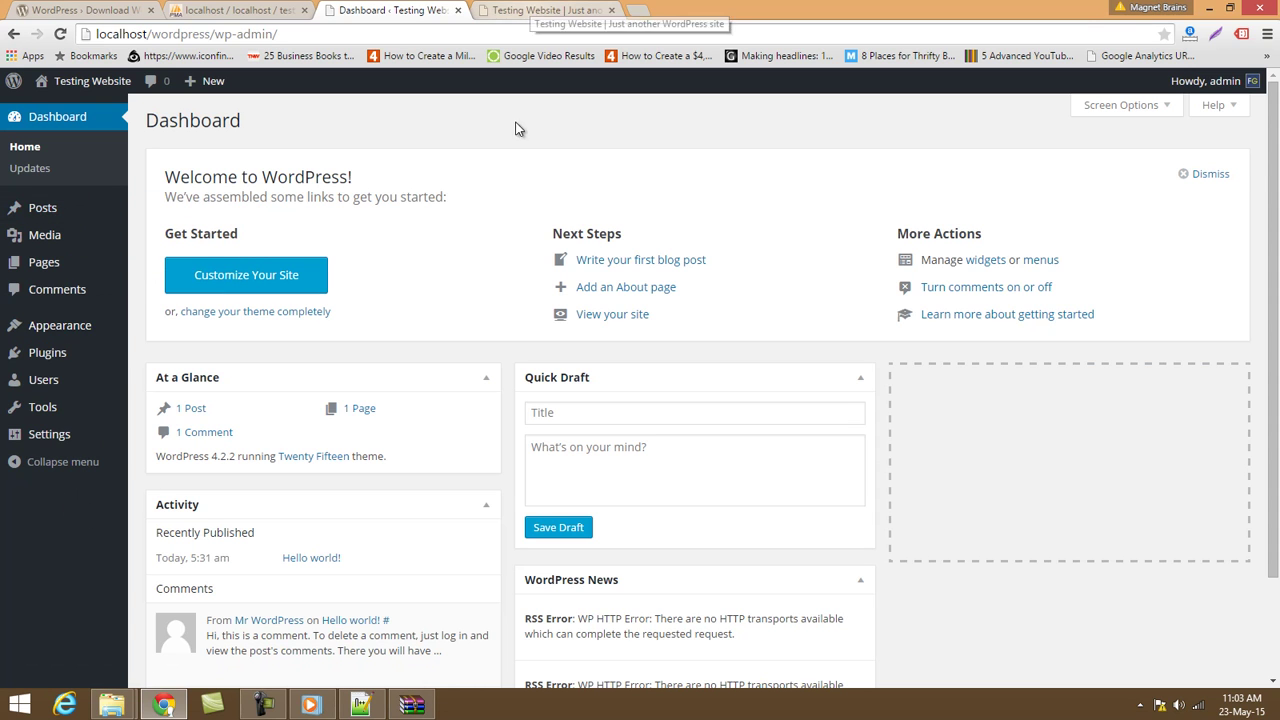
scroll(513, 291, "down", 3)
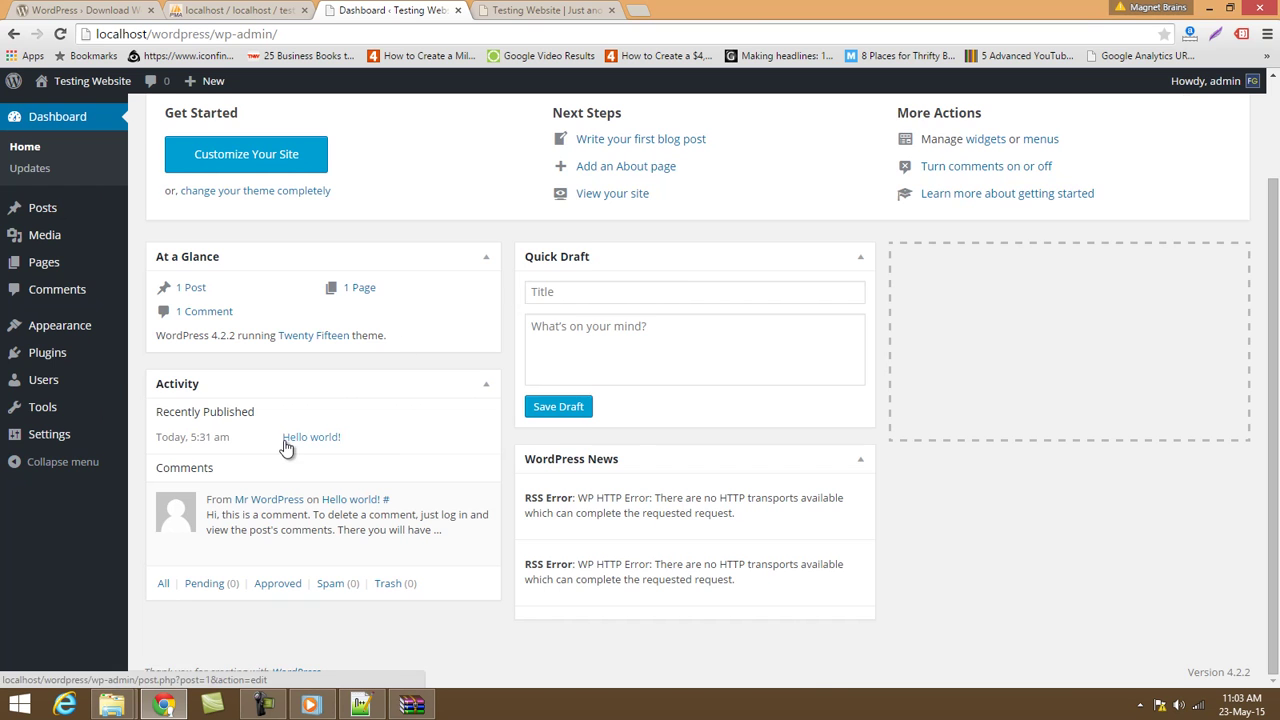
scroll(286, 448, "up", 3)
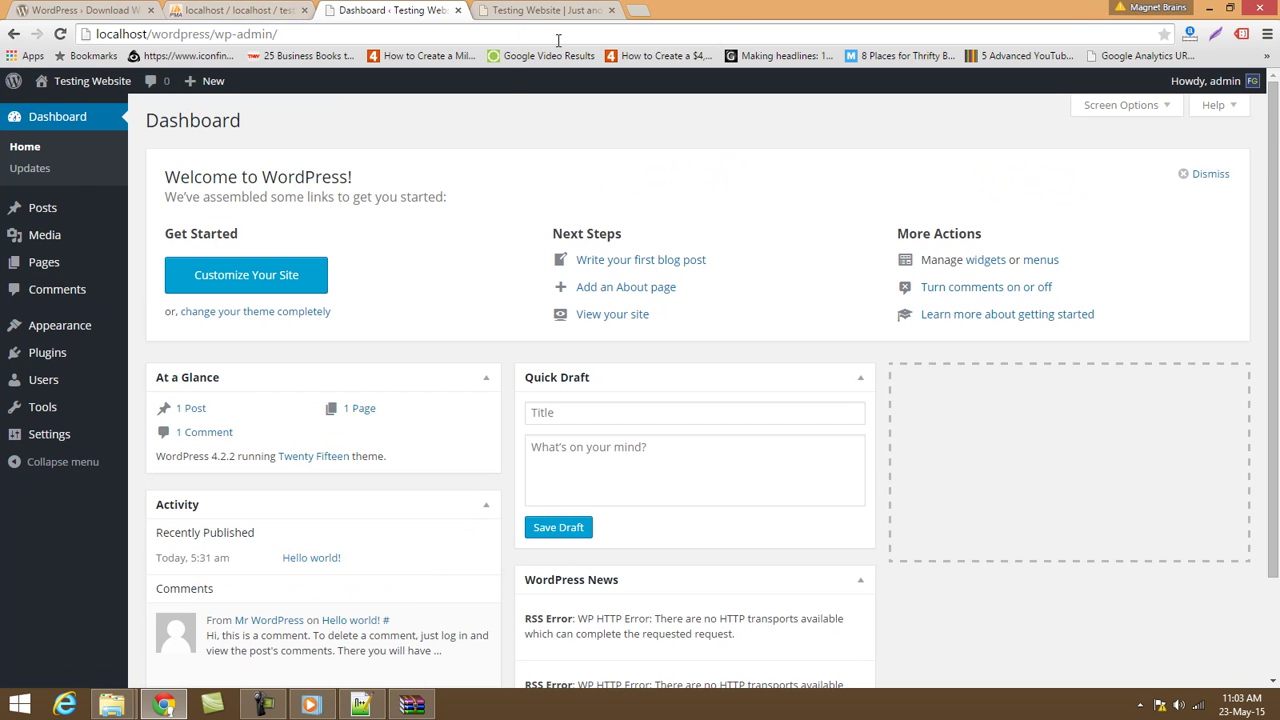
mouse_move(118, 220)
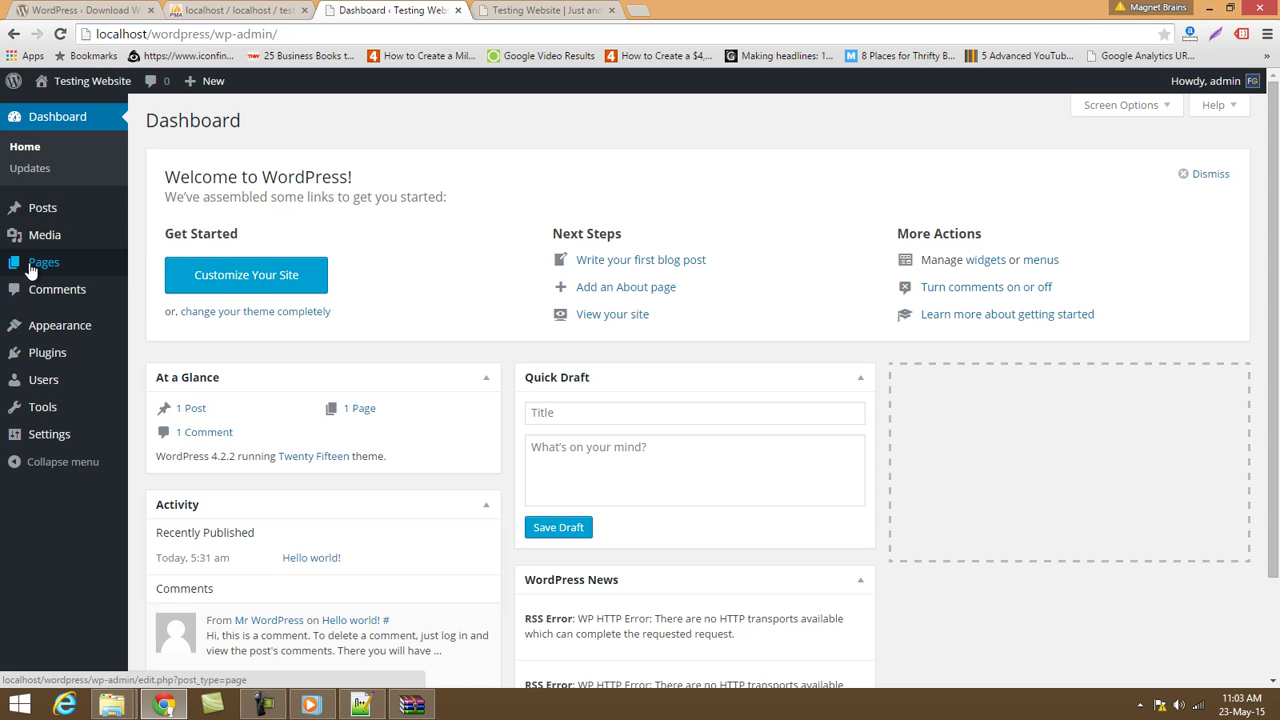
mouse_move(33, 268)
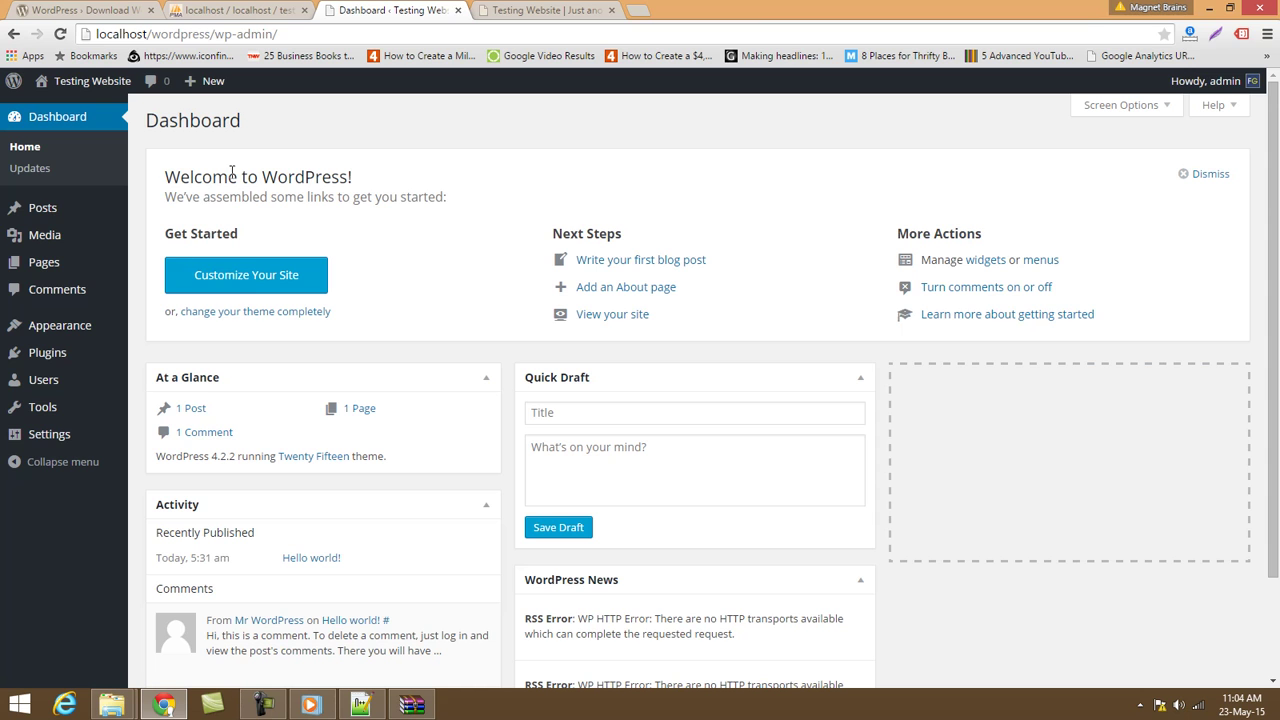
After viewing the site tab, open All Posts, listing only the Hello world! post.
left_click(558, 9)
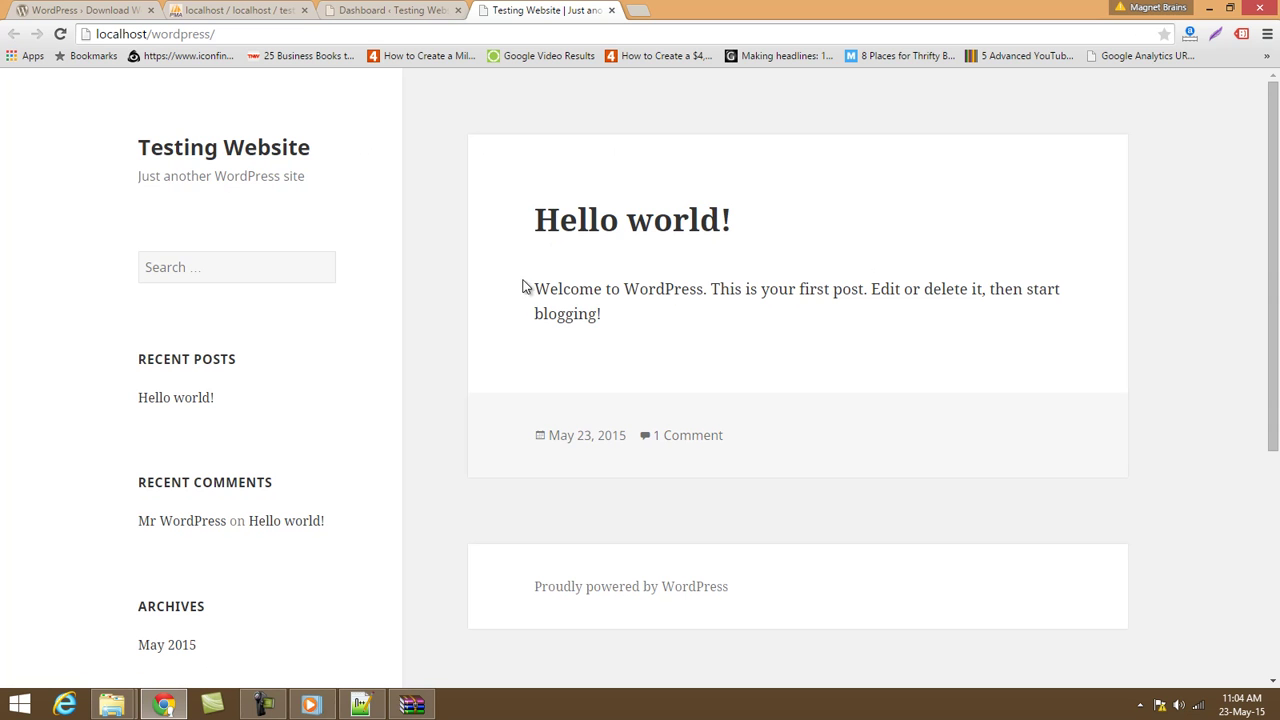
left_click(393, 10)
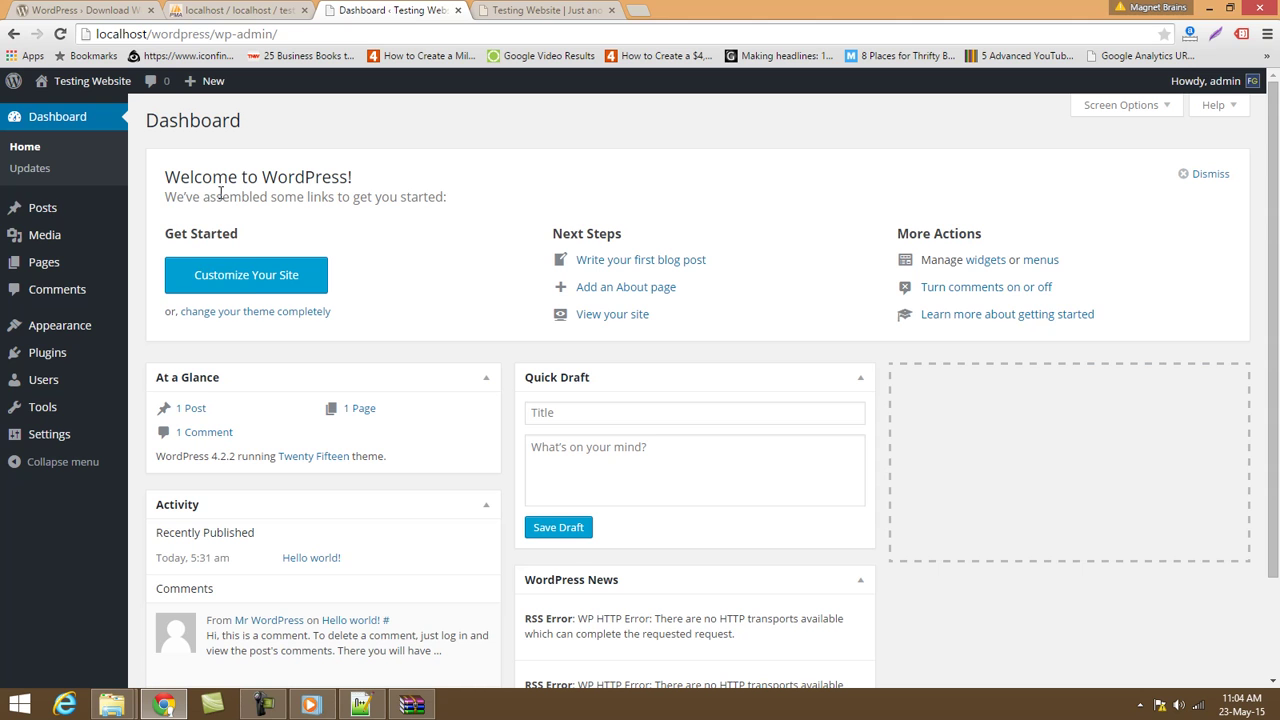
mouse_move(66, 217)
left_click(140, 210)
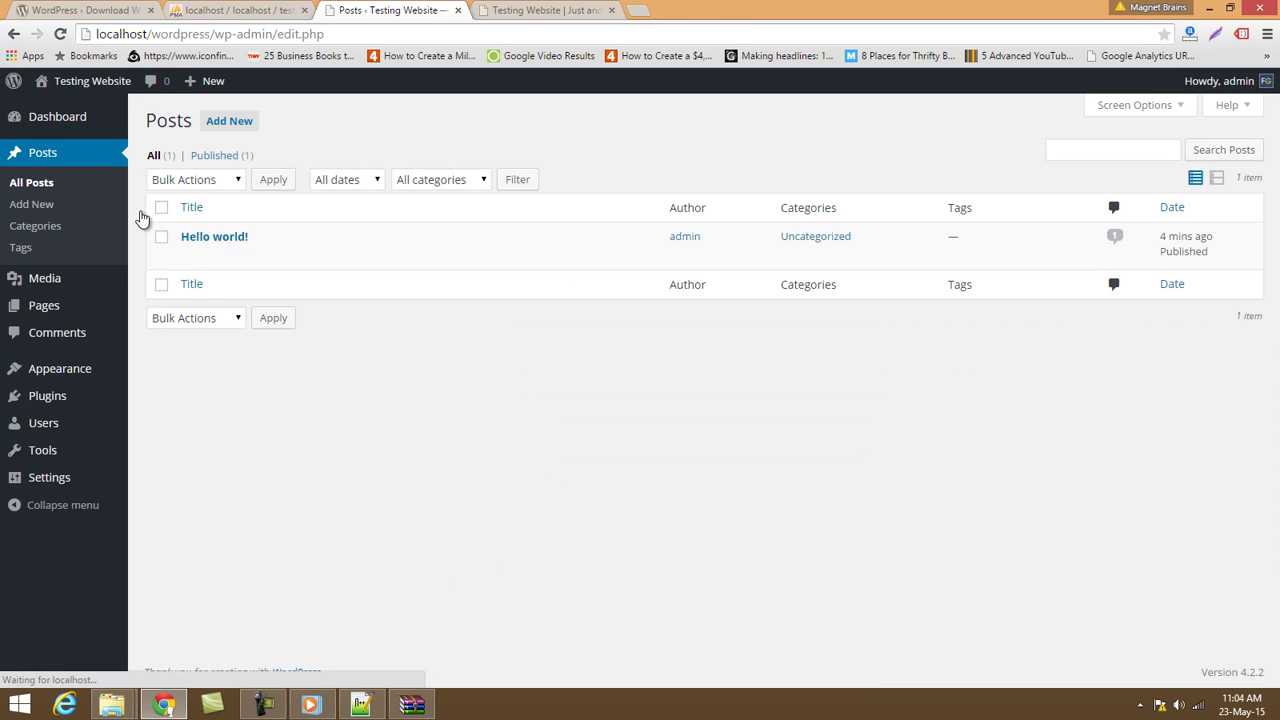
mouse_move(165, 244)
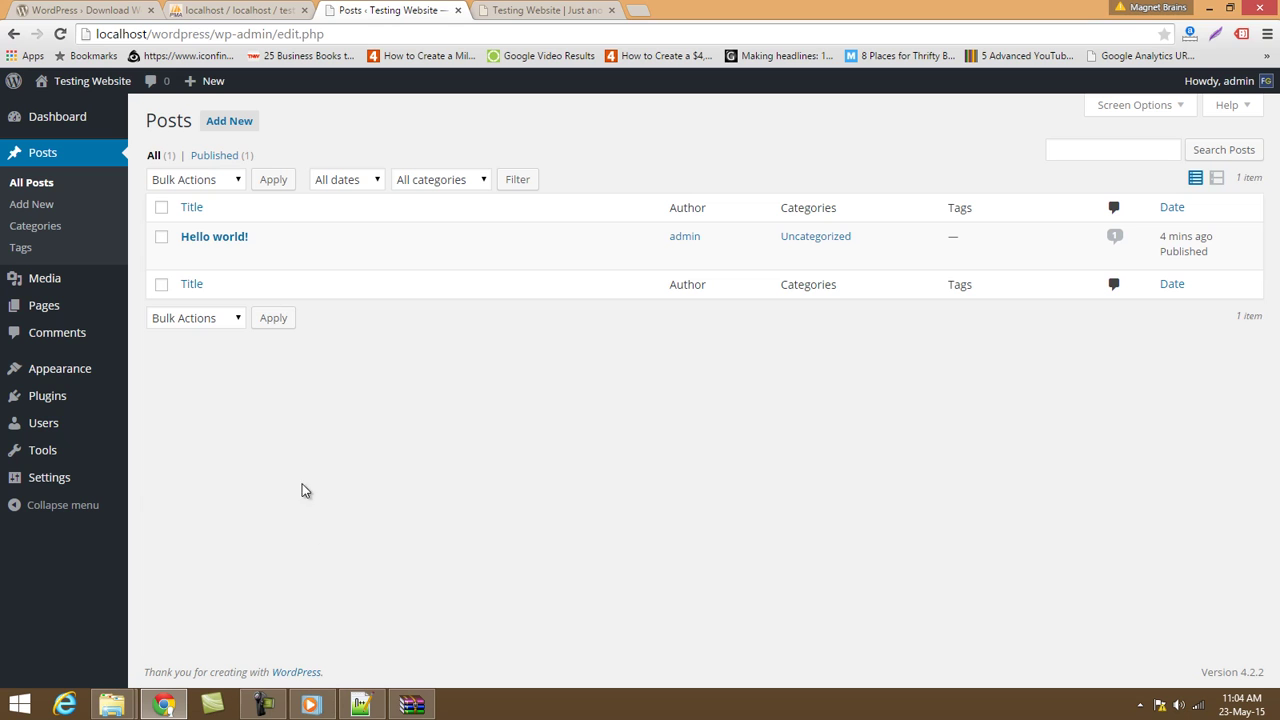
Create a new post titled 'Testing Blog Post', then switch to the WordPress download page.
left_click(22, 210)
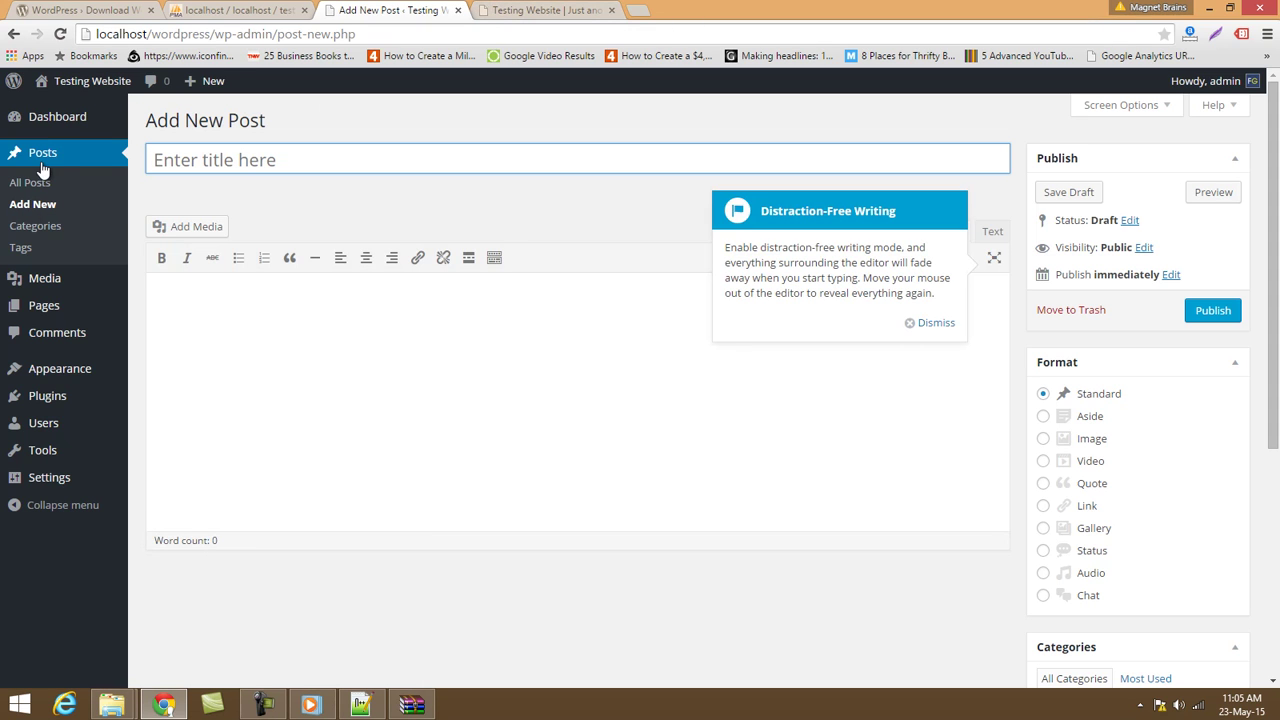
left_click(233, 160)
type("Testing Bl")
type("og Post")
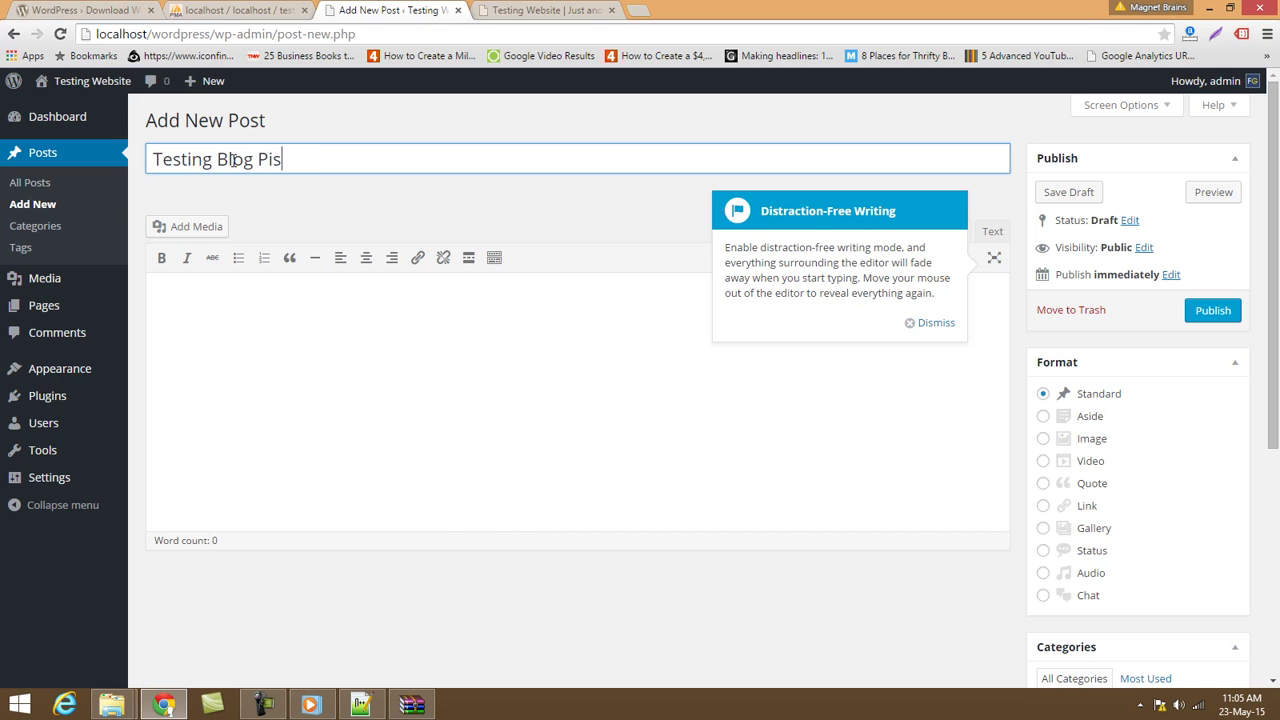
key("BackSpace")
key("BackSpace")
key("BackSpace")
type("ost")
left_click(928, 323)
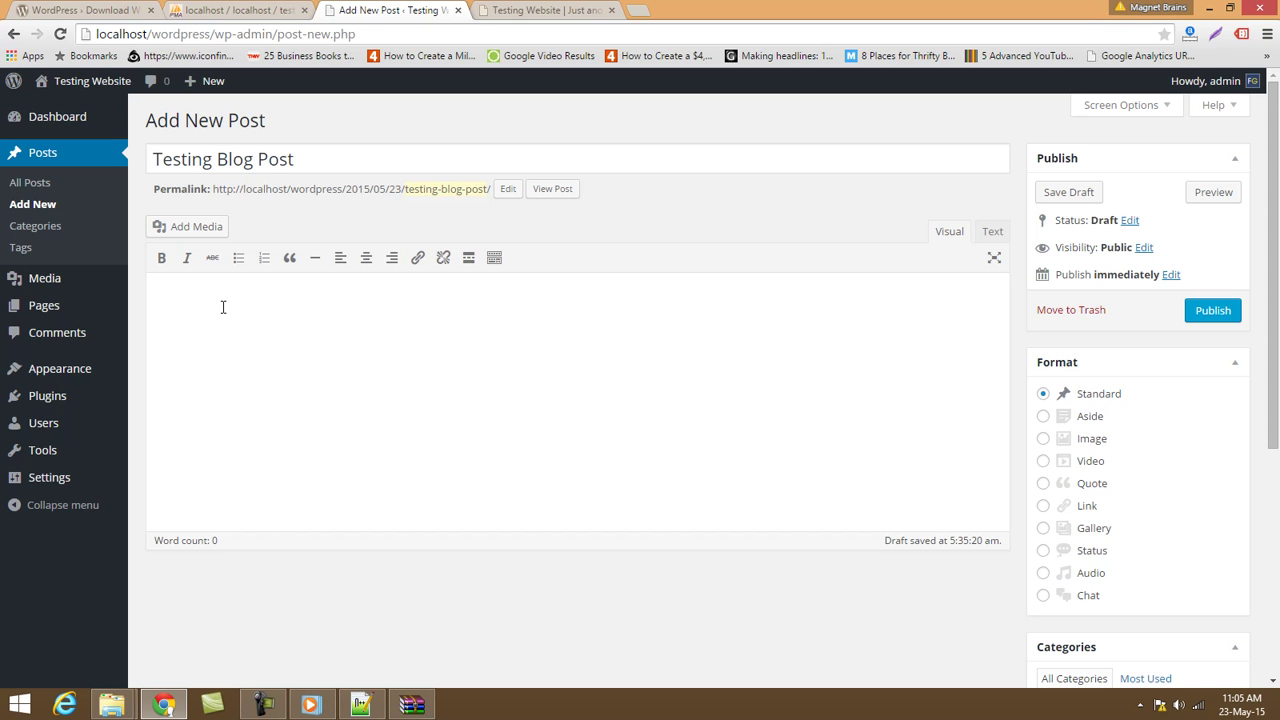
left_click_drag(344, 160, 109, 168)
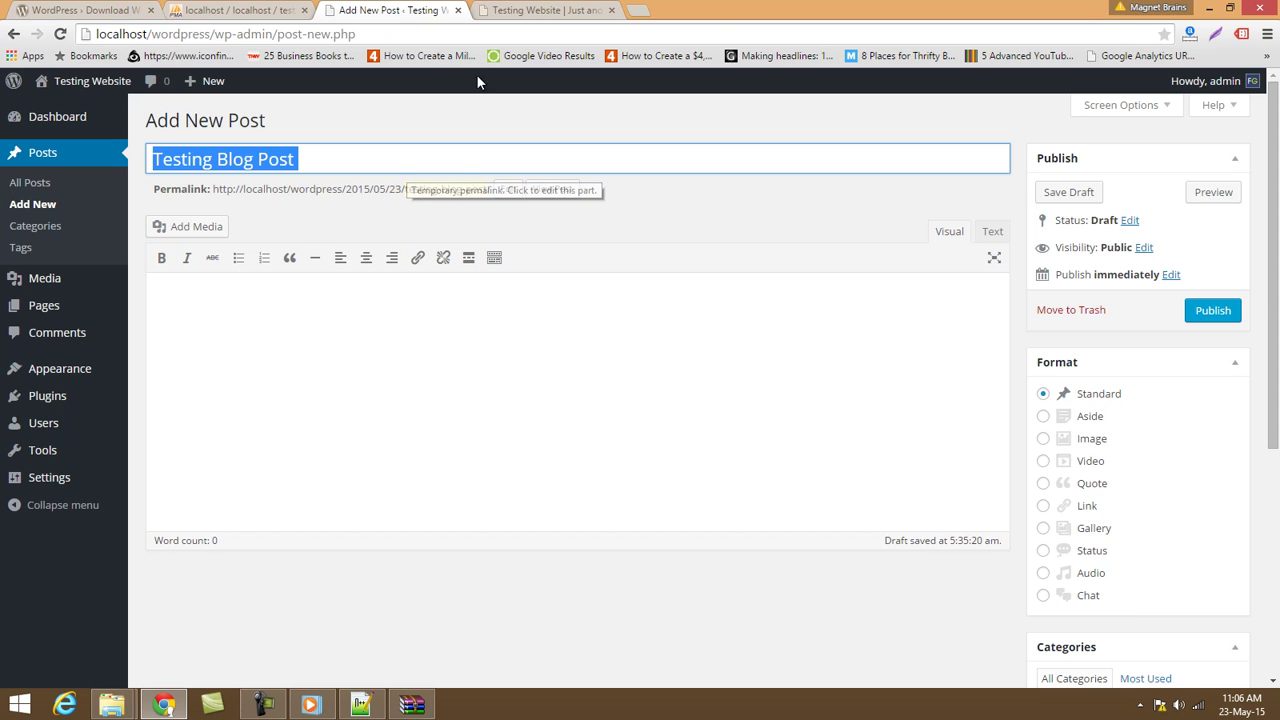
left_click(95, 10)
View WordPress.org's Requirements page (PHP 5.2.4+, MySQL 5.0+), then return to the post editor.
left_click_drag(224, 34, 334, 37)
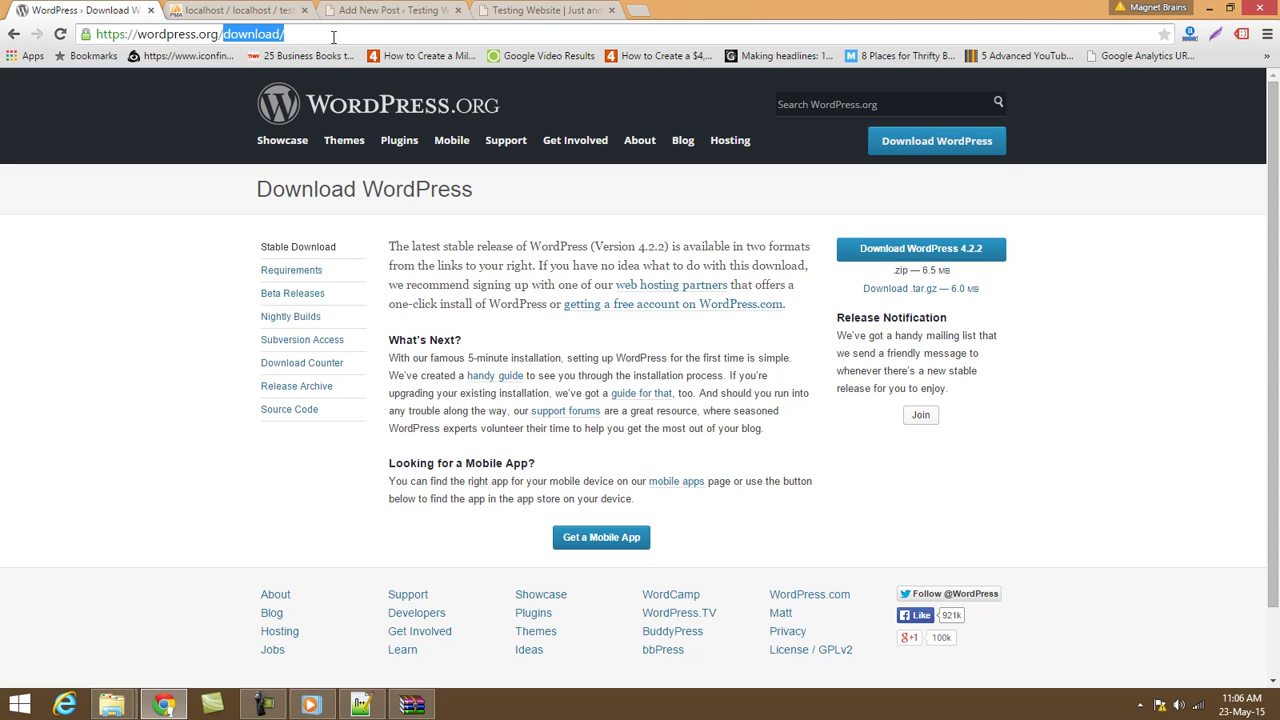
left_click(289, 269)
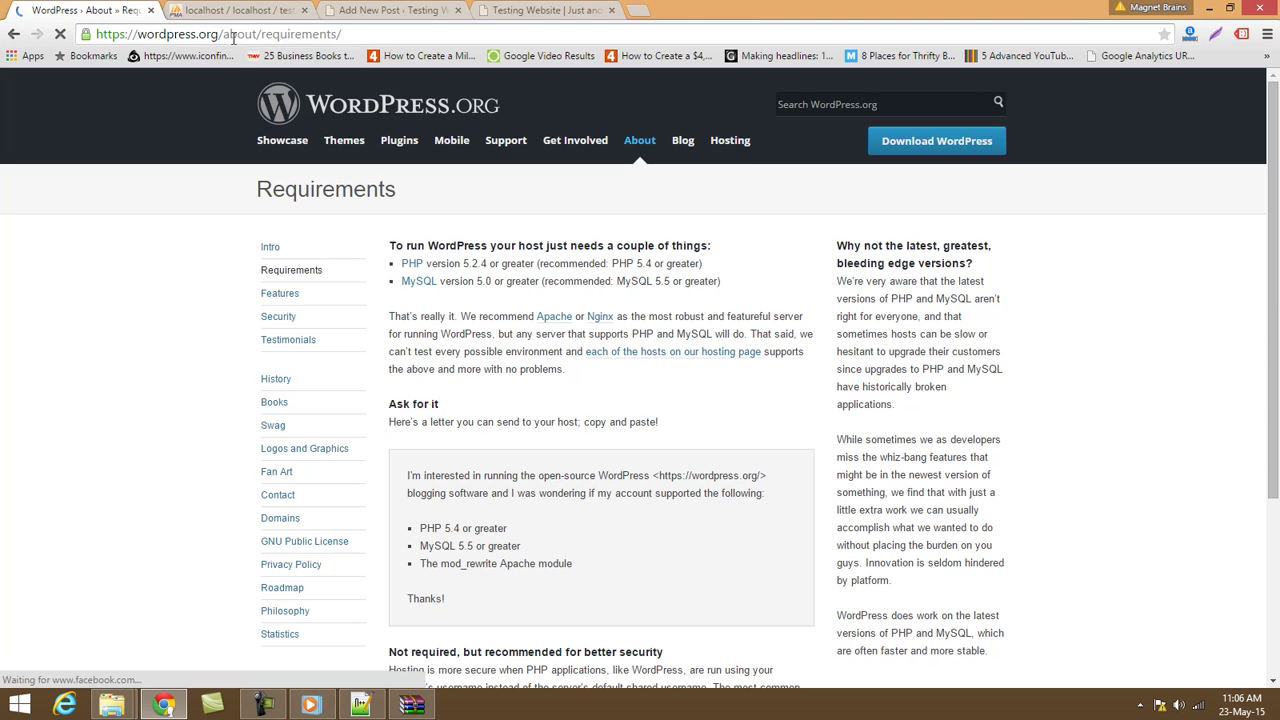
left_click_drag(229, 34, 342, 34)
left_click(425, 8)
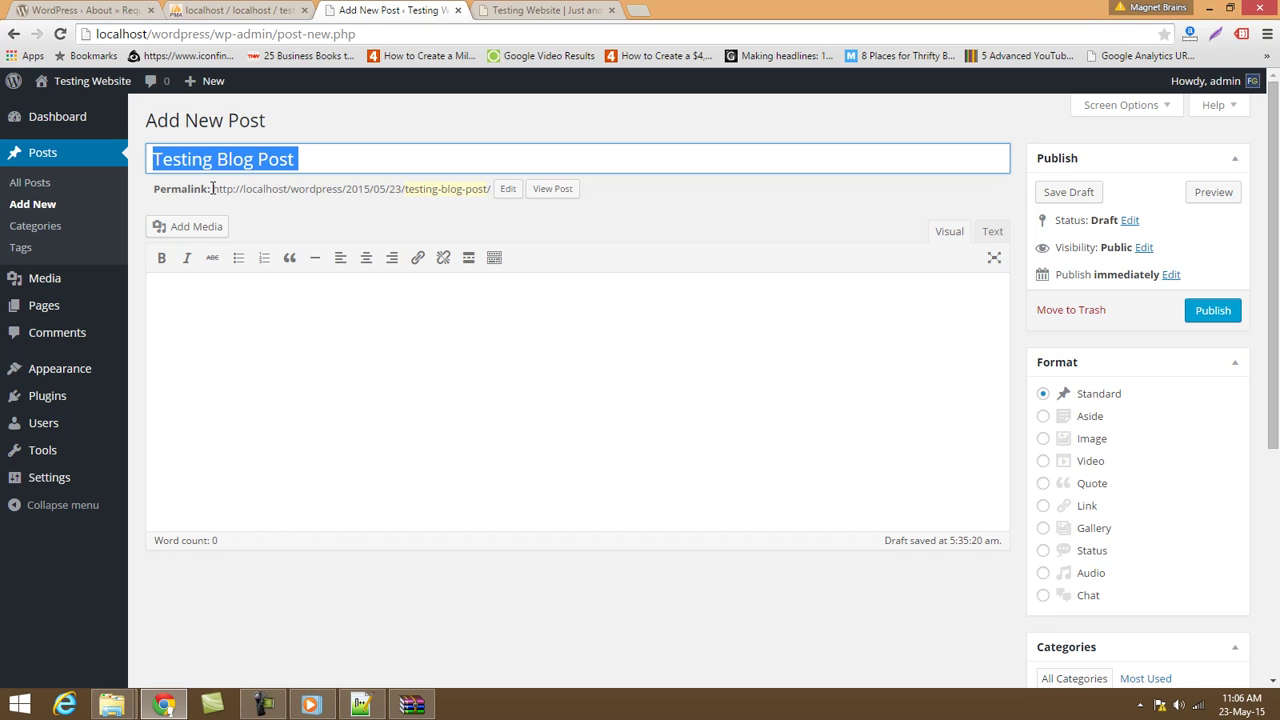
Shorten the permalink slug to testing-blog and type 'Testing Blog Post' into the post body.
left_click_drag(212, 188, 506, 200)
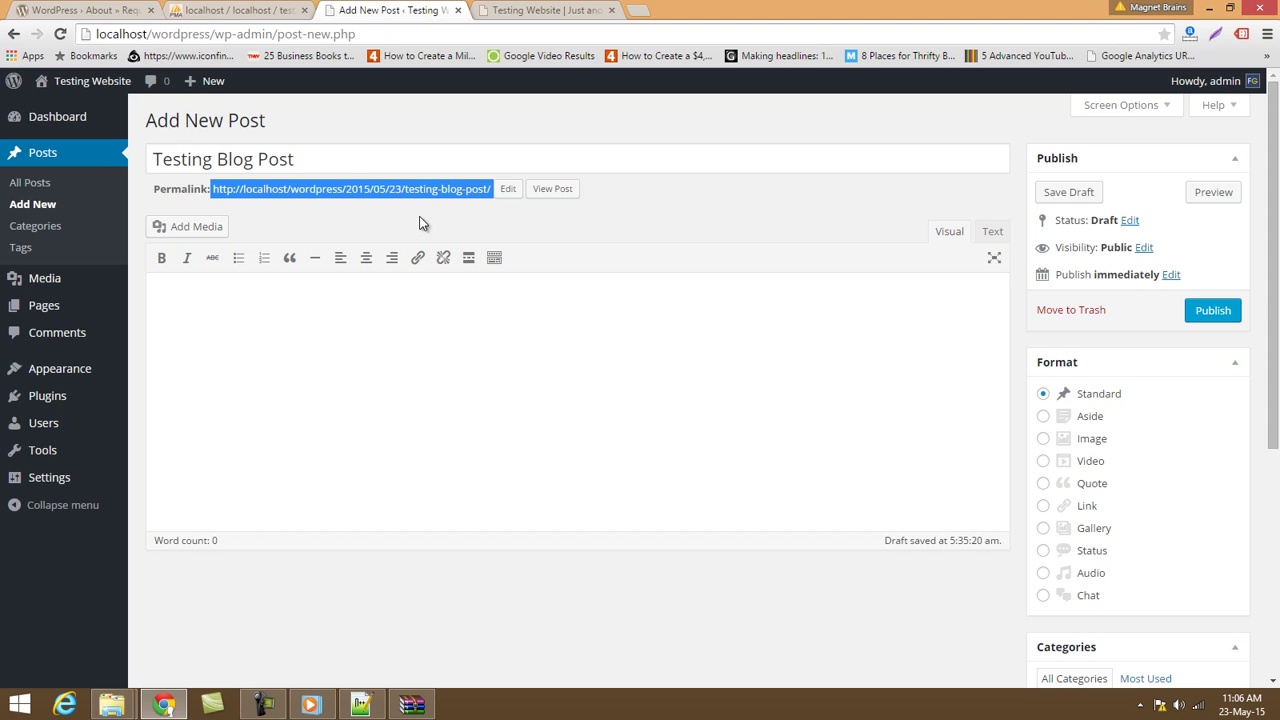
left_click(508, 189)
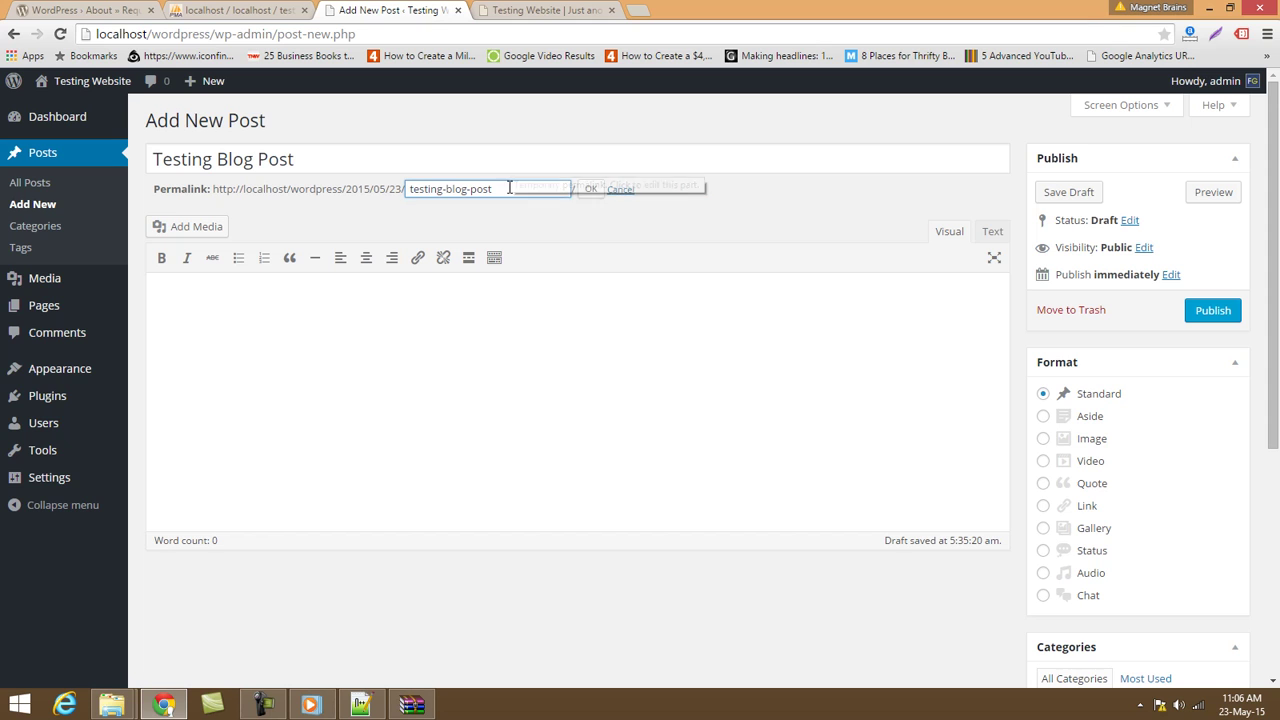
left_click(508, 189)
type("-")
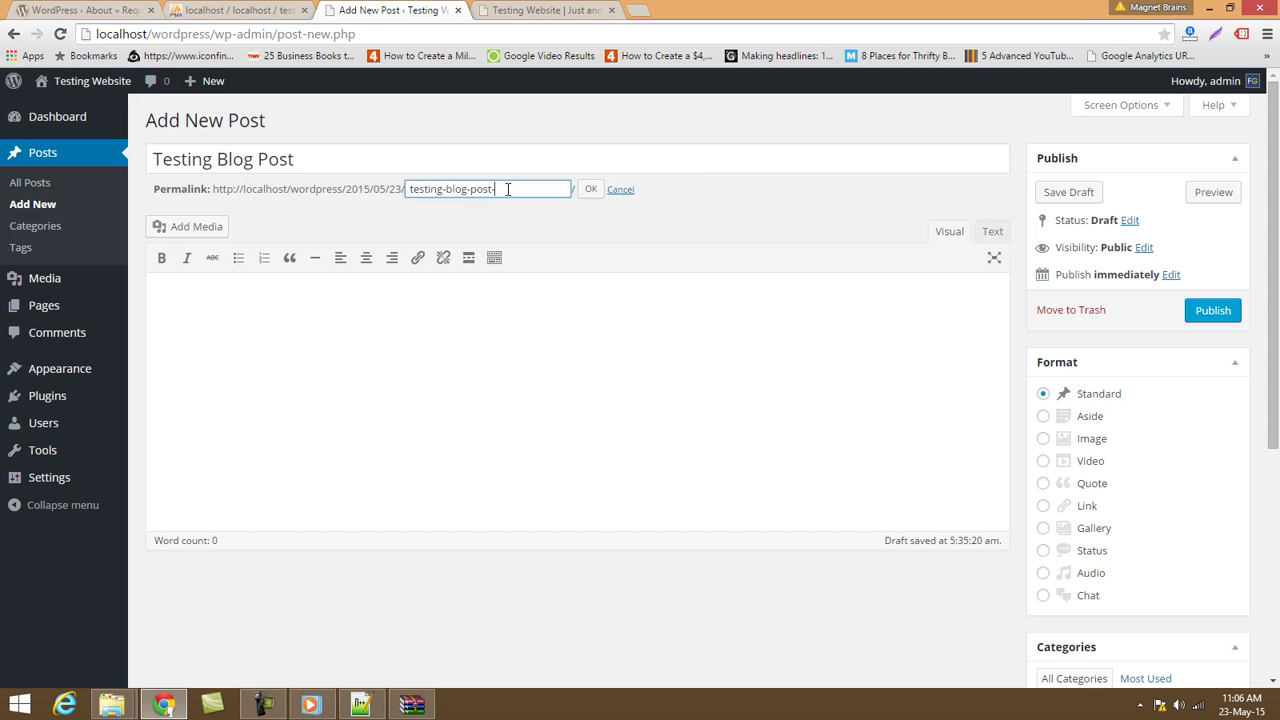
type("2")
key("BackSpace")
key("BackSpace")
key("BackSpace")
key("BackSpace")
key("BackSpace")
key("BackSpace")
key("BackSpace")
left_click(589, 190)
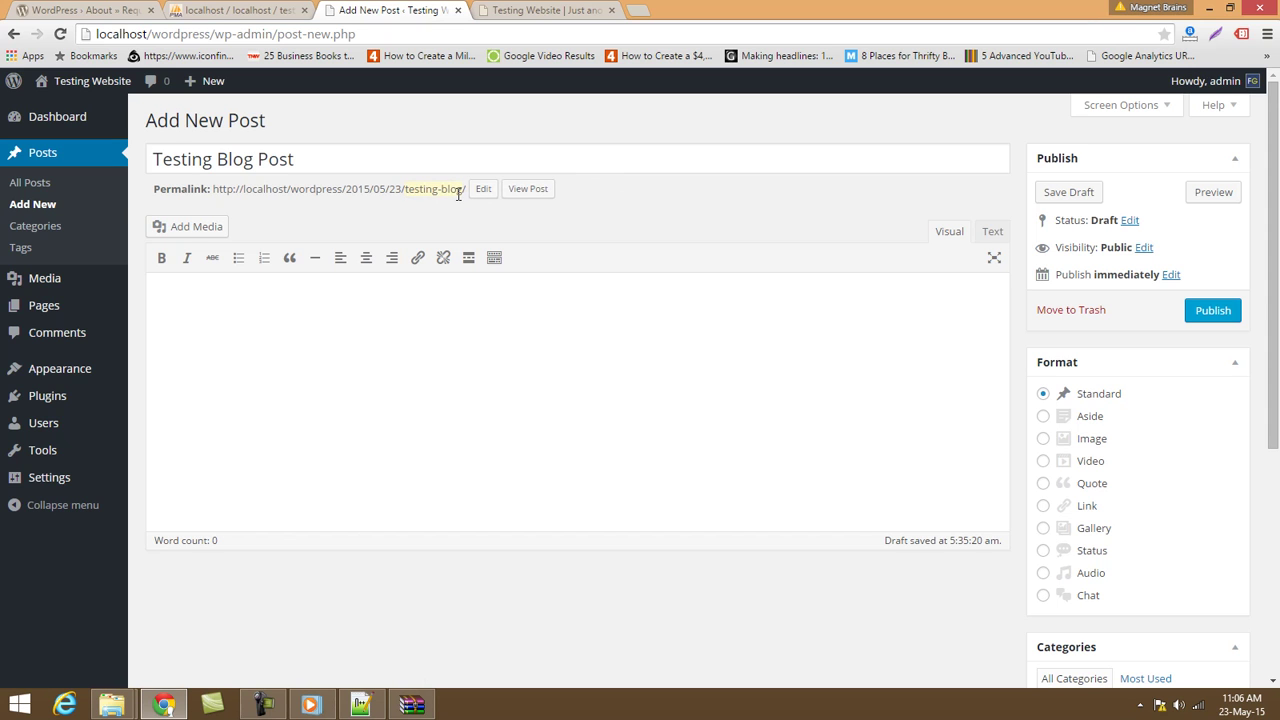
left_click(413, 362)
type("Testing Blog Post")
Open Yahoo in a new tab and browse its news feed, briefly opening a sponsored story.
left_click(640, 11)
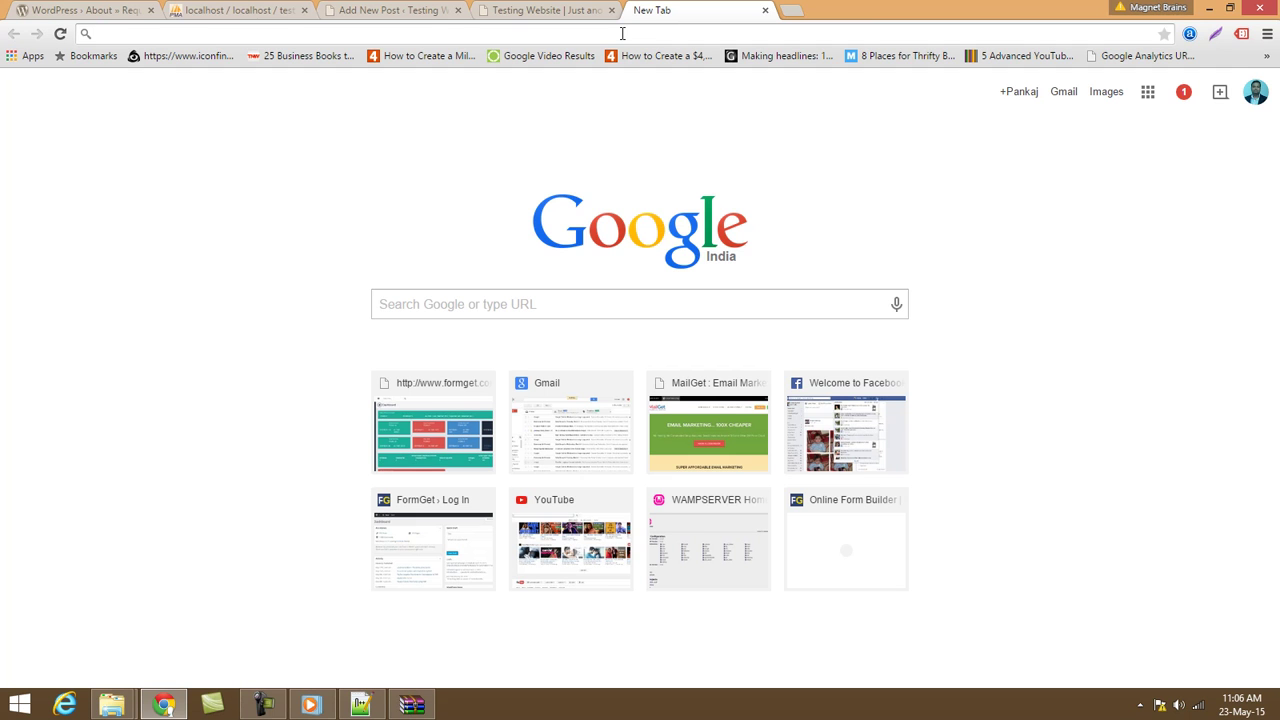
type("yahoo")
key("Return")
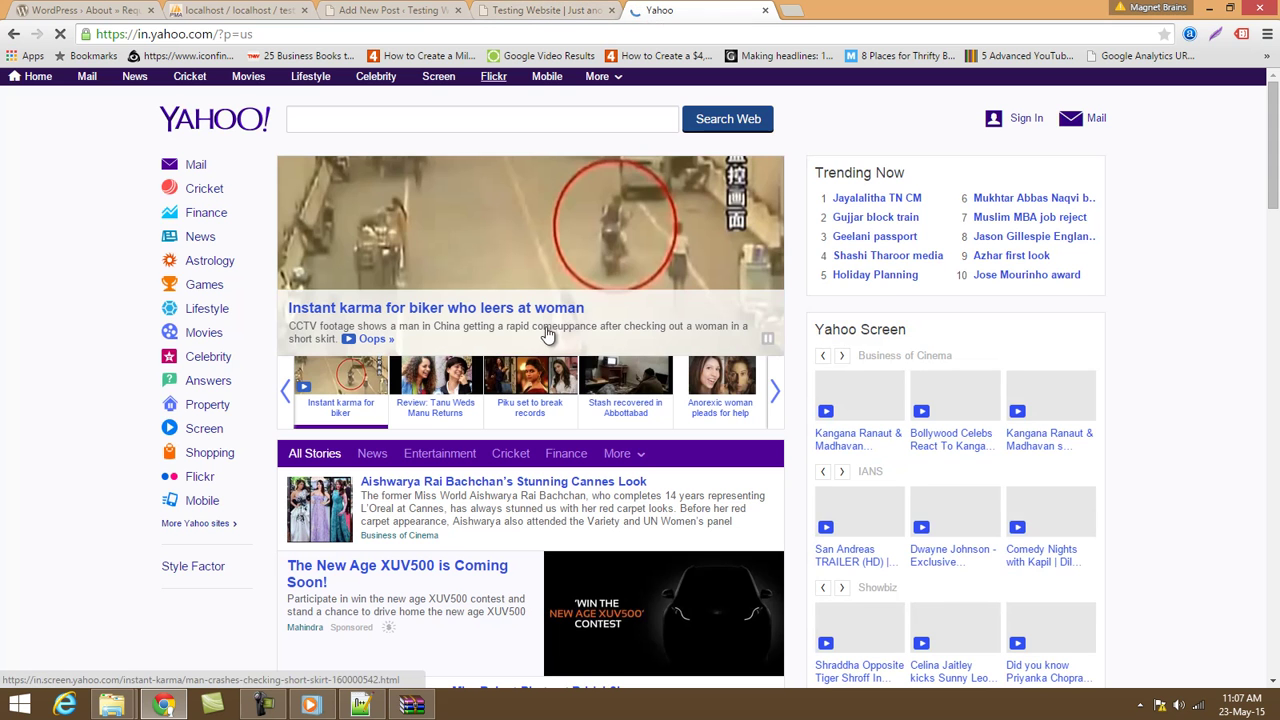
scroll(595, 505, "down", 1)
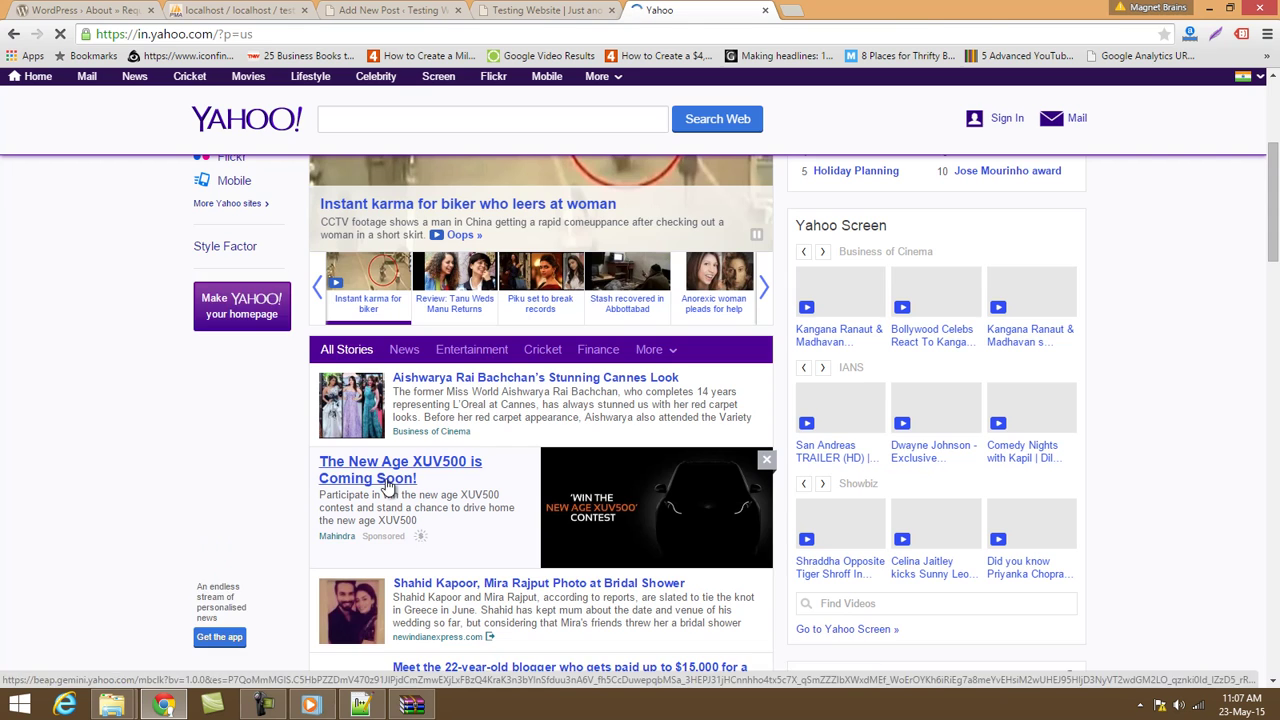
left_click(388, 482)
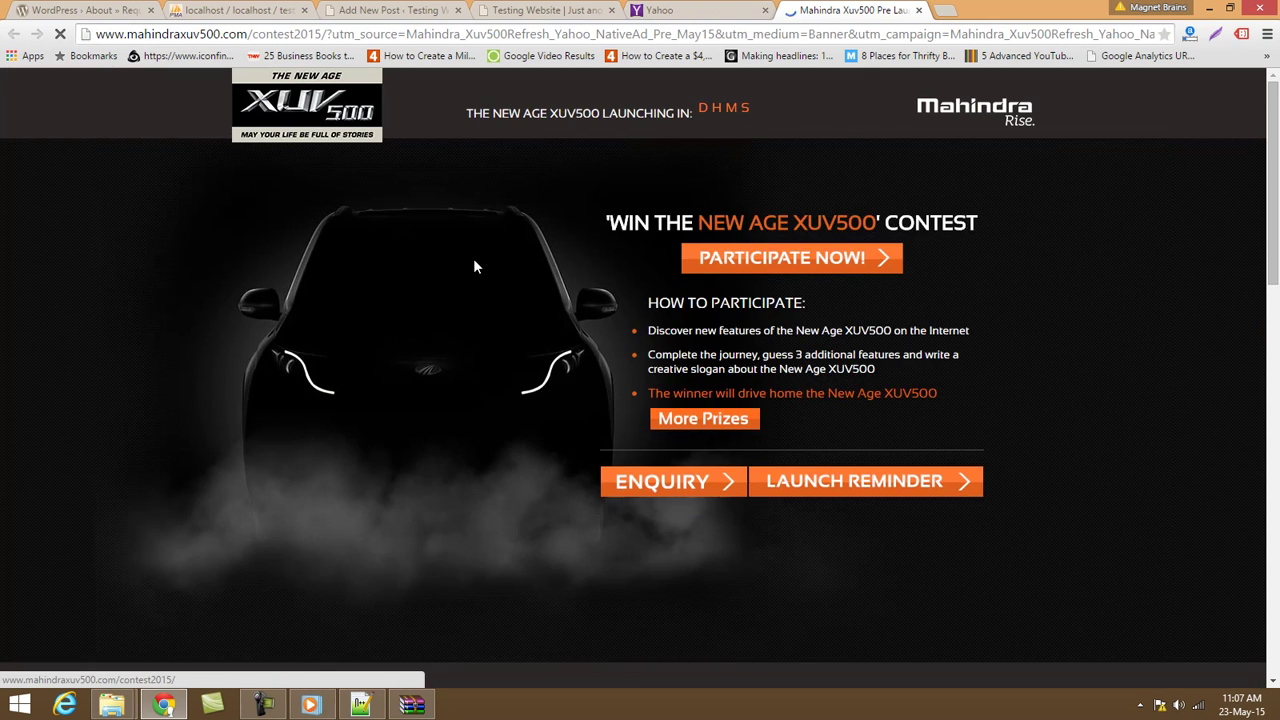
scroll(772, 393, "down", 12)
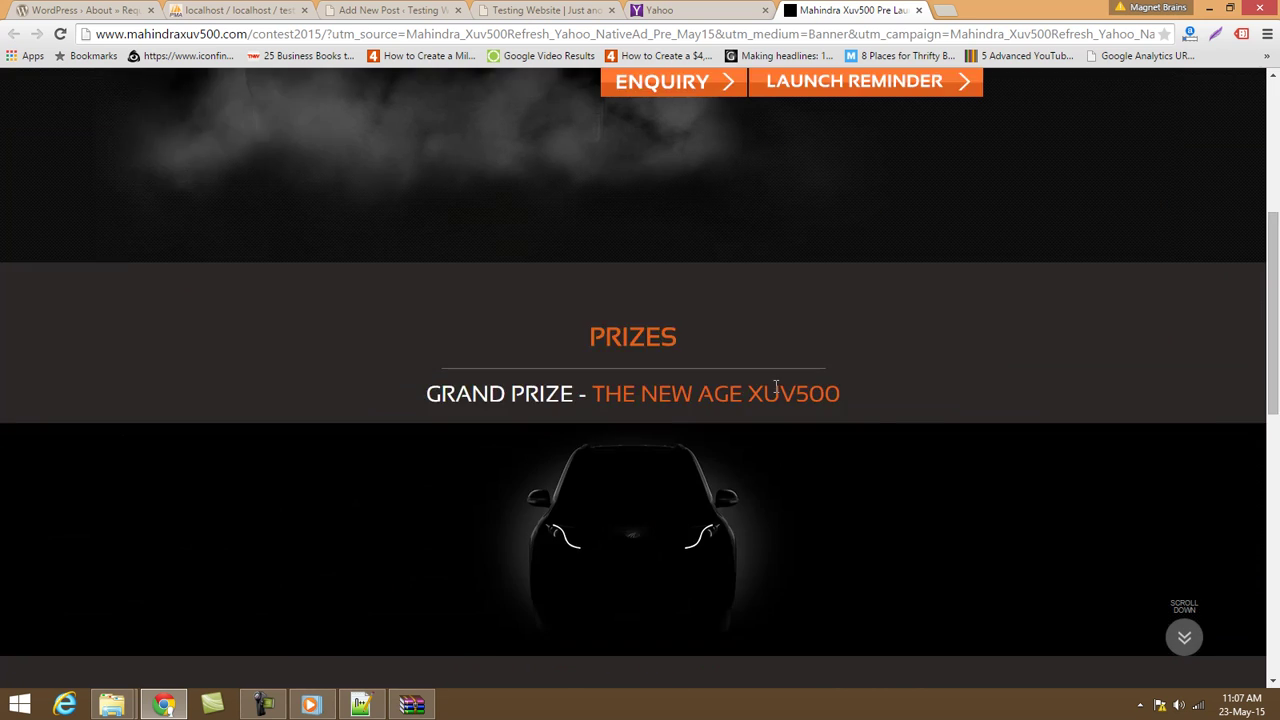
scroll(770, 390, "up", 6)
scroll(668, 375, "up", 6)
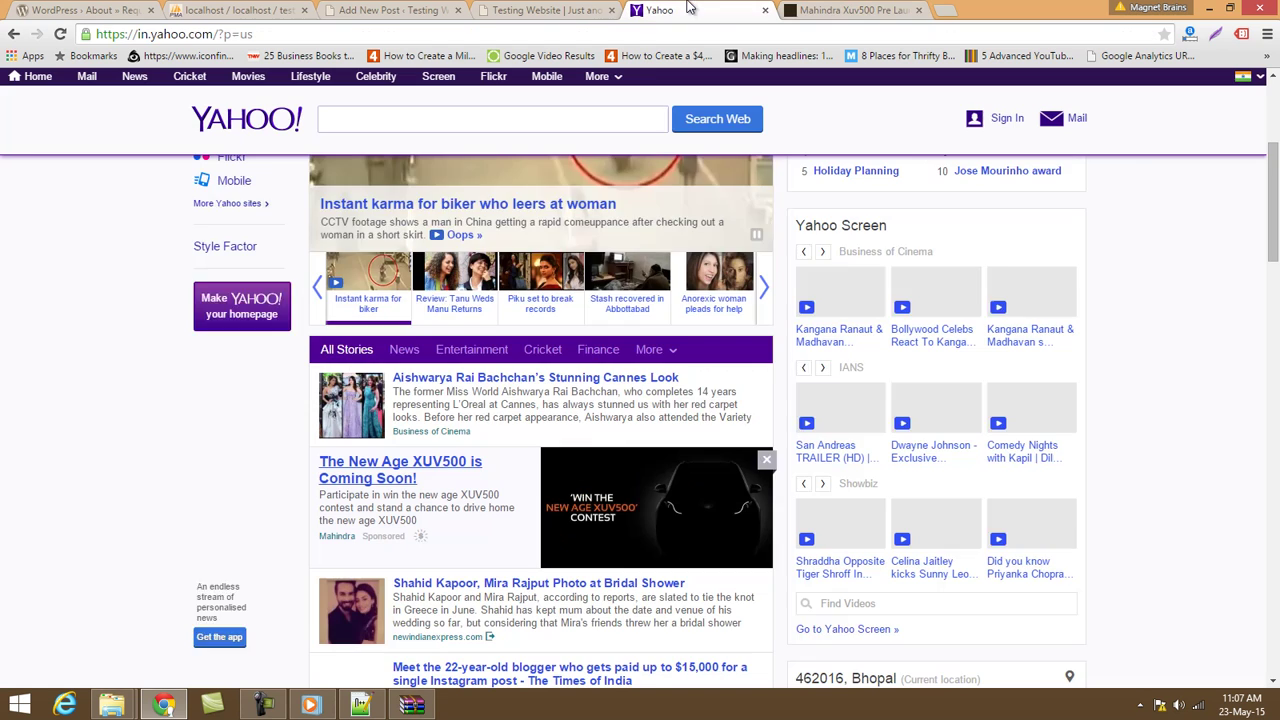
left_click(726, 10)
Open the Azharuddin biopic story, close the Mahindra tab, and select the article headline.
scroll(440, 508, "down", 2)
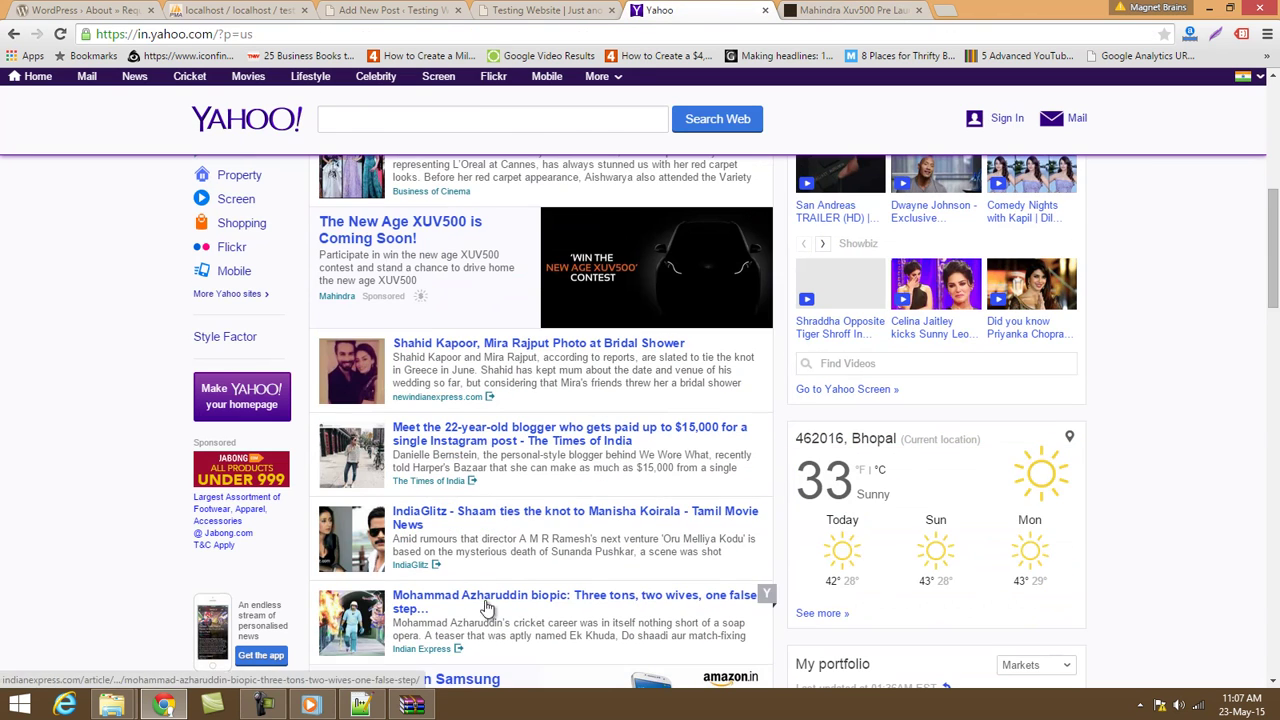
left_click(490, 598)
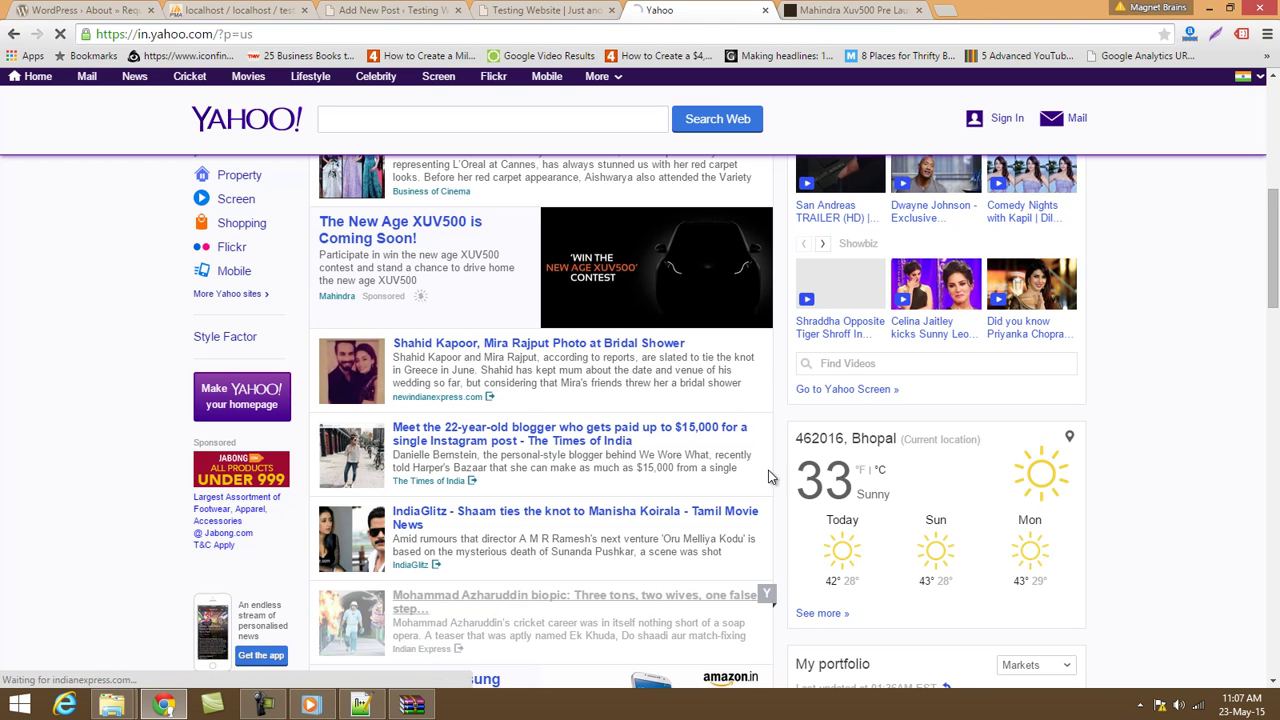
left_click(918, 12)
scroll(798, 373, "down", 3)
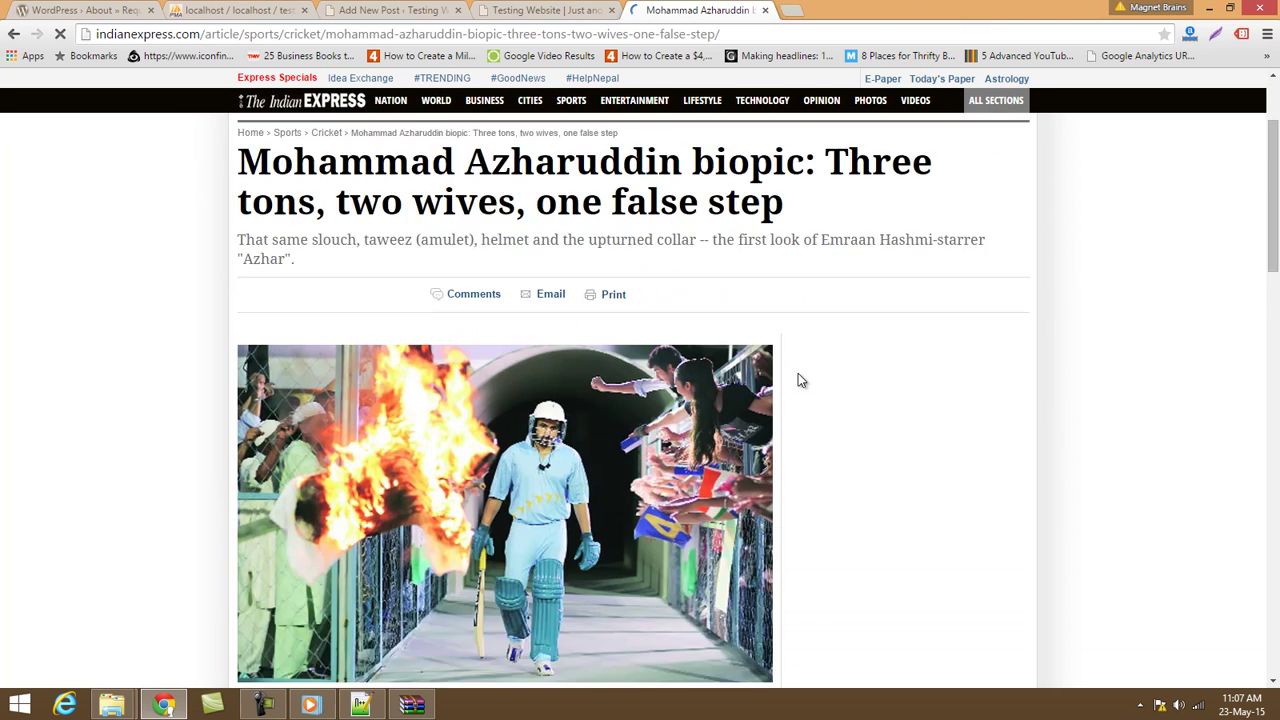
scroll(518, 343, "up", 3)
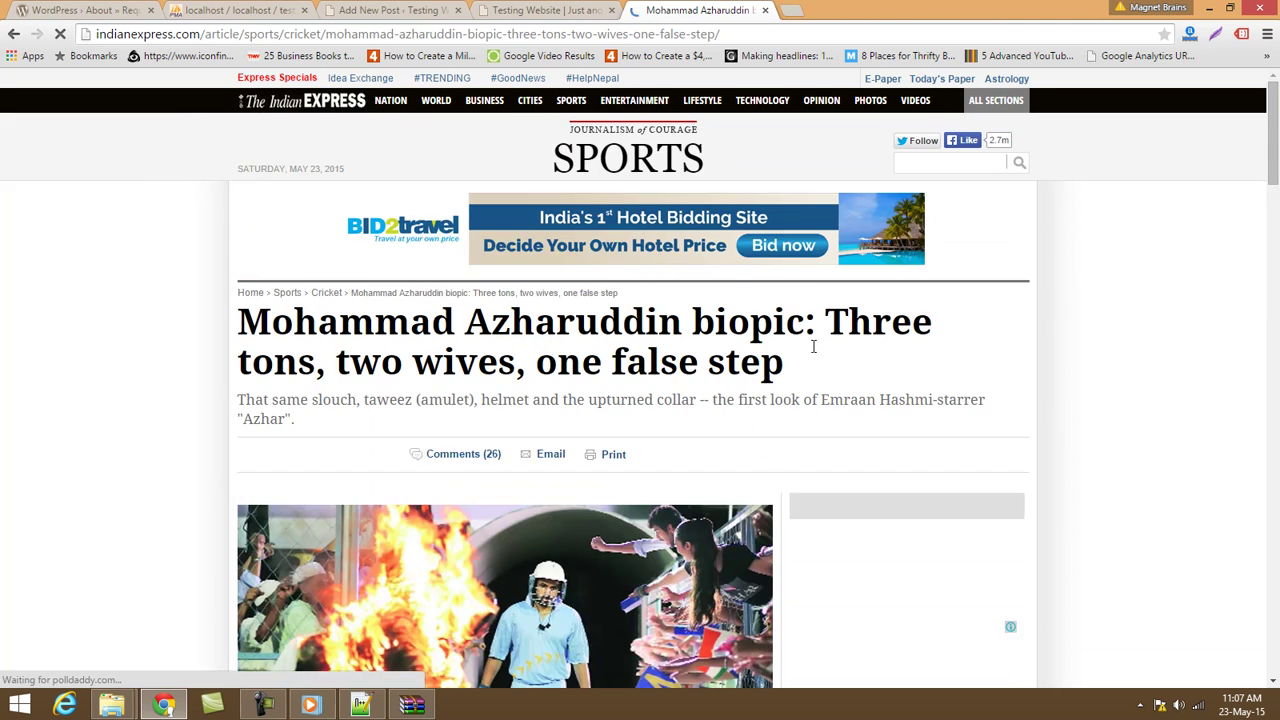
left_click_drag(841, 377, 213, 318)
key("ctrl+c")
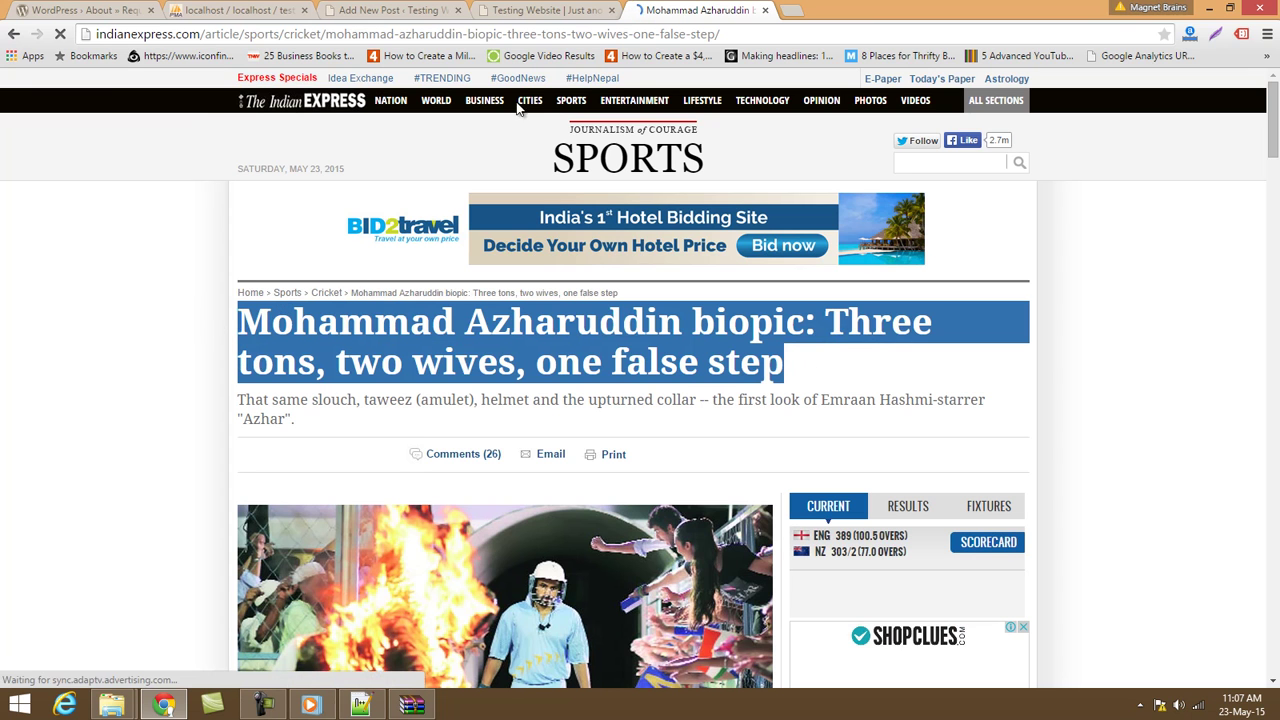
Replace the post title with the pasted headline 'Mohammad Azharuddin biopic: Three tons, two wives, one false step'.
left_click(548, 10)
left_click(405, 10)
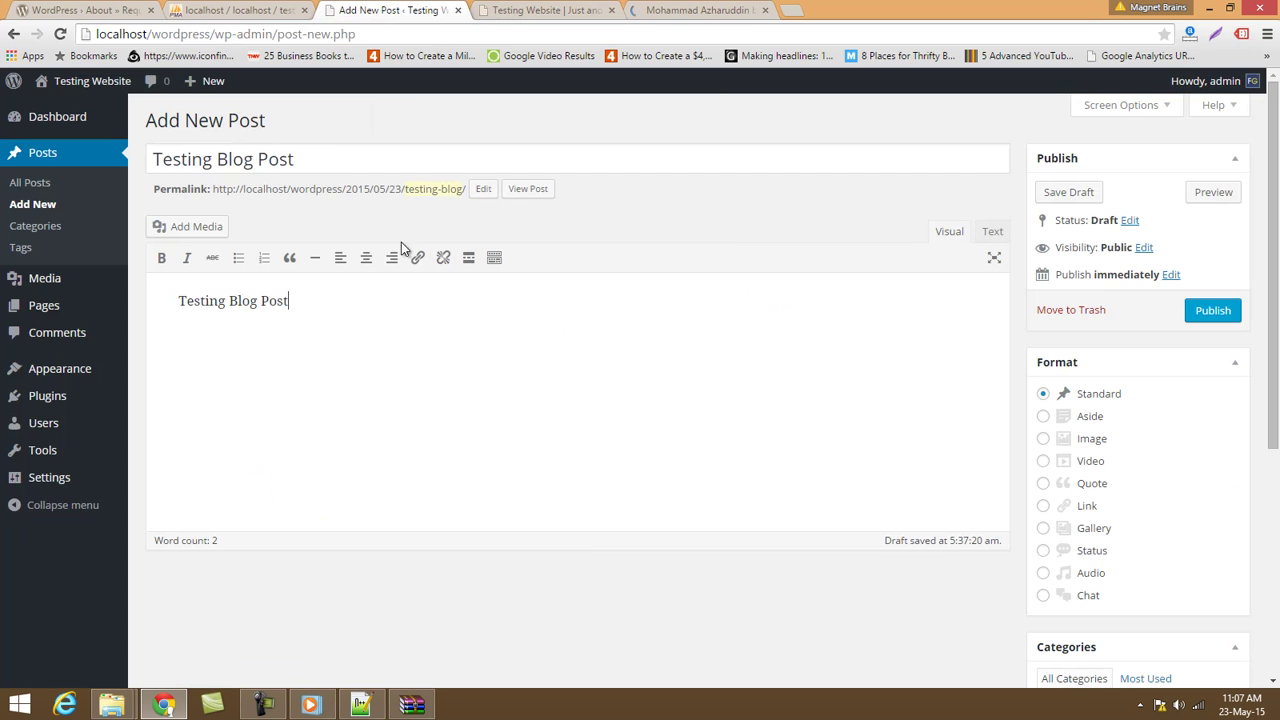
triple_click(443, 155)
key("ctrl+v")
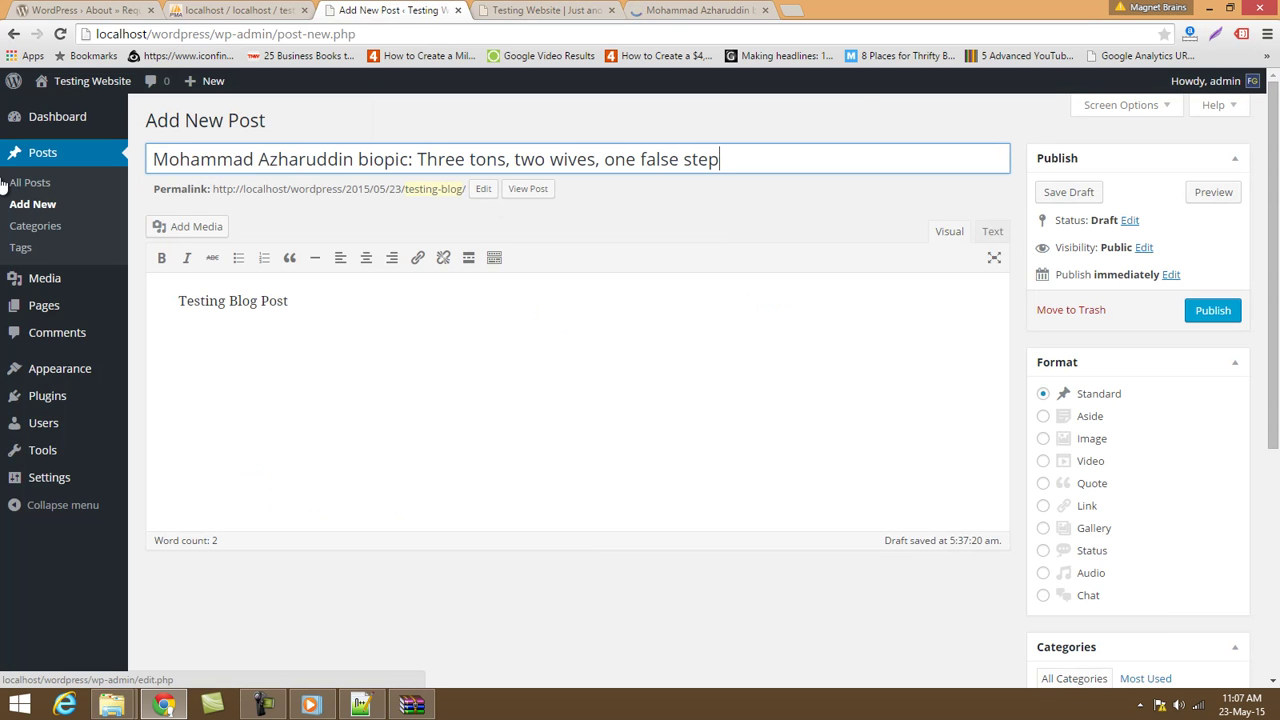
key("ctrl+a")
key("ctrl+c")
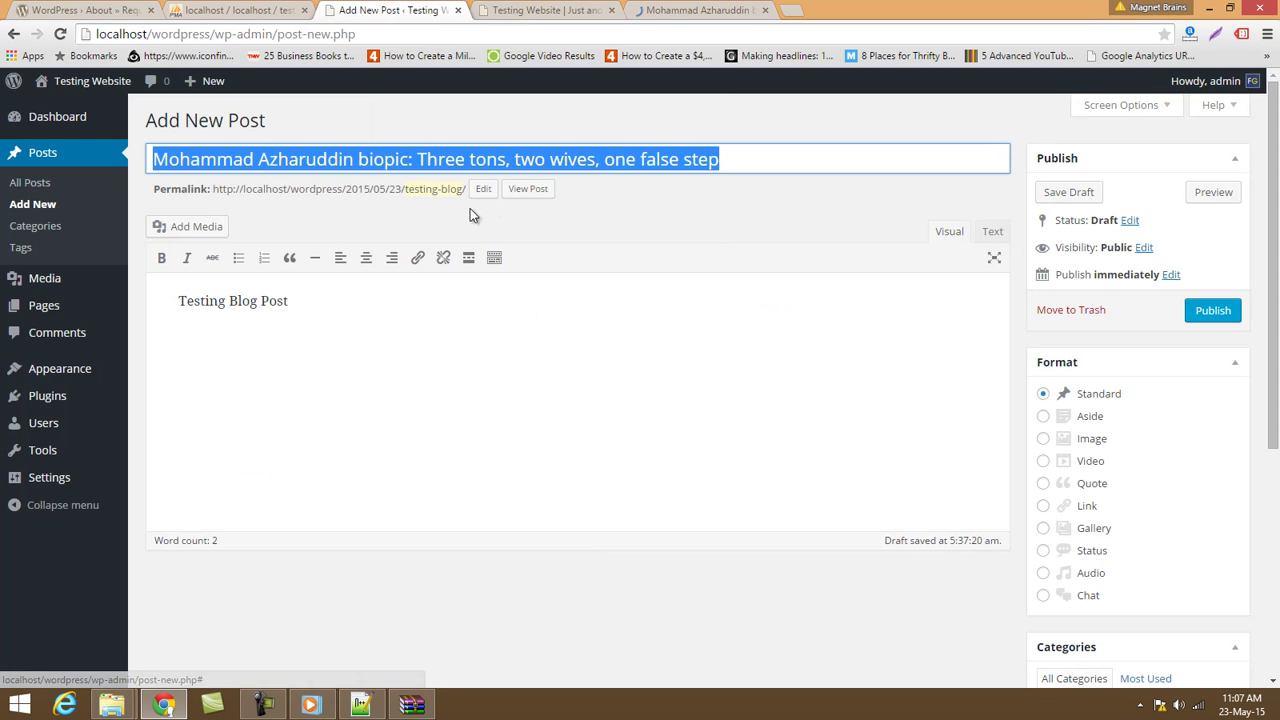
Paste the headline into the permalink slug and save it.
left_click(483, 189)
left_click_drag(503, 193, 277, 183)
key("ctrl+v")
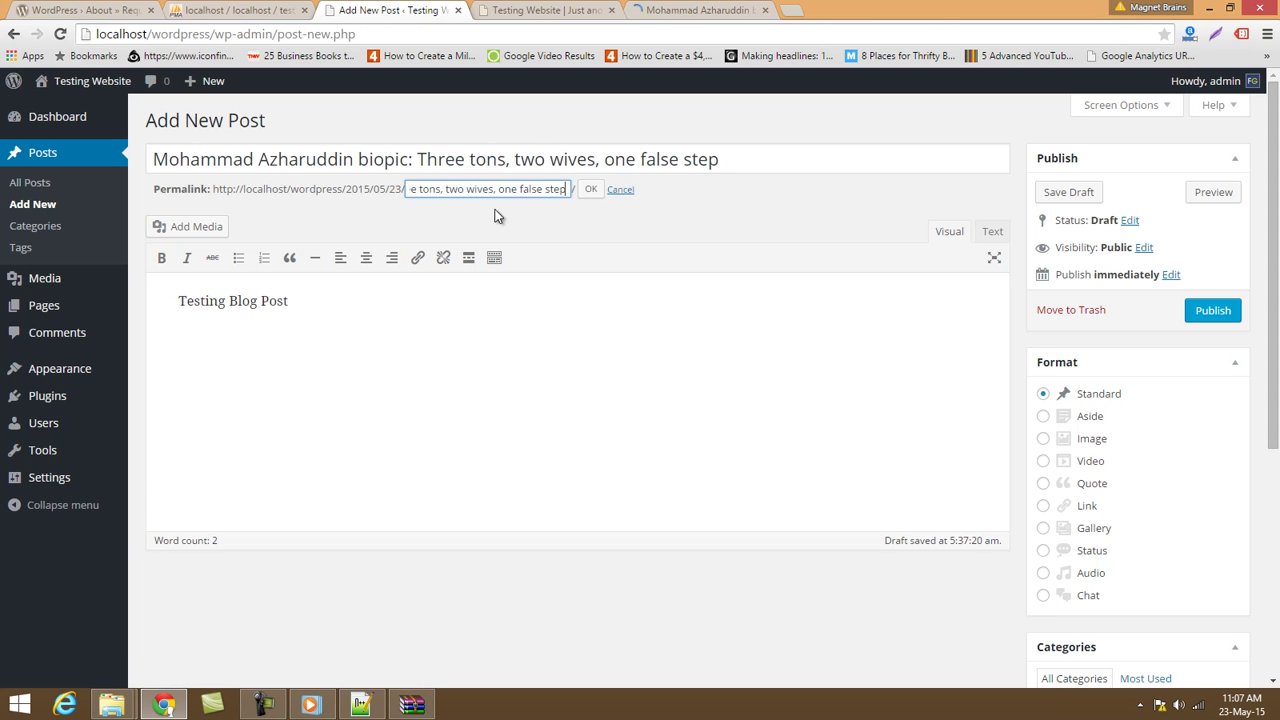
left_click(589, 190)
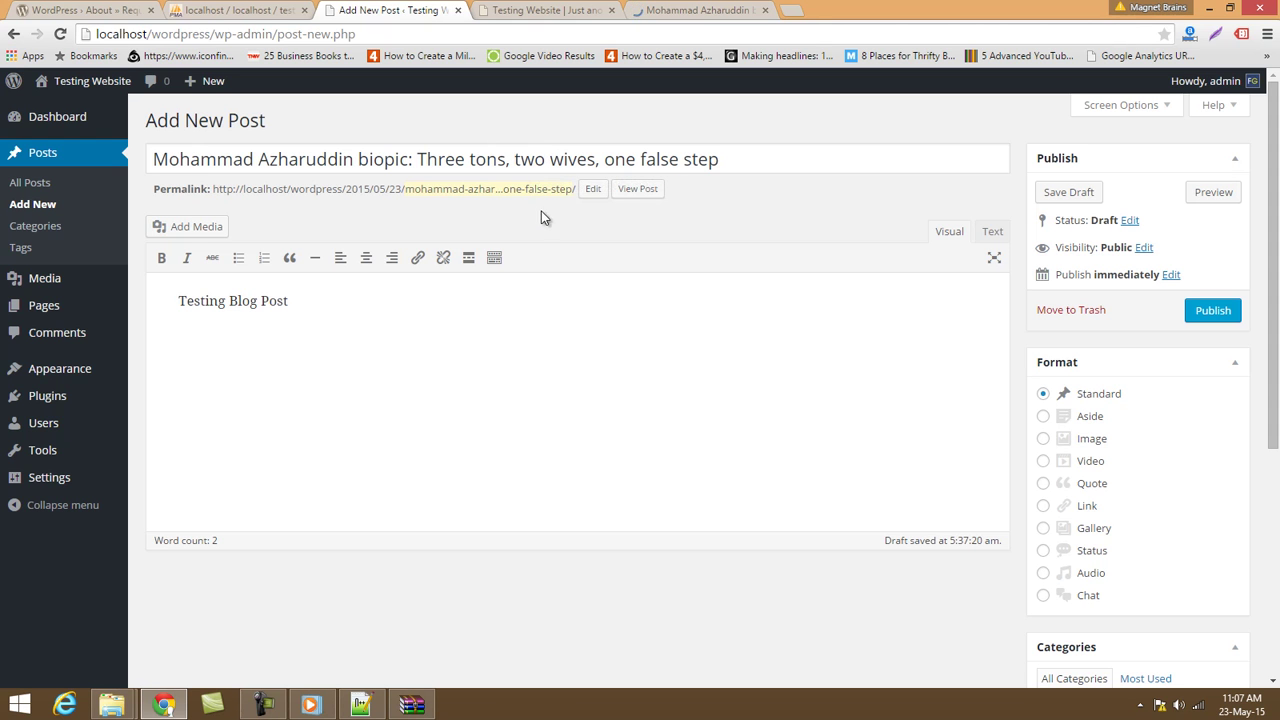
Save the Indian Express article's lead photo to the Desktop as azhaararr1.jpg.
left_click(655, 10)
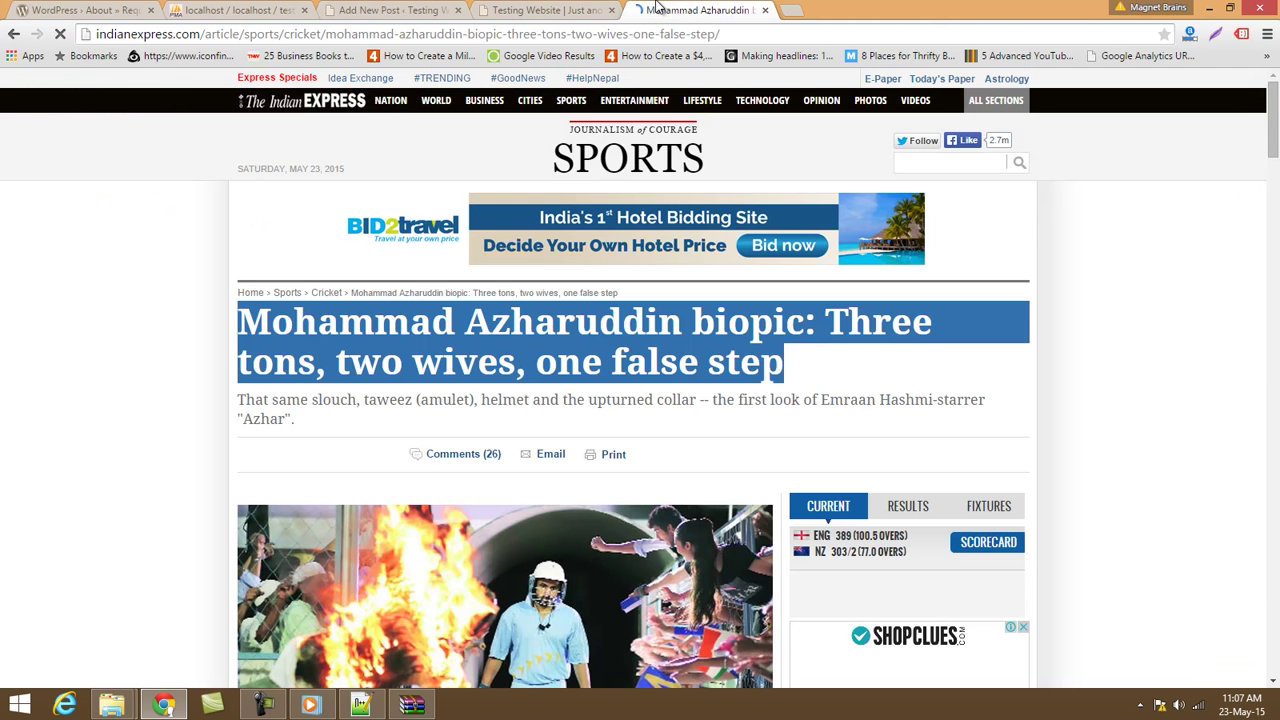
scroll(655, 368, "down", 15)
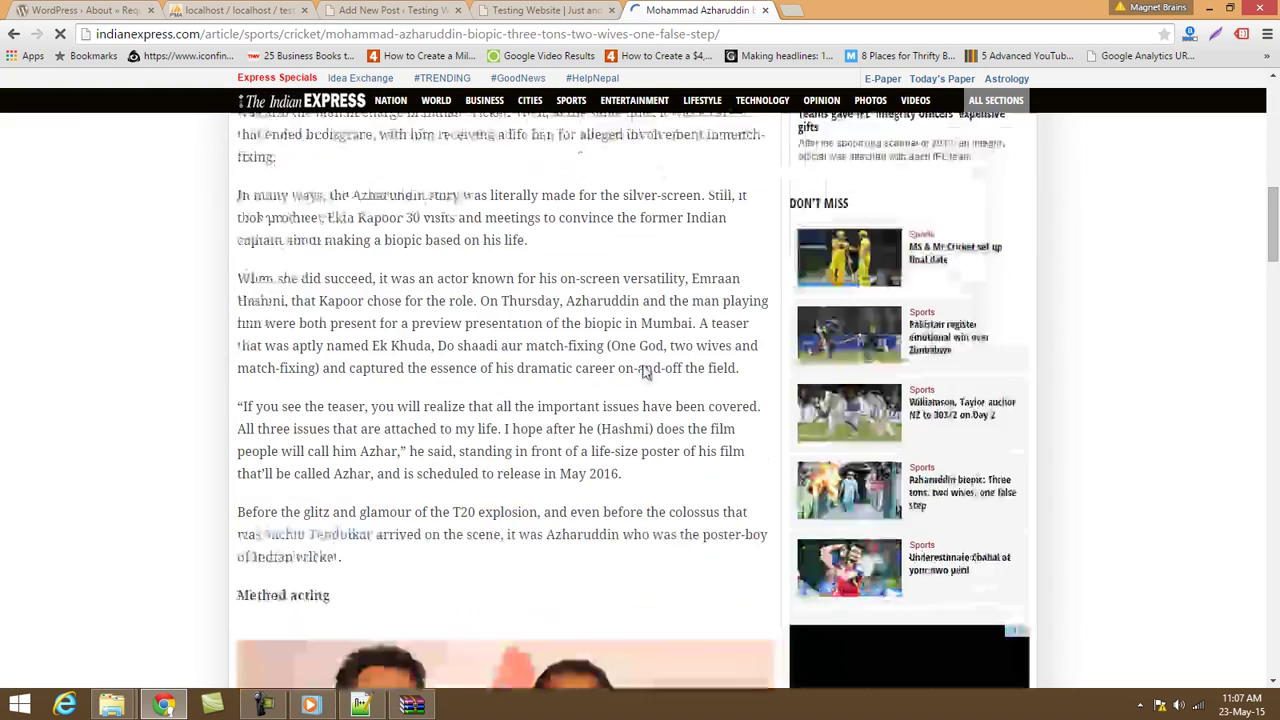
scroll(571, 309, "up", 12)
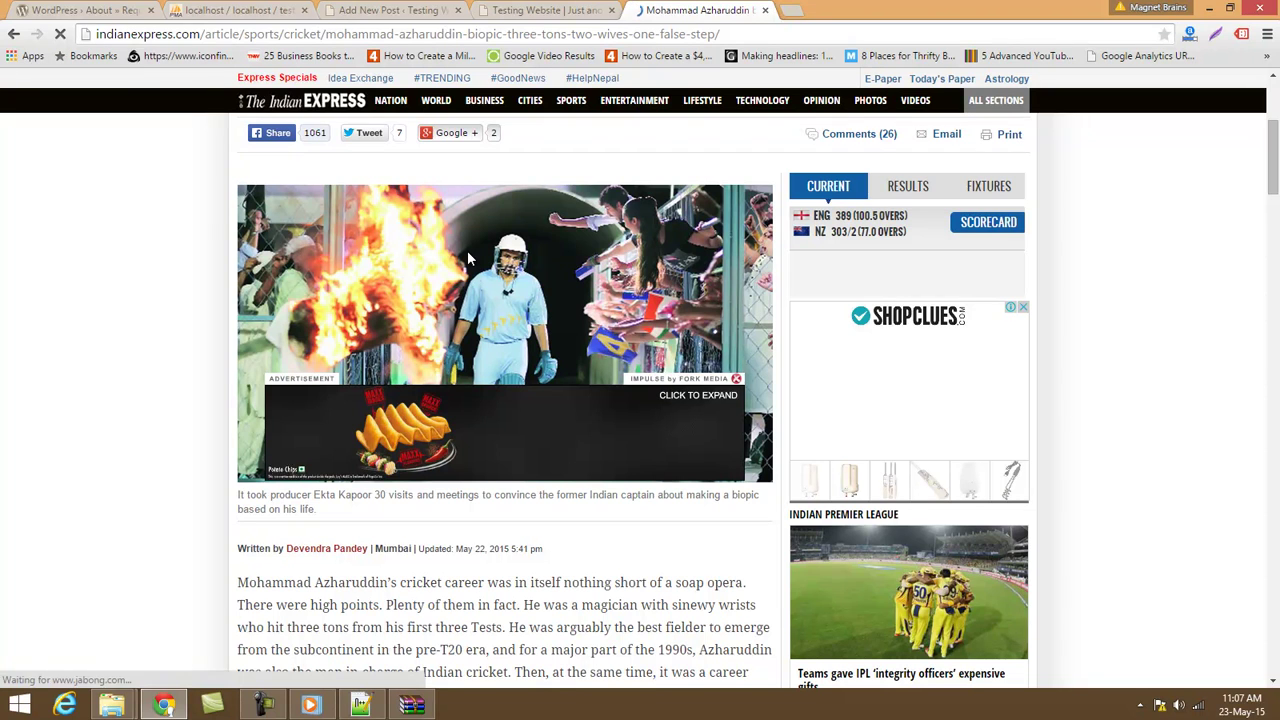
right_click(534, 384)
left_click(528, 260)
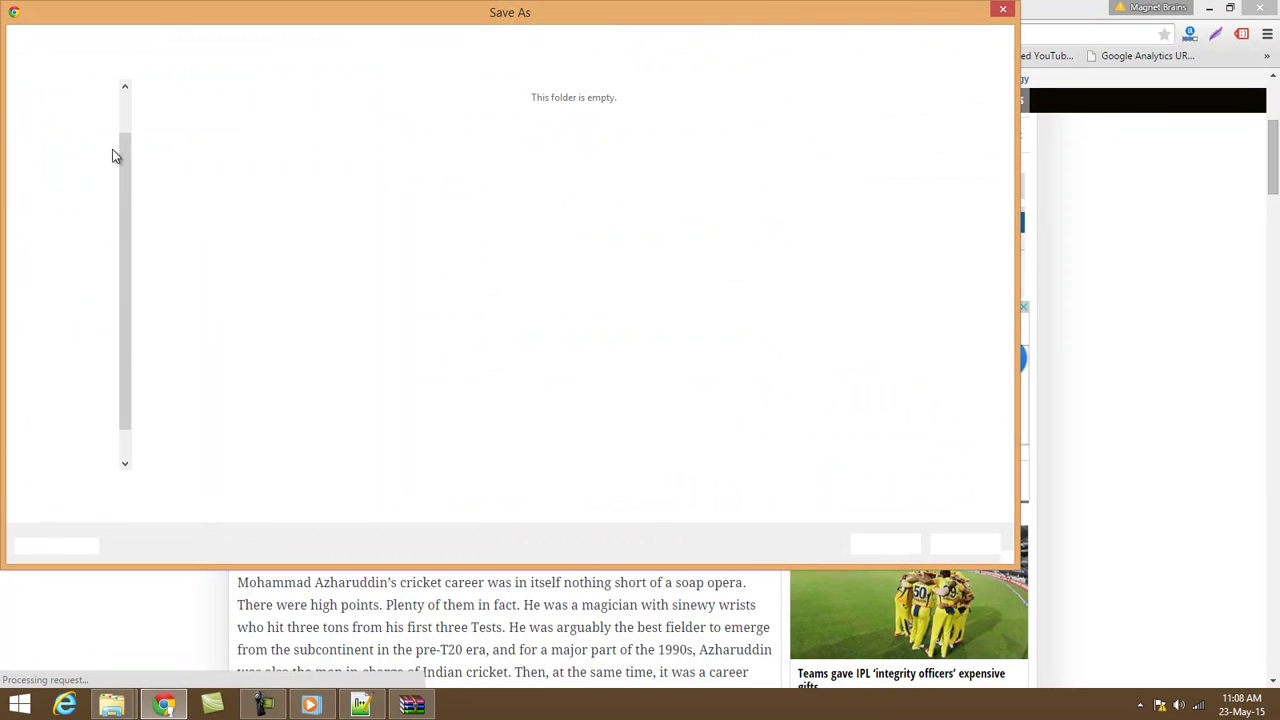
left_click(64, 90)
left_click(894, 545)
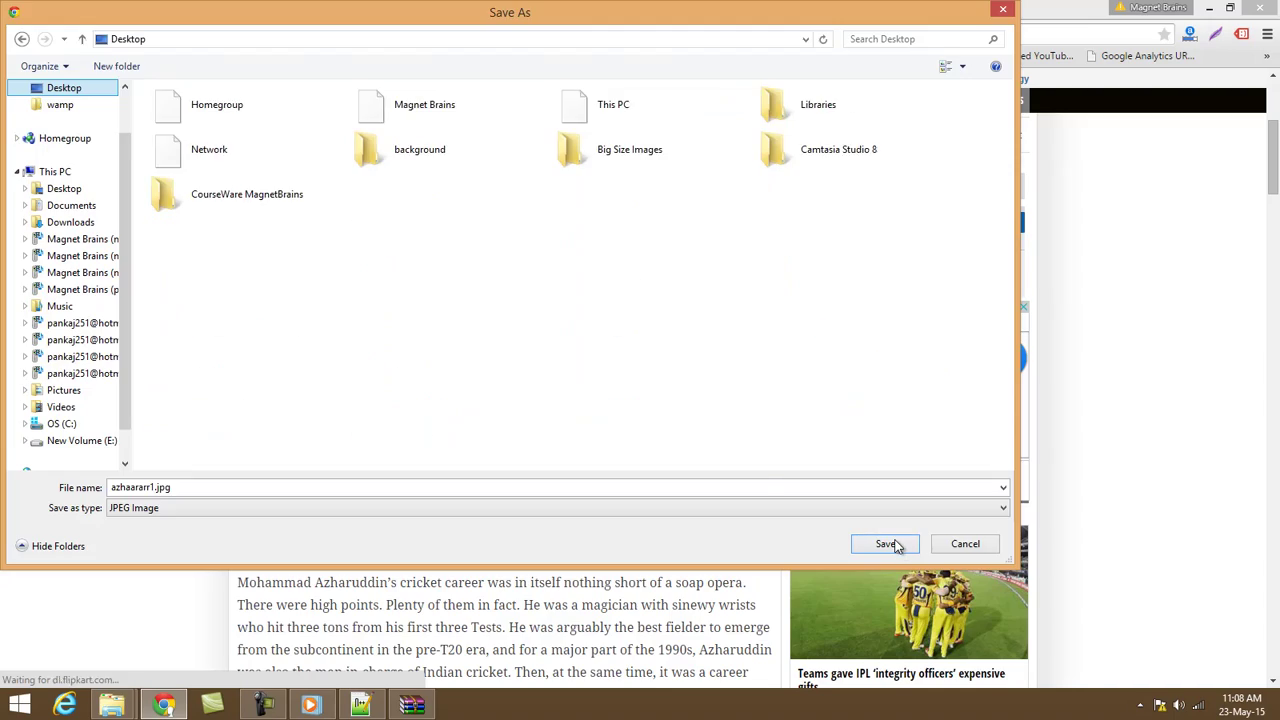
Copy the article's first two paragraphs and close the Indian Express tab.
scroll(500, 400, "down", 5)
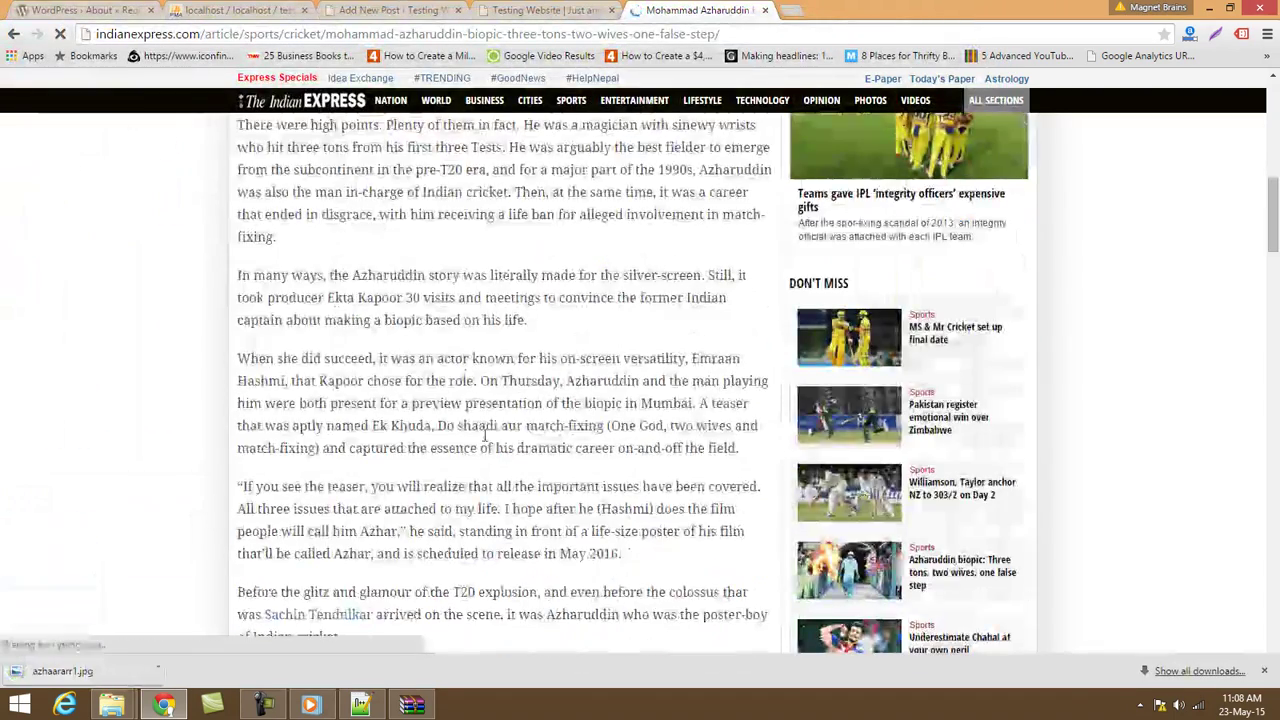
scroll(243, 228, "up", 2)
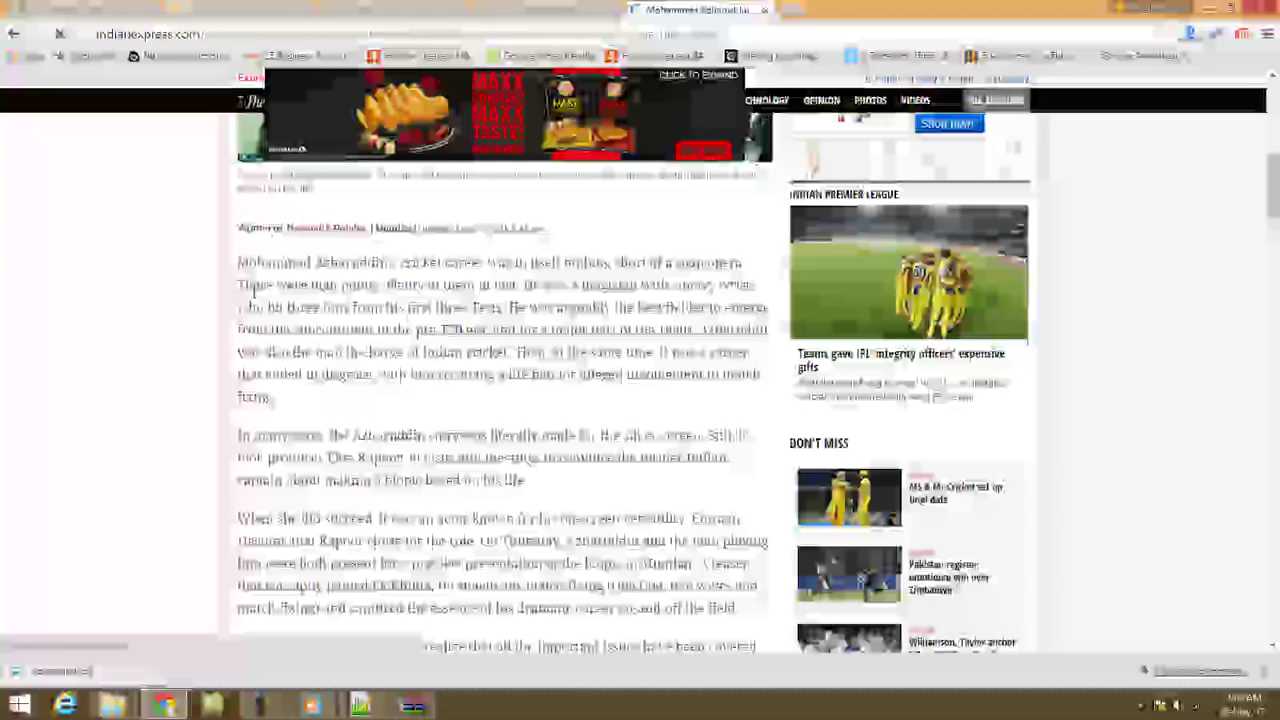
left_click_drag(238, 262, 414, 271)
scroll(414, 271, "down", 3)
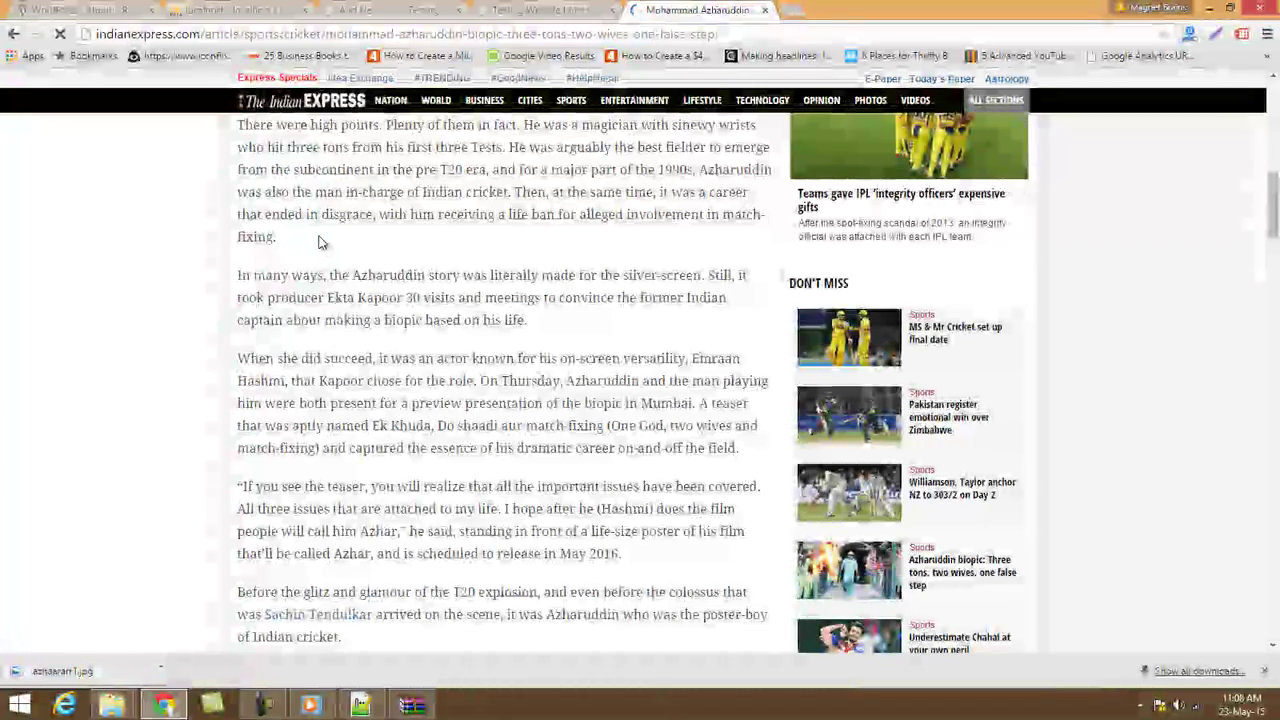
scroll(286, 243, "up", 3)
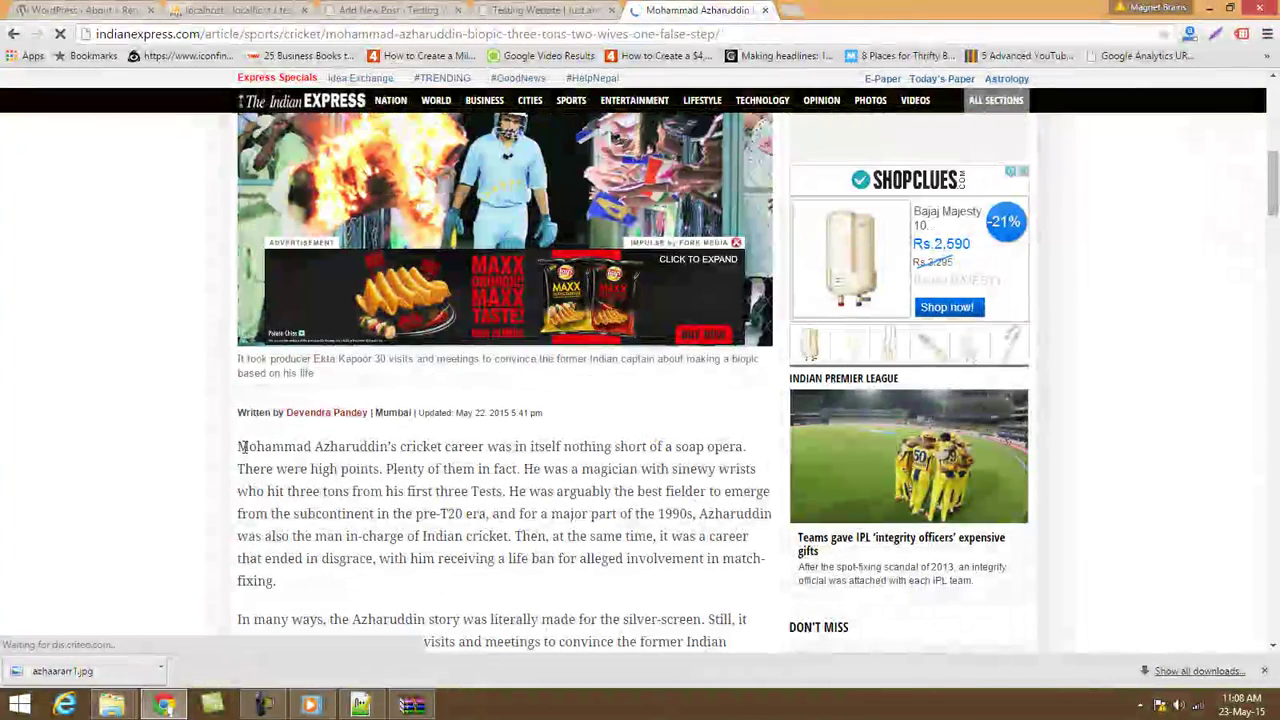
left_click_drag(238, 446, 549, 284)
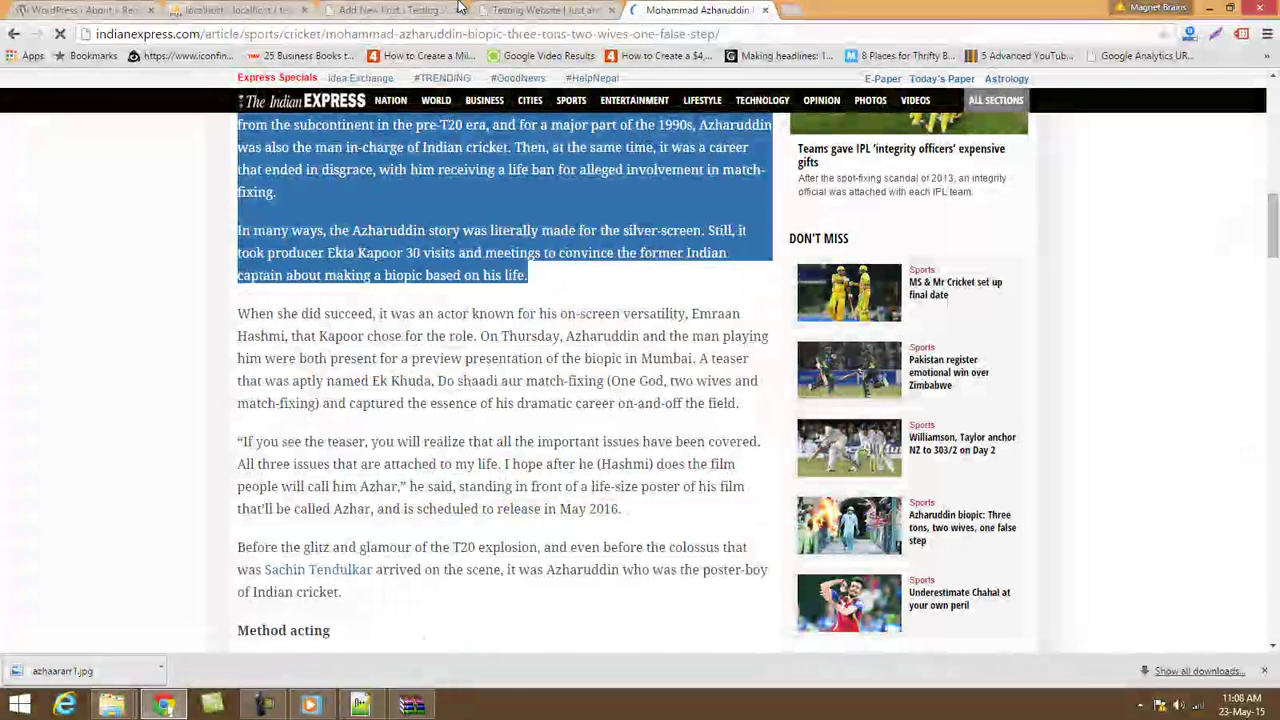
left_click(764, 16)
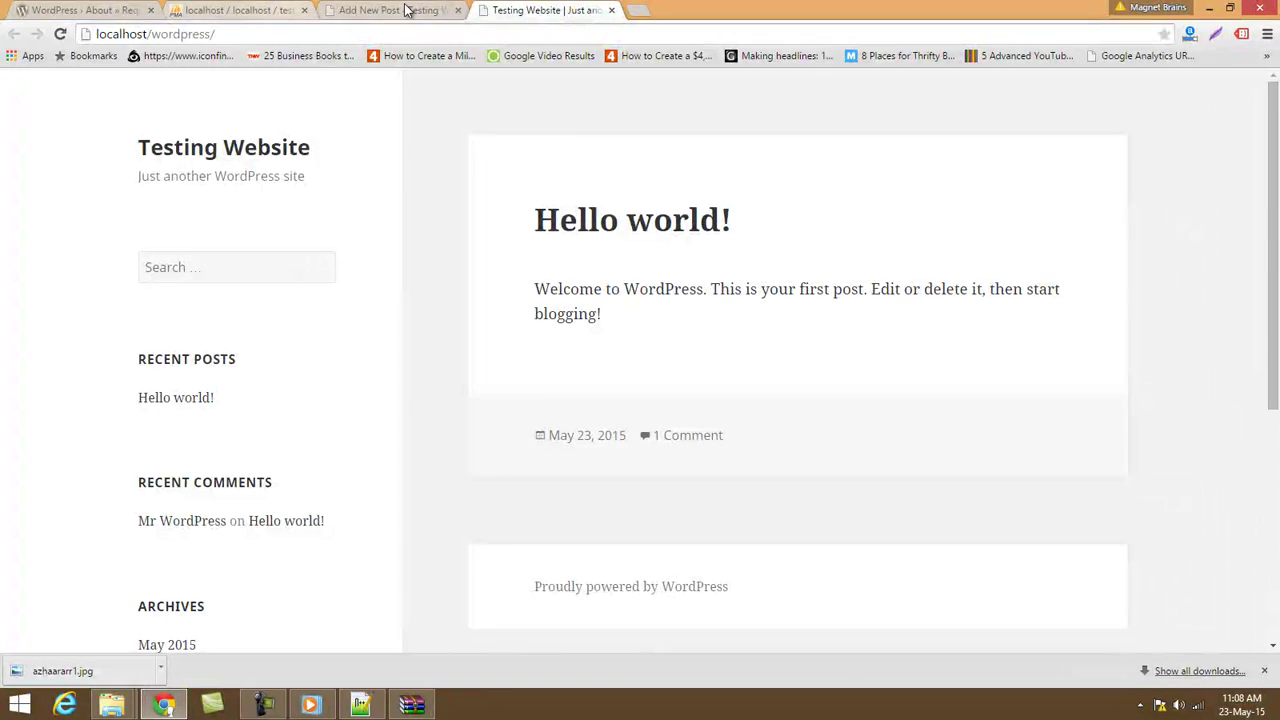
Replace the 'Testing Blog Post' body text with the two copied Azharuddin paragraphs.
left_click(406, 11)
triple_click(360, 314)
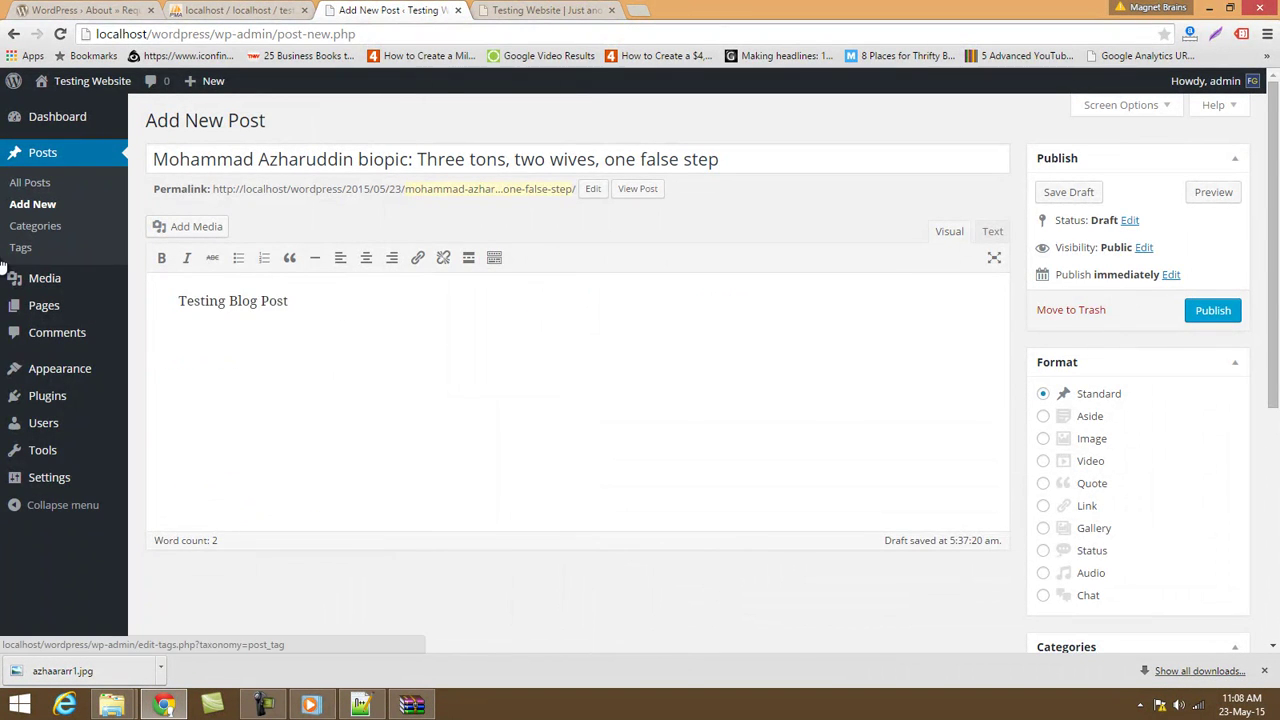
type("Mohammad Azharuddin's cricket career was in itself nothing short of a soap opera. There were high points. Plenty of them in fact. He was a magician with sinewy wrists who hit three tons from his first three Tests. He was arguably the best fielder to emerge from the subcontinent in the pre-T20 era, and for a major part of the 1990s, Azharuddin was also the man in-charge of Indian cricket. Then, at the same time, it was a career that ended in disgrace, with him receiving a life ban for alleged involvement in match-fixing.  In many ways, the Azharuddin story was literally made for the silver-screen. Still, it took producer Ekta Kapoor 30 visits and meetings to convince the former Indian captain about making a biopic based on his life.")
scroll(737, 486, "down", 2)
scroll(737, 486, "up", 3)
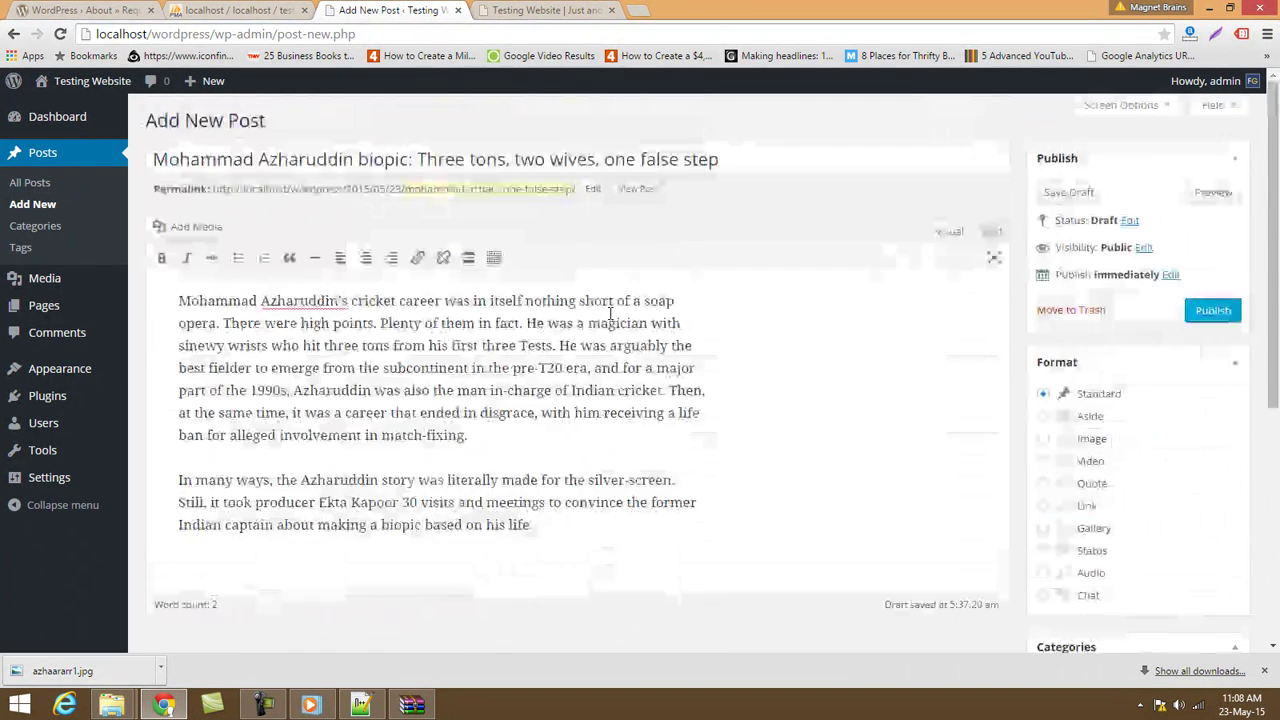
Upload azhaararr1.jpg from the computer through Add Media.
left_click(185, 226)
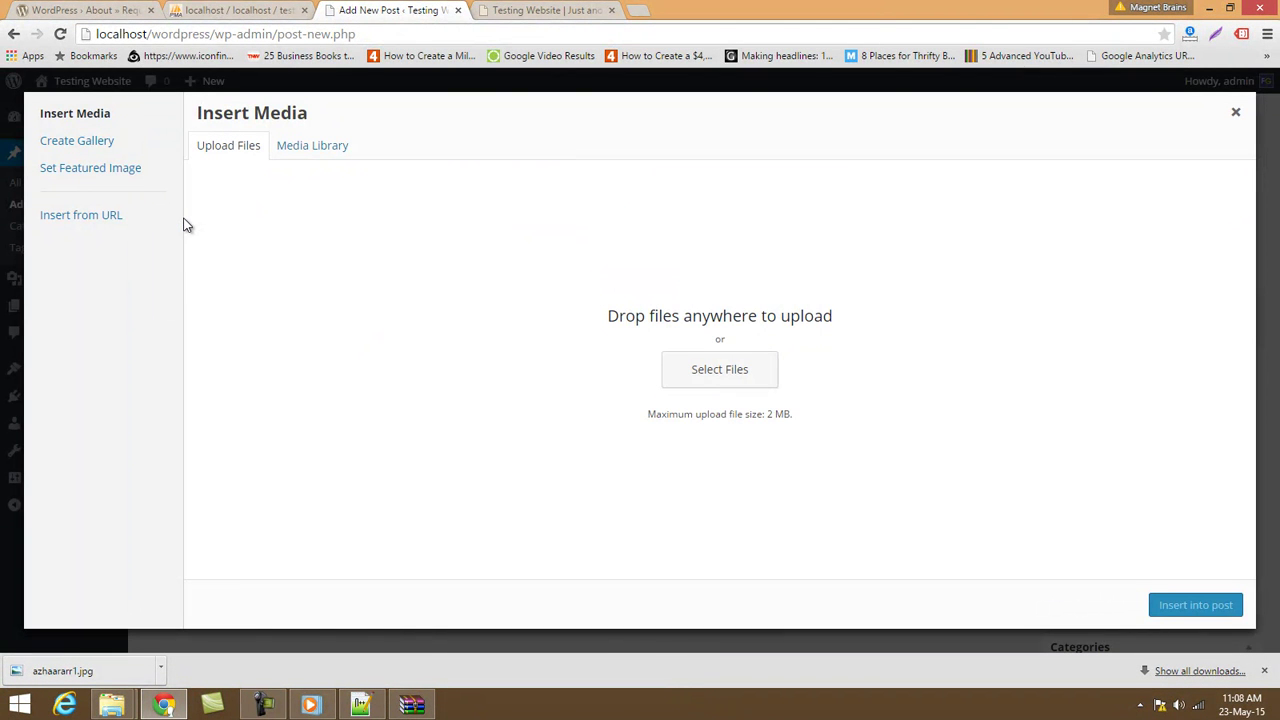
left_click(725, 372)
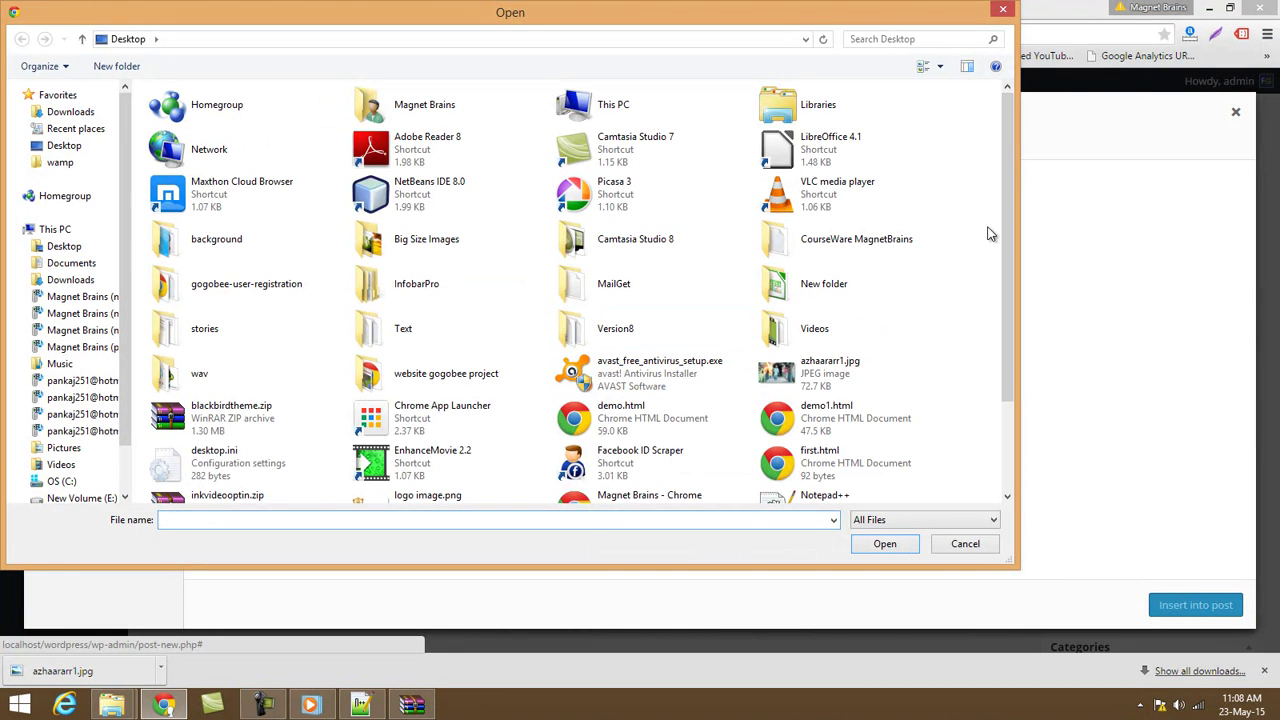
left_click_drag(1011, 164, 997, 266)
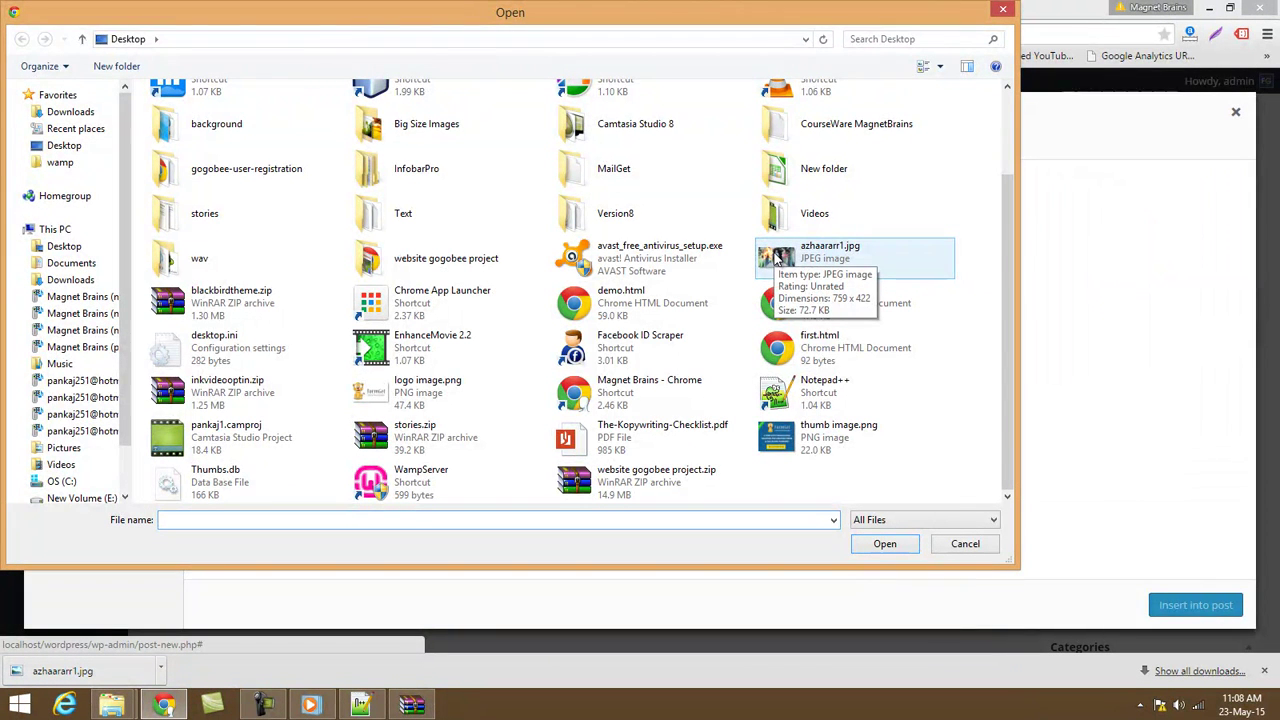
left_click(778, 258)
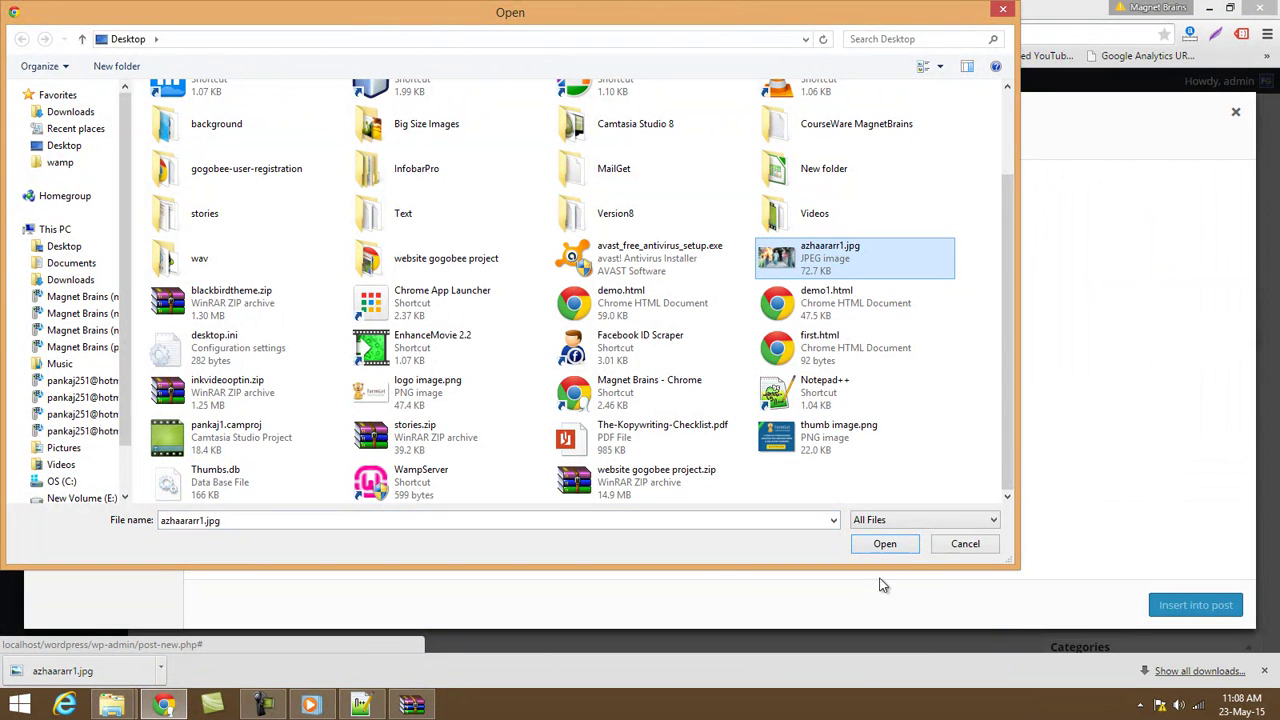
left_click(885, 544)
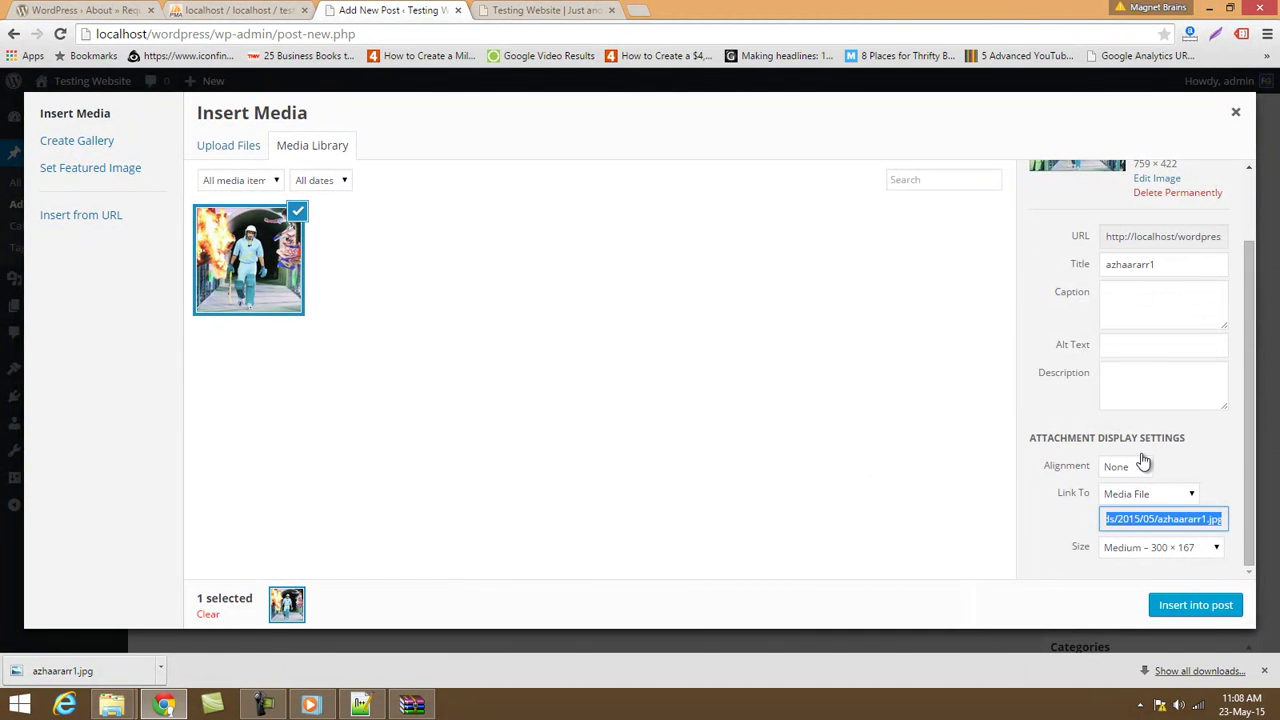
Set the image size to Full Size 759 × 422 and alignment to Left.
left_click(1181, 553)
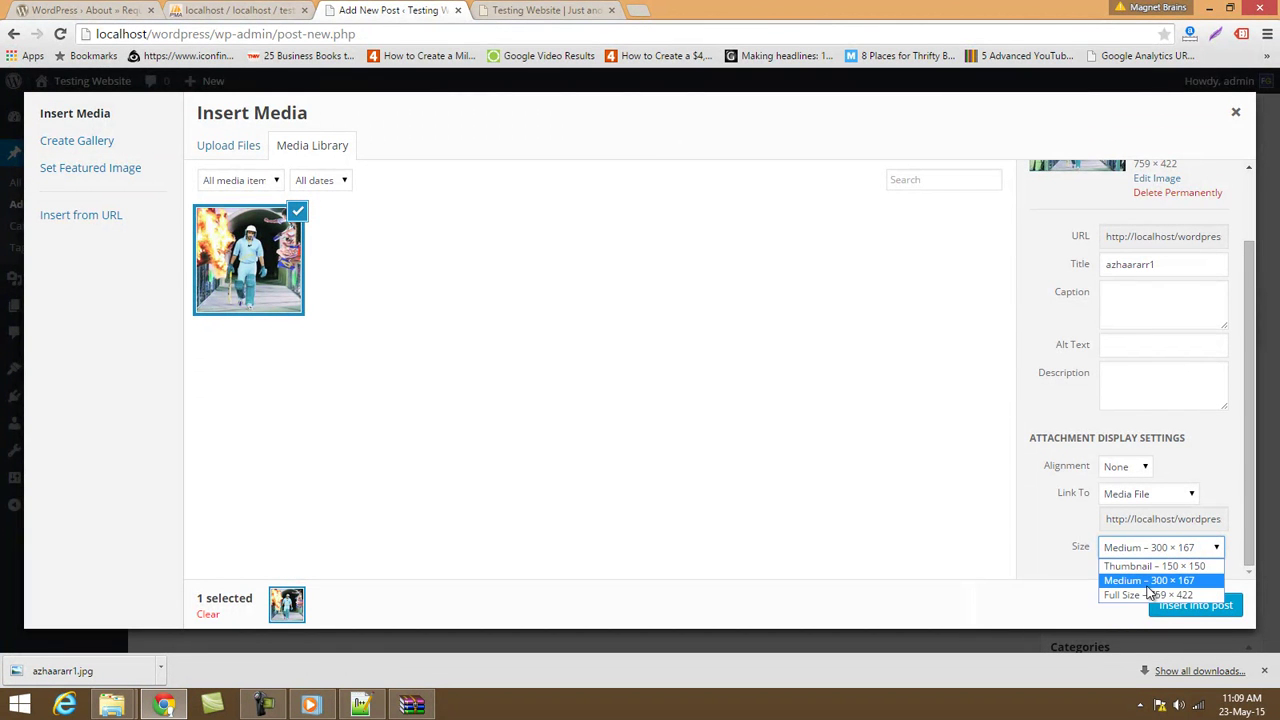
left_click(1150, 596)
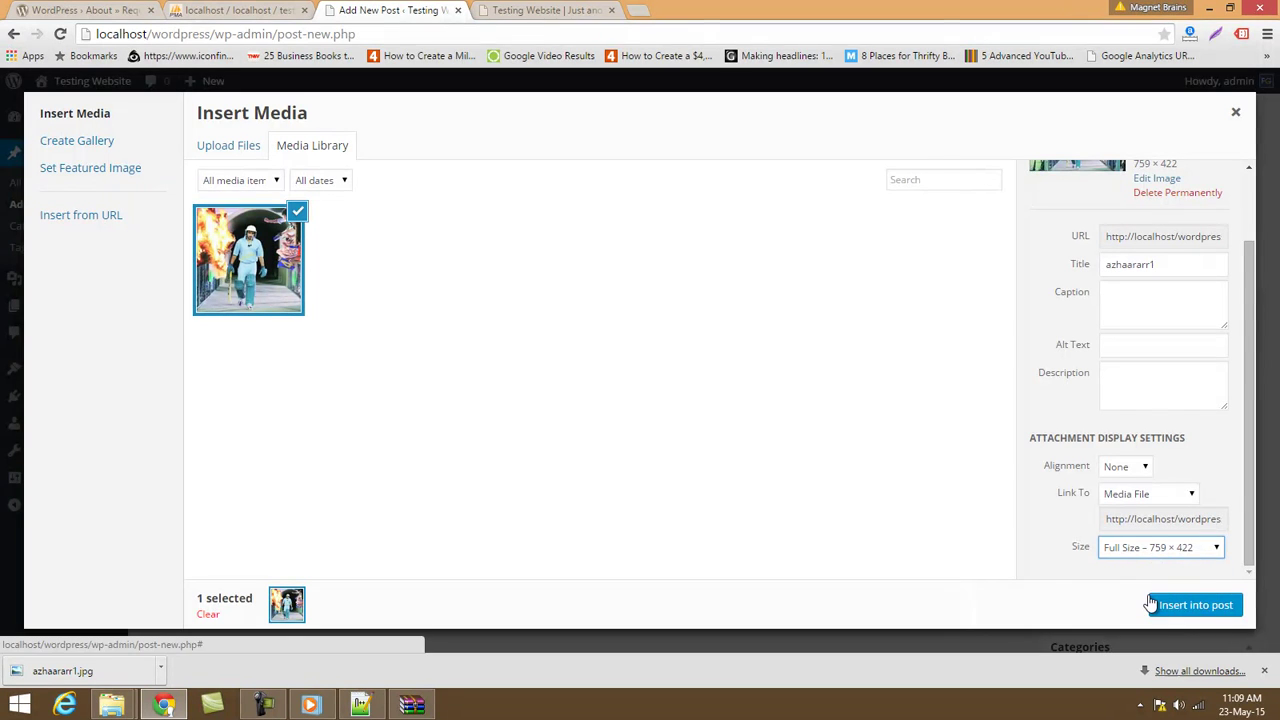
scroll(1147, 509, "up", 1)
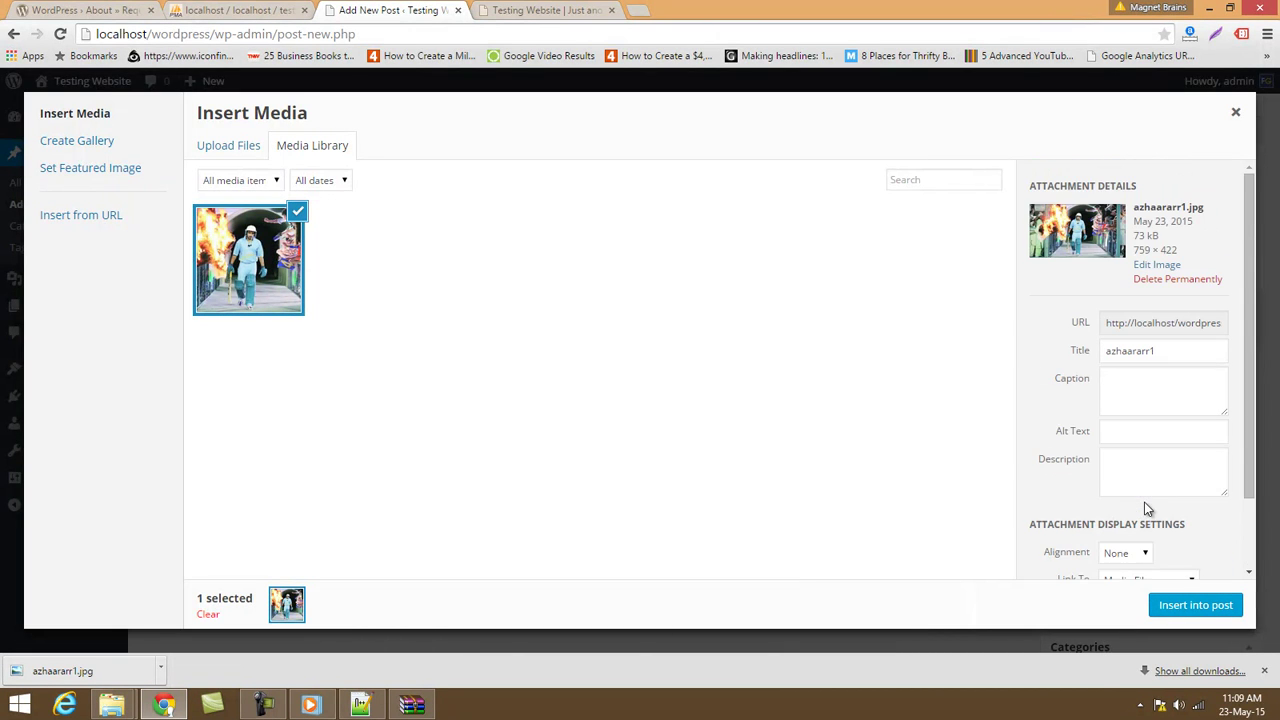
scroll(1152, 488, "down", 1)
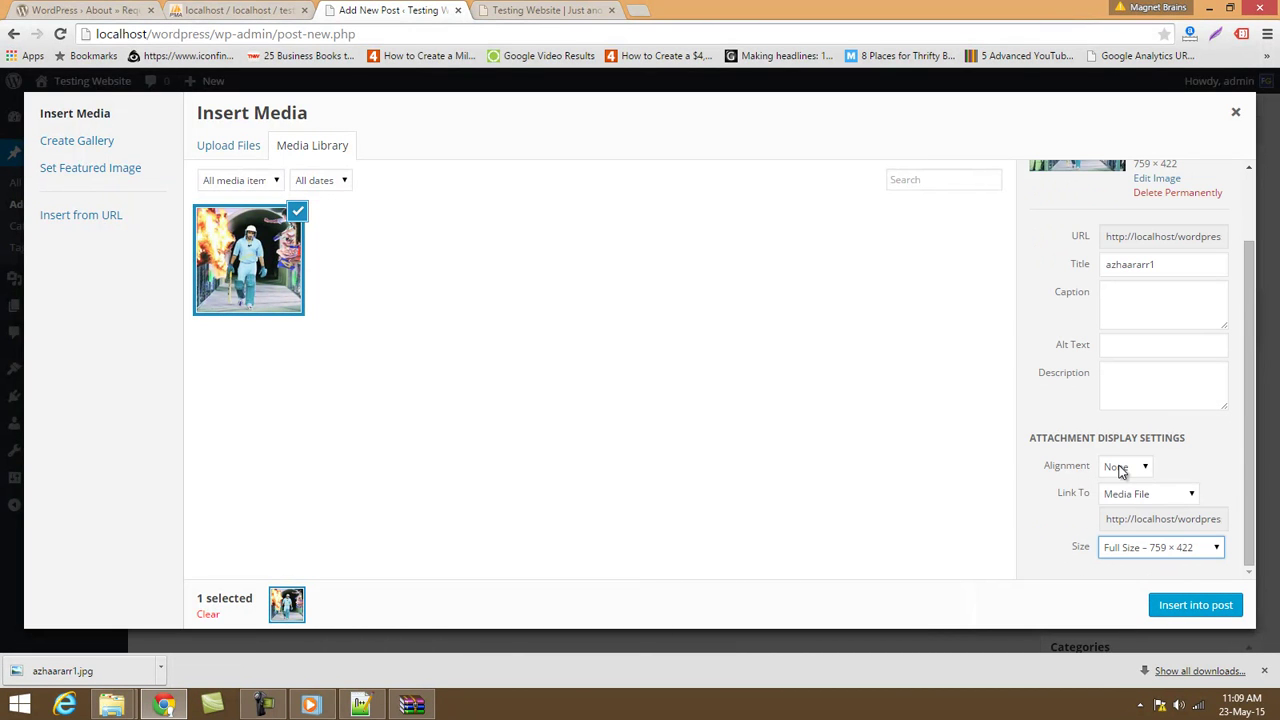
left_click(1120, 470)
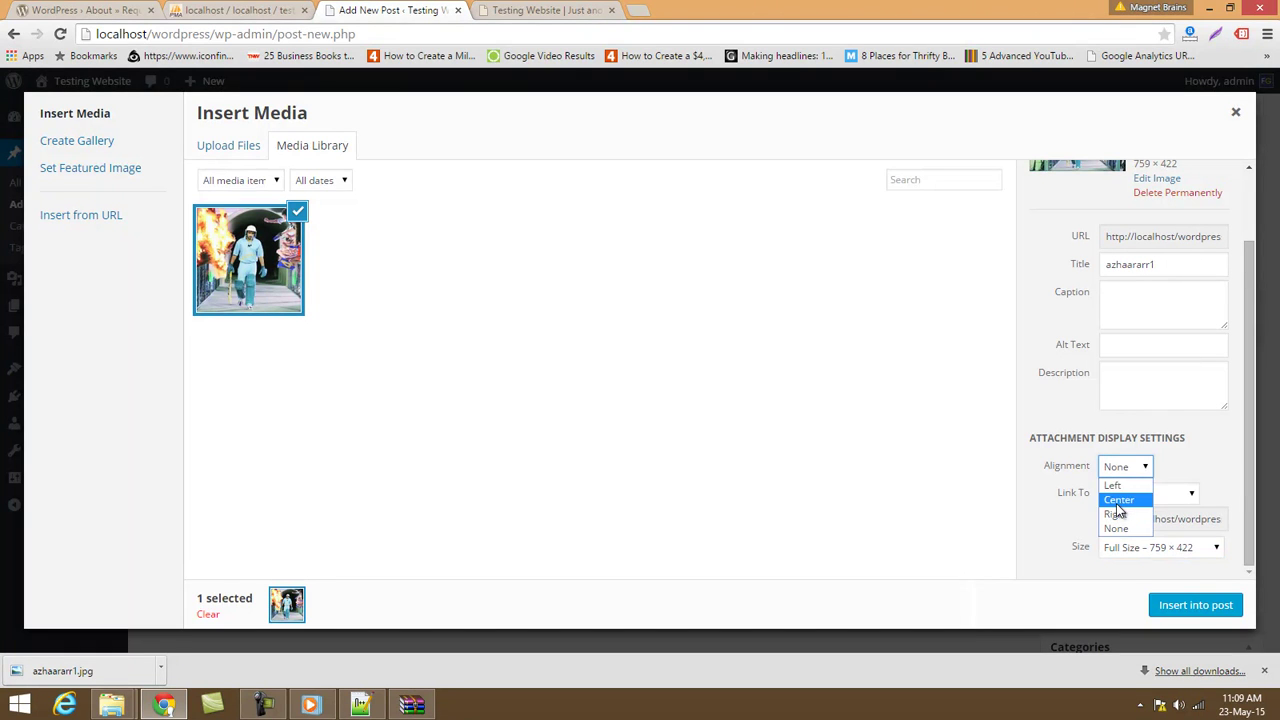
left_click(1129, 474)
left_click(1118, 486)
left_click(1132, 467)
left_click(1020, 538)
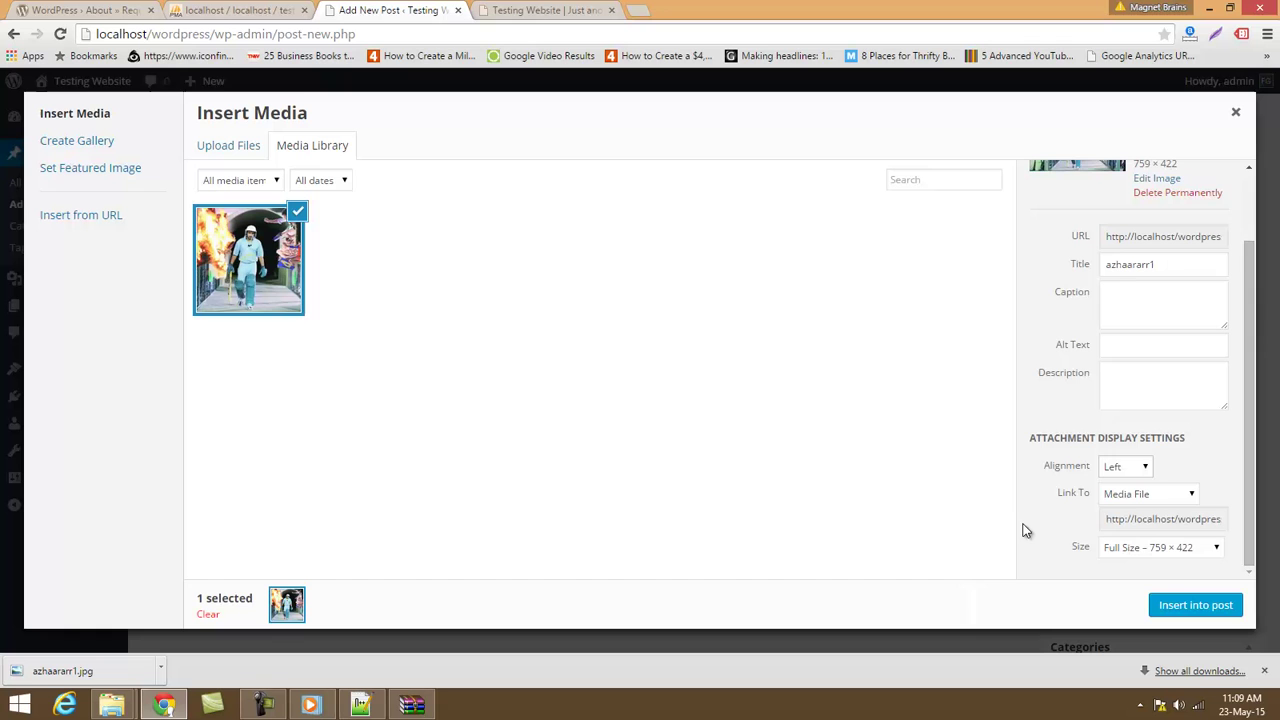
Set the image link to None and go to its title and alt text fields.
left_click(1127, 495)
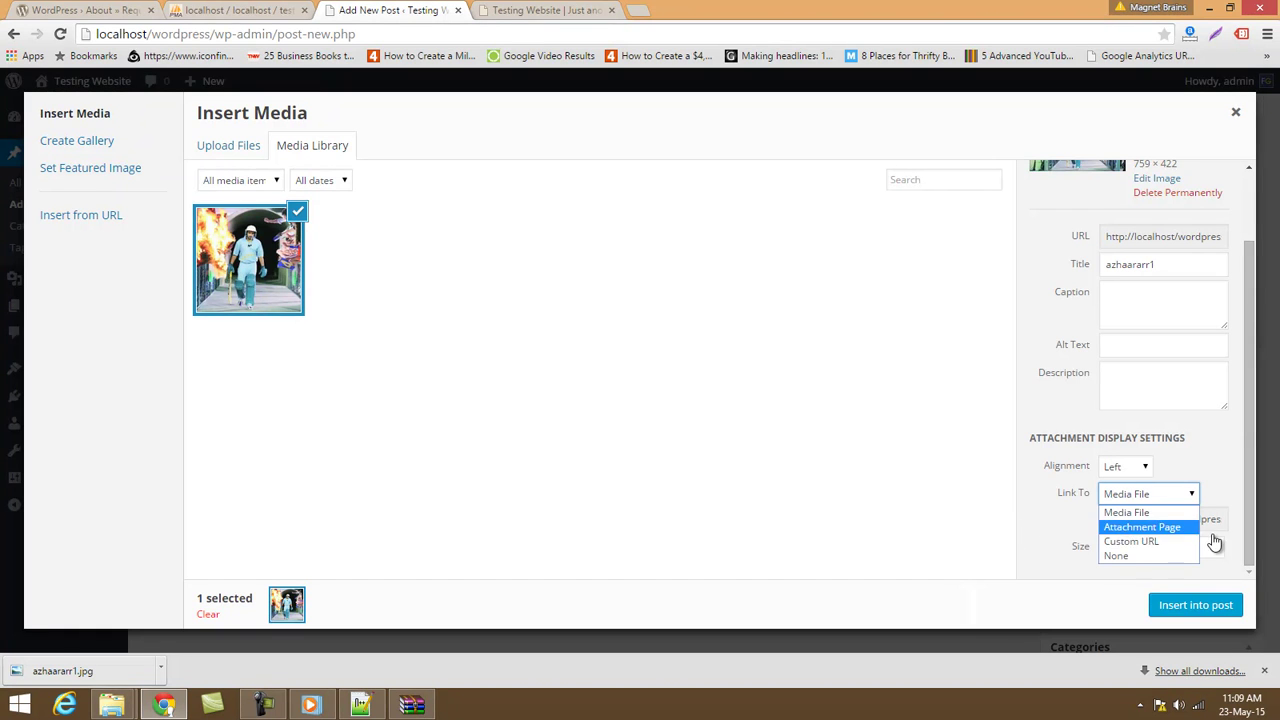
left_click(1119, 558)
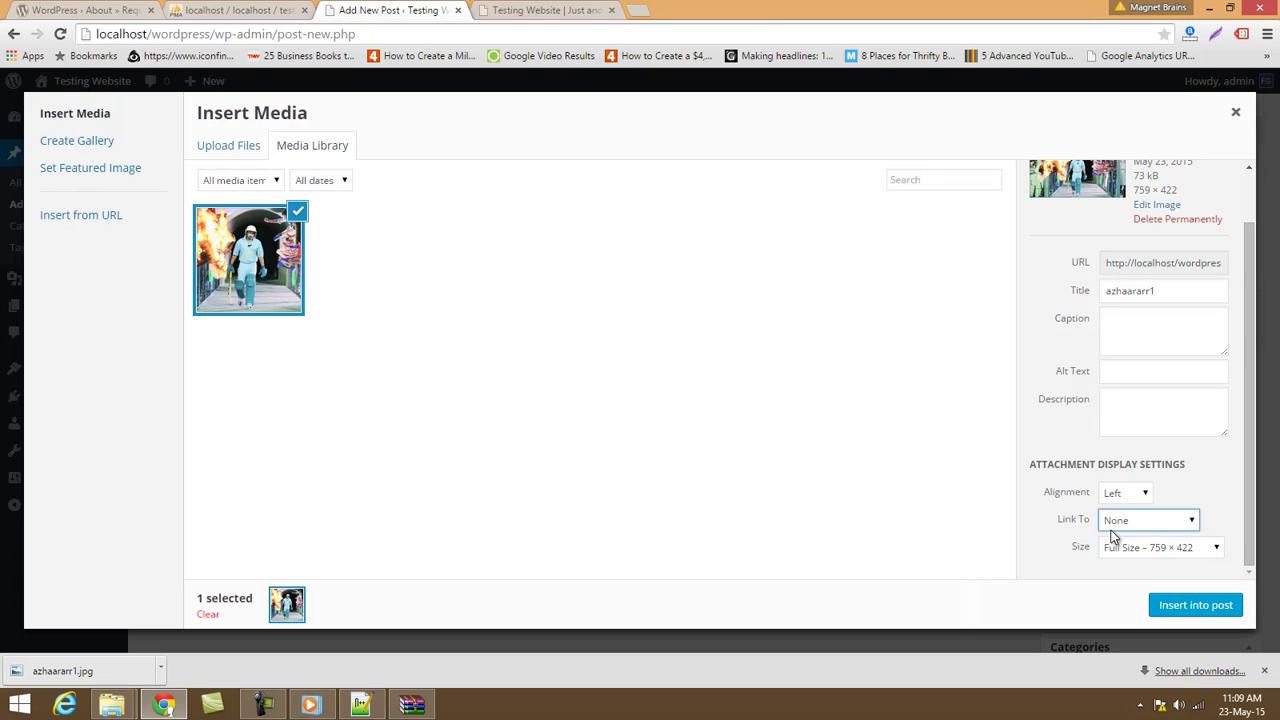
scroll(1189, 364, "up", 1)
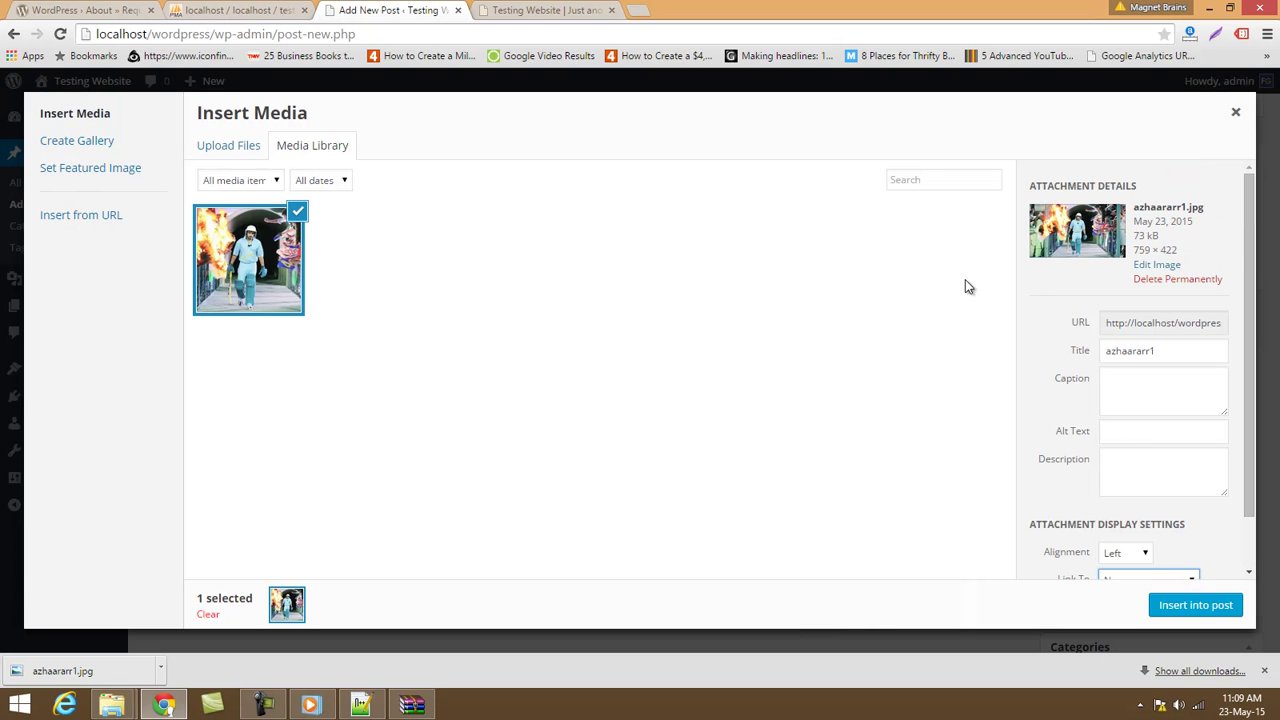
left_click(1122, 352)
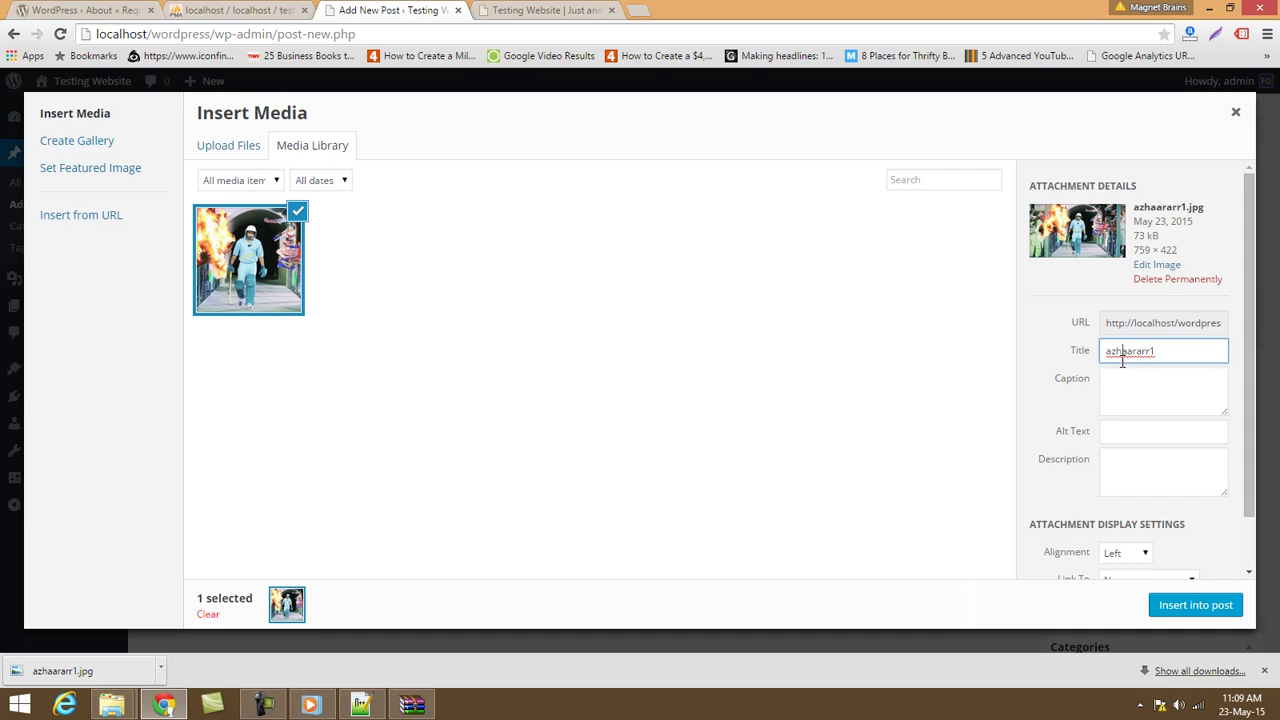
left_click(1117, 430)
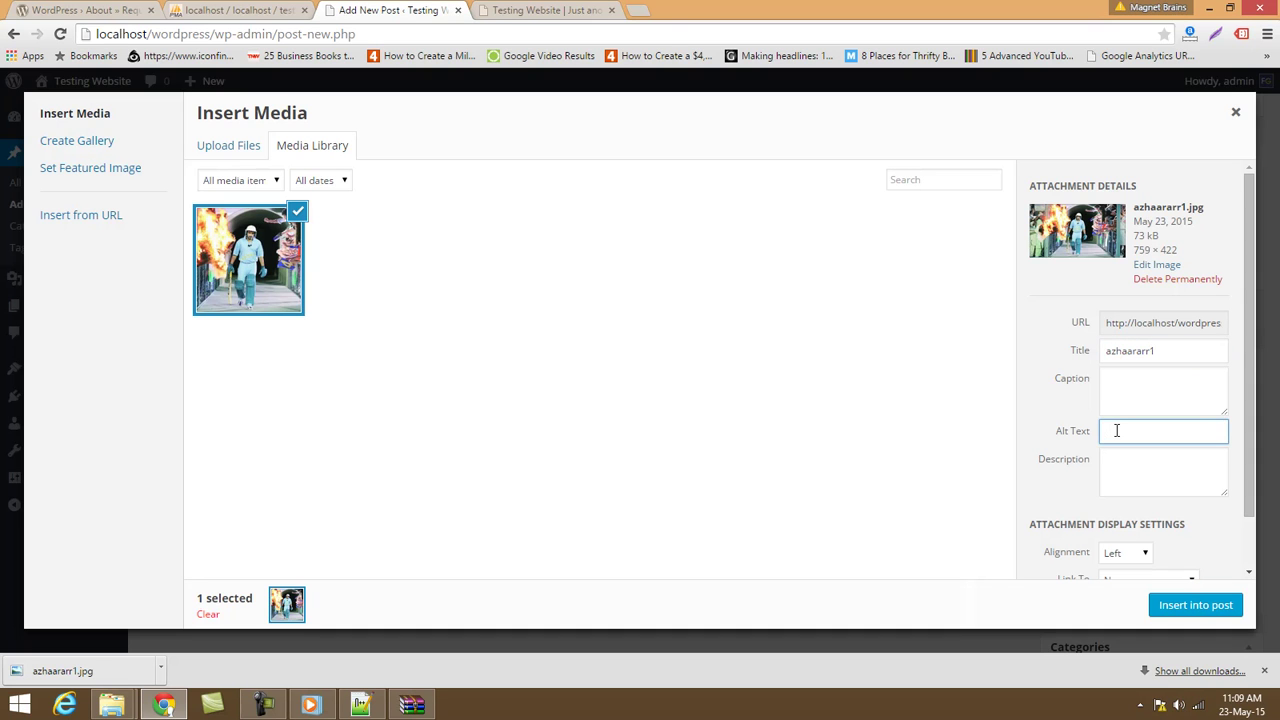
left_click(647, 9)
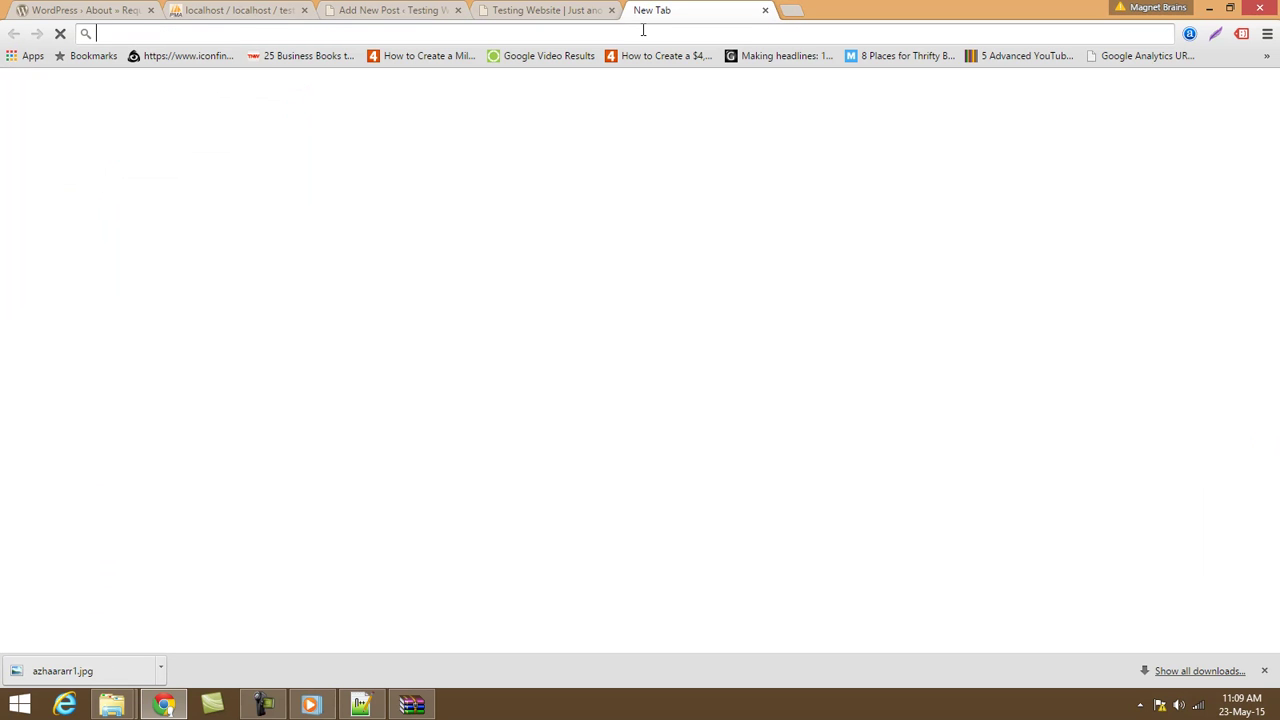
Search Google Images for 'magnetbrains logo', view the results, then close that tab.
type("magnet")
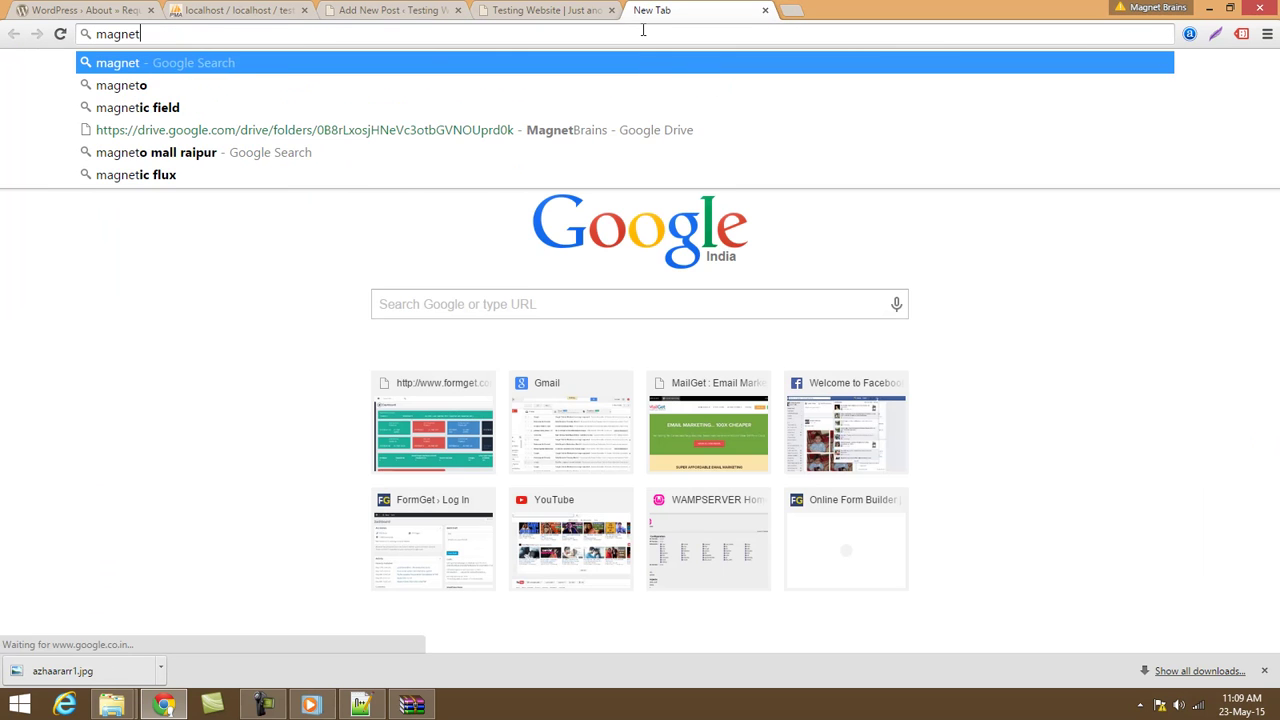
type("brains logo")
key("Return")
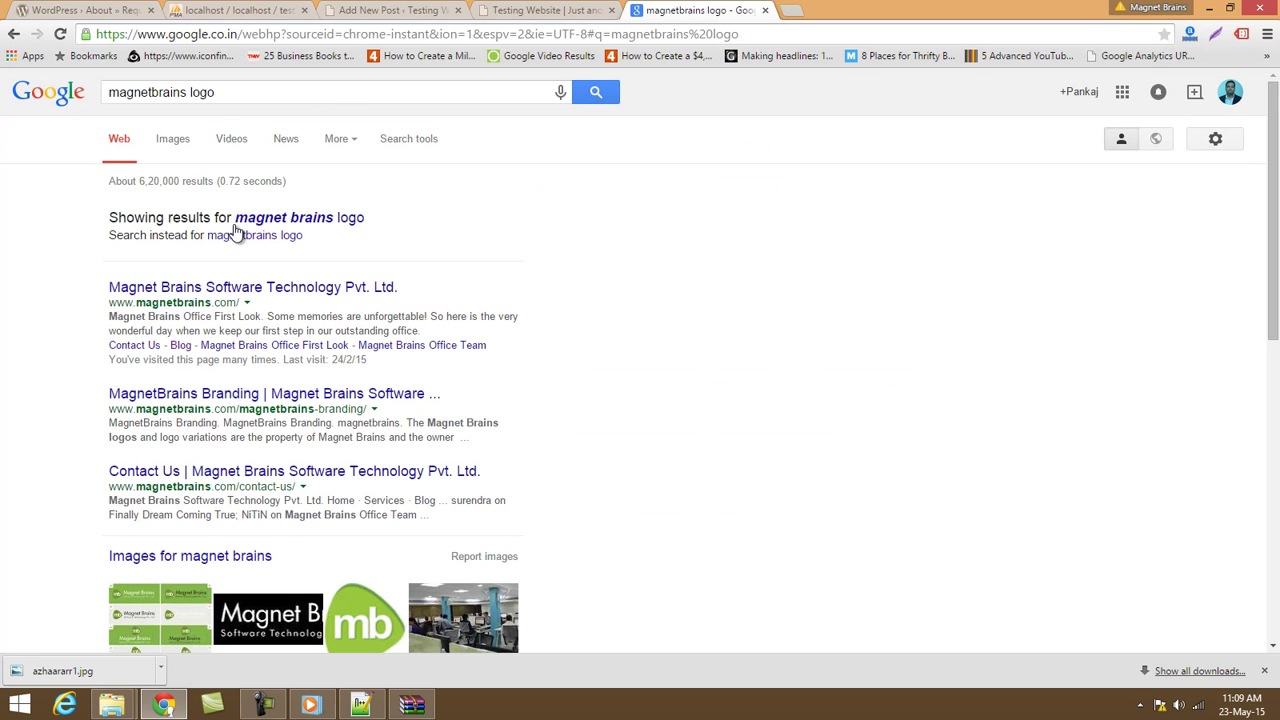
scroll(457, 251, "down", 3)
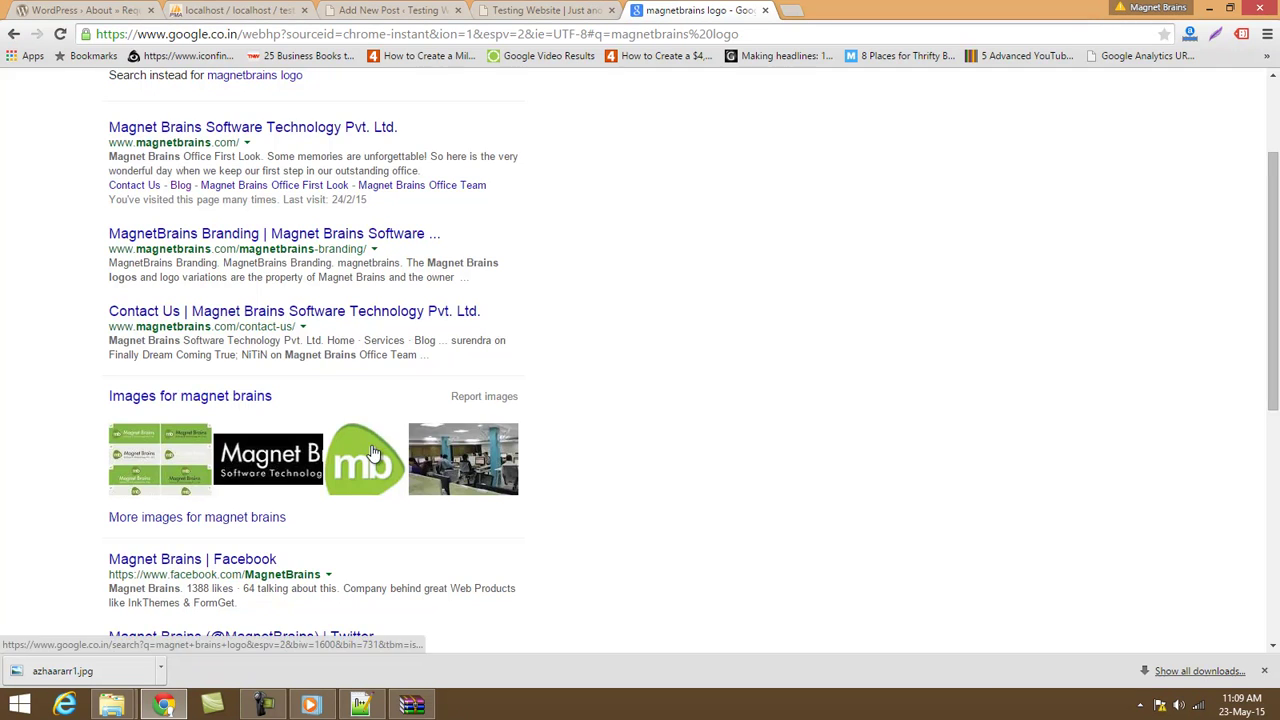
scroll(206, 177, "up", 3)
left_click(182, 143)
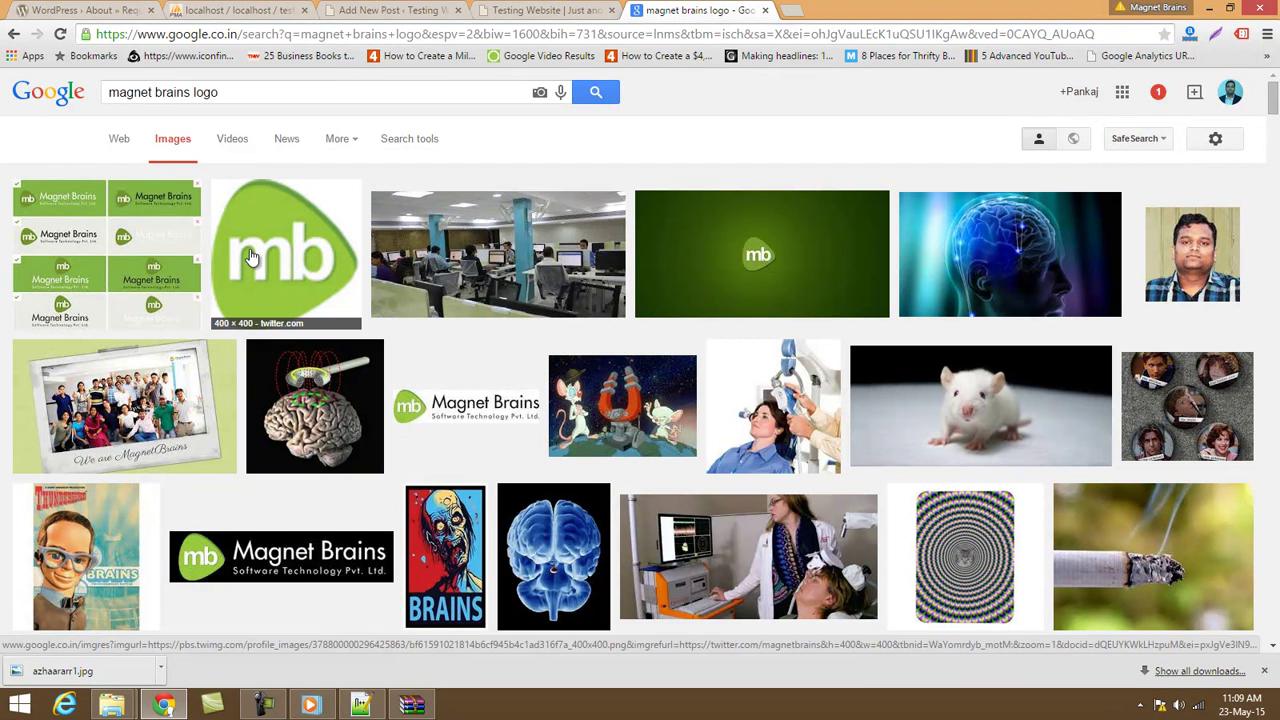
left_click(765, 10)
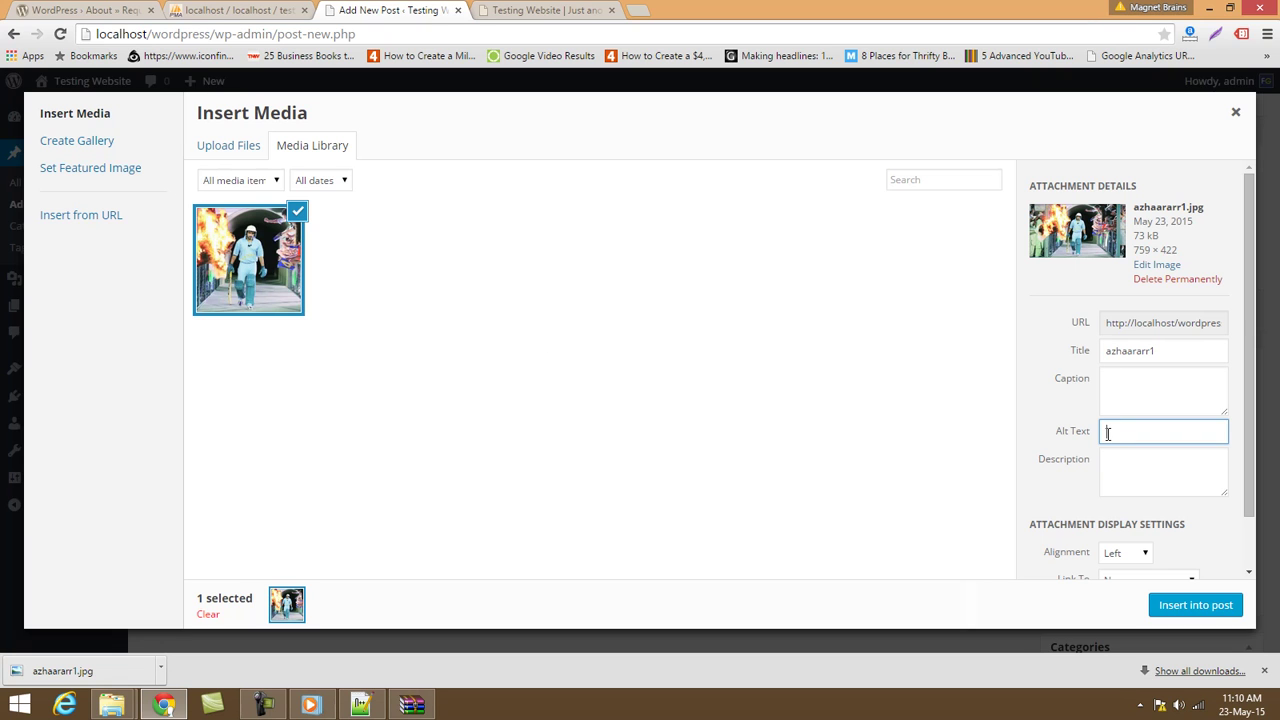
double_click(1170, 351)
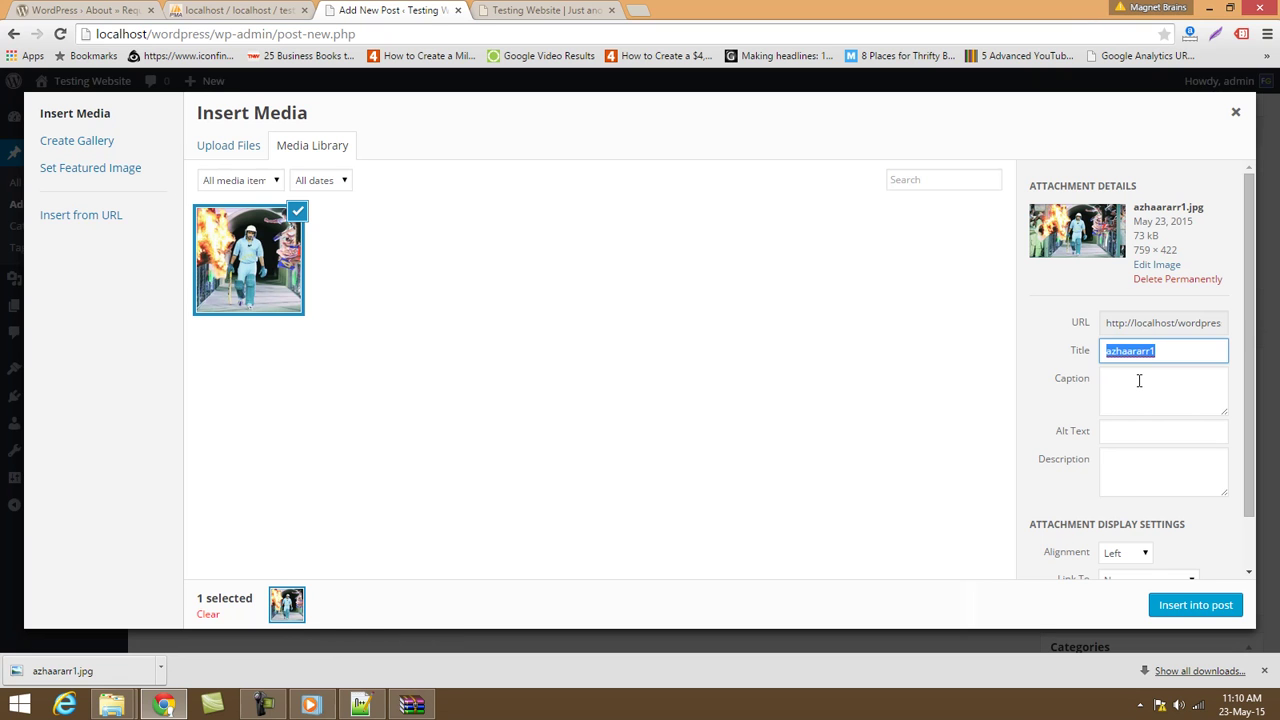
left_click(1140, 429)
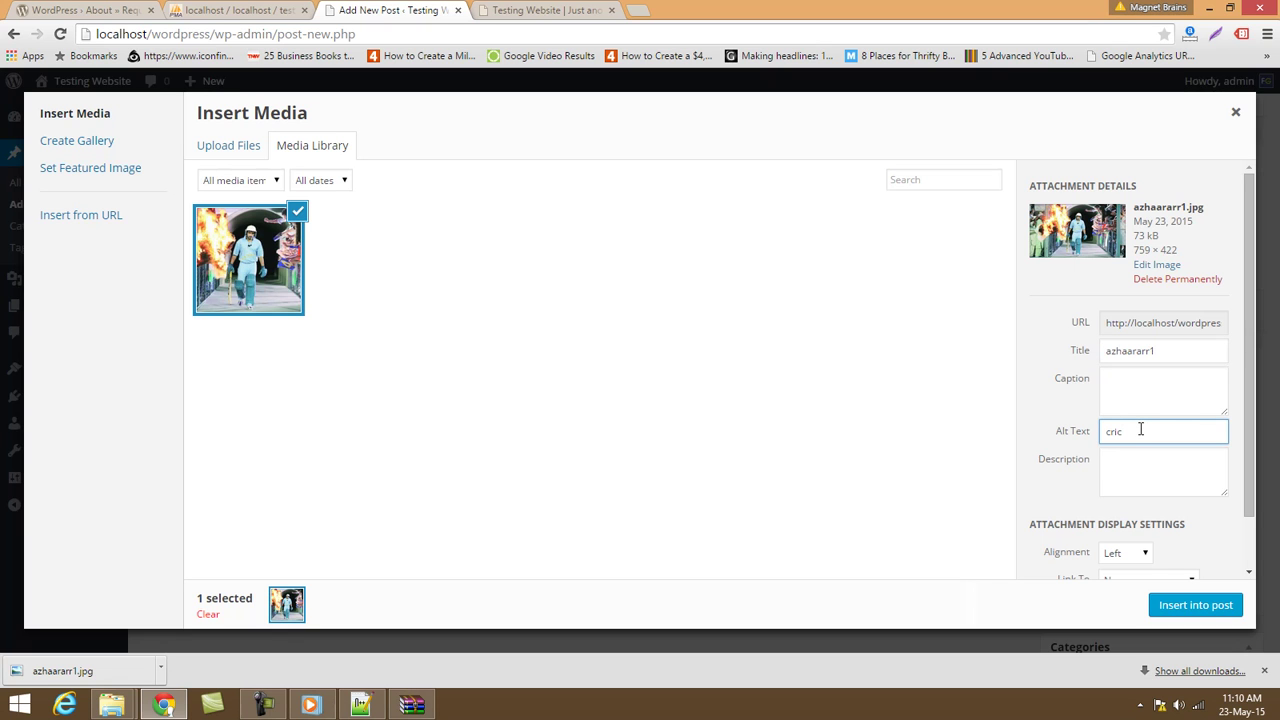
type("cricket")
double_click(1174, 350)
key("BackSpace")
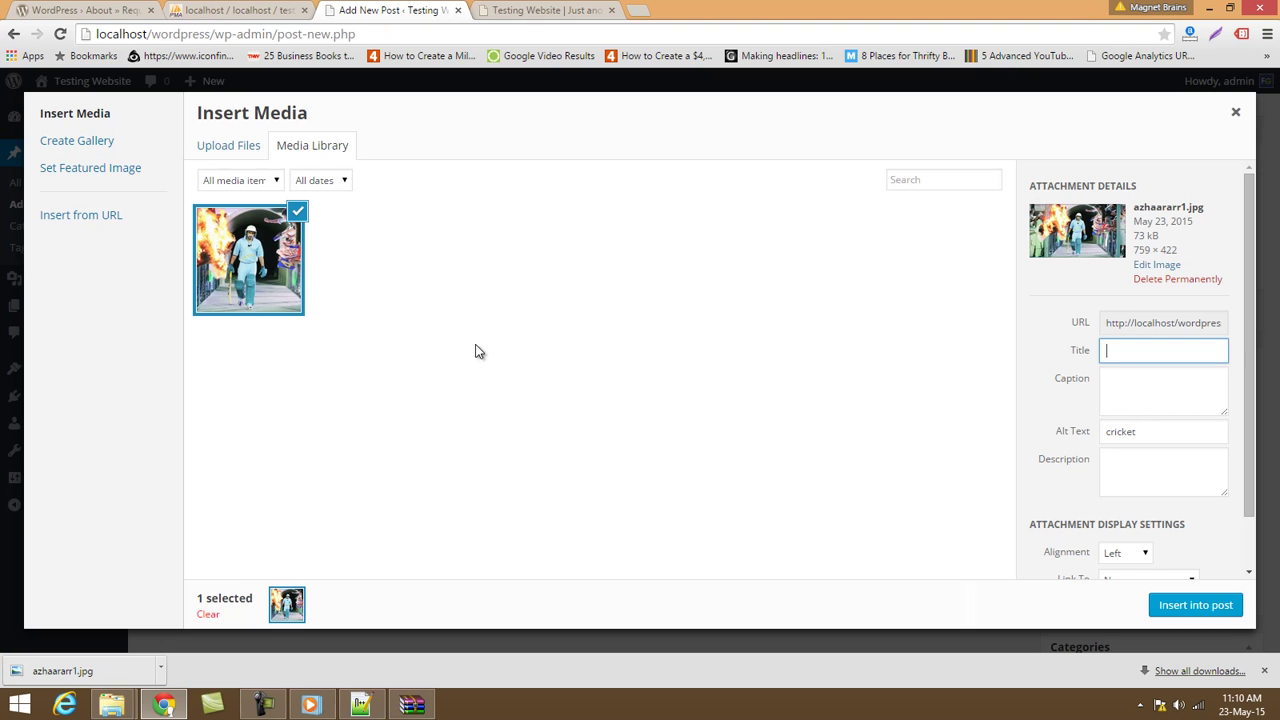
Insert the cricket image below the paragraphs, left-align it, and publish the post.
left_click(1190, 606)
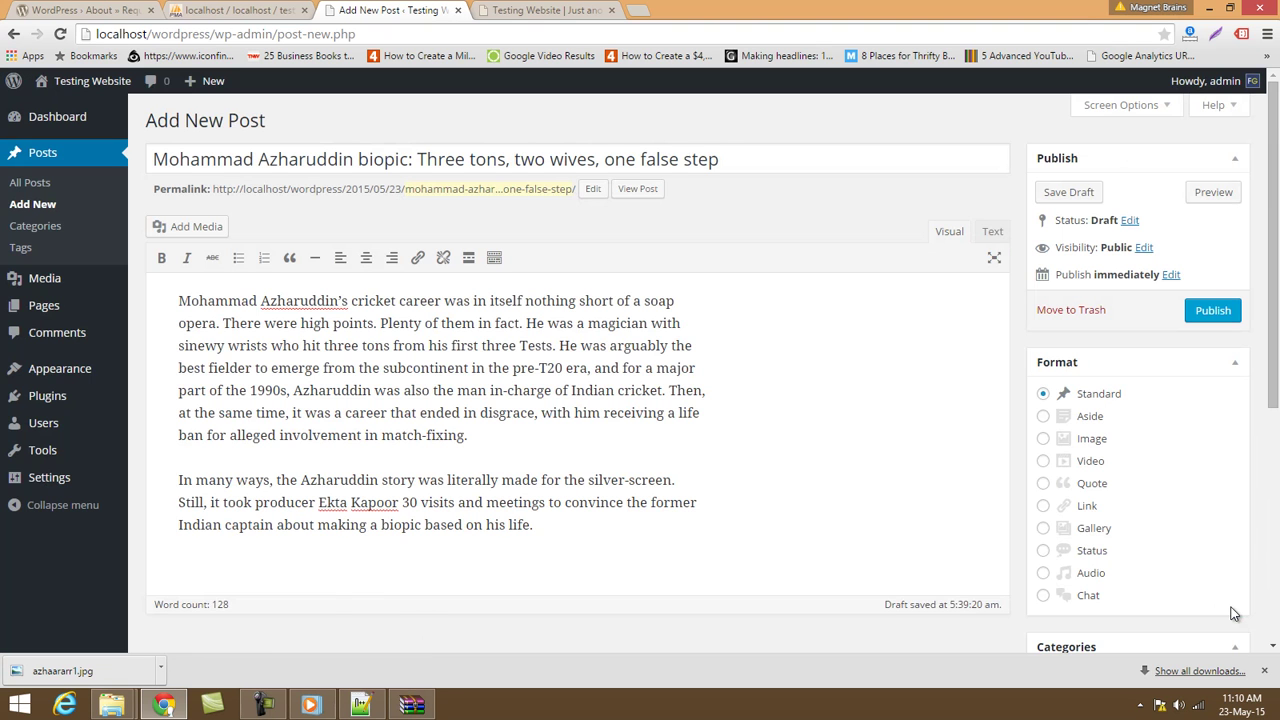
scroll(763, 487, "down", 2)
left_click(516, 472)
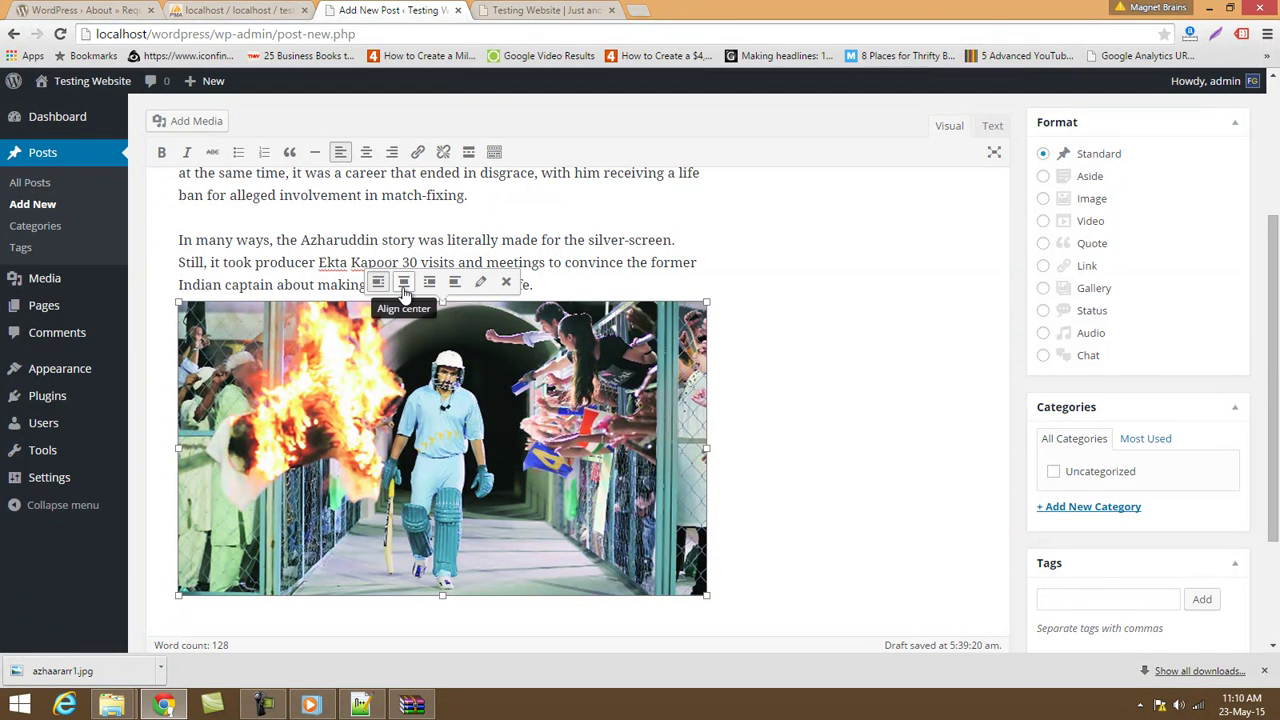
left_click(366, 160)
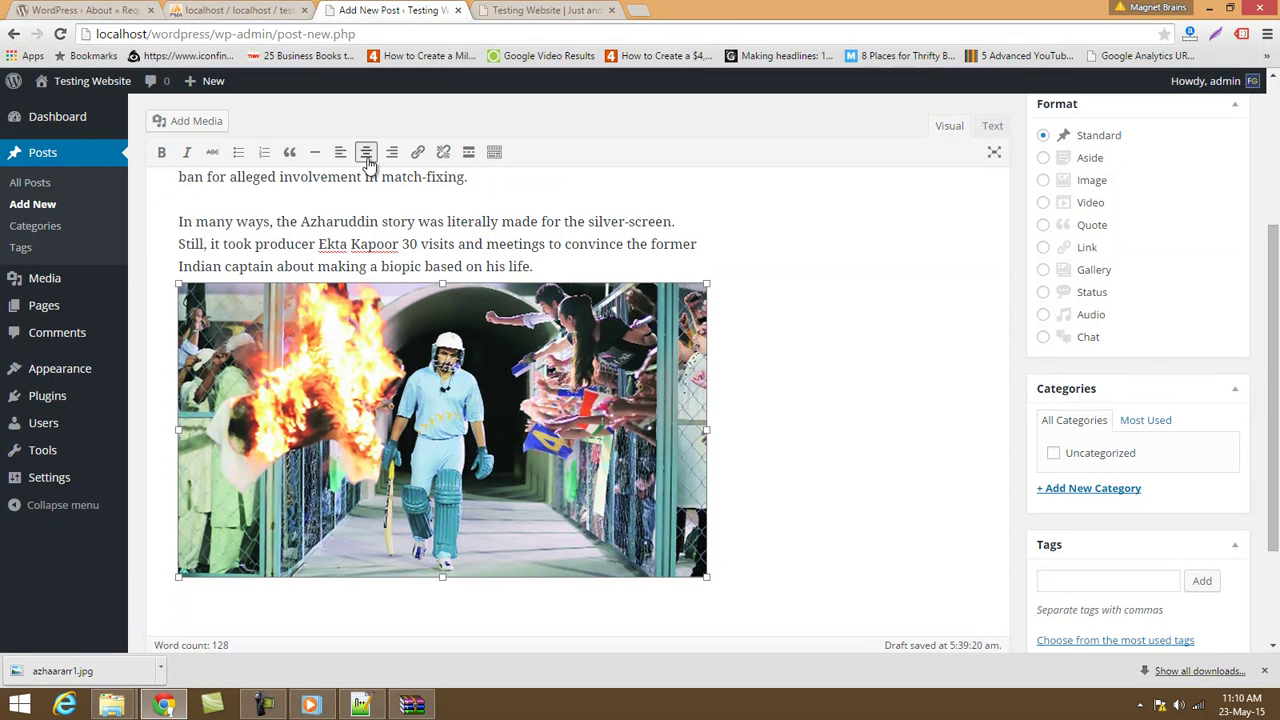
left_click(383, 316)
left_click(340, 152)
left_click(372, 329)
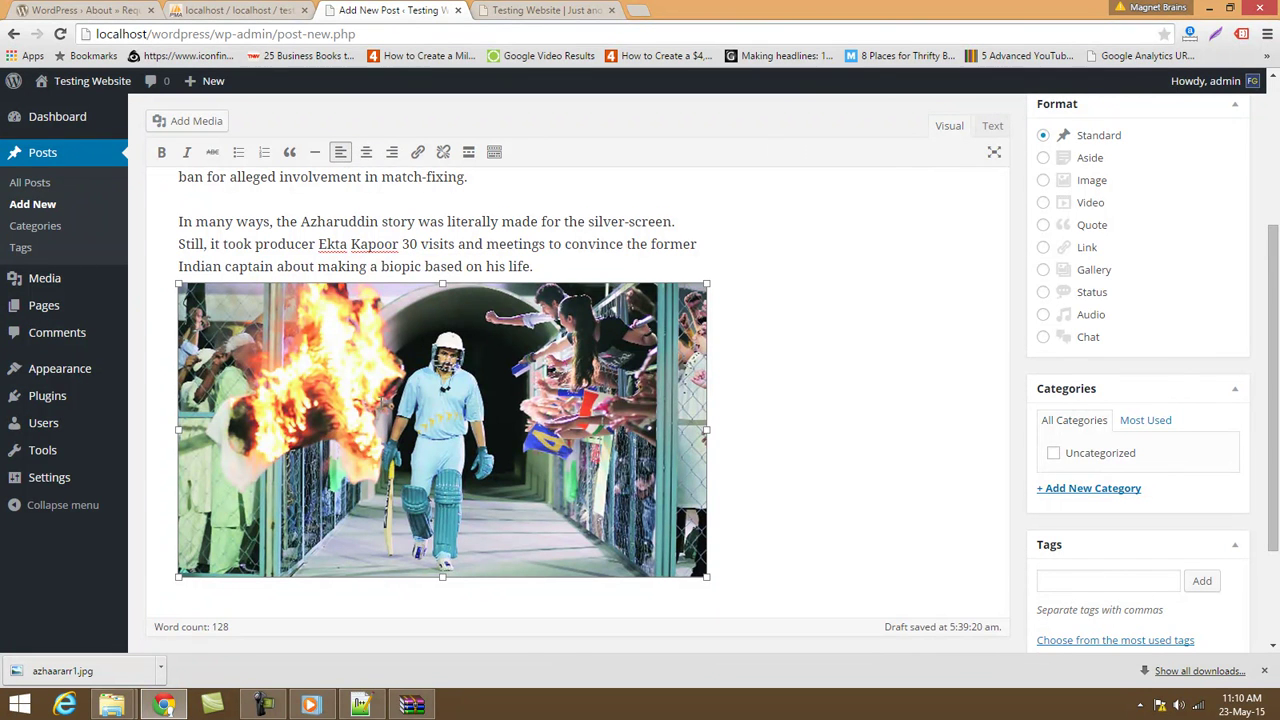
scroll(485, 487, "up", 3)
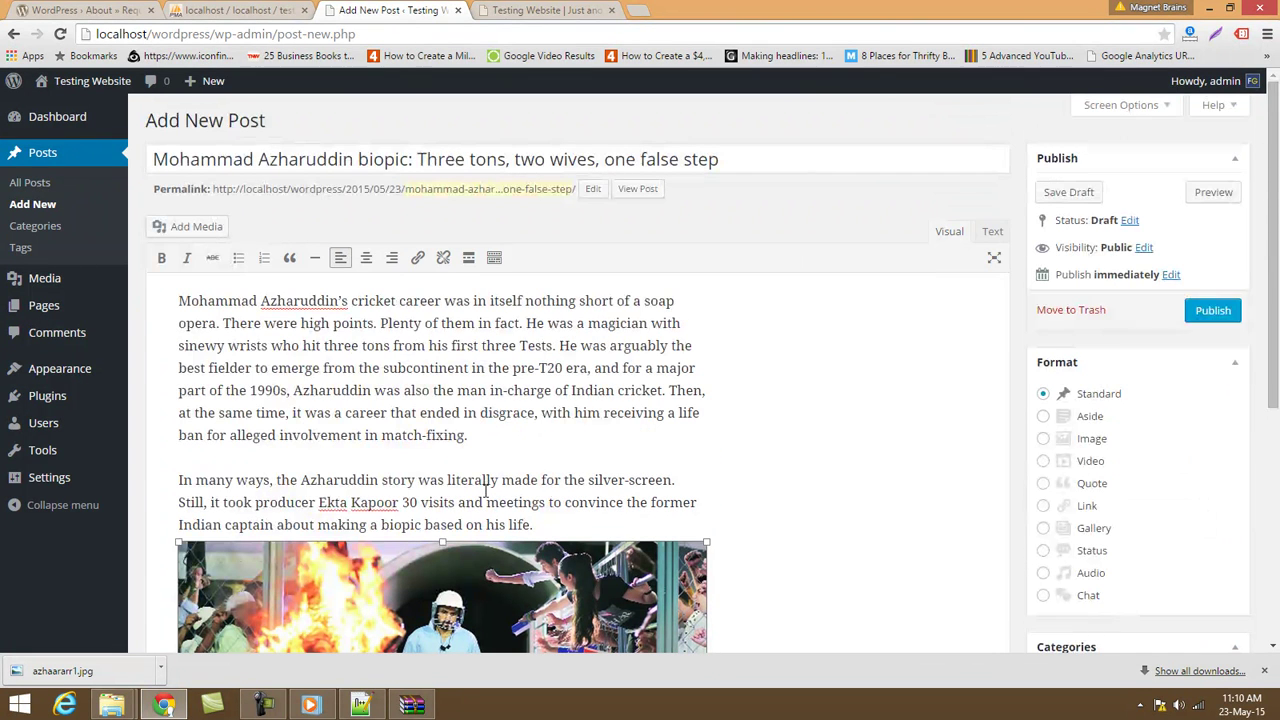
left_click(1213, 311)
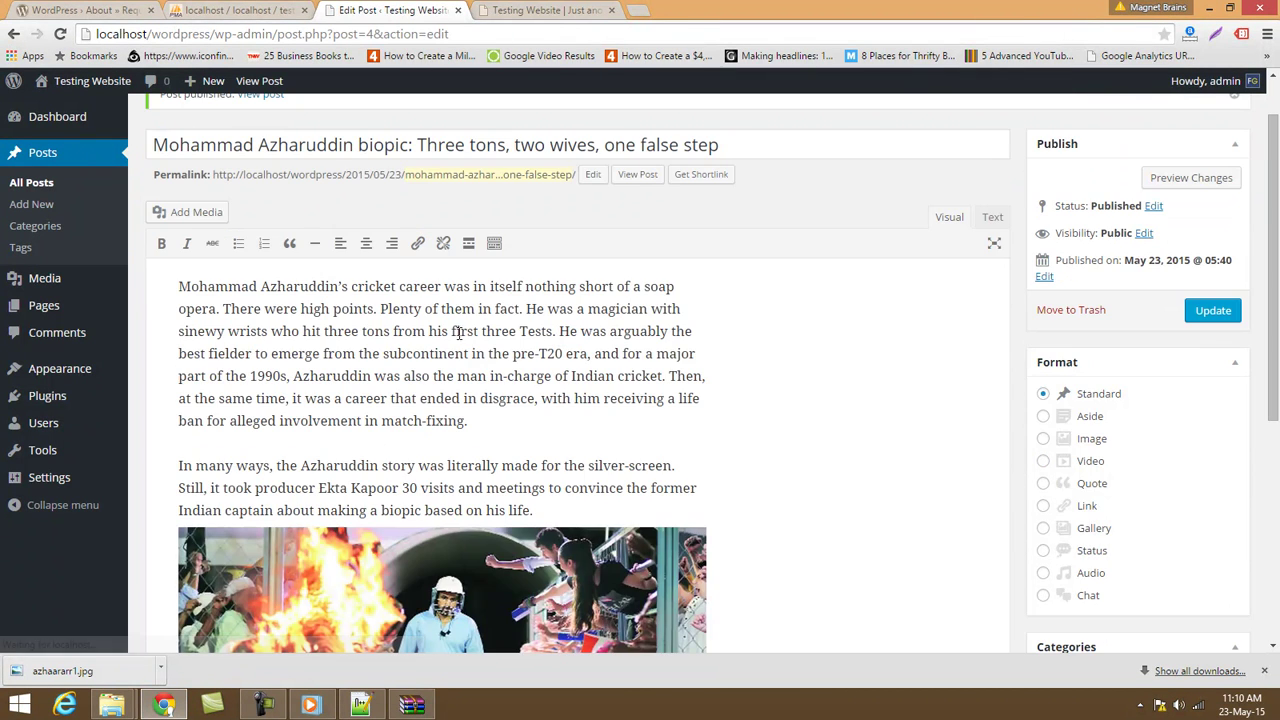
Reload the site's front page and scroll through it to find the new Azharuddin post.
left_click(557, 11)
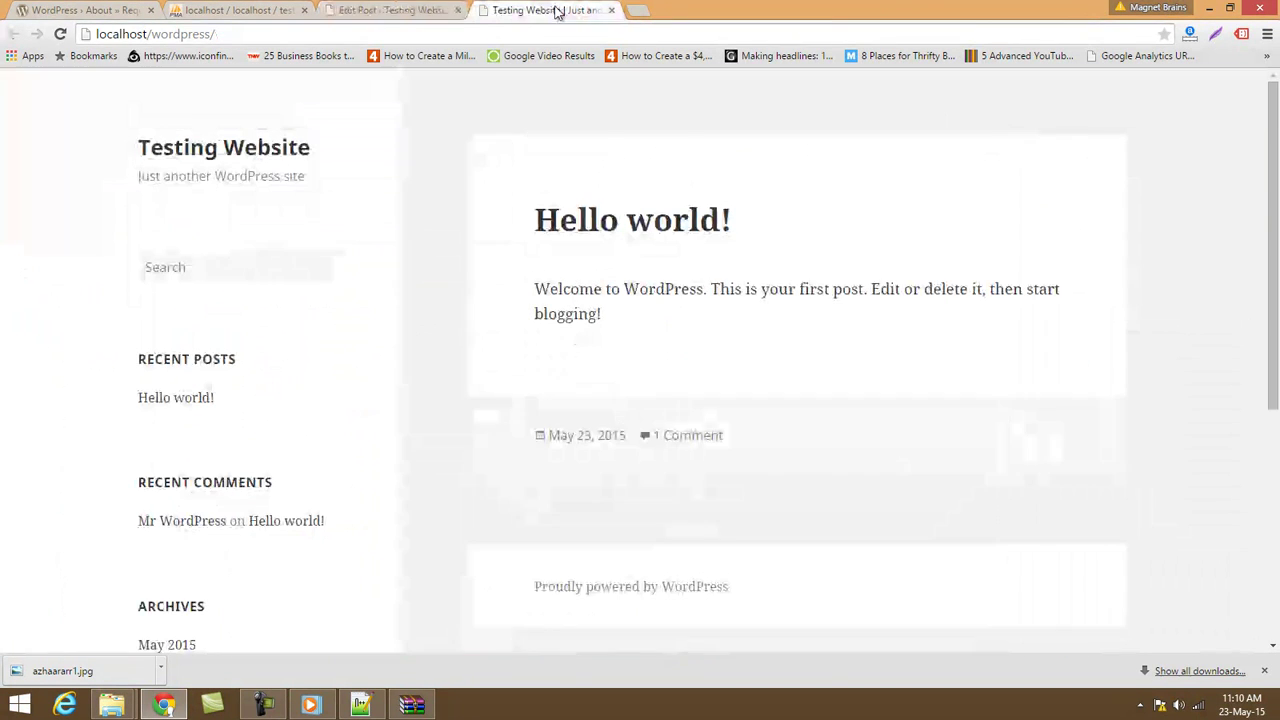
left_click(540, 33)
key("Return")
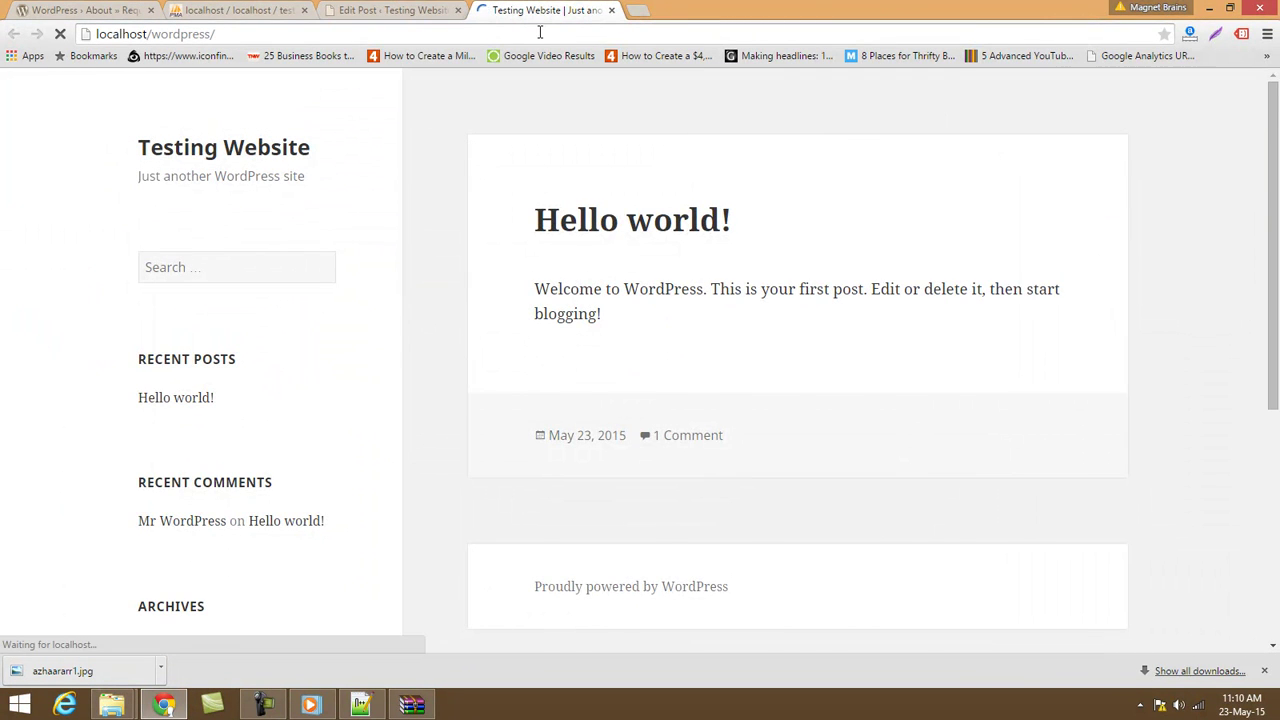
scroll(846, 263, "down", 3)
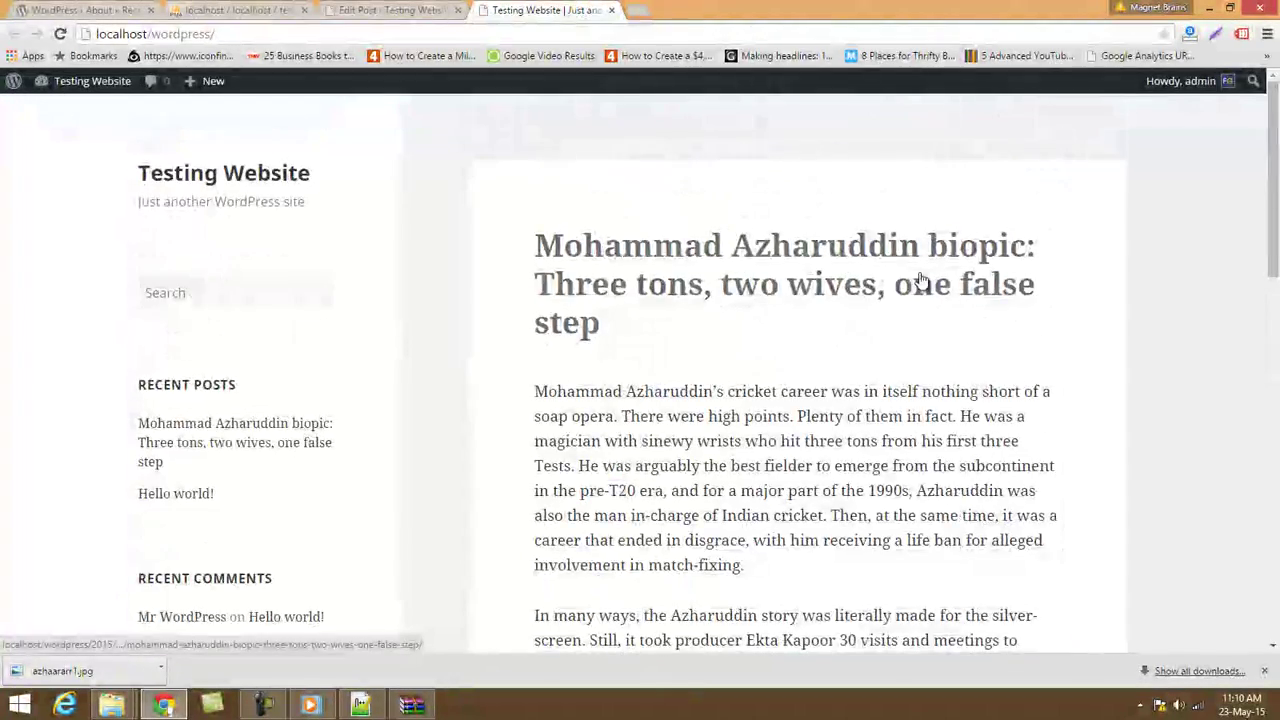
scroll(900, 285, "down", 10)
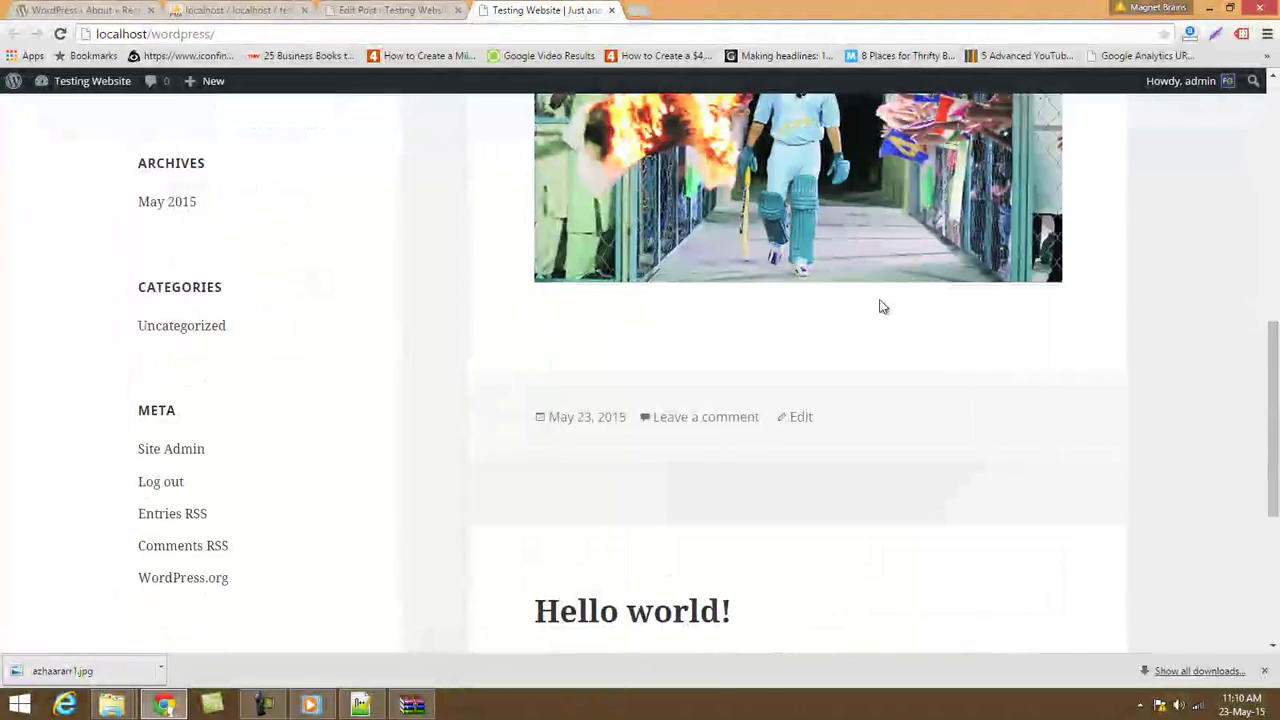
scroll(746, 304, "up", 6)
scroll(740, 272, "down", 5)
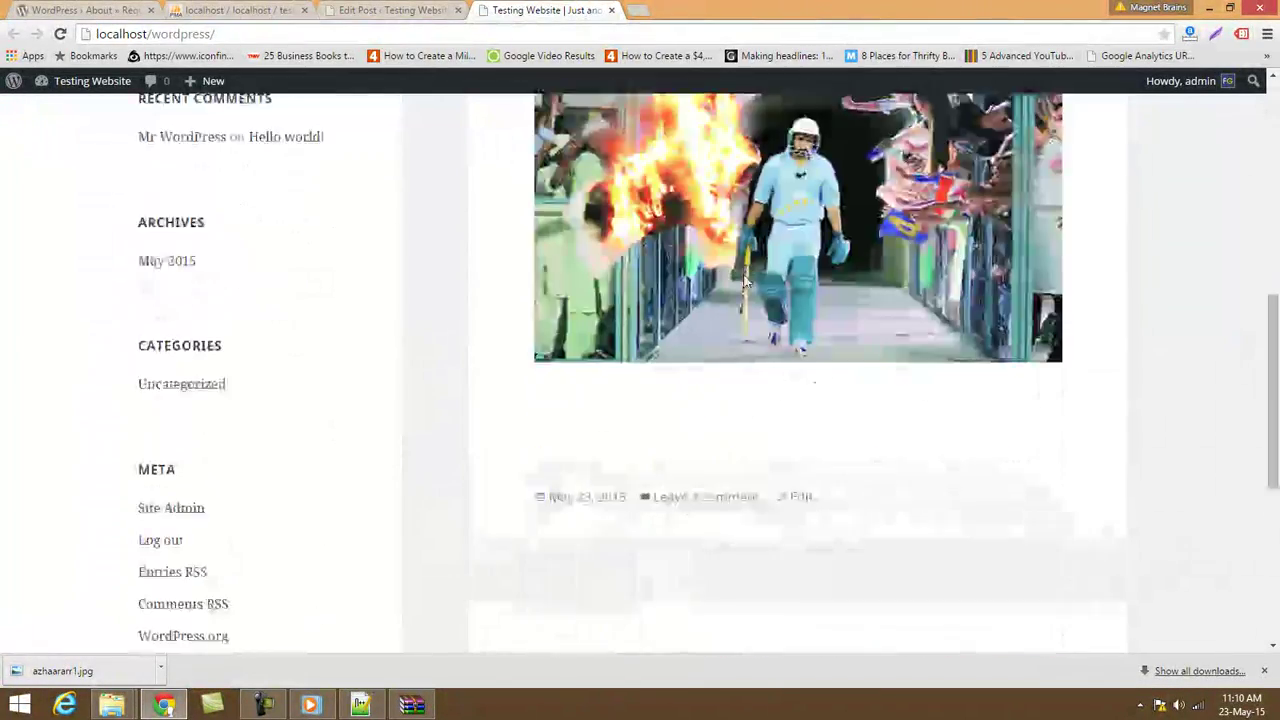
scroll(690, 330, "down", 5)
scroll(647, 390, "up", 10)
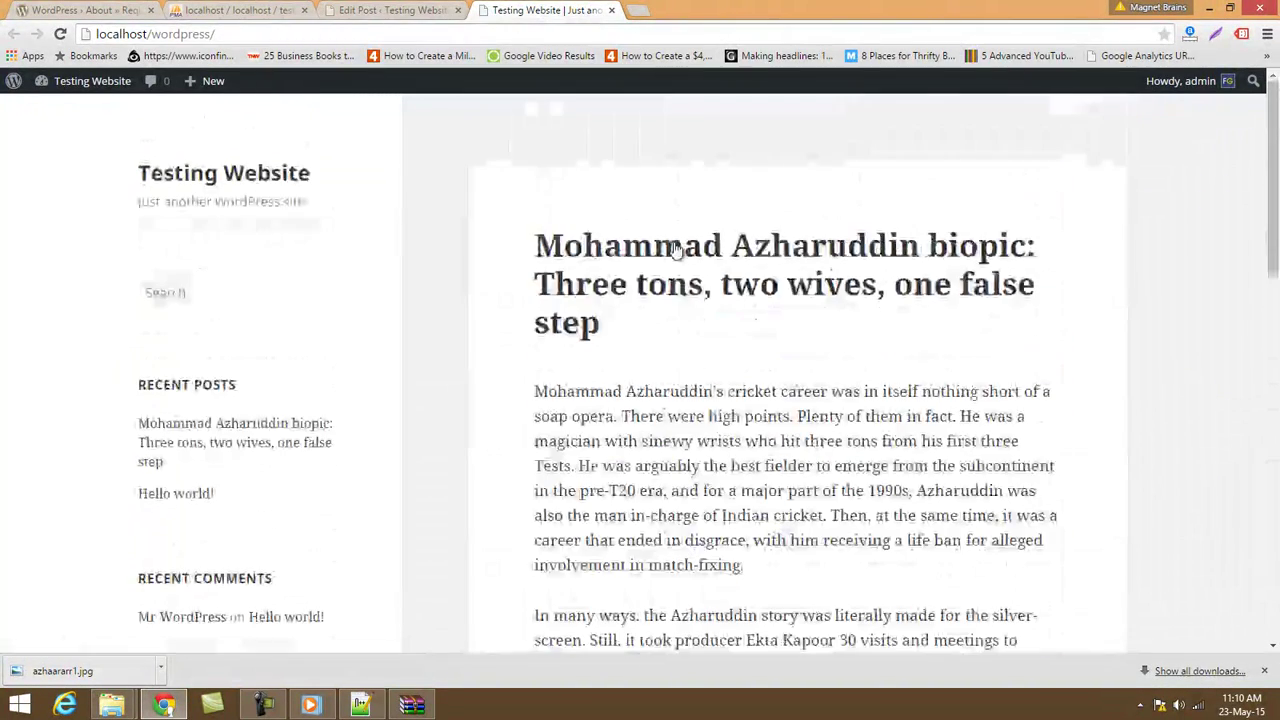
Check the post's own page for both paragraphs and the cricket photo, then return to the editor.
left_click(666, 260)
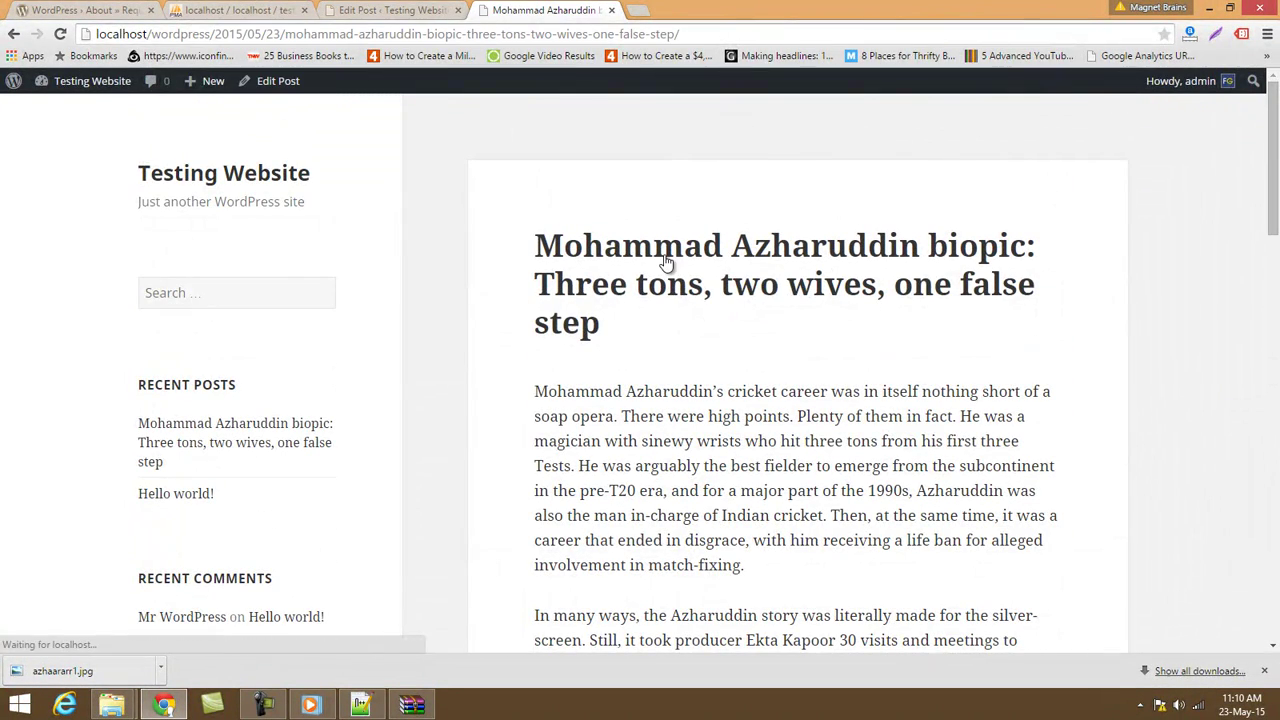
scroll(666, 258, "down", 20)
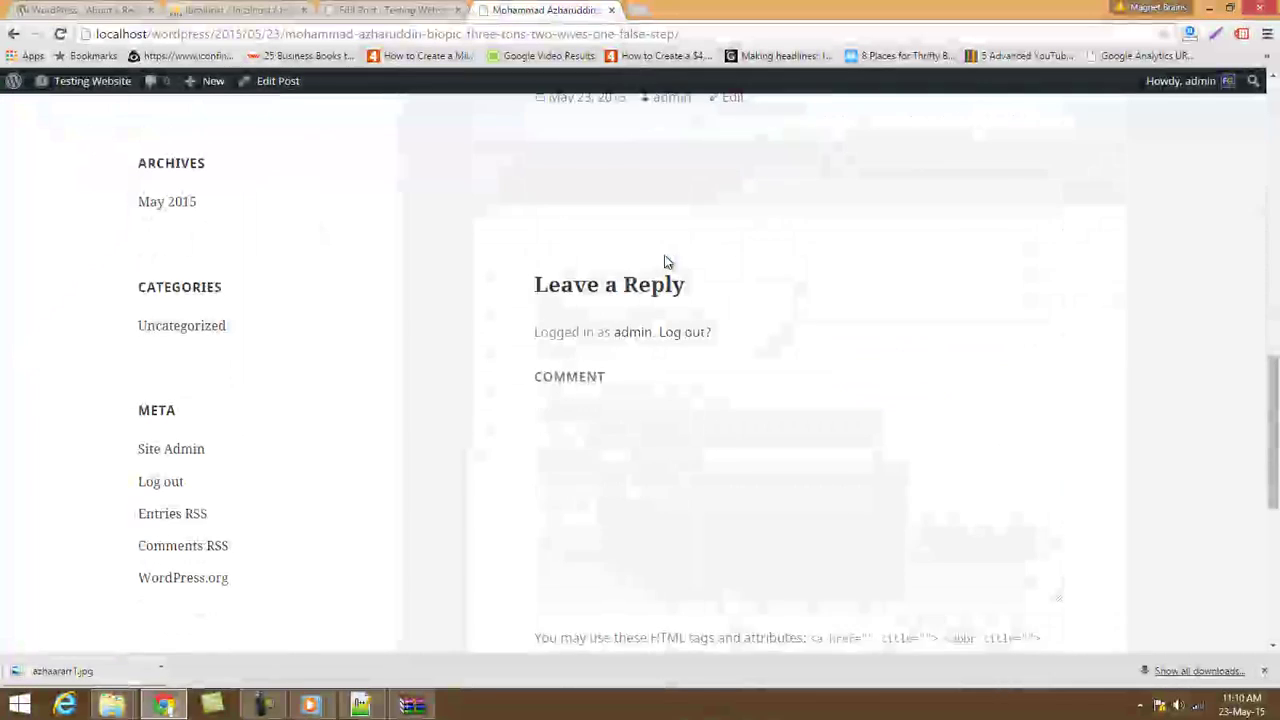
scroll(908, 407, "down", 4)
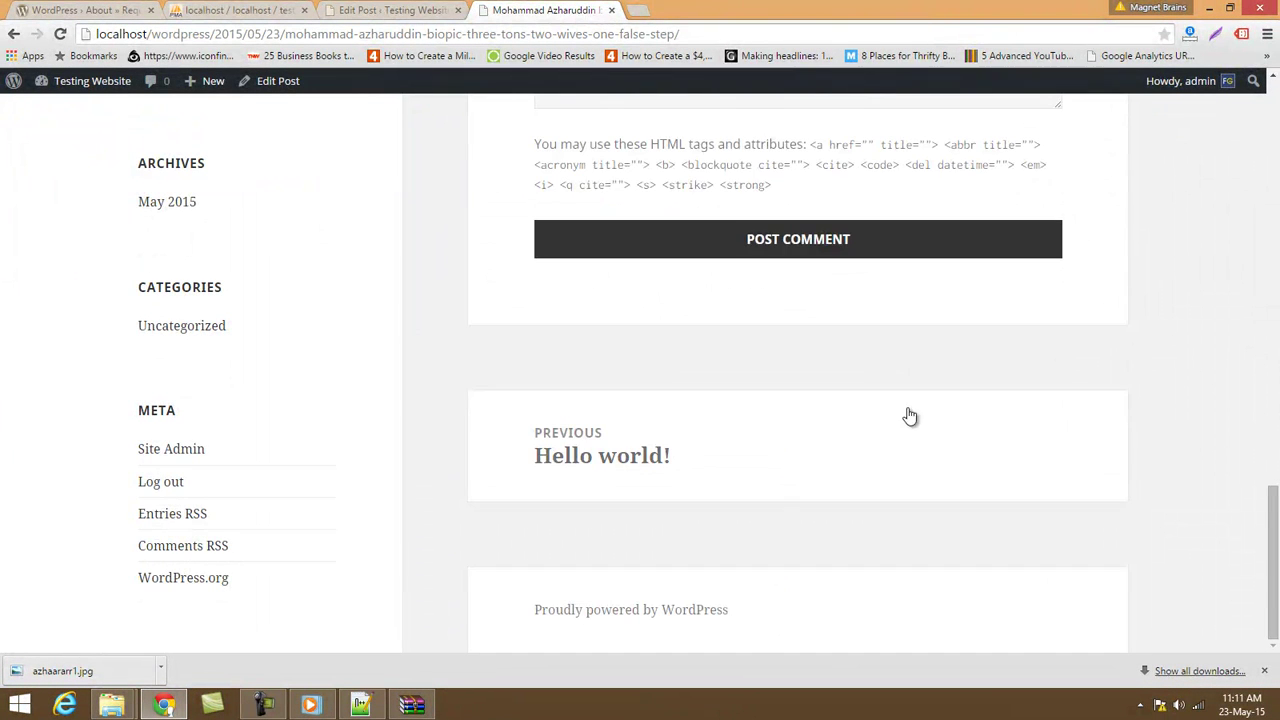
scroll(700, 366, "up", 20)
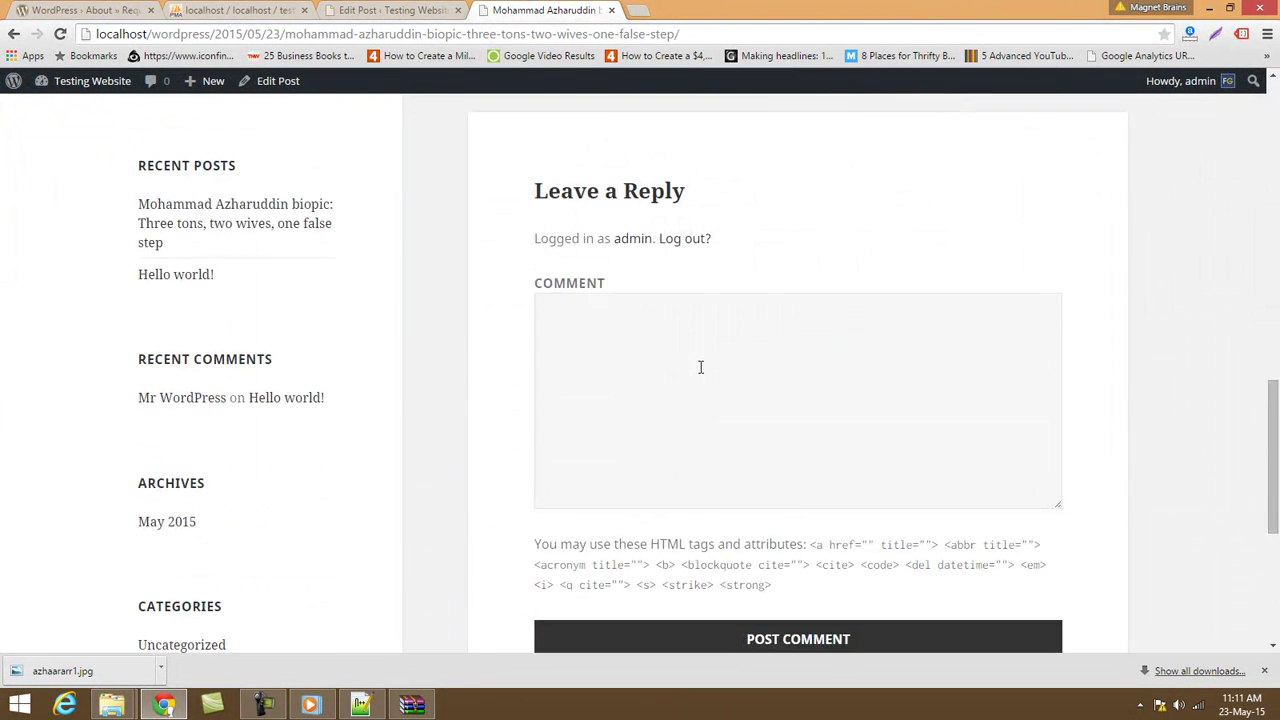
left_click(390, 10)
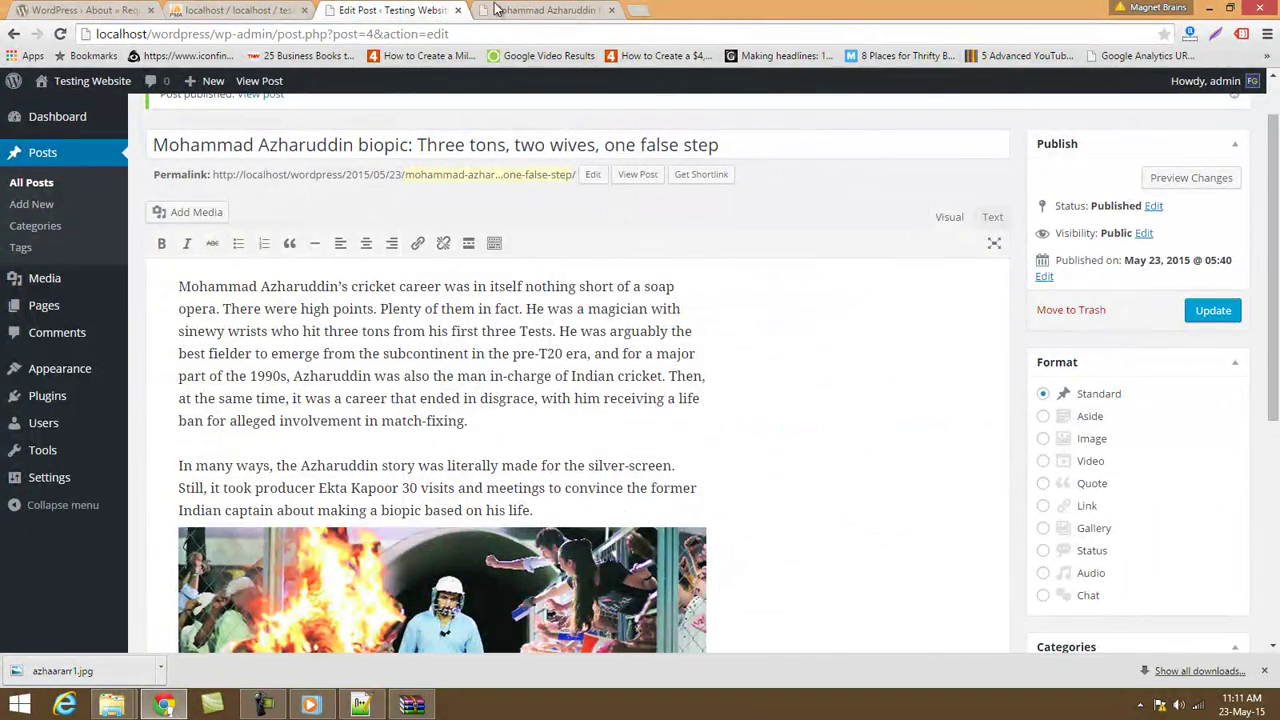
left_click(545, 10)
scroll(739, 345, "down", 5)
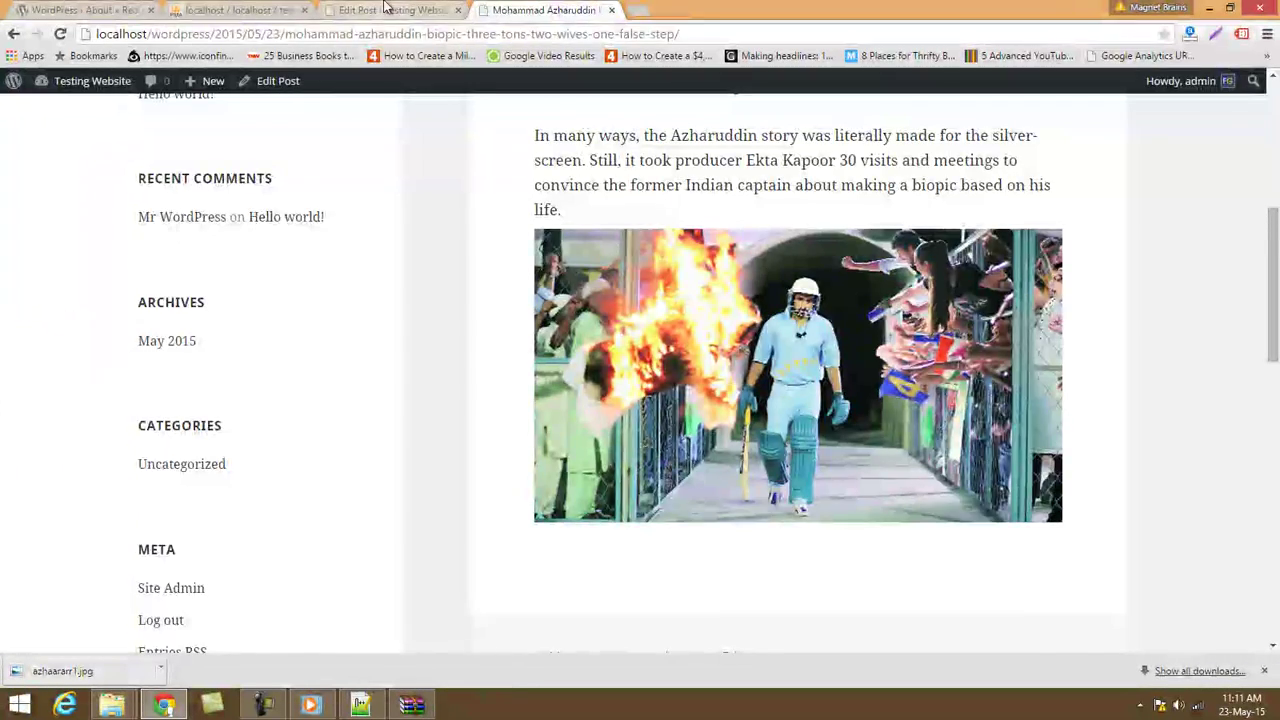
left_click(390, 10)
Make 'There were high points' bold and one 'Azharuddin' italic.
left_click_drag(228, 308, 376, 310)
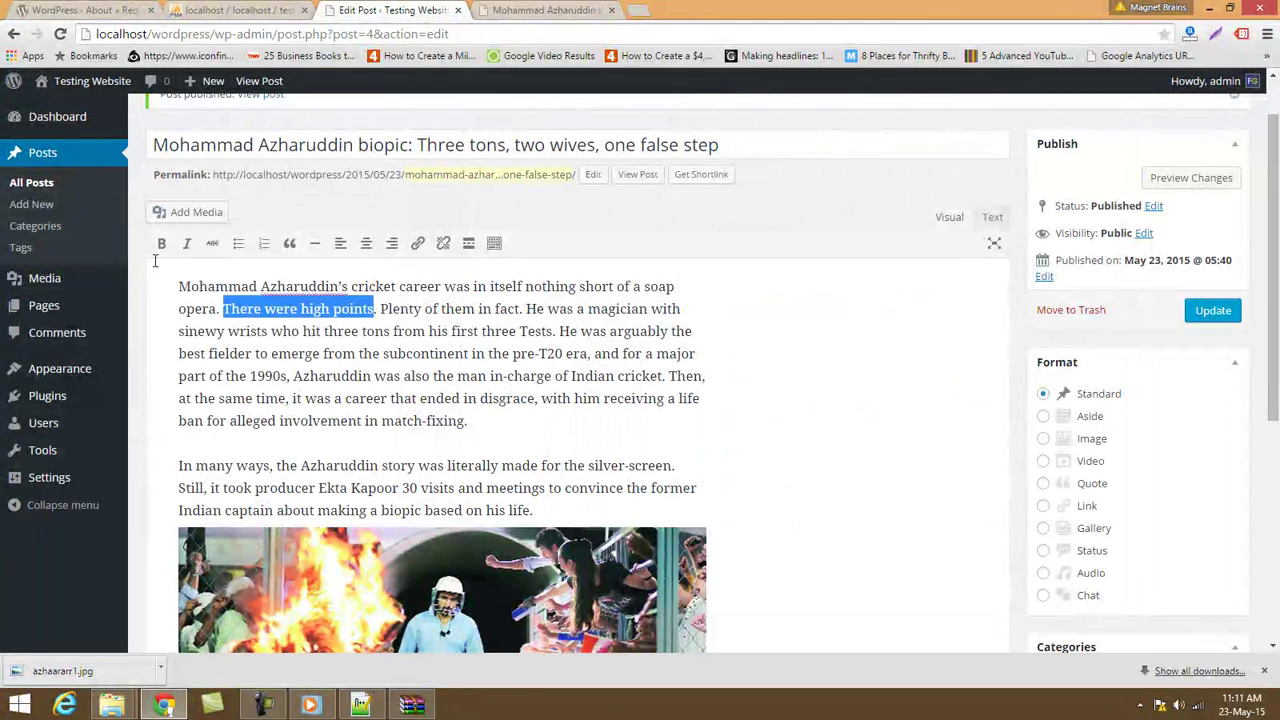
left_click(161, 243)
left_click(295, 377)
left_click_drag(296, 378, 372, 377)
left_click(186, 243)
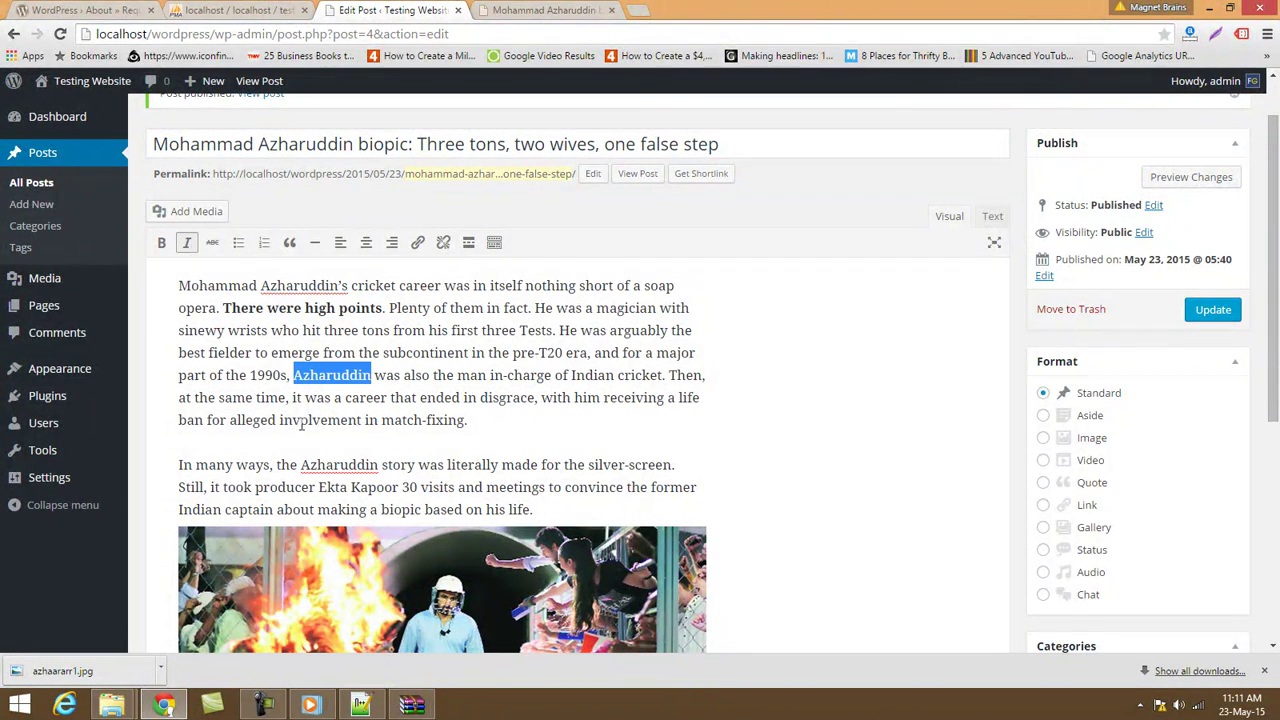
left_click(302, 376)
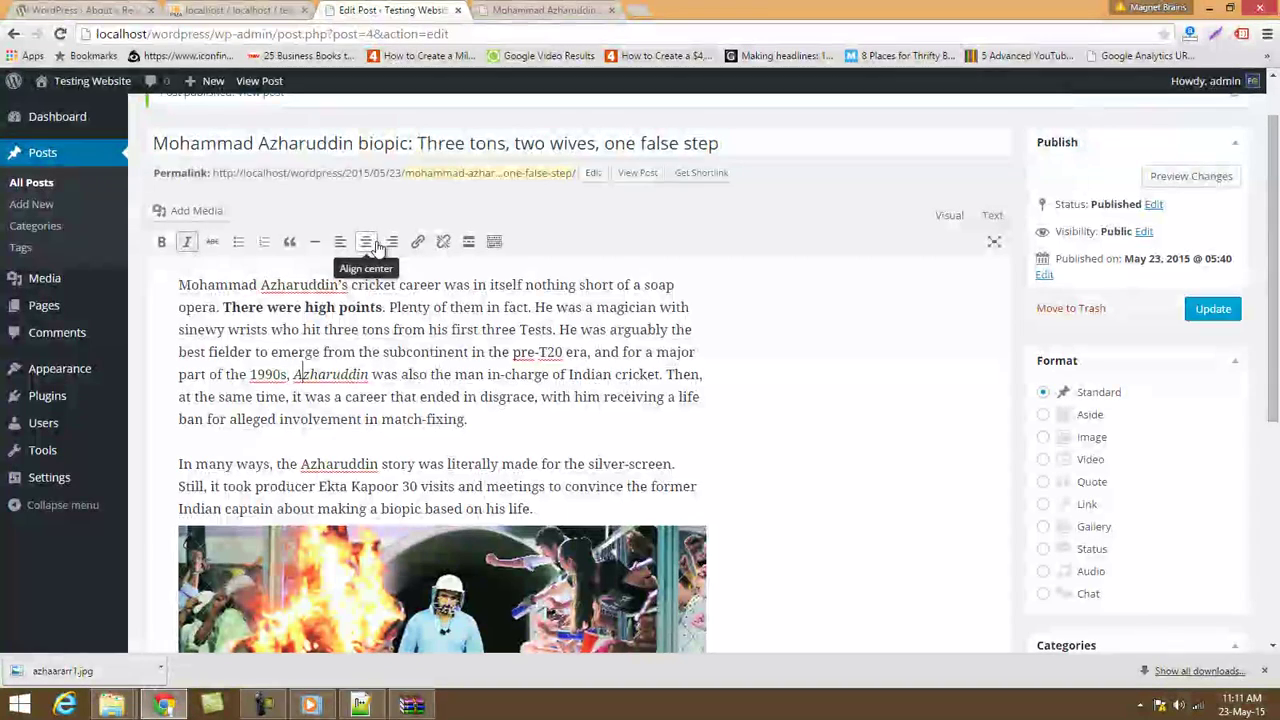
Start a new paragraph at 'He was arguably', after 'first three Tests.'.
left_click(560, 330)
key("Return")
scroll(560, 330, "down", 1)
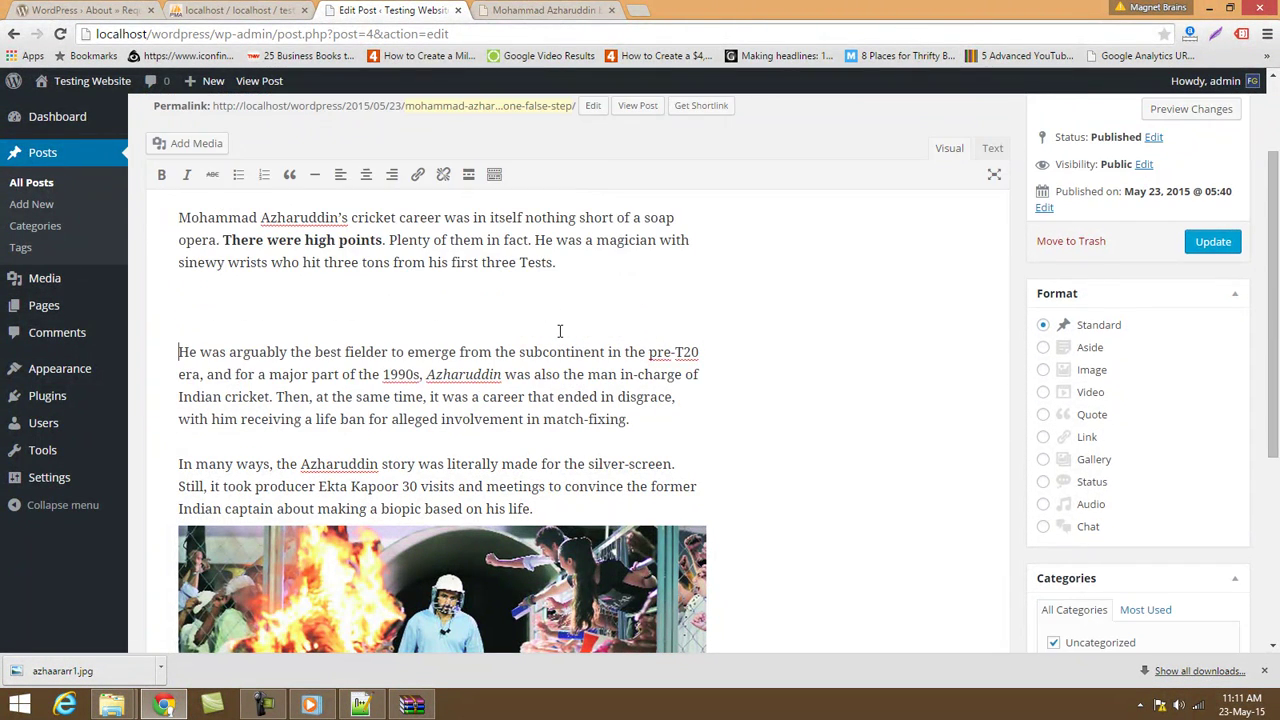
scroll(560, 330, "up", 2)
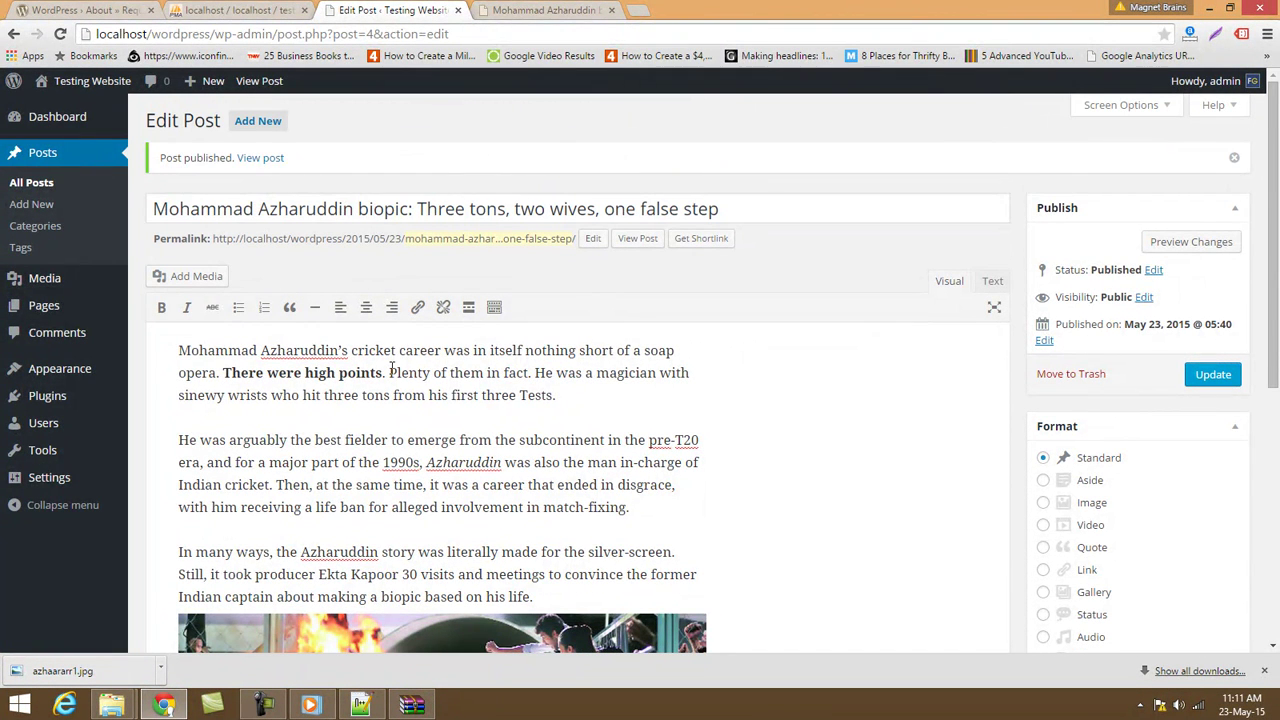
left_click_drag(389, 372, 483, 373)
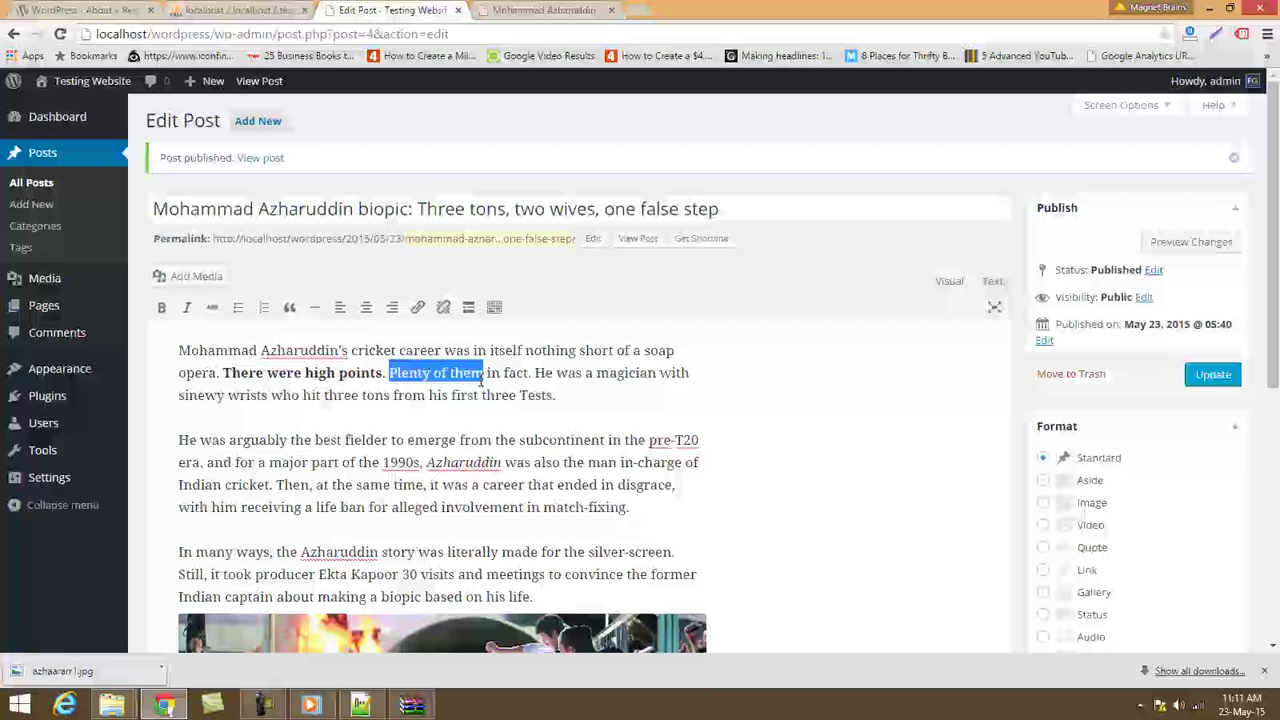
left_click(417, 308)
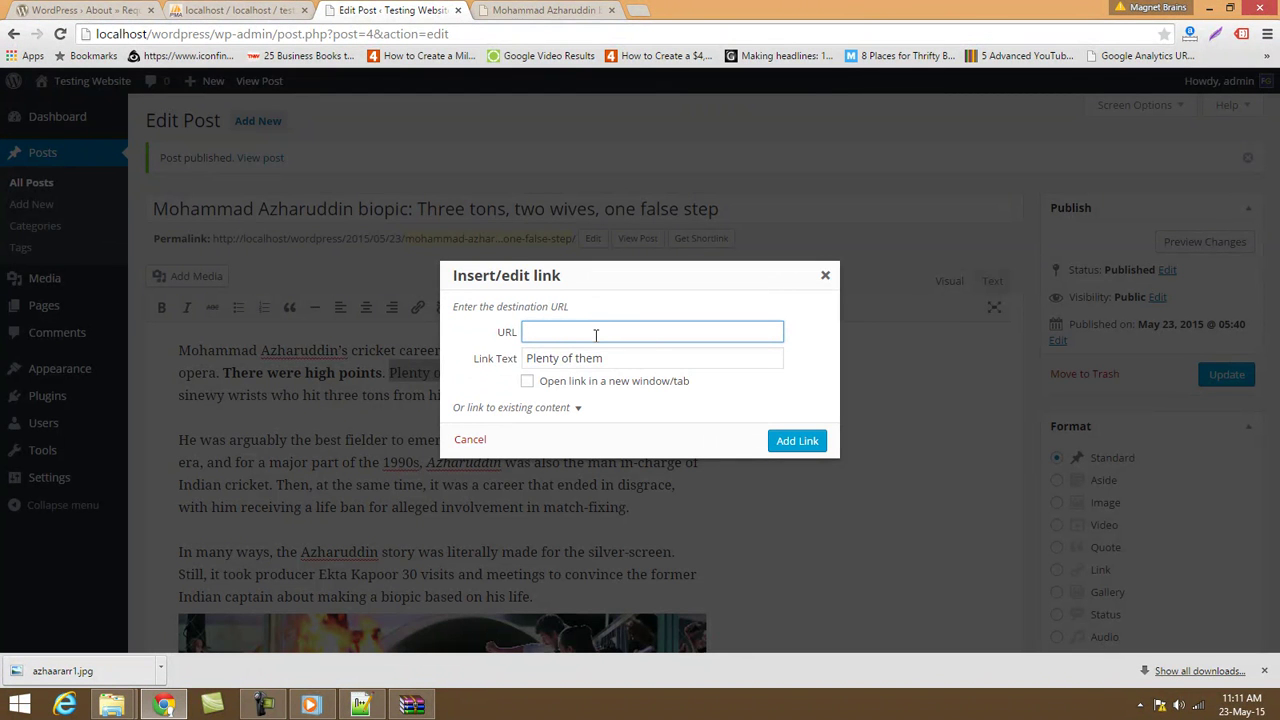
type("http://www.google.com")
left_click(529, 386)
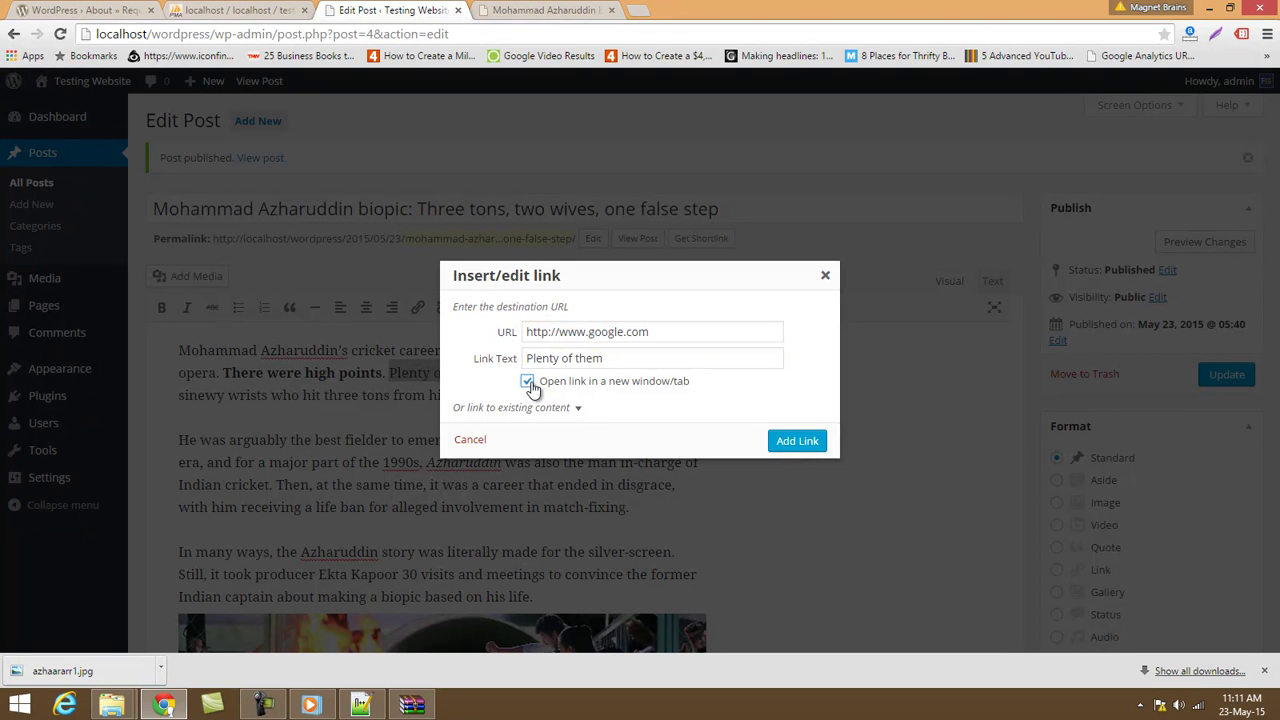
left_click_drag(771, 357, 371, 348)
key("BackSpace")
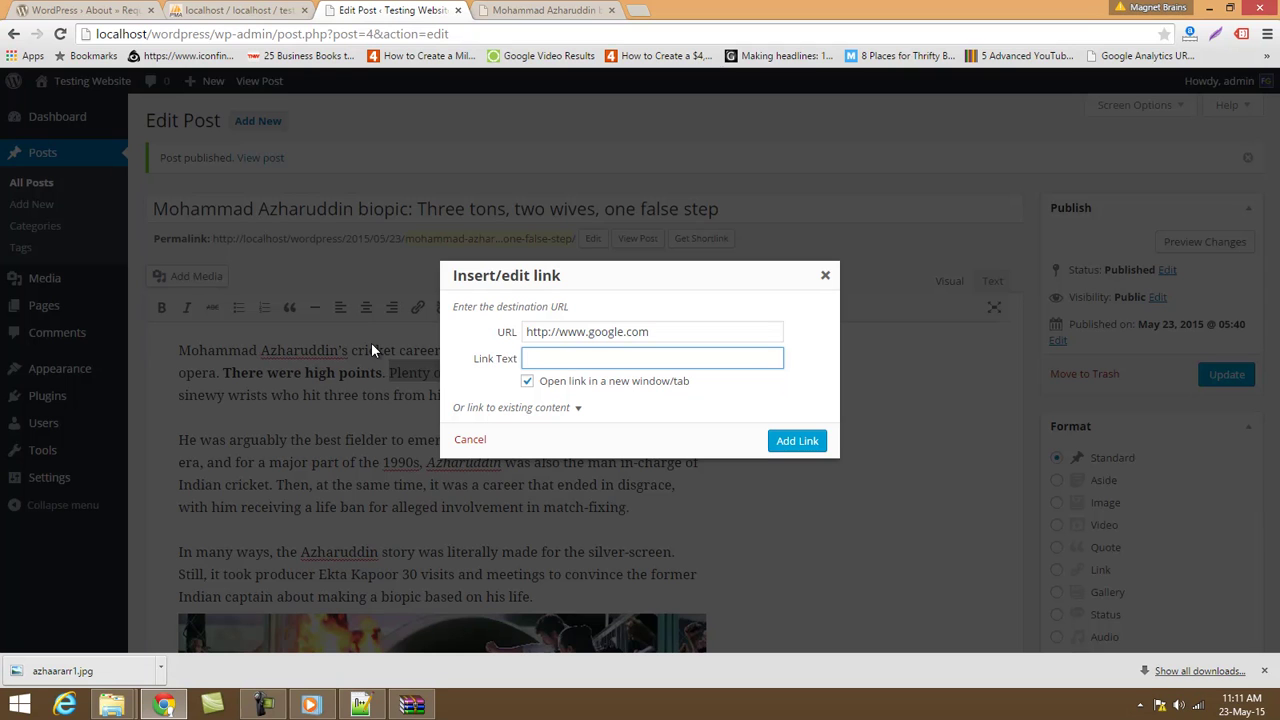
type("Google News LEtt")
key("BackSpace")
type("etter")
left_click(810, 443)
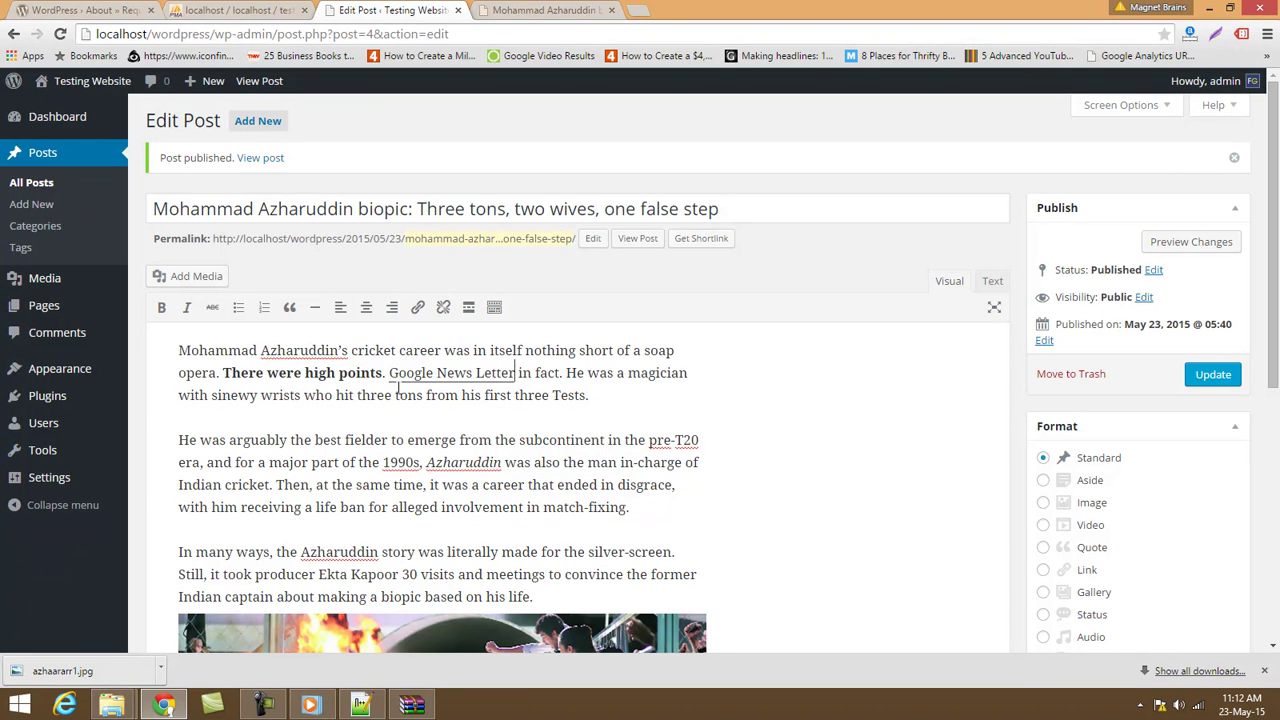
left_click_drag(392, 373, 515, 374)
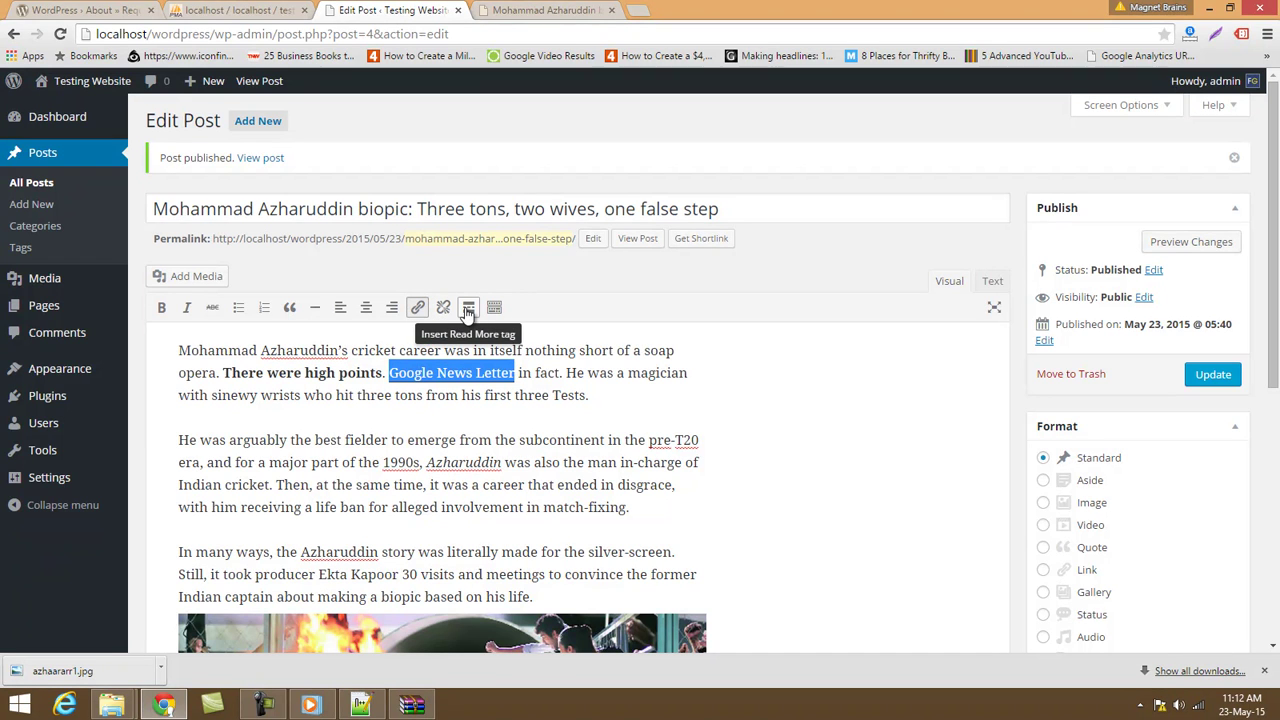
Insert a Read More tag after 'first three Tests.', update the post, and reload its live page.
left_click(603, 394)
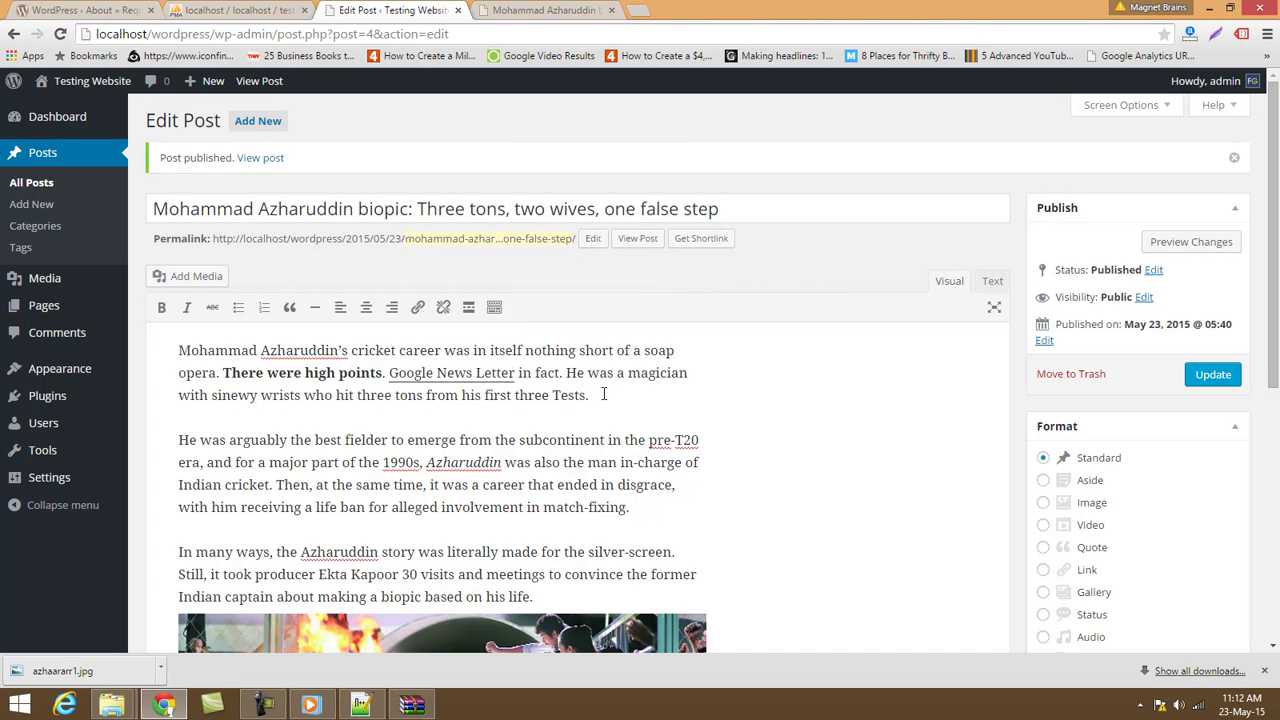
left_click(468, 307)
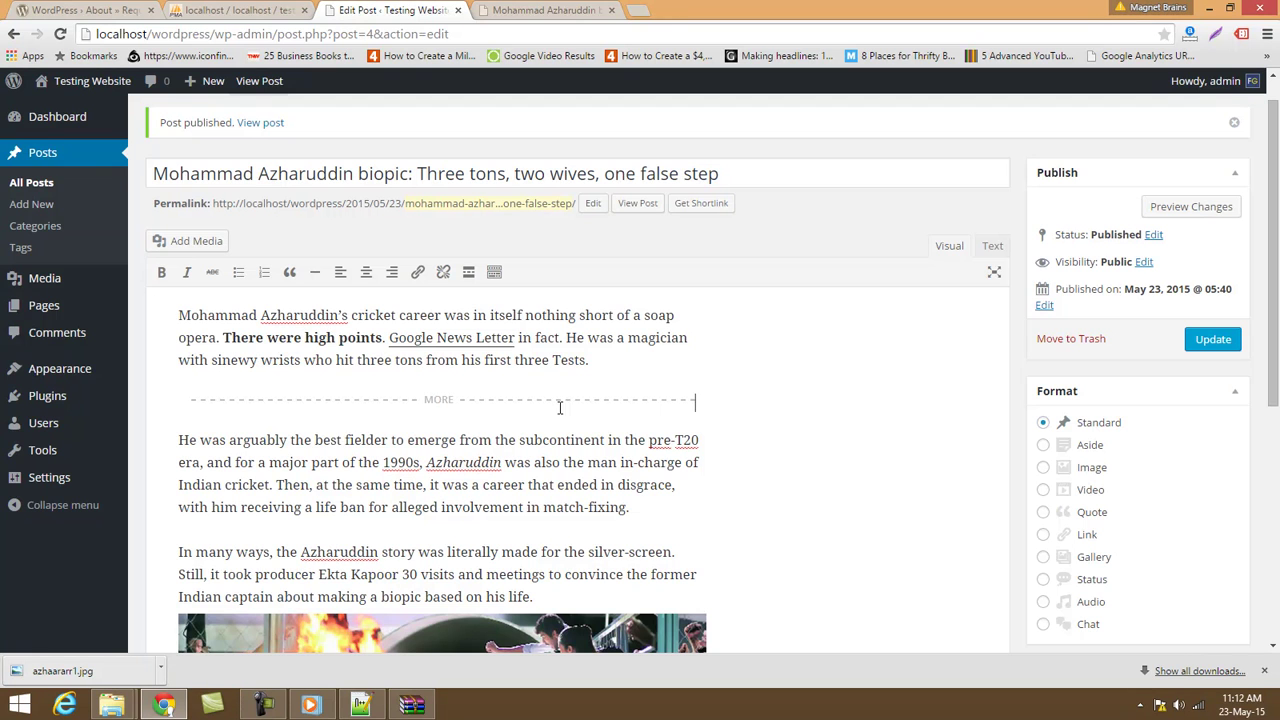
left_click(1214, 340)
key("ctrl+Tab")
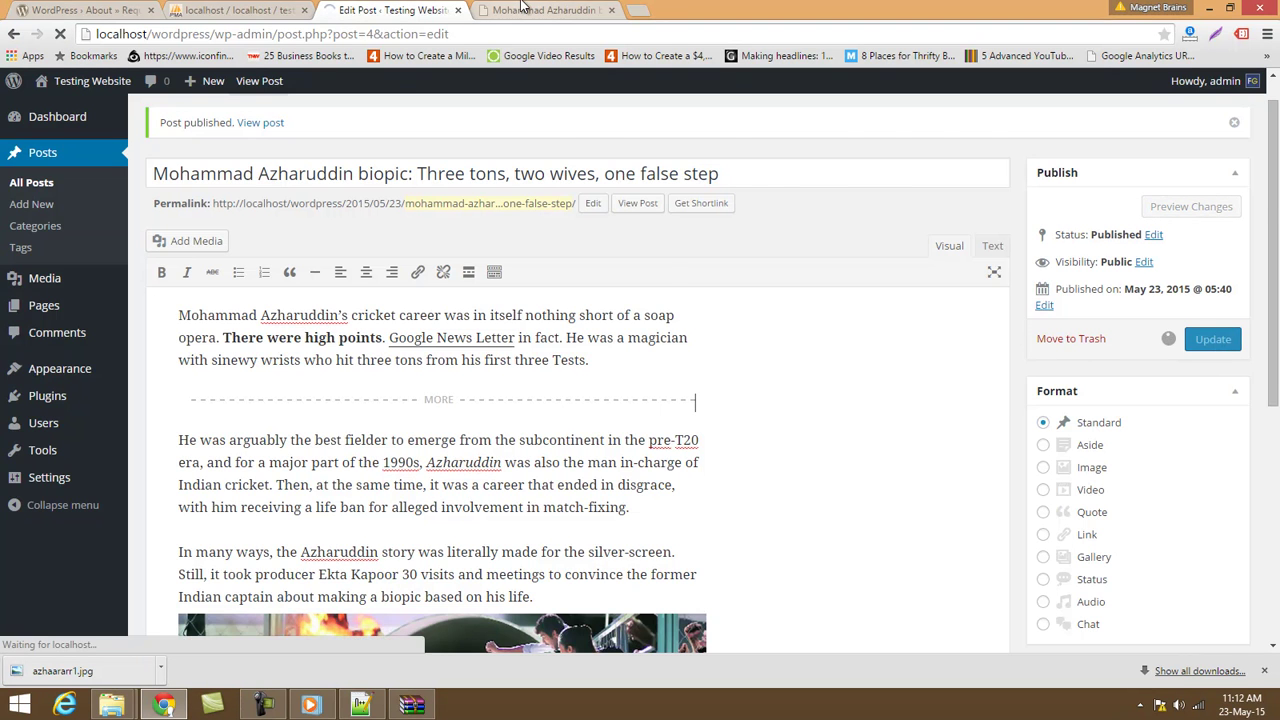
key("F5")
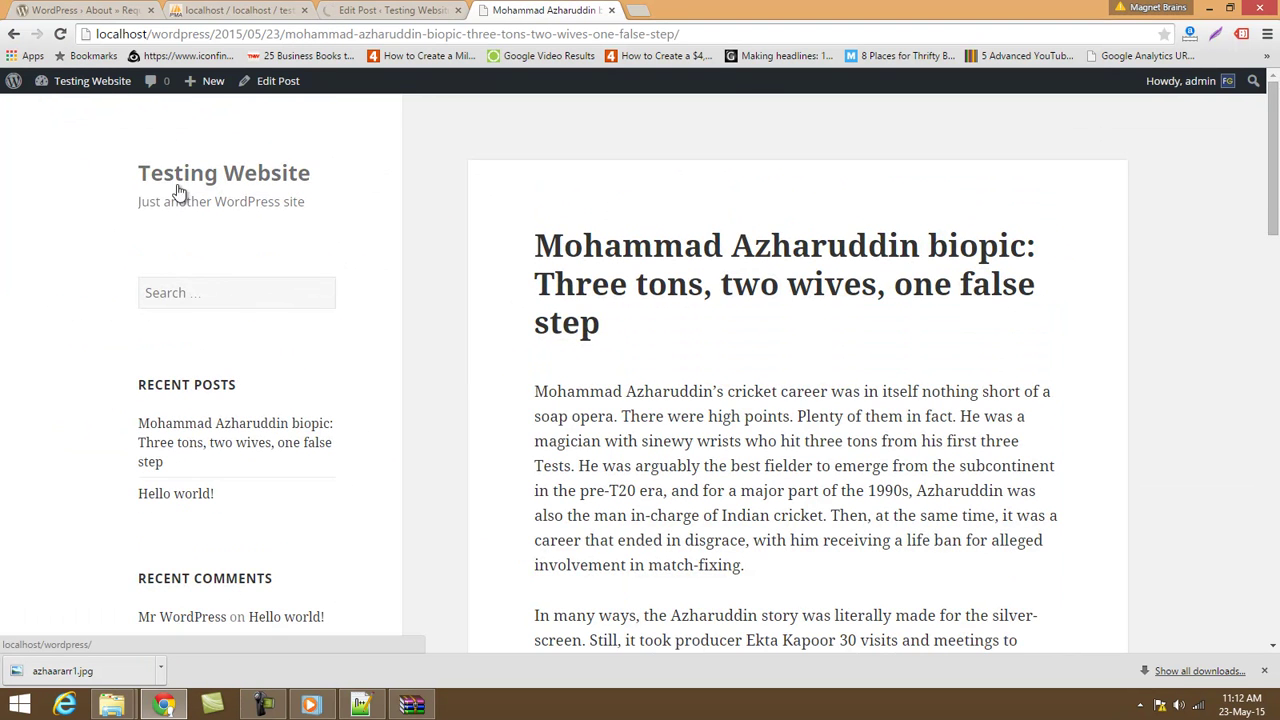
Test the Google News Letter link from the site's home page, then close the Google tab.
left_click(186, 177)
scroll(629, 378, "down", 3)
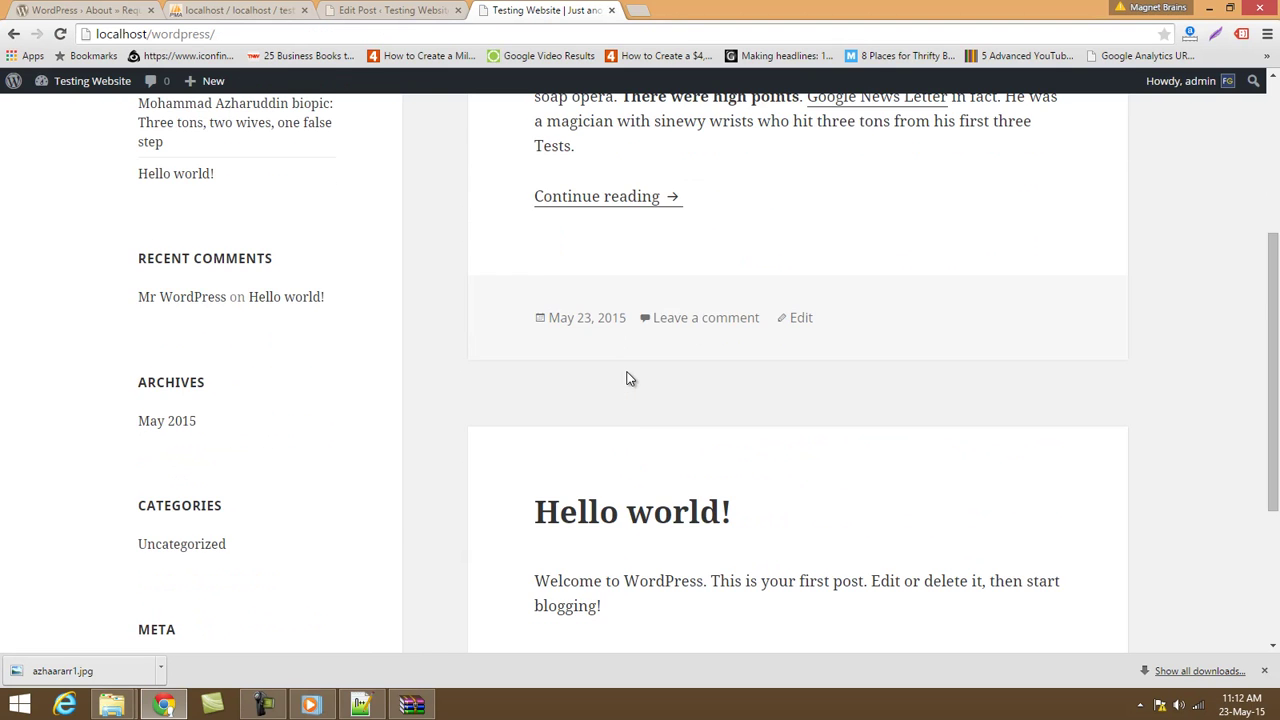
scroll(629, 378, "up", 2)
scroll(710, 260, "up", 2)
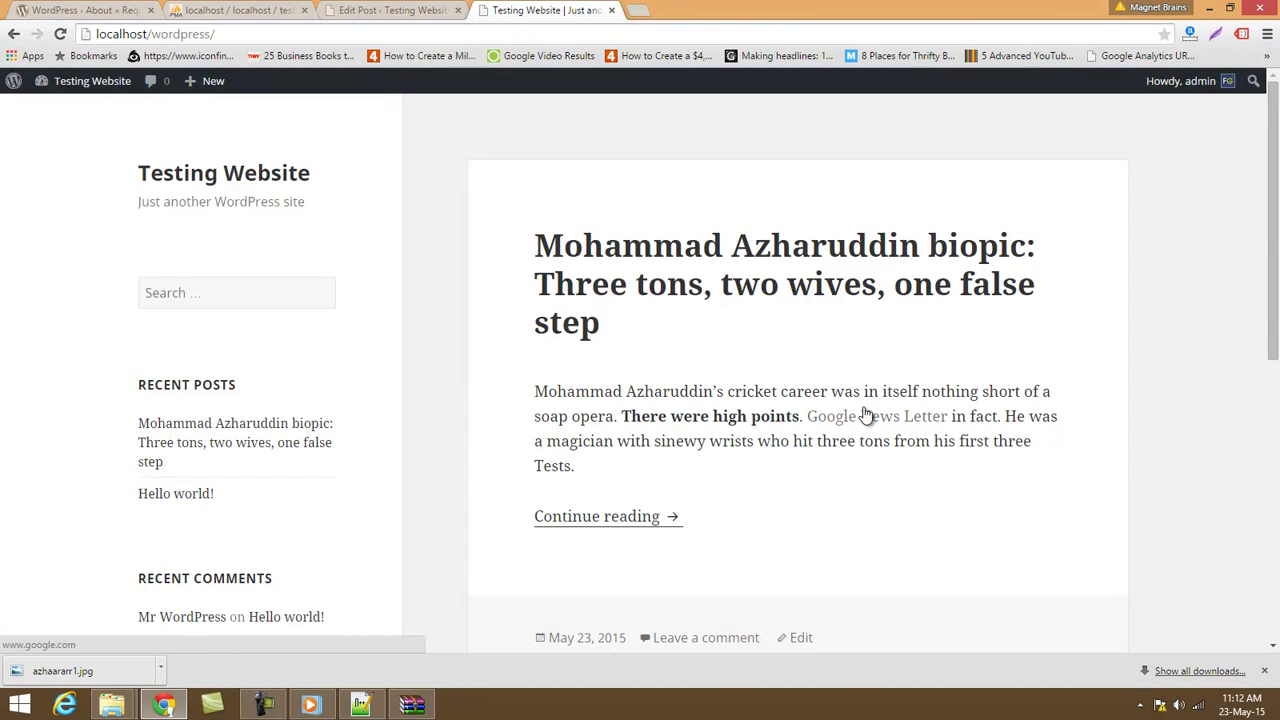
left_click(864, 414)
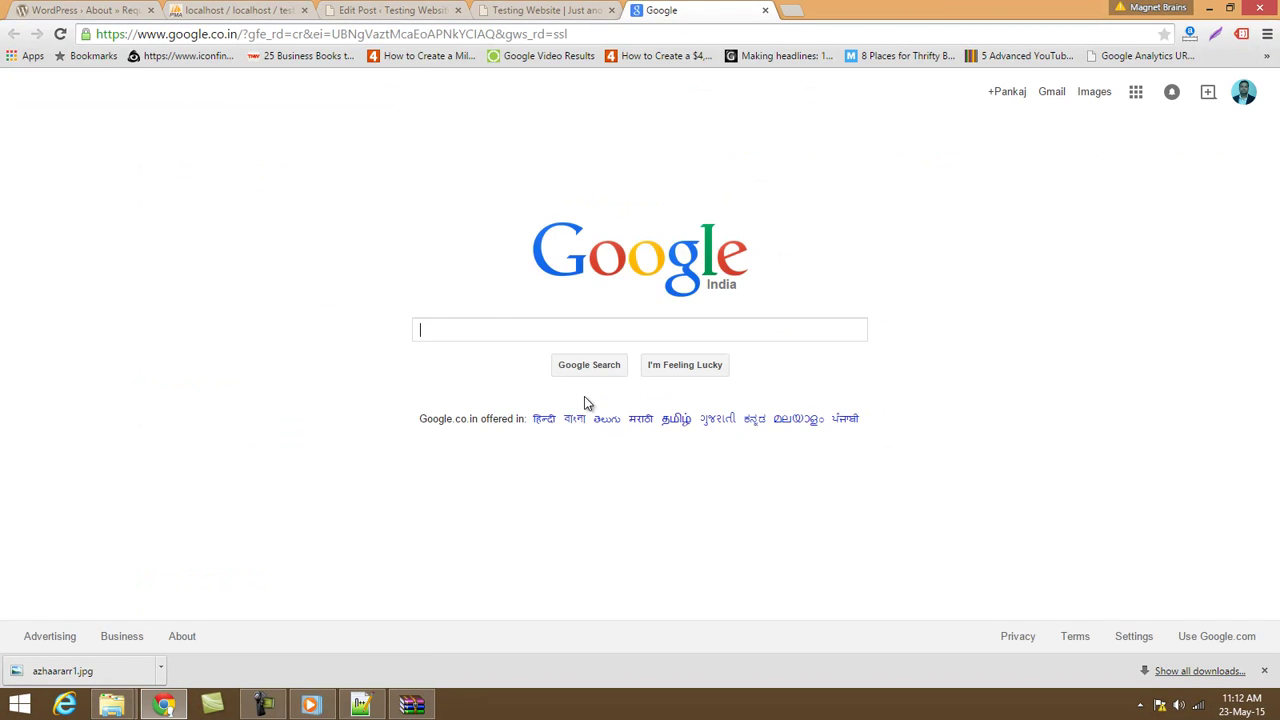
left_click(765, 10)
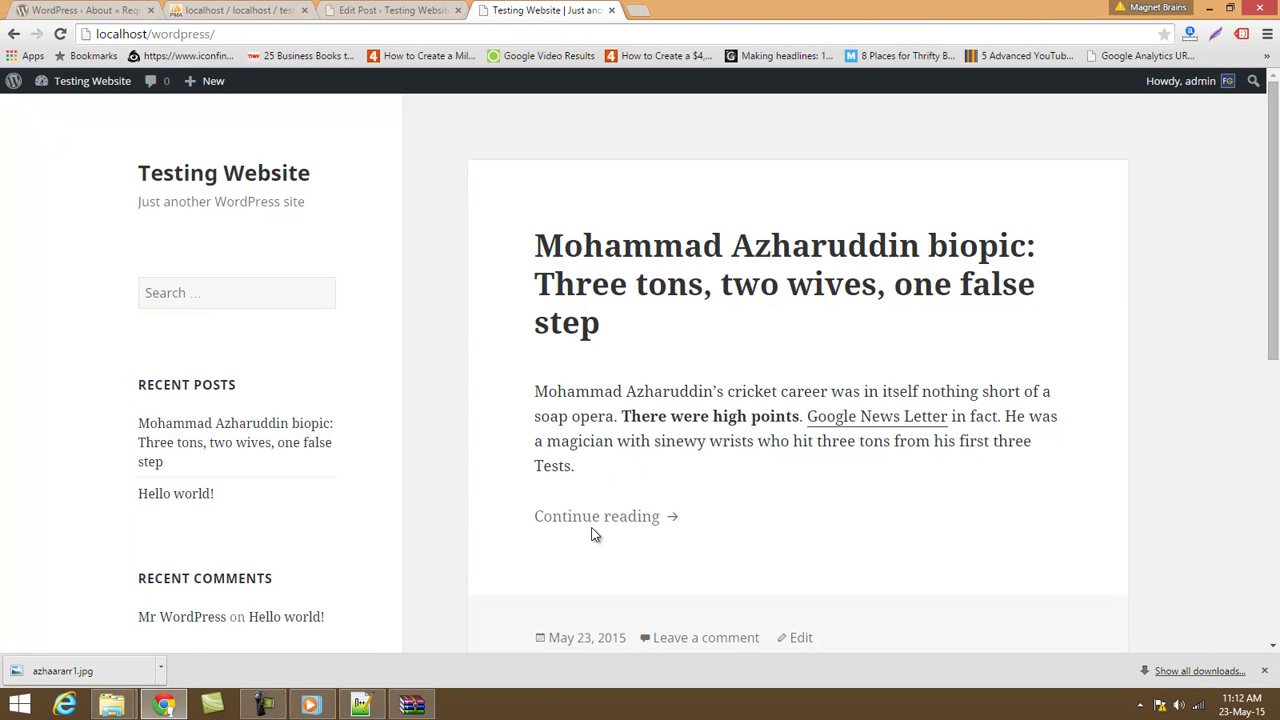
left_click(370, 9)
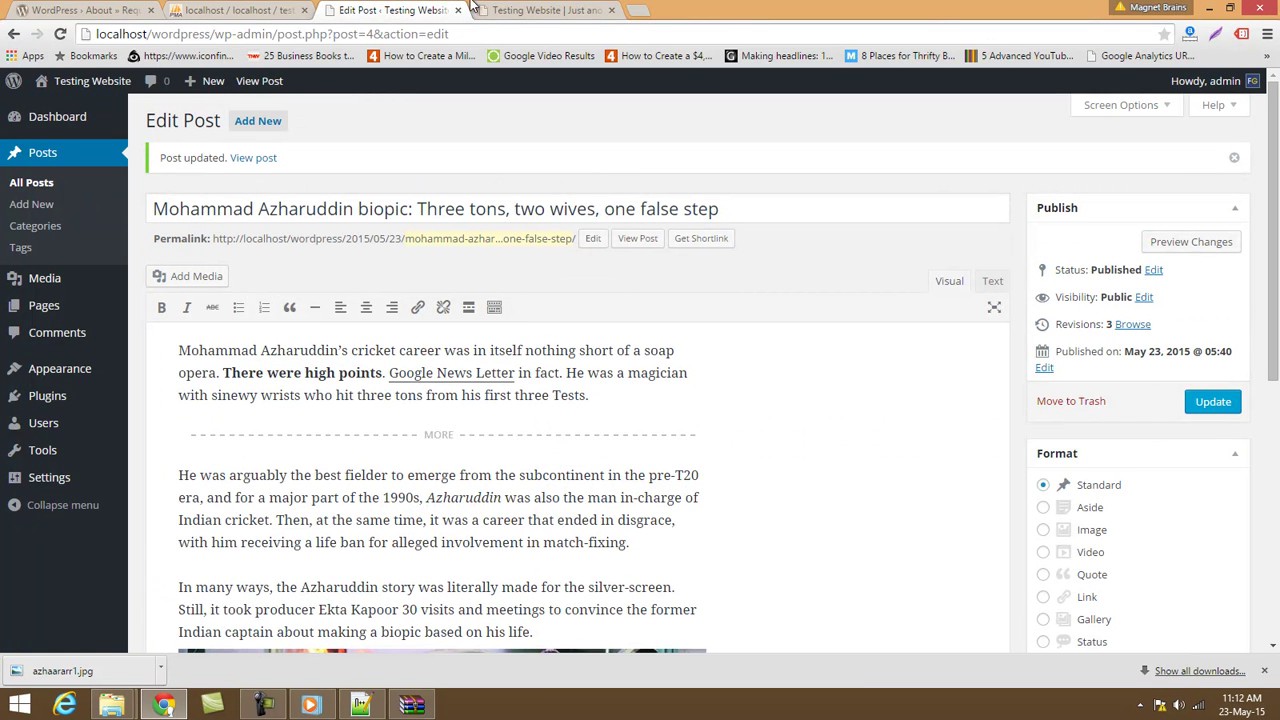
Italicize 'arguably the best fielder', undoing an accidental extra Read More tag.
left_click(545, 10)
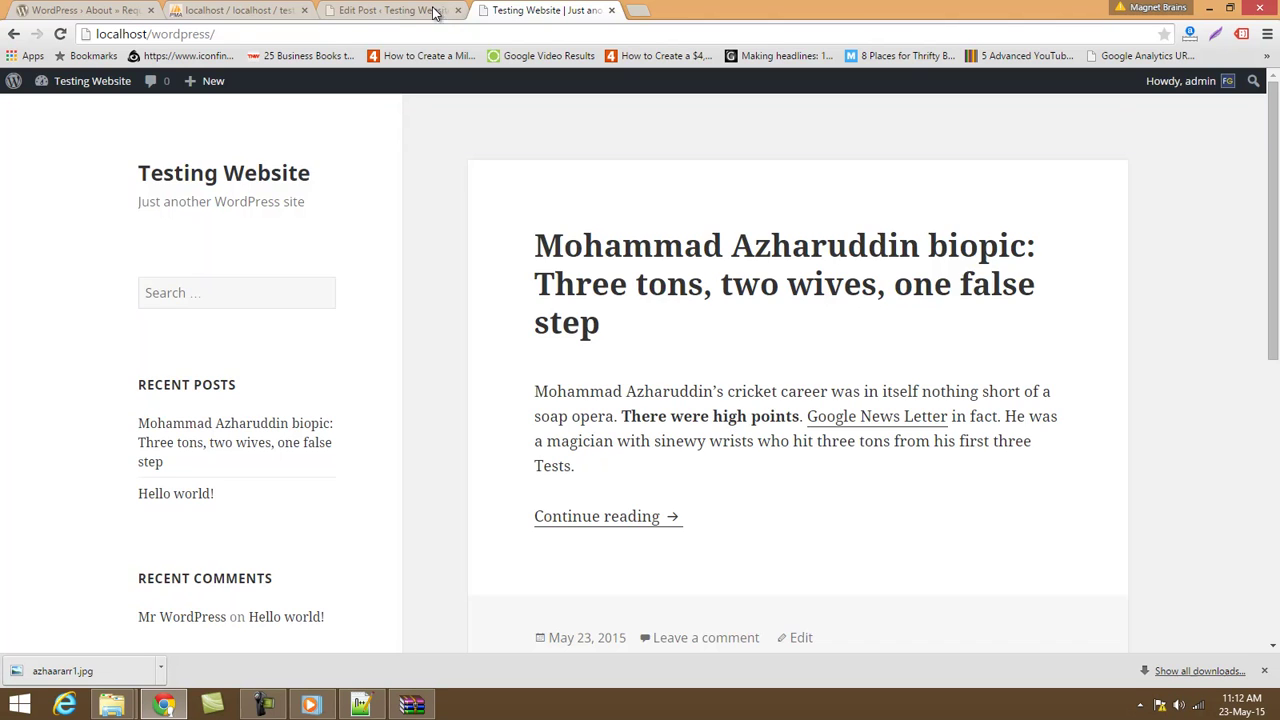
left_click(437, 11)
left_click_drag(231, 476, 395, 481)
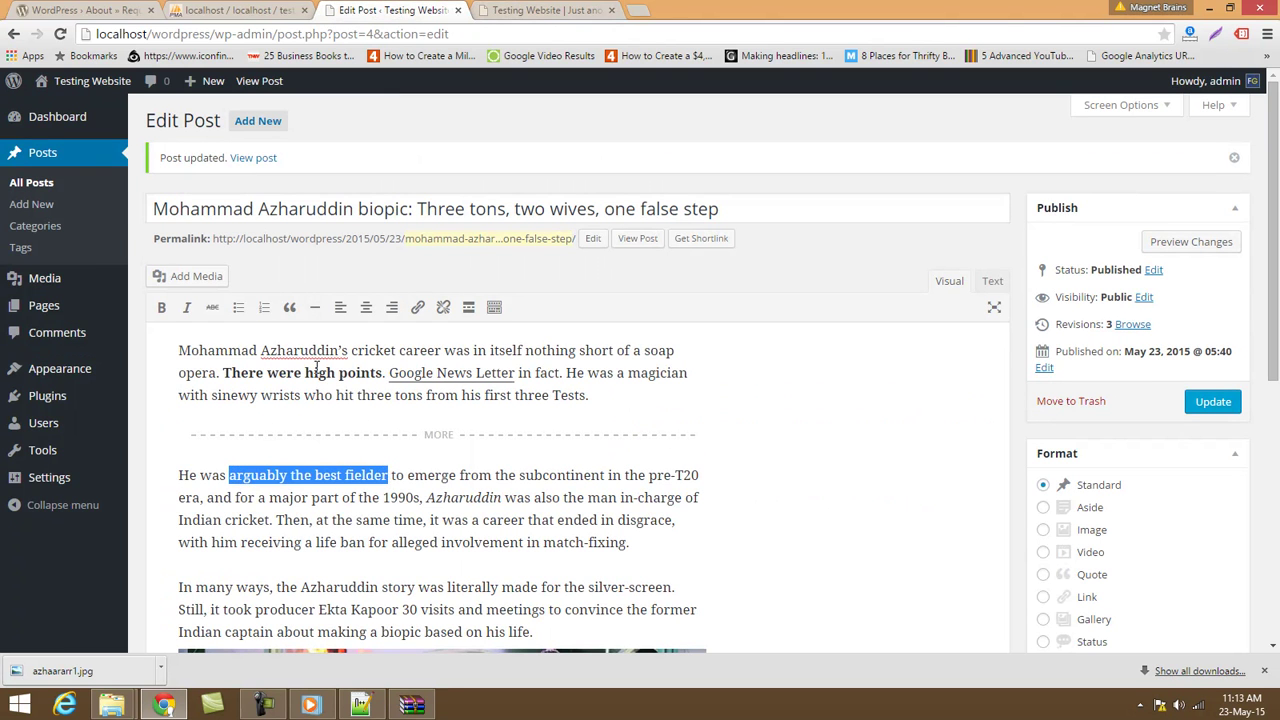
left_click(186, 309)
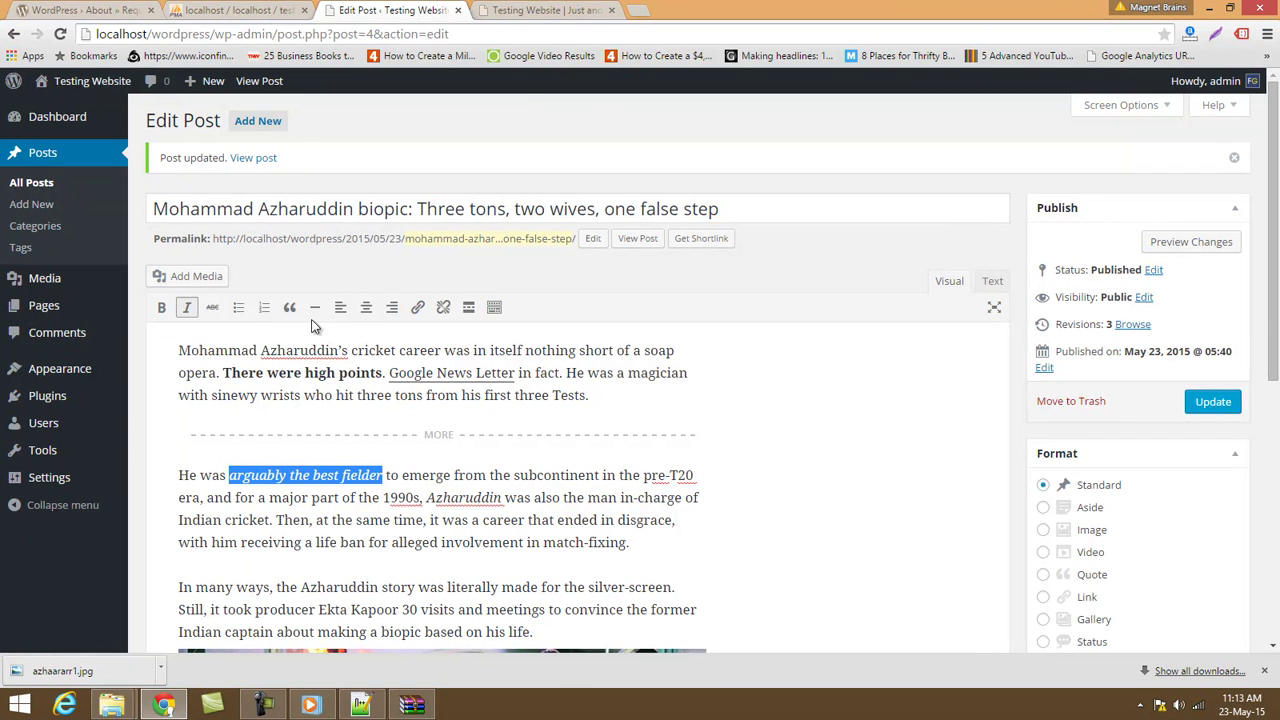
left_click(476, 310)
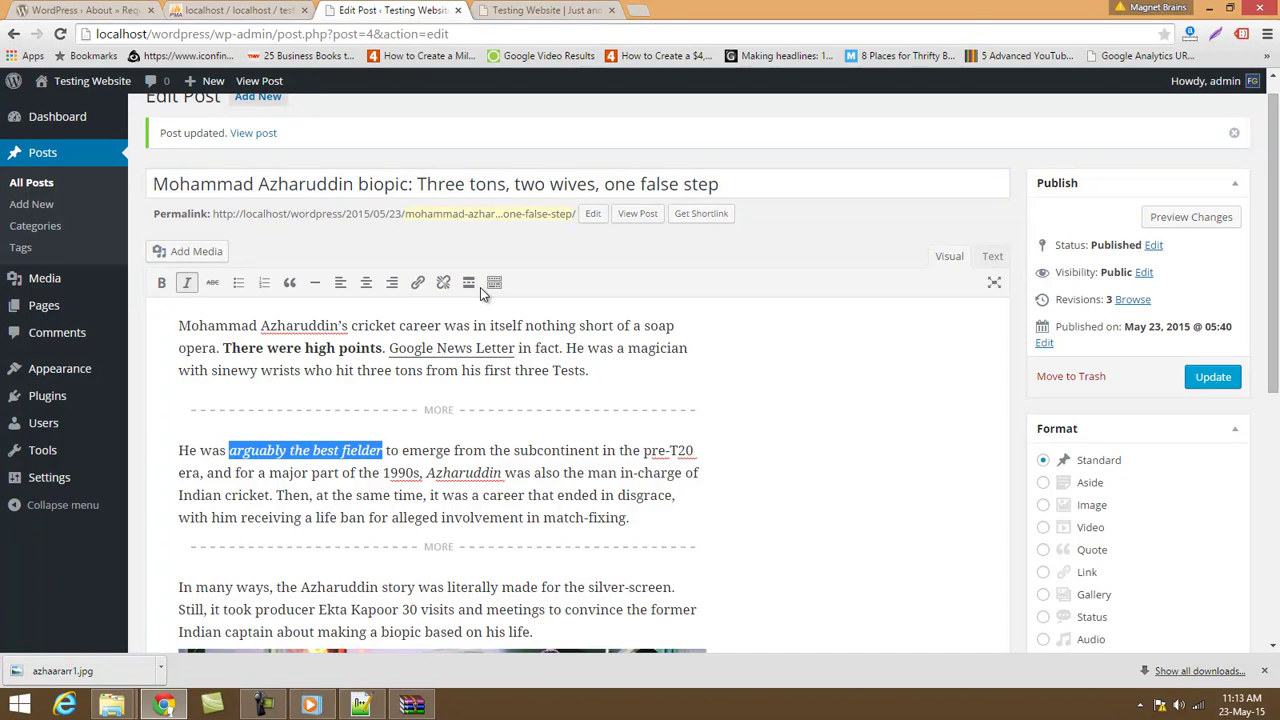
key("ctrl+z")
Show the extra formatting row and break the paragraph right after 'fielder'.
left_click(494, 285)
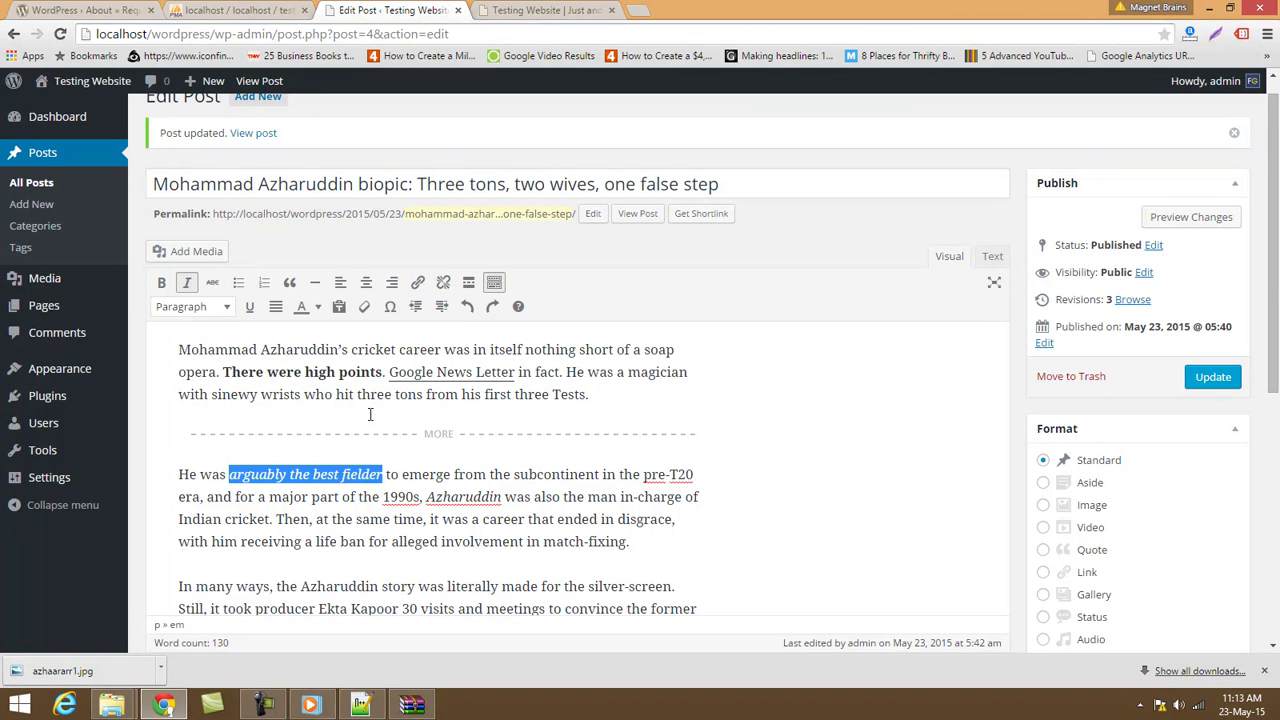
left_click(494, 285)
left_click(494, 285)
left_click(494, 285)
left_click(494, 285)
left_click(494, 285)
left_click(494, 285)
left_click(200, 312)
left_click(462, 541)
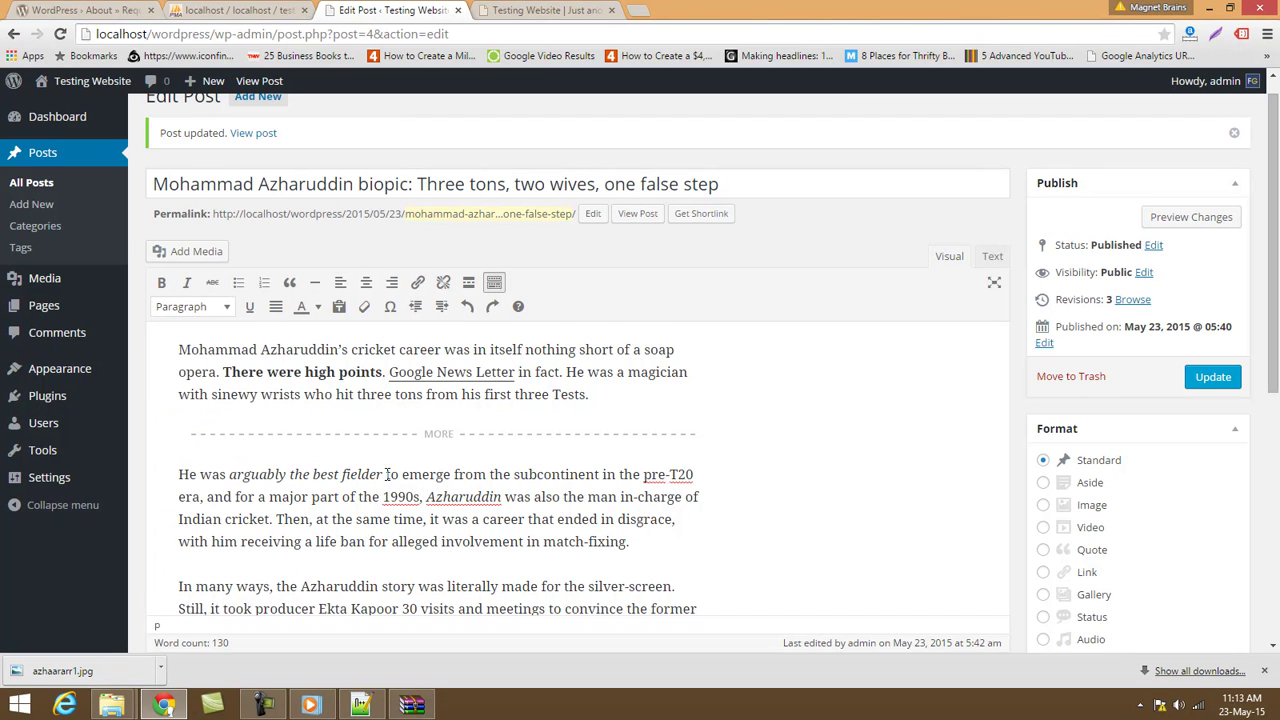
left_click(385, 474)
key("Return")
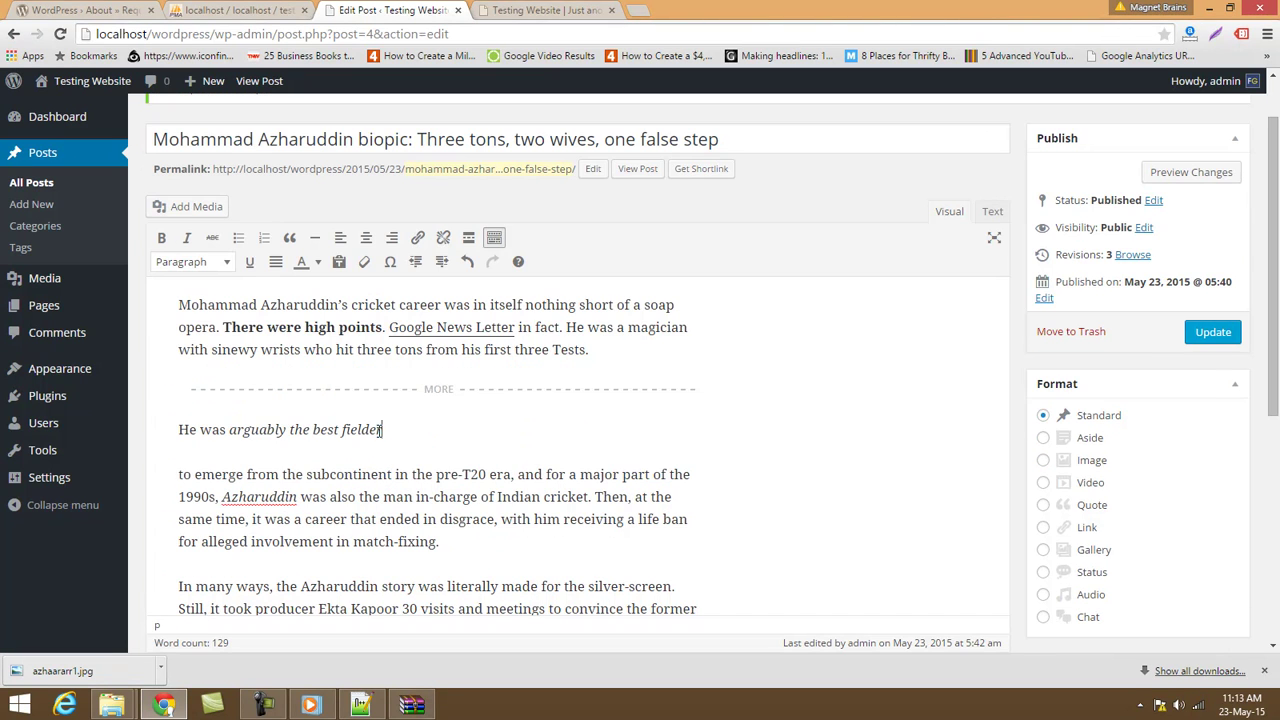
Format 'He was arguably the best fielder' as Heading 1, then change it to Heading 3.
left_click_drag(384, 430, 178, 430)
left_click(192, 262)
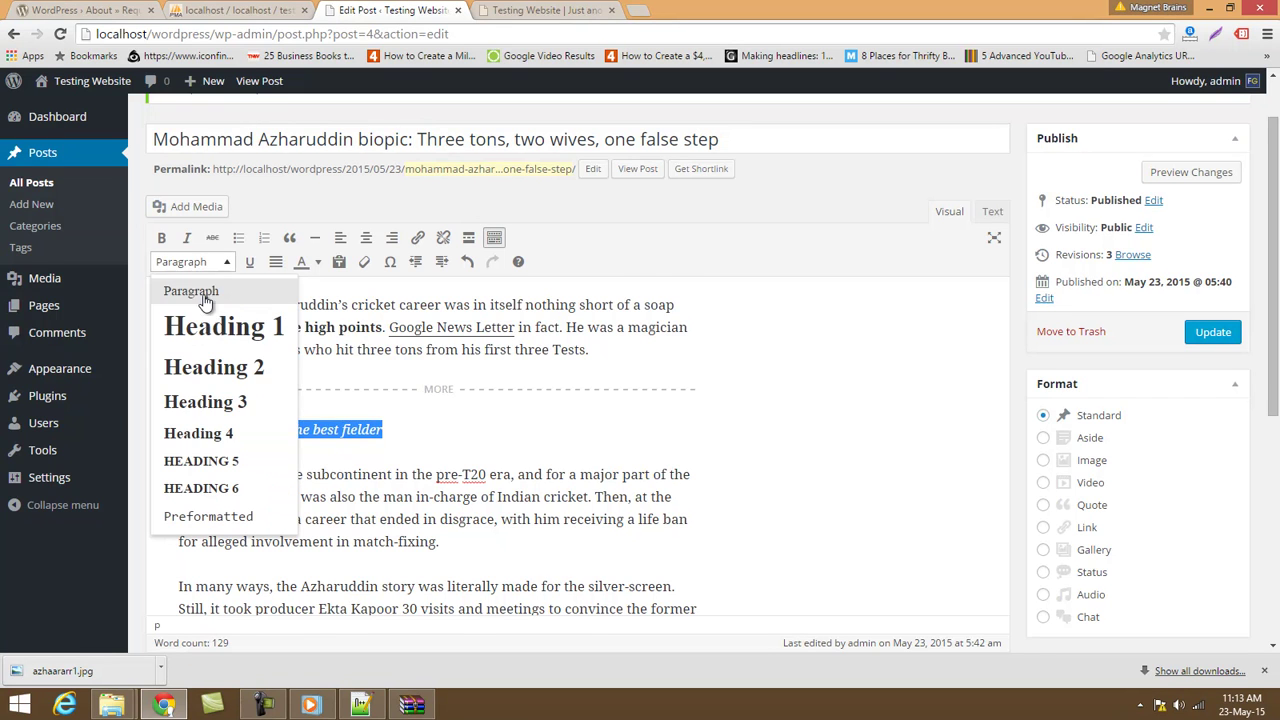
left_click(208, 327)
left_click(385, 540)
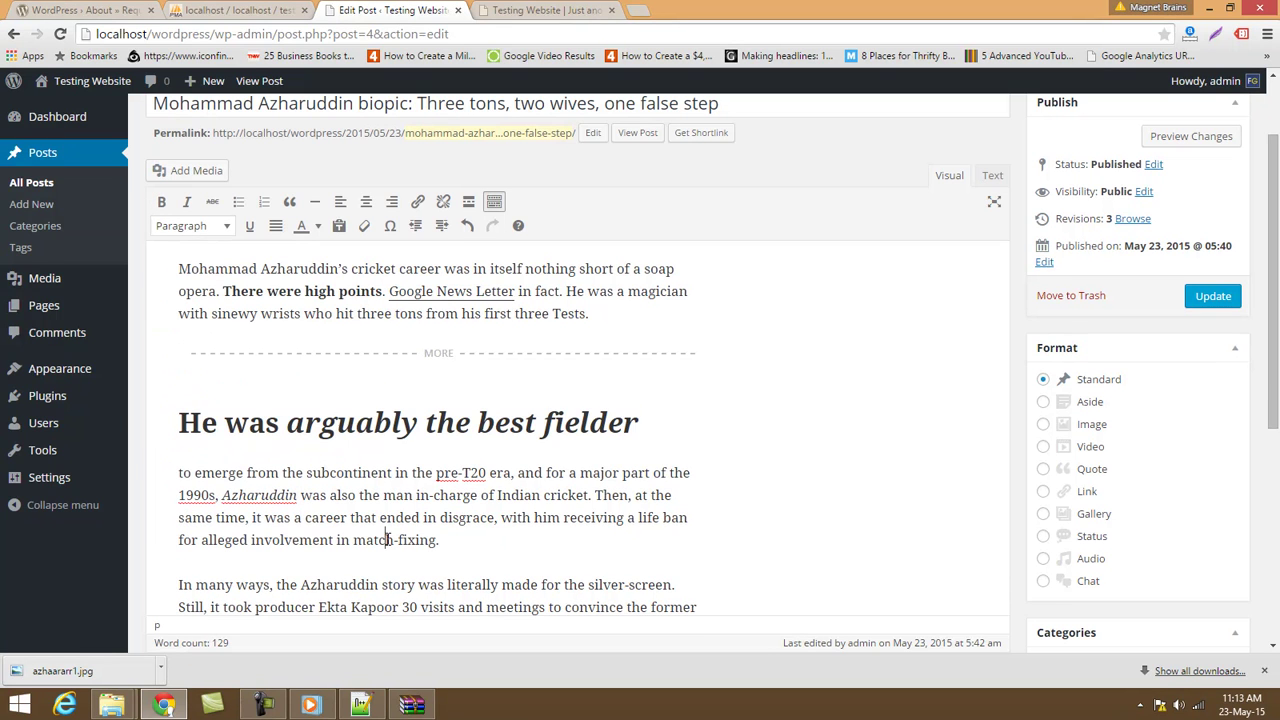
left_click_drag(674, 423, 55, 425)
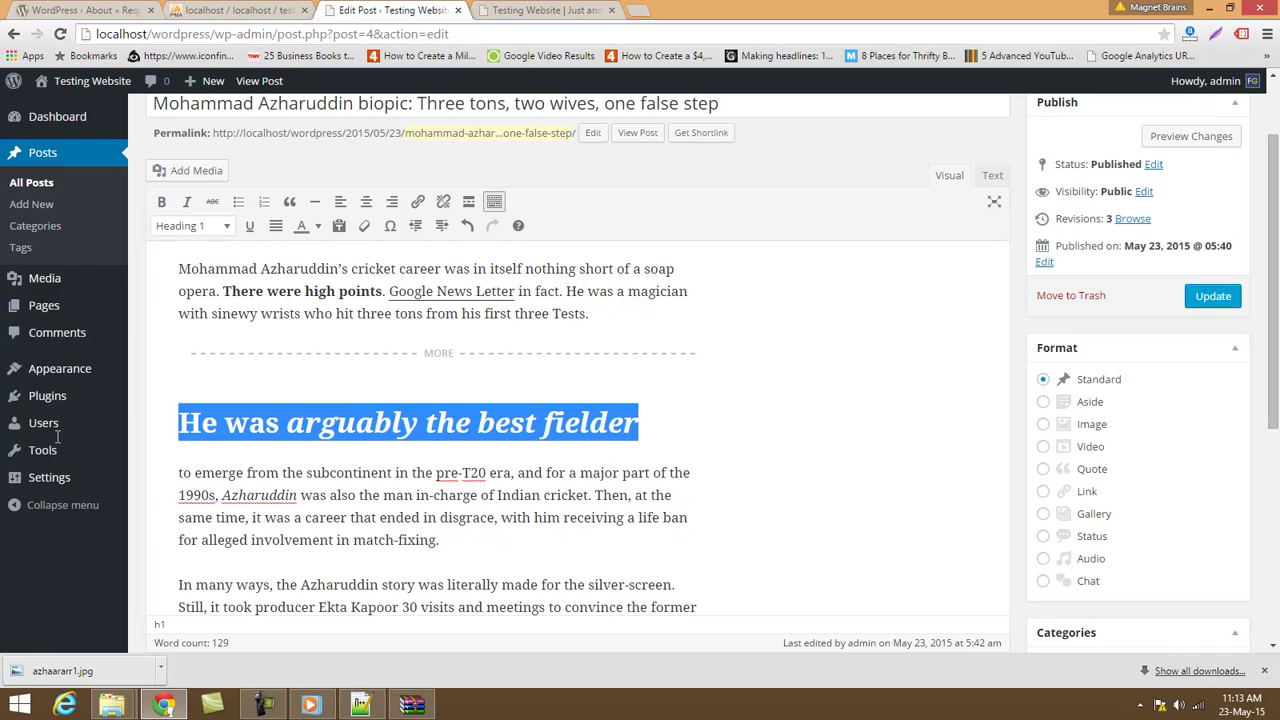
left_click(190, 226)
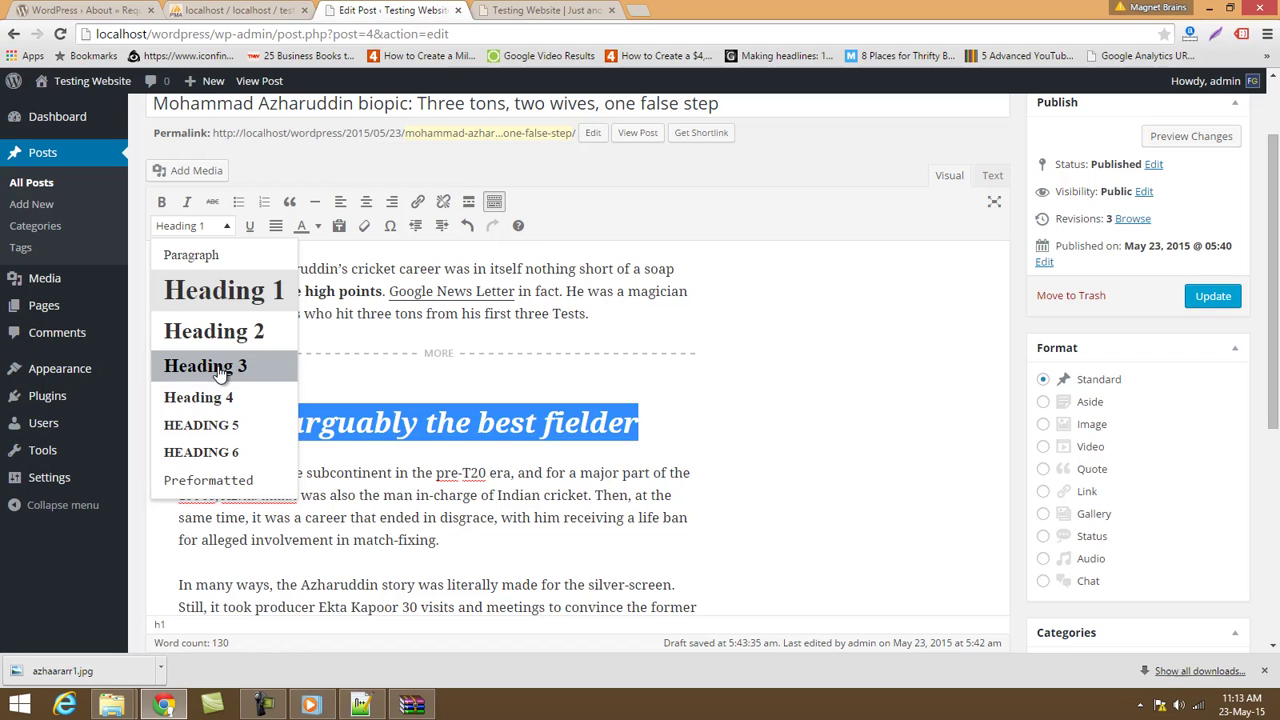
left_click(220, 370)
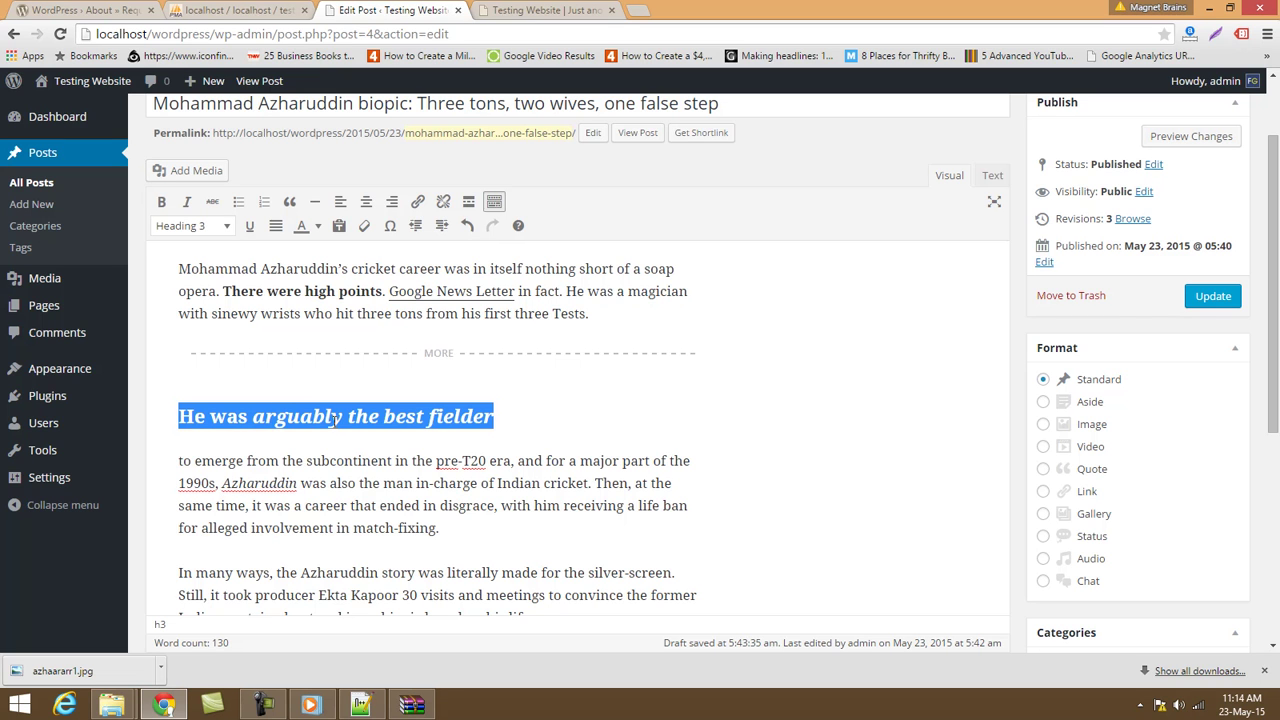
Select the sentence from 'same time' to 'match-fixing.', leaving it without underline.
left_click(543, 507)
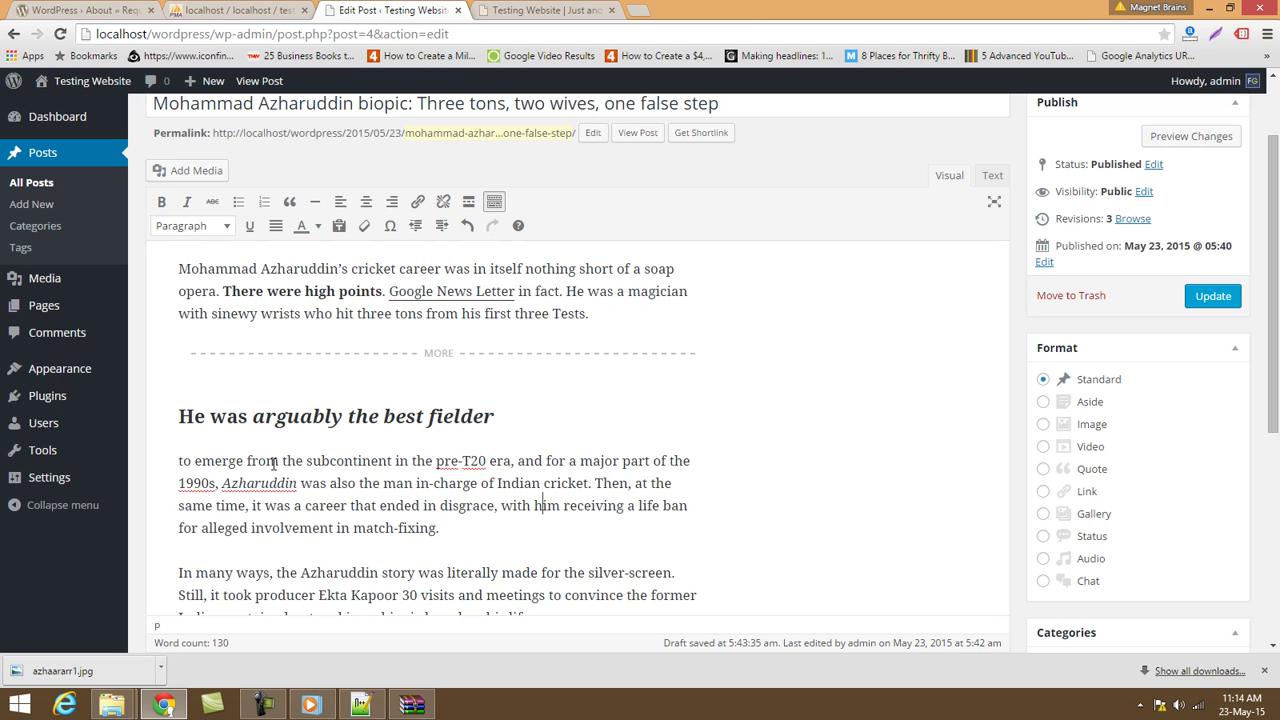
left_click_drag(462, 534, 150, 497)
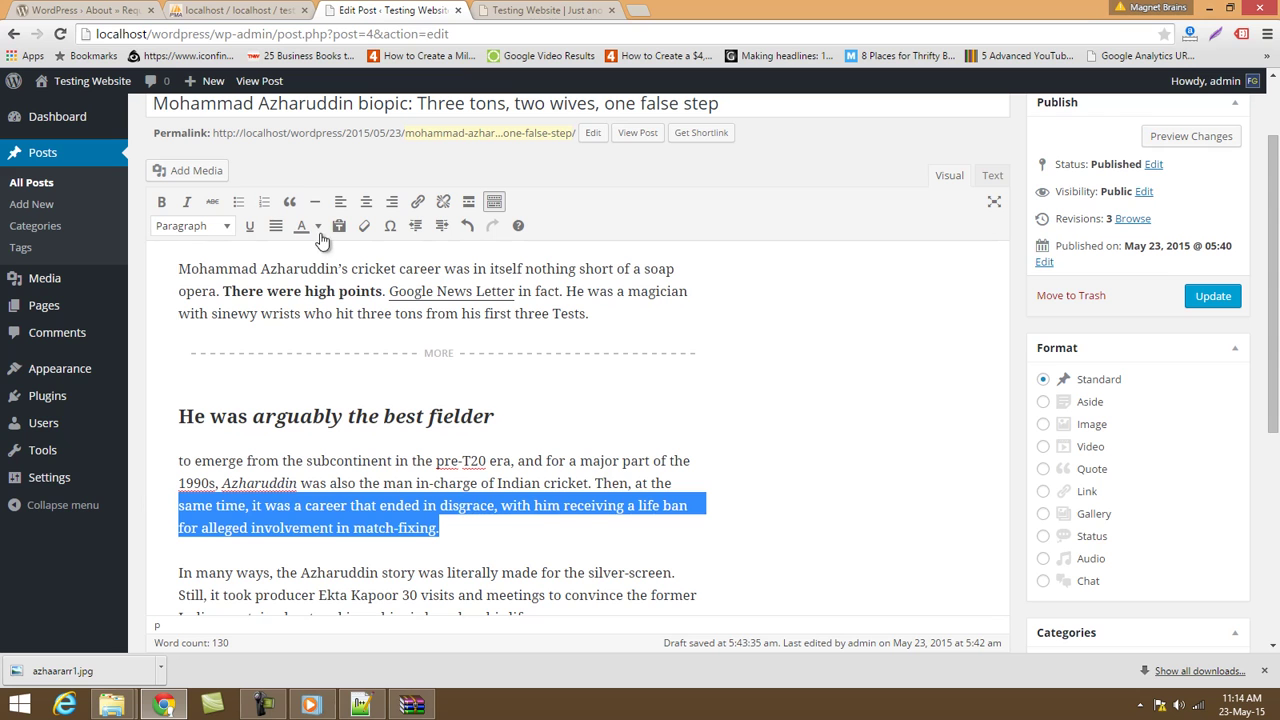
left_click(250, 229)
left_click(250, 229)
Colour the sentence ending 'match-fixing.' orange and hide the extra formatting row.
left_click(316, 229)
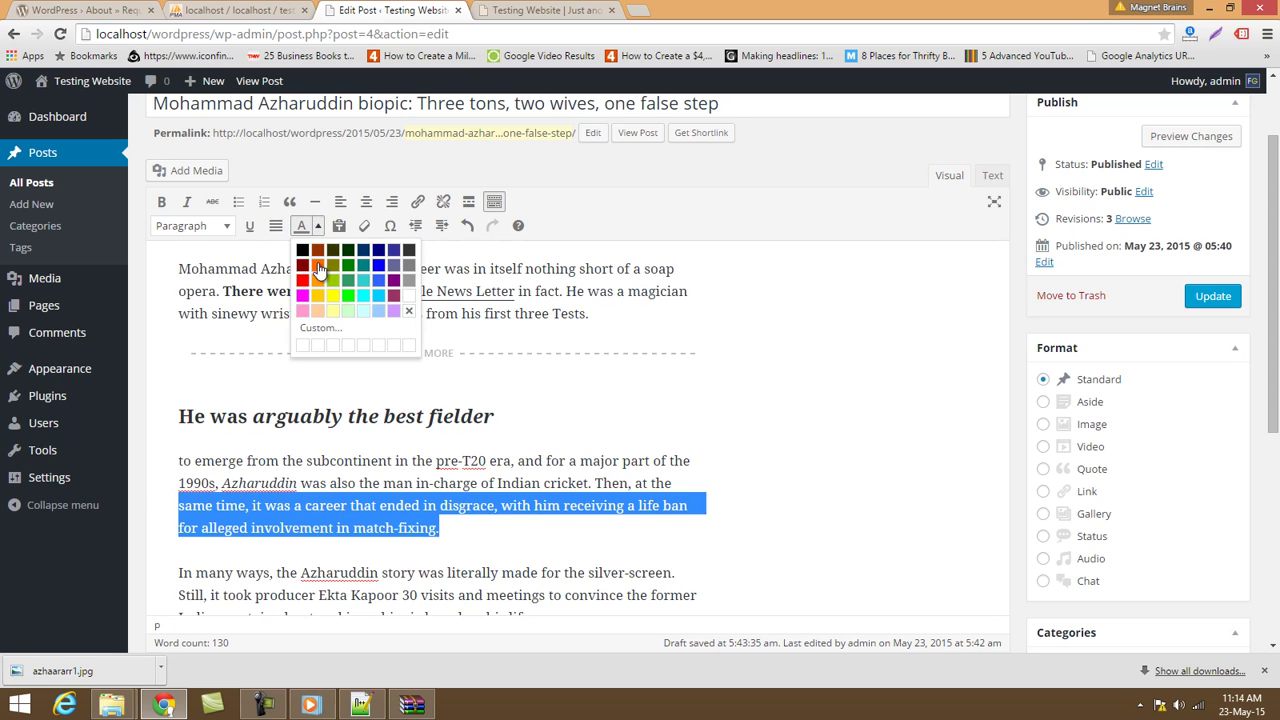
left_click(317, 265)
left_click(410, 461)
left_click_drag(442, 528, 166, 508)
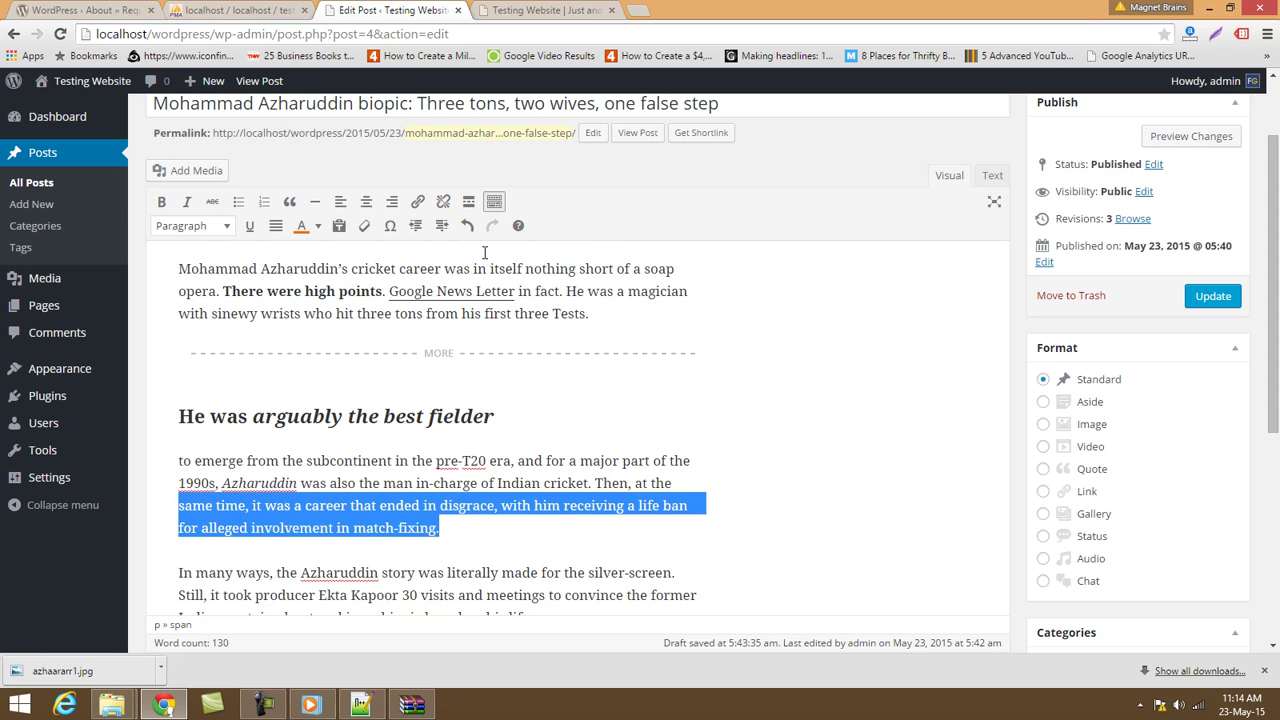
left_click(494, 202)
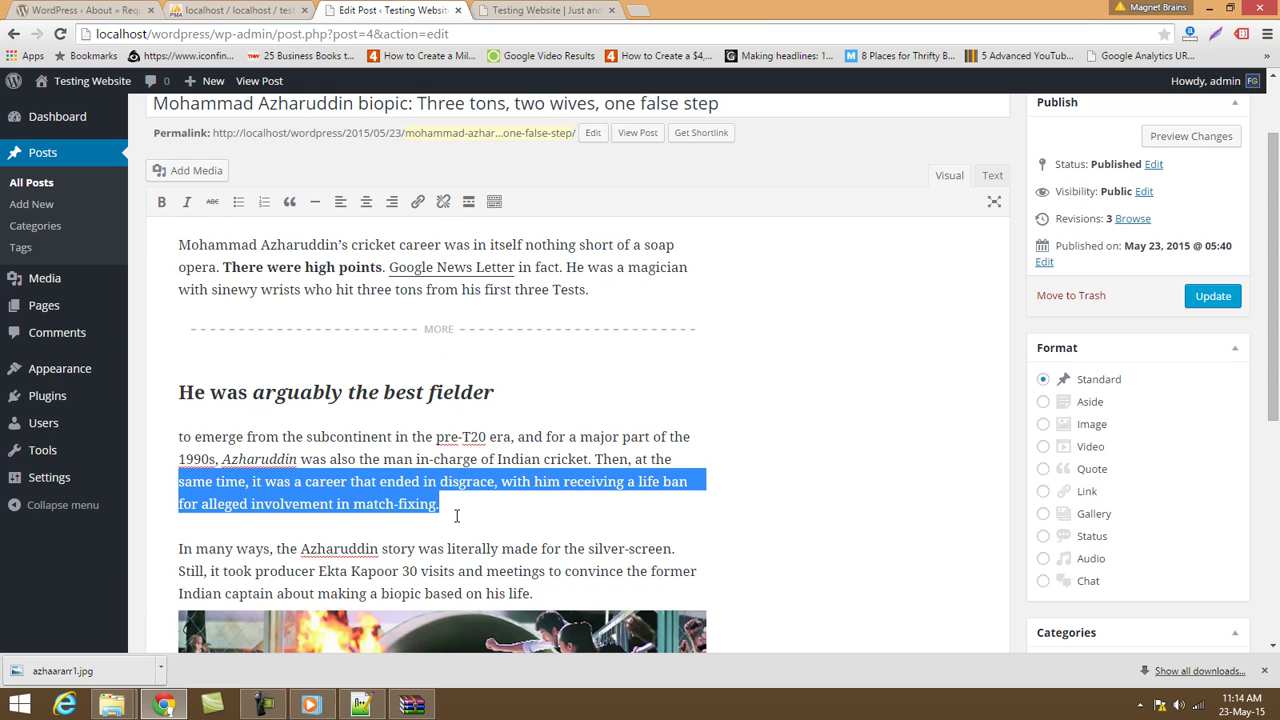
left_click(538, 548)
scroll(547, 518, "down", 3)
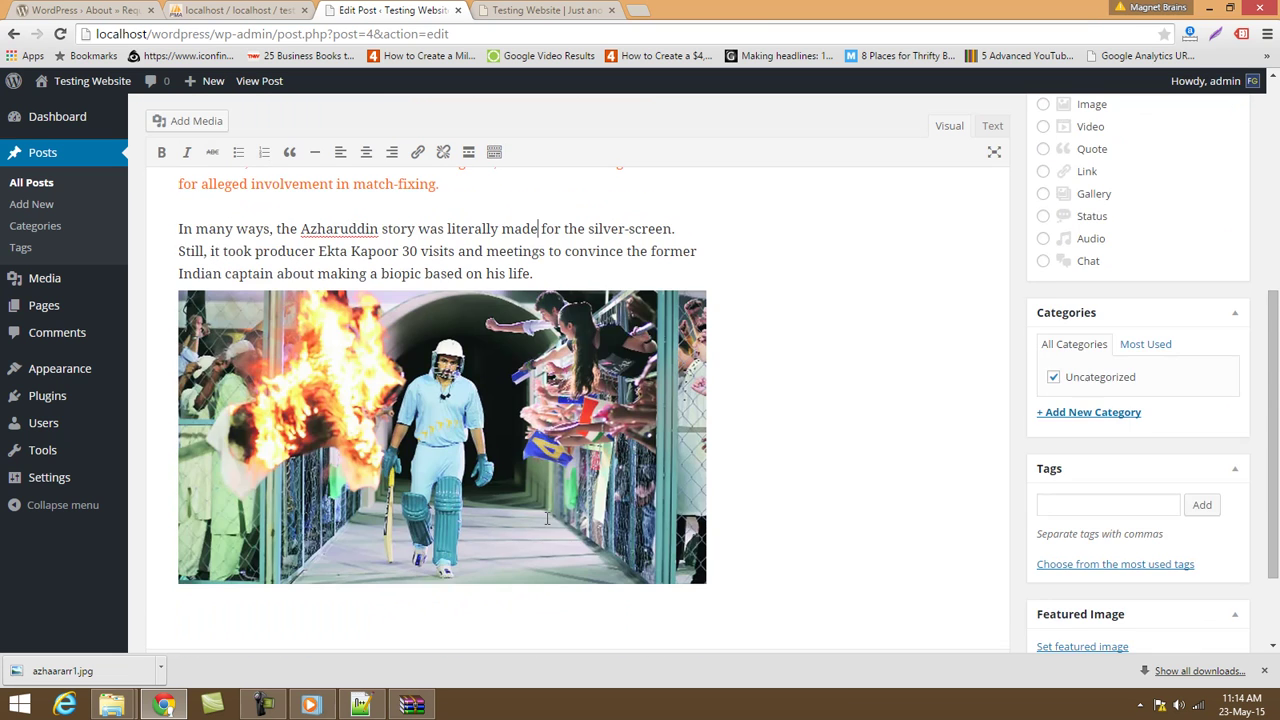
scroll(547, 518, "up", 4)
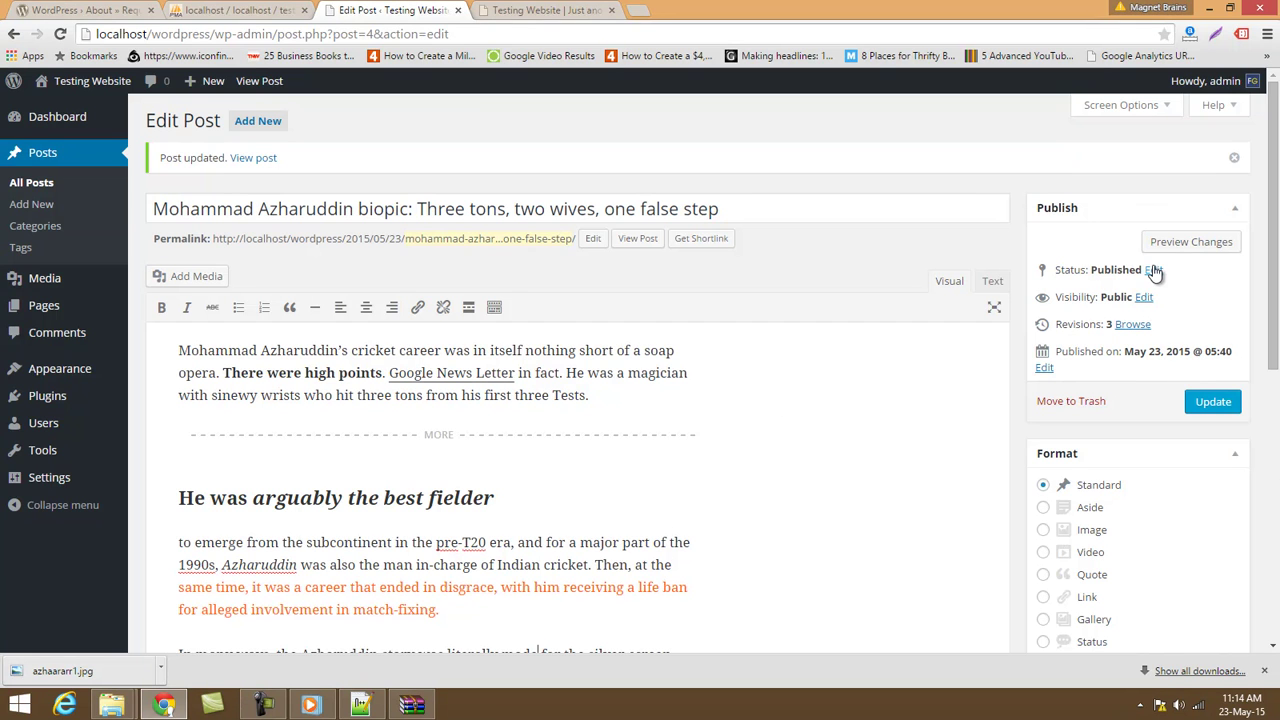
Update the post and reload the site's front page.
left_click(1212, 403)
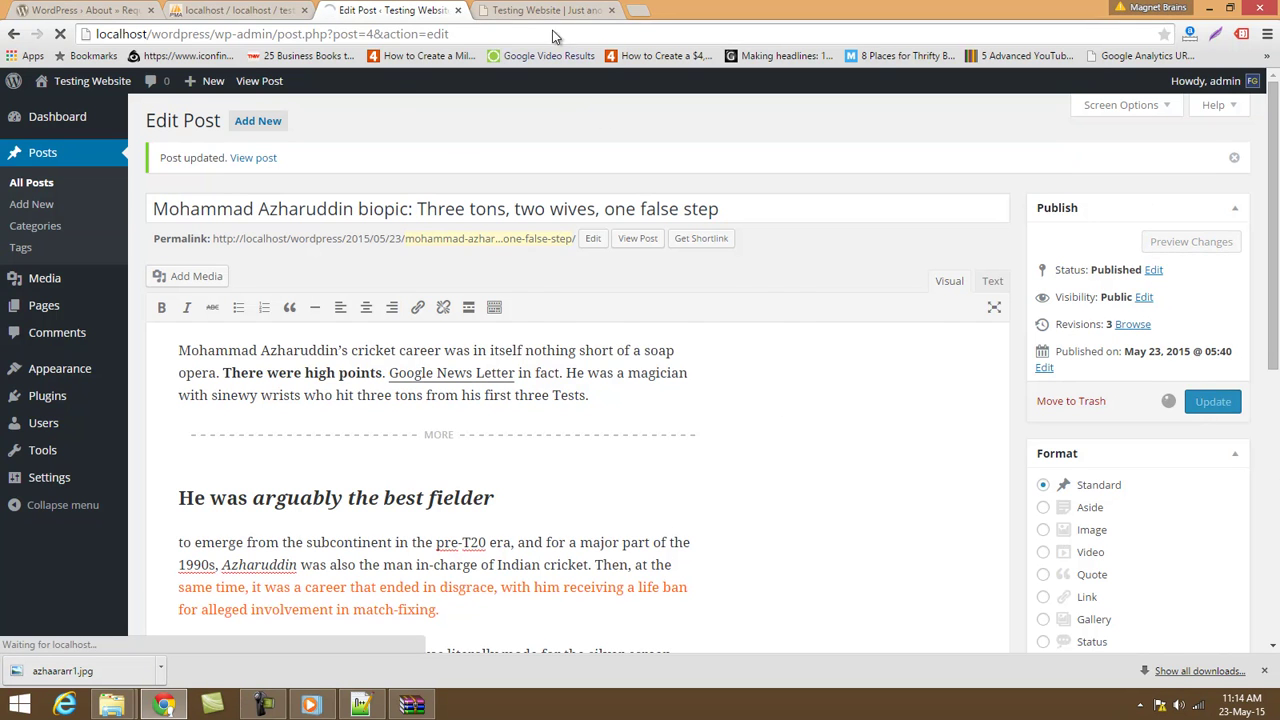
left_click(553, 11)
left_click(543, 34)
key("Return")
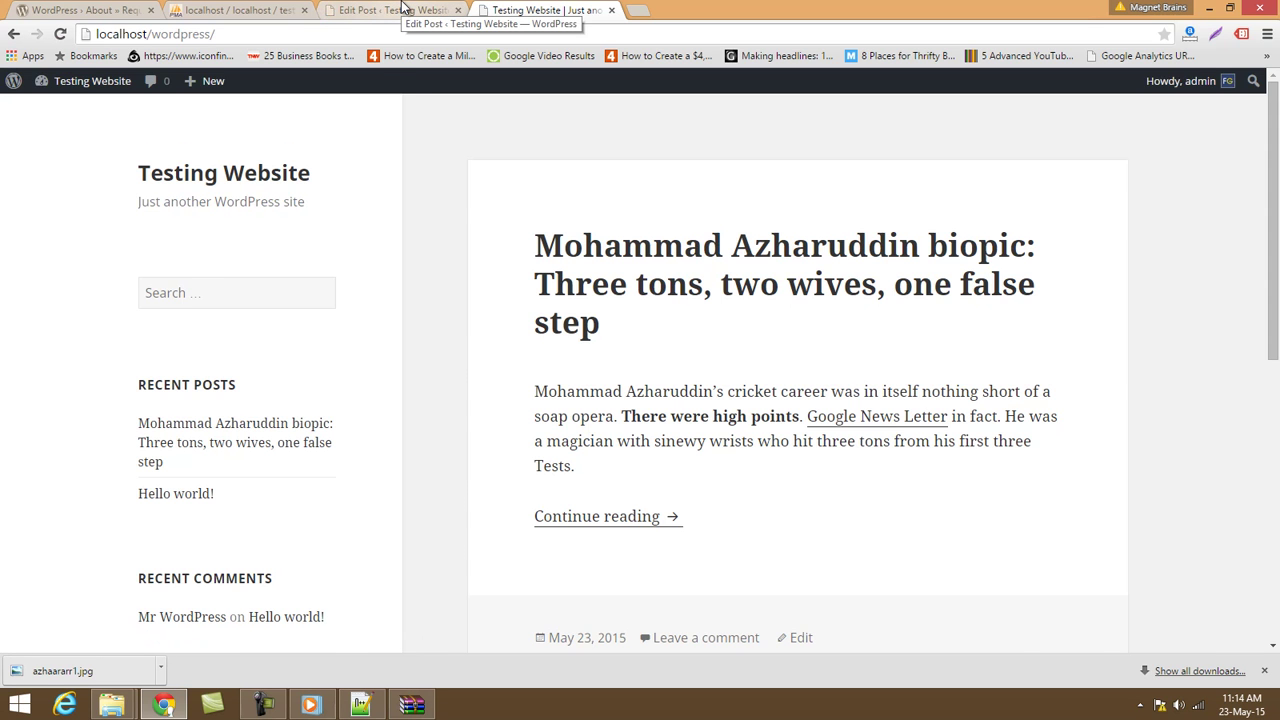
left_click(403, 8)
left_click(545, 10)
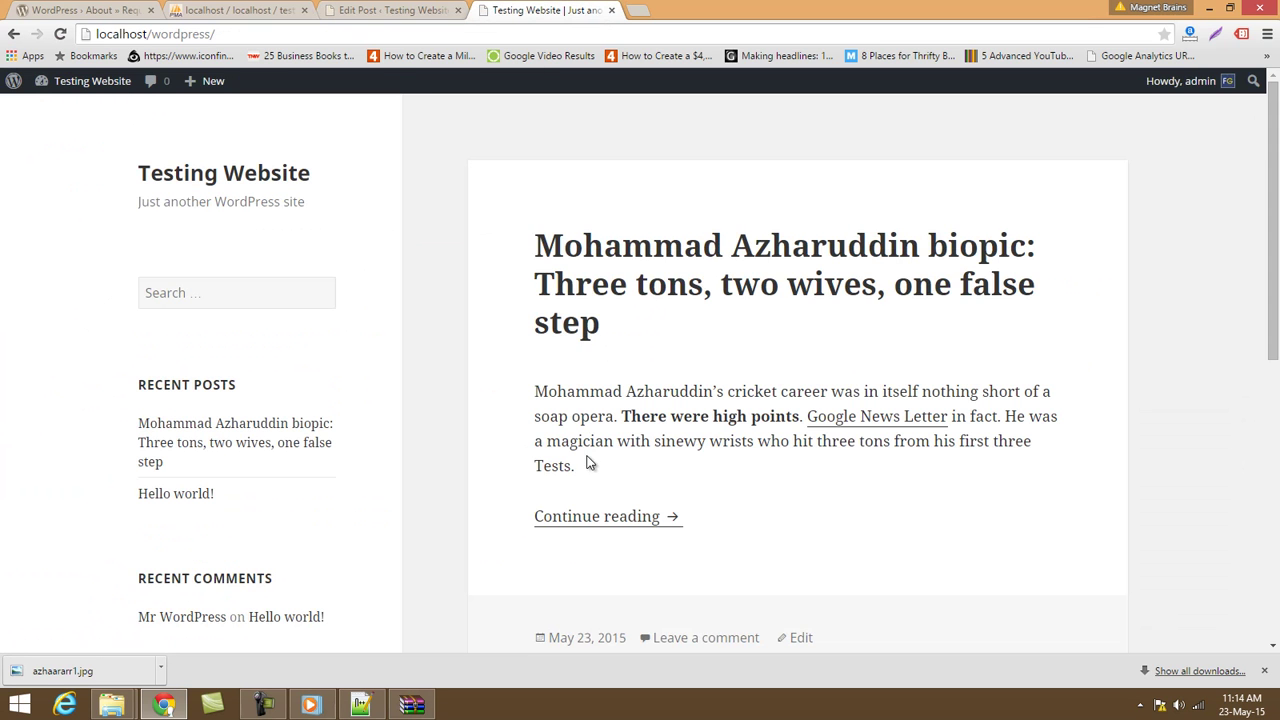
Open the full post and check the orange sentence and the new heading.
left_click(608, 252)
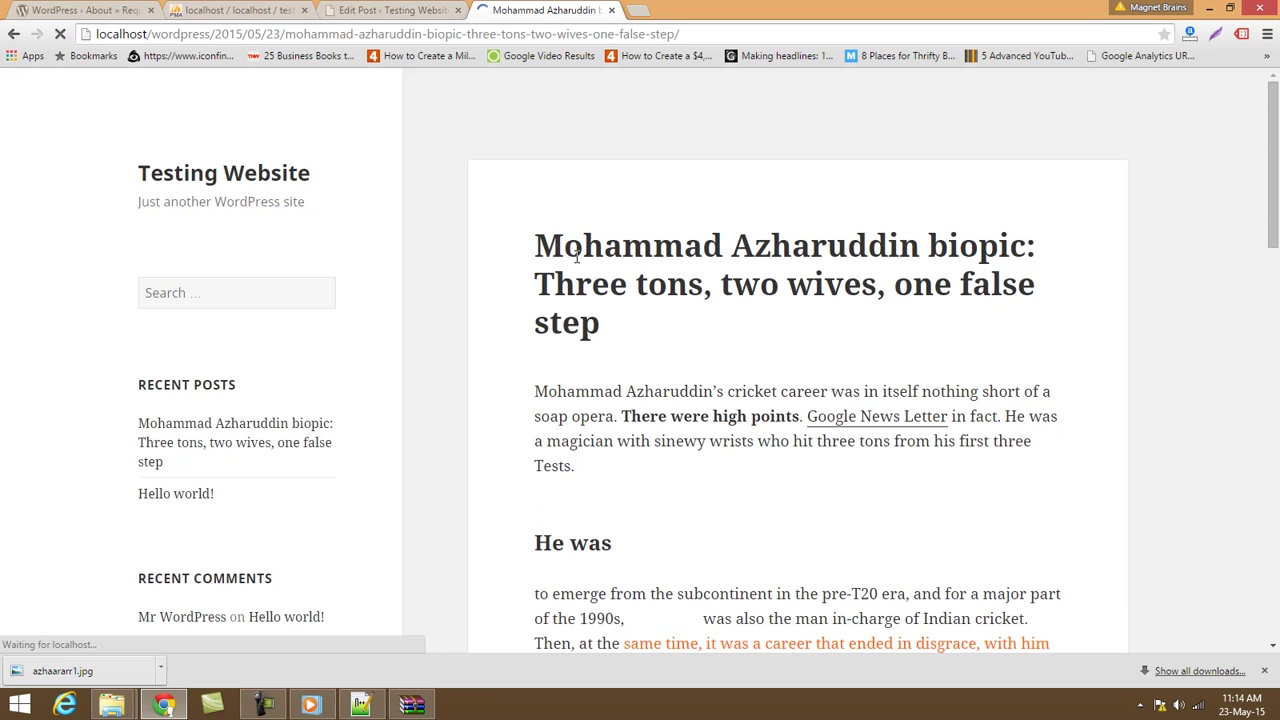
scroll(823, 423, "down", 2)
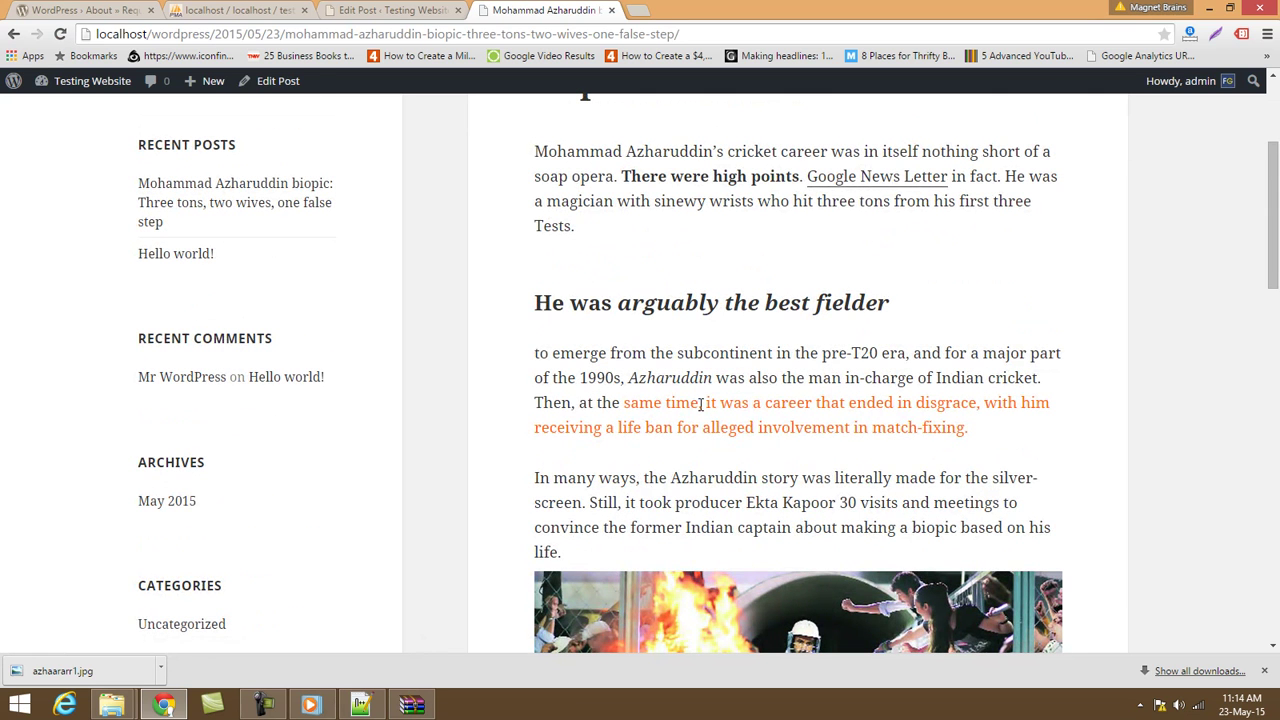
left_click_drag(652, 404, 740, 478)
left_click_drag(632, 303, 778, 310)
scroll(781, 307, "down", 4)
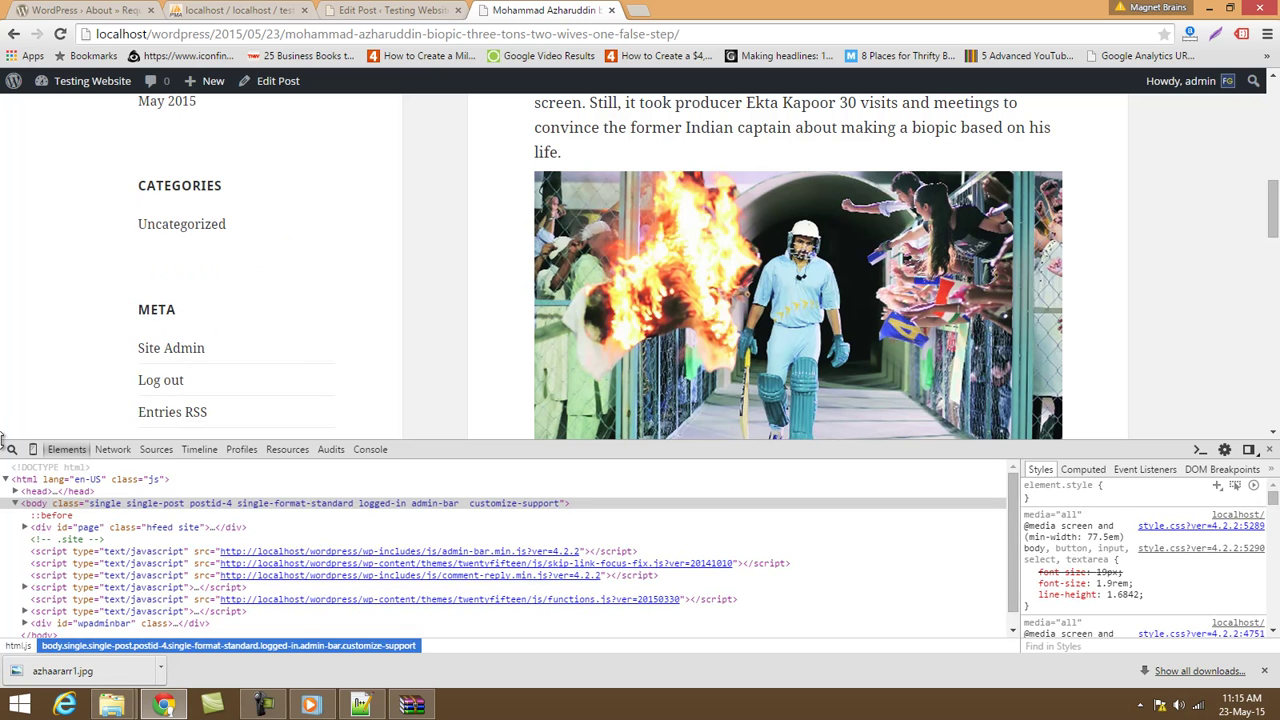
Inspect the cricket image's markup (azhaararr1.jpg, alt 'cricket', 759 × 422), then close DevTools.
left_click(13, 451)
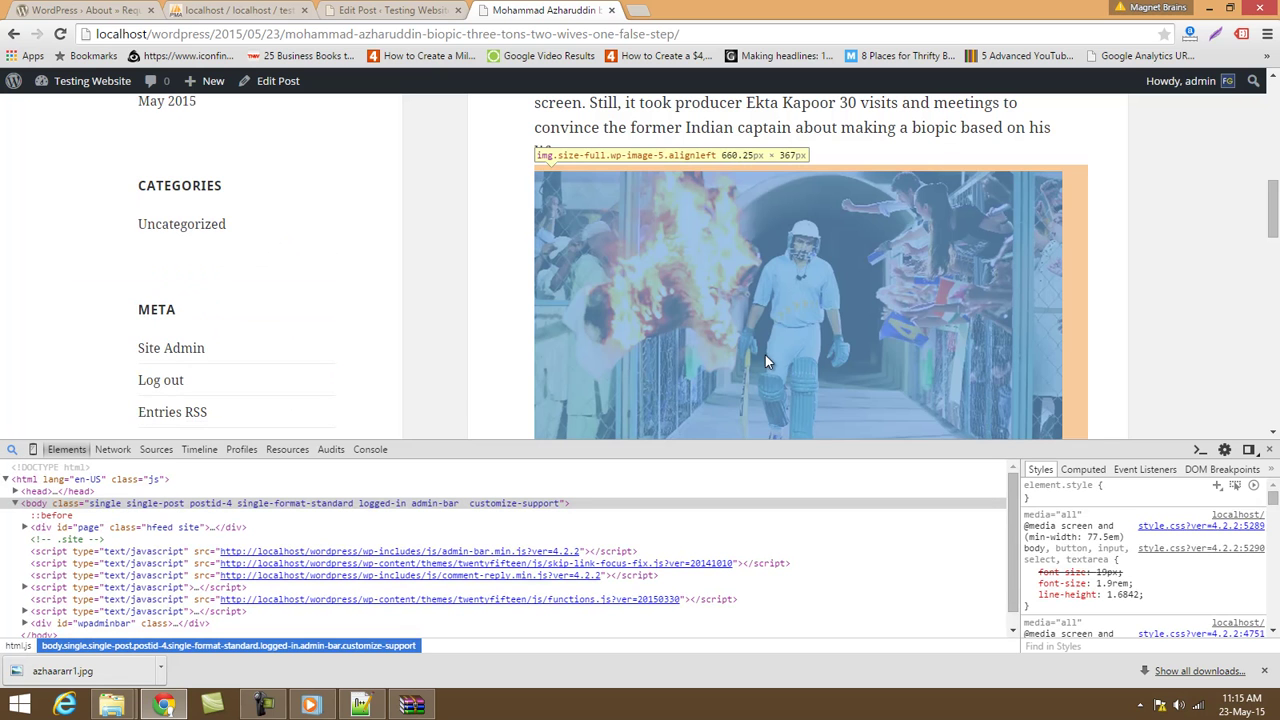
left_click(766, 346)
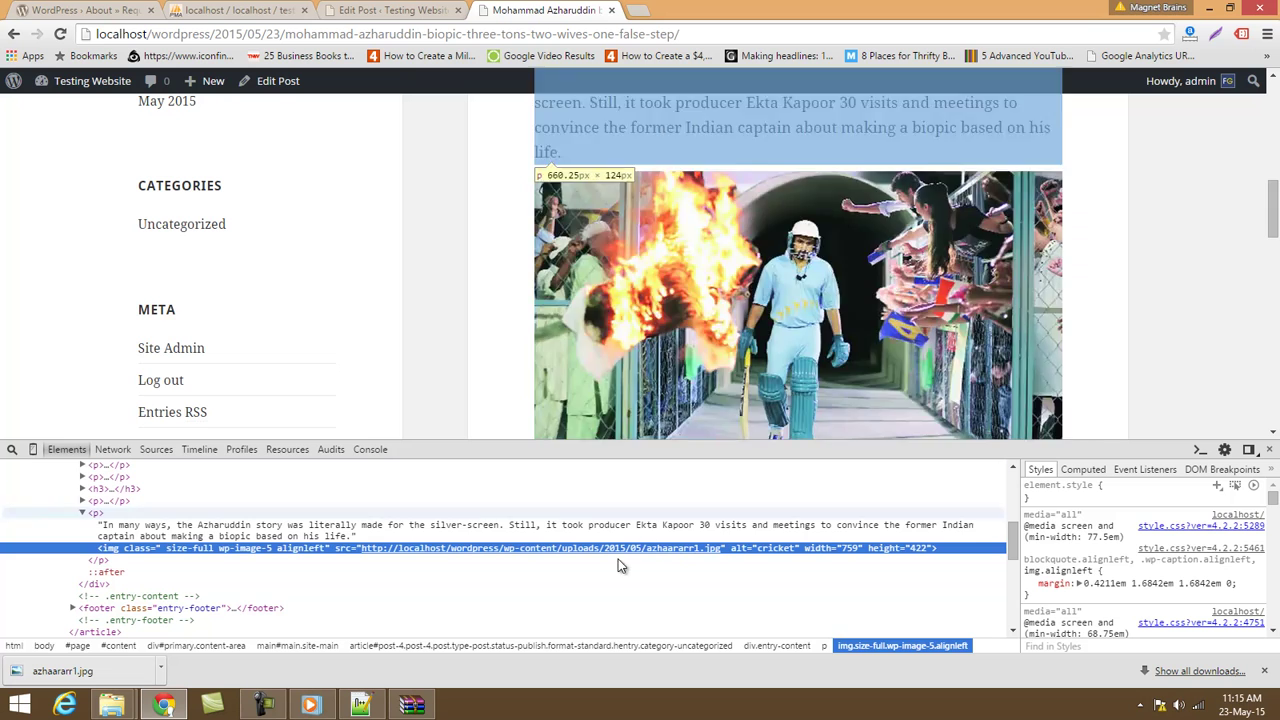
left_click(614, 580)
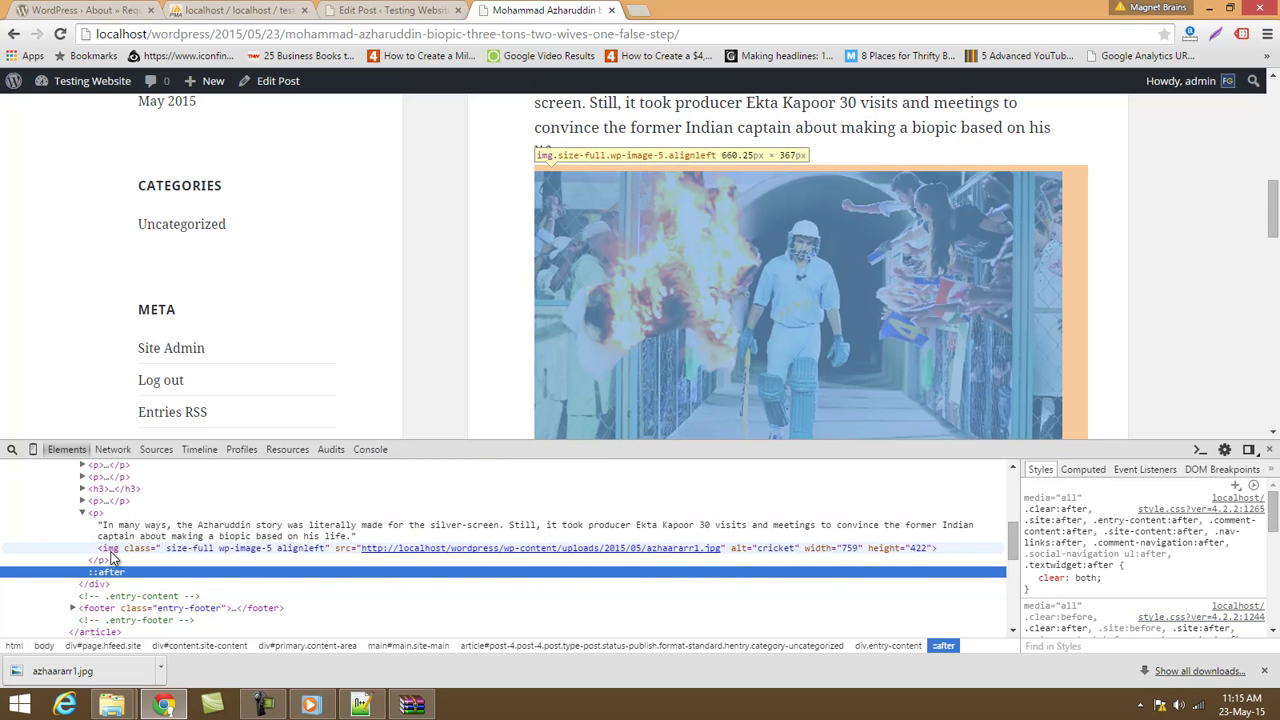
mouse_move(608, 557)
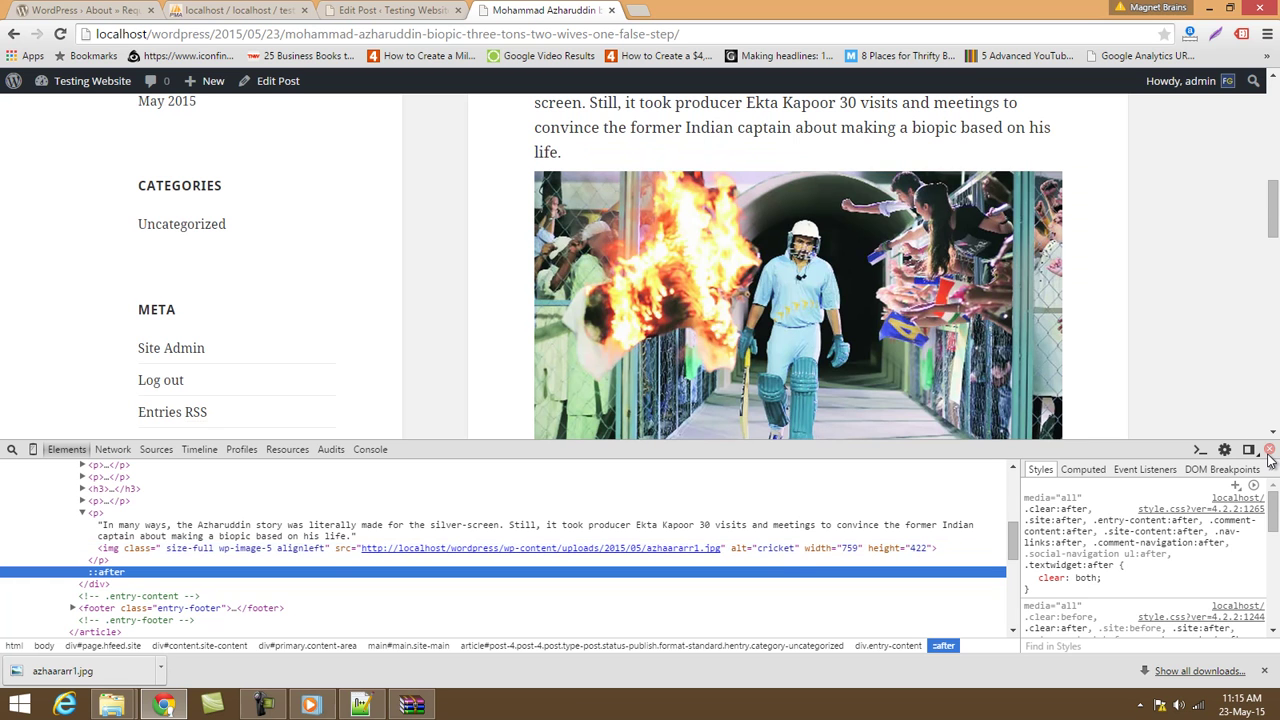
left_click(1269, 450)
Switch the post's status to Draft, update it, and check the site.
left_click(355, 8)
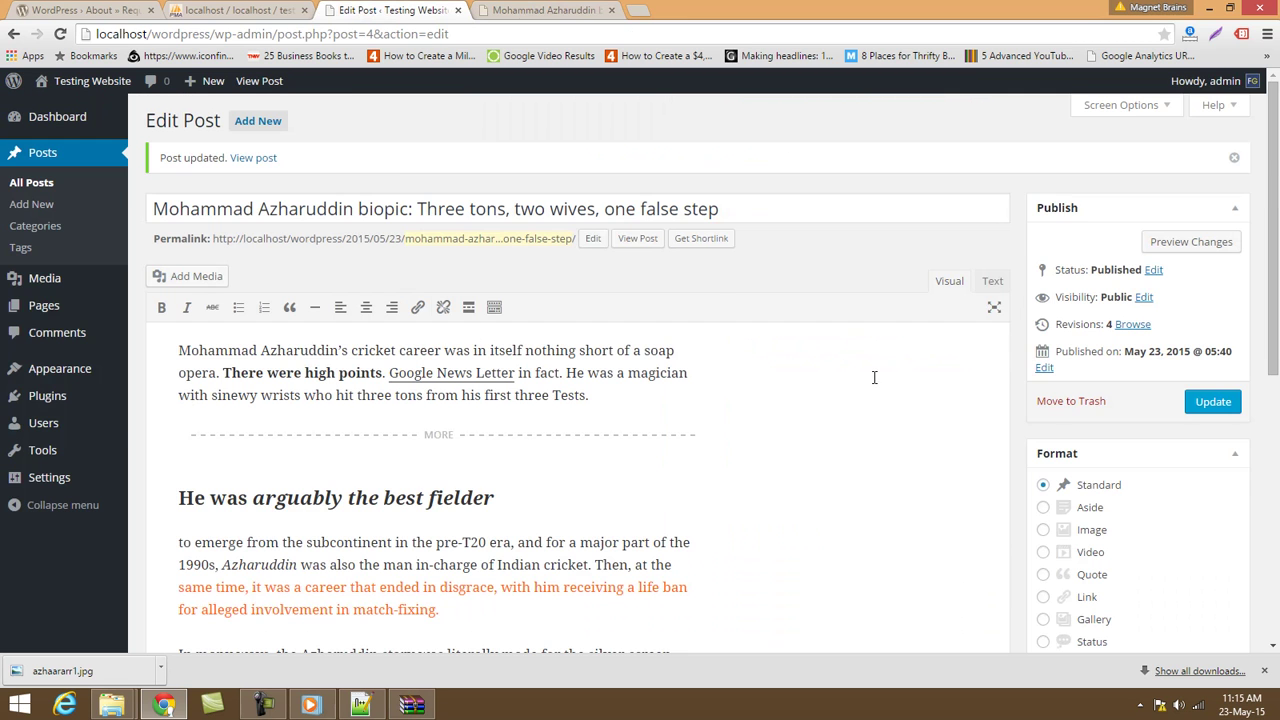
scroll(871, 497, "down", 3)
scroll(880, 491, "up", 3)
left_click(1154, 270)
left_click(1102, 293)
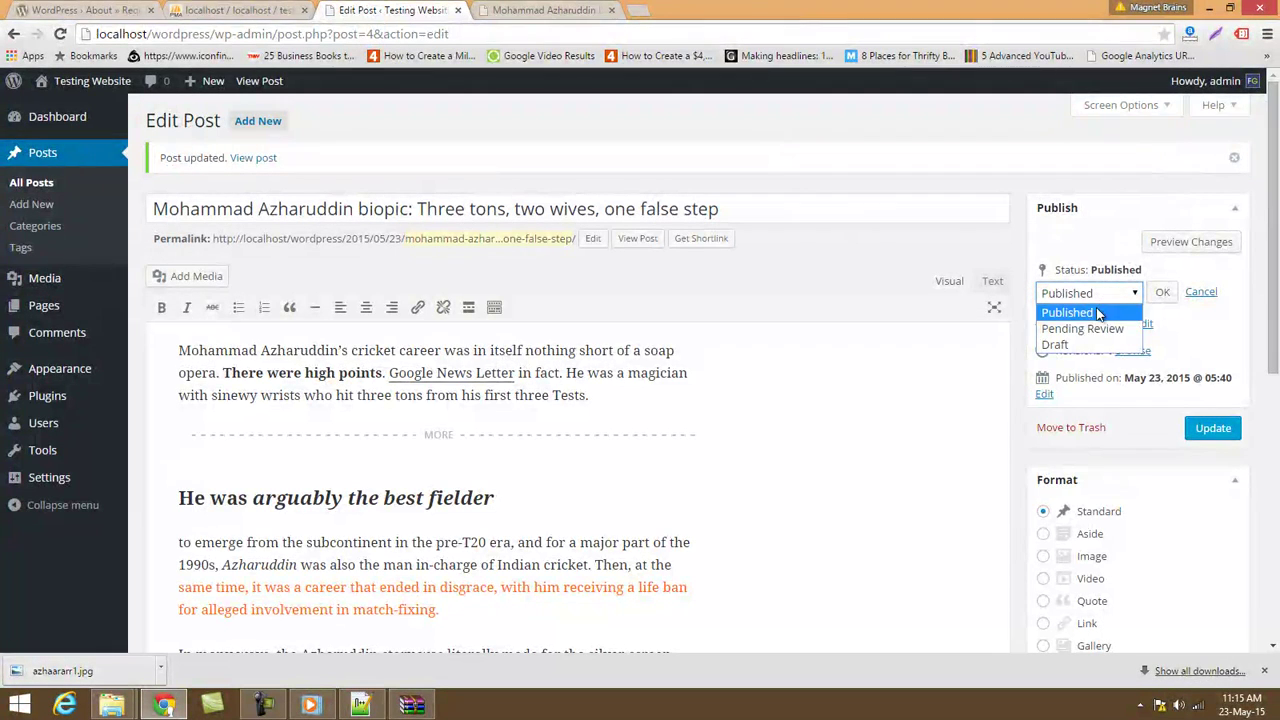
left_click(1058, 344)
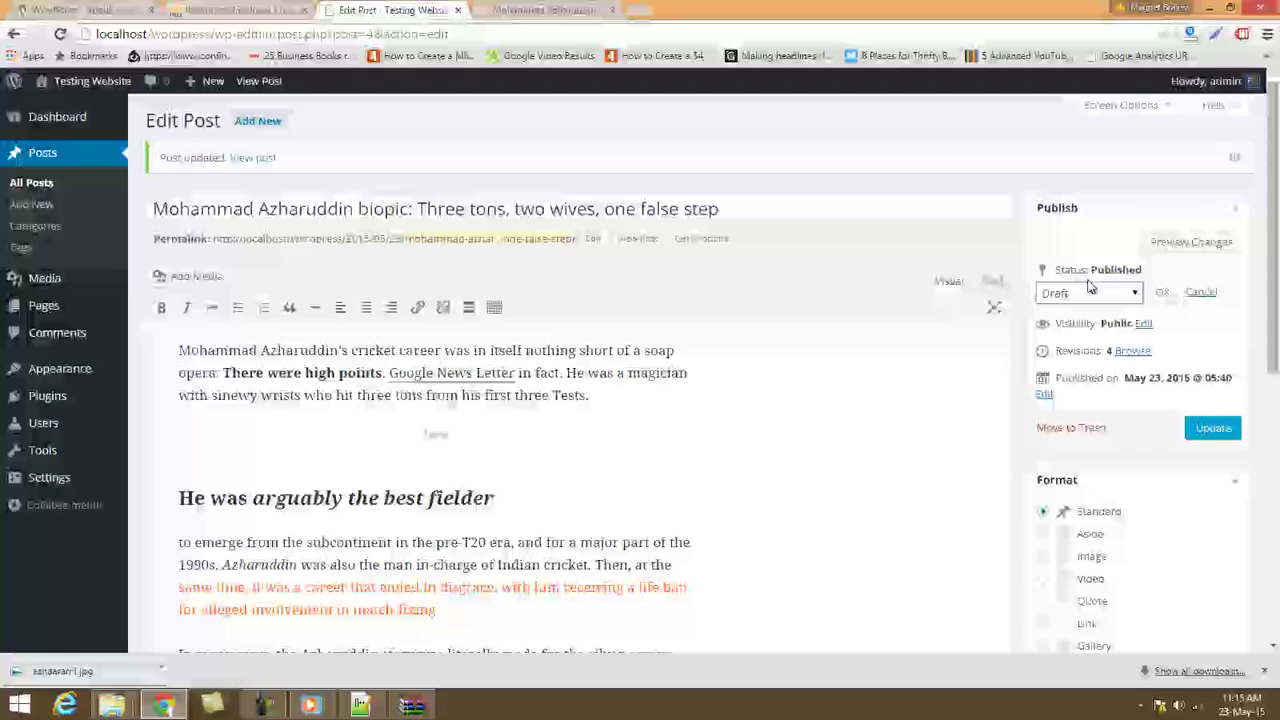
left_click(1166, 296)
left_click(1220, 401)
left_click(560, 10)
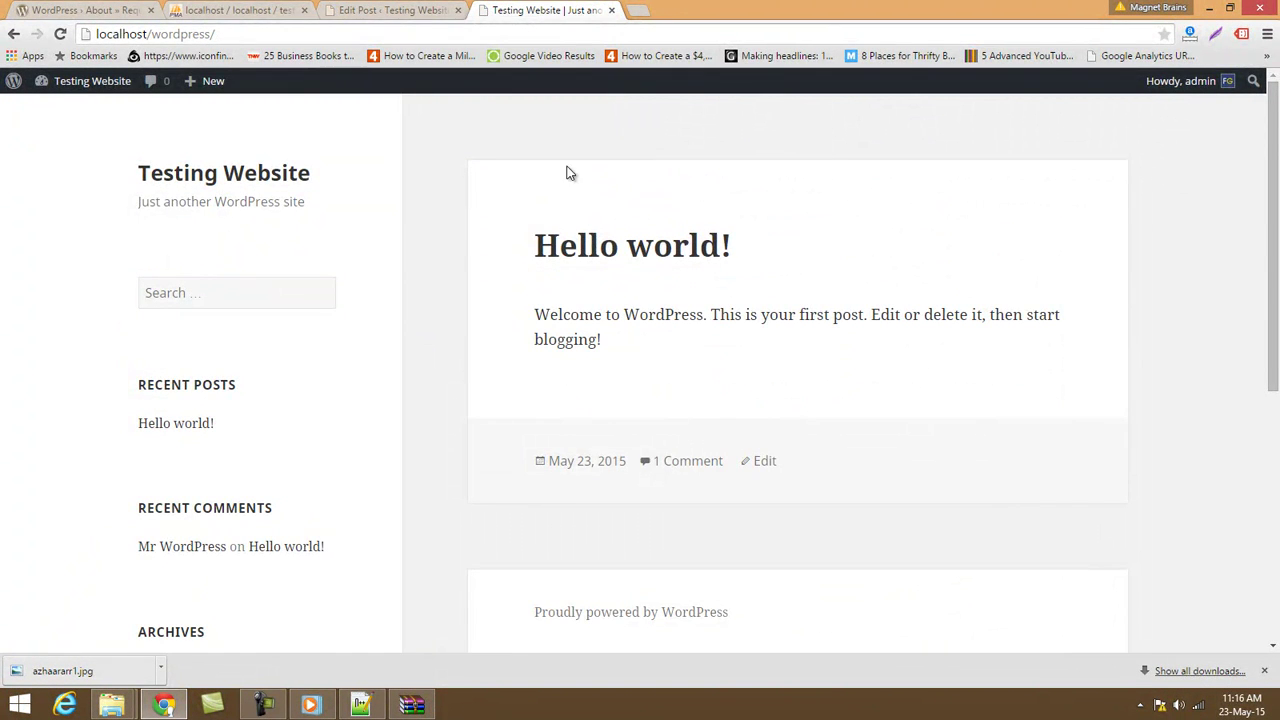
Publish the Azharuddin post again from the status settings.
left_click(378, 8)
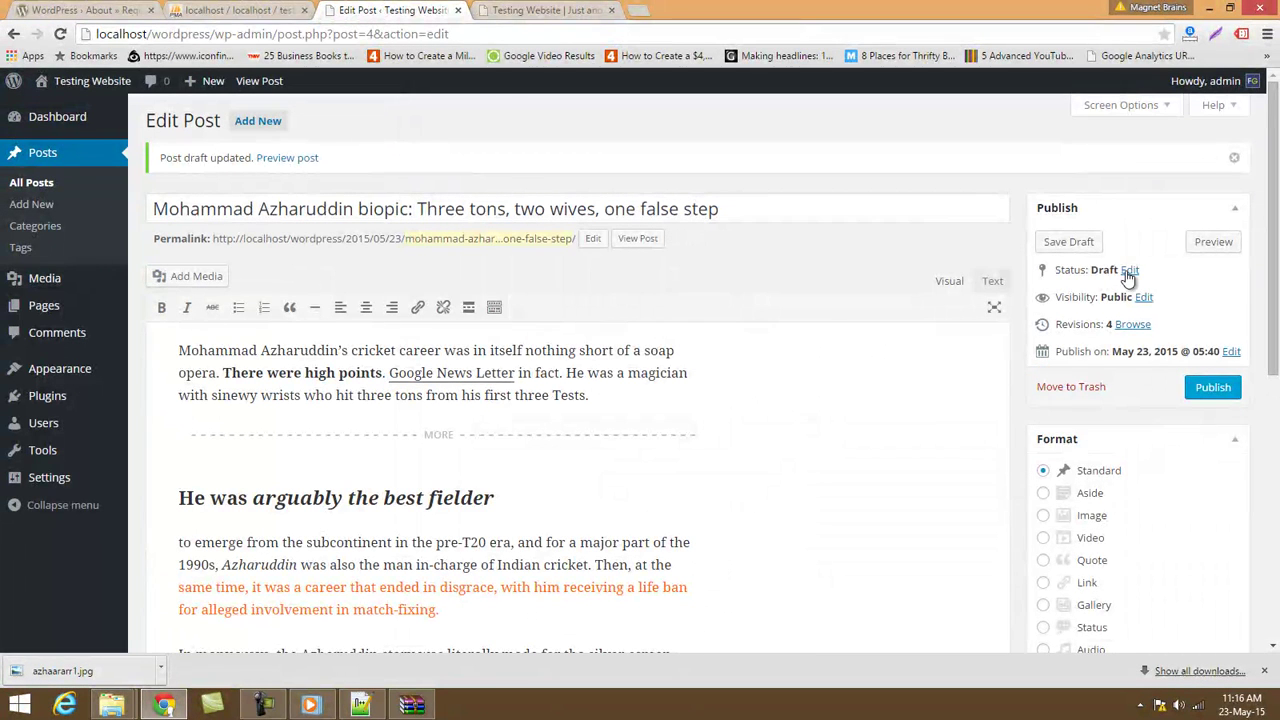
left_click(1126, 270)
left_click(1102, 296)
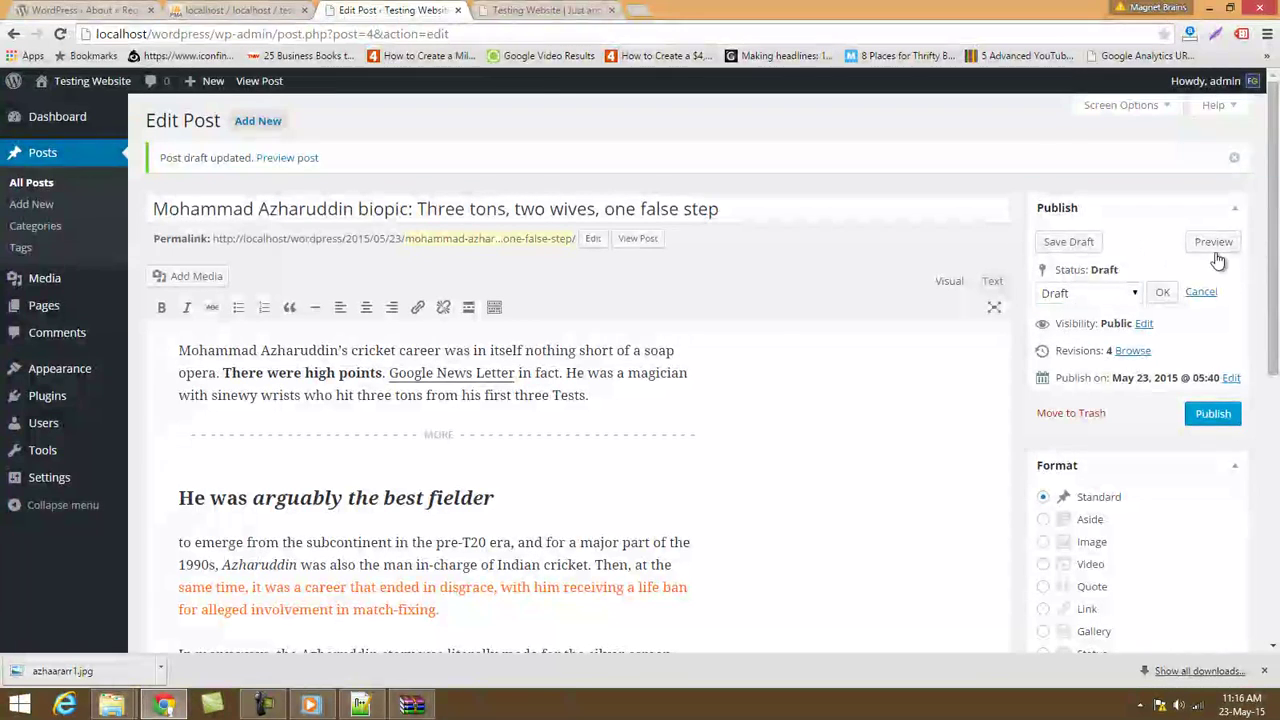
left_click(1214, 415)
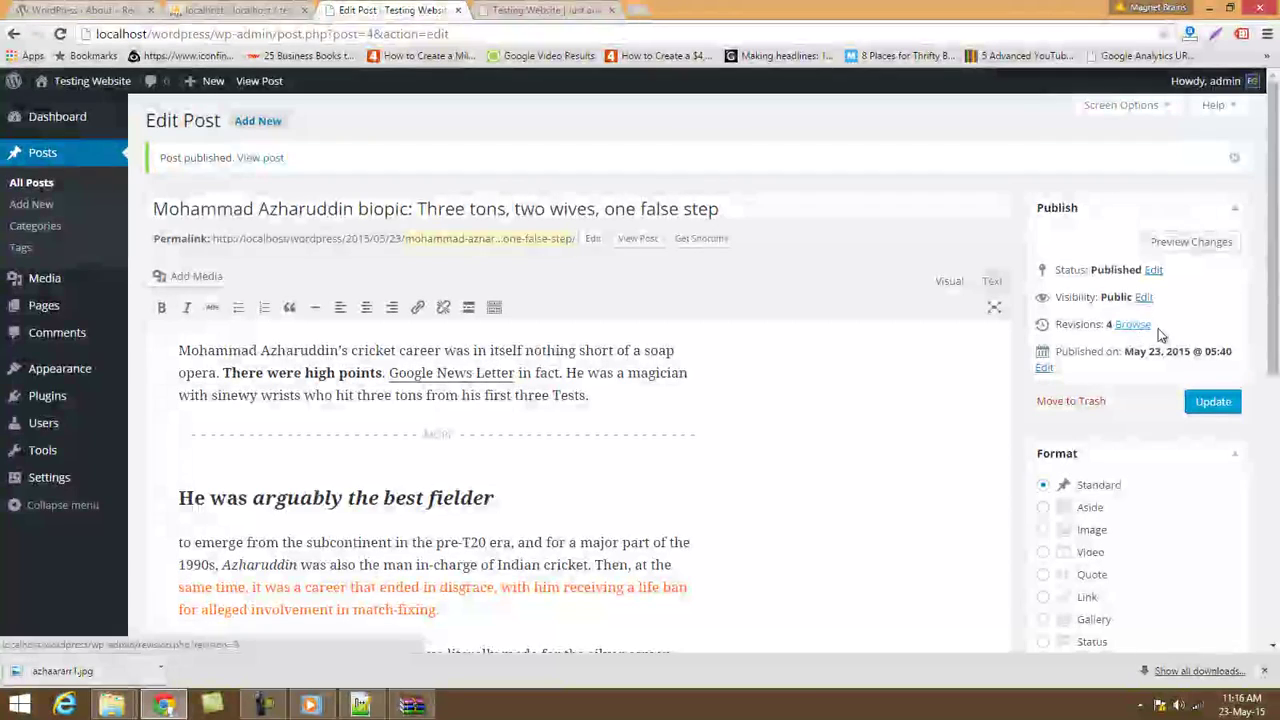
Review the finished Azharuddin post in the editor, then go to the All Posts list.
scroll(1130, 331, "down", 2)
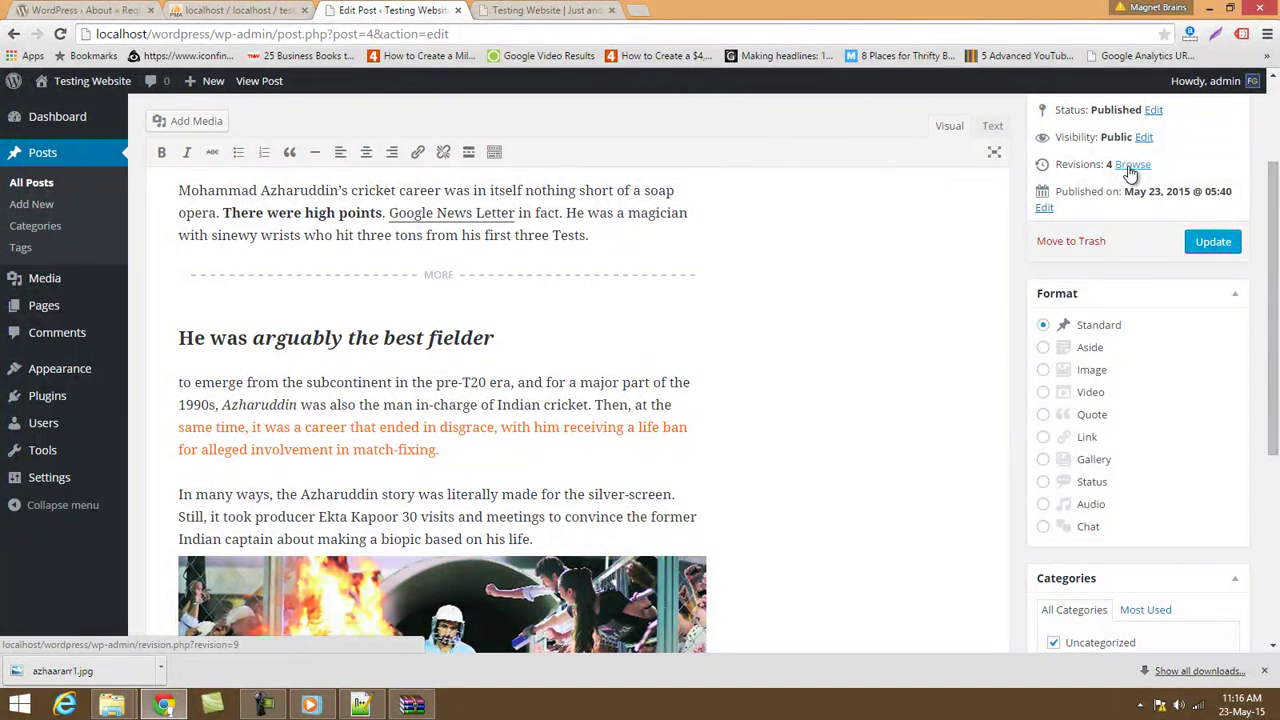
scroll(1174, 363, "down", 4)
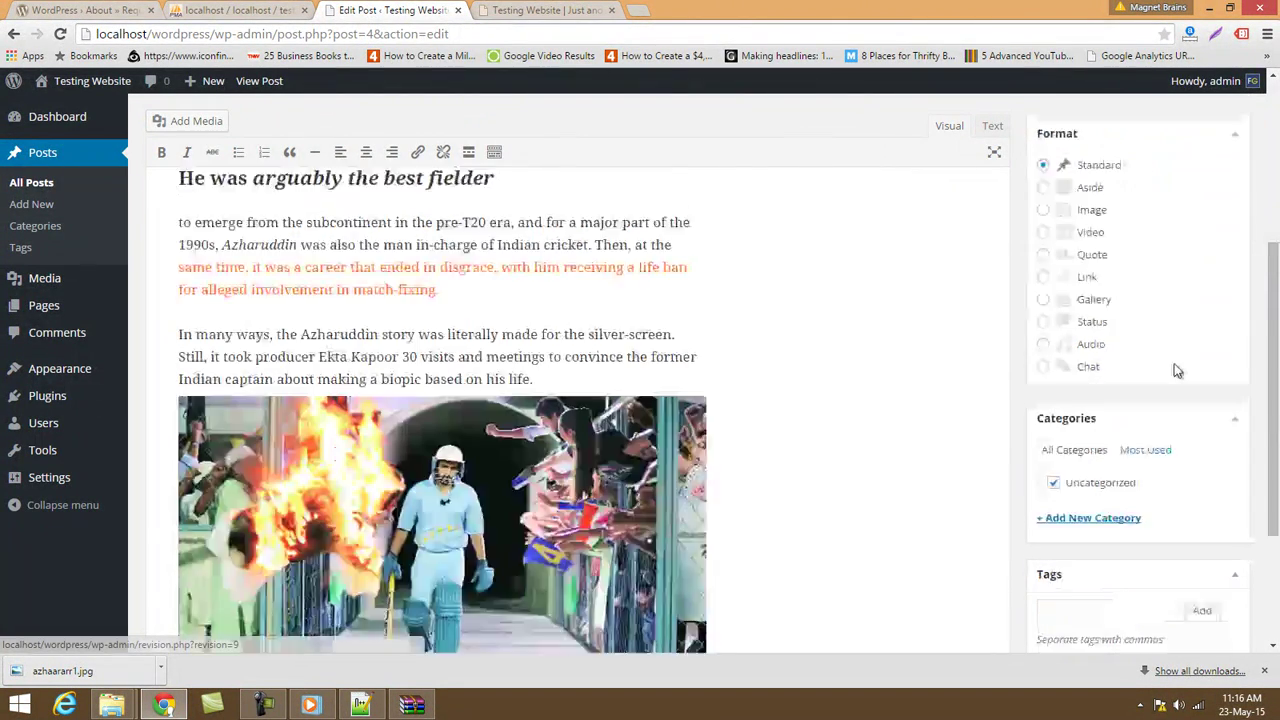
scroll(481, 377, "up", 6)
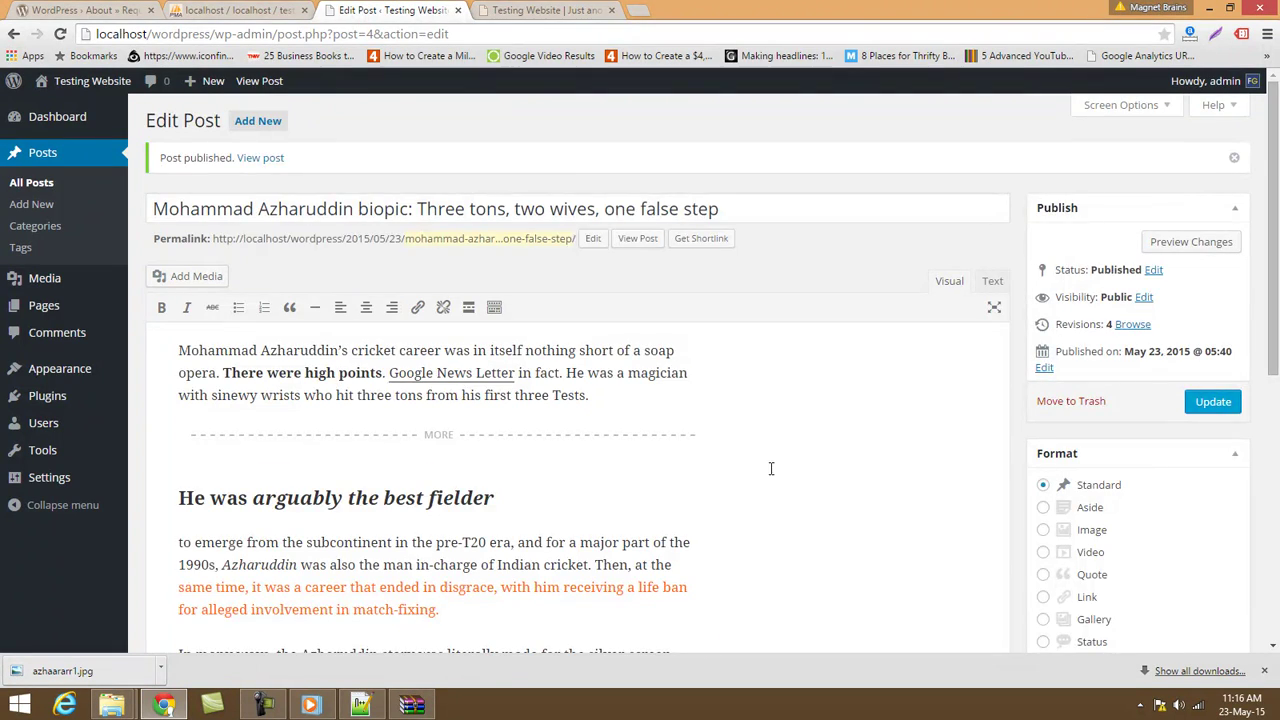
scroll(771, 466, "down", 10)
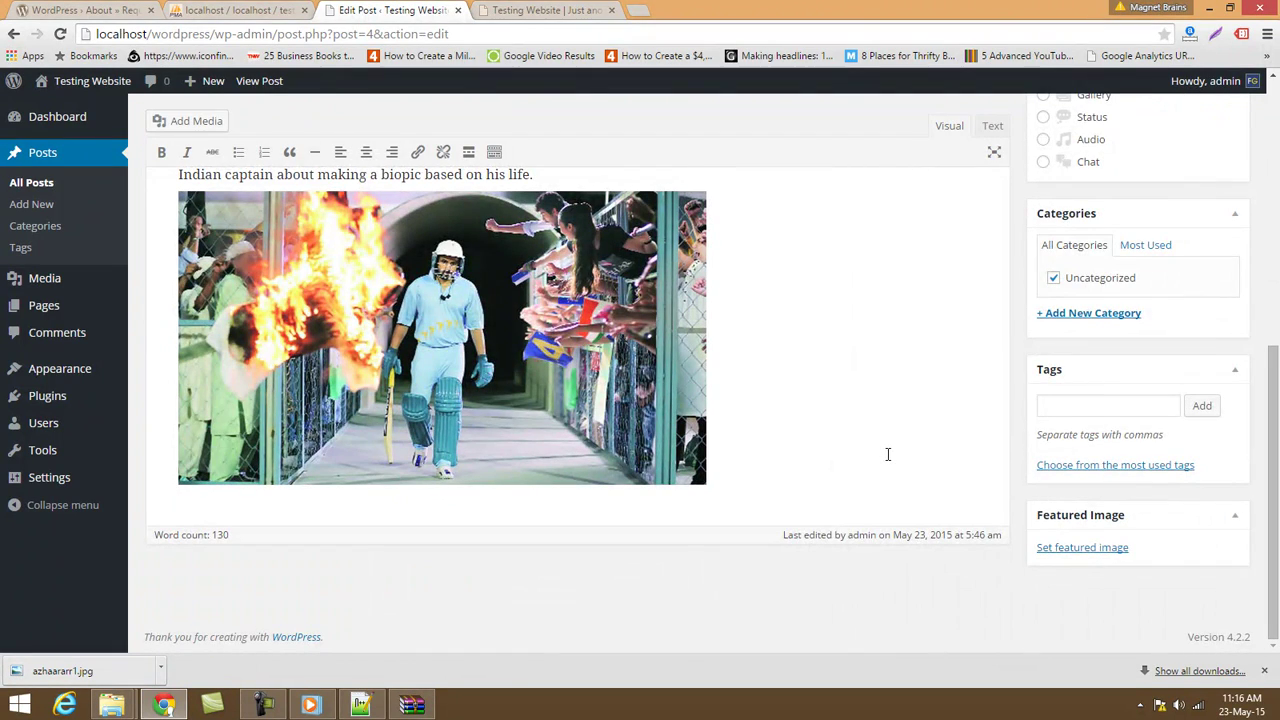
scroll(376, 340, "up", 4)
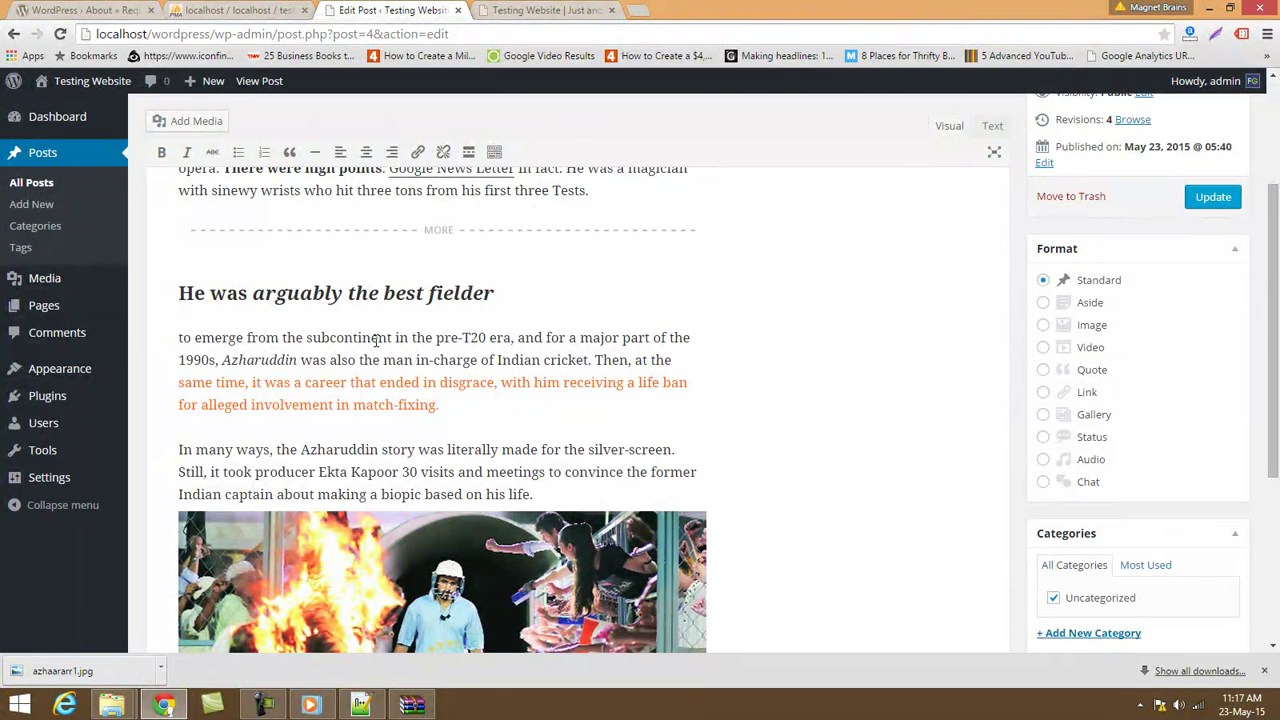
left_click(30, 207)
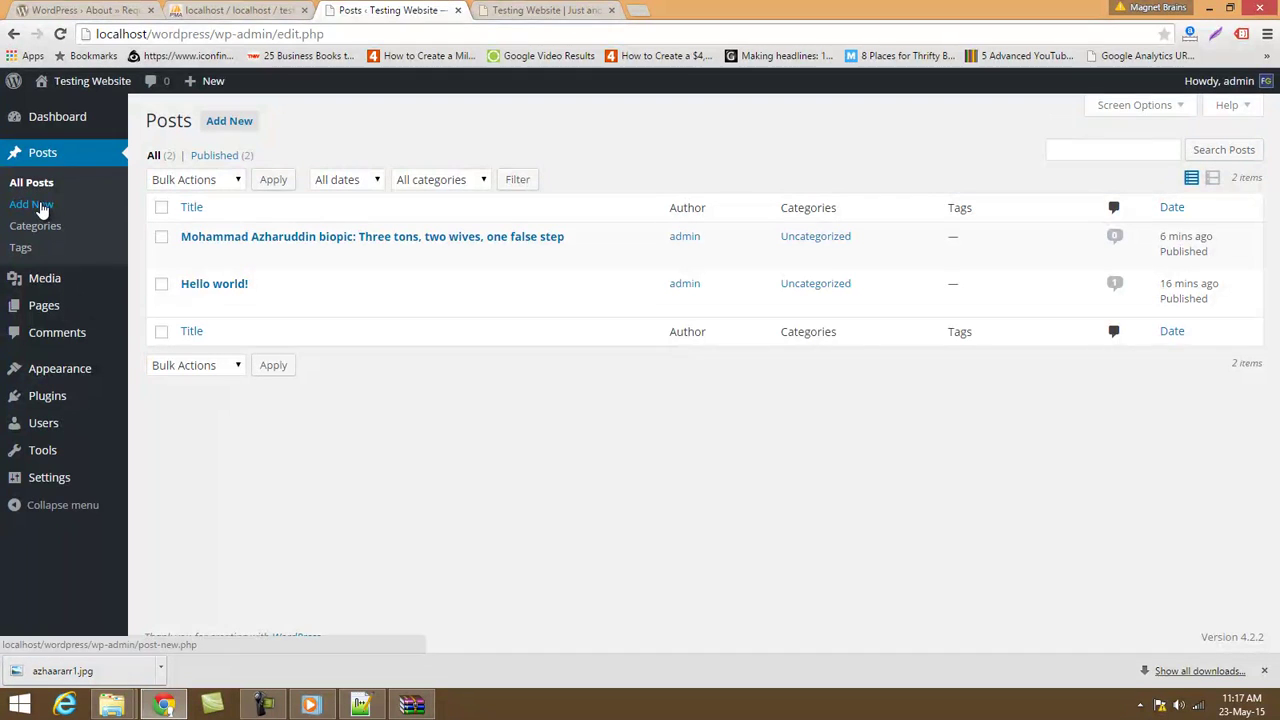
Add a new category named 'Sports', then return to the All Posts list.
left_click(44, 204)
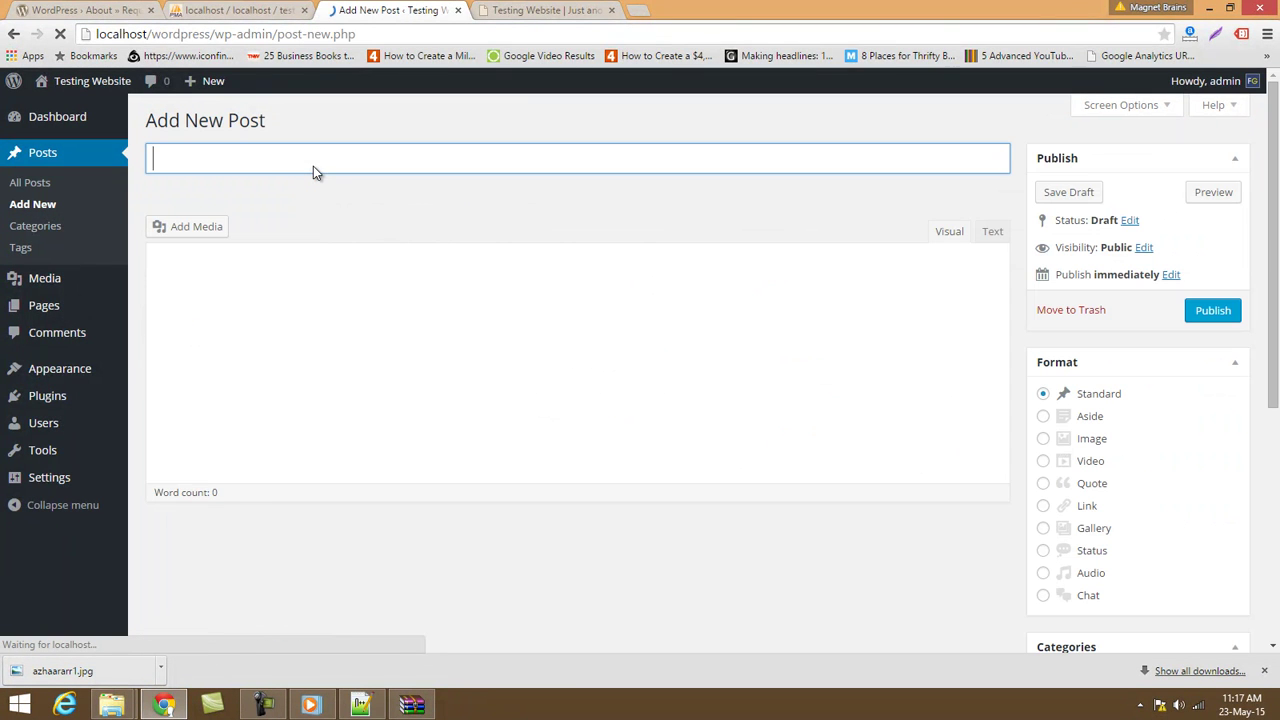
left_click(28, 232)
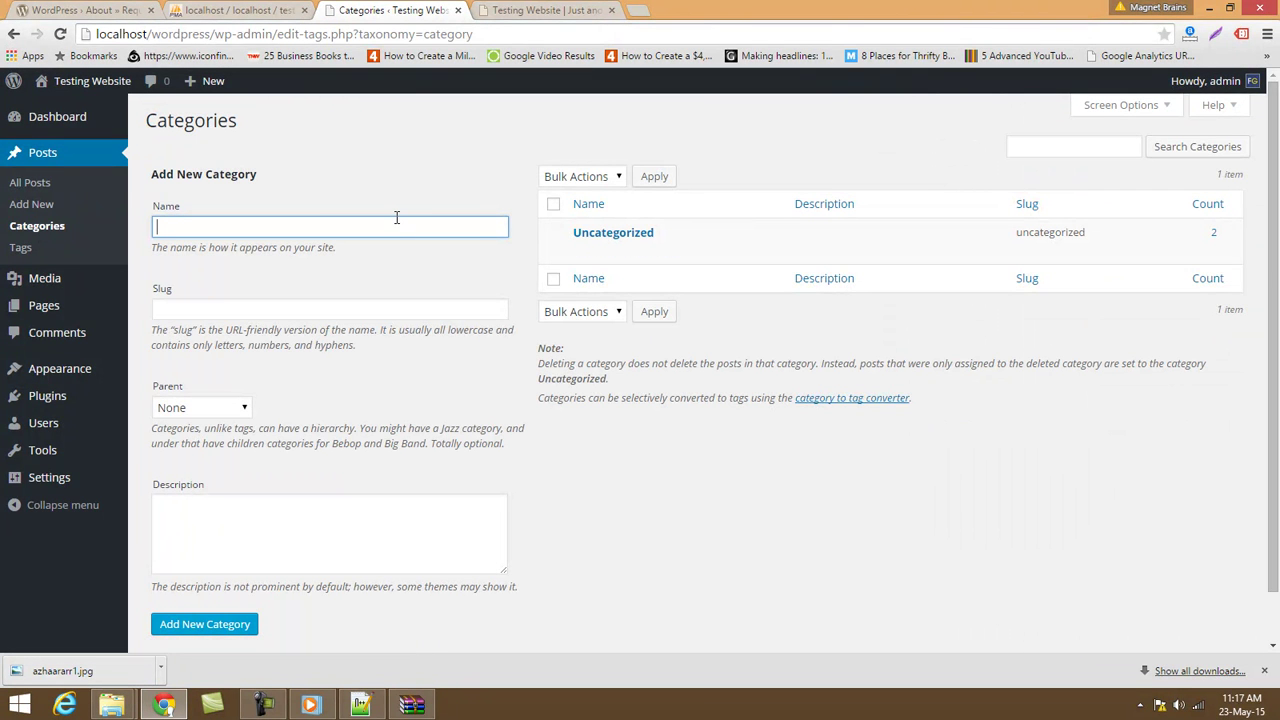
type("Sports")
left_click(200, 625)
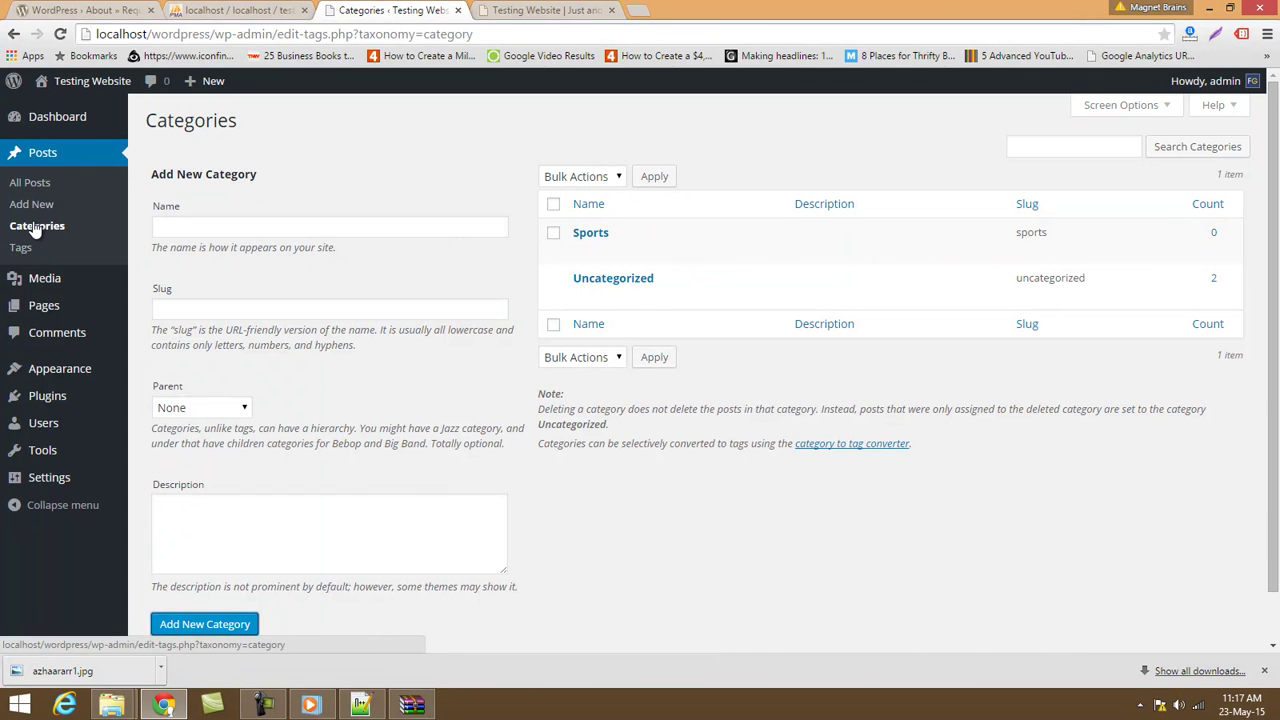
left_click(41, 187)
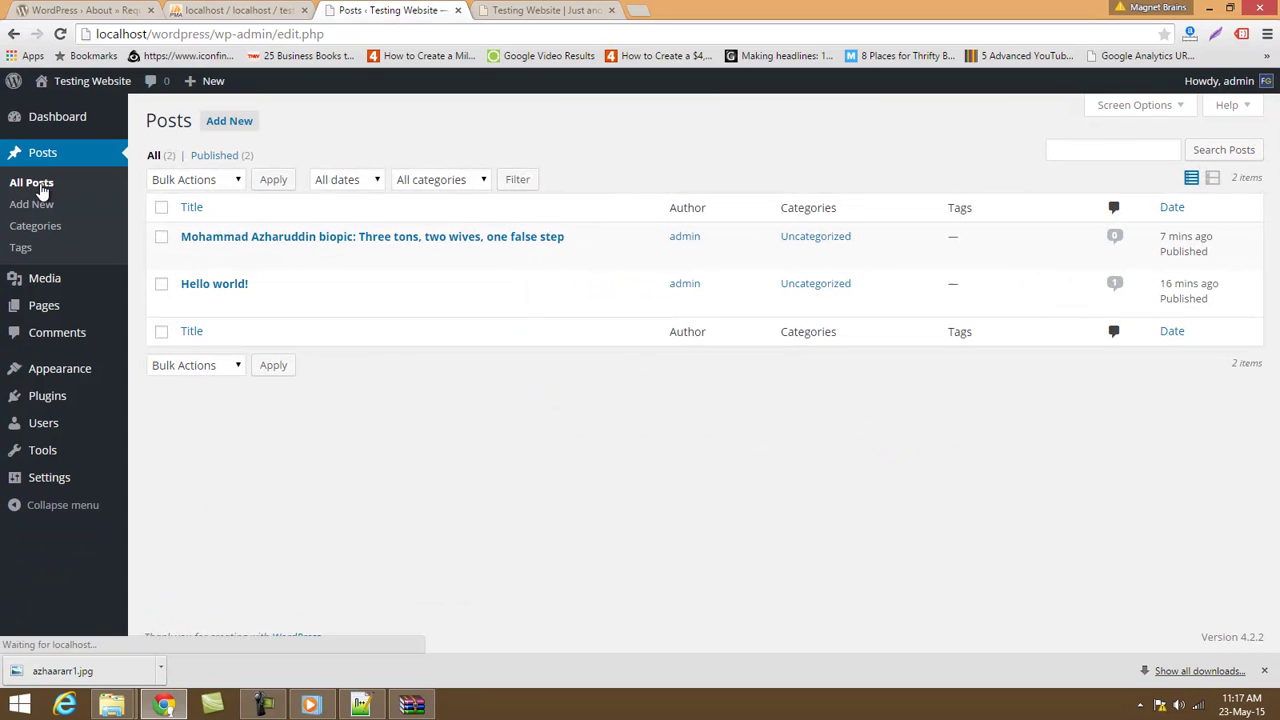
File the Azharuddin post under Sports instead of Uncategorized and update it.
mouse_move(180, 255)
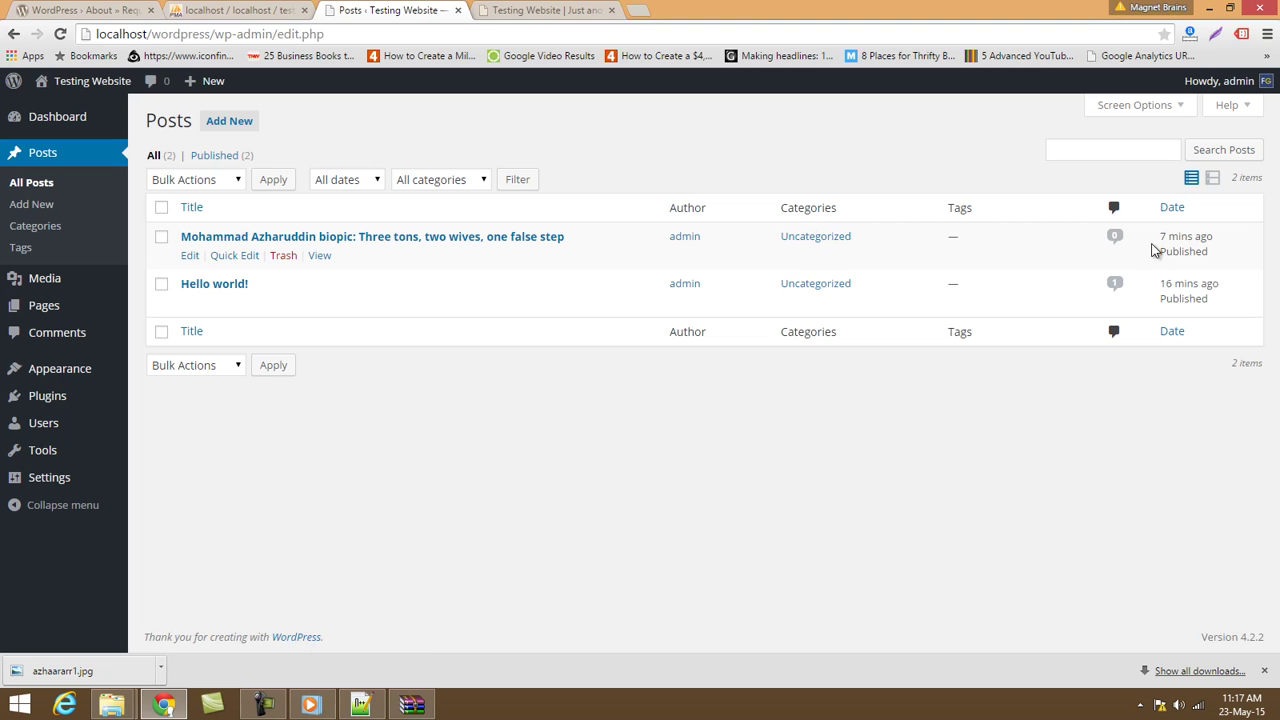
left_click(190, 256)
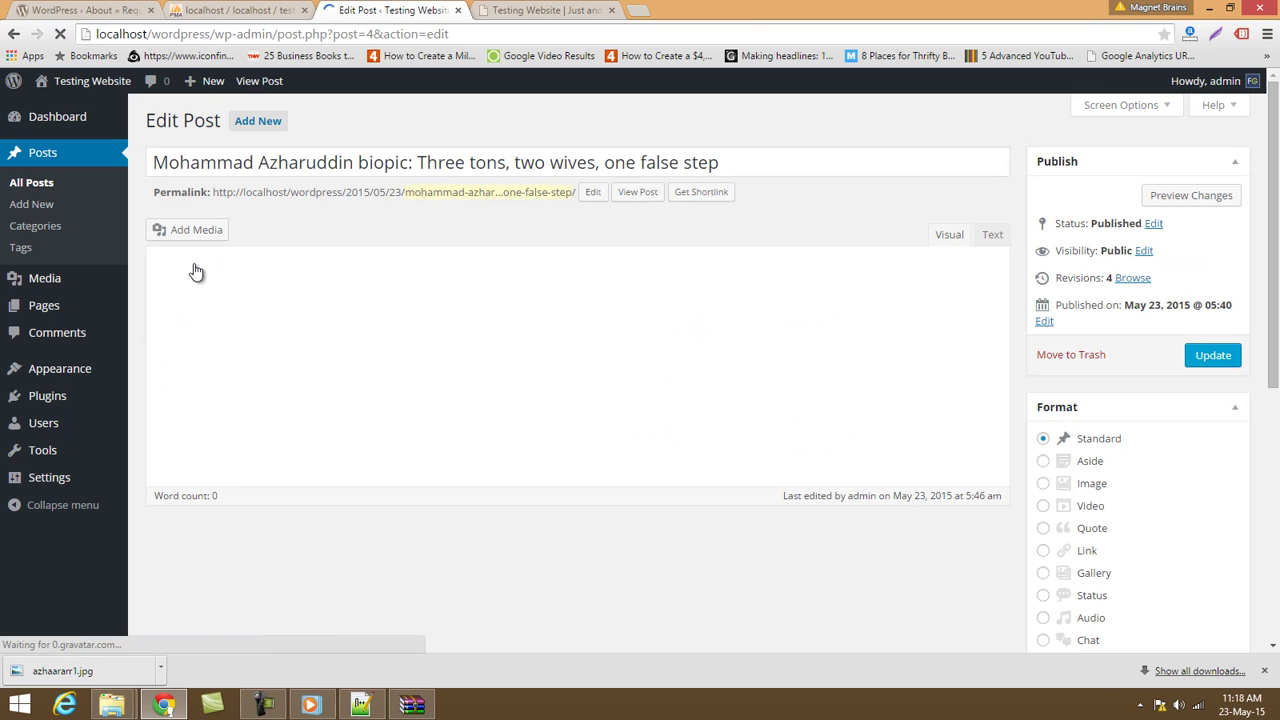
scroll(553, 315, "down", 10)
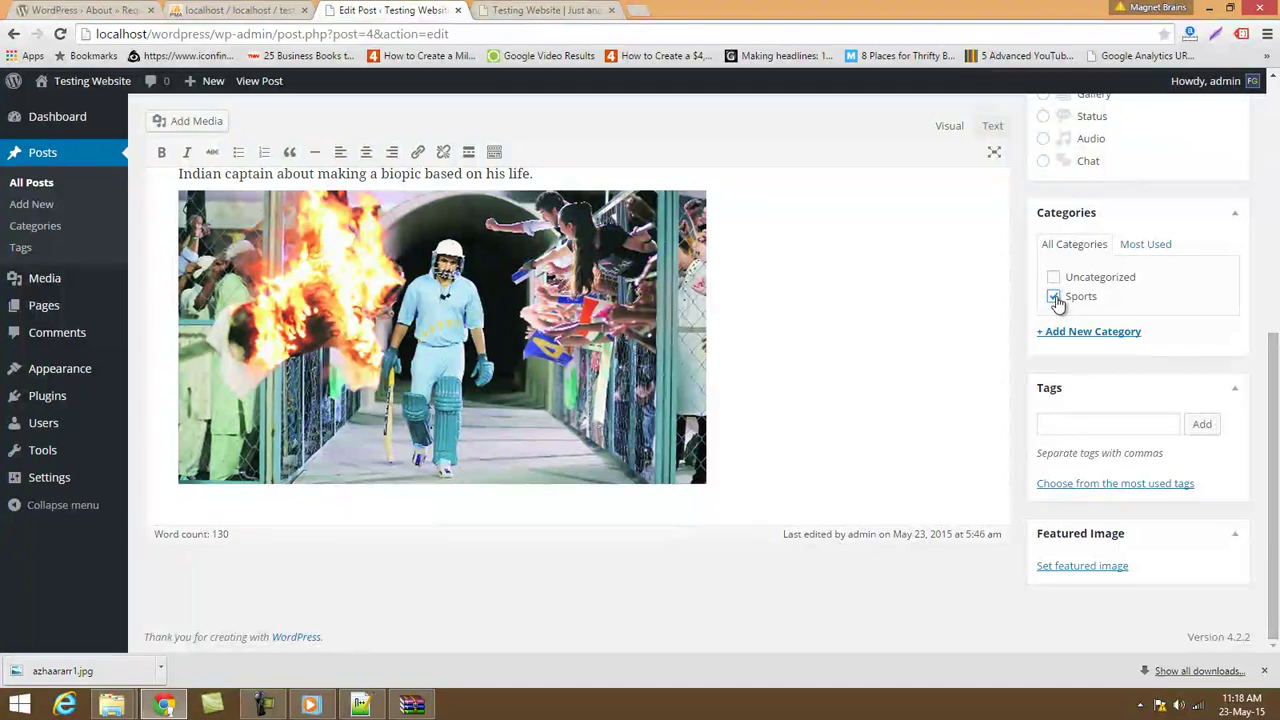
scroll(1120, 509, "up", 3)
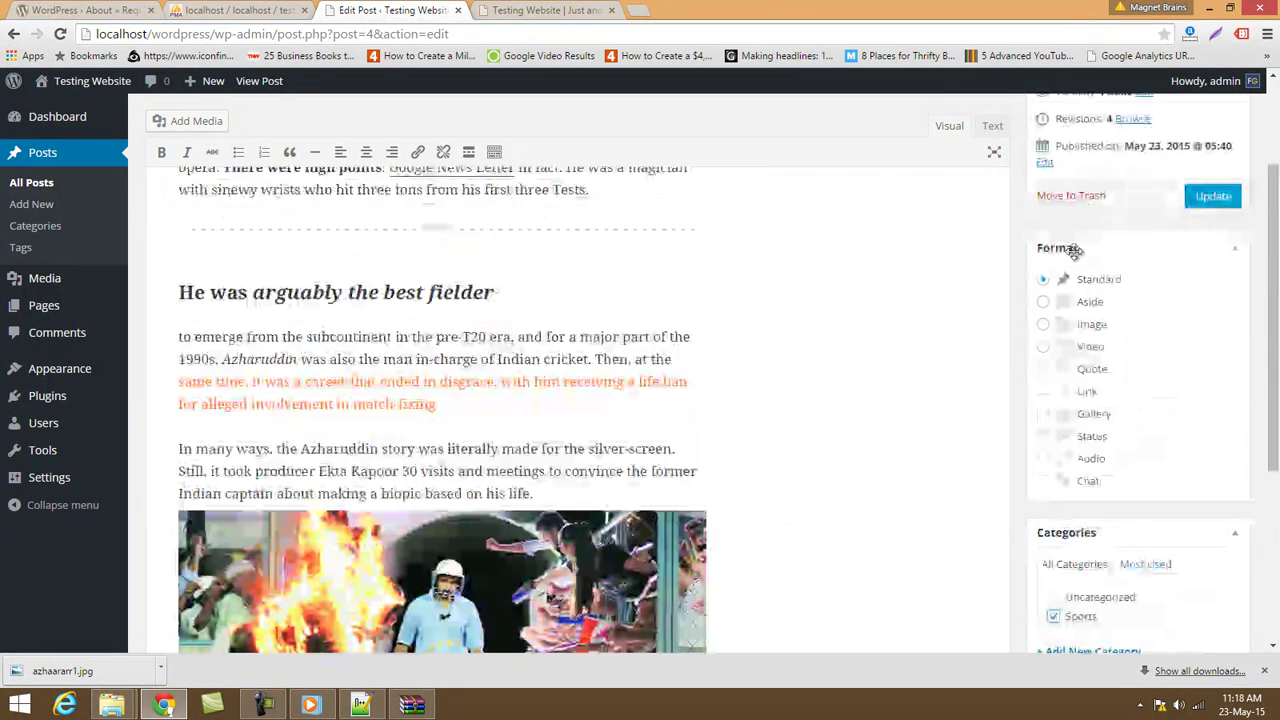
left_click(1186, 200)
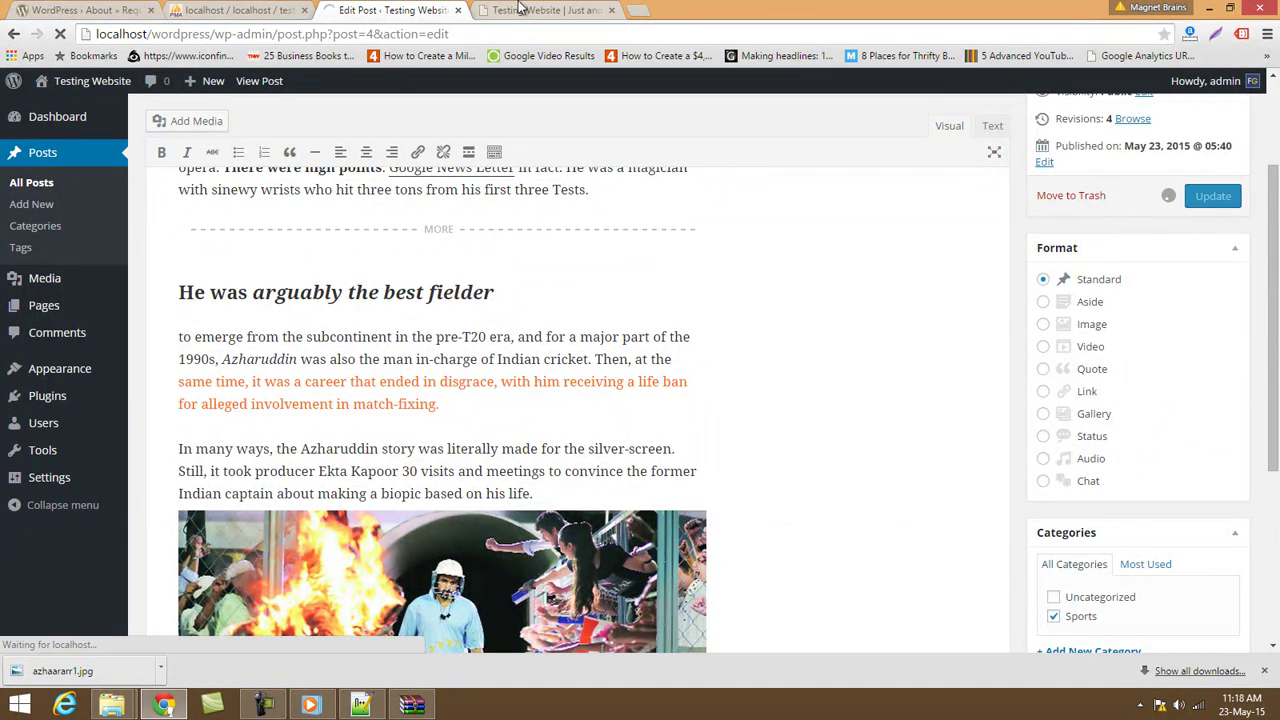
Reload the site's front page to see the post listed under Sports.
left_click(519, 9)
left_click(508, 34)
key("Return")
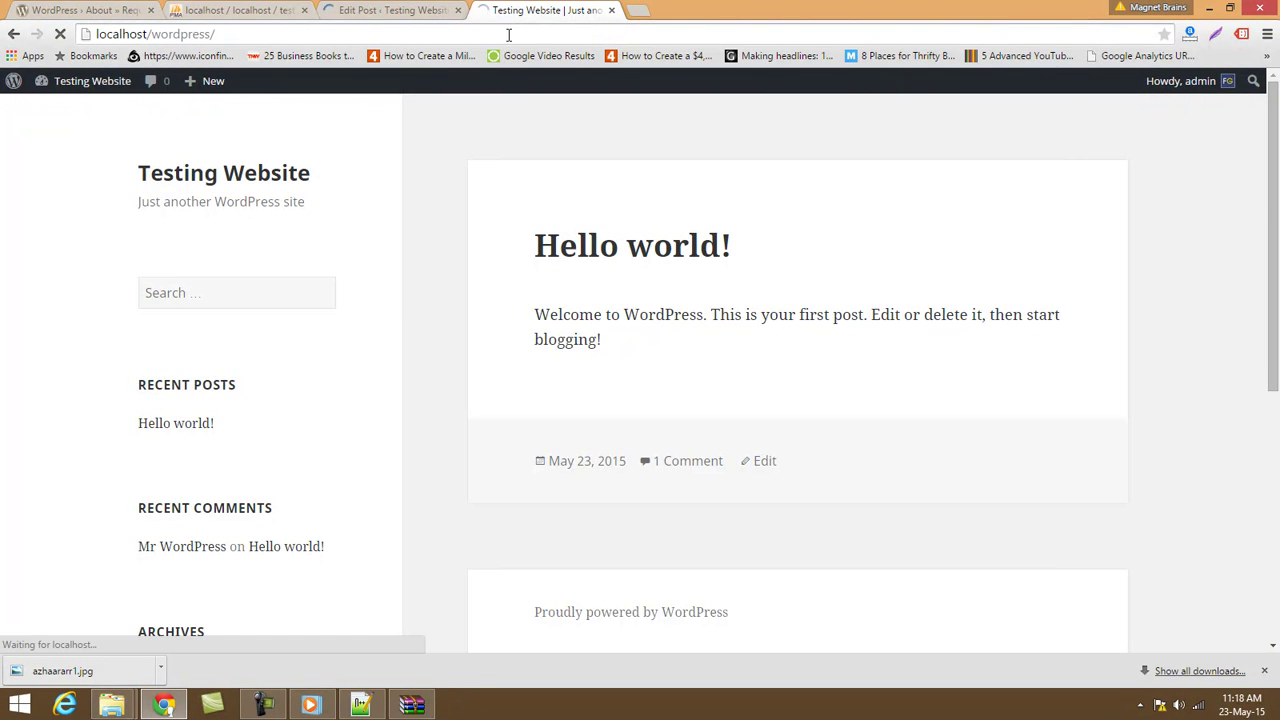
scroll(663, 354, "down", 2)
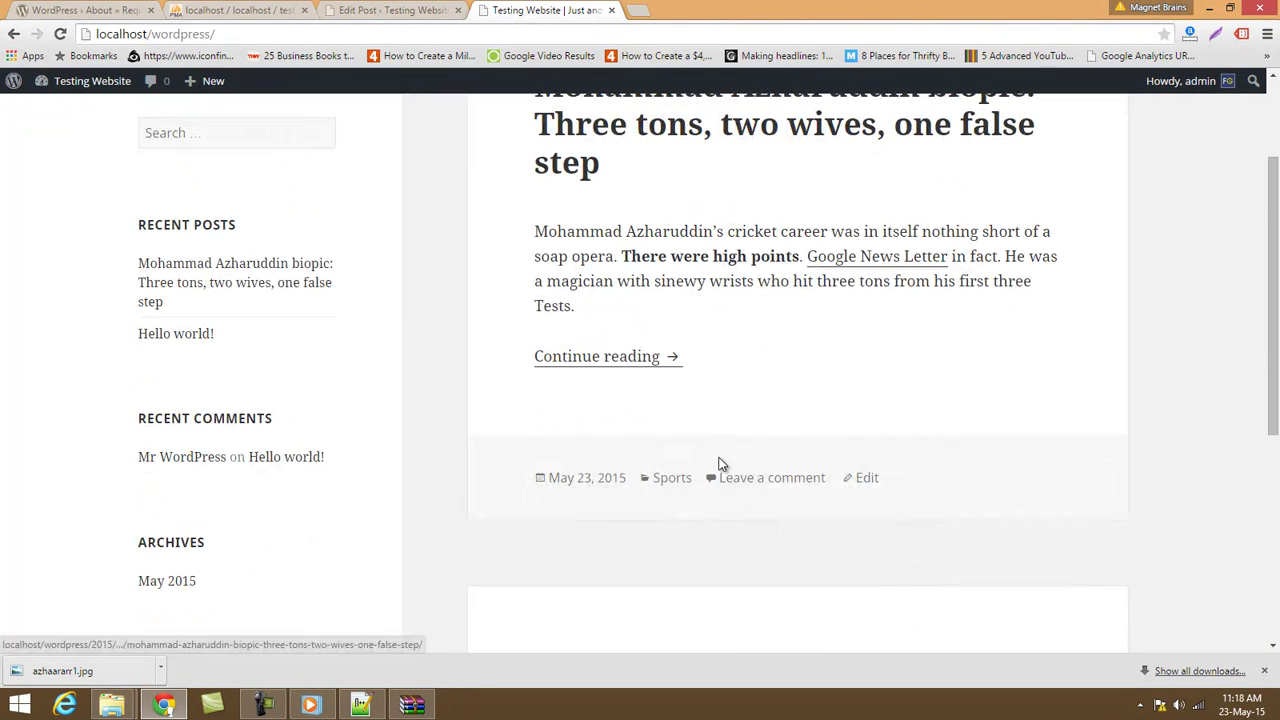
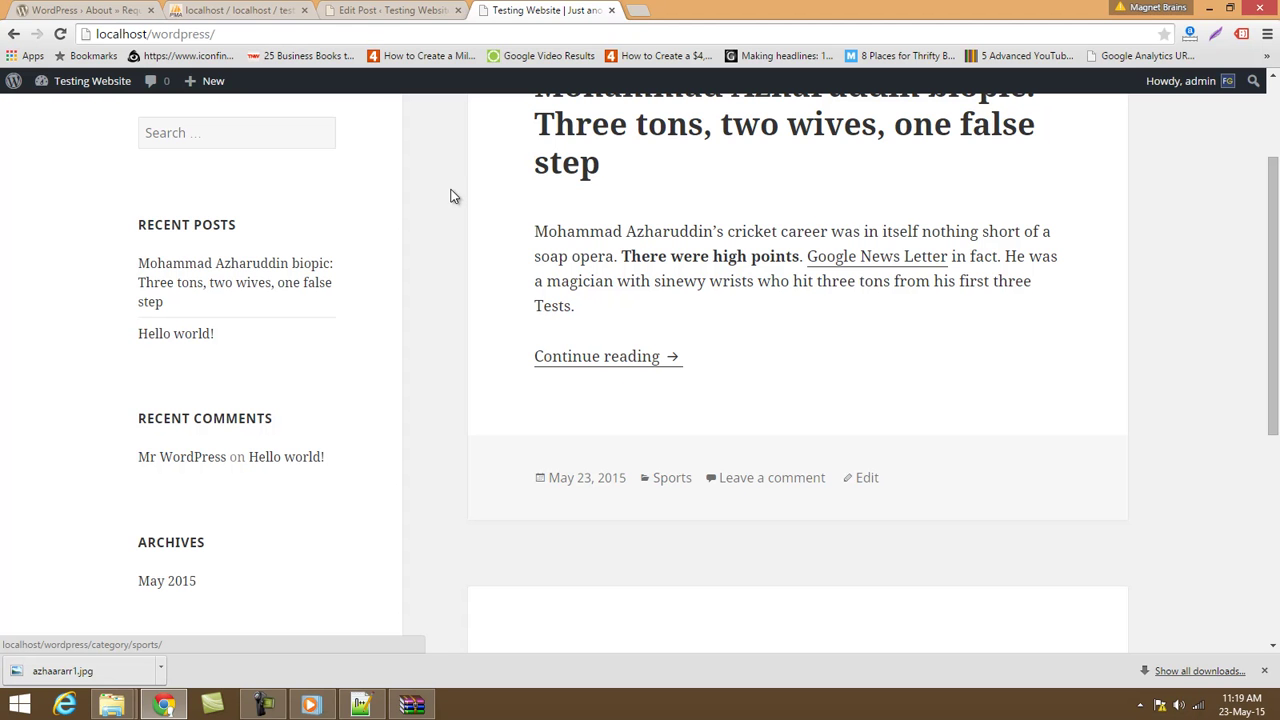
Return to the Azharuddin post's edit page after glancing at the front page, and scroll to its image.
left_click(376, 8)
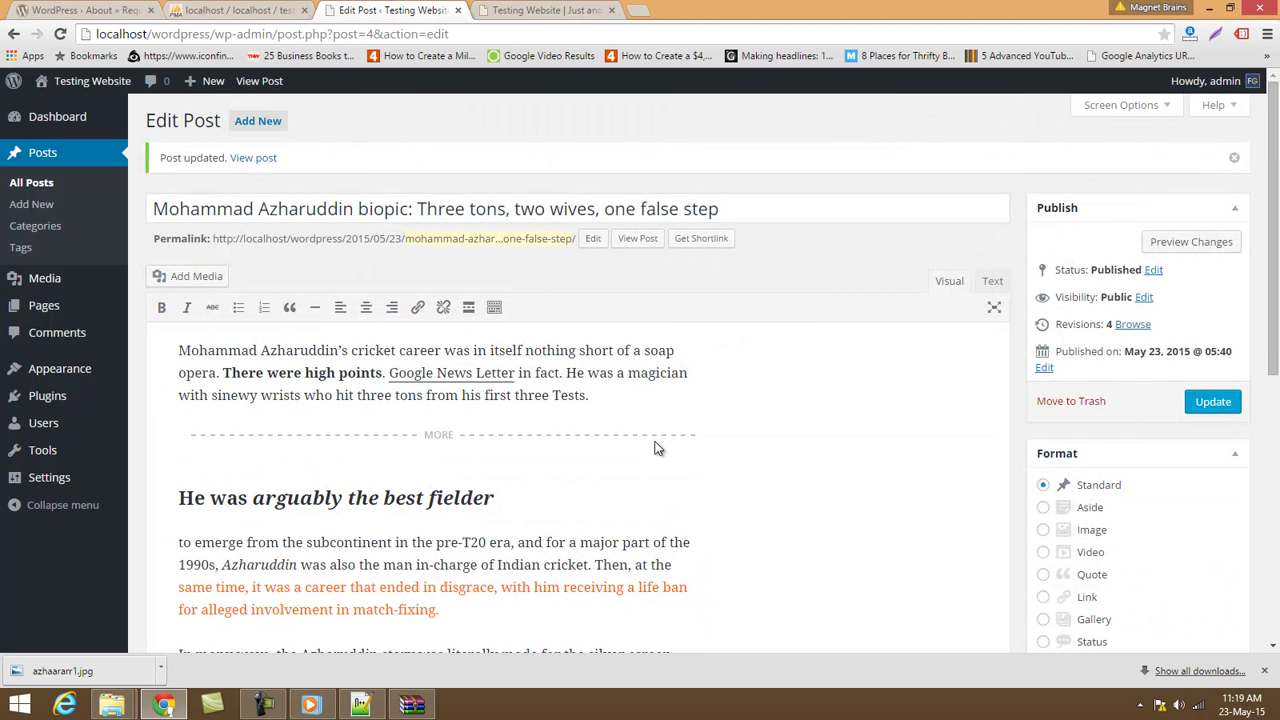
left_click(505, 10)
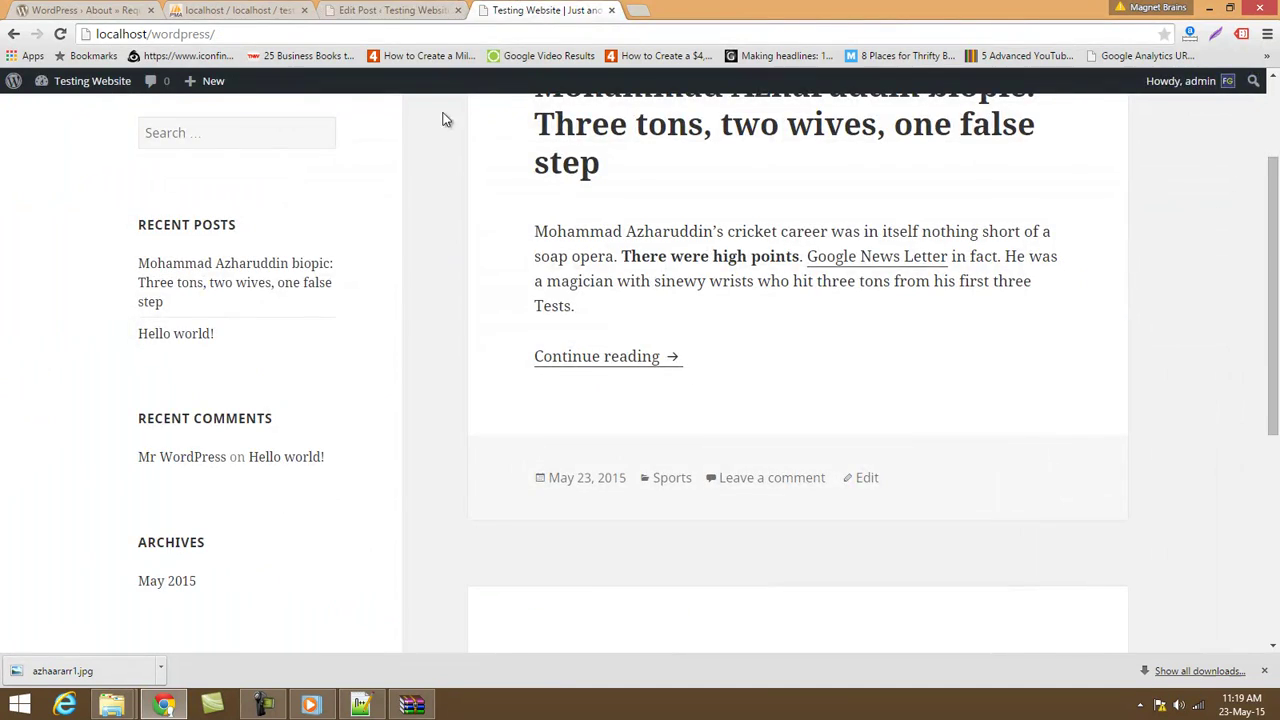
left_click(352, 9)
scroll(850, 421, "down", 5)
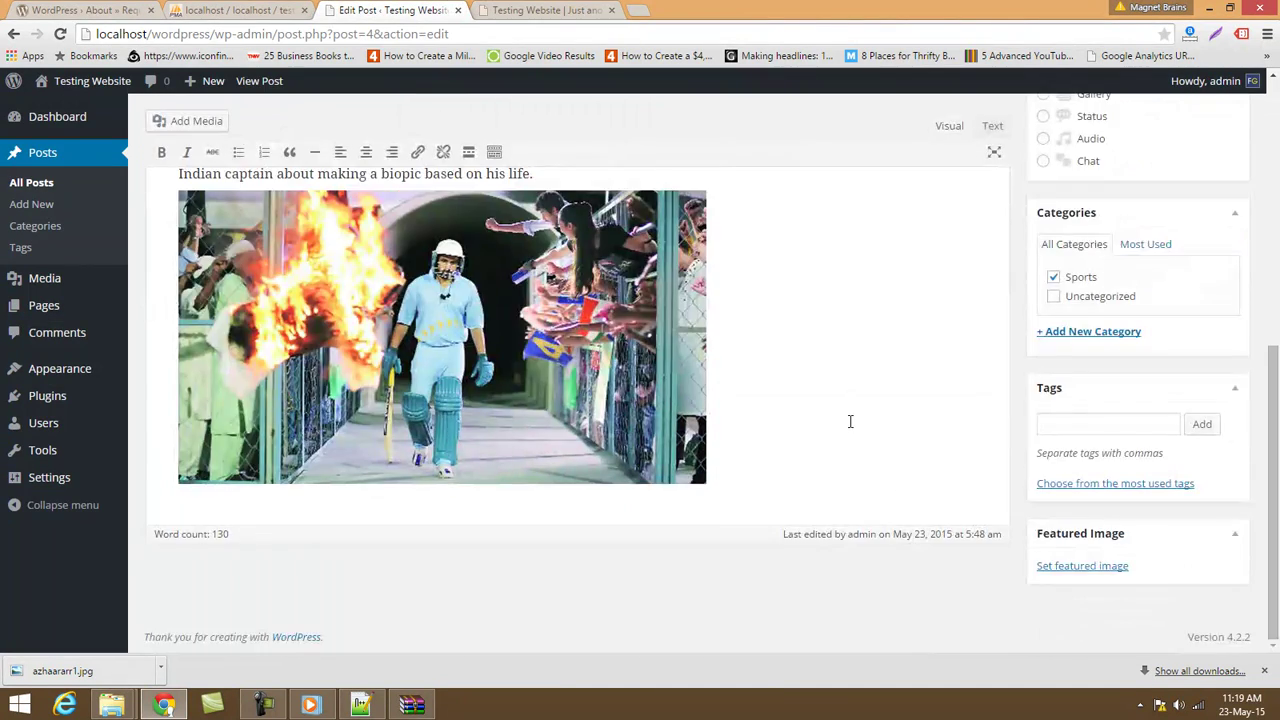
scroll(850, 421, "up", 3)
Upload thumb image.png through the post's featured image chooser.
left_click(540, 9)
left_click(395, 10)
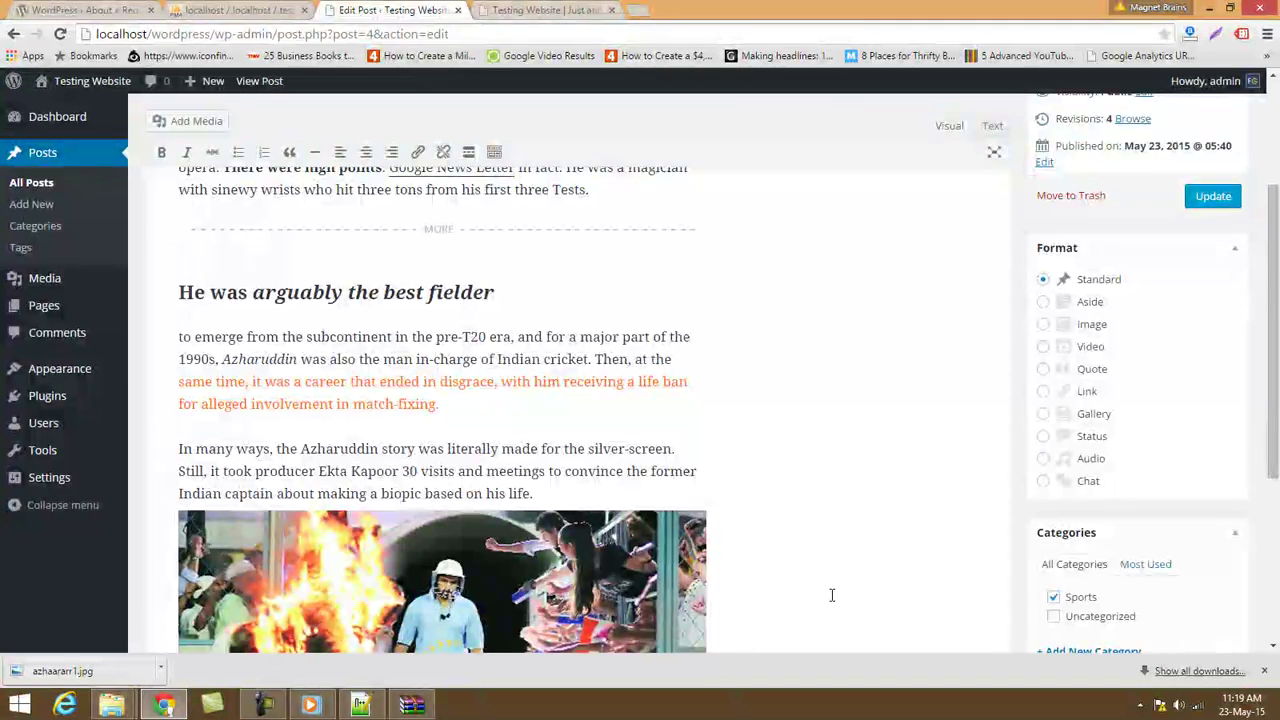
scroll(829, 597, "down", 3)
left_click(1066, 566)
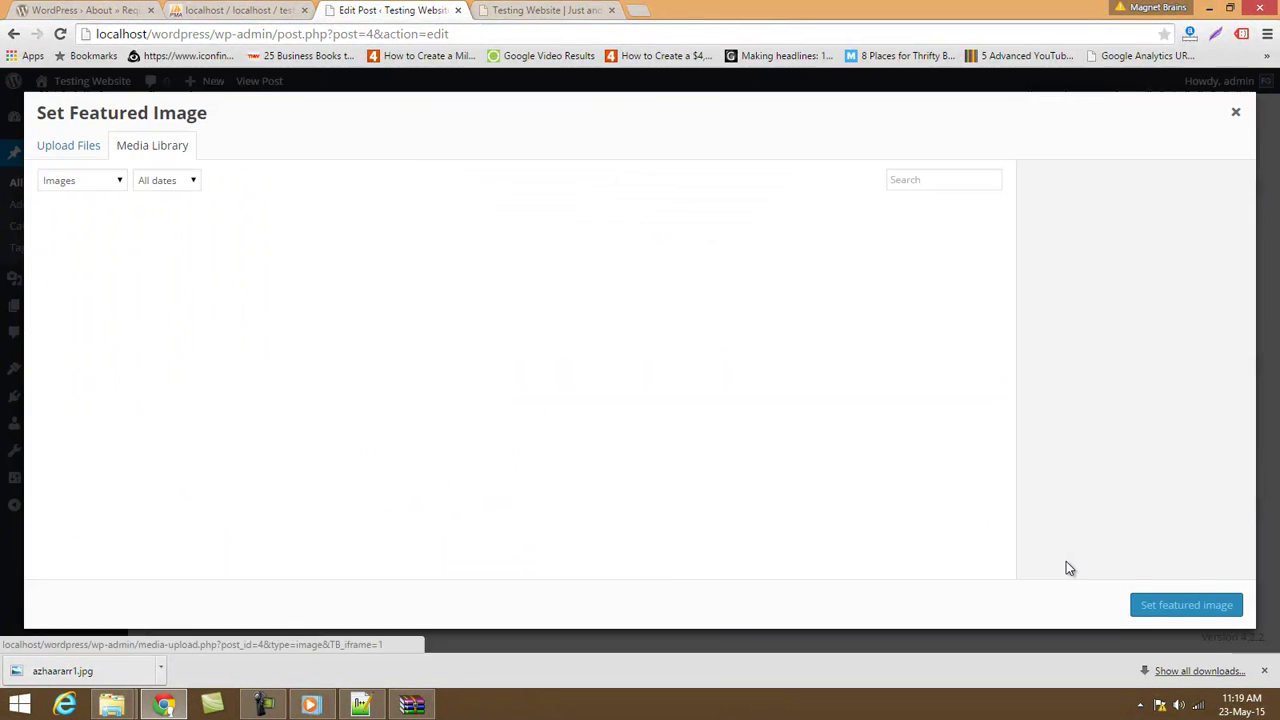
left_click(72, 145)
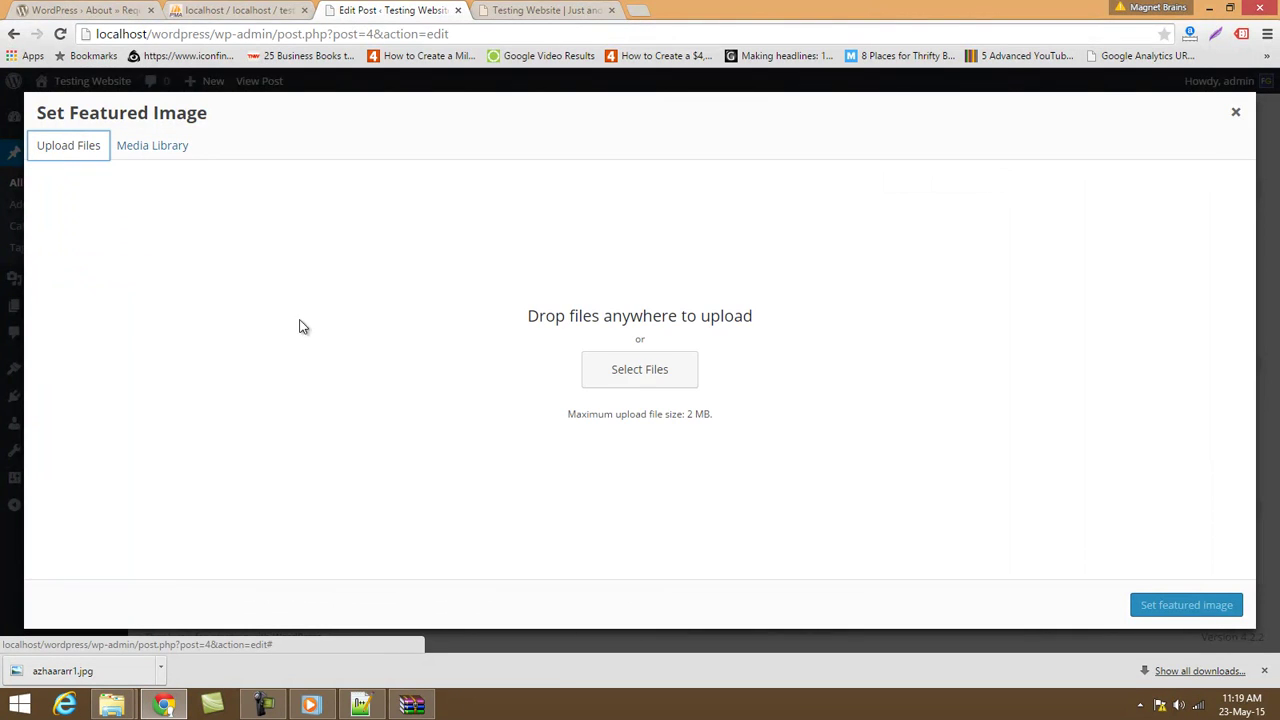
left_click(634, 379)
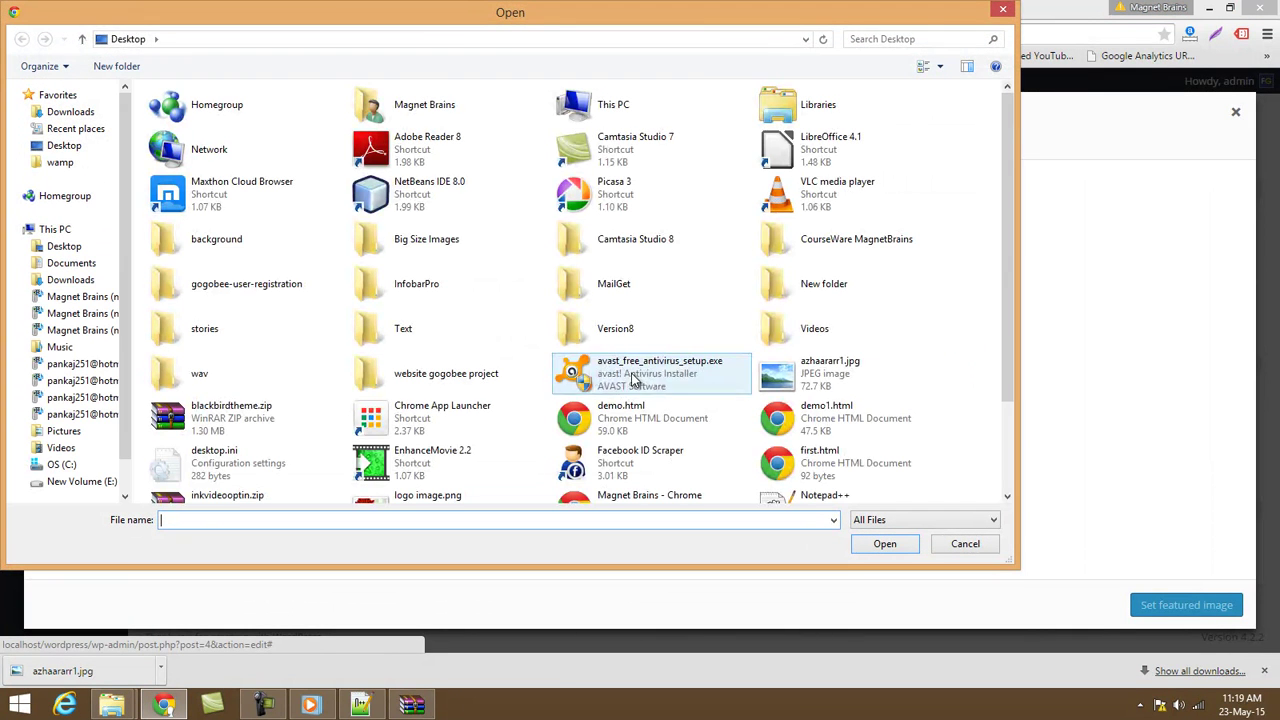
left_click_drag(1010, 287, 1010, 377)
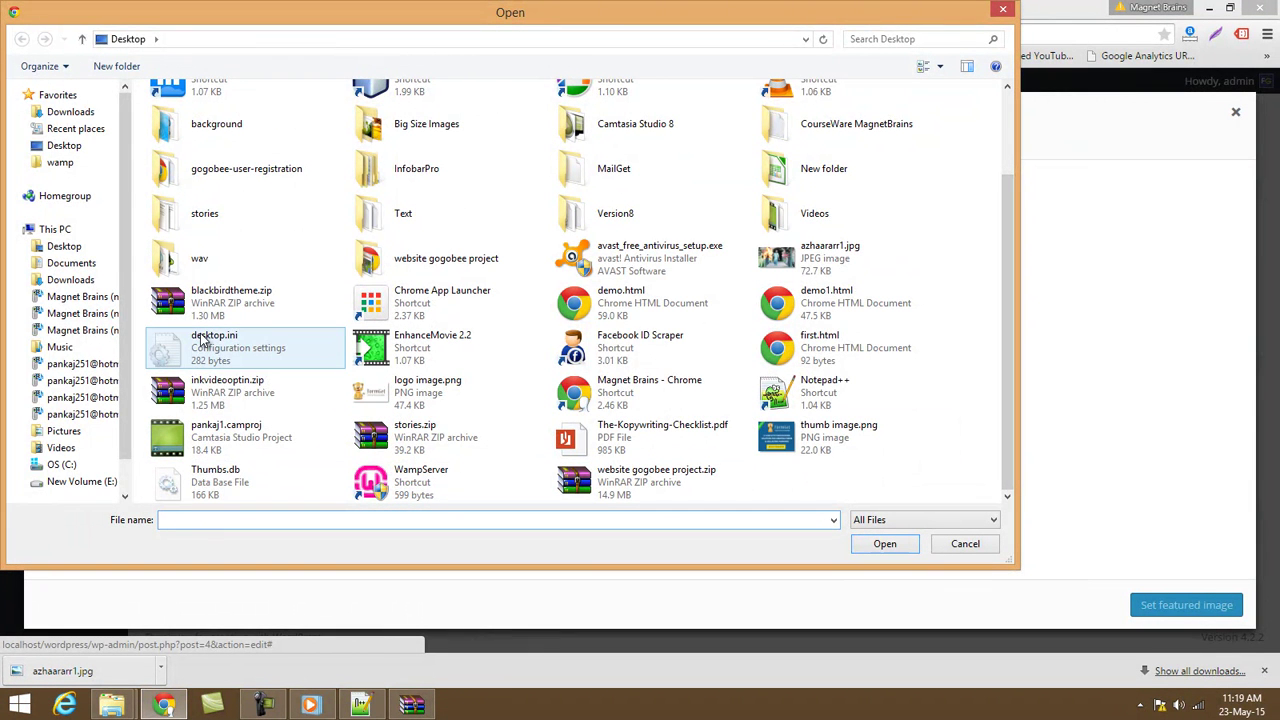
left_click(778, 440)
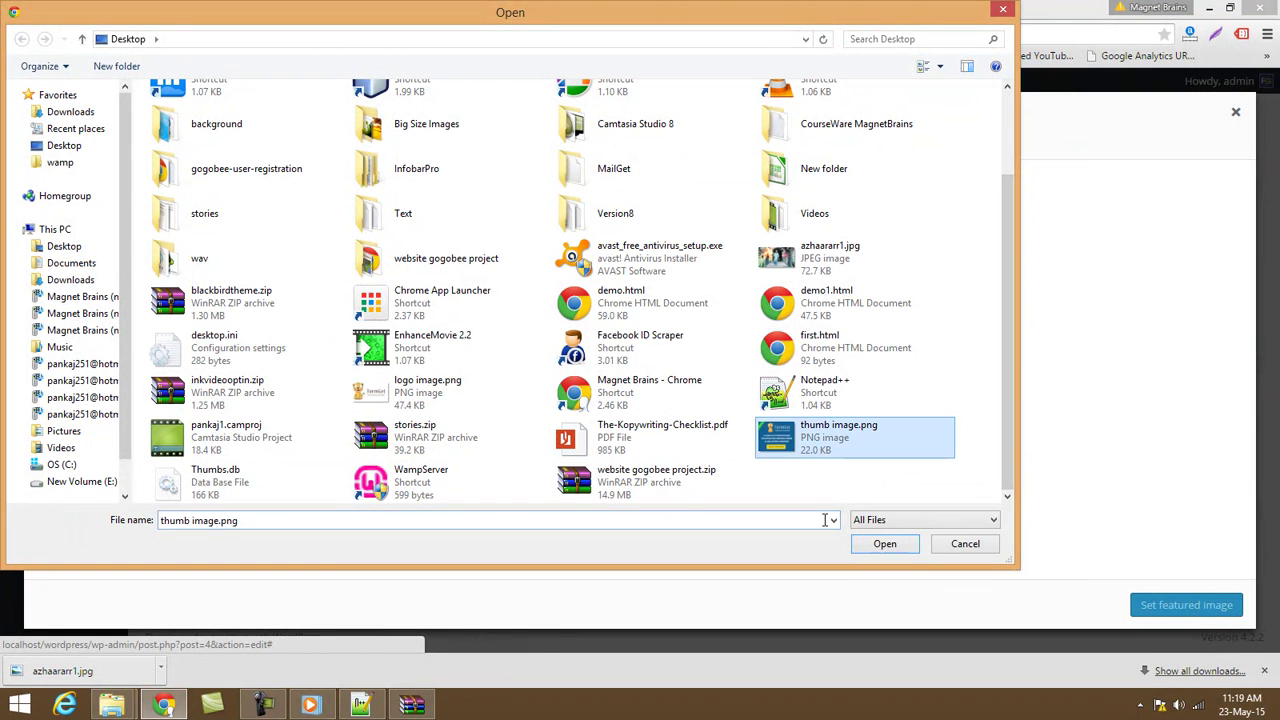
left_click(866, 543)
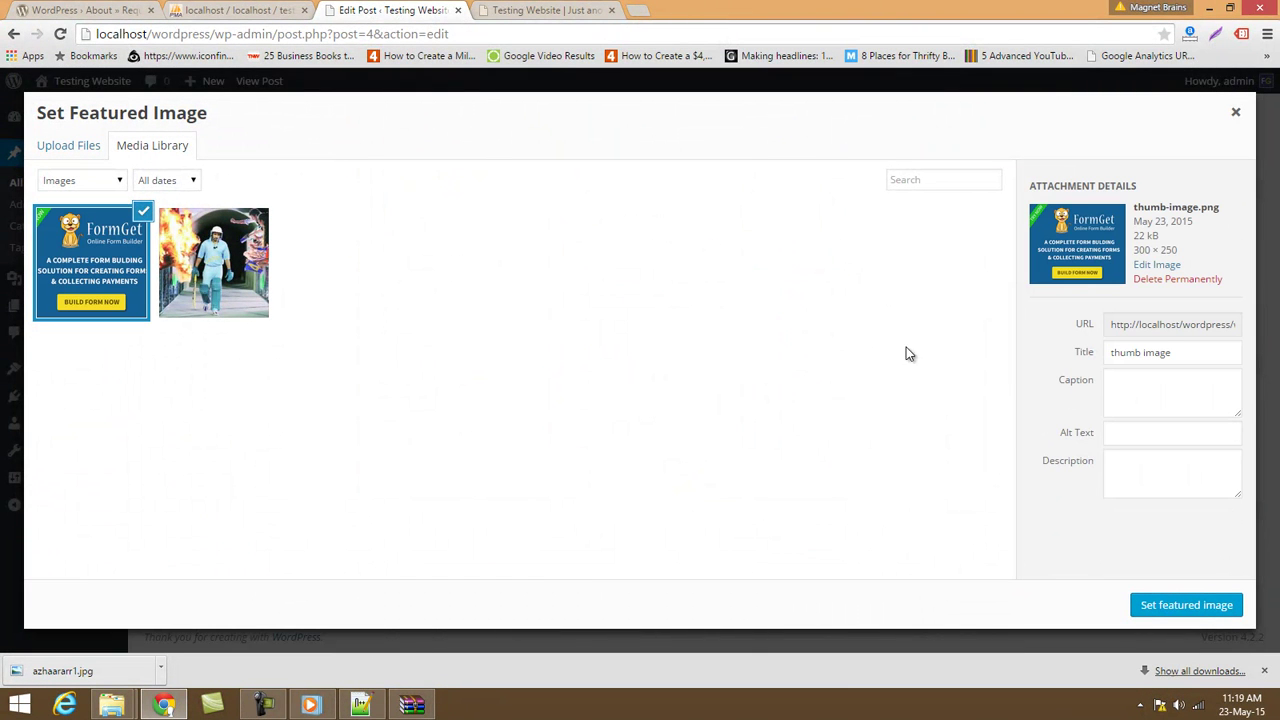
Set the FormGet image as featured image, update the post, and go to the front page.
left_click(1129, 430)
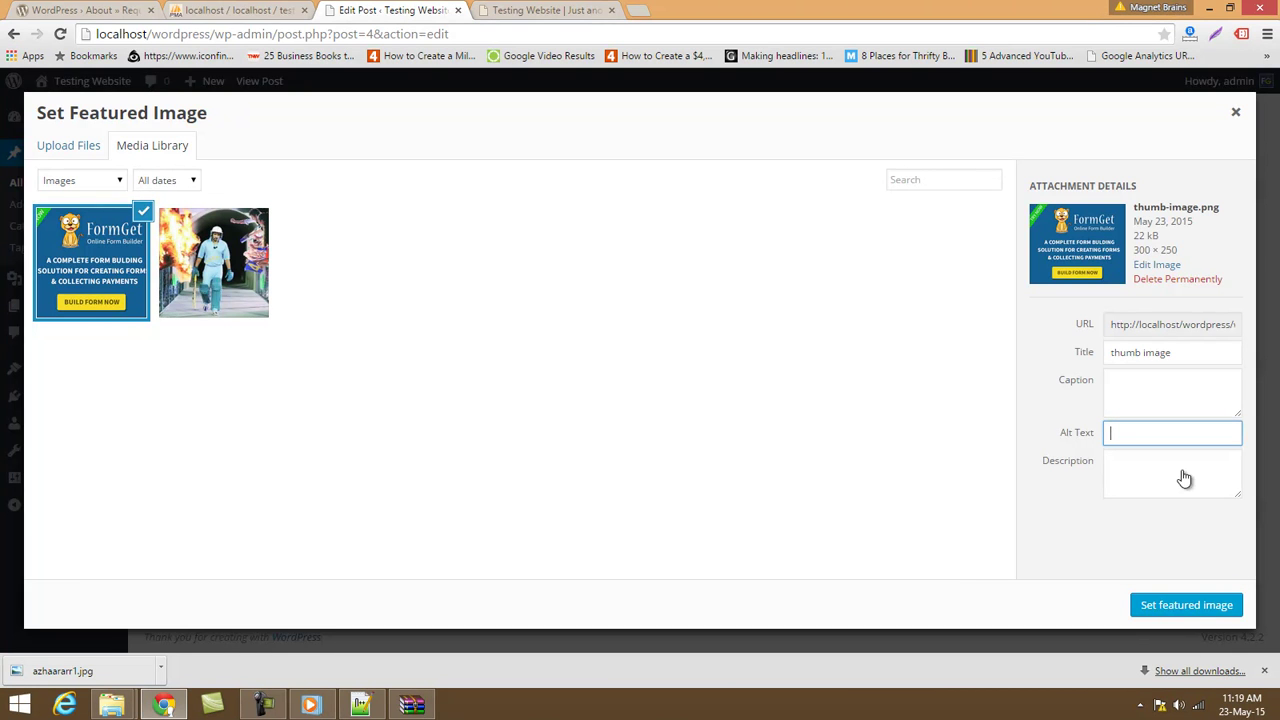
left_click(1190, 605)
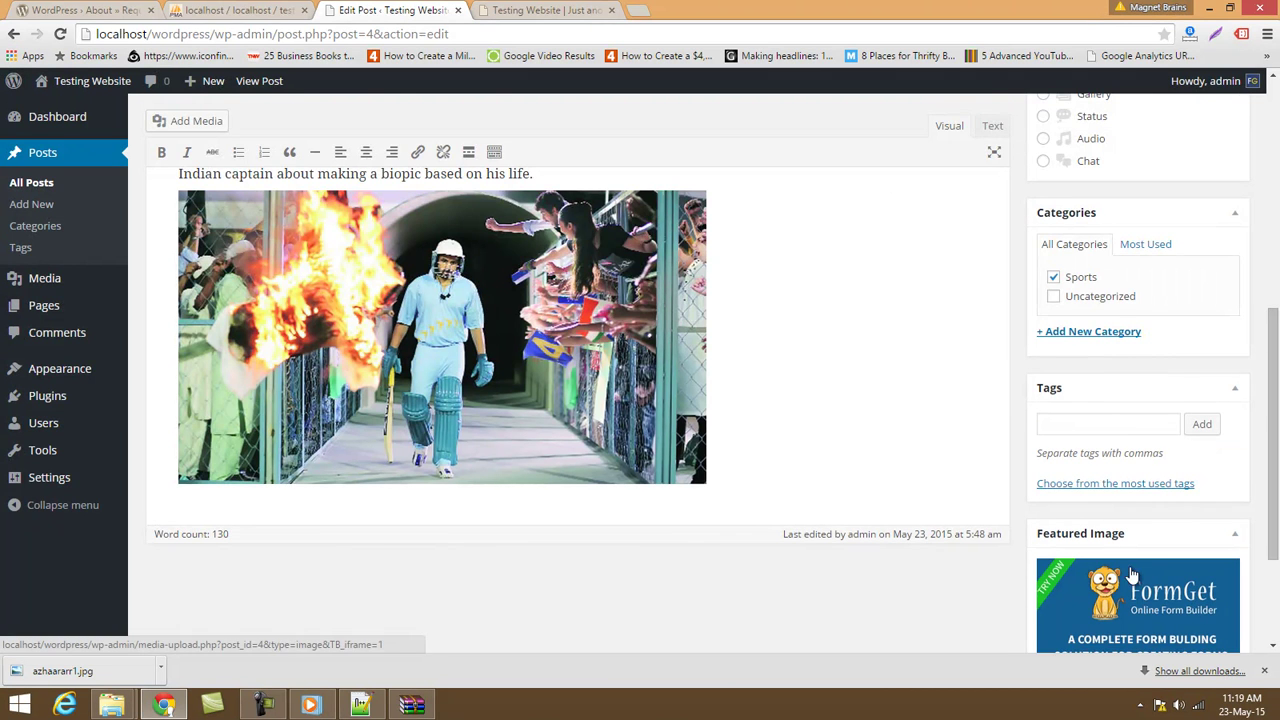
scroll(1150, 580, "up", 10)
left_click(1213, 402)
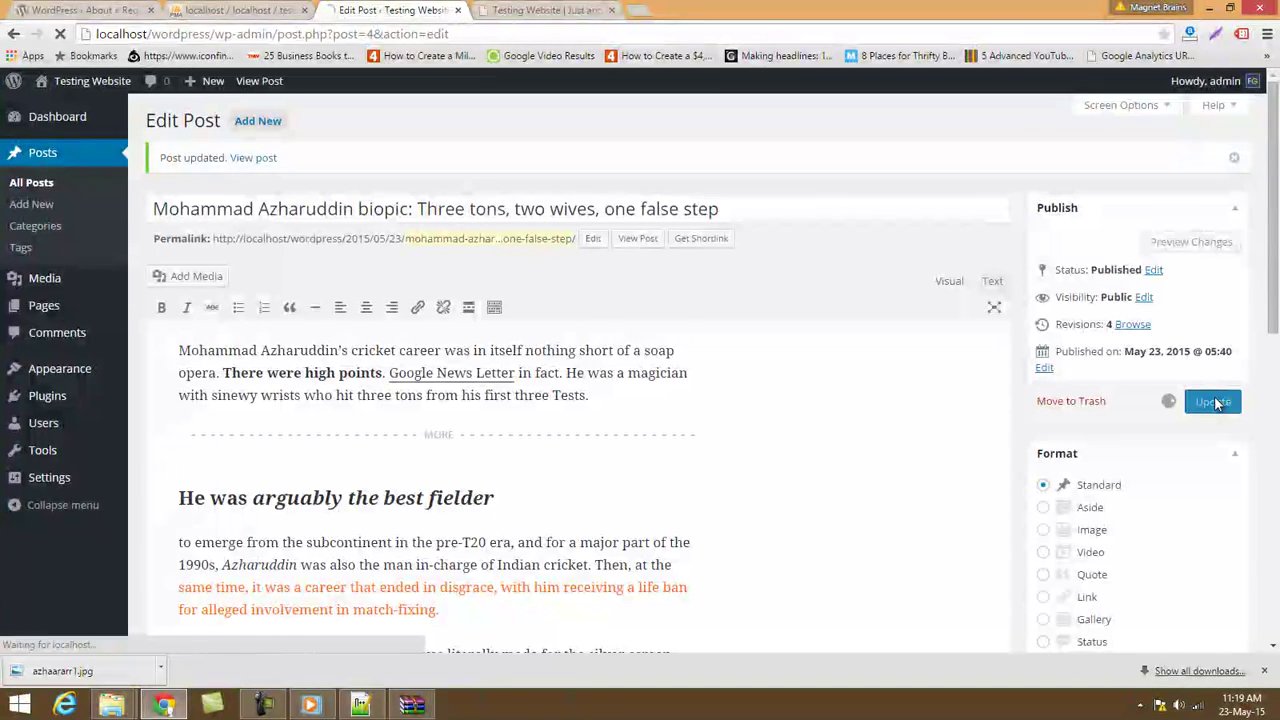
left_click(548, 10)
left_click(148, 33)
Reload the front page and check the FormGet banner above the biopic post.
key("Return")
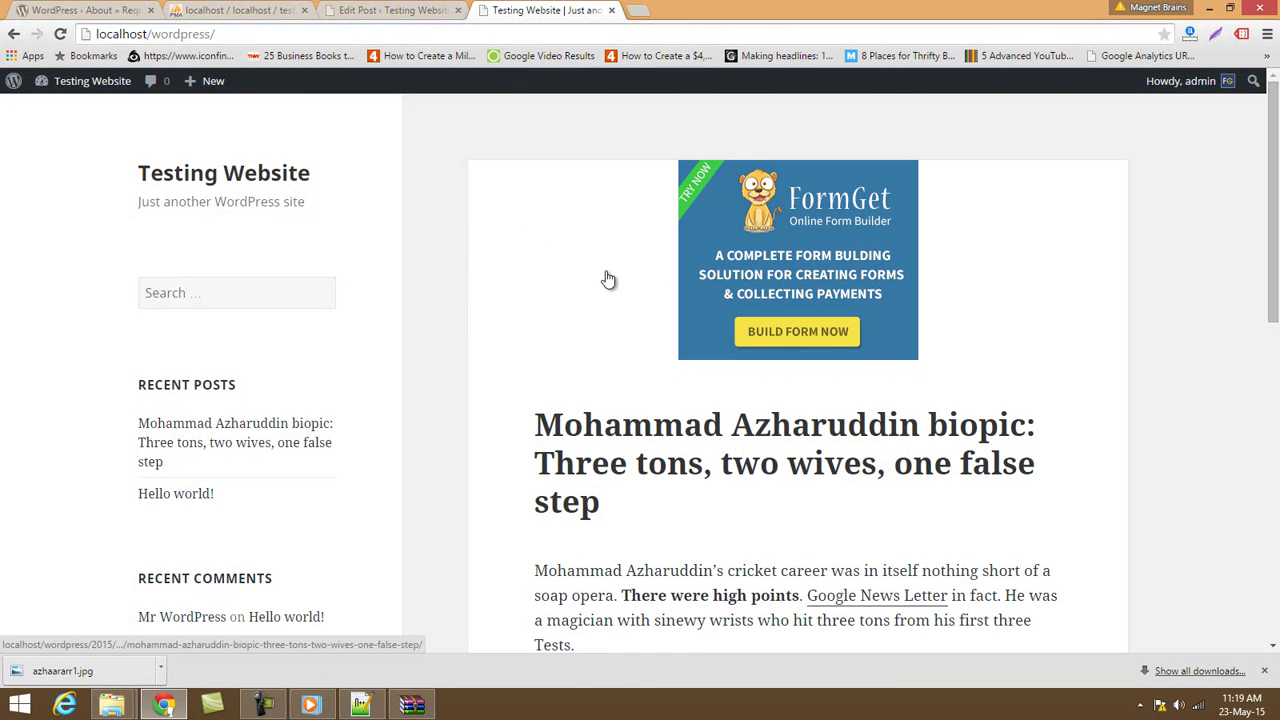
scroll(608, 279, "down", 3)
scroll(606, 266, "up", 3)
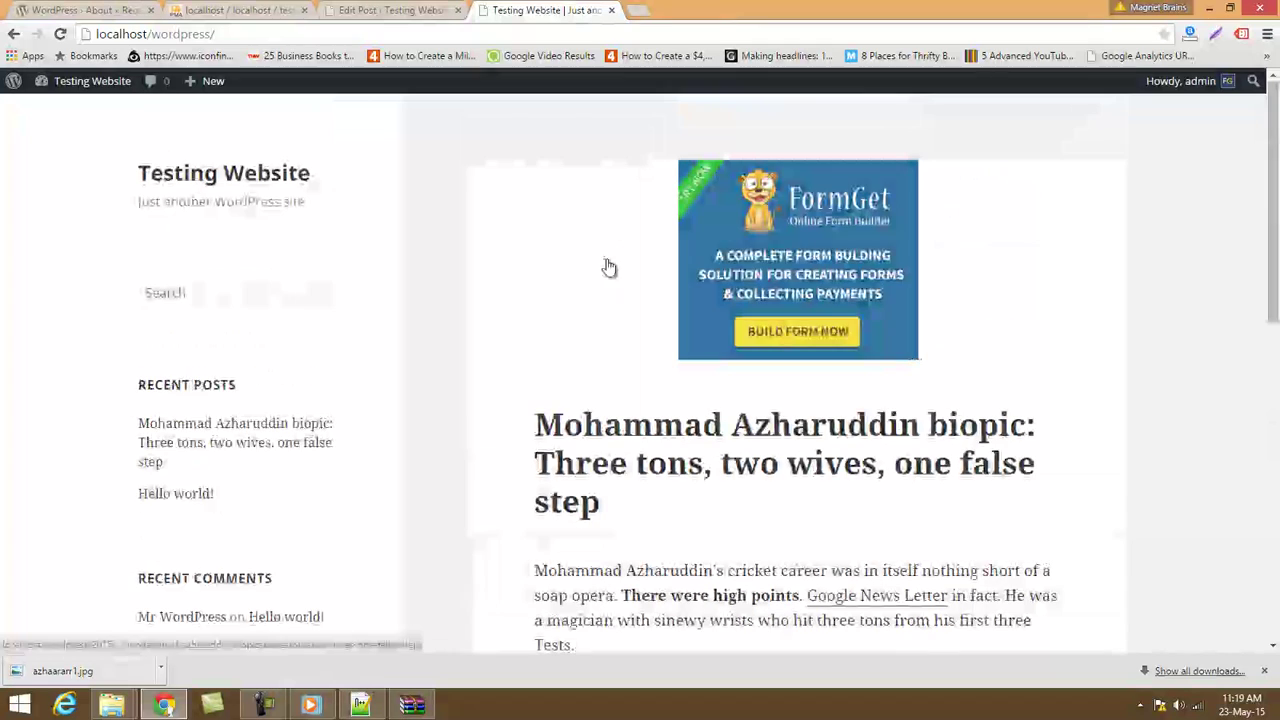
Load formget.com/blog in a new browser tab.
left_click(638, 16)
type("formget")
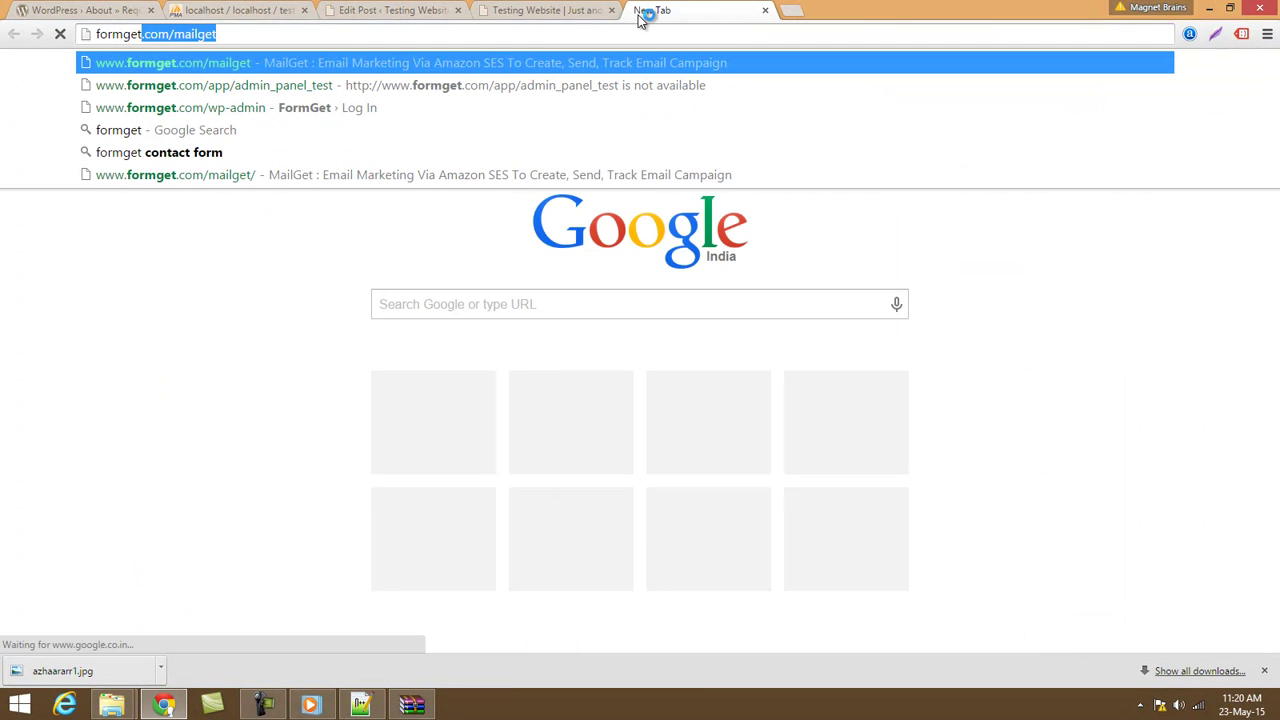
type(".com/mai")
key("BackSpace")
key("BackSpace")
key("BackSpace")
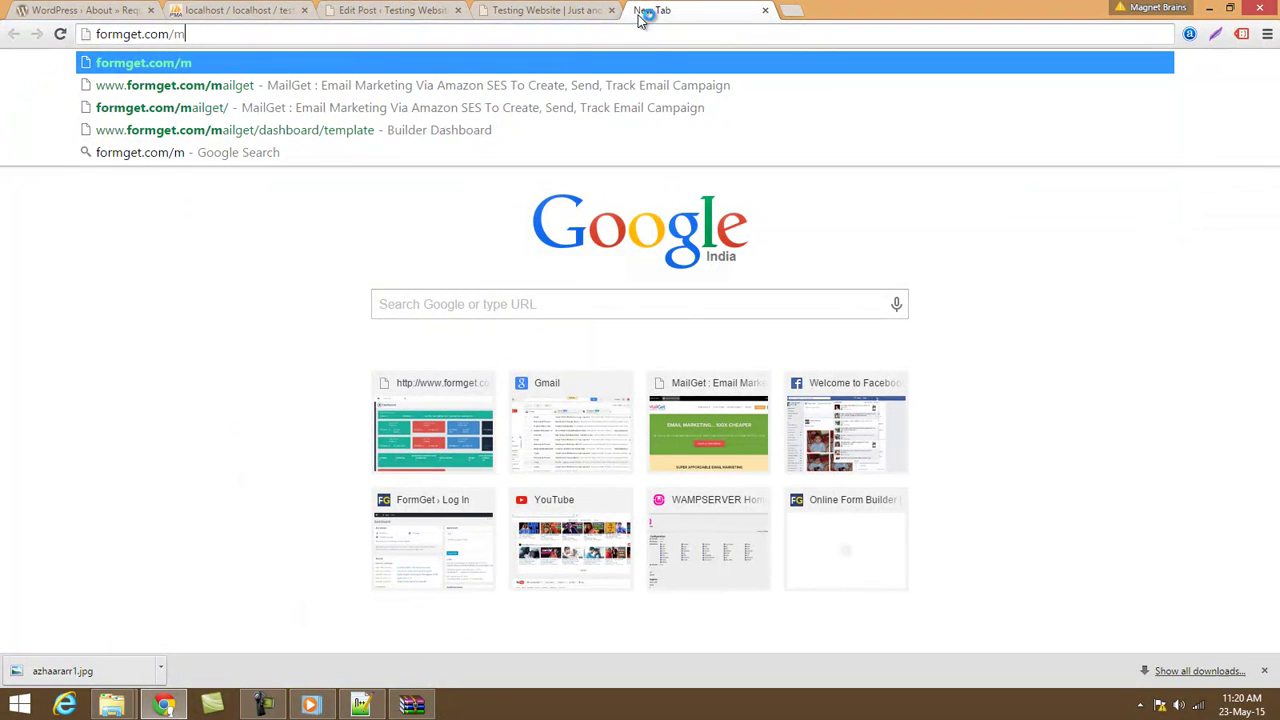
type("blog")
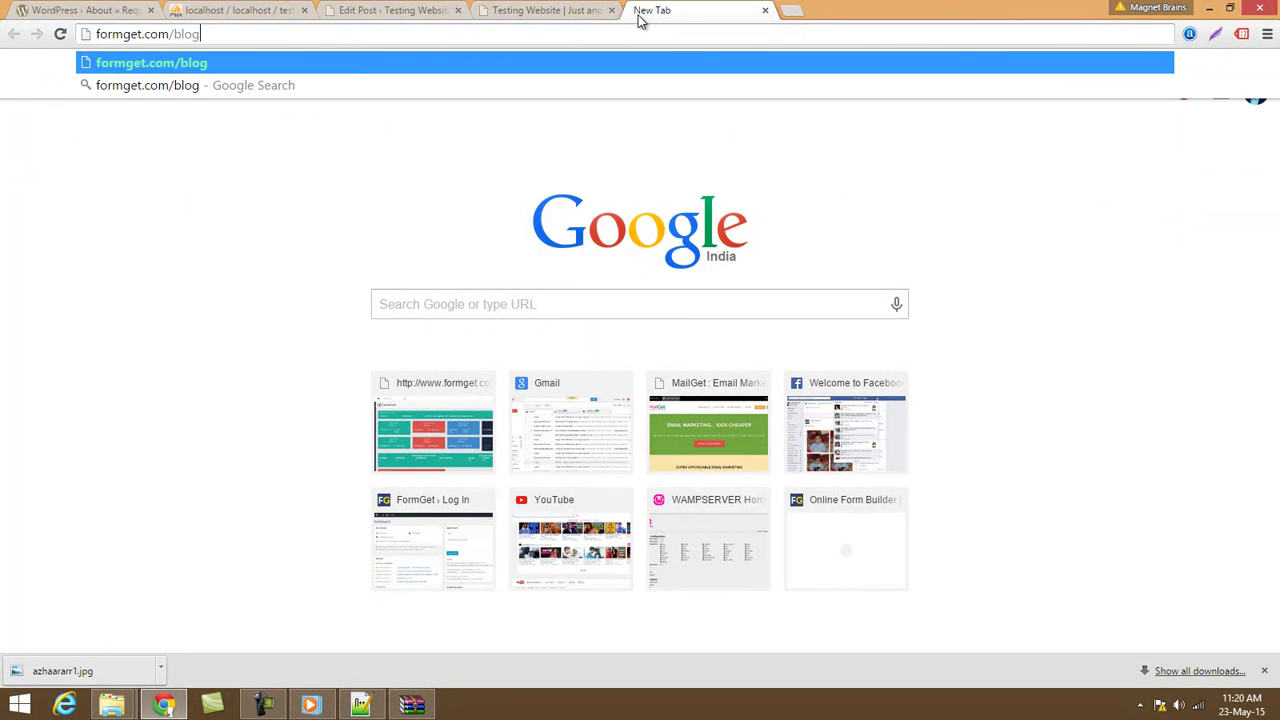
key("Return")
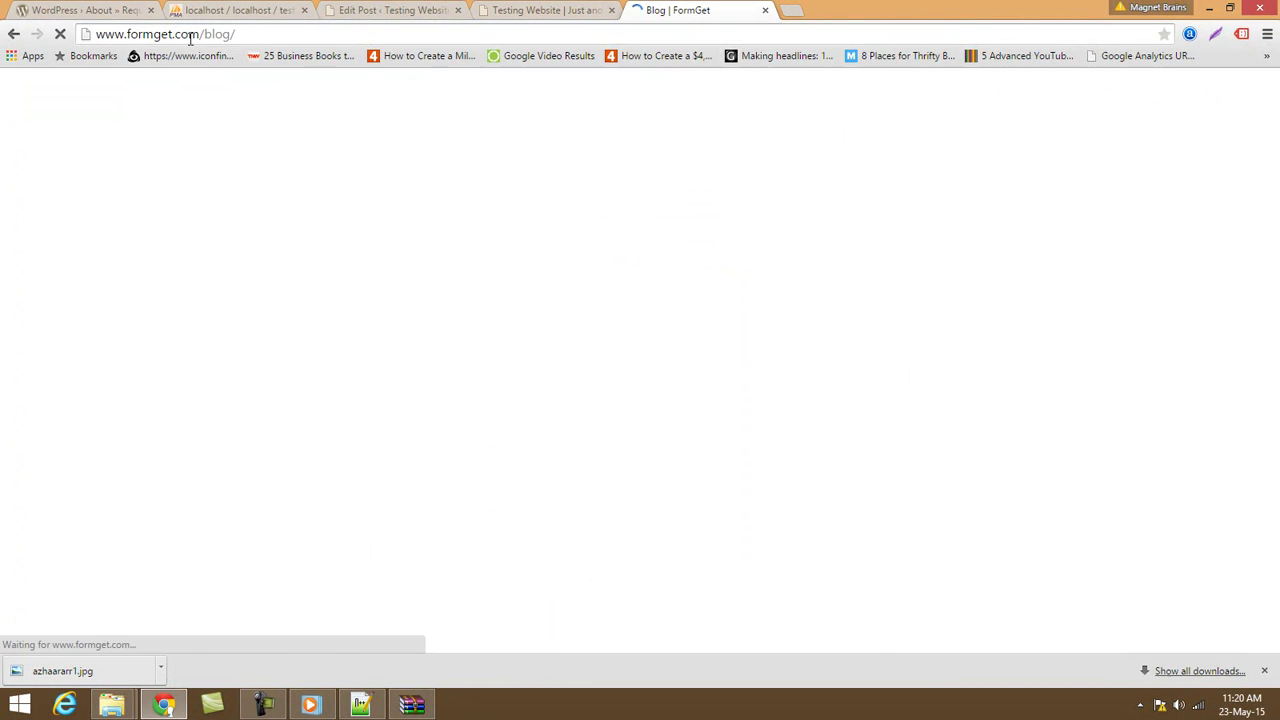
Scroll through the FormGet blog posts' featured images, comparing them with the site's front page.
scroll(1025, 440, "down", 6)
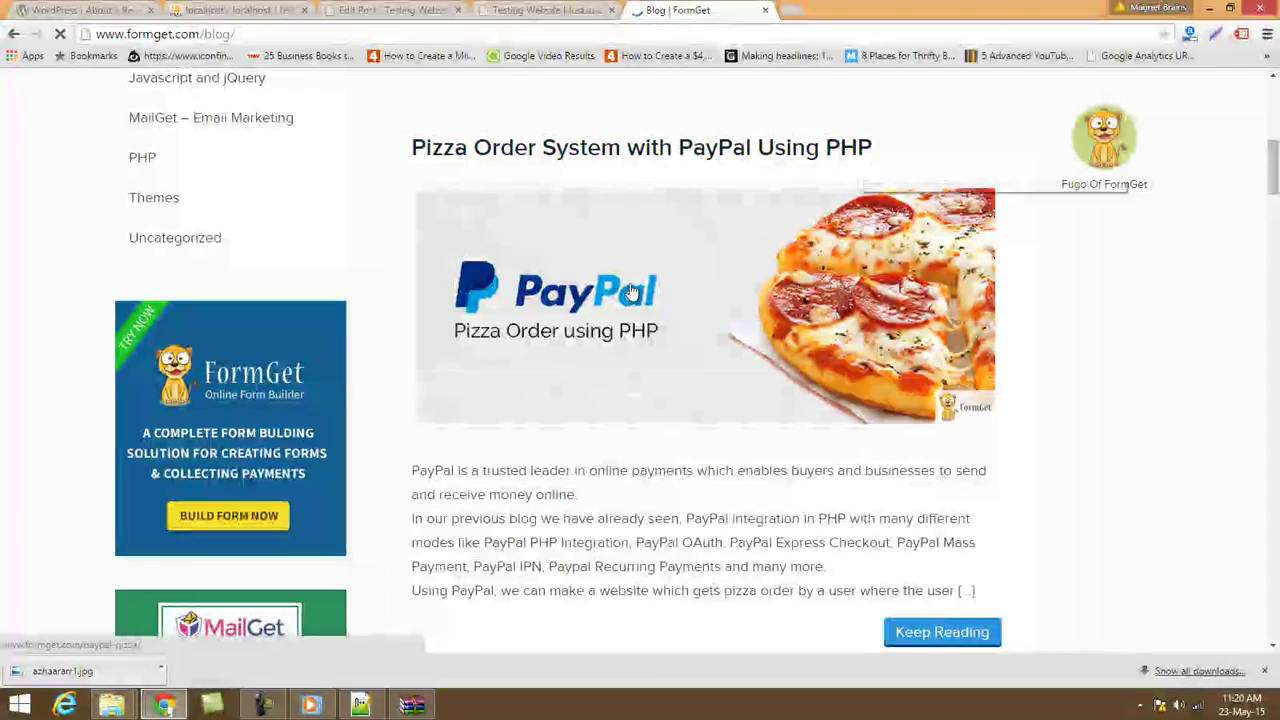
scroll(690, 320, "down", 5)
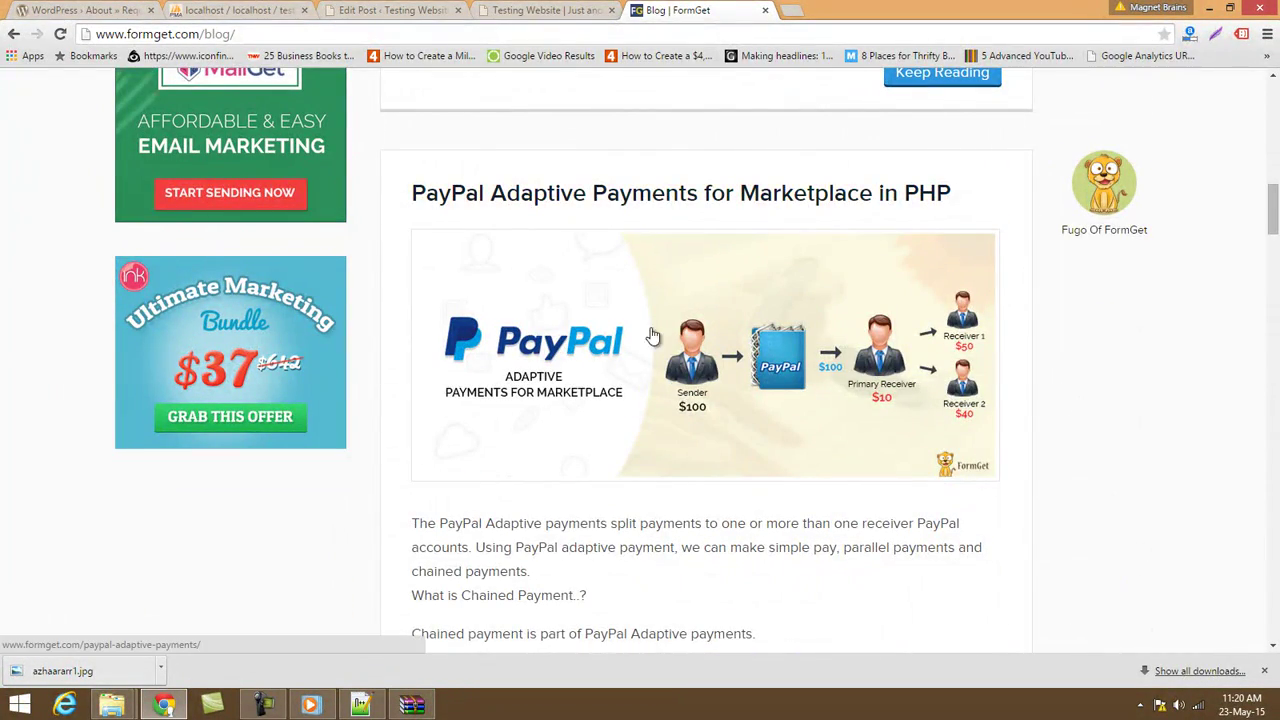
scroll(655, 335, "down", 2)
scroll(660, 327, "down", 10)
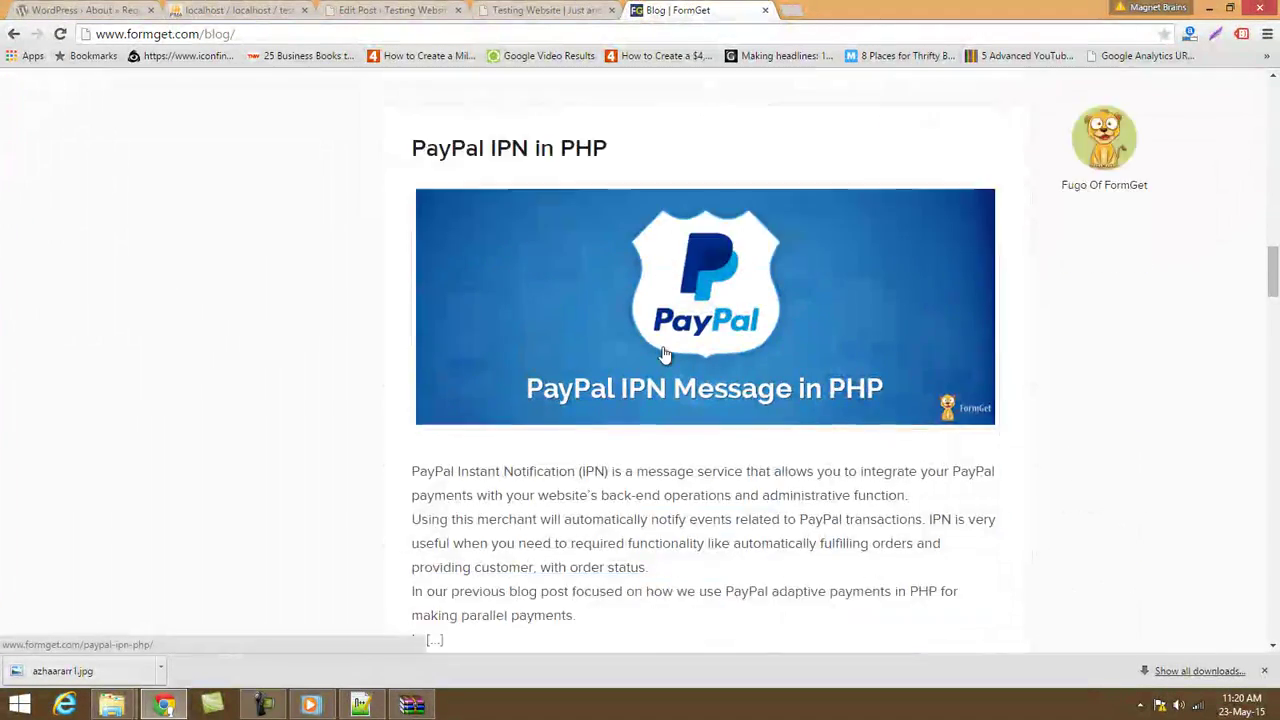
scroll(666, 370, "down", 3)
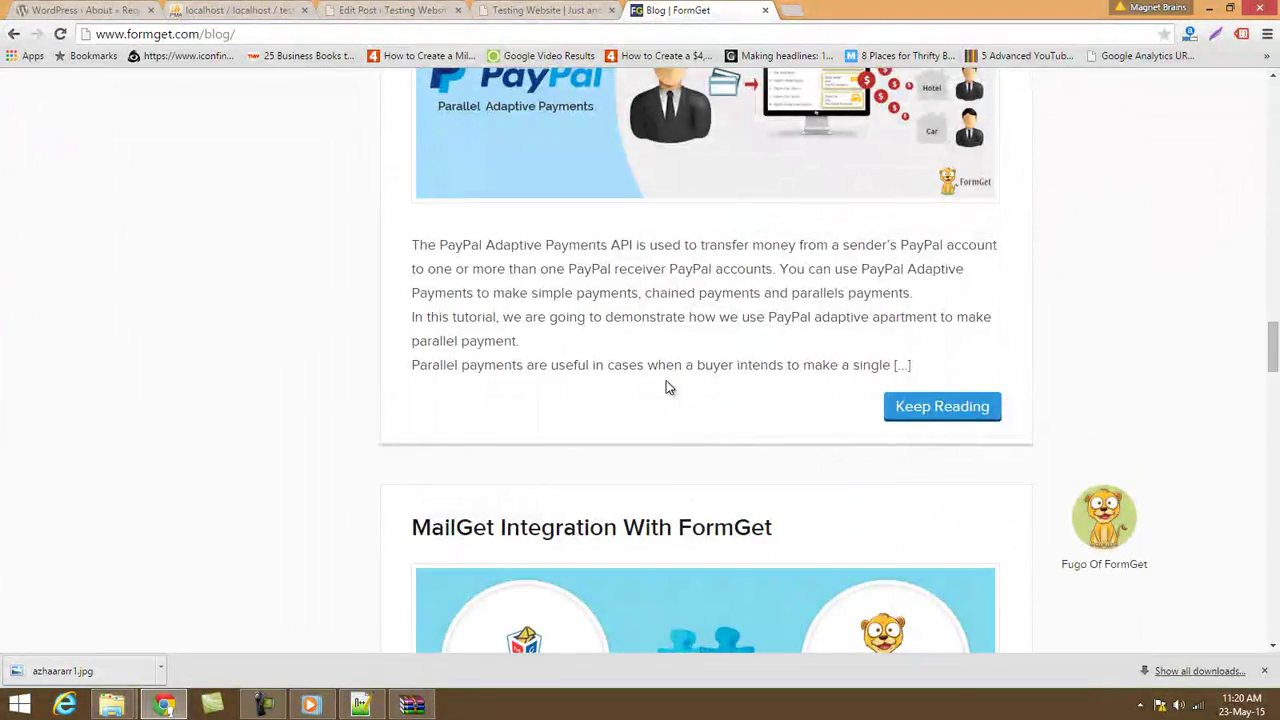
scroll(666, 380, "down", 4)
scroll(666, 388, "down", 14)
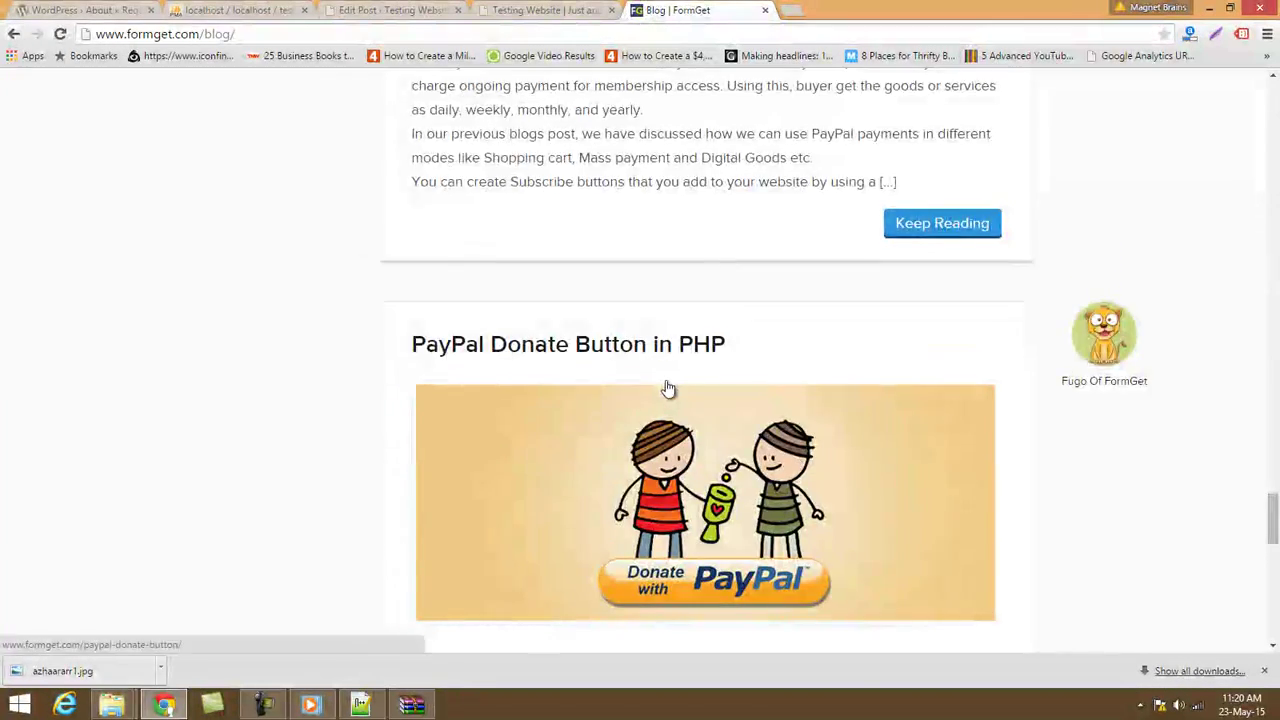
scroll(666, 380, "down", 8)
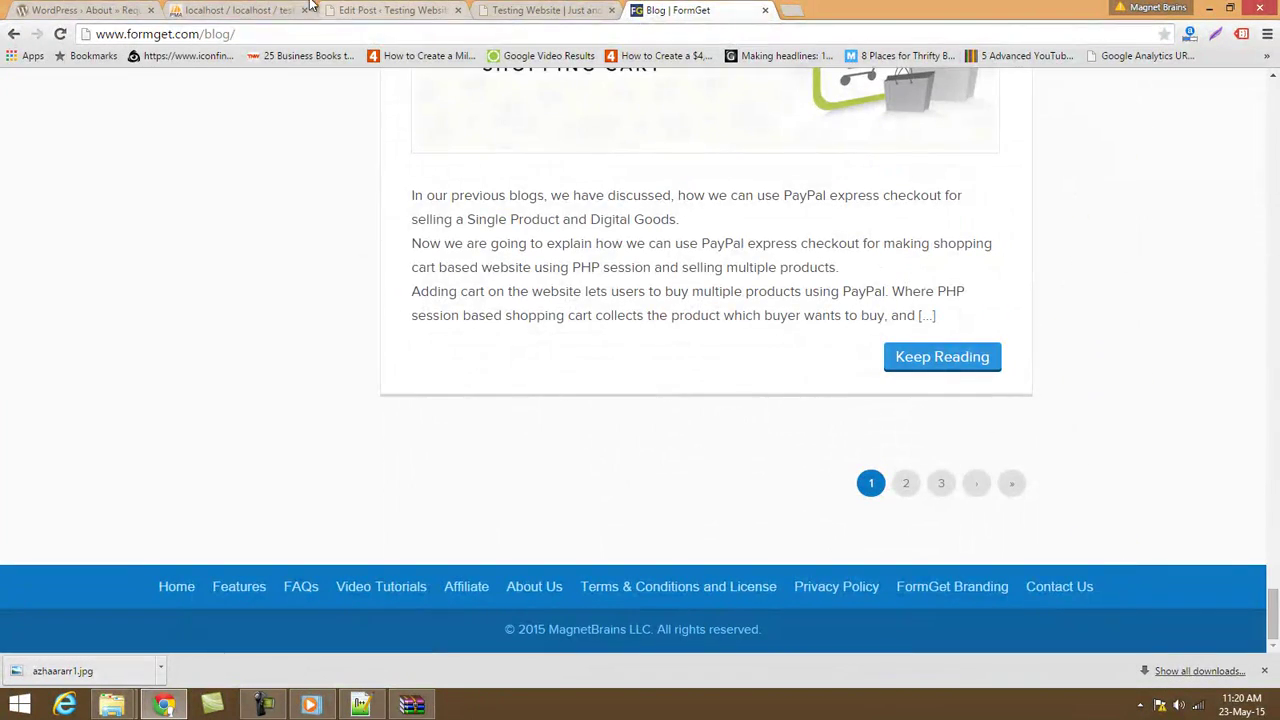
left_click(530, 9)
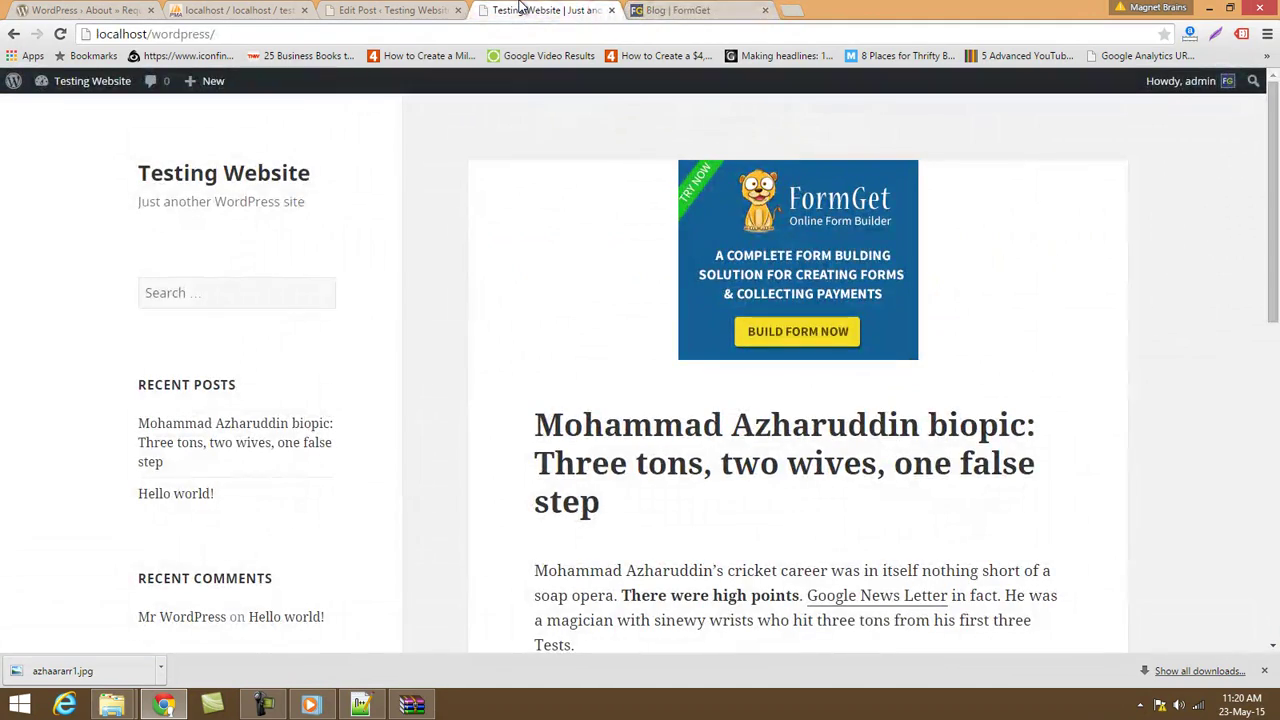
key("ctrl+Tab")
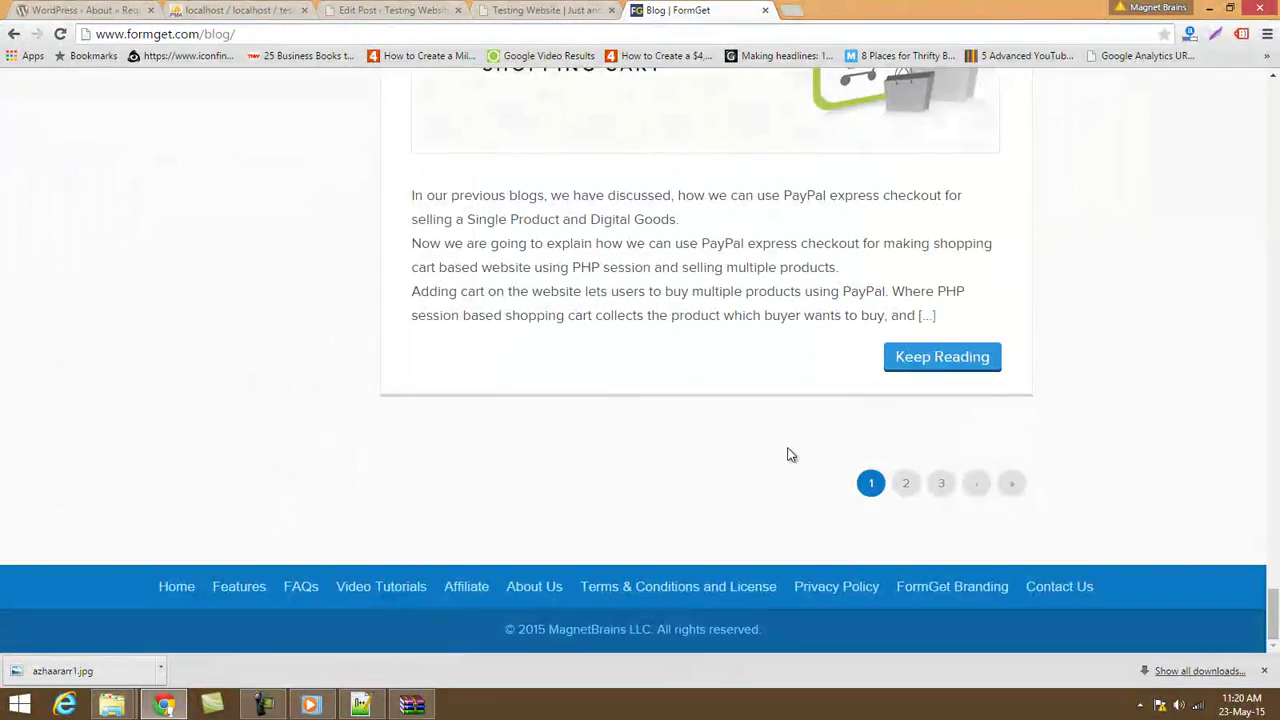
scroll(790, 456, "up", 4)
scroll(790, 456, "up", 5)
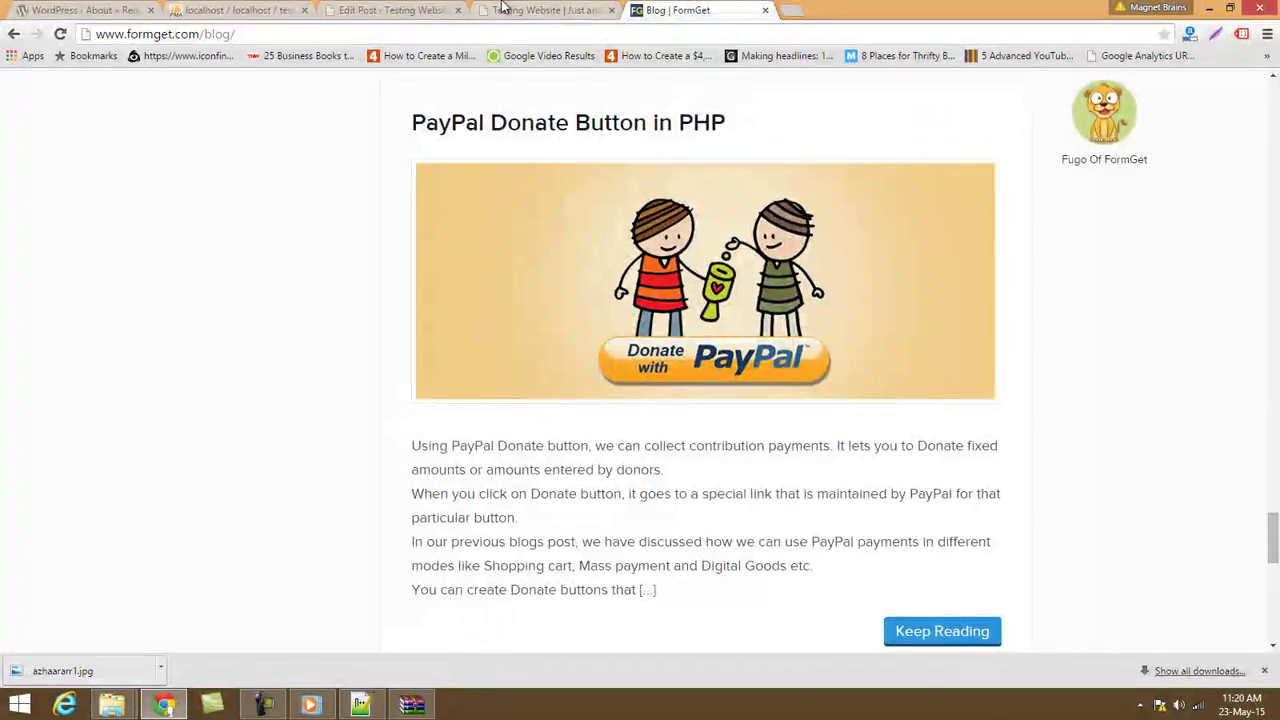
left_click(548, 10)
Change the biopic post's publish month to 07-Jul and schedule it for Jul 23, 2015 @ 05:40.
left_click(420, 10)
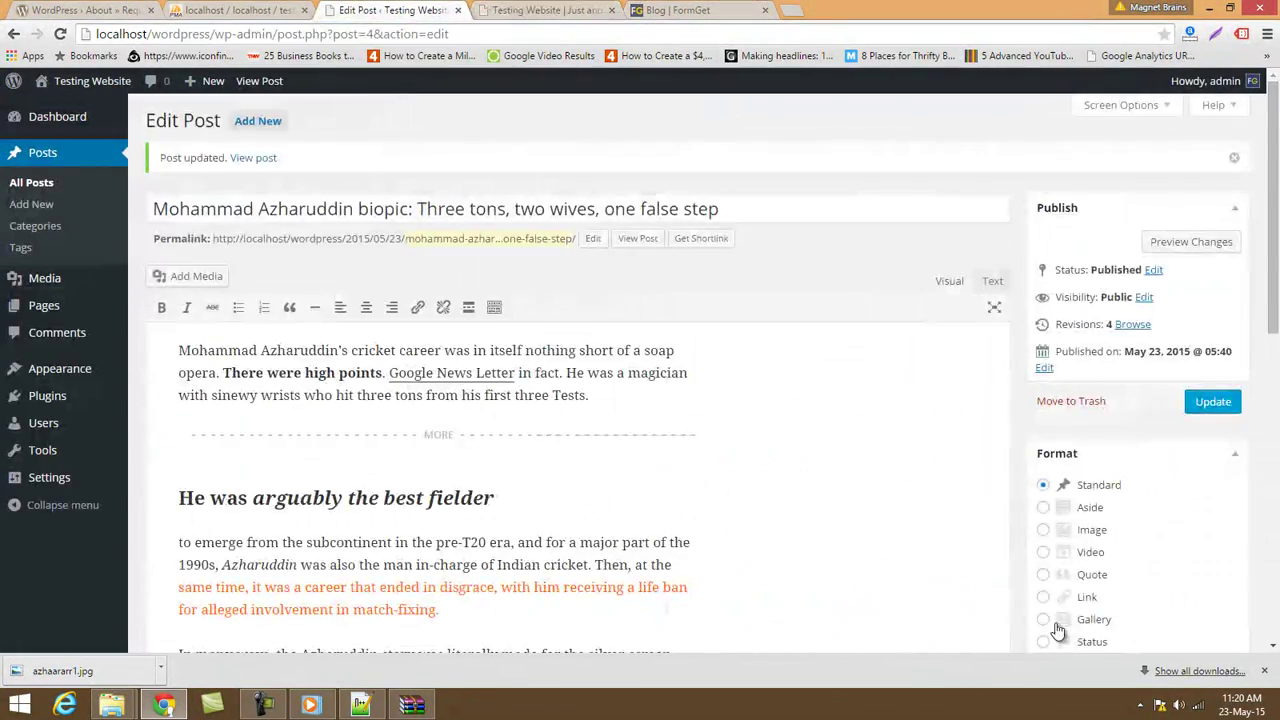
scroll(1057, 630, "down", 10)
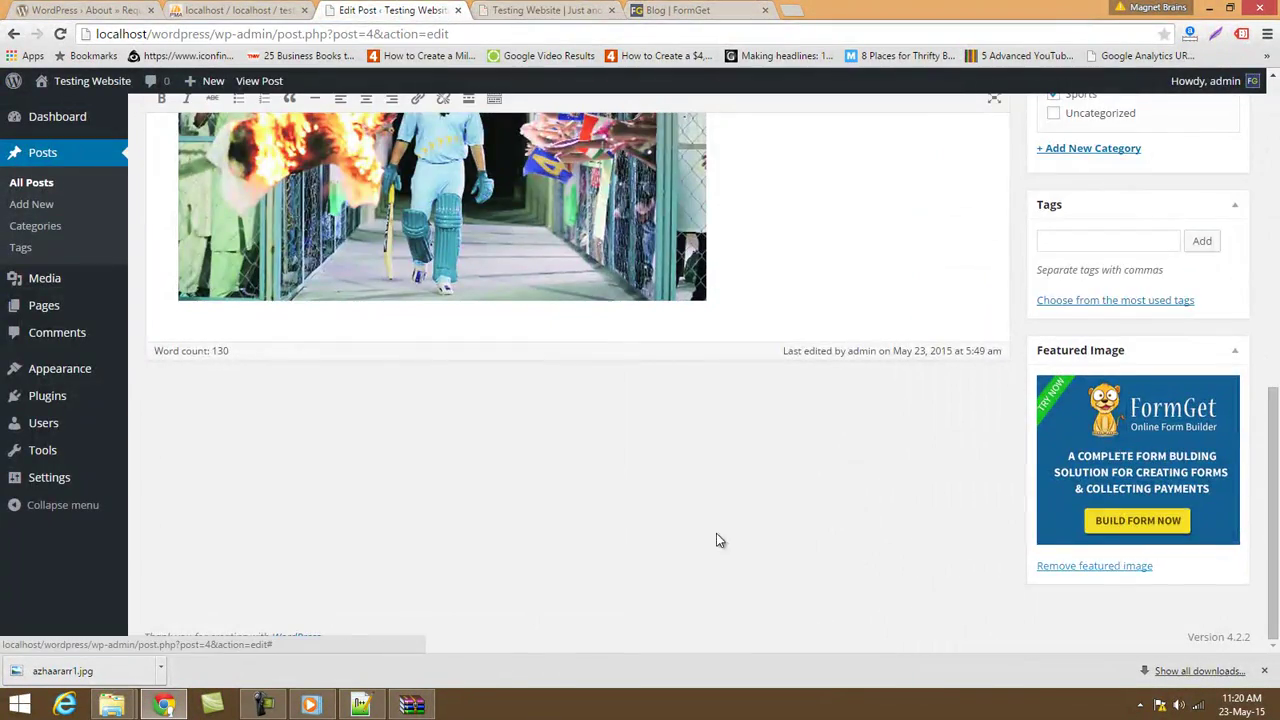
scroll(716, 533, "up", 10)
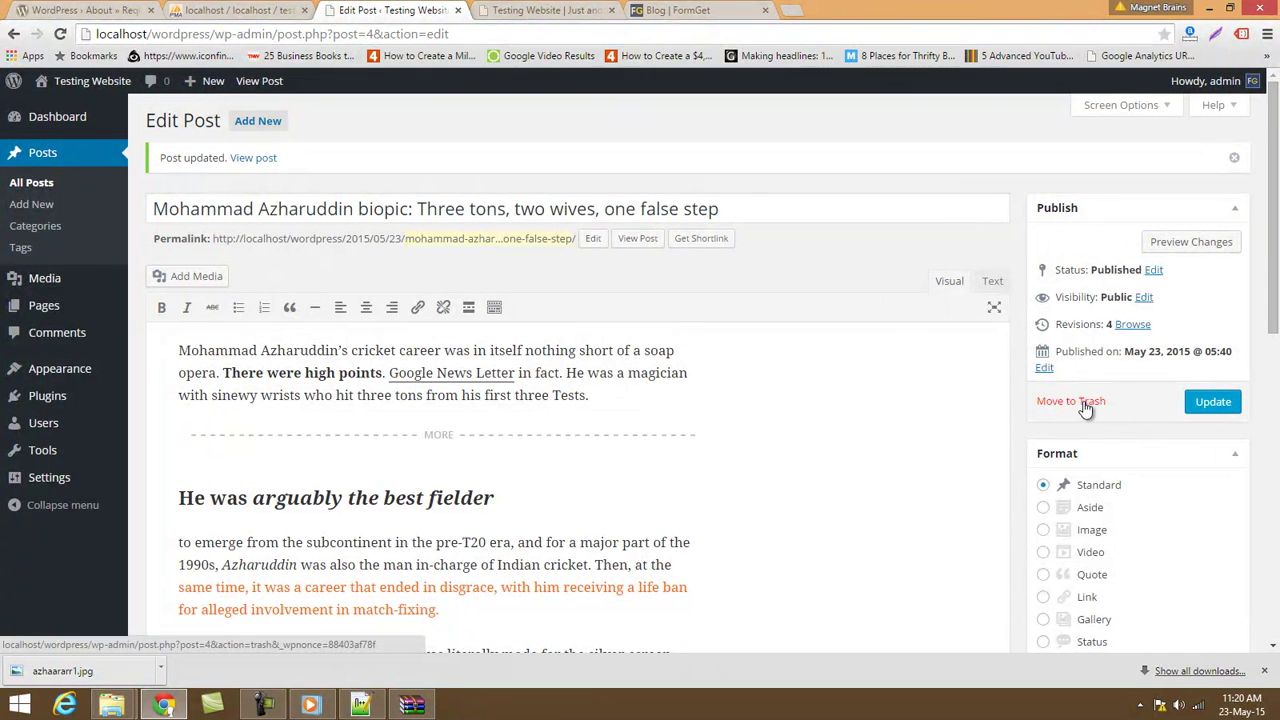
left_click(1050, 370)
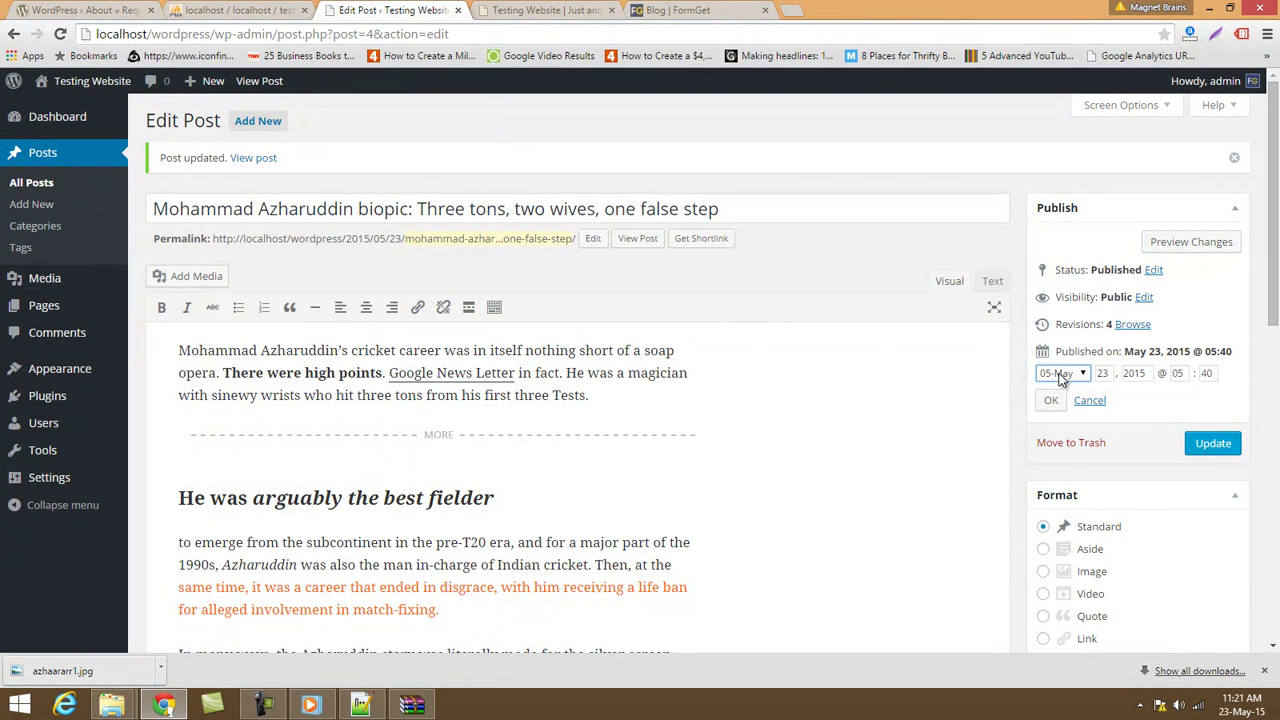
left_click(1060, 373)
left_click(1057, 477)
left_click(1214, 449)
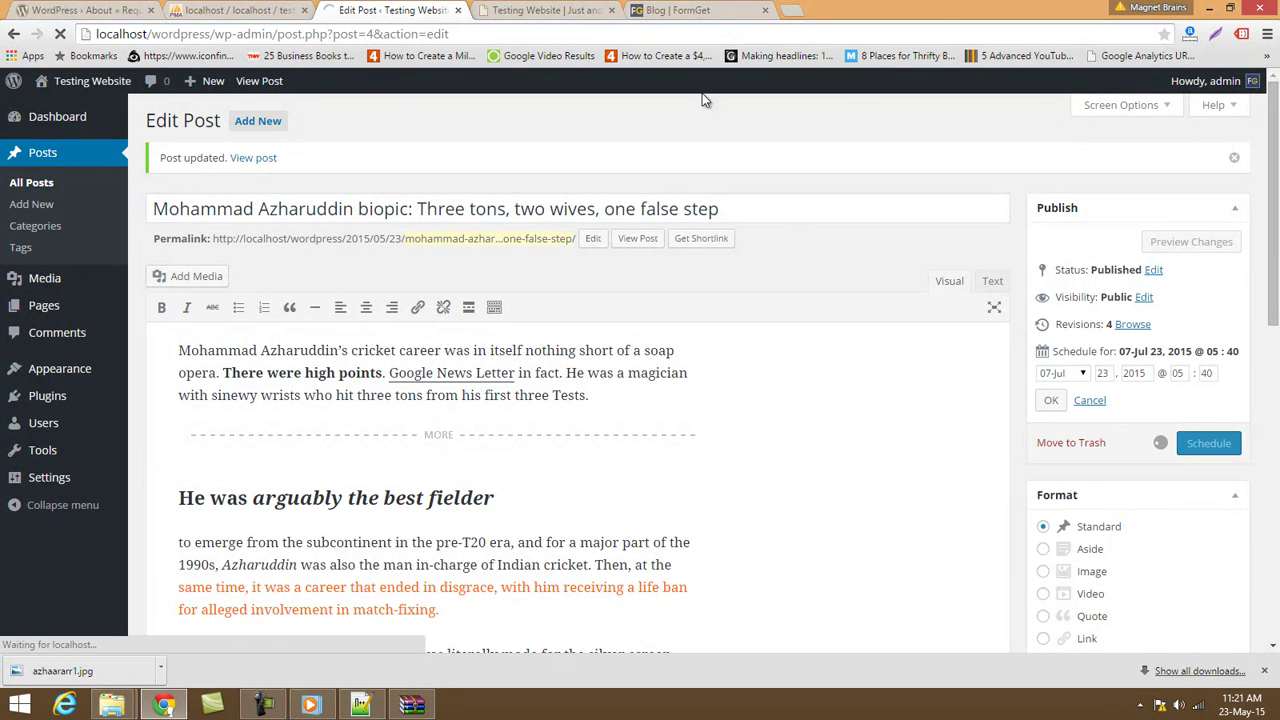
left_click(565, 10)
Reload the front page to confirm the scheduled post is gone, then return to the editor.
left_click(136, 34)
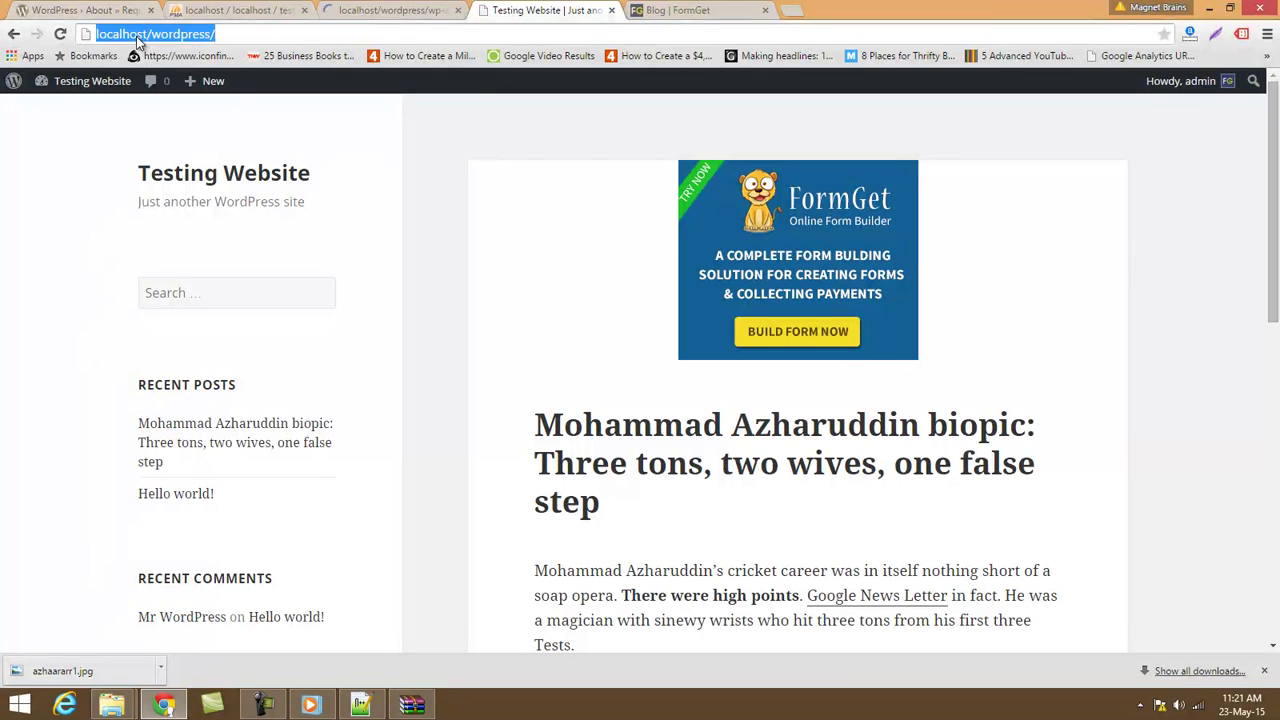
key("Return")
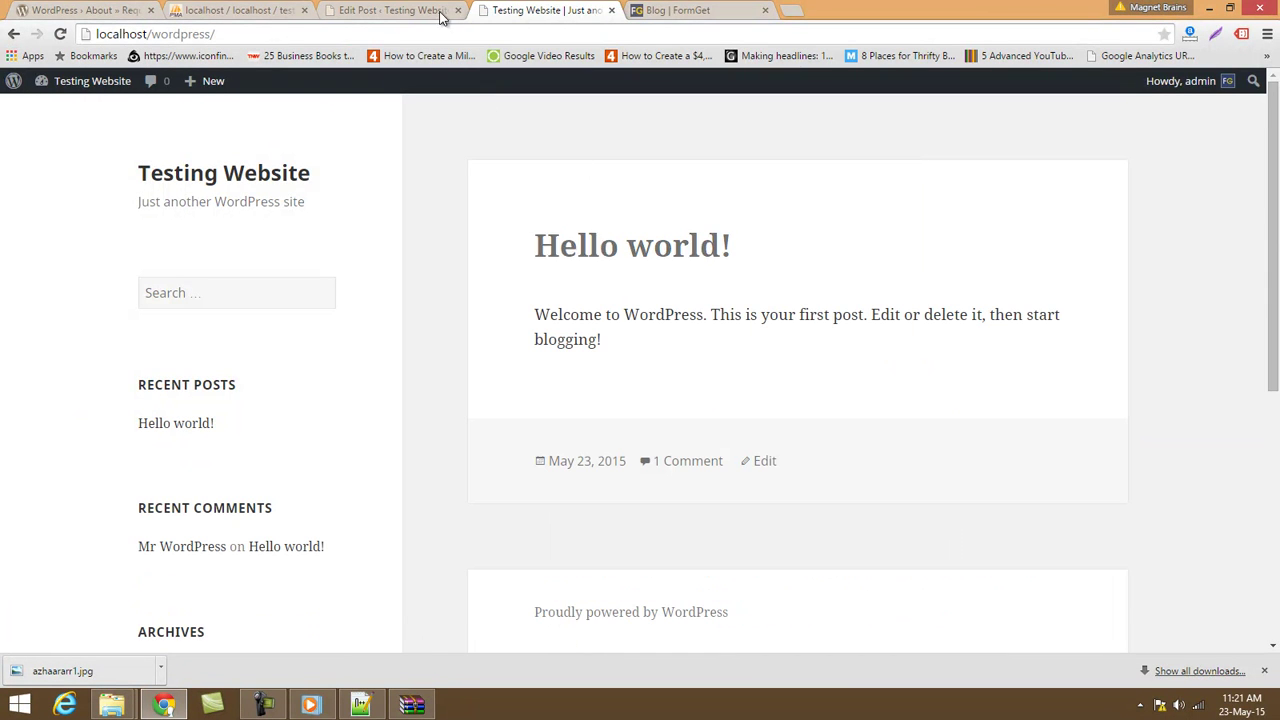
left_click(392, 10)
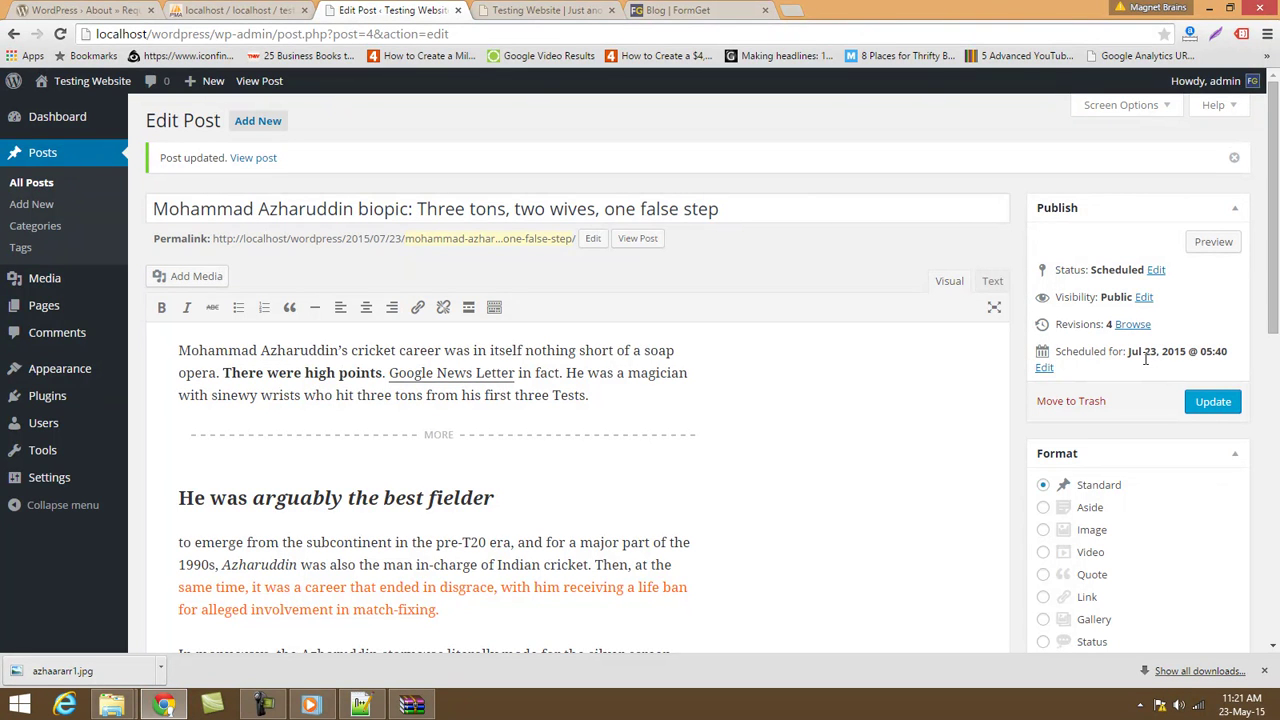
Review the Categories list (Sports, Uncategorized), then open the empty Tags page.
left_click(33, 226)
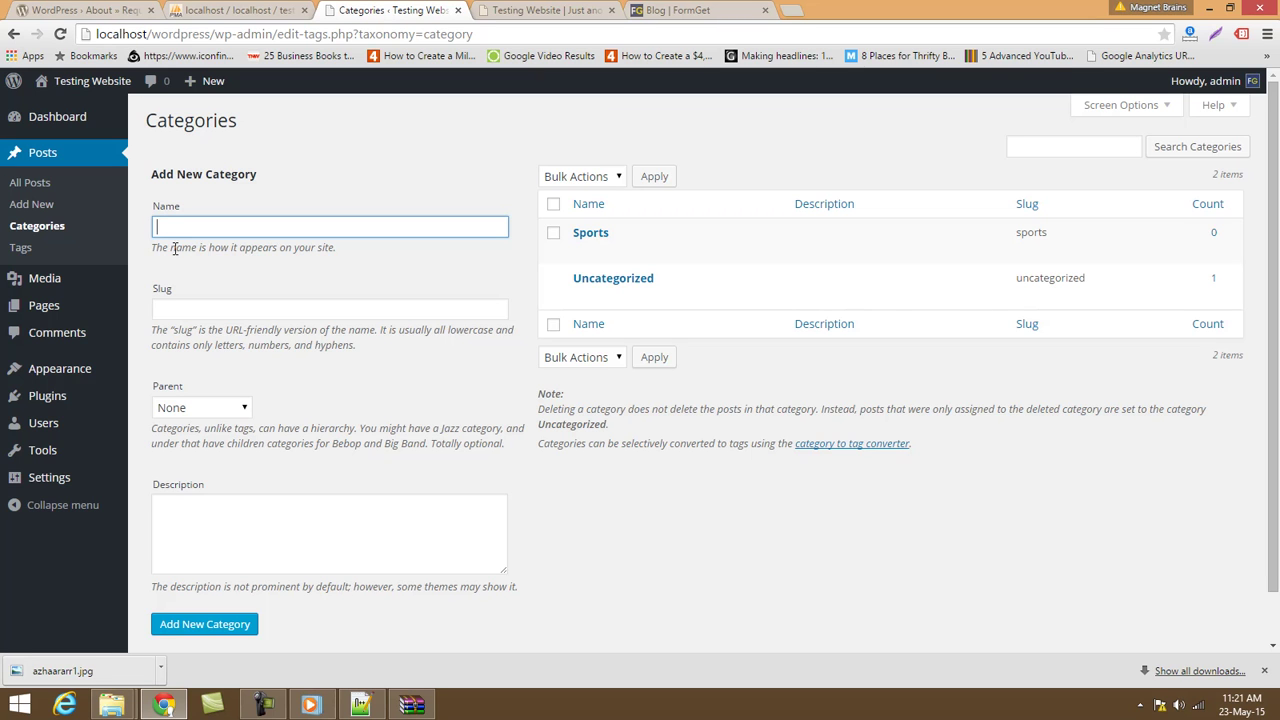
left_click(32, 248)
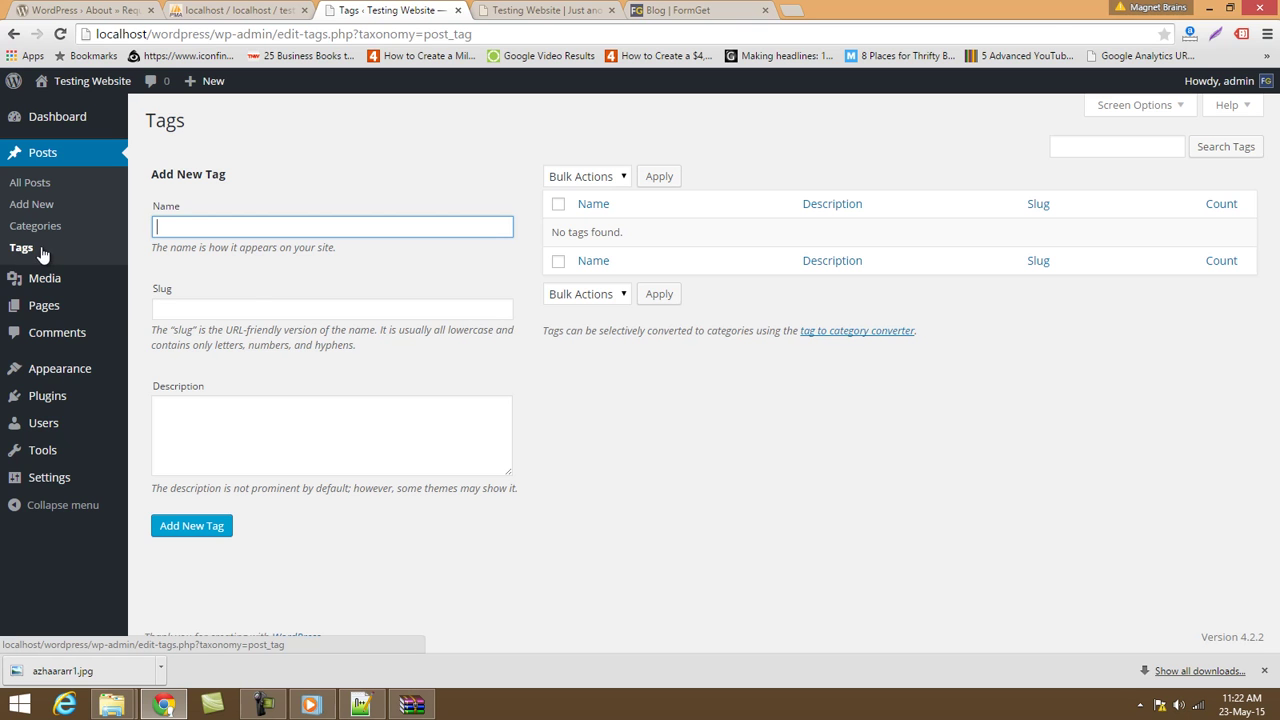
In the Media Library, open the FormGet banner's attachment details and select its file URL.
left_click(50, 280)
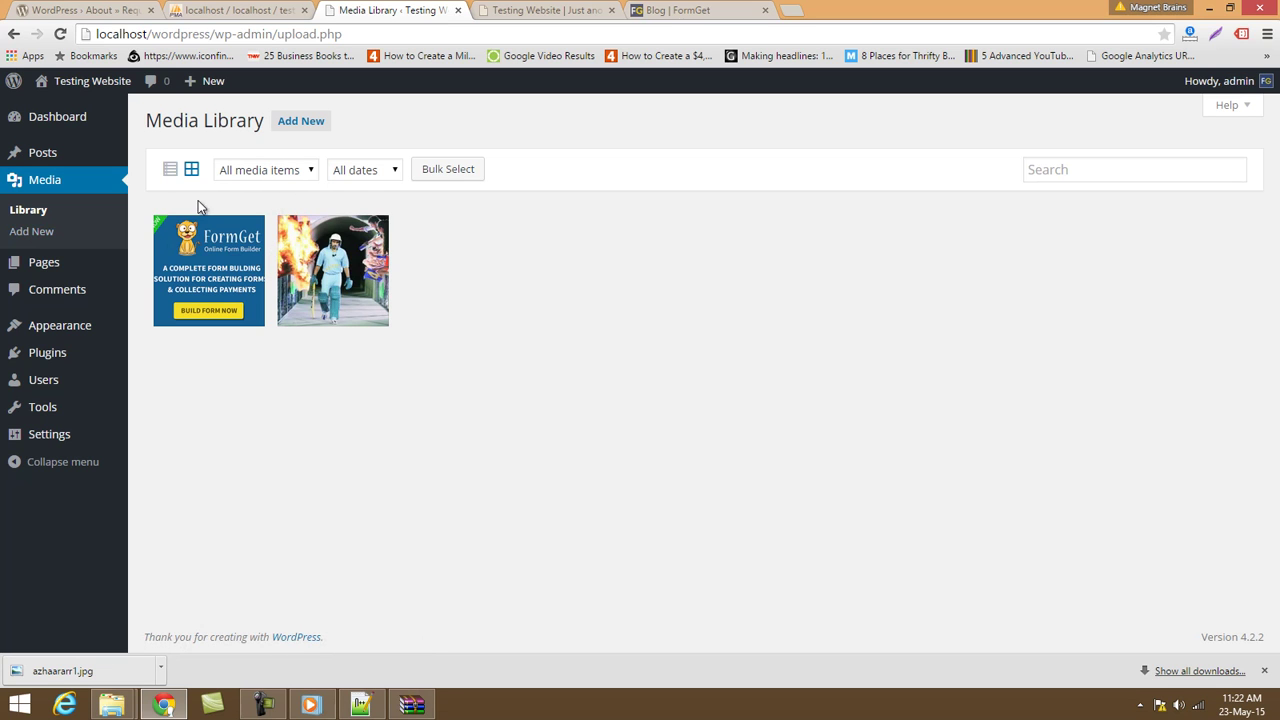
left_click(209, 278)
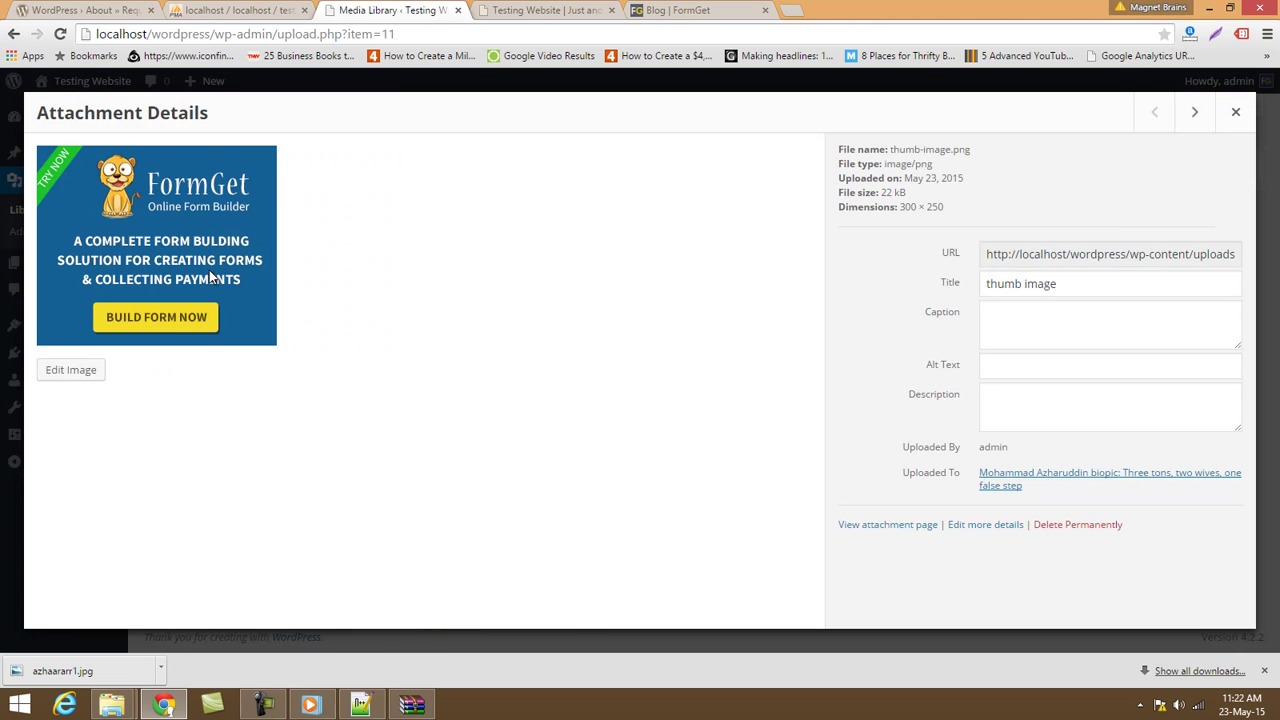
left_click(1000, 258)
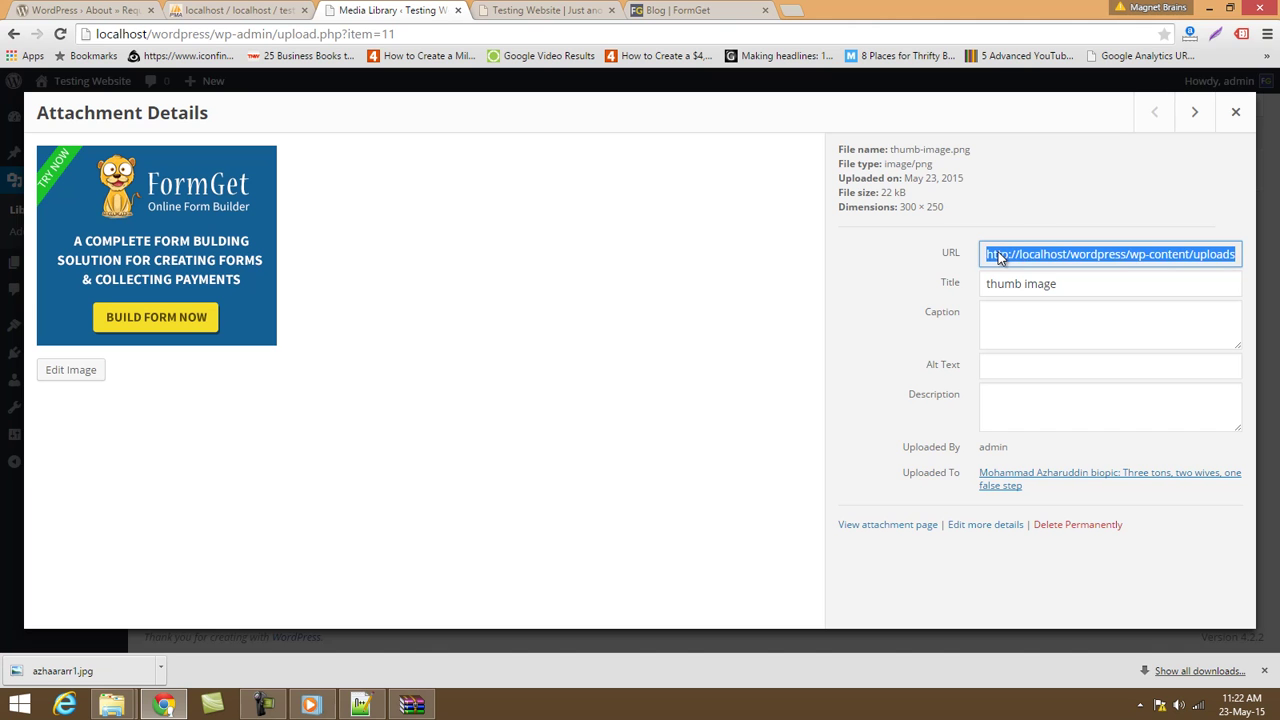
left_click(1235, 112)
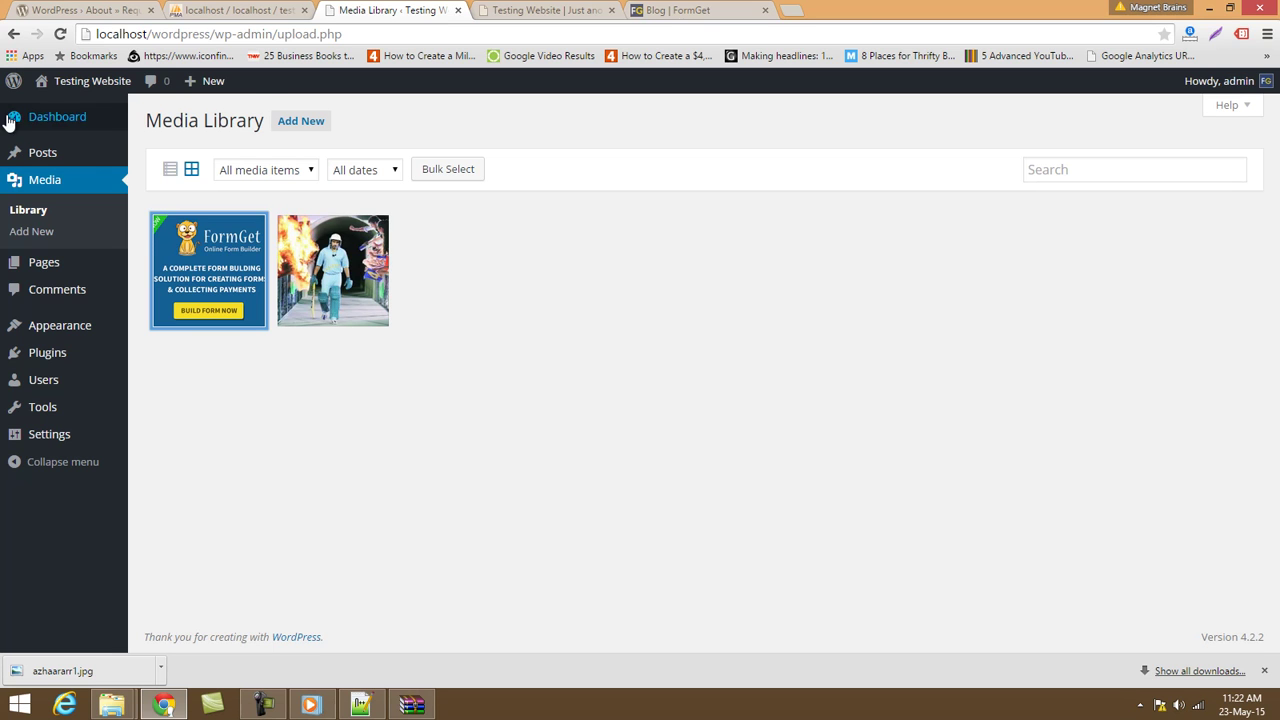
mouse_move(55, 155)
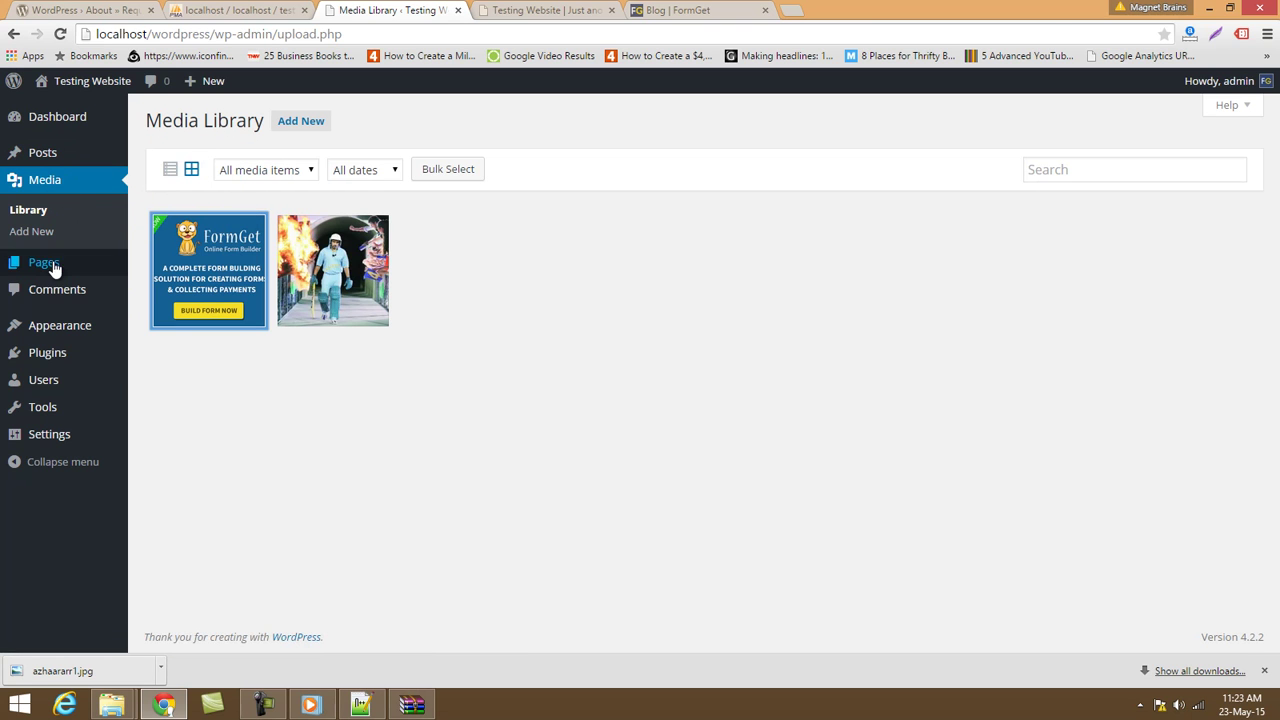
Open the All Pages list, then scroll through the site's front page.
mouse_move(55, 266)
left_click(157, 267)
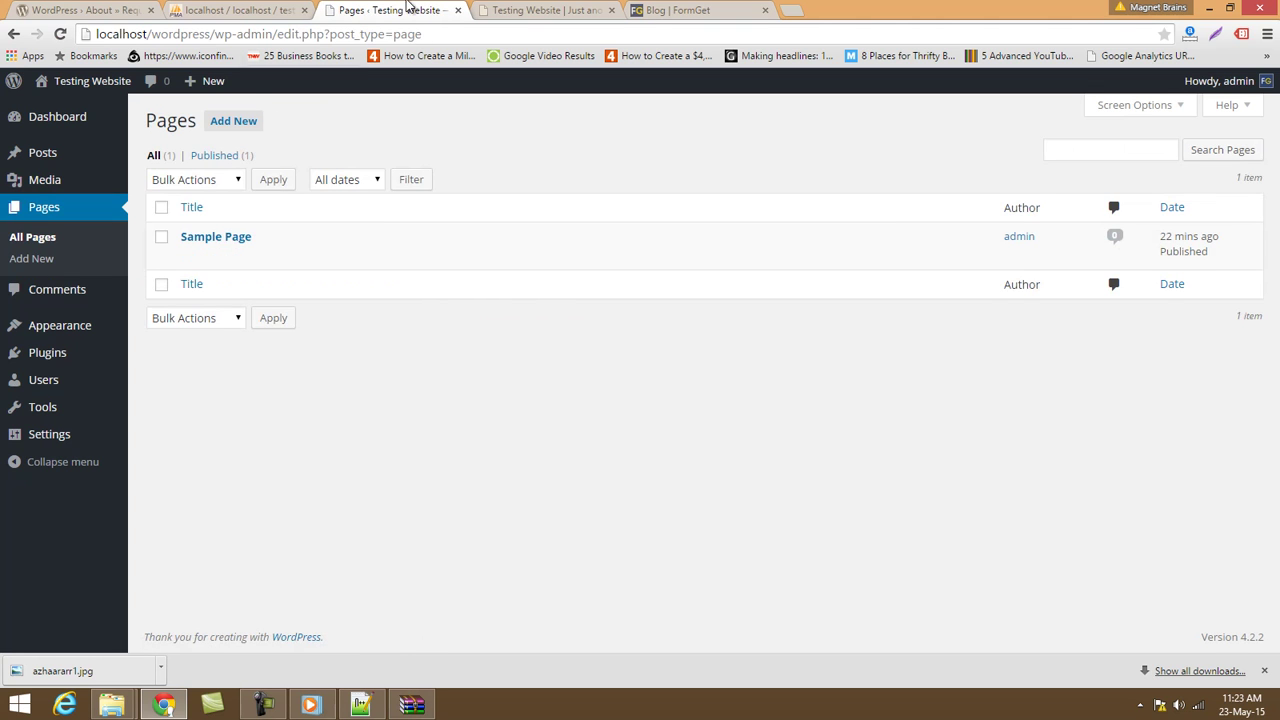
left_click(522, 9)
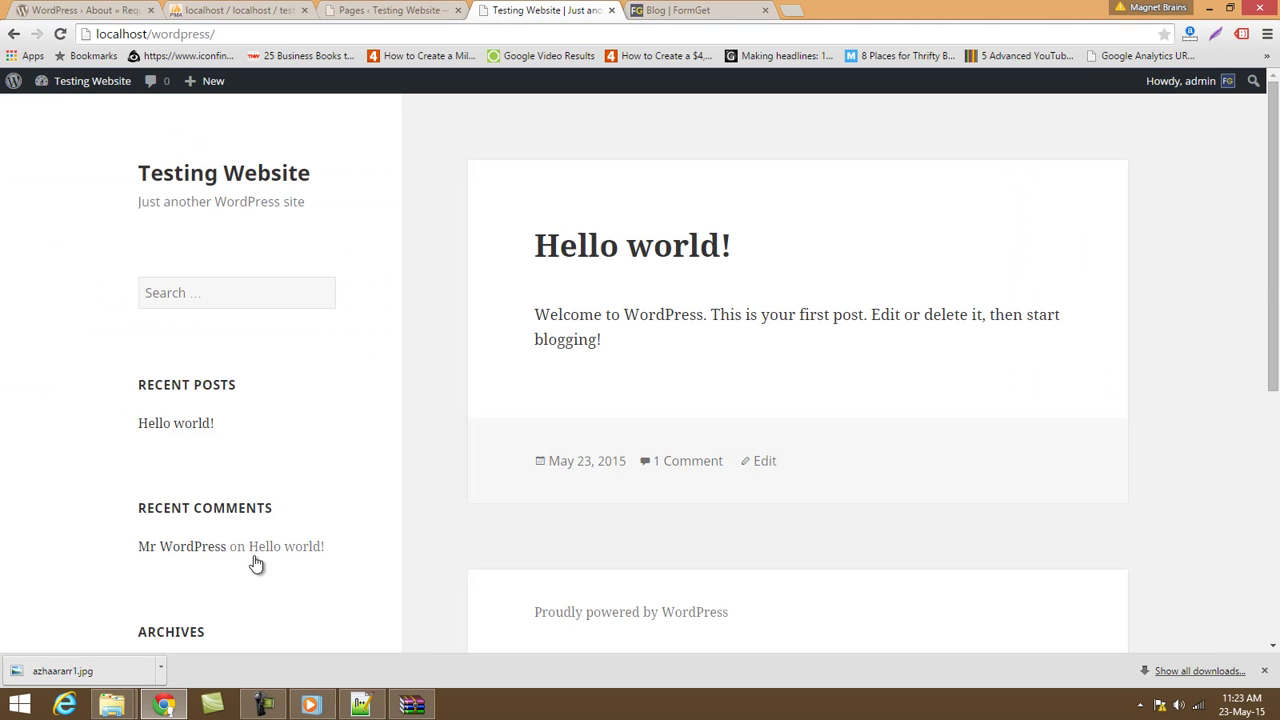
scroll(255, 560, "down", 4)
scroll(237, 488, "up", 4)
Review the front page once more, then return to the Pages list showing Sample Page.
left_click(400, 10)
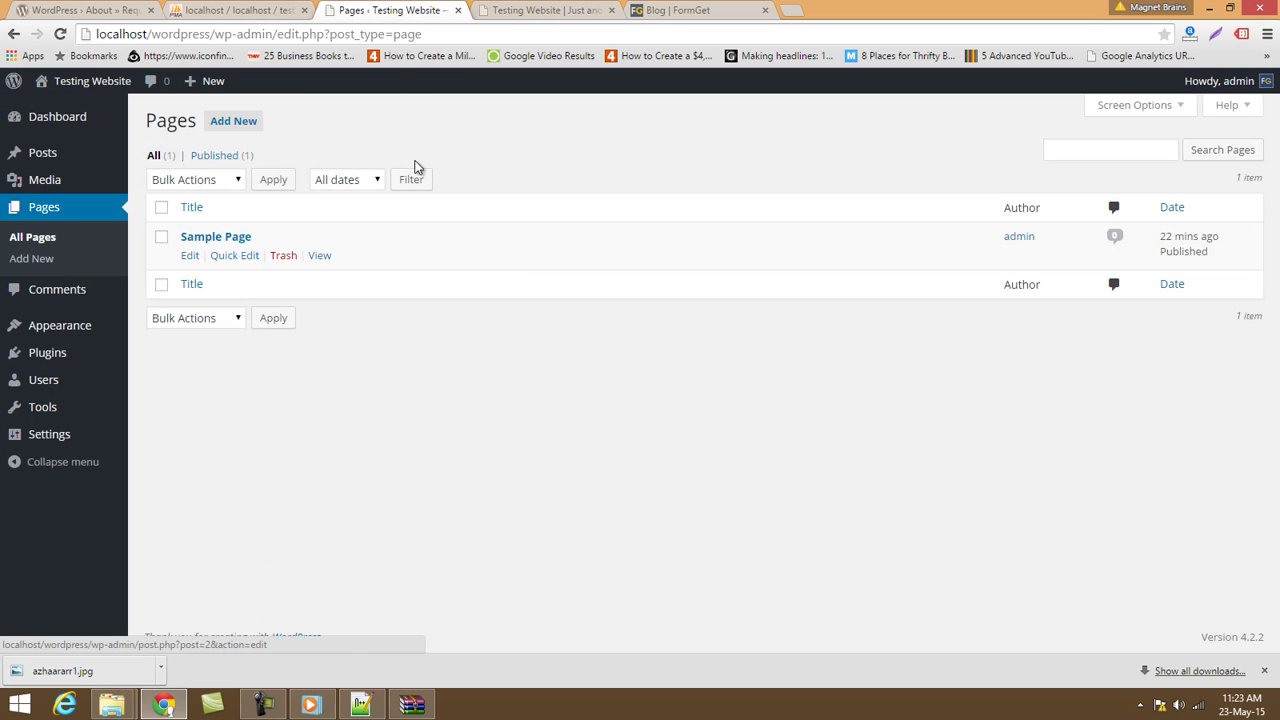
left_click(528, 10)
scroll(400, 455, "down", 5)
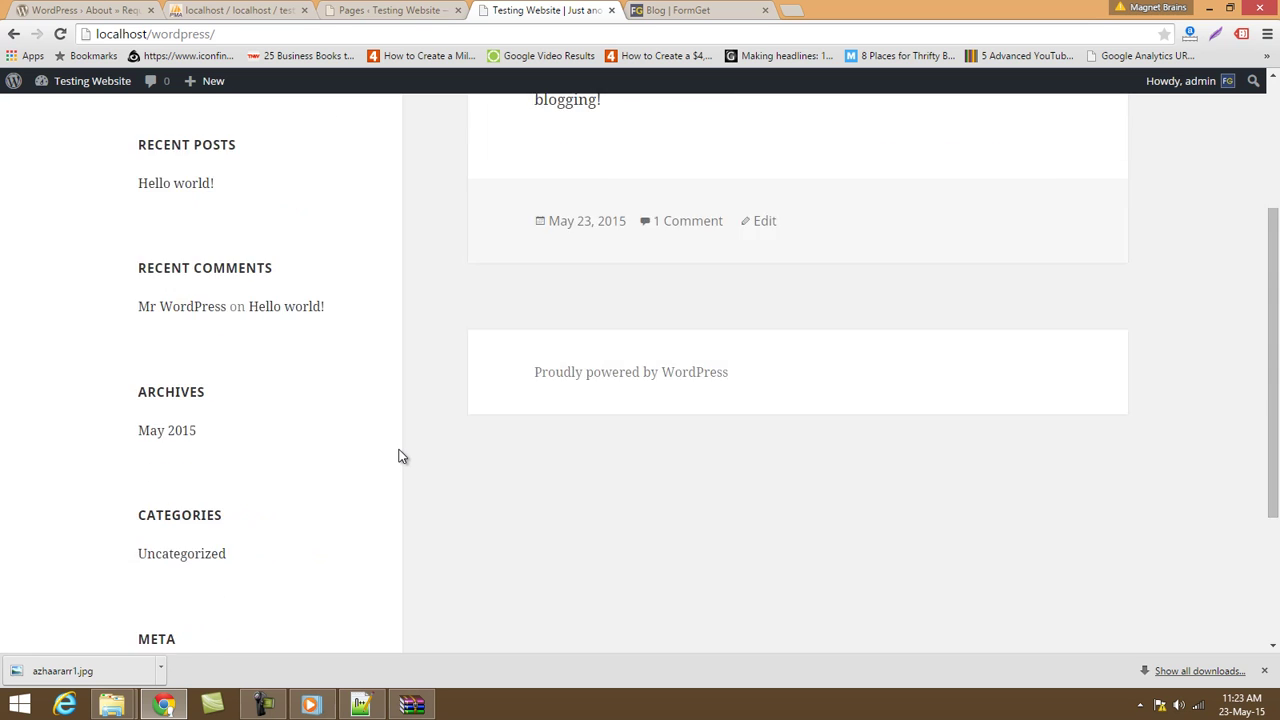
scroll(418, 505, "up", 5)
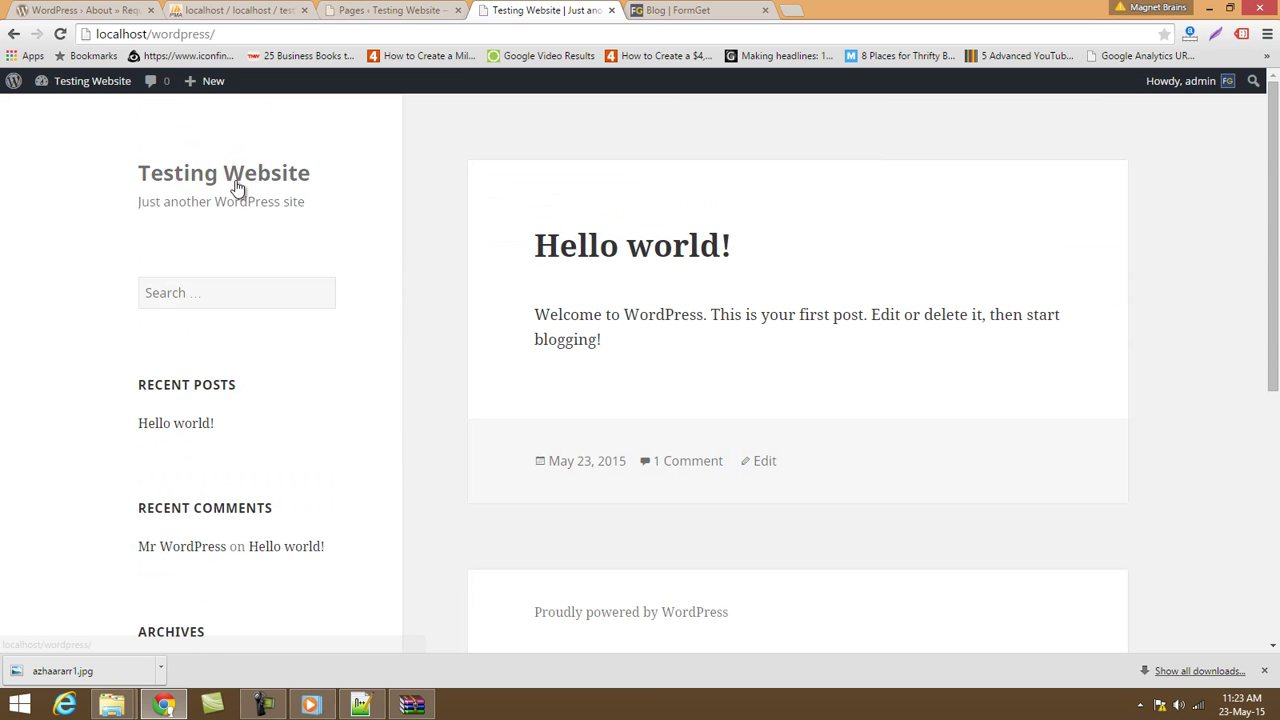
scroll(160, 470, "down", 2)
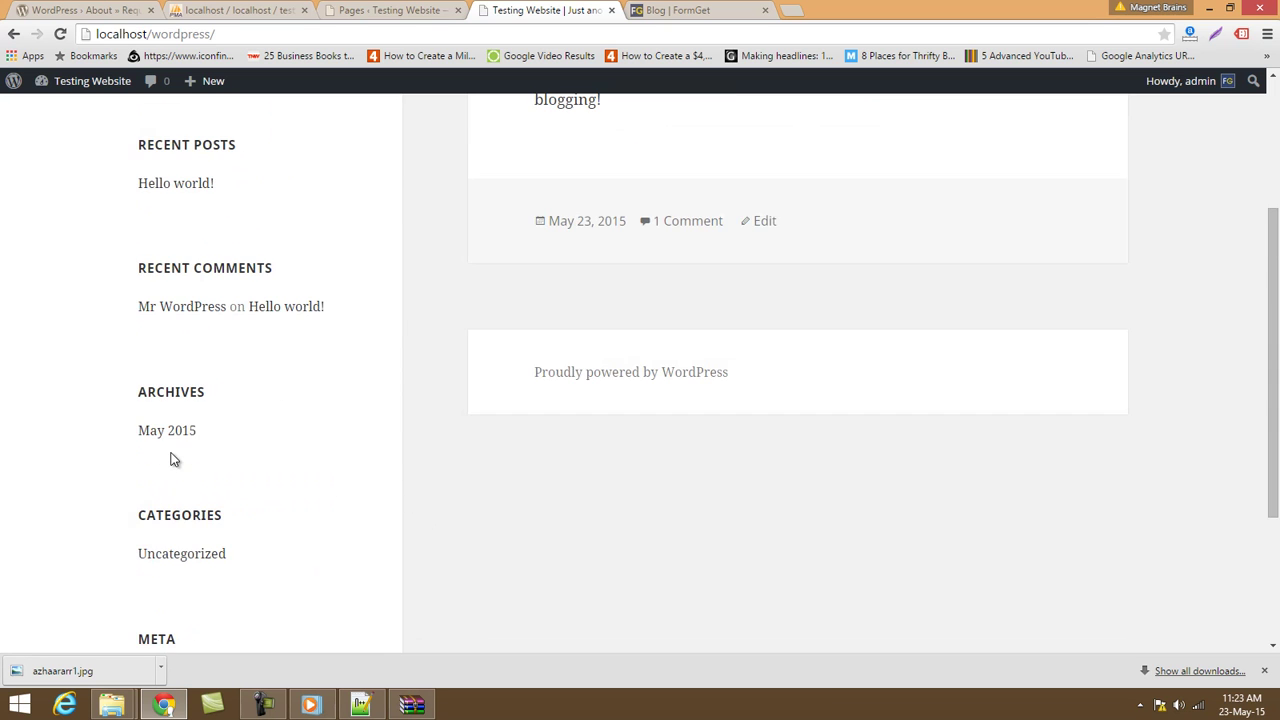
scroll(209, 489, "down", 2)
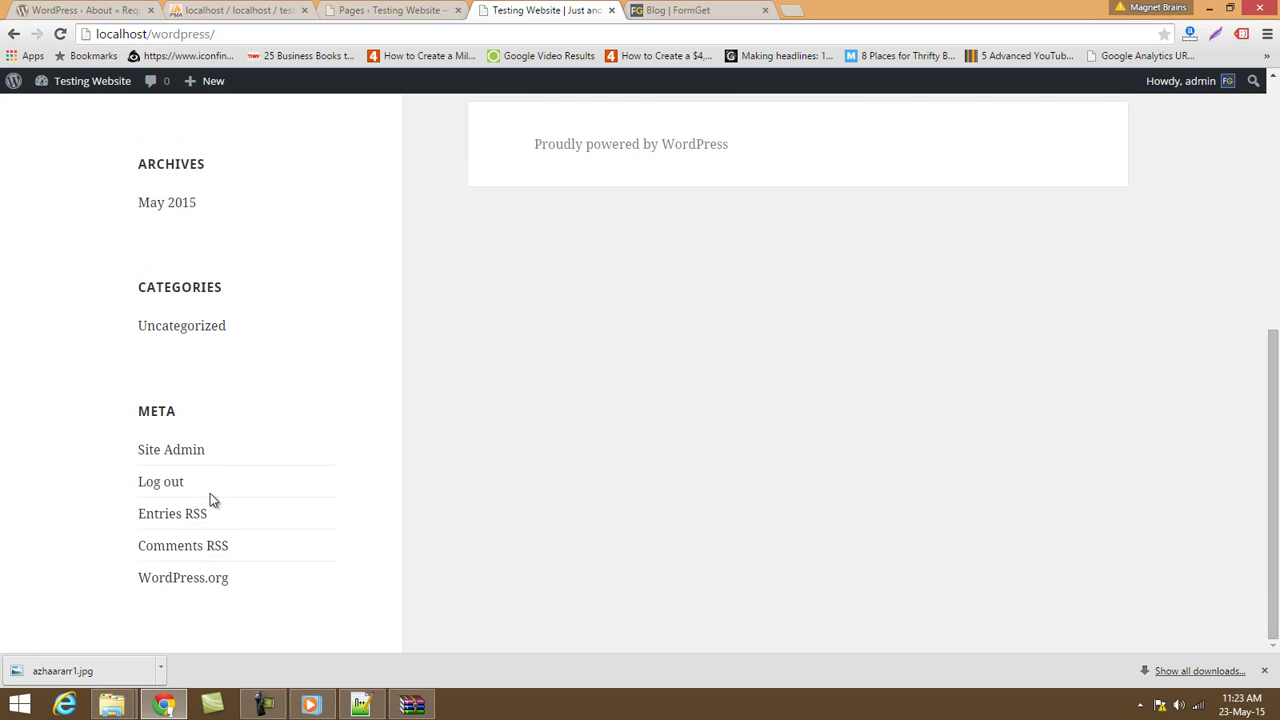
scroll(632, 487, "up", 4)
scroll(630, 495, "up", 1)
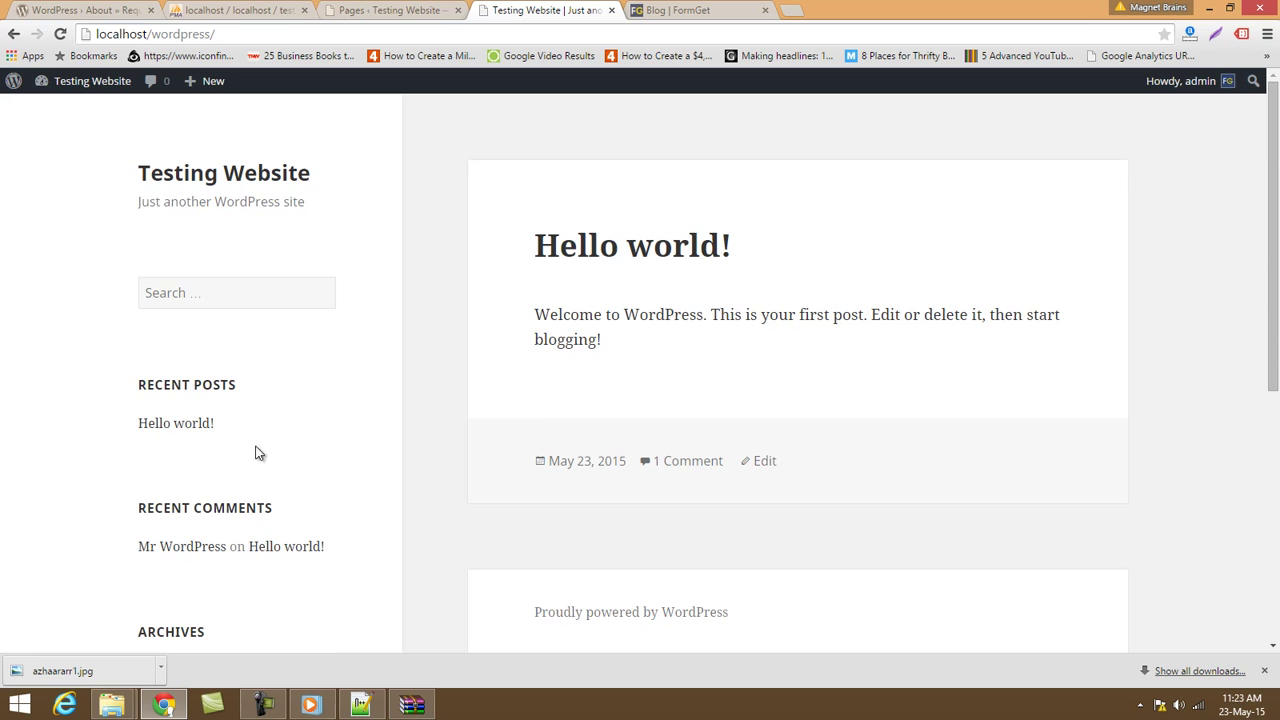
scroll(260, 445, "down", 3)
scroll(821, 370, "up", 3)
left_click(390, 10)
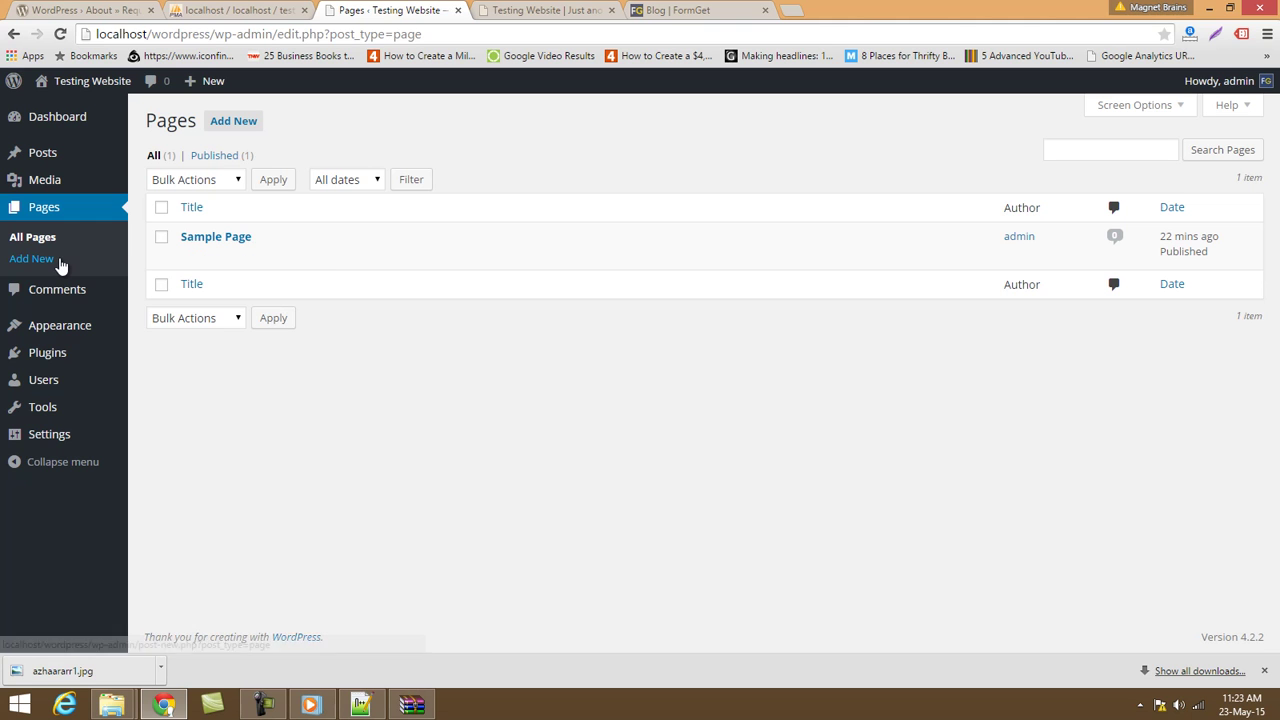
Start a new page titled 'Sample Page 2'.
left_click(32, 259)
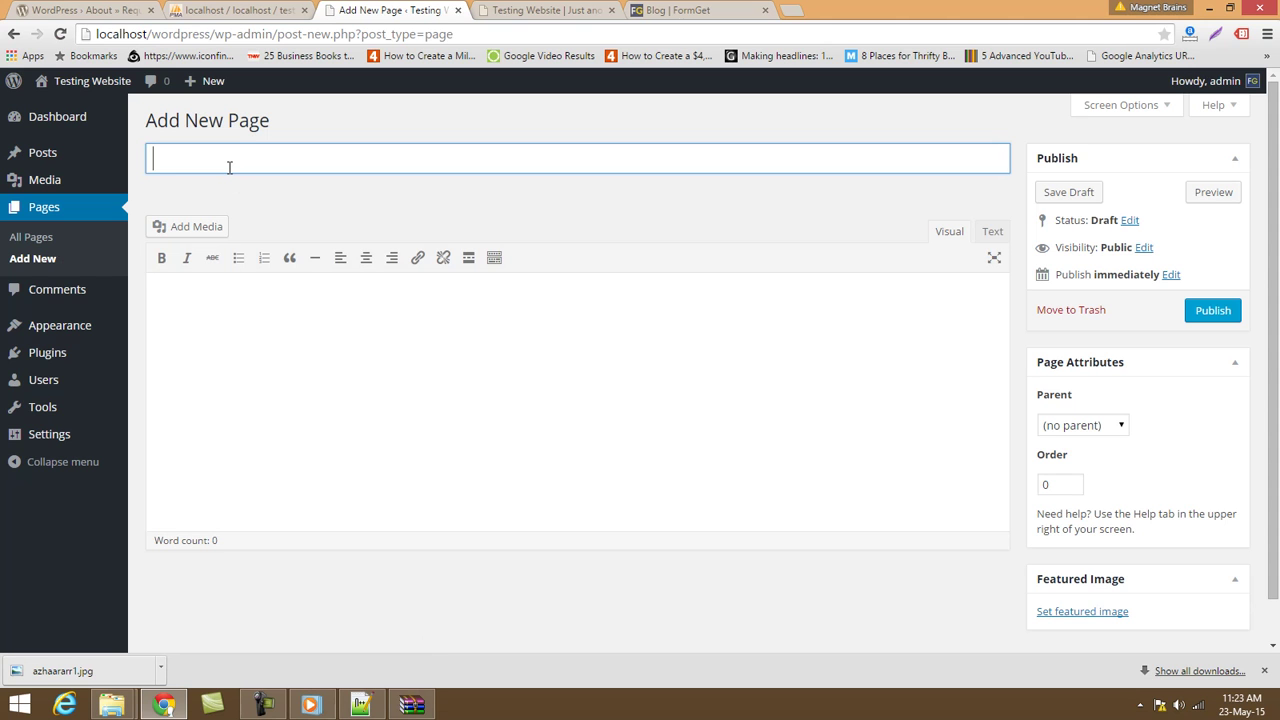
type("SAmple Page 2")
left_click(178, 161)
key("BackSpace")
type("a")
Try Sample Page as the page's parent, then set it back to (no parent).
left_click(1114, 427)
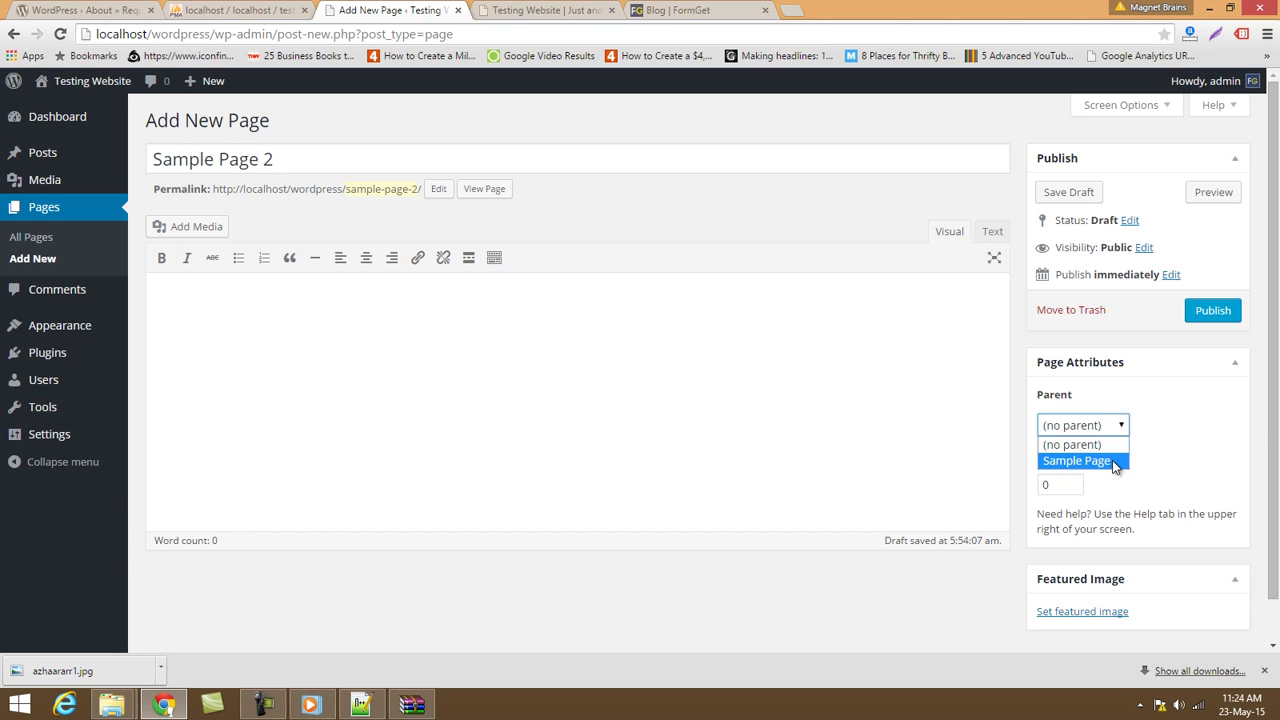
left_click(1112, 460)
left_click_drag(240, 157, 289, 168)
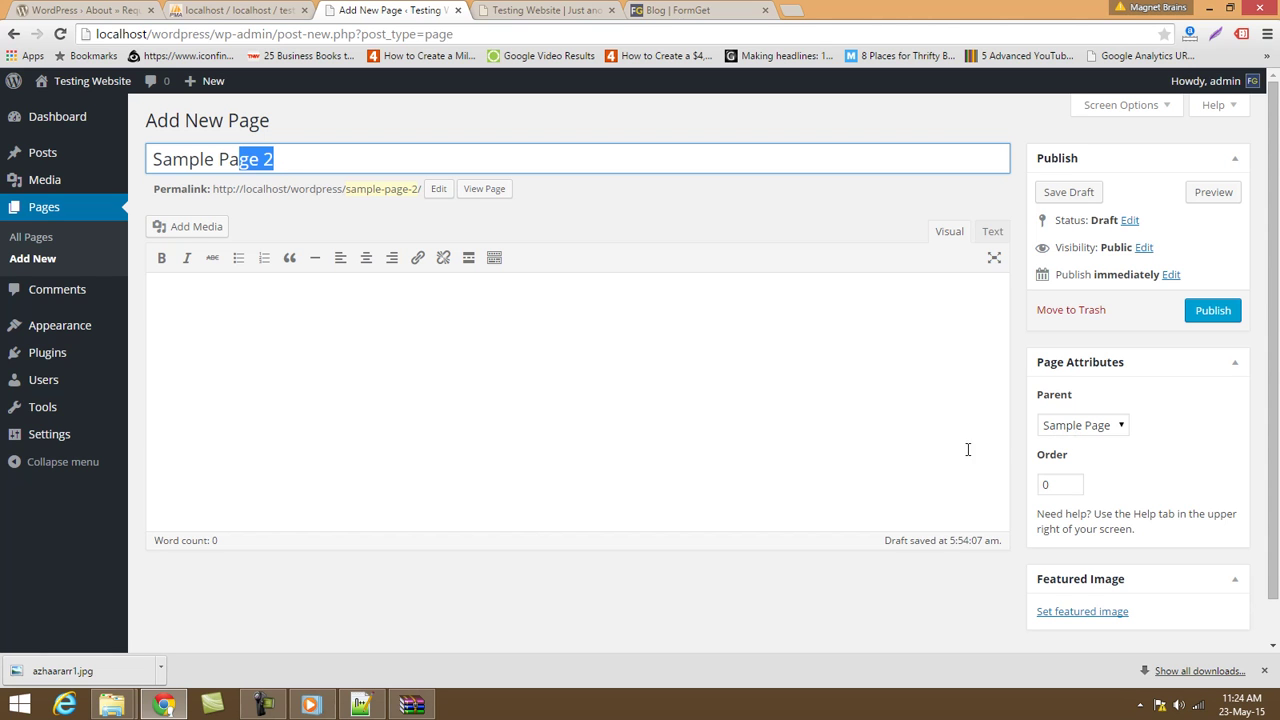
mouse_move(203, 95)
left_click(903, 454)
left_click(1052, 428)
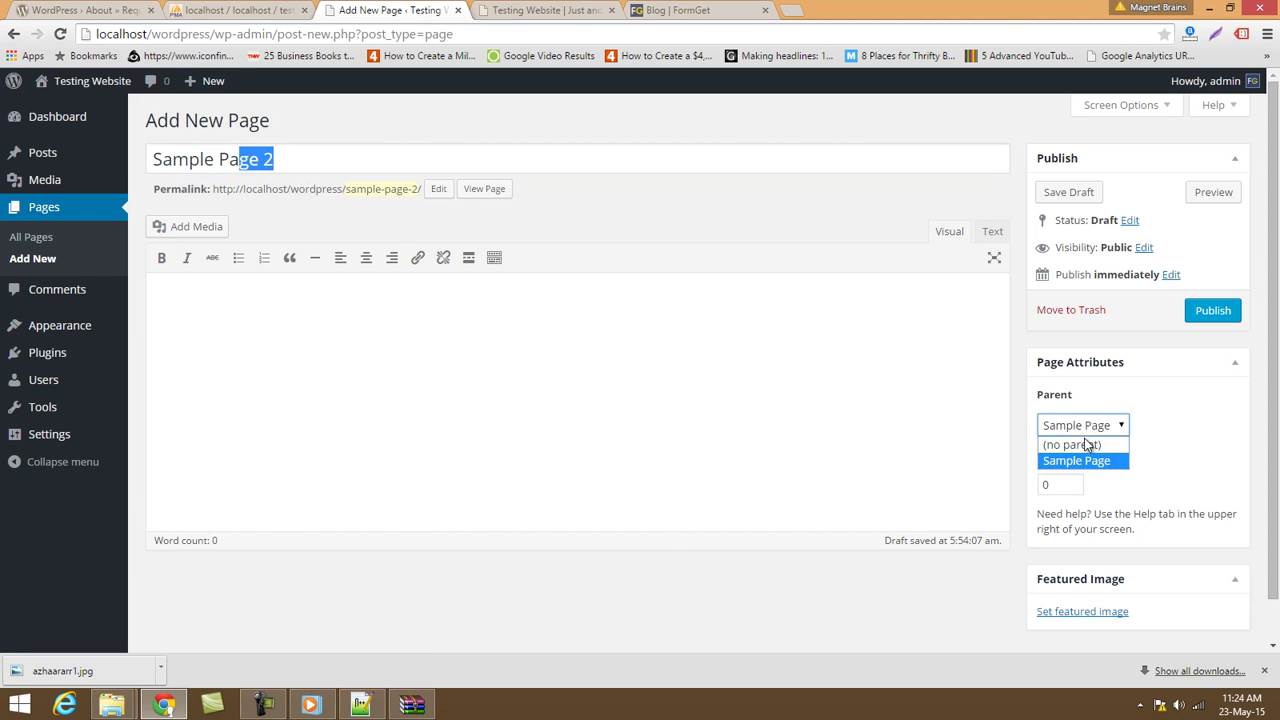
left_click(1069, 445)
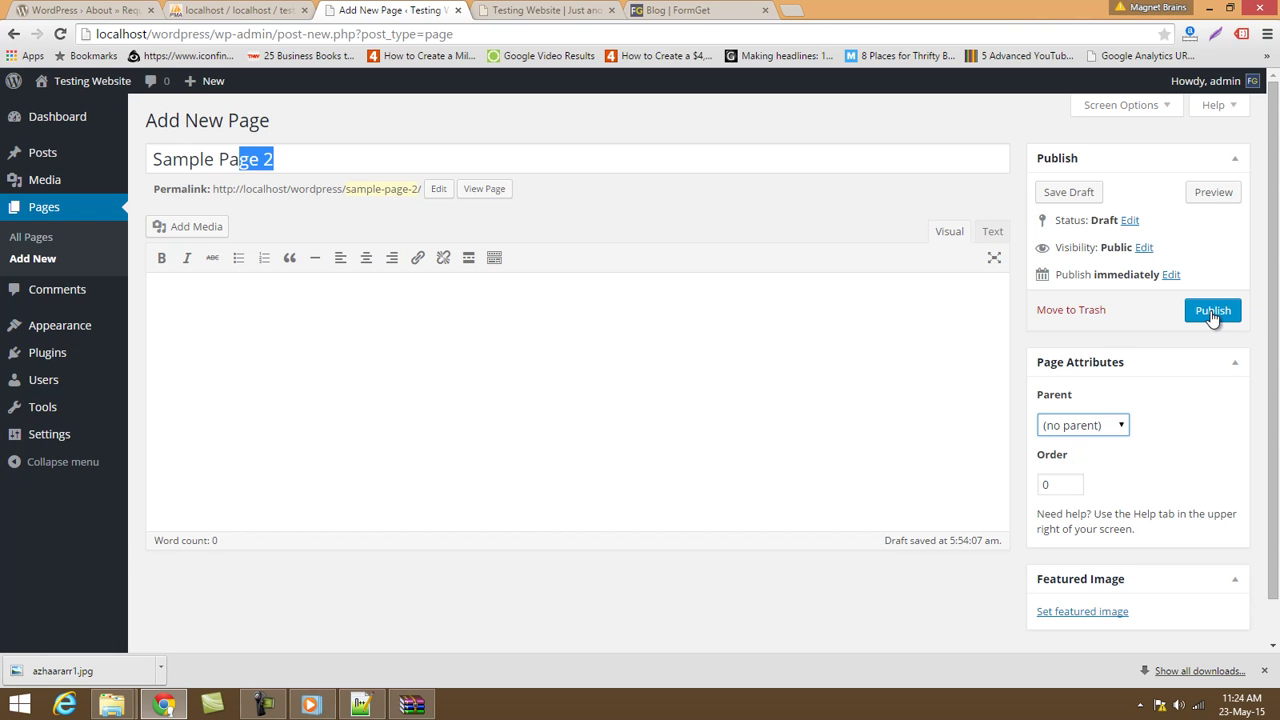
scroll(800, 557, "down", 1)
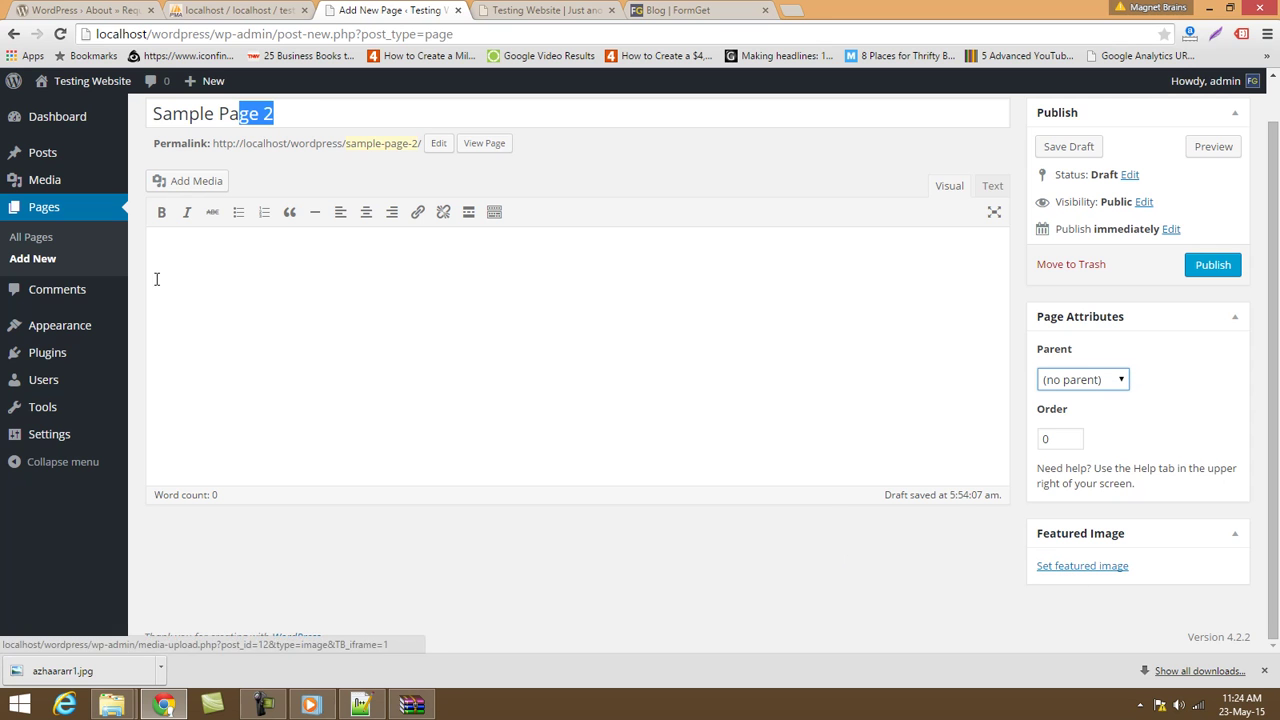
scroll(744, 441, "up", 1)
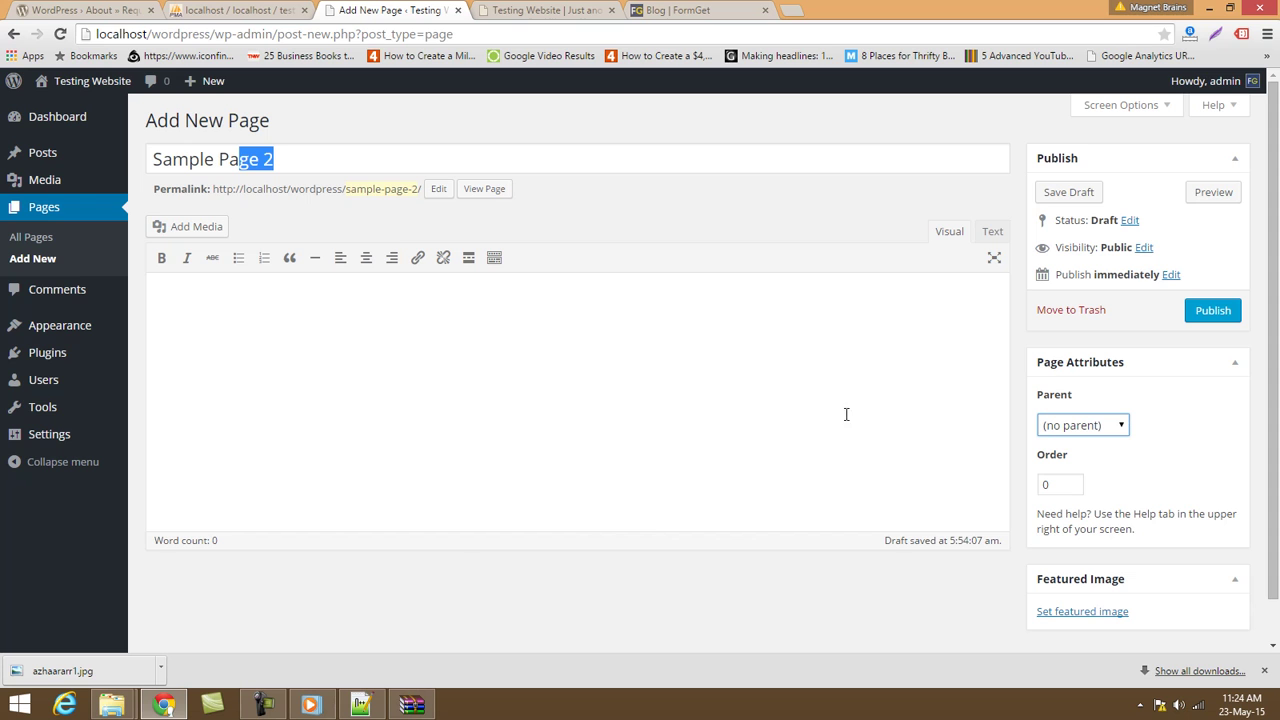
Publish Sample Page 2 and reload the site's front page to see it.
left_click(1208, 308)
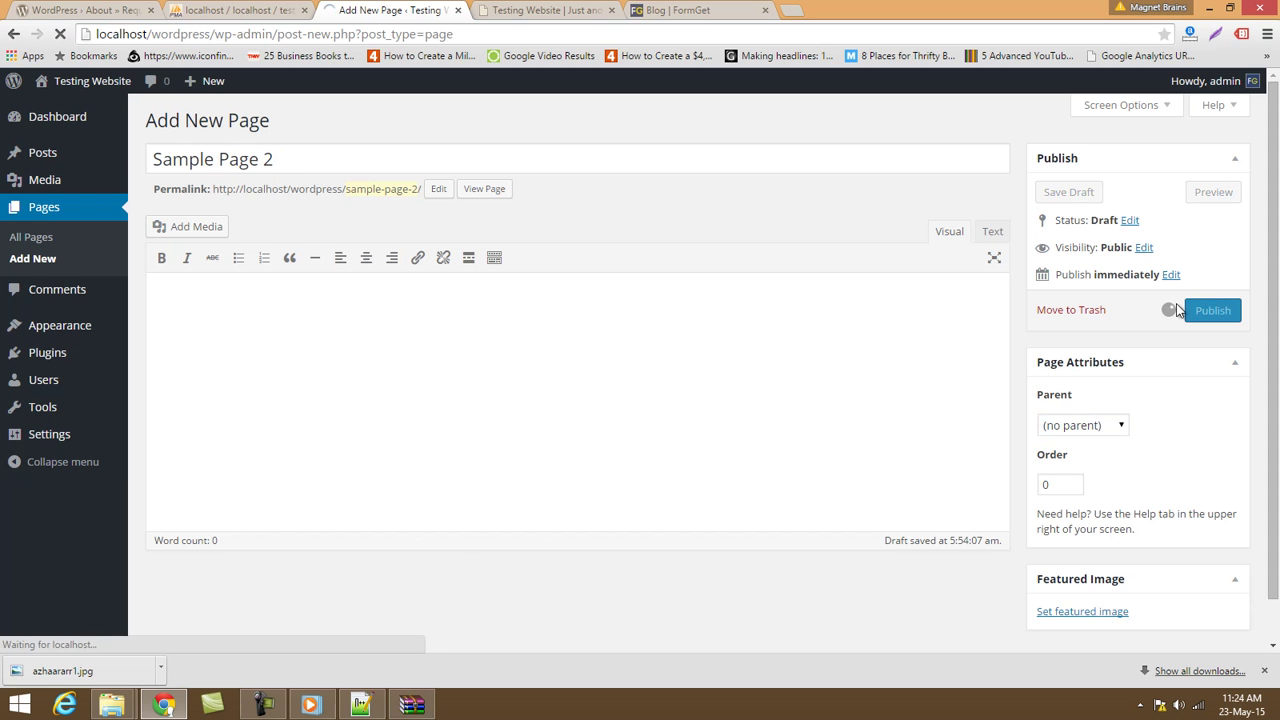
left_click(535, 10)
left_click(524, 34)
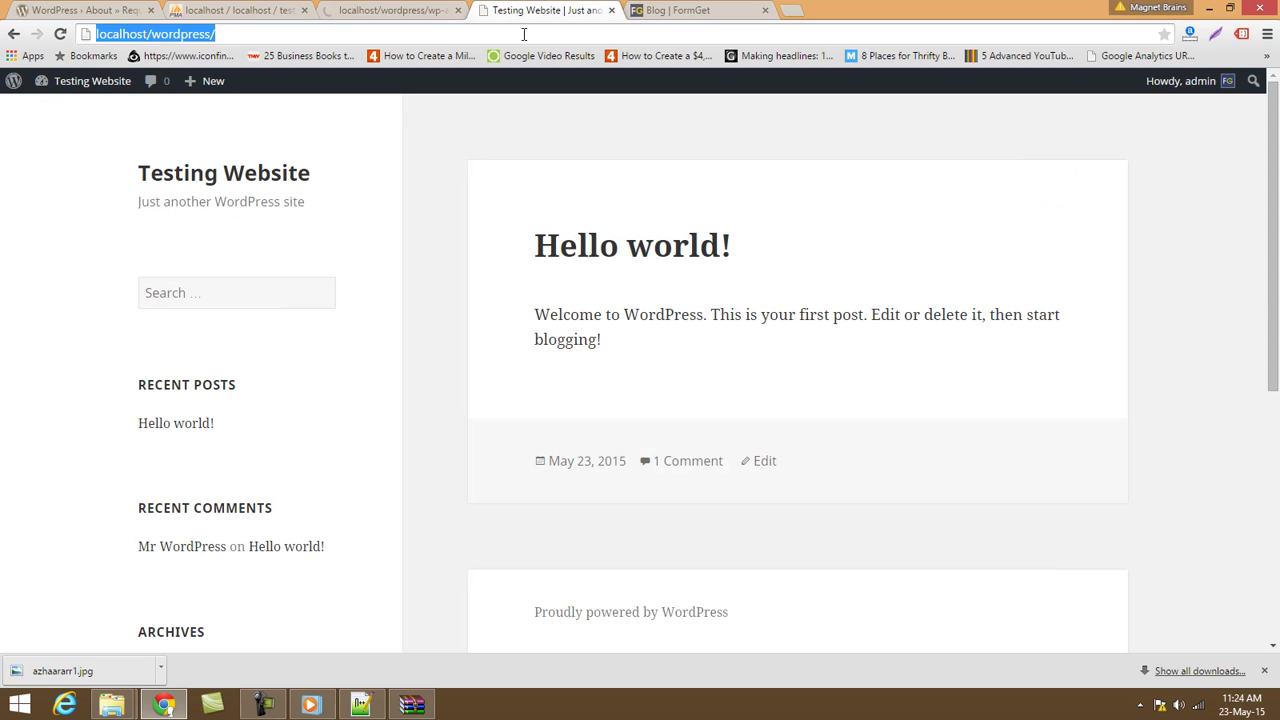
key("Return")
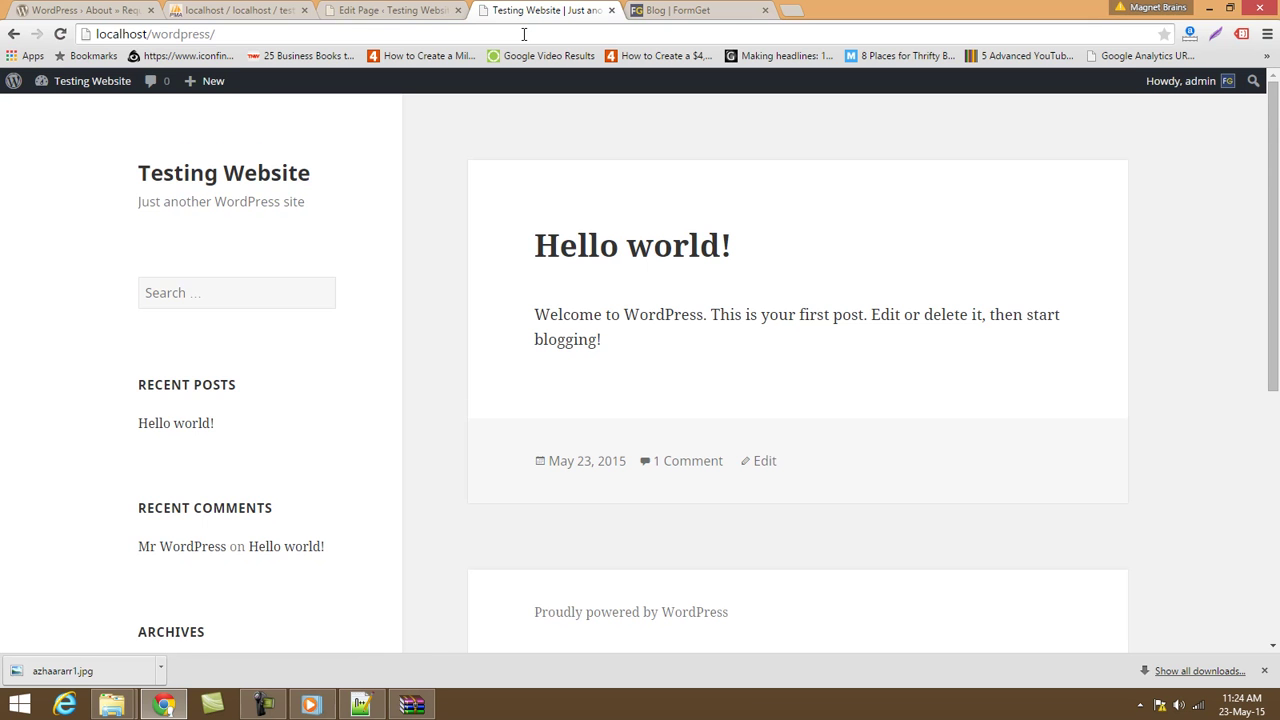
Review the front page, then open the admin Comments list with the Hello world! sample comment.
scroll(300, 450, "down", 3)
scroll(222, 420, "down", 2)
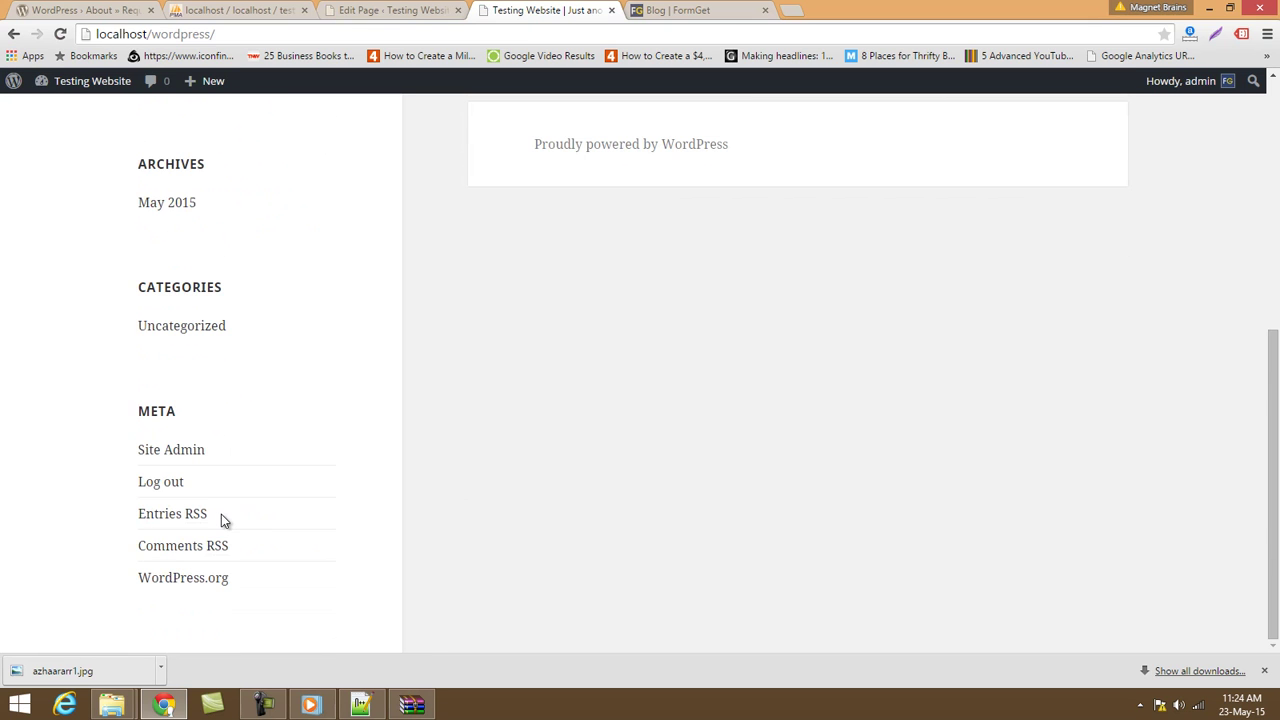
scroll(313, 543, "up", 5)
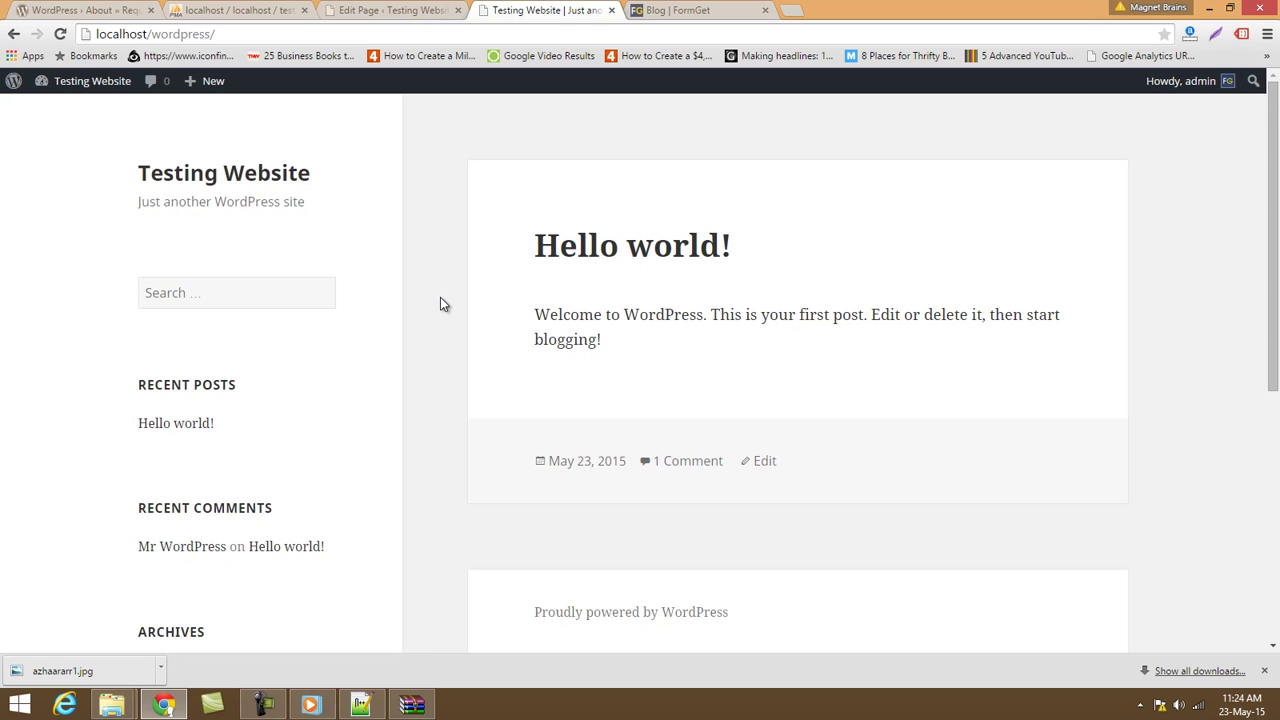
left_click(375, 8)
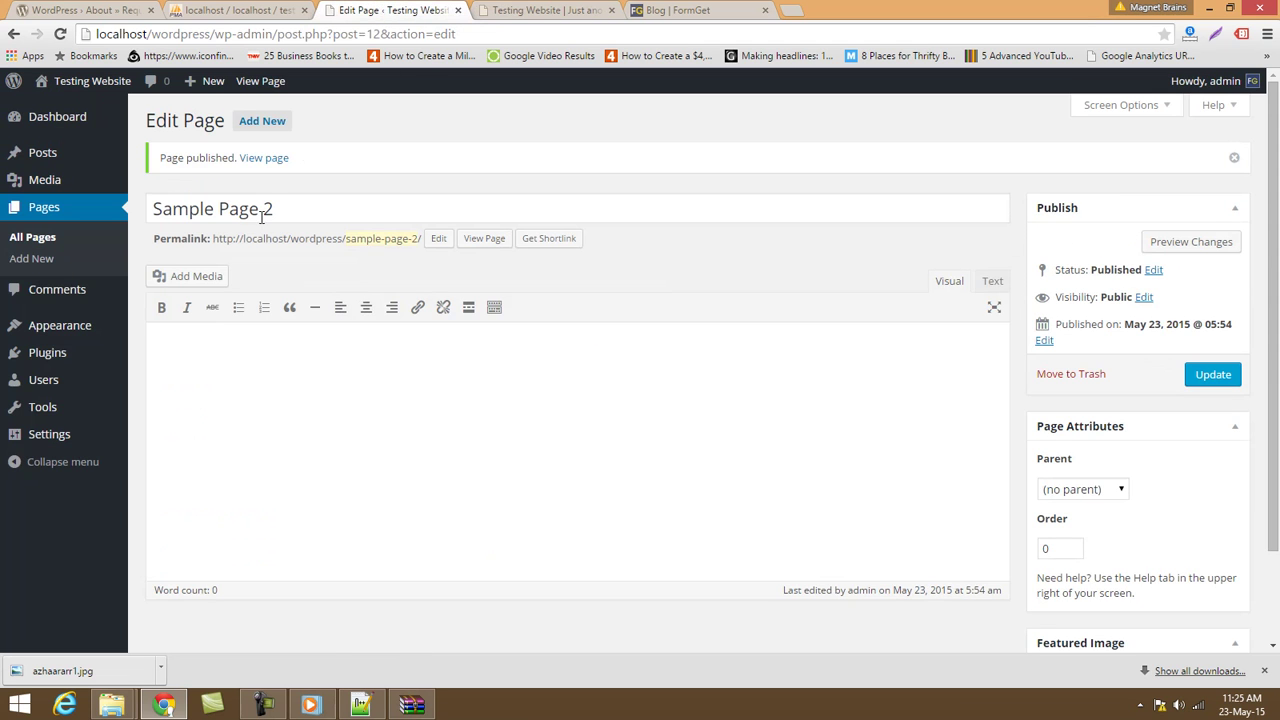
left_click(74, 291)
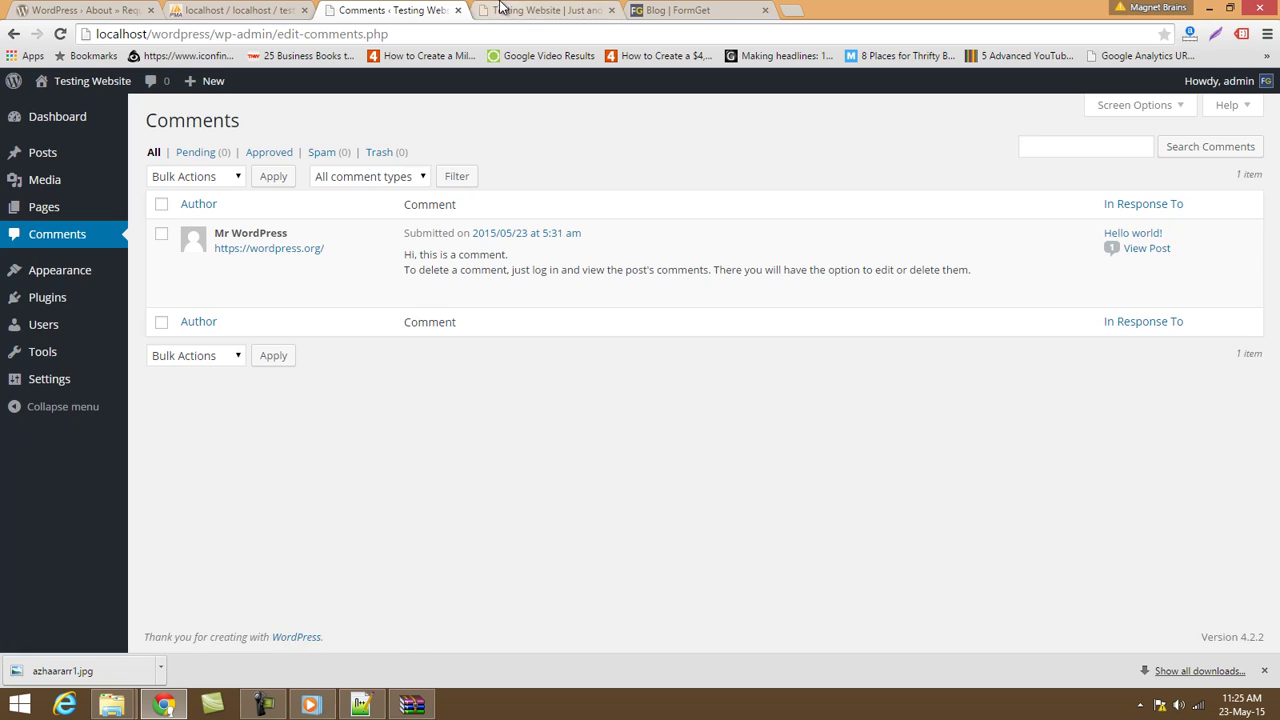
left_click(525, 10)
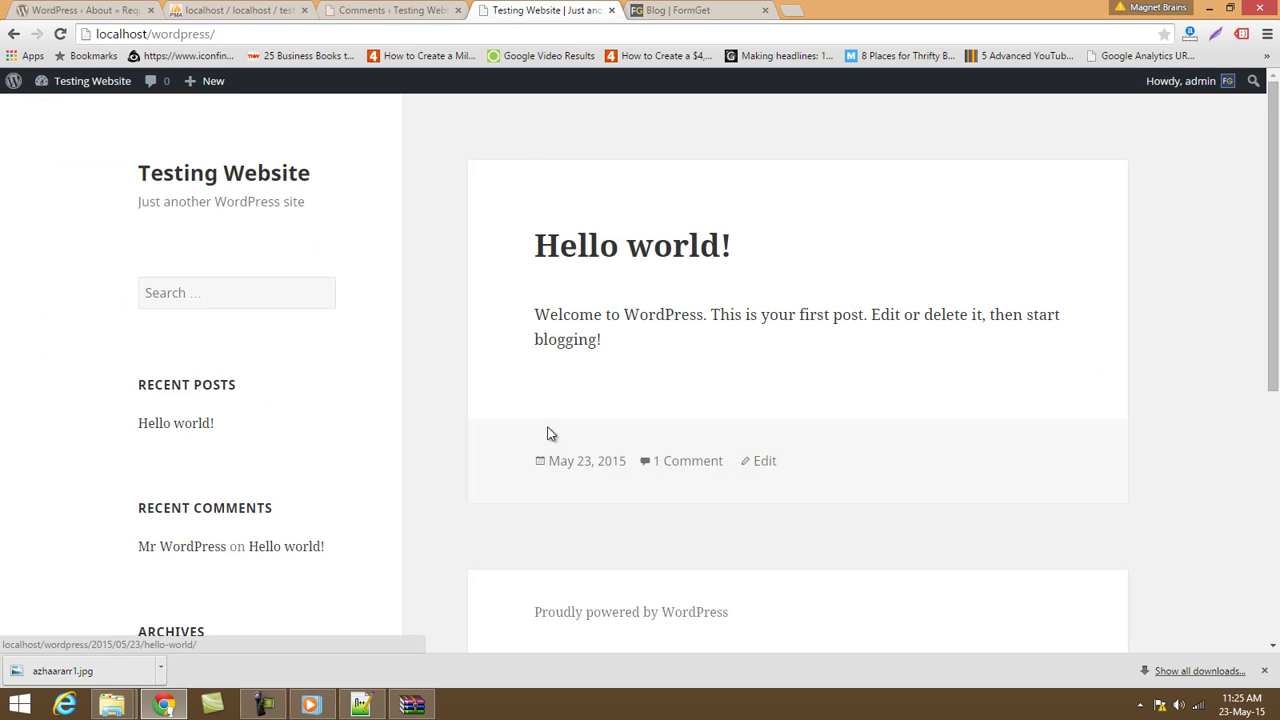
left_click(670, 463)
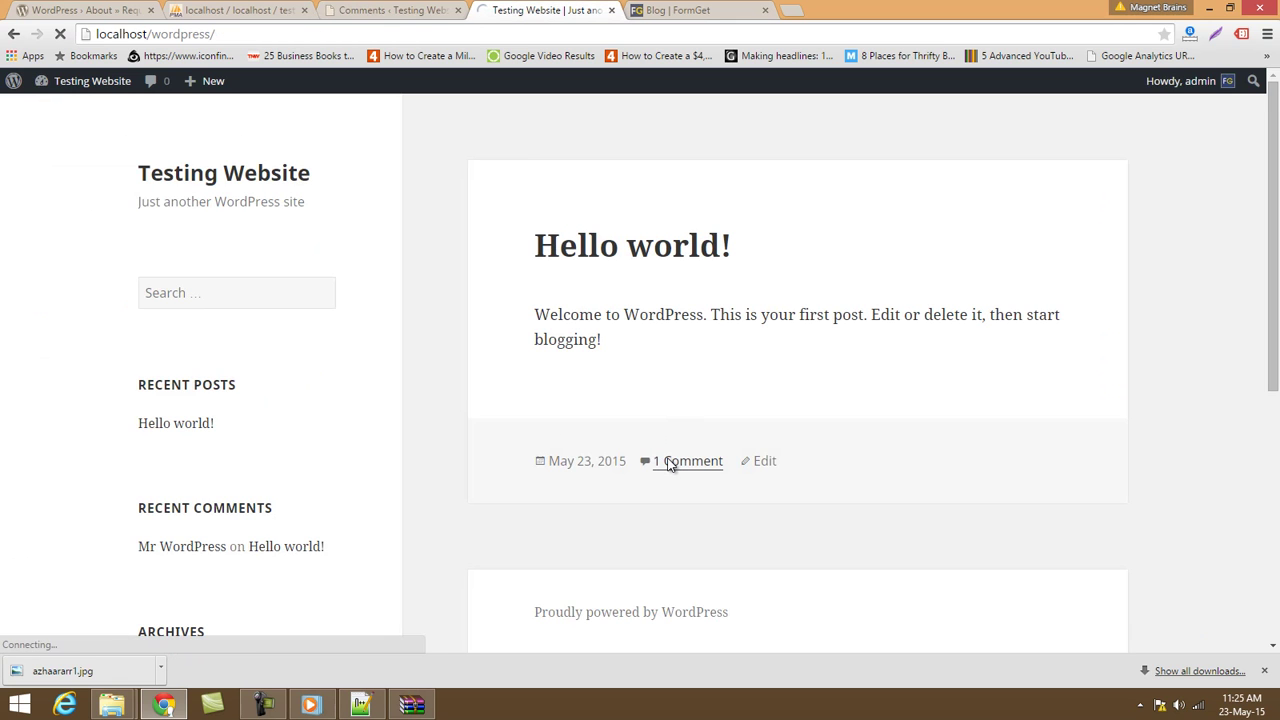
scroll(670, 463, "down", 5)
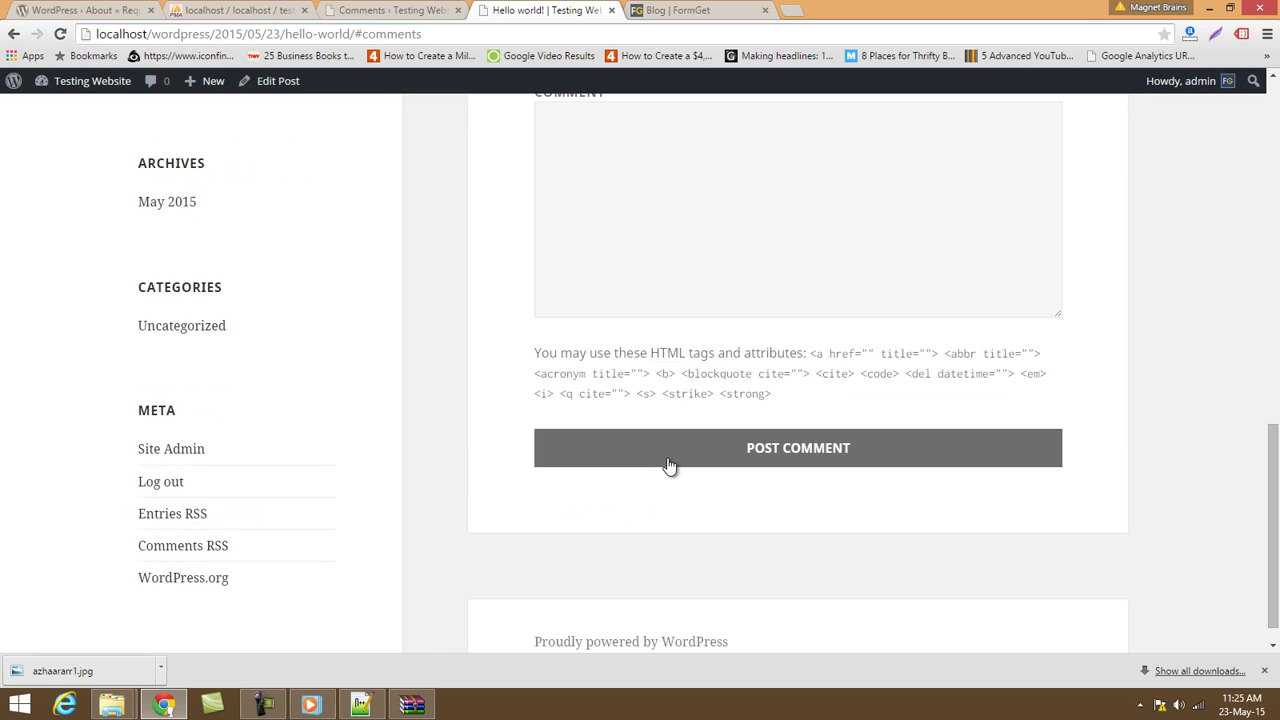
scroll(669, 457, "up", 4)
left_click(655, 457)
scroll(655, 457, "up", 2)
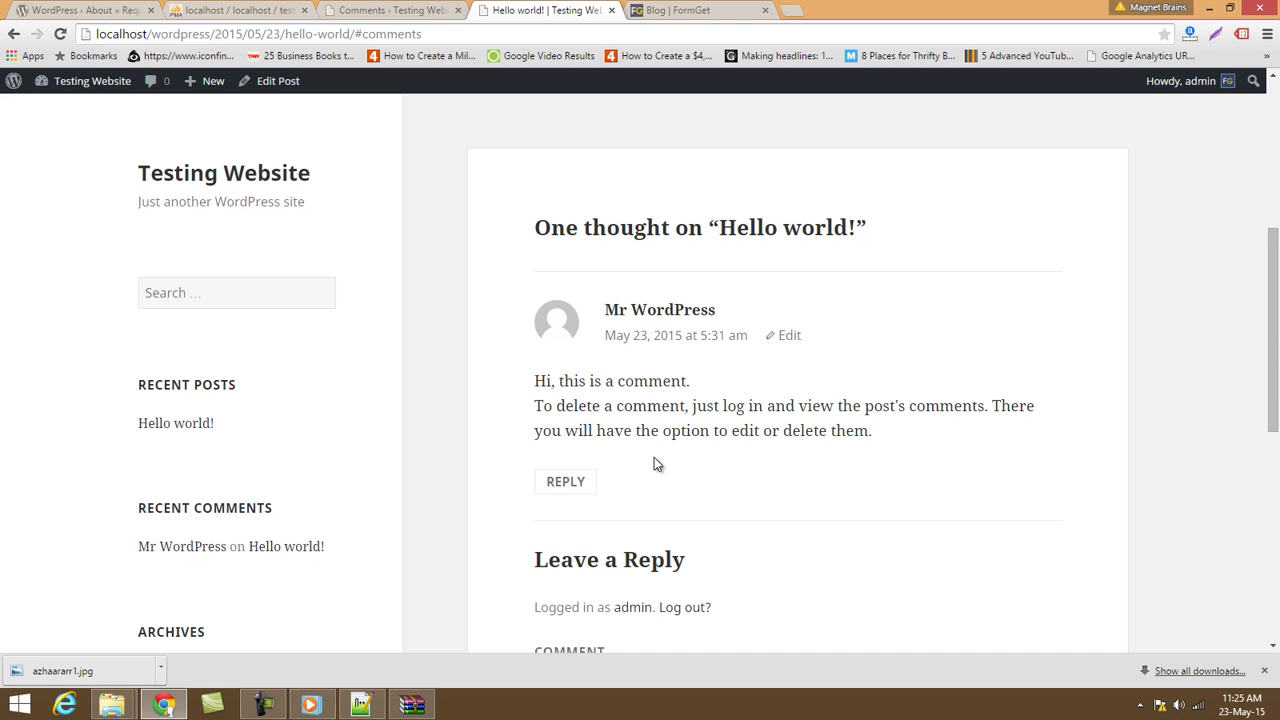
scroll(655, 463, "up", 3)
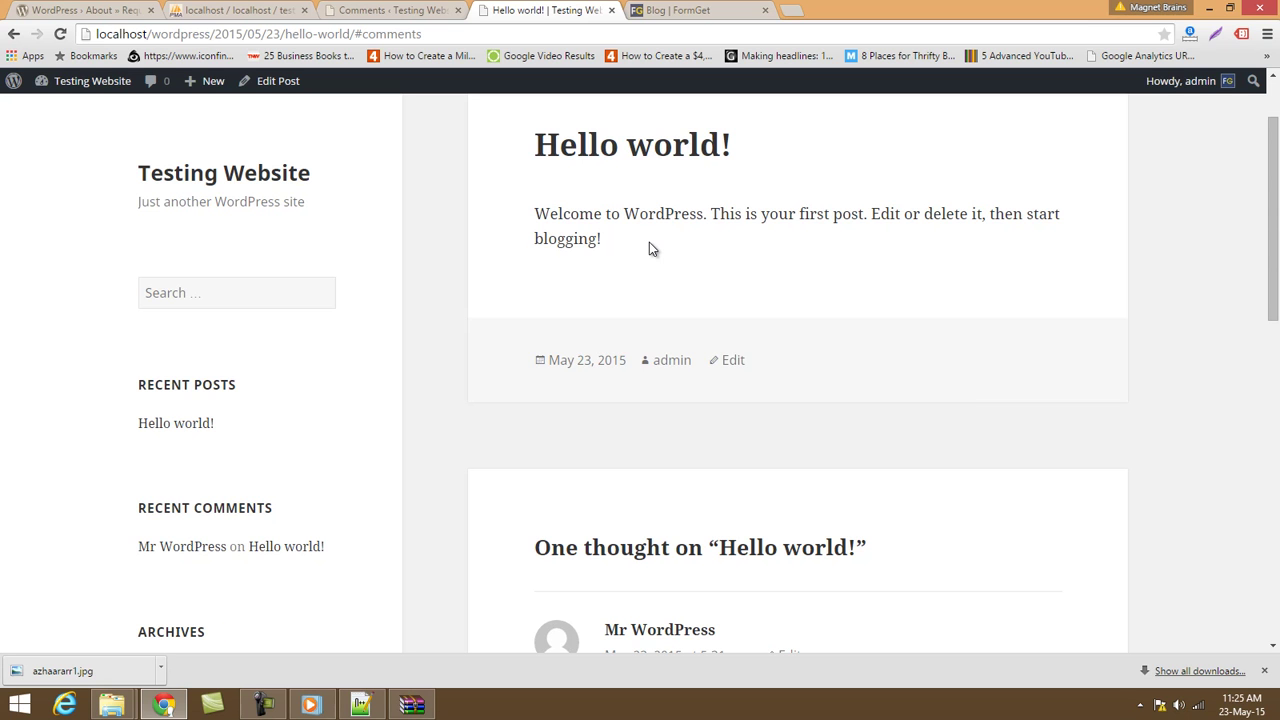
scroll(649, 242, "down", 3)
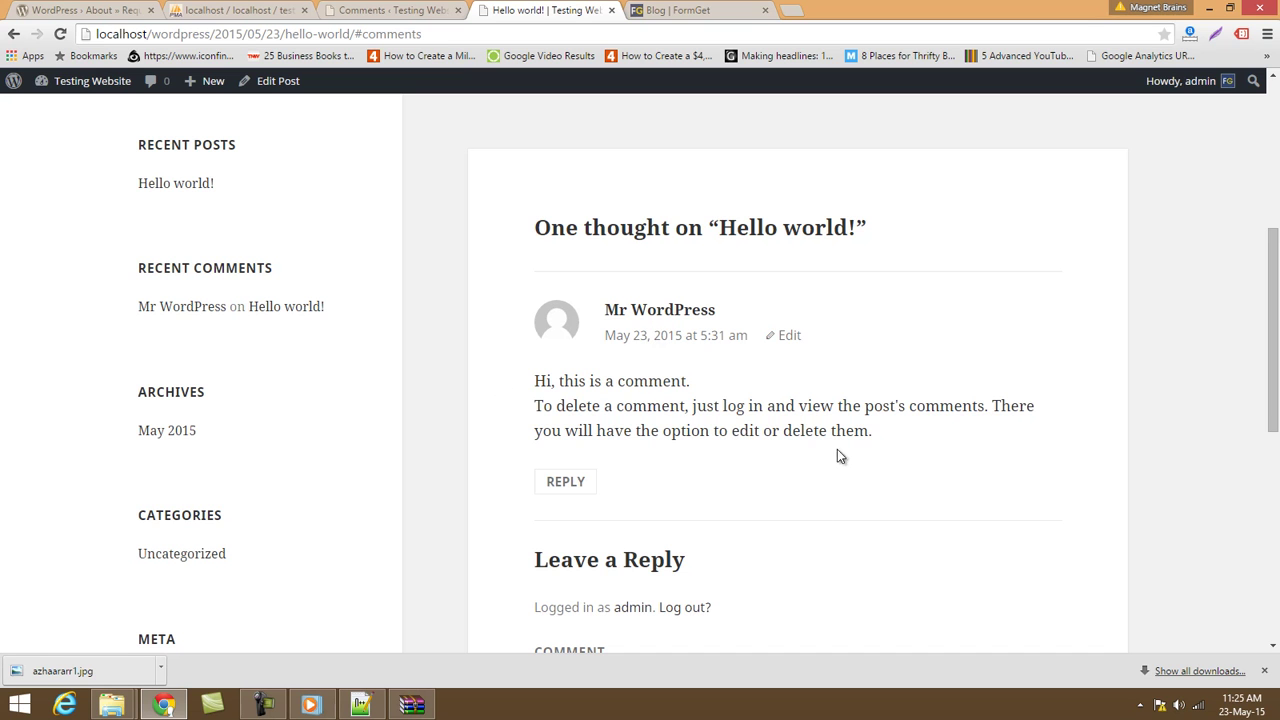
left_click(405, 10)
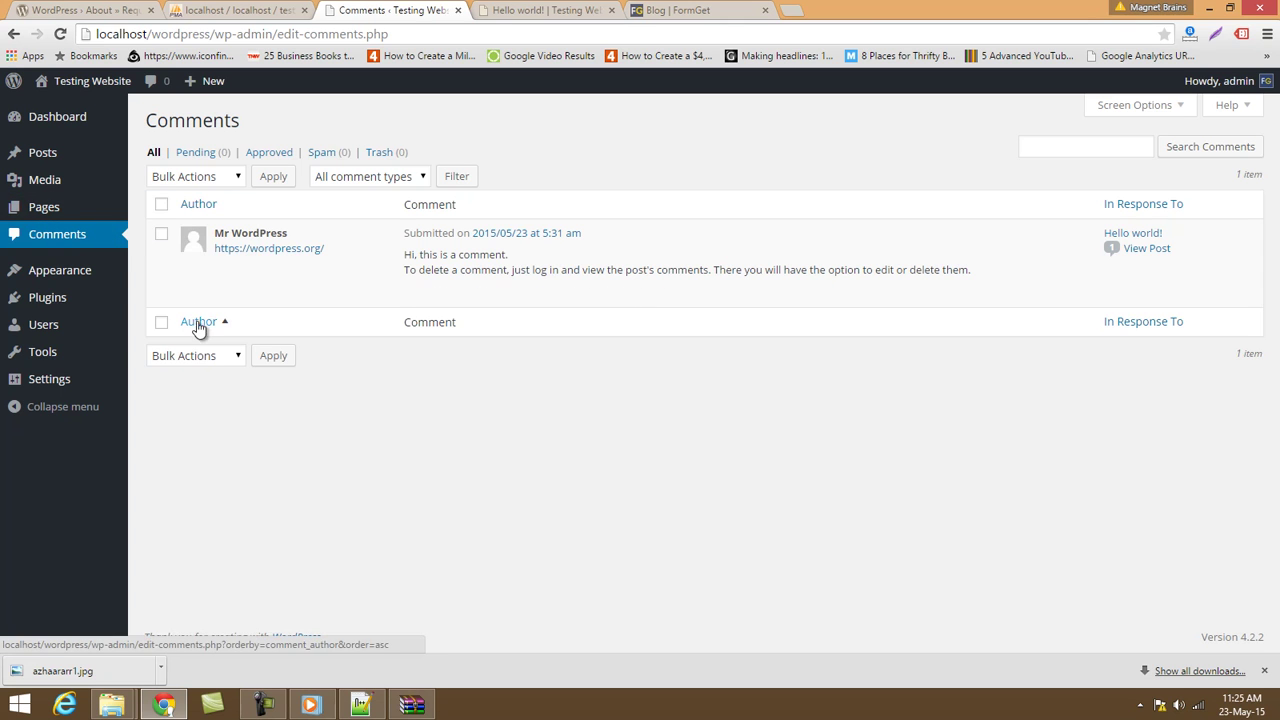
Unapprove the sample comment and draft the reply 'Thanks for commenting'.
mouse_move(429, 300)
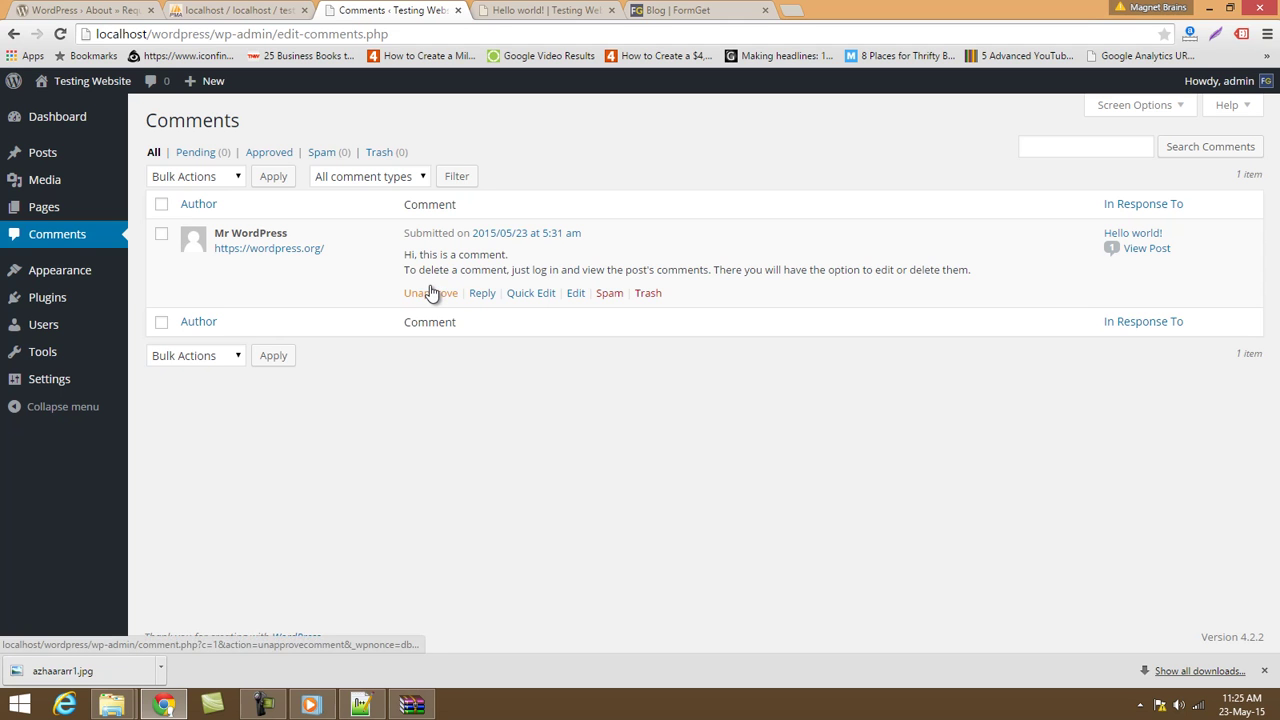
left_click(429, 299)
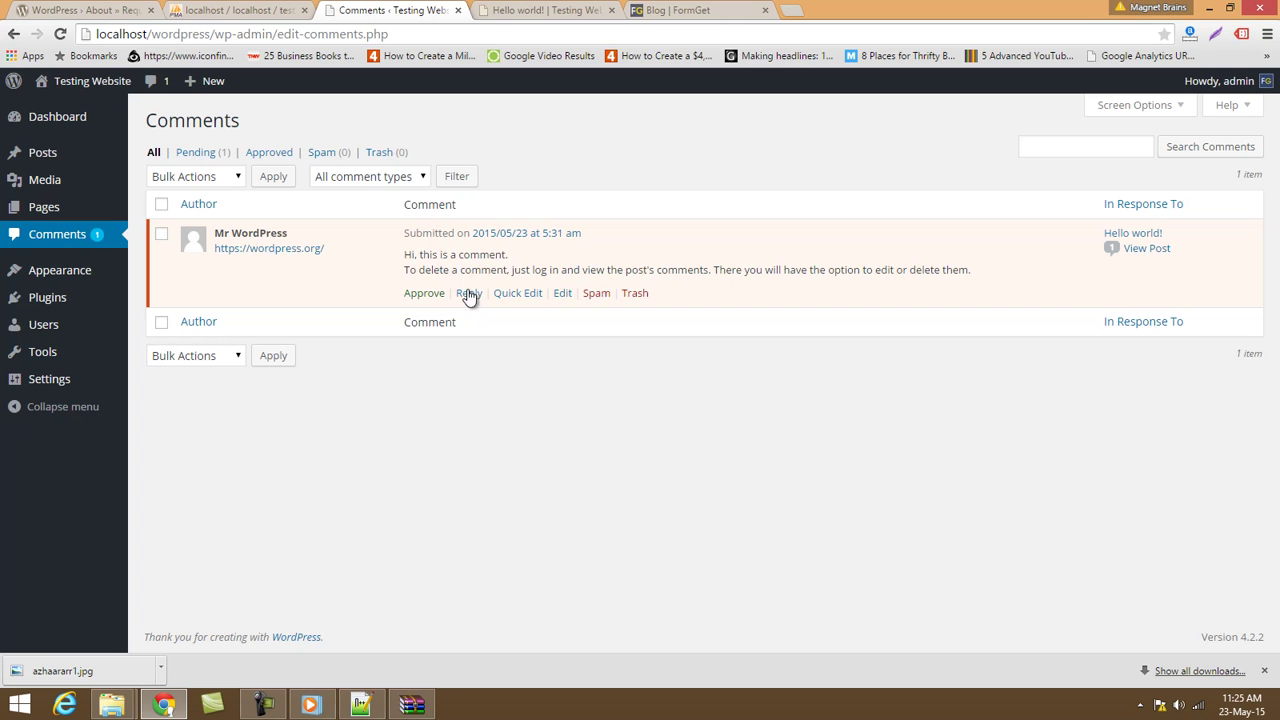
left_click(469, 294)
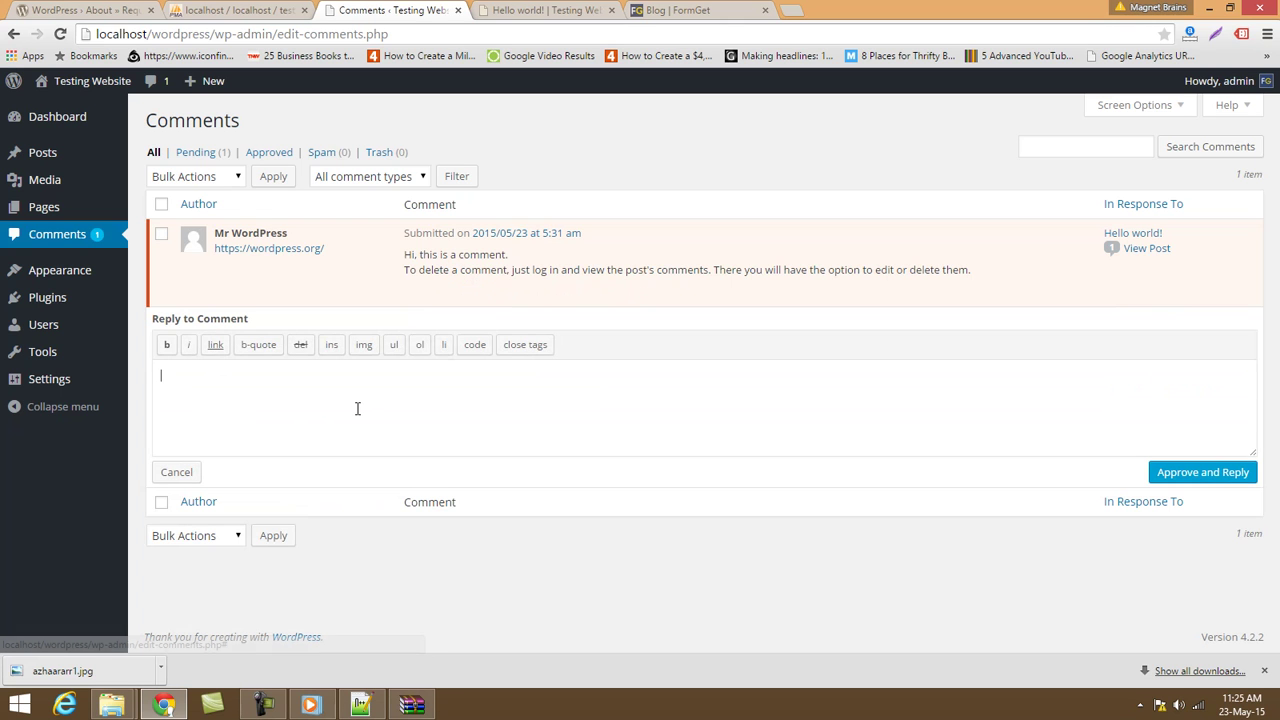
type("T")
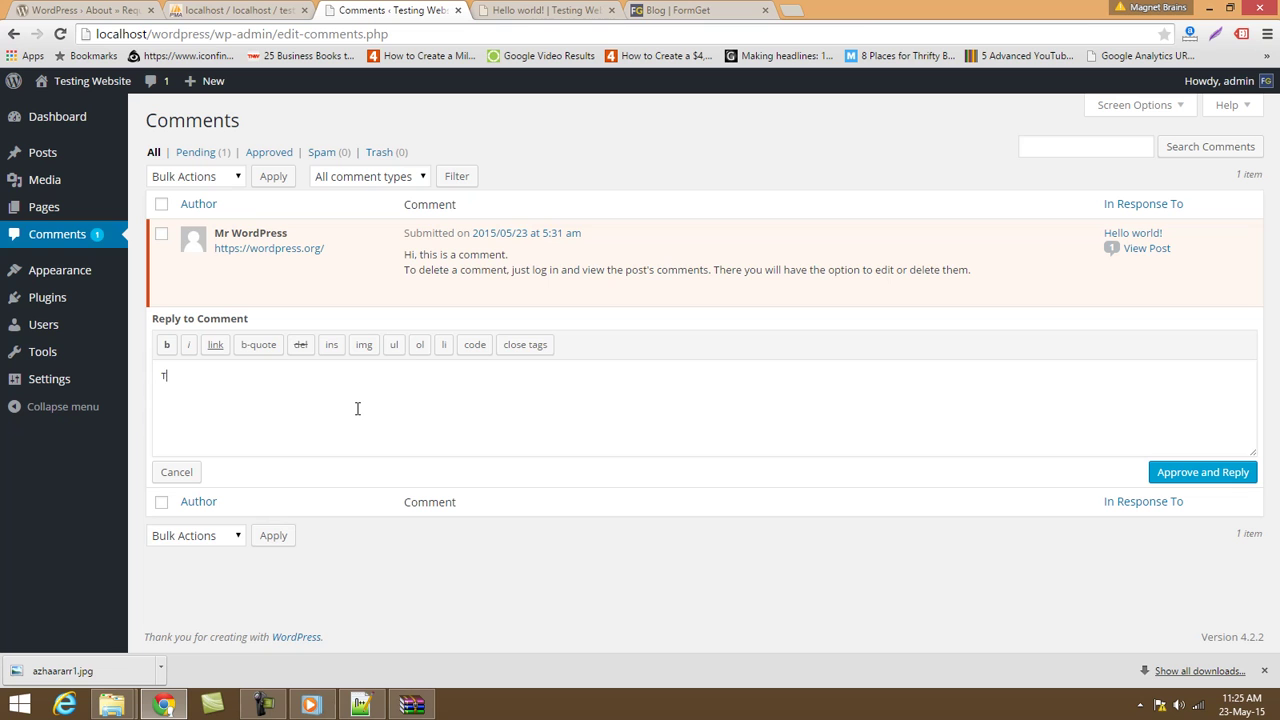
type("hanks for commenting.")
Approve and post the reply, then mark the sample comment as spam and trash the reply.
left_click(1196, 481)
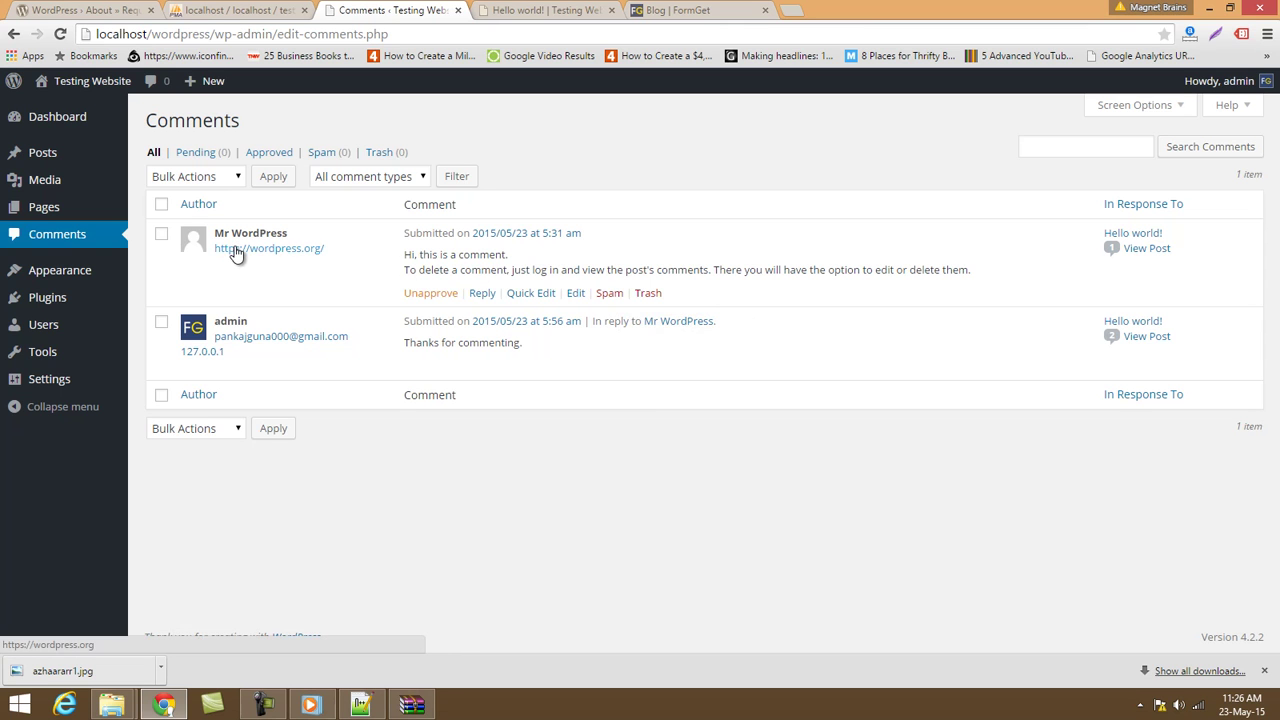
left_click_drag(429, 258, 510, 270)
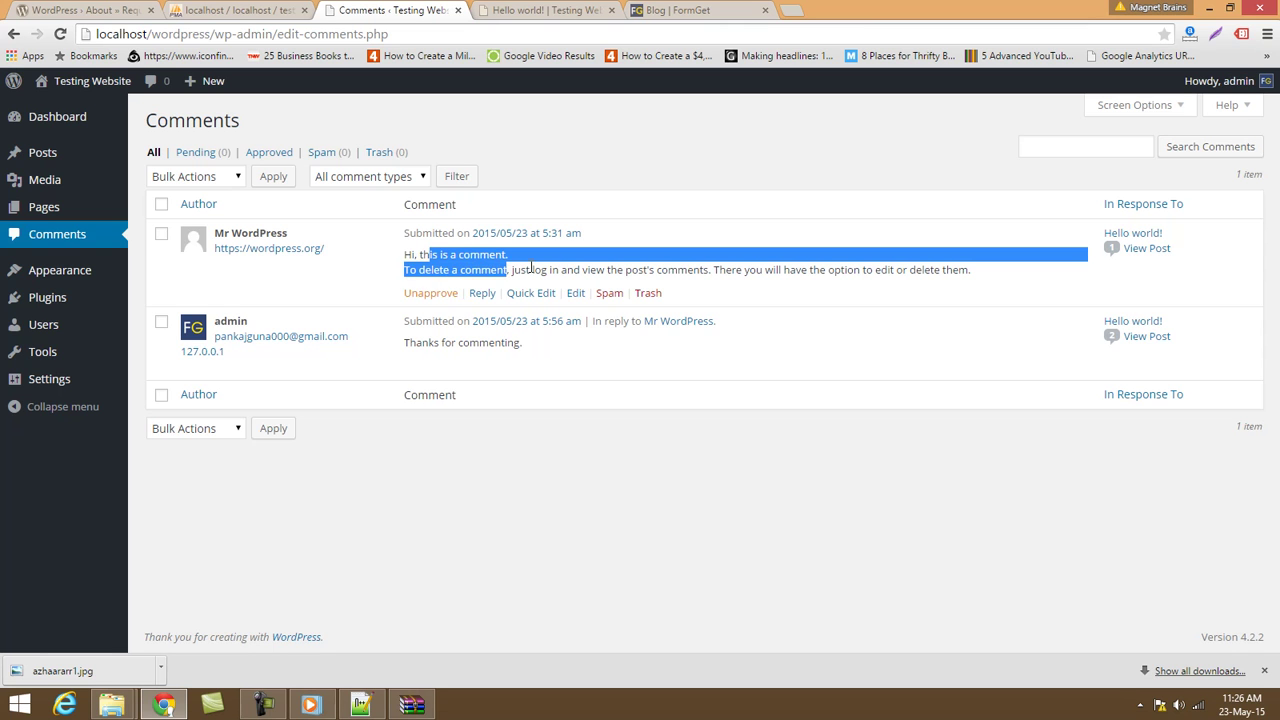
left_click(612, 294)
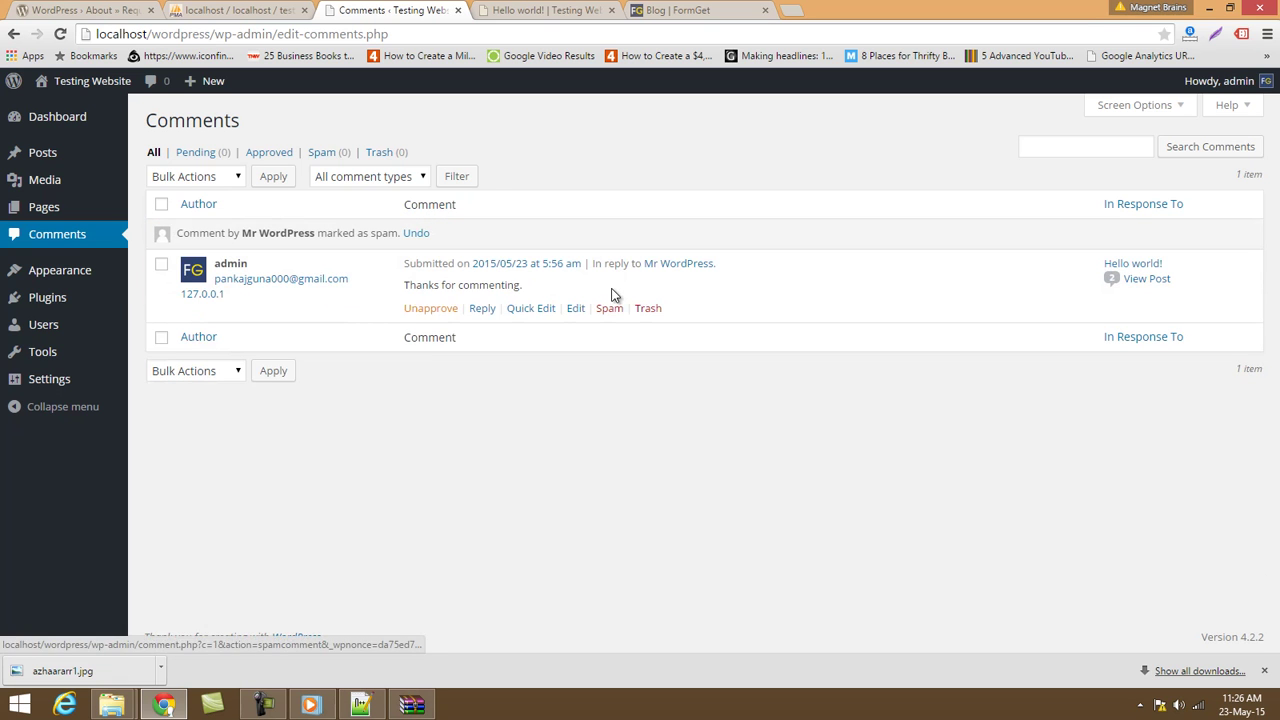
left_click(647, 310)
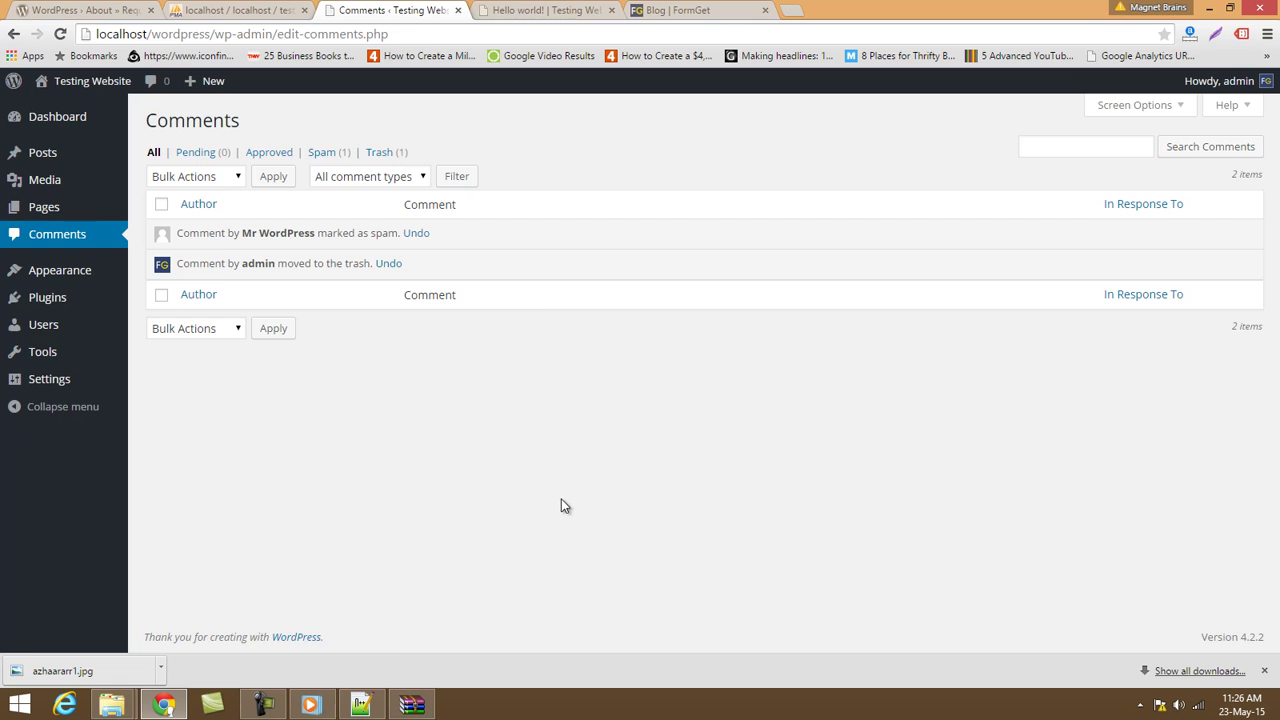
Check the Hello world! post, then go to Appearance > Themes.
left_click(545, 10)
left_click(420, 8)
mouse_move(52, 129)
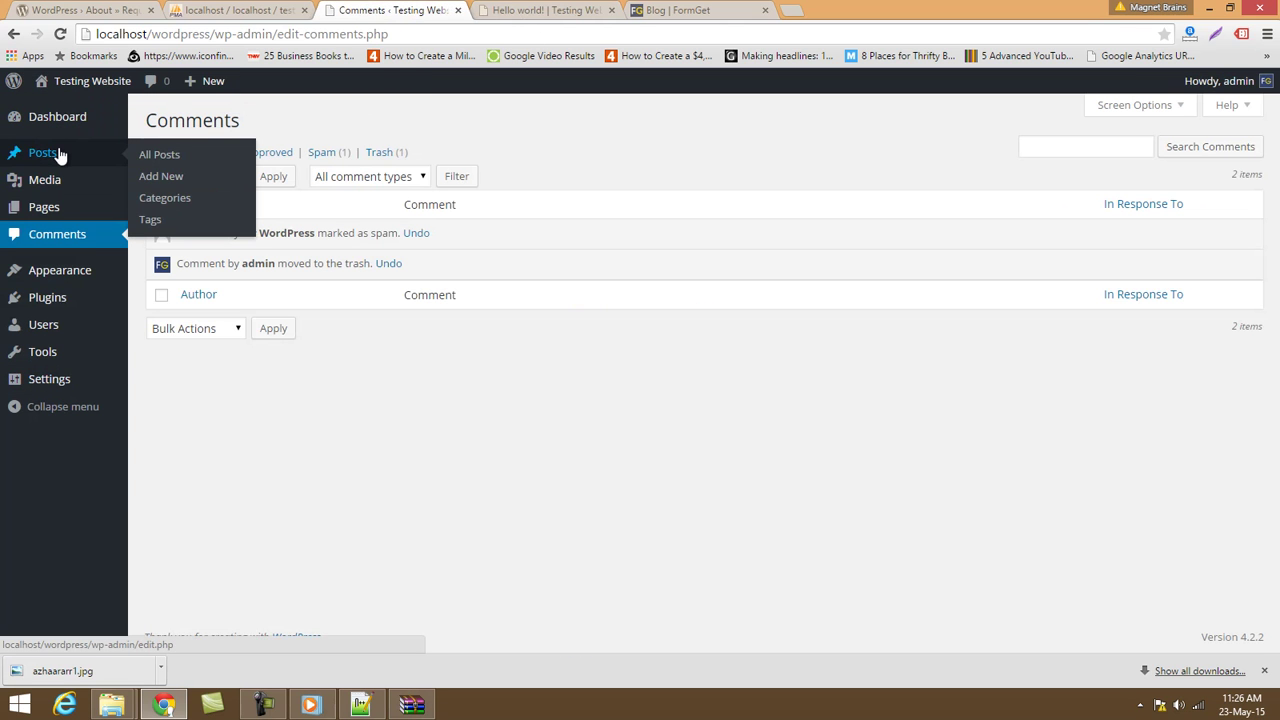
mouse_move(64, 182)
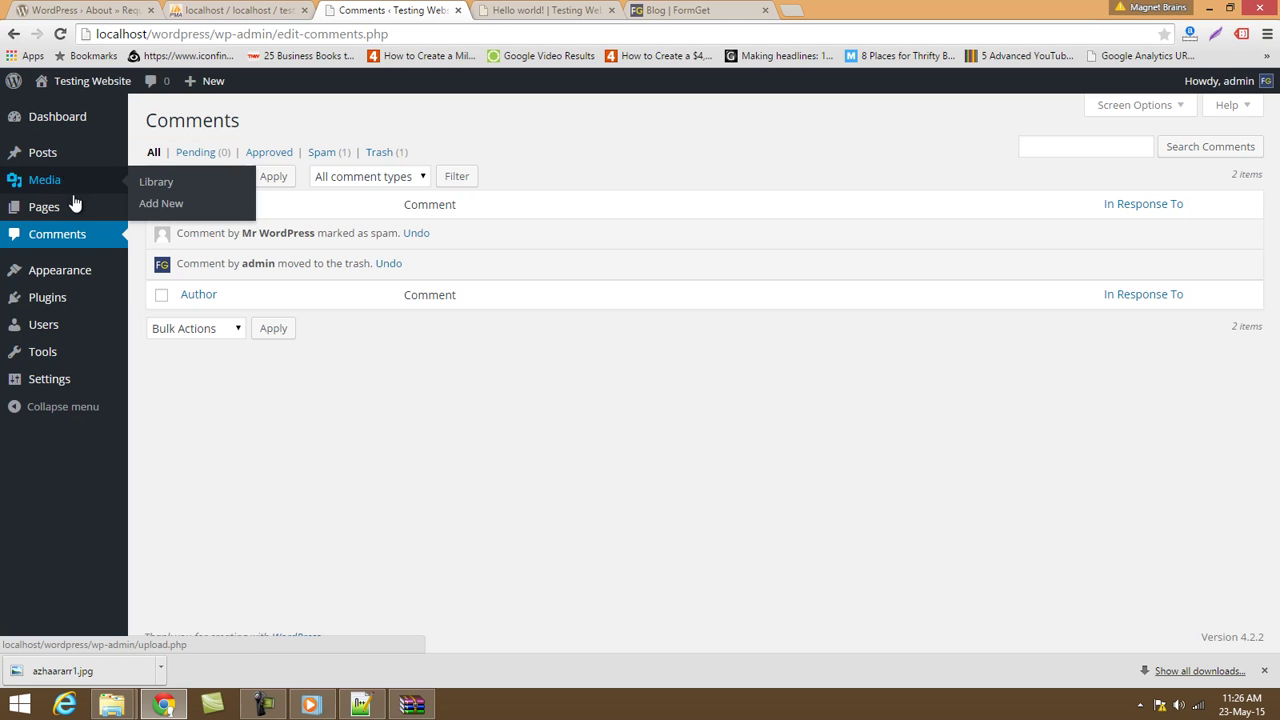
mouse_move(68, 155)
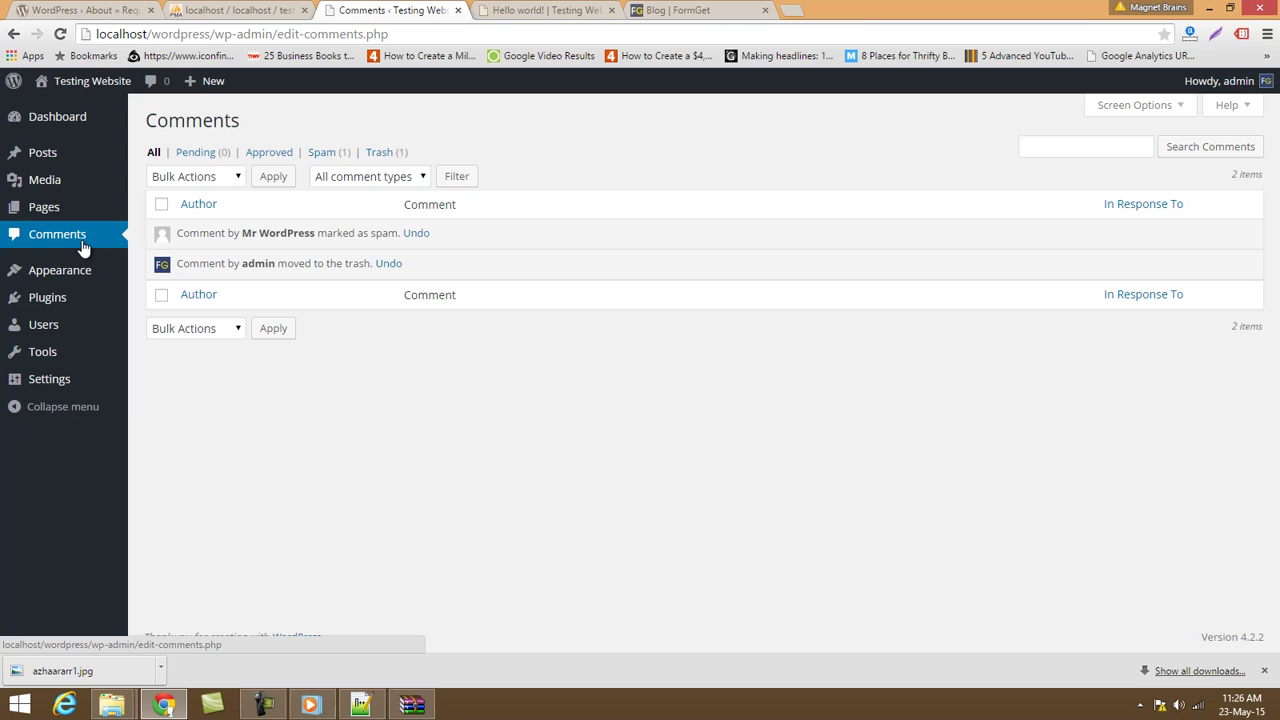
mouse_move(89, 274)
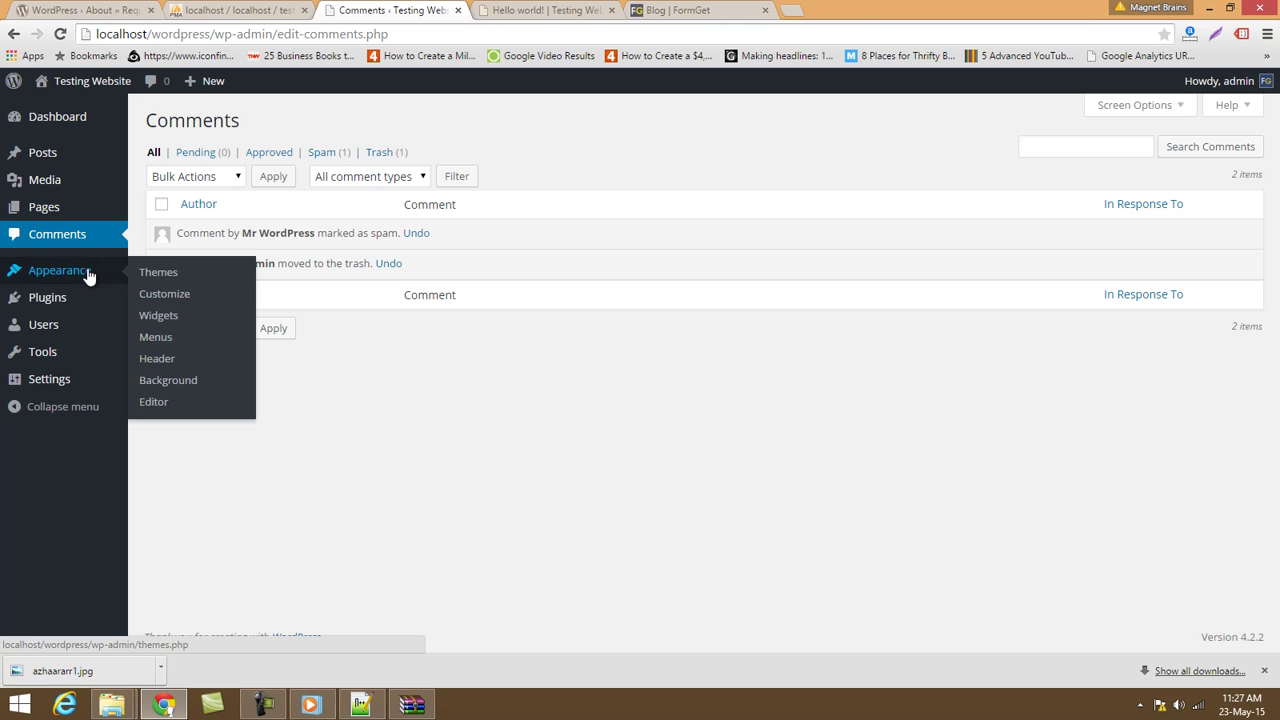
left_click(151, 276)
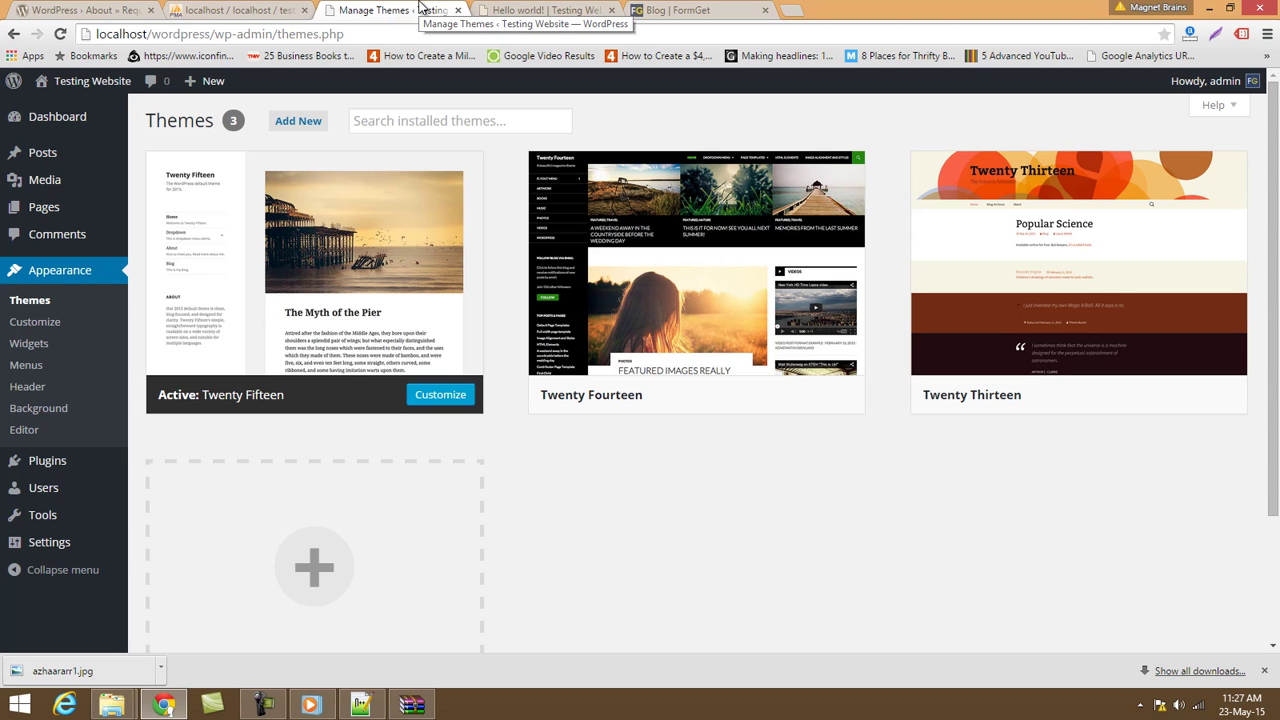
Look over the comments on the Hello world! post, then return to the Themes page.
left_click(530, 10)
scroll(790, 560, "down", 6)
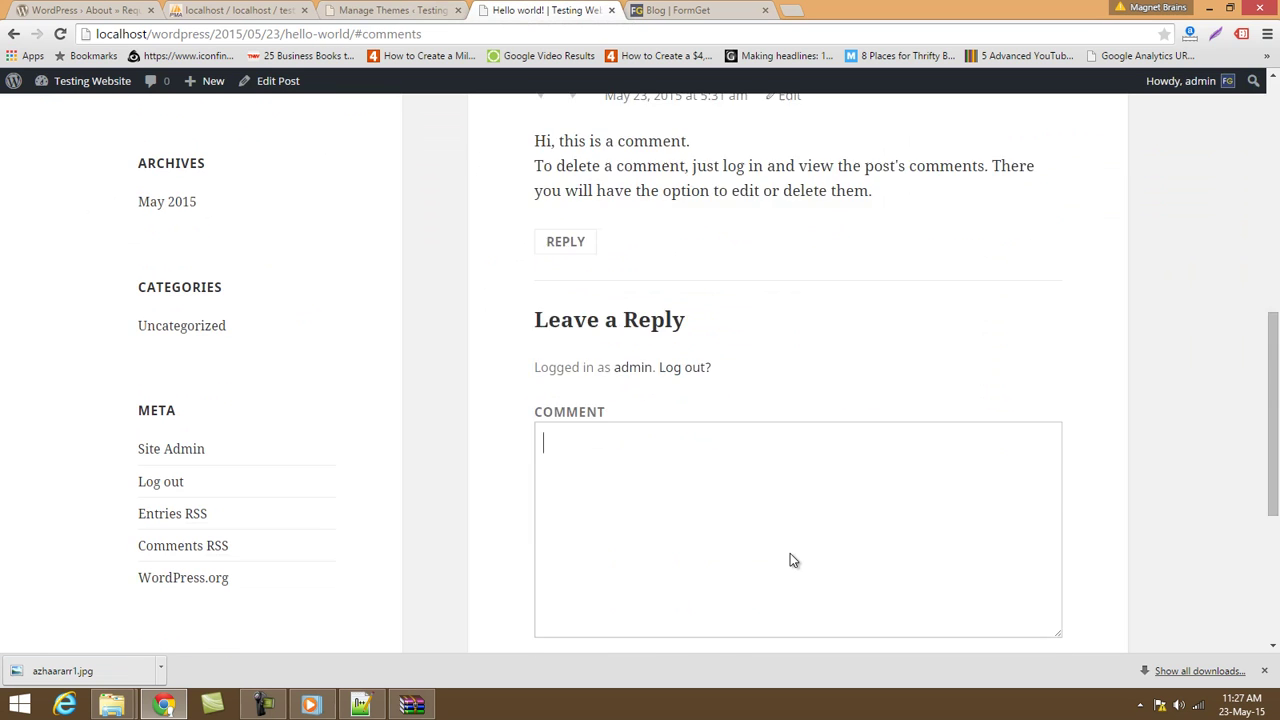
scroll(790, 560, "up", 7)
scroll(790, 560, "up", 3)
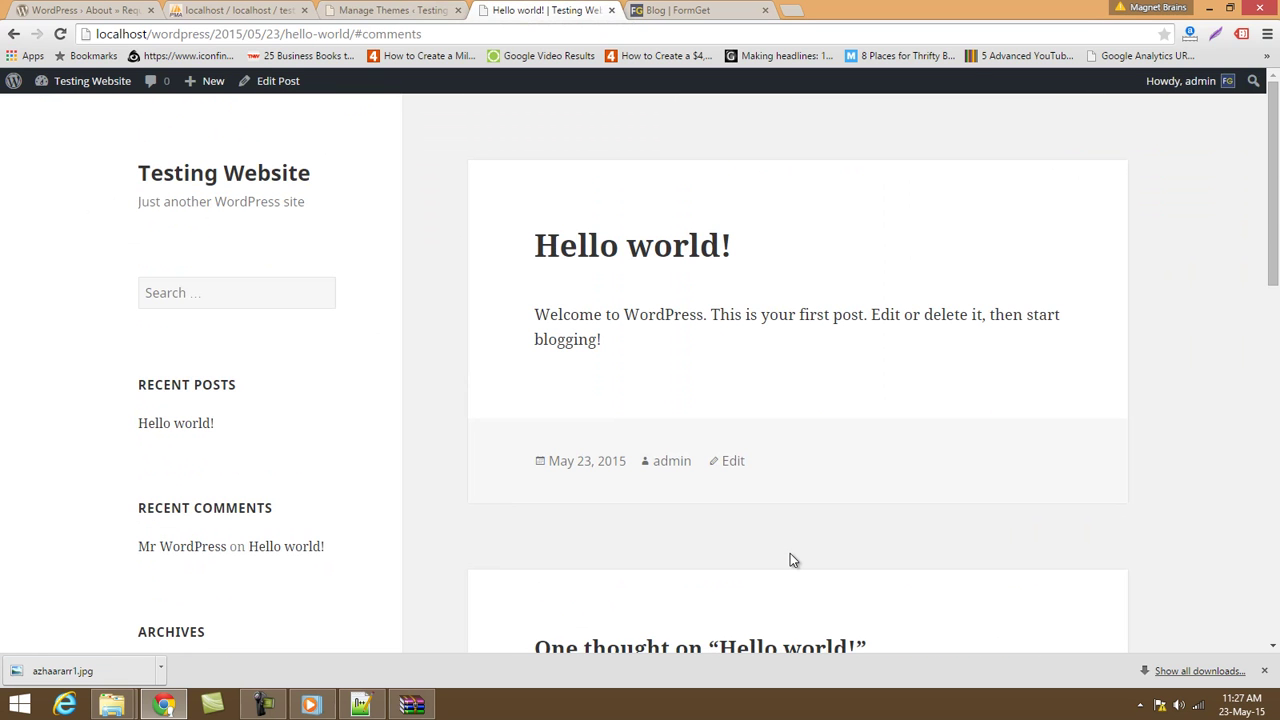
left_click(349, 8)
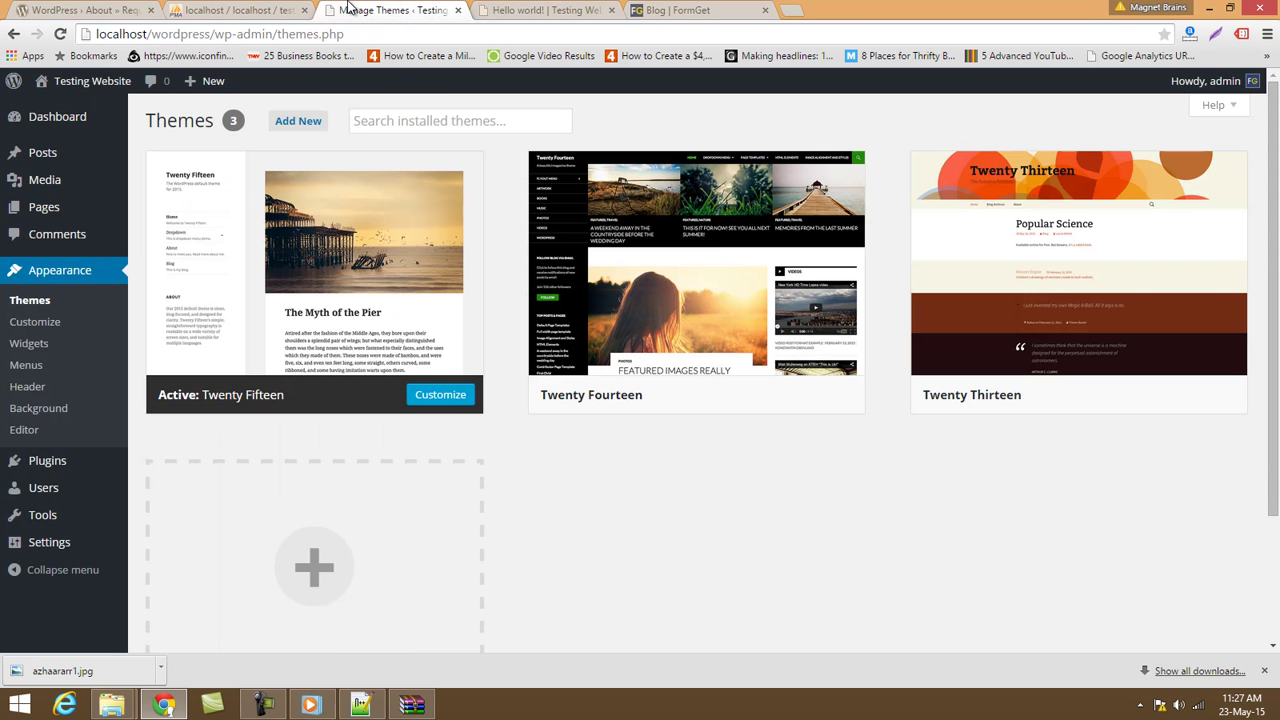
Search the installed themes for 'col', find nothing, and clear the search box.
left_click(391, 119)
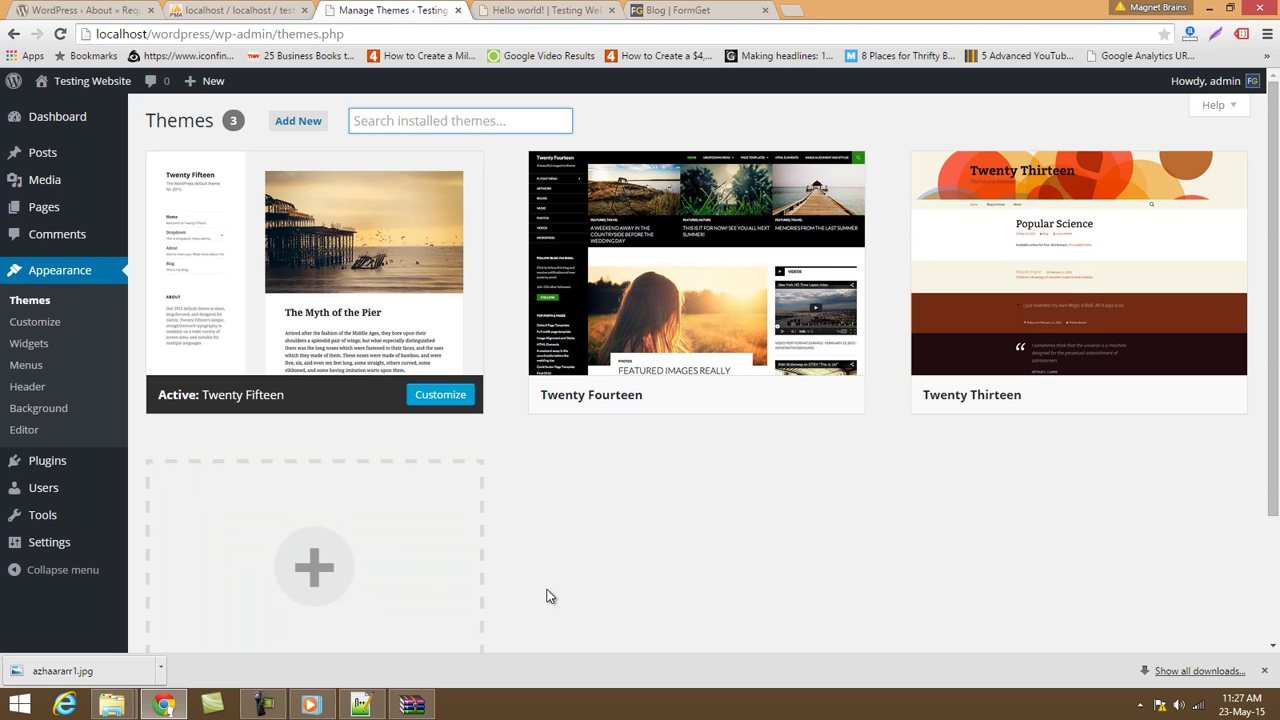
type("colorway")
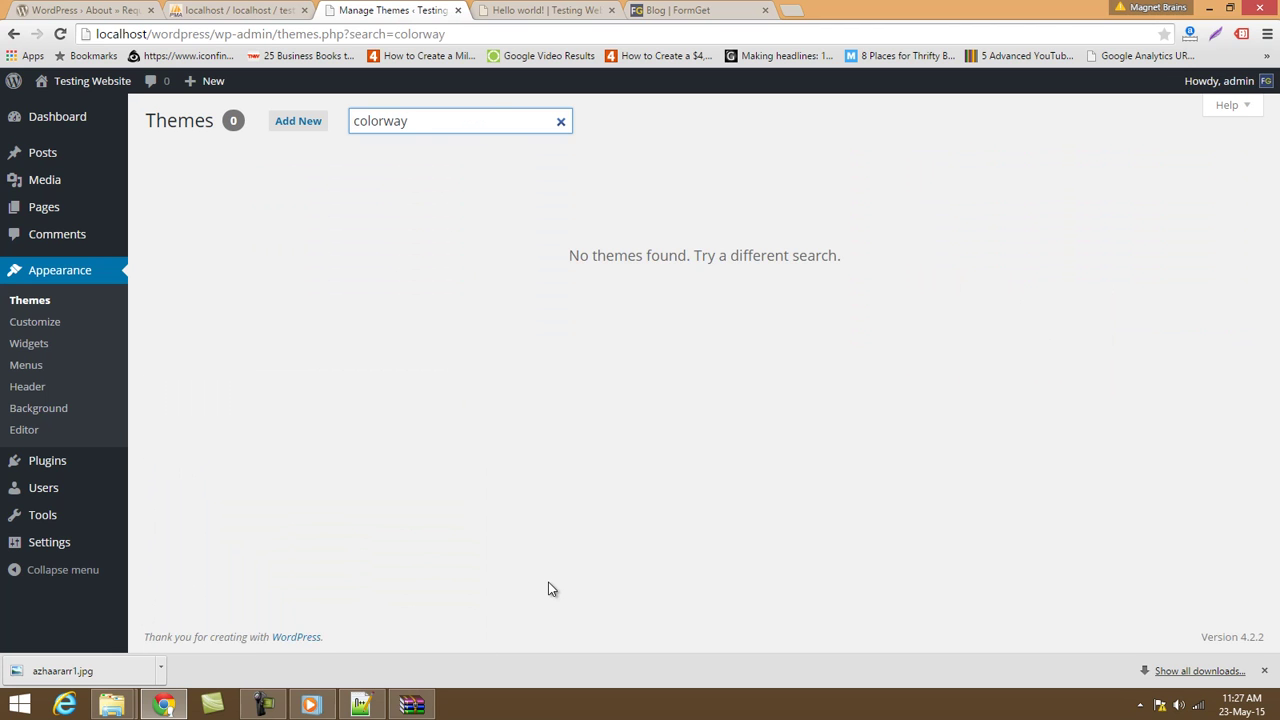
left_click_drag(405, 121, 180, 121)
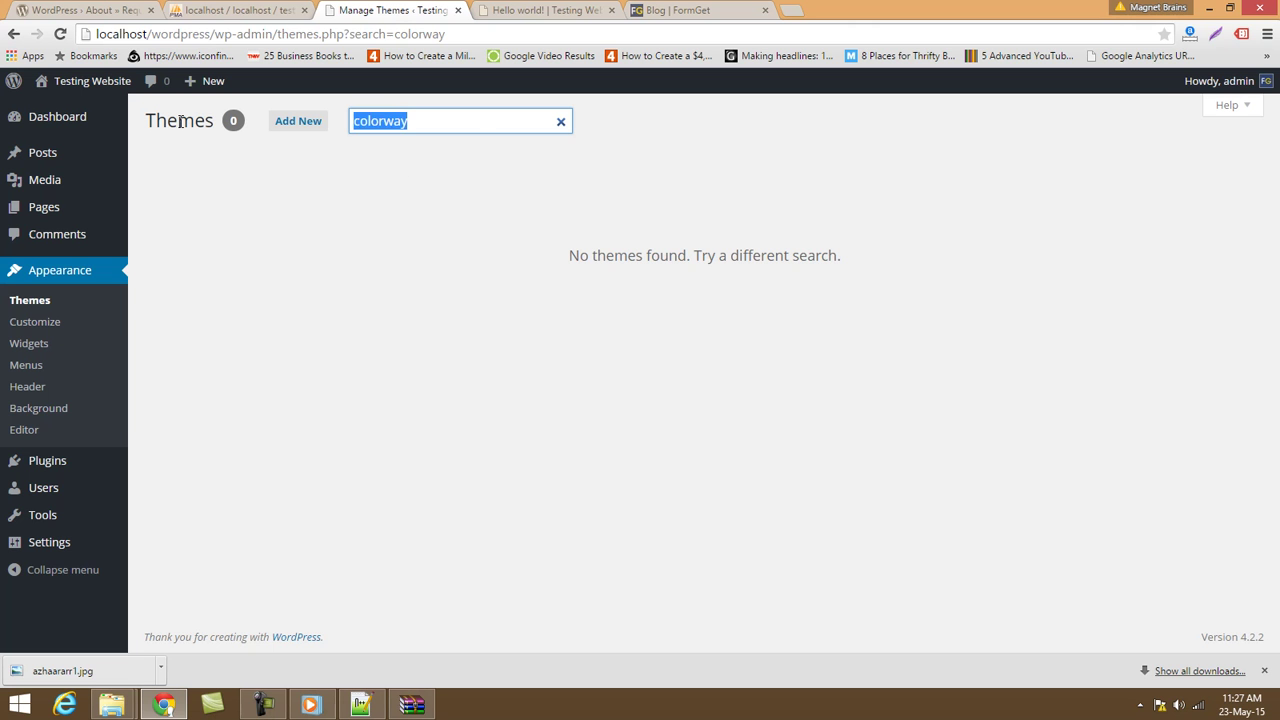
key("BackSpace")
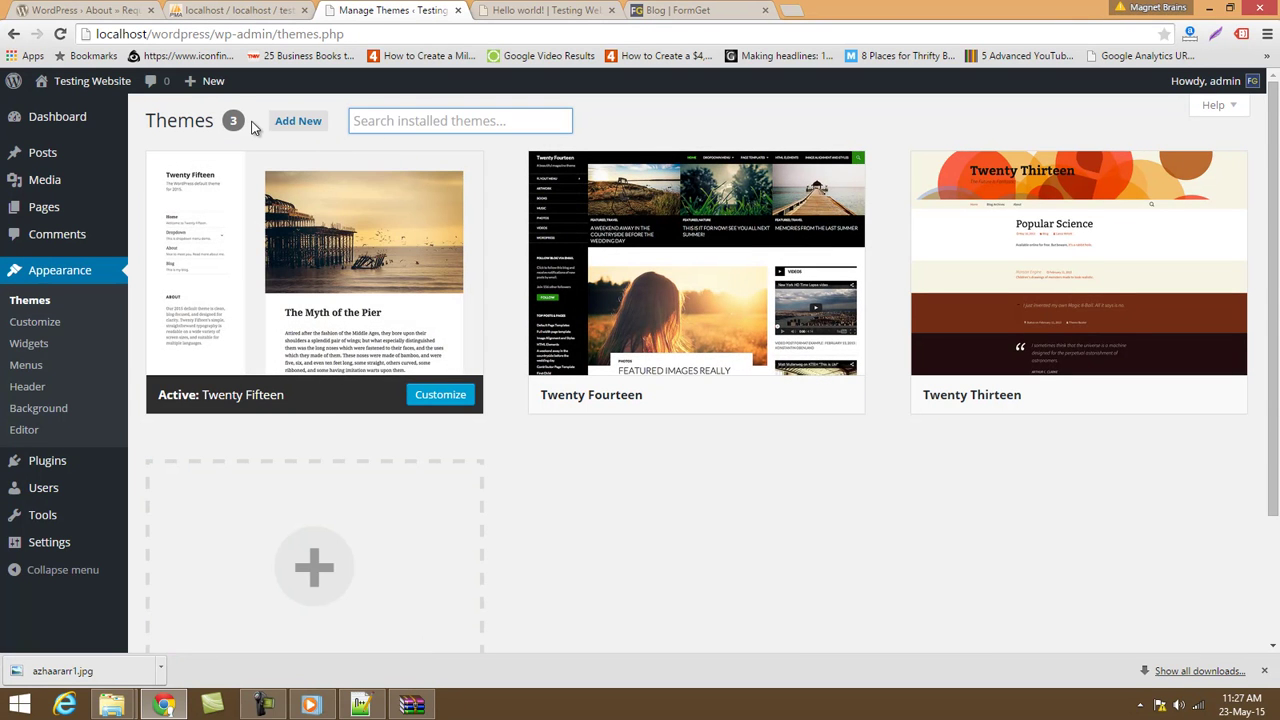
Open the Add Themes page and browse the featured themes.
left_click(291, 129)
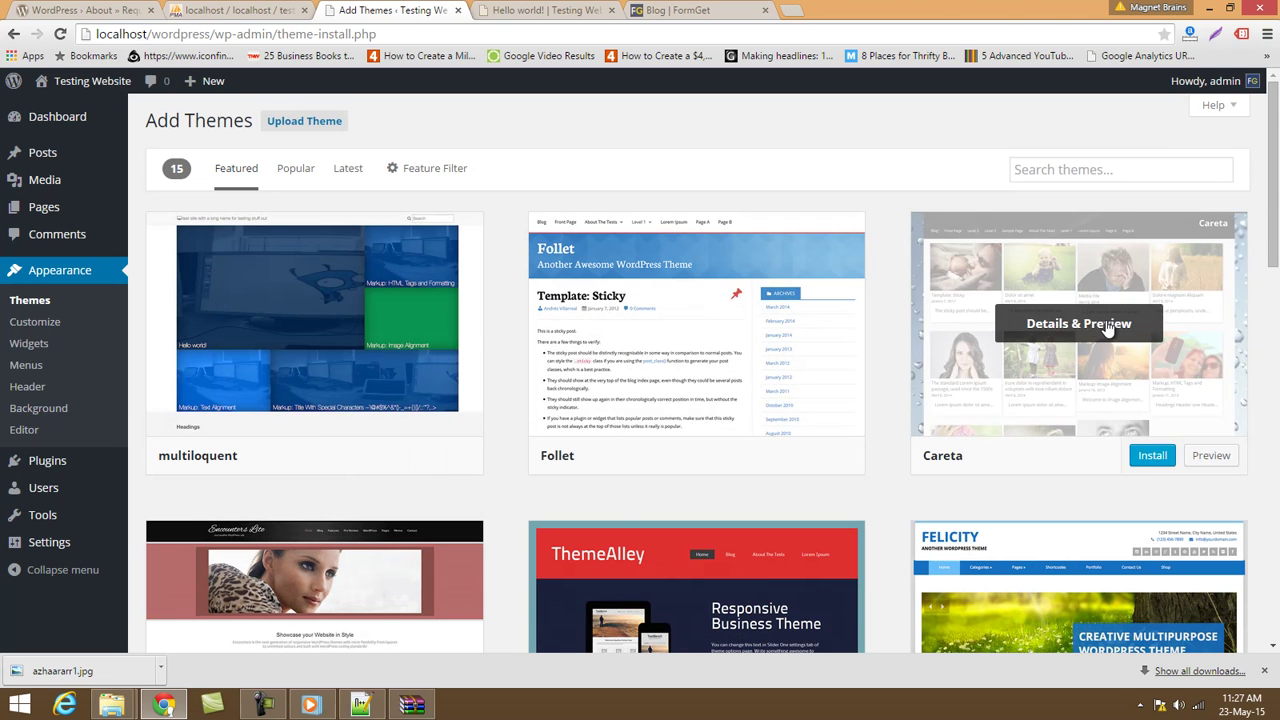
scroll(1177, 608, "down", 3)
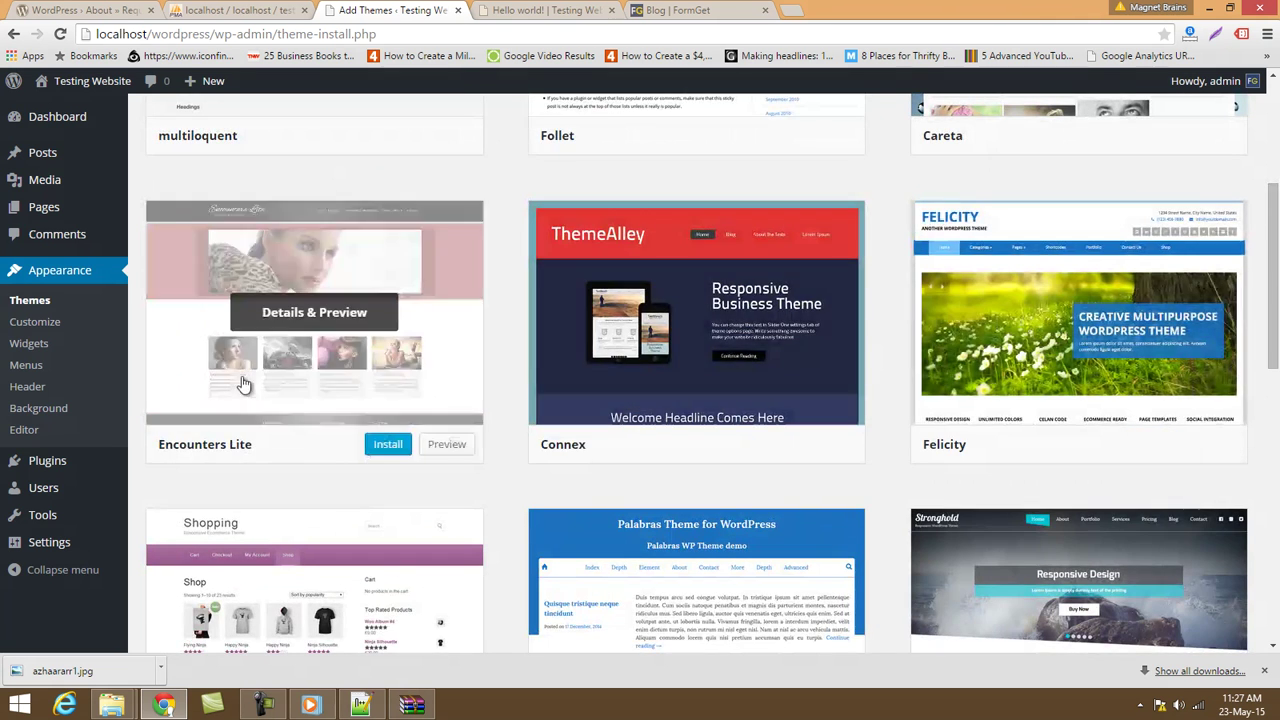
scroll(1128, 538, "down", 6)
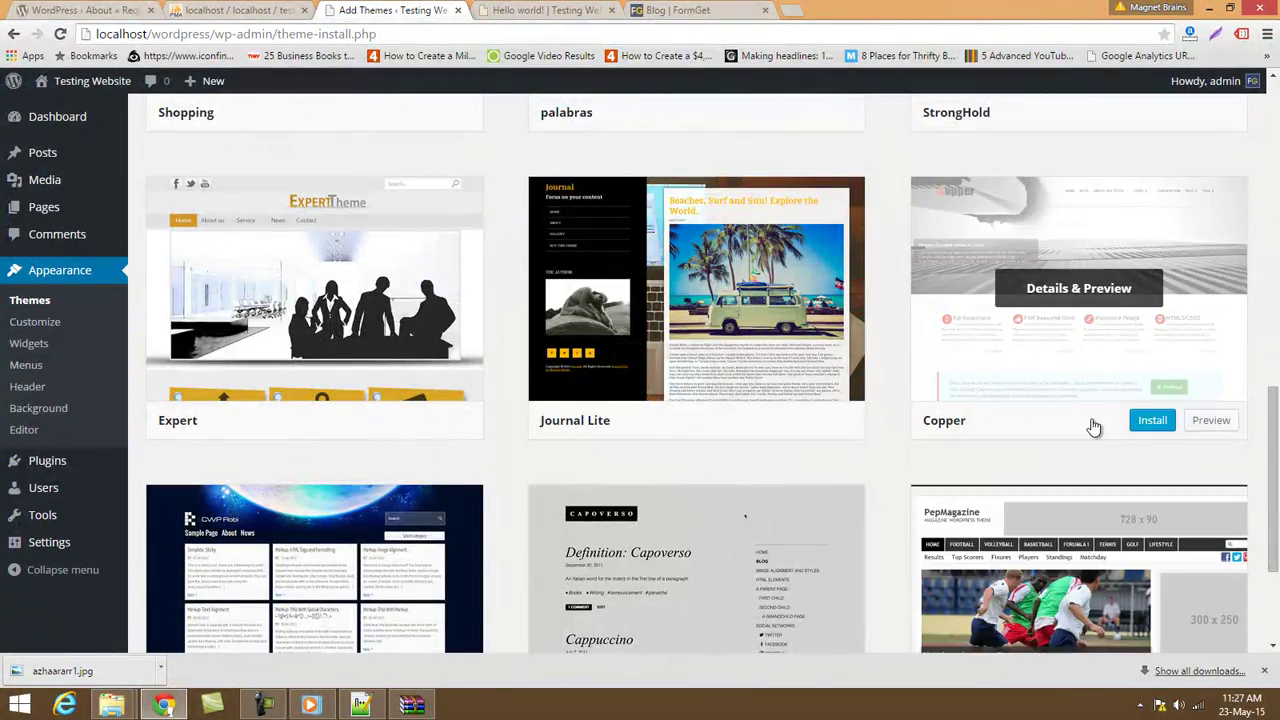
scroll(1092, 436, "down", 1)
scroll(1087, 533, "up", 15)
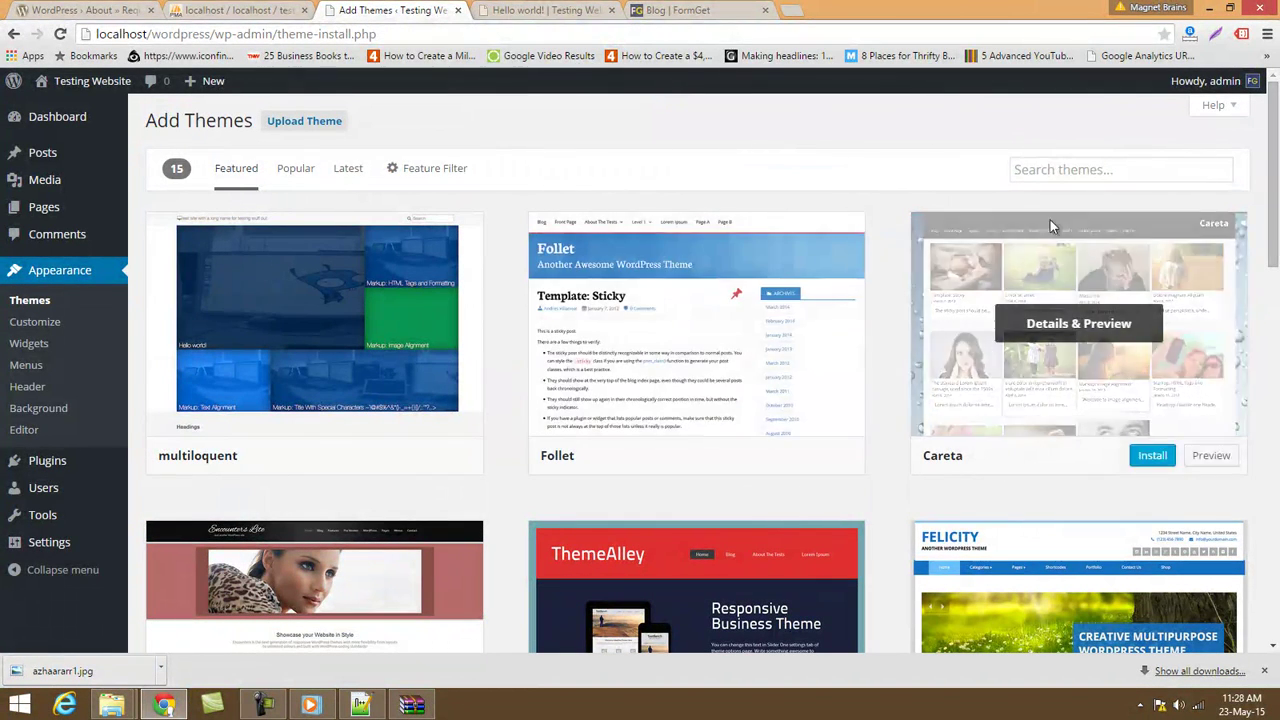
Search the theme directory for 'colorway', fixing a mistyped entry first.
left_click(1041, 168)
type("xo")
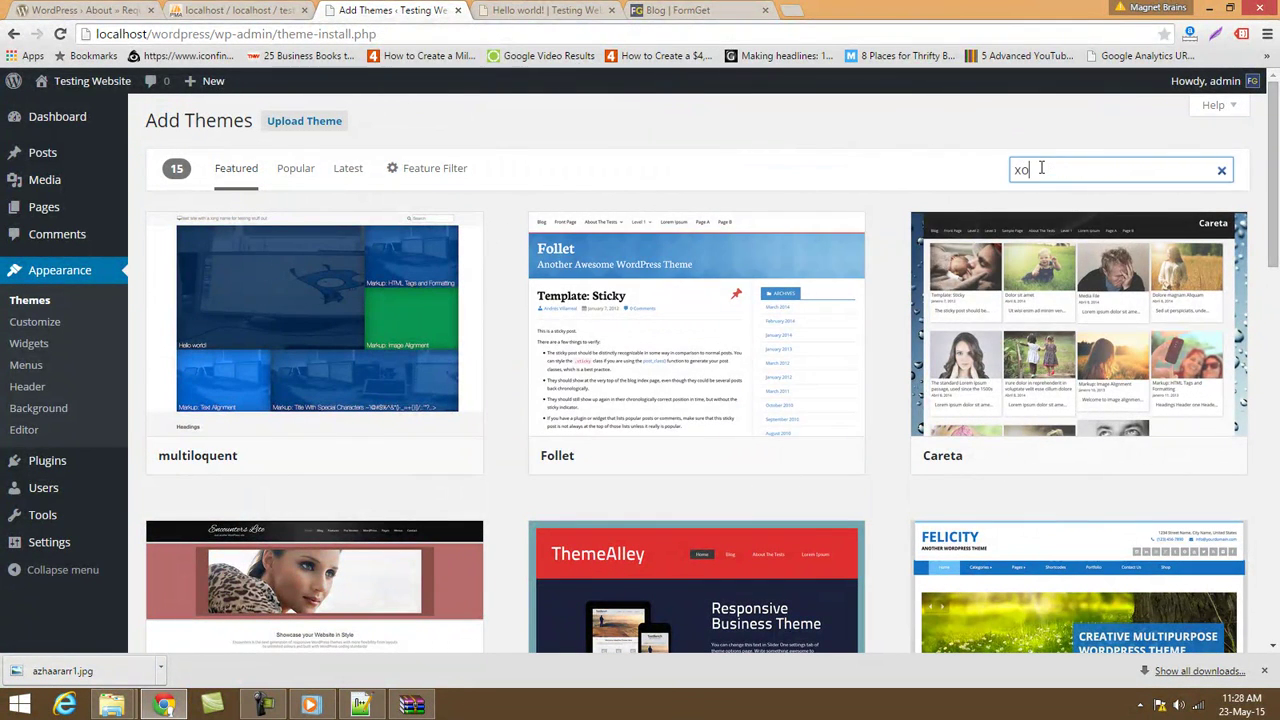
key("BackSpace")
key("BackSpace")
type("colorway")
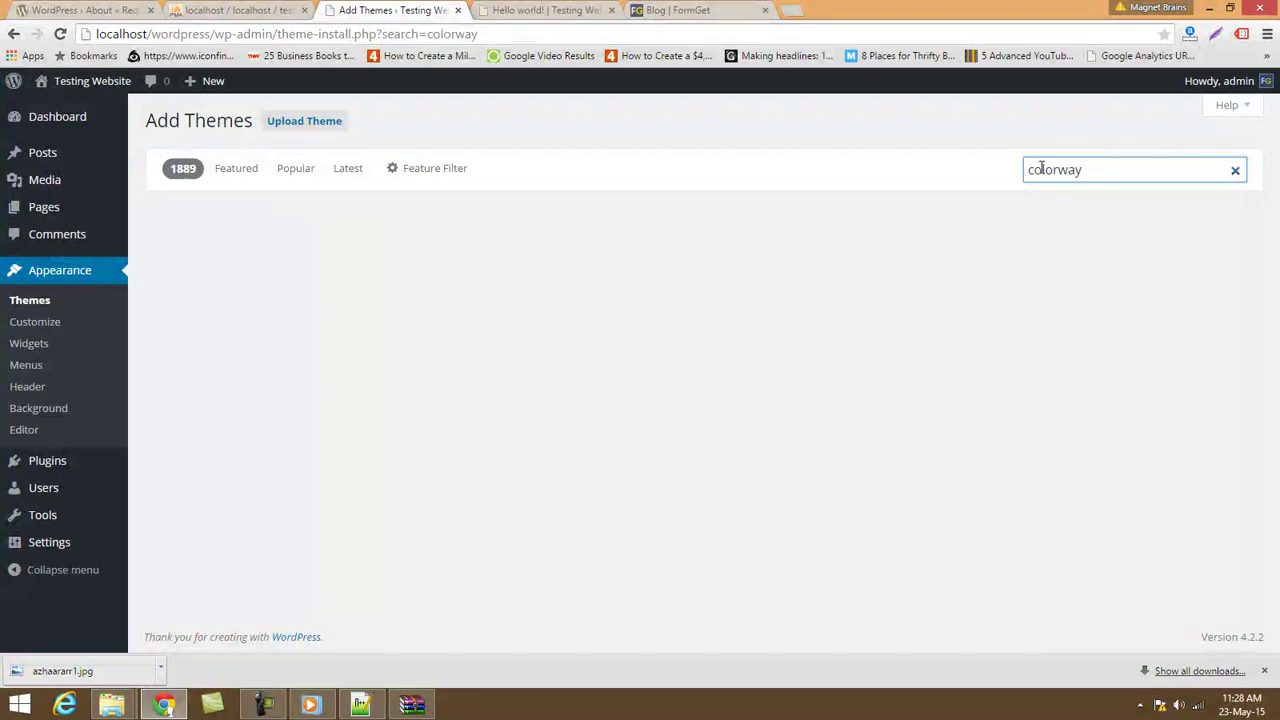
Try installing ColorWay twice (both fail with a download error), then view the Hello world! post.
mouse_move(489, 424)
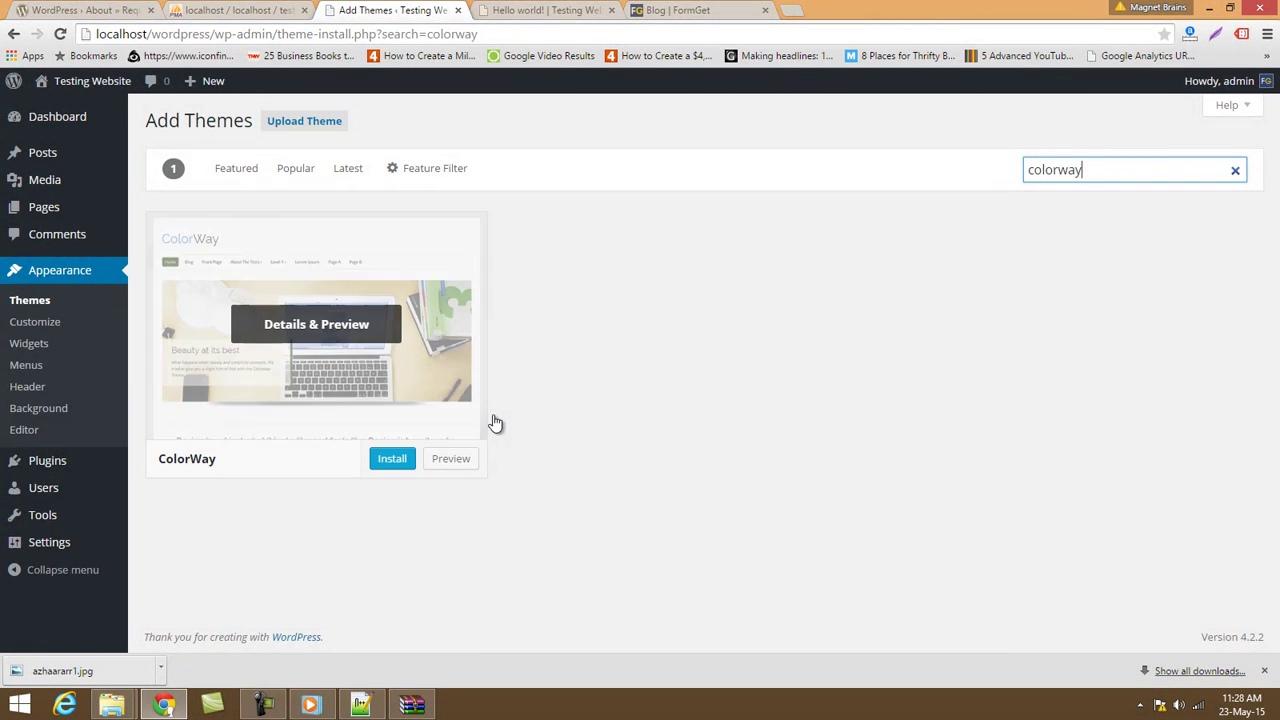
left_click(393, 459)
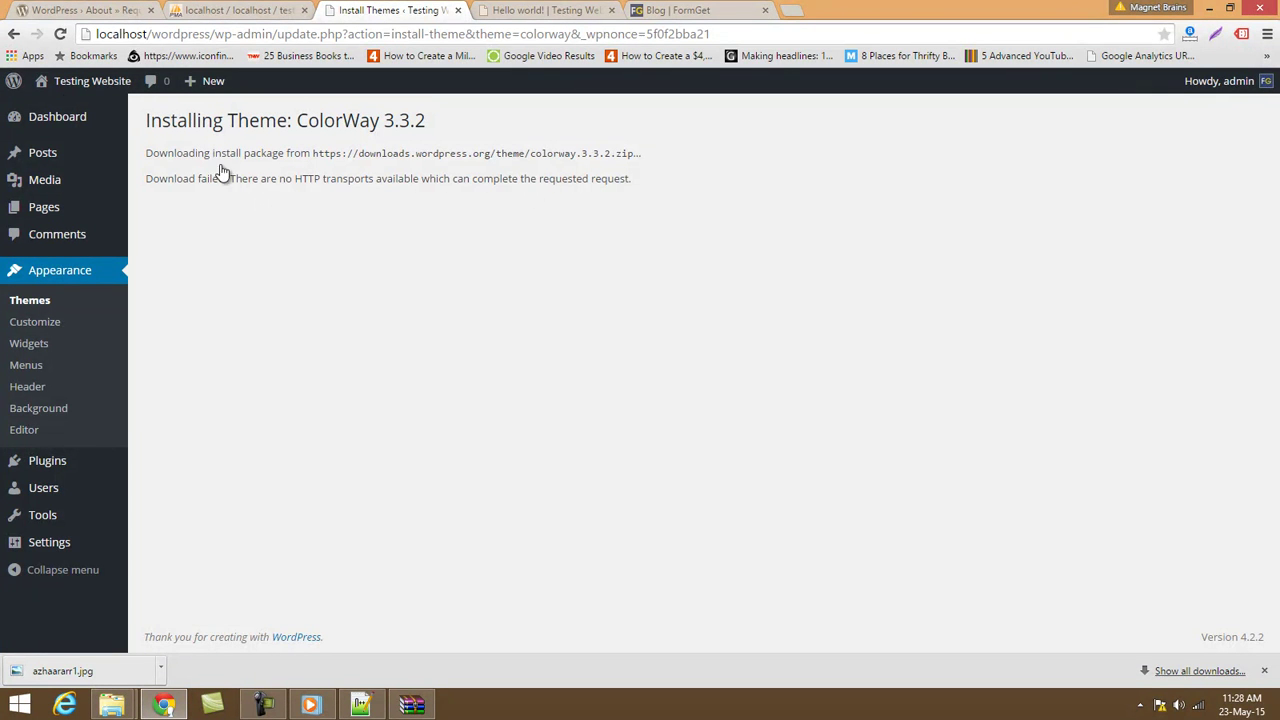
left_click(14, 33)
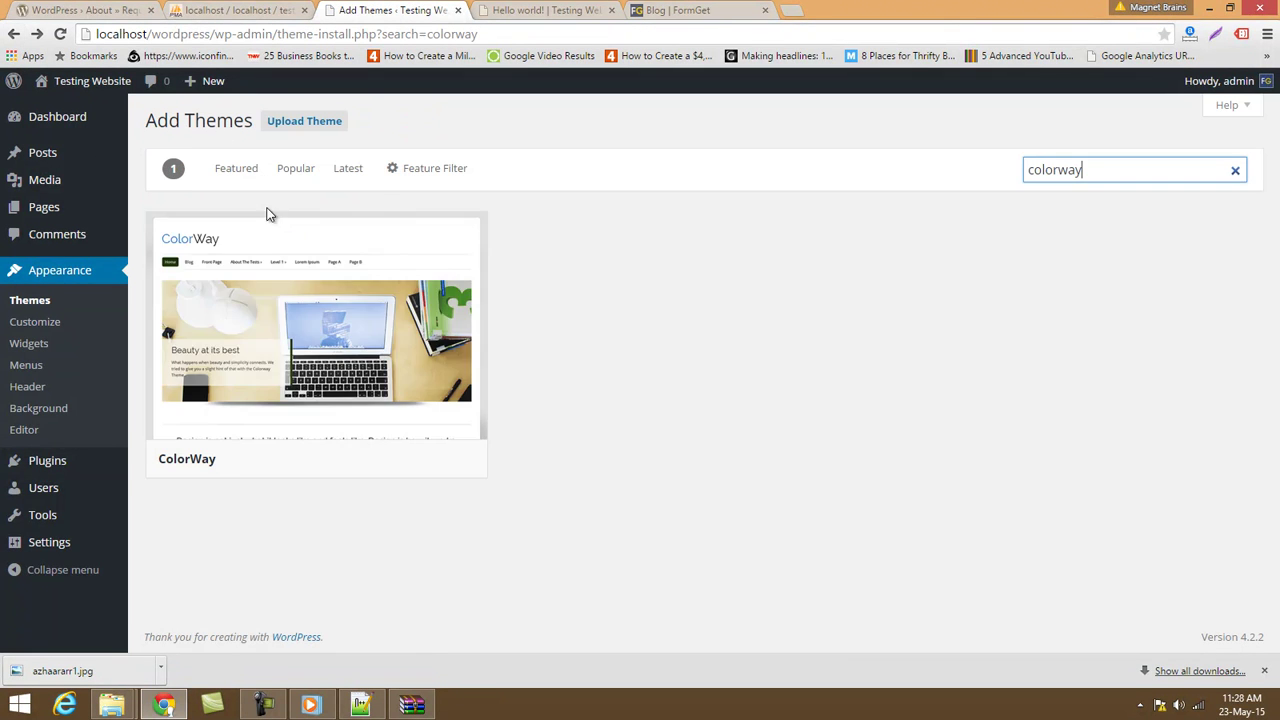
left_click(392, 460)
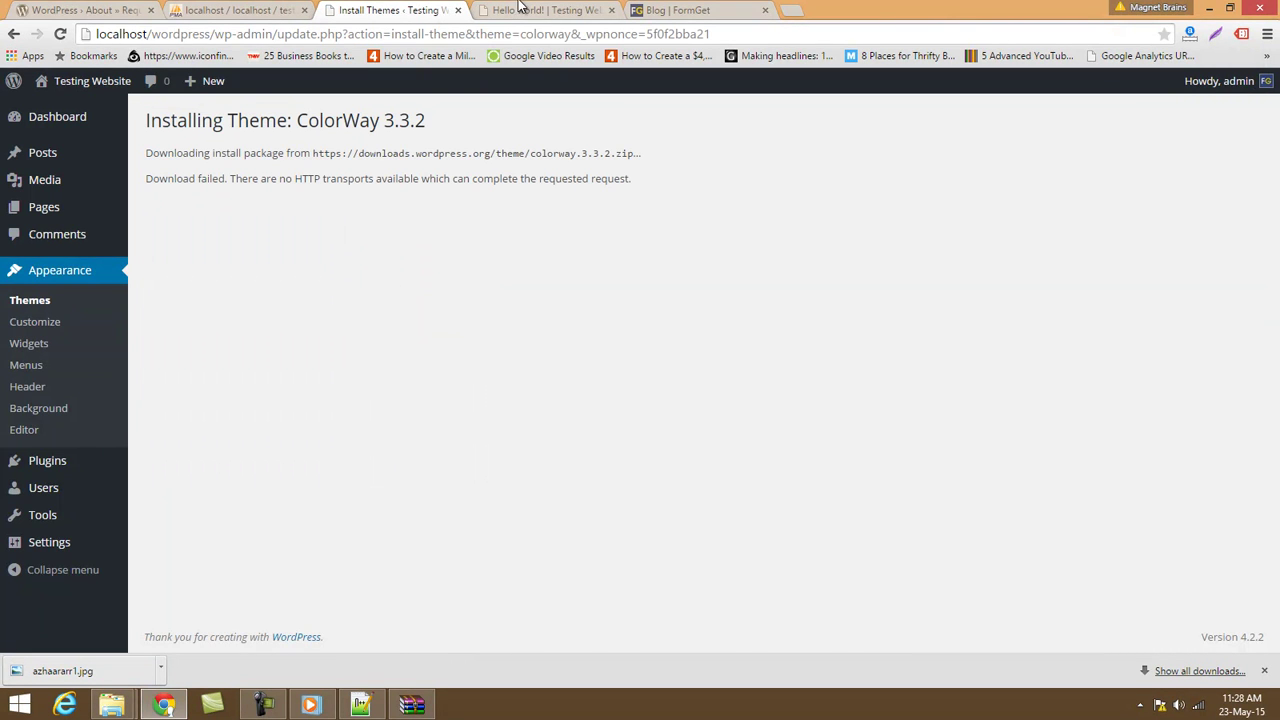
left_click(520, 9)
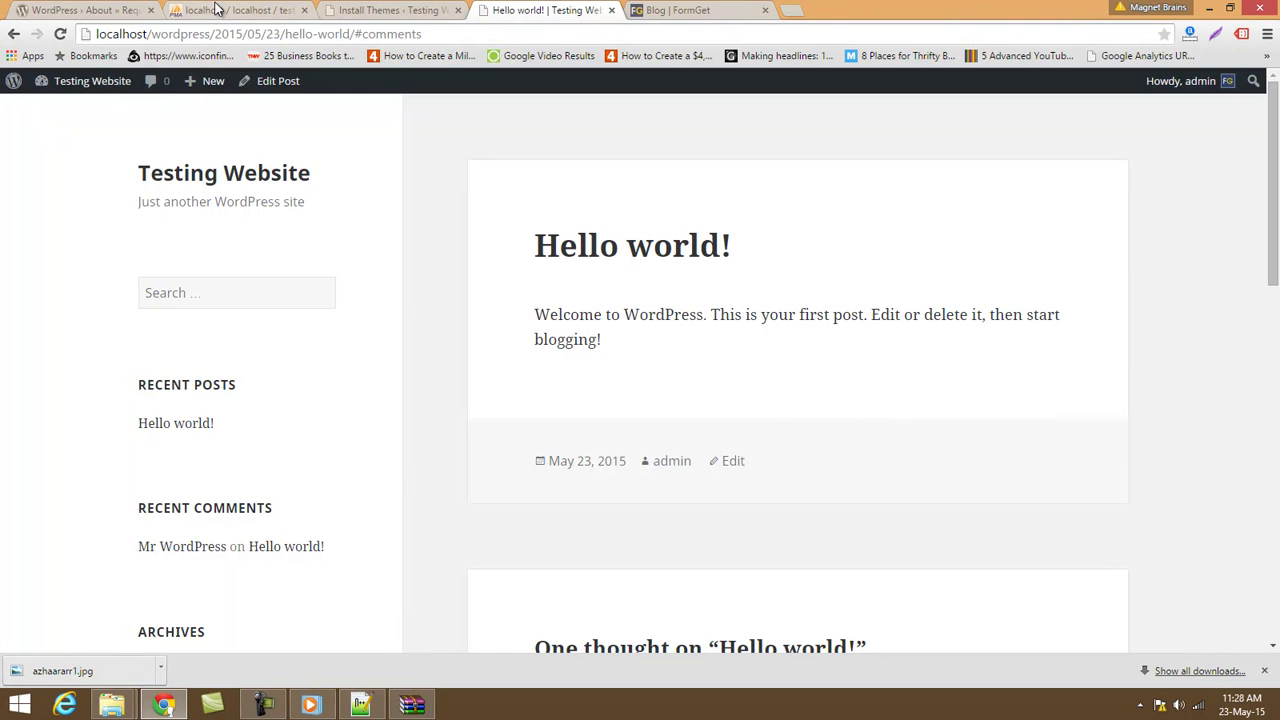
Open the WordPress.org theme directory and list the Popular themes.
left_click(80, 9)
left_click(345, 142)
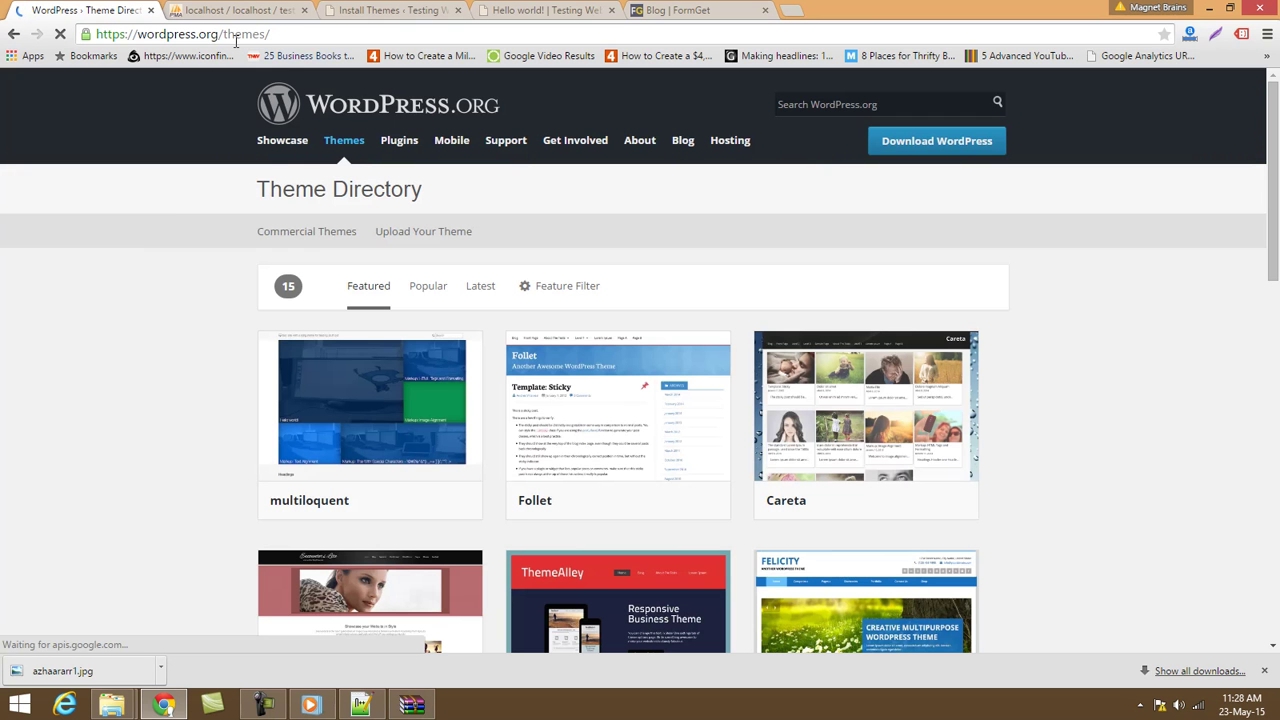
left_click(428, 286)
Download the ColorWay package and show colorway.3.3.2.zip in the Downloads folder.
scroll(221, 427, "down", 3)
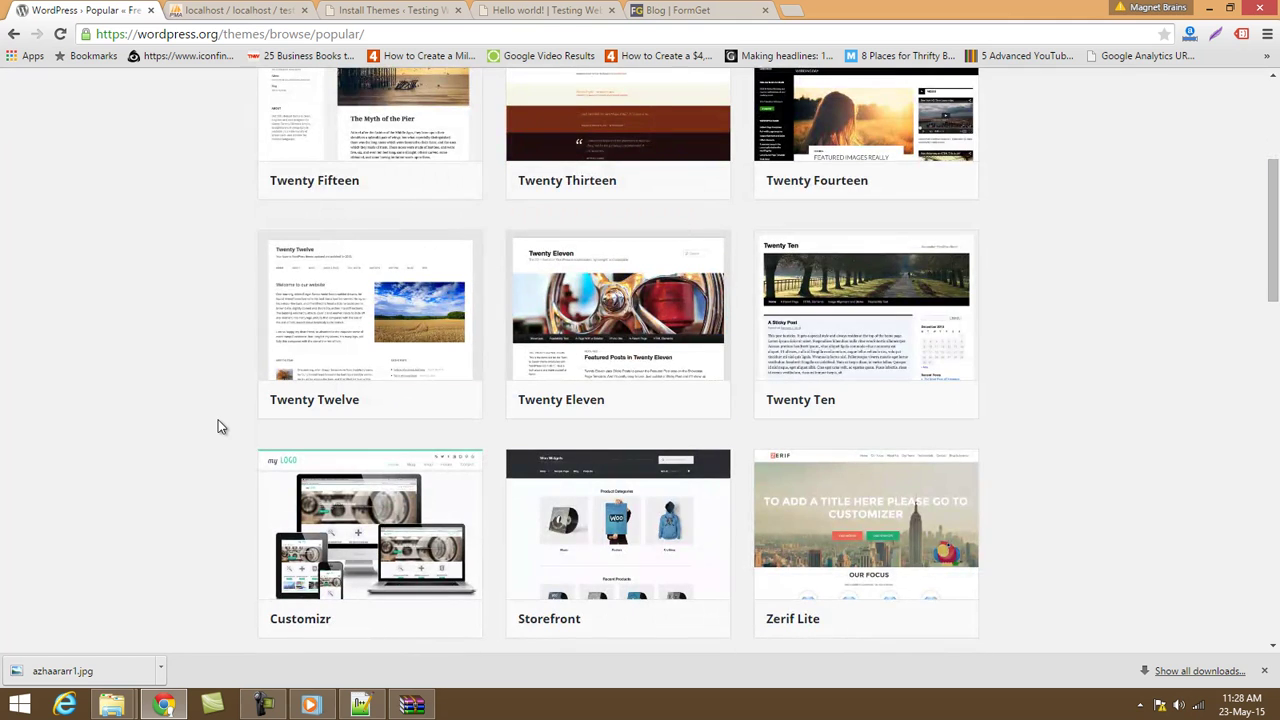
scroll(217, 426, "down", 3)
mouse_move(351, 551)
left_click(425, 597)
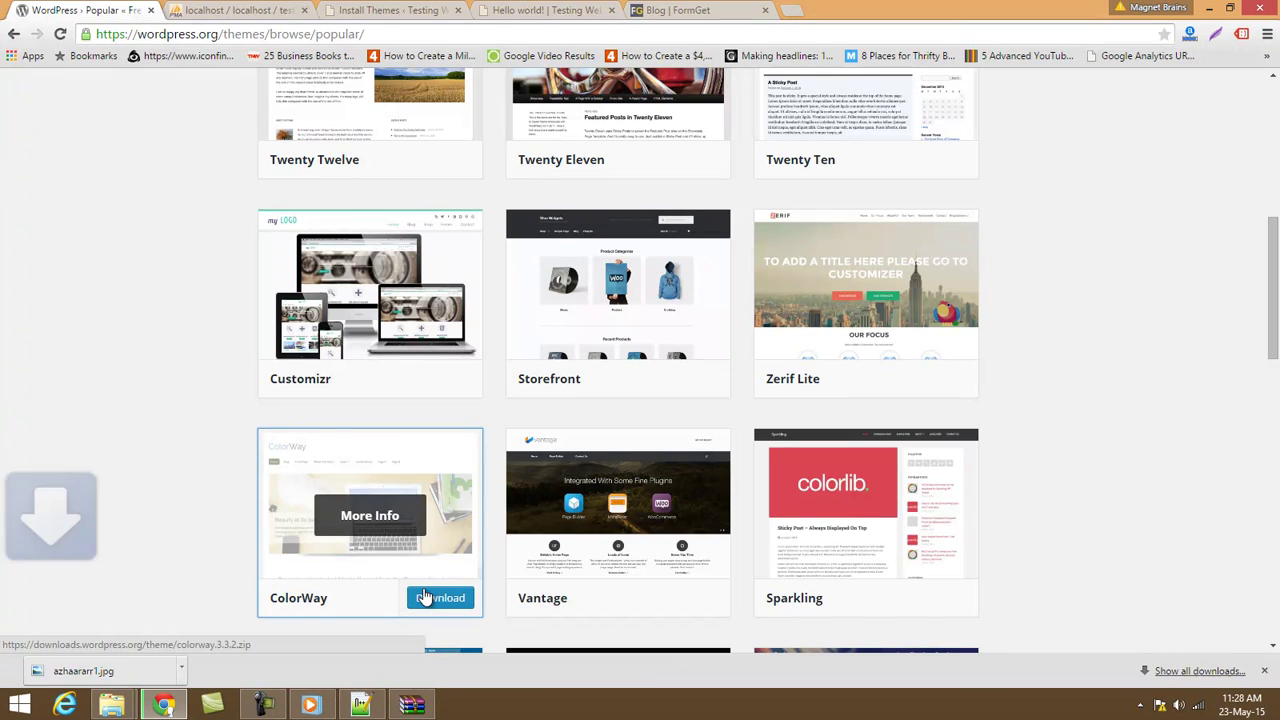
left_click(1166, 674)
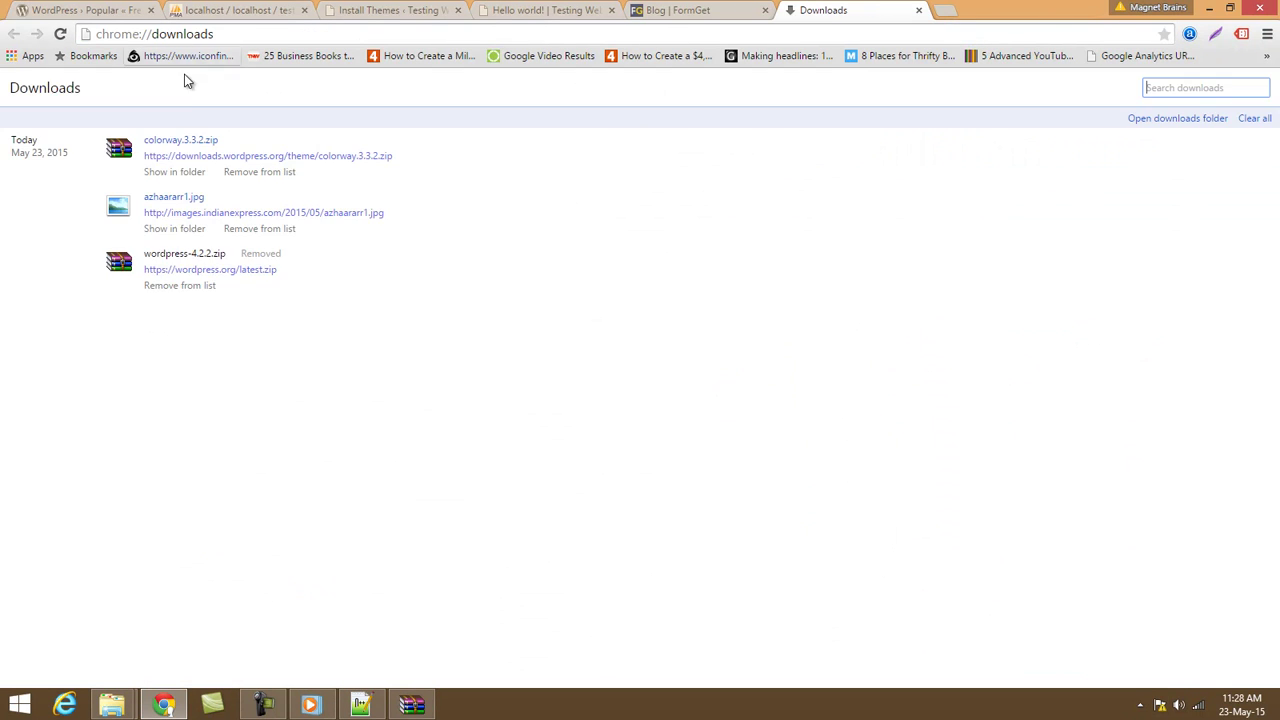
left_click(169, 174)
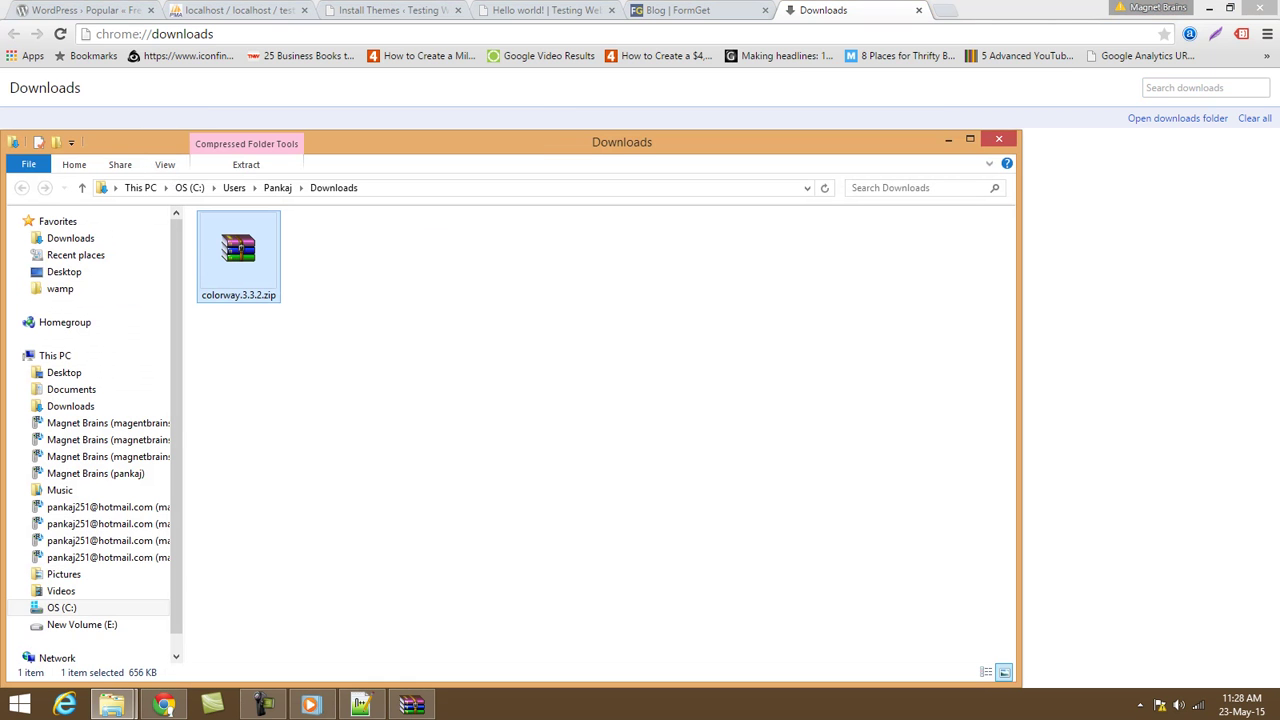
Navigate File Explorer to wamp\www\wordpress\wp-content\themes.
mouse_move(112, 705)
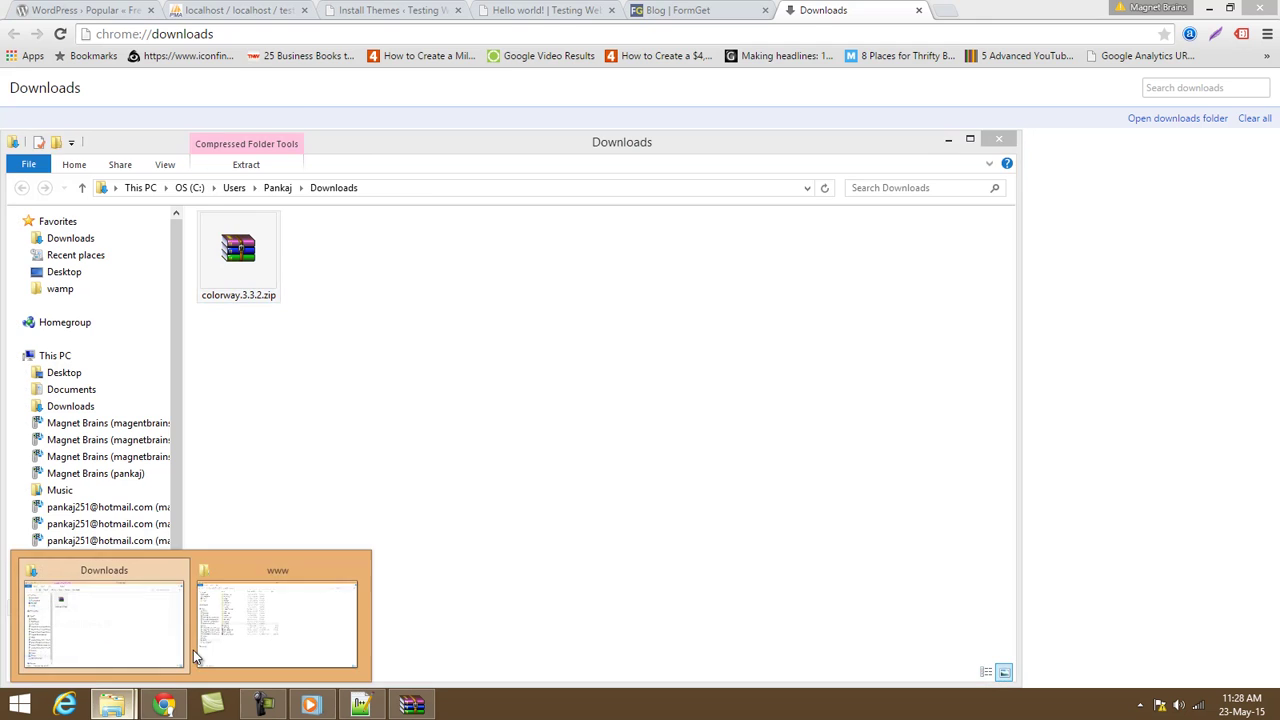
left_click(275, 620)
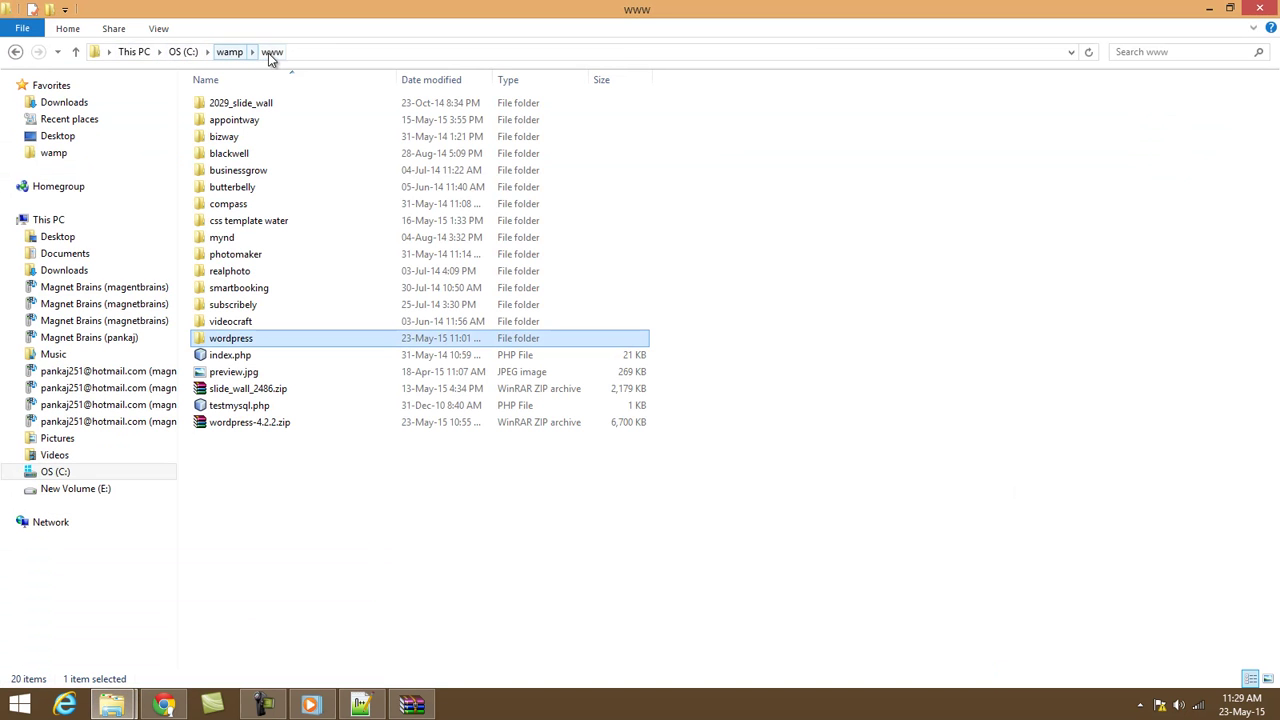
double_click(222, 340)
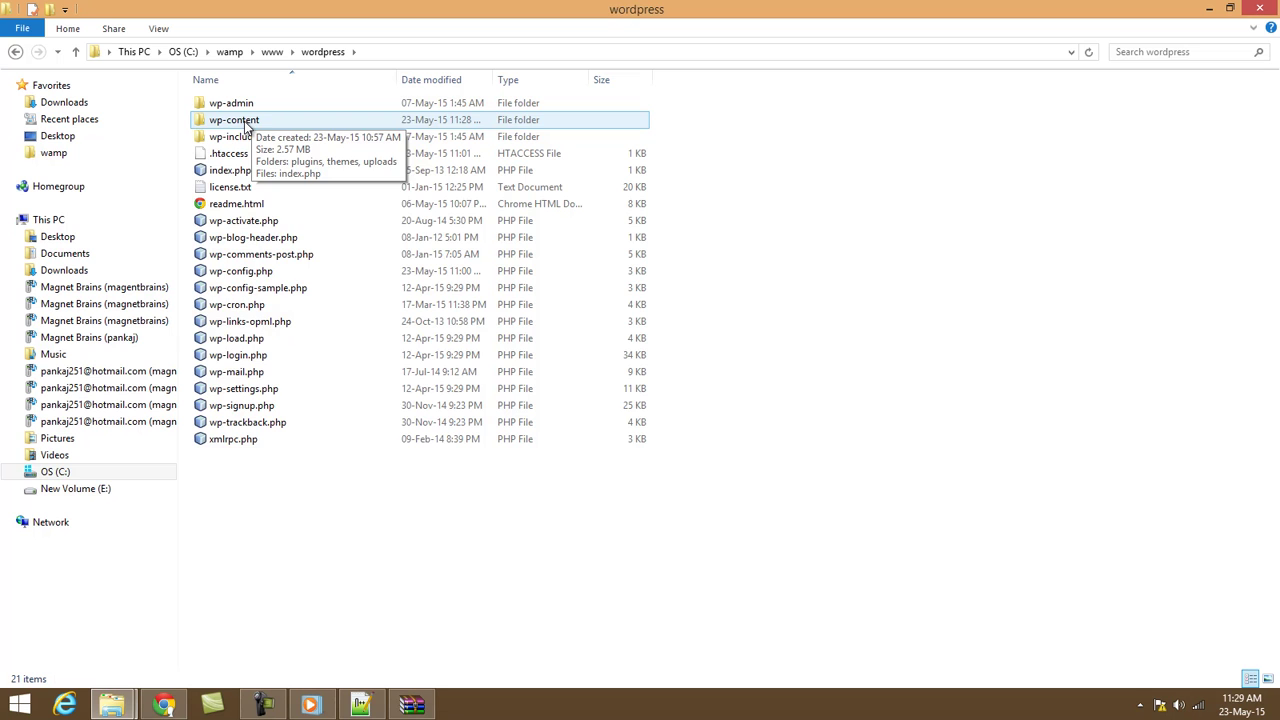
double_click(240, 120)
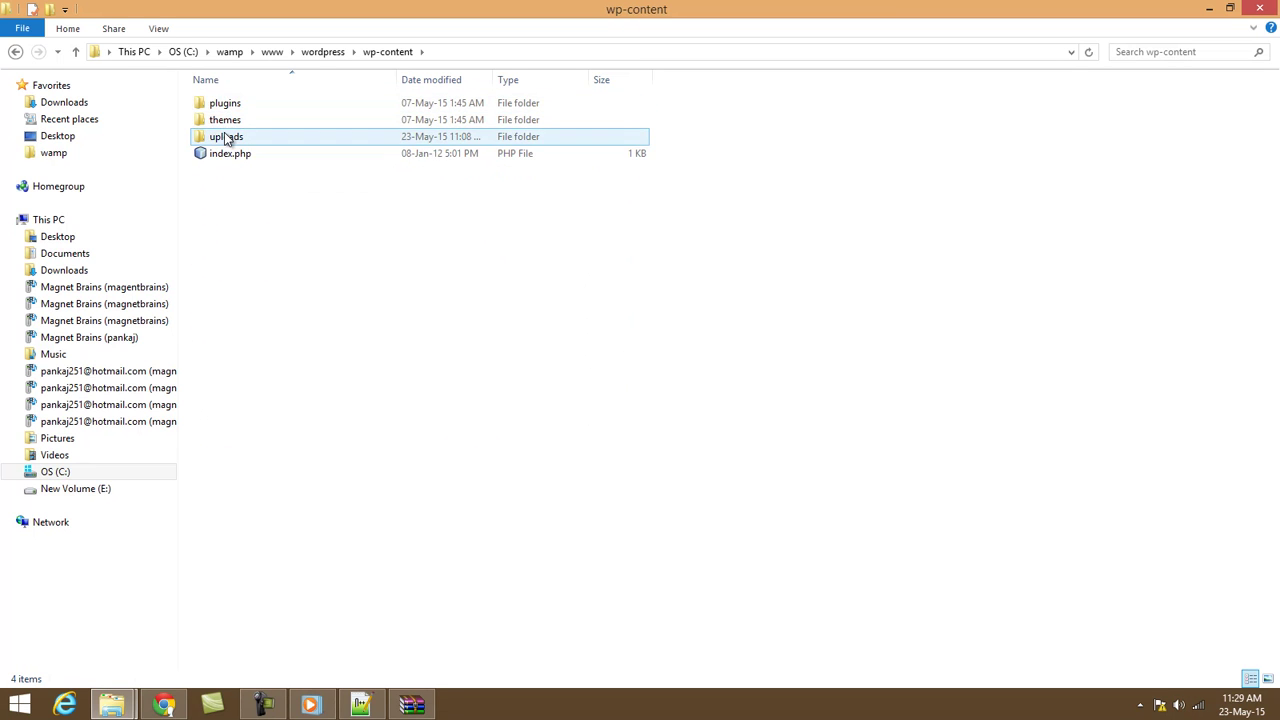
double_click(222, 125)
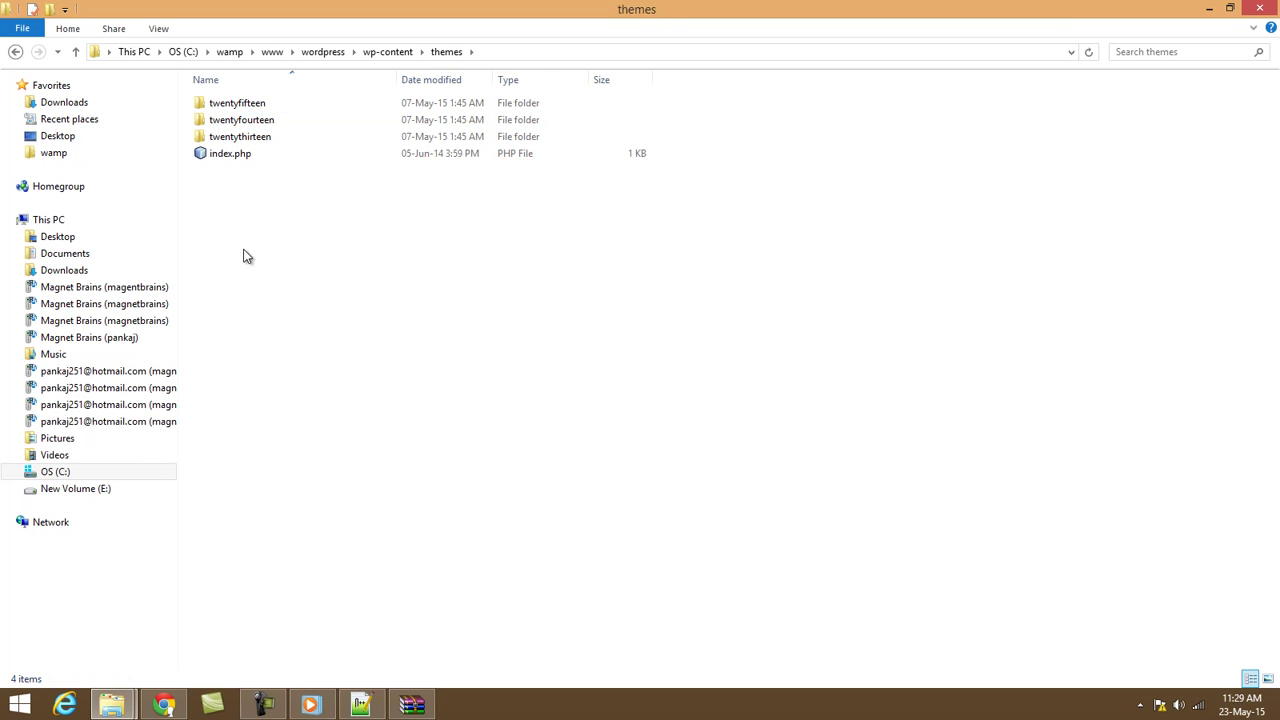
Paste the colorway zip into themes, extract it there, and delete the zip.
key("ctrl+v")
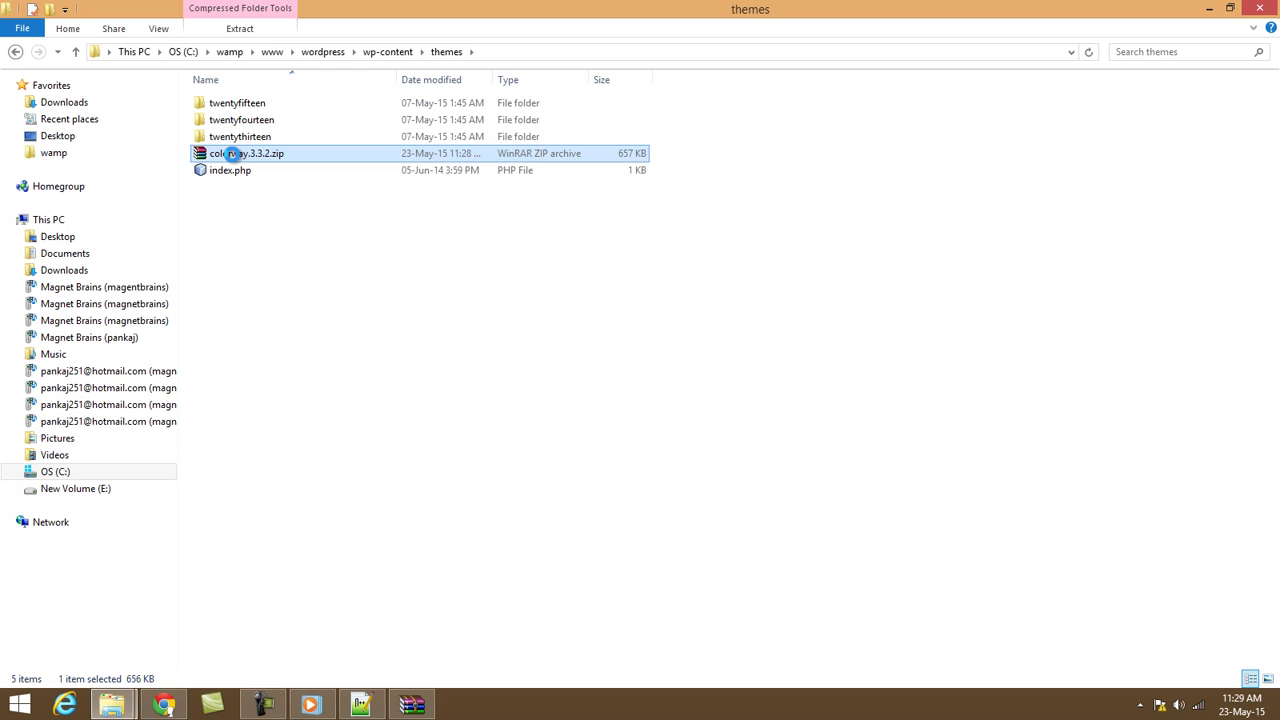
right_click(231, 154)
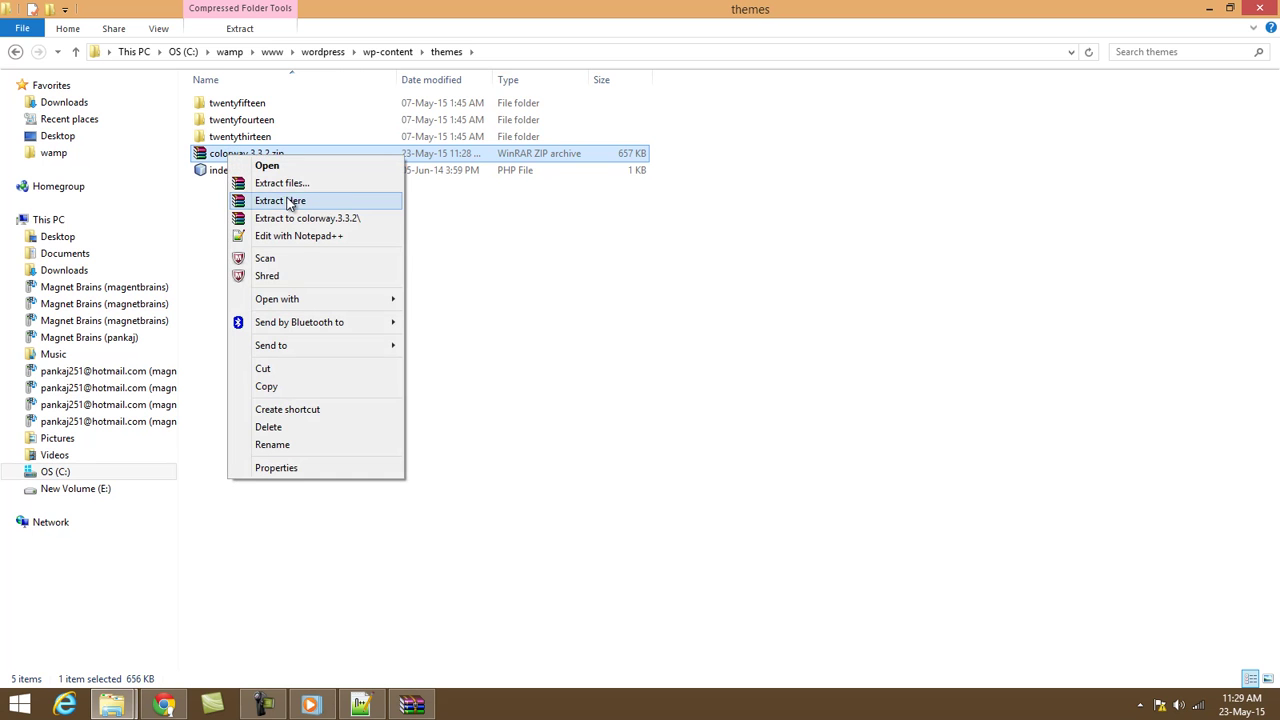
left_click(280, 201)
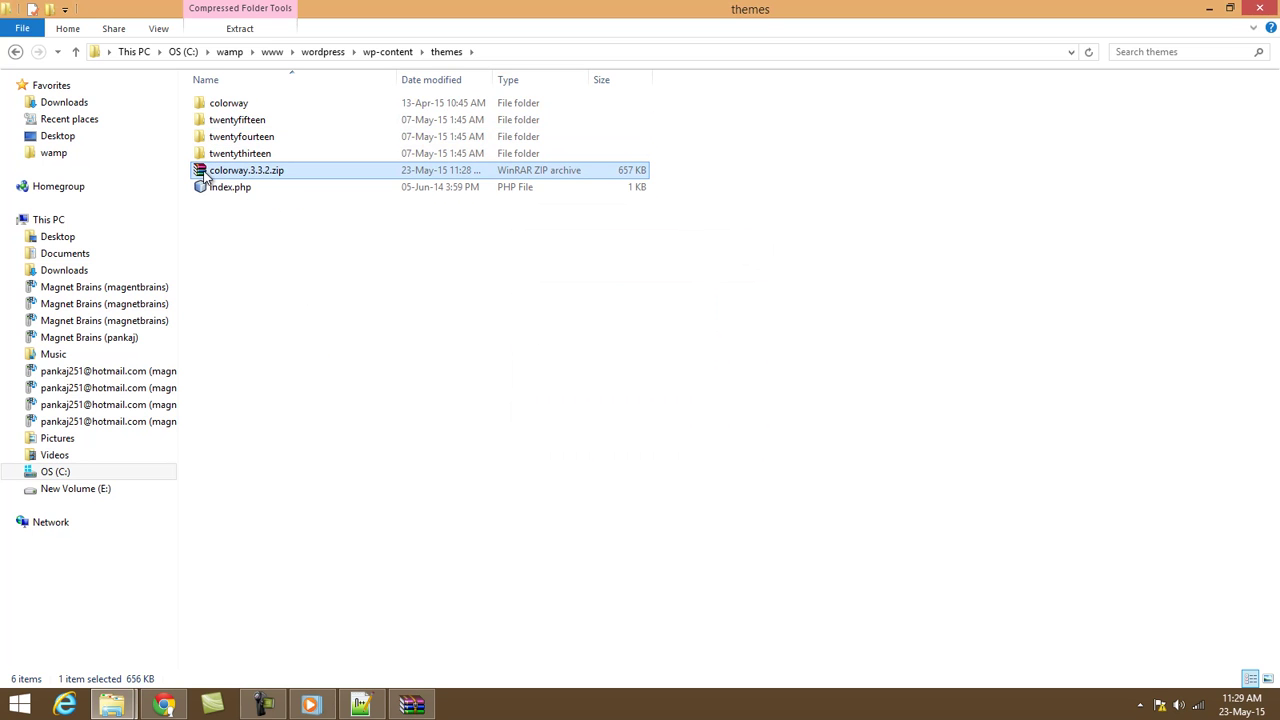
key("Delete")
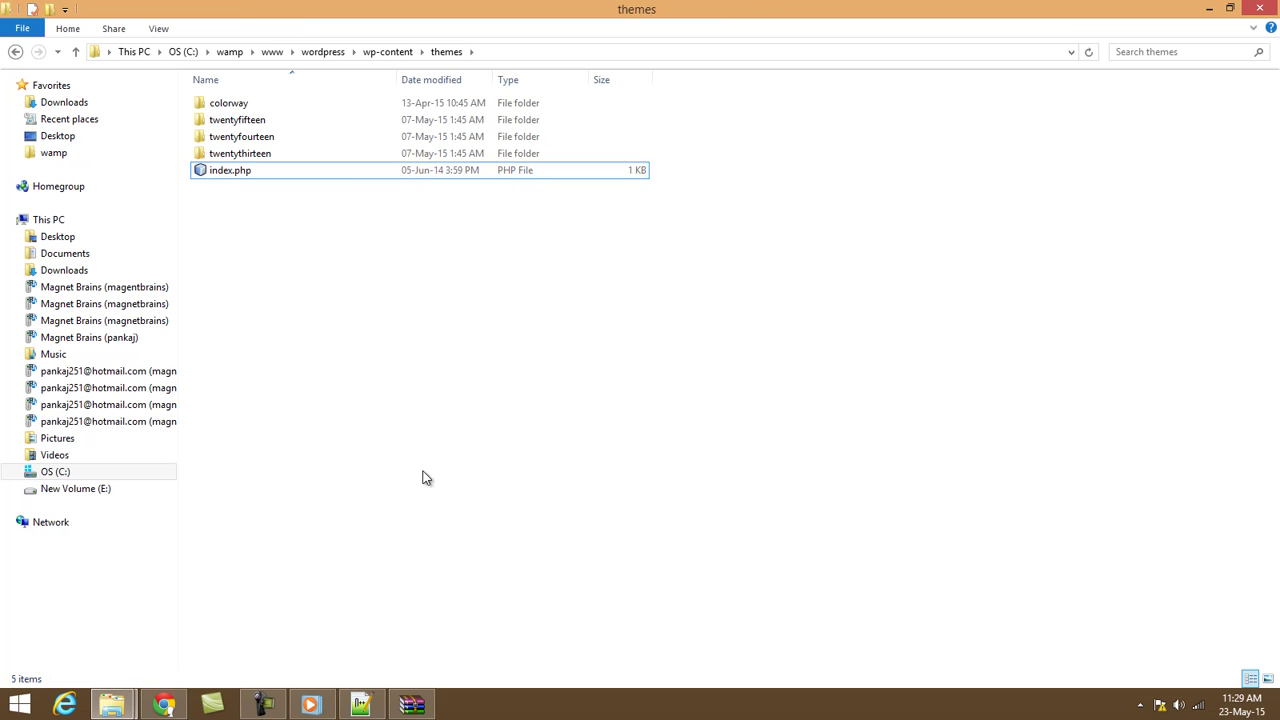
left_click(166, 705)
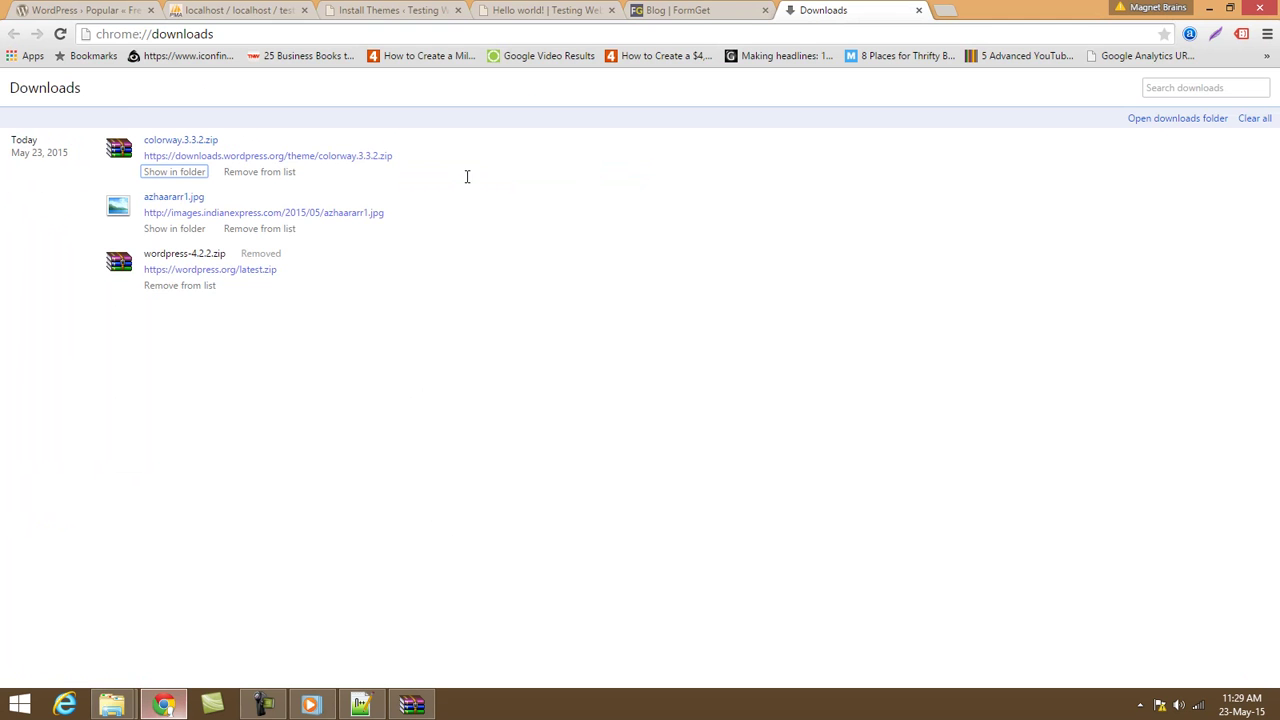
Activate the ColorWay theme under Appearance > Themes.
left_click(408, 9)
left_click(44, 303)
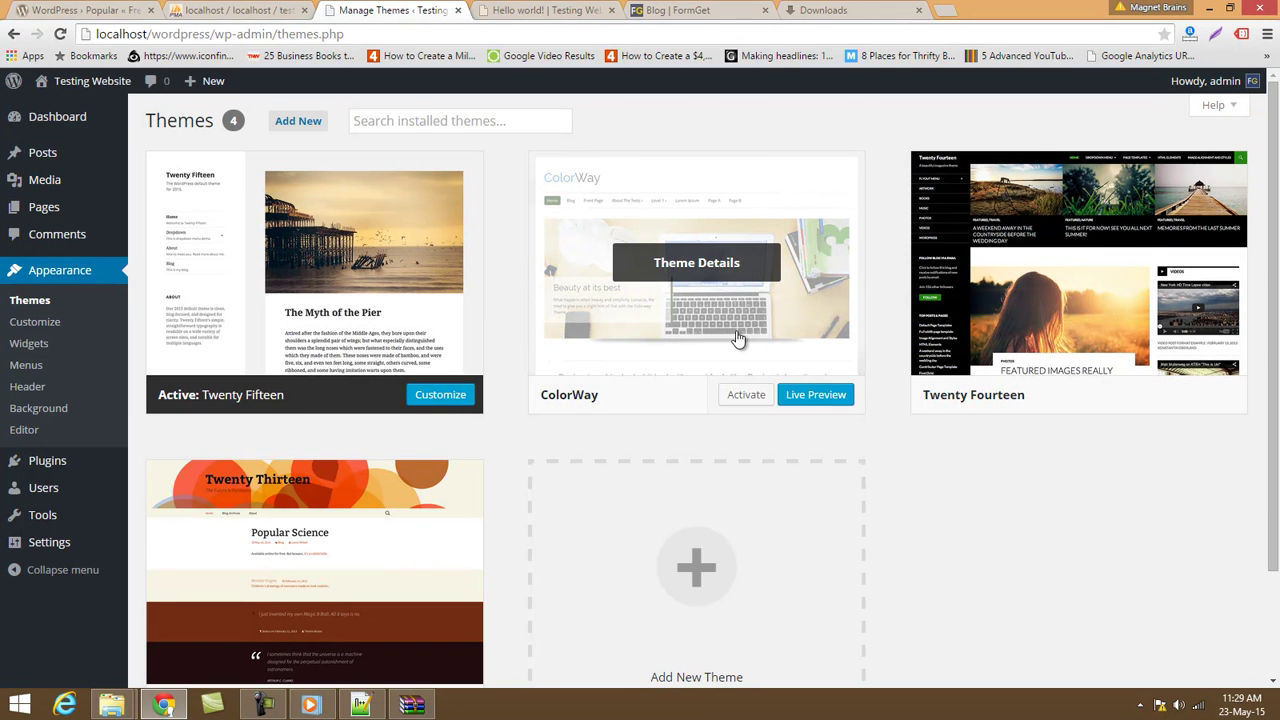
left_click(748, 396)
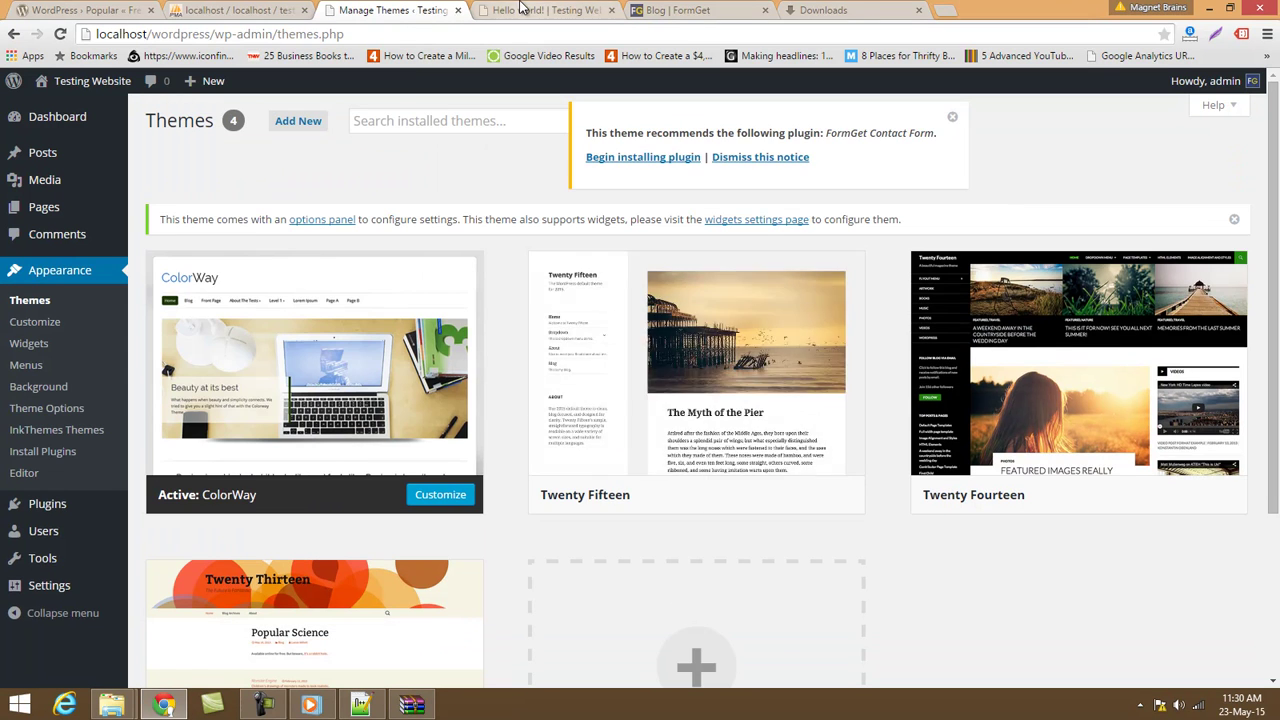
Open the Testing Website home page to see the ColorWay layout.
left_click(522, 11)
left_click(496, 37)
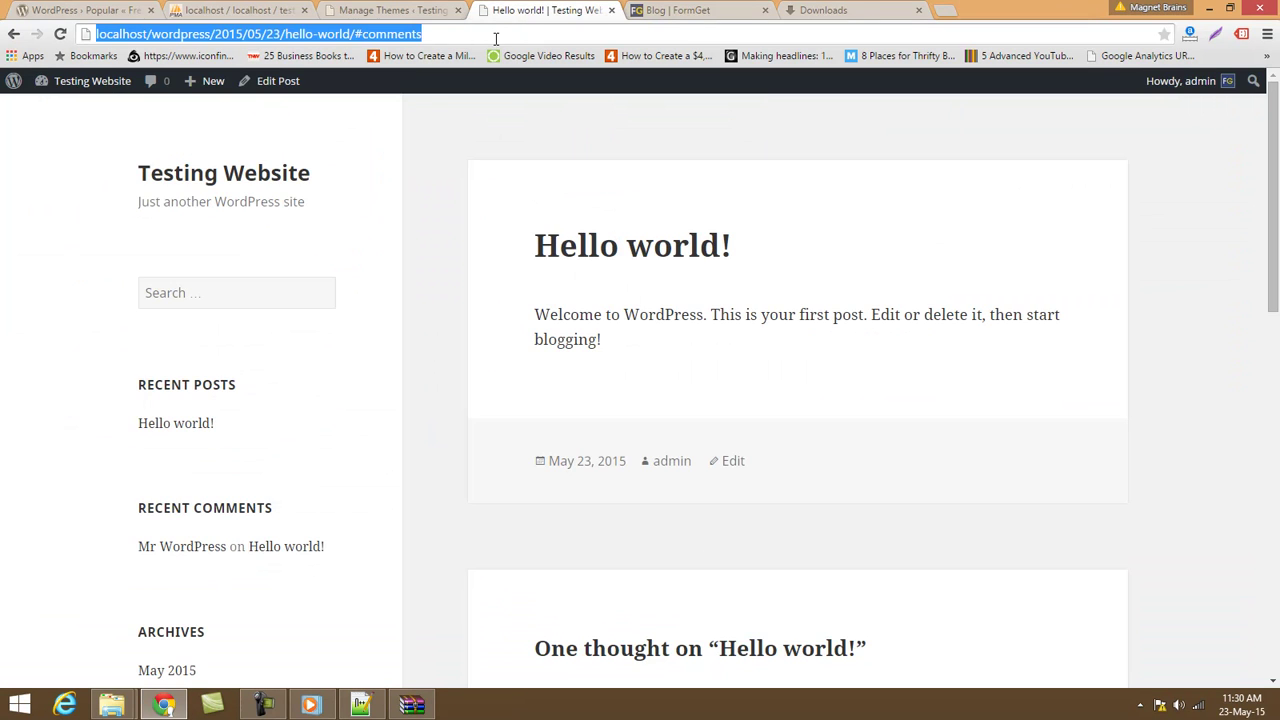
left_click(174, 186)
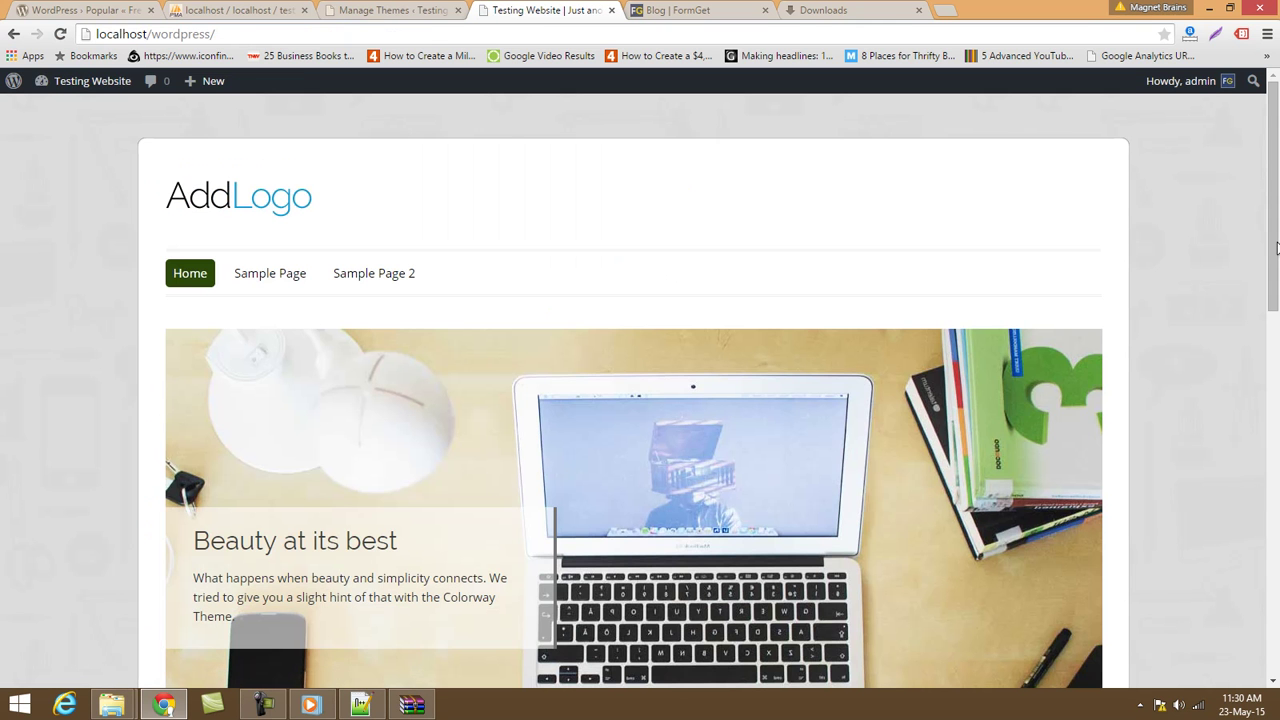
left_click_drag(1278, 232, 1276, 672)
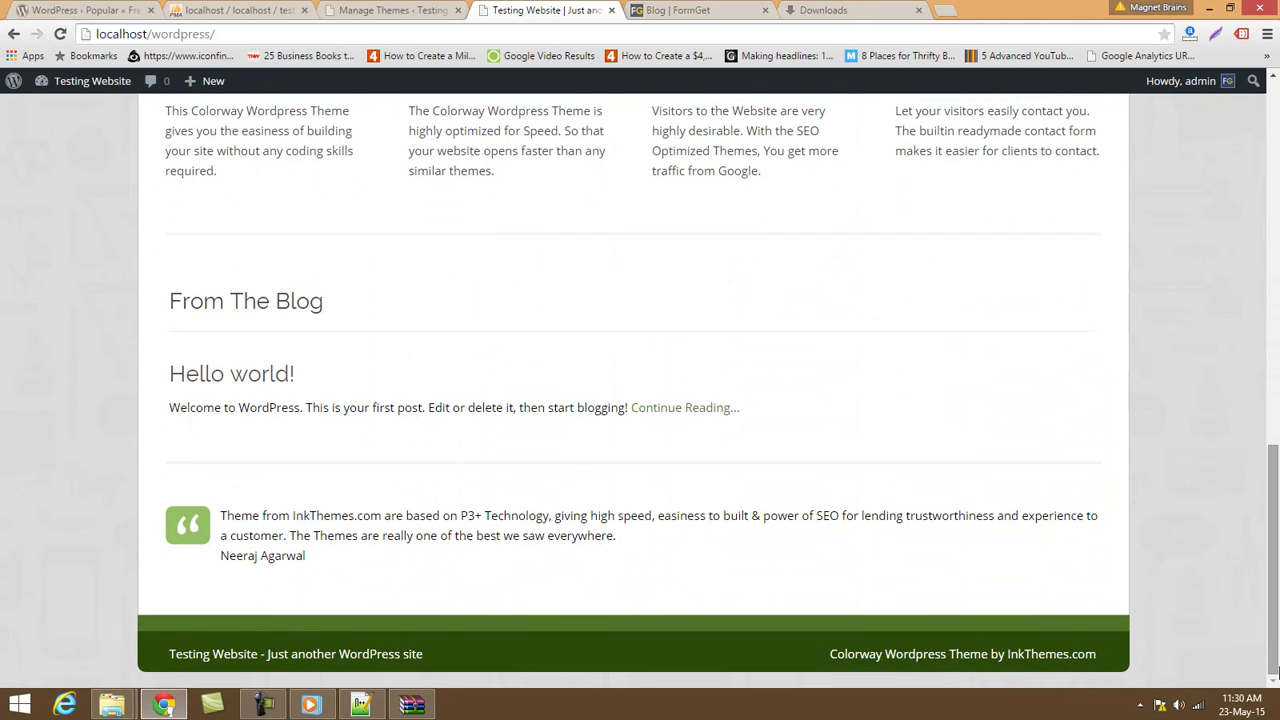
left_click_drag(1276, 651, 1252, 226)
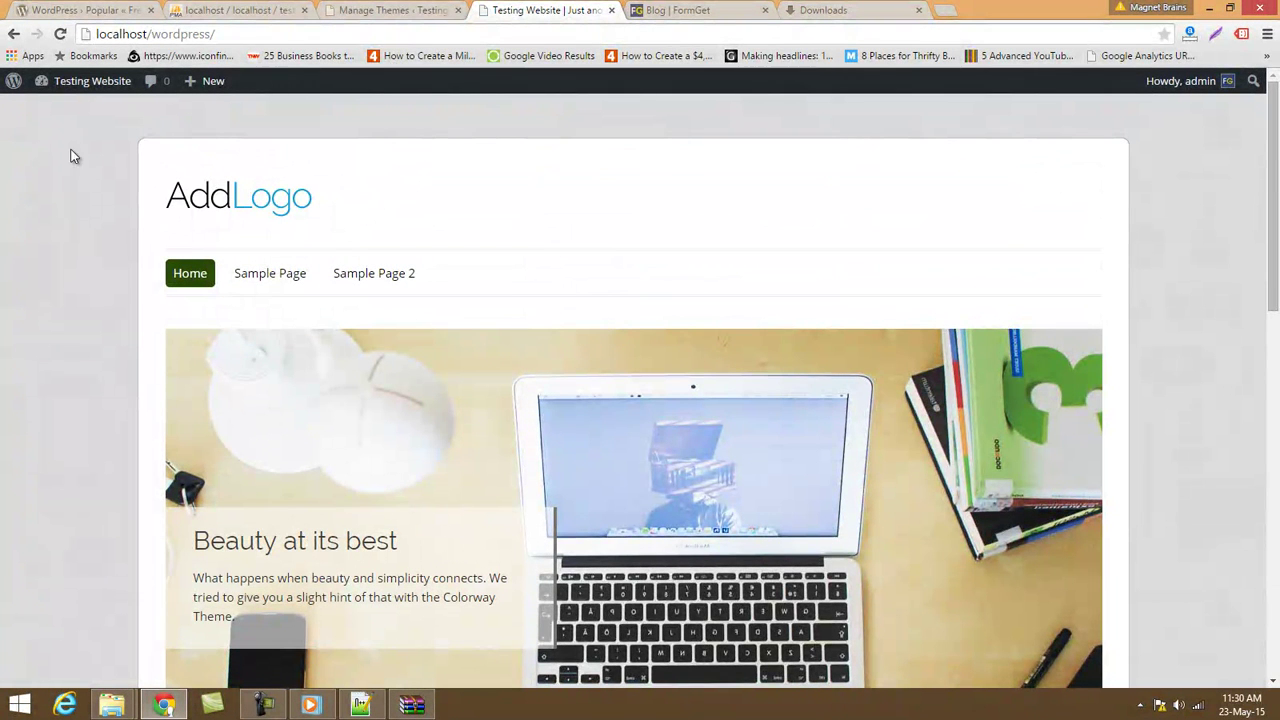
left_click(280, 197)
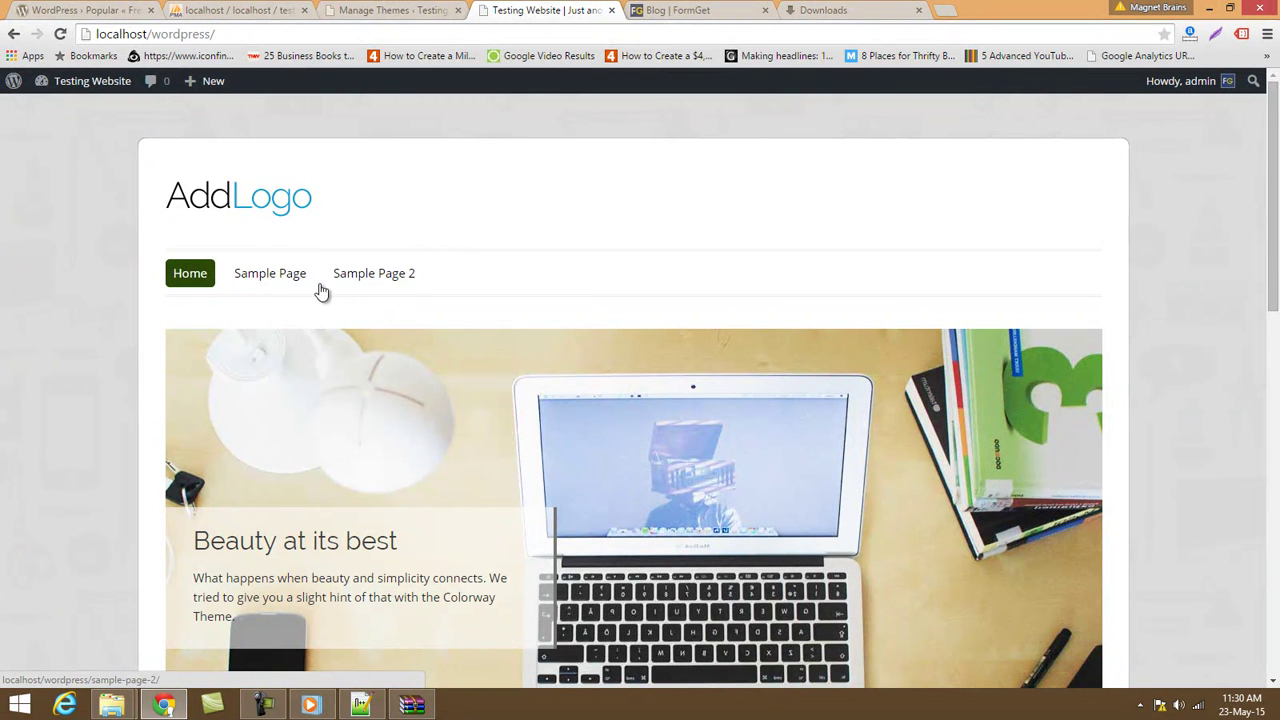
scroll(420, 287, "down", 3)
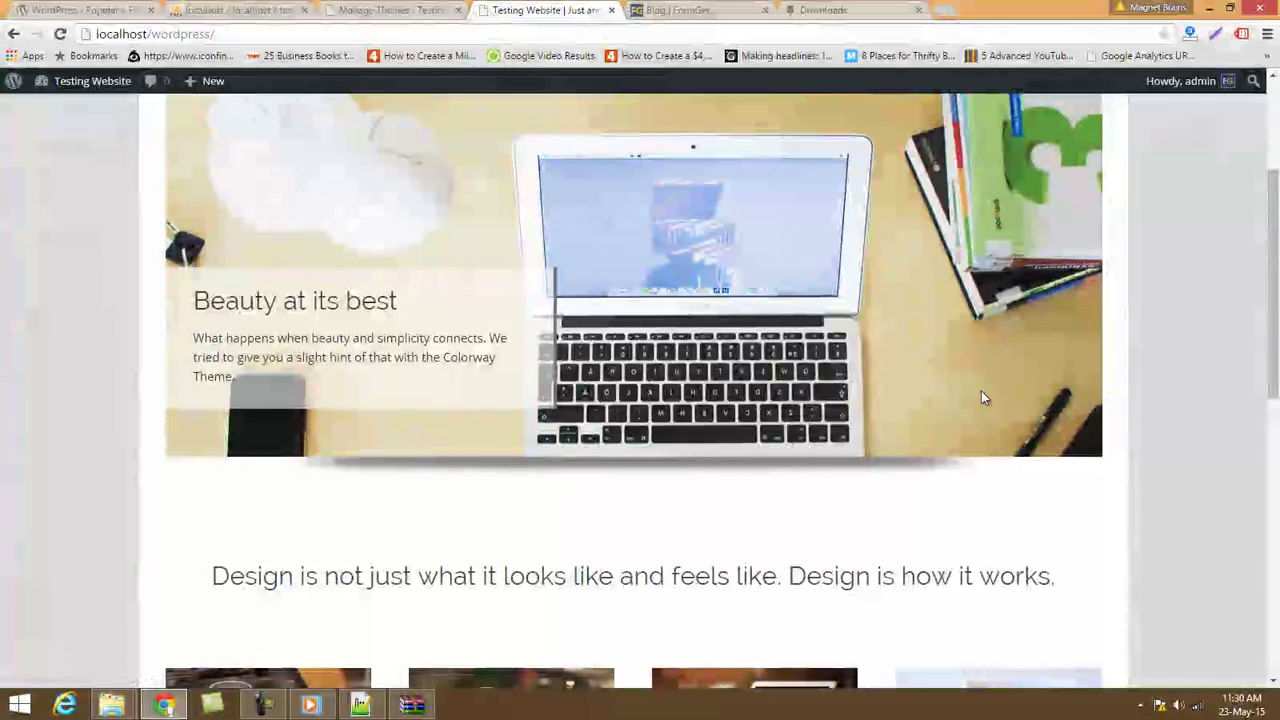
scroll(1053, 323, "up", 2)
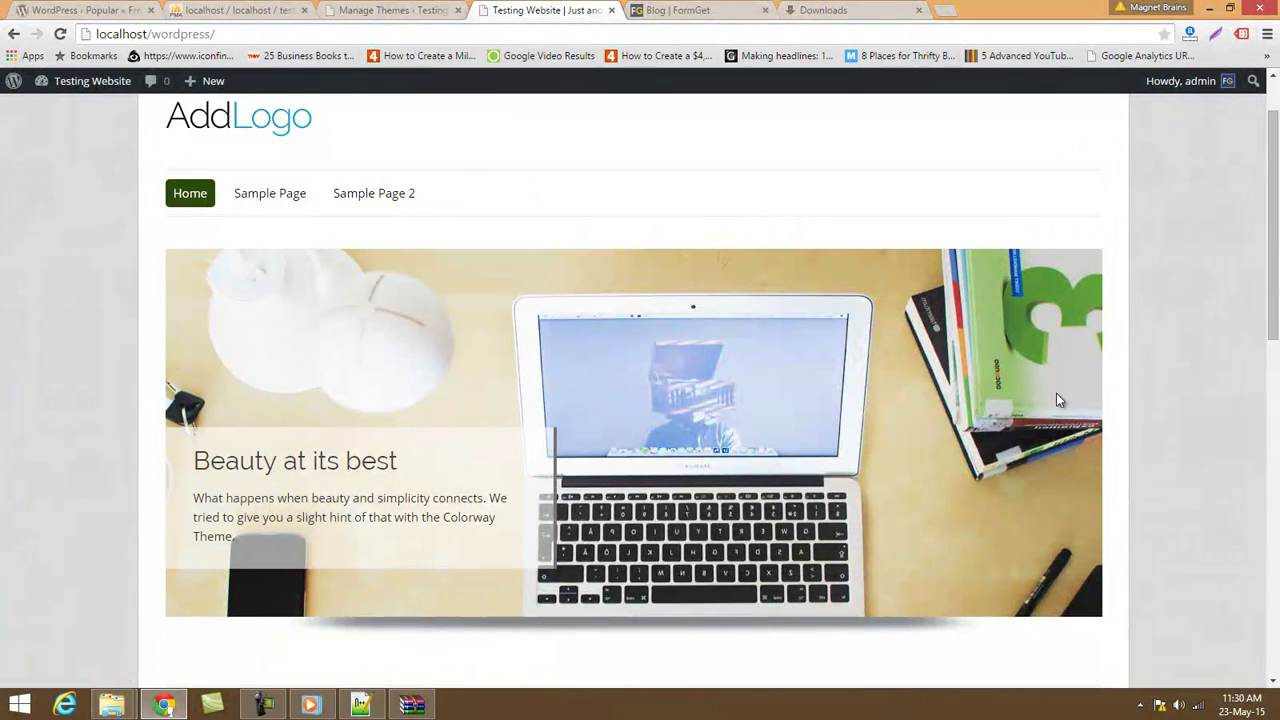
scroll(1090, 460, "up", 1)
scroll(1086, 460, "down", 9)
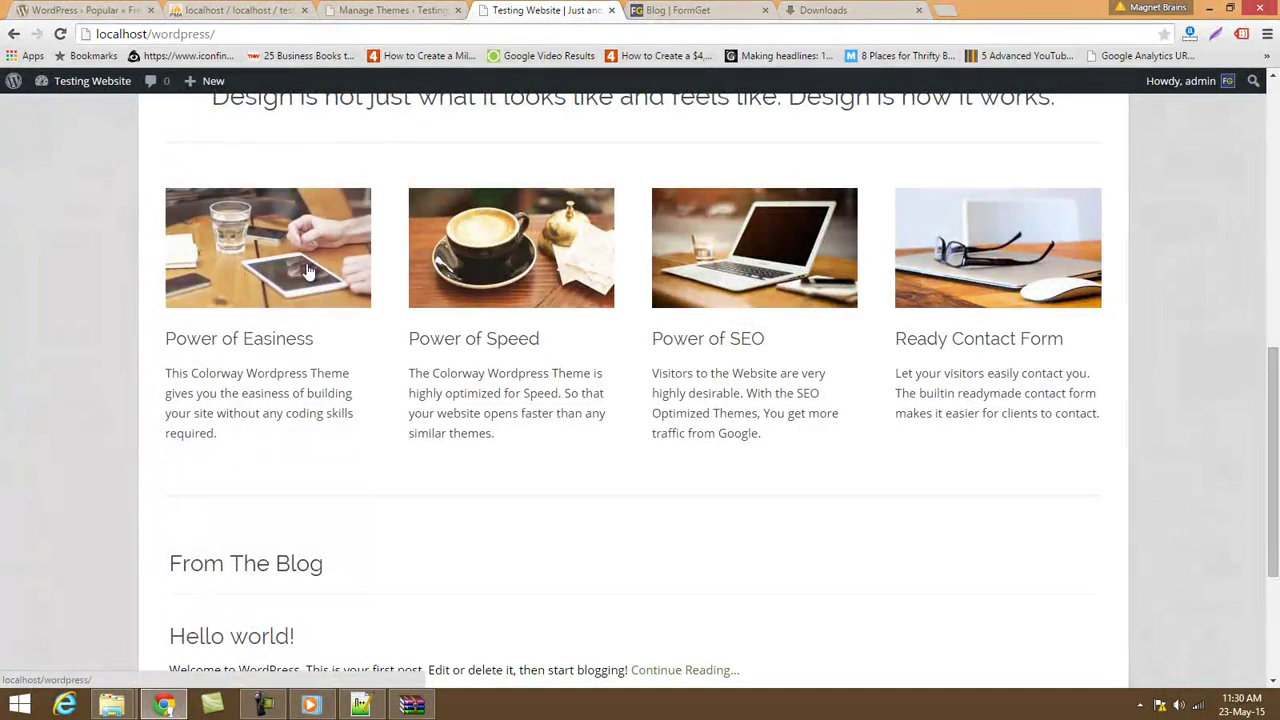
scroll(344, 413, "up", 8)
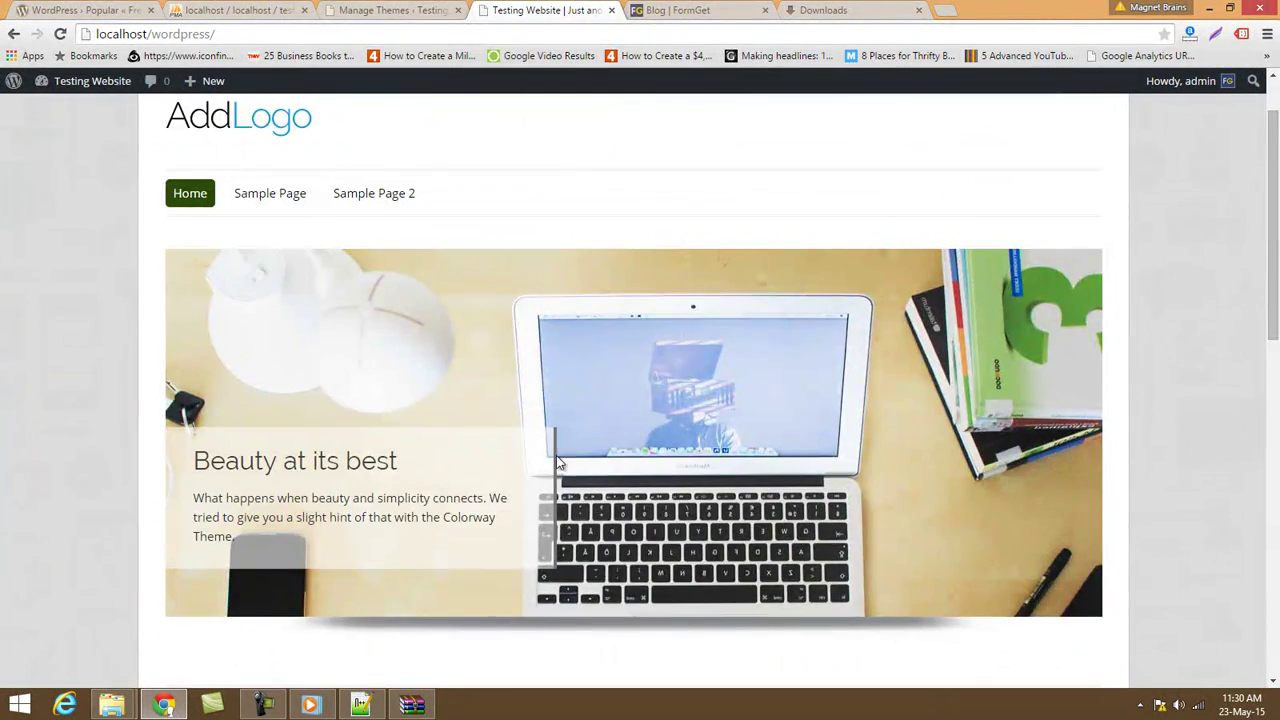
scroll(559, 462, "down", 4)
scroll(492, 176, "down", 3)
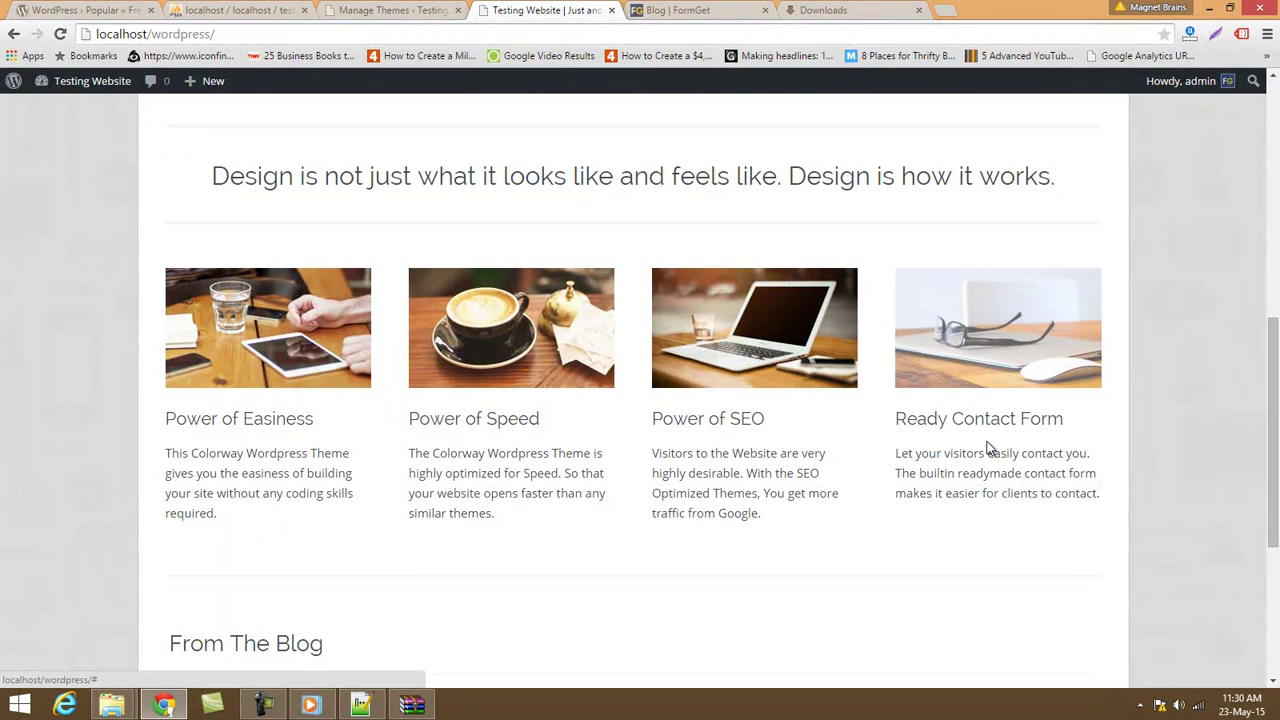
scroll(988, 447, "down", 4)
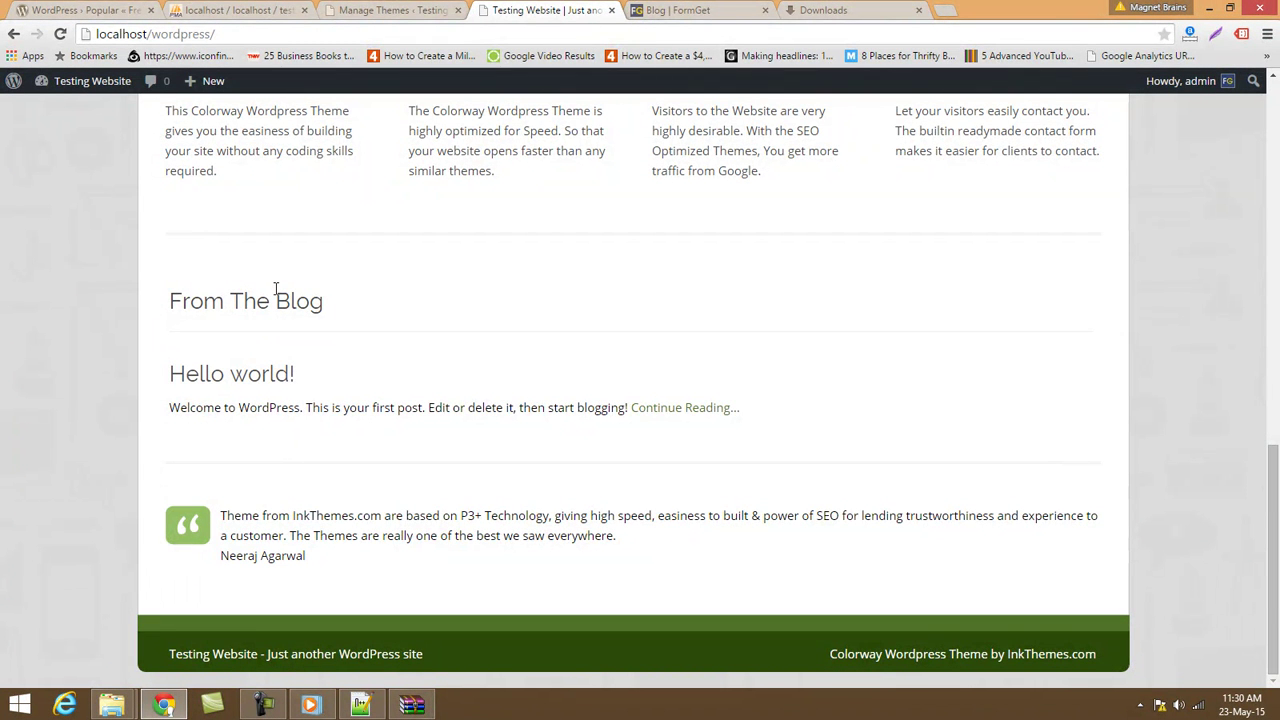
left_click_drag(300, 555, 241, 515)
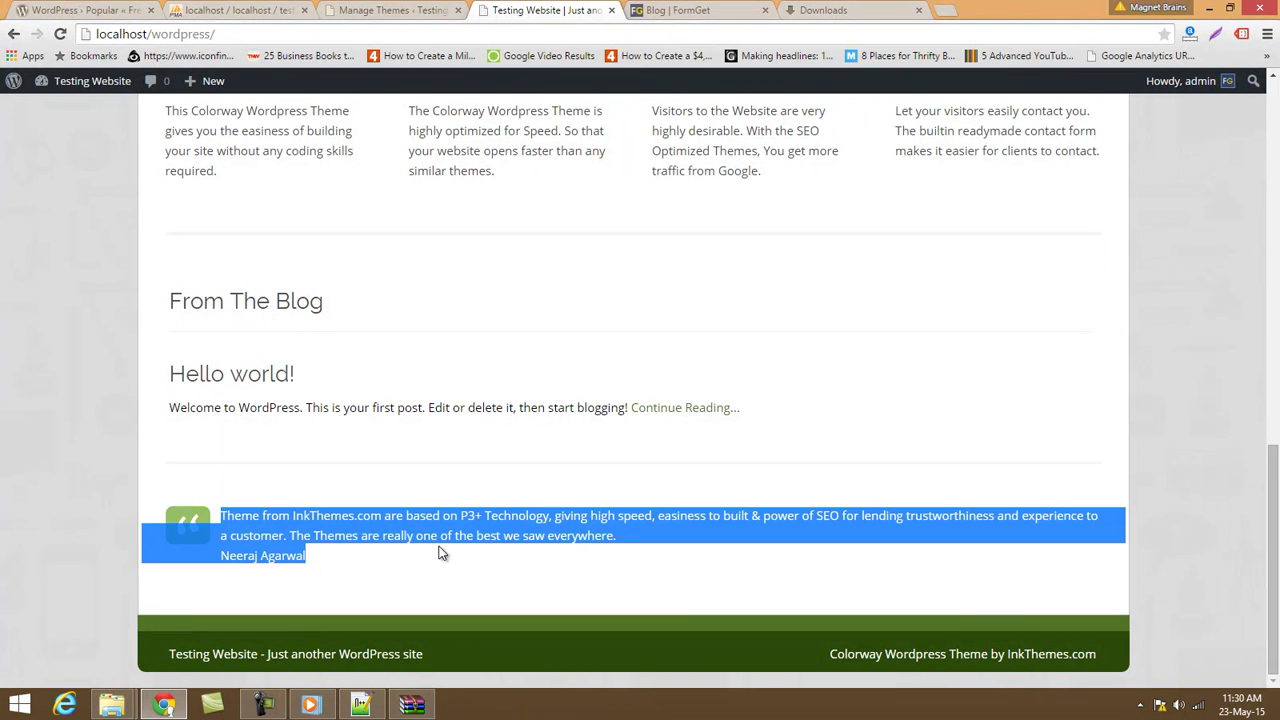
scroll(441, 553, "up", 15)
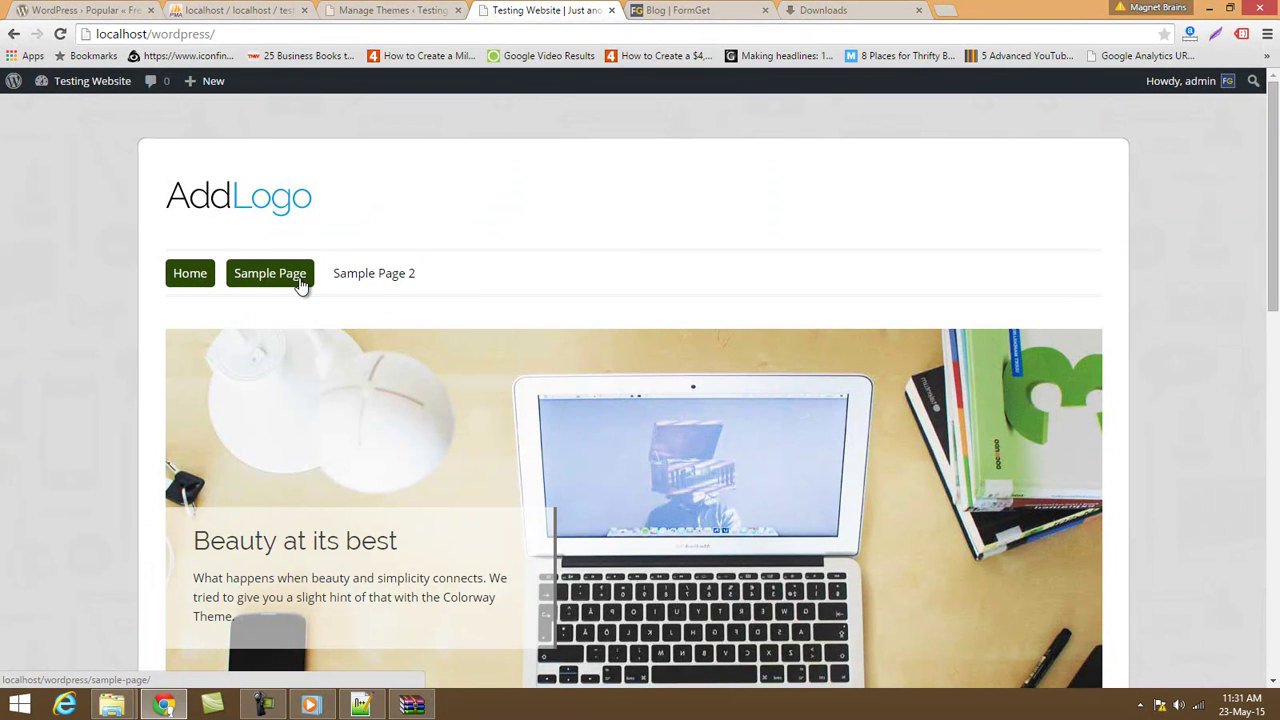
Go to the Pages list, dismiss the plugin notice, and start a new page.
left_click(372, 9)
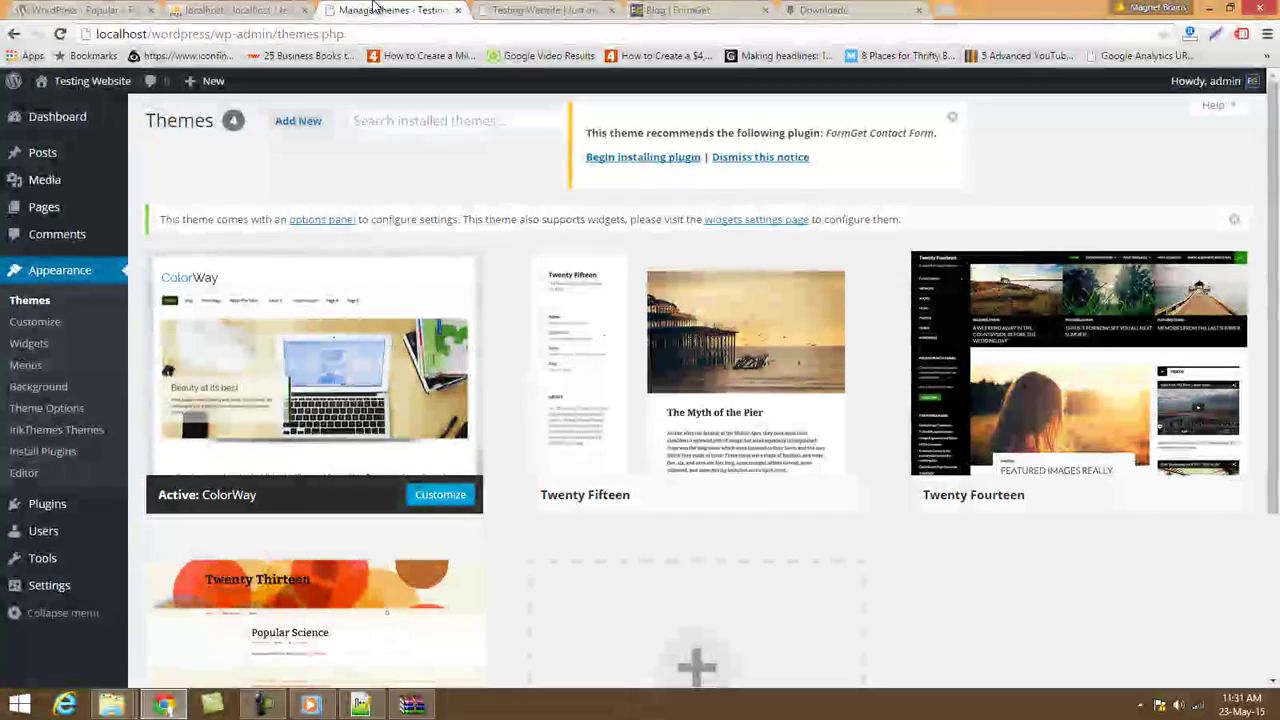
left_click(543, 9)
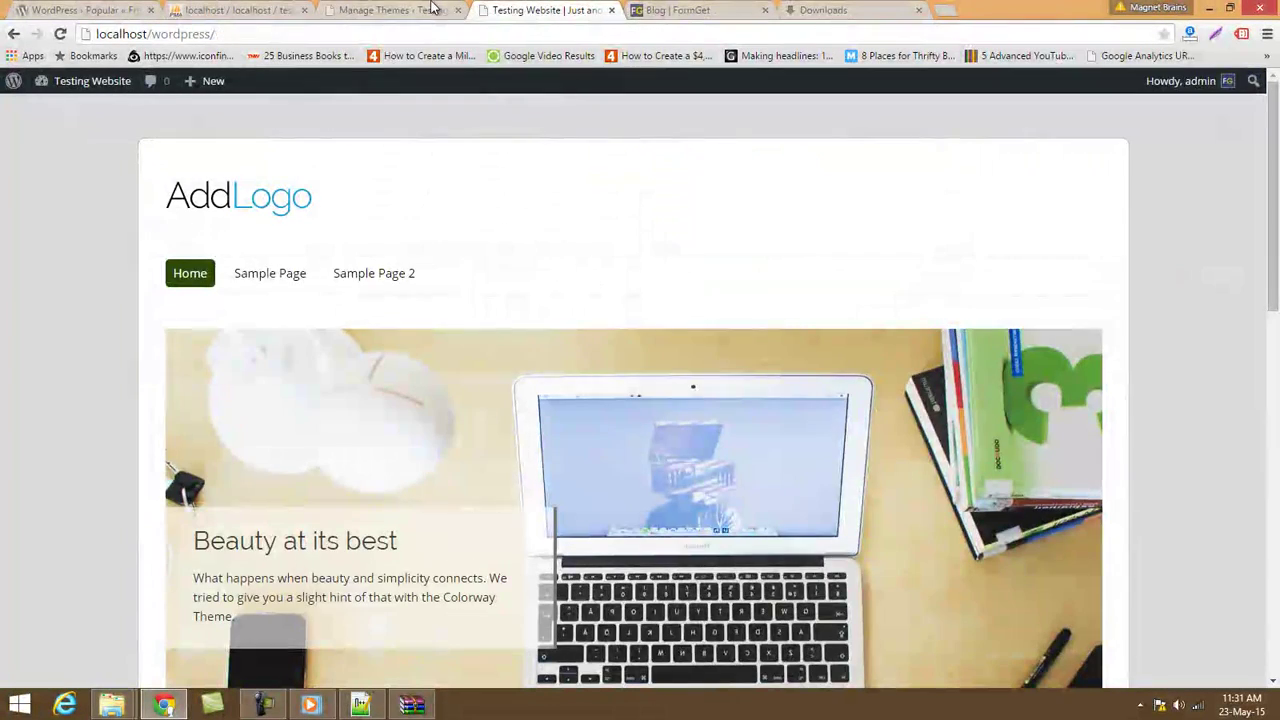
left_click(432, 9)
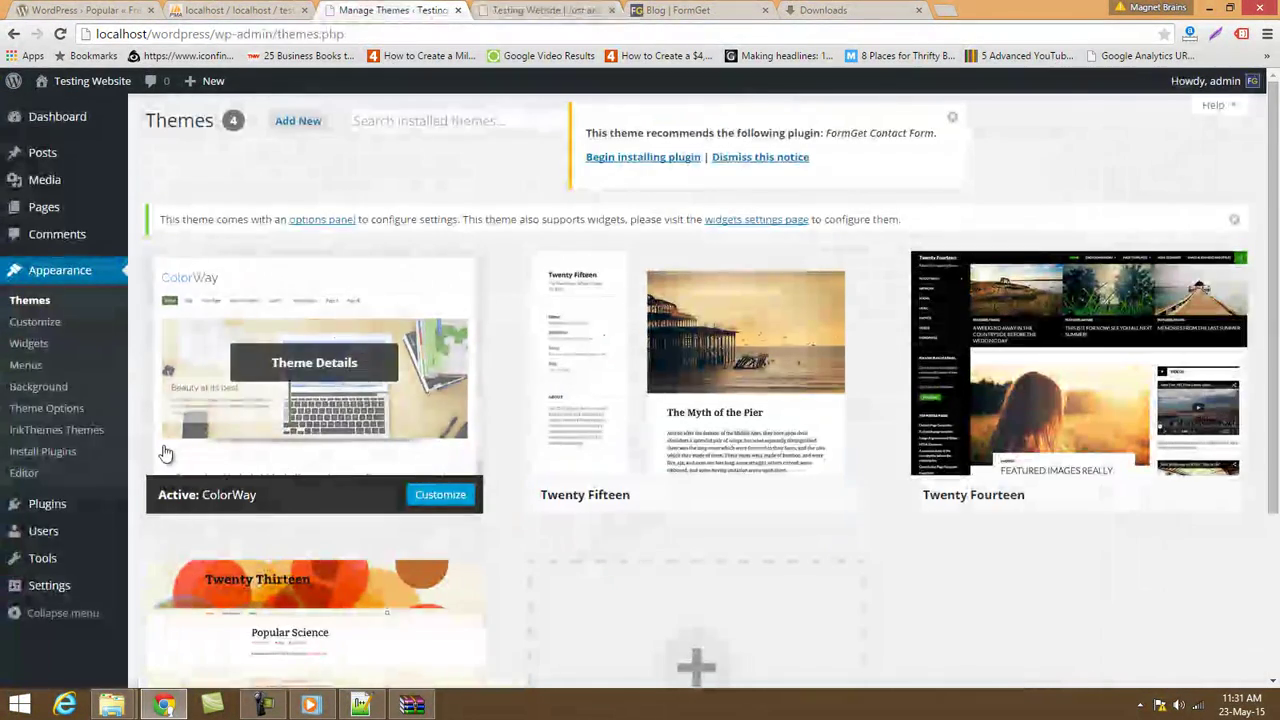
mouse_move(54, 209)
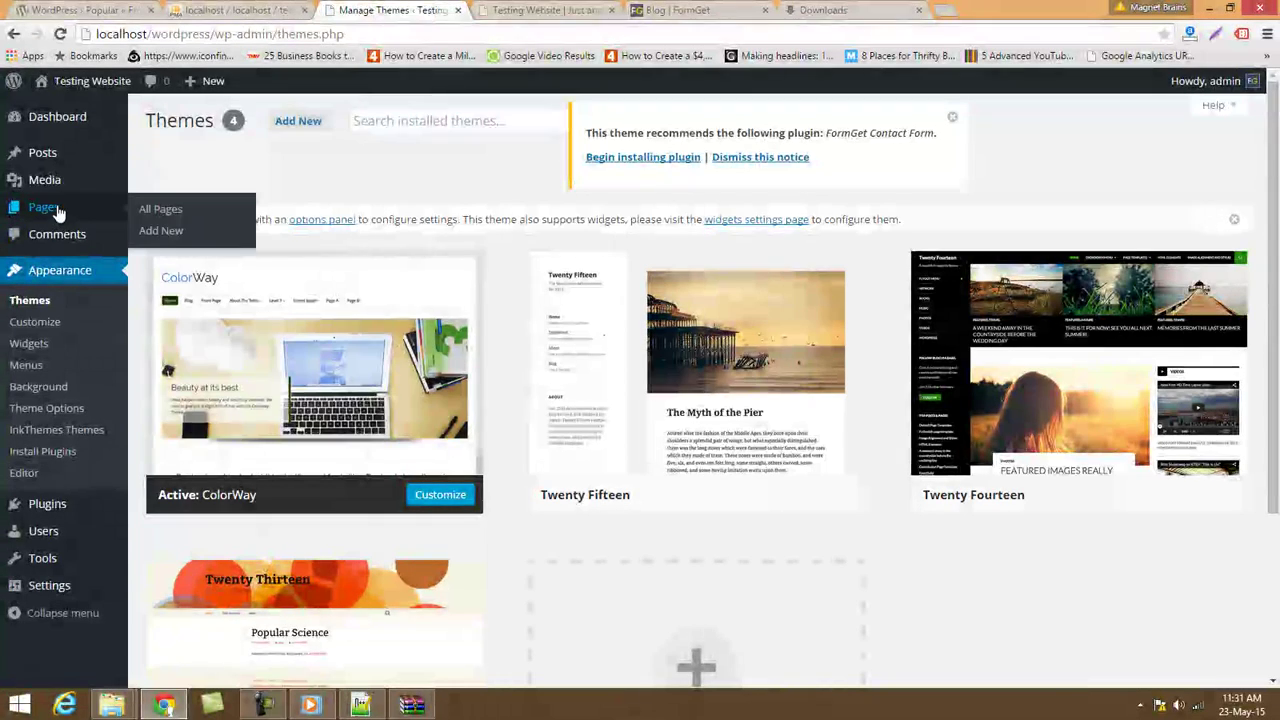
left_click(176, 210)
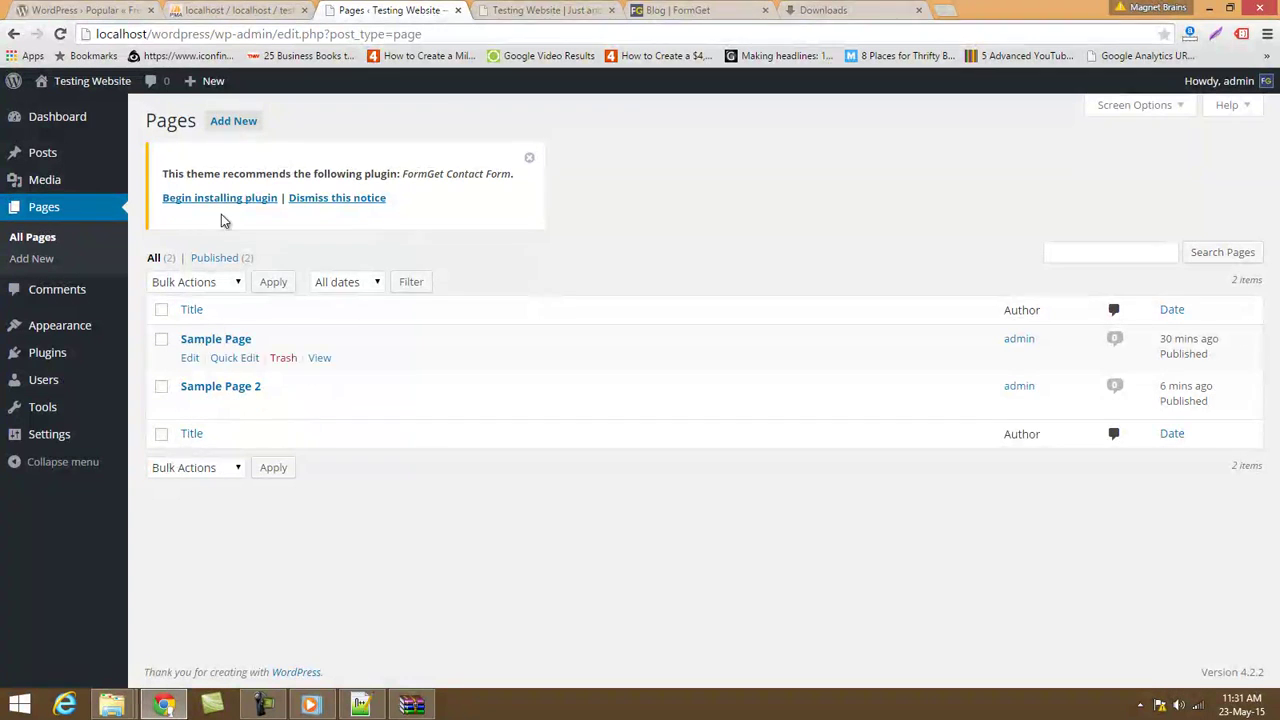
left_click(528, 158)
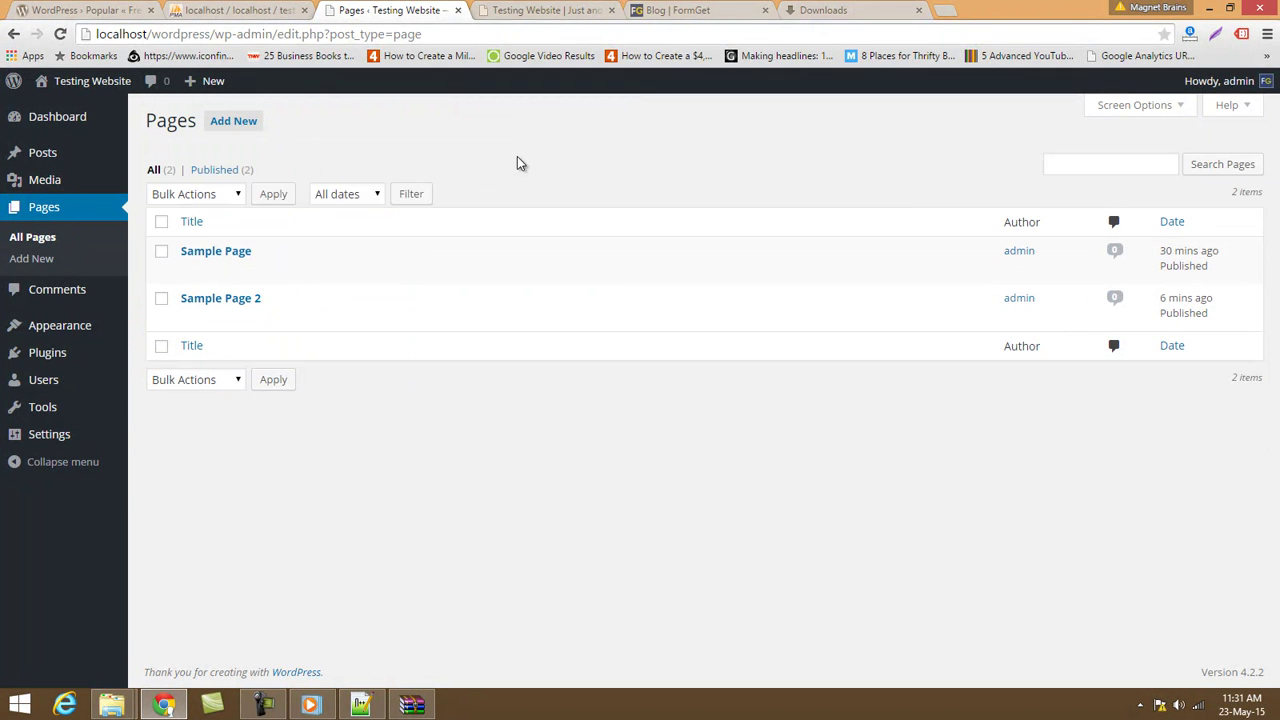
left_click(236, 121)
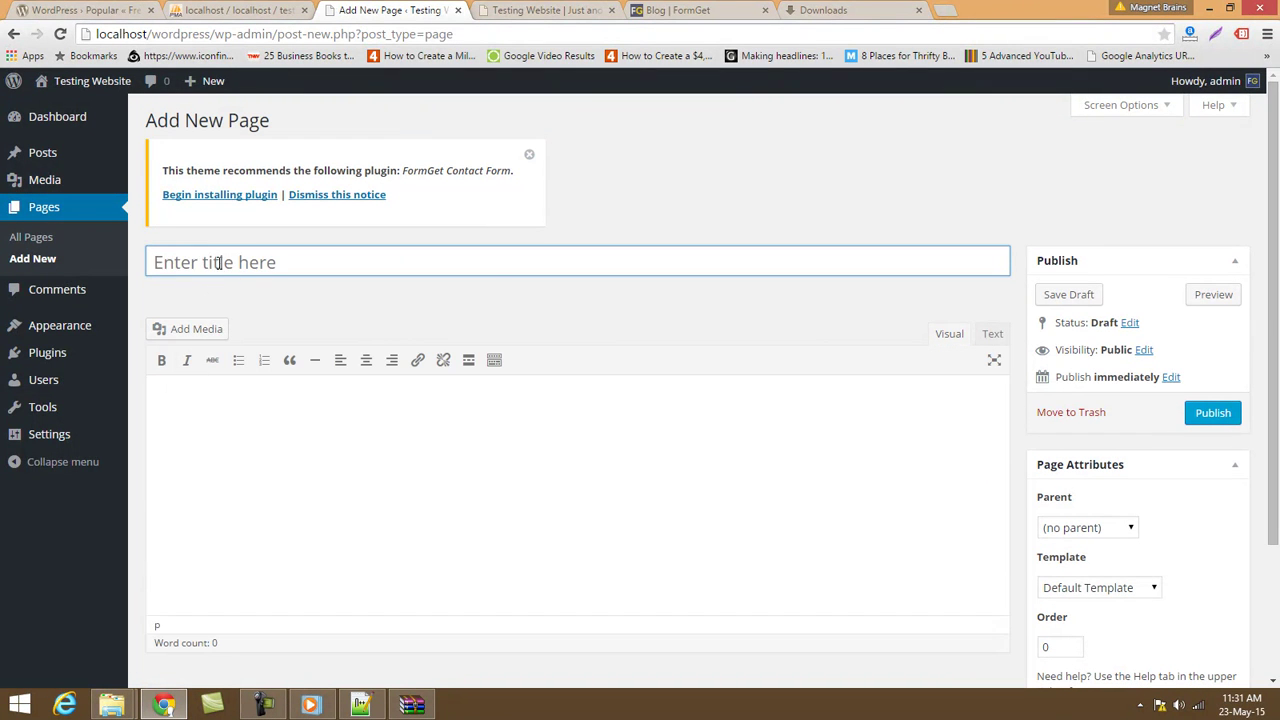
Title the page 'Blog', set its template to Blog Page, and publish it.
left_click(219, 258)
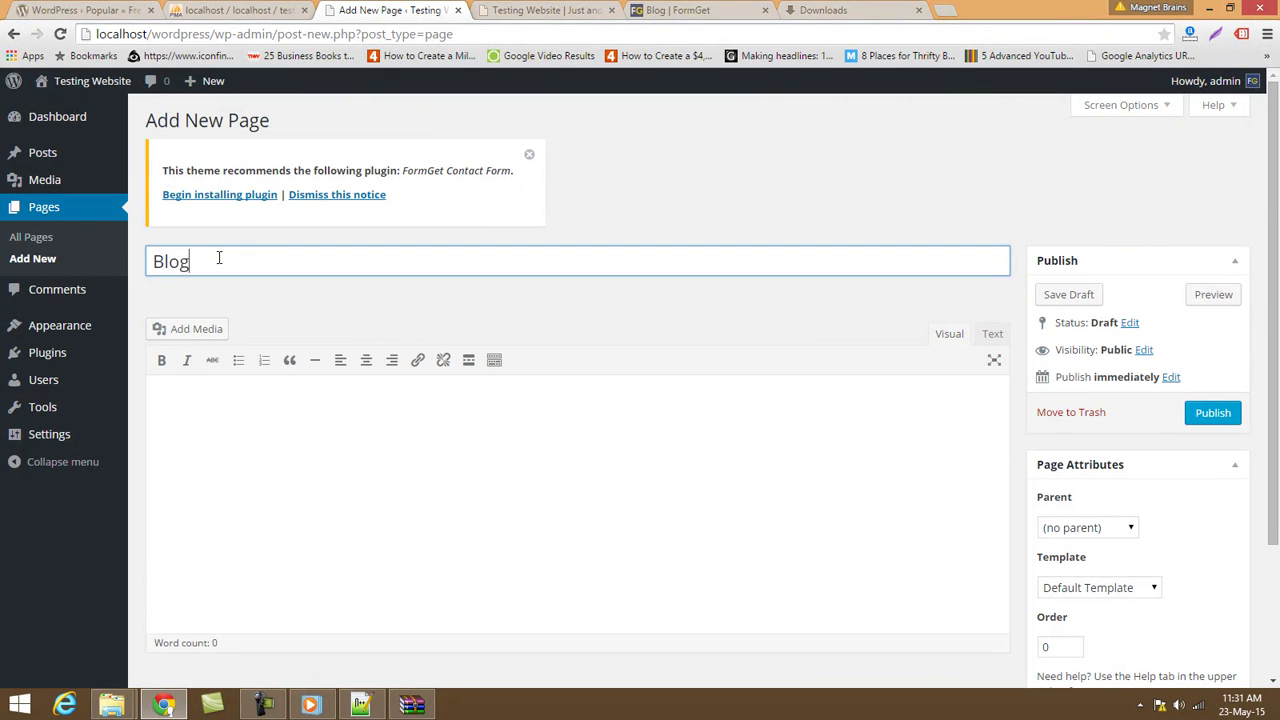
scroll(1006, 503, "down", 3)
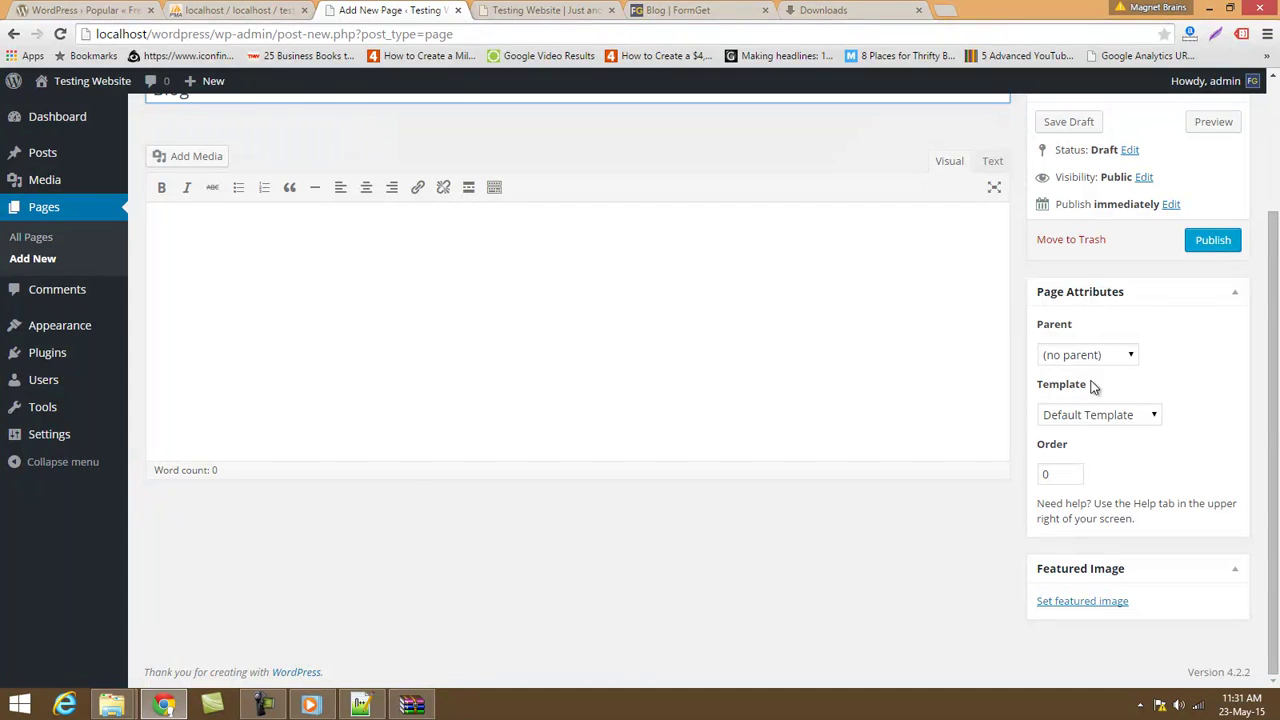
left_click(1089, 422)
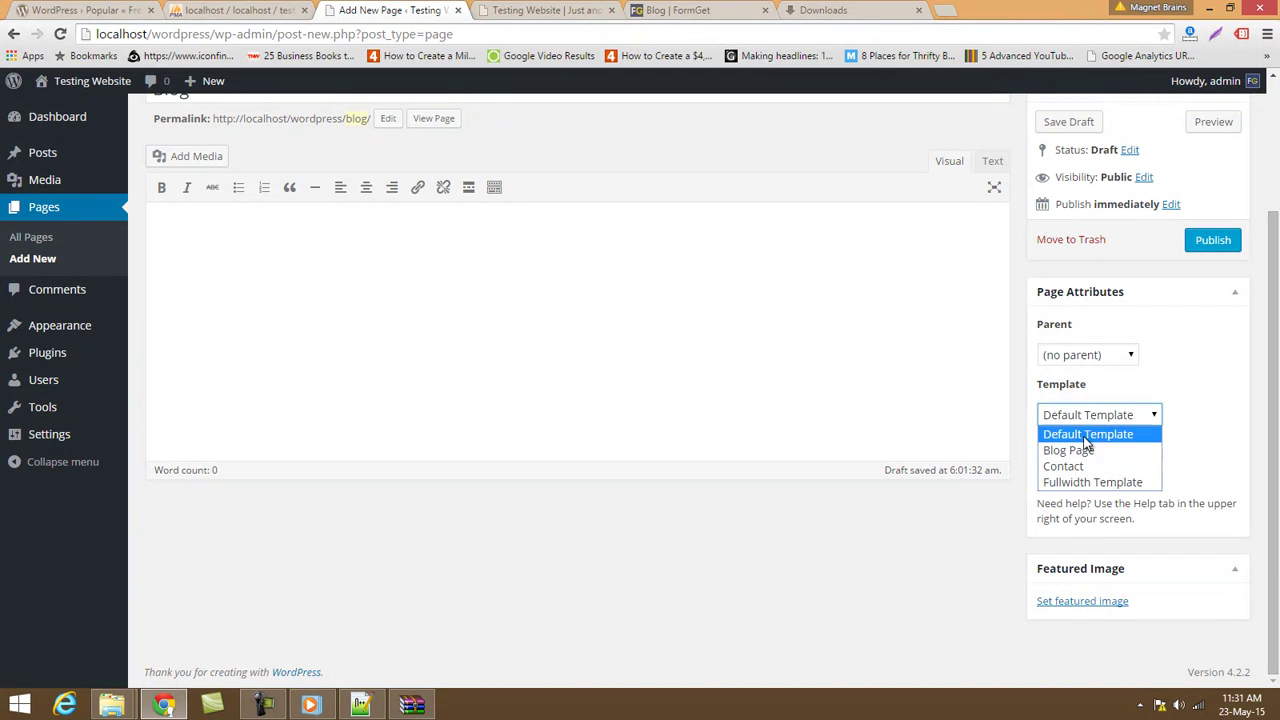
left_click(1081, 453)
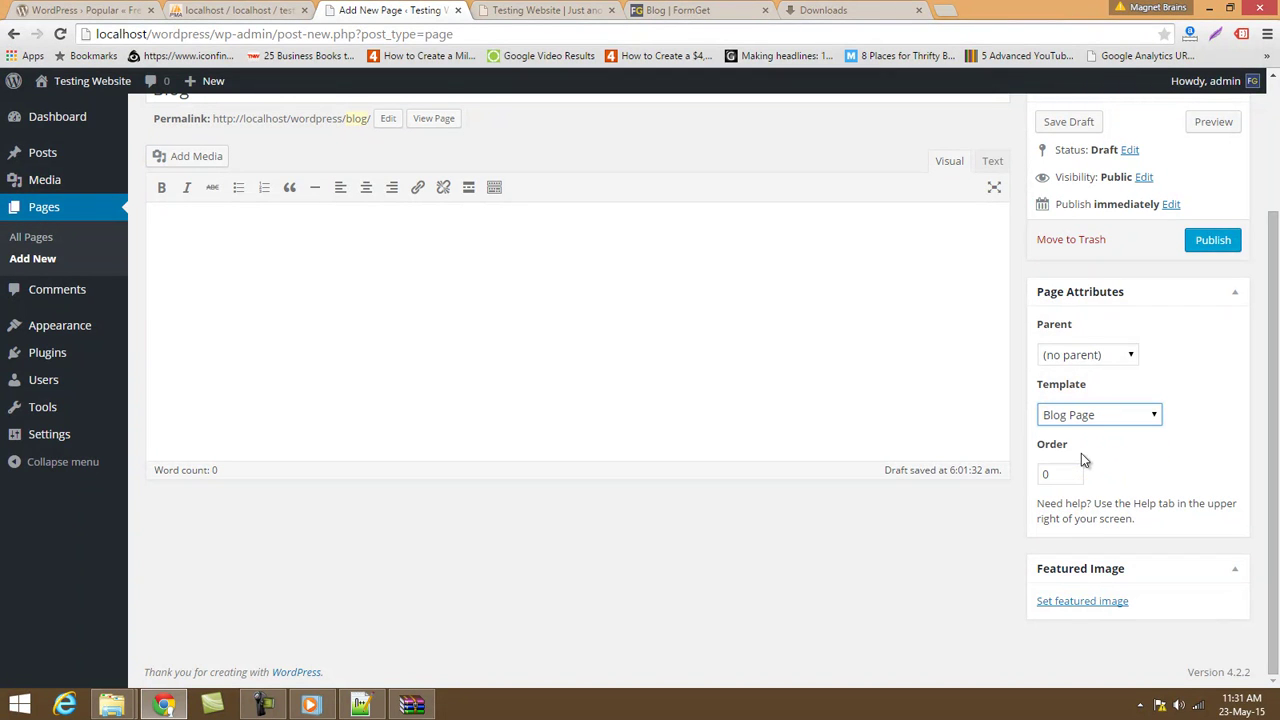
left_click(1212, 242)
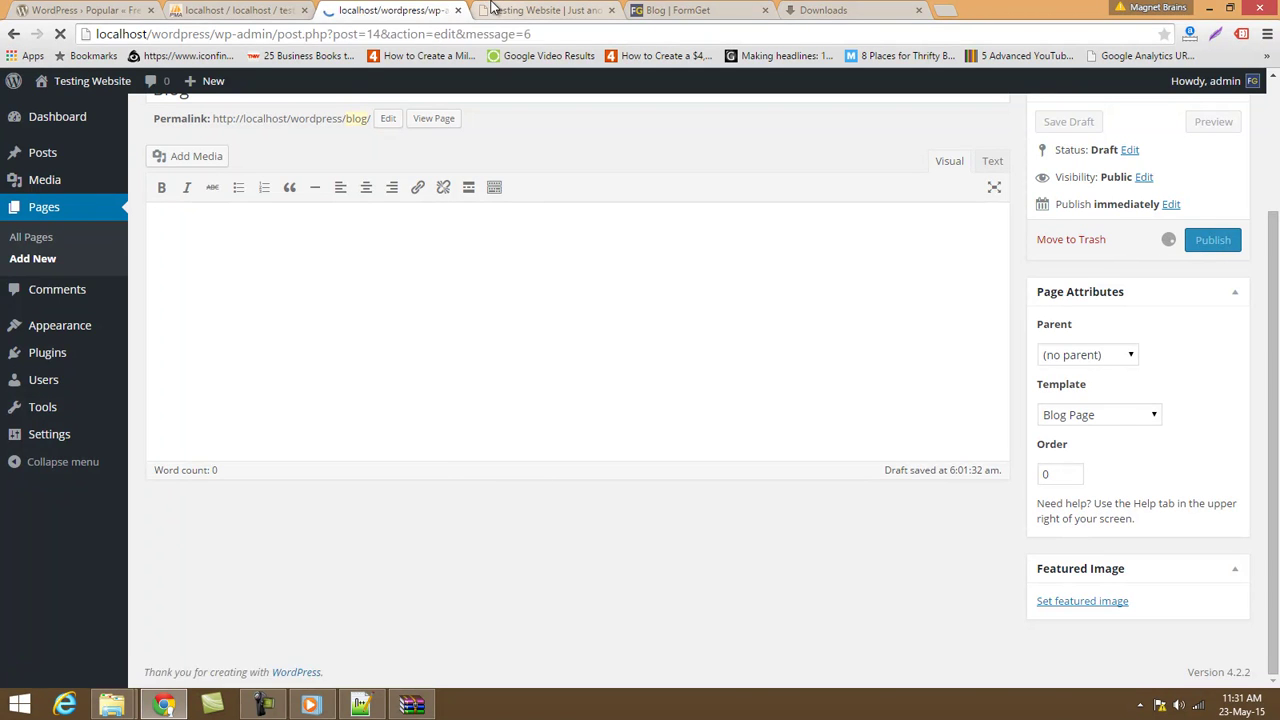
Reload the site to confirm the Blog menu item, then return to the Blog page editor.
left_click(545, 10)
left_click(58, 36)
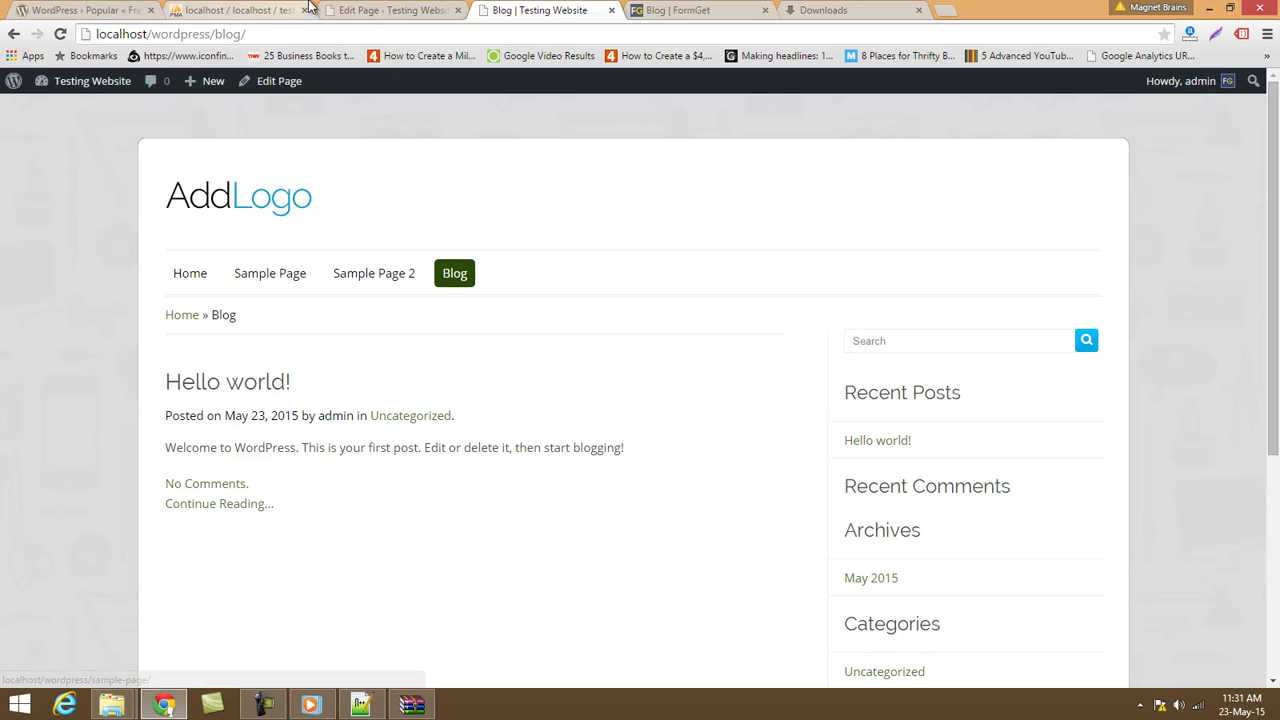
left_click(395, 10)
scroll(1050, 591, "down", 3)
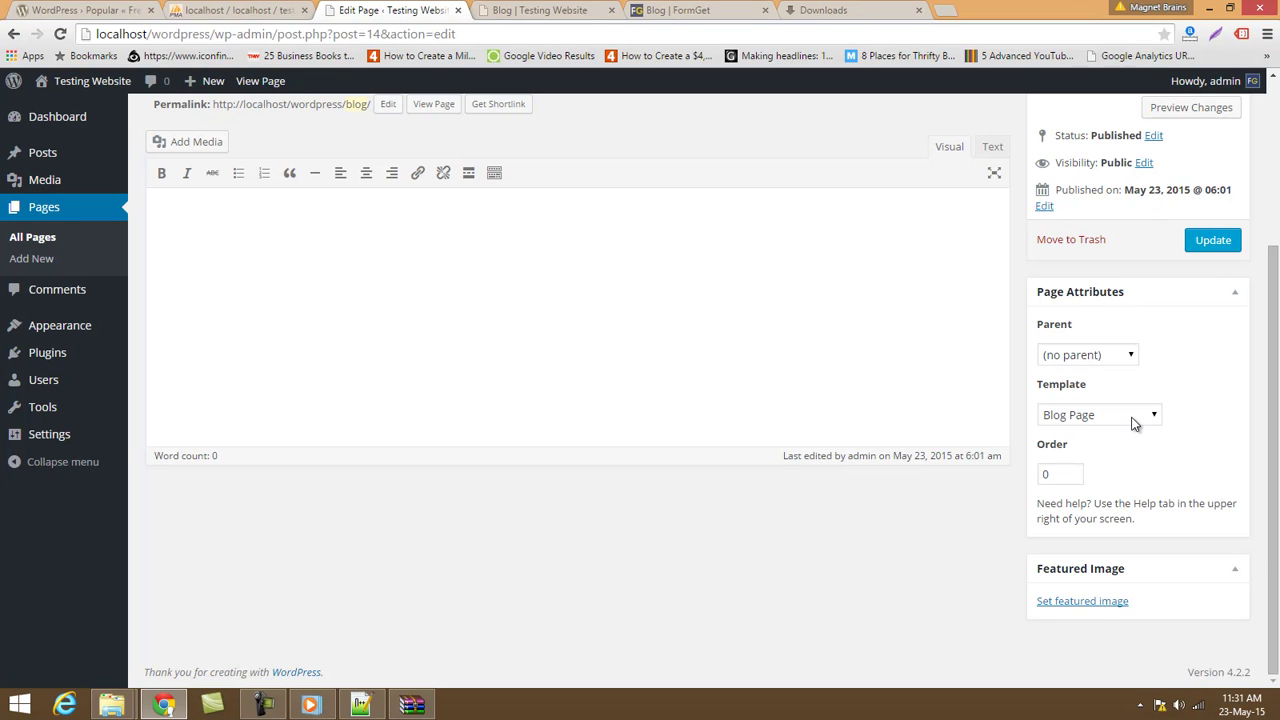
scroll(450, 350, "up", 3)
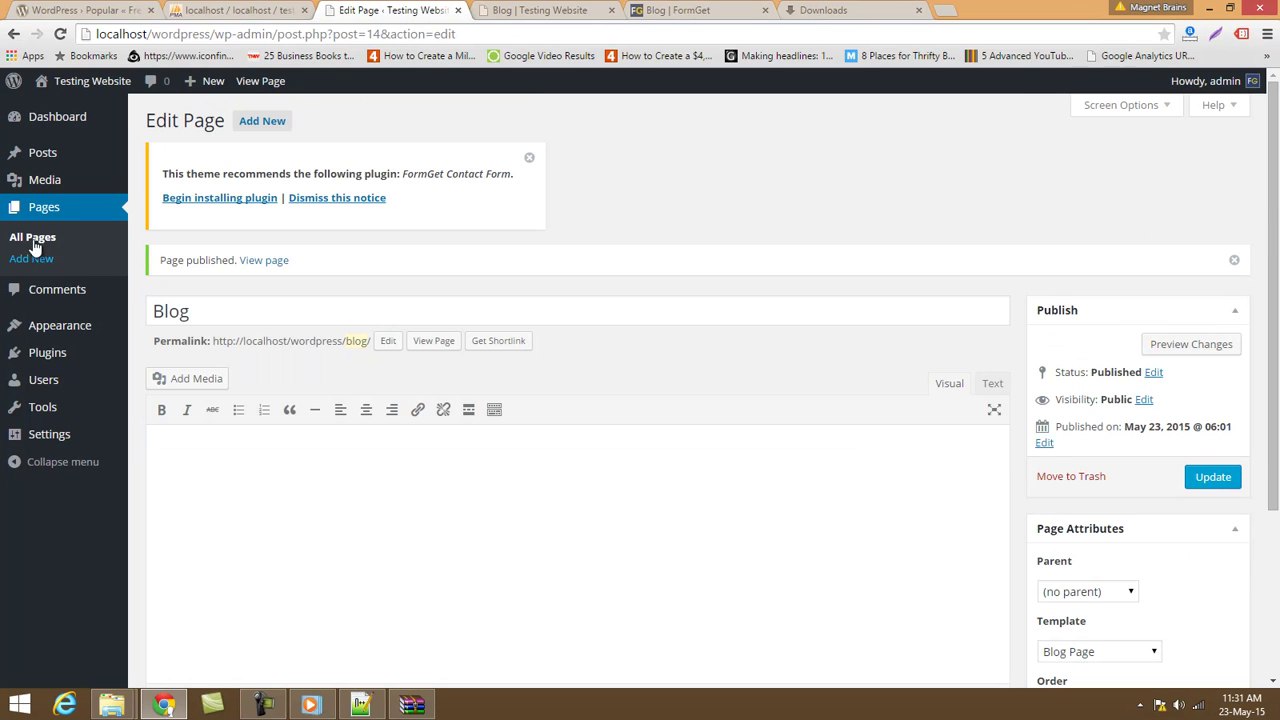
Create a new page titled Contact US using the Contact page template.
left_click(20, 258)
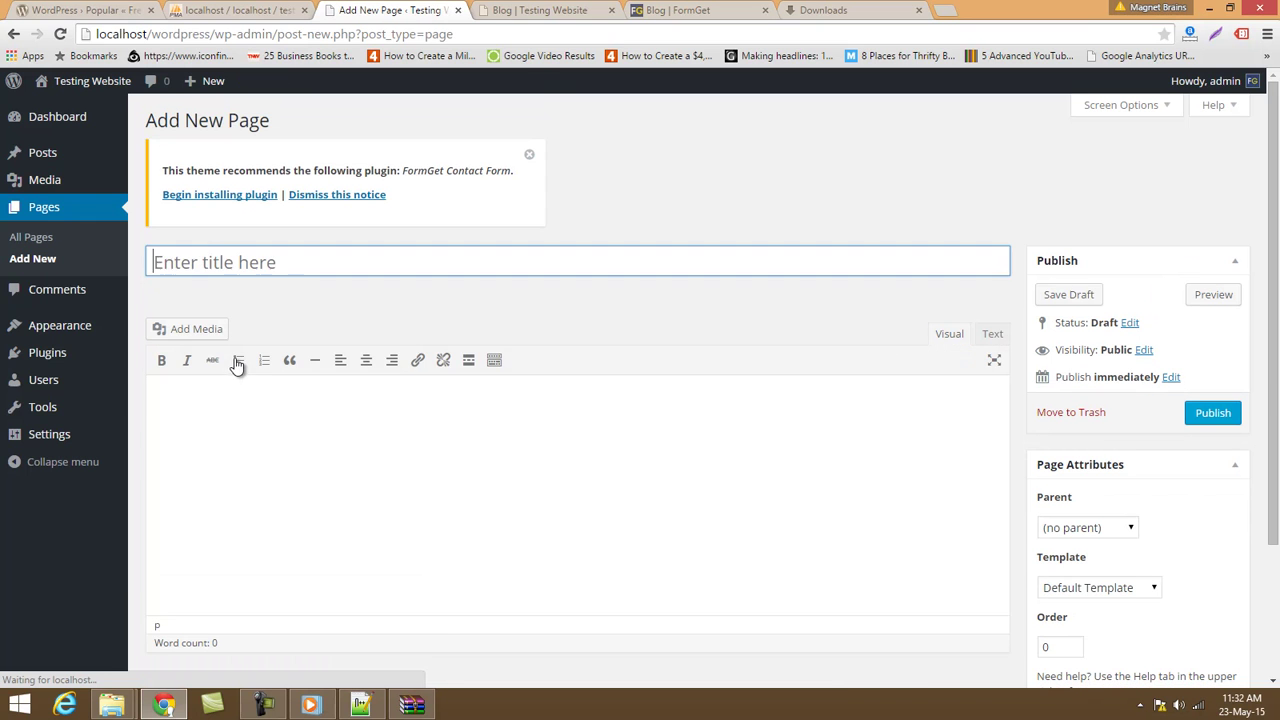
type("co")
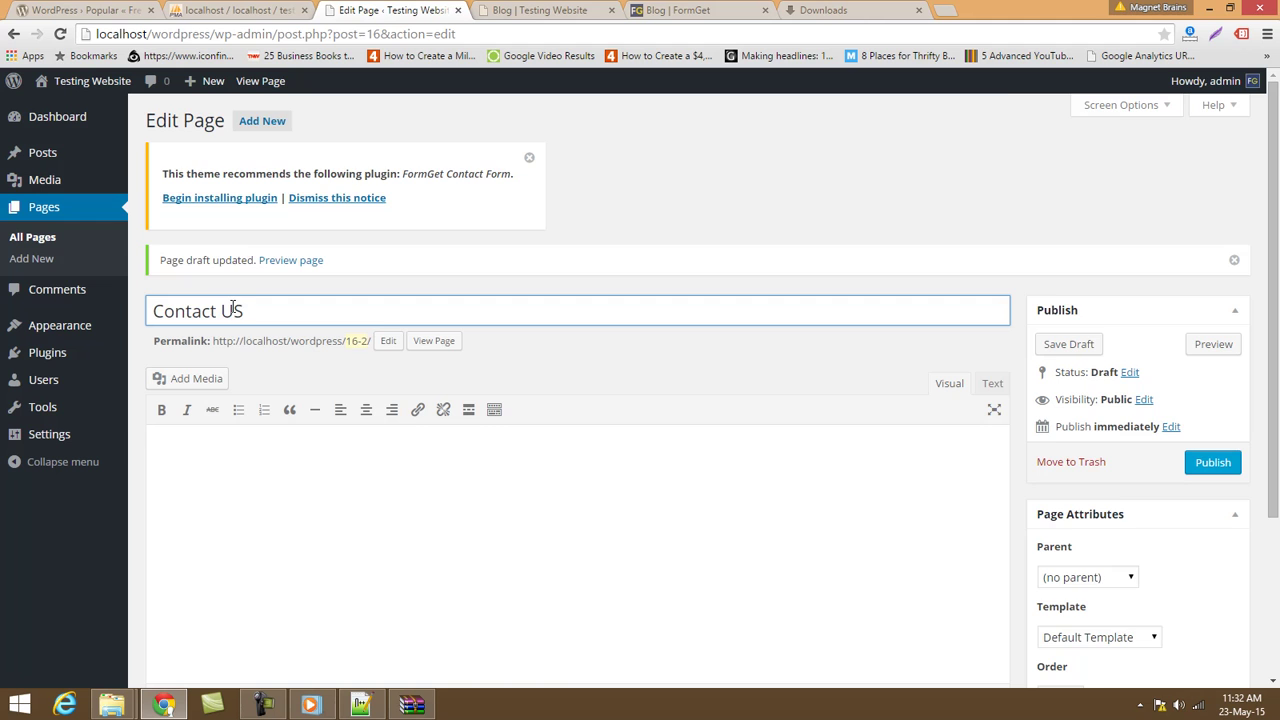
scroll(322, 342, "down", 3)
left_click(1100, 415)
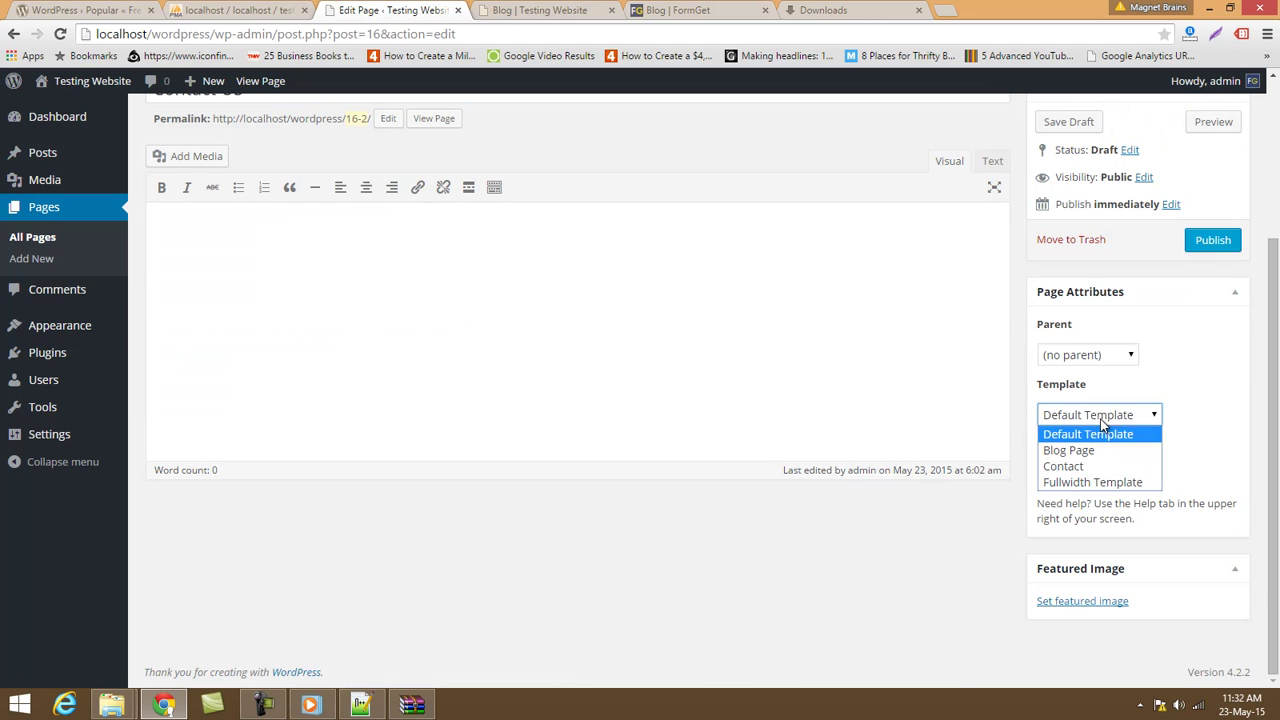
left_click(1085, 467)
Change the permalink slug to contact-us and publish the page.
scroll(647, 363, "up", 3)
left_click(388, 341)
left_click_drag(446, 340, 3, 308)
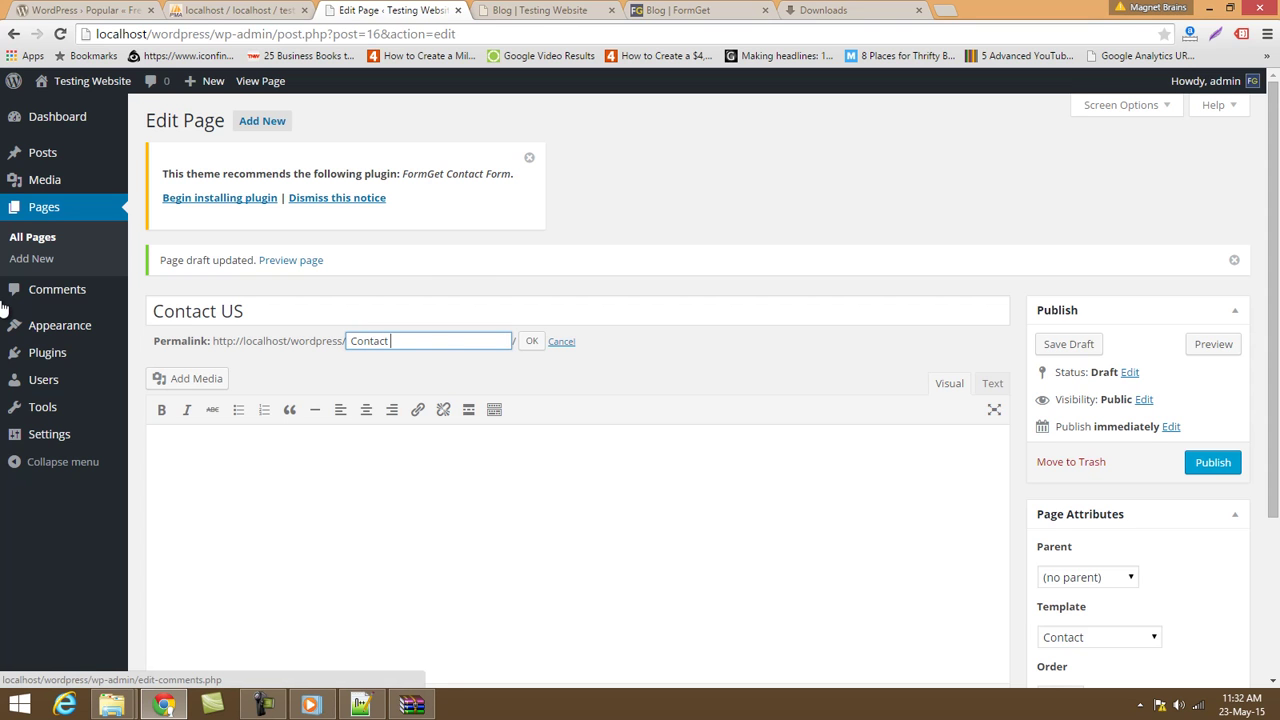
left_click(530, 342)
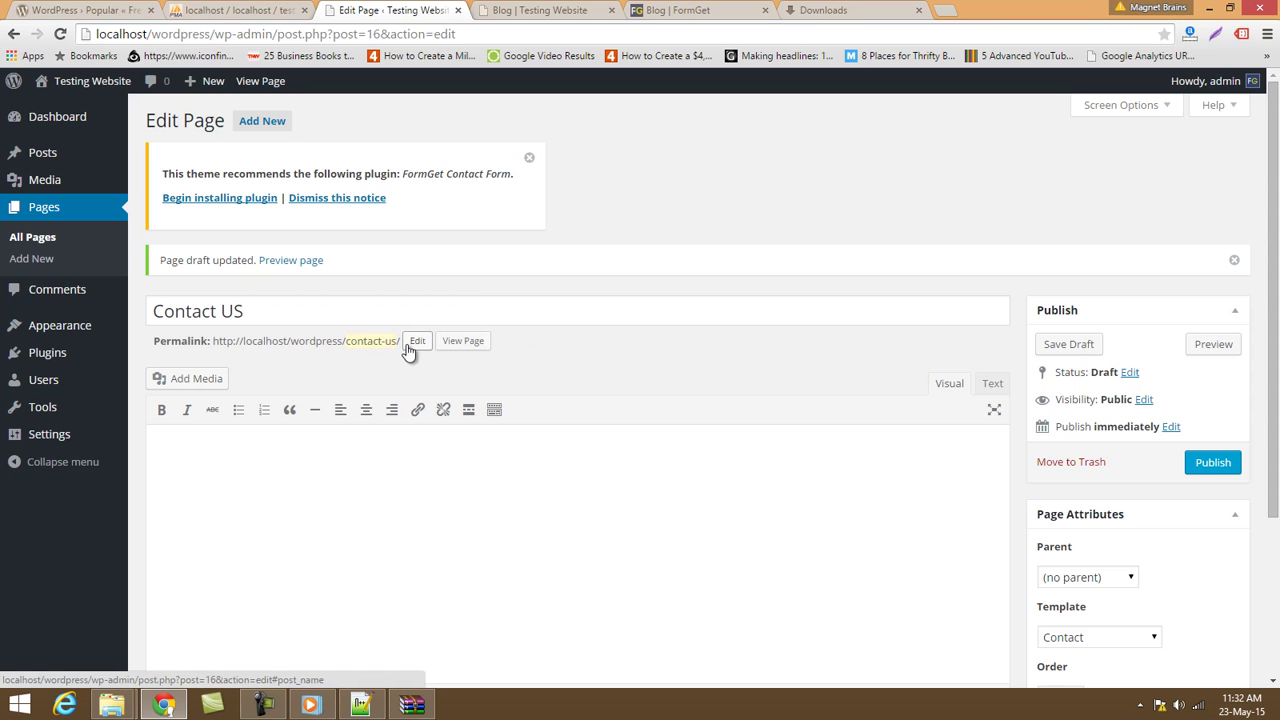
scroll(1009, 447, "down", 3)
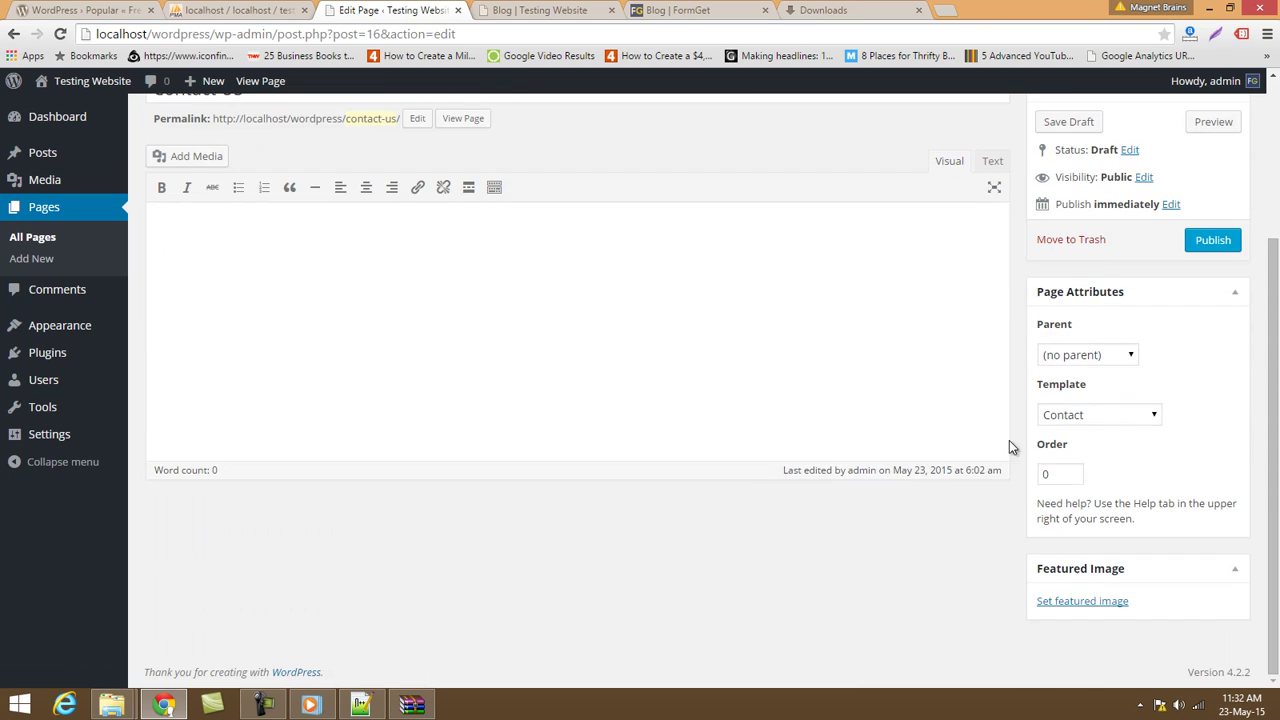
left_click(1213, 240)
Reload the live Blog page and open Contact US to check its Name, Email, Message form.
left_click(575, 8)
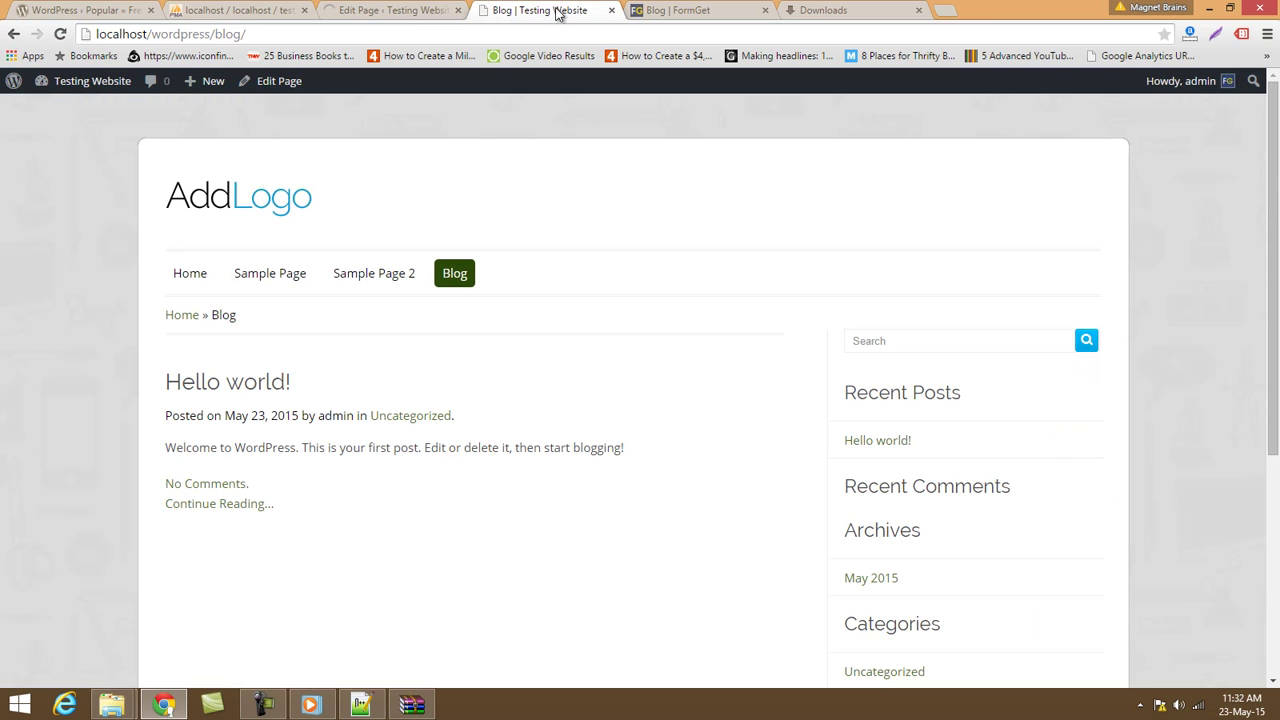
left_click(522, 31)
key("Return")
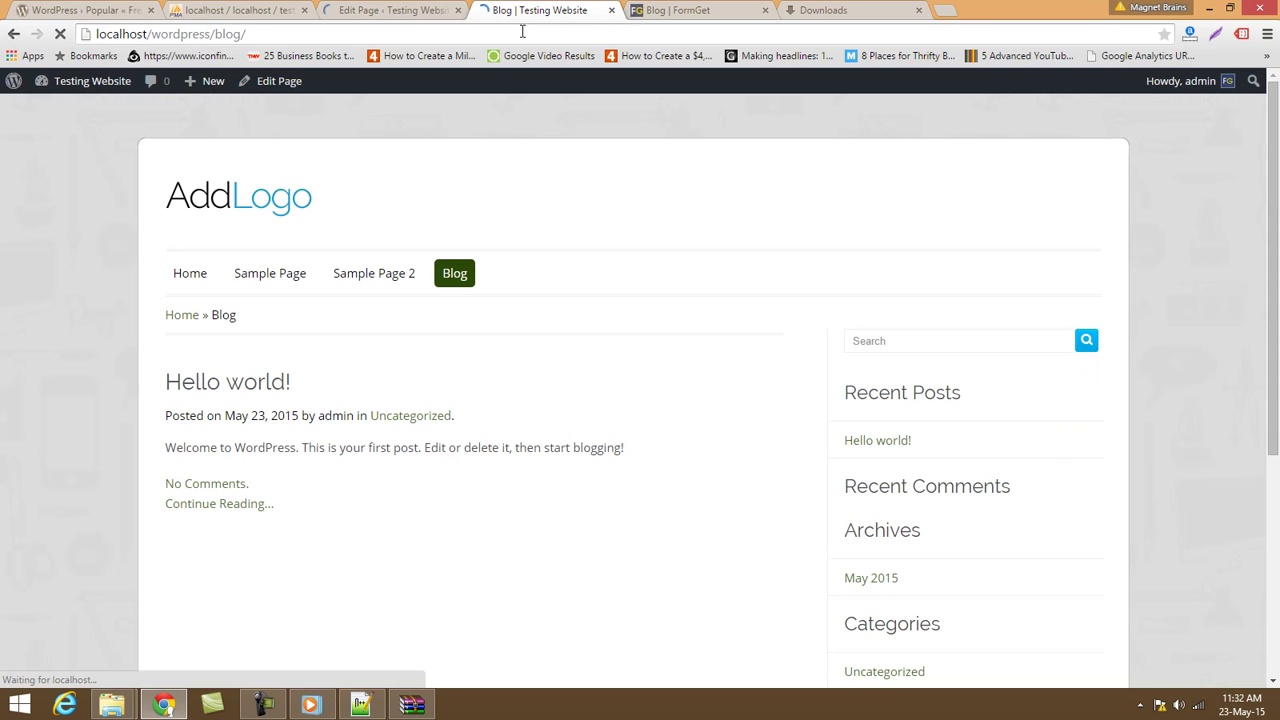
left_click(525, 273)
scroll(671, 371, "down", 3)
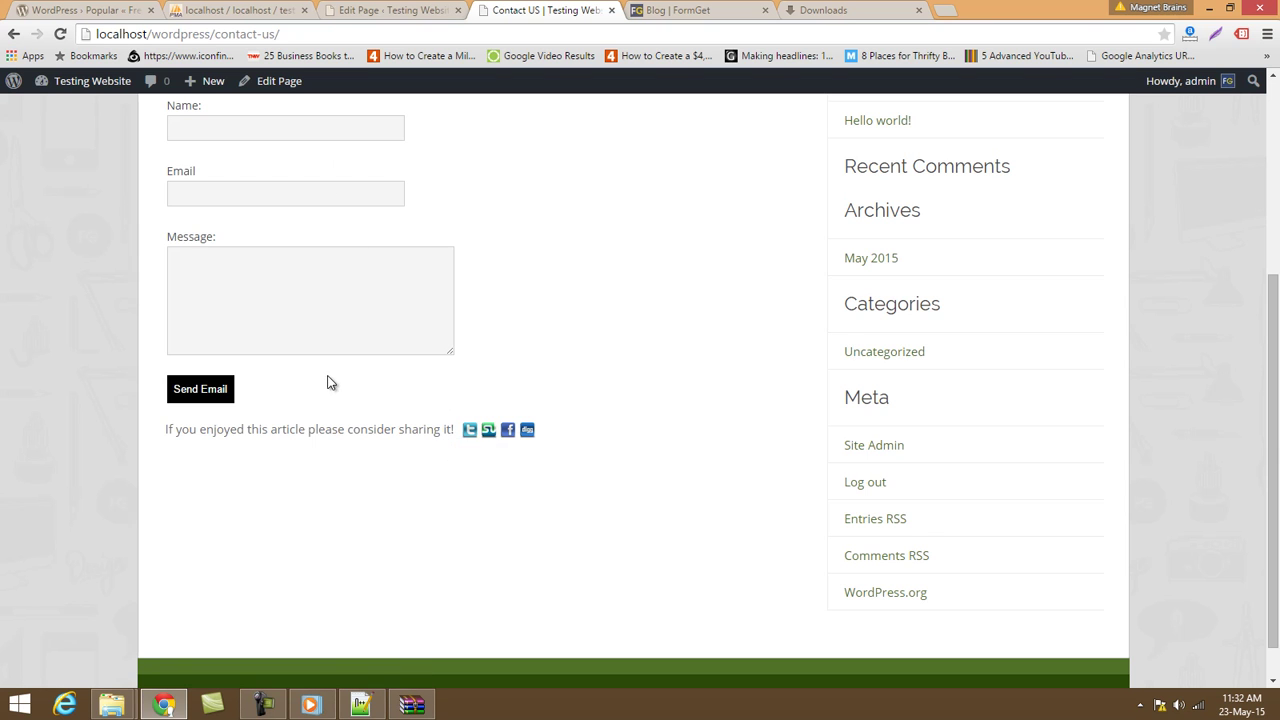
scroll(330, 381, "up", 3)
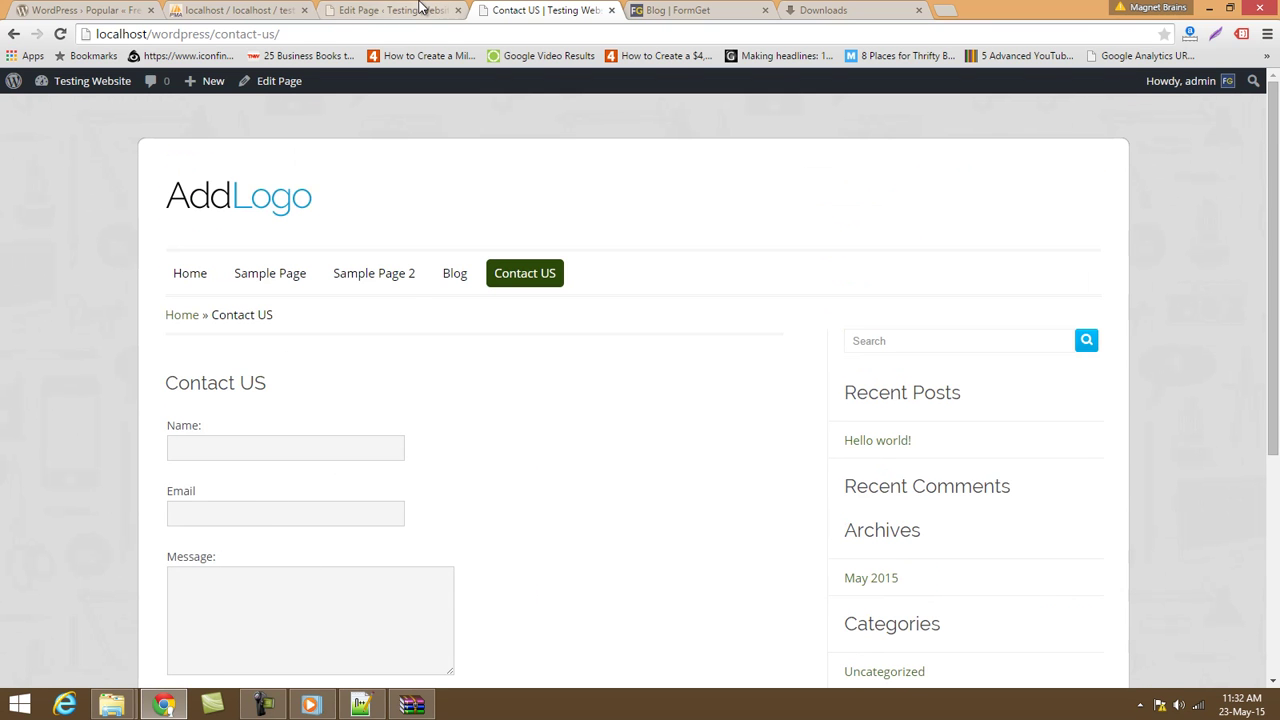
Dismiss the plugin recommendation notice in the editor and recheck the live Contact US page.
left_click(420, 10)
left_click(530, 159)
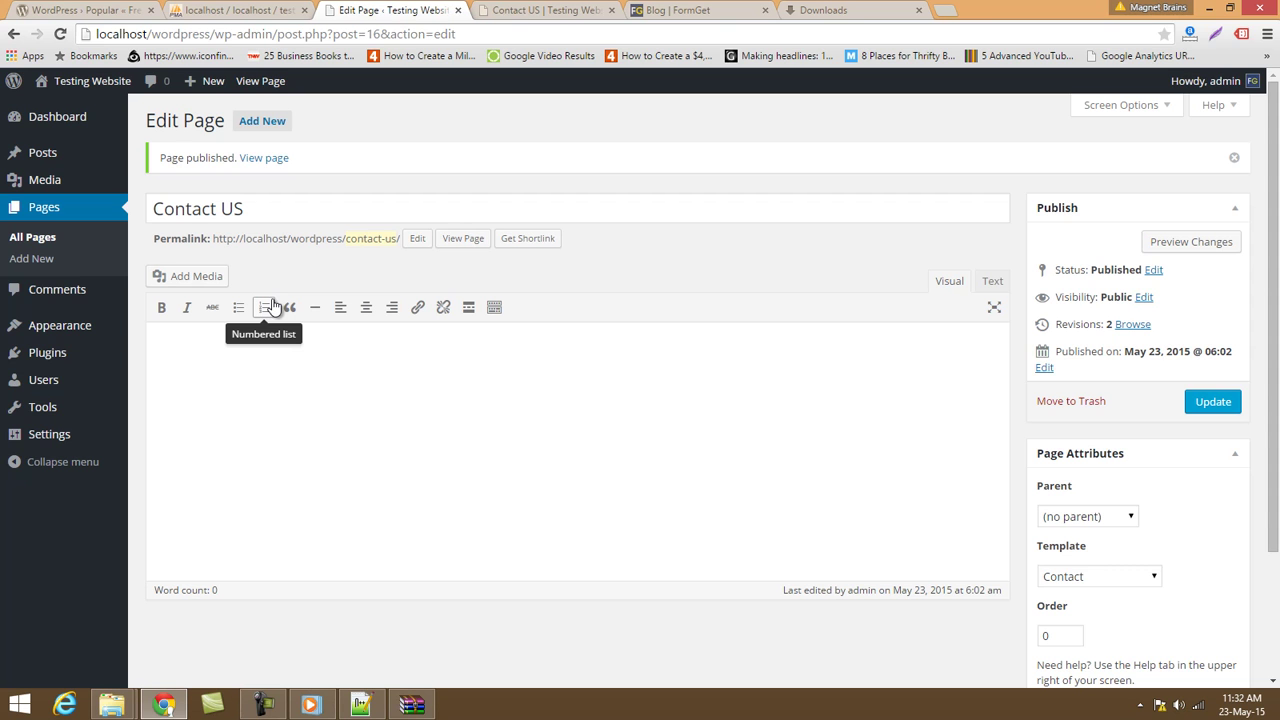
left_click(481, 9)
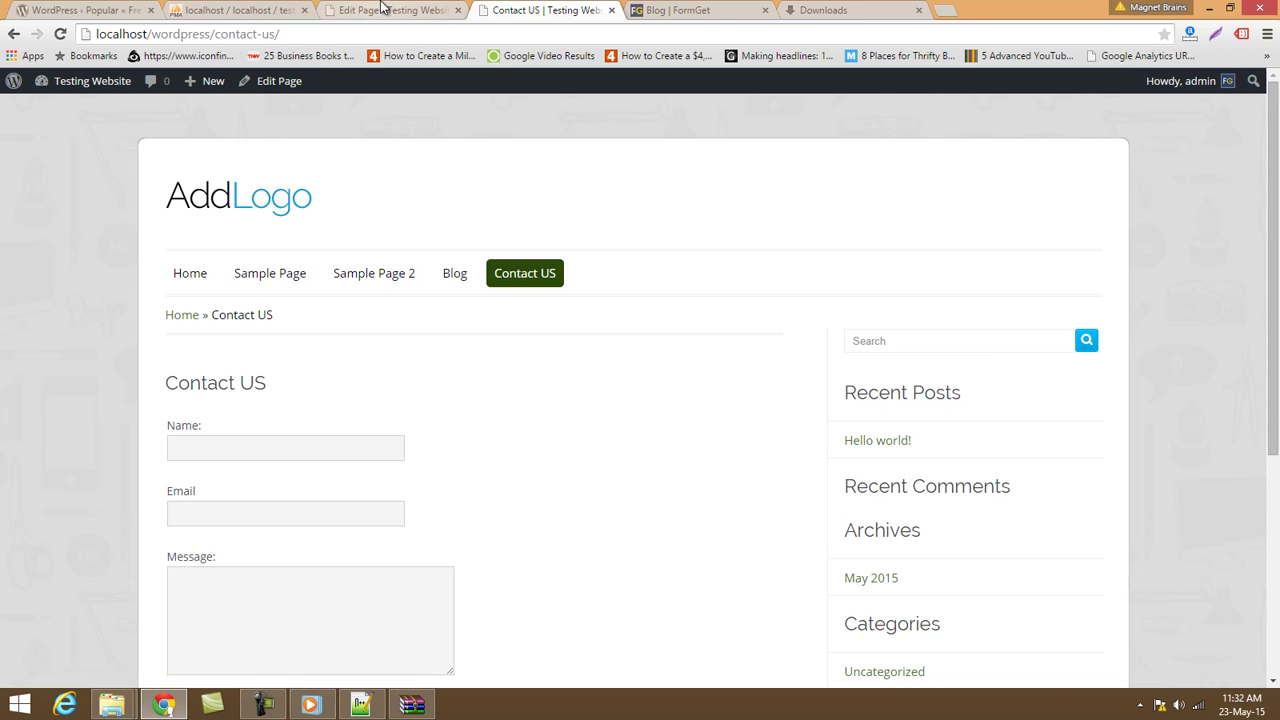
left_click(383, 9)
mouse_move(12, 331)
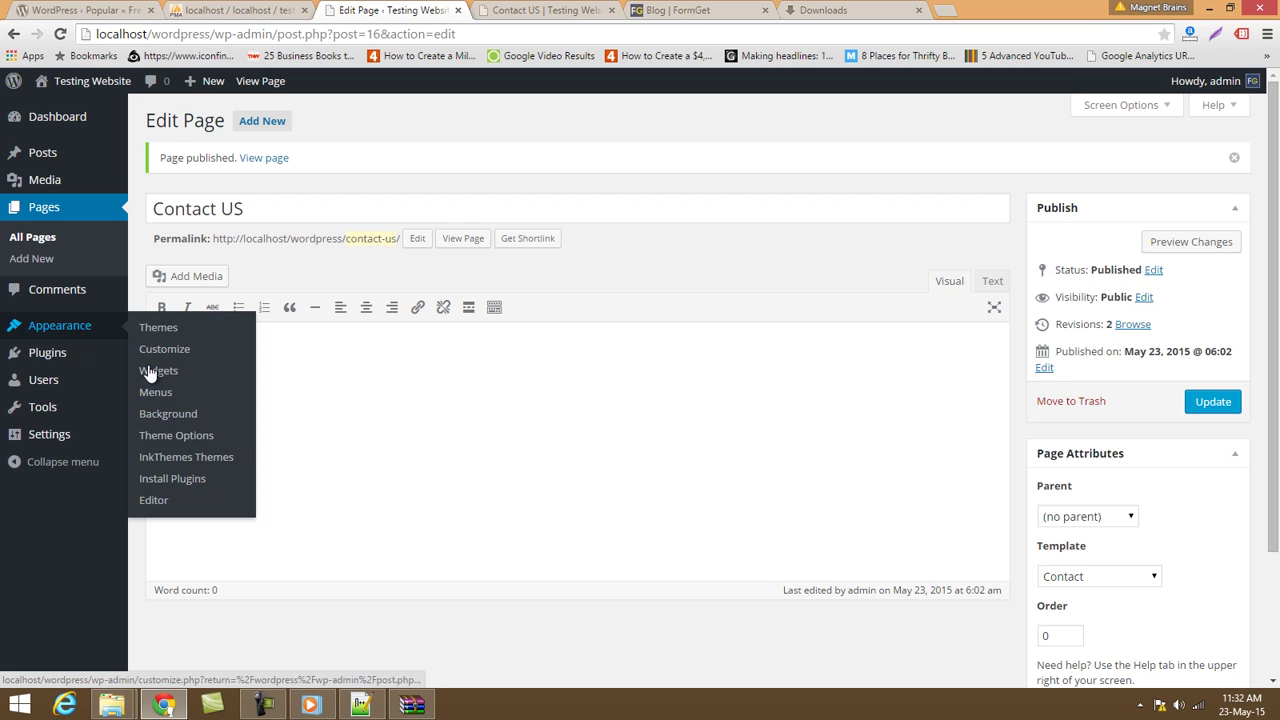
Quick Edit Sample Page 2 in All Pages and set its parent to Sample Page.
left_click(40, 236)
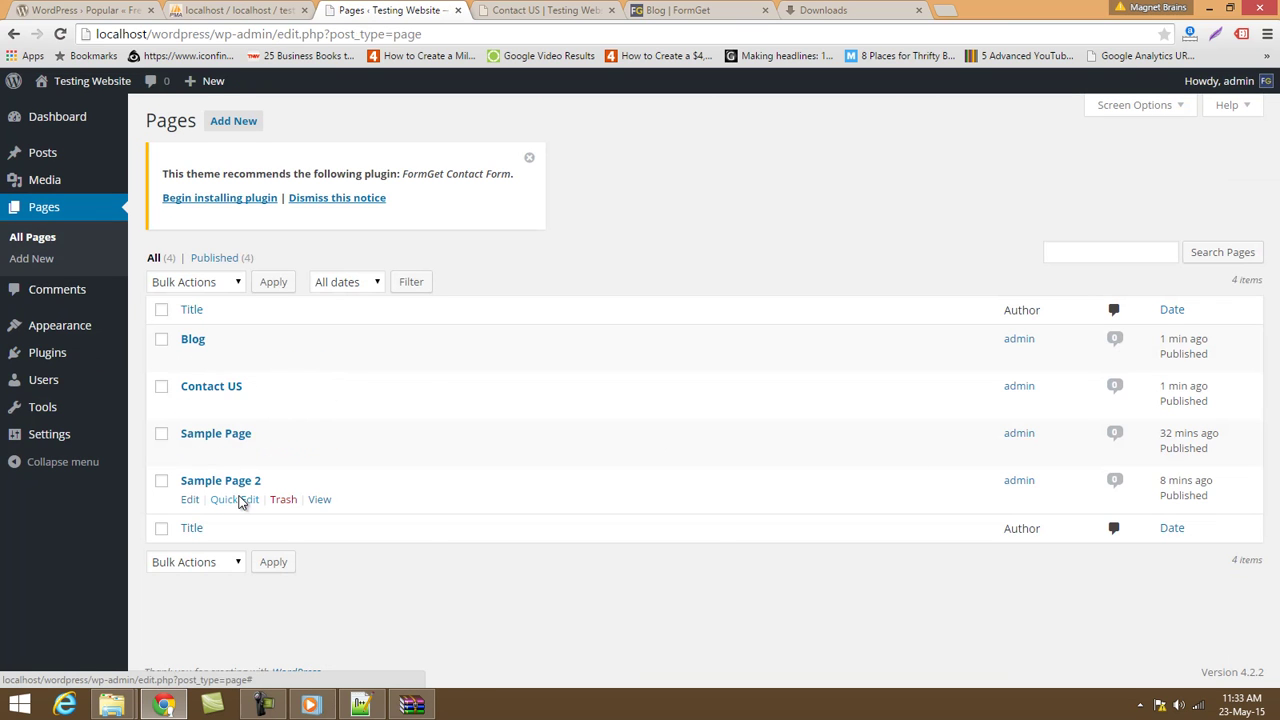
left_click(226, 500)
scroll(205, 453, "down", 1)
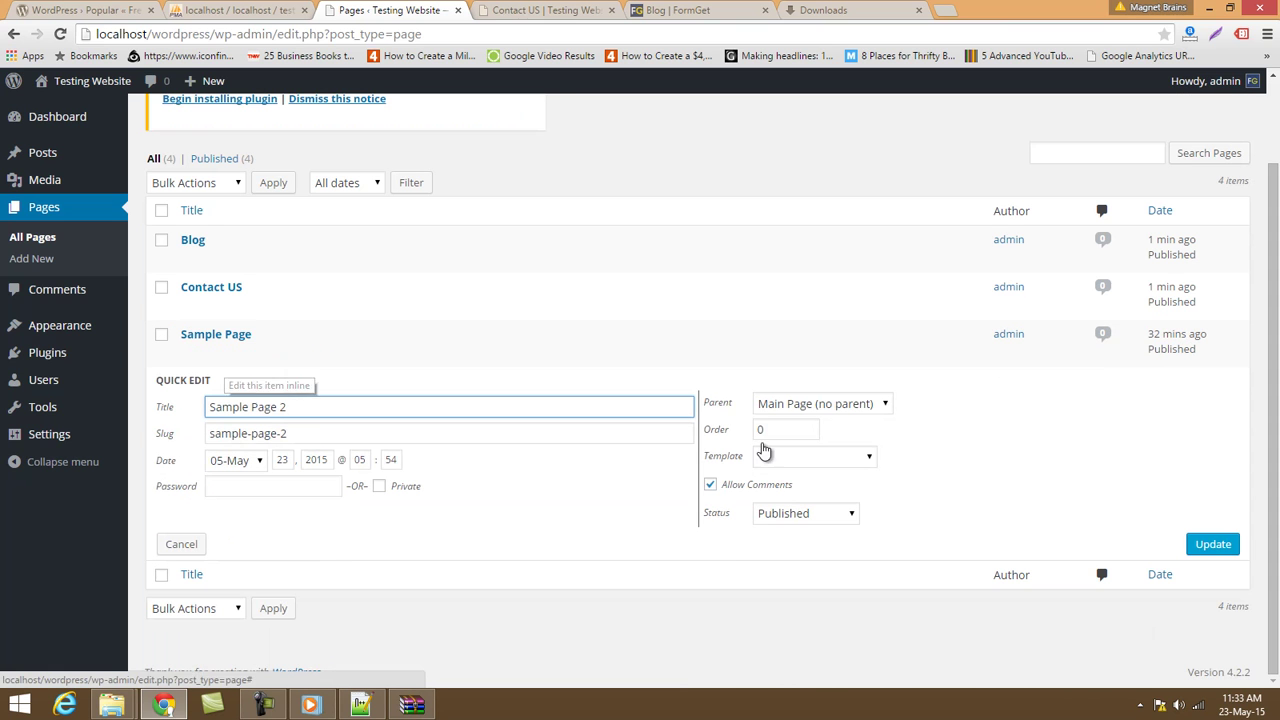
left_click(777, 406)
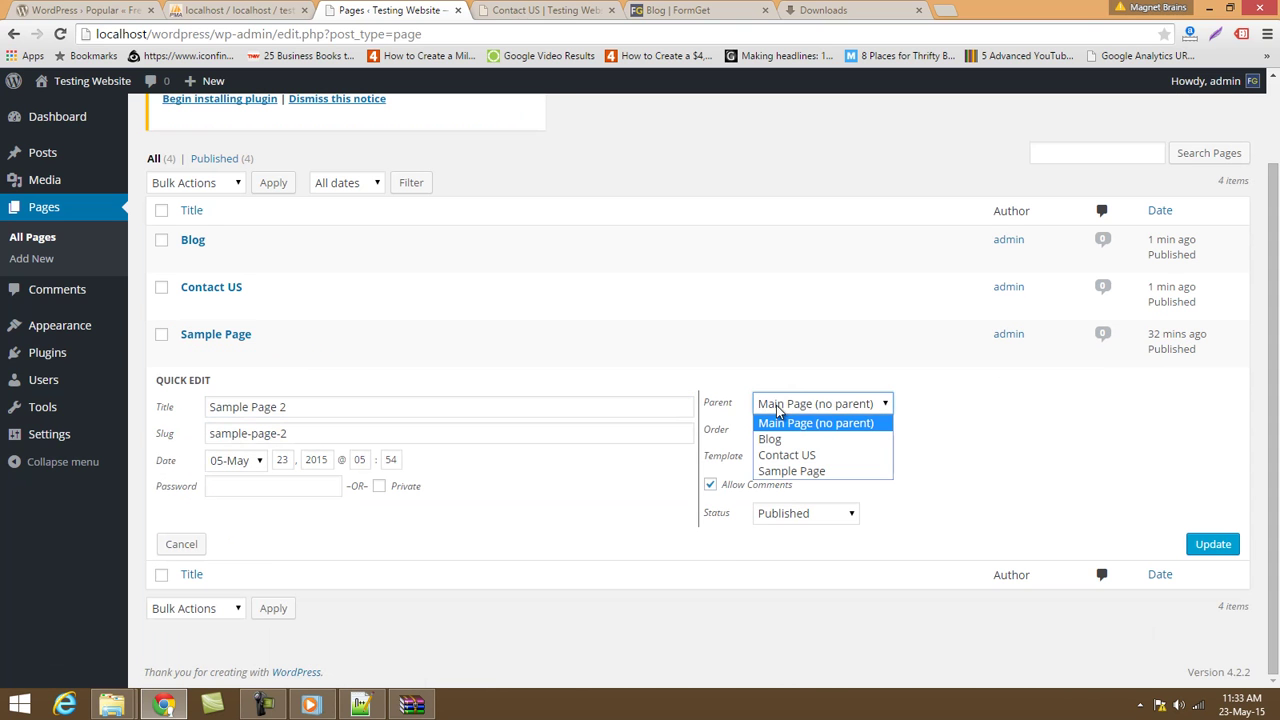
left_click(786, 472)
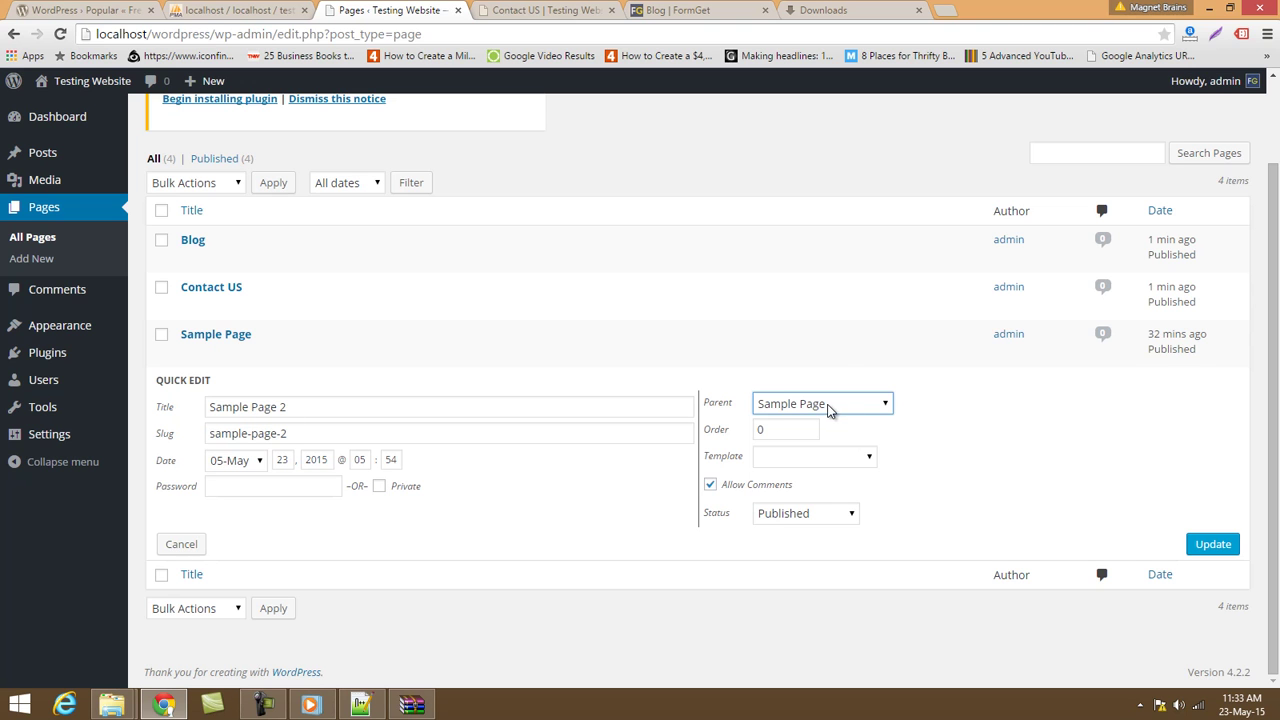
left_click(1220, 543)
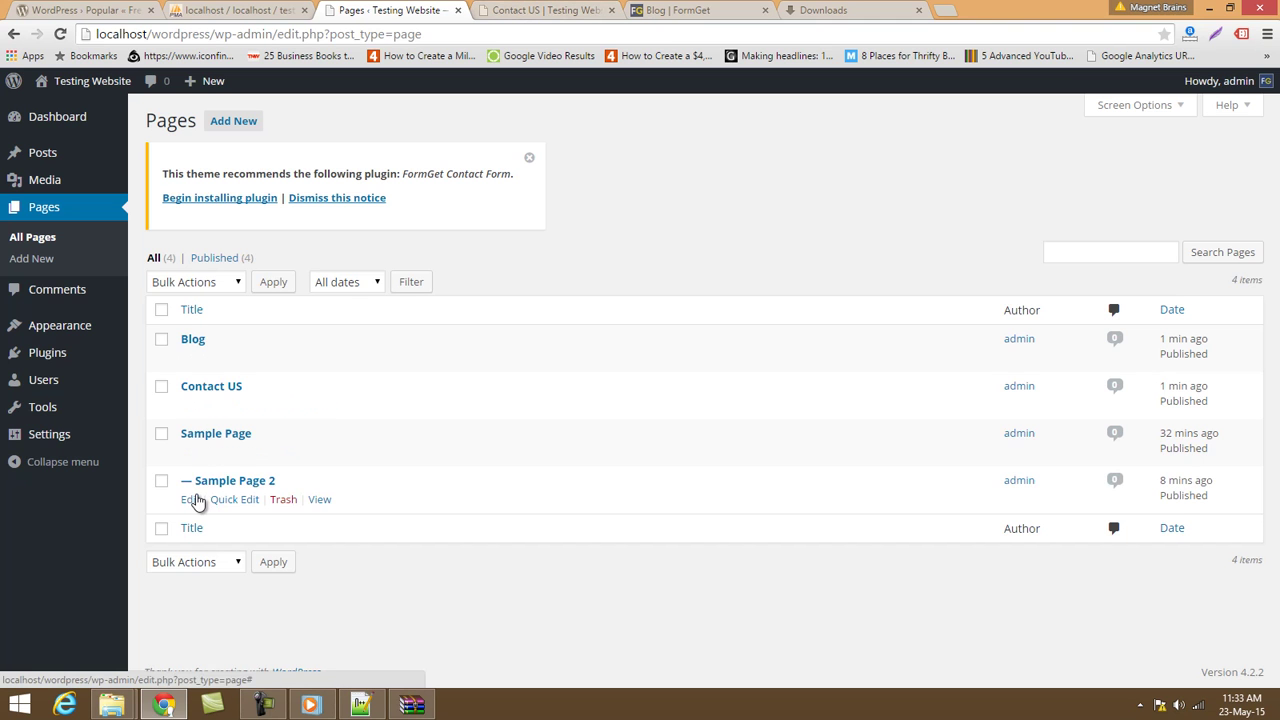
Reload the live site to confirm Sample Page 2 drops down under Sample Page.
left_click(545, 10)
left_click(517, 33)
key("Return")
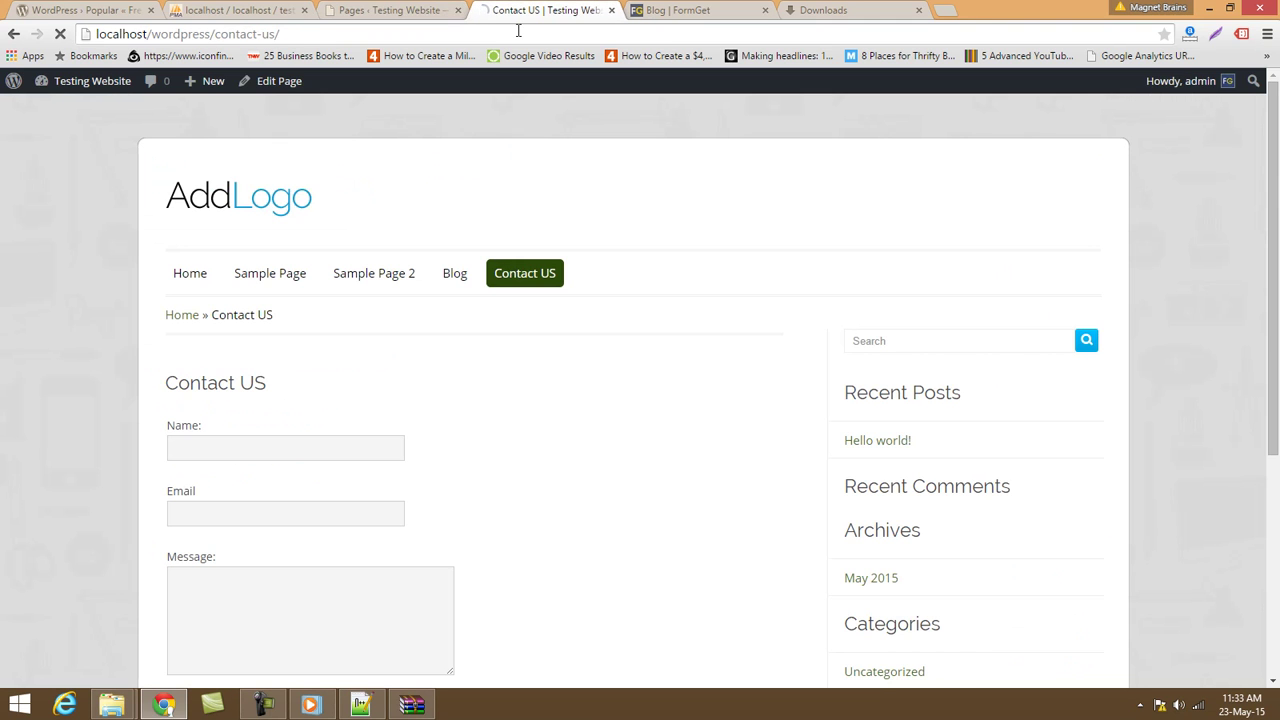
mouse_move(271, 274)
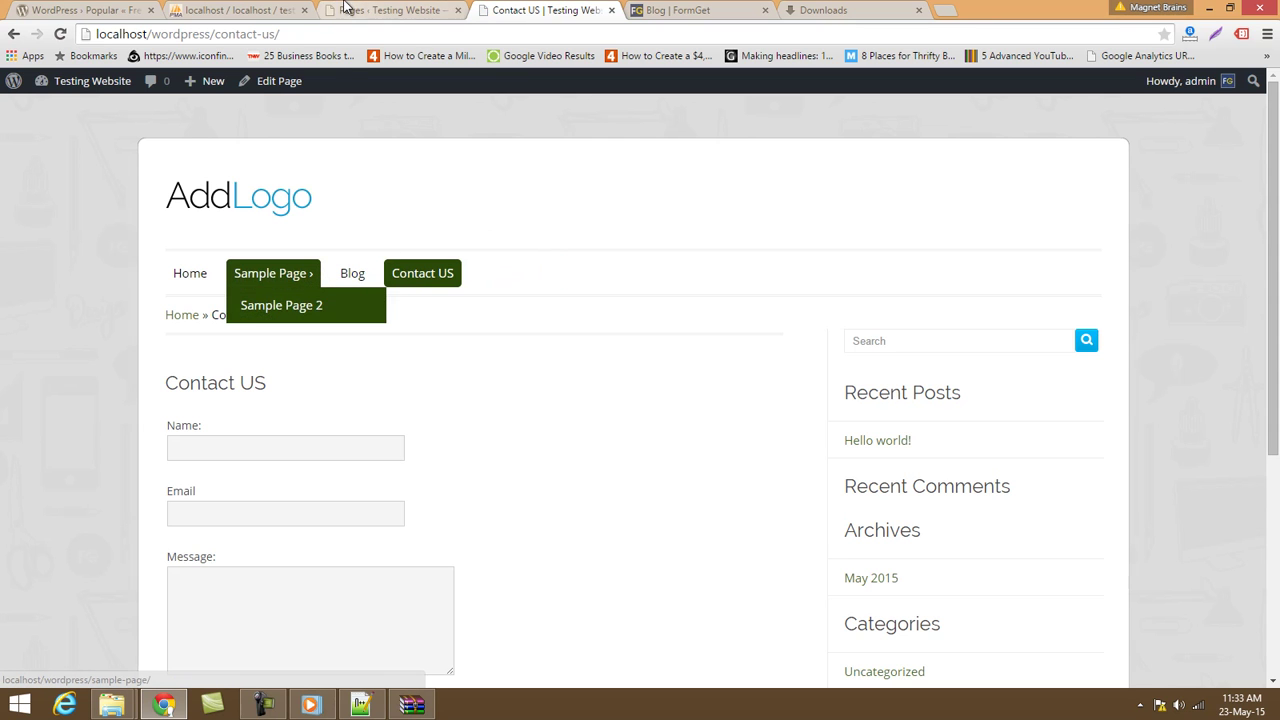
left_click(370, 10)
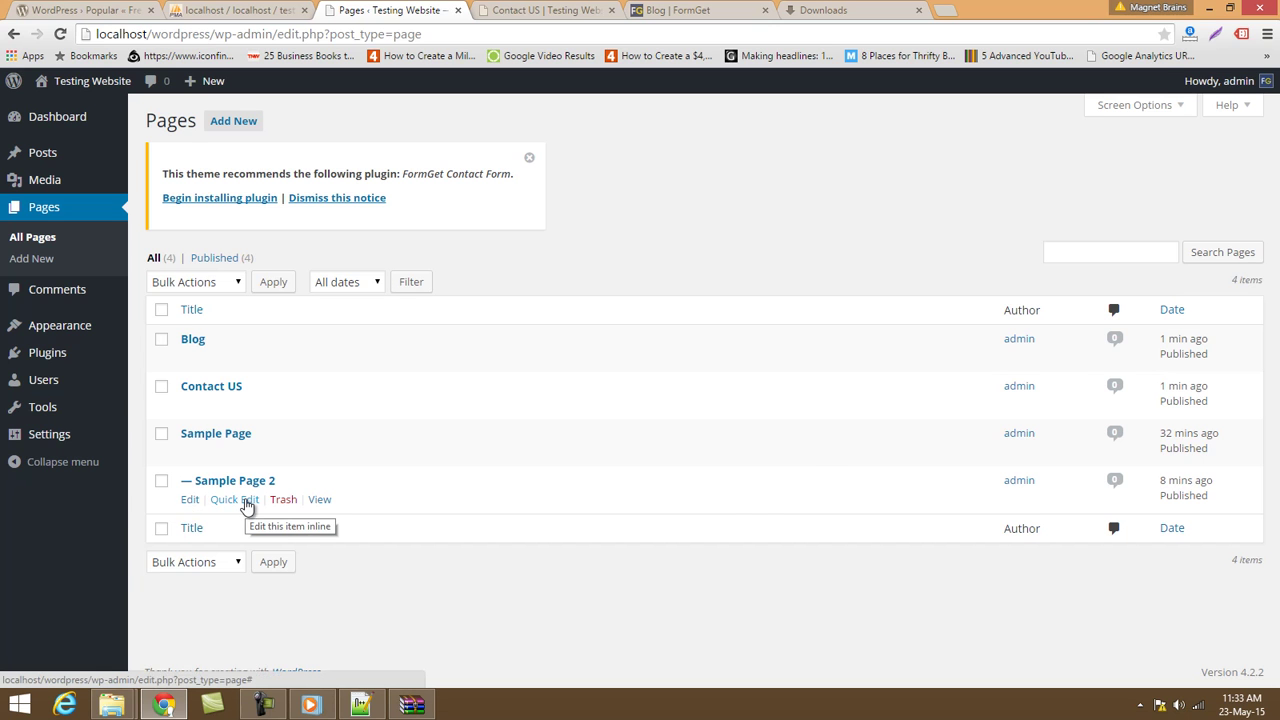
Quick Edit Sample Page 2 to set its parent to Main Page (no parent), keeping it Published.
left_click(245, 499)
left_click(783, 614)
left_click(785, 631)
left_click(816, 504)
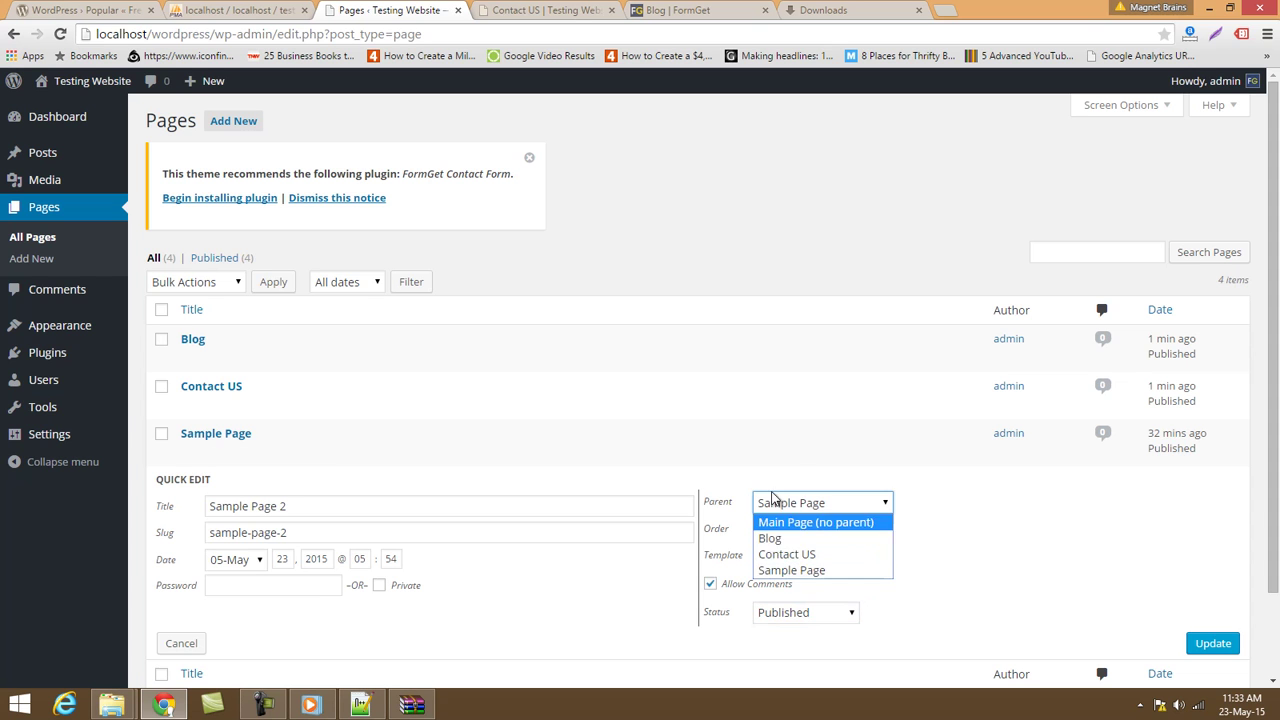
left_click(800, 502)
left_click(800, 502)
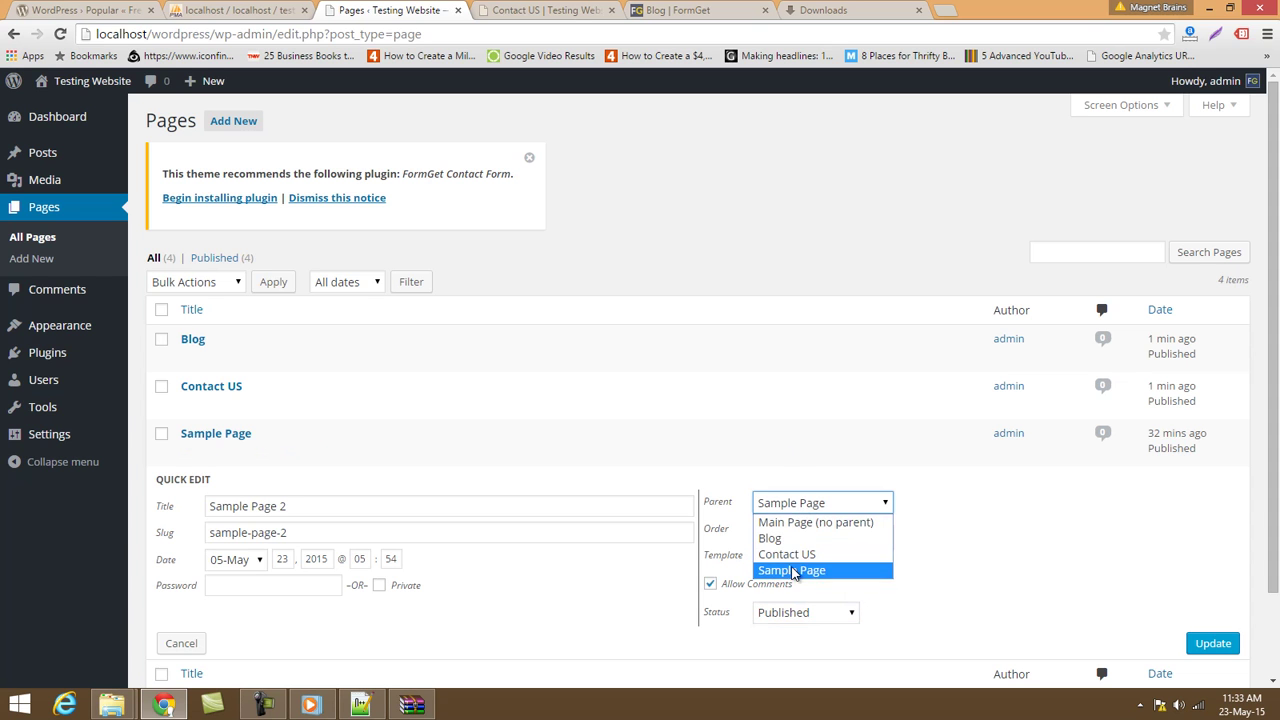
left_click(820, 522)
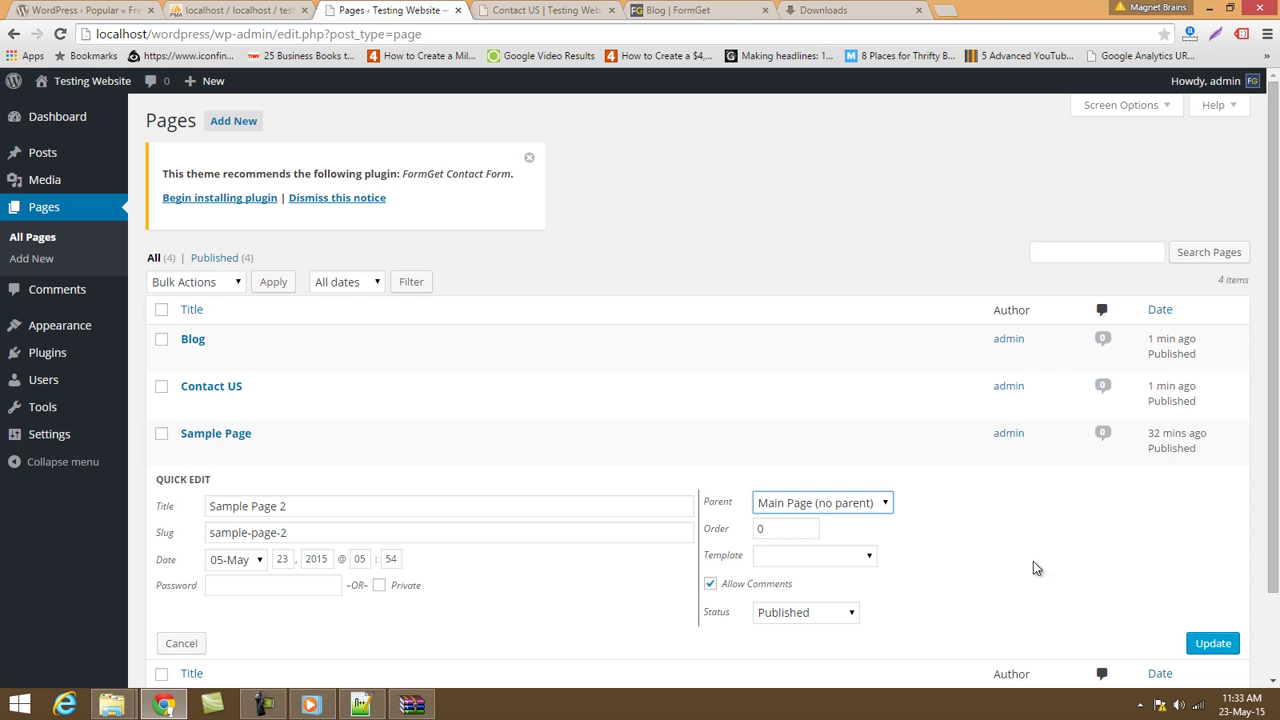
left_click(1213, 644)
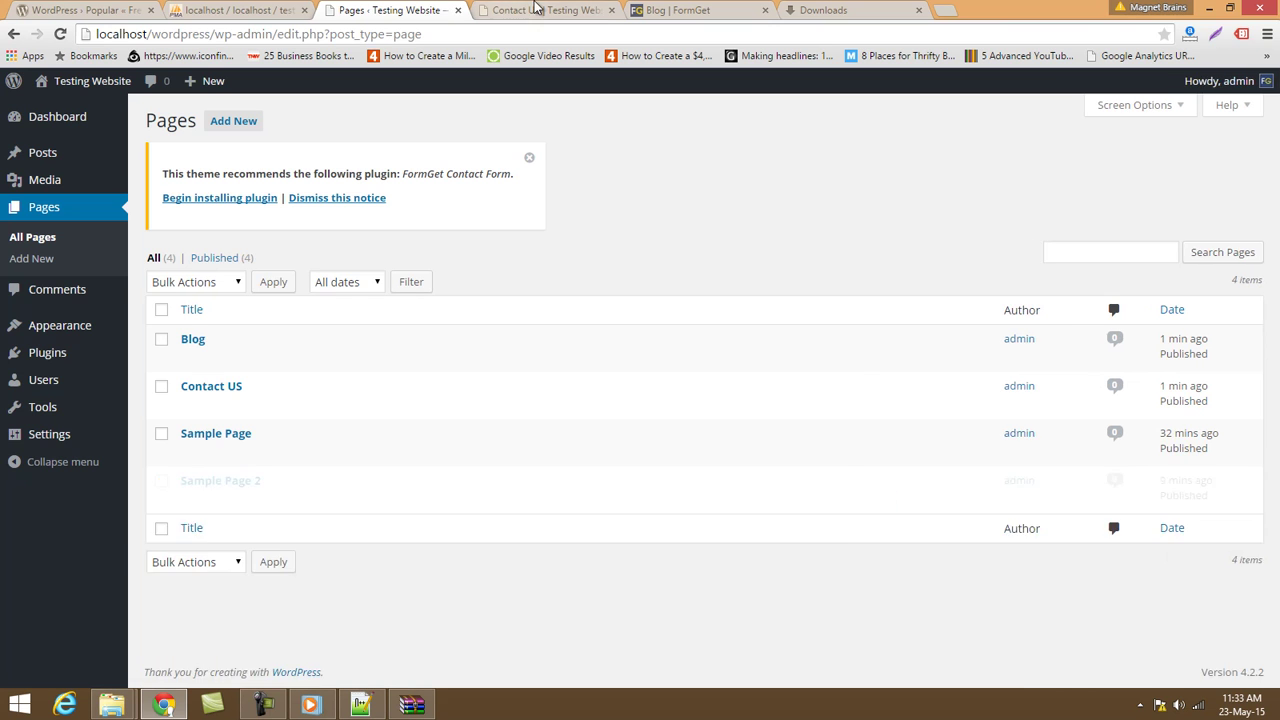
Reload the live site to confirm Sample Page 2 is its own menu item.
left_click(545, 10)
left_click(519, 34)
key("Return")
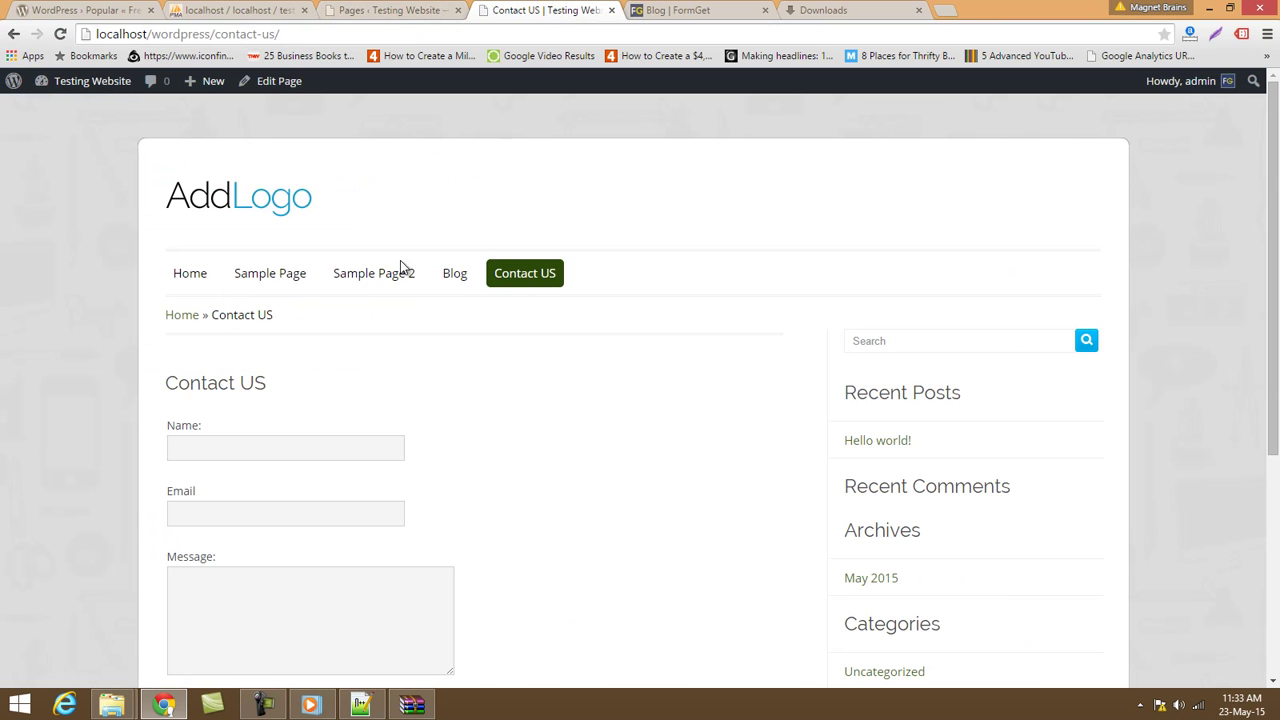
left_click(390, 10)
Create a new navigation menu with the default name Menu 1.
mouse_move(126, 329)
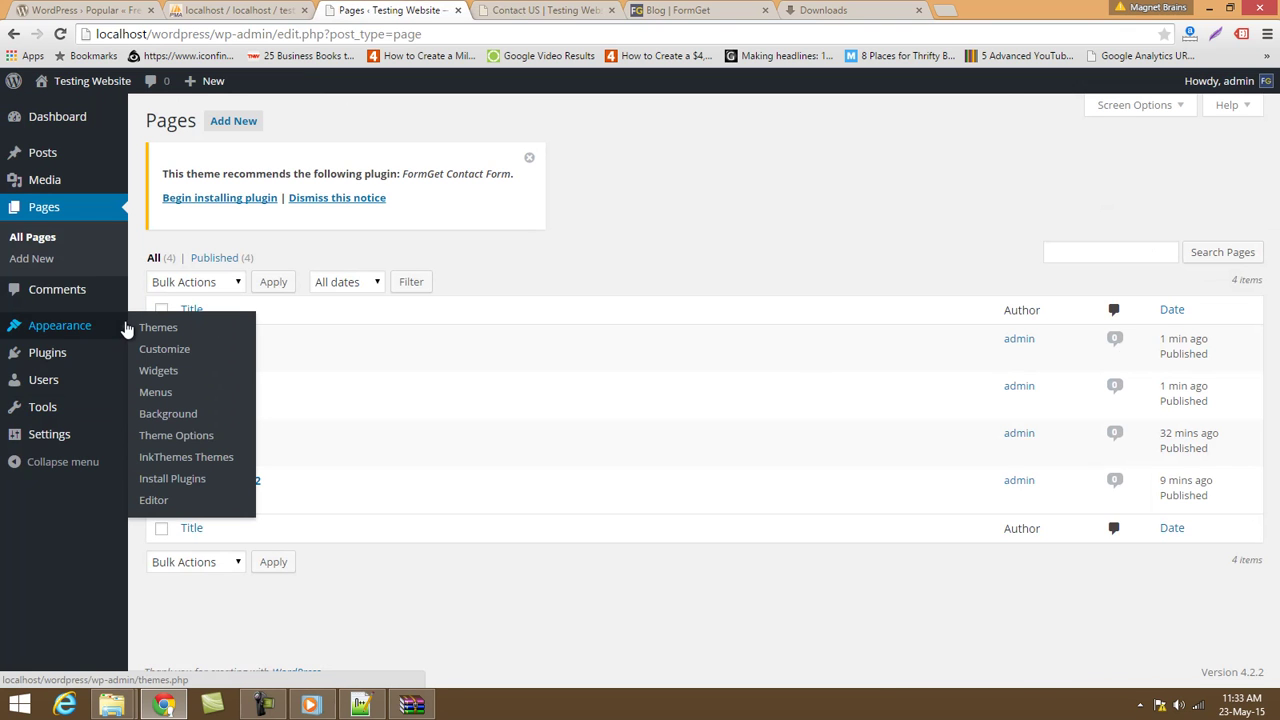
left_click(157, 396)
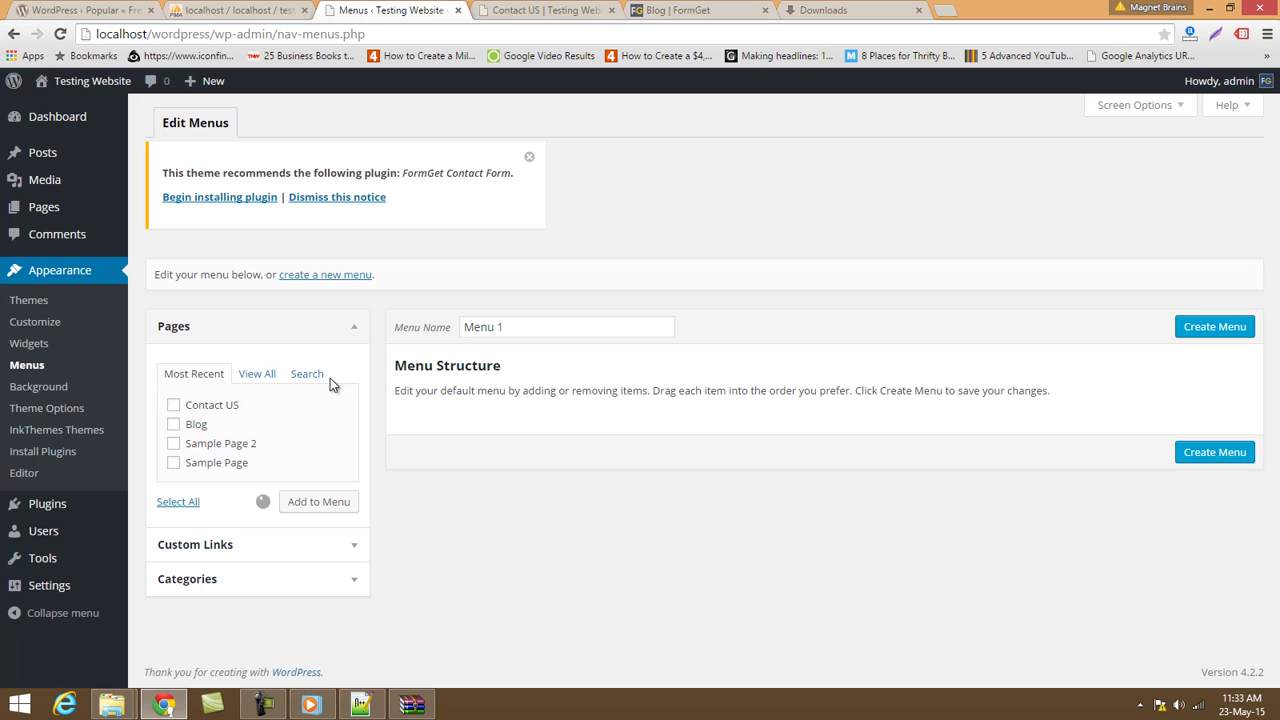
triple_click(544, 327)
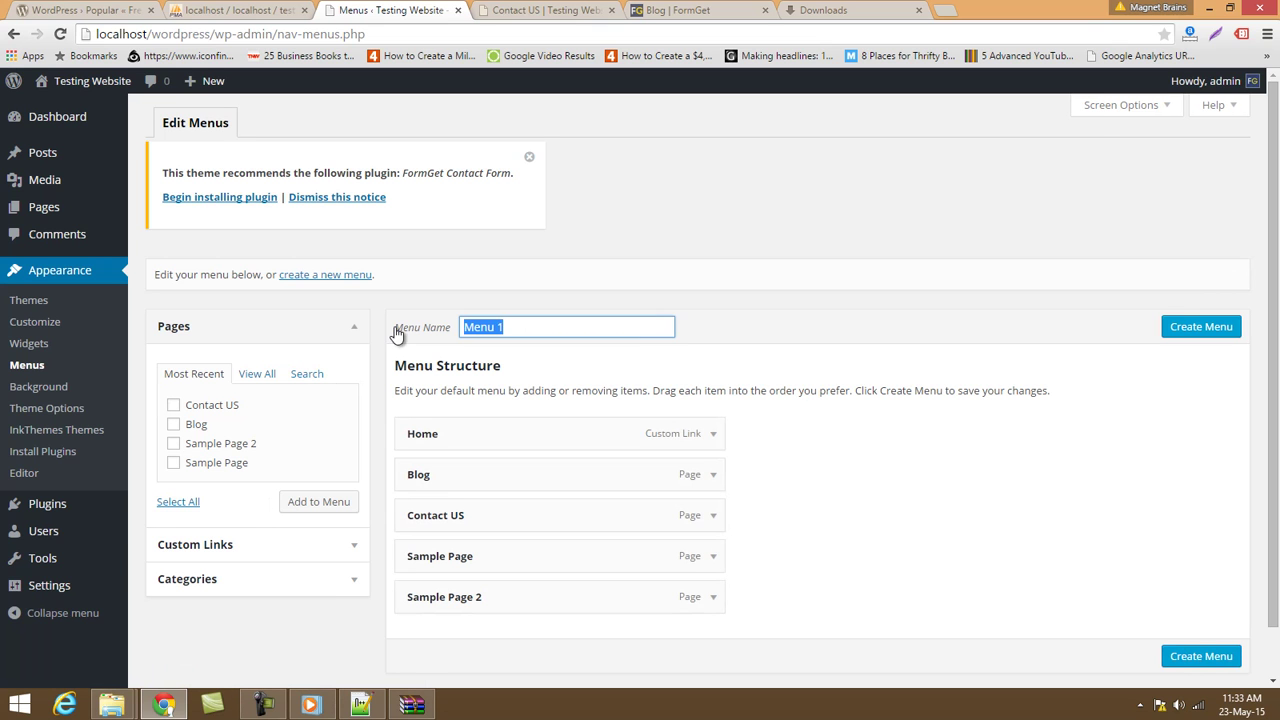
scroll(390, 421, "down", 1)
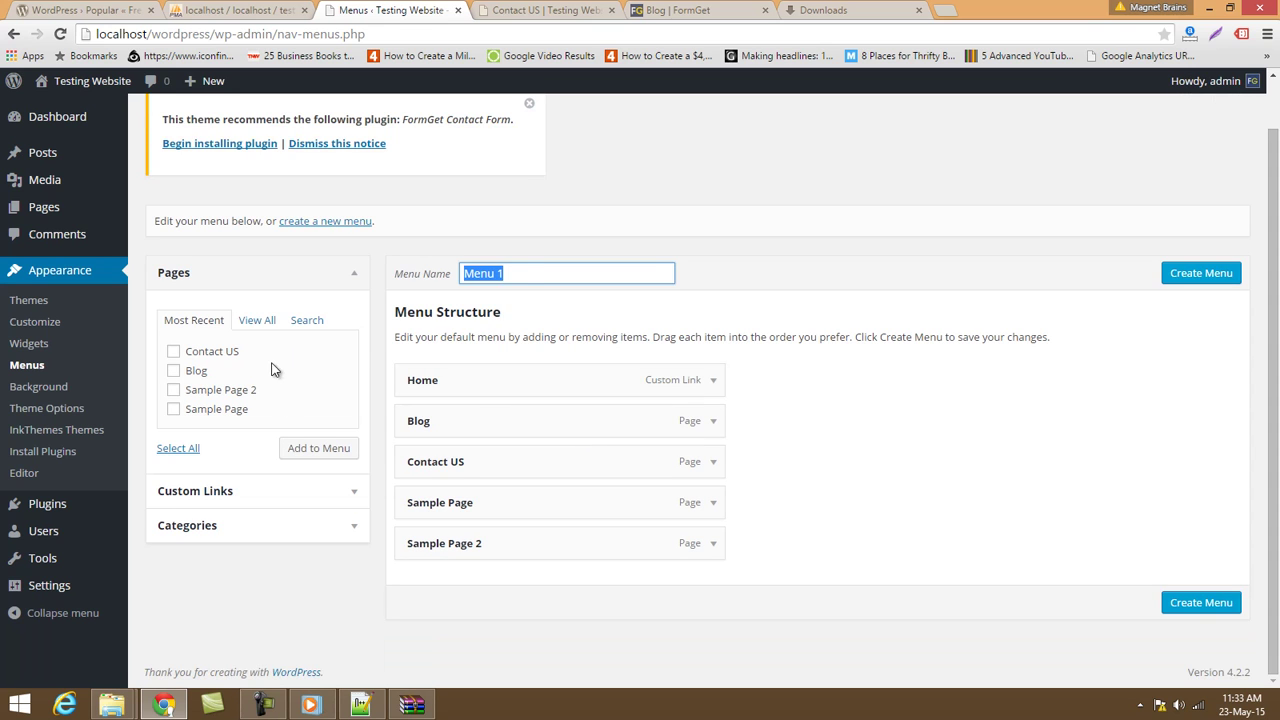
left_click(528, 272)
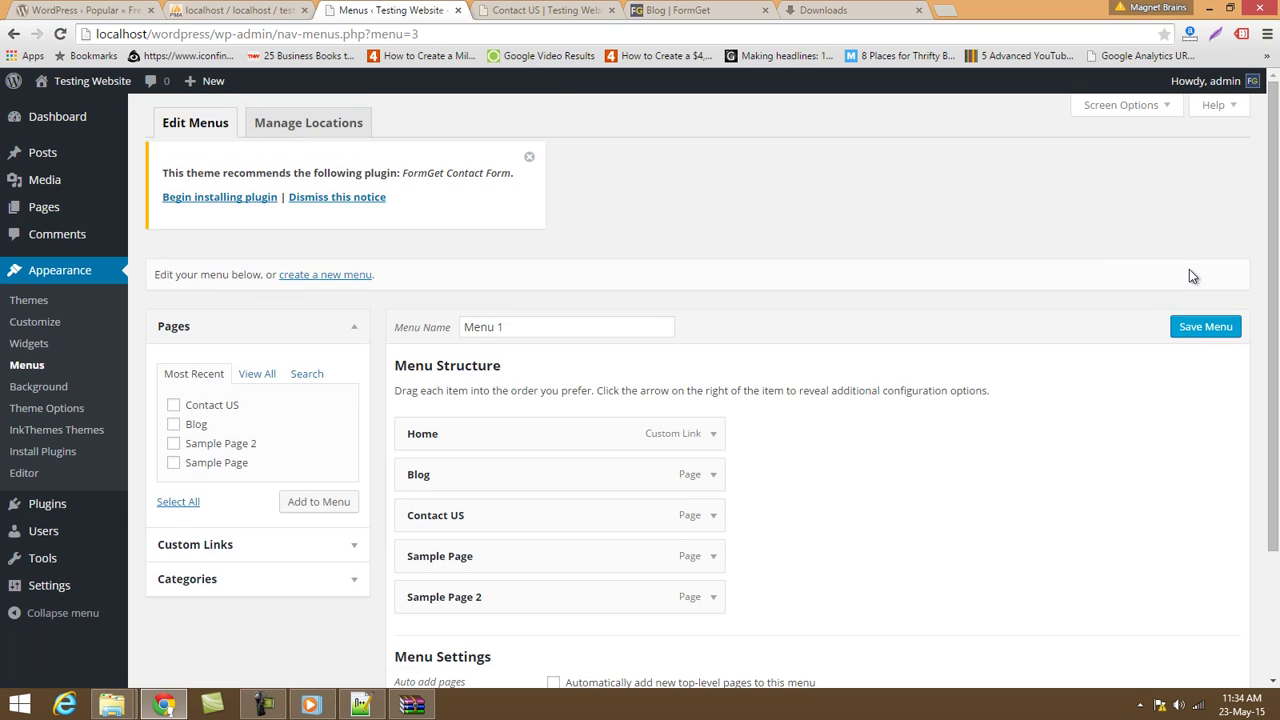
Move Sample Page 2 directly below Blog in Menu 1 and save the menu.
scroll(716, 428, "down", 2)
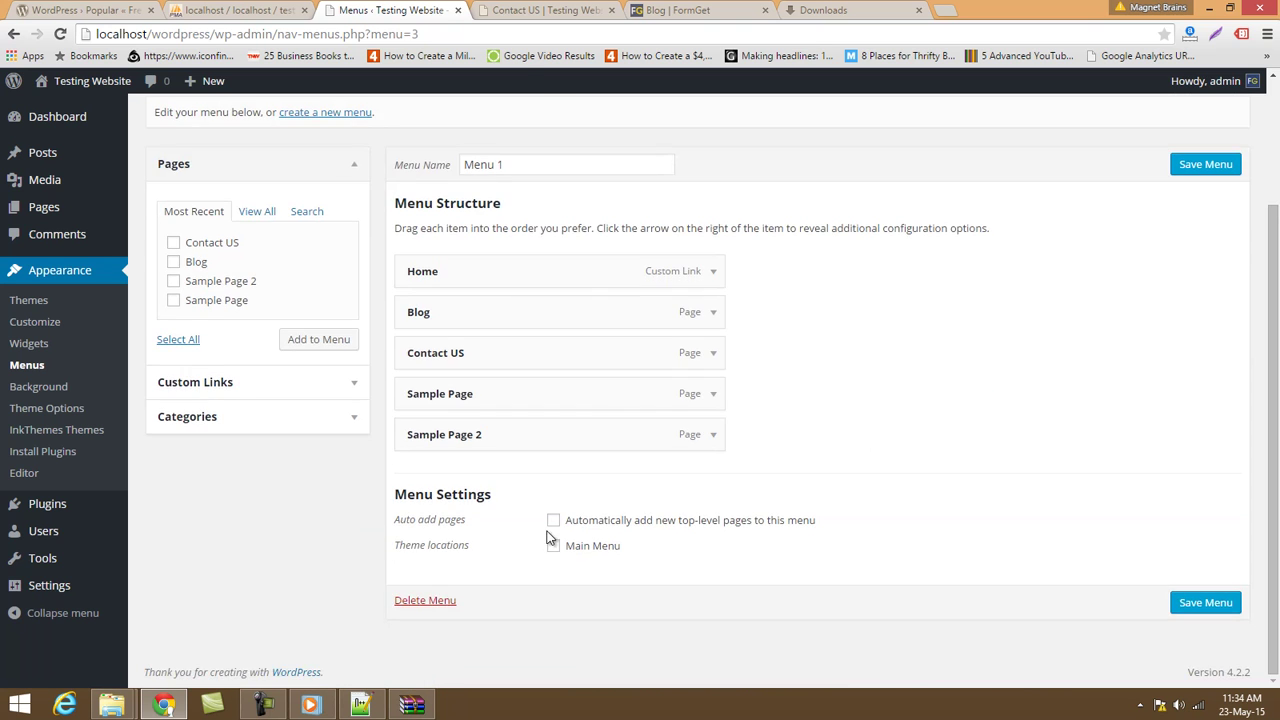
scroll(551, 531, "up", 2)
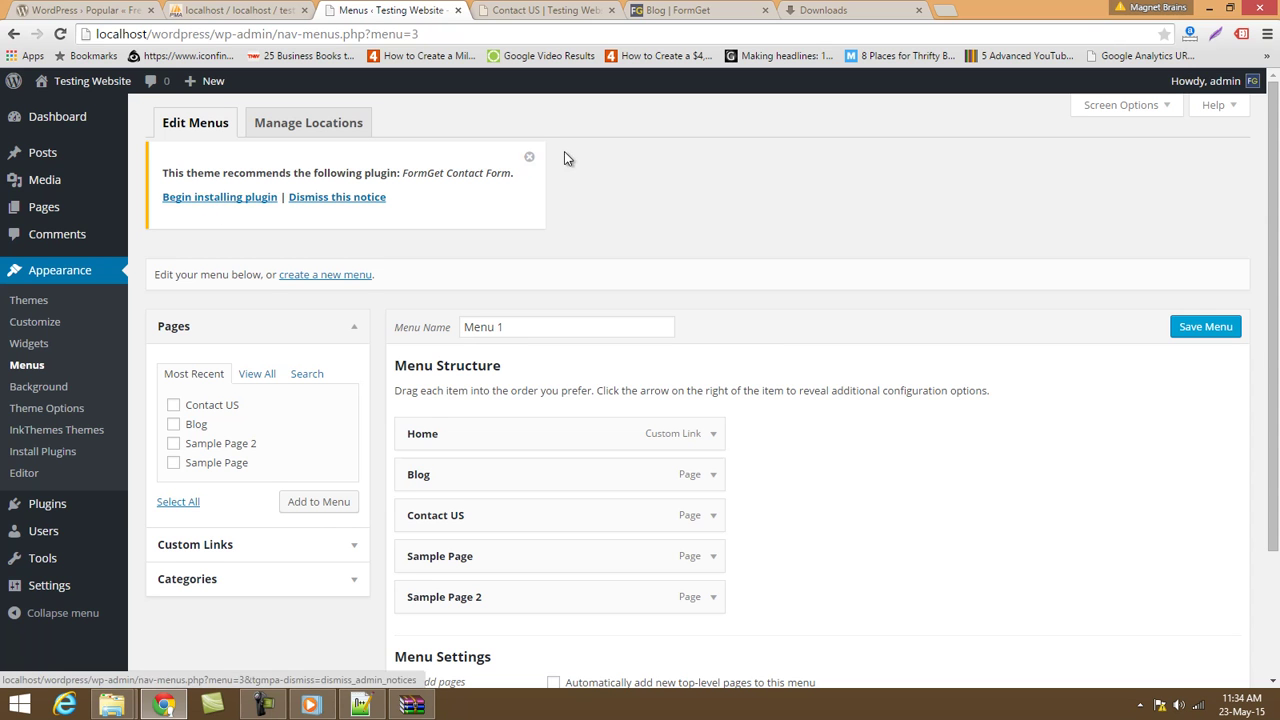
left_click(529, 159)
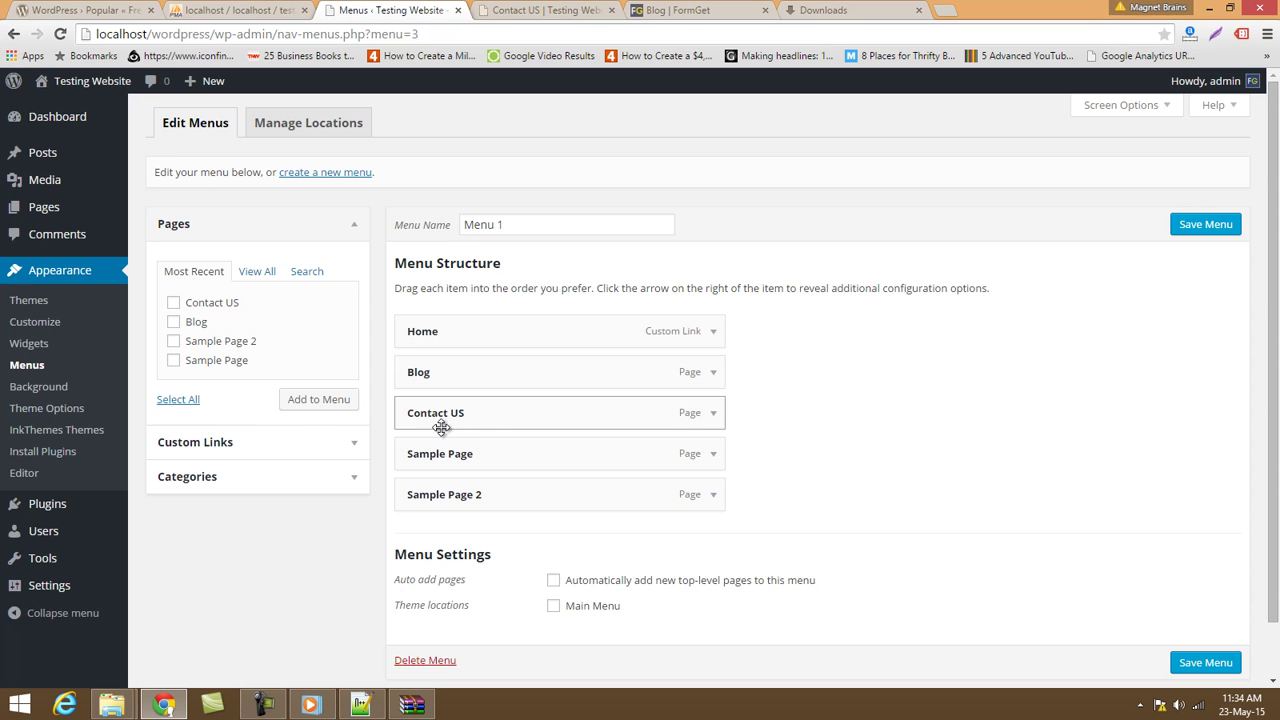
left_click_drag(489, 485, 457, 409)
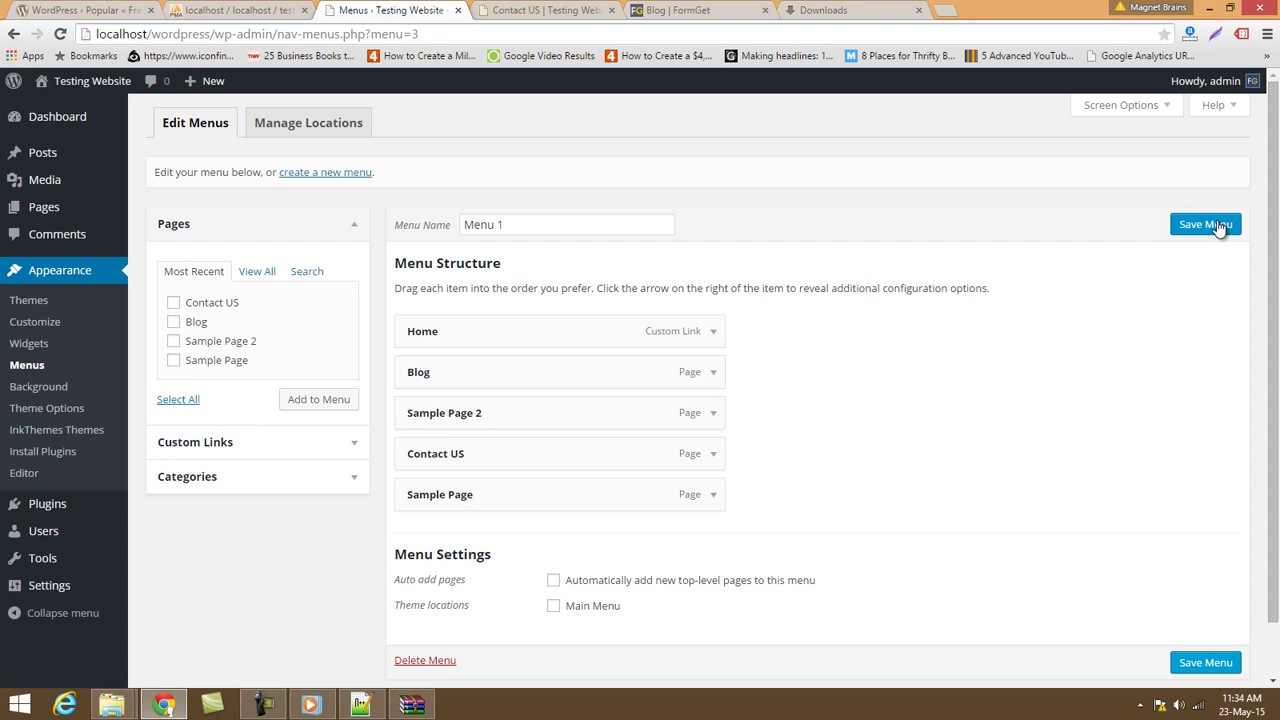
left_click(1222, 223)
left_click(537, 12)
Reload the live Contact US page and review the Menu 1 settings.
left_click(518, 36)
key("Return")
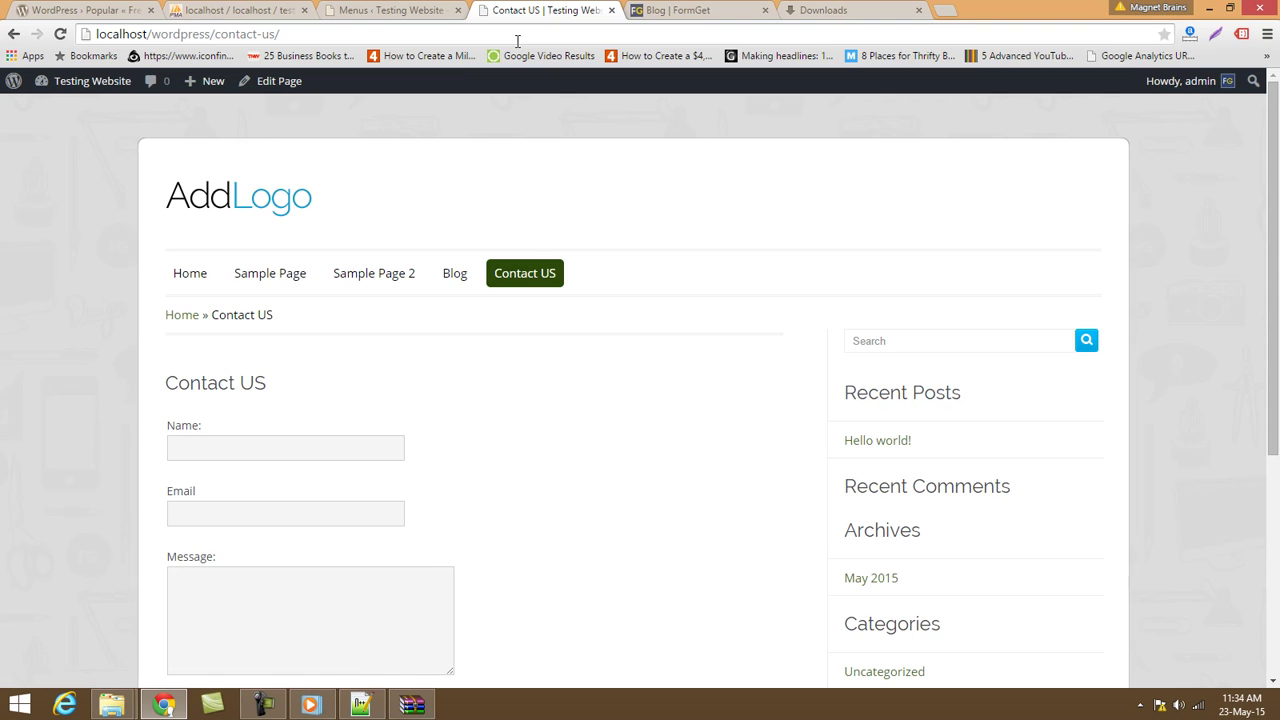
left_click(517, 36)
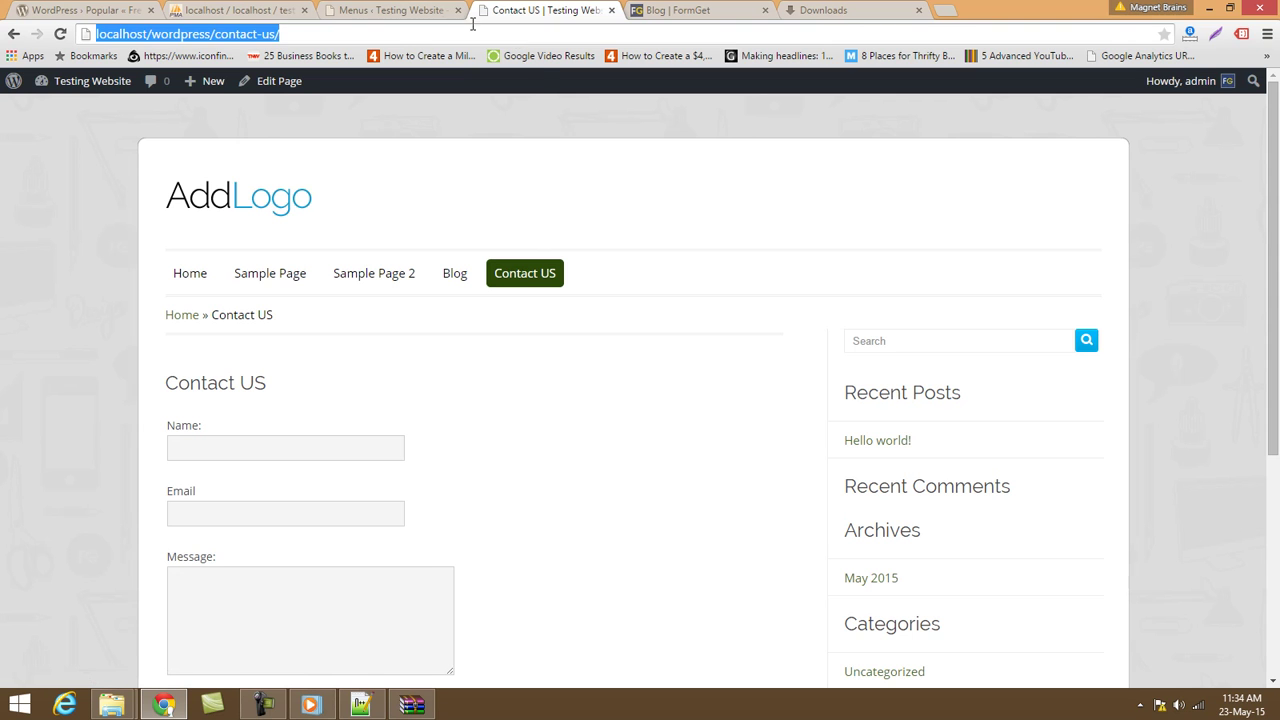
left_click(392, 10)
scroll(502, 488, "down", 3)
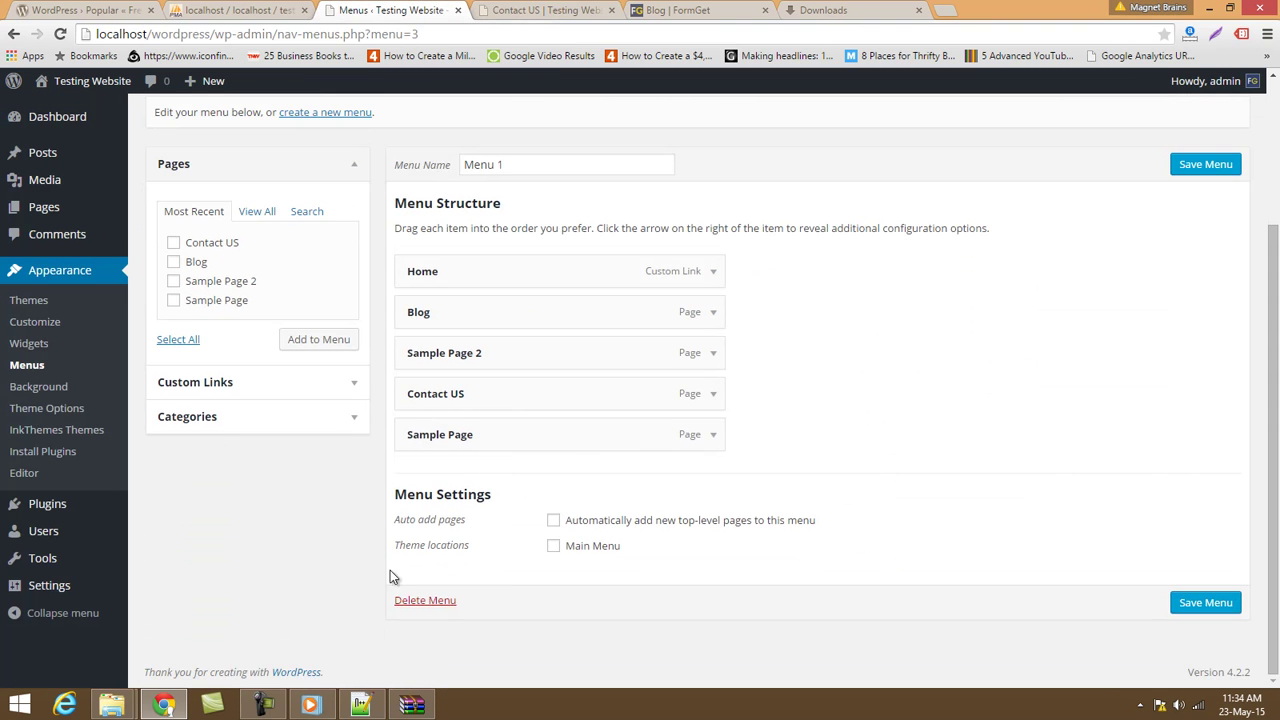
scroll(265, 405, "up", 2)
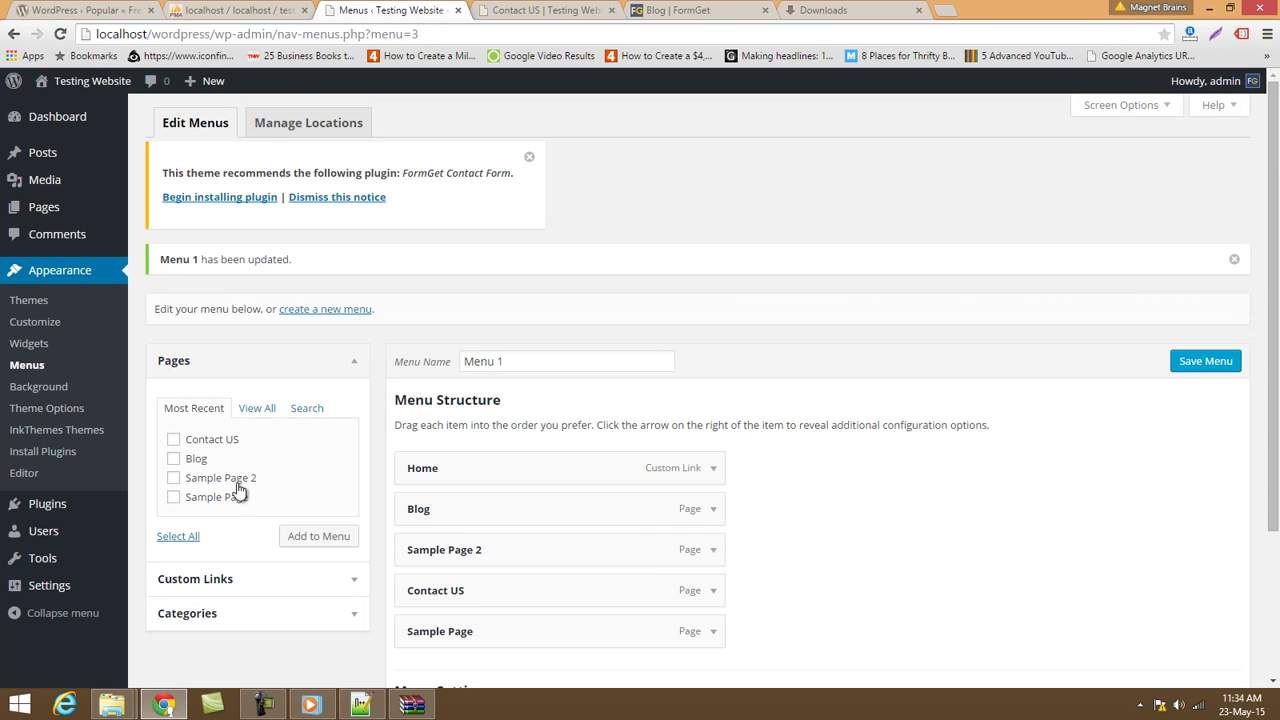
scroll(413, 583, "down", 2)
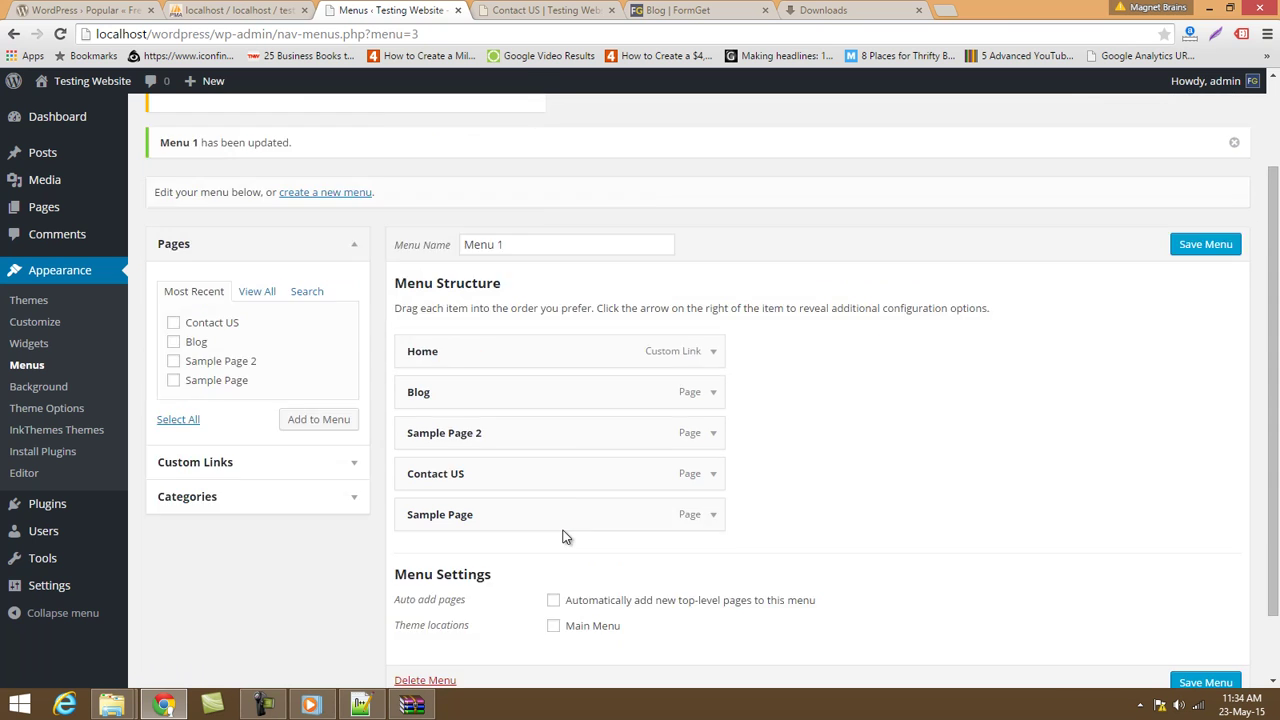
scroll(563, 534, "up", 2)
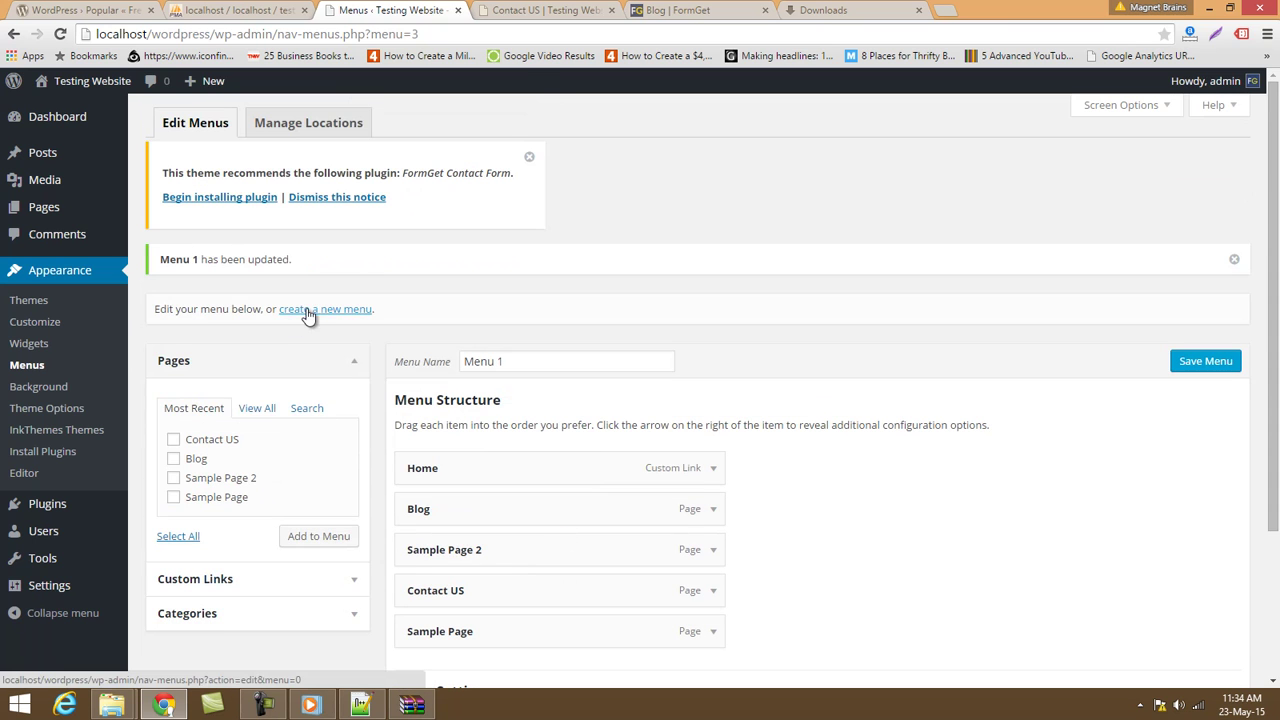
Refresh the live Contact US page once more before editing Menu 1.
left_click(548, 10)
left_click(540, 29)
key("Return")
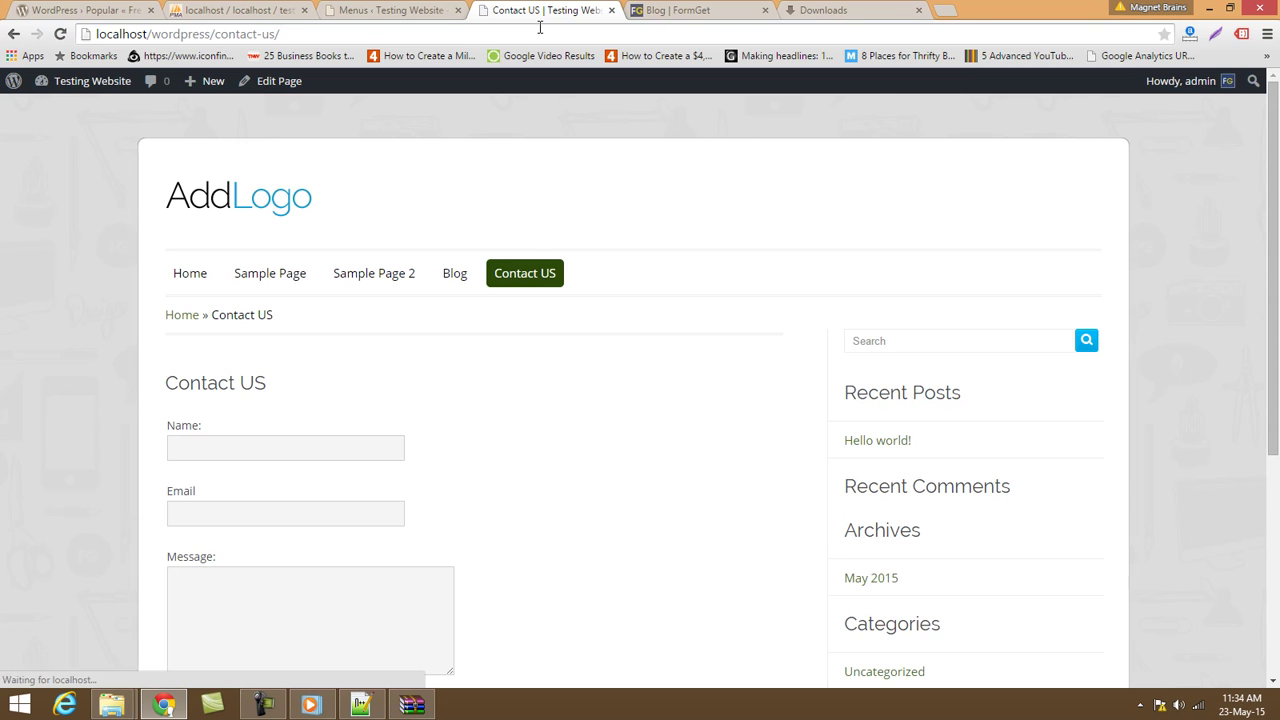
left_click(390, 10)
scroll(580, 512, "down", 2)
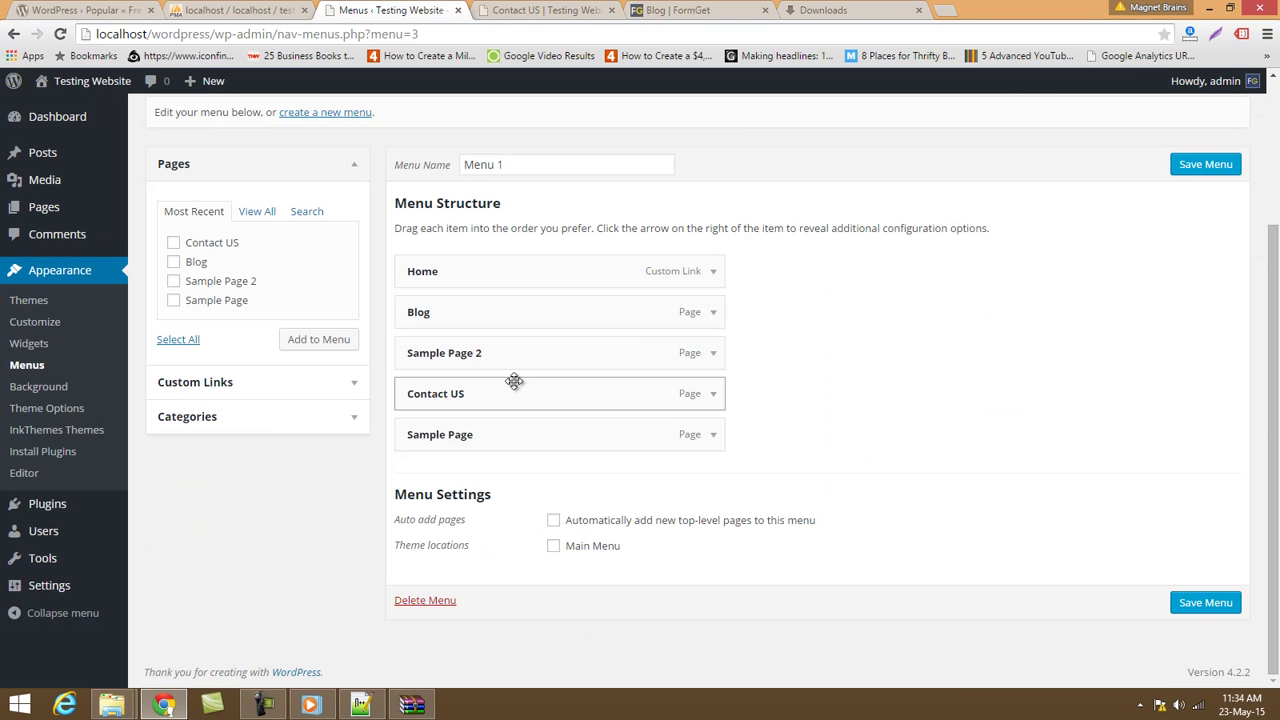
Turn on 'Automatically add new top-level pages' for Menu 1, save, and reload the site.
left_click(554, 521)
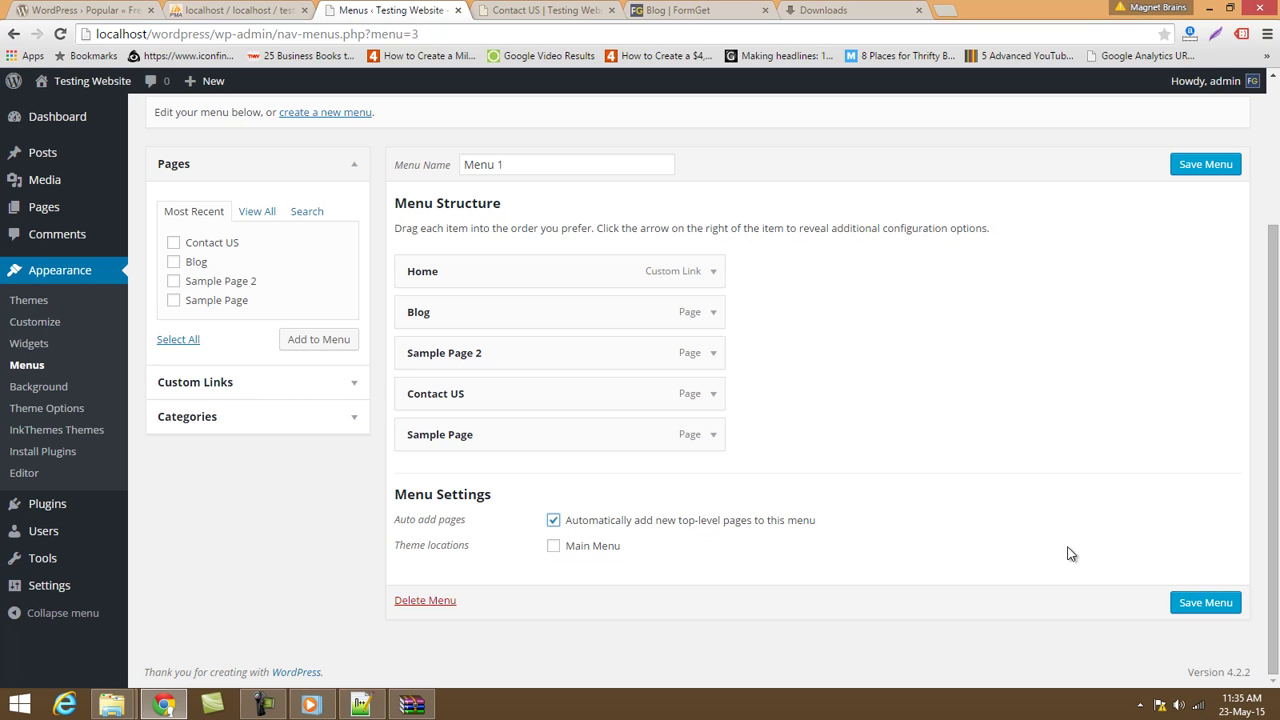
left_click(1200, 607)
left_click(496, 8)
left_click(518, 33)
key("Return")
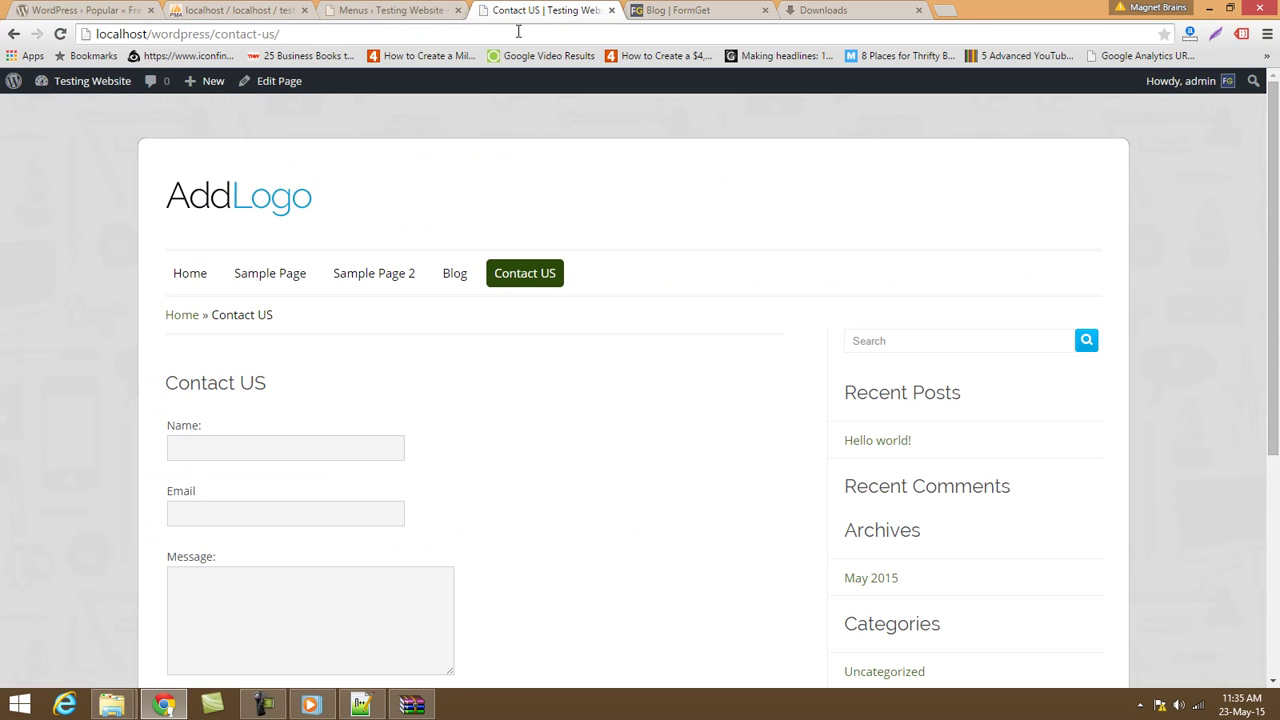
left_click(409, 9)
scroll(500, 440, "down", 3)
scroll(500, 440, "up", 3)
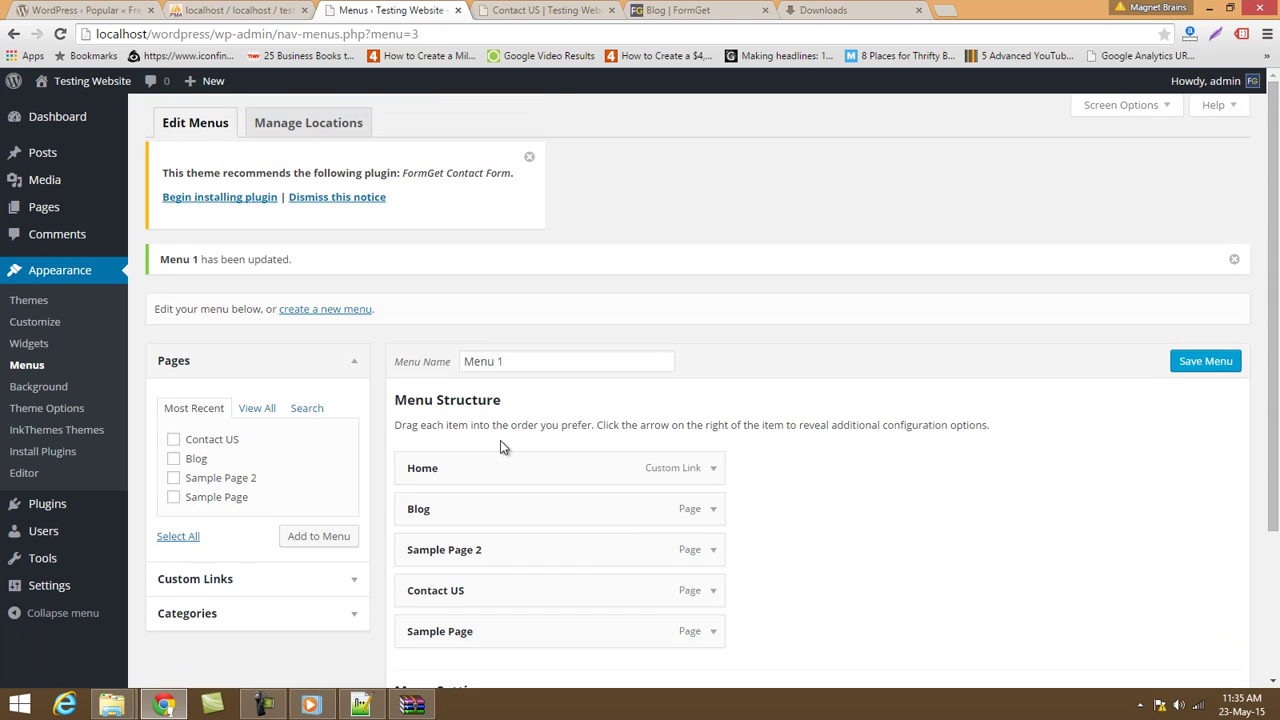
Create Menu 2 and add all four pages to it.
left_click(322, 310)
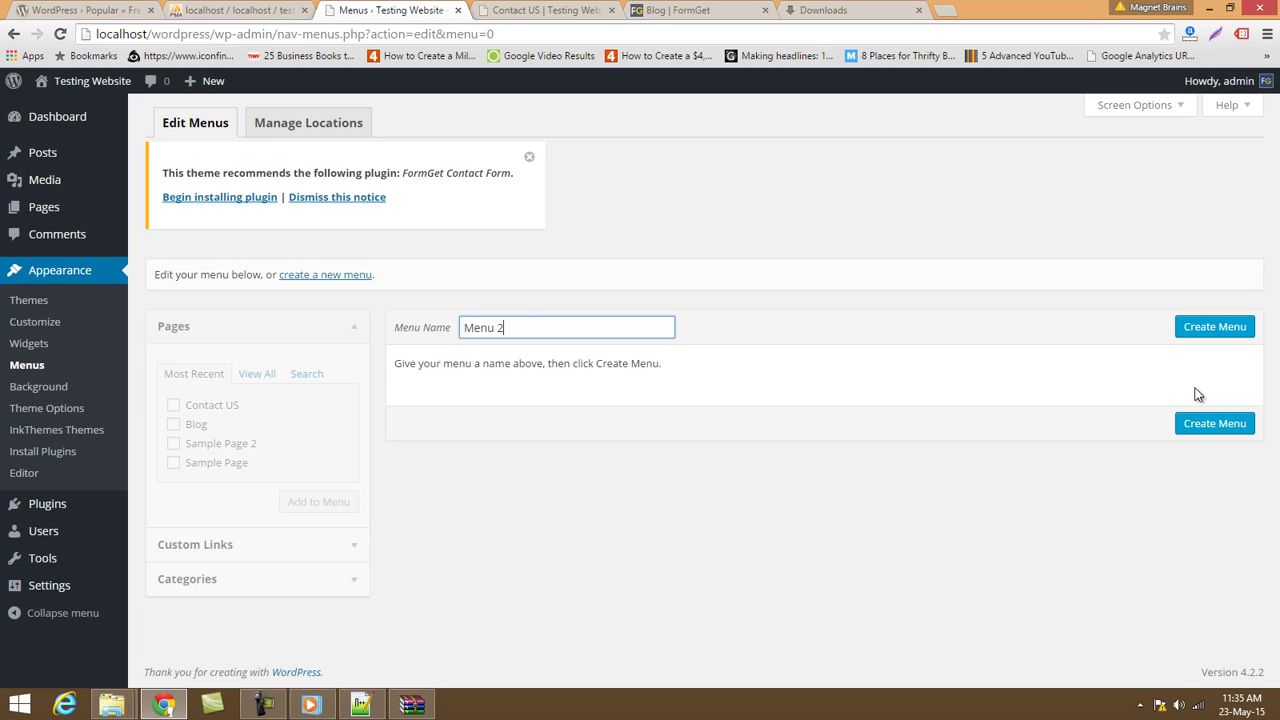
left_click(1195, 338)
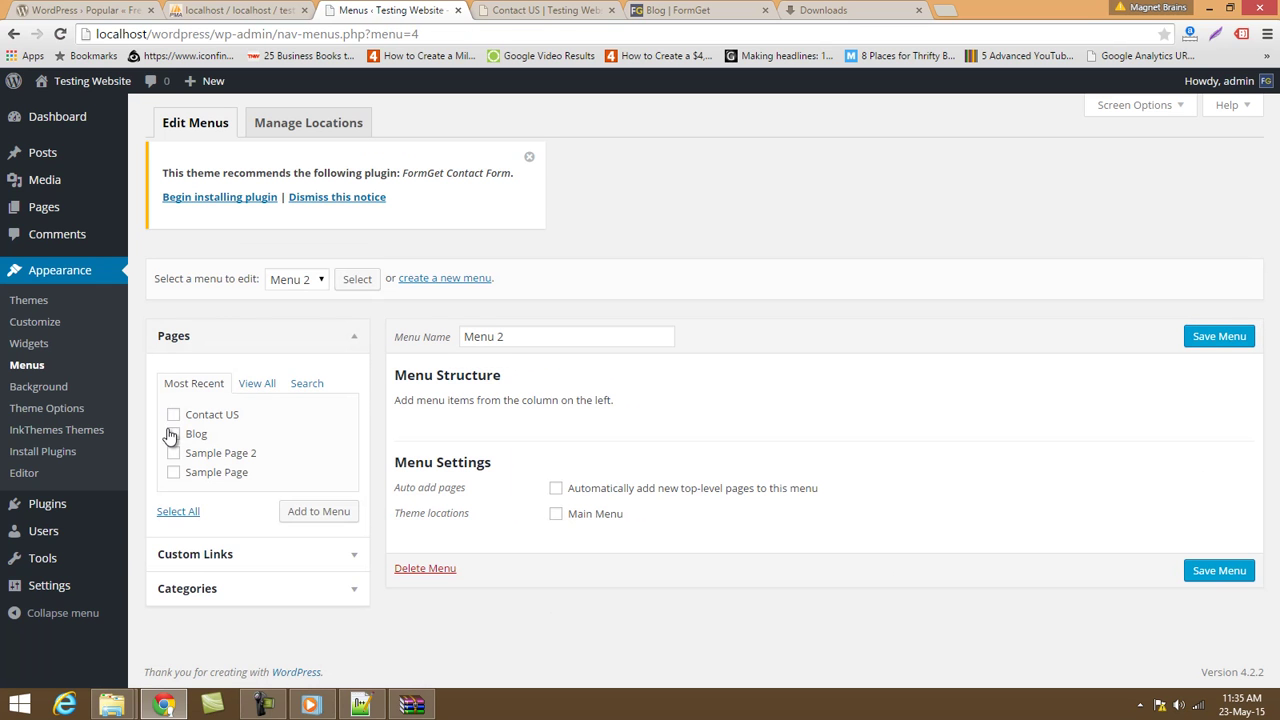
left_click(180, 512)
left_click(356, 513)
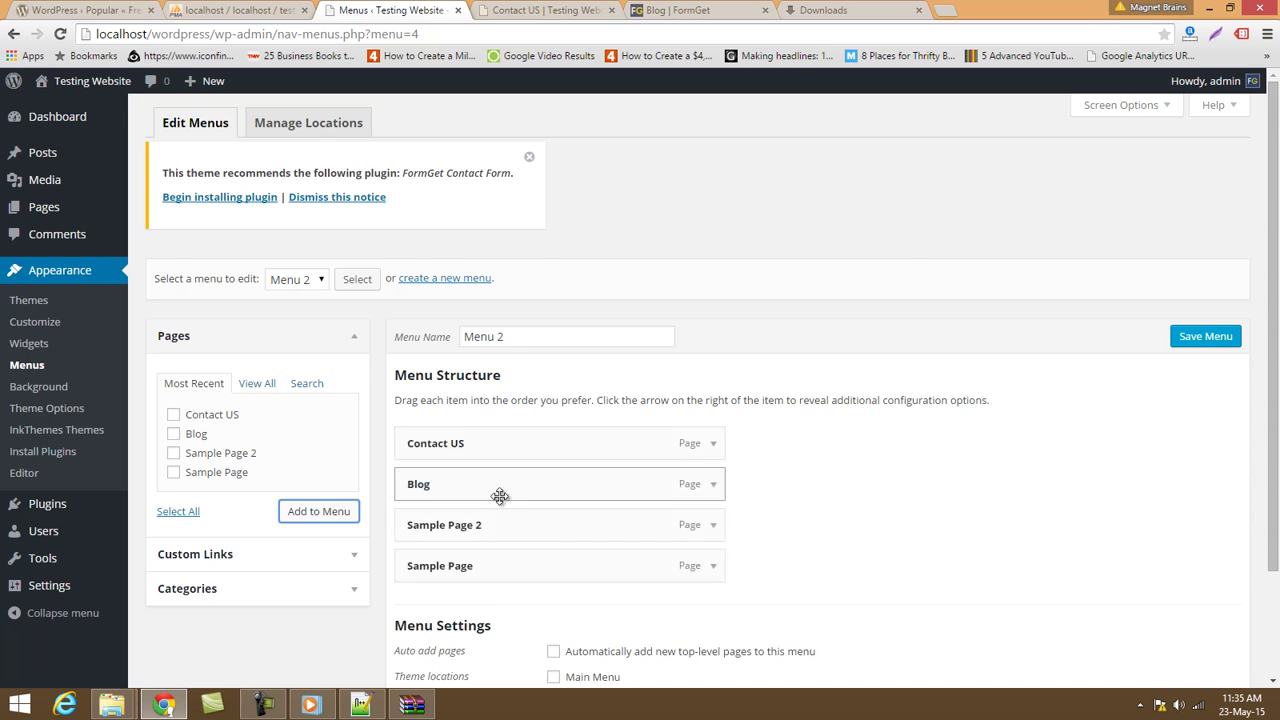
Move Contact US to the end of Menu 2 and save the menu.
scroll(497, 485, "down", 1)
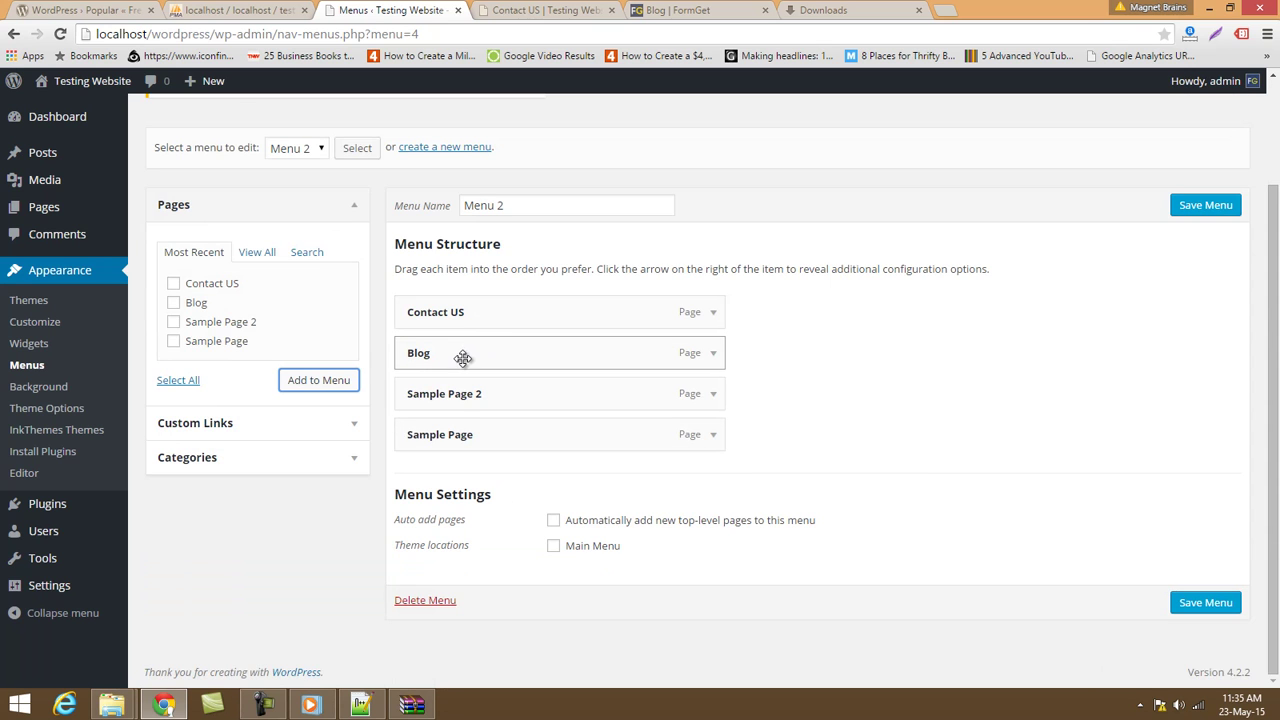
left_click_drag(466, 320, 452, 484)
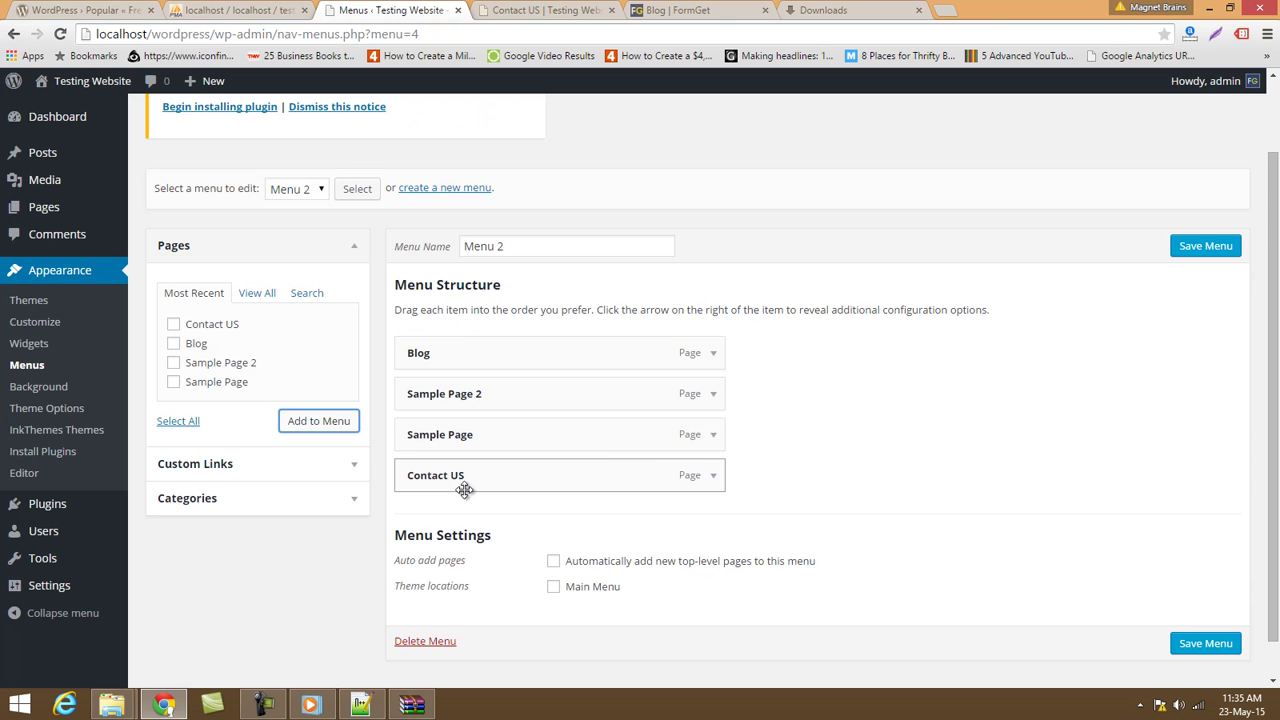
scroll(520, 611, "down", 1)
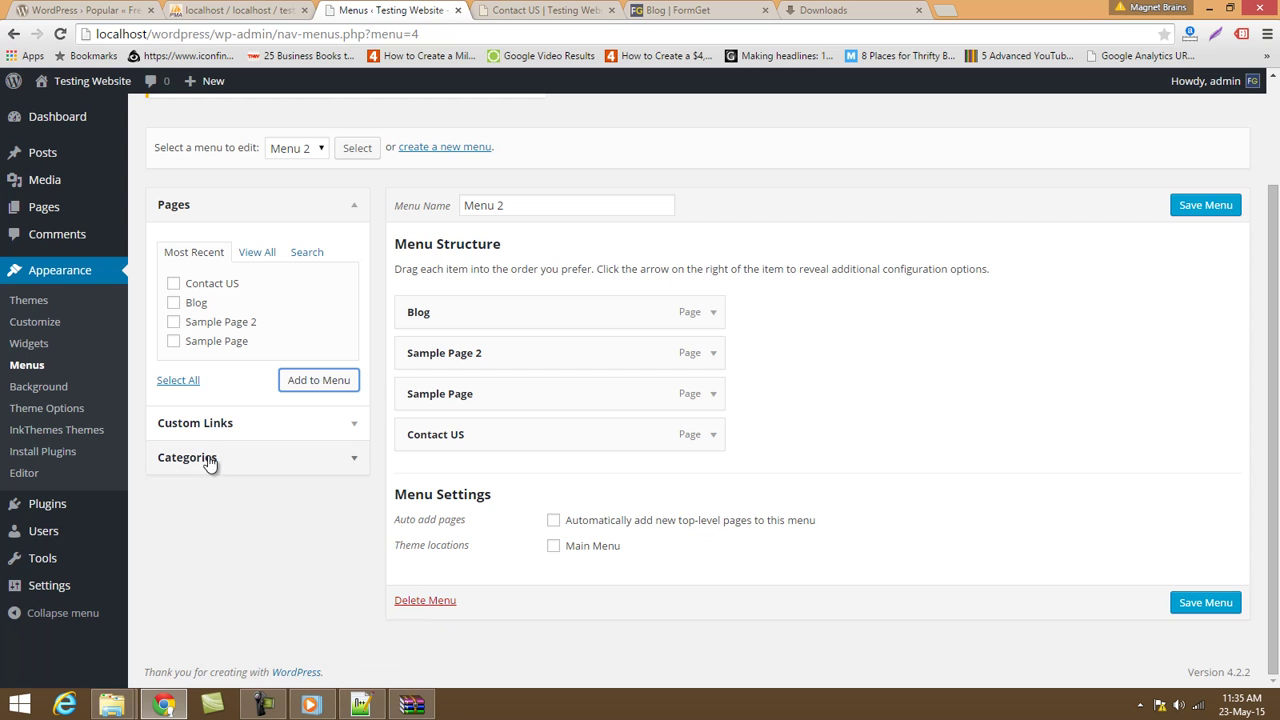
left_click(1192, 606)
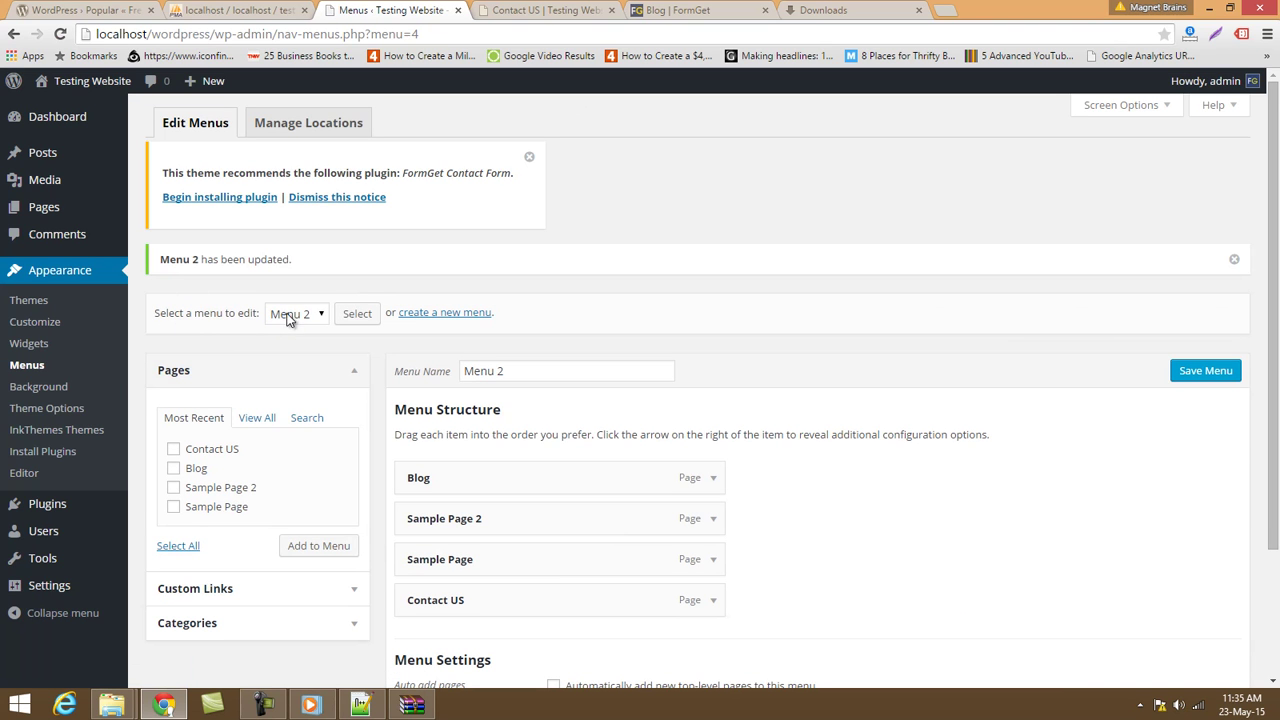
Reload the live Contact US page, then load Menu 2 back into the menu editor.
left_click(528, 10)
left_click(517, 37)
key("Return")
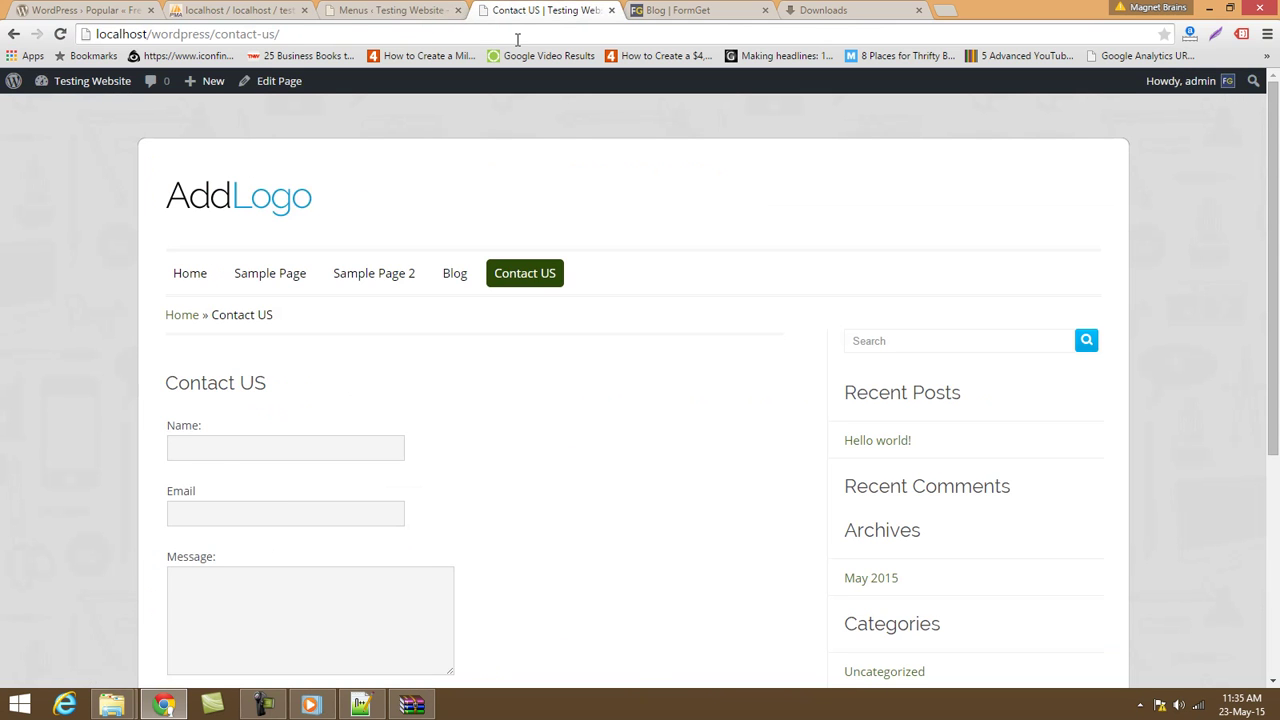
left_click(413, 8)
scroll(537, 349, "down", 2)
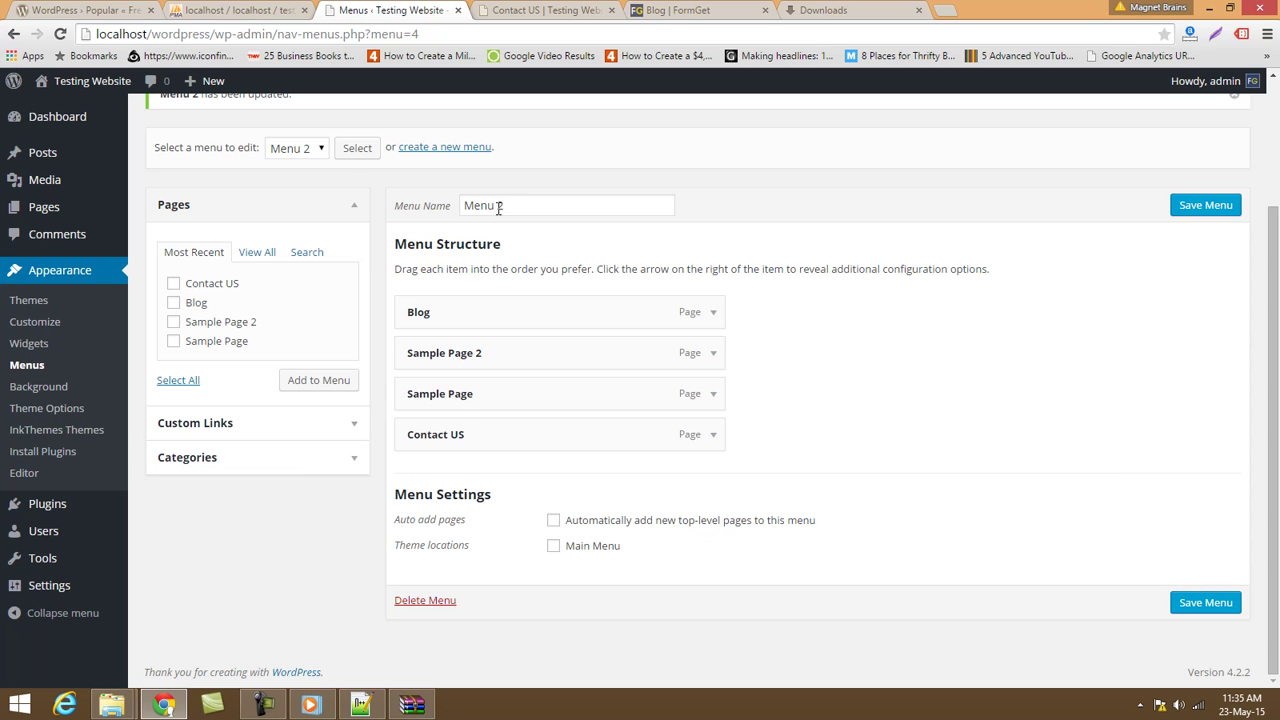
left_click(320, 147)
left_click(318, 147)
left_click(364, 154)
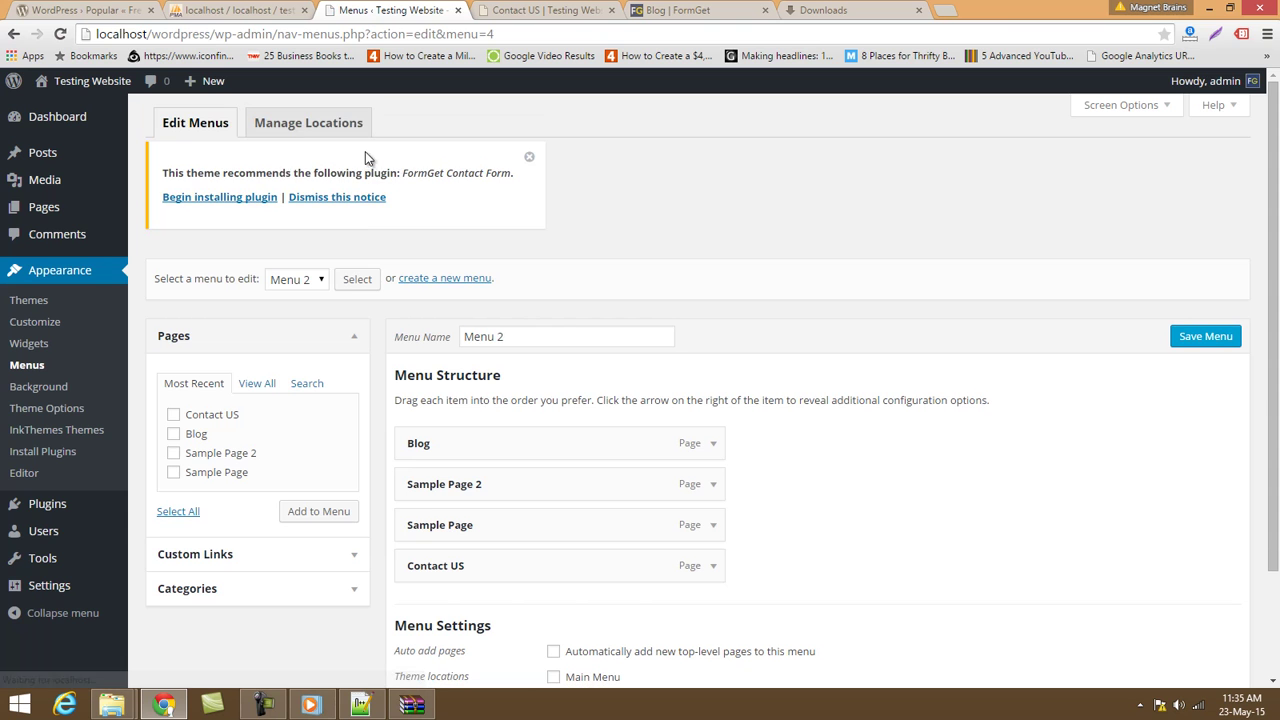
Expand the Custom Links, Categories and Pages panels on the Menus screen.
left_click(300, 558)
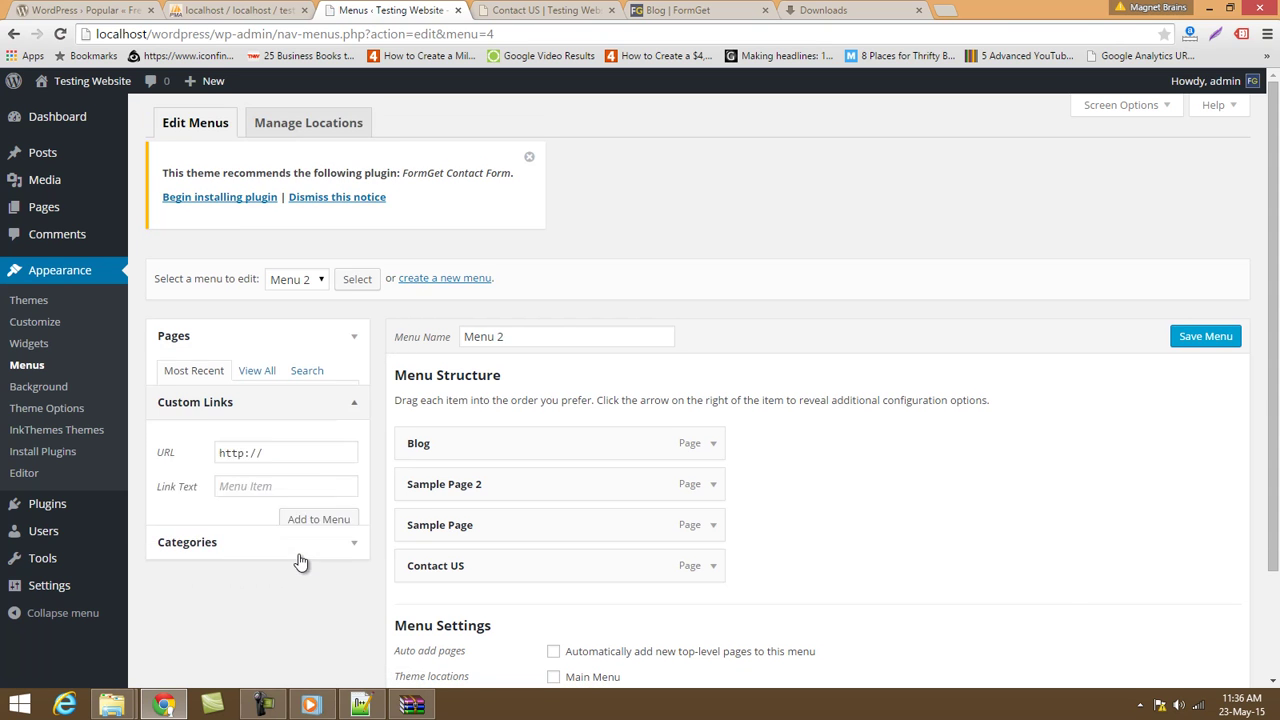
scroll(306, 557, "down", 2)
left_click(311, 398)
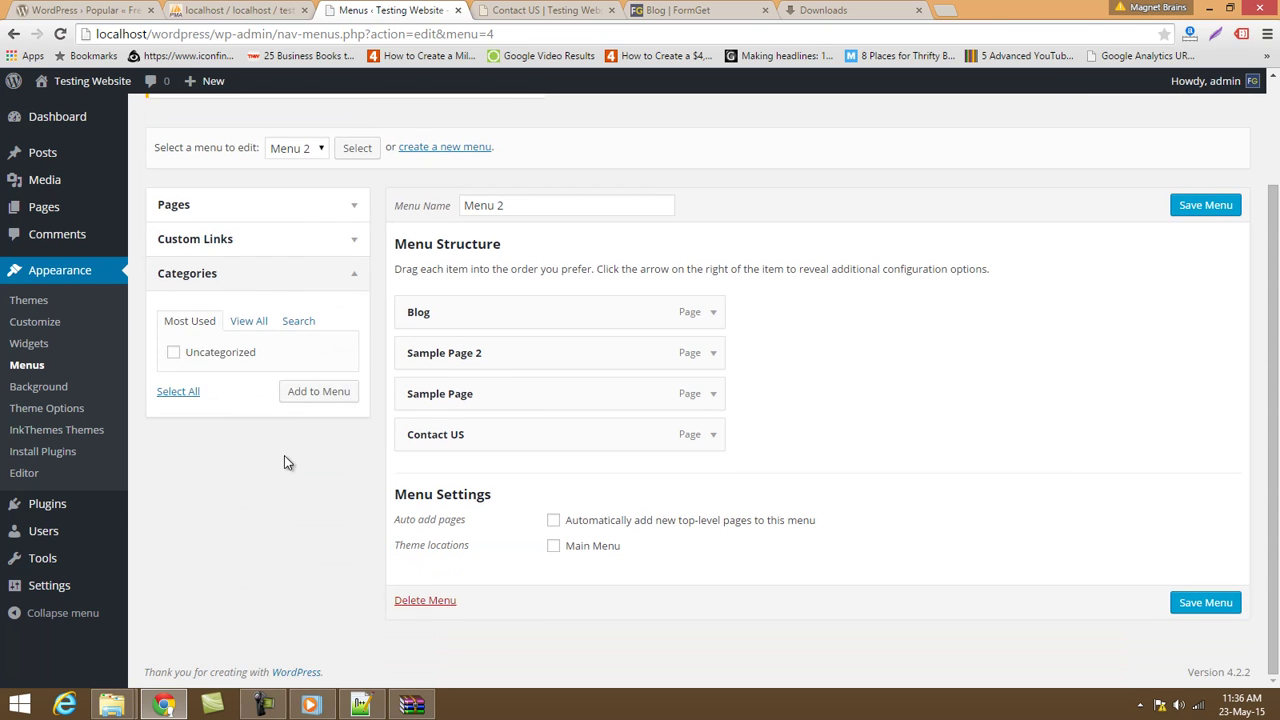
scroll(284, 462, "up", 2)
left_click(260, 334)
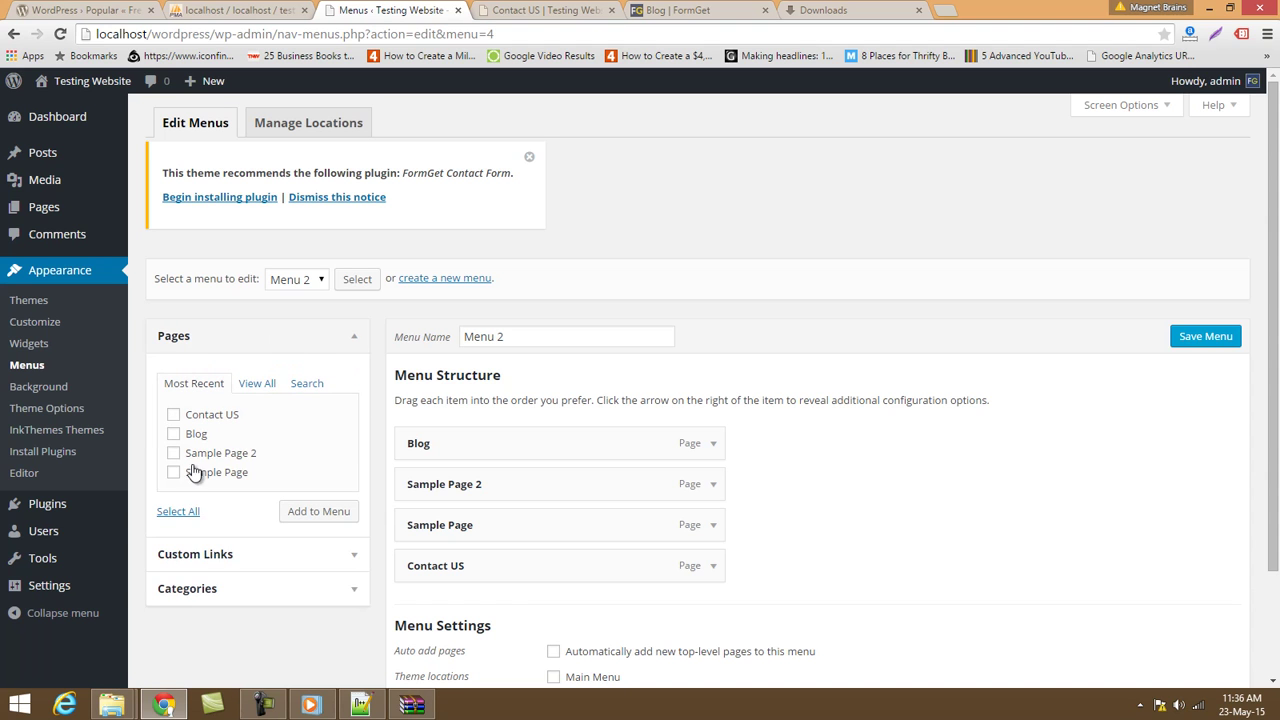
scroll(1025, 440, "down", 2)
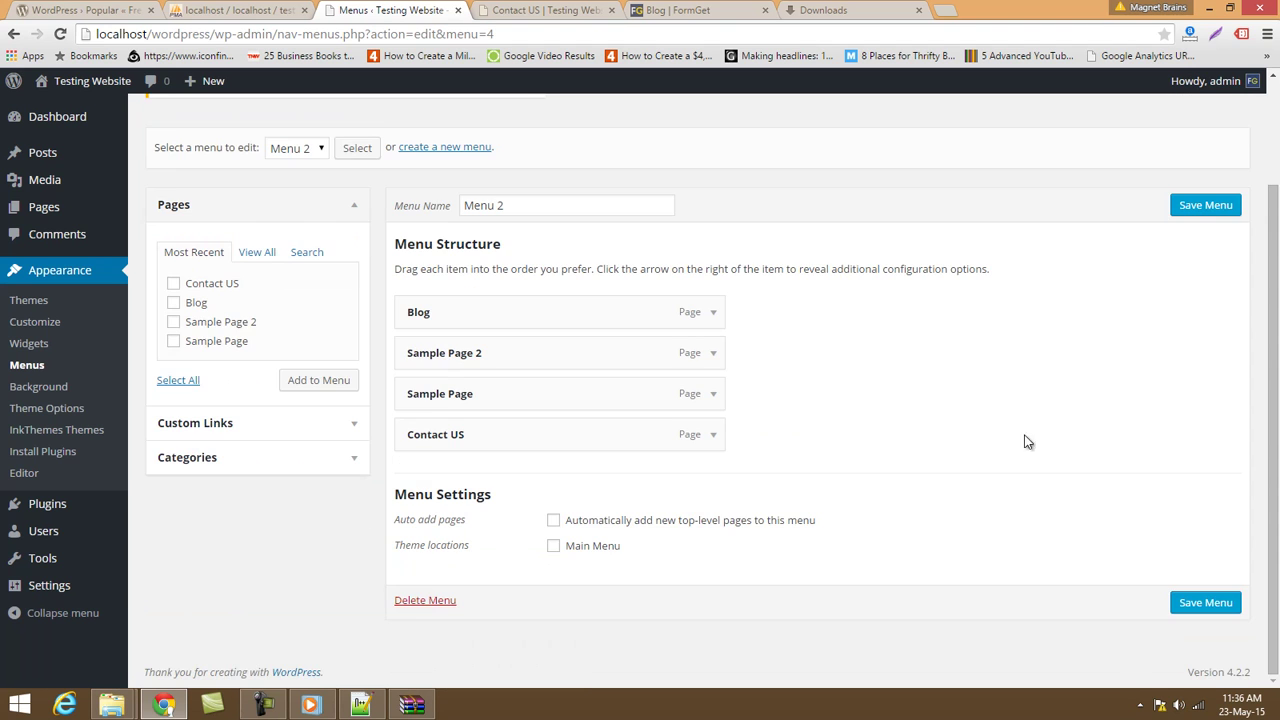
Assign Menu 2 to the Main Menu location with auto-add pages off, and save.
left_click(553, 521)
left_click(553, 521)
left_click(553, 546)
left_click(1230, 612)
Reload the live Contact US page to see Menu 2 as the site navigation.
left_click(555, 10)
left_click(560, 34)
key("Return")
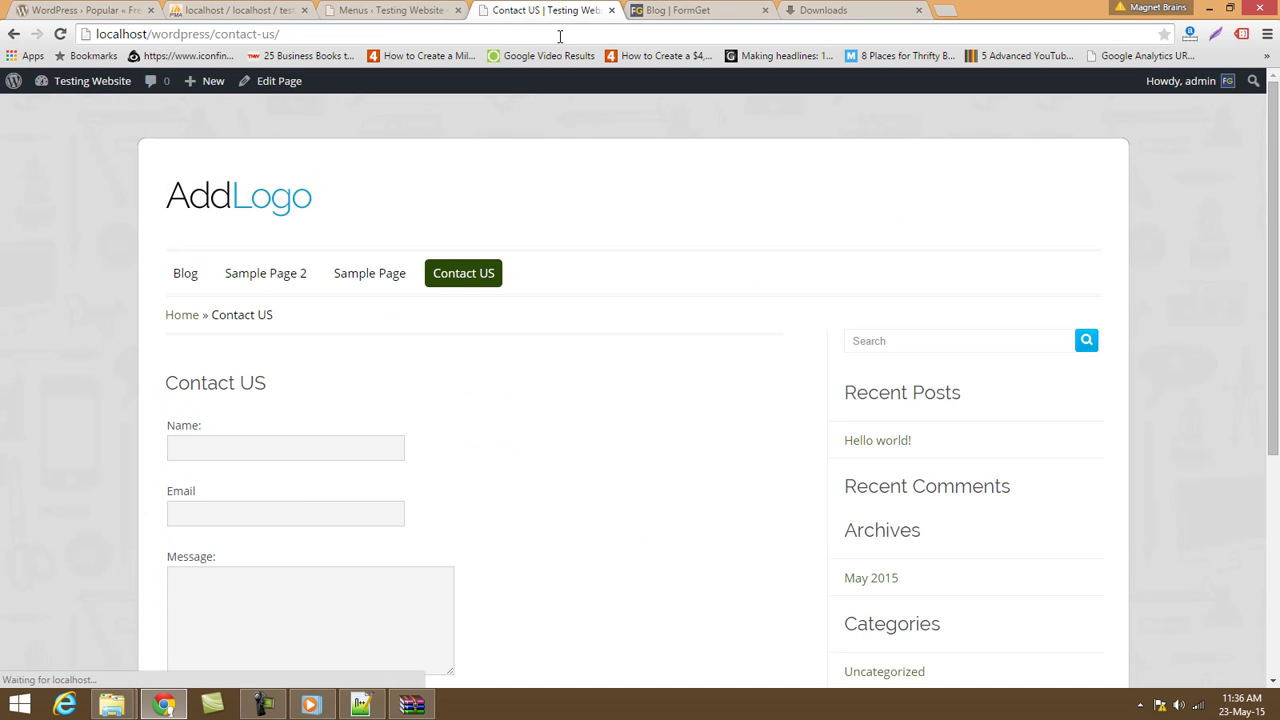
left_click(400, 10)
scroll(429, 297, "down", 3)
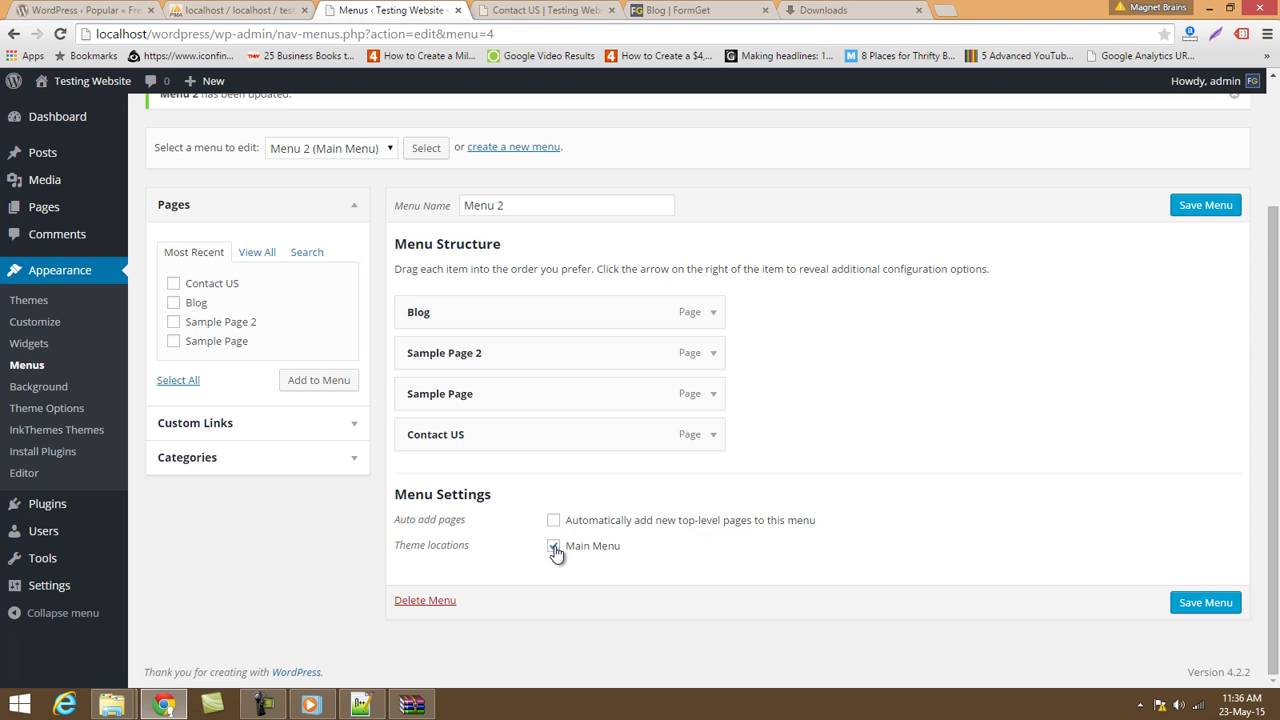
scroll(556, 550, "up", 3)
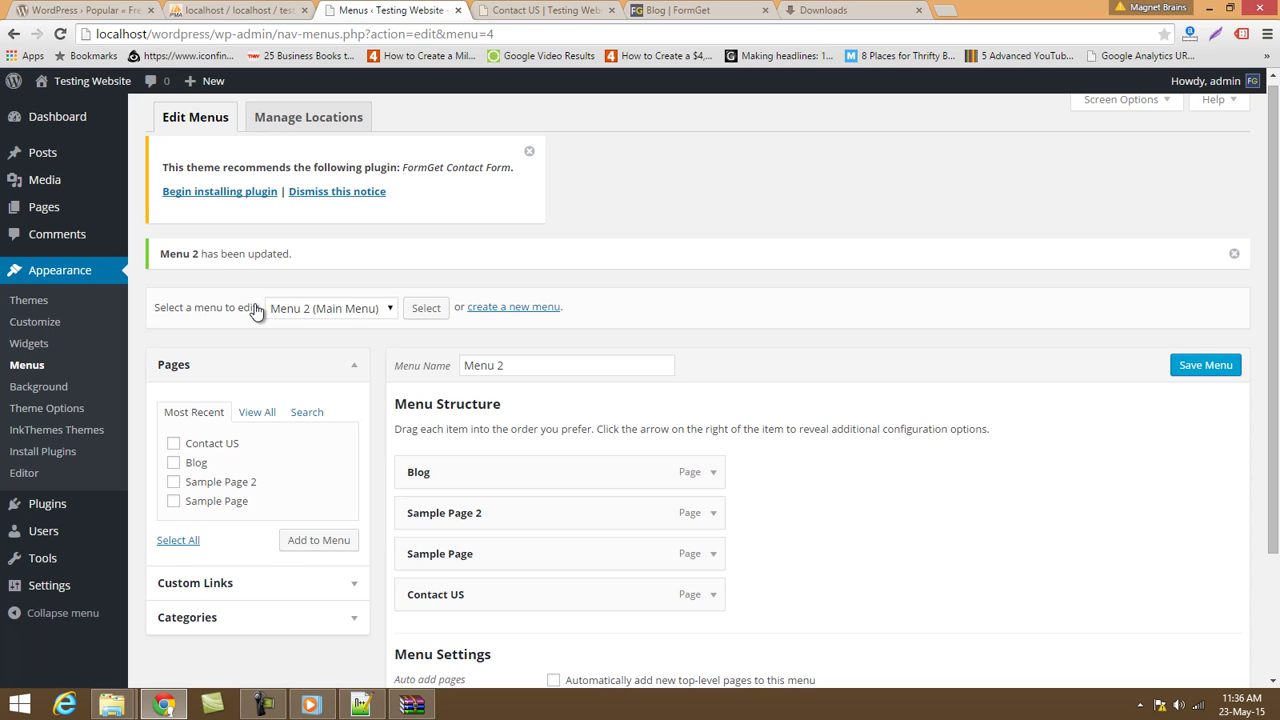
scroll(322, 308, "down", 2)
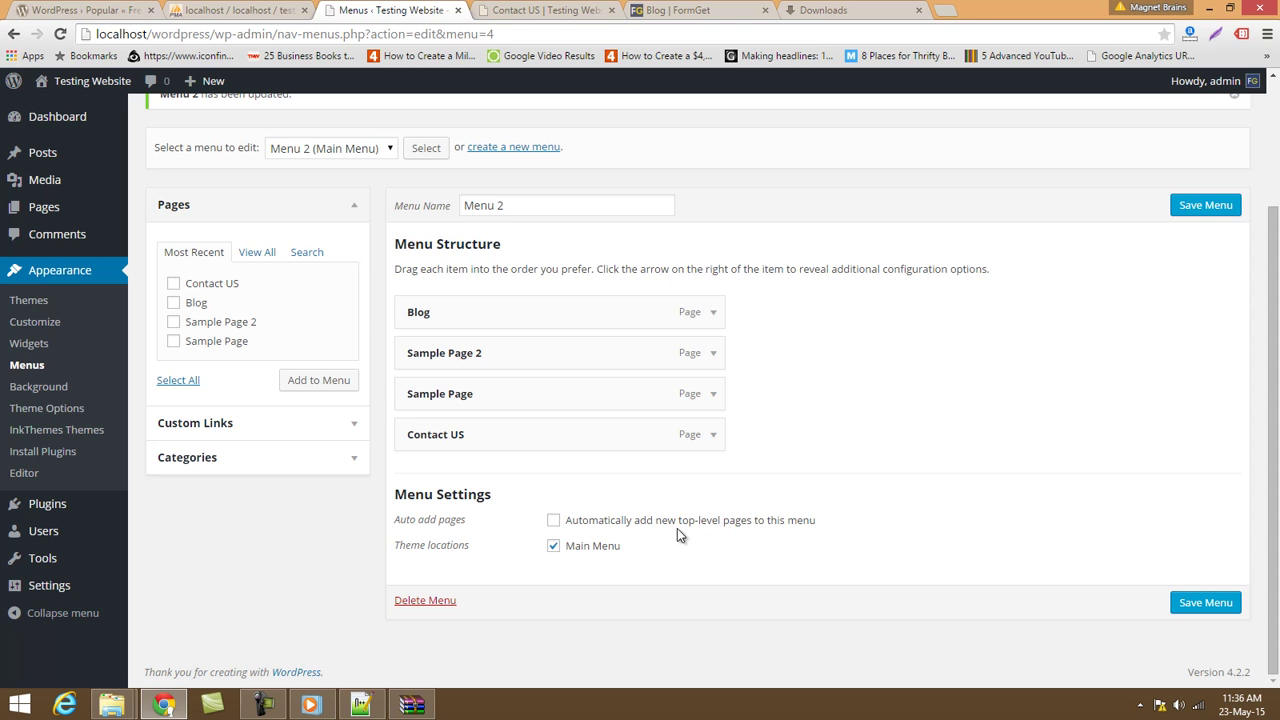
Nest Sample Page 2 under Sample Page in the menu, save, and reload the site.
left_click(492, 9)
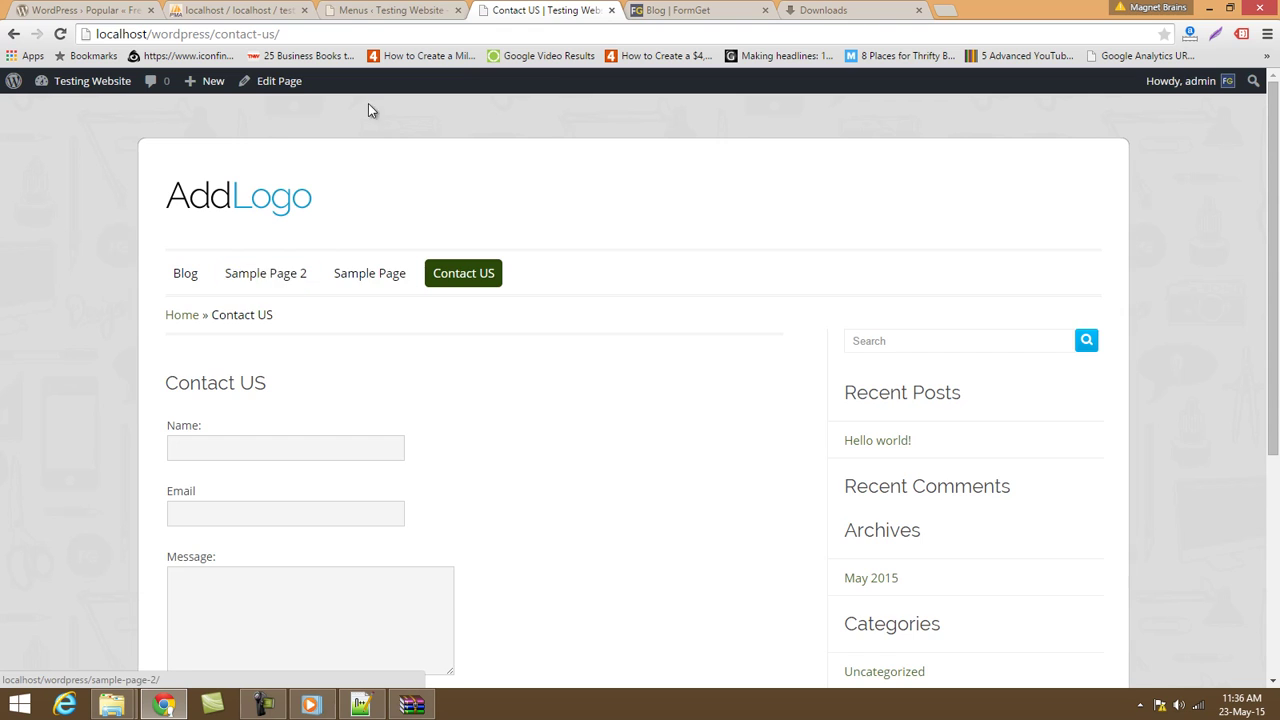
left_click(390, 9)
left_click_drag(483, 351, 467, 424)
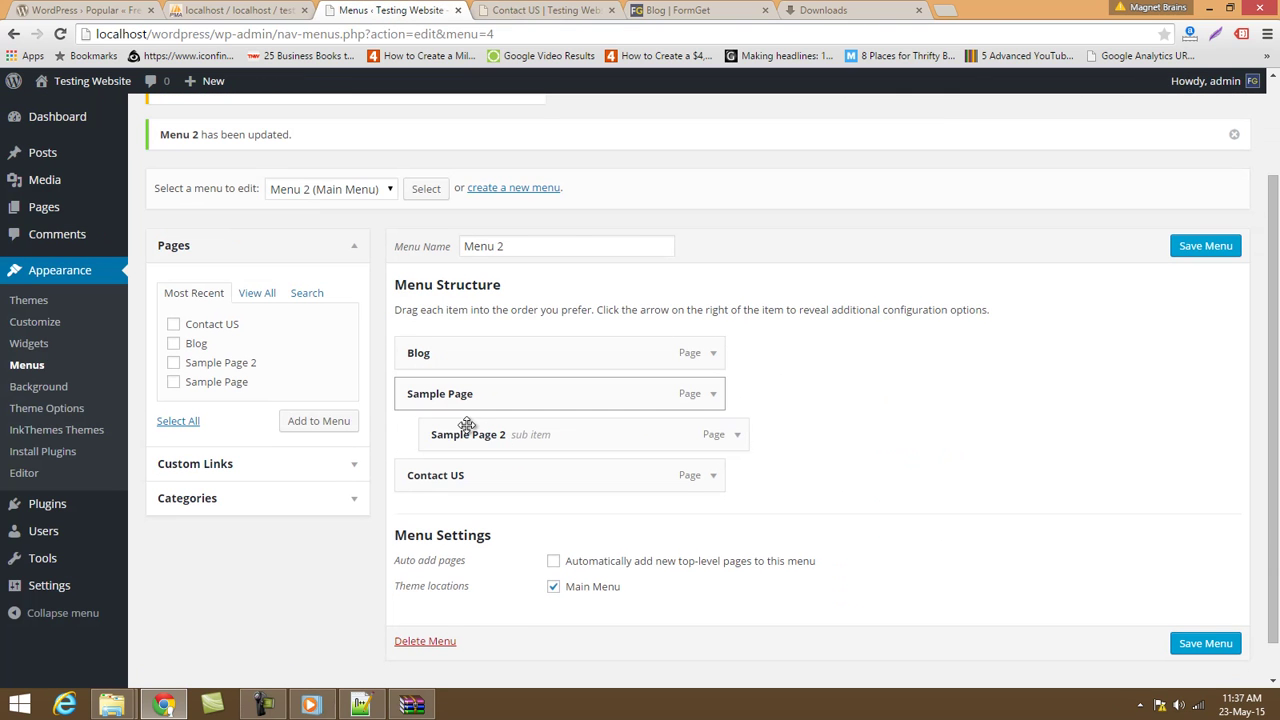
left_click(1220, 643)
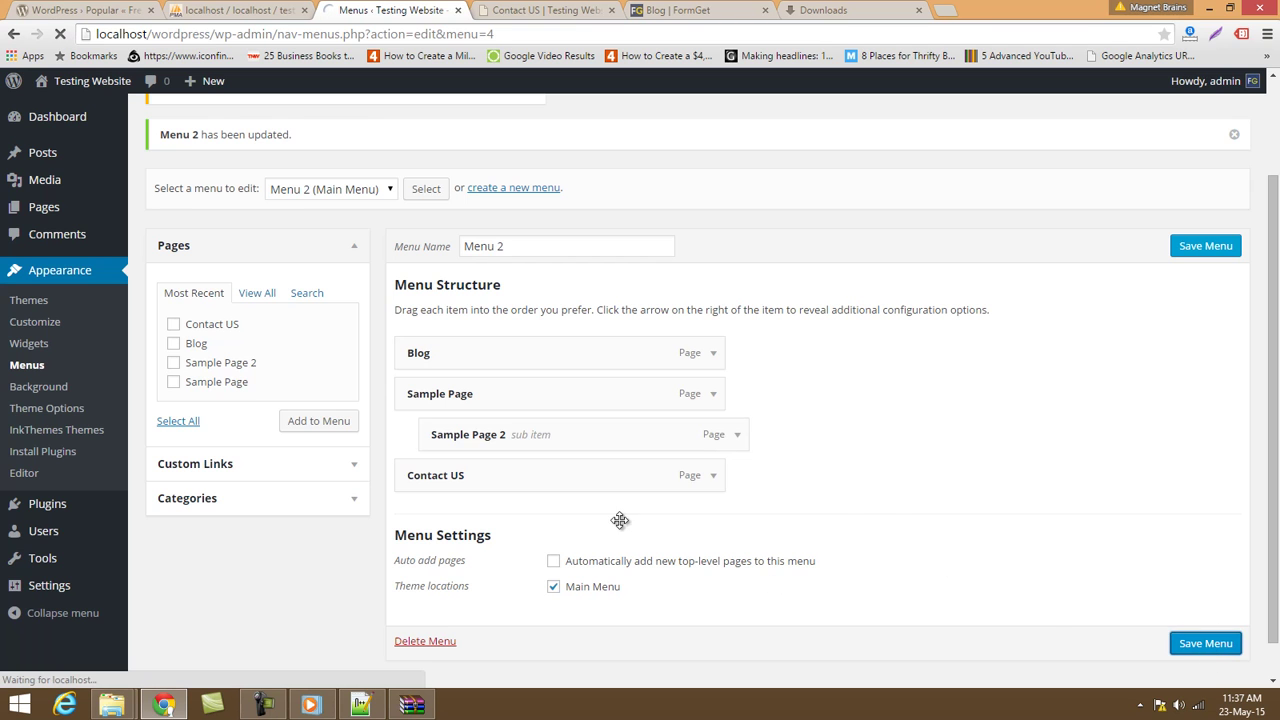
left_click(545, 10)
left_click(533, 30)
key("Return")
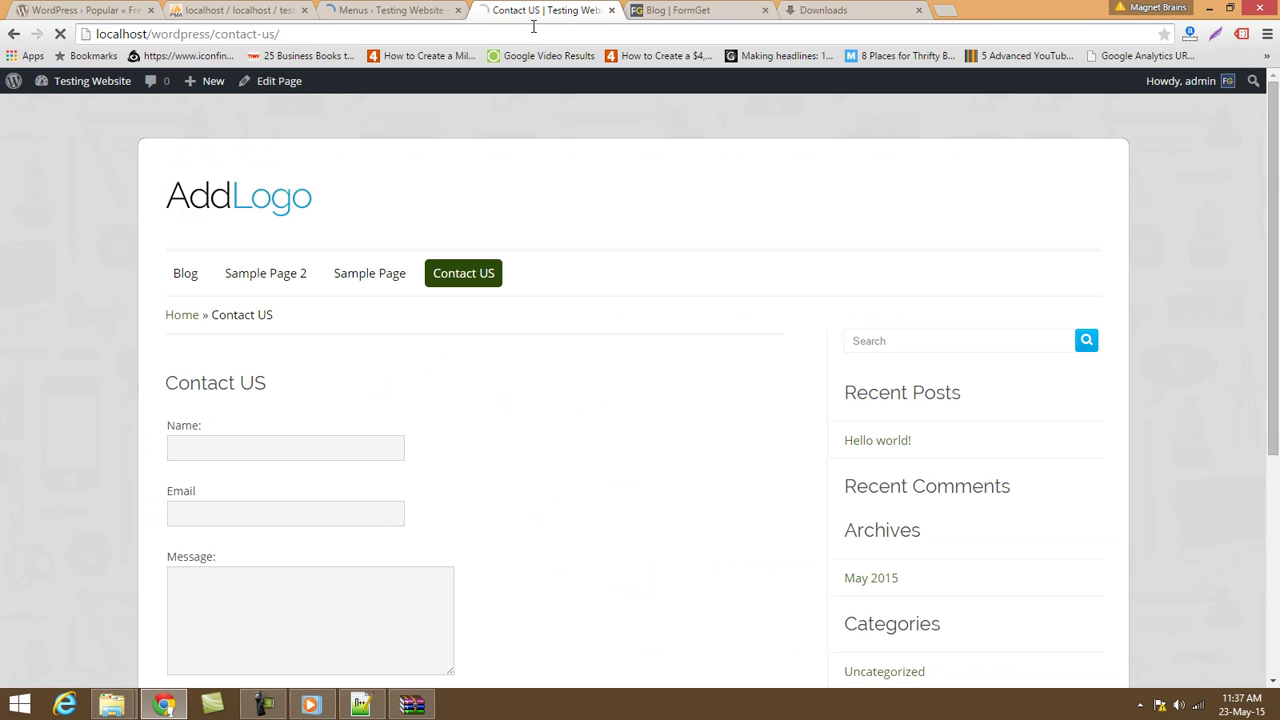
Move Sample Page below Contact US, save the menu, and reload the site to check.
mouse_move(257, 284)
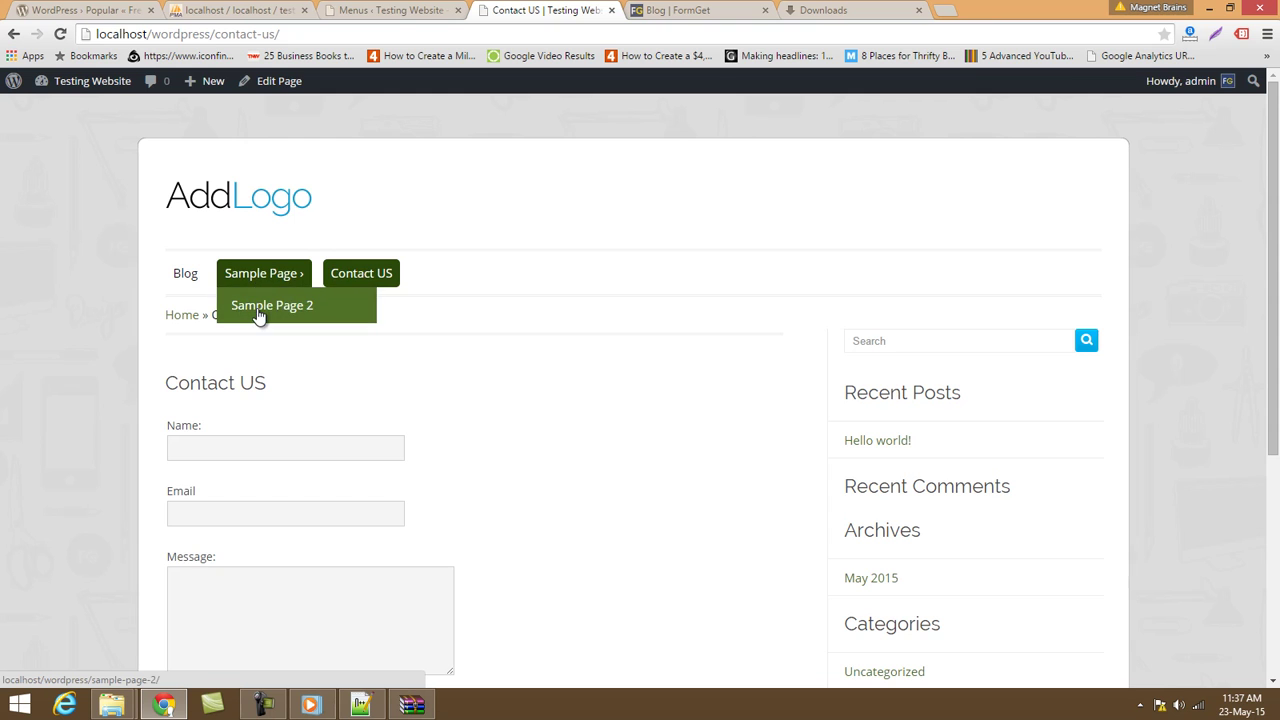
left_click(390, 10)
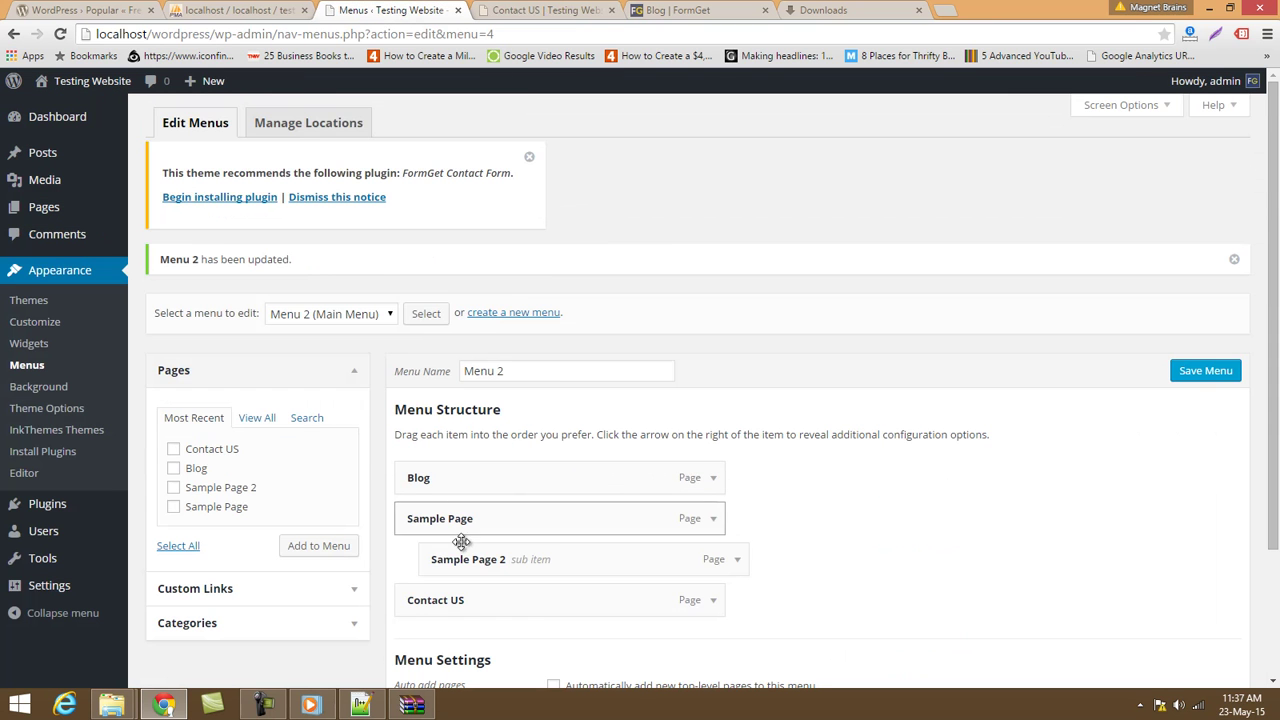
scroll(475, 497, "down", 3)
left_click_drag(477, 355, 477, 467)
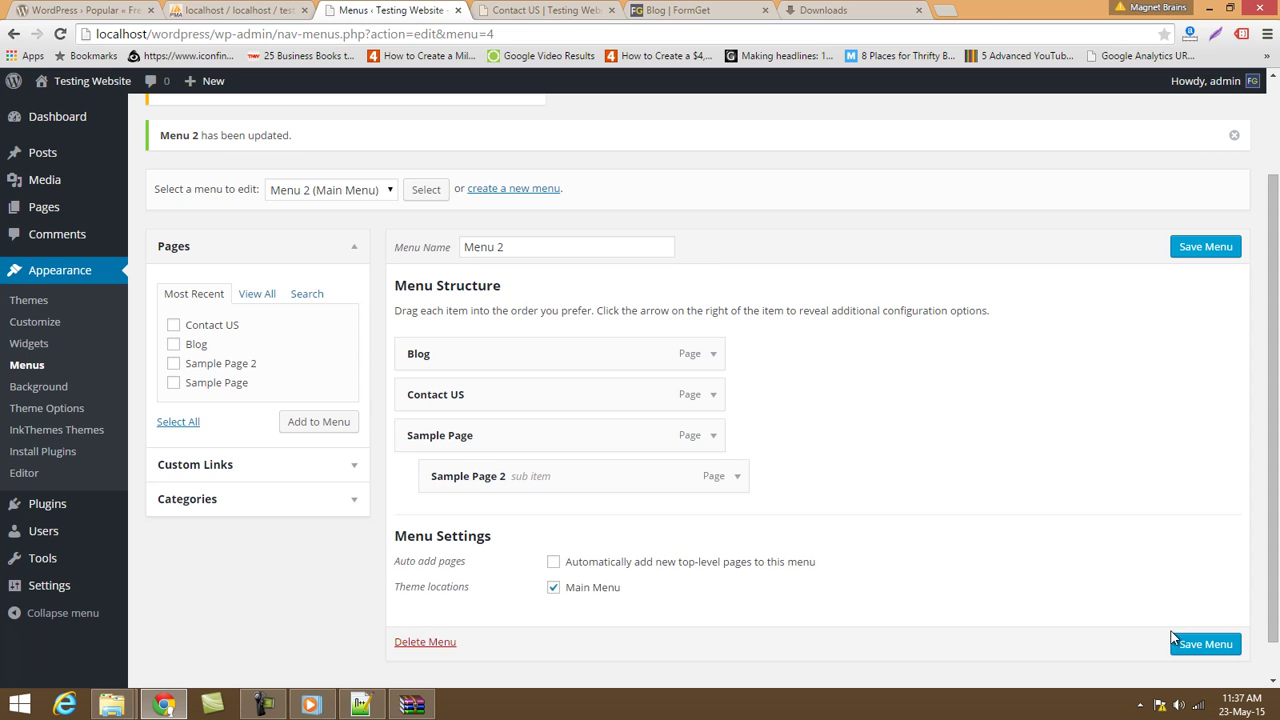
left_click(1180, 643)
left_click(535, 10)
left_click(520, 36)
key("Return")
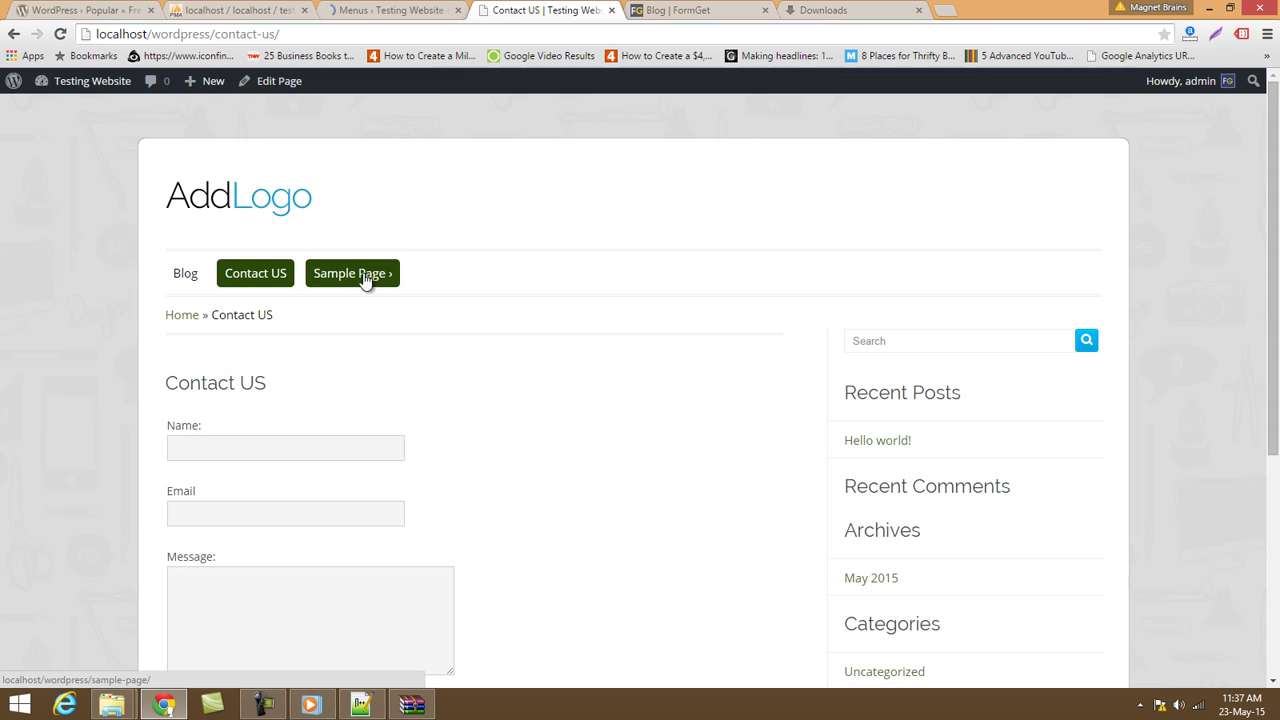
Add a Home custom link pointing to the localhost/wordpress site address to the menu.
left_click(386, 9)
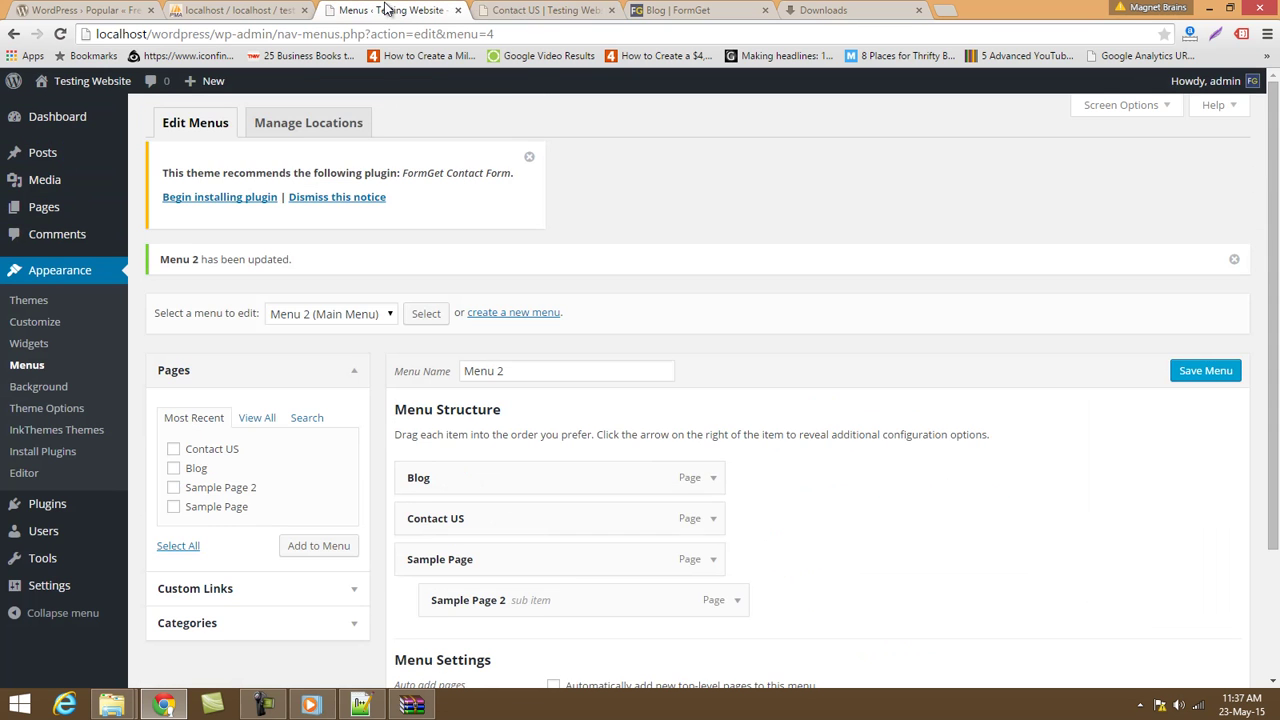
scroll(645, 503, "down", 3)
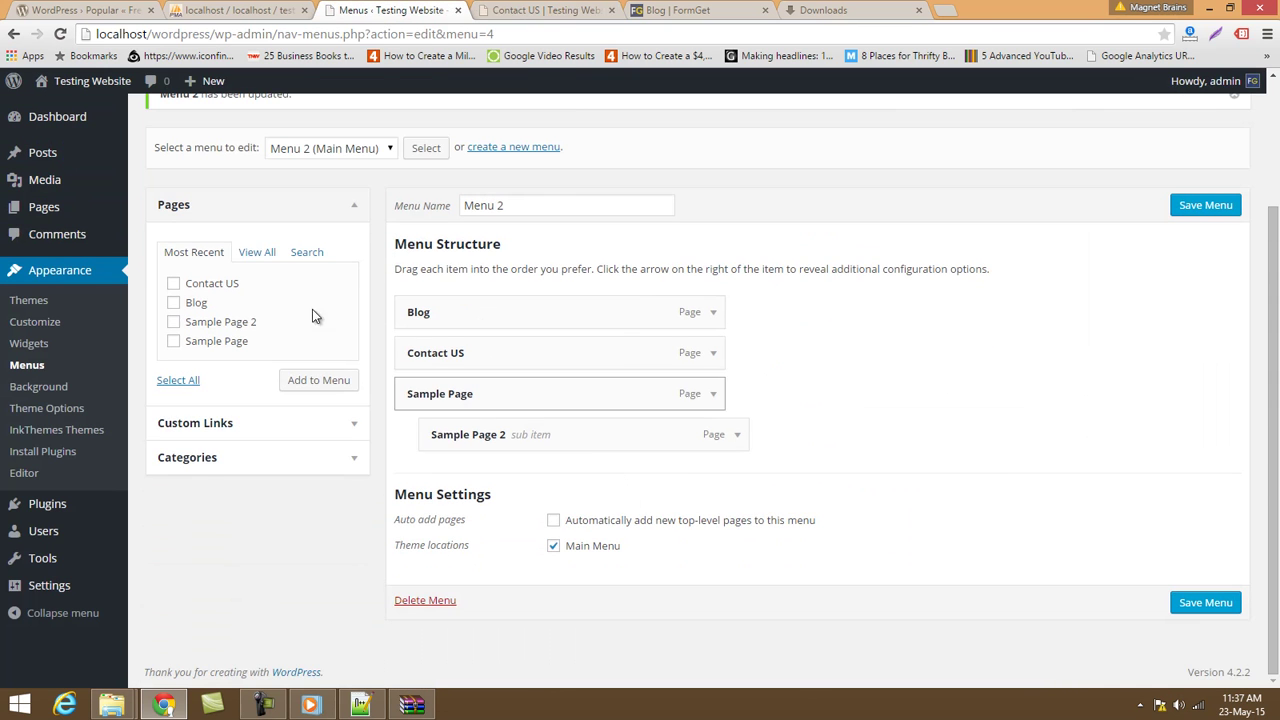
left_click(233, 427)
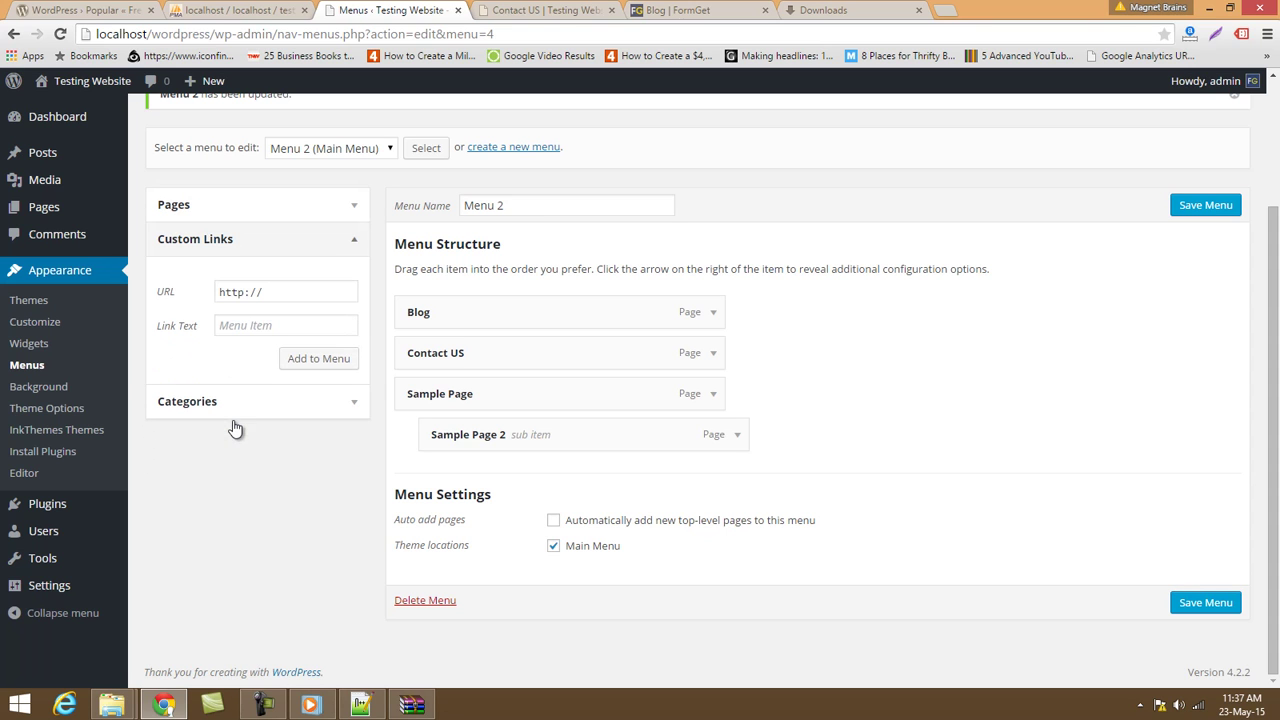
left_click(268, 326)
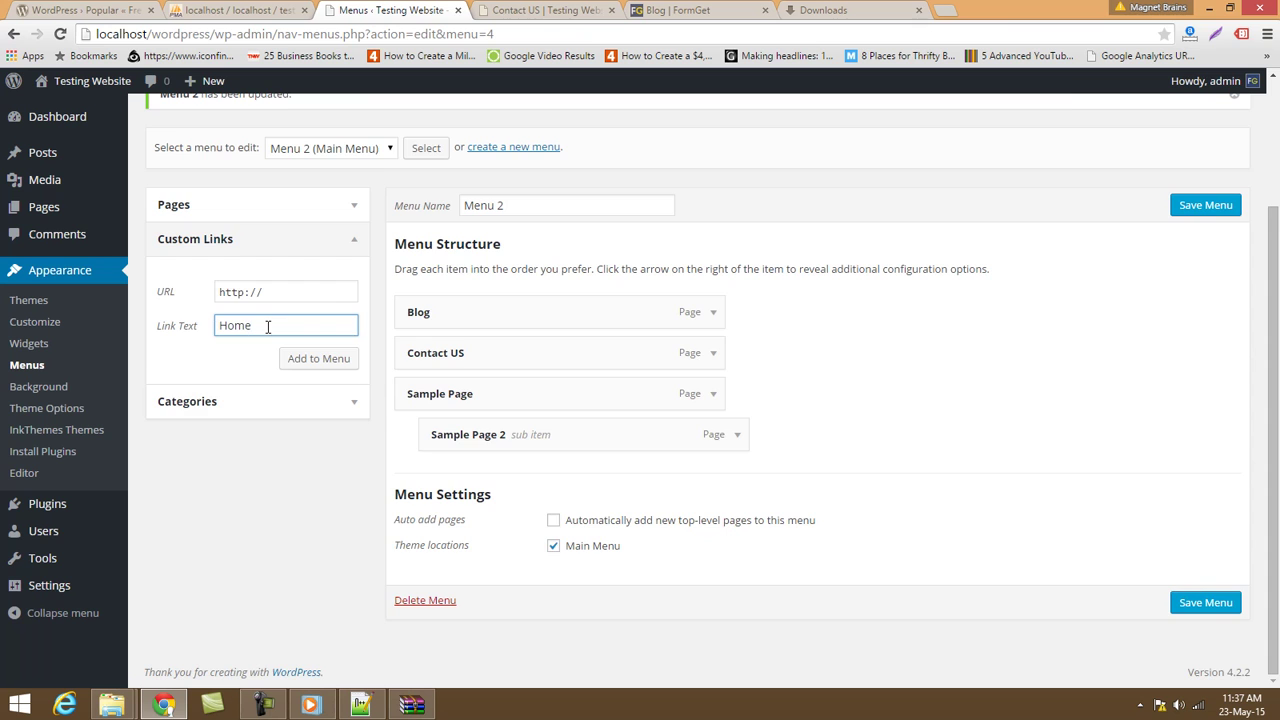
scroll(329, 279, "up", 3)
left_click(288, 457)
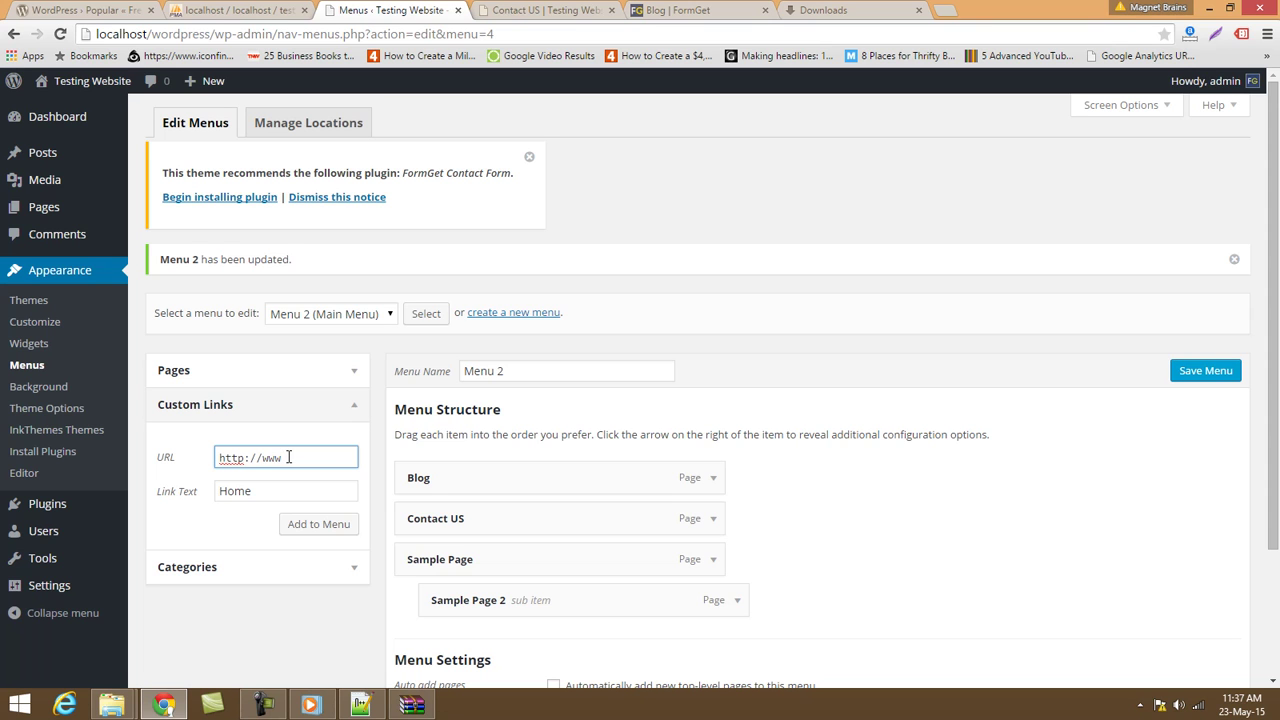
left_click_drag(212, 36, 0, 5)
key("ctrl+c")
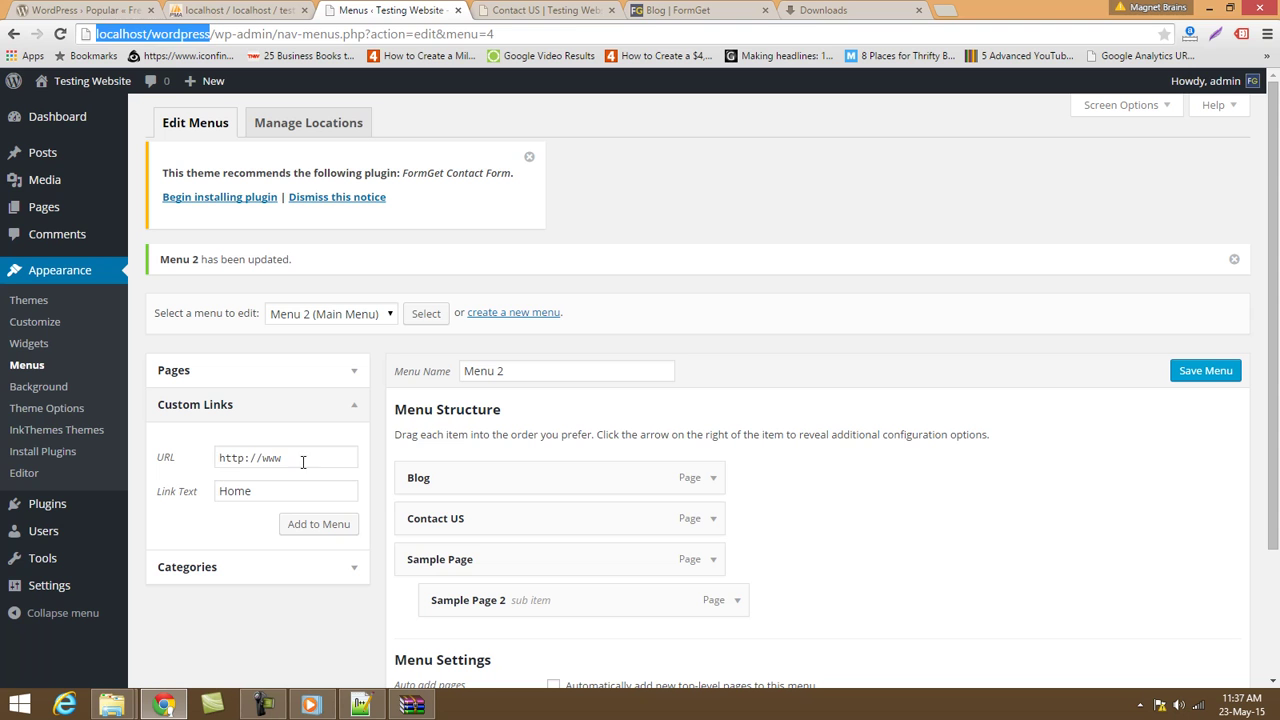
double_click(303, 460)
key("ctrl+v")
left_click(326, 530)
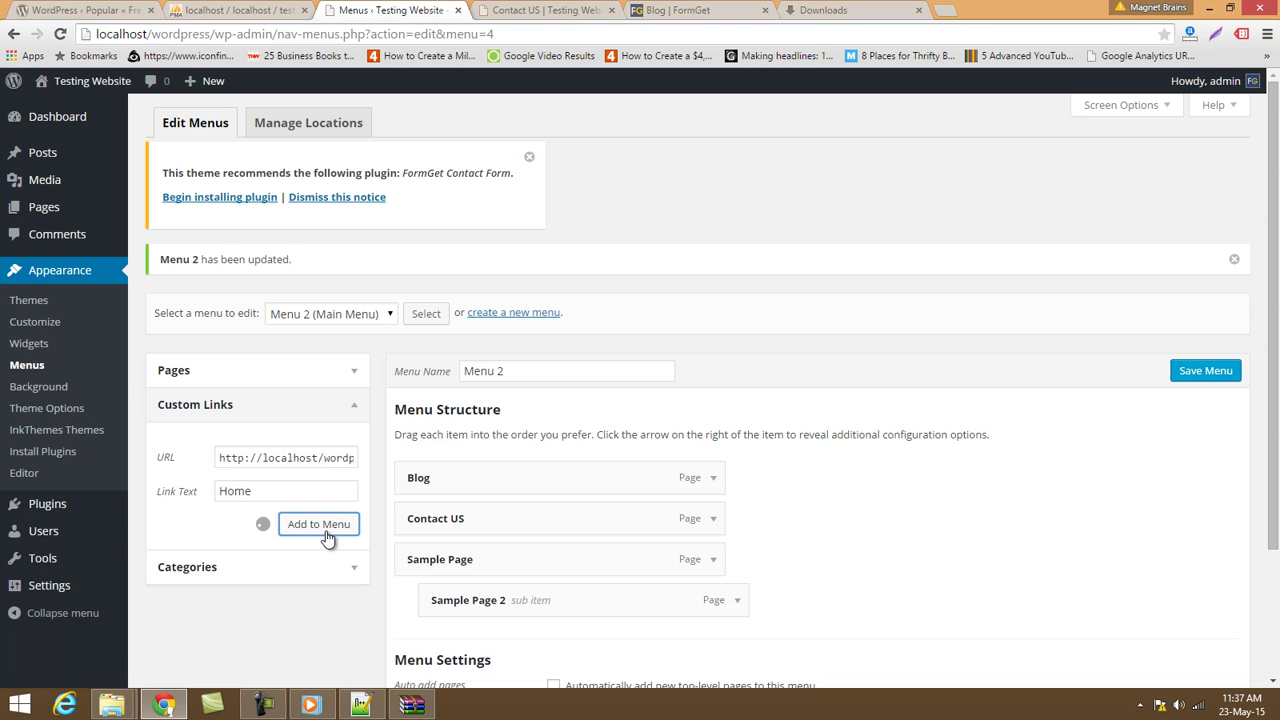
Drag Home to the top of the Main Menu and save the menu.
scroll(420, 595, "down", 3)
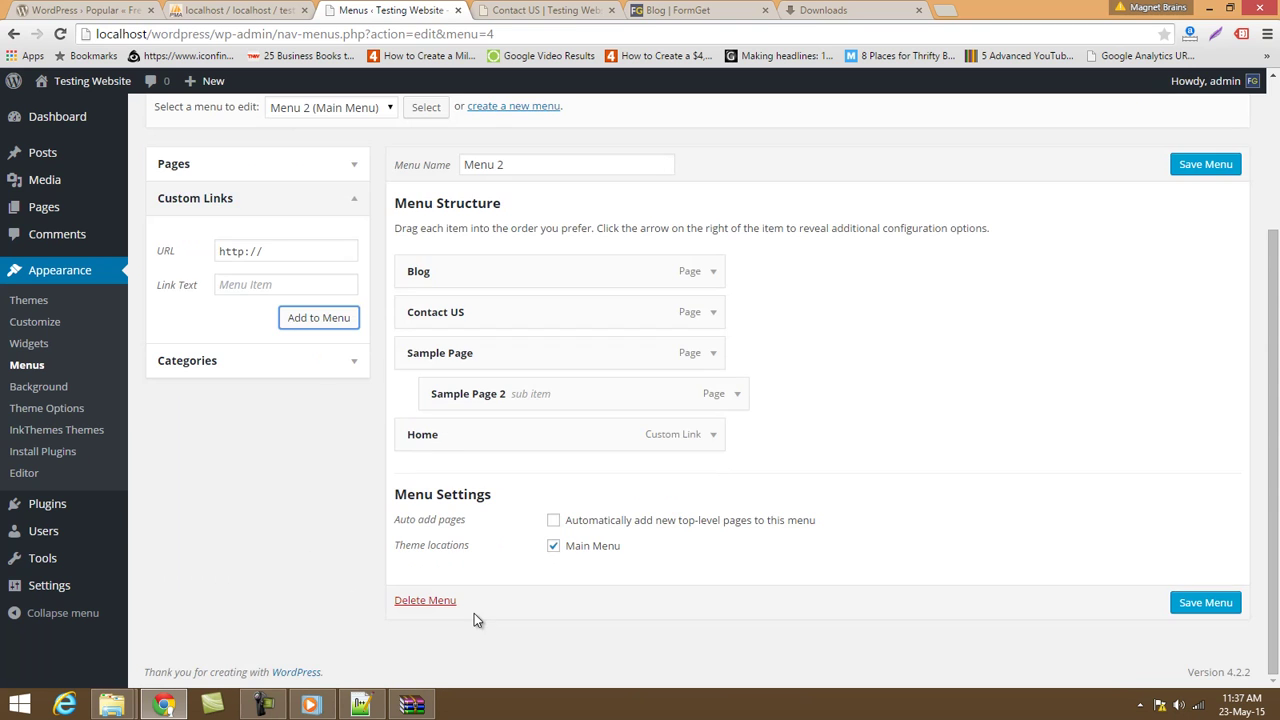
left_click_drag(496, 445, 486, 307)
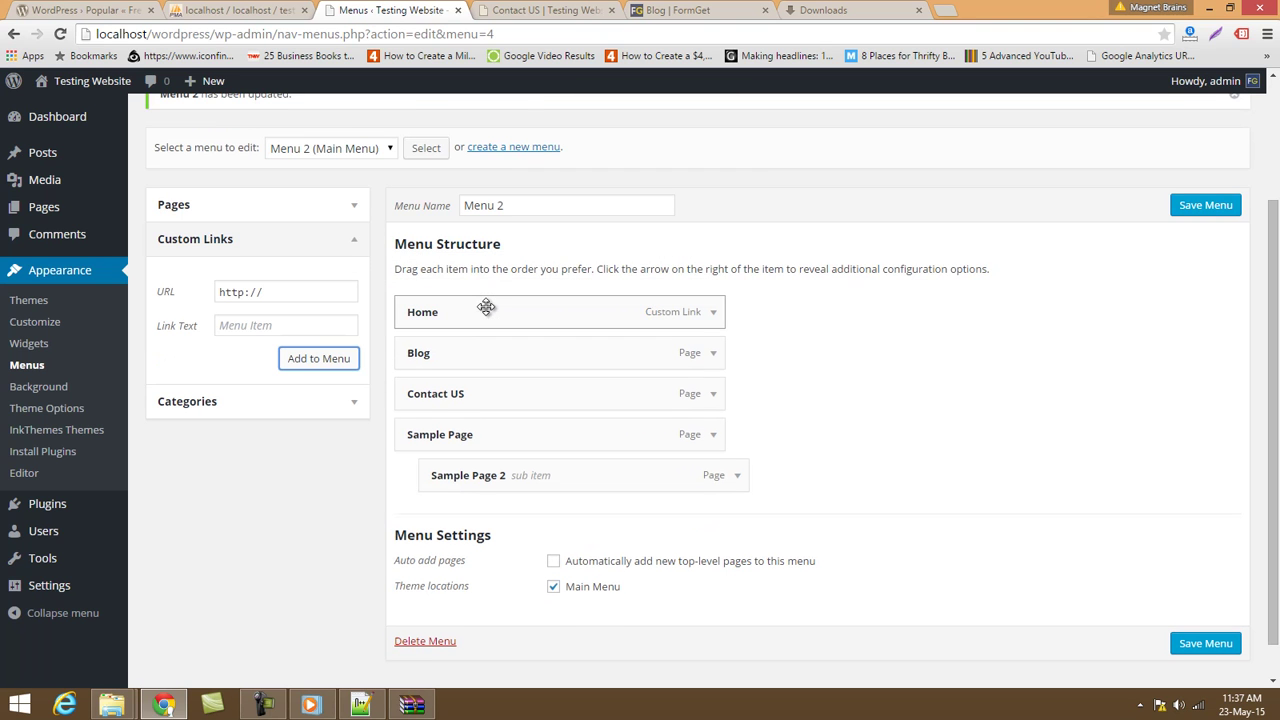
left_click(1190, 645)
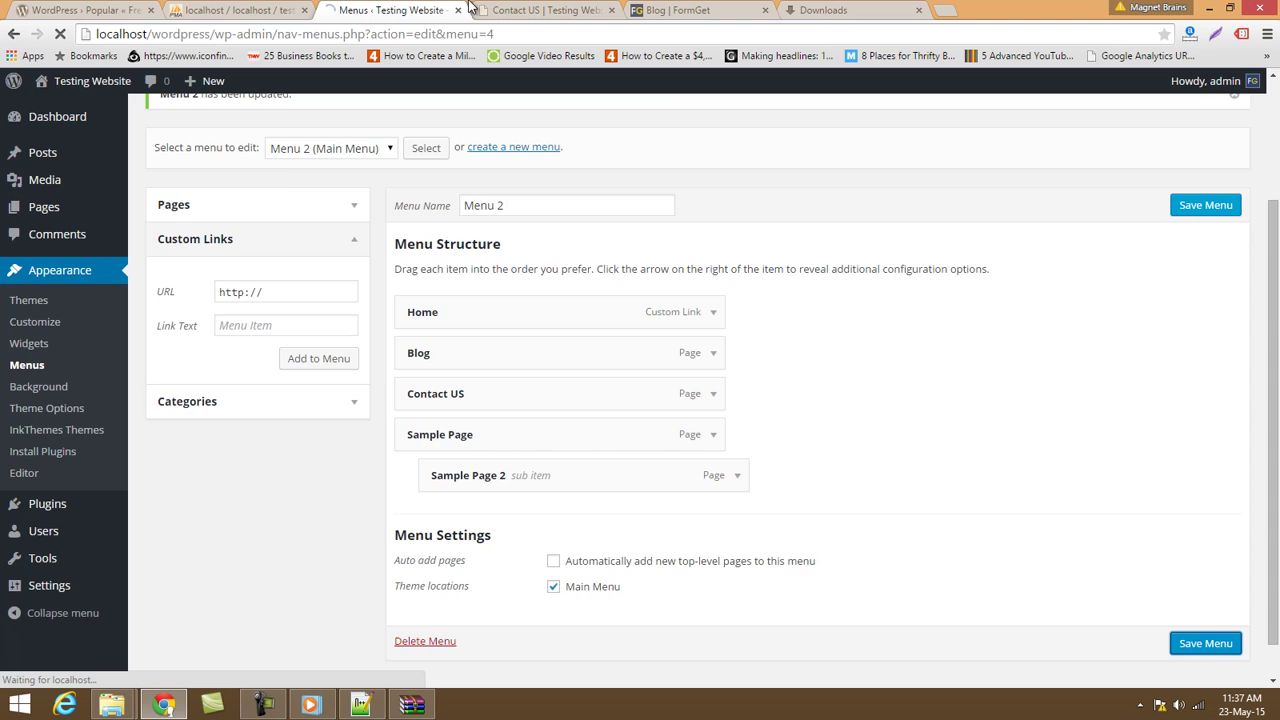
Reload the live site and follow the new Home link to the home page.
left_click(478, 9)
left_click(537, 35)
key("Return")
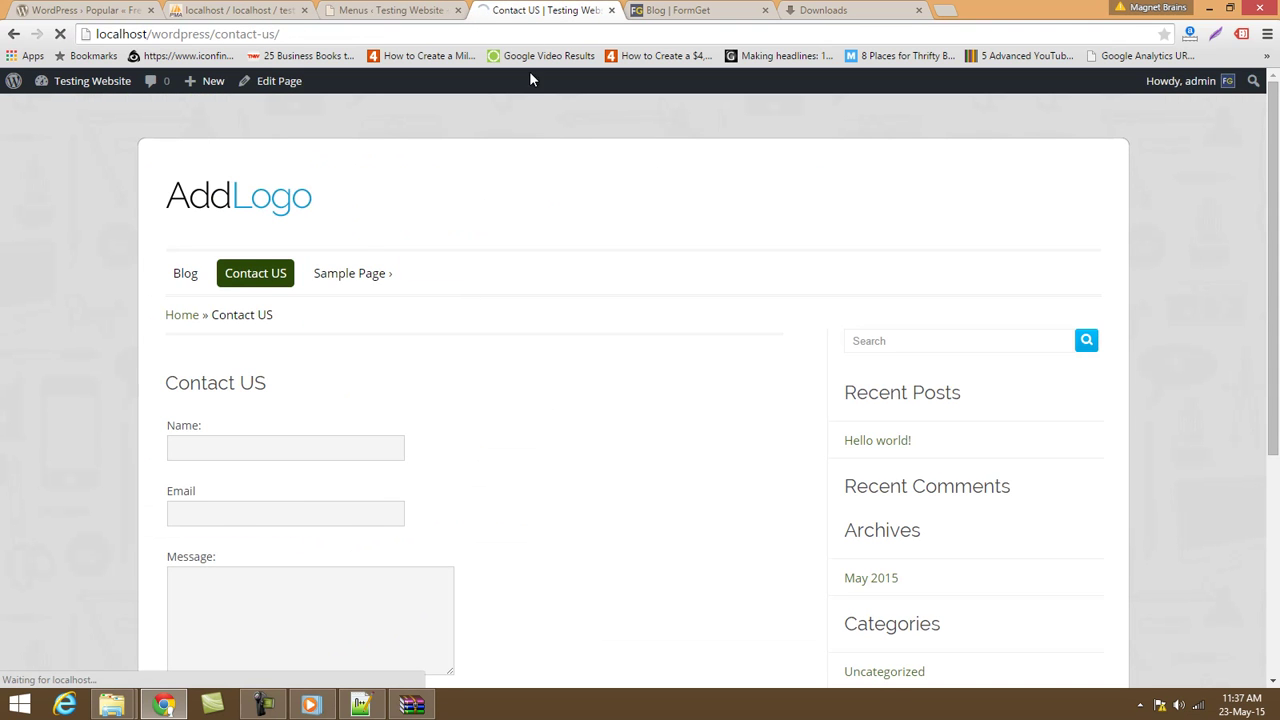
left_click(201, 285)
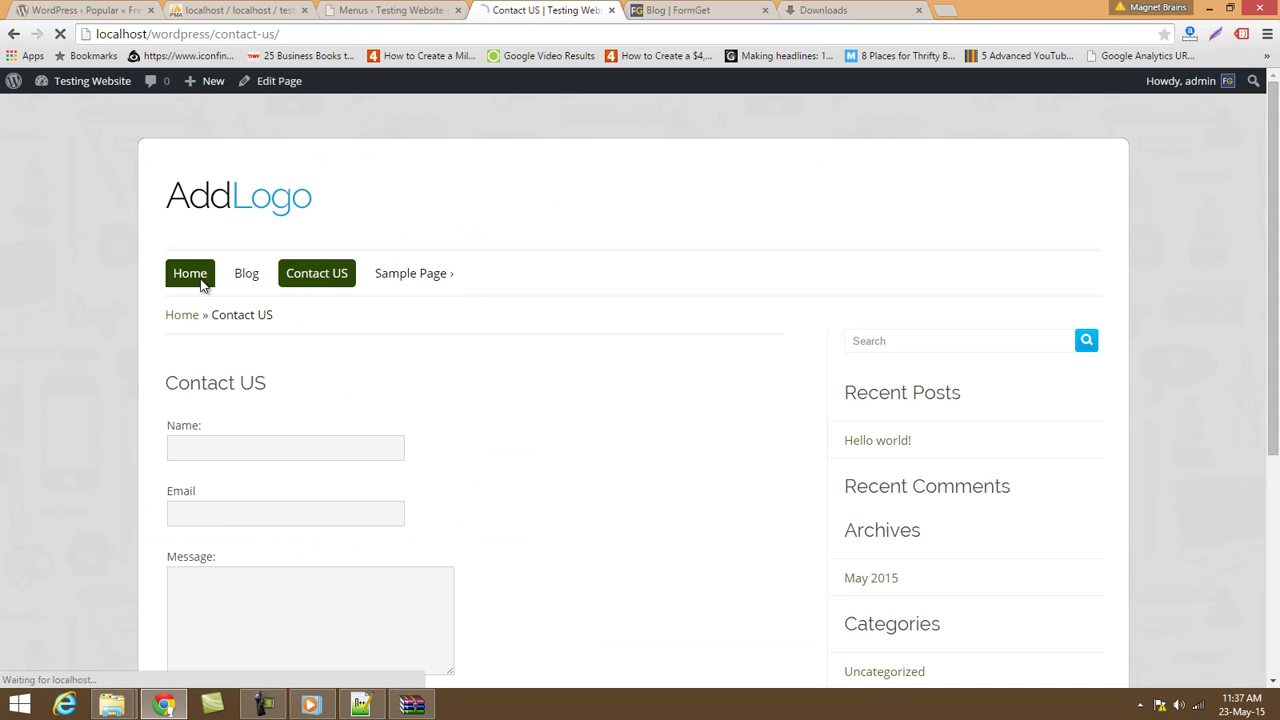
Tick Sports in the full Categories list and add it to Menu 2.
scroll(213, 289, "down", 10)
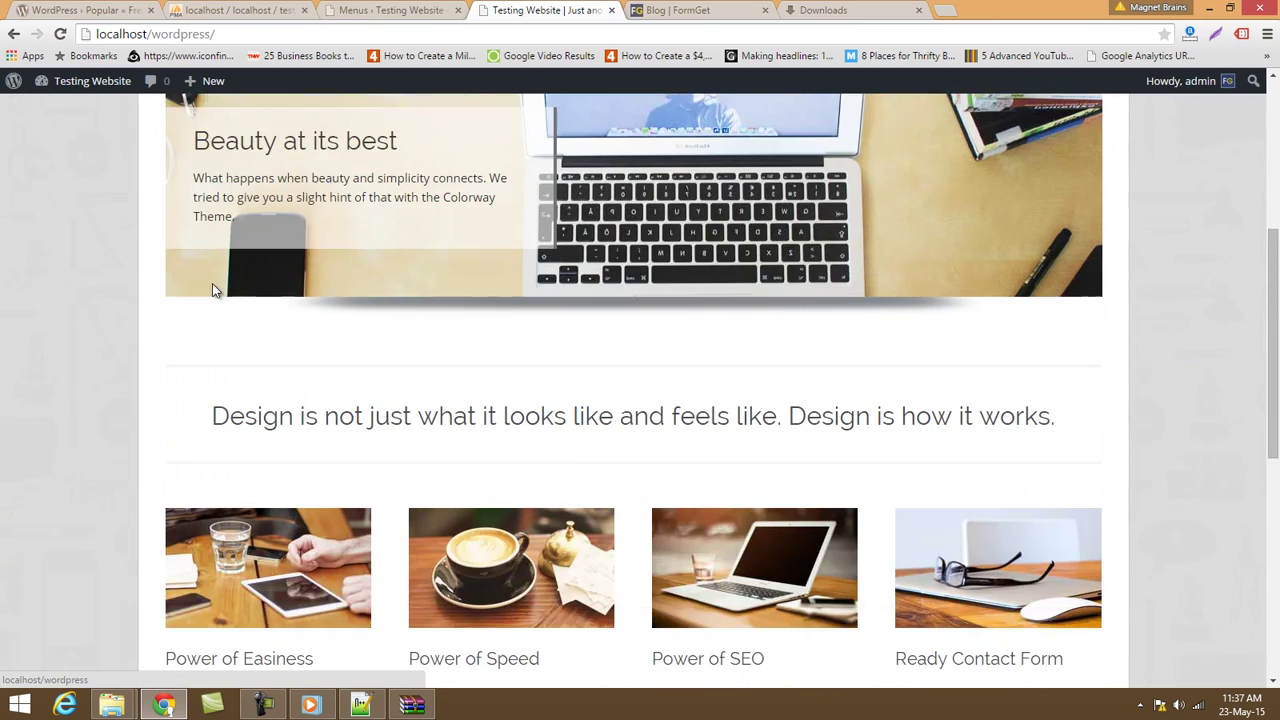
left_click(364, 8)
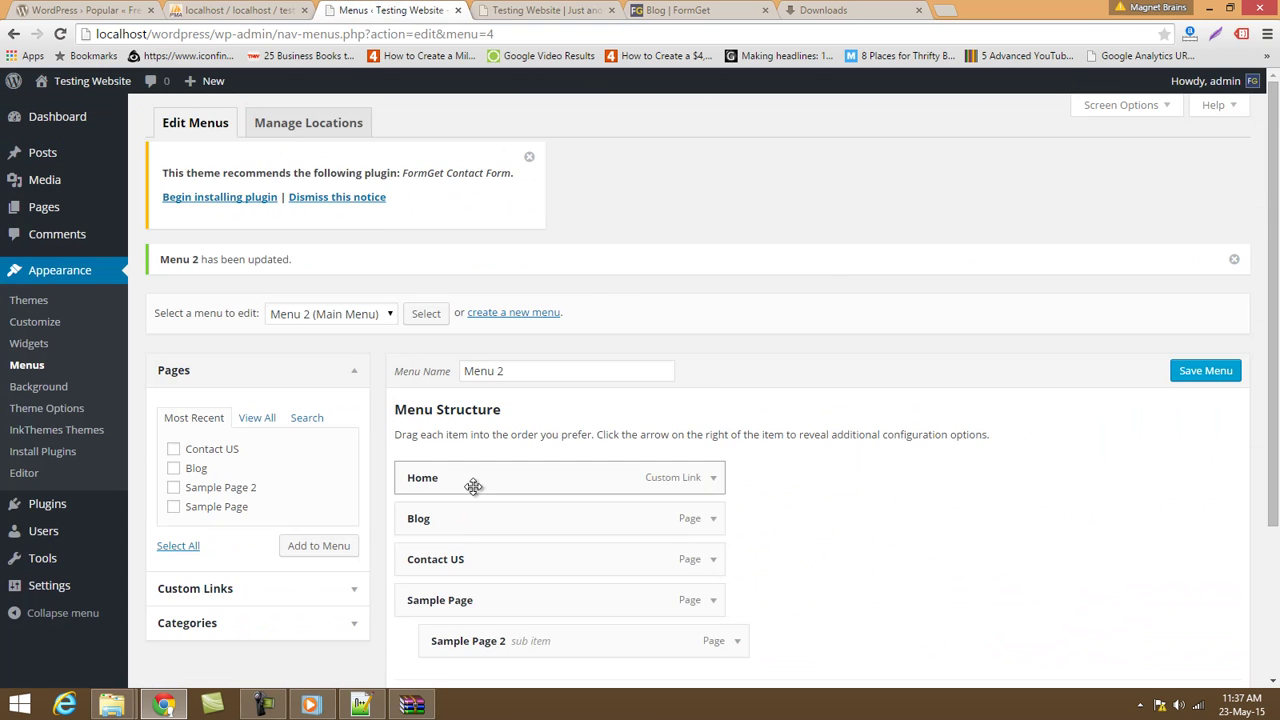
scroll(474, 486, "down", 2)
left_click(286, 389)
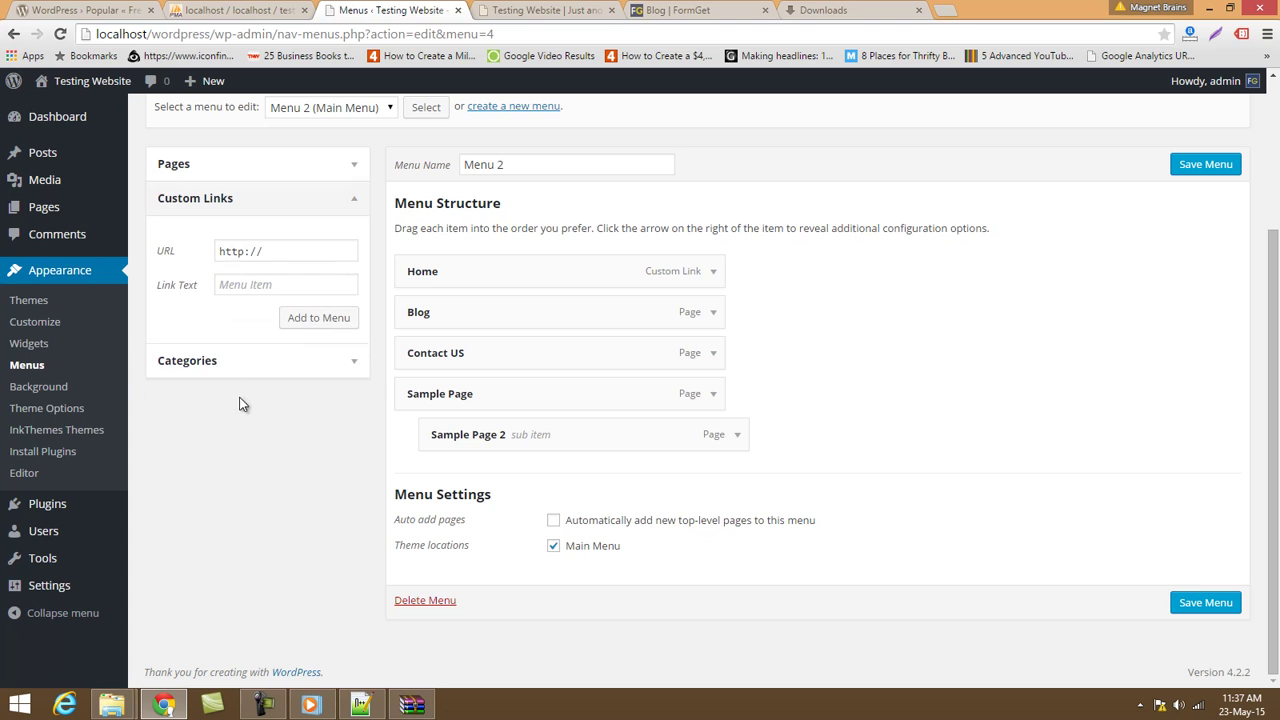
left_click(273, 255)
left_click(266, 290)
left_click(250, 360)
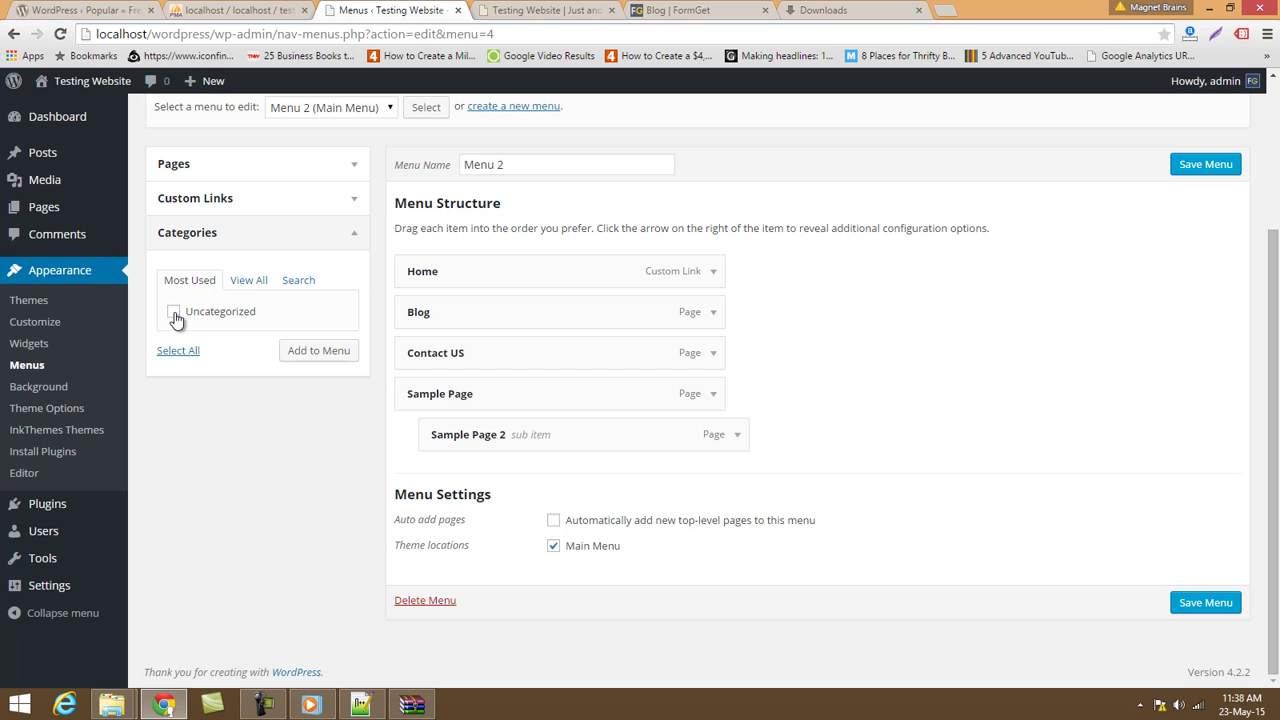
scroll(215, 355, "up", 2)
scroll(225, 370, "down", 2)
left_click(249, 282)
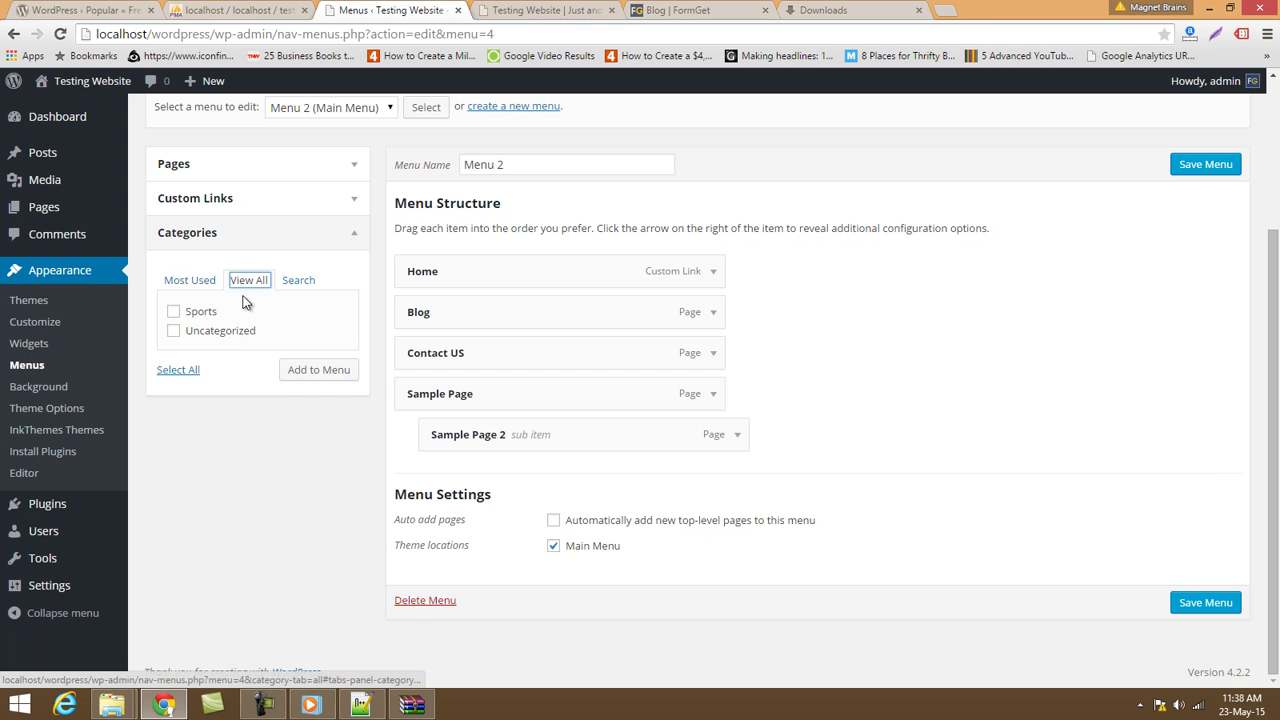
left_click(174, 312)
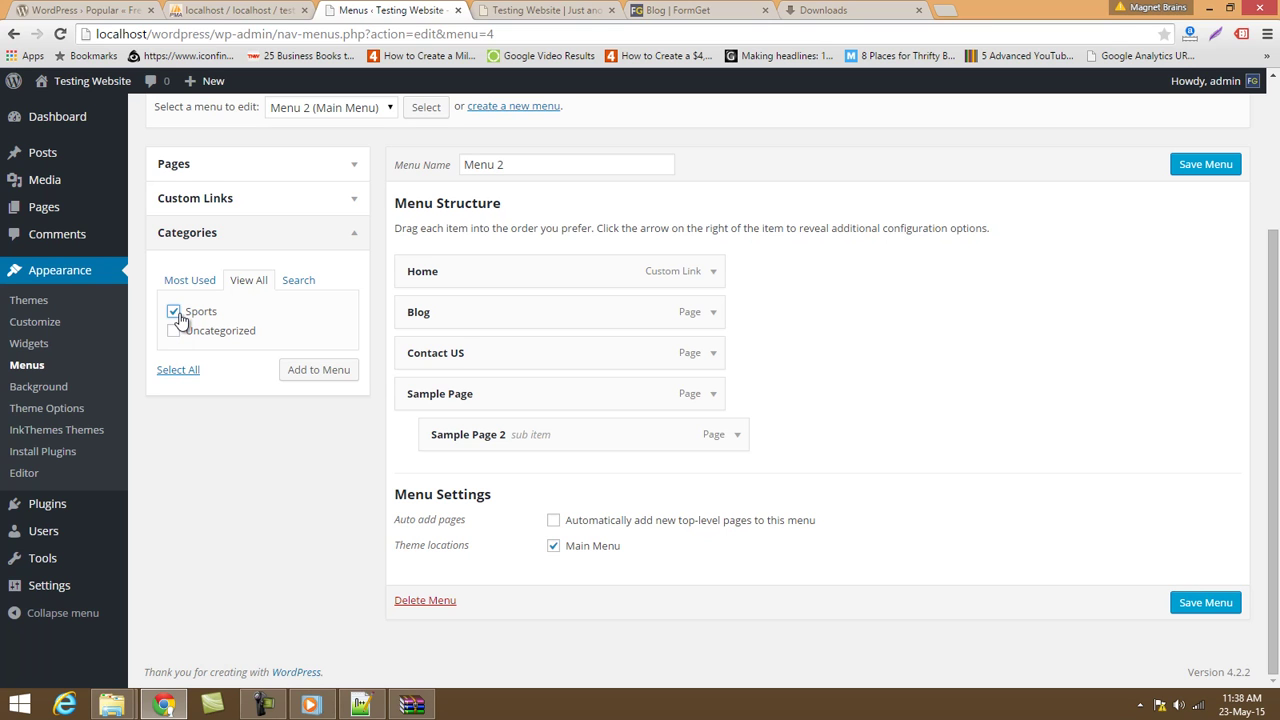
left_click(305, 369)
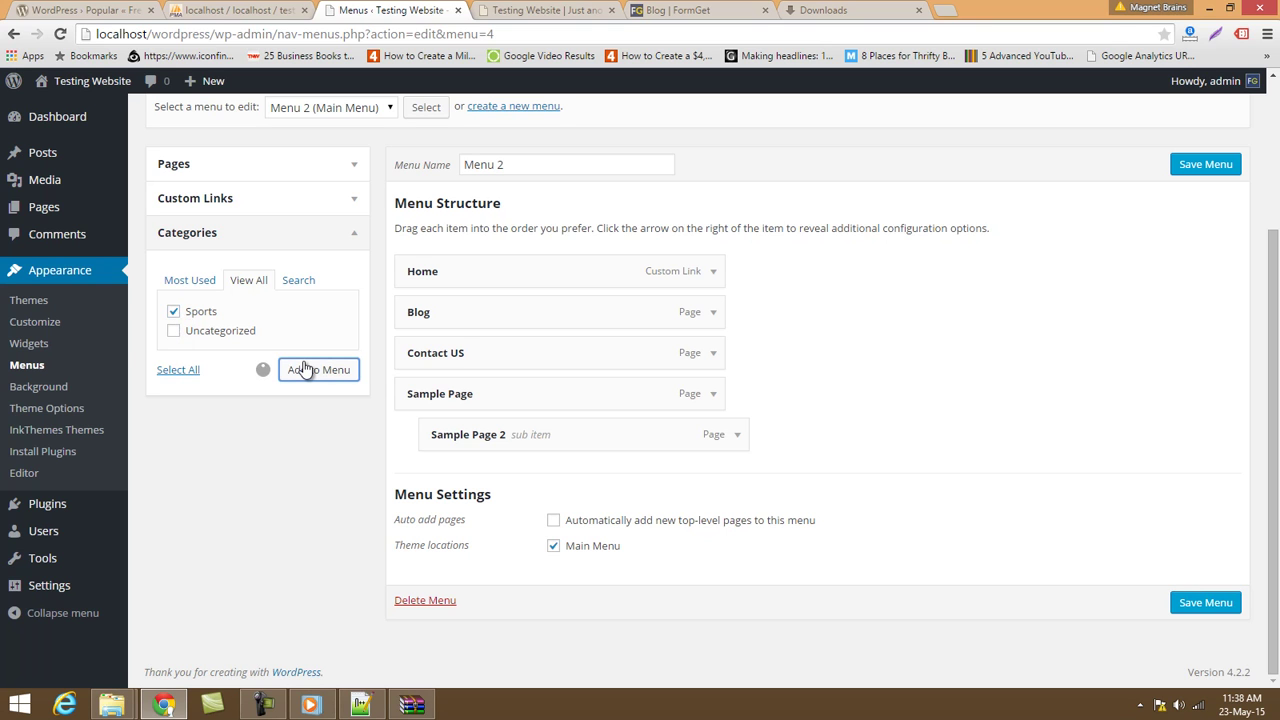
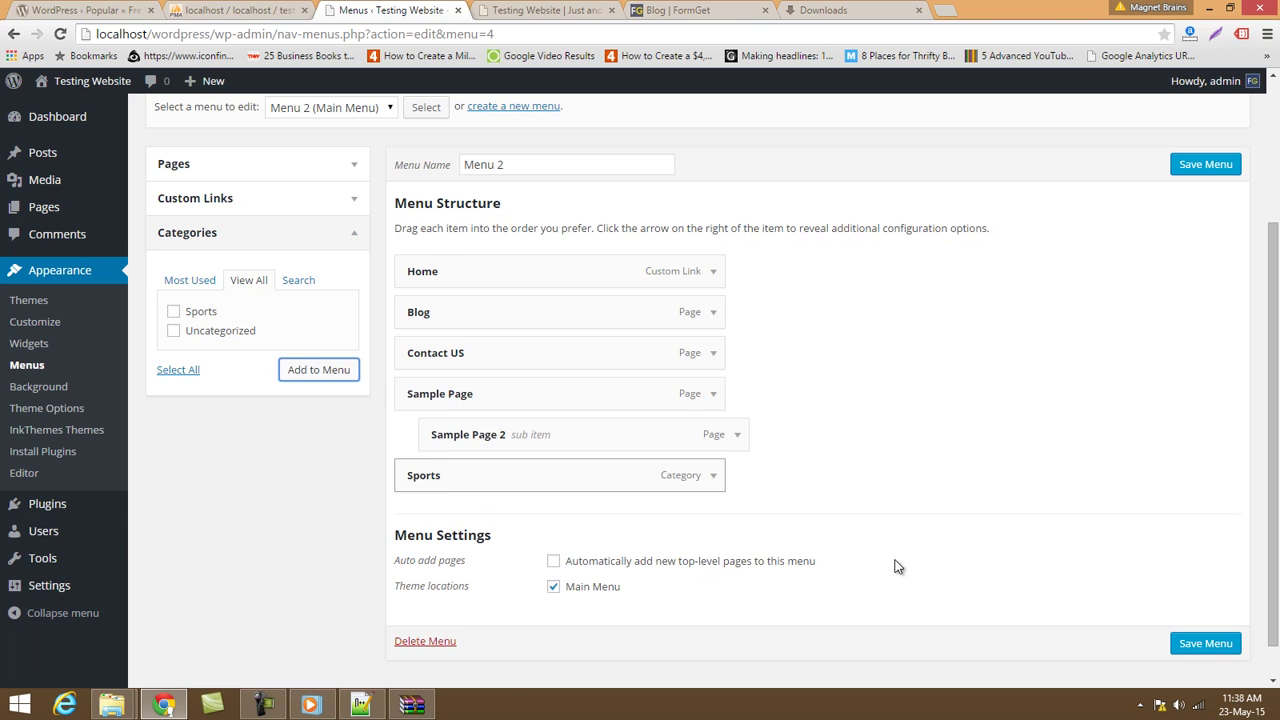
Save Menu 2 with the Sports category and reload the front page to view the menu.
left_click(1212, 643)
left_click(524, 8)
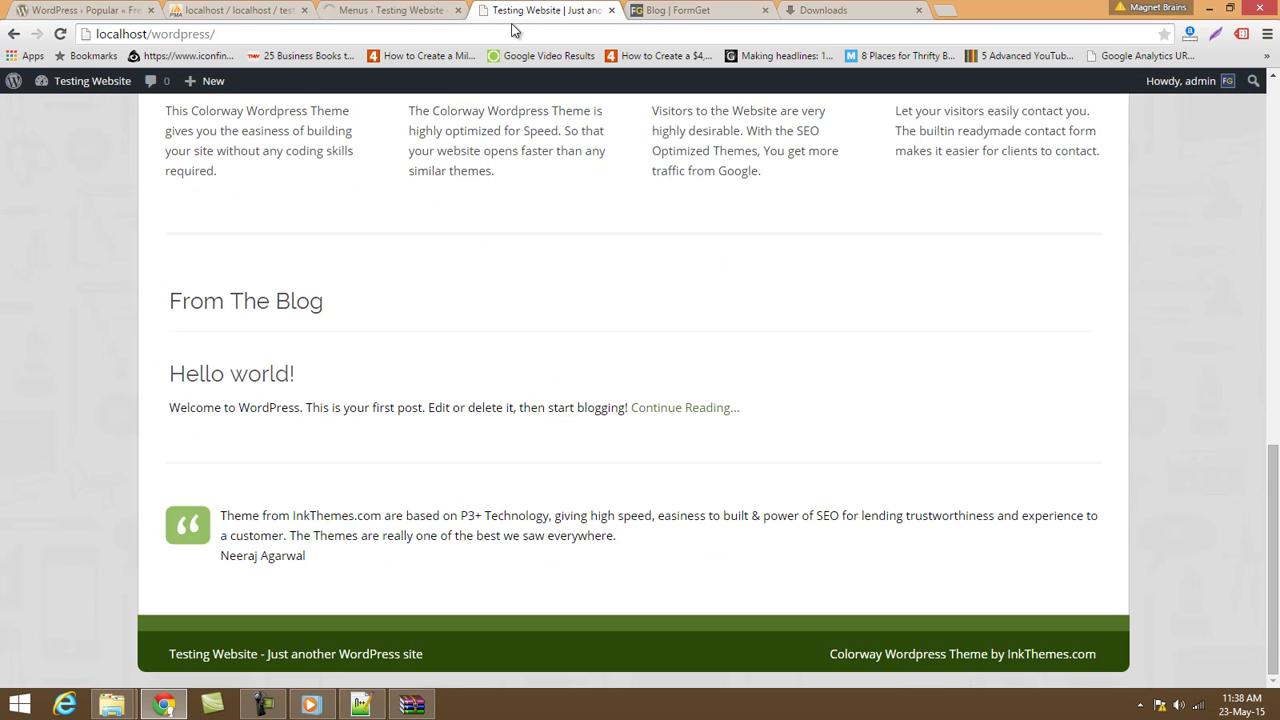
left_click(508, 33)
key("Return")
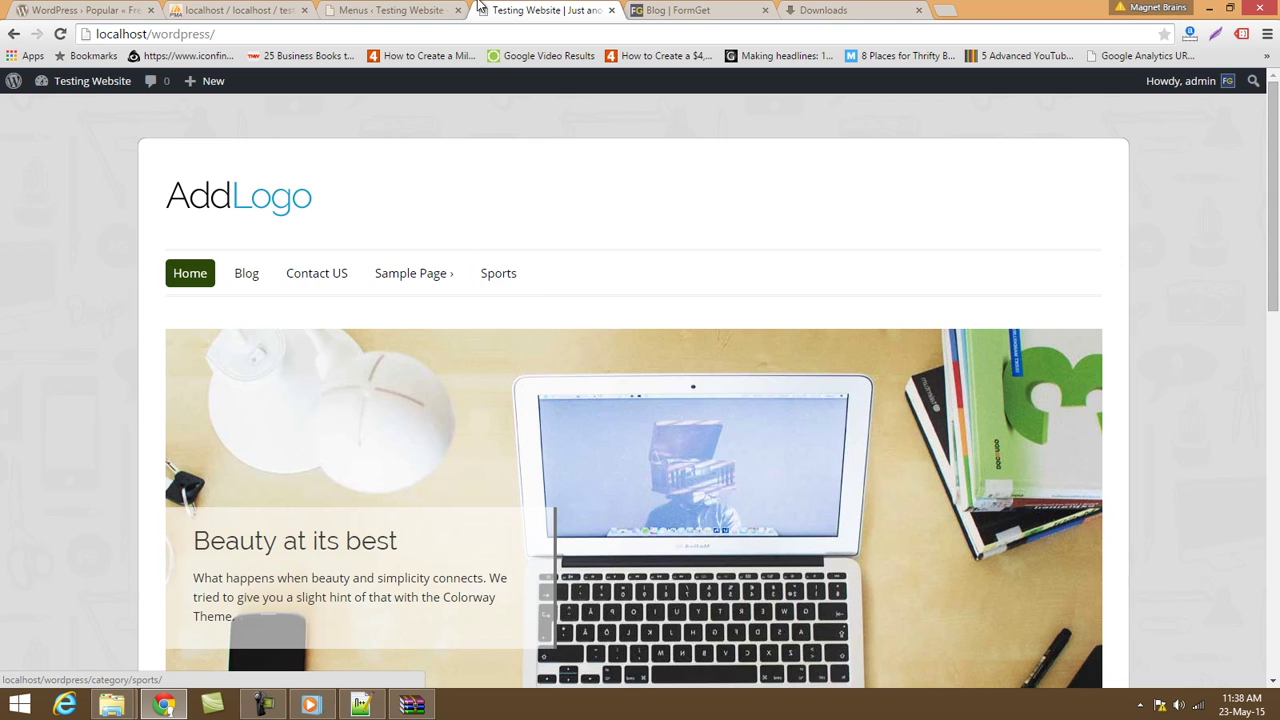
left_click(354, 12)
scroll(651, 366, "down", 2)
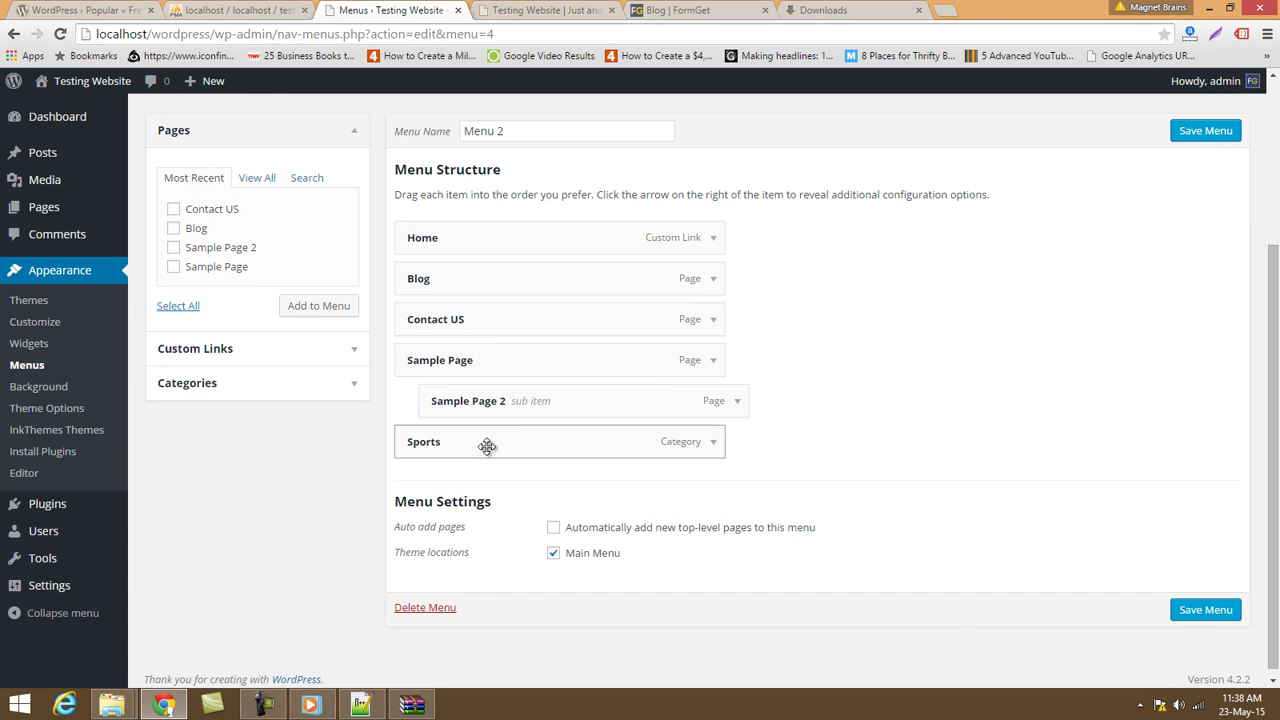
Follow the site's new Sports menu link, which leads to a Not Found page.
left_click(575, 10)
left_click(524, 31)
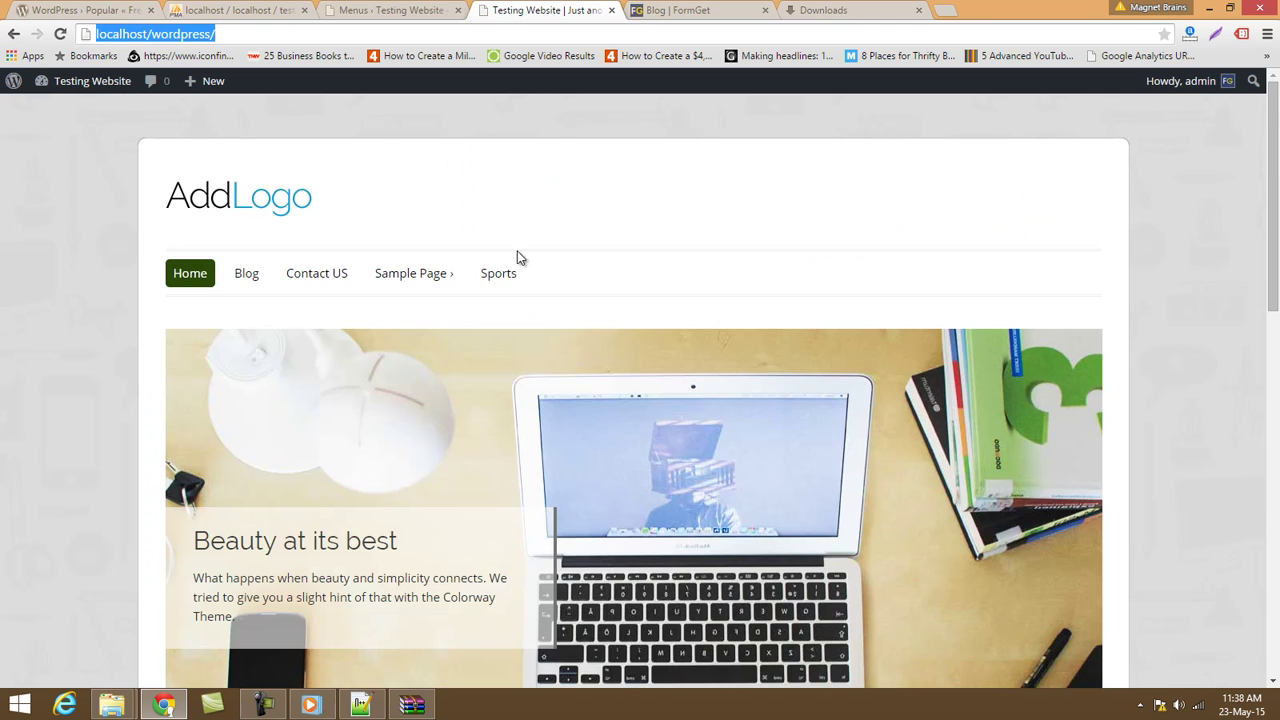
left_click(497, 275)
scroll(318, 290, "down", 1)
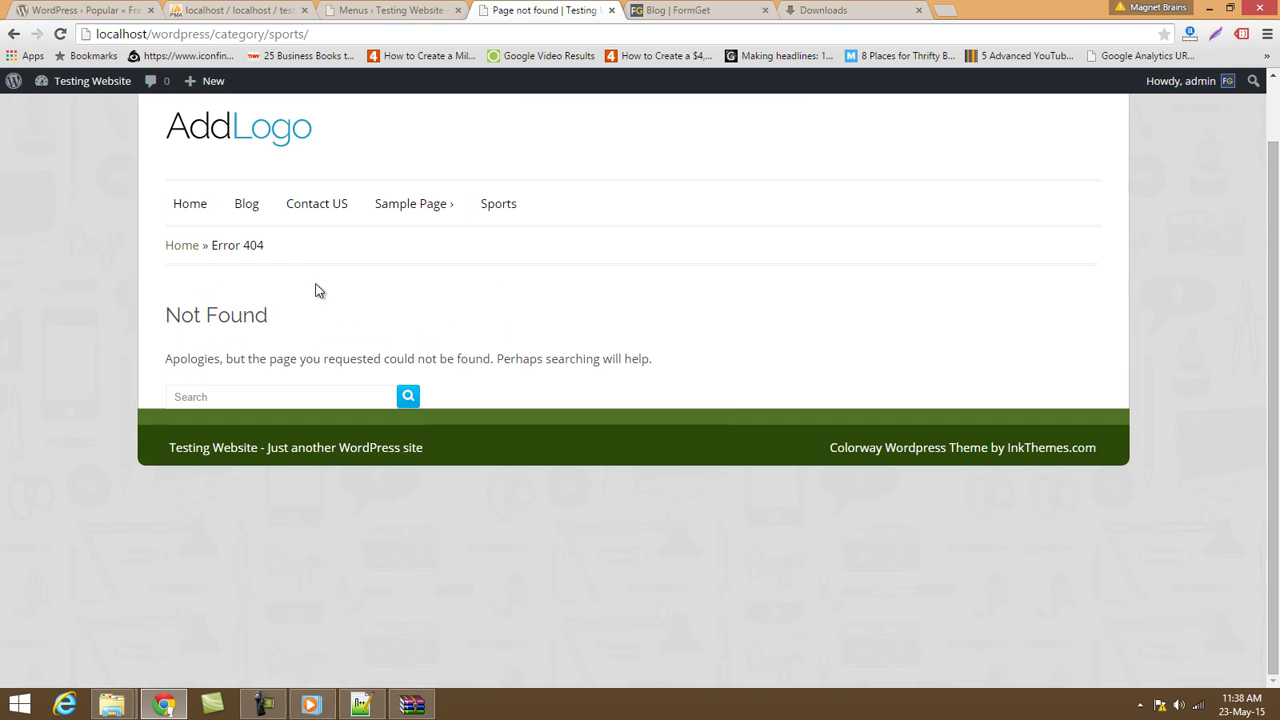
left_click(246, 10)
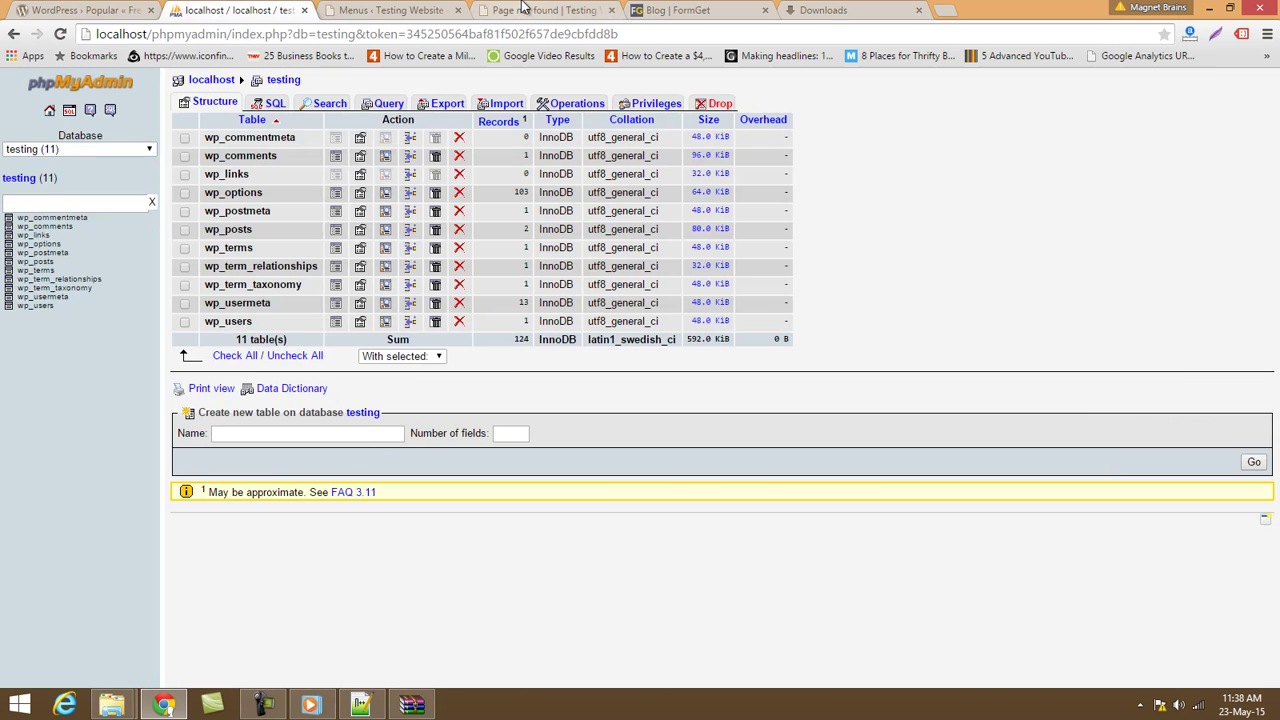
left_click(524, 10)
Return to the admin Menus editor and head to Posts.
left_click(434, 8)
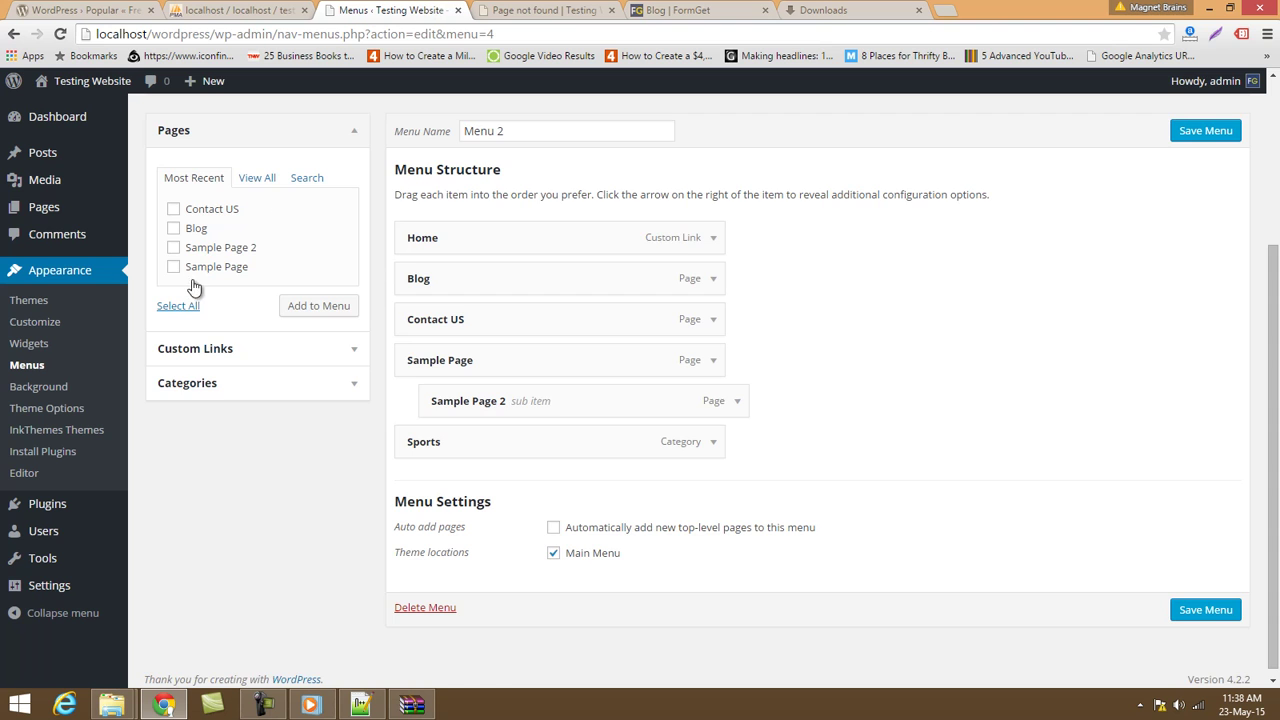
scroll(60, 260, "up", 2)
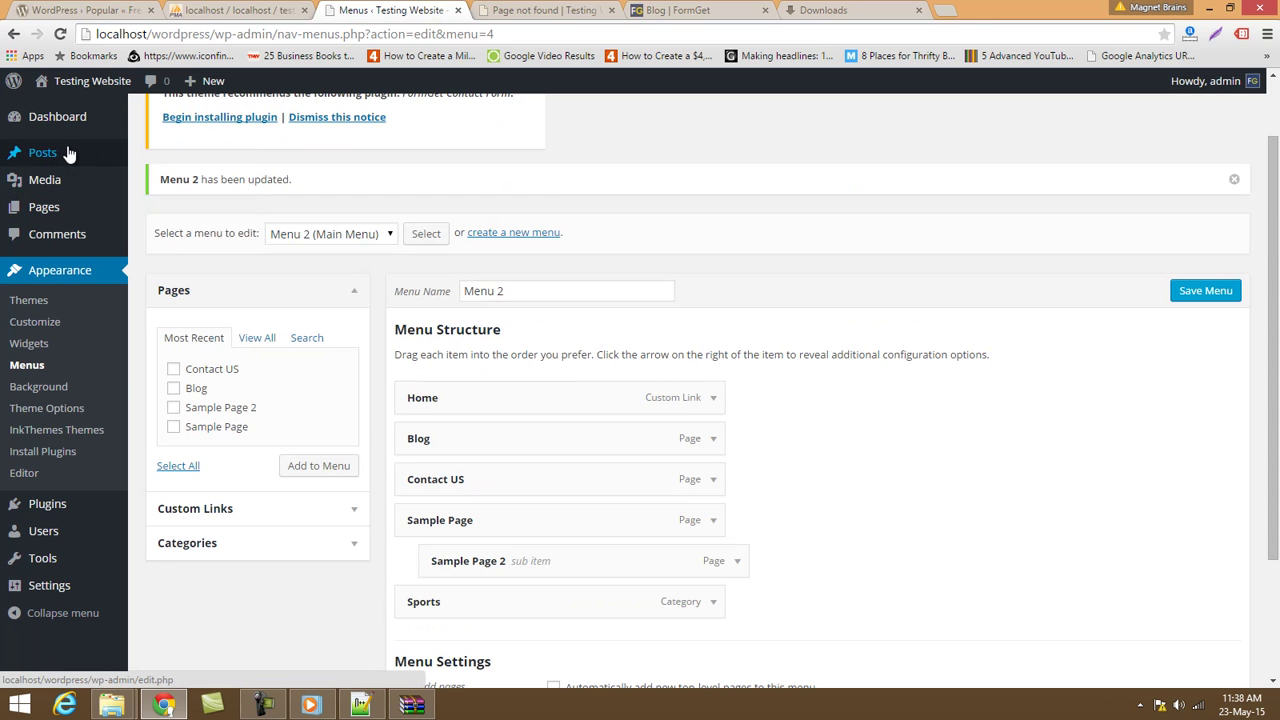
mouse_move(68, 152)
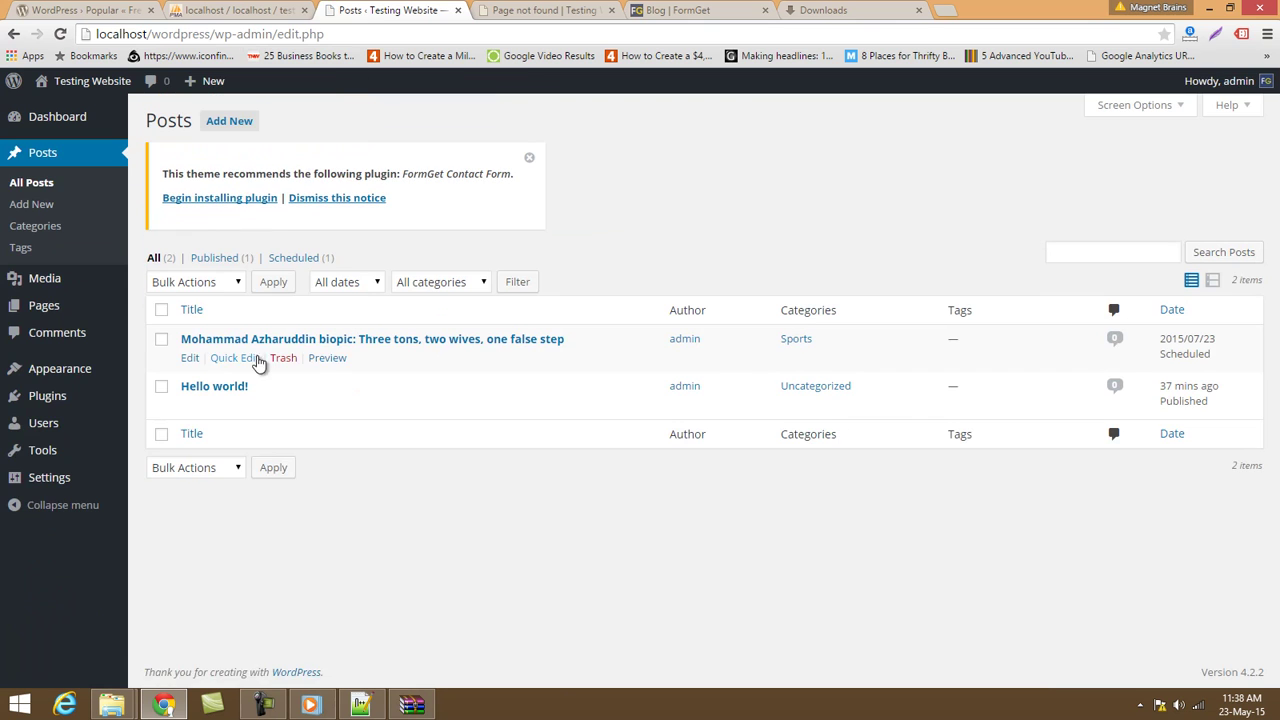
Quick Edit the Azharuddin biopic post, setting its status to Published.
left_click(228, 358)
left_click(912, 444)
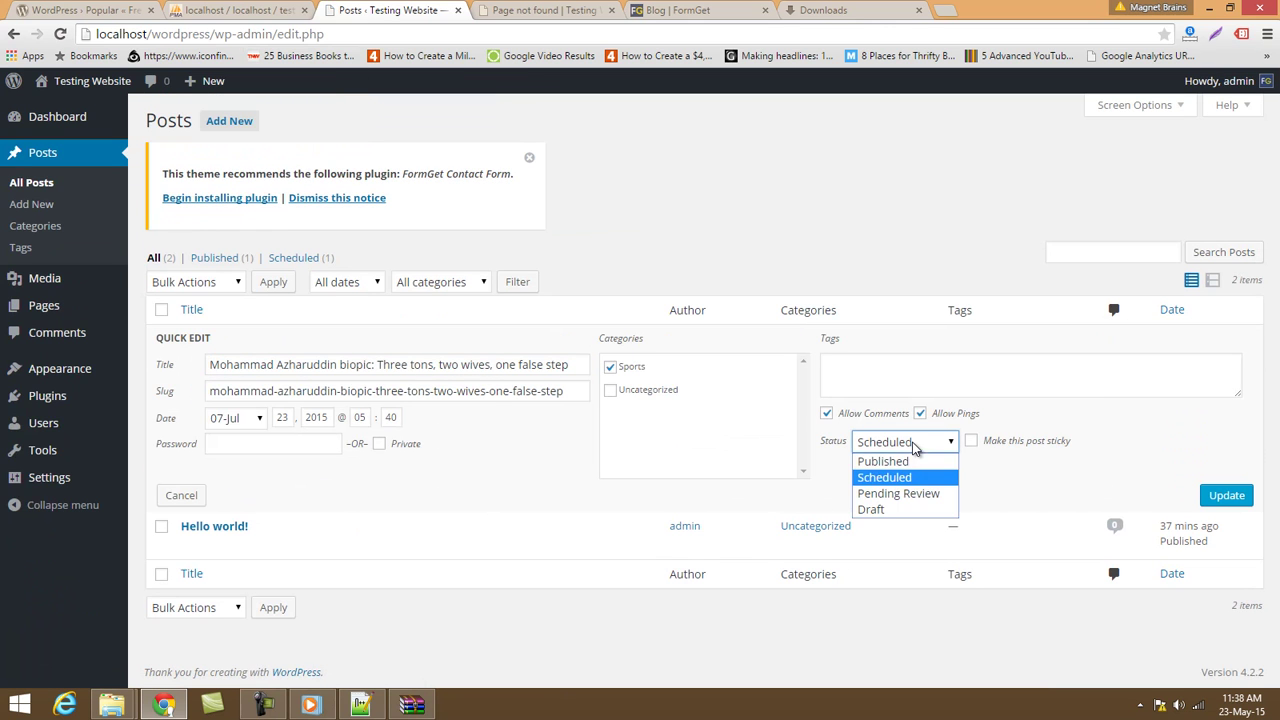
left_click(905, 456)
left_click(1226, 495)
Reload the Sports category page to check for the post, then return to Posts.
left_click(540, 10)
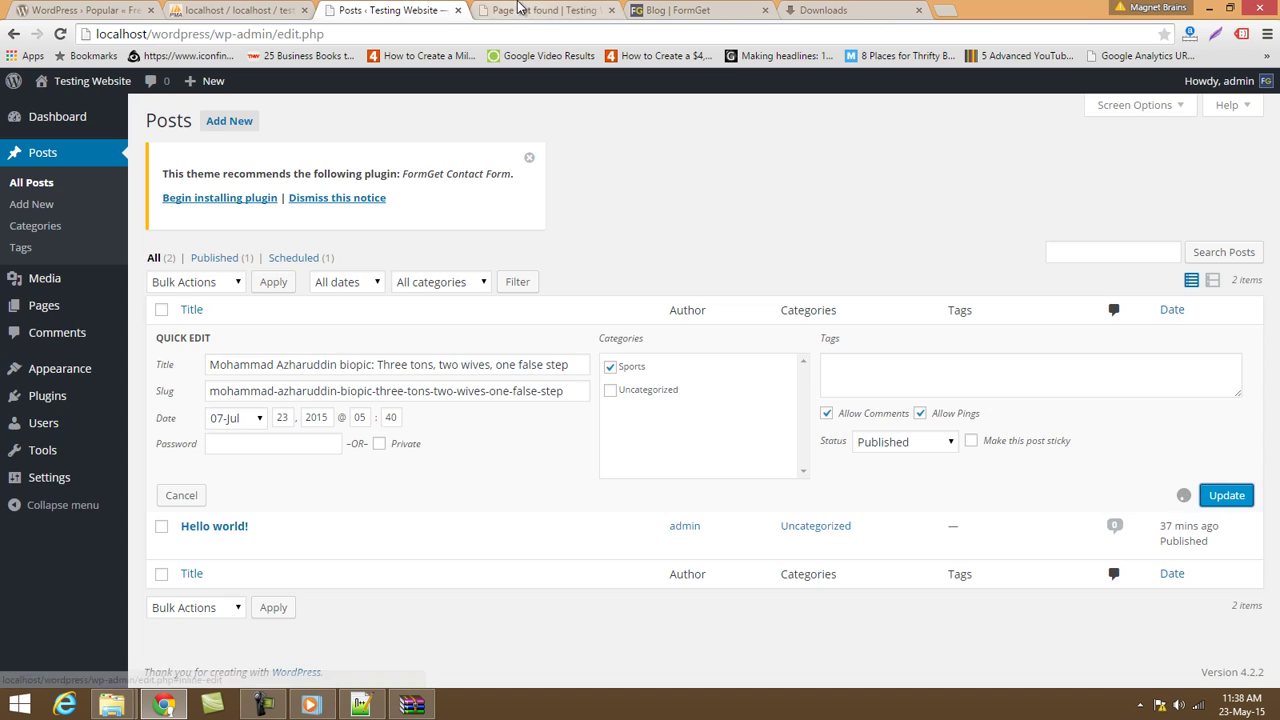
left_click(505, 32)
key("Return")
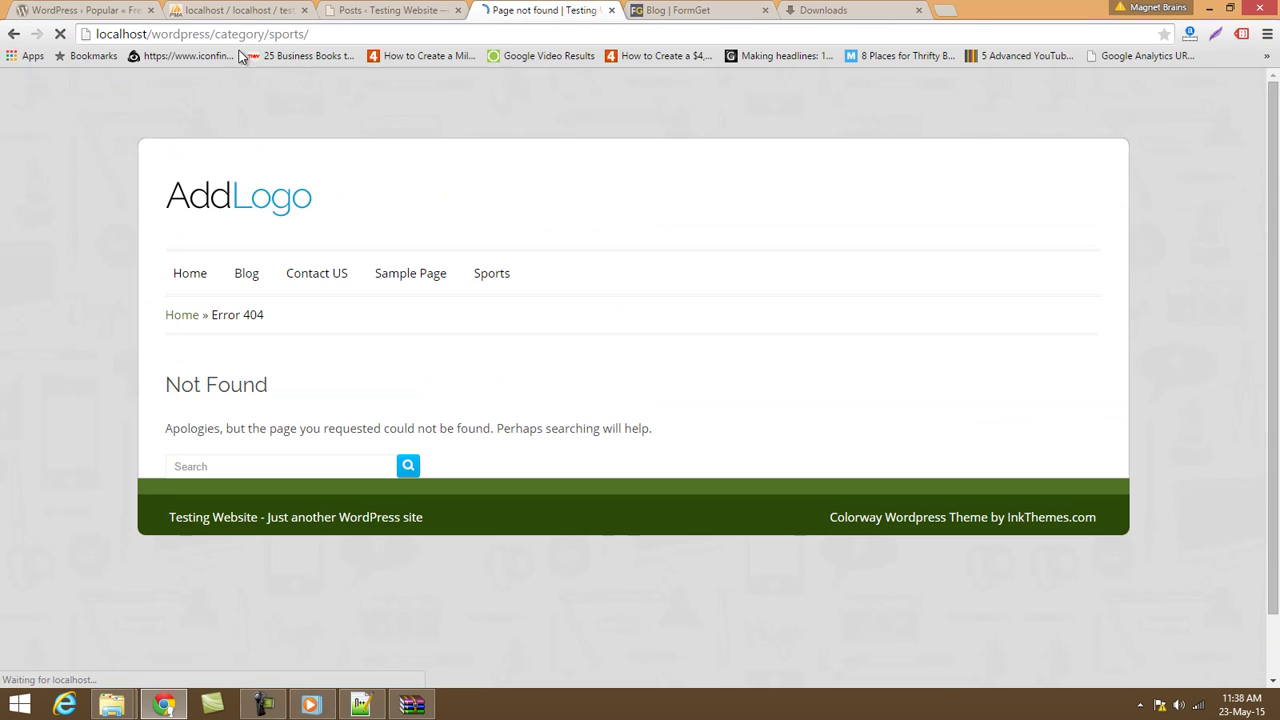
left_click_drag(227, 34, 320, 34)
key("Return")
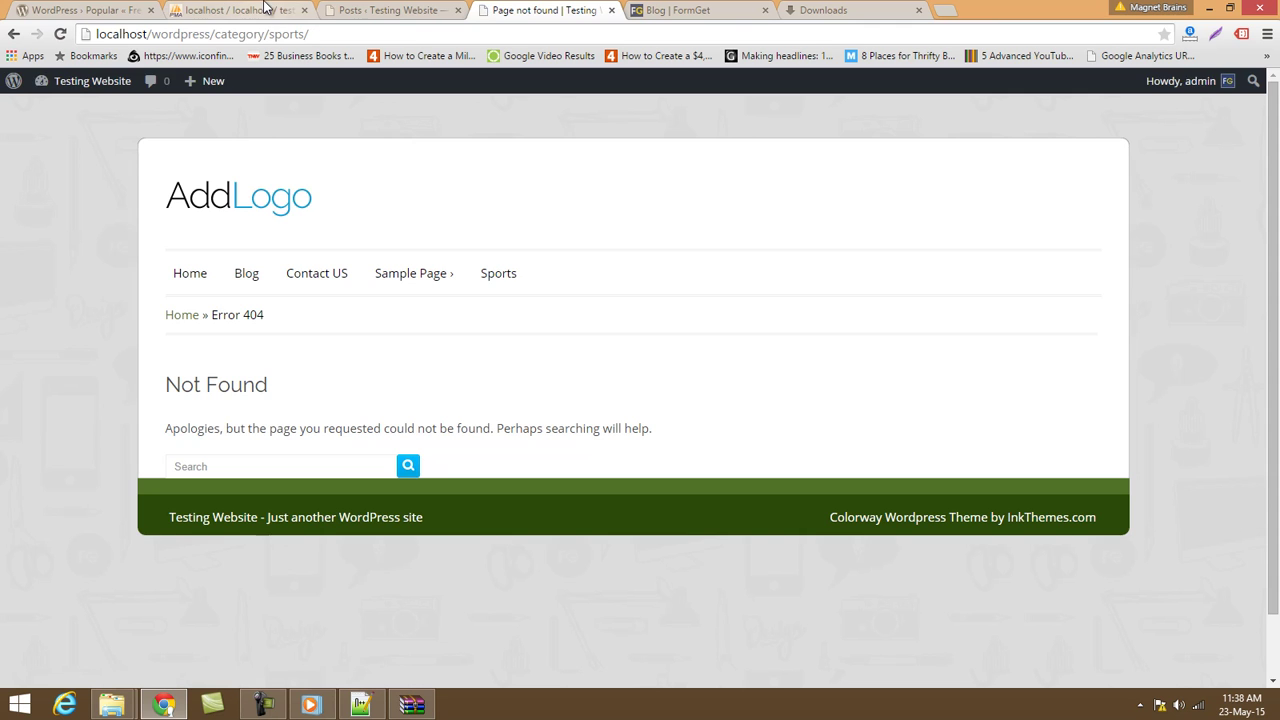
left_click(390, 10)
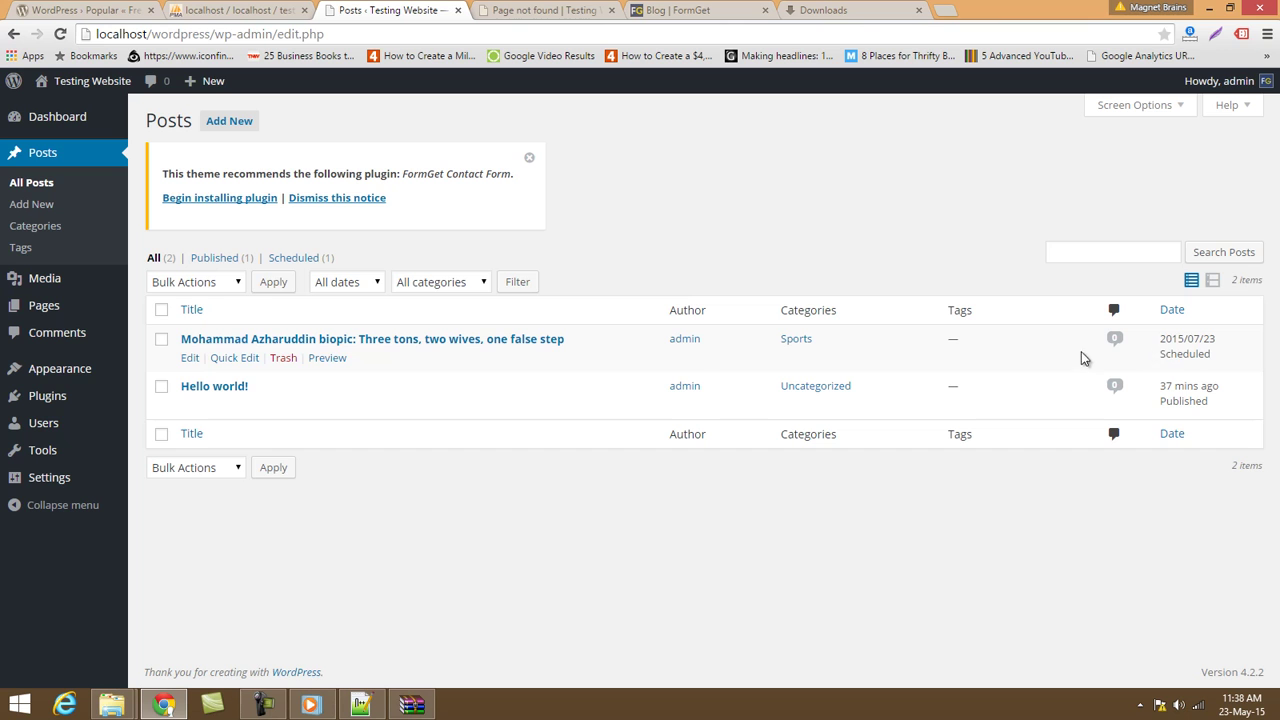
Set the biopic post to Published again via Quick Edit and open it in the full editor.
left_click(222, 362)
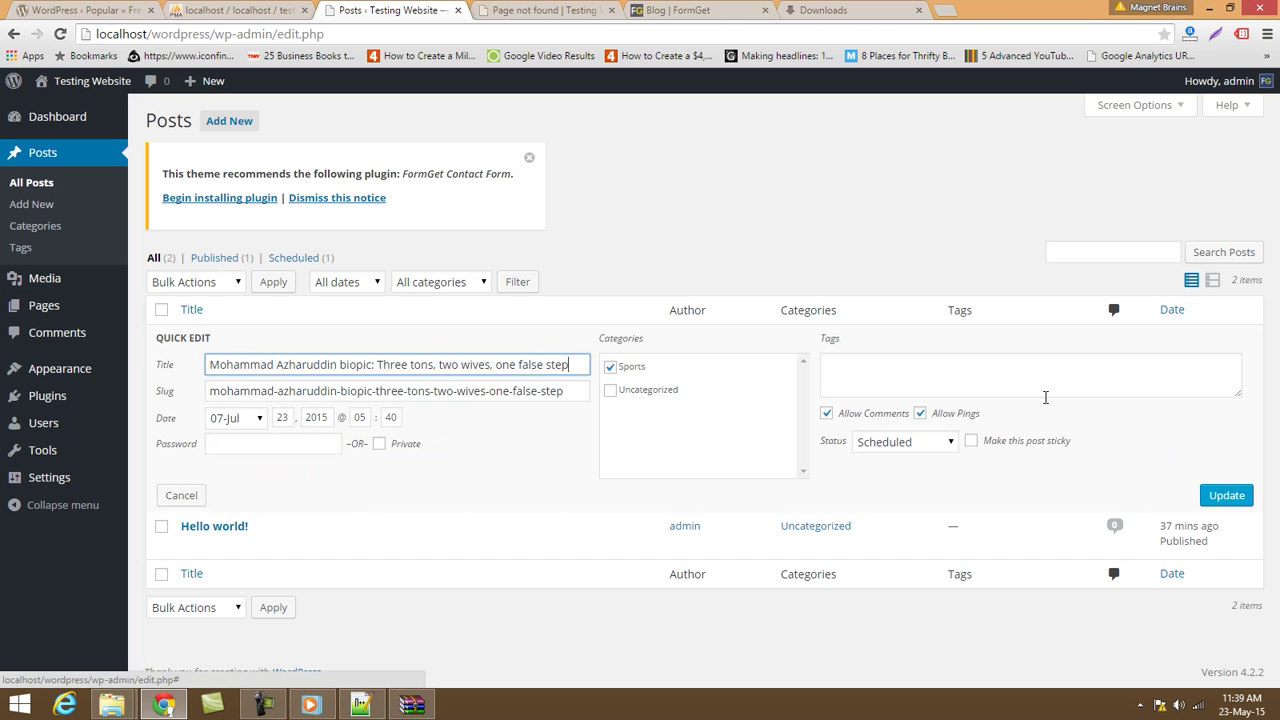
left_click(895, 441)
left_click(883, 462)
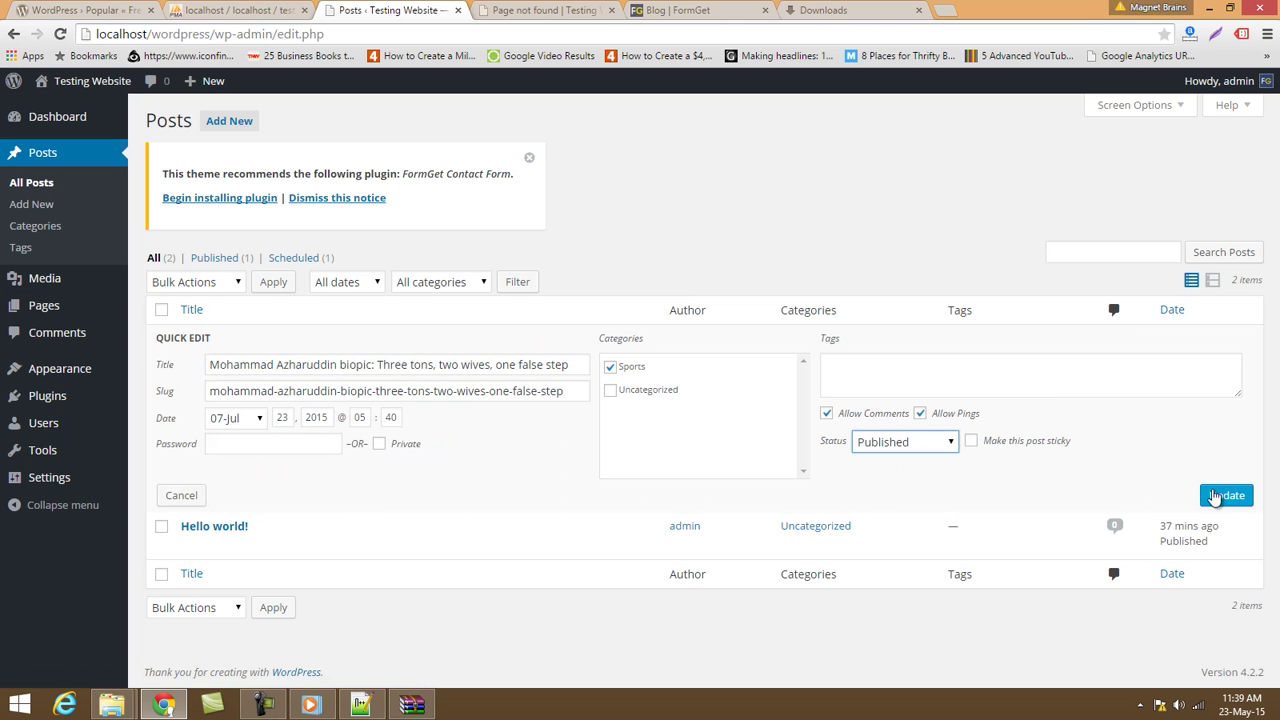
left_click(1212, 495)
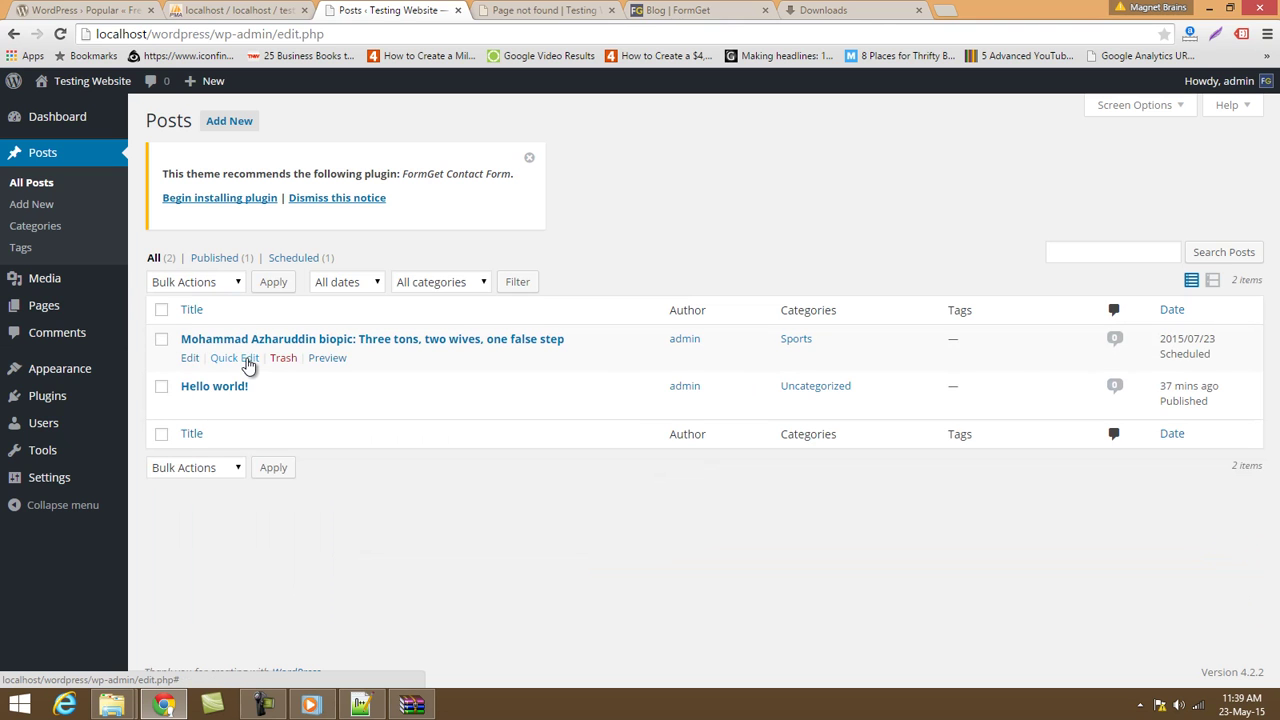
left_click(190, 358)
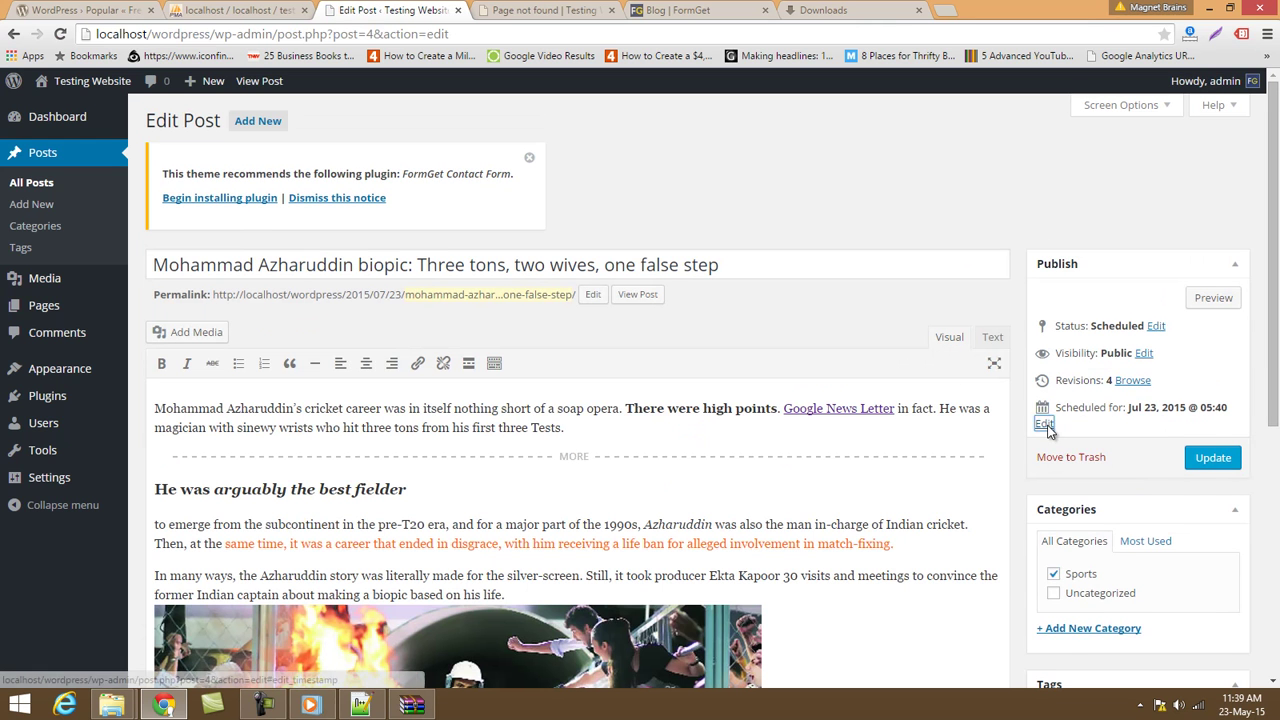
Change the post's publish month to 05-May and update the post.
left_click(1044, 424)
left_click(1060, 429)
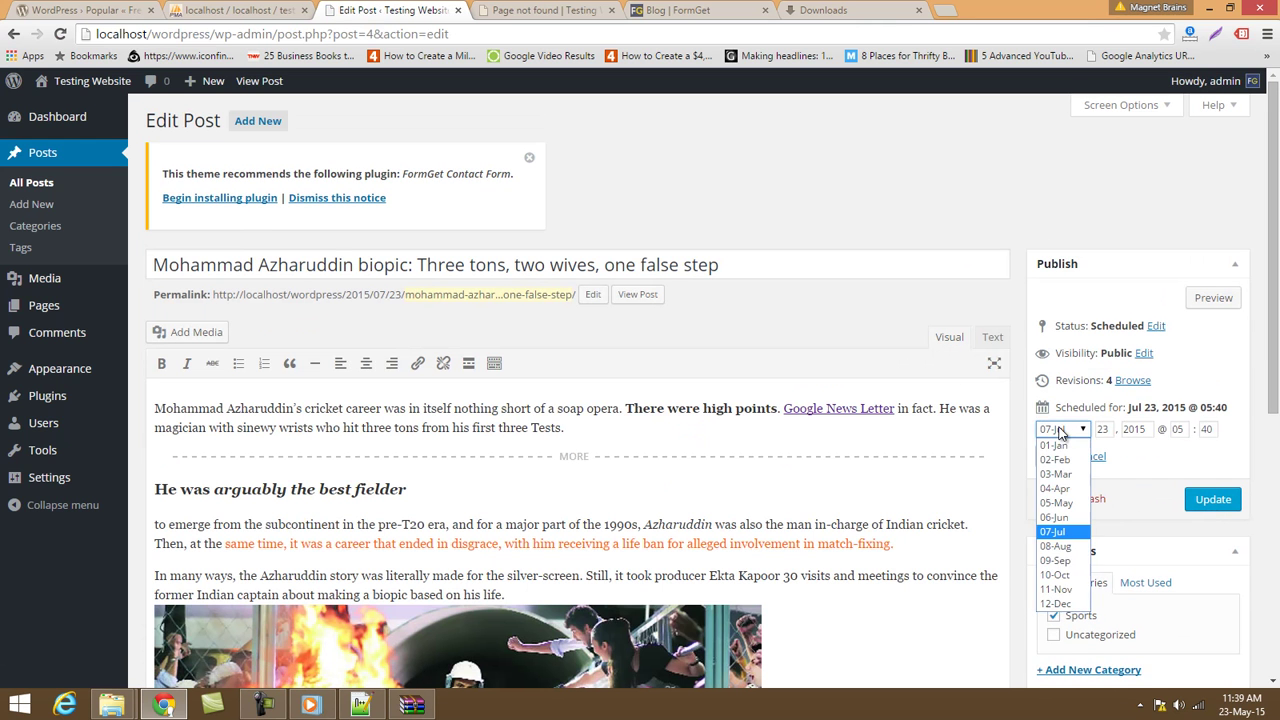
left_click(1056, 503)
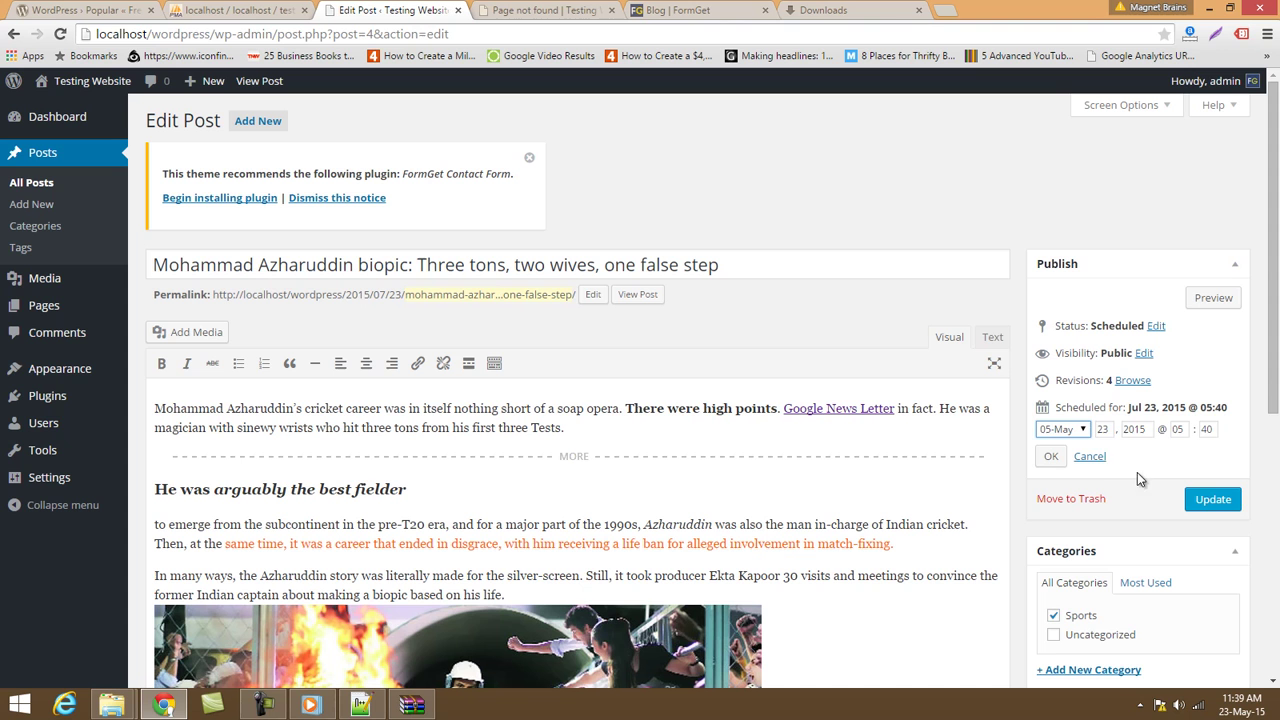
left_click(1051, 456)
left_click(1213, 460)
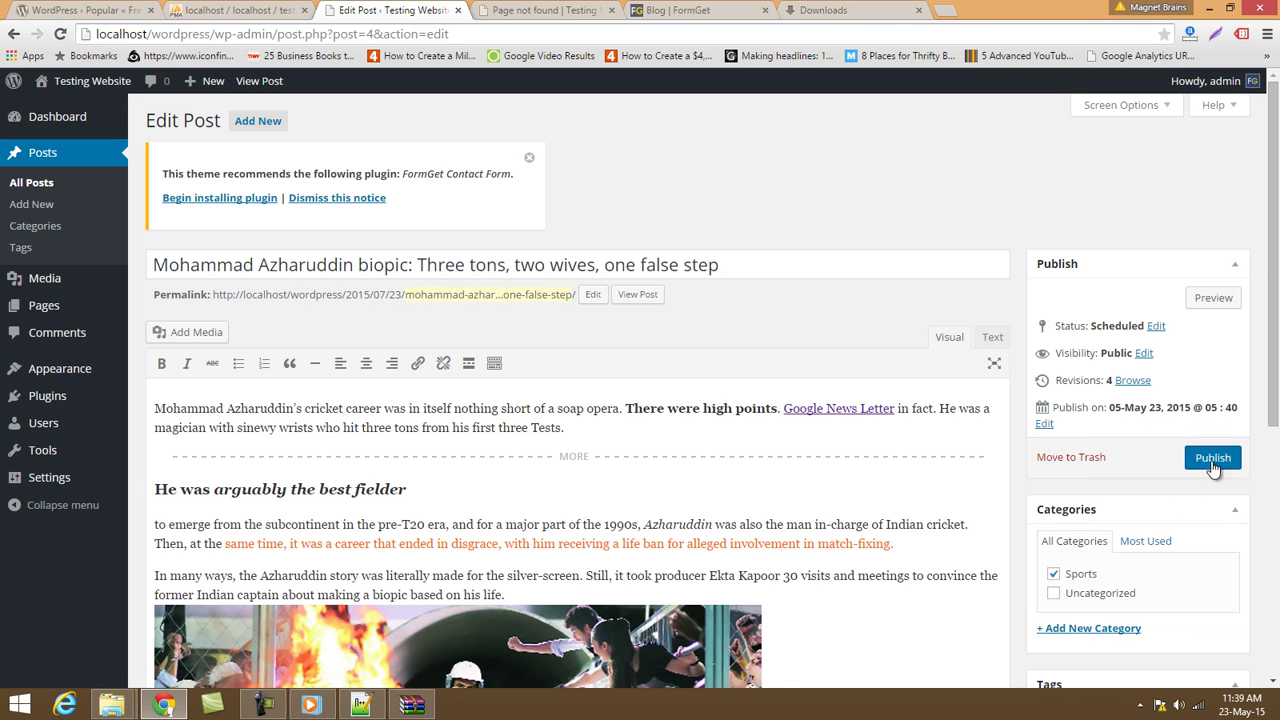
Reload the Sports category page to check whether the post appears.
left_click(527, 14)
left_click(516, 40)
key("Return")
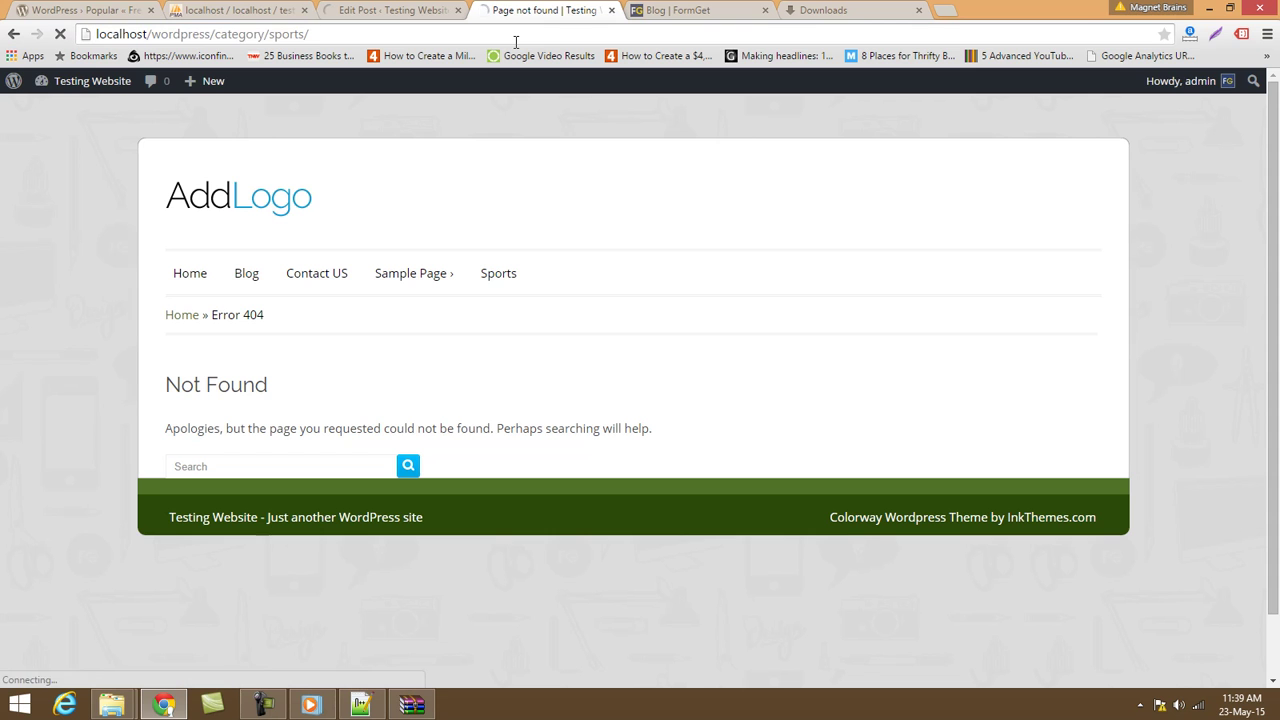
left_click(436, 10)
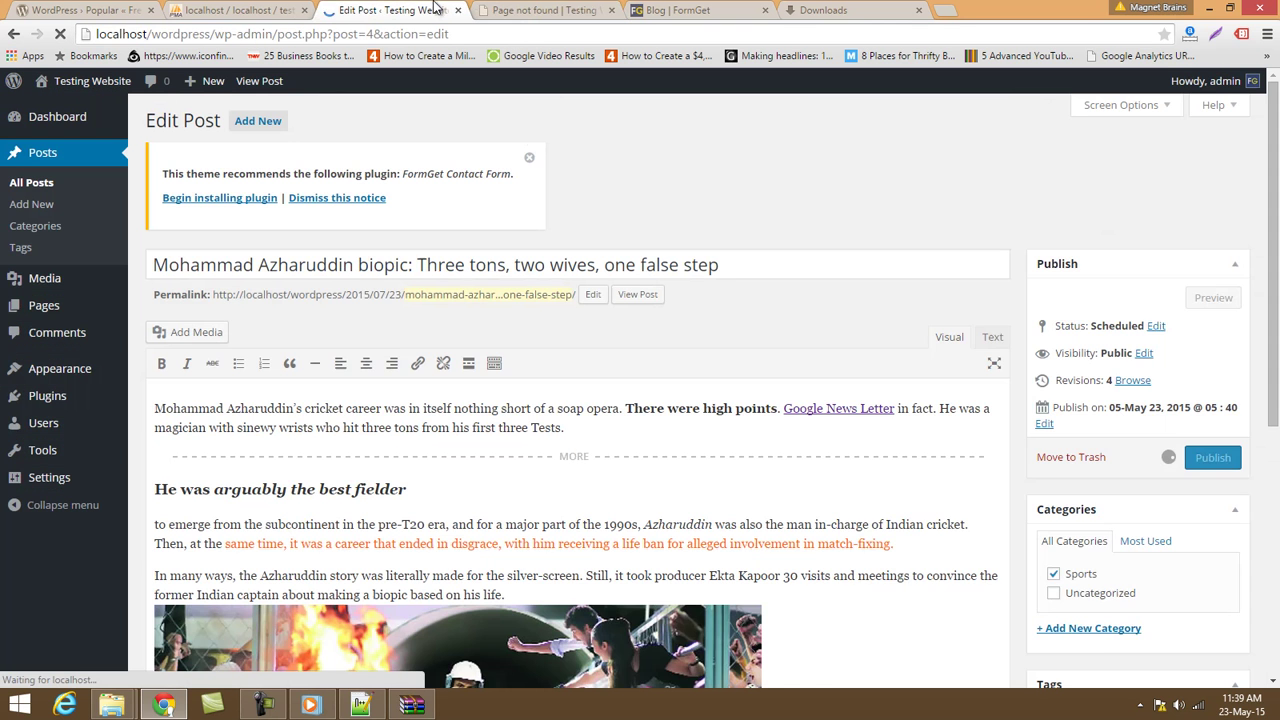
Change the publish month to 04-Apr and save the post.
left_click(1044, 469)
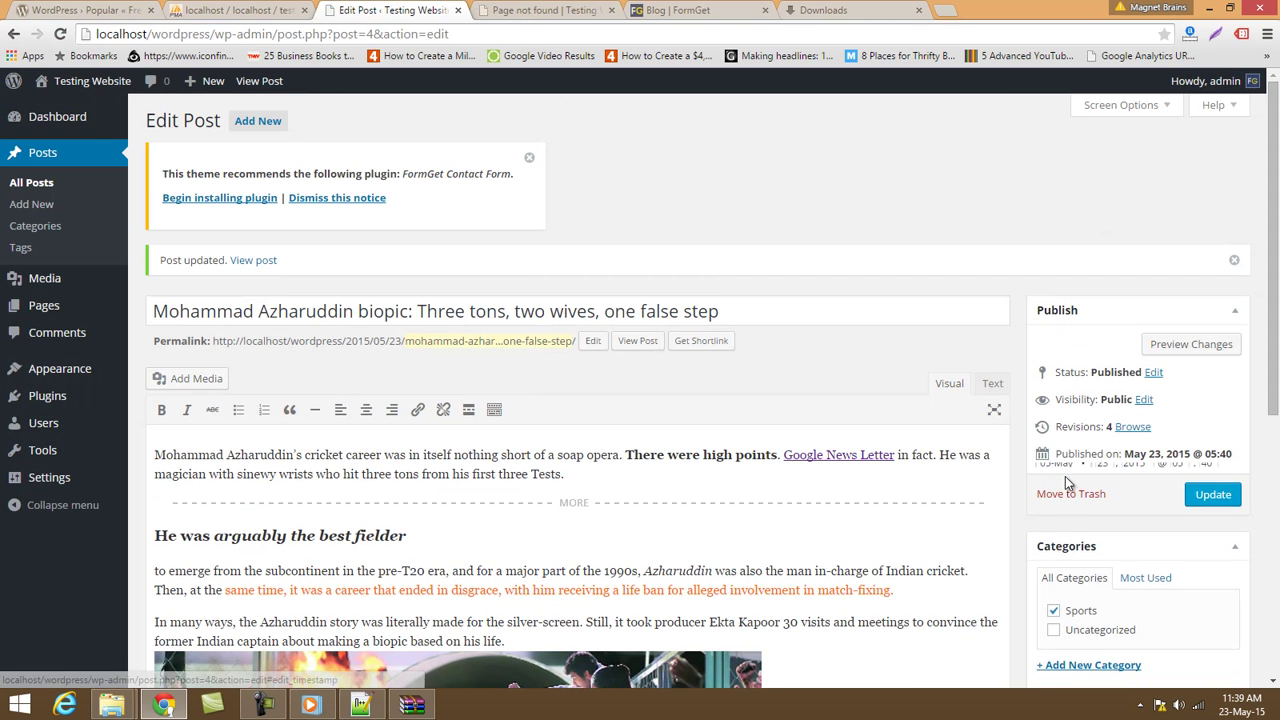
left_click(1088, 472)
left_click(1060, 535)
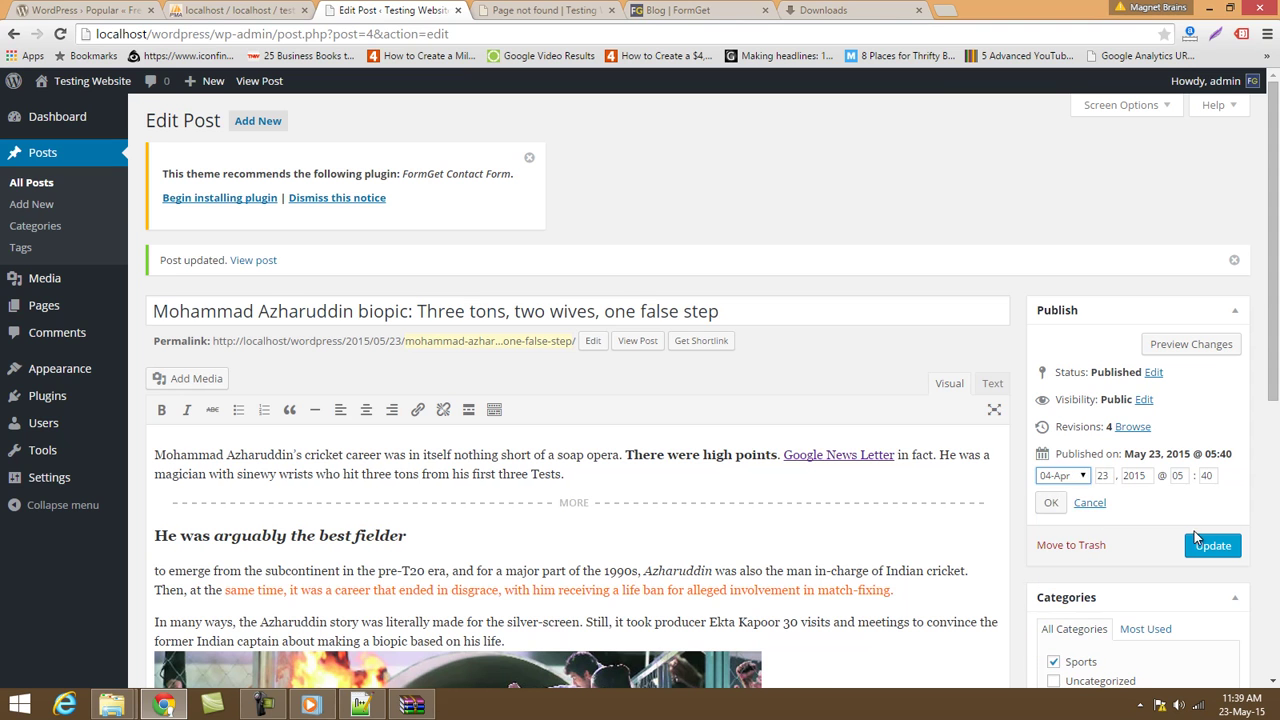
left_click(1213, 546)
left_click(1051, 503)
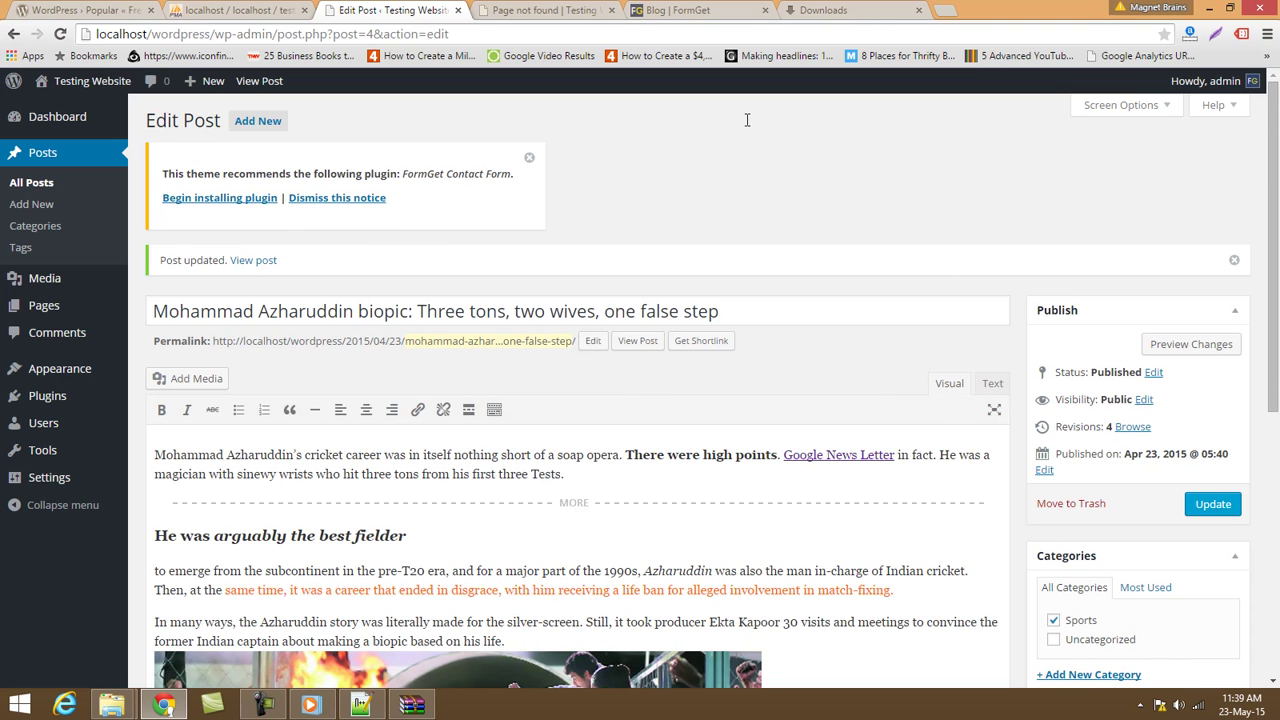
Reopen the Sports category page from the site's home menu to check again.
left_click(545, 10)
left_click(549, 55)
left_click(13, 34)
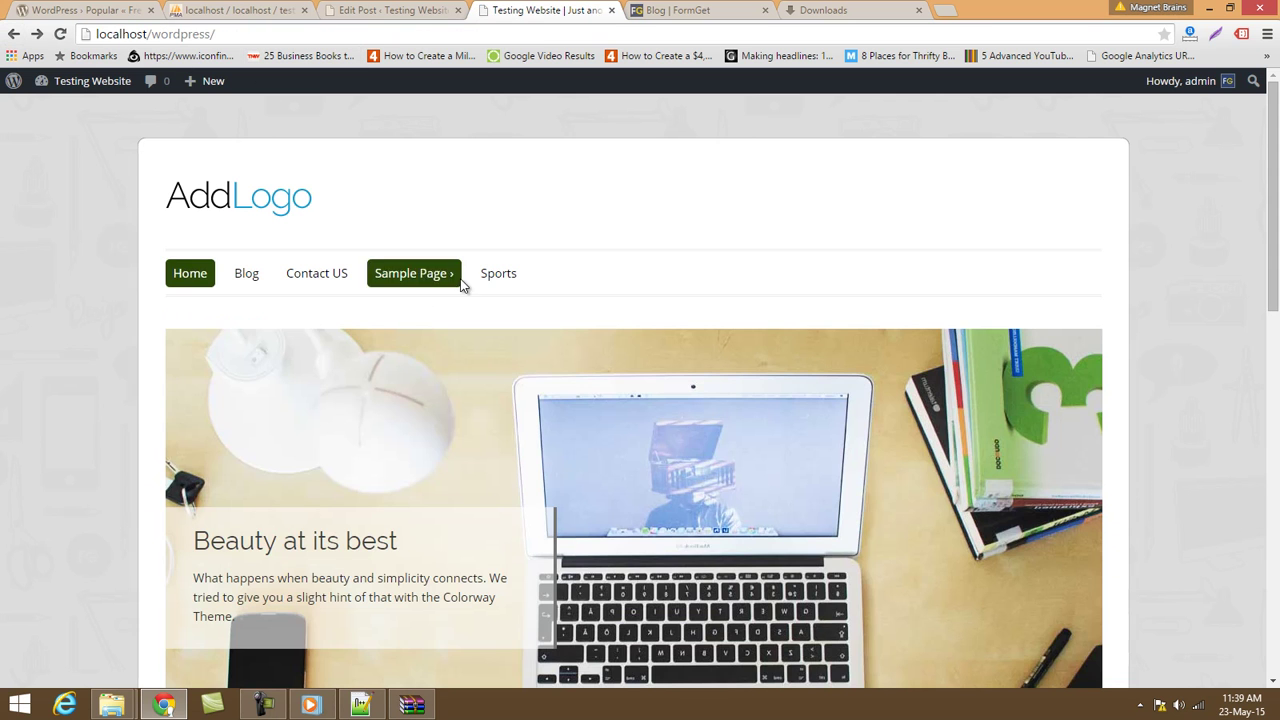
left_click(475, 277)
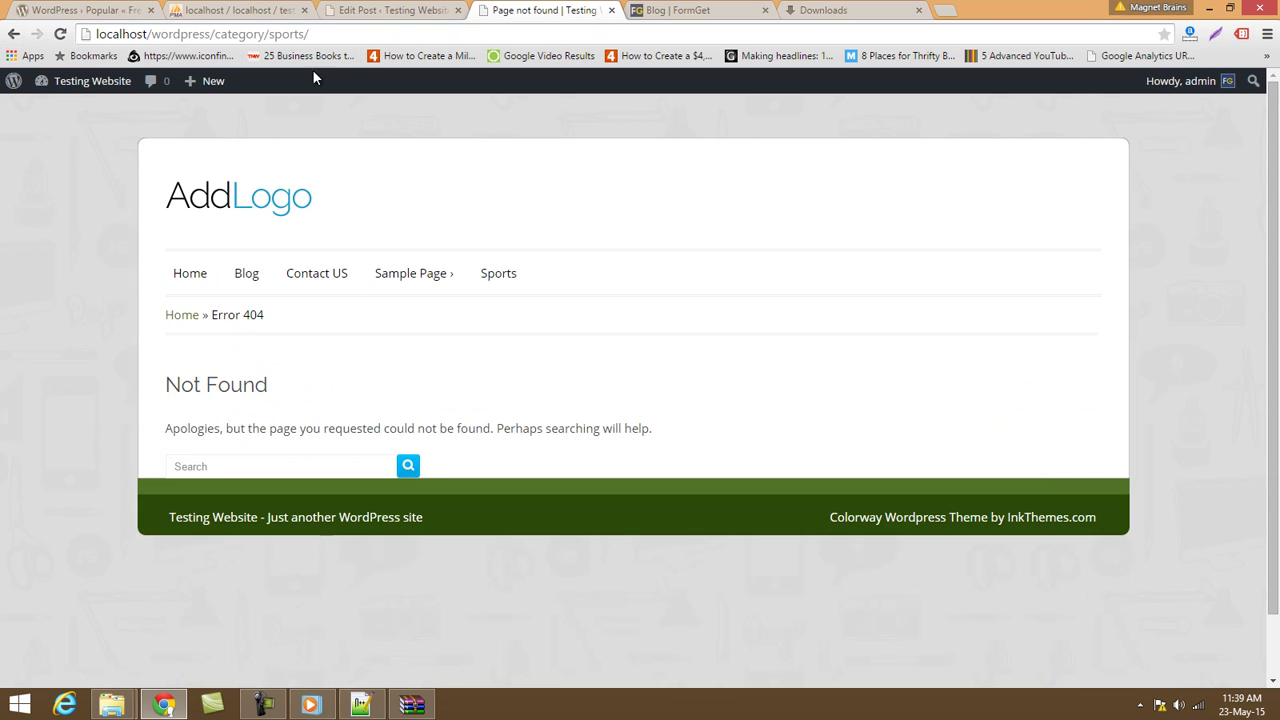
left_click(390, 10)
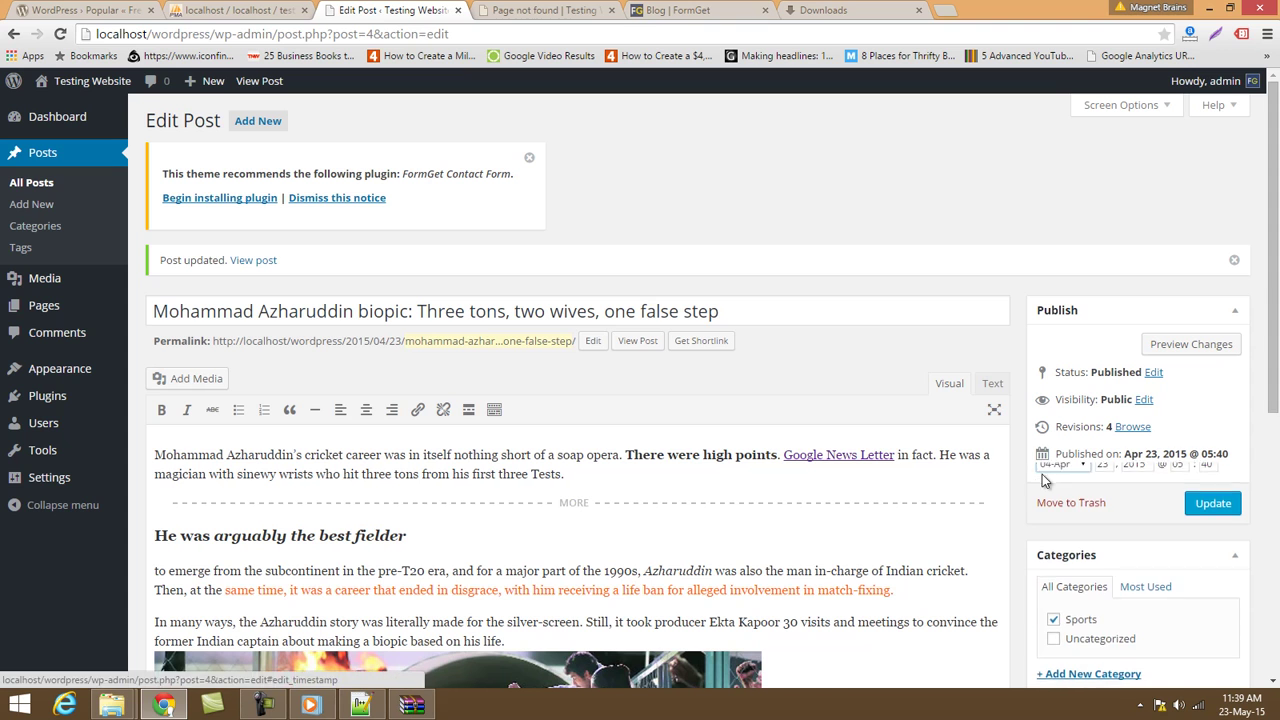
Save the post again without changing its publish date.
left_click(1044, 472)
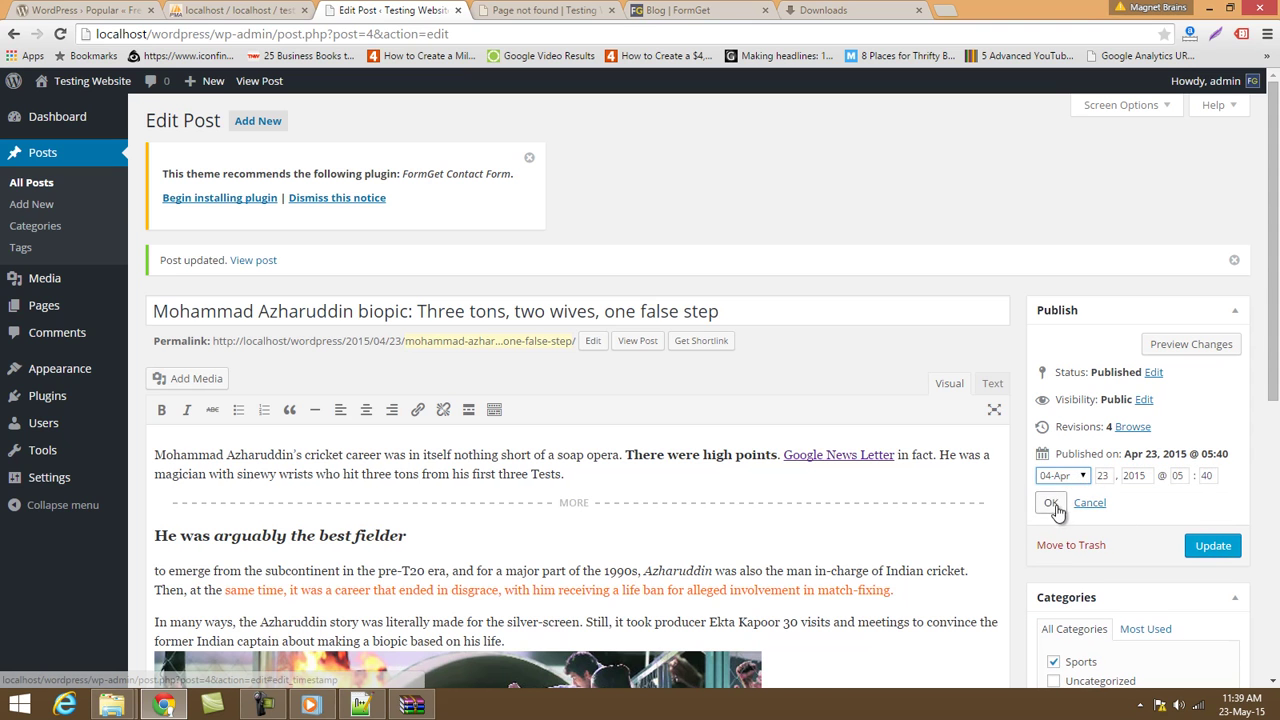
left_click(1089, 502)
left_click(1205, 503)
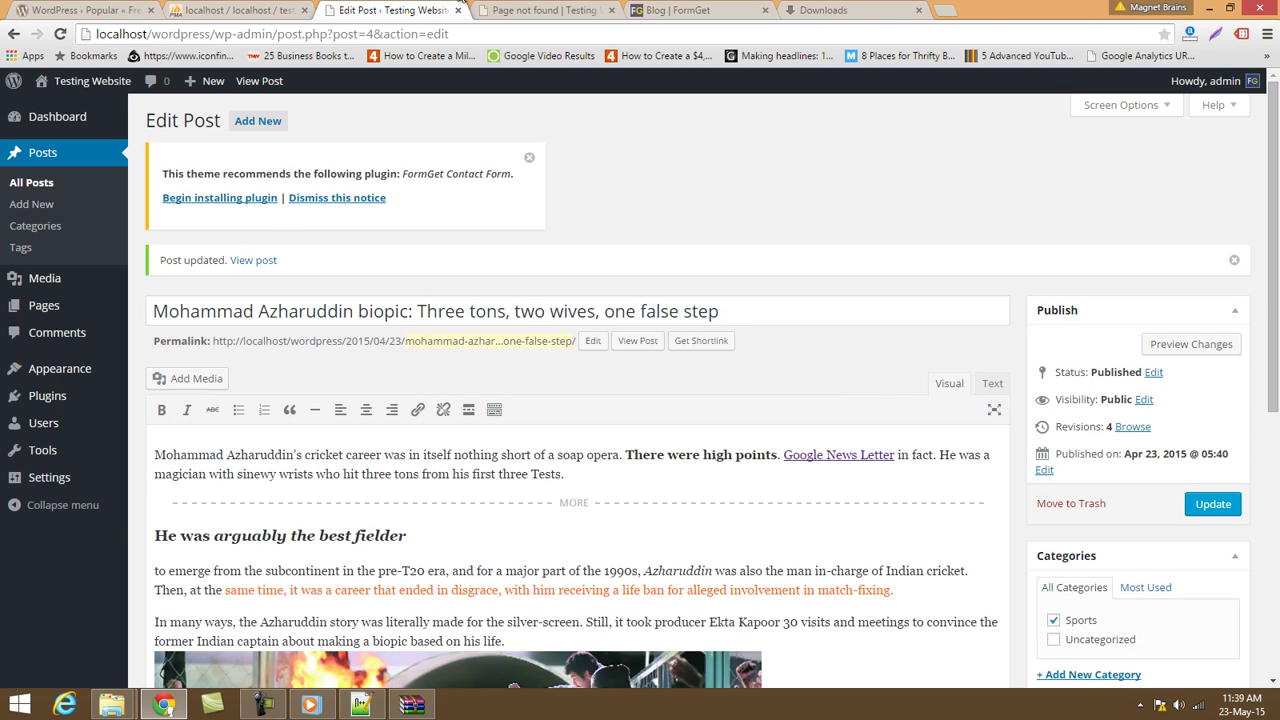
Reload the Sports category page once more.
left_click(516, 10)
left_click(503, 33)
key("Return")
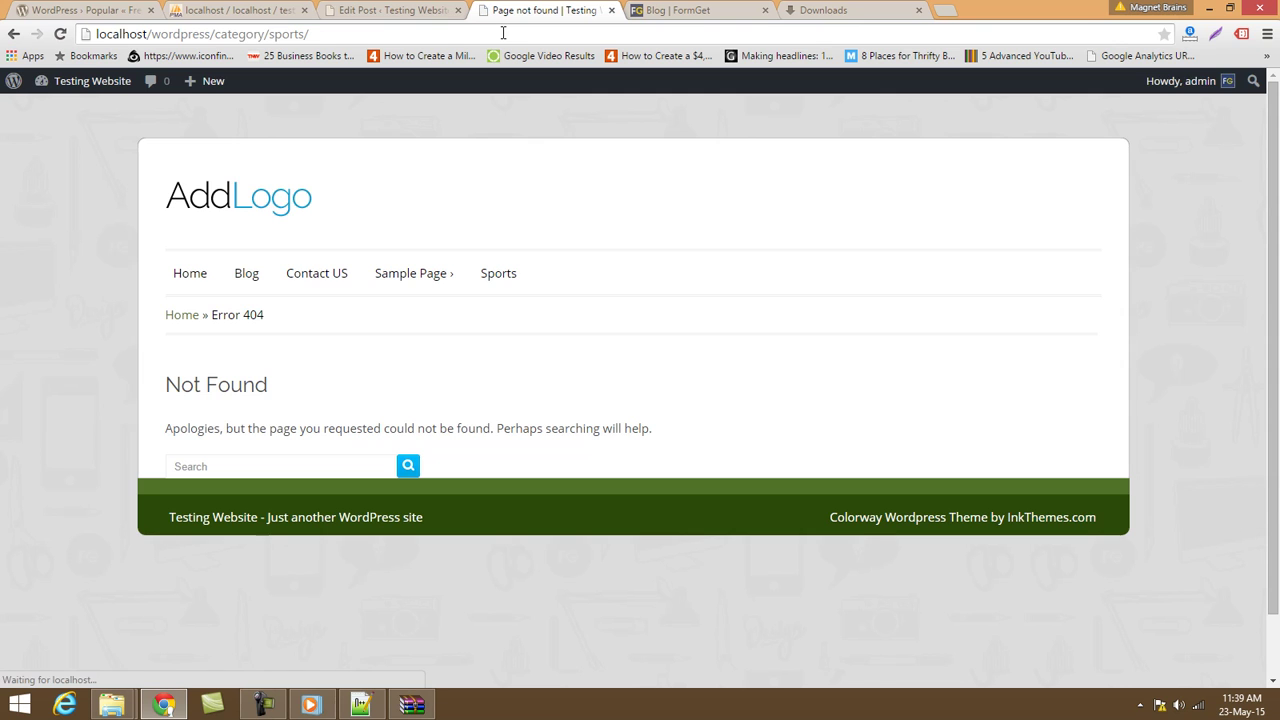
left_click(390, 10)
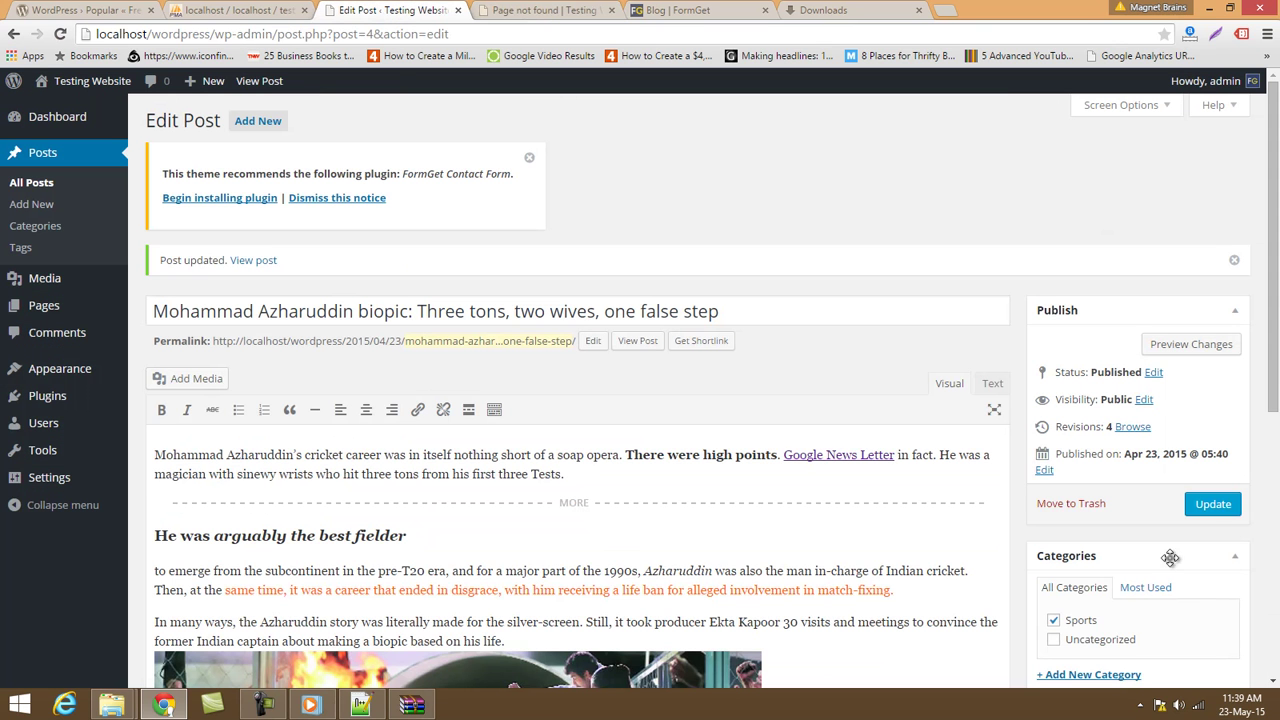
Set the publish month back to 05-May, giving May 23, 2015, and update the post.
left_click(1042, 470)
left_click(1083, 477)
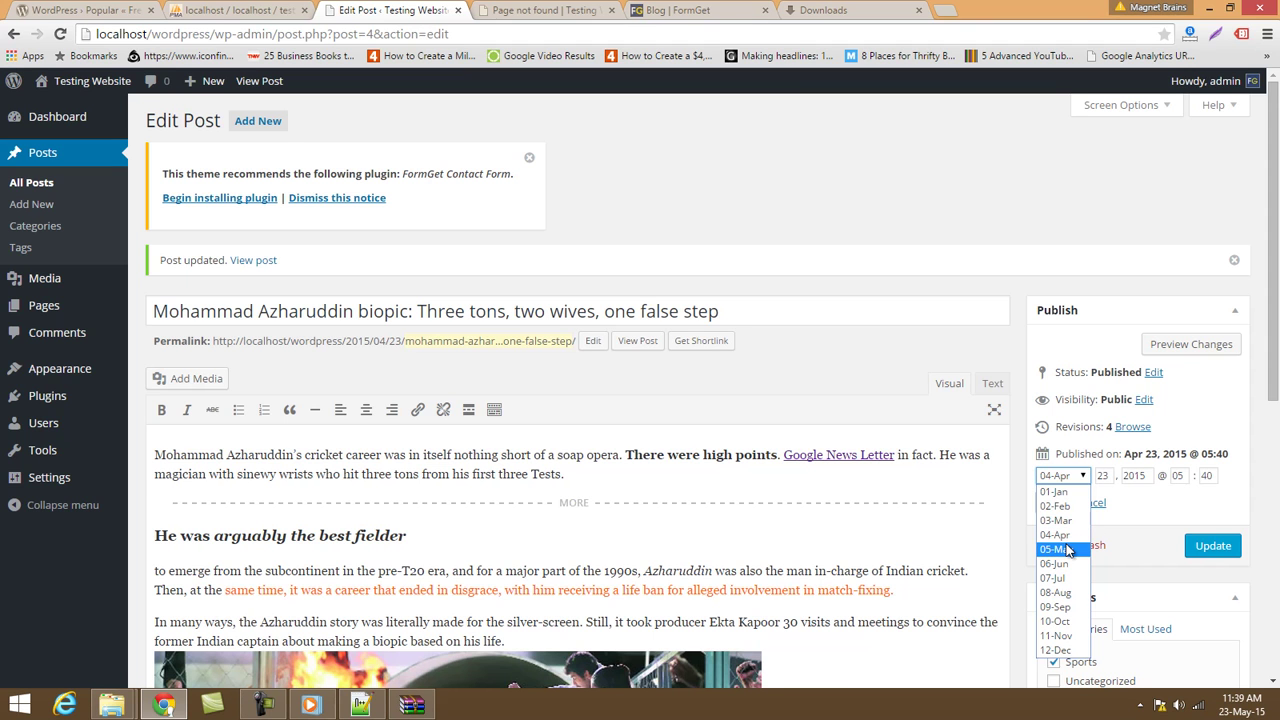
left_click(1067, 550)
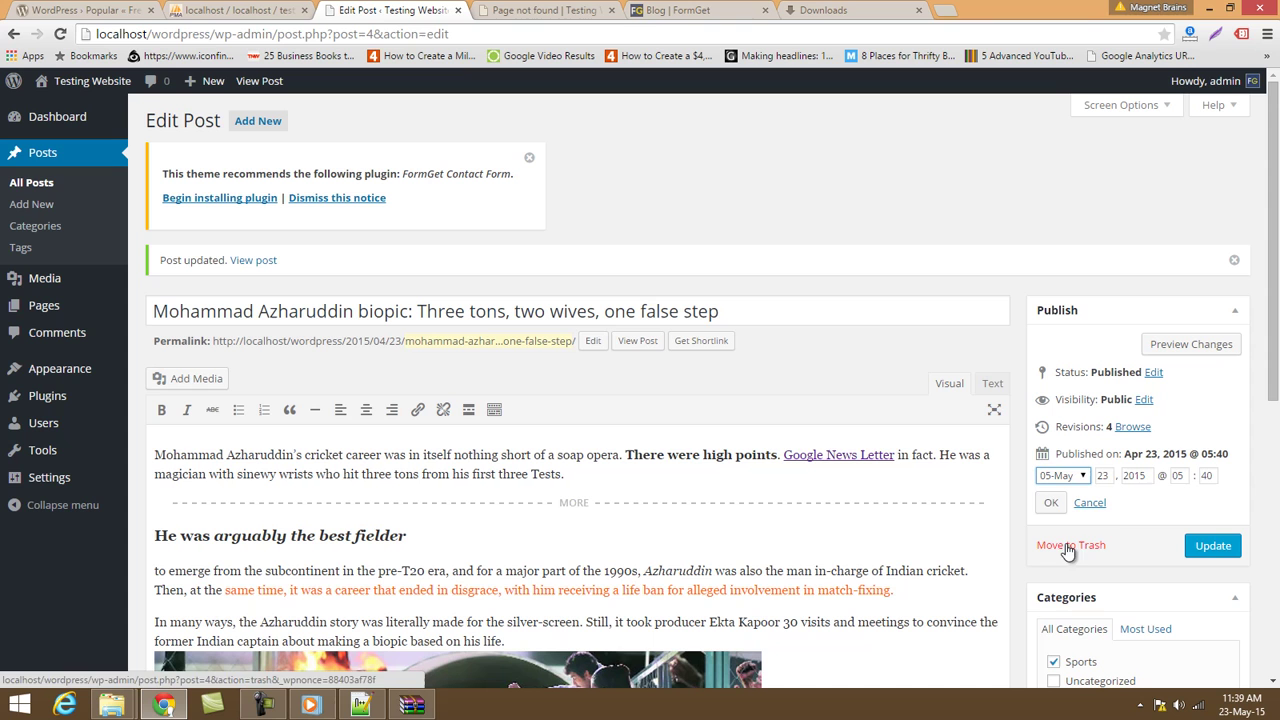
left_click(1078, 483)
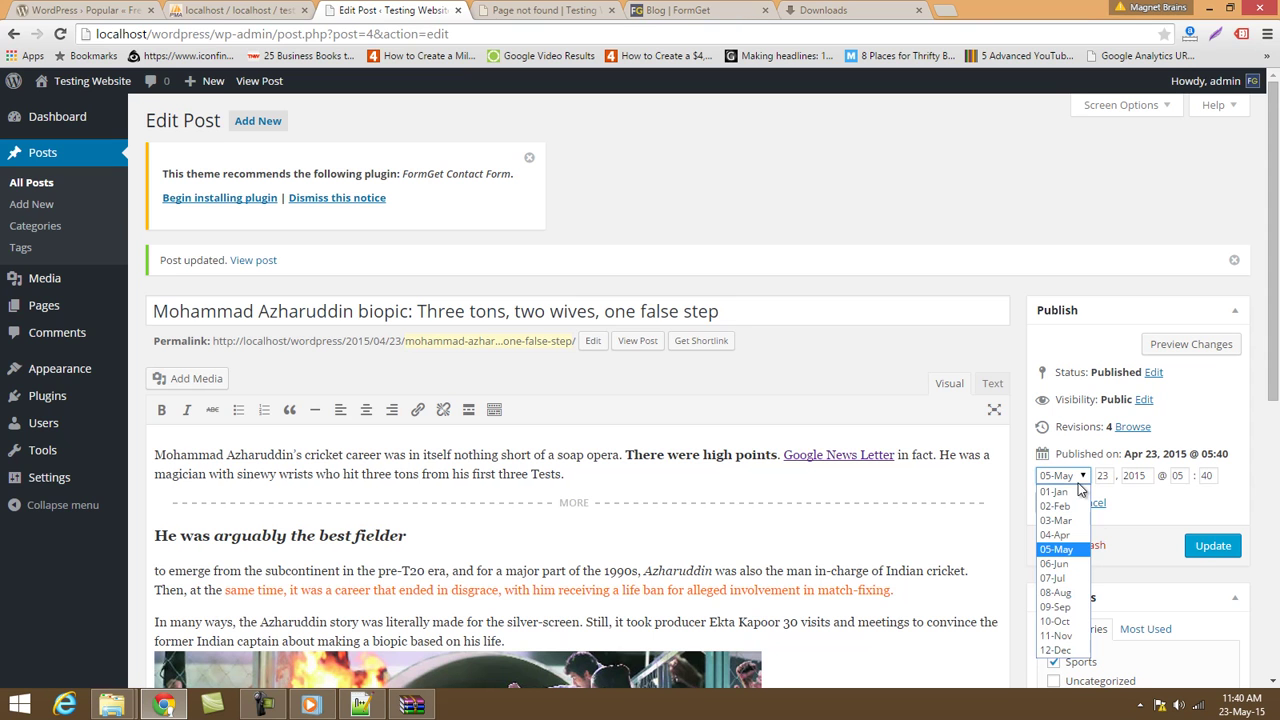
left_click(1199, 548)
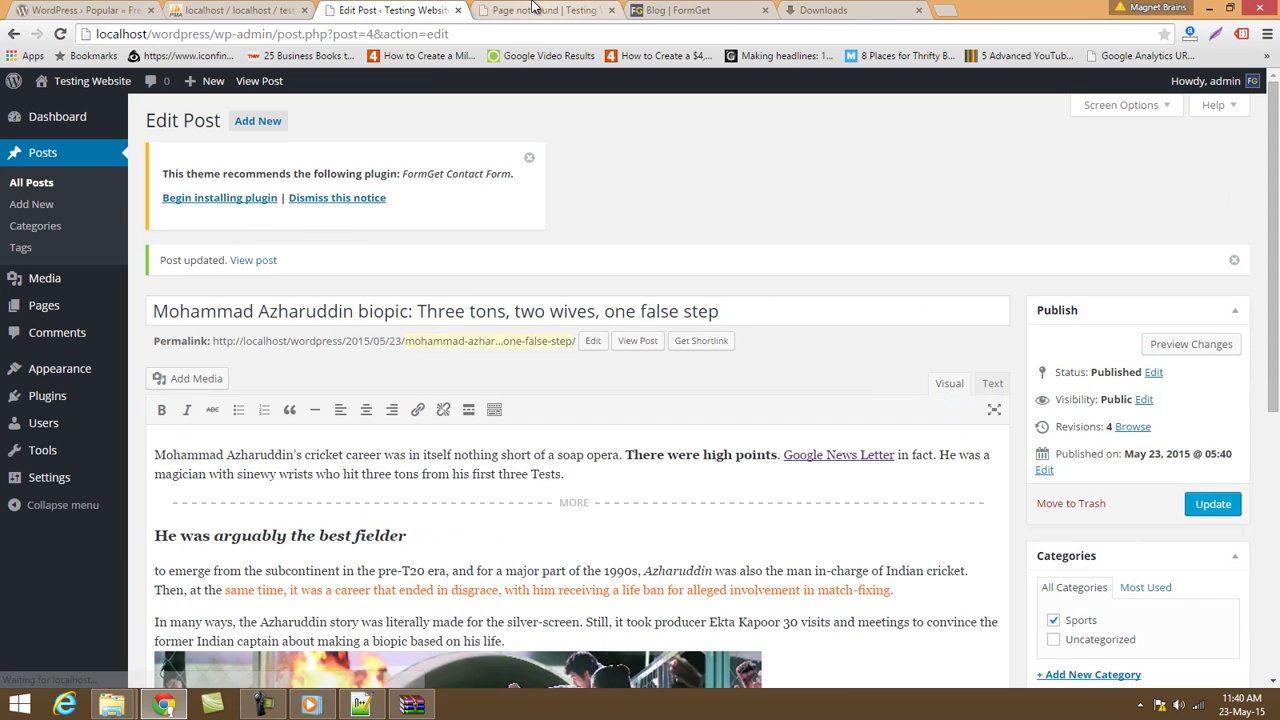
left_click(533, 9)
Visit the site's Home, Blog and Sports pages from the menu.
left_click(193, 284)
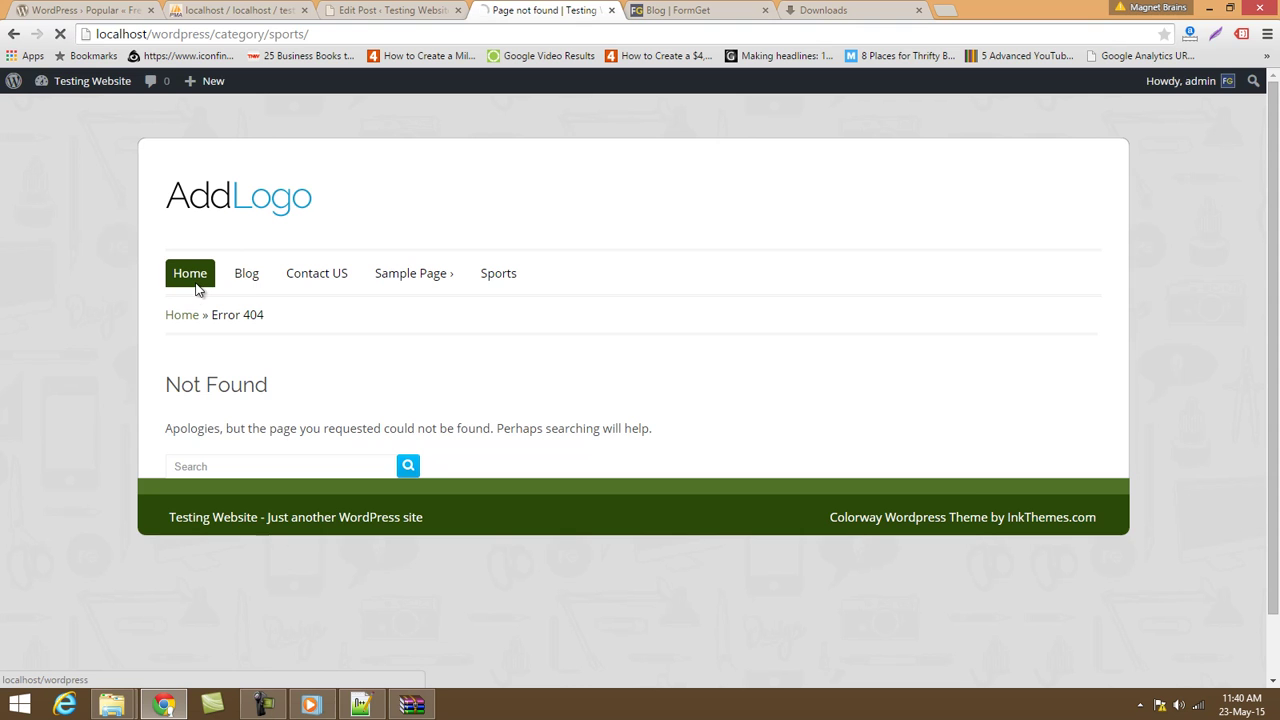
left_click(246, 289)
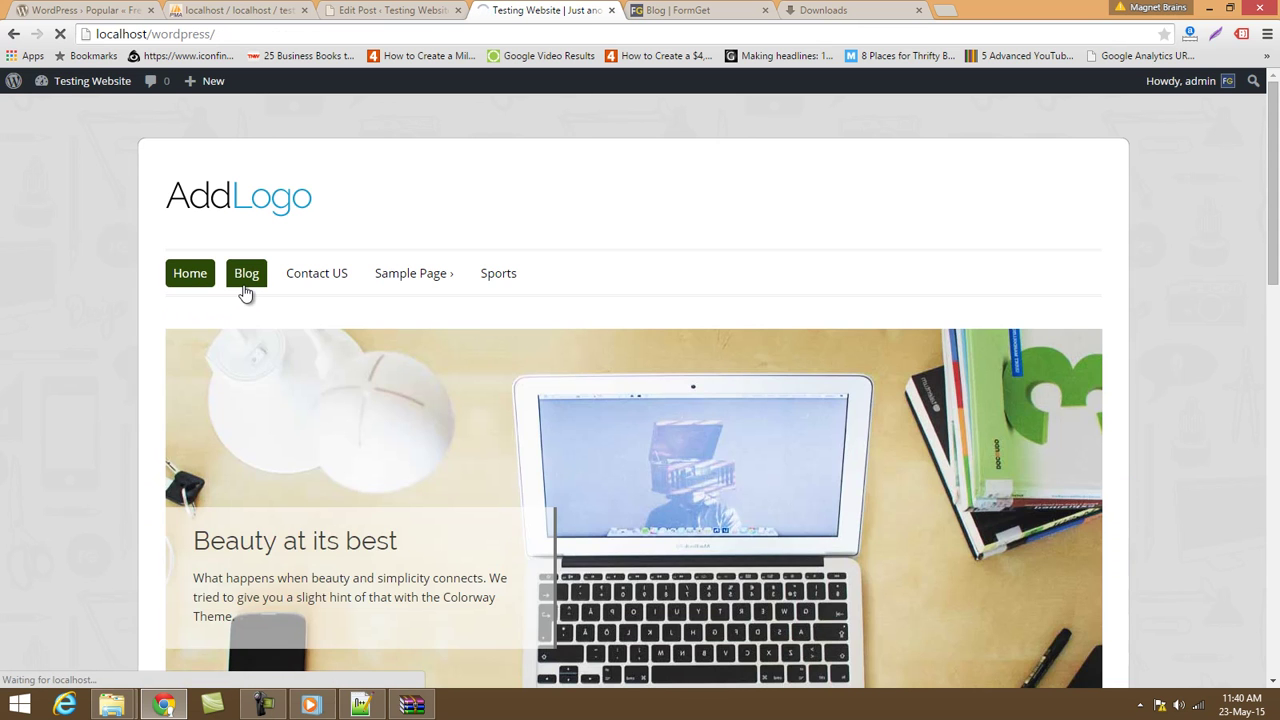
scroll(337, 314, "down", 3)
scroll(394, 400, "up", 1)
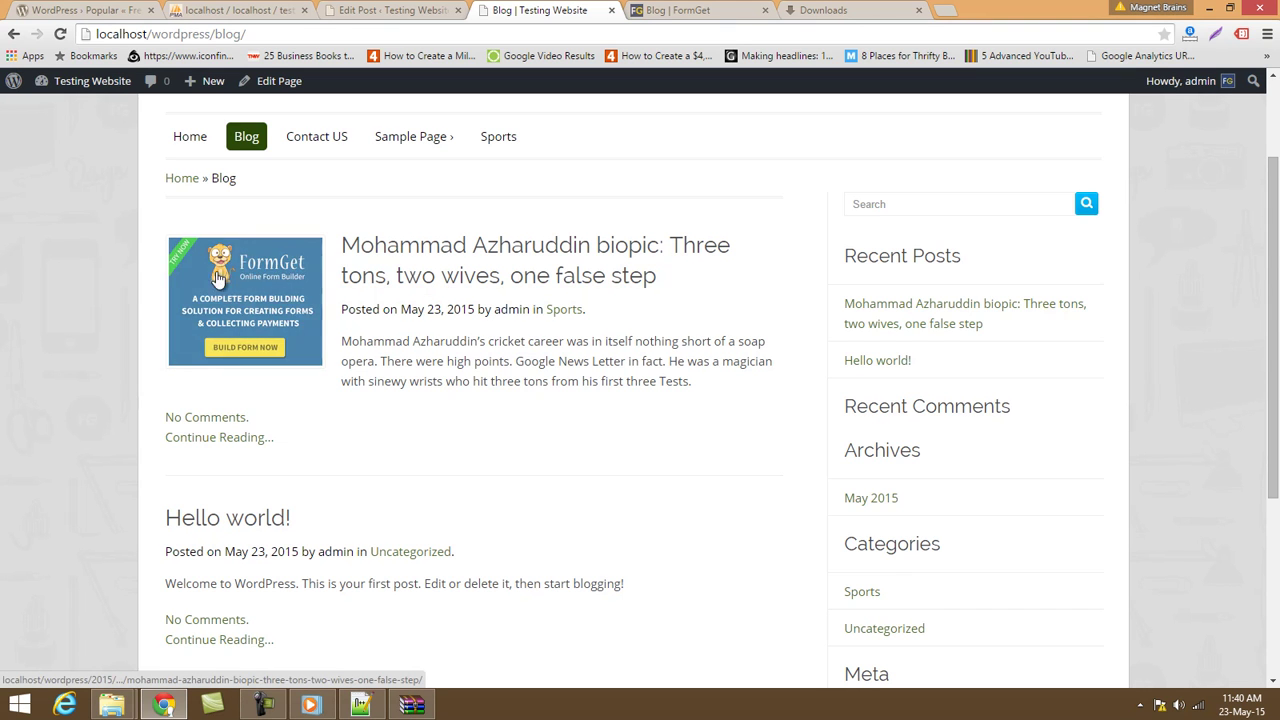
left_click(494, 137)
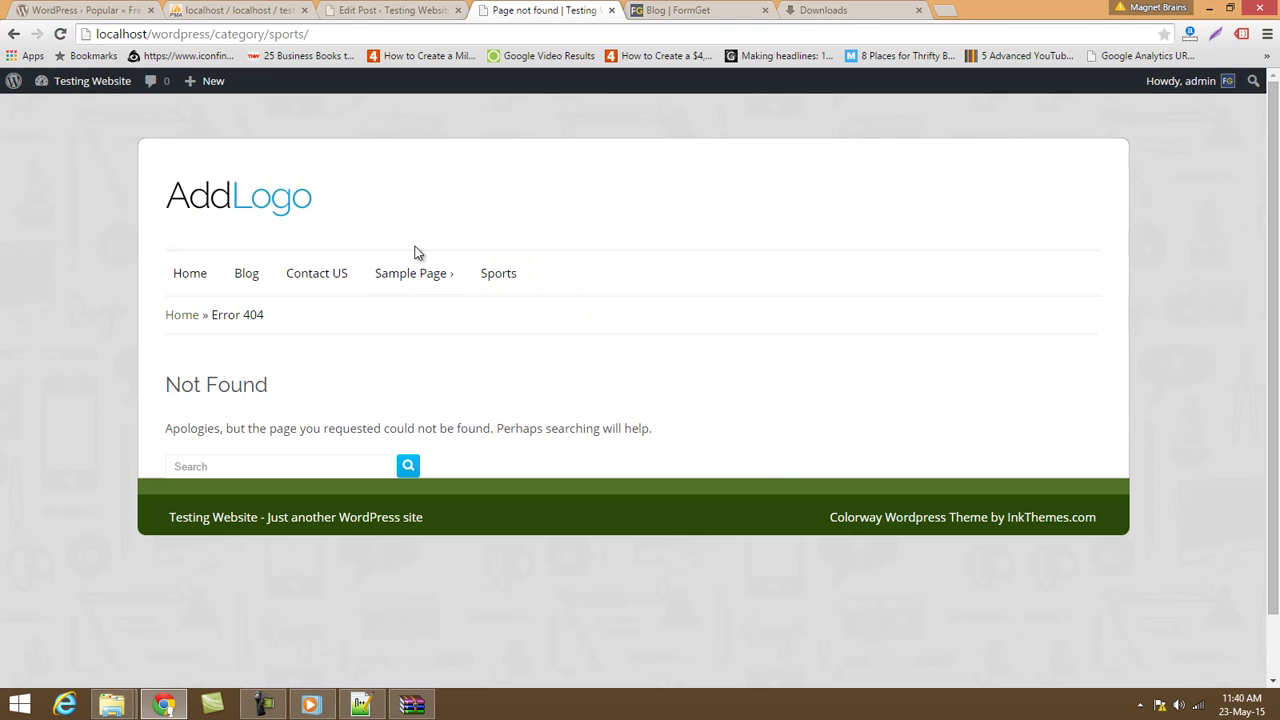
Update the biopic post once more in the post editor.
left_click(418, 9)
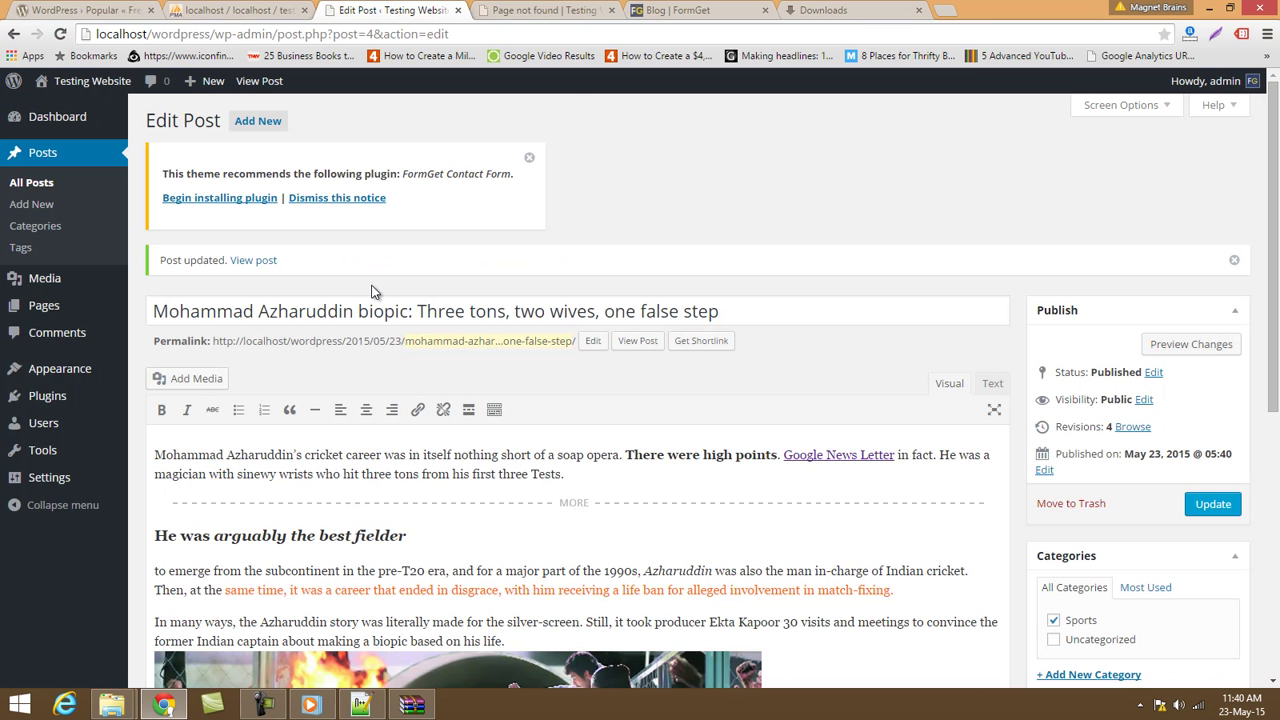
left_click(519, 8)
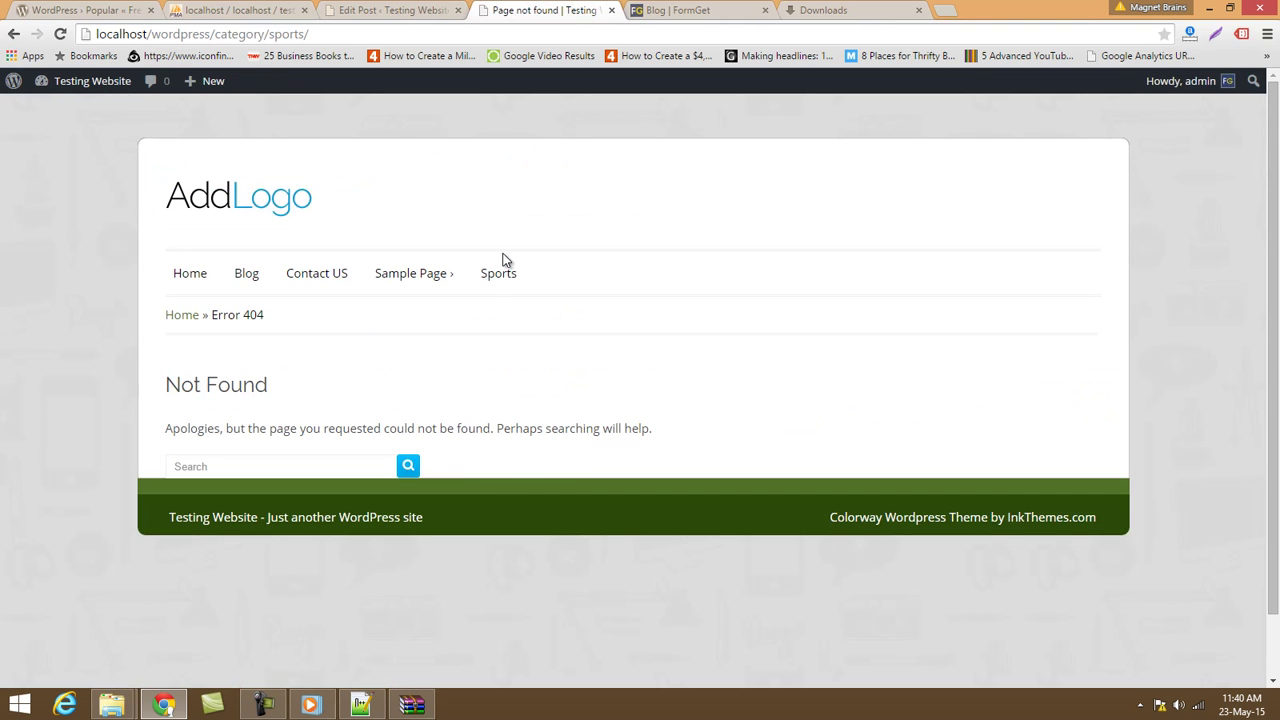
left_click(392, 10)
scroll(964, 460, "down", 2)
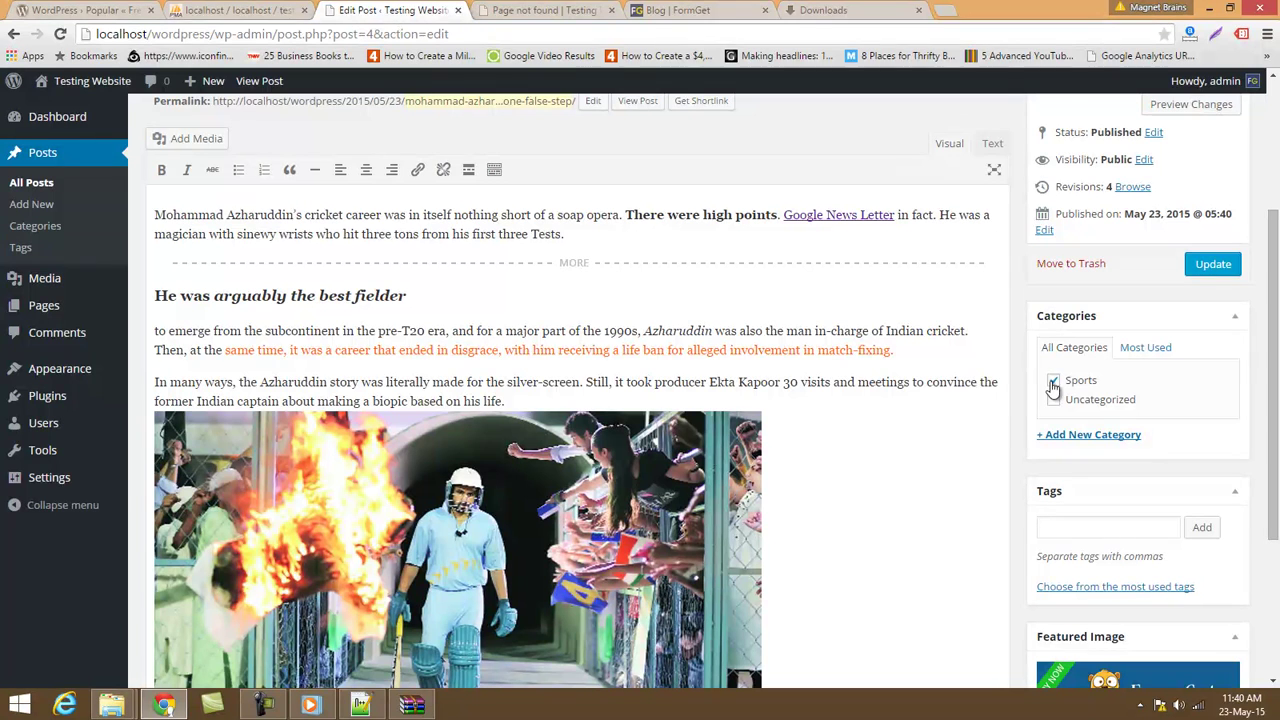
left_click(1213, 264)
left_click(540, 10)
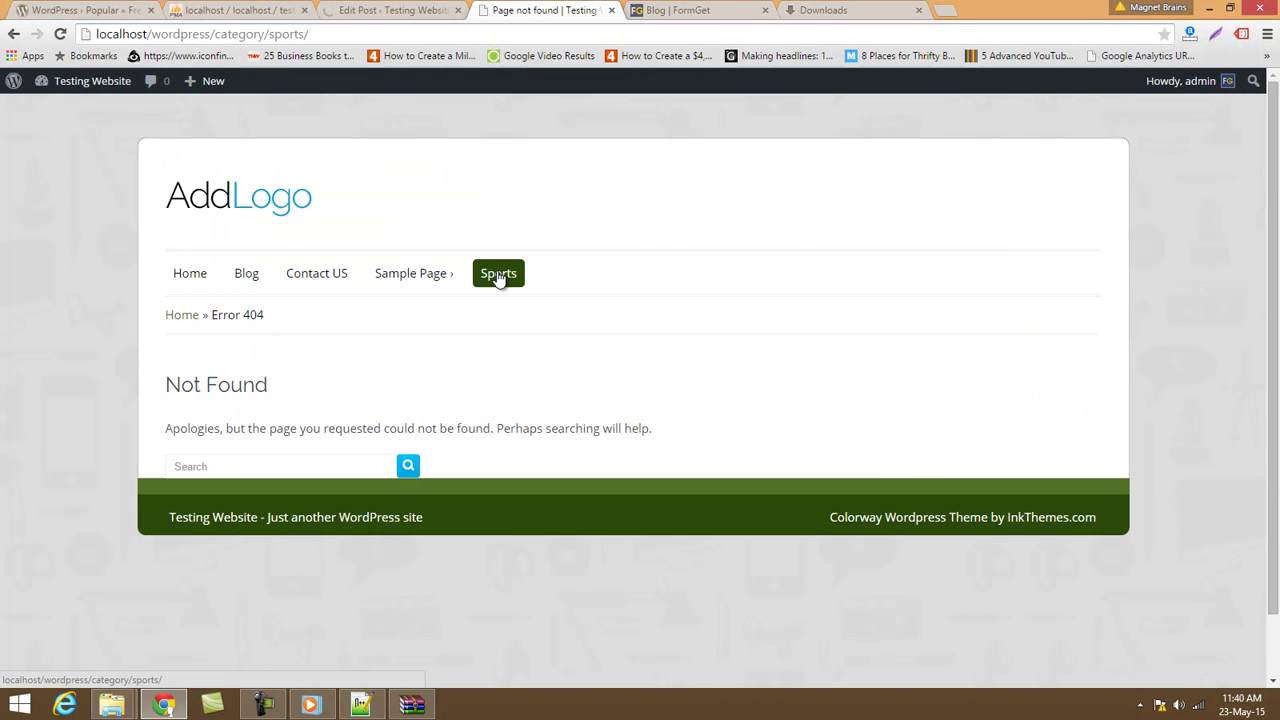
Open Blog in a new tab, showing the post dated May 23, 2015 under Sports.
middle_click(254, 284)
left_click(640, 14)
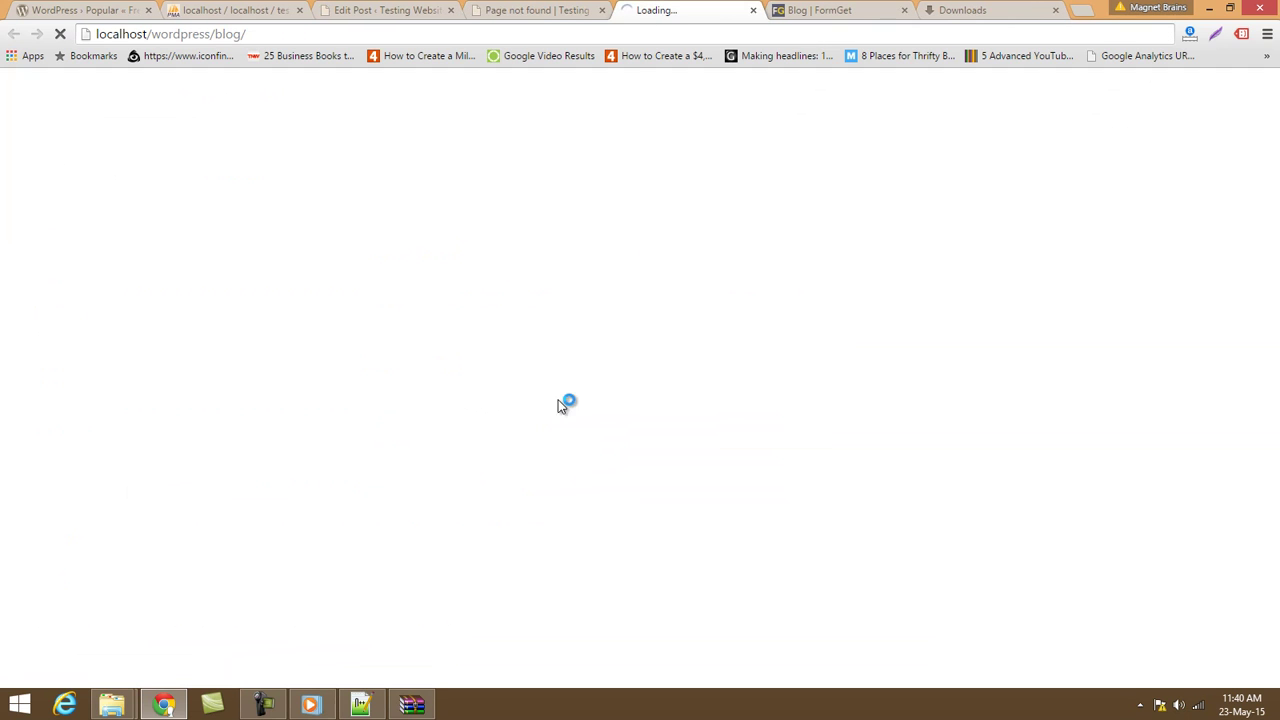
left_click(548, 8)
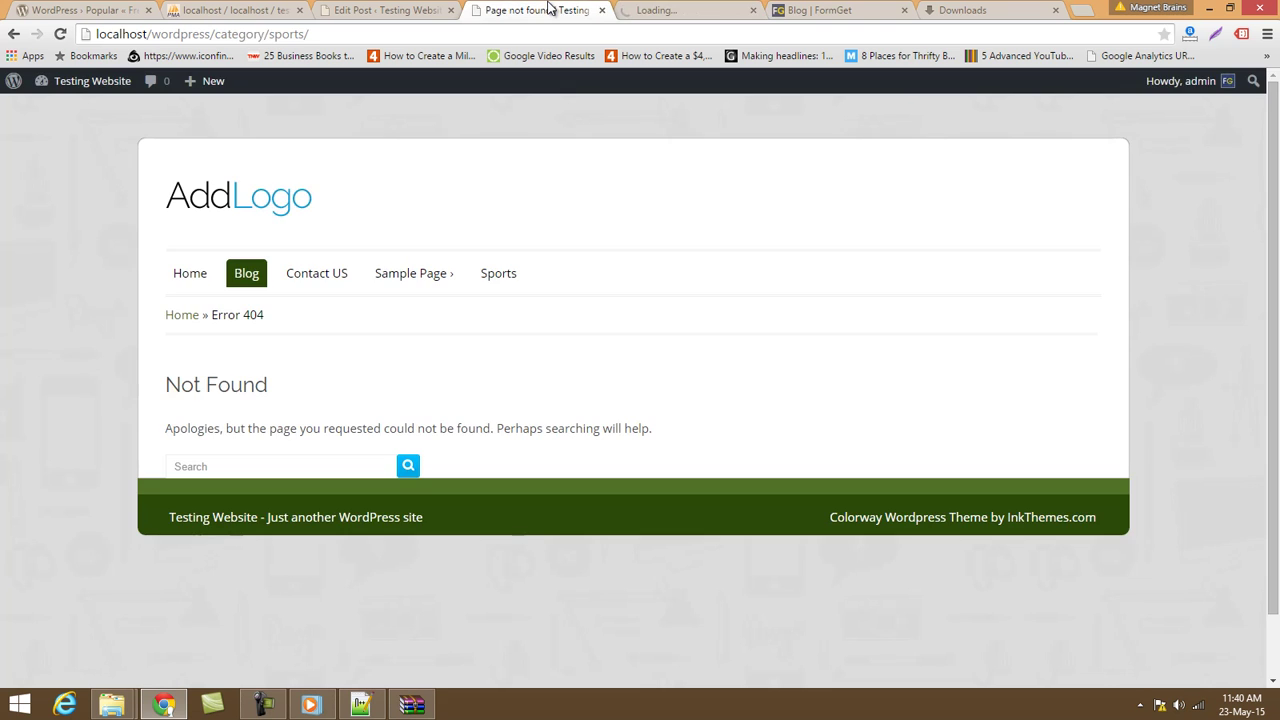
left_click(663, 8)
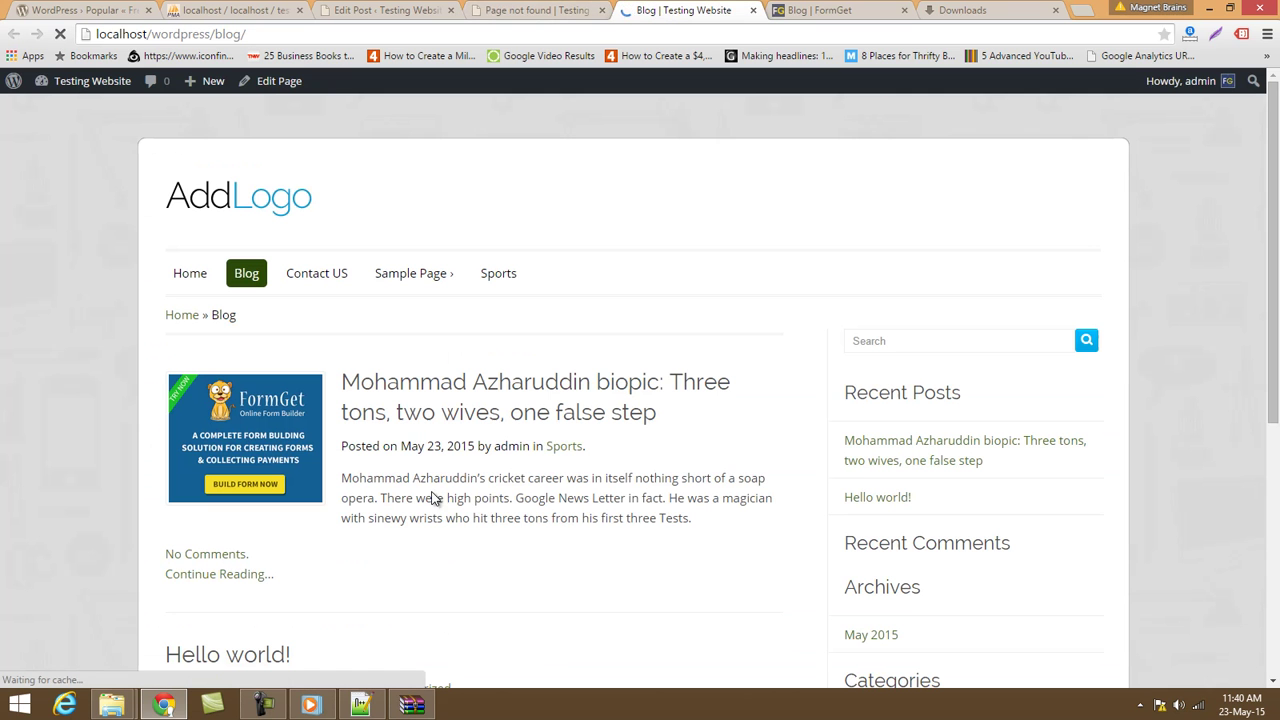
left_click(563, 446)
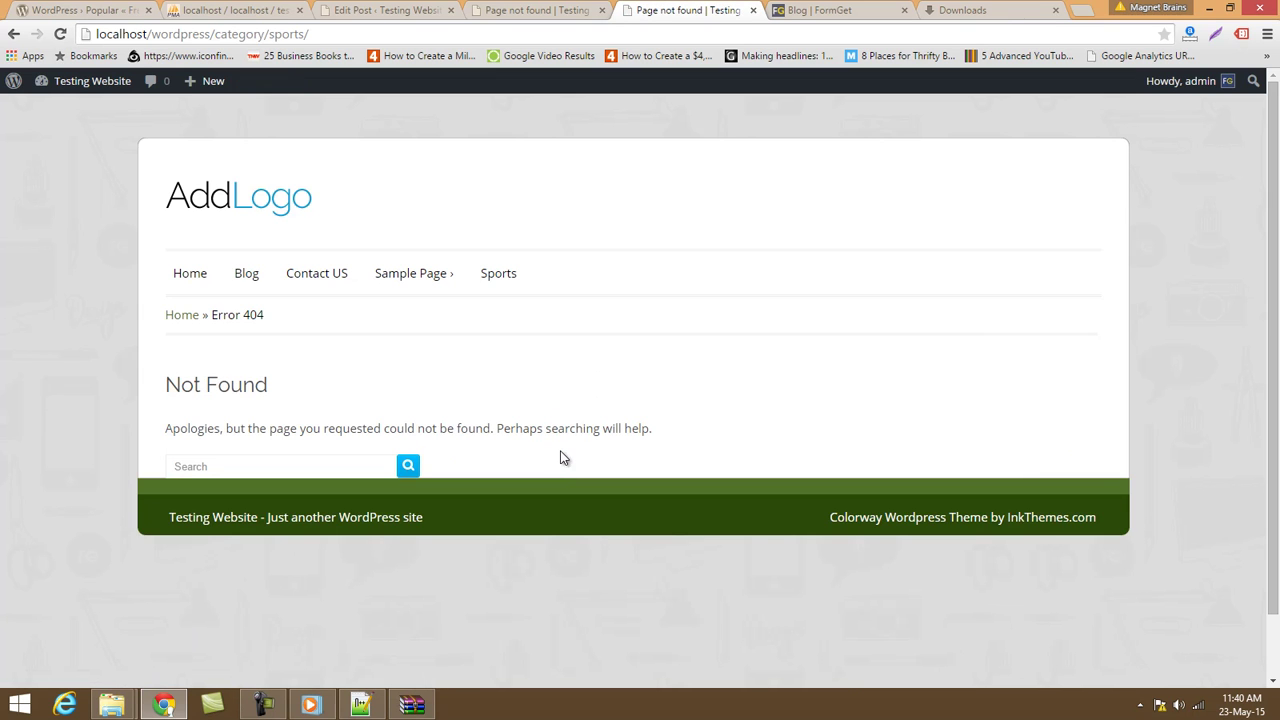
left_click(13, 35)
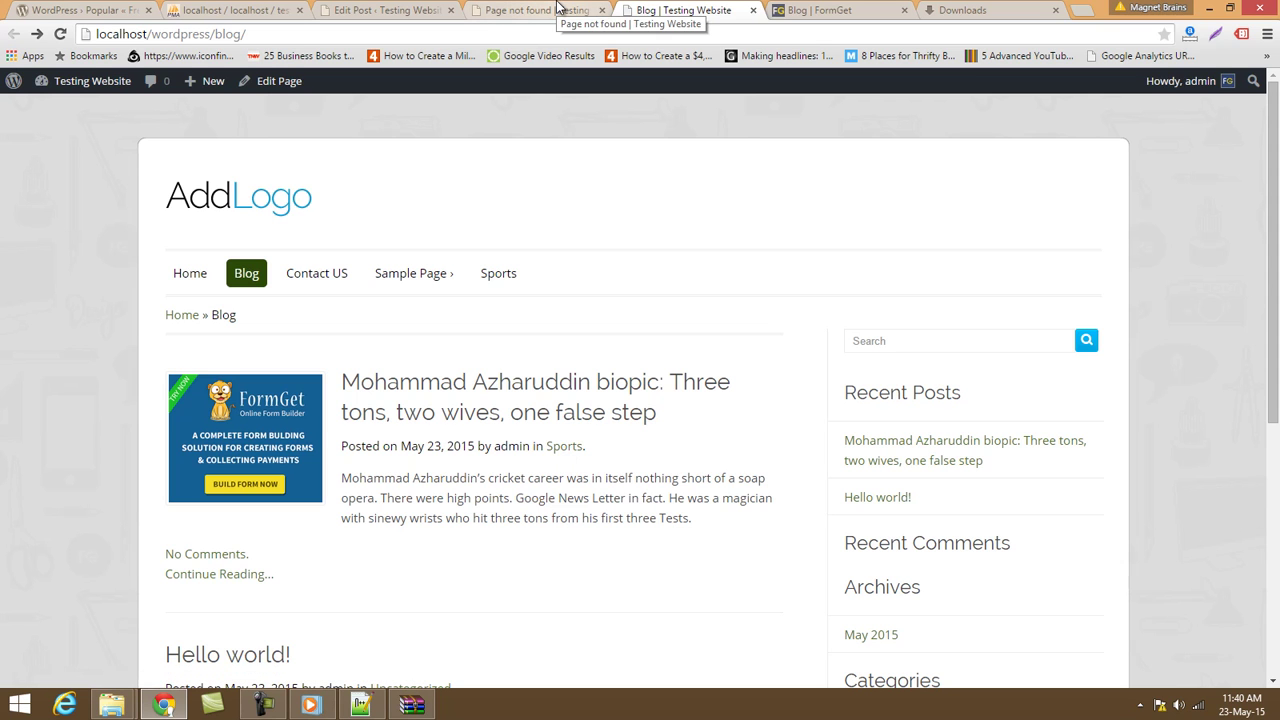
left_click(557, 8)
Open the ColorWay theme Customizer, view Site Title & Tagline, then return to Themes.
left_click(390, 8)
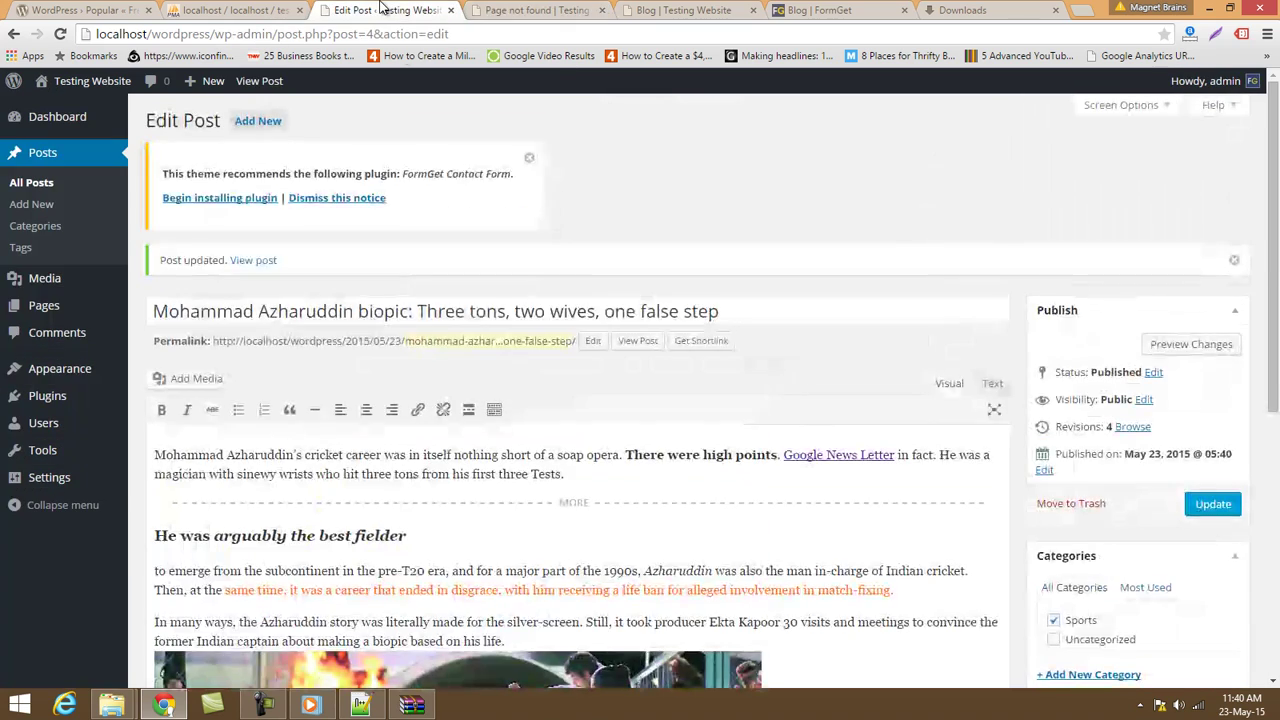
scroll(1068, 587, "down", 3)
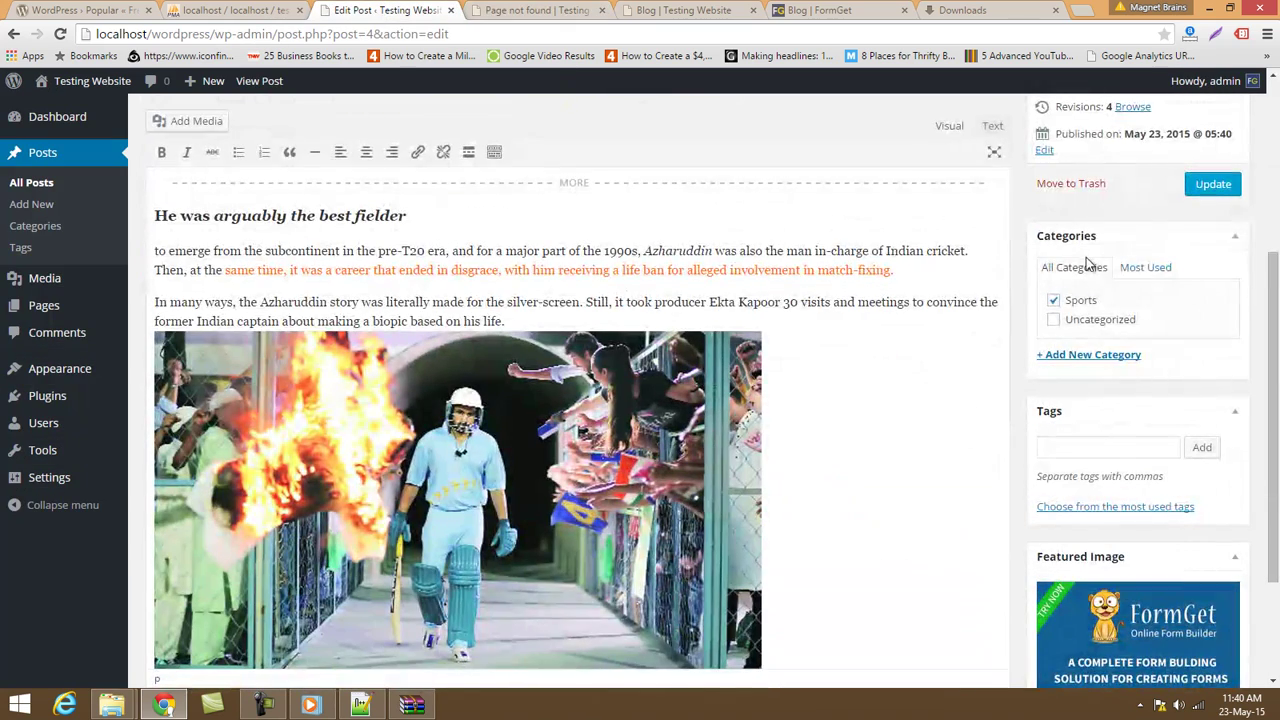
left_click(72, 370)
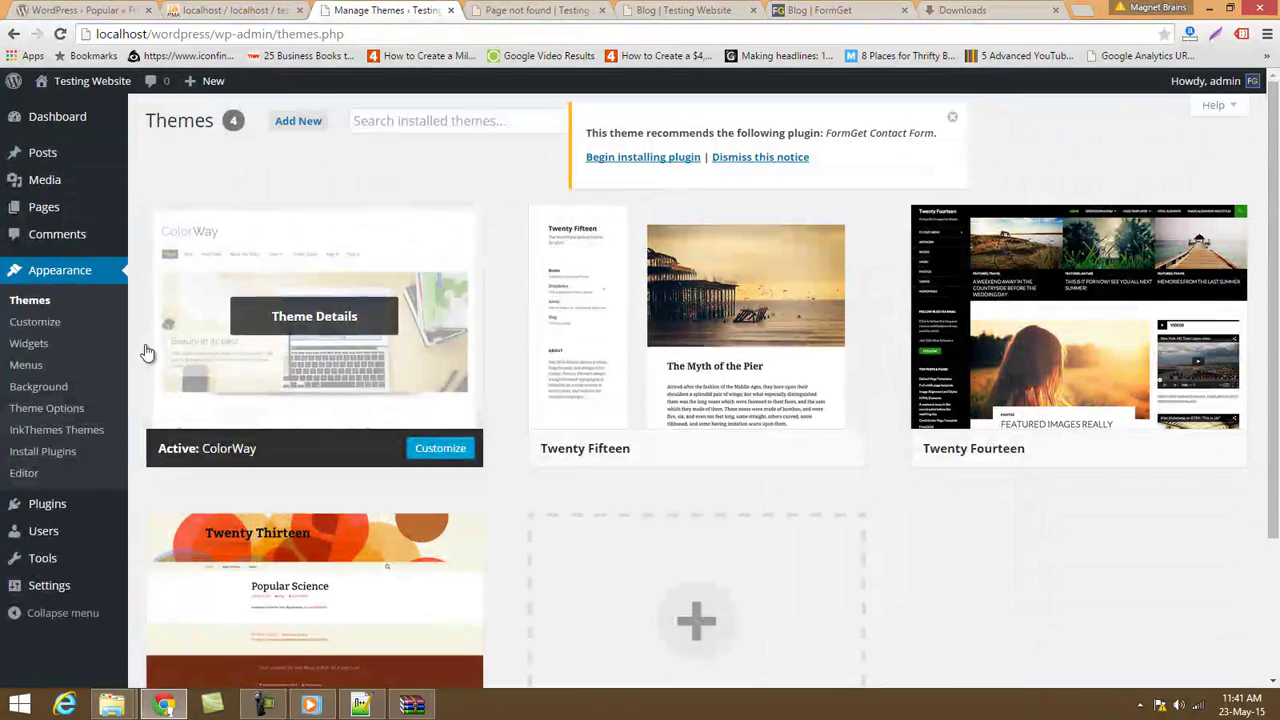
left_click(51, 324)
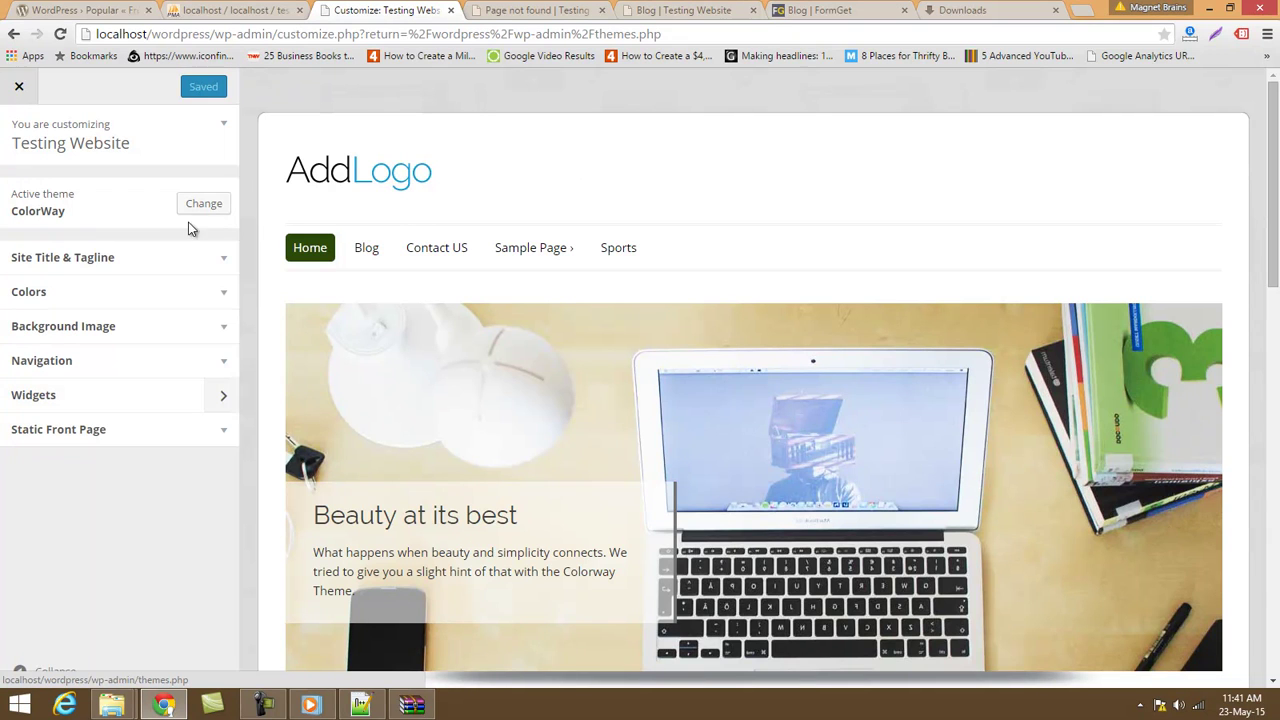
left_click(203, 259)
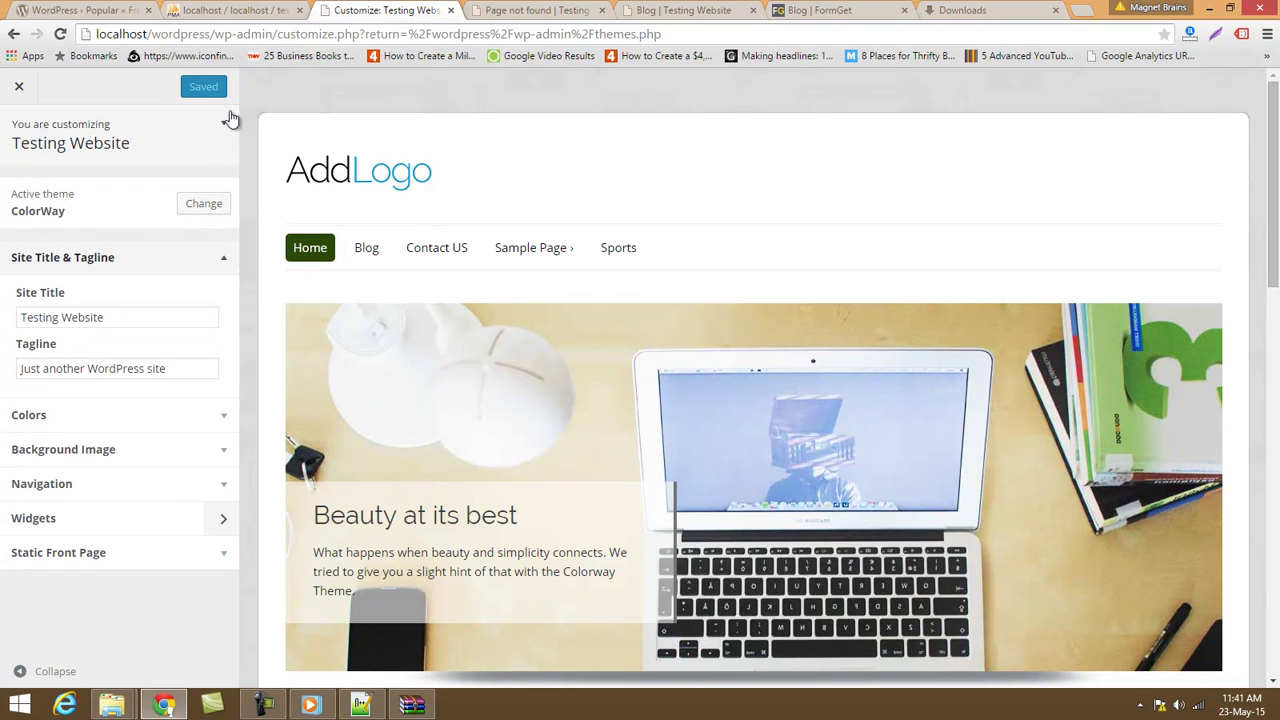
left_click(62, 672)
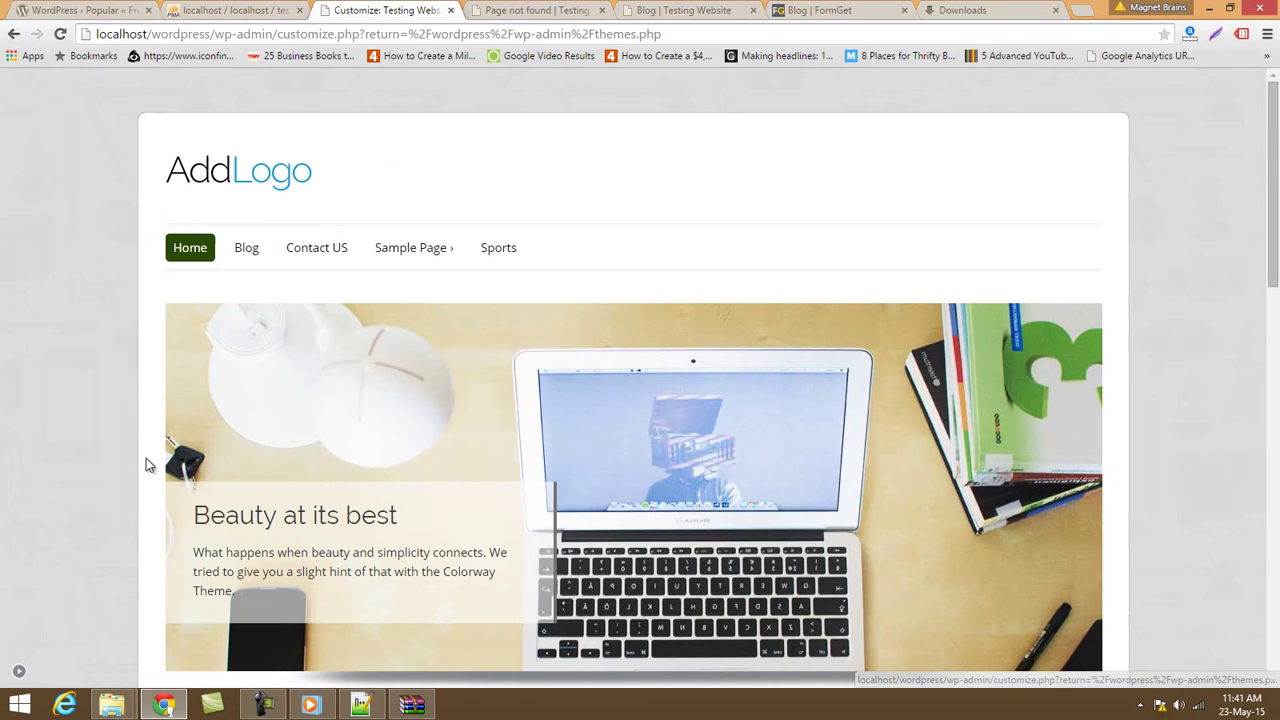
left_click(11, 34)
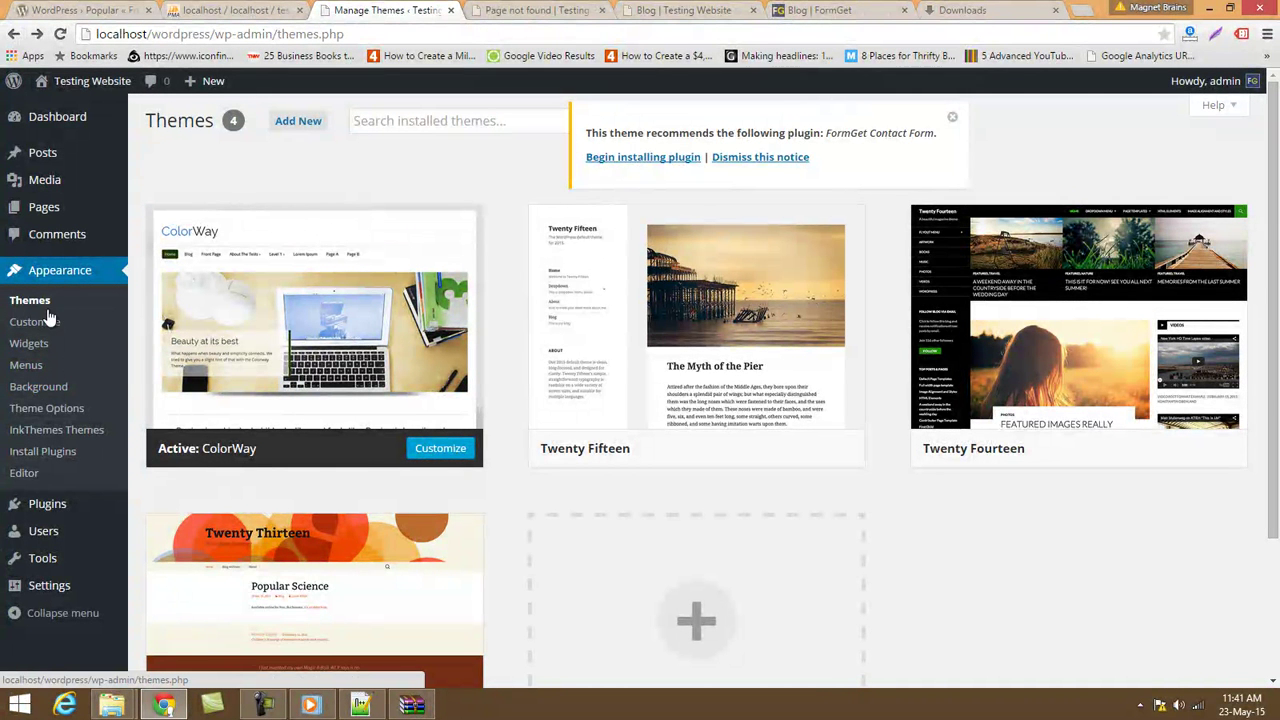
Open the ColorWay Theme Options and dismiss the recommended plugin notice.
left_click(55, 408)
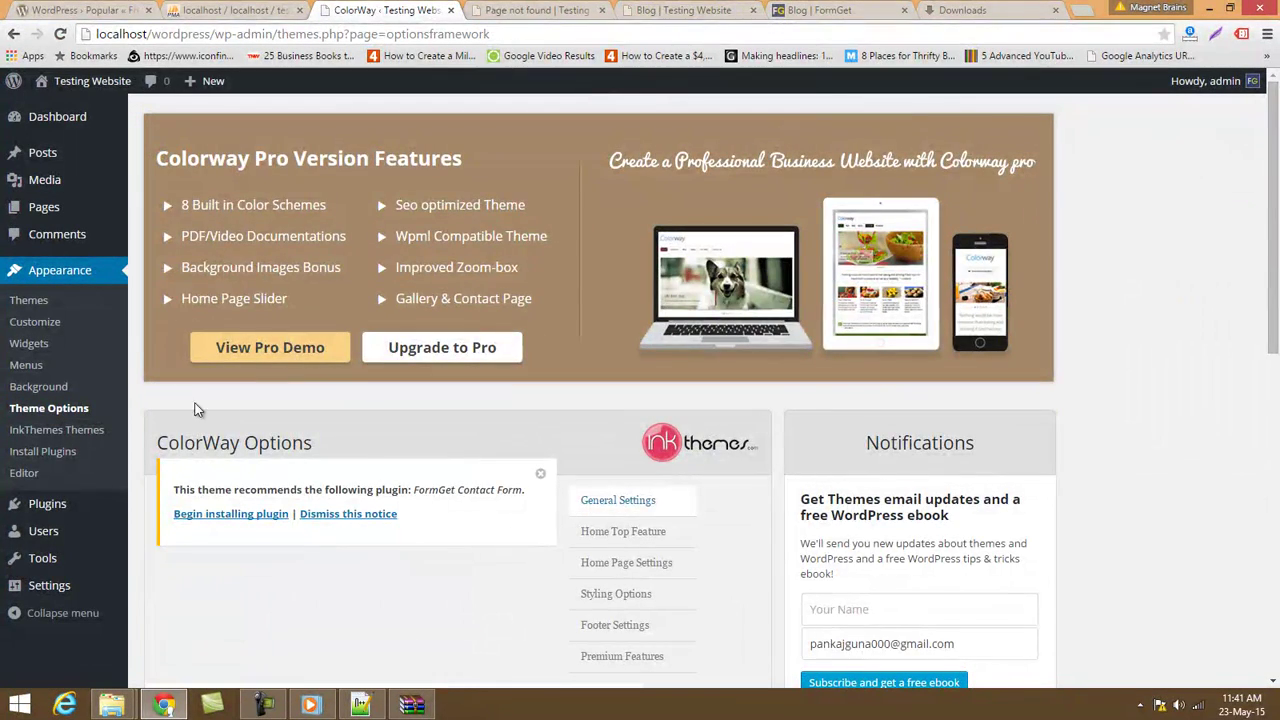
scroll(265, 478, "down", 4)
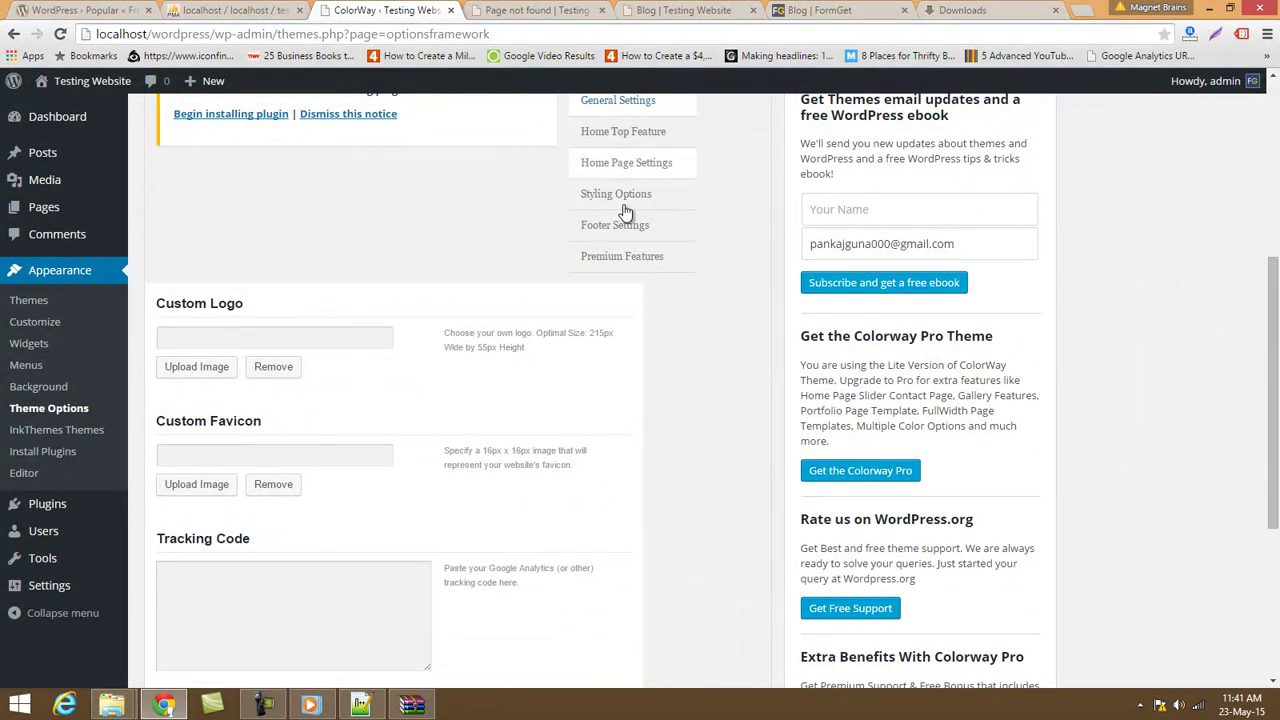
scroll(580, 280, "up", 2)
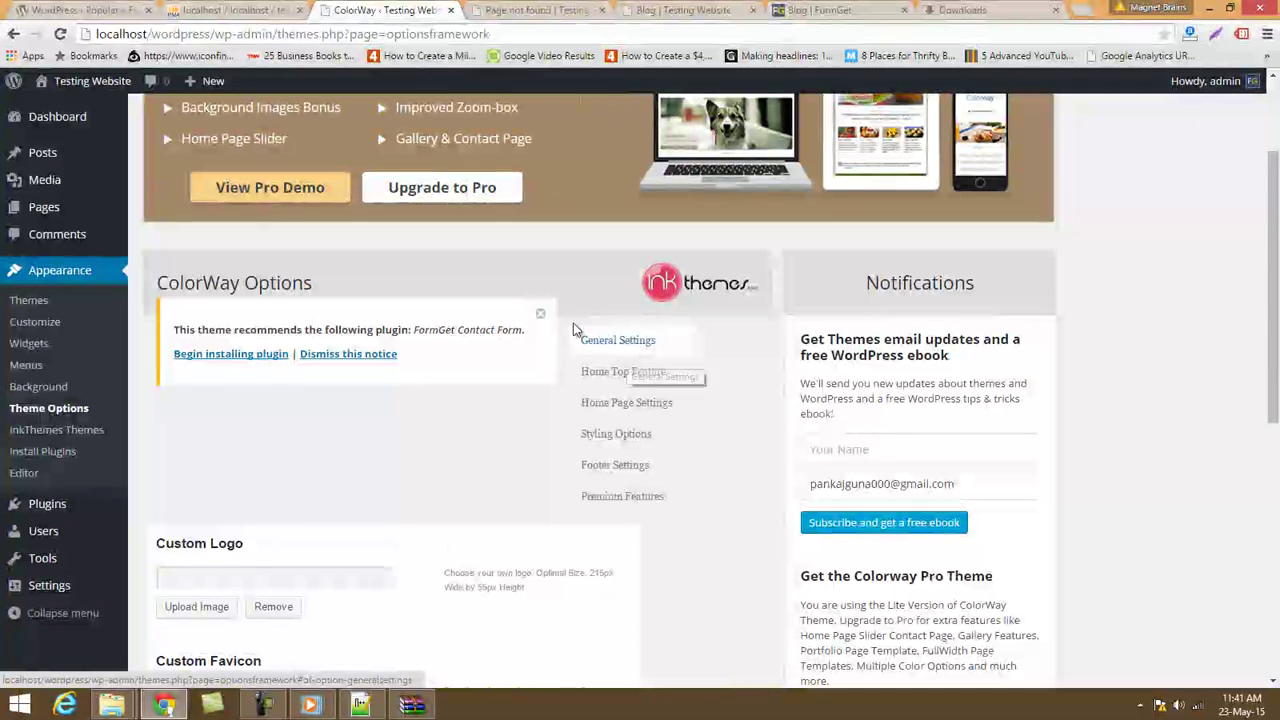
left_click(540, 314)
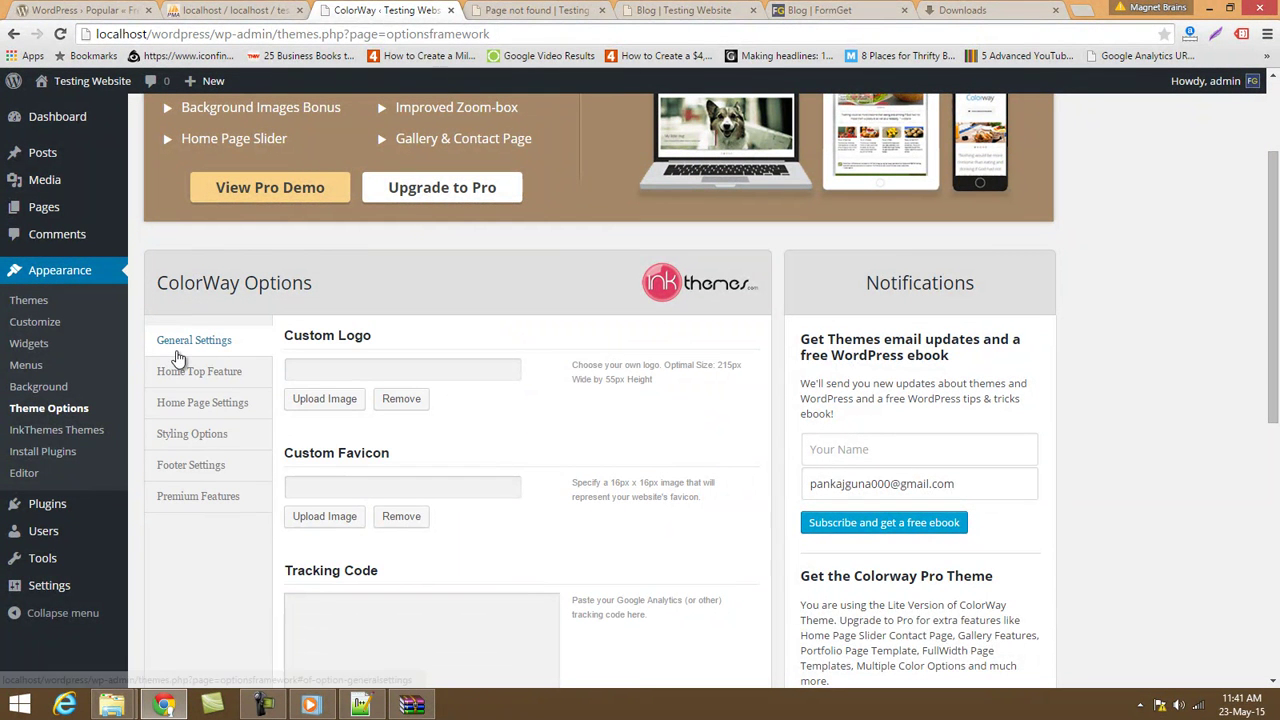
Upload logo image.png as the Custom Logo and save all changes.
left_click(325, 400)
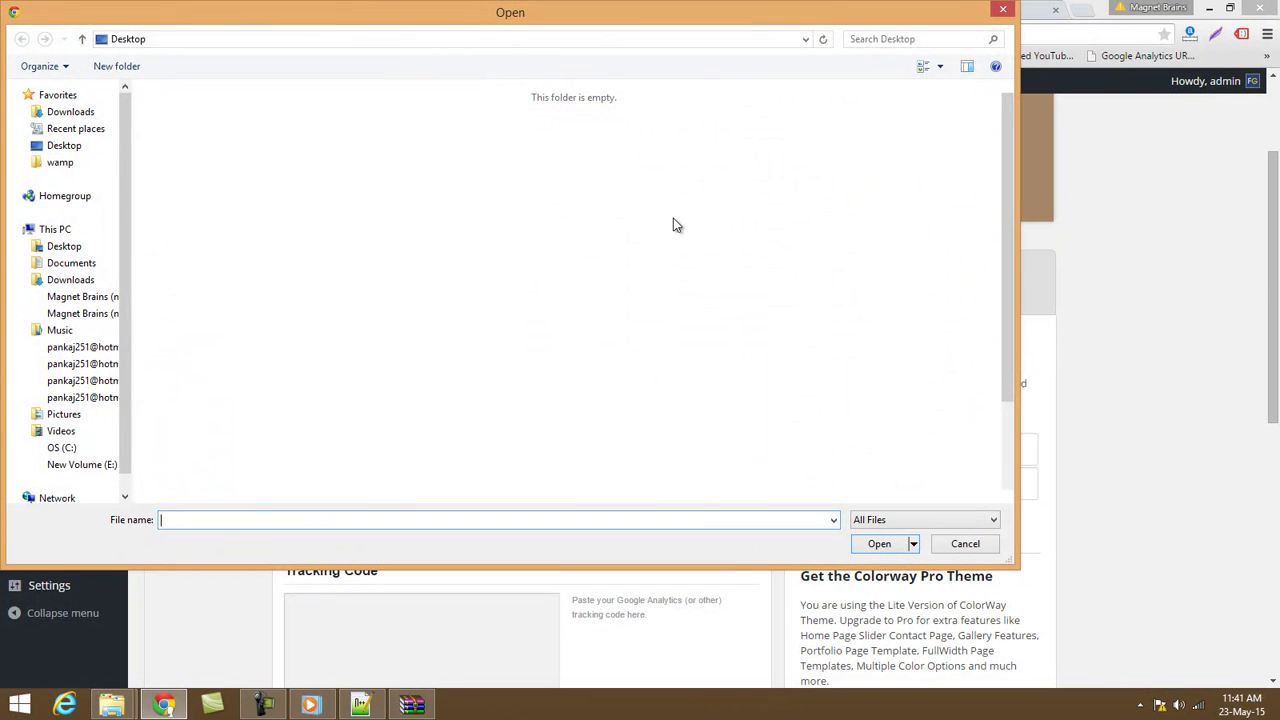
left_click_drag(1005, 165, 1016, 288)
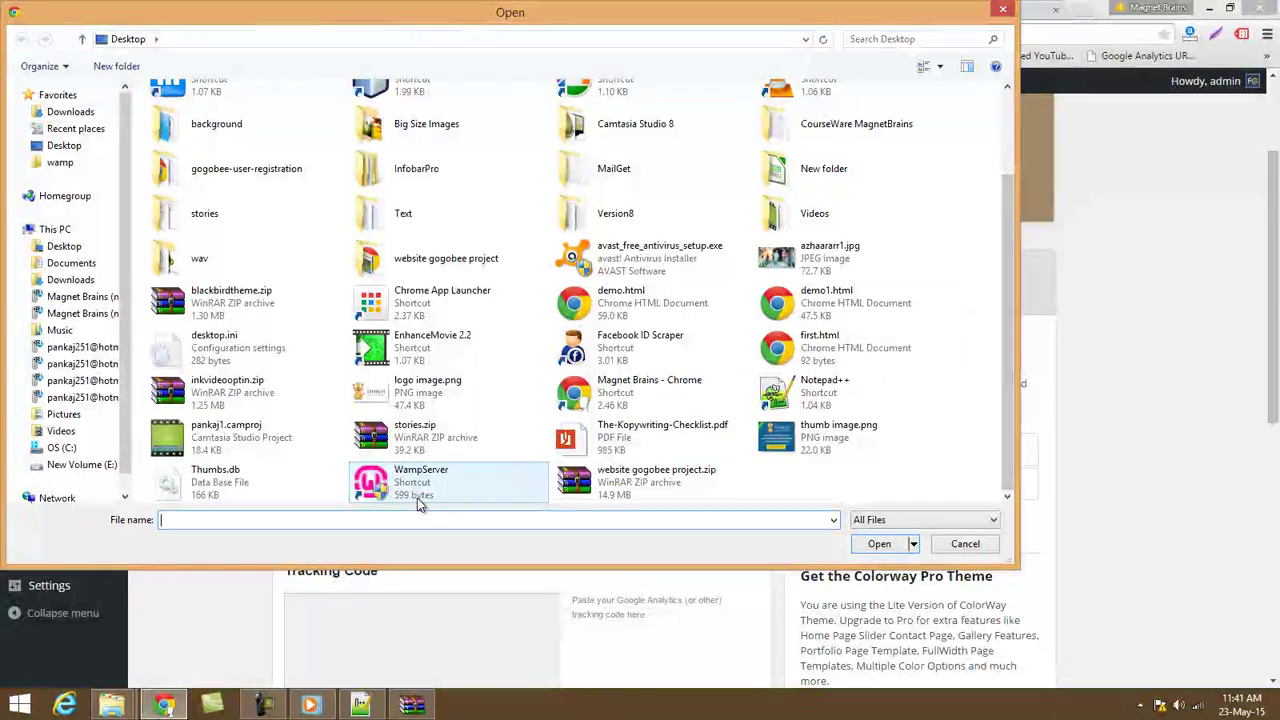
left_click(452, 398)
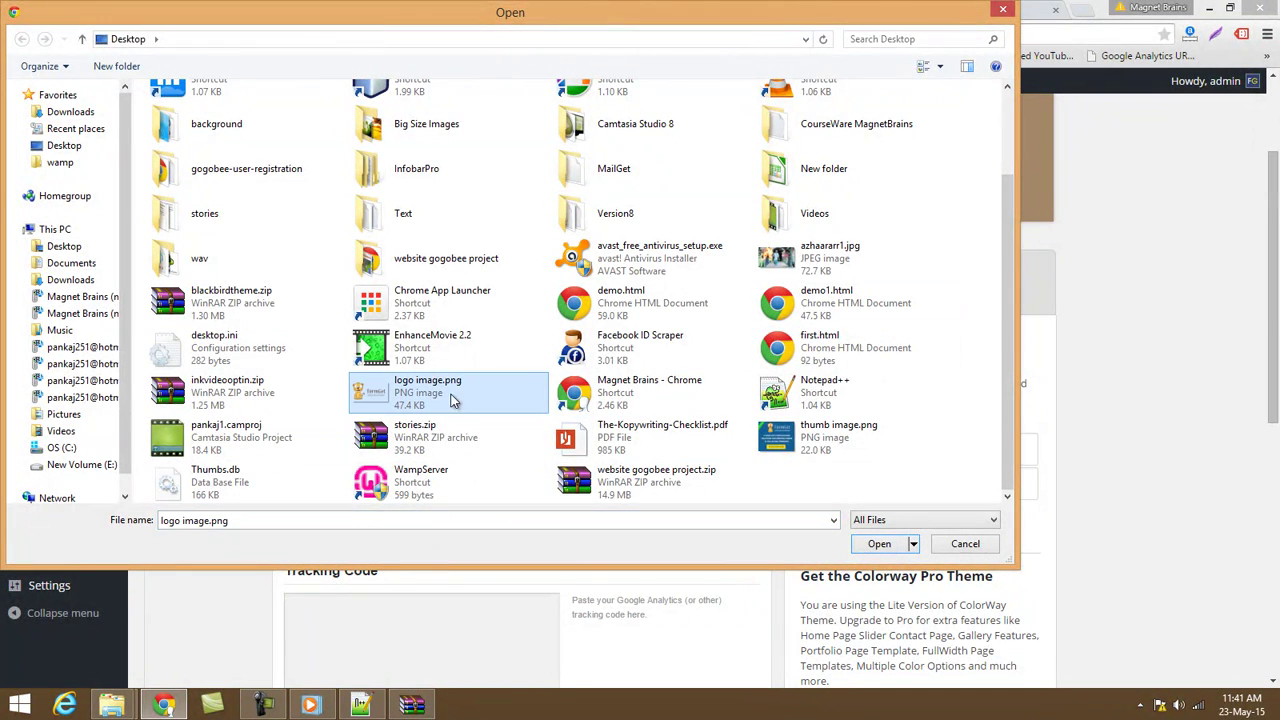
left_click(877, 544)
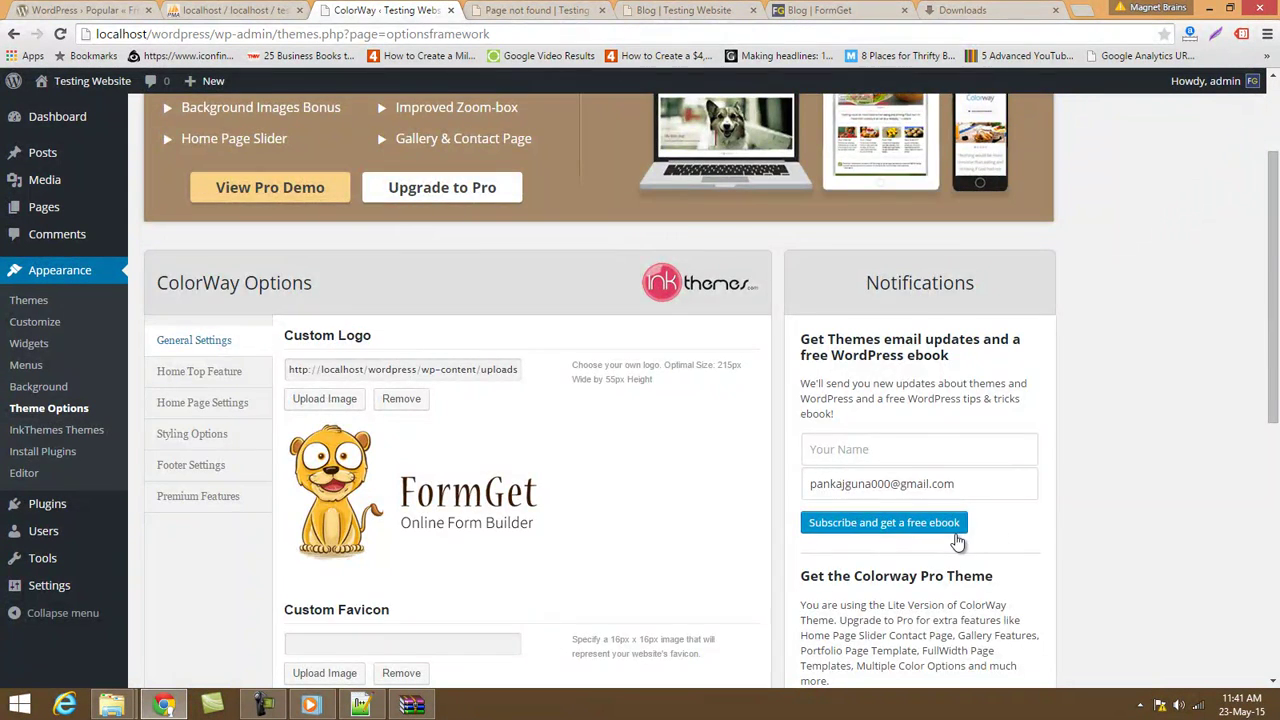
scroll(957, 541, "down", 10)
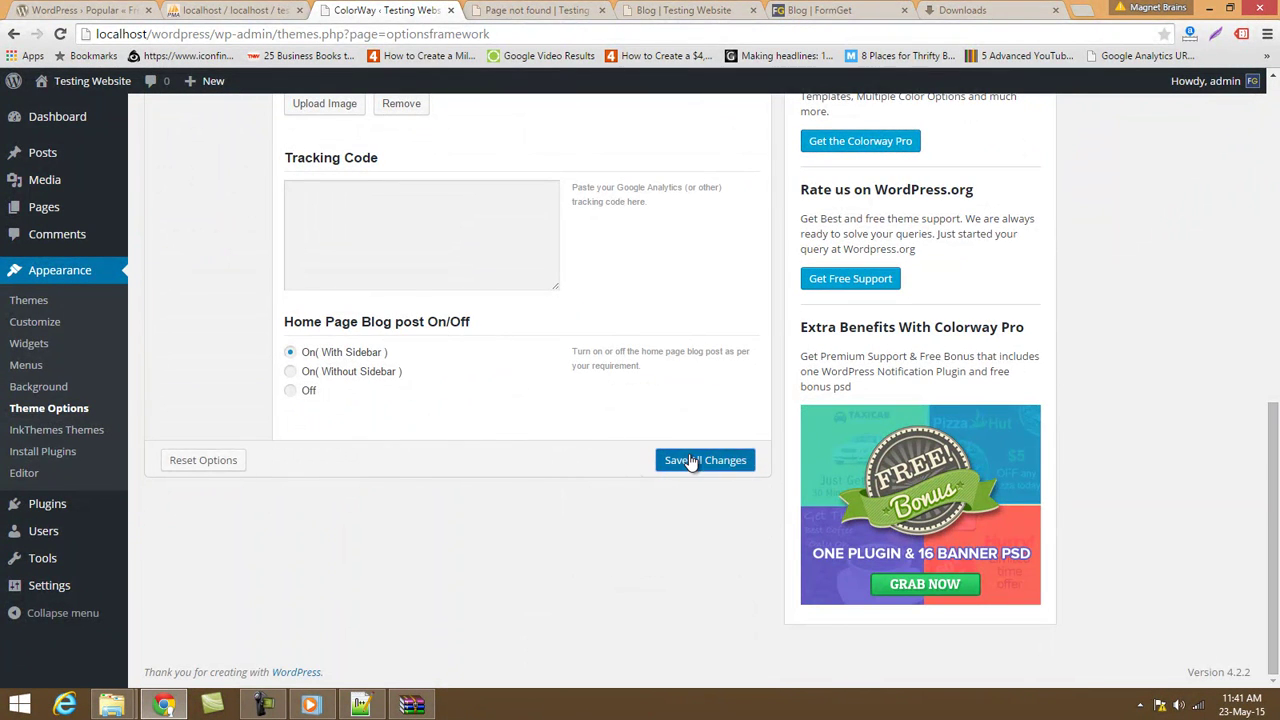
Reload the live site to confirm the FormGet logo appears in the header.
left_click(541, 12)
left_click(57, 34)
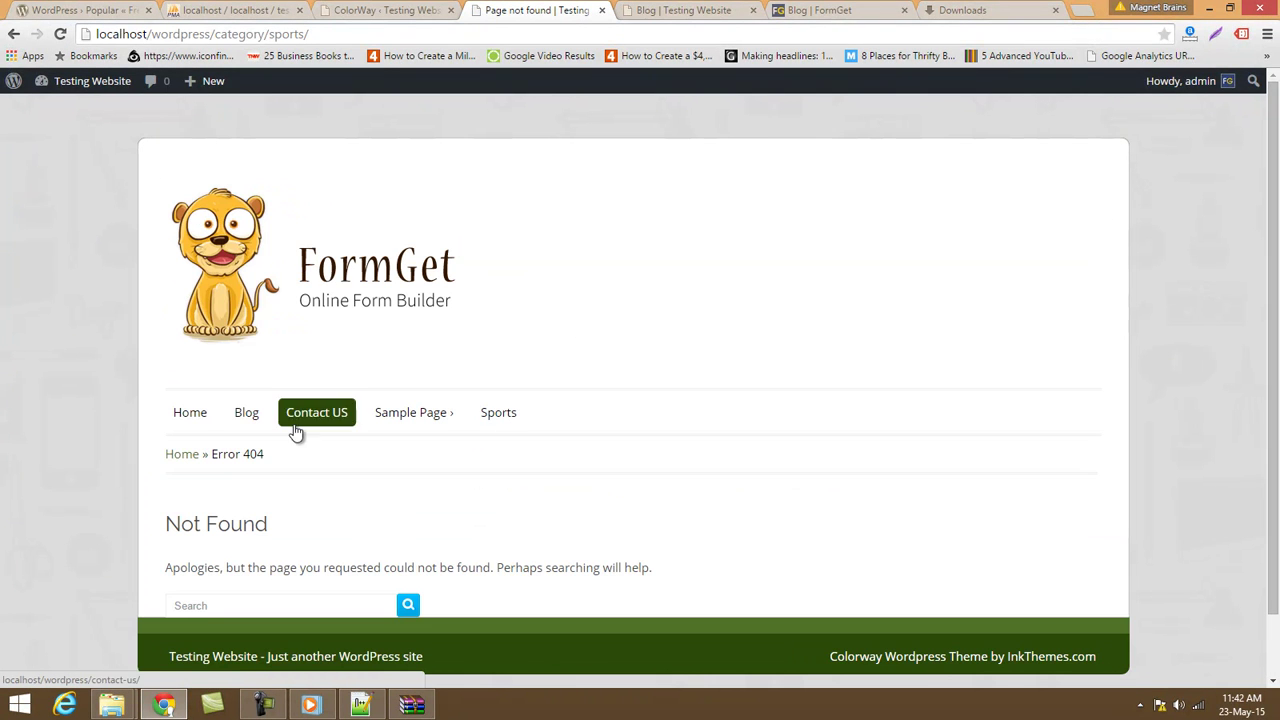
left_click(193, 416)
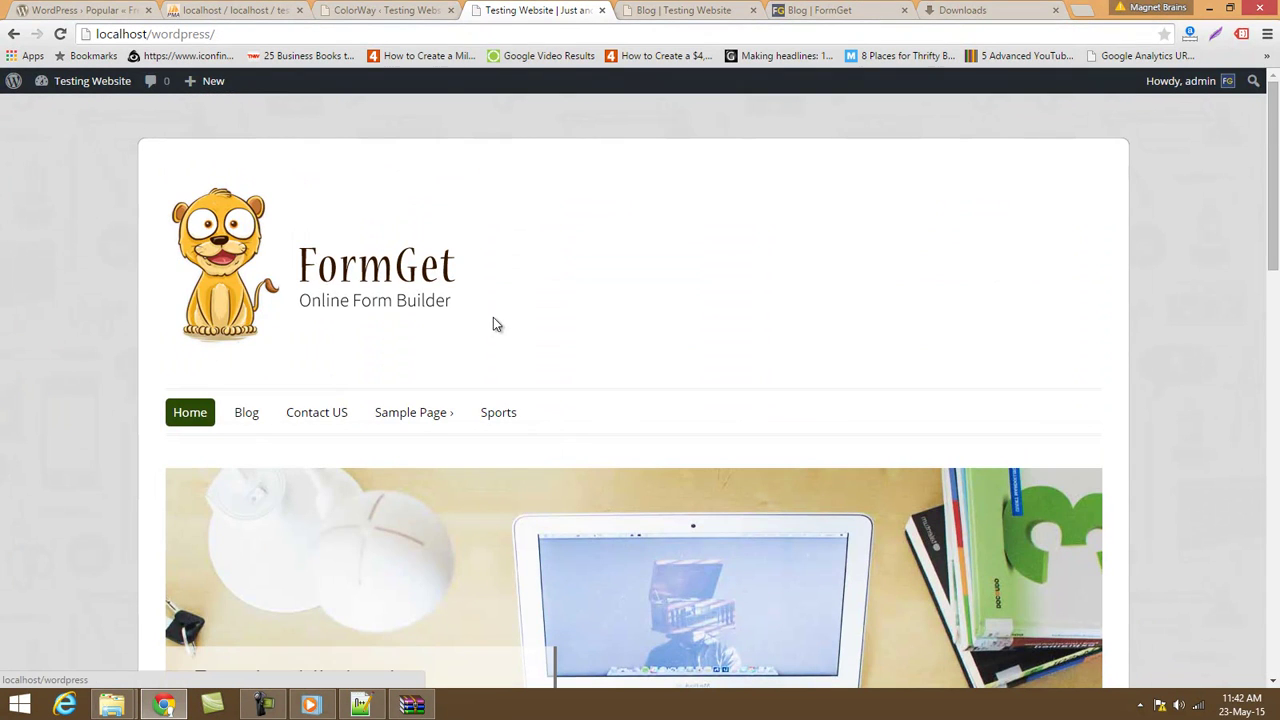
scroll(486, 323, "down", 10)
scroll(486, 323, "up", 10)
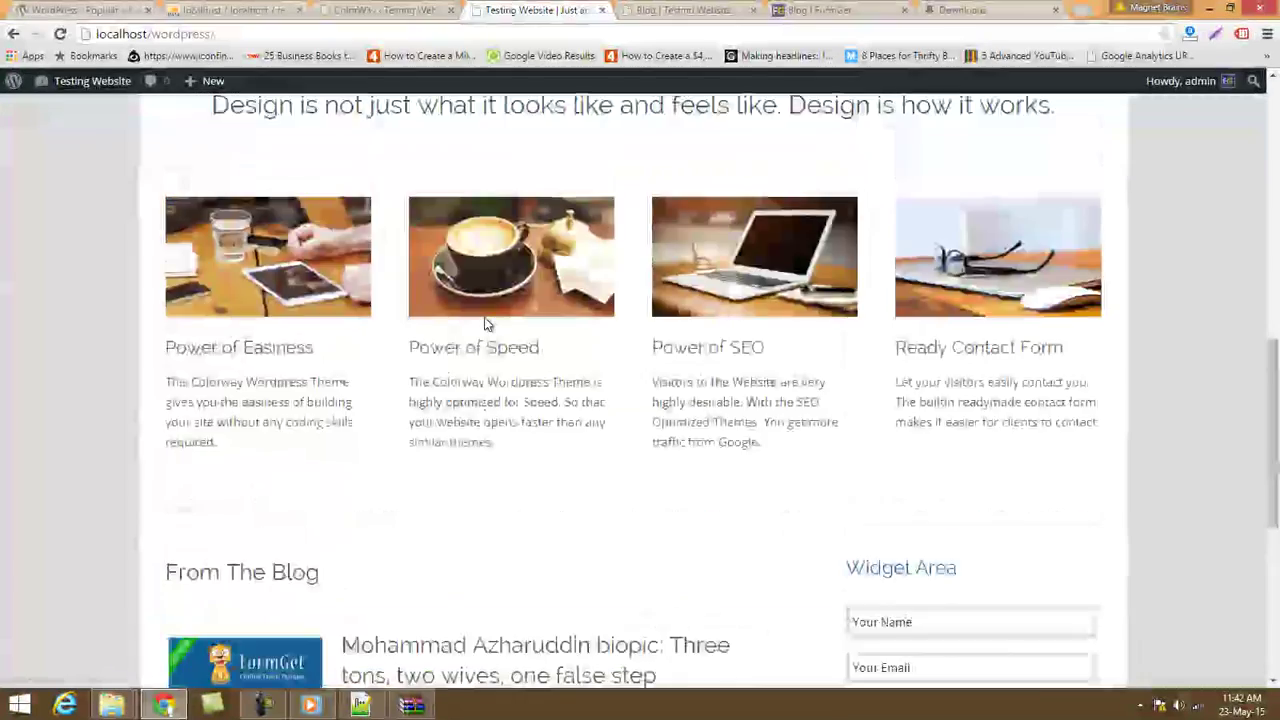
left_click(352, 9)
scroll(366, 355, "up", 10)
scroll(366, 355, "down", 2)
scroll(366, 355, "up", 2)
scroll(366, 355, "down", 2)
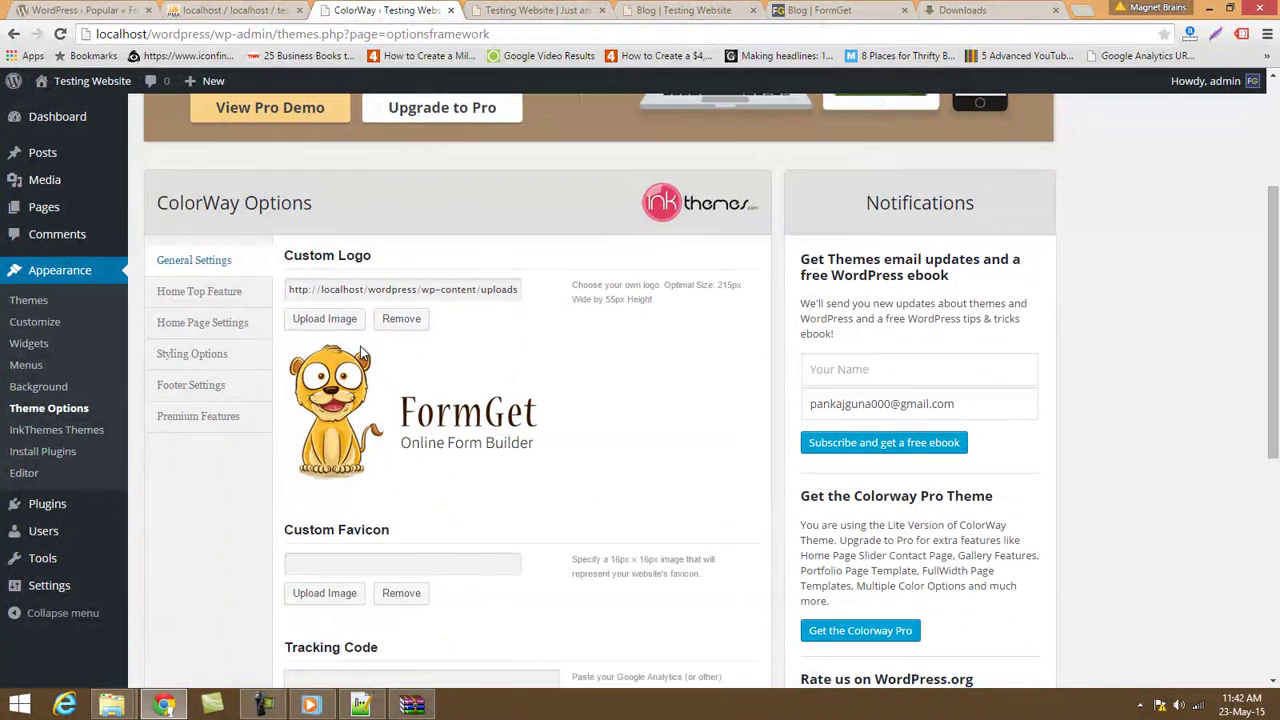
Browse the Home Top Feature and General Settings options, including the 16px x 16px favicon note.
left_click(226, 291)
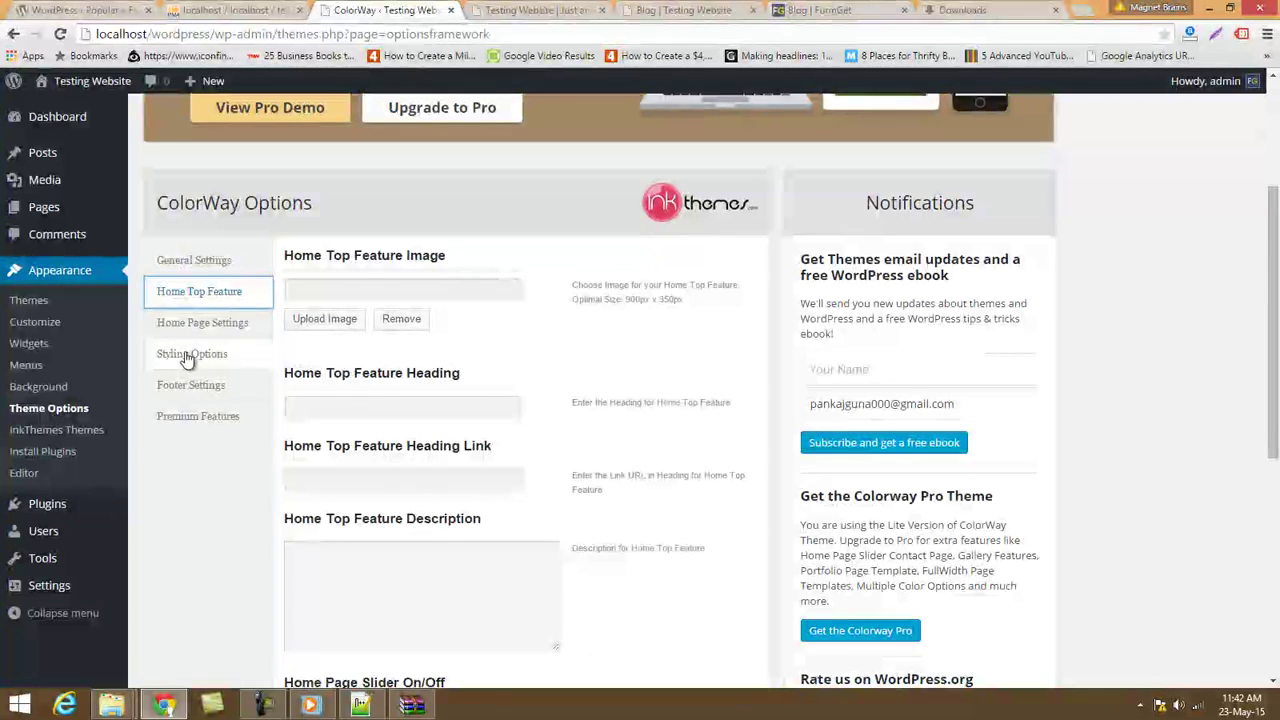
left_click(165, 261)
scroll(398, 436, "down", 2)
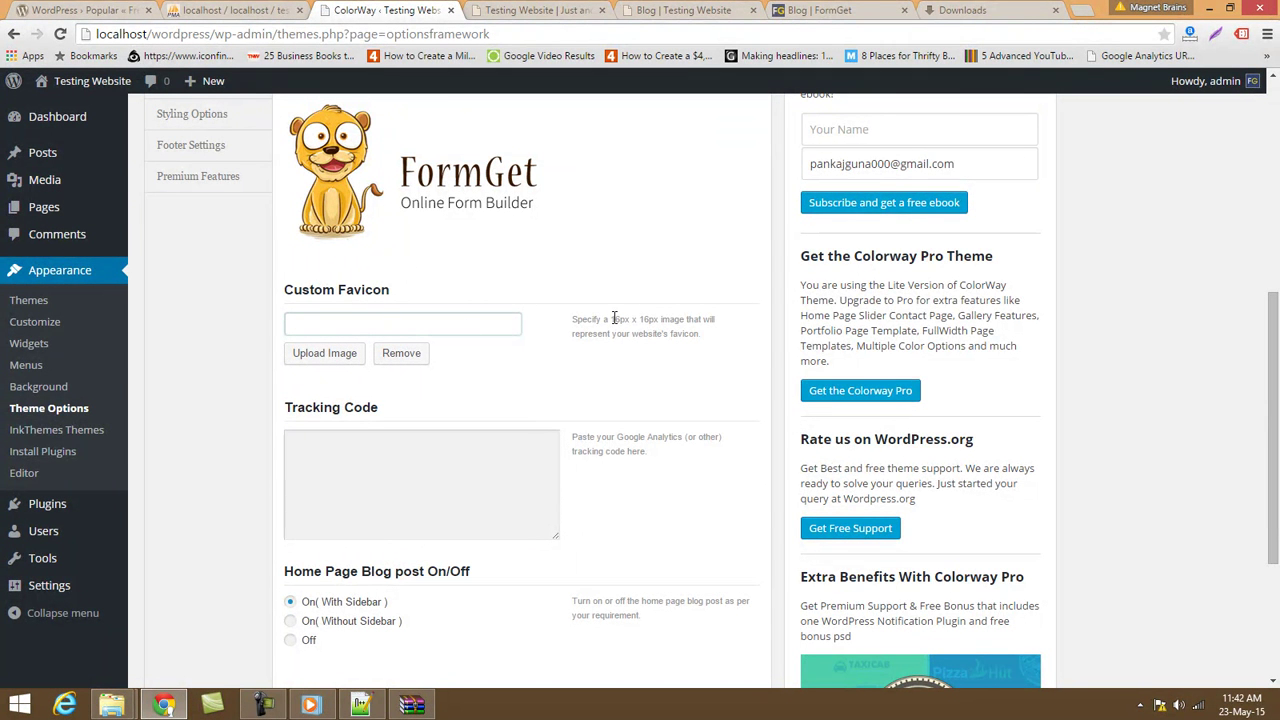
left_click_drag(612, 319, 666, 320)
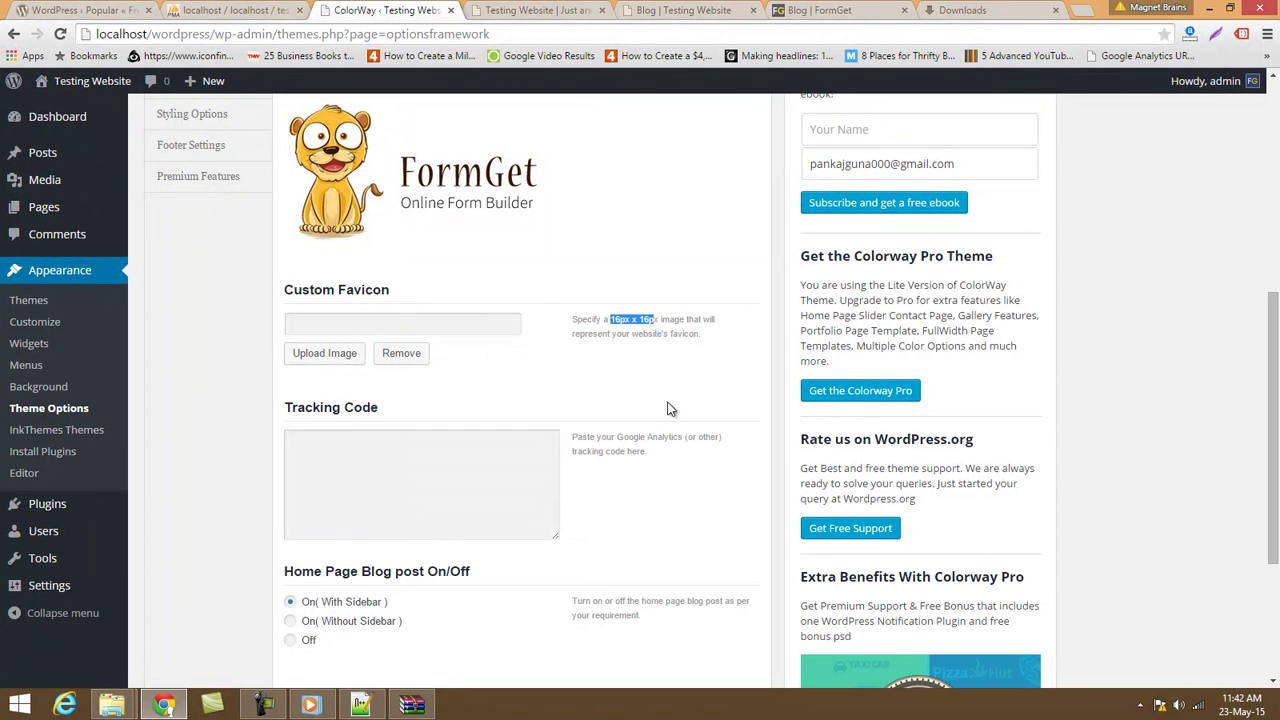
left_click(388, 492)
scroll(388, 492, "down", 3)
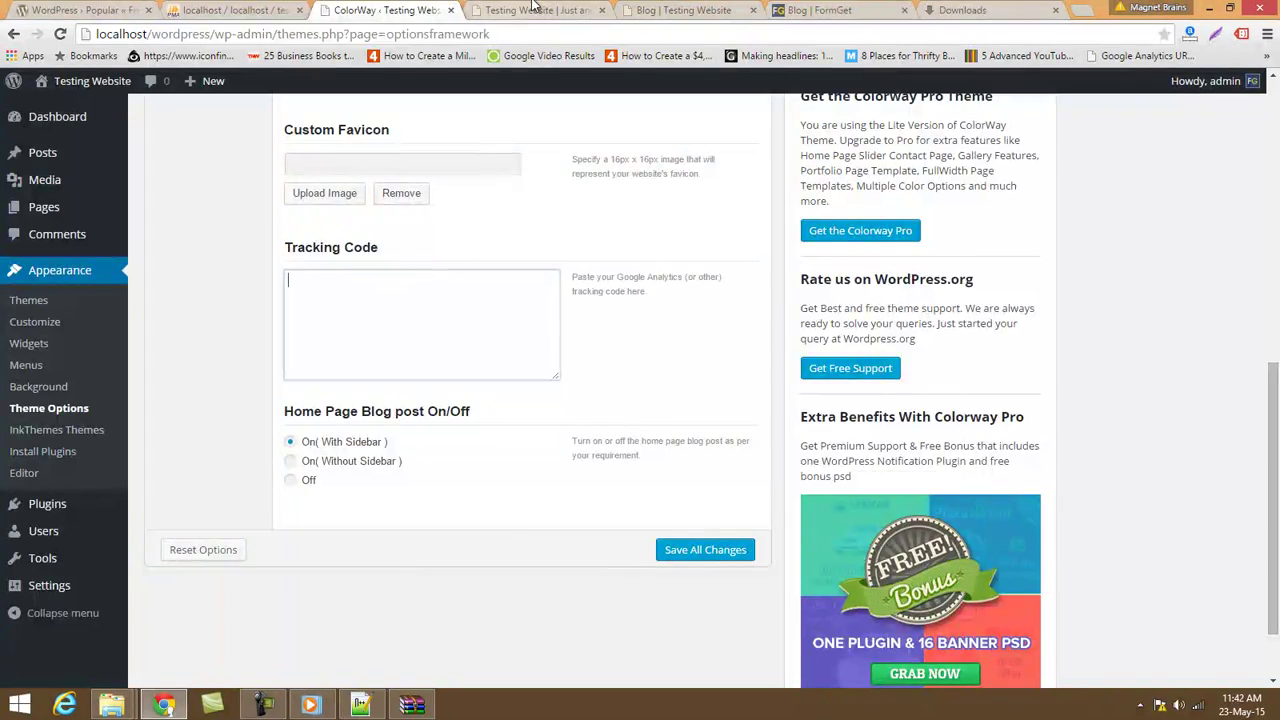
Set Home Page Blog post On/Off to Off.
key("ctrl+Tab")
scroll(406, 663, "down", 7)
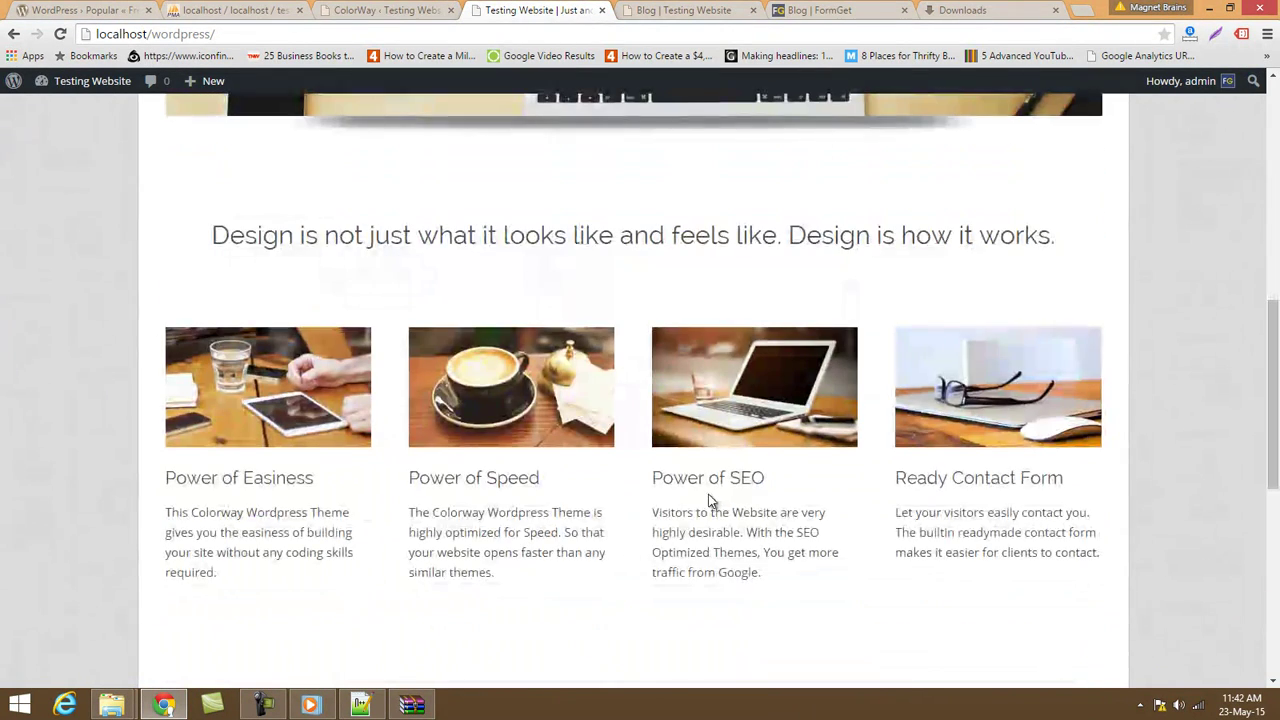
left_click(390, 10)
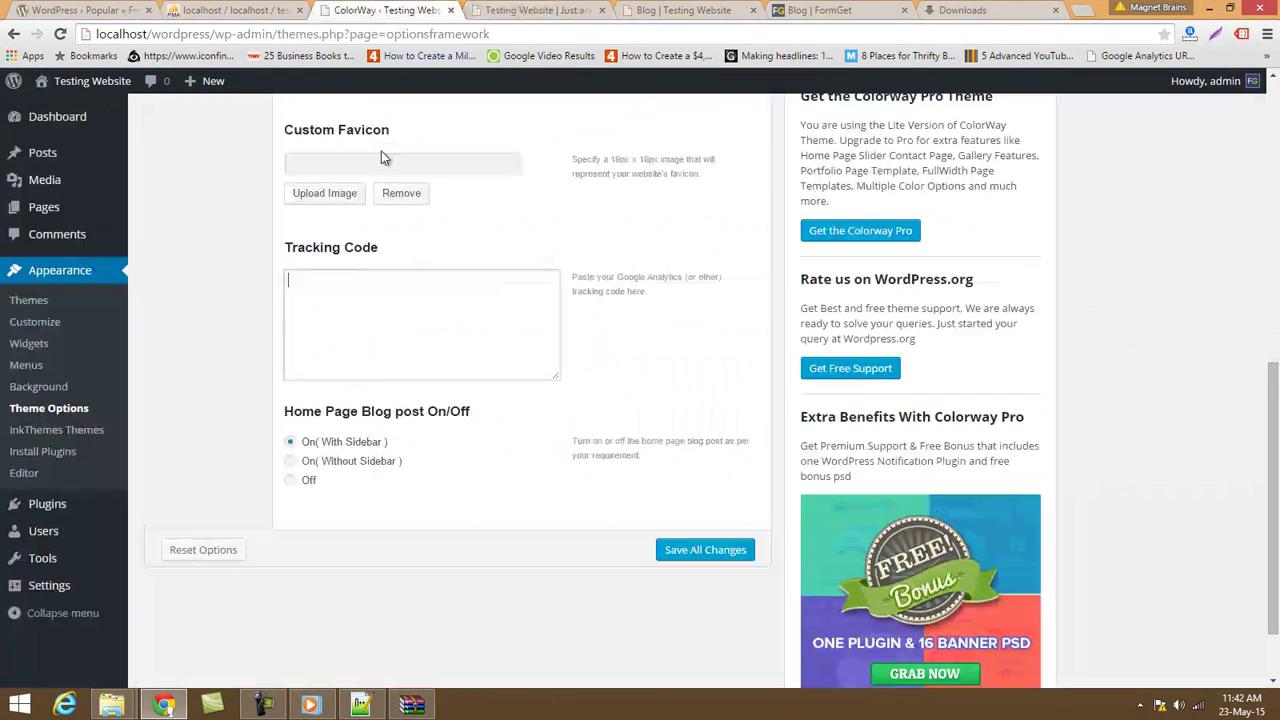
left_click(287, 487)
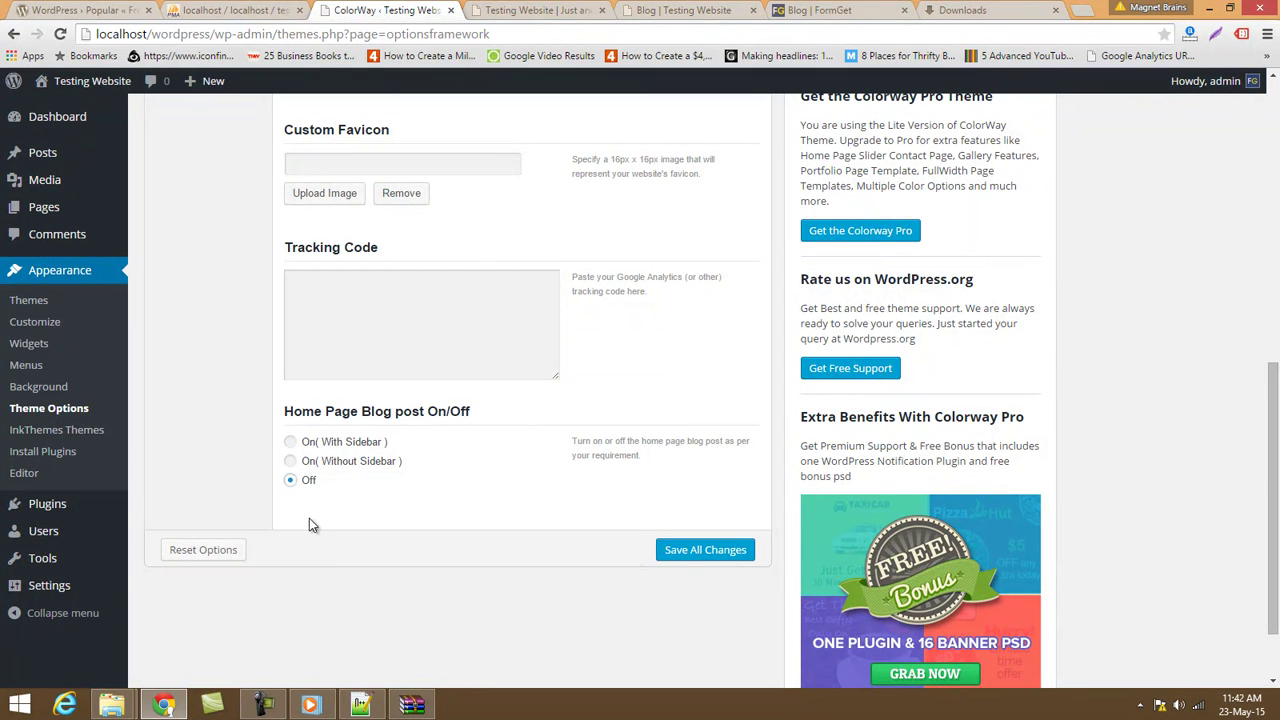
scroll(568, 497, "down", 2)
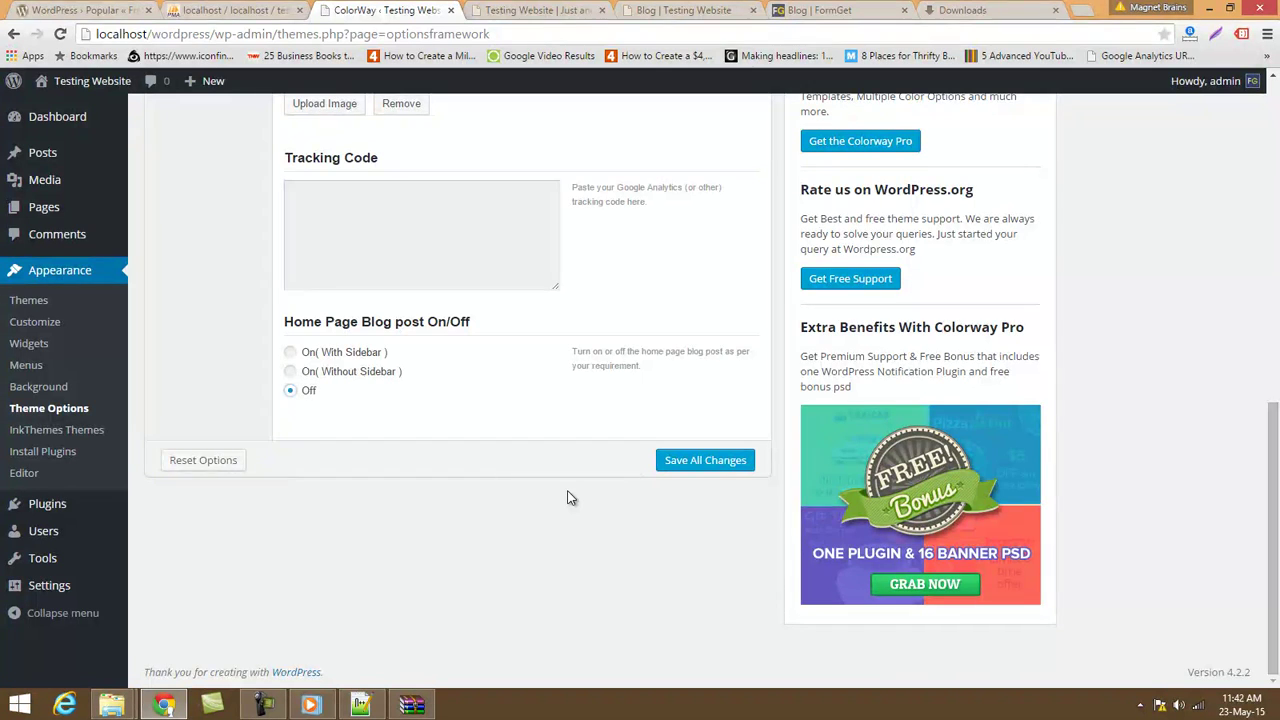
scroll(568, 497, "up", 2)
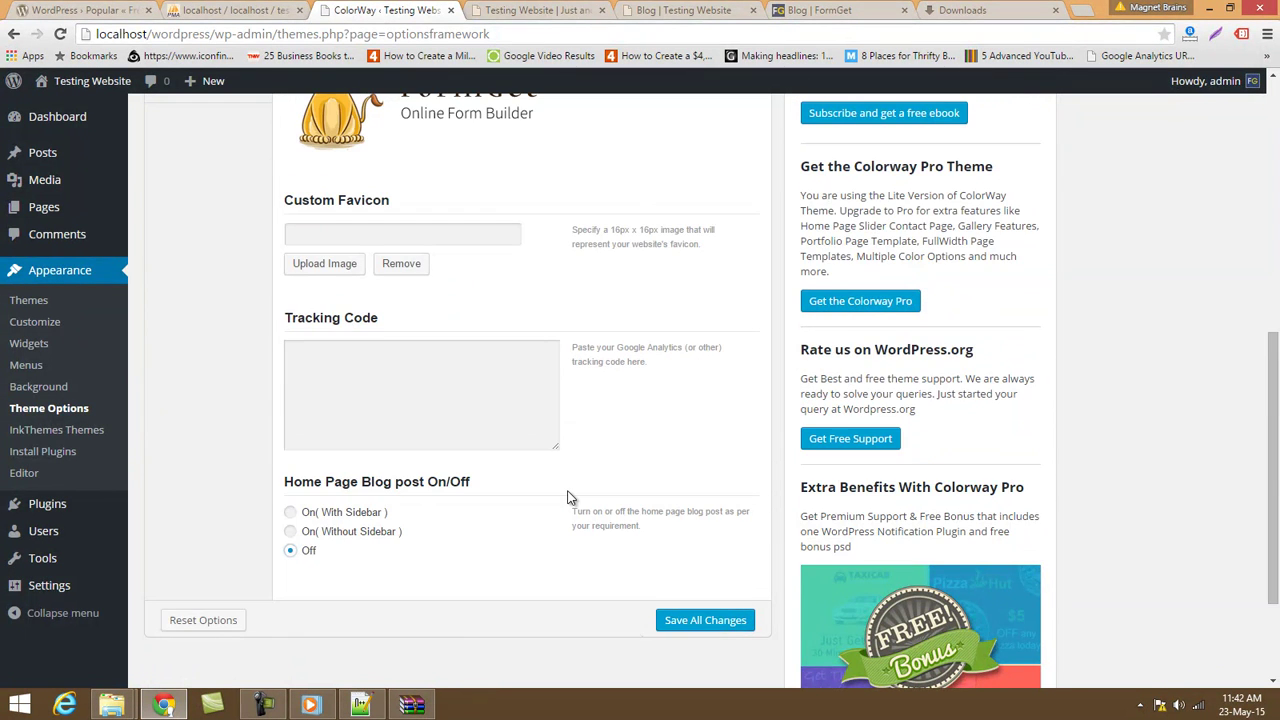
scroll(568, 497, "up", 5)
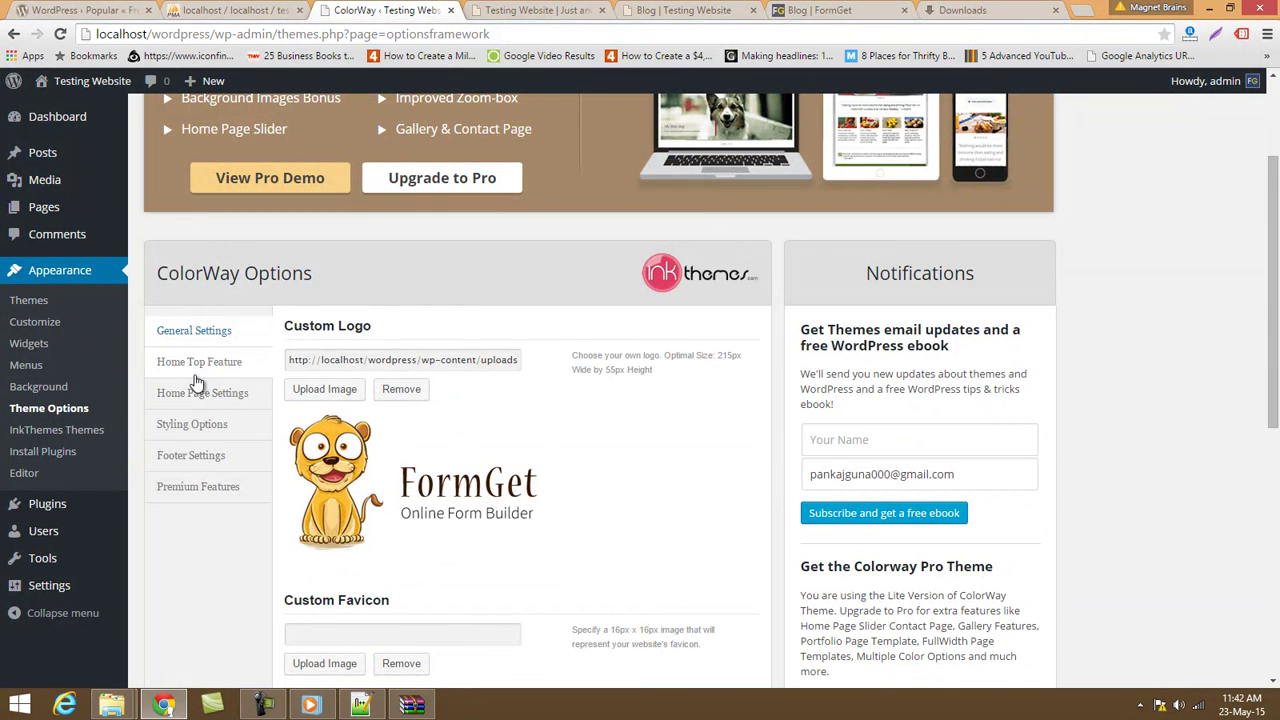
Compare the Home Top Feature settings with the feature boxes on the live front page.
left_click(199, 365)
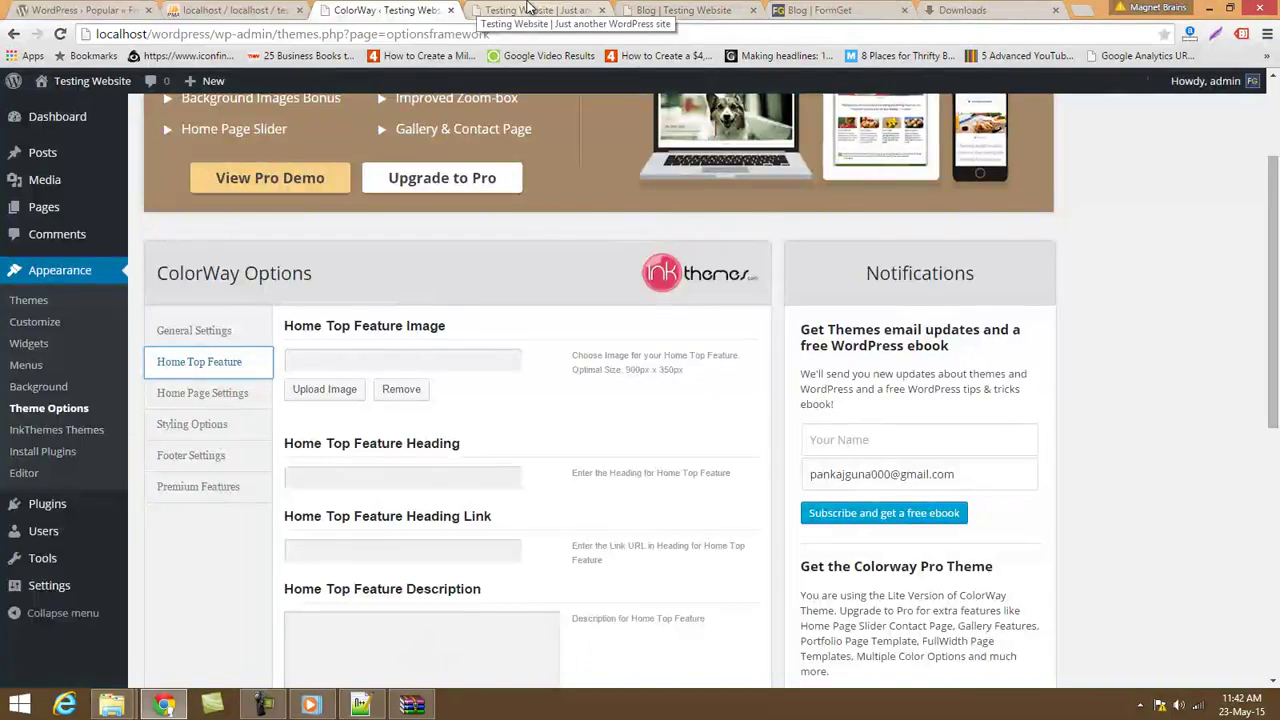
left_click(527, 9)
scroll(545, 215, "up", 5)
scroll(511, 426, "down", 4)
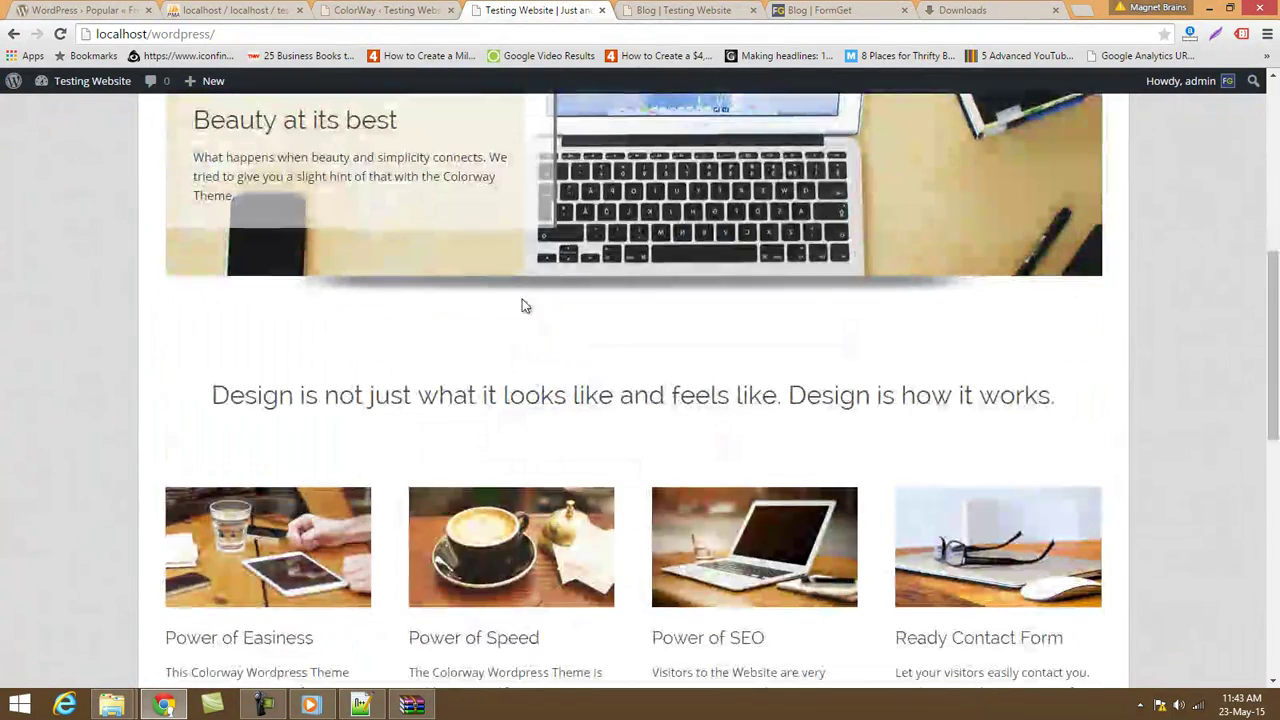
scroll(954, 554, "down", 2)
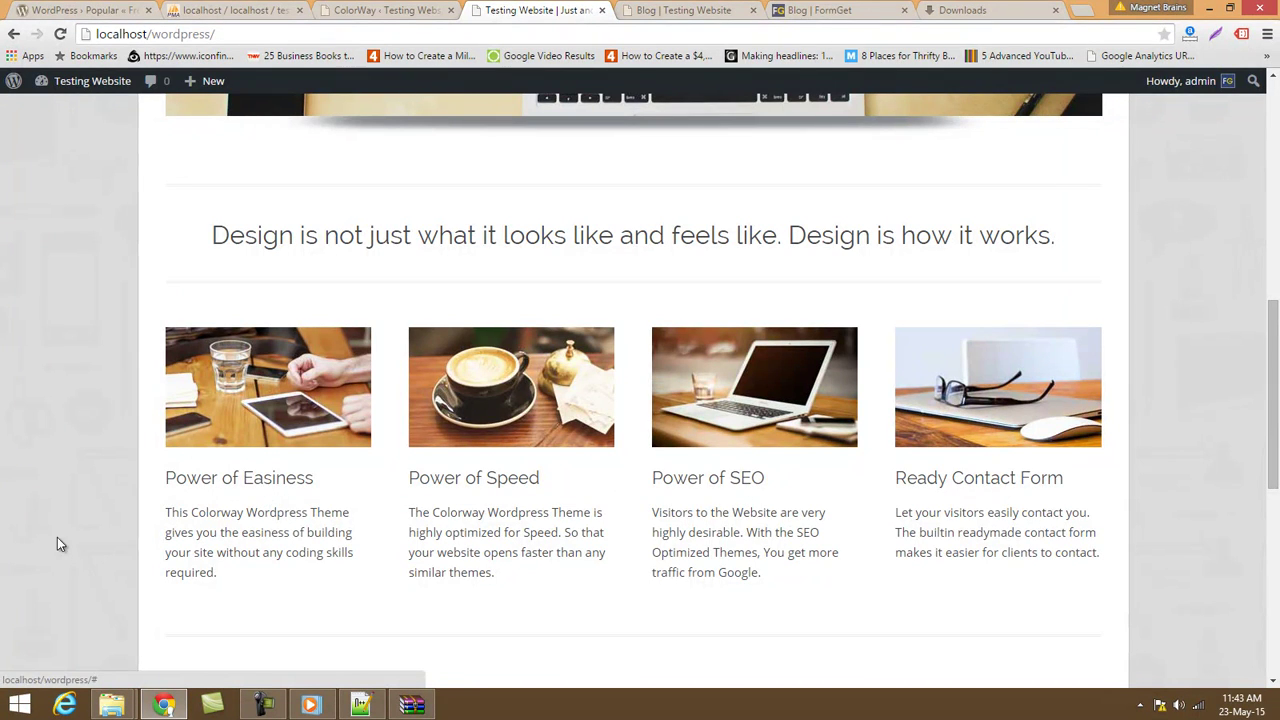
scroll(1078, 530, "down", 5)
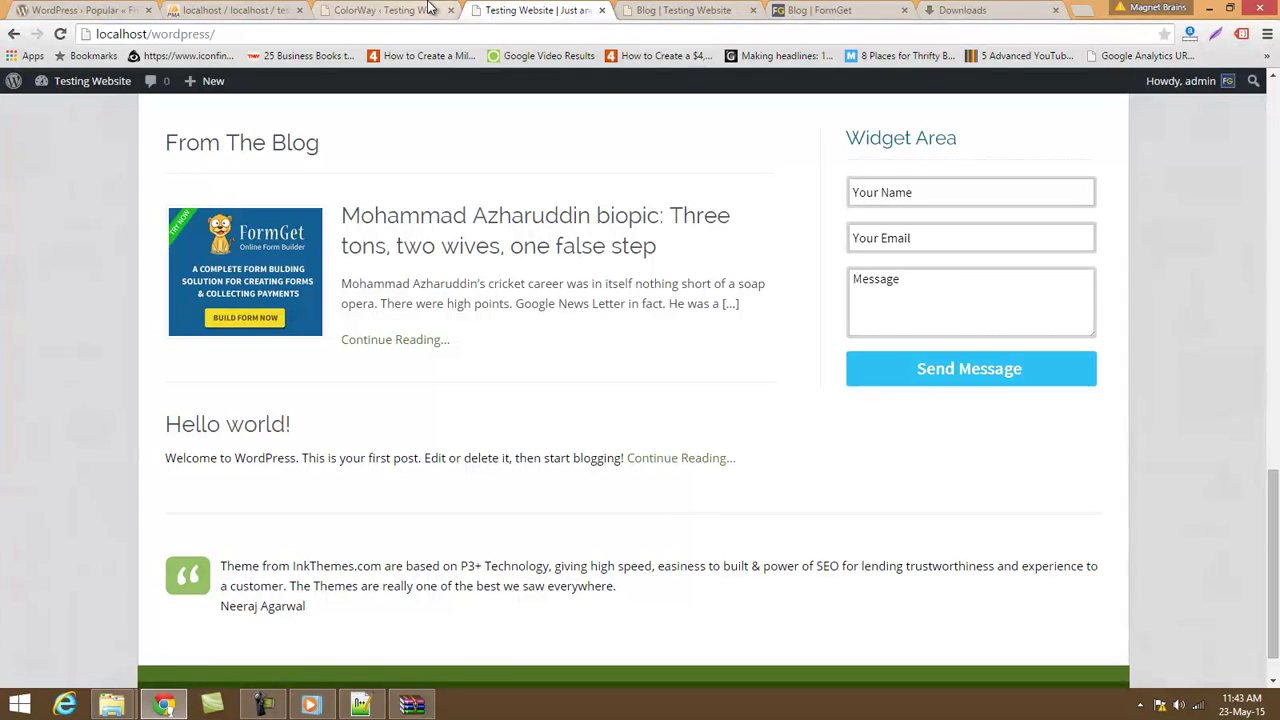
Review Home Page Settings against the live site's feature section.
left_click(428, 9)
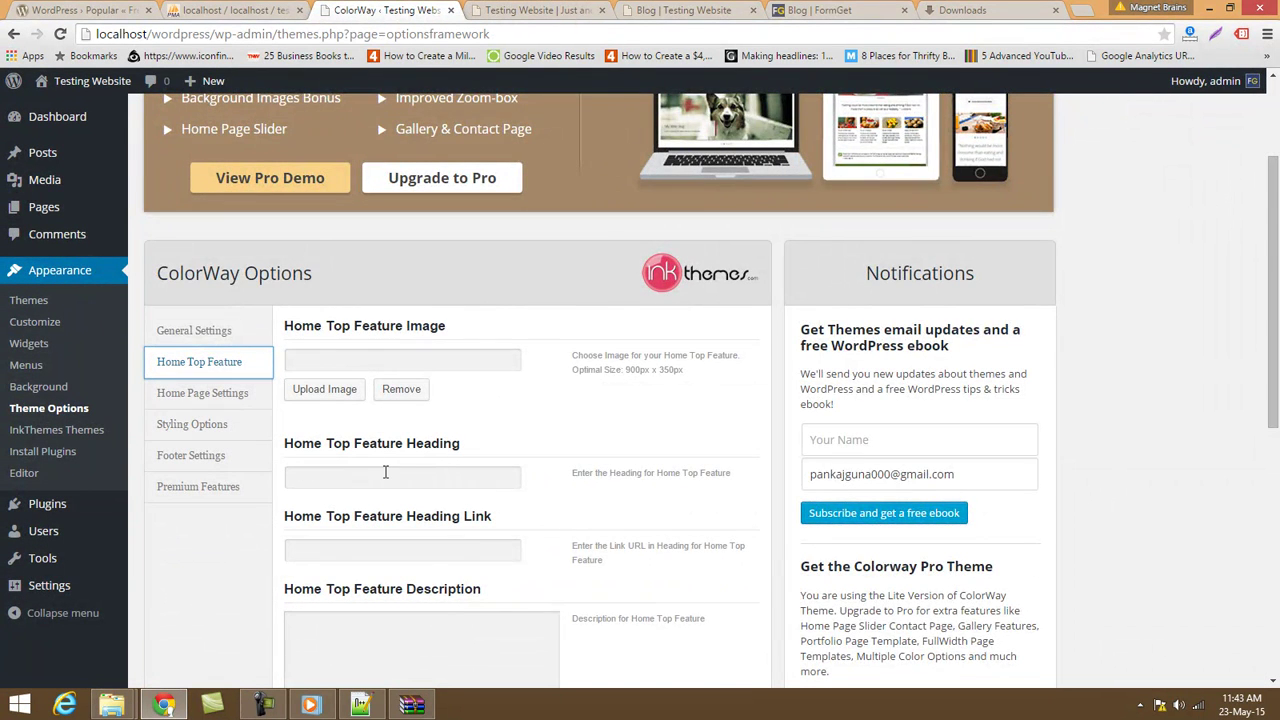
scroll(390, 470, "down", 2)
left_click(210, 156)
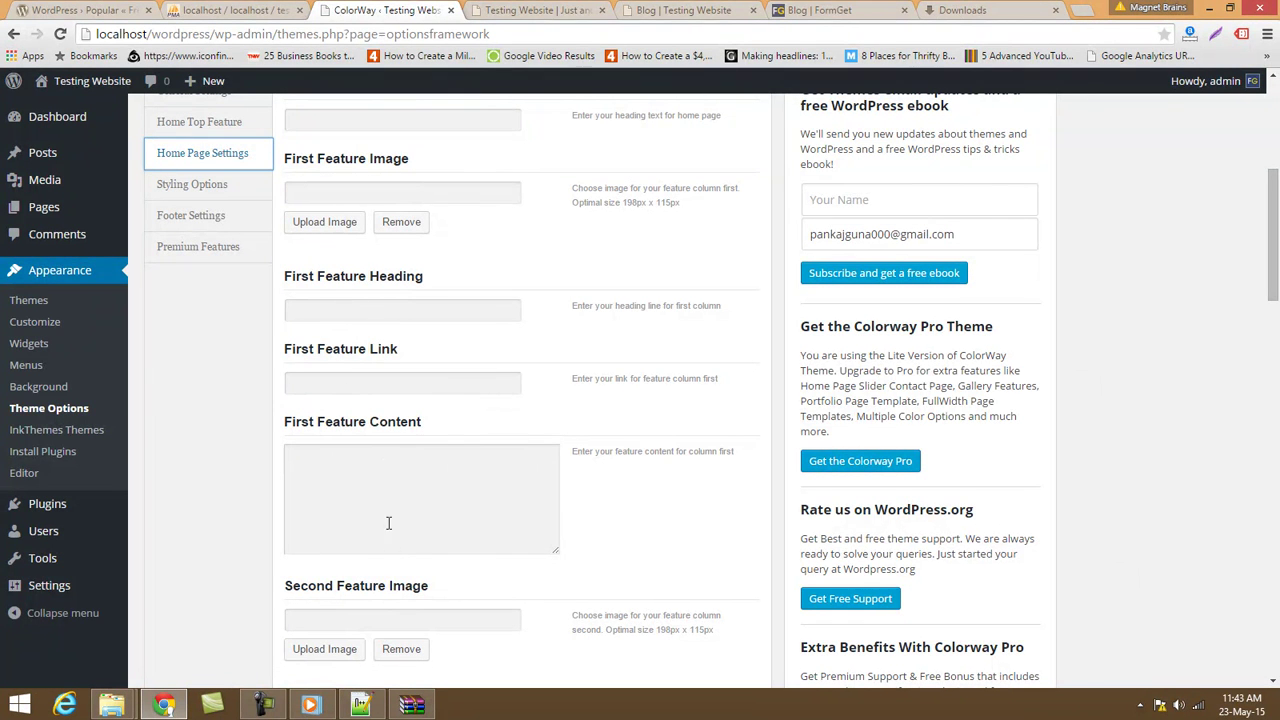
left_click(518, 9)
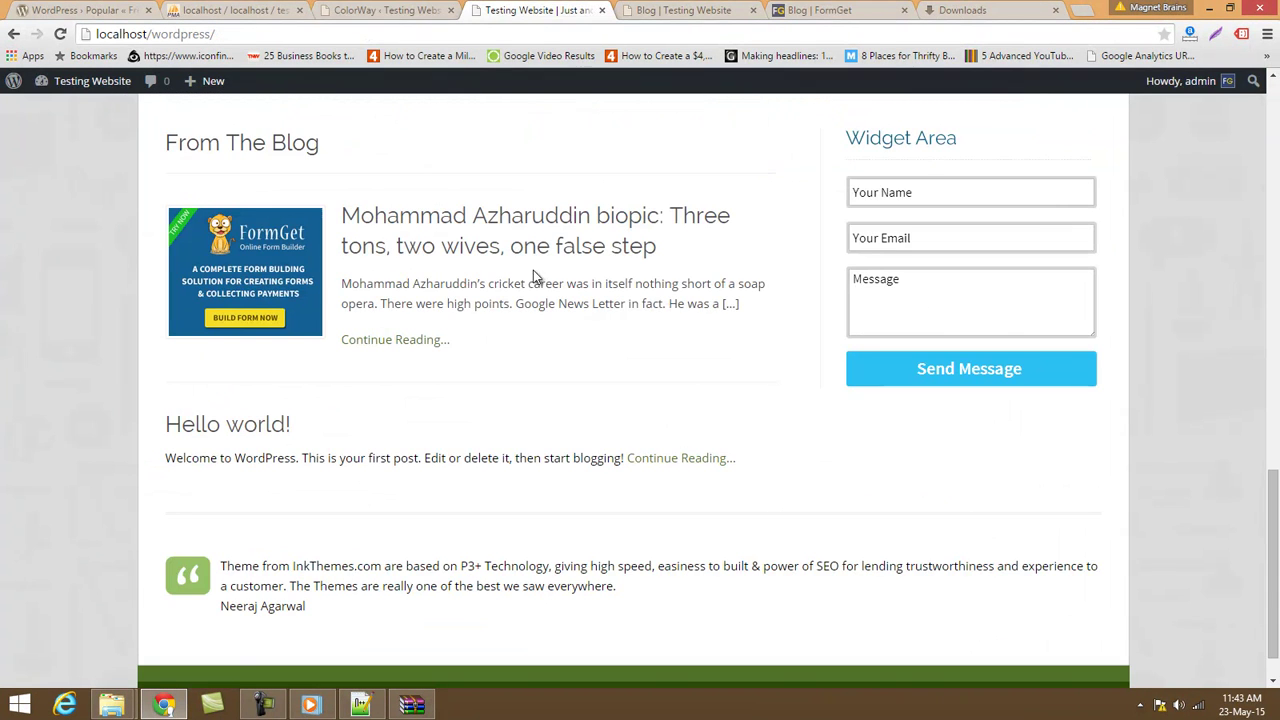
scroll(593, 530, "up", 3)
left_click(368, 9)
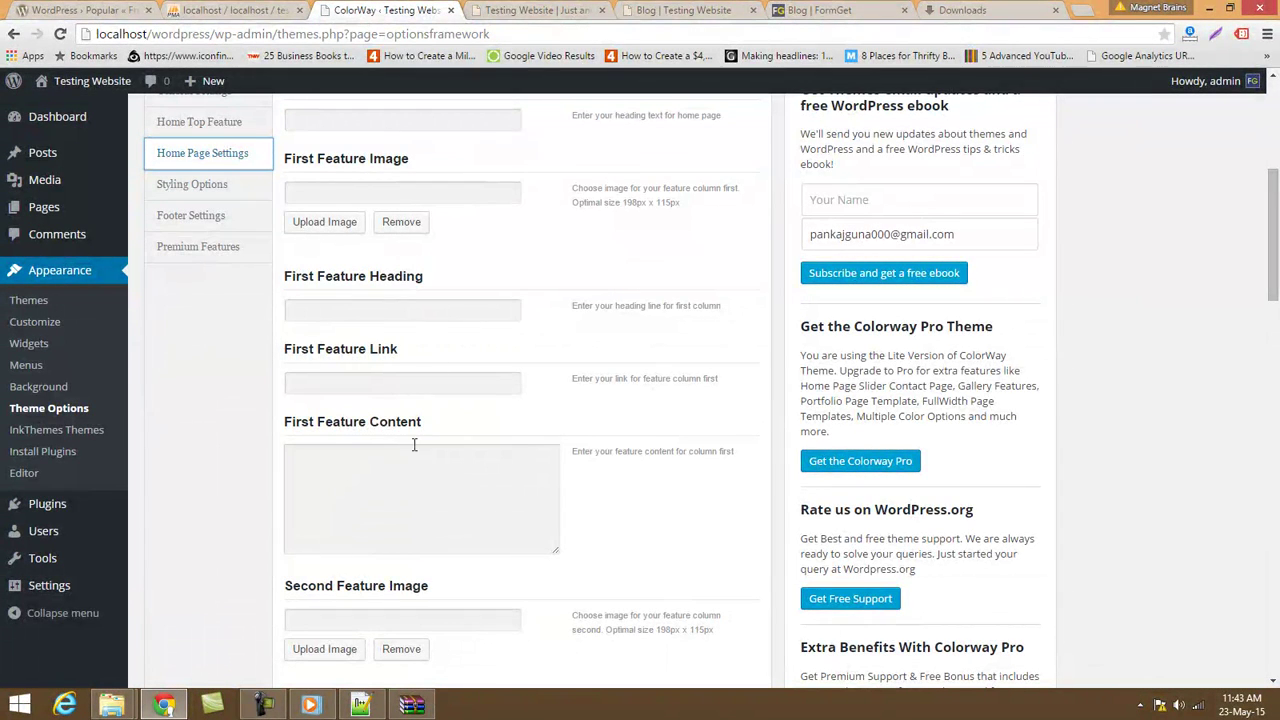
scroll(449, 166, "up", 2)
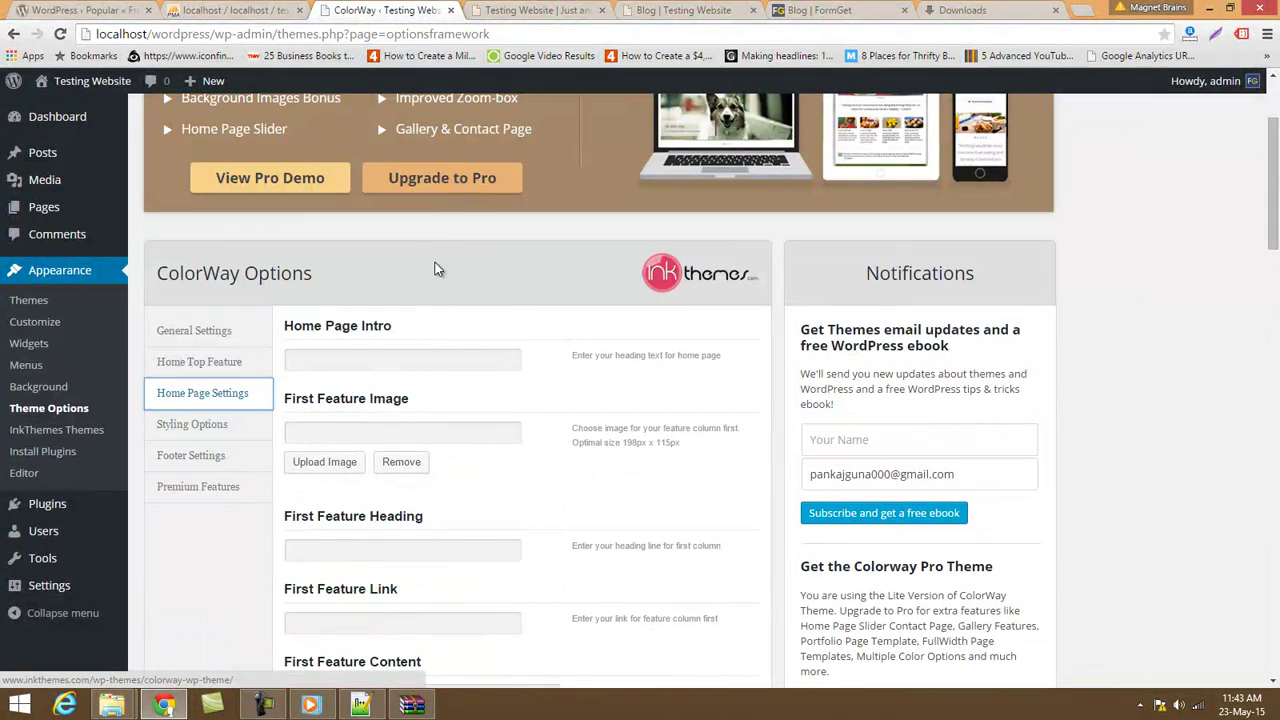
left_click(530, 9)
scroll(489, 349, "up", 5)
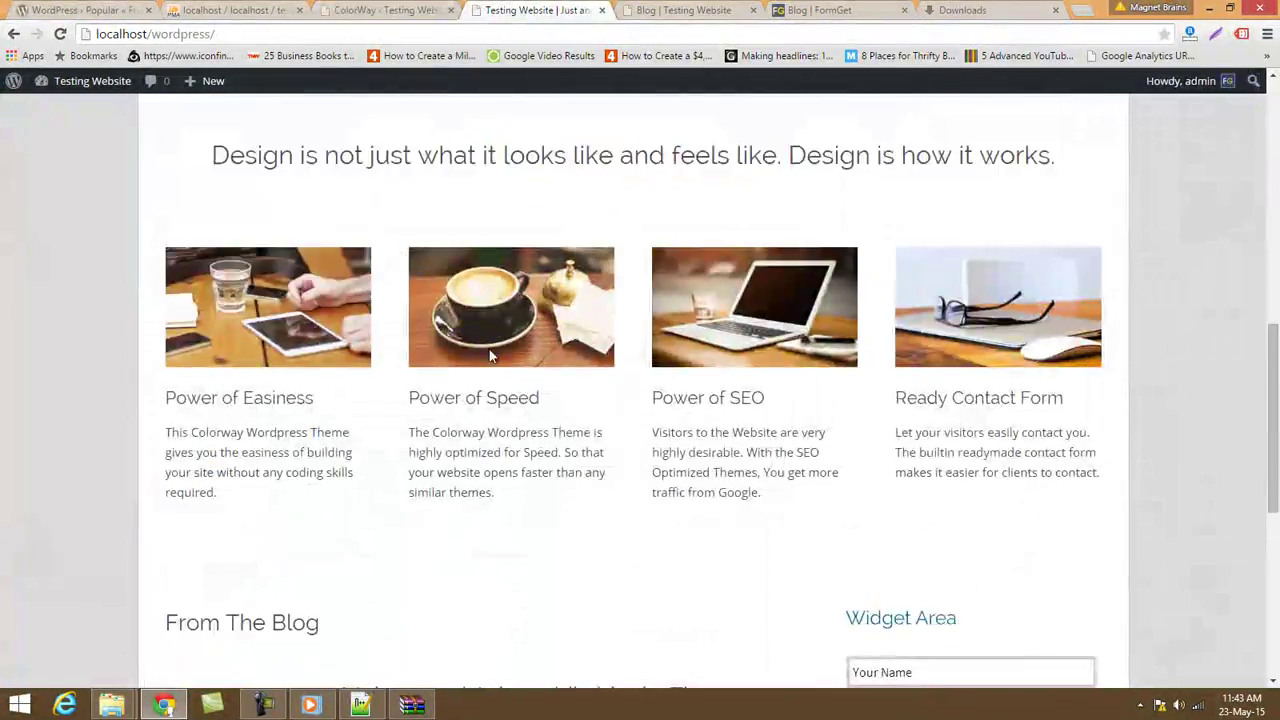
left_click(414, 9)
Enter 'Testing' as the Home Page Intro and save all theme option changes.
left_click(367, 366)
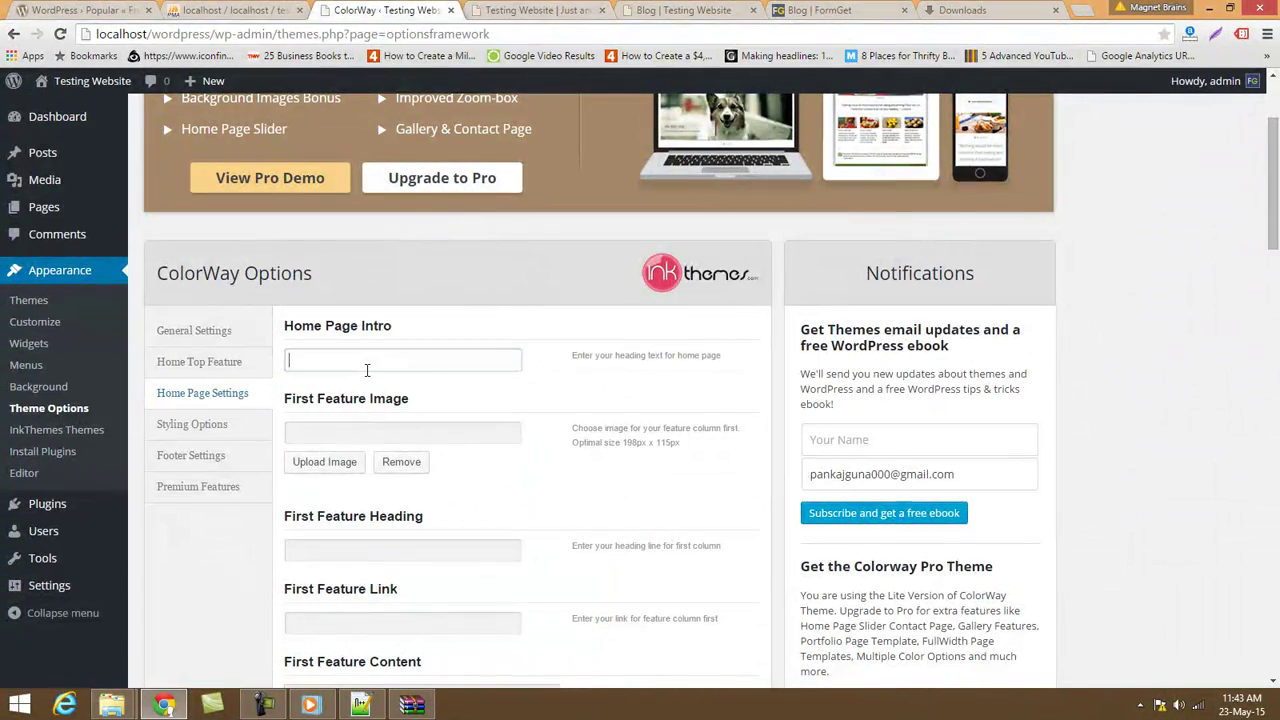
type("TEss")
key("BackSpace")
key("BackSpace")
key("BackSpace")
type("es")
scroll(517, 429, "down", 20)
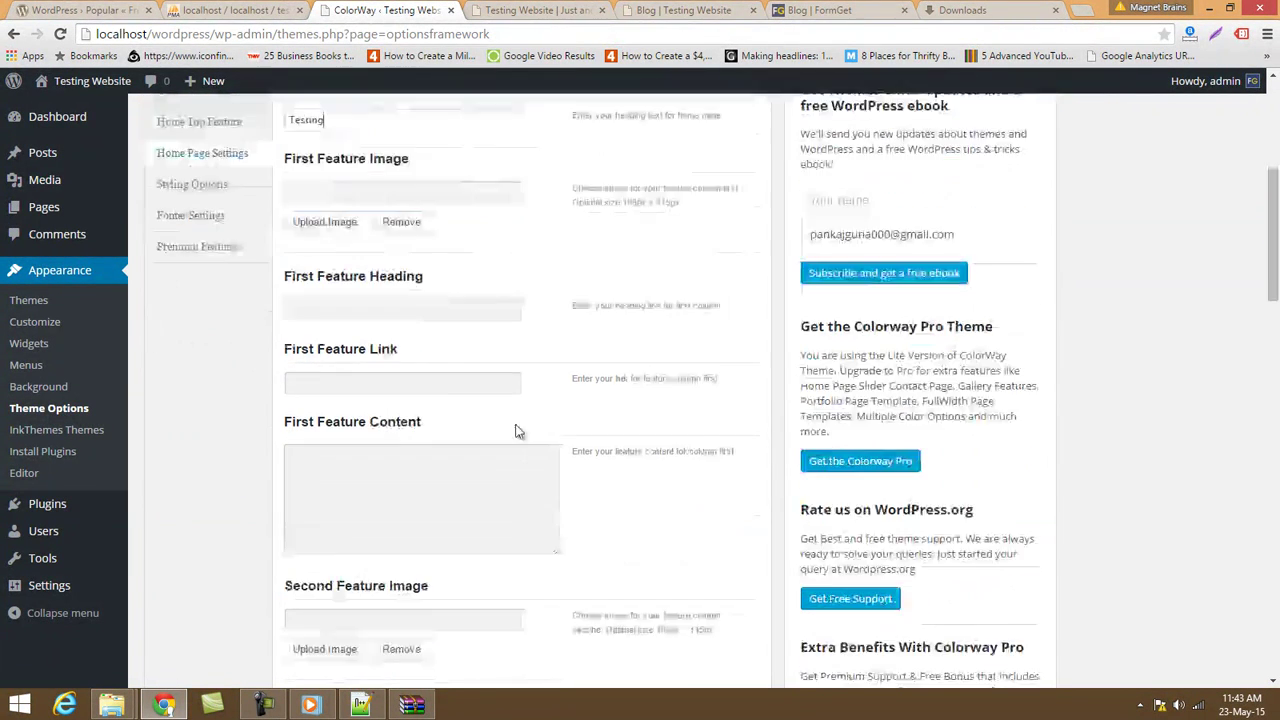
left_click(714, 603)
Reload the live front page to see the Testing heading above the four feature boxes.
left_click(525, 12)
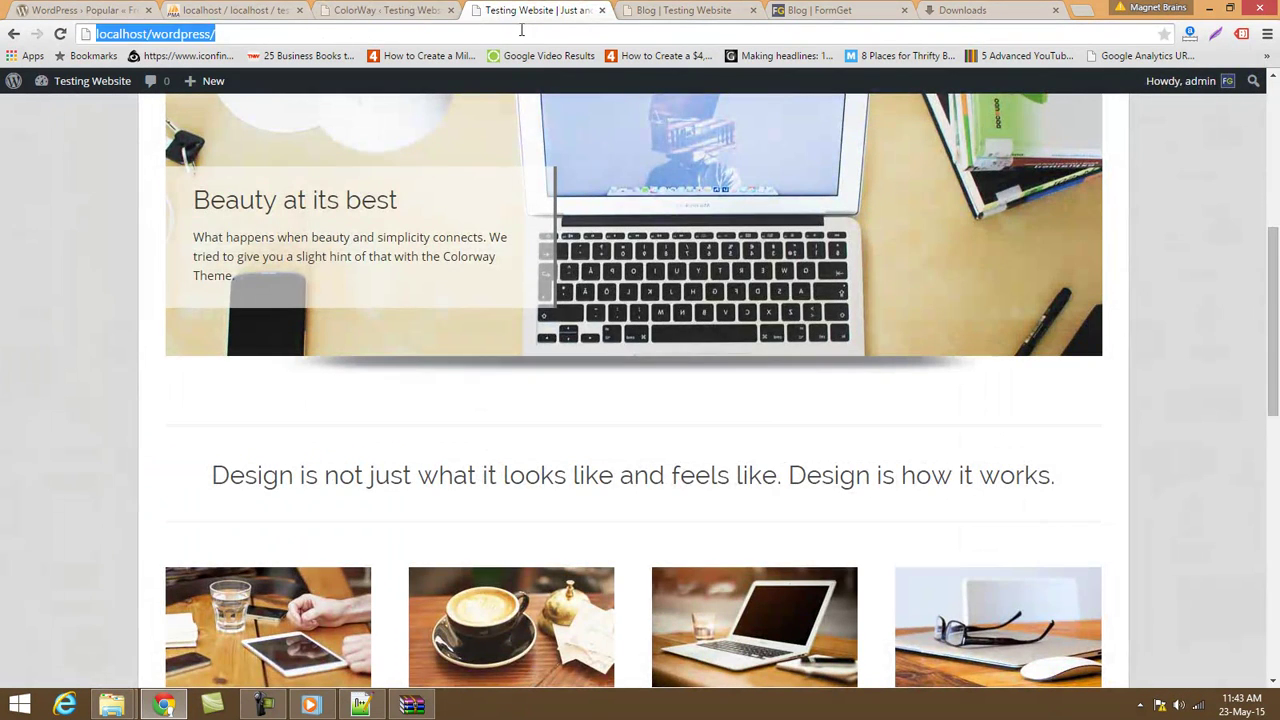
key("Return")
scroll(532, 252, "down", 4)
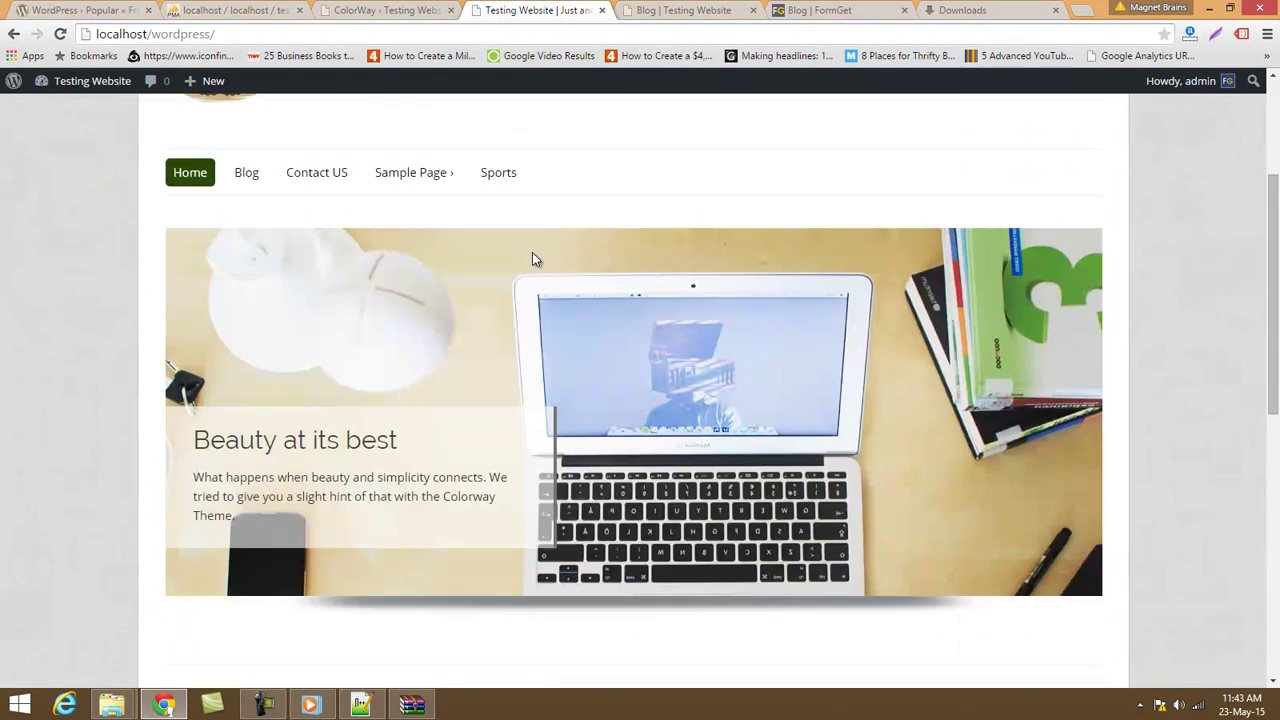
scroll(773, 658, "down", 5)
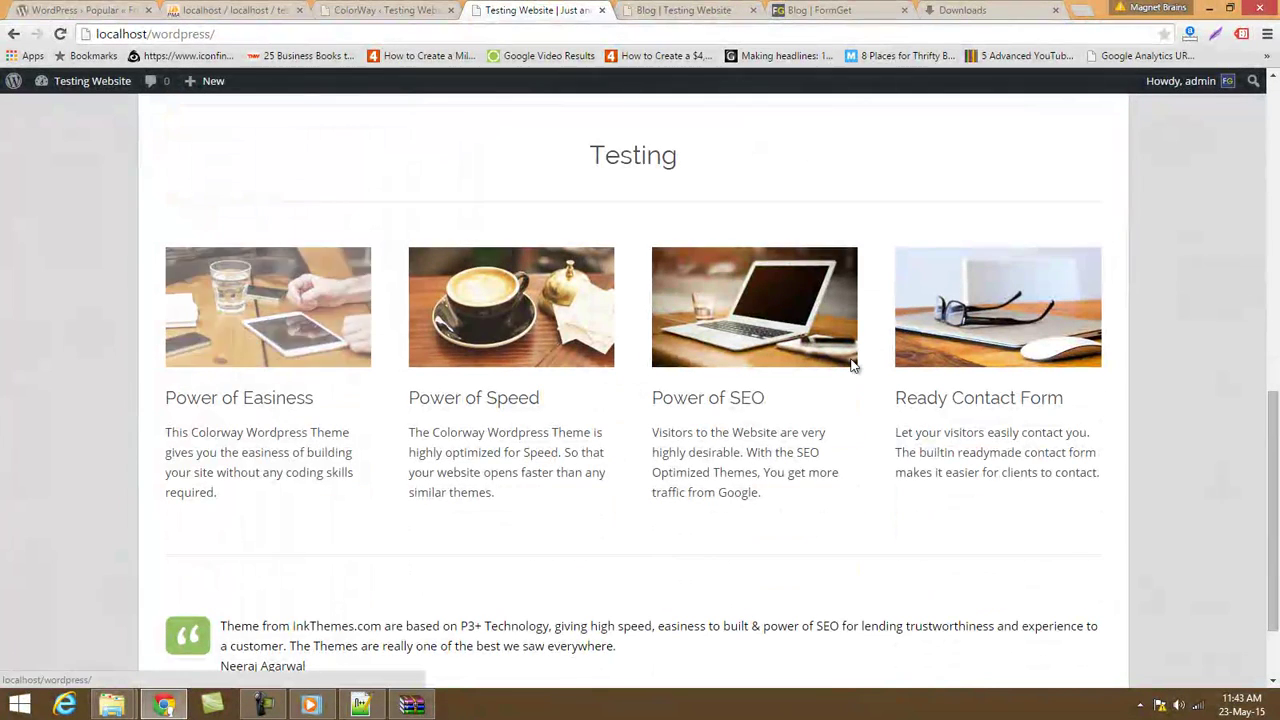
Review the Footer Settings' Facebook and Twitter URL fields in ColorWay options.
left_click(385, 10)
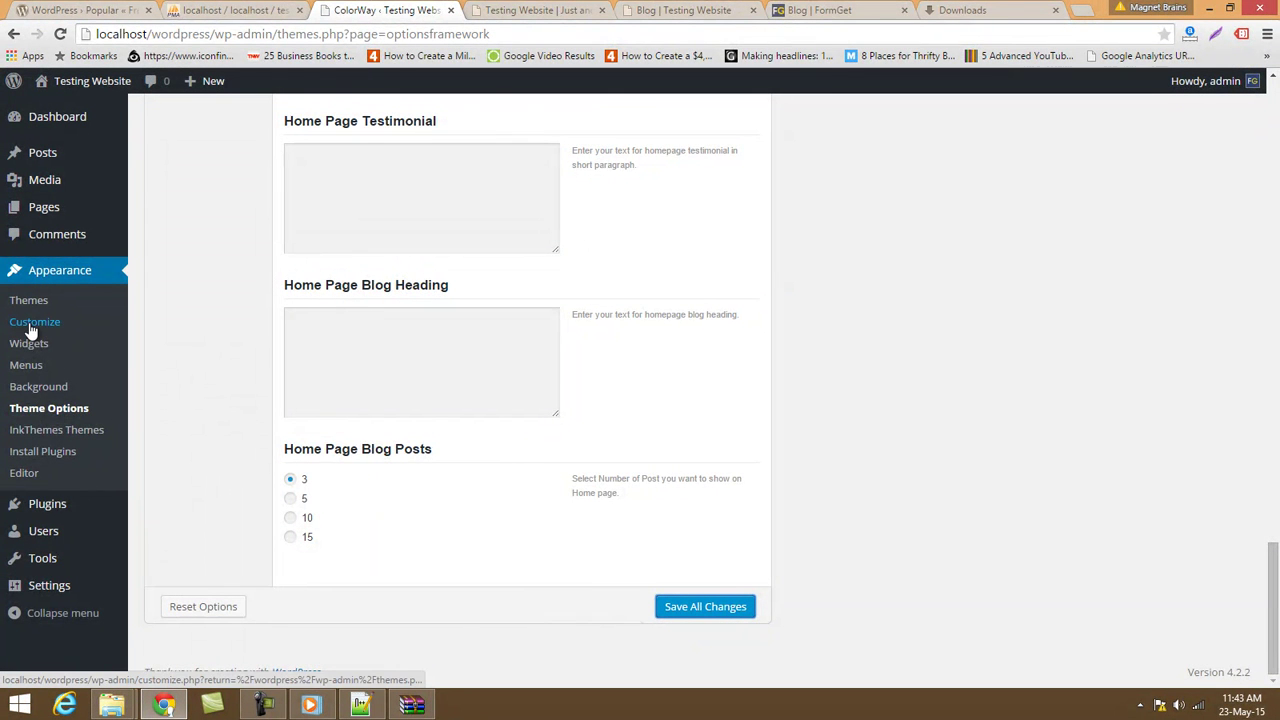
scroll(67, 415, "up", 15)
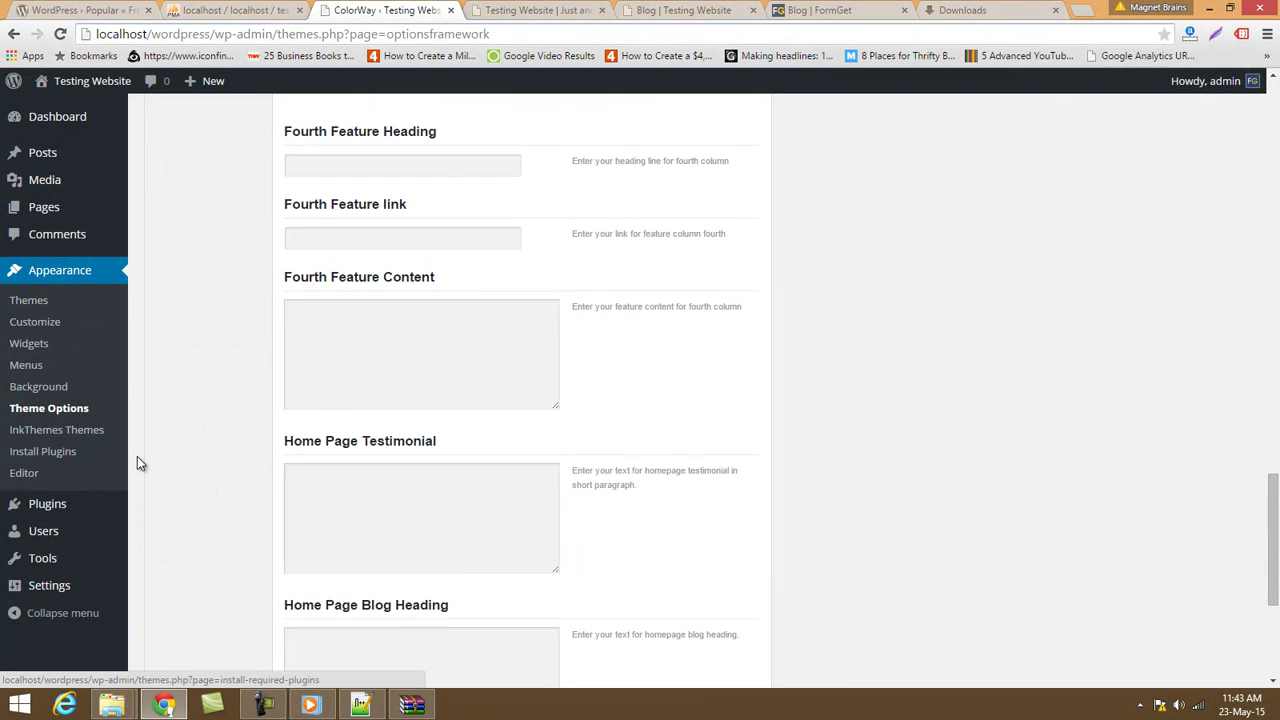
scroll(195, 497, "down", 3)
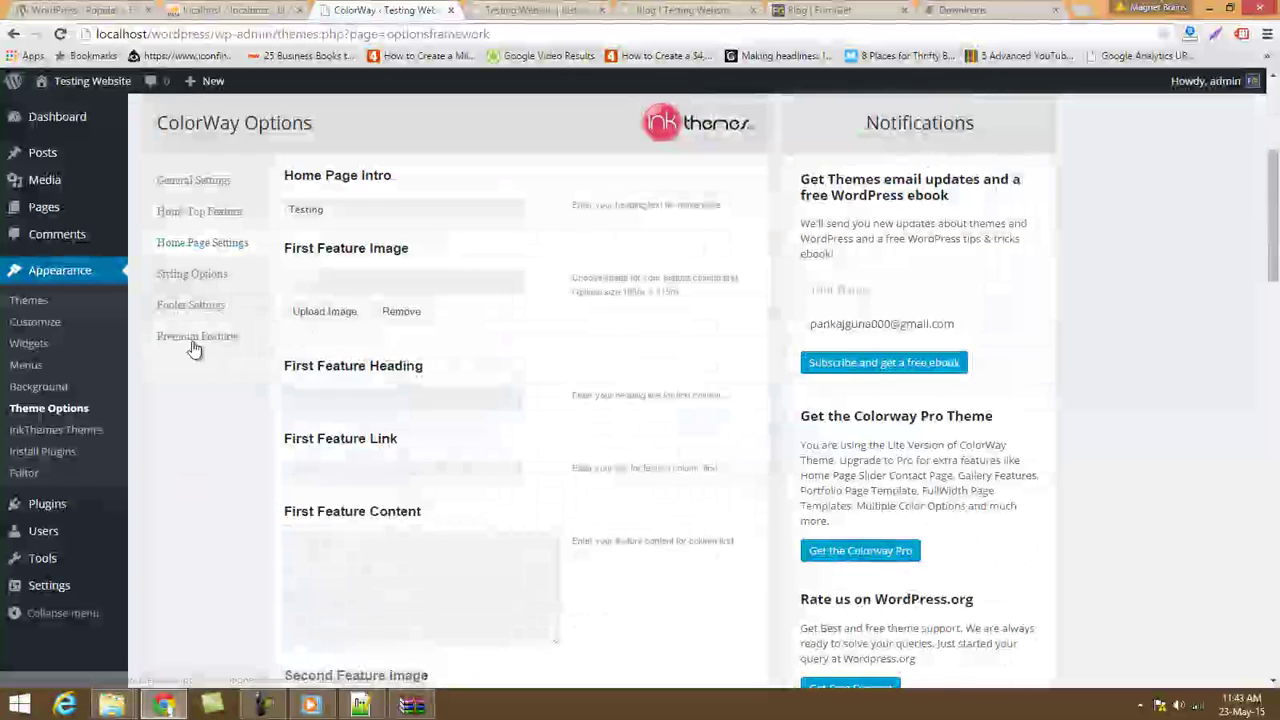
left_click(198, 308)
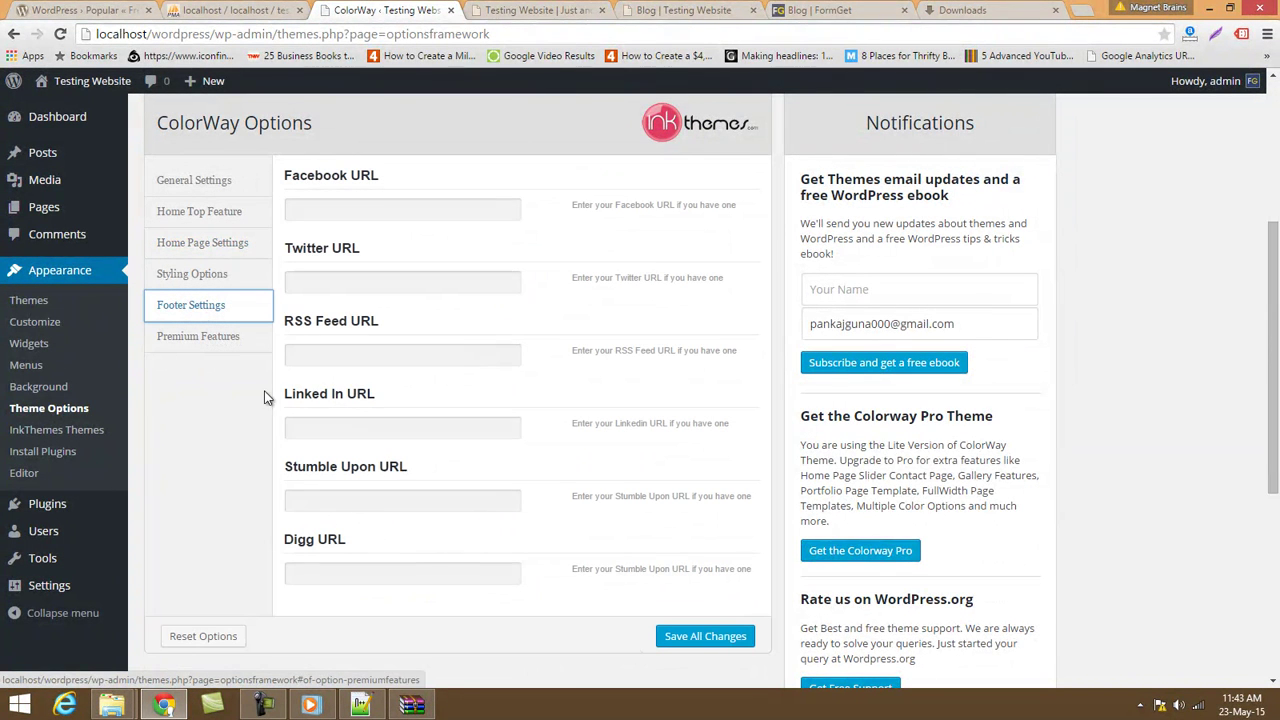
left_click(319, 211)
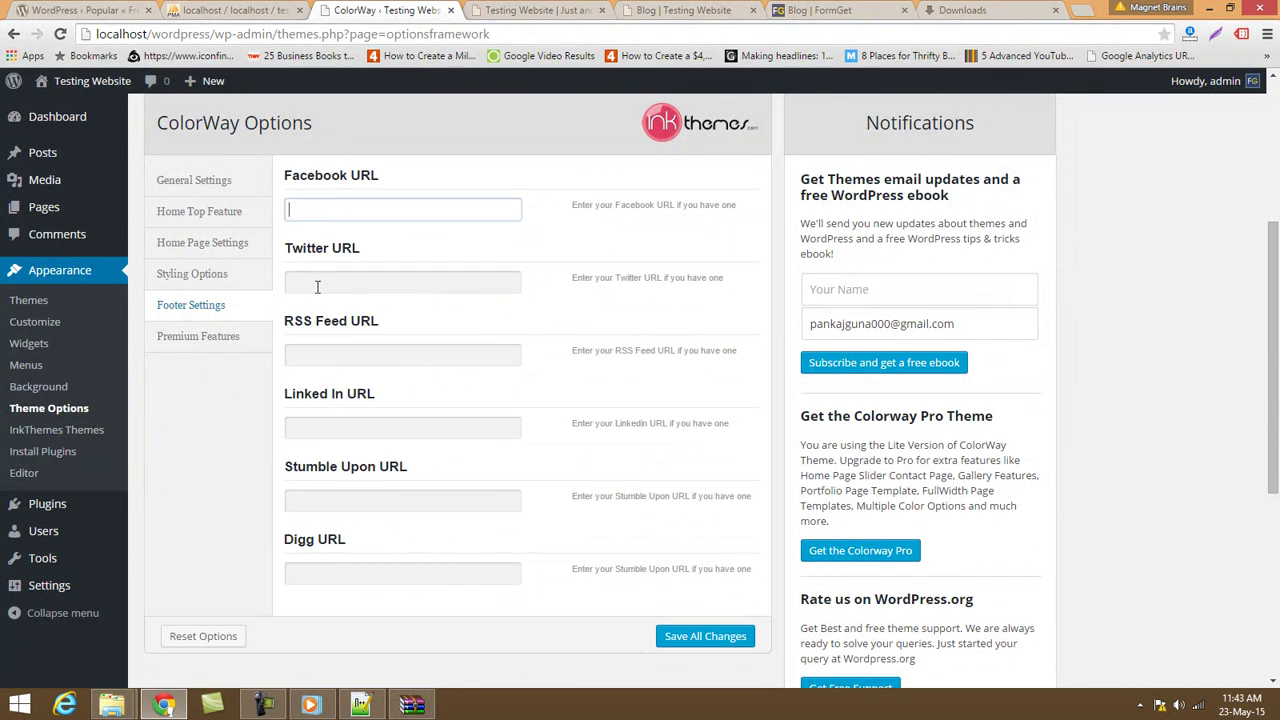
left_click(317, 287)
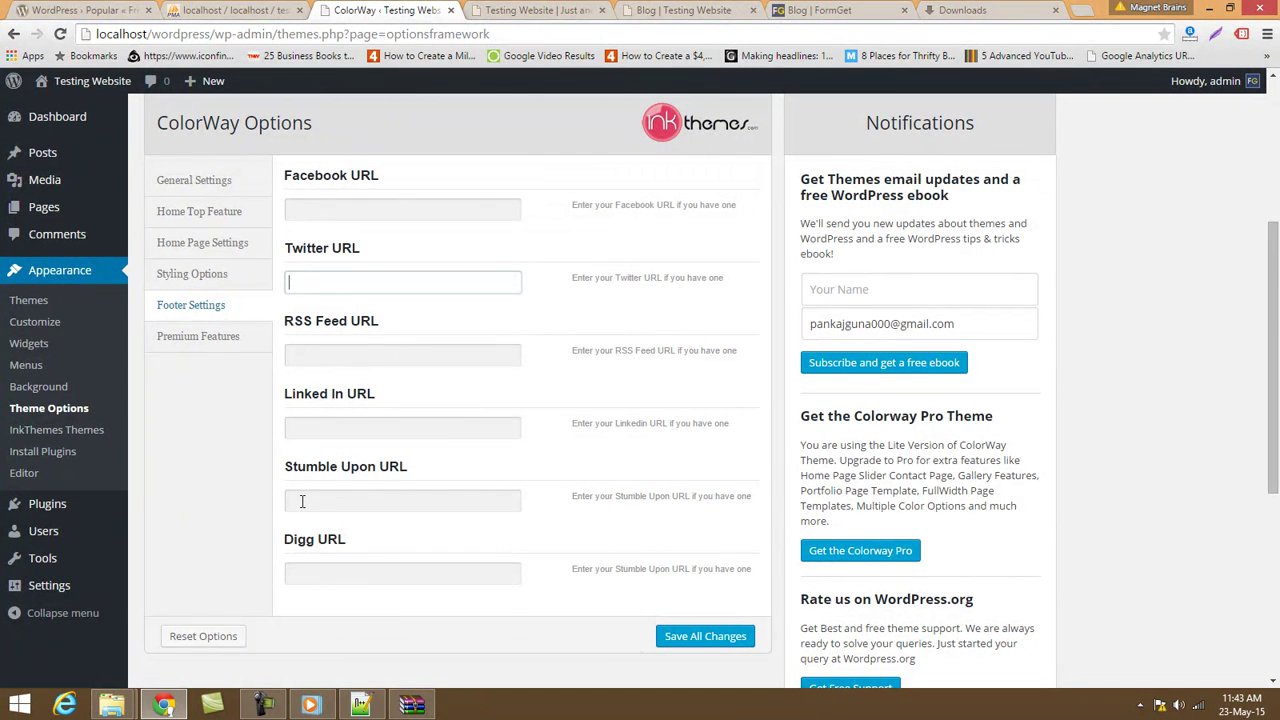
Look over the Custom CSS, Home Page Settings and Home Top Feature panels, then go to Widgets.
left_click(223, 274)
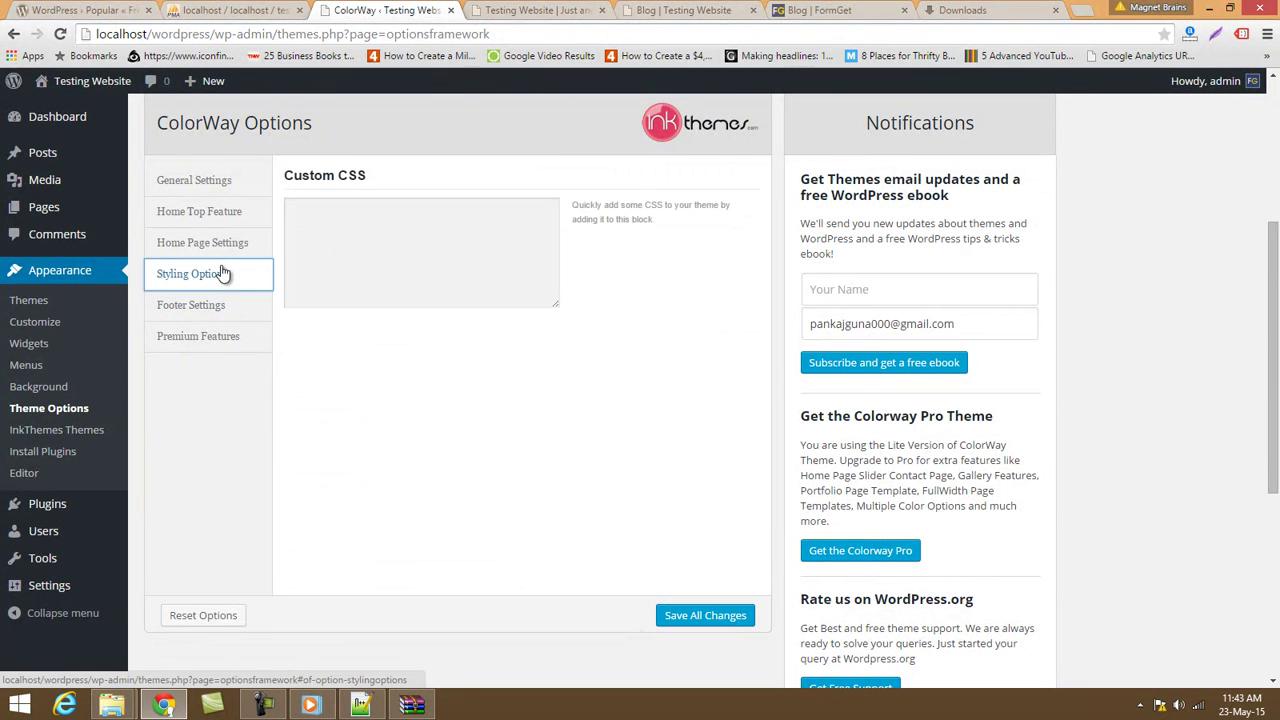
left_click(351, 238)
left_click(337, 247)
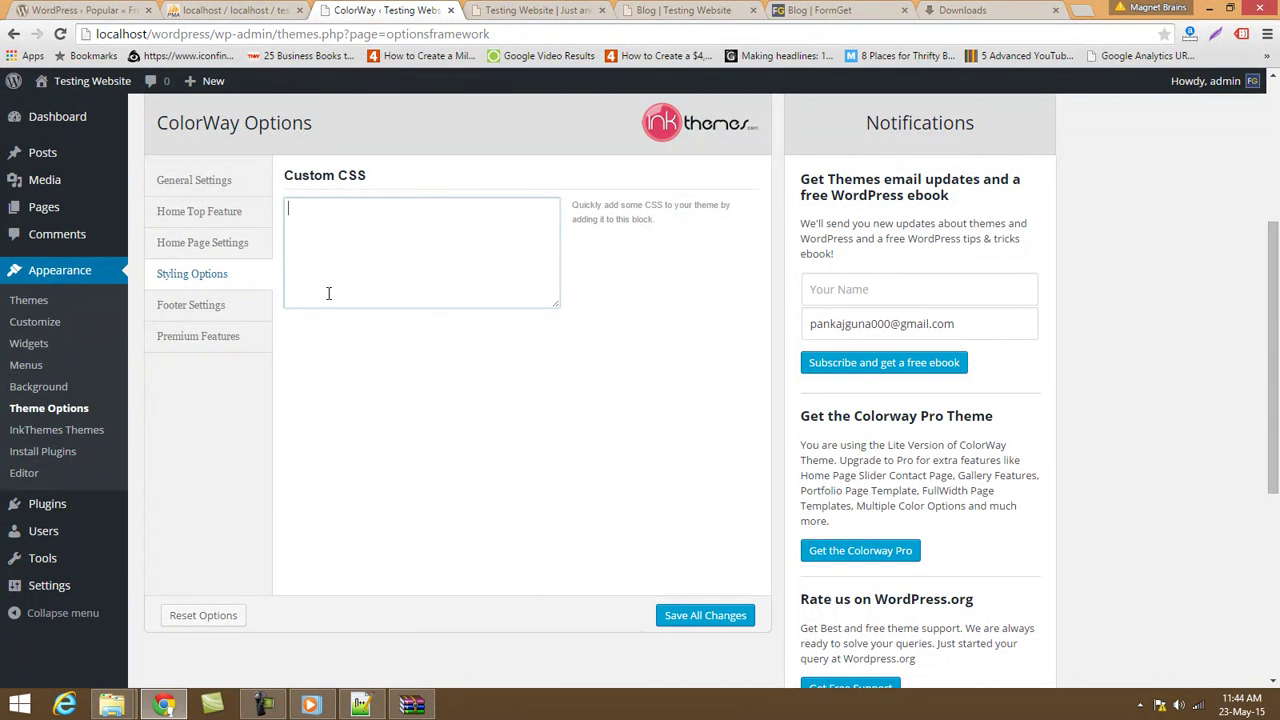
left_click(240, 245)
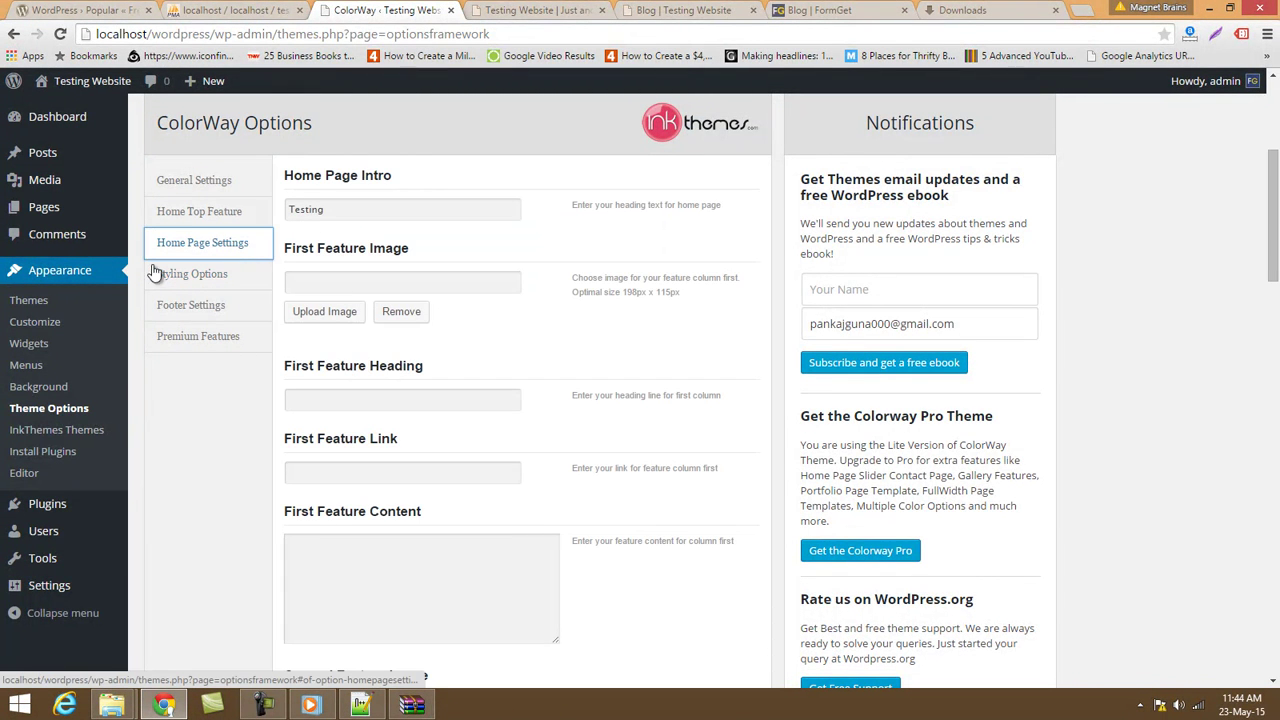
left_click(195, 212)
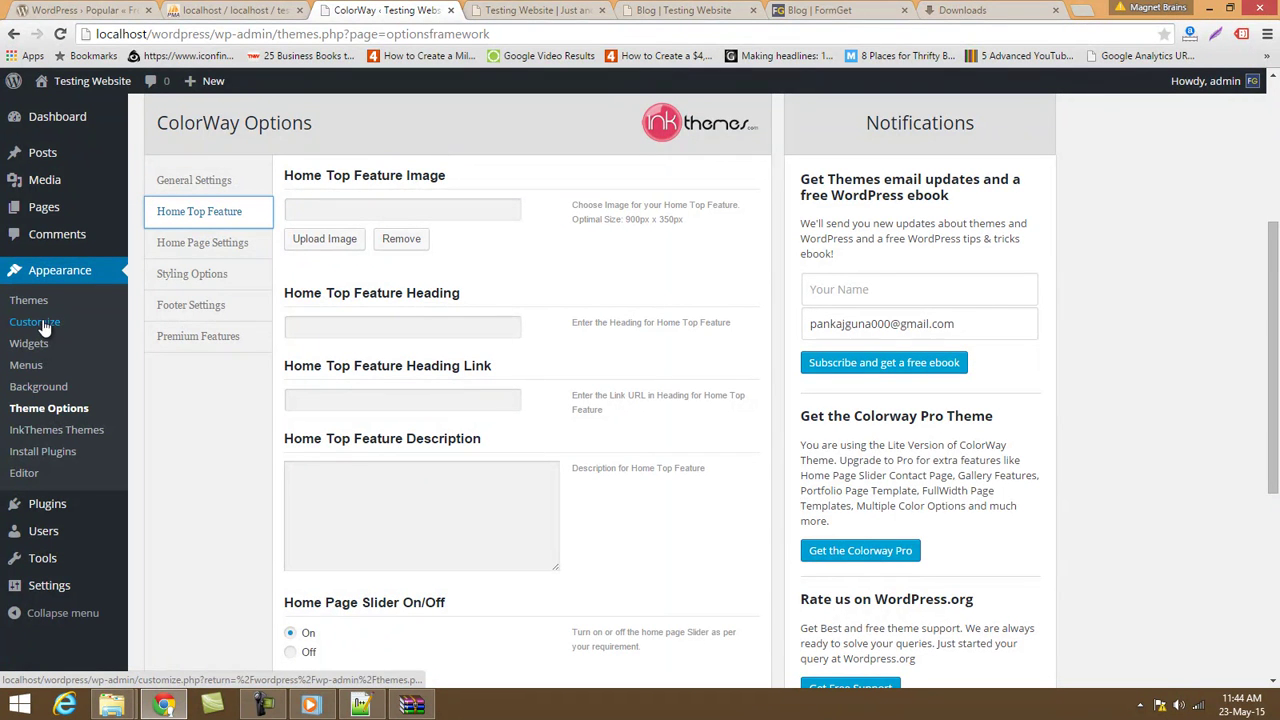
left_click(26, 345)
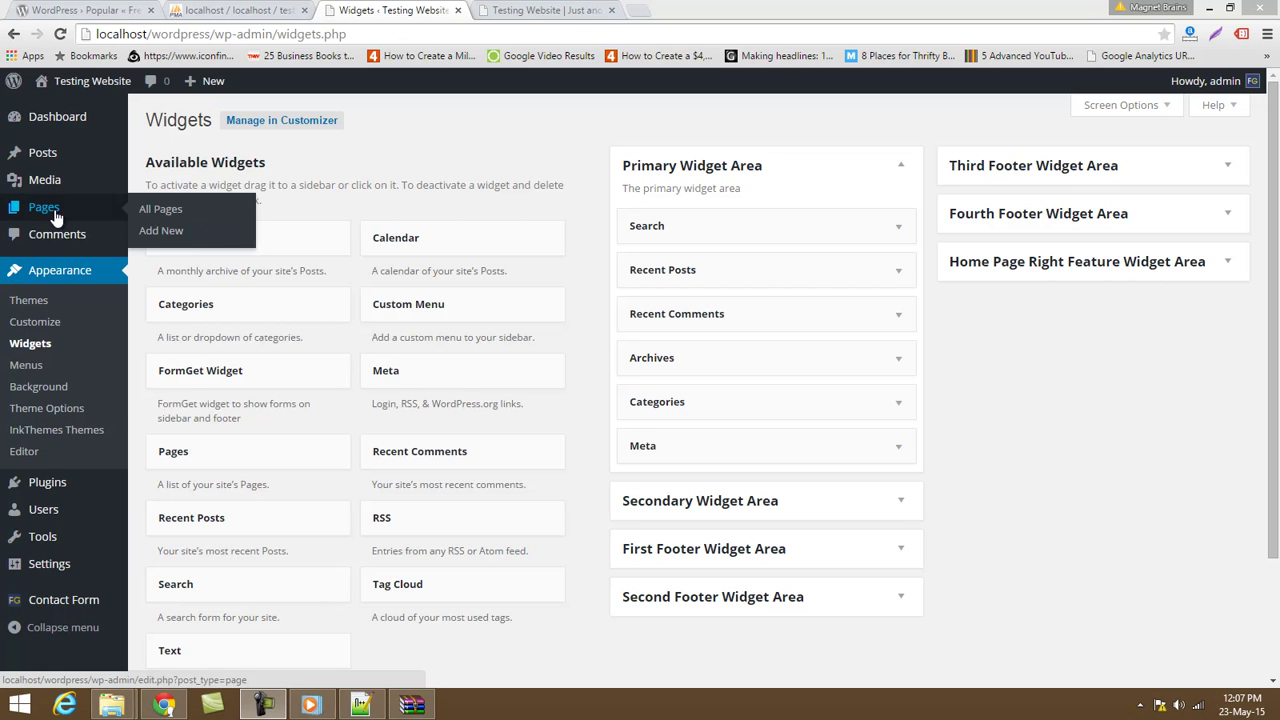
Look over the available widgets and the widget areas on the Widgets page.
mouse_move(80, 158)
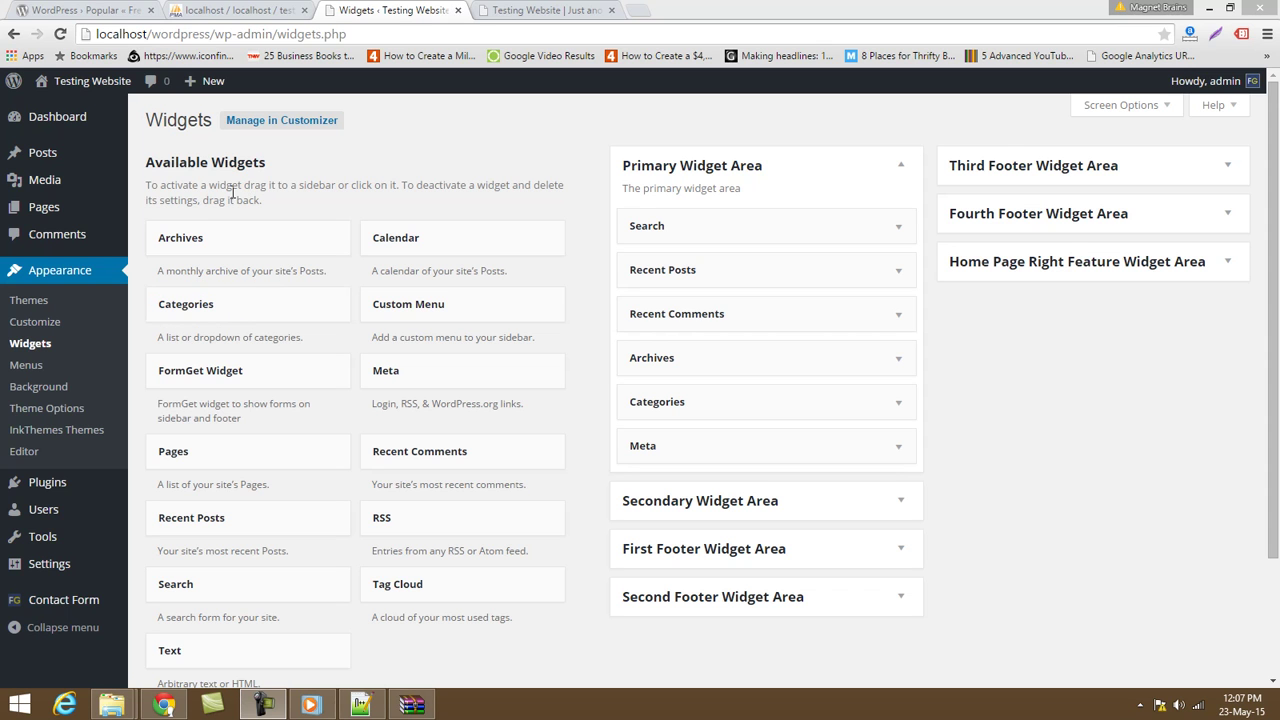
mouse_move(80, 488)
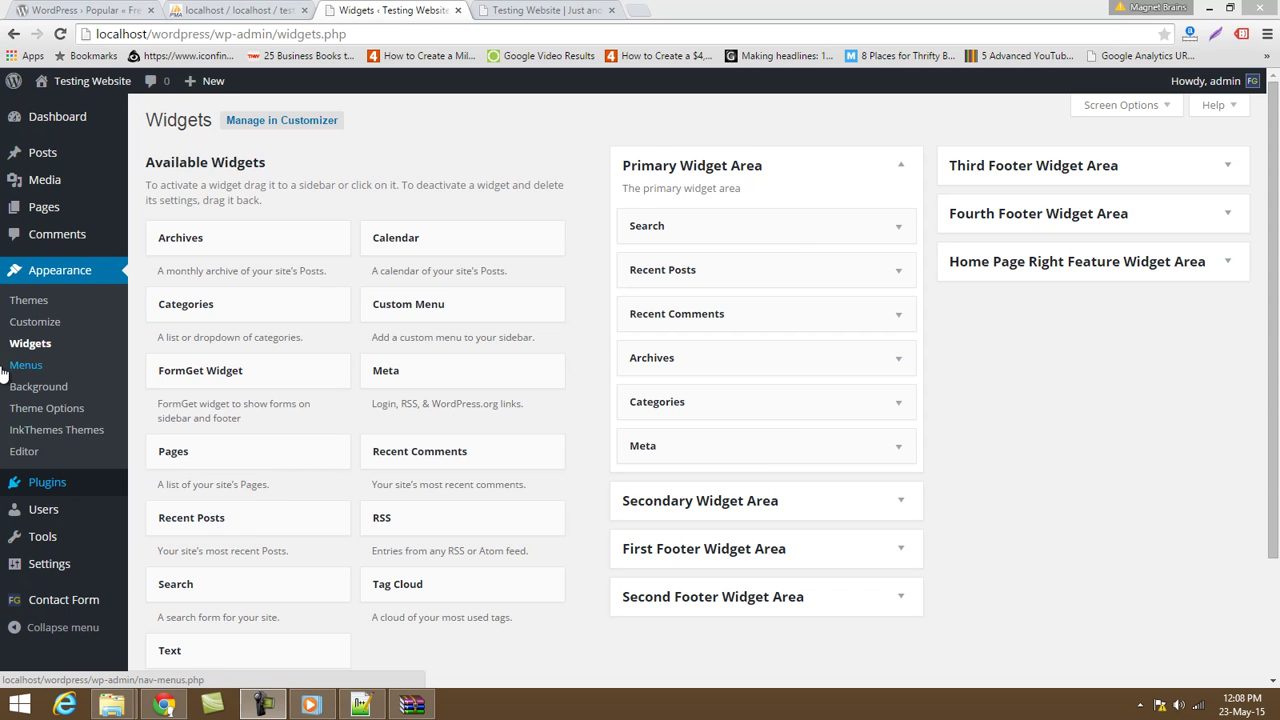
left_click_drag(162, 120, 207, 122)
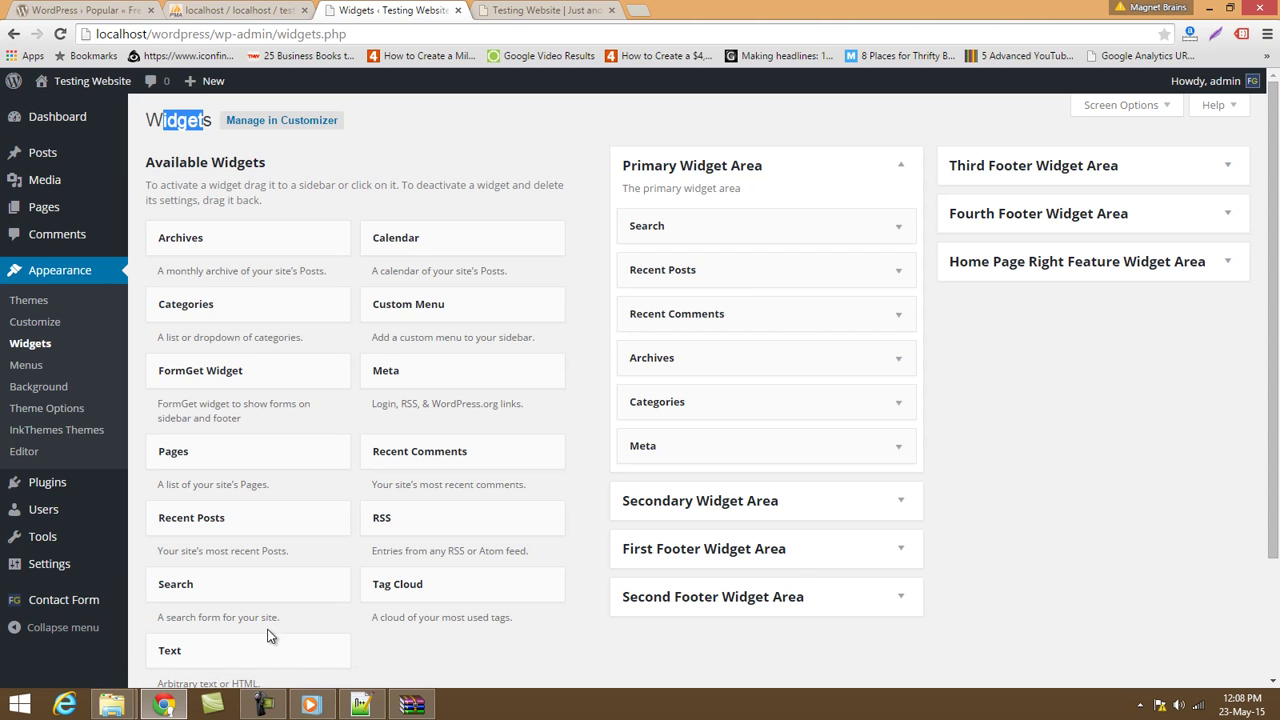
Check the live front page and the Blog page sidebar's six widgets, then return to Widgets.
left_click(512, 9)
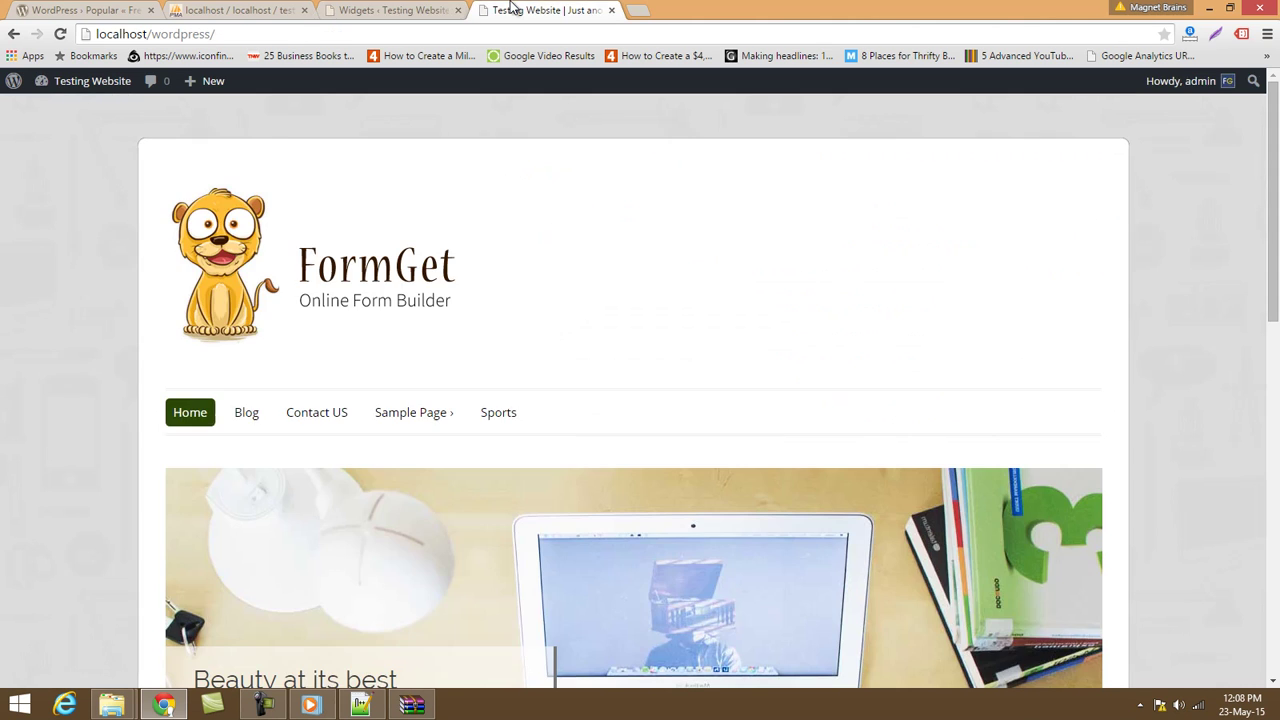
scroll(578, 315, "down", 3)
scroll(579, 312, "up", 3)
left_click_drag(1272, 286, 1248, 560)
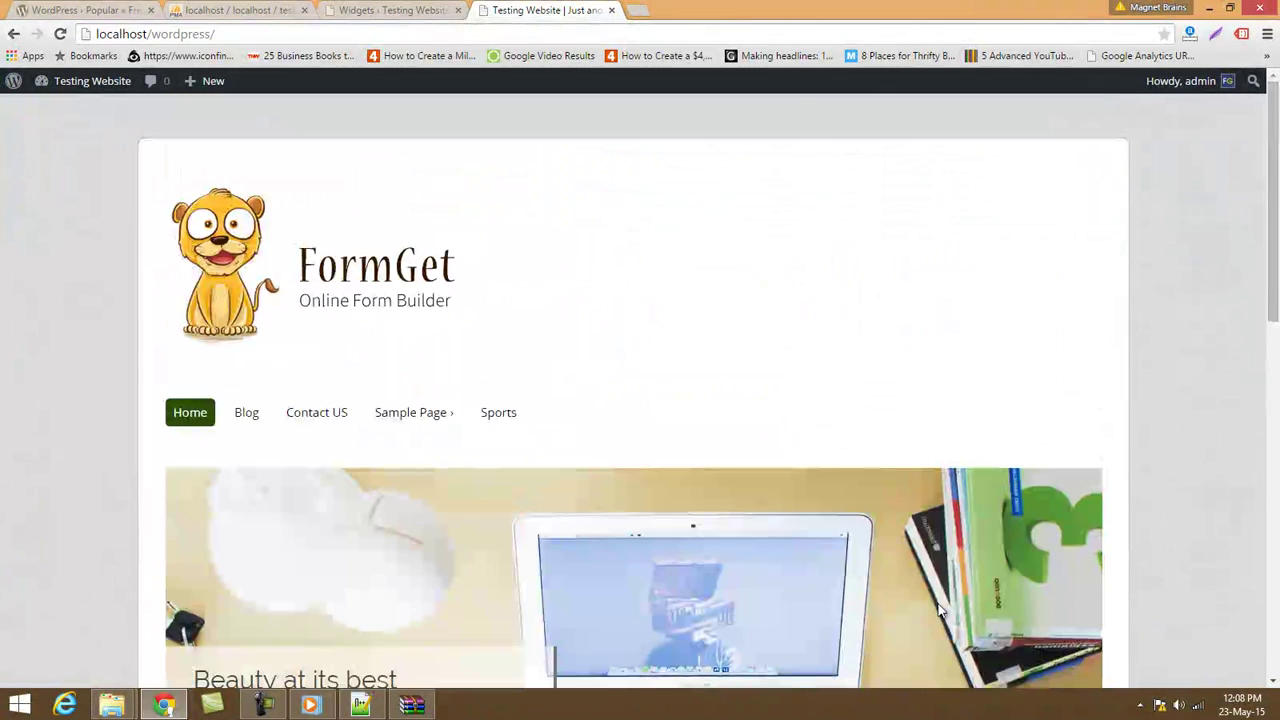
left_click(245, 418)
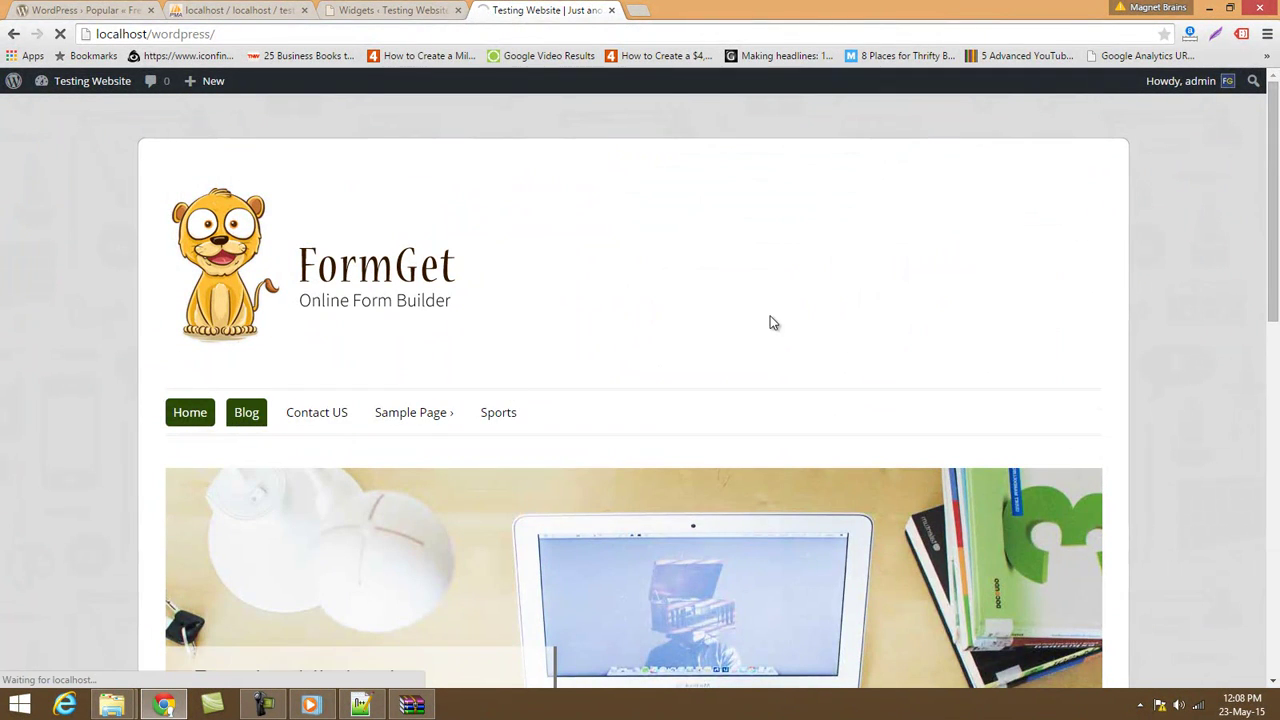
scroll(1146, 257, "down", 3)
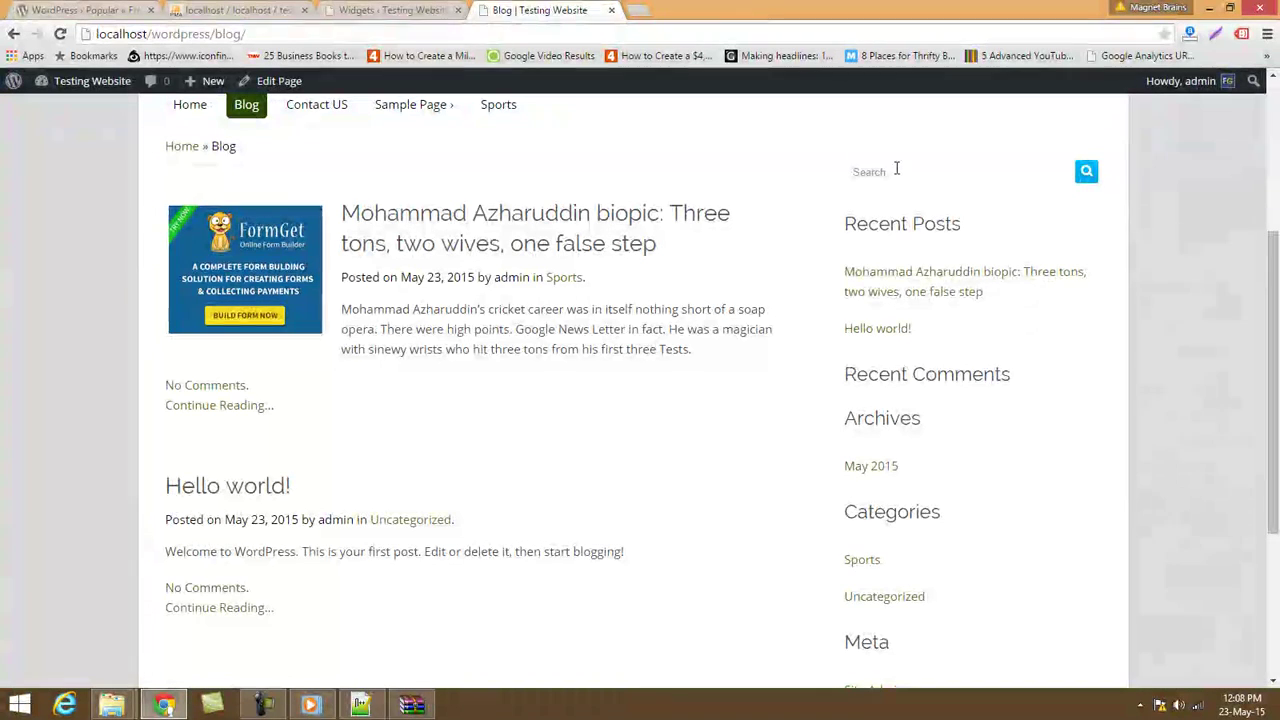
scroll(1148, 317, "down", 3)
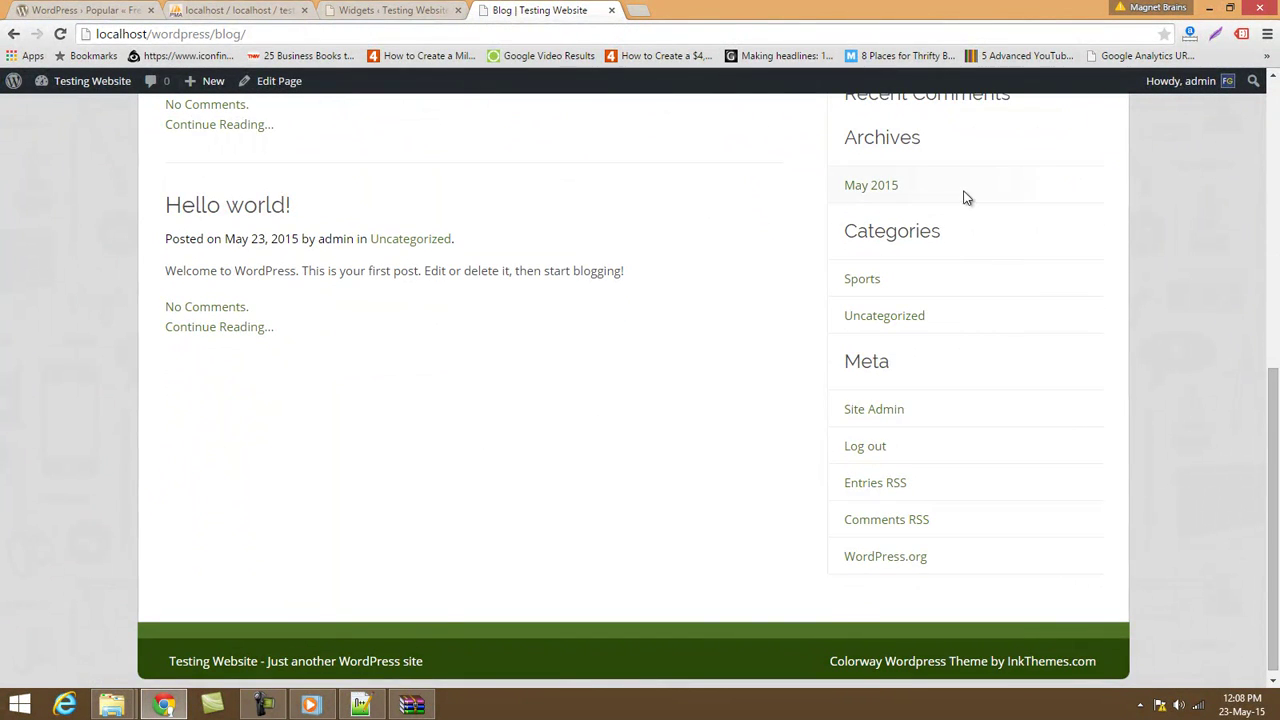
scroll(962, 215, "up", 4)
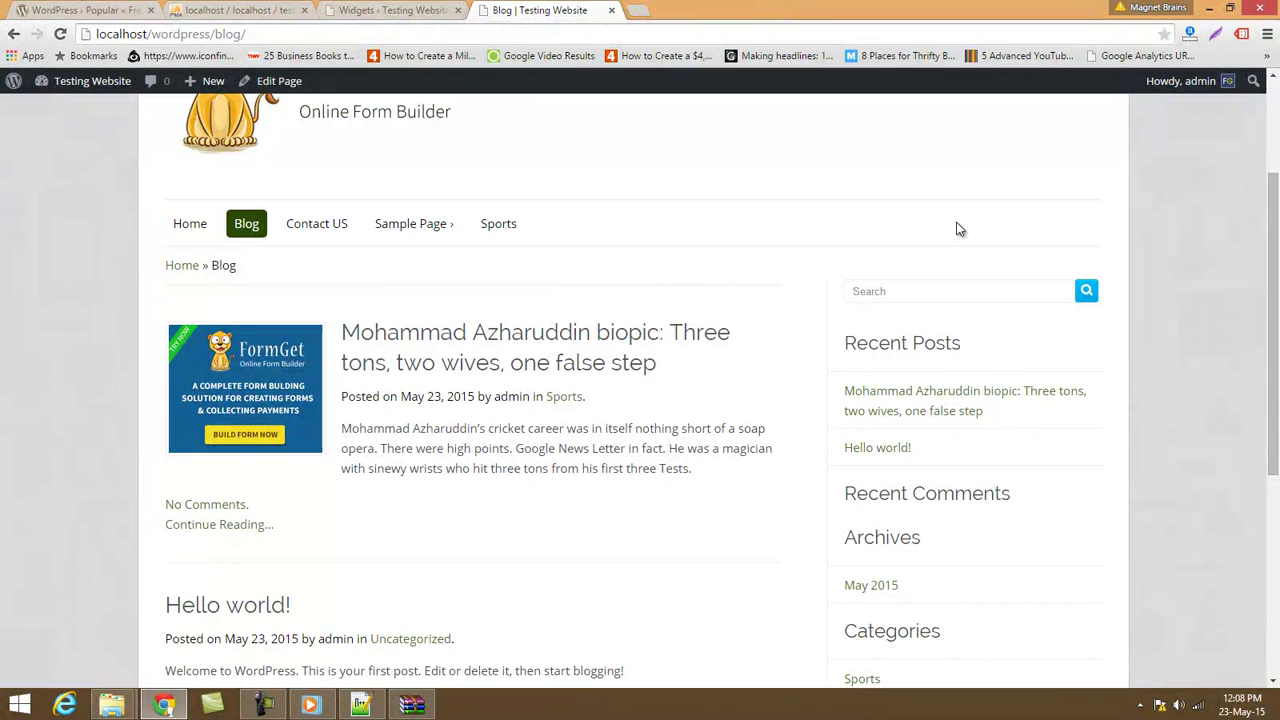
scroll(958, 229, "down", 2)
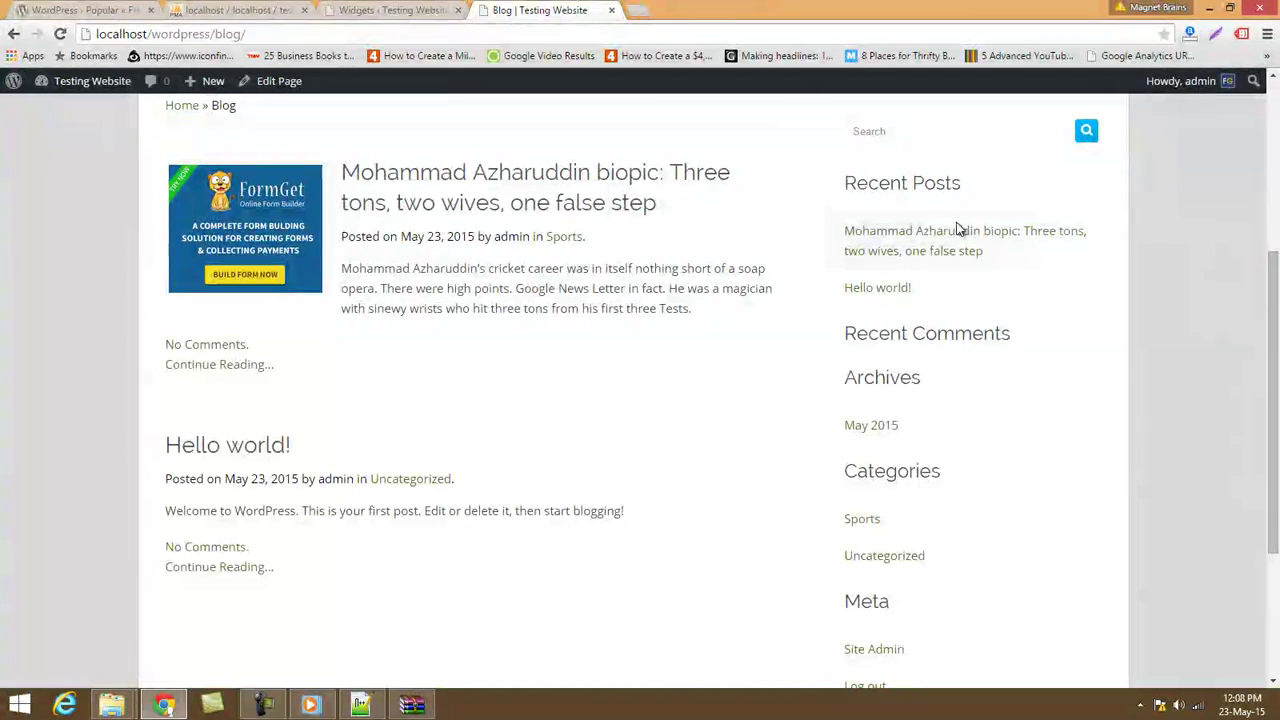
left_click(344, 5)
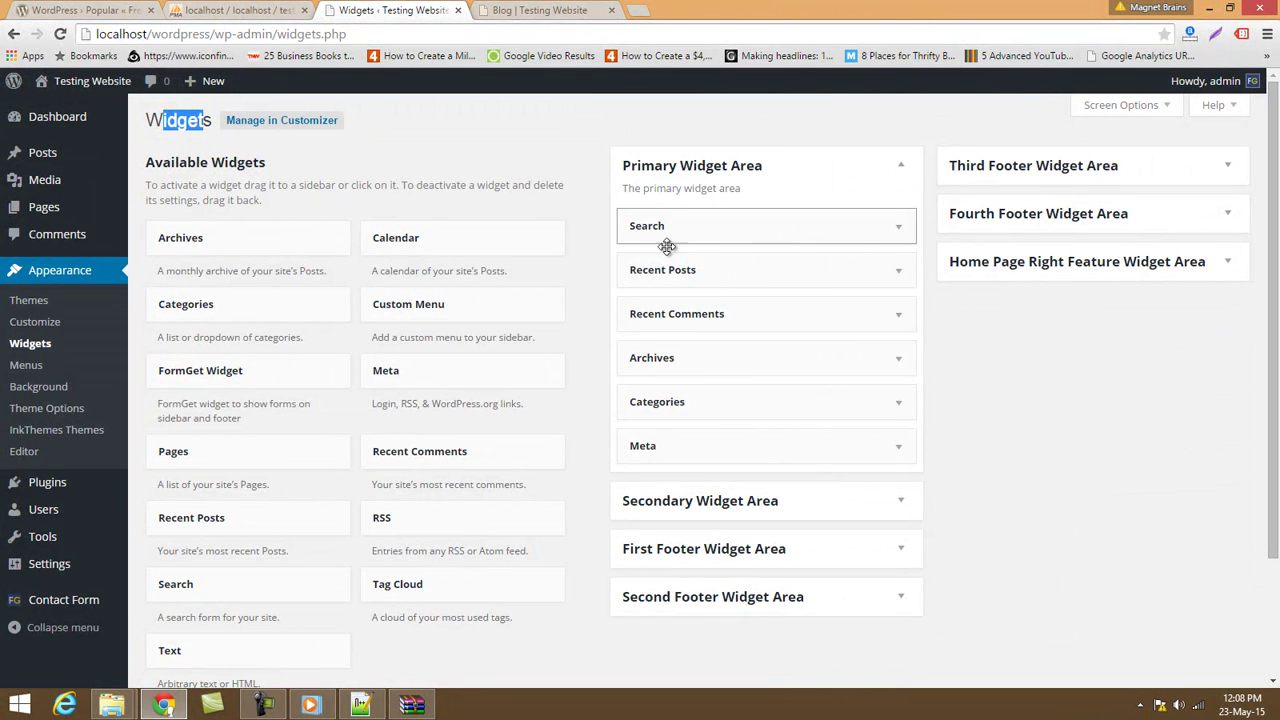
Remove Search, Recent Posts, Recent Comments, Archives and Meta from the Primary Widget Area.
left_click_drag(662, 230, 482, 262)
left_click_drag(769, 240, 420, 246)
left_click_drag(723, 220, 443, 240)
left_click_drag(680, 220, 286, 250)
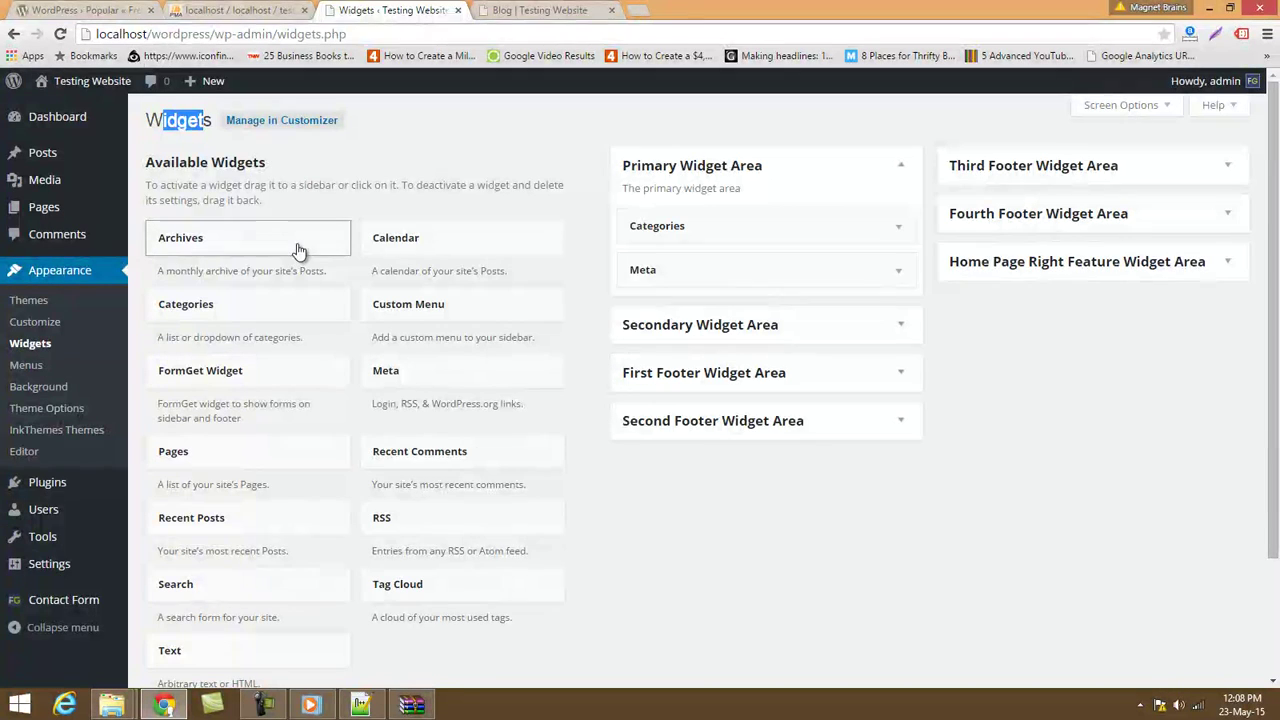
left_click_drag(753, 266, 417, 280)
Reload the Blog page to see the sidebar trimmed to Categories.
left_click(503, 9)
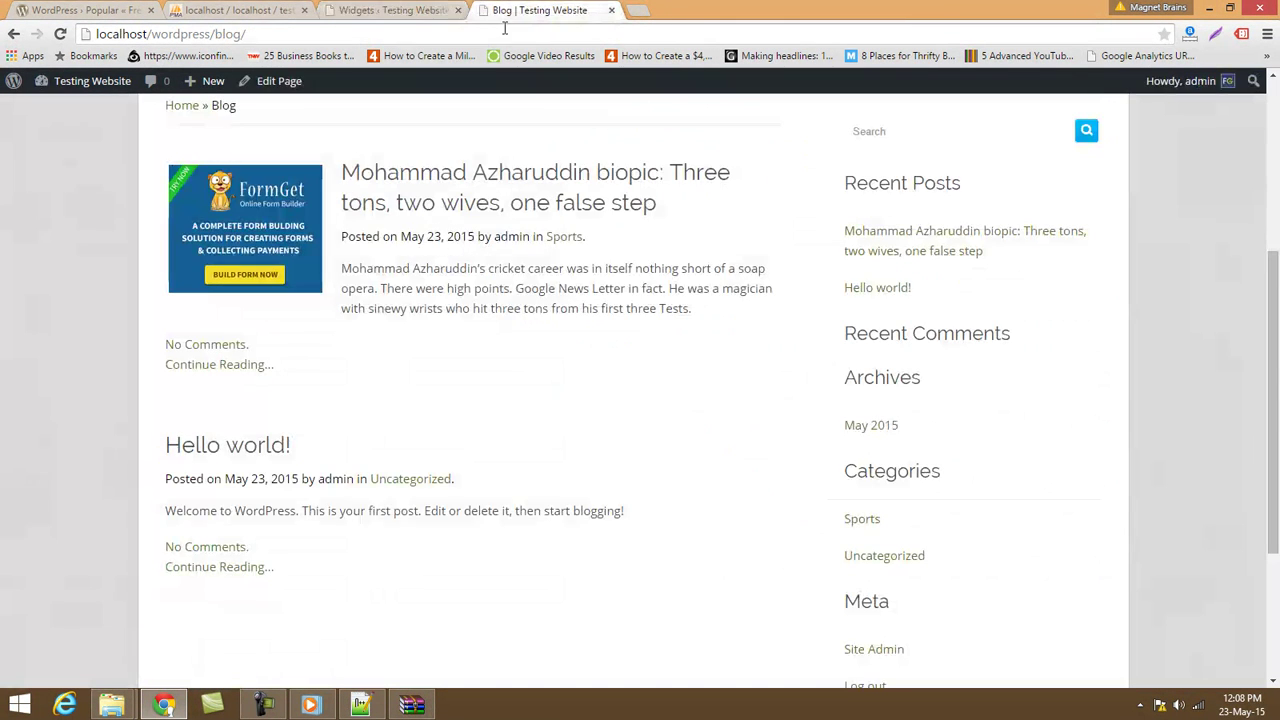
left_click(499, 40)
key("Return")
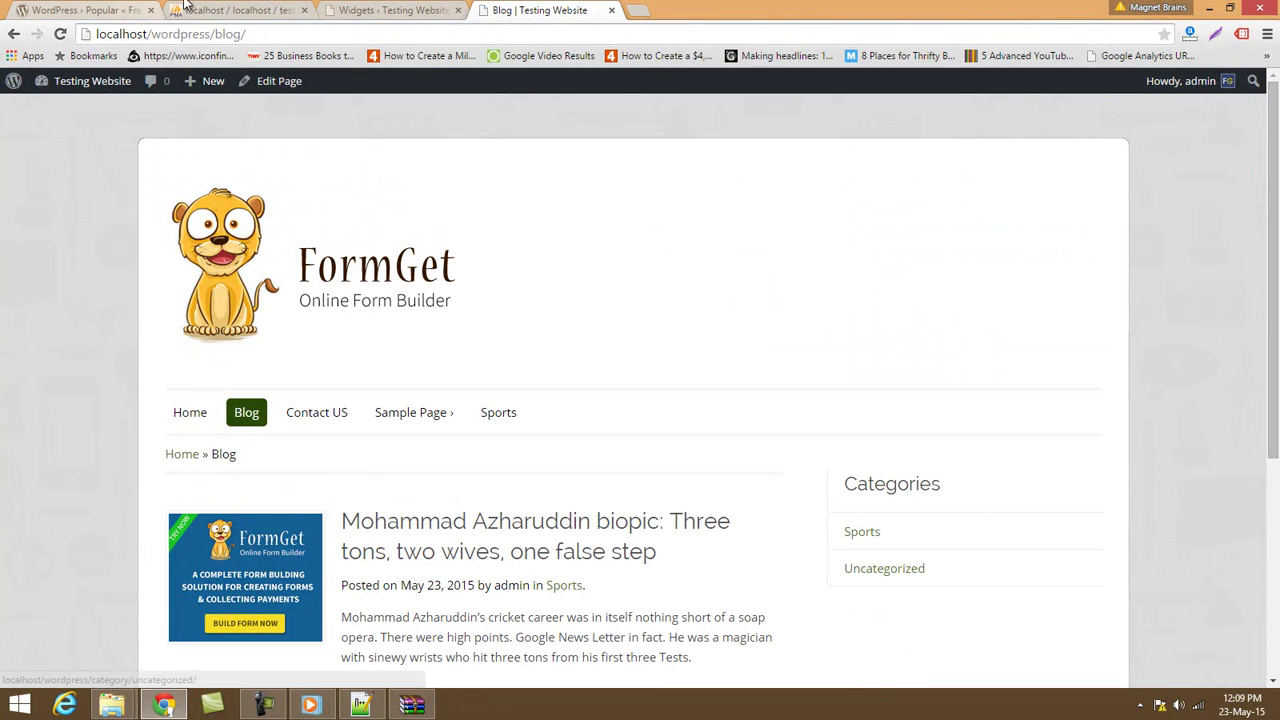
Put the Search widget back into the Primary Widget Area above Categories.
left_click(363, 9)
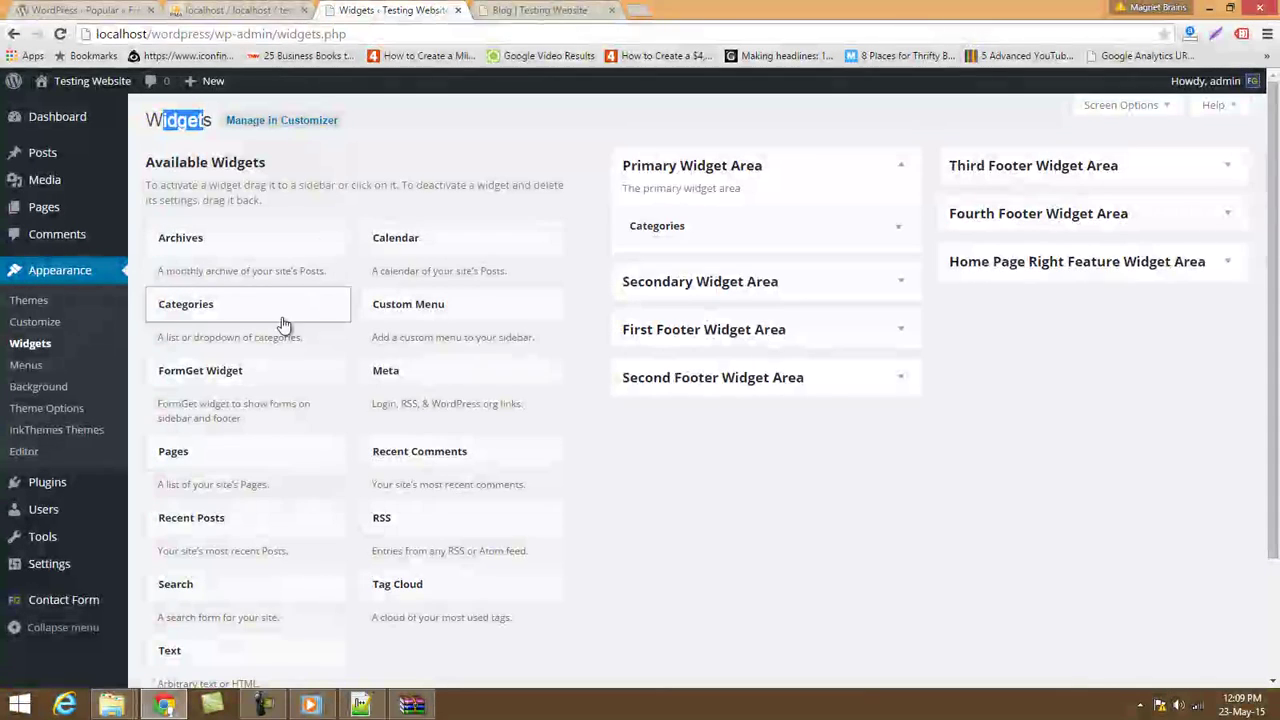
mouse_move(200, 594)
left_mouse_down()
mouse_move(751, 286)
mouse_move(737, 217)
mouse_move(666, 223)
mouse_move(200, 580)
left_mouse_up()
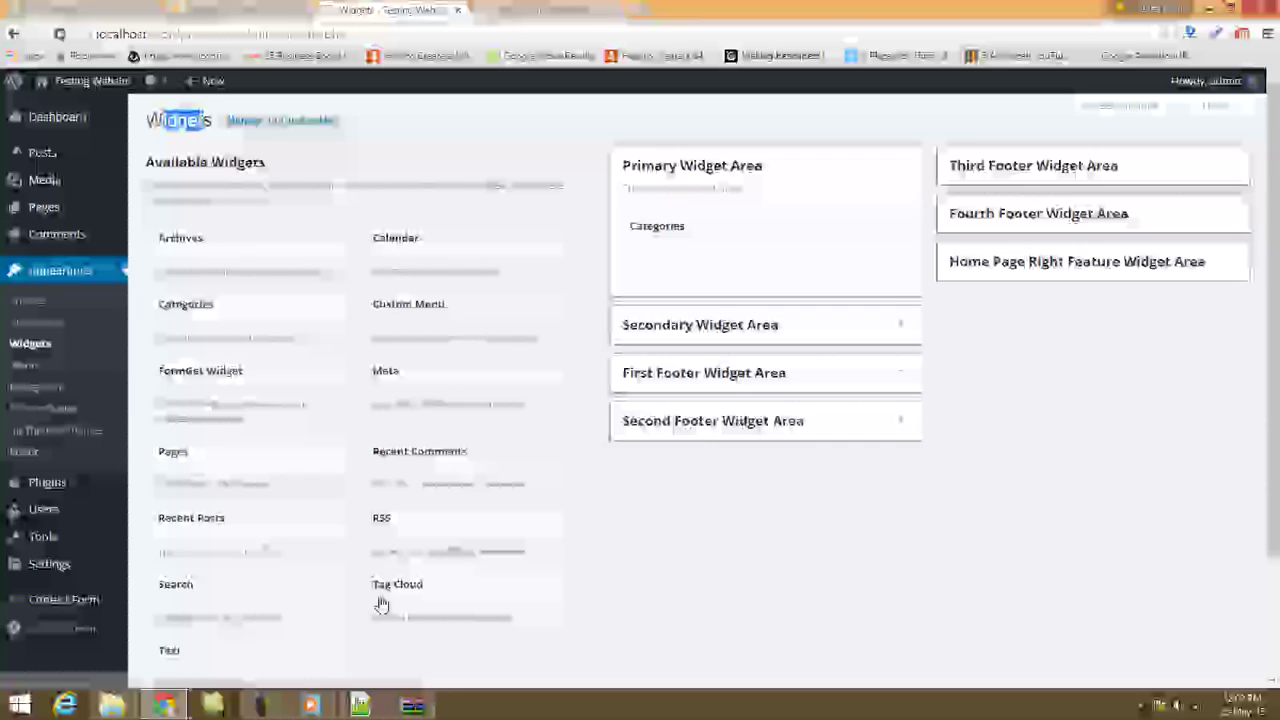
left_click_drag(314, 597, 654, 229)
Reload the Blog page and try the new sidebar search field.
left_click(533, 9)
left_click(513, 33)
key("Return")
left_click(917, 485)
left_click(392, 10)
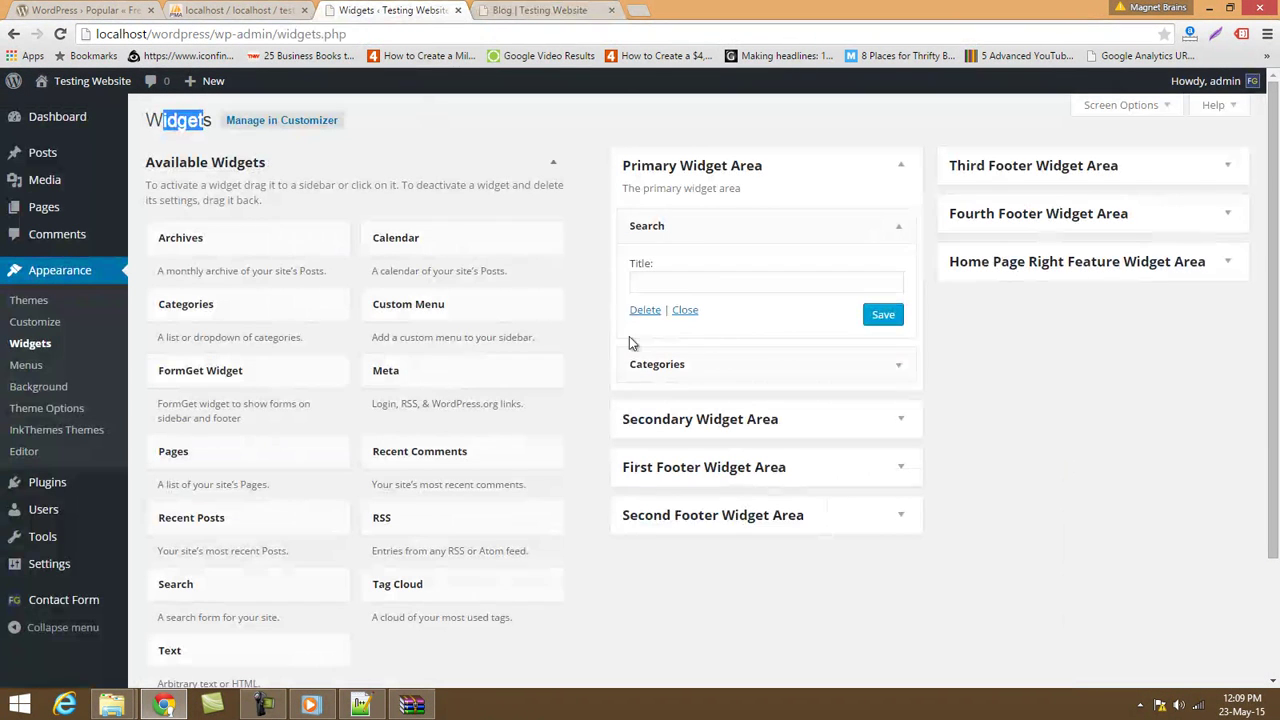
Title the Search widget 'Search Box' and save it.
left_click(686, 284)
type("Searc h")
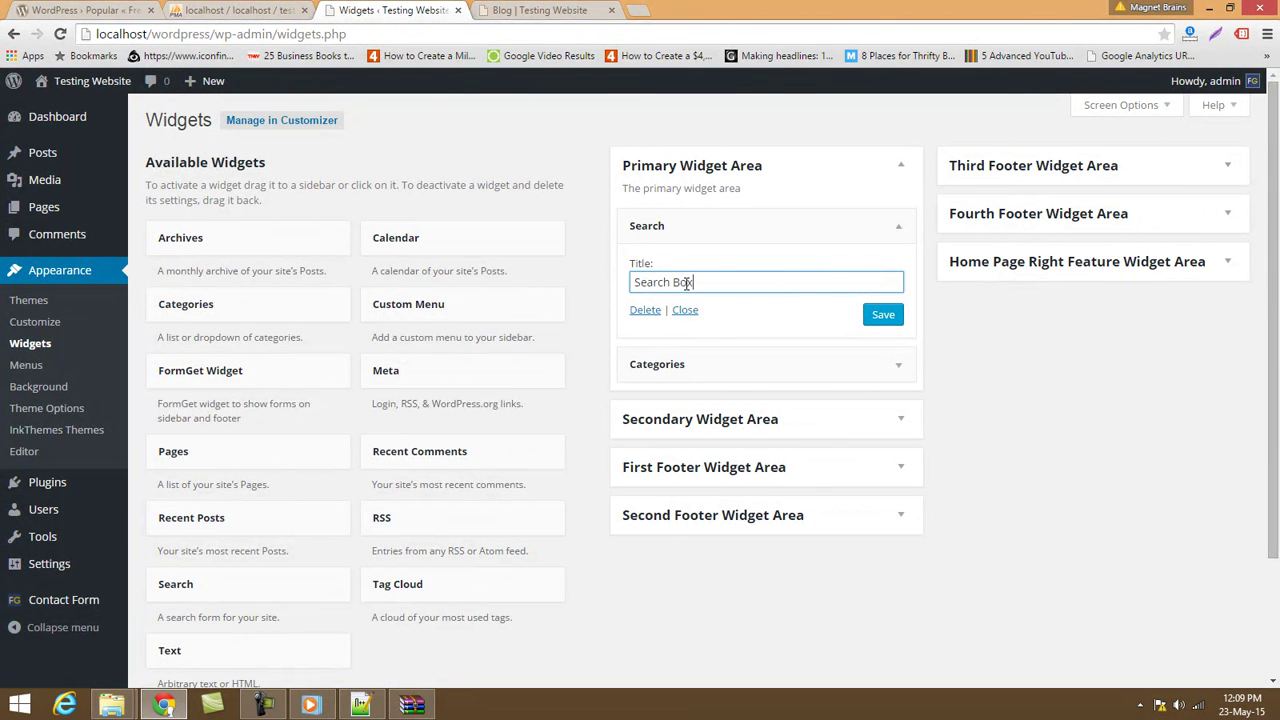
left_click(882, 314)
Reload the Blog page to confirm the Search Box title in the sidebar.
left_click(515, 11)
left_click(508, 32)
key("Return")
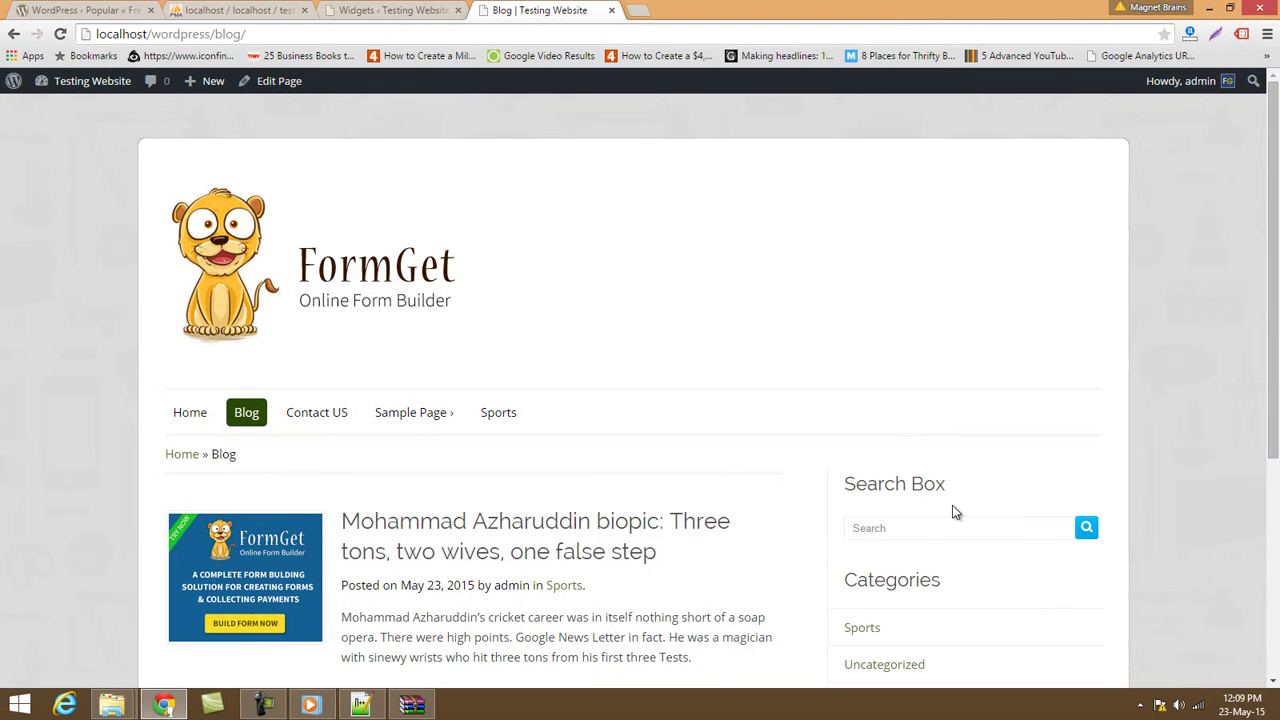
left_click(914, 525)
left_click(390, 10)
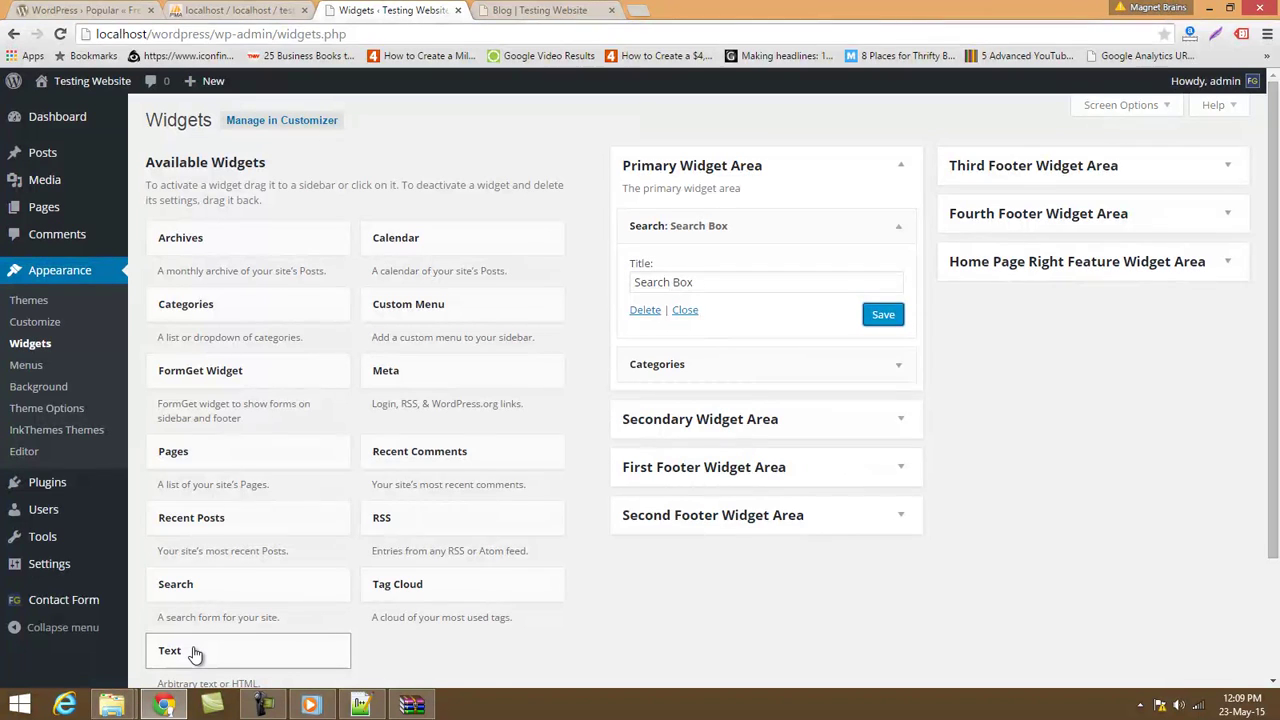
Add a Text widget above Search Box titled 'Author Bio' with a one-line self-introduction, and save.
left_click_drag(195, 655, 677, 224)
left_click(666, 286)
type("Authoir")
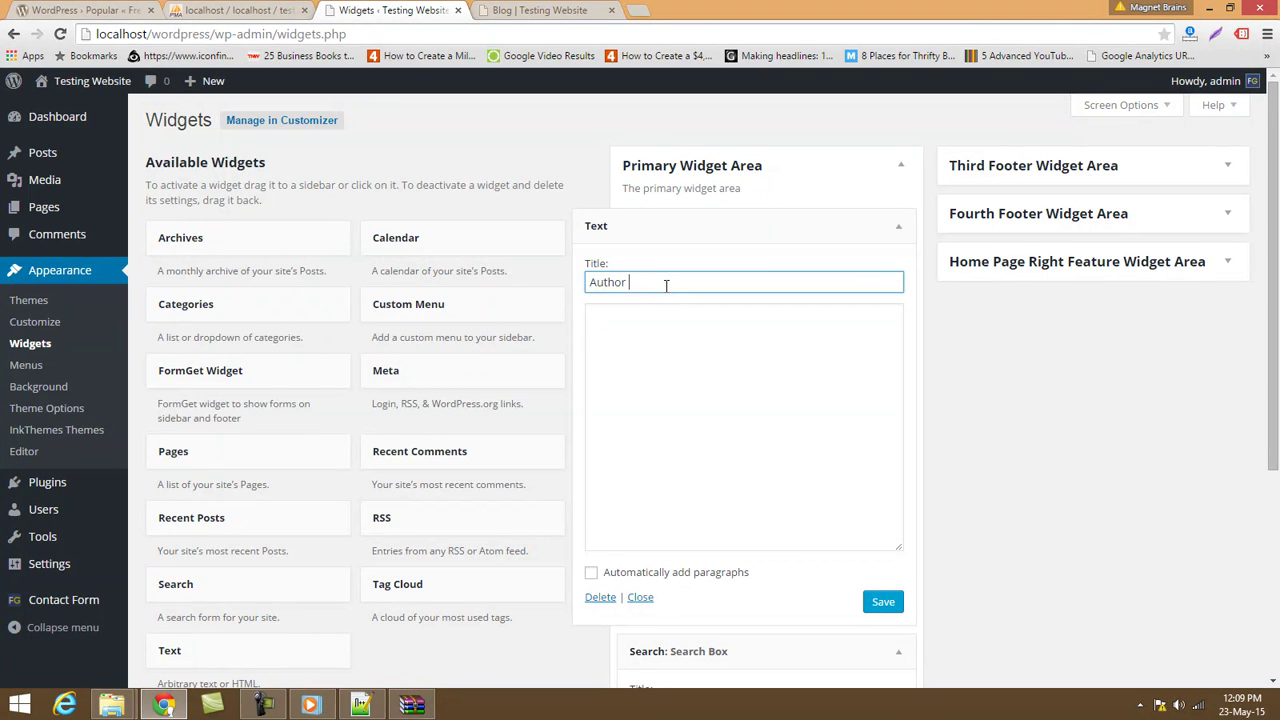
left_click(699, 451)
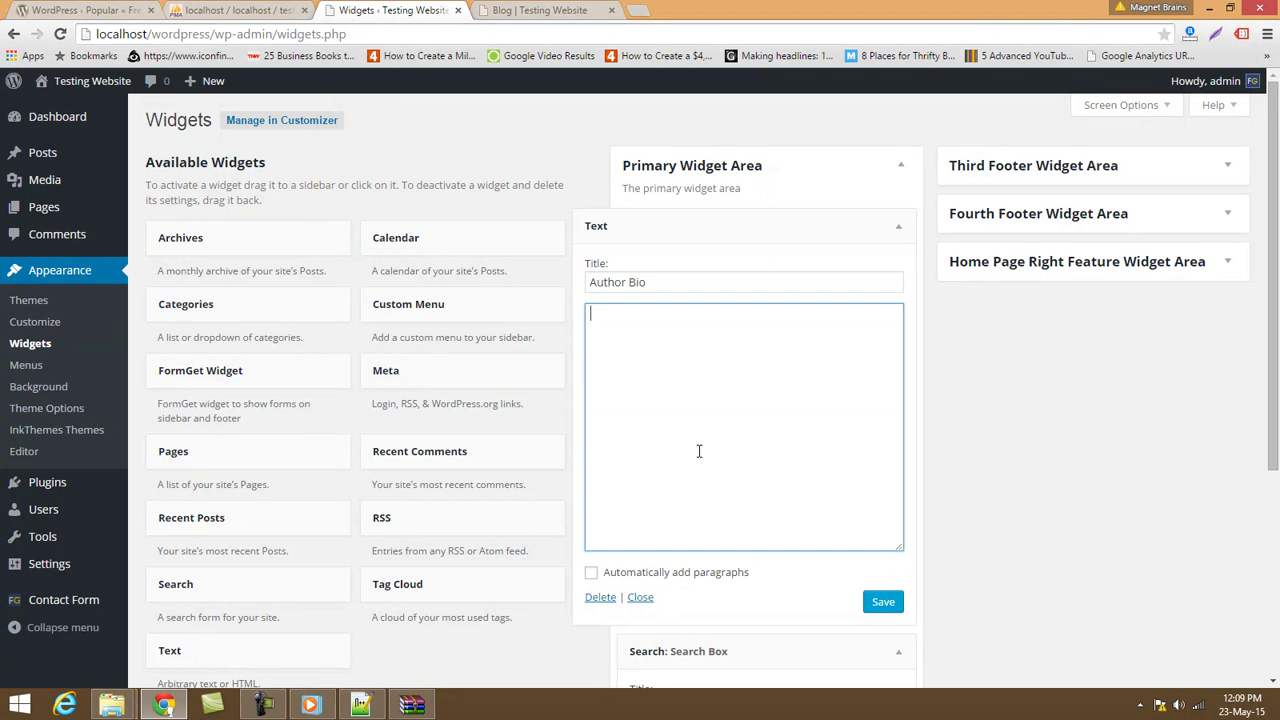
type("Hi I am Pankaj Agrwal")
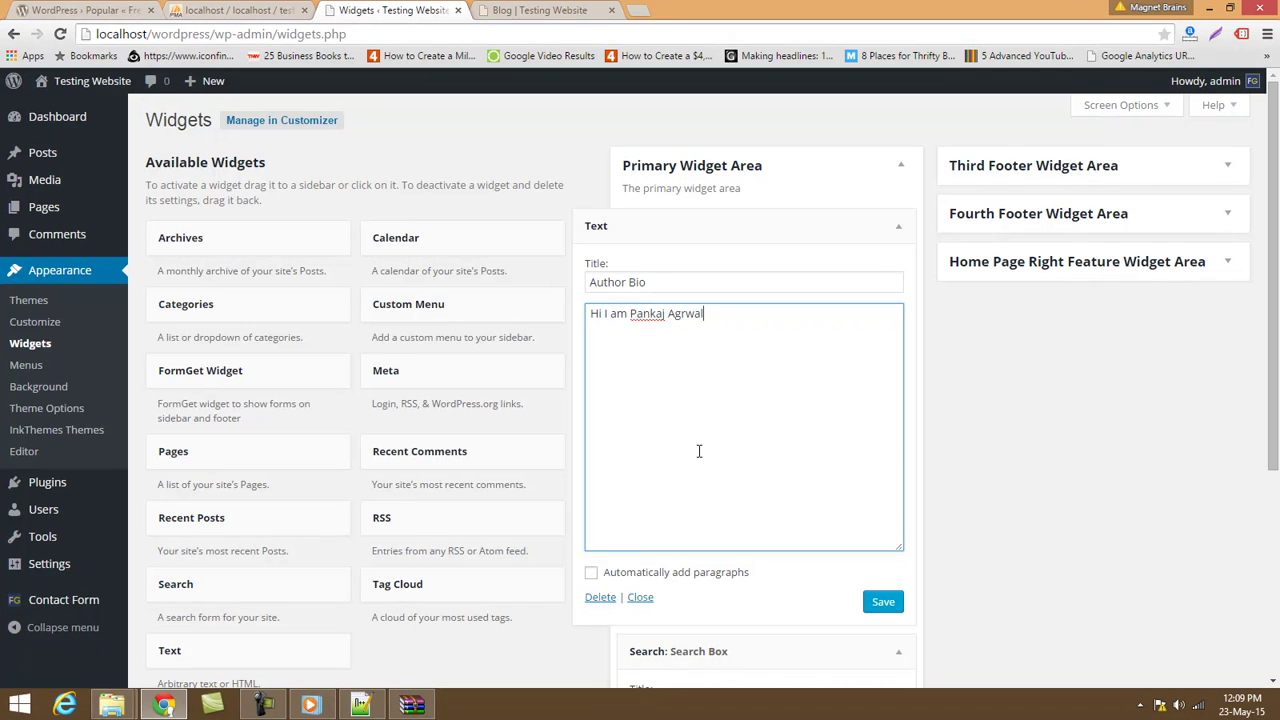
key("Left")
key("Left")
type("a")
key("BackSpace")
key("Right")
type("al.")
left_click(883, 601)
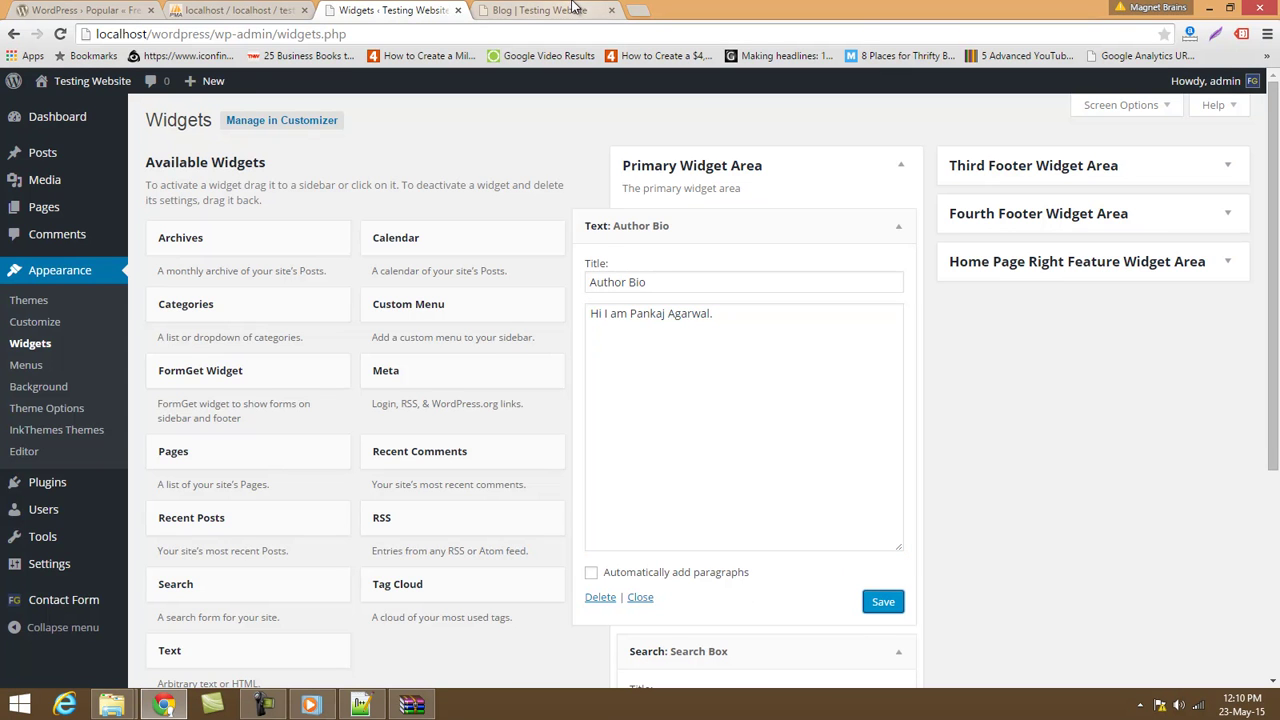
Reload the Blog page to check the Author Bio widget in the sidebar.
left_click(560, 10)
left_click(545, 35)
key("Return")
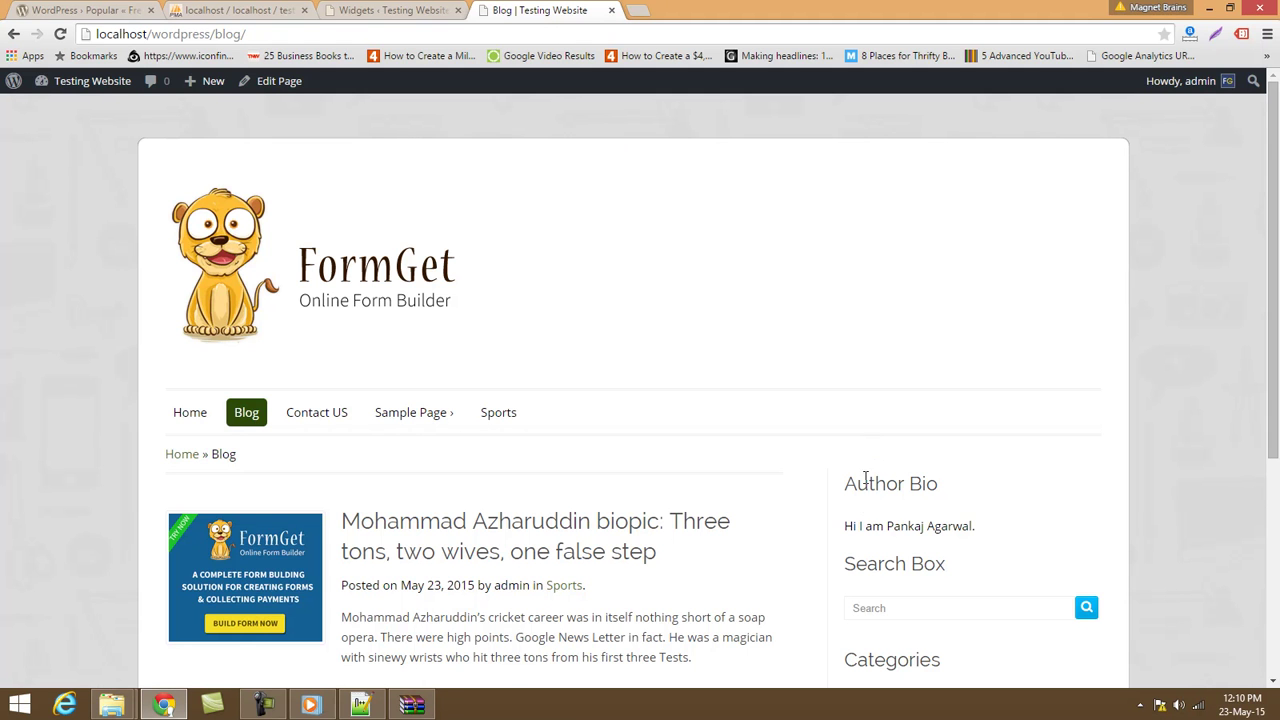
scroll(929, 478, "down", 4)
scroll(929, 478, "up", 4)
scroll(929, 480, "down", 3)
left_click(349, 10)
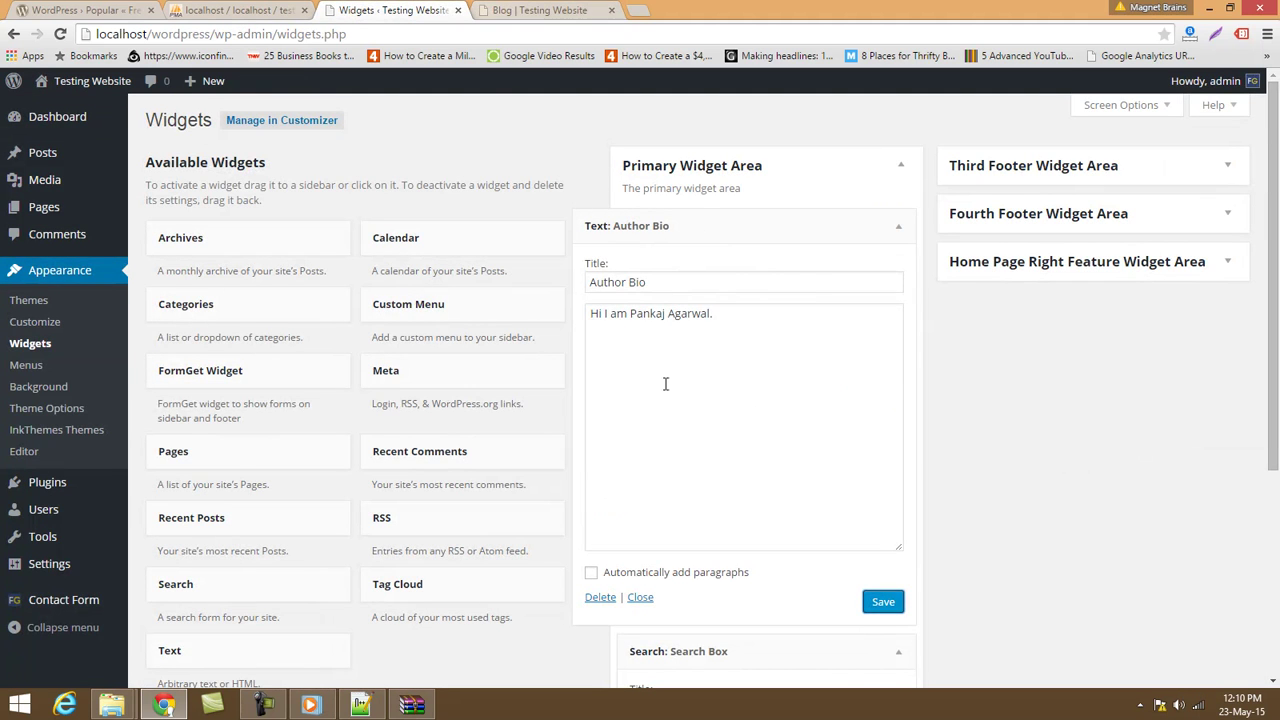
Collapse the Author Bio widget, expand the First Footer Widget Area, and inspect the blog footer.
scroll(640, 410, "down", 3)
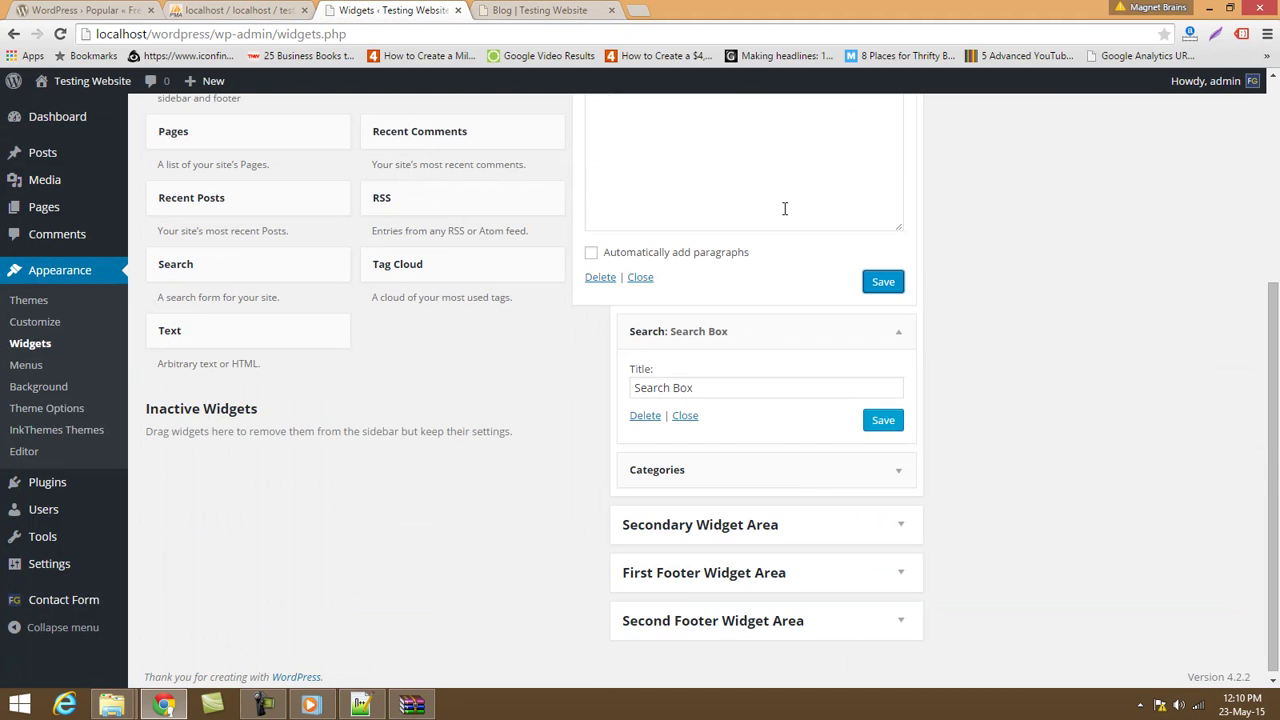
scroll(783, 302, "up", 2)
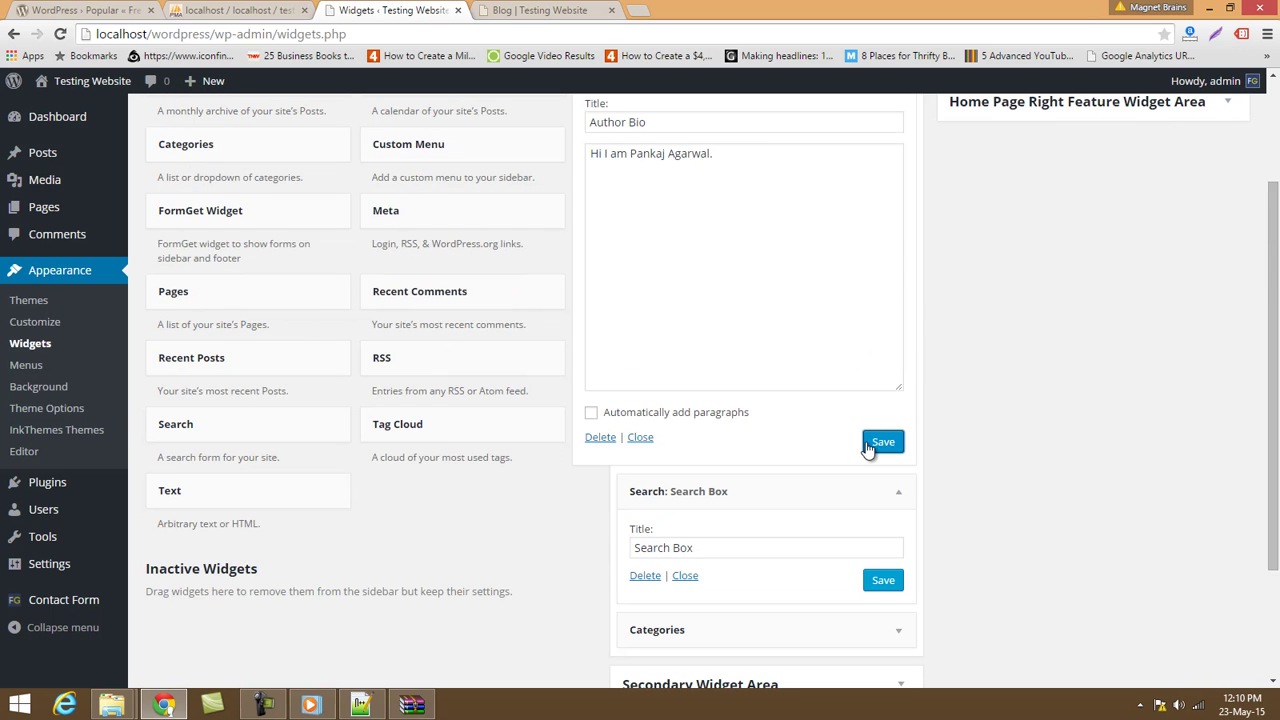
scroll(763, 457, "up", 2)
left_click(641, 597)
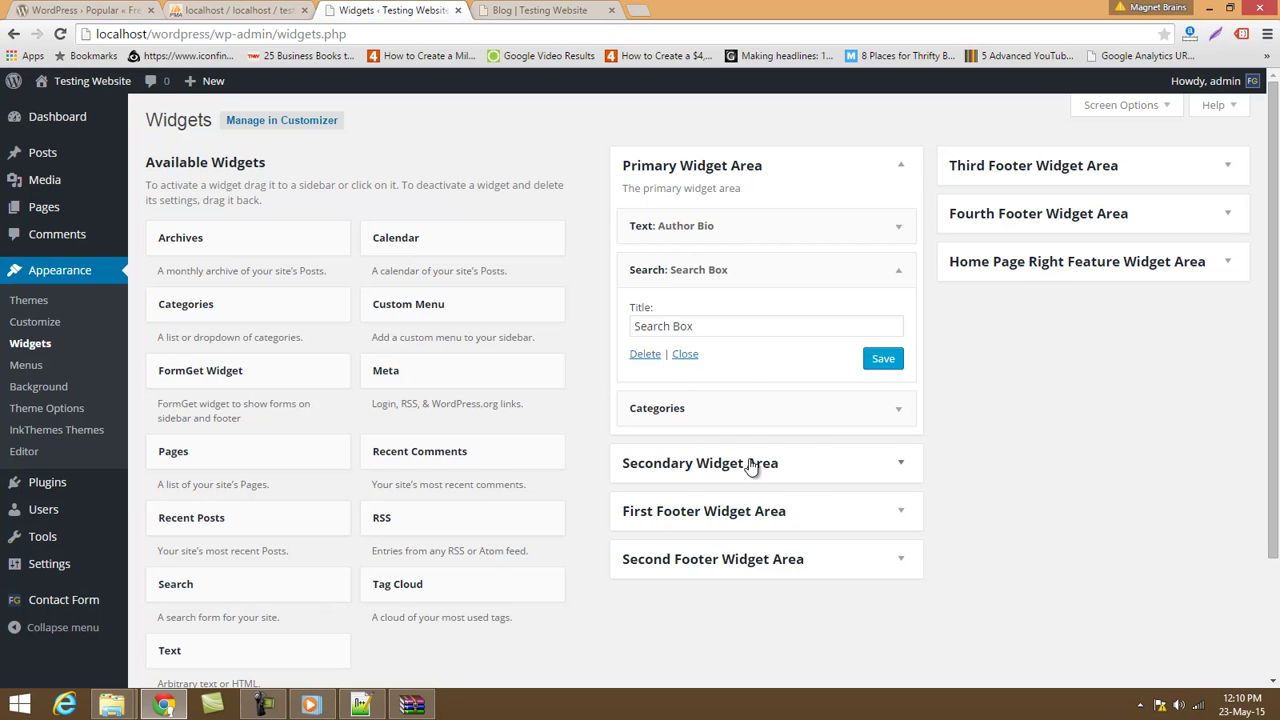
scroll(783, 510, "down", 1)
left_click(726, 432)
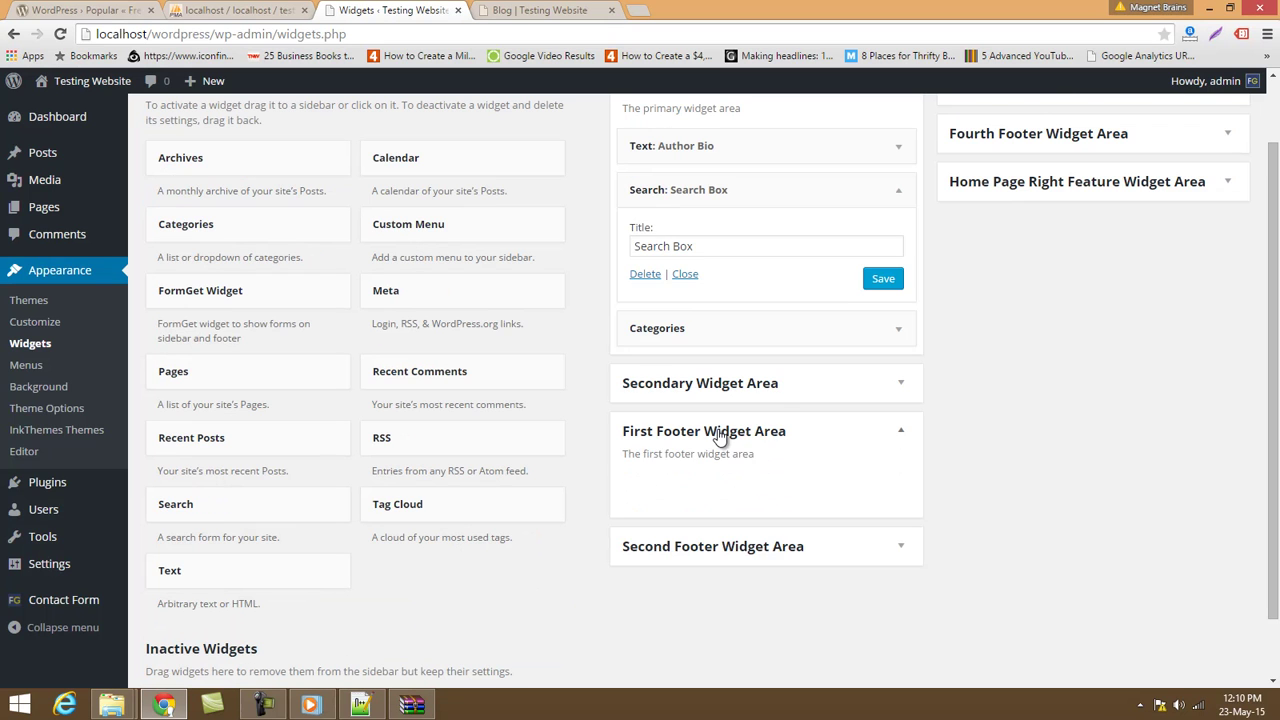
left_click(527, 9)
scroll(186, 605, "down", 1)
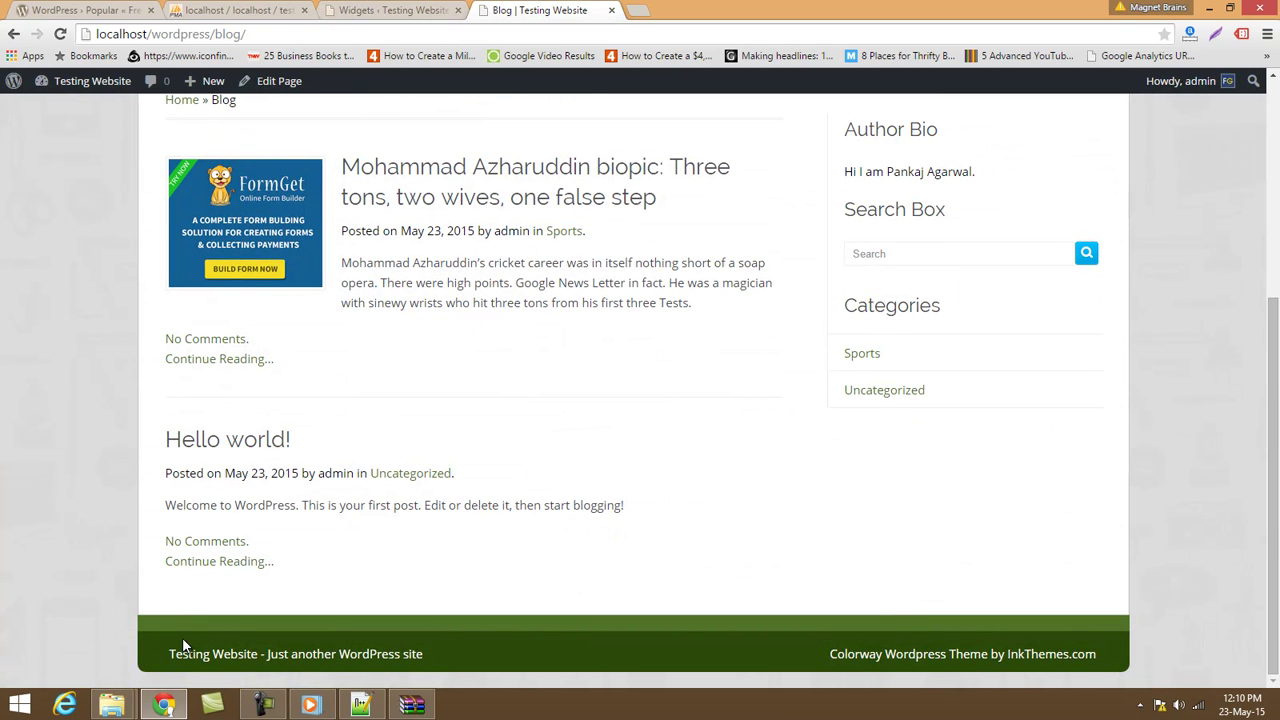
left_click(395, 10)
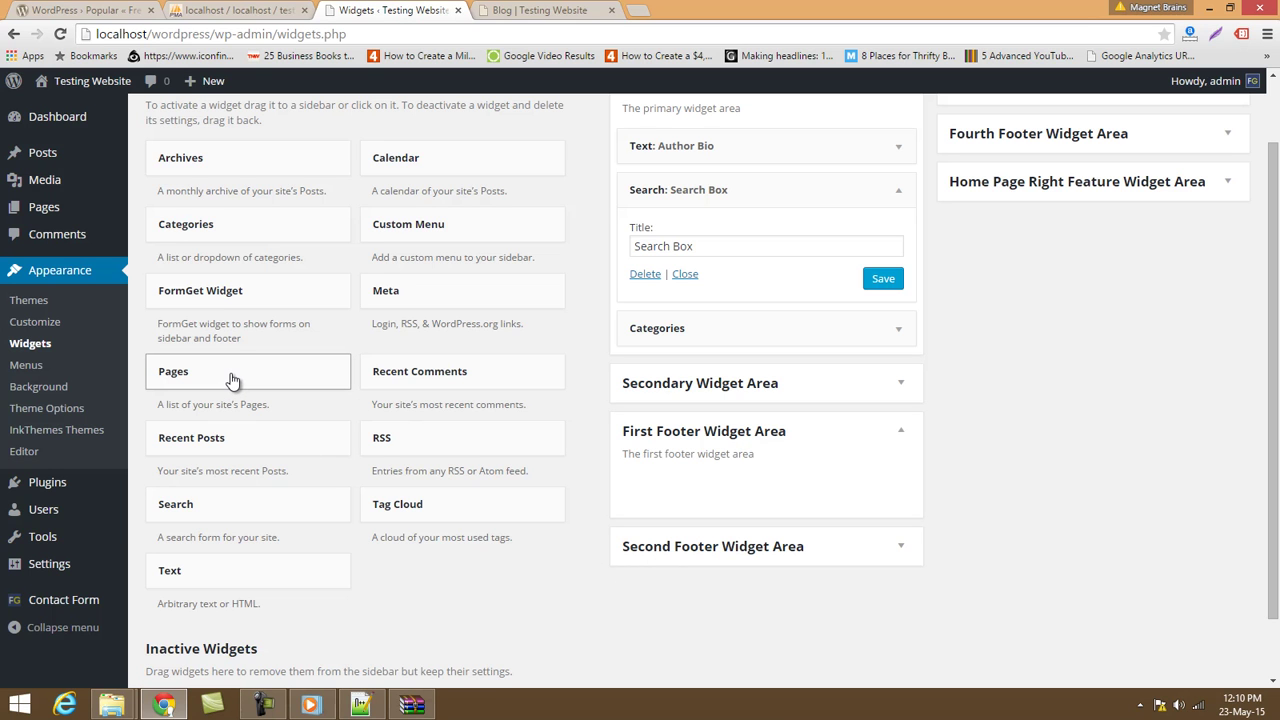
Place Pages, Calendar, Categories and Search in the First through Fourth Footer Widget Areas.
left_click_drag(231, 380, 712, 494)
scroll(518, 583, "down", 2)
left_click(880, 558)
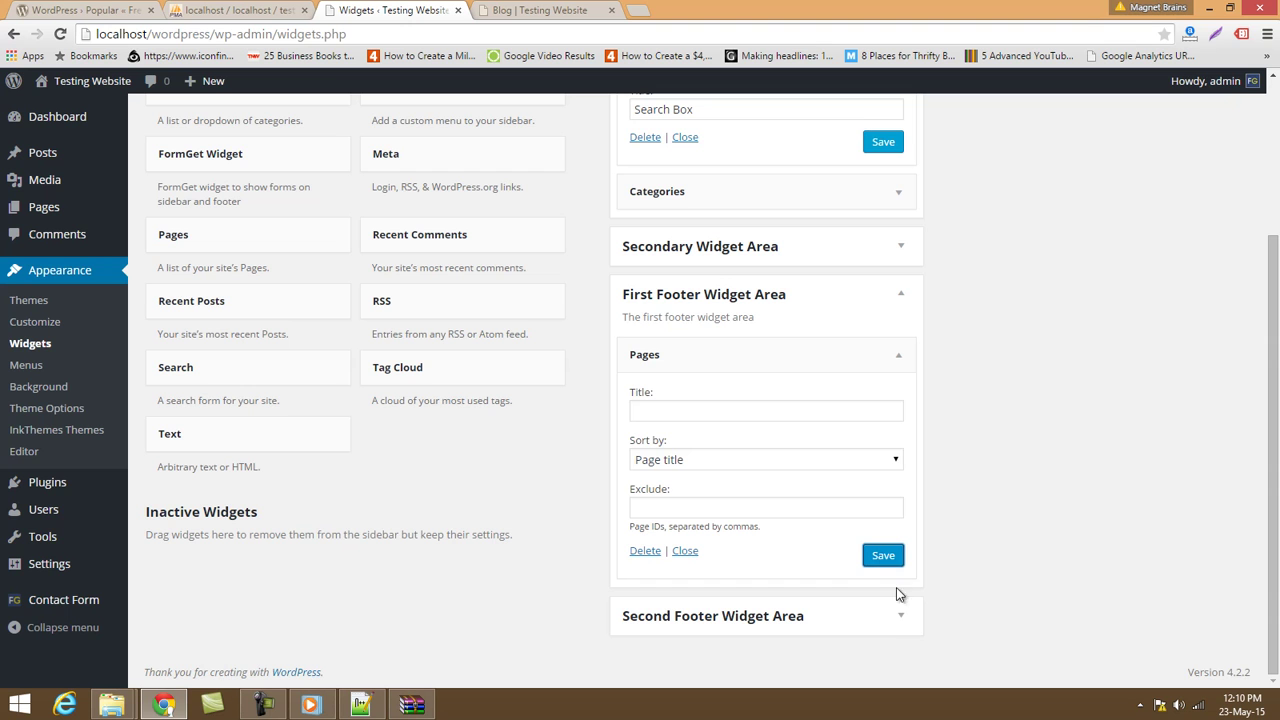
left_click(912, 623)
scroll(337, 462, "down", 1)
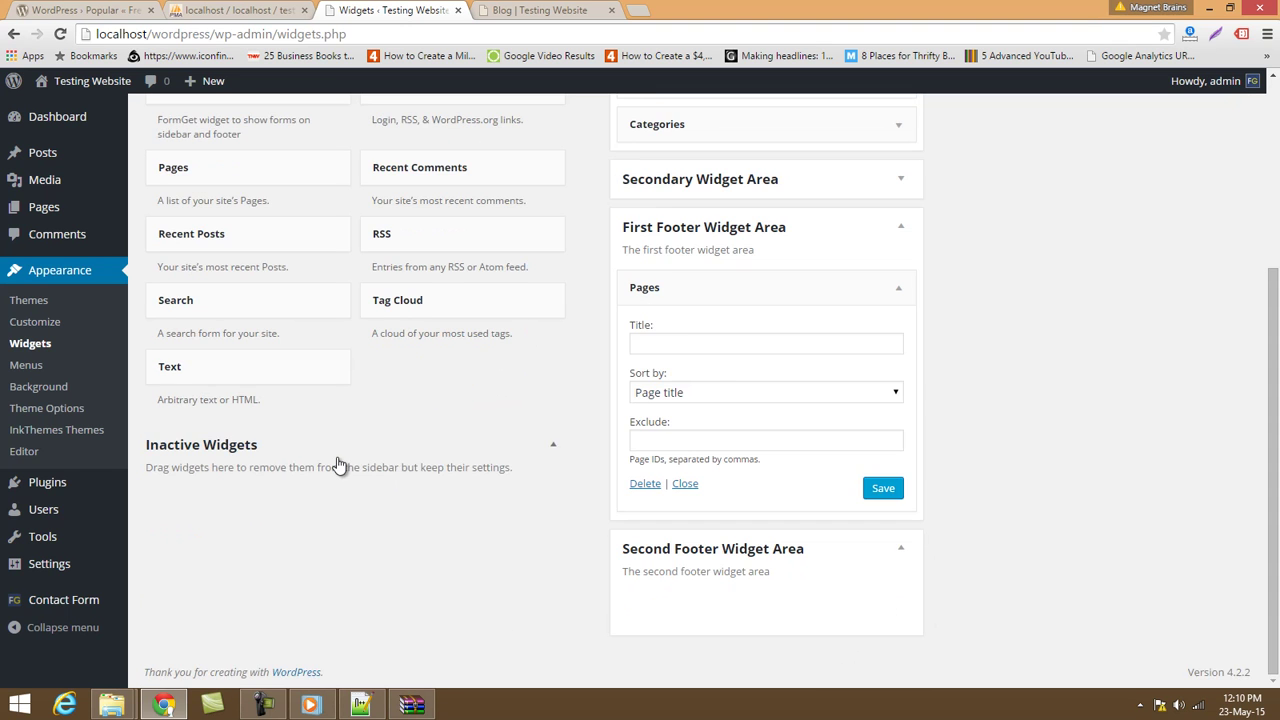
scroll(337, 462, "up", 4)
left_click_drag(367, 203, 681, 600)
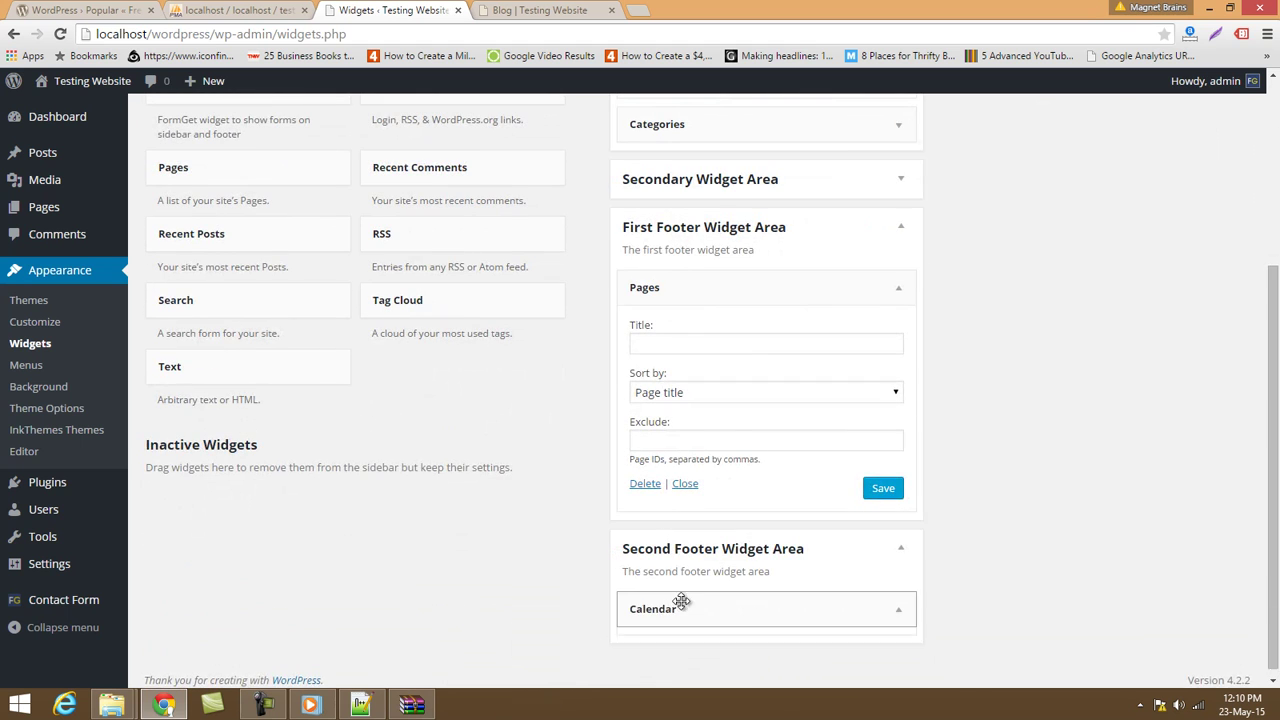
scroll(809, 546, "up", 5)
left_click(1169, 167)
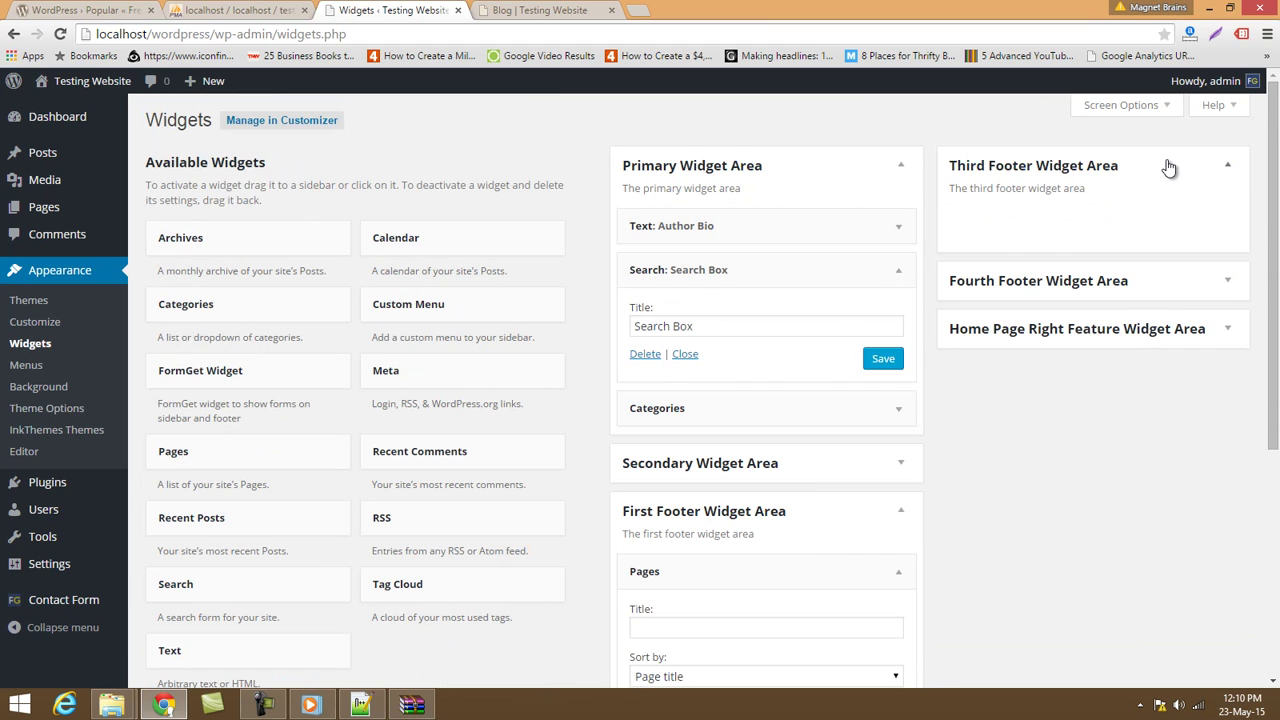
left_click_drag(254, 314, 998, 212)
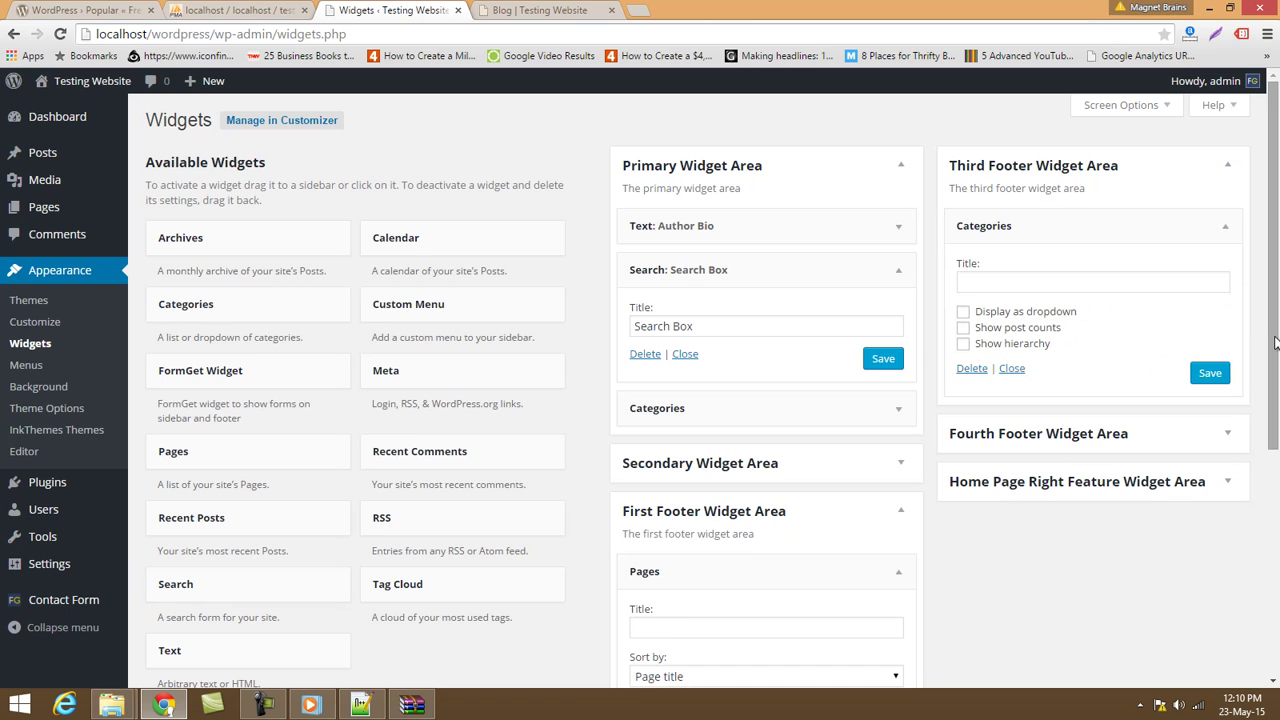
left_click(1180, 440)
left_click_drag(178, 592, 1037, 495)
Save the Pages, Calendar, Search and Categories footer widgets.
scroll(1037, 497, "down", 4)
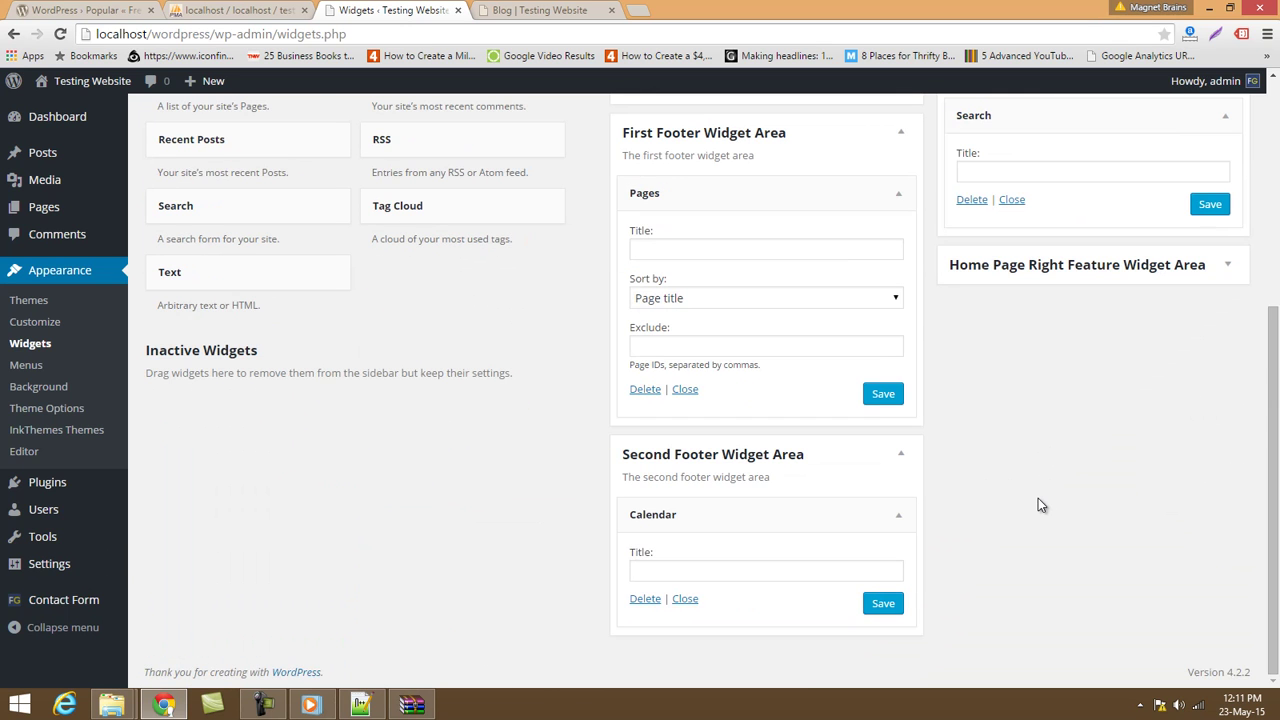
left_click(878, 397)
left_click(883, 603)
left_click(1208, 206)
scroll(914, 224, "up", 3)
left_click(1208, 318)
Reload the Blog page to see the four new footer widgets.
left_click(482, 8)
left_click(486, 40)
key("Return")
scroll(533, 314, "down", 6)
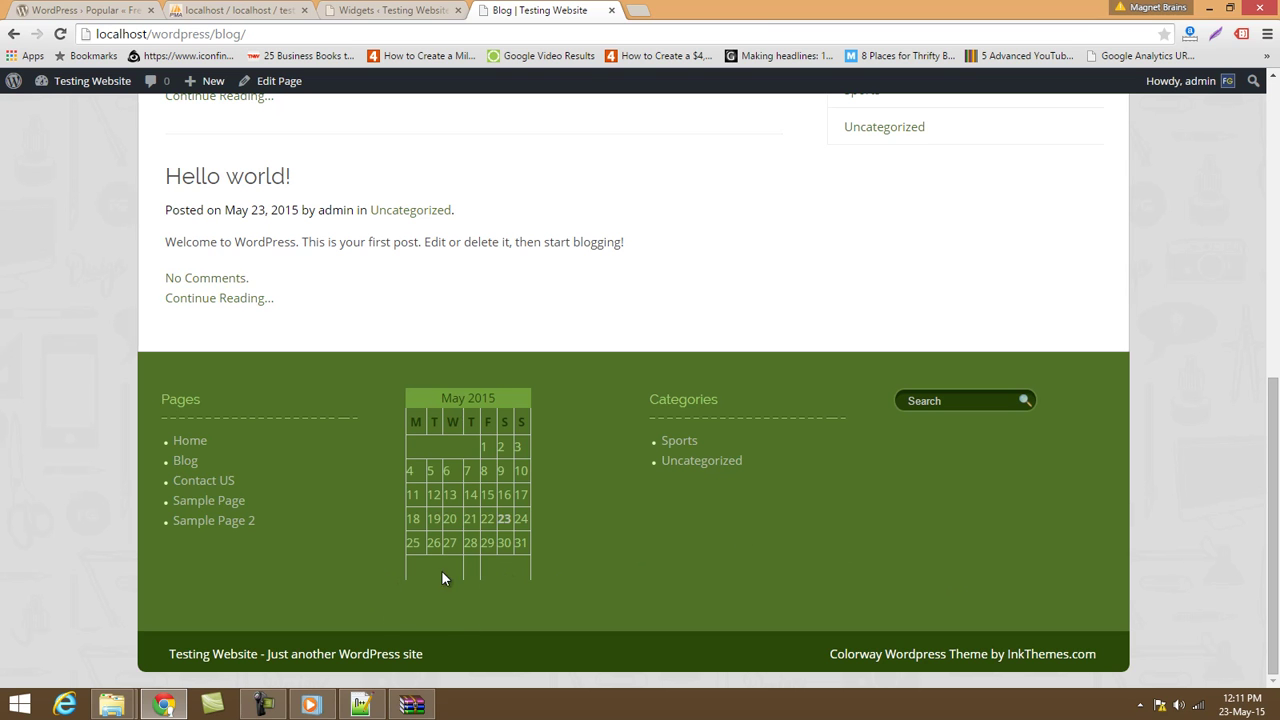
Look over the site's blog and home pages to review the current front page.
left_click(424, 8)
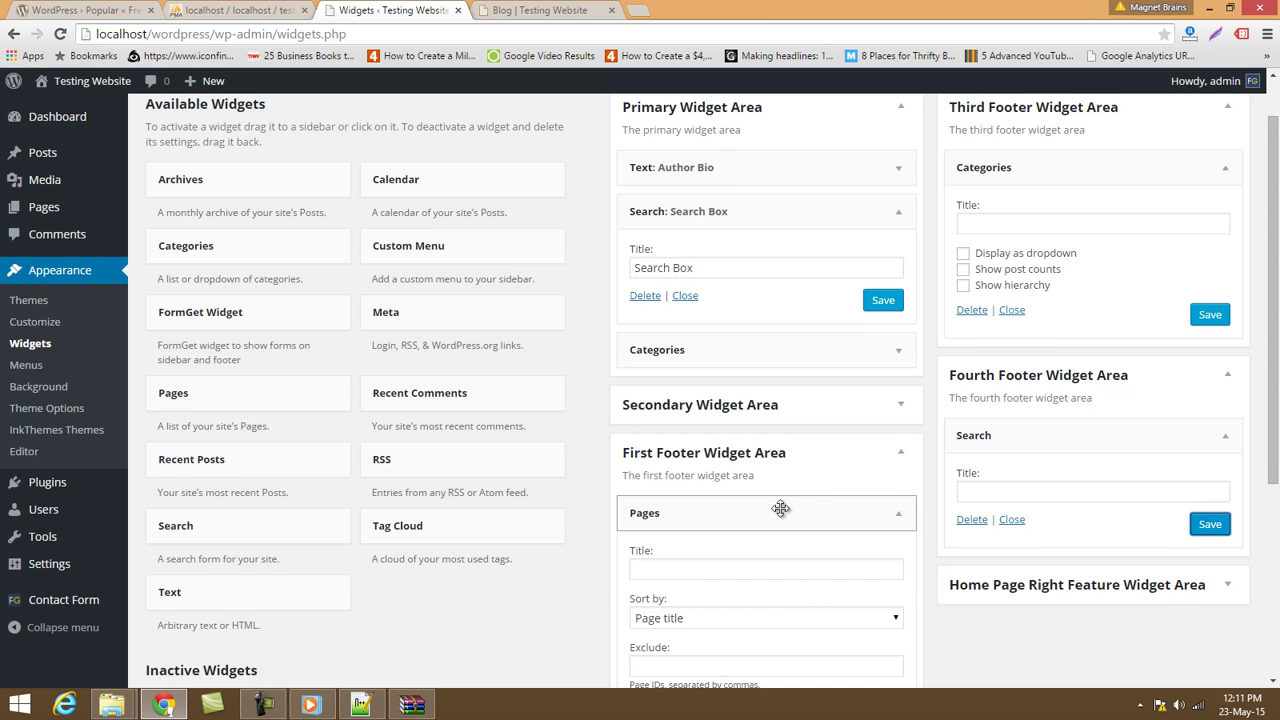
scroll(780, 511, "up", 1)
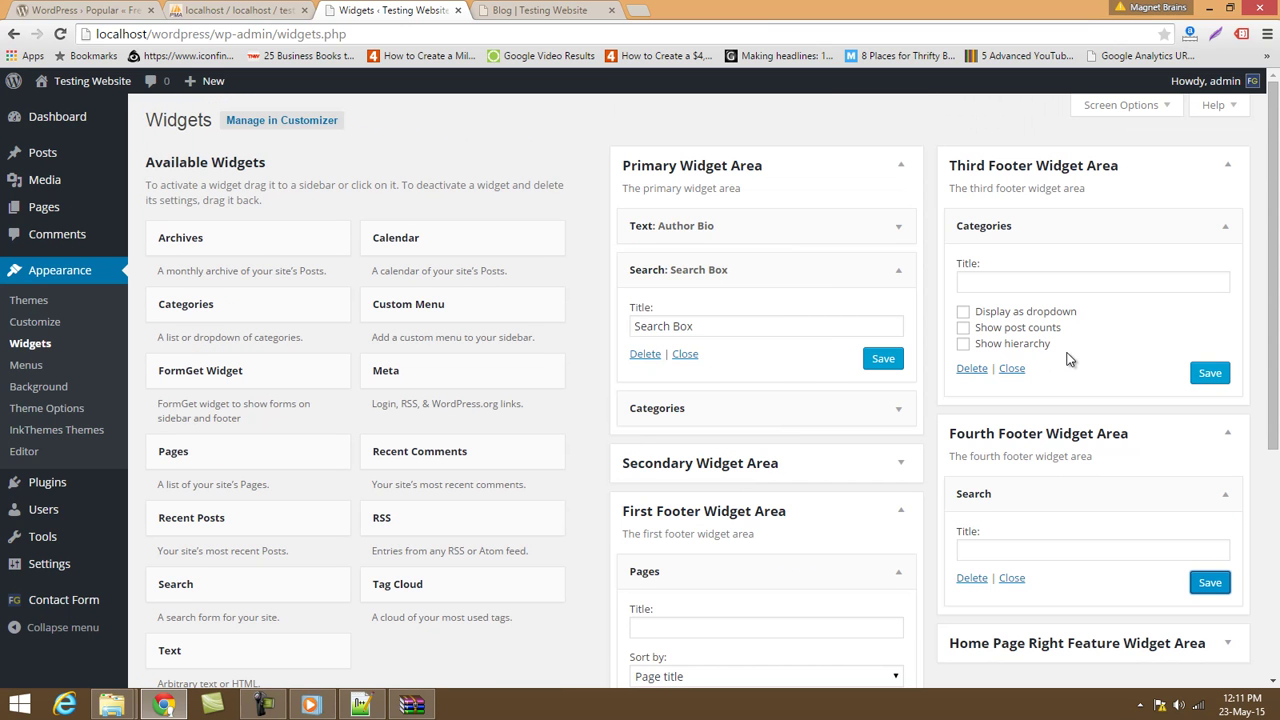
scroll(1068, 359, "down", 2)
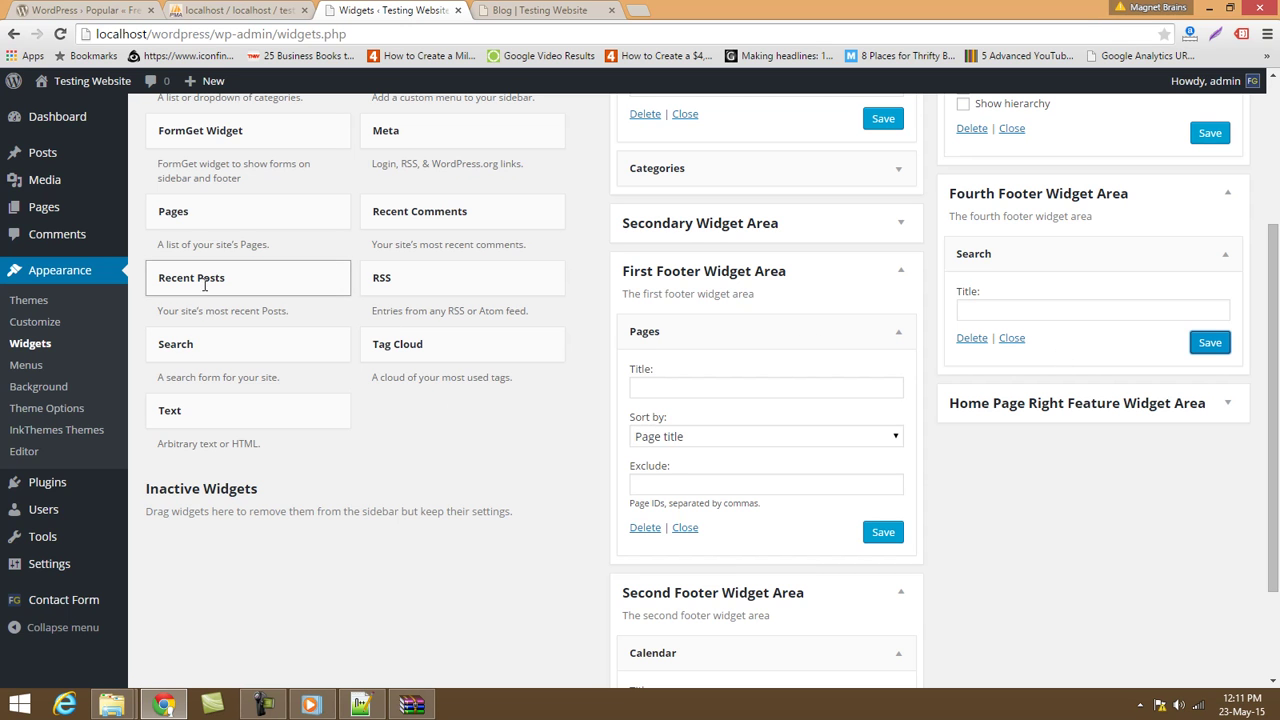
left_click(560, 11)
scroll(660, 448, "up", 10)
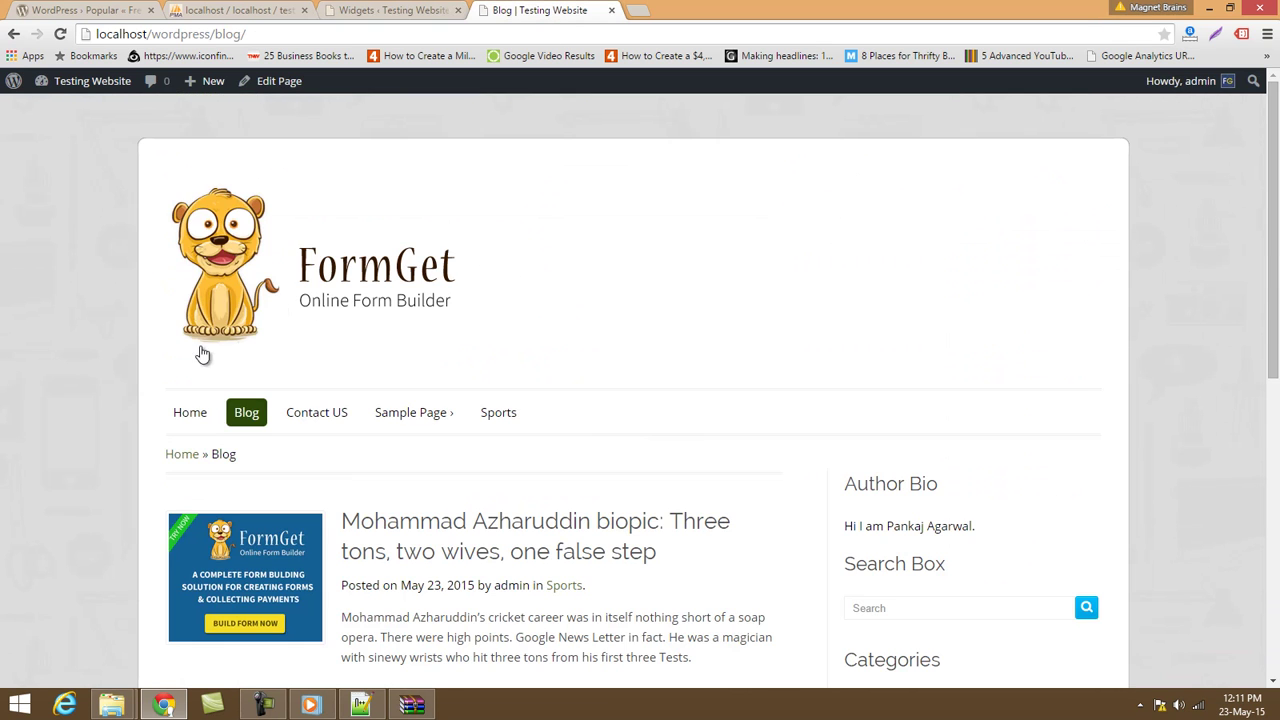
left_click(190, 412)
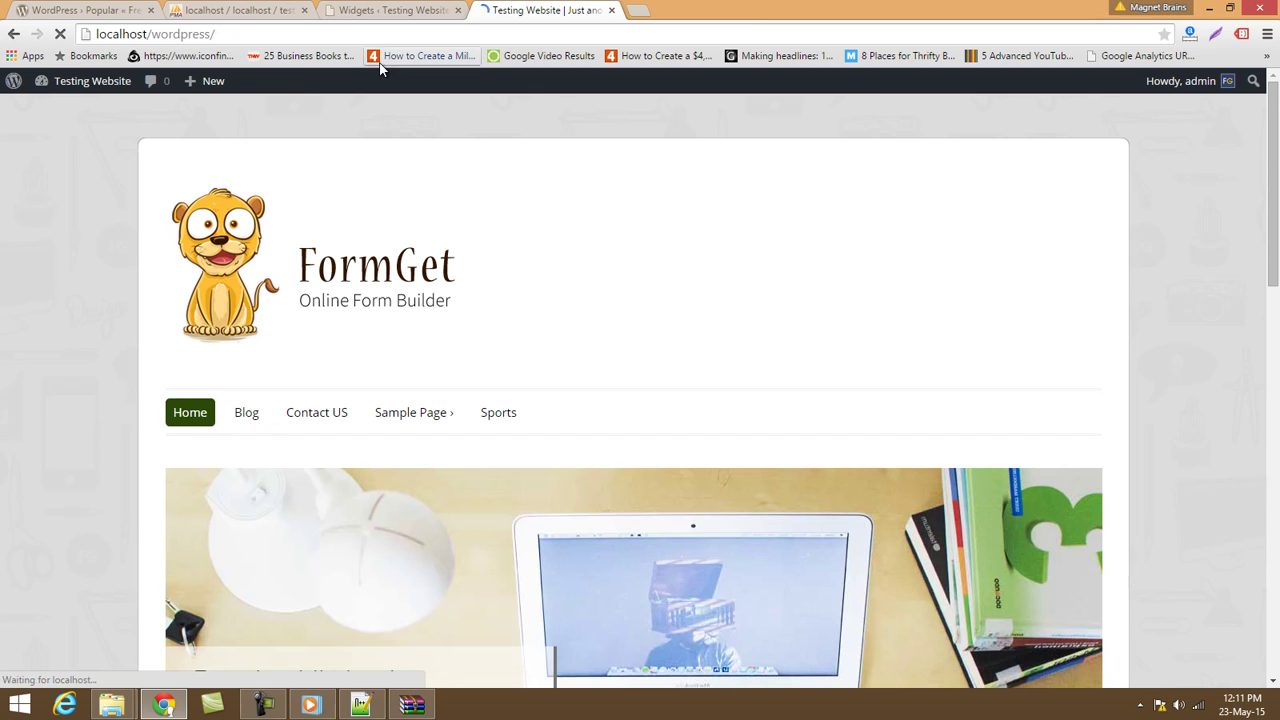
scroll(748, 485, "down", 10)
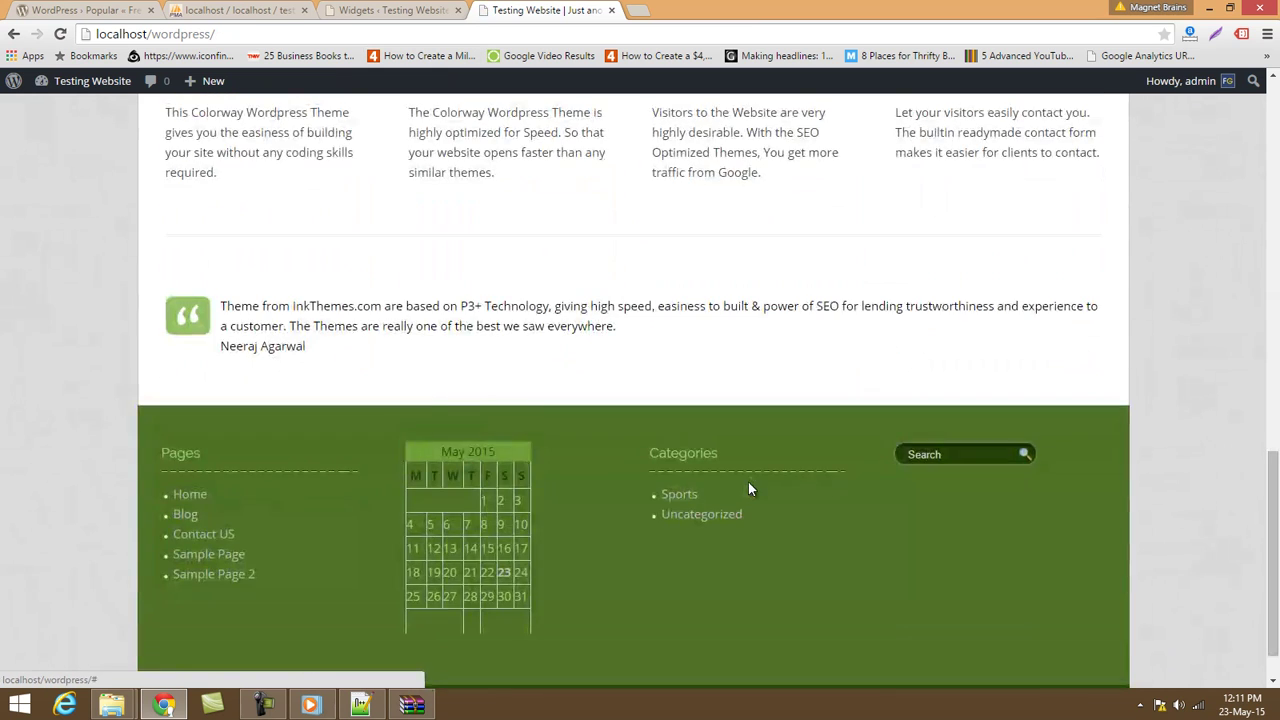
scroll(750, 487, "up", 3)
scroll(750, 487, "down", 2)
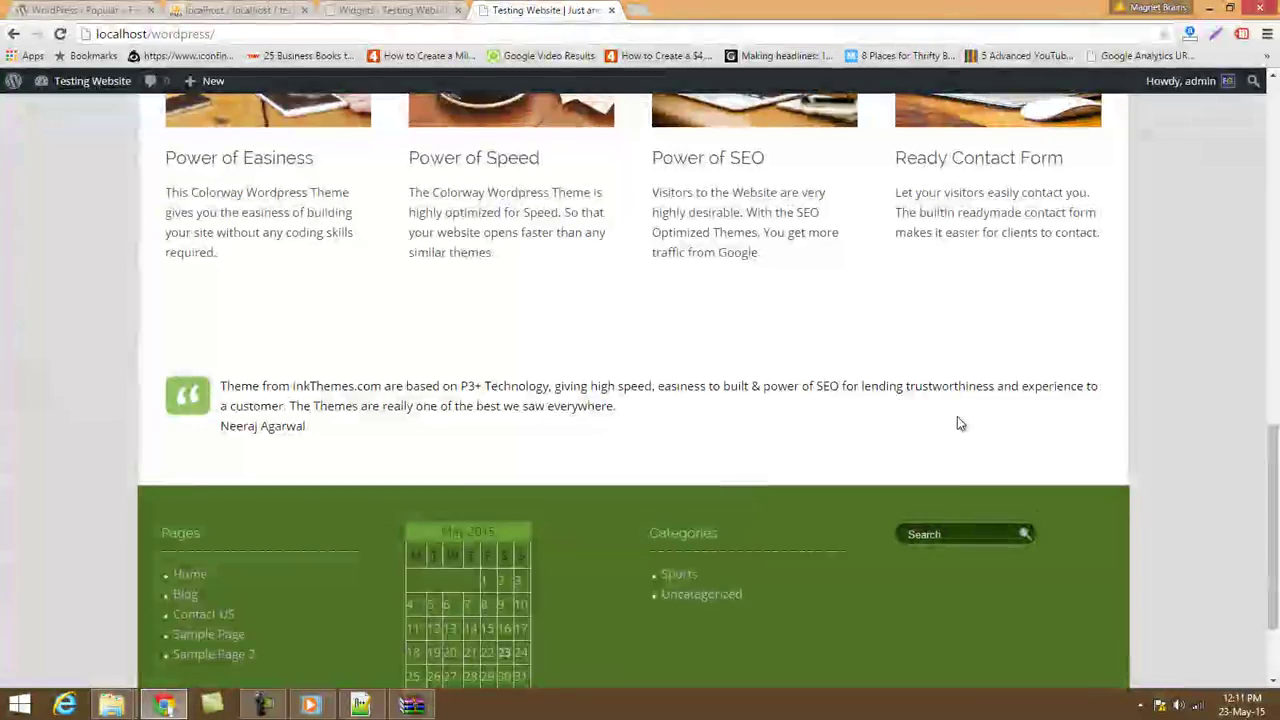
scroll(1011, 526, "down", 2)
scroll(1011, 526, "up", 8)
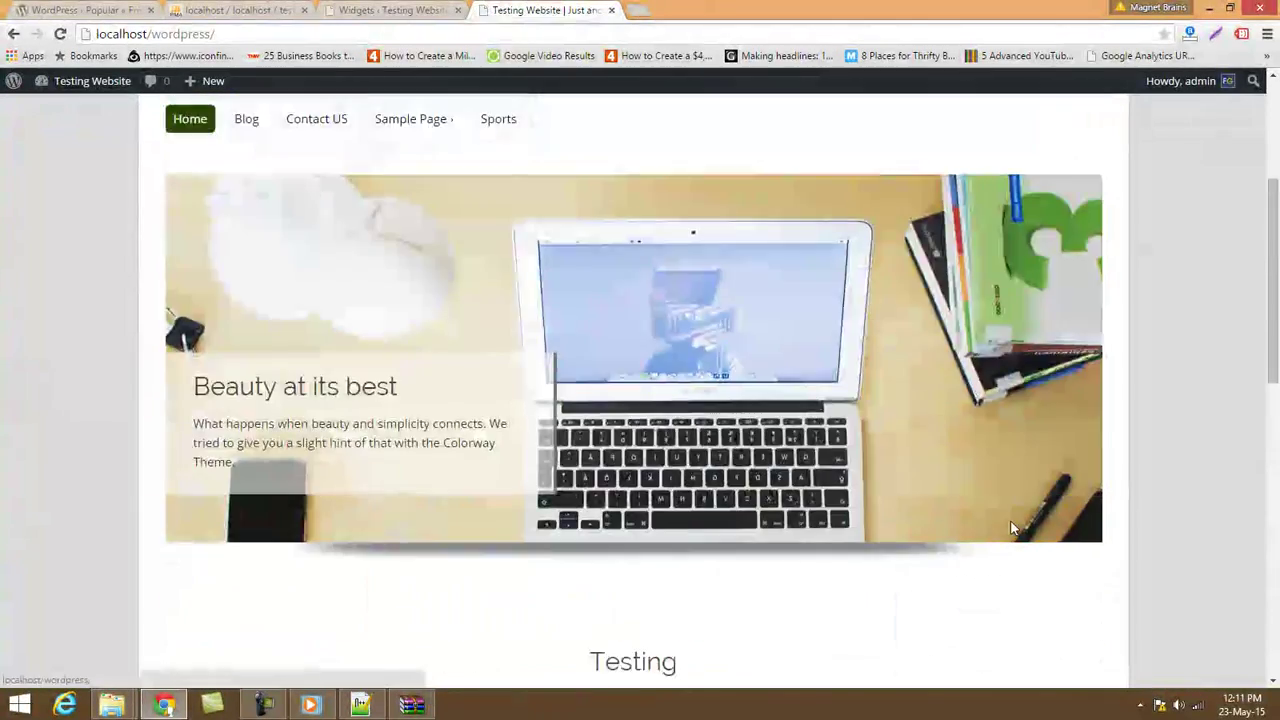
scroll(1011, 526, "down", 6)
Drag the FormGet Widget into the Home Page Right Feature Widget Area.
left_click(354, 10)
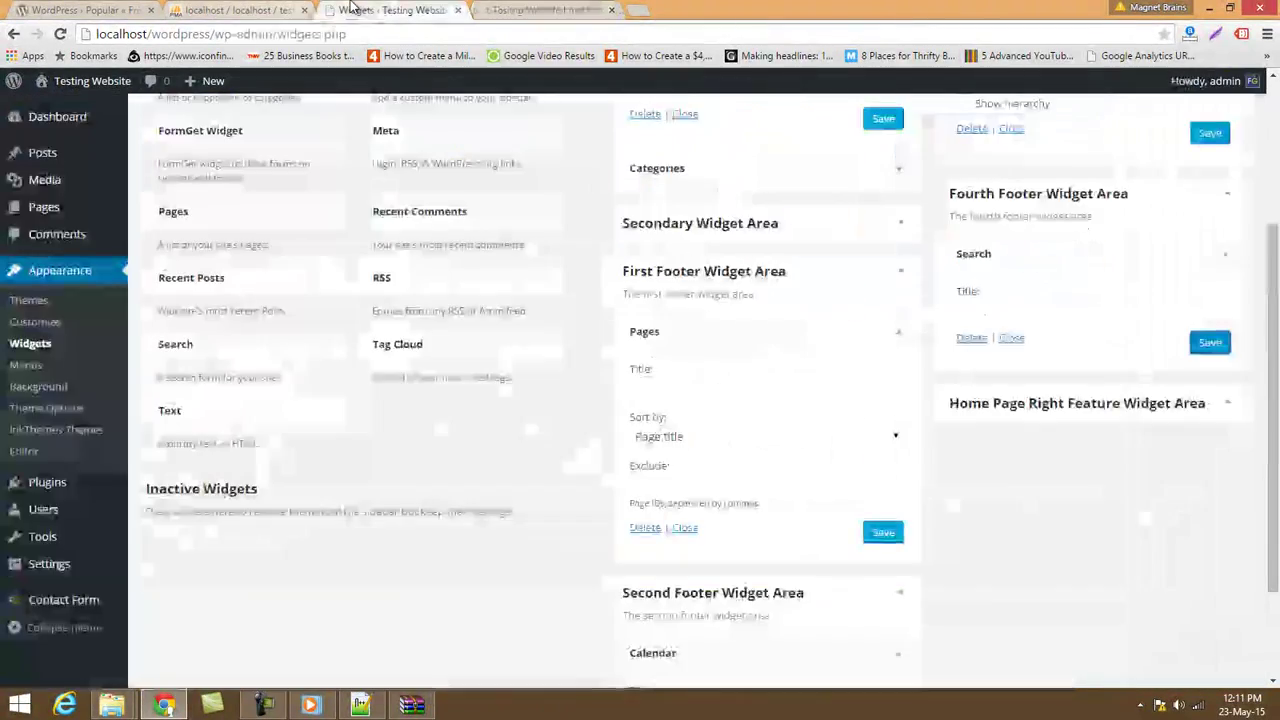
scroll(1017, 429, "up", 1)
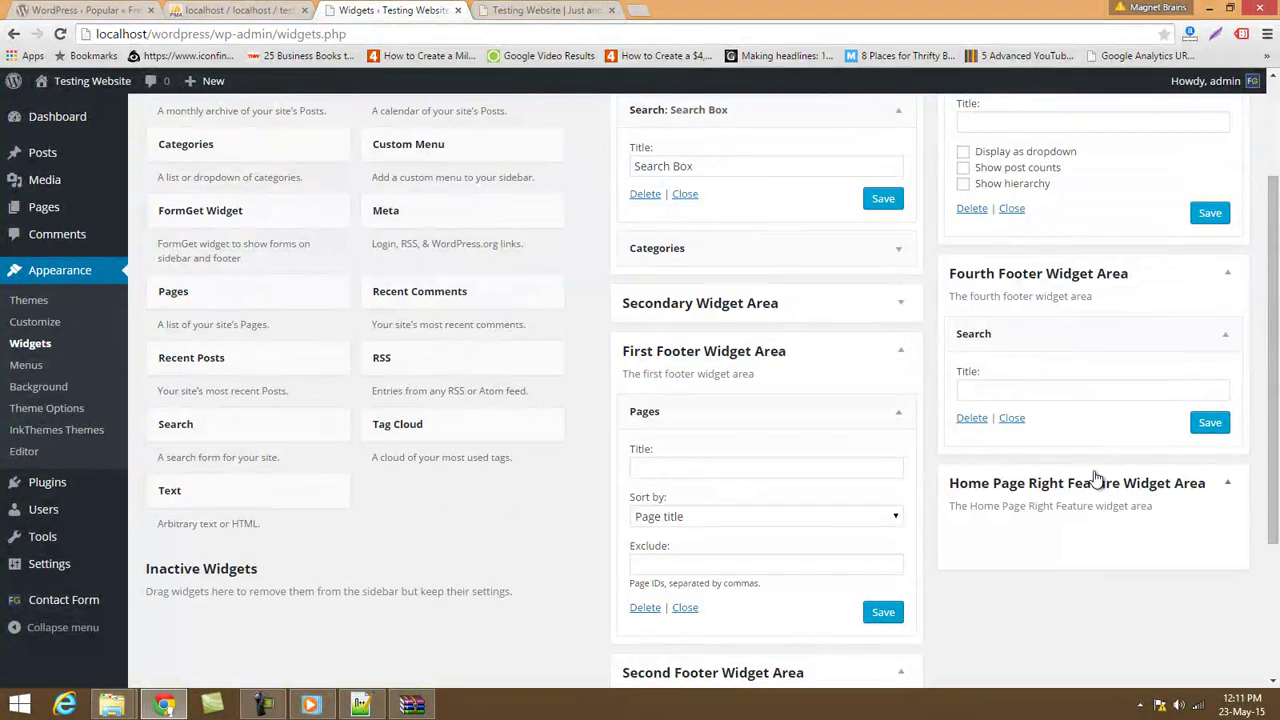
scroll(1095, 478, "down", 3)
scroll(452, 328, "up", 2)
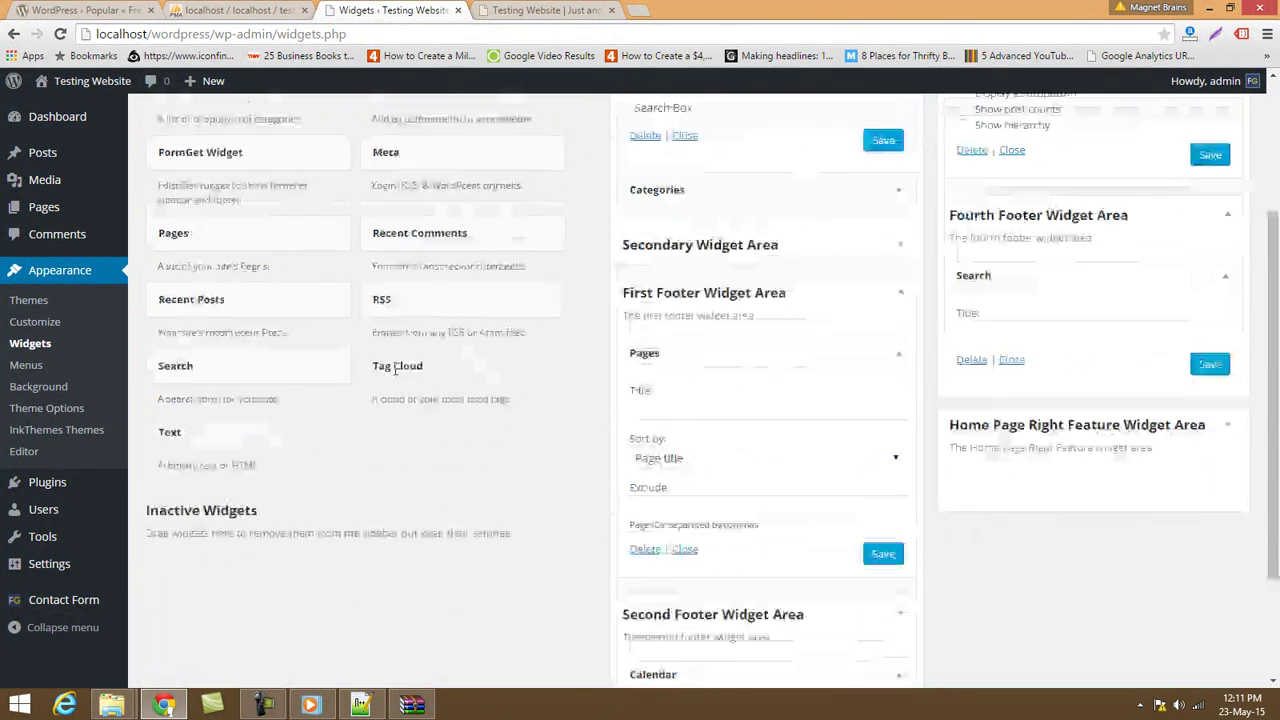
left_click_drag(230, 155, 1123, 500)
Reload the site's front page to check the widget change.
left_click(550, 10)
left_click(517, 30)
key("Return")
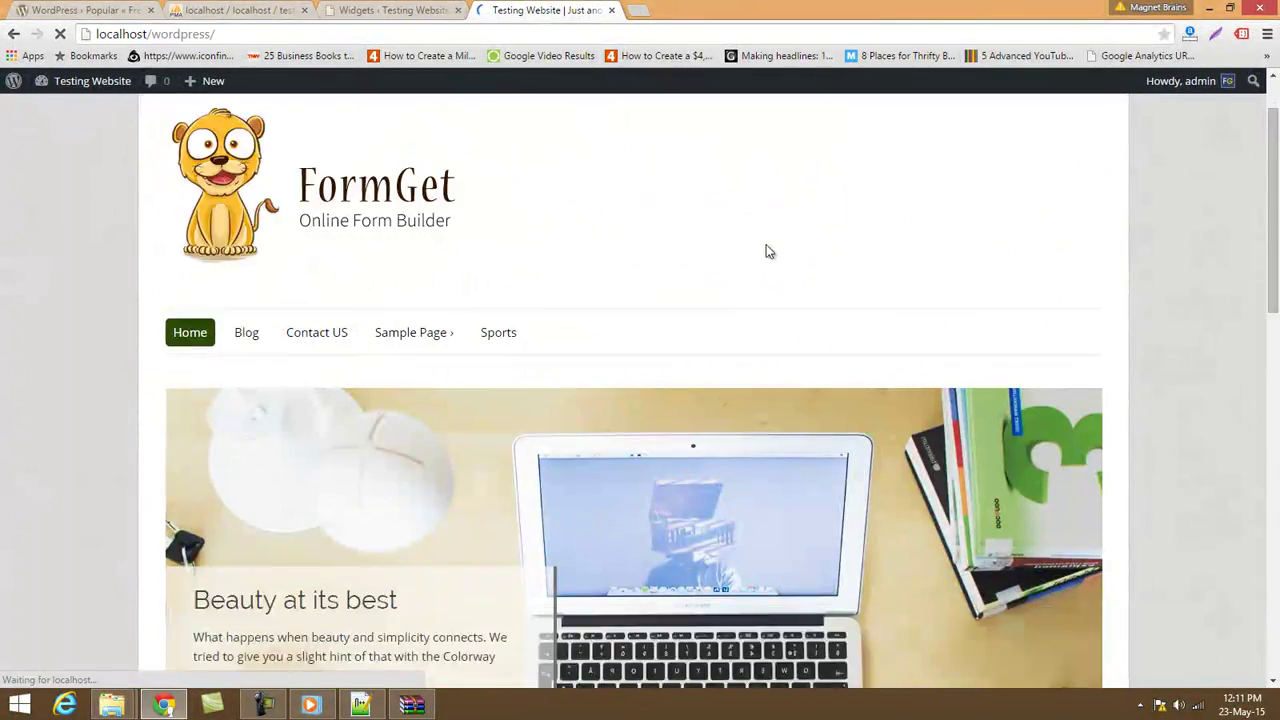
scroll(834, 343, "down", 15)
Place the caret in the FormGet Widget's empty iframe code box.
left_click(390, 10)
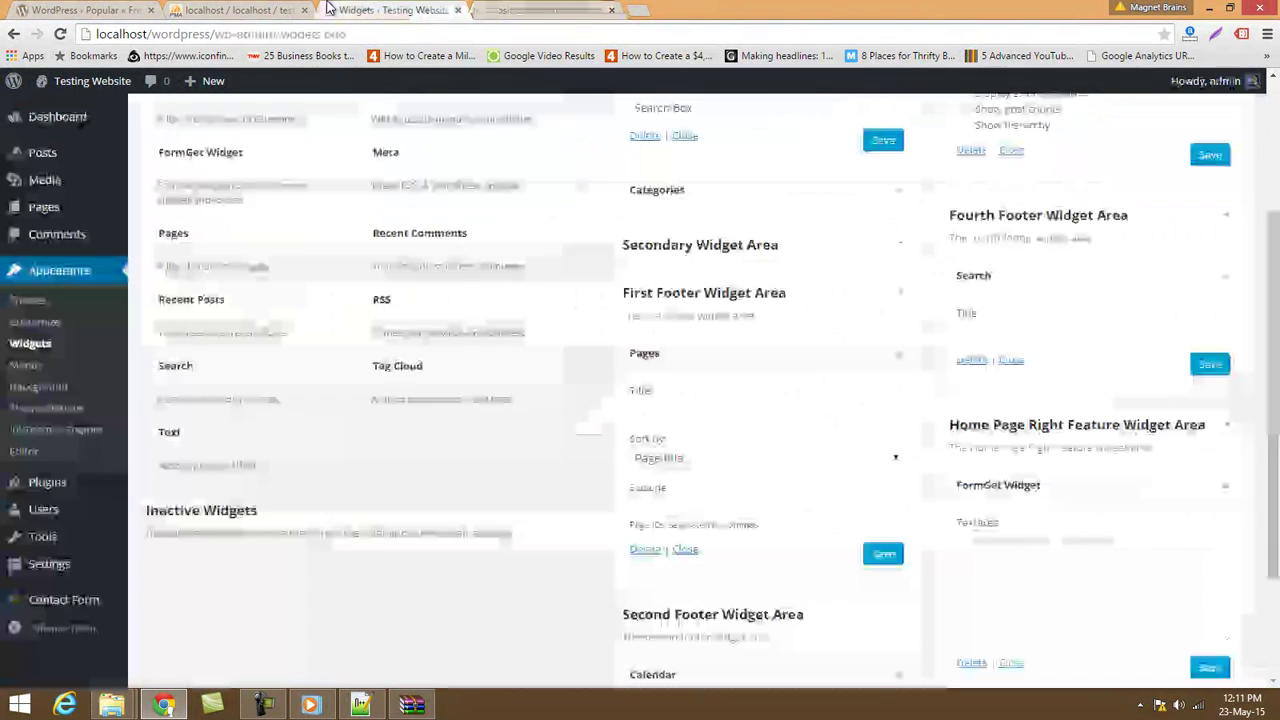
left_click(1011, 568)
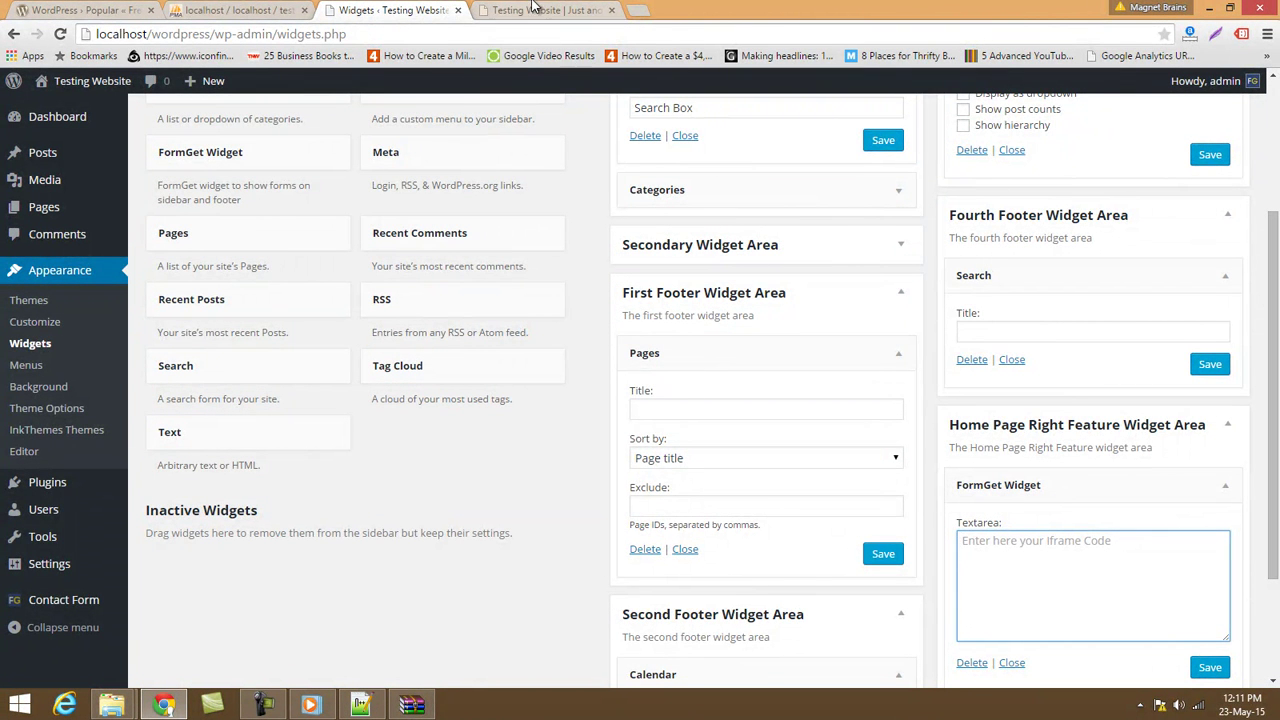
left_click(495, 10)
scroll(1066, 385, "up", 3)
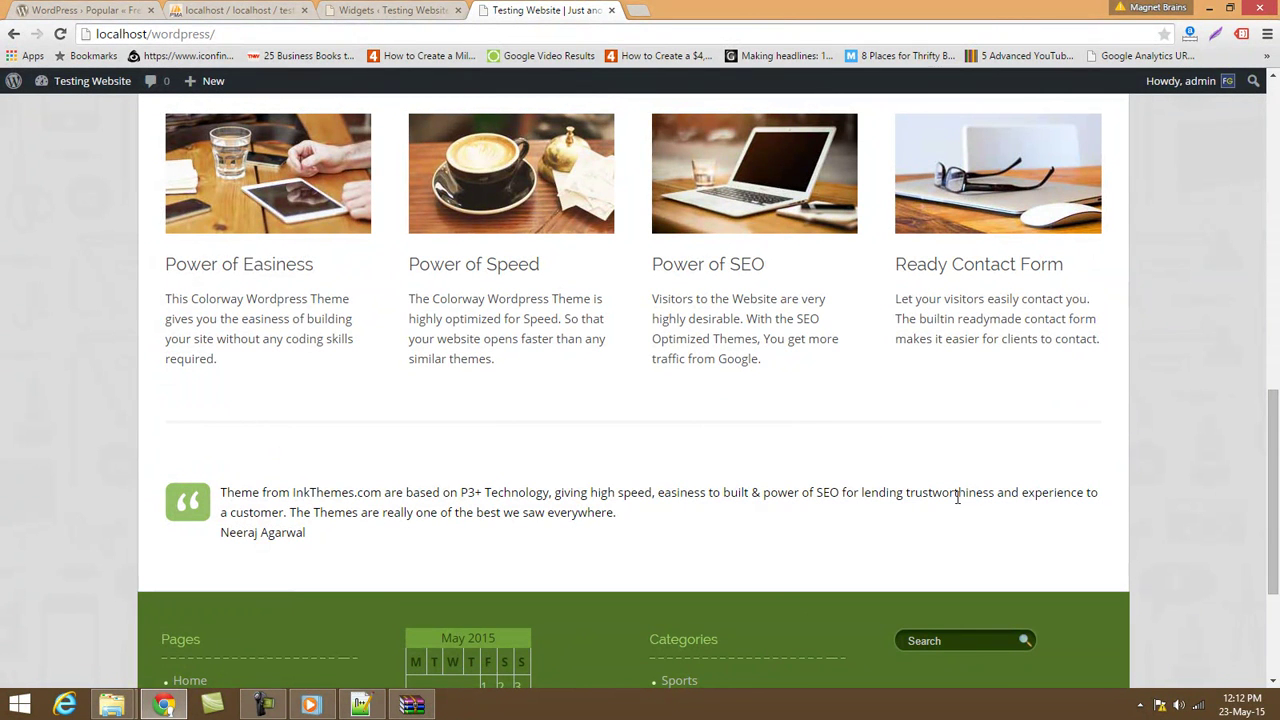
left_click(395, 12)
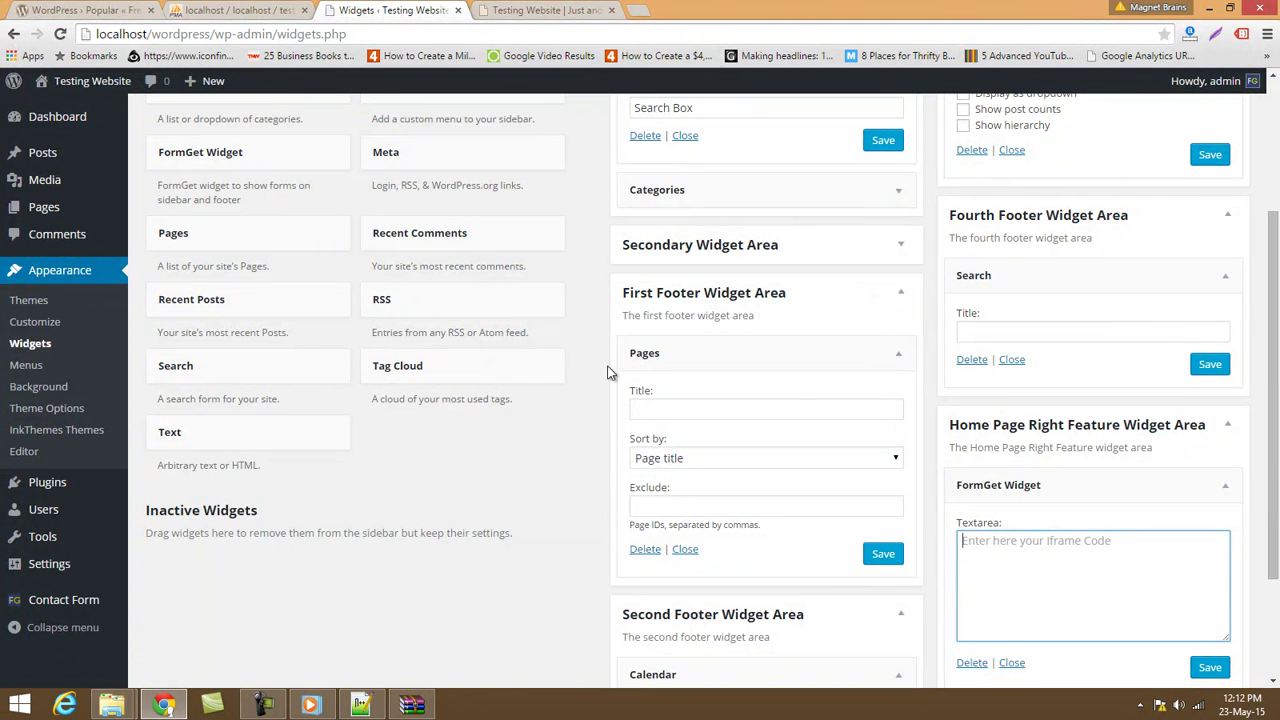
left_click(640, 11)
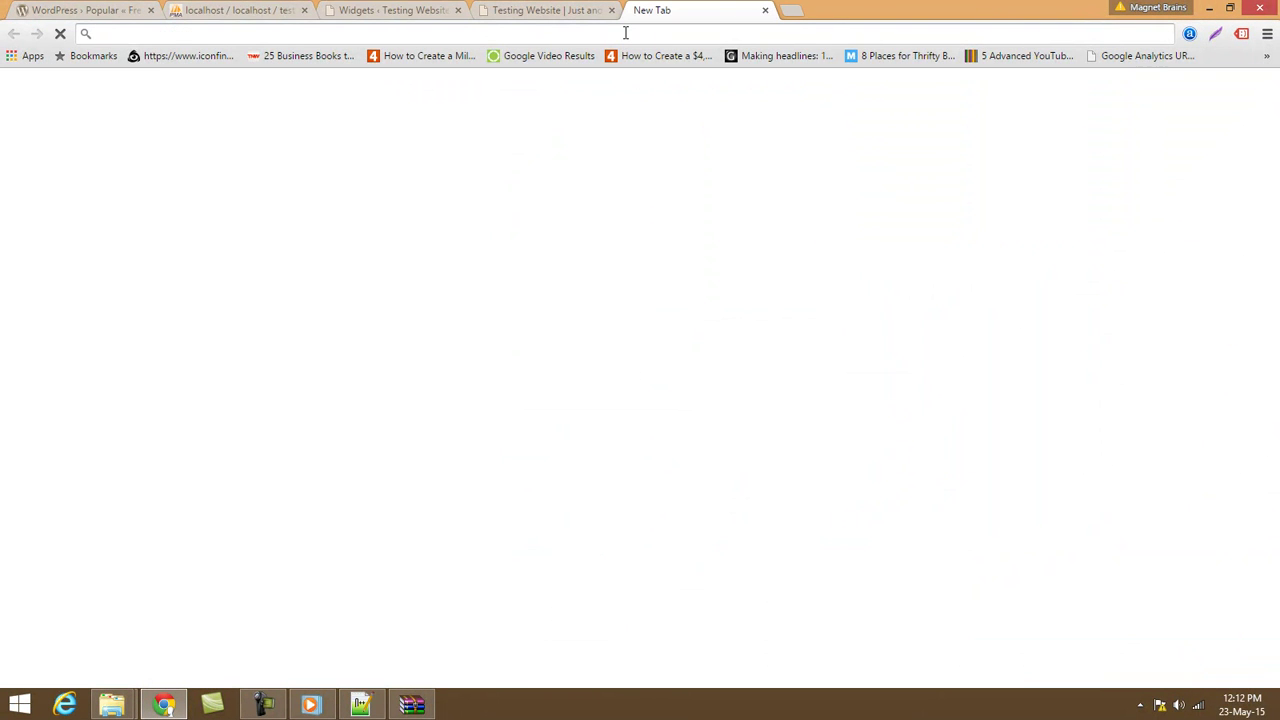
type("formget.com/mailge")
key("BackSpace")
key("BackSpace")
key("BackSpace")
key("BackSpace")
key("BackSpace")
key("BackSpace")
key("BackSpace")
key("BackSpace")
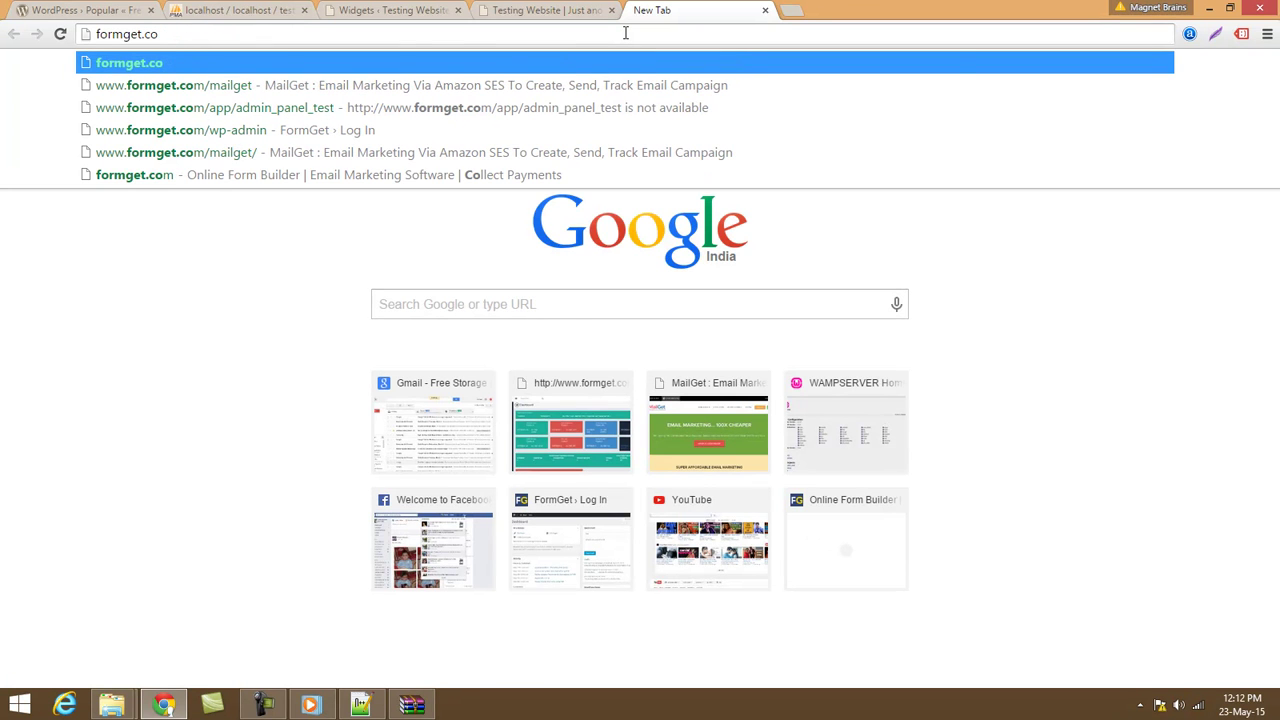
type("m")
key("Return")
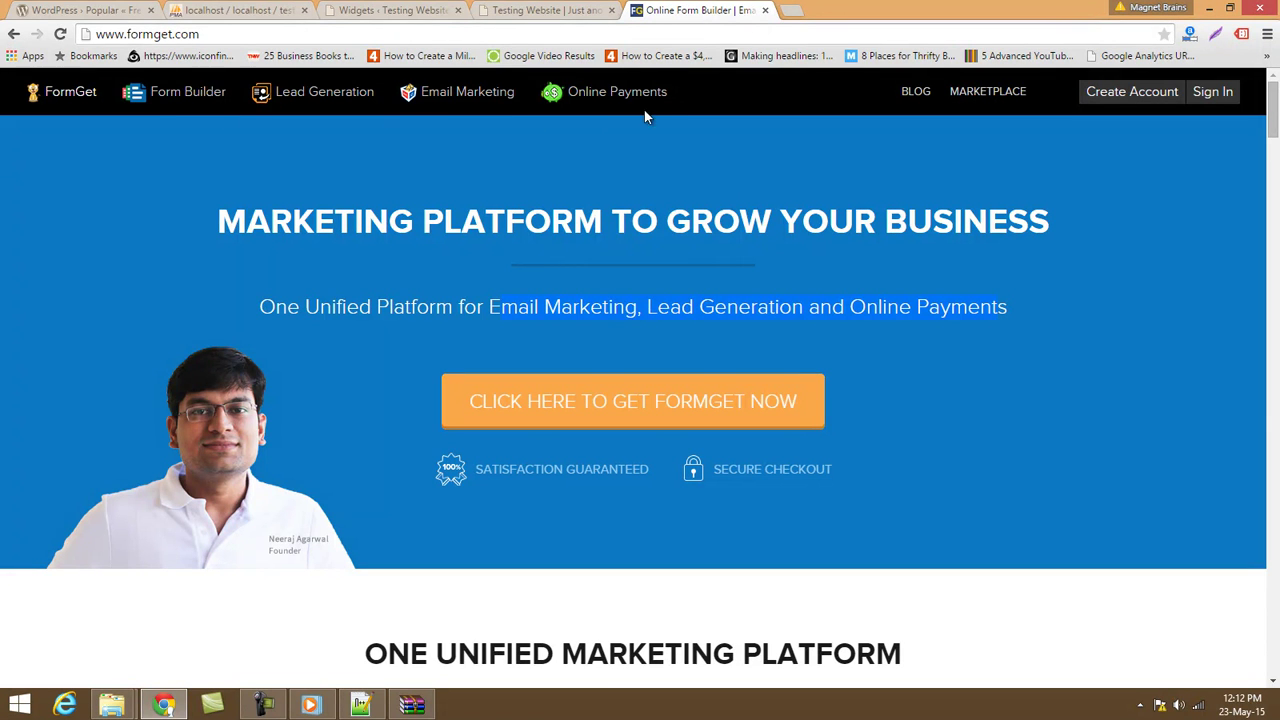
scroll(771, 191, "down", 10)
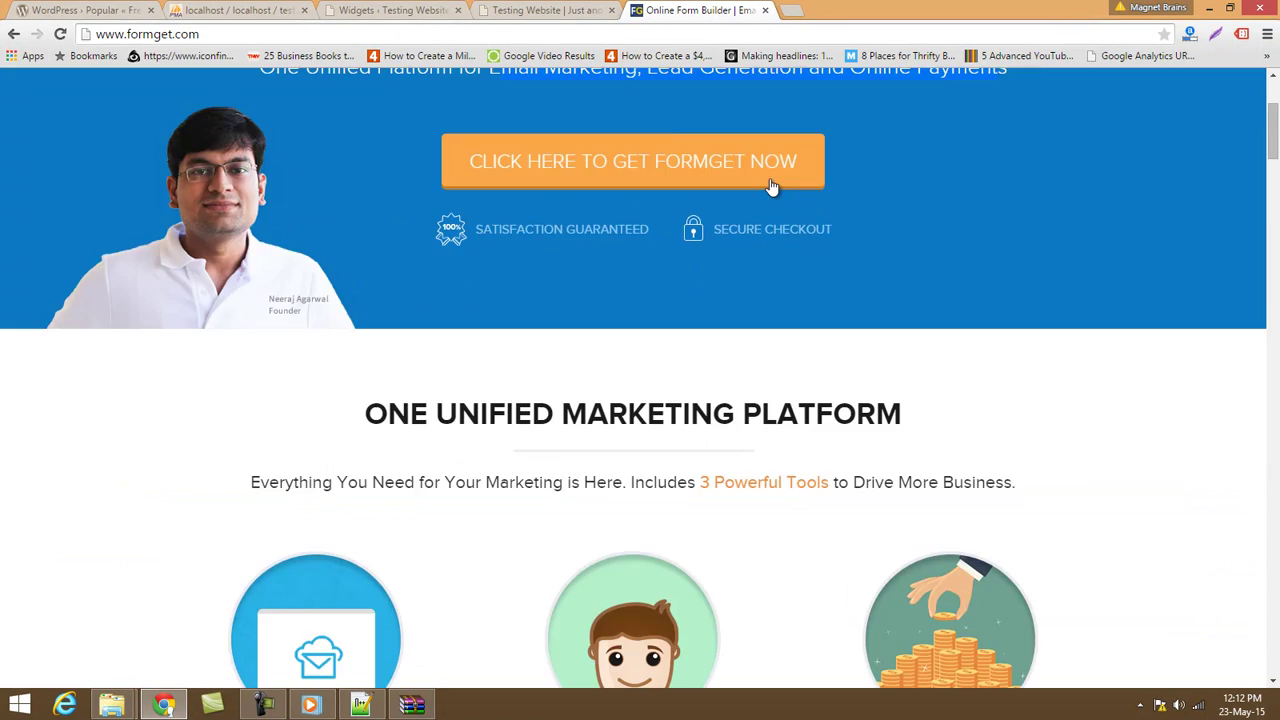
scroll(775, 243, "up", 10)
left_click(765, 10)
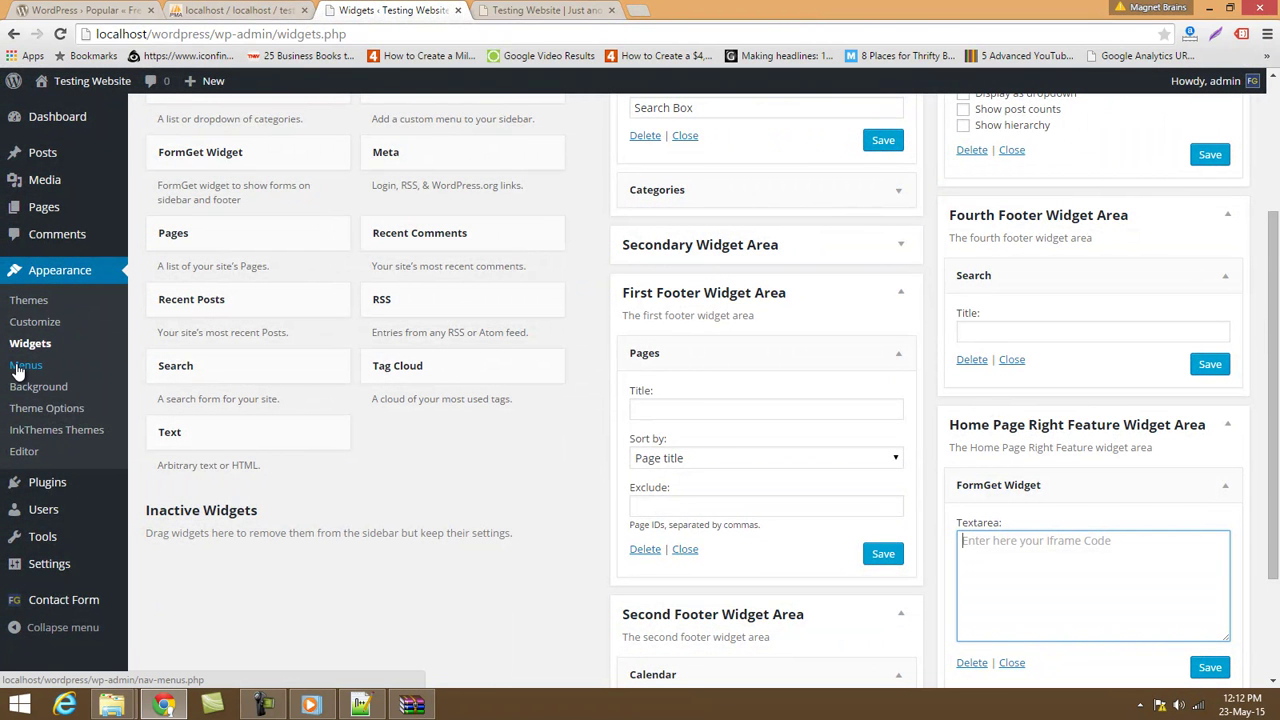
Open the ColorWay theme options at the Home Top Feature settings.
key("ctrl+Tab")
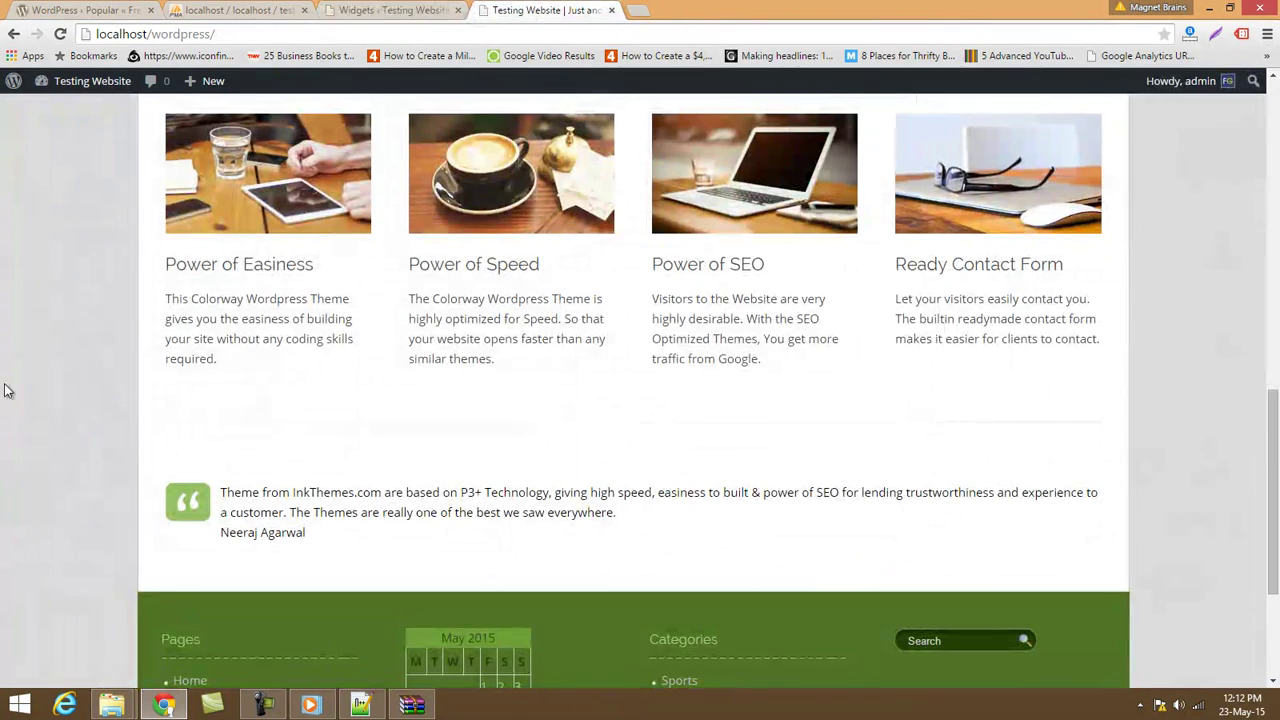
scroll(60, 345, "up", 10)
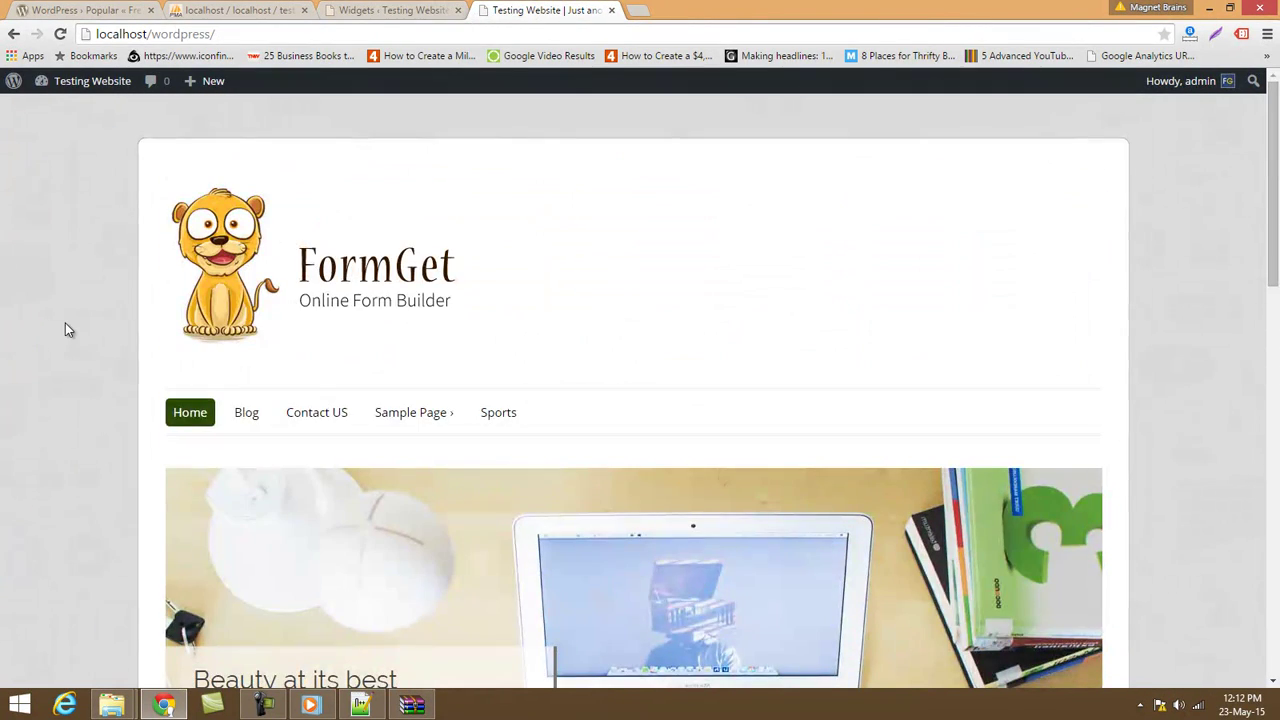
left_click(355, 10)
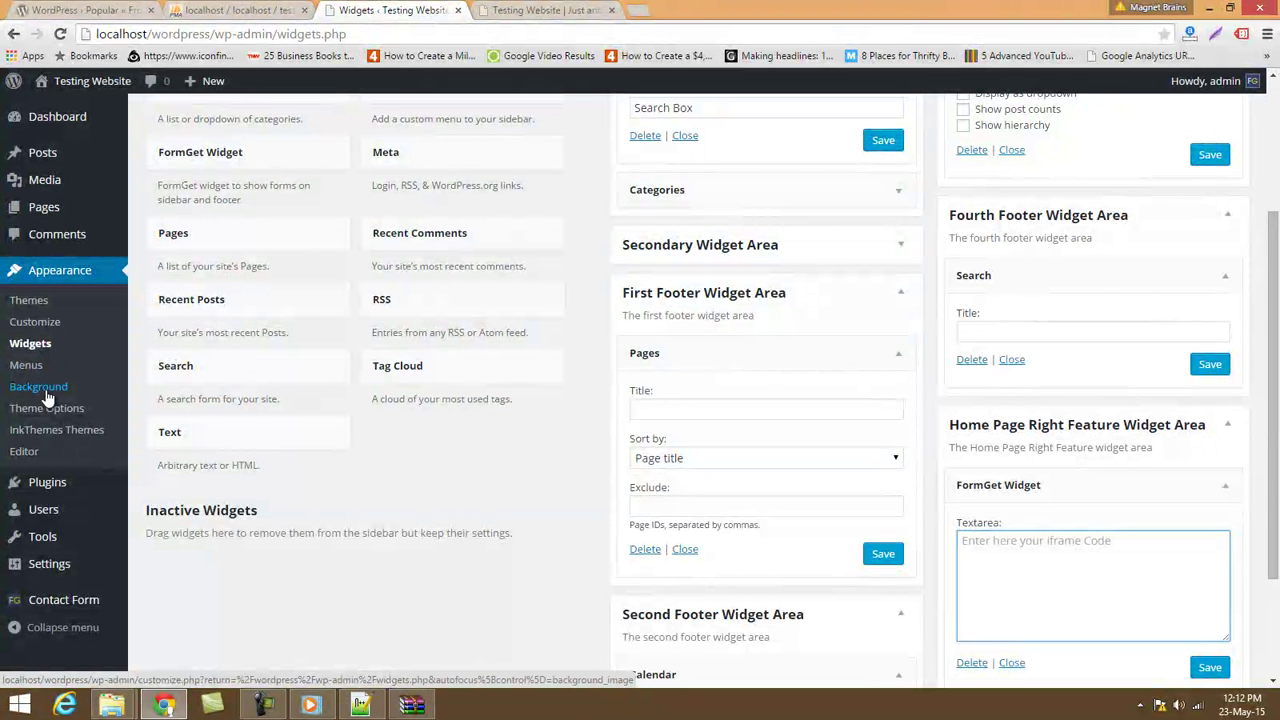
left_click(54, 410)
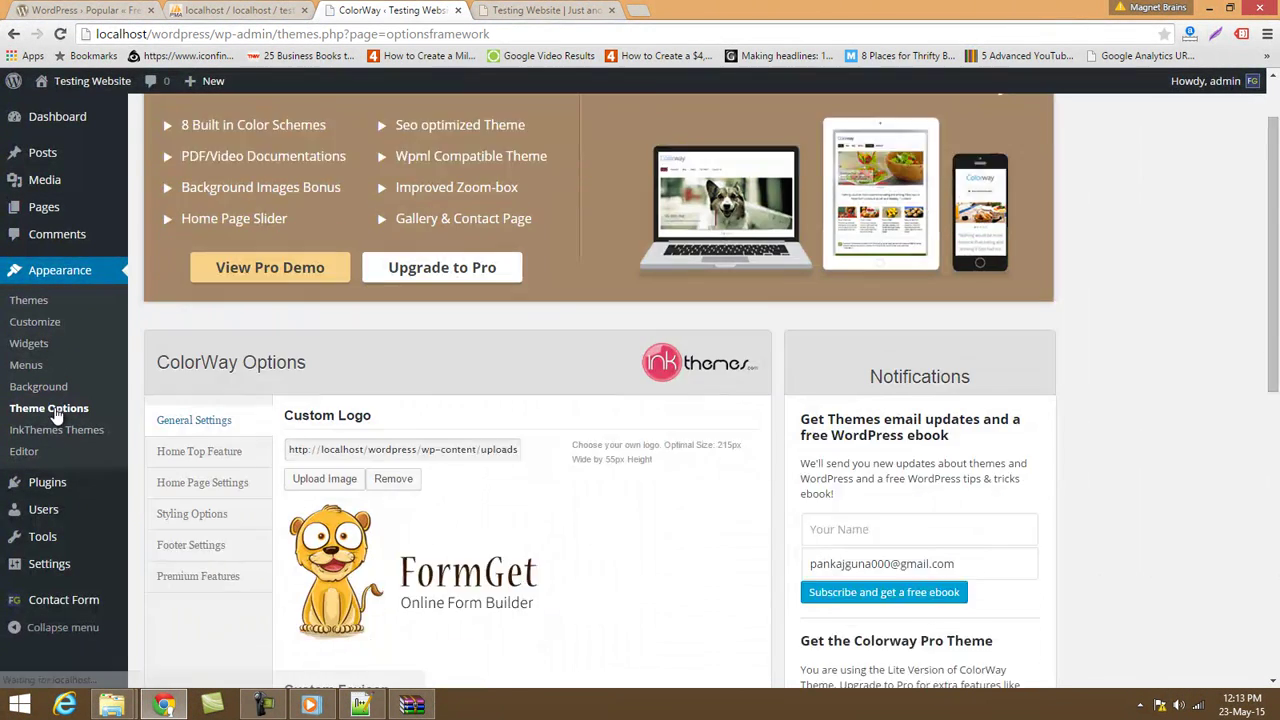
scroll(55, 415, "down", 1)
left_click(207, 371)
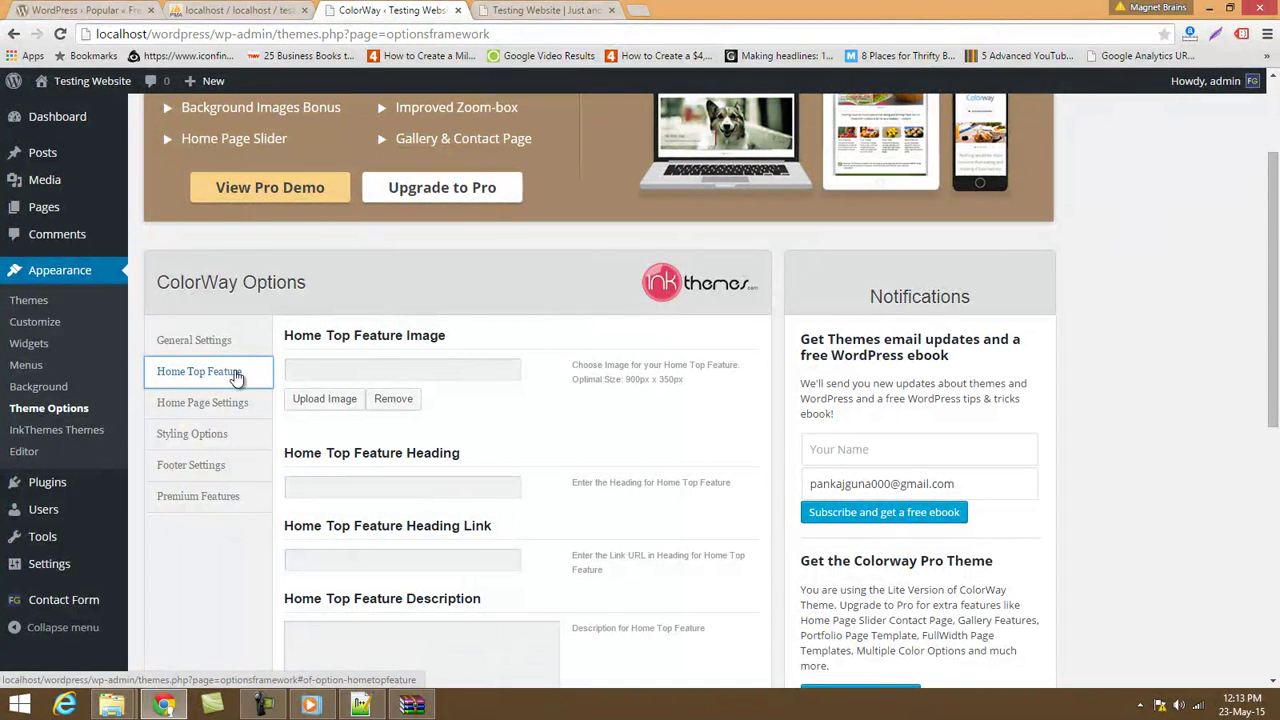
Compare the front page with the Home Top Feature image, heading, link and description labels.
left_click(528, 10)
scroll(545, 524, "down", 3)
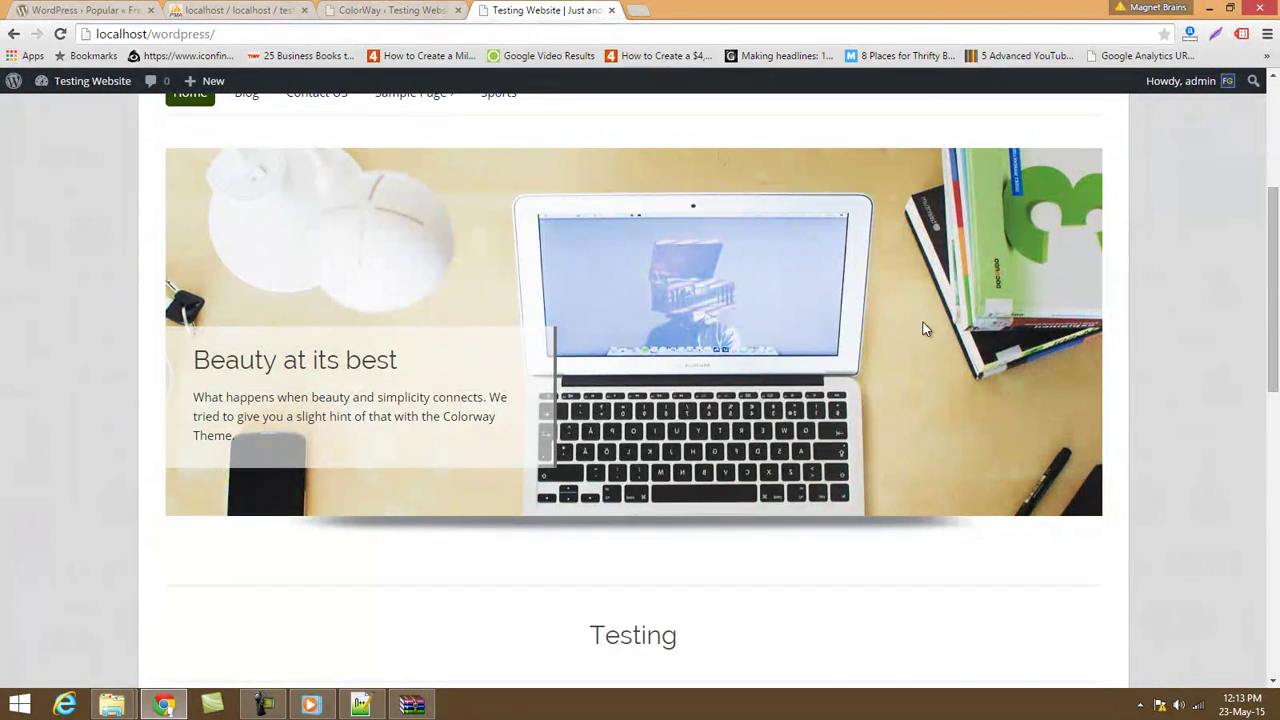
left_click(420, 10)
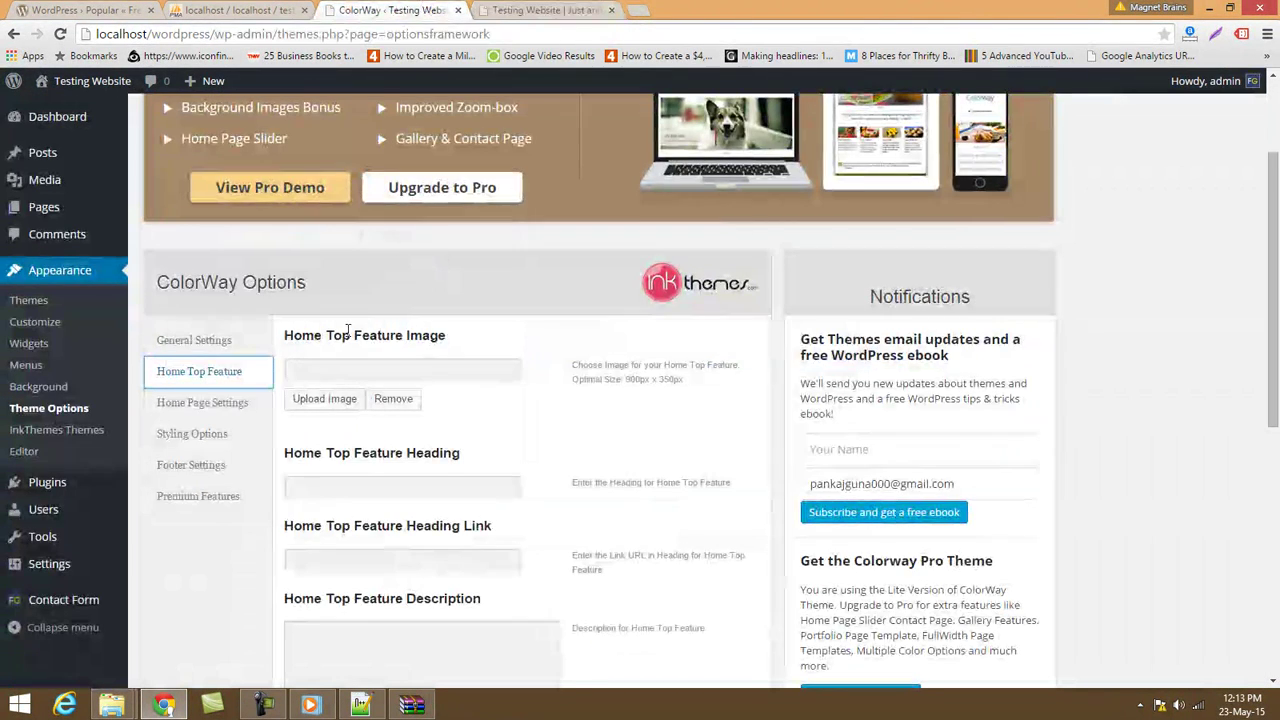
left_click_drag(302, 336, 440, 343)
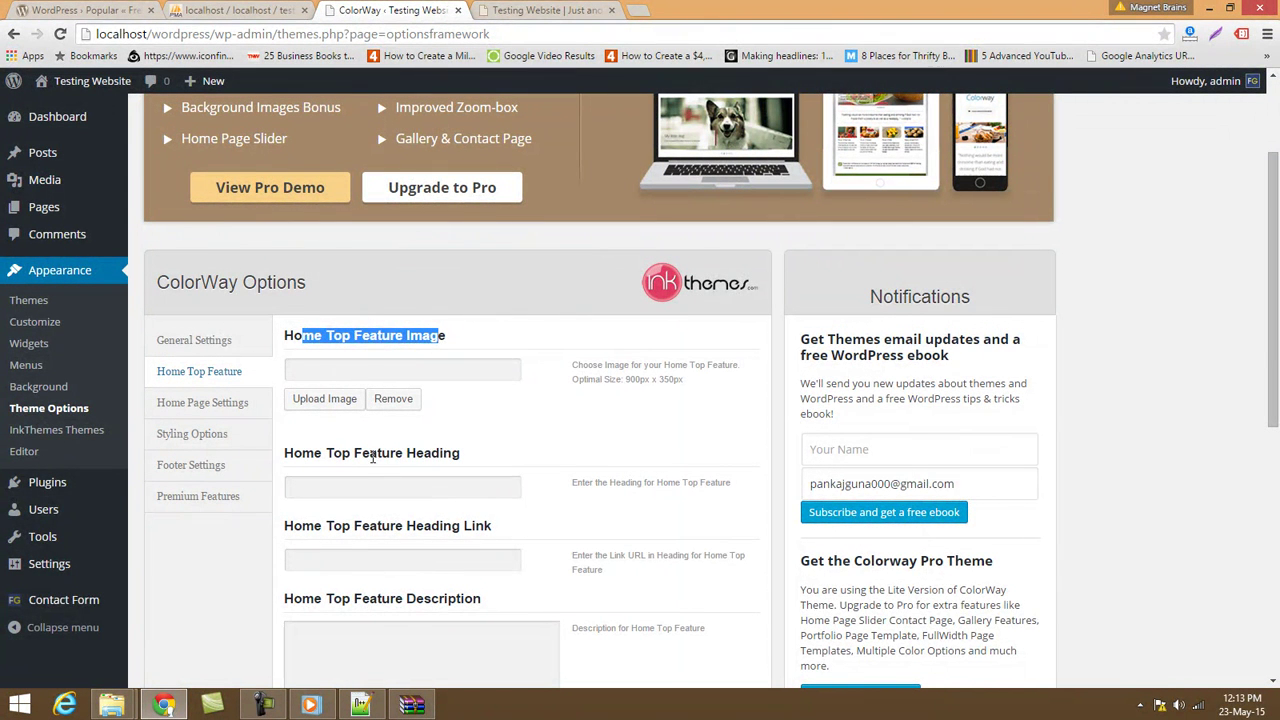
left_click_drag(370, 455, 456, 457)
left_click_drag(404, 529, 498, 530)
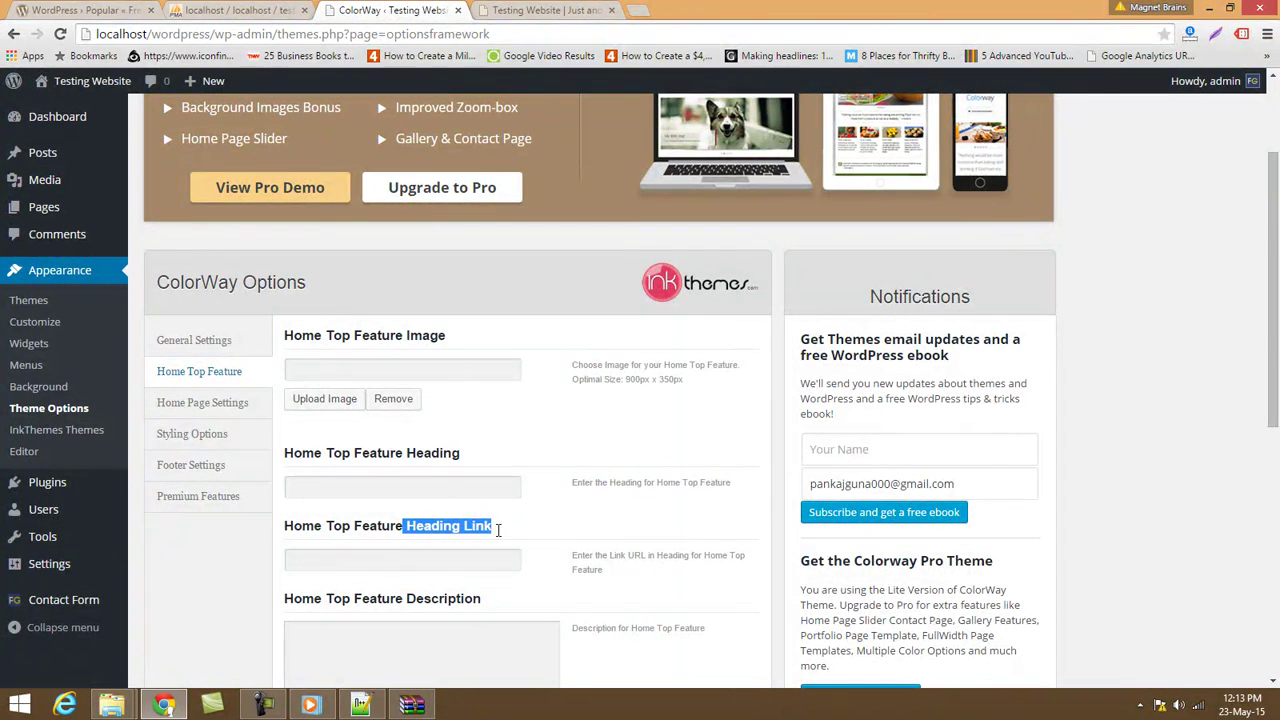
scroll(498, 530, "down", 2)
left_click_drag(362, 440, 528, 445)
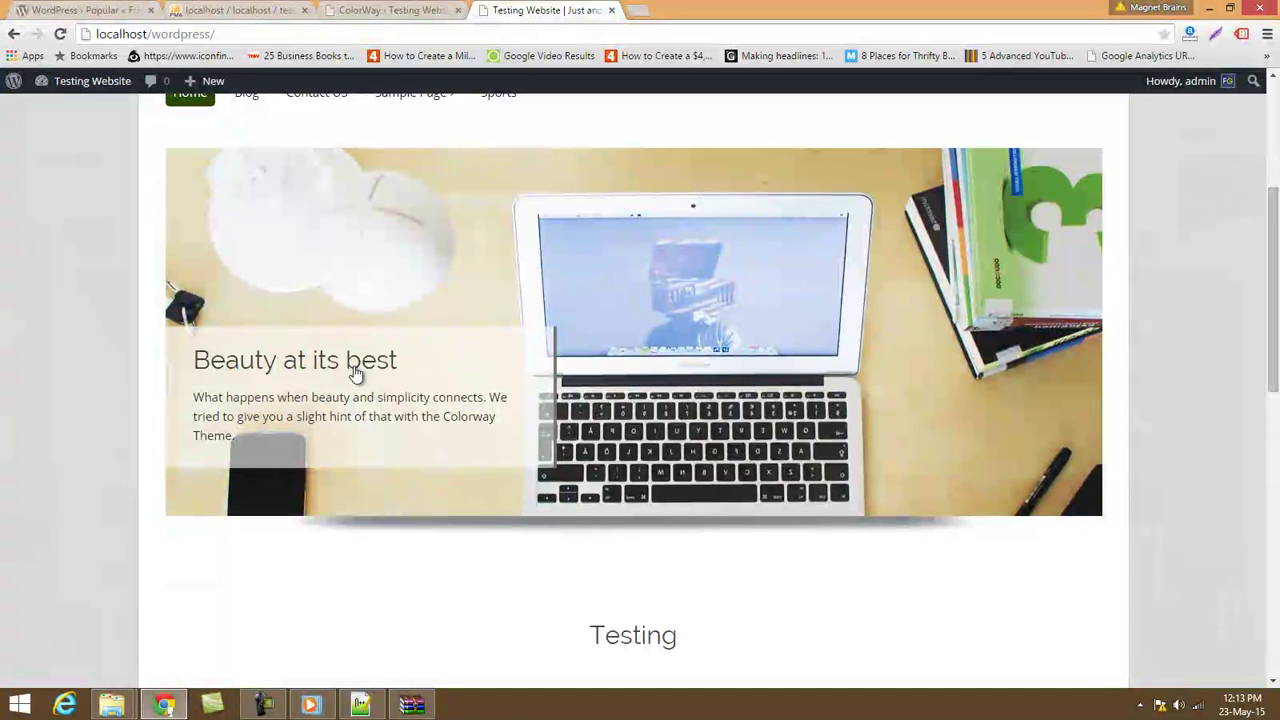
Highlight the slider caption, then open ColorWay's style.css in the theme editor.
left_click_drag(320, 400, 346, 436)
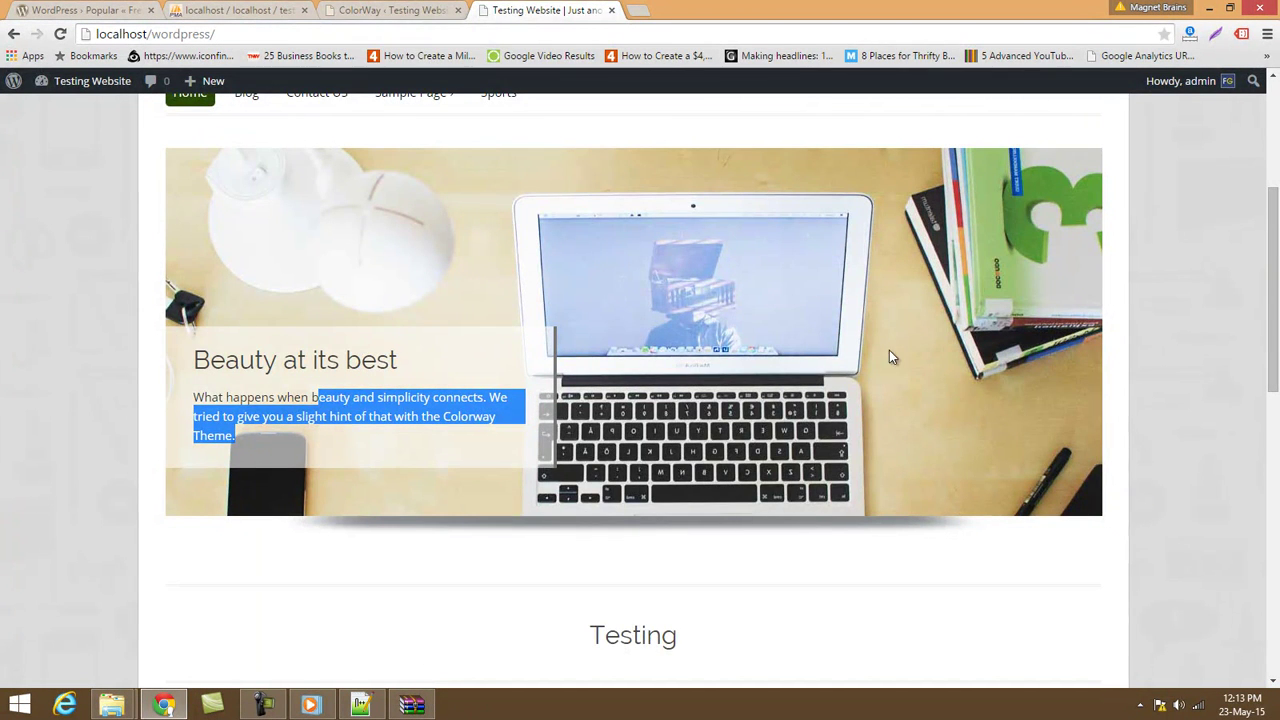
left_click(415, 10)
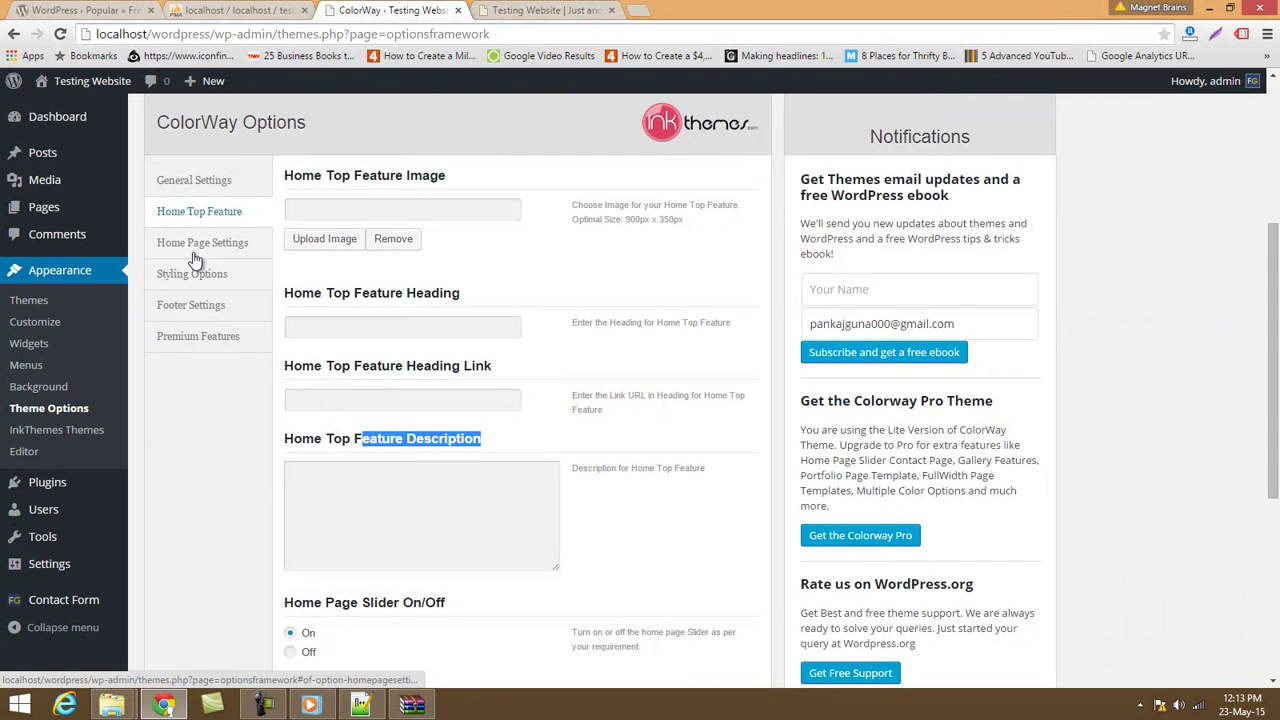
left_click(38, 457)
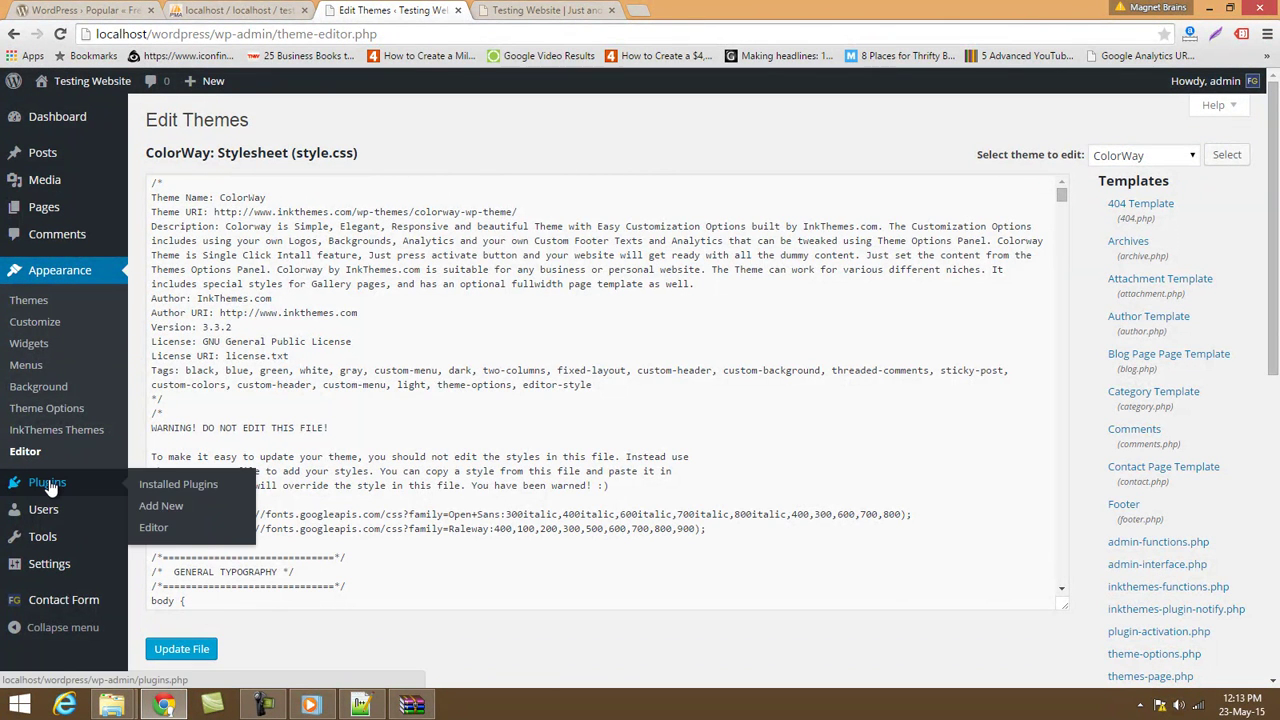
Go from Installed Plugins to the Add Plugins page's featured listings.
mouse_move(52, 490)
left_click(178, 485)
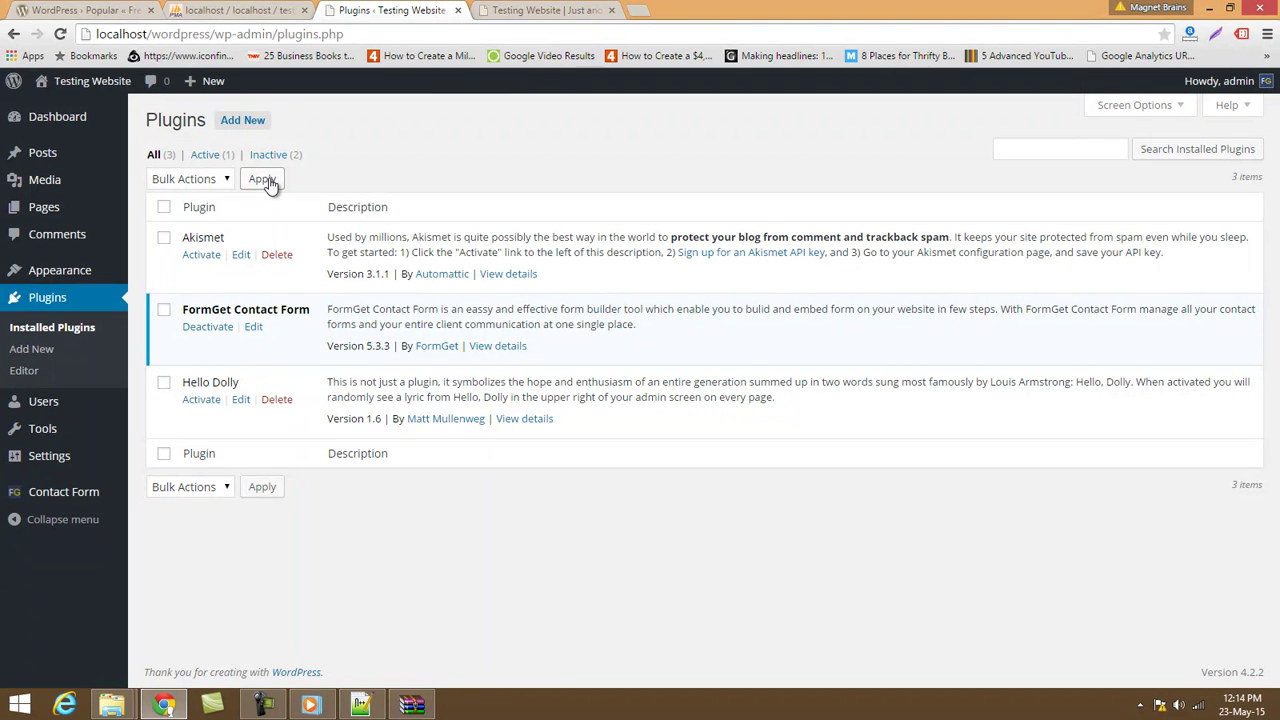
left_click(245, 121)
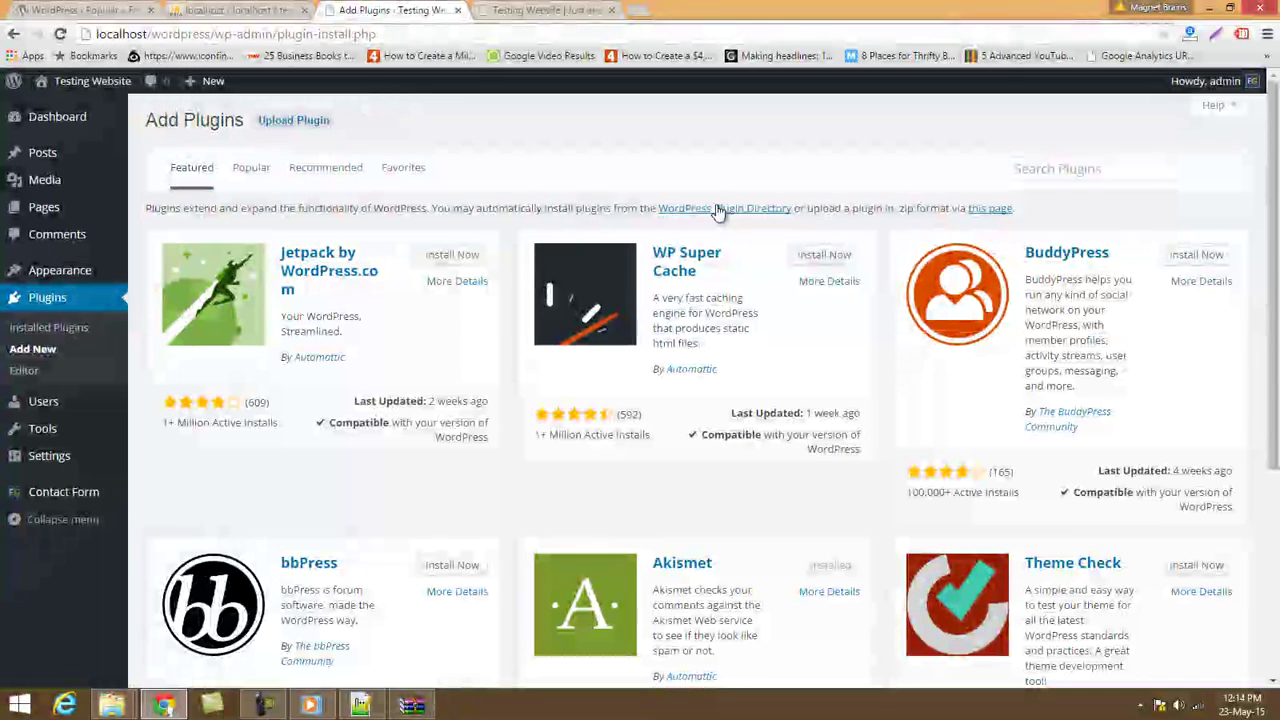
Search the plugin directory for 'all in one seo'.
left_click(1094, 165)
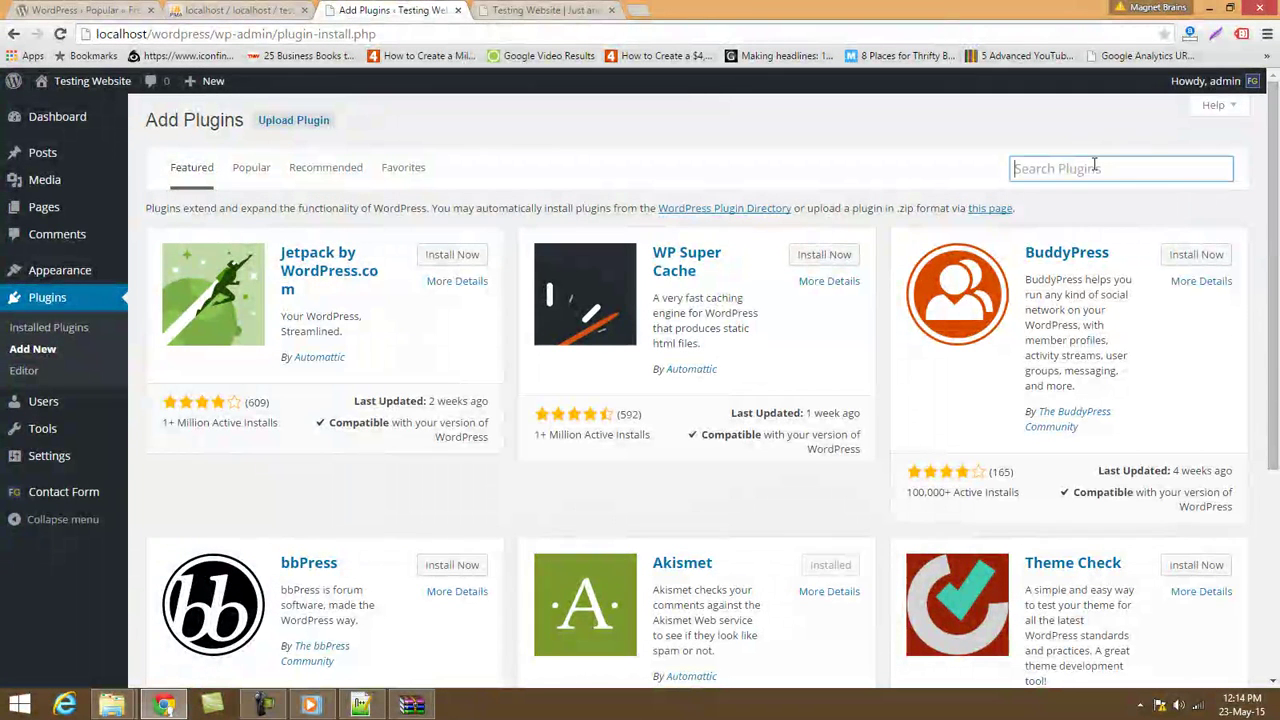
type("all in one seo")
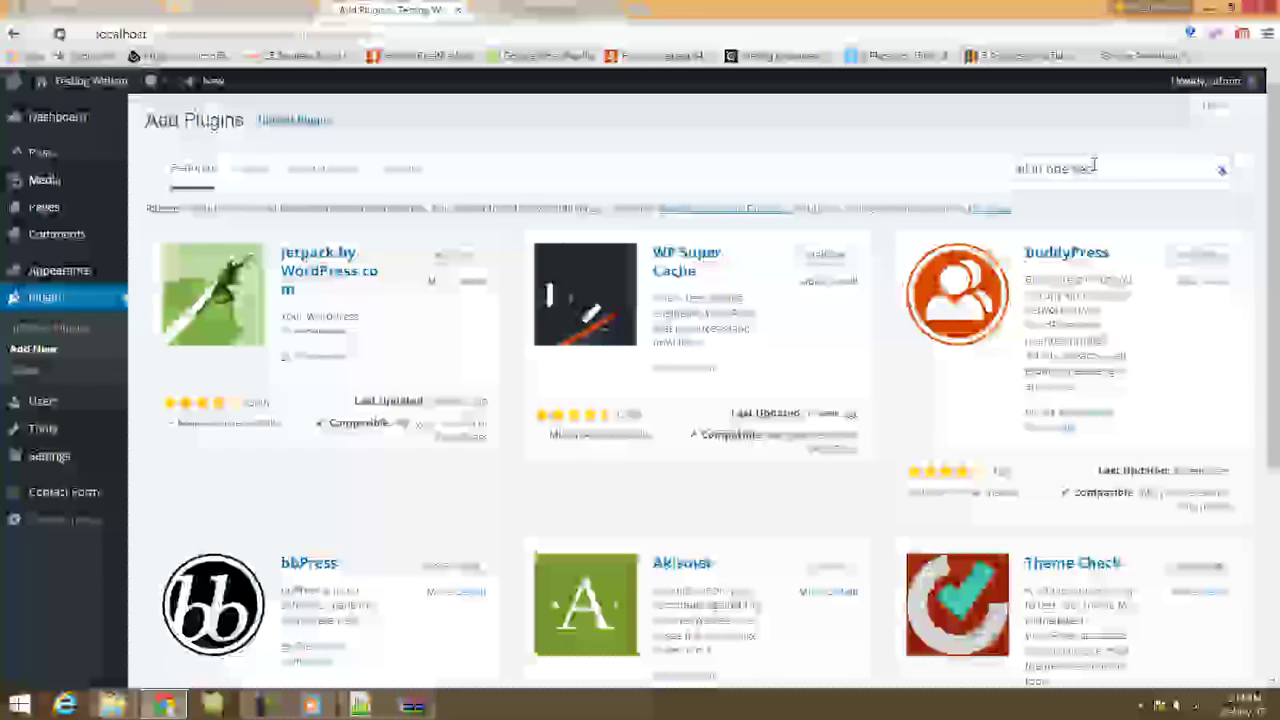
key("Return")
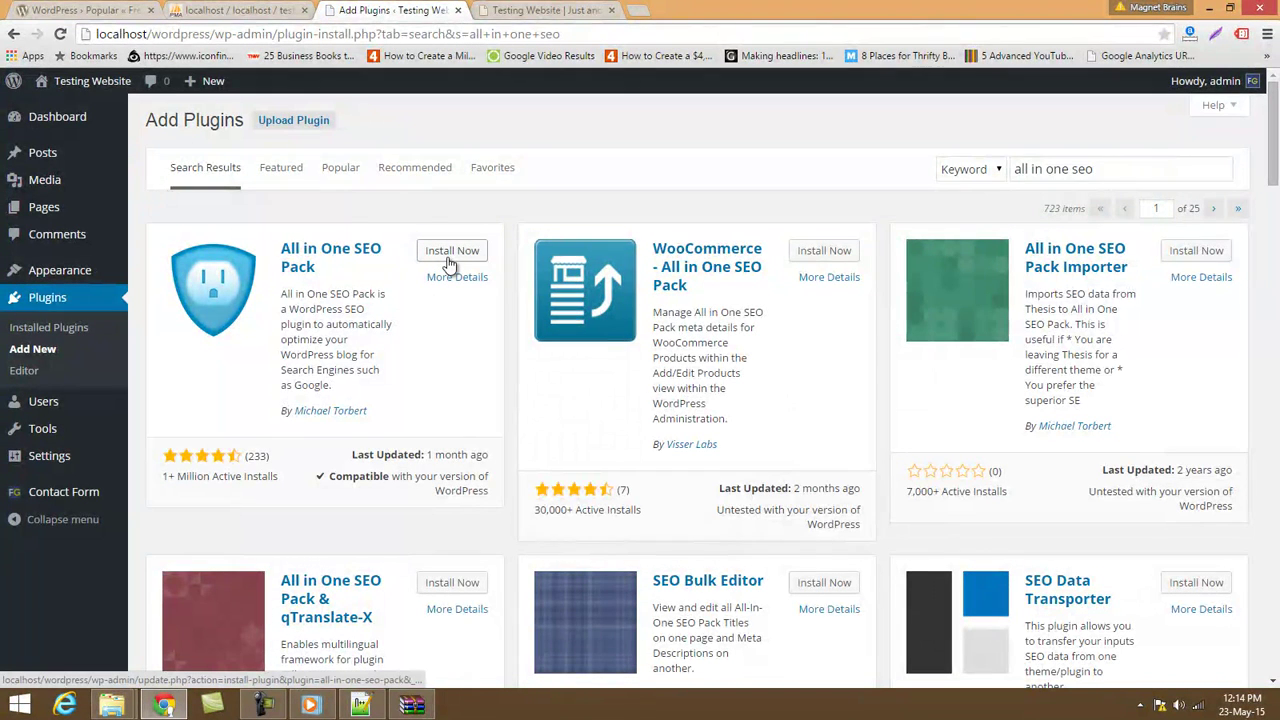
Install and activate All in One SEO Pack, dismissing its welcome message.
left_click(452, 252)
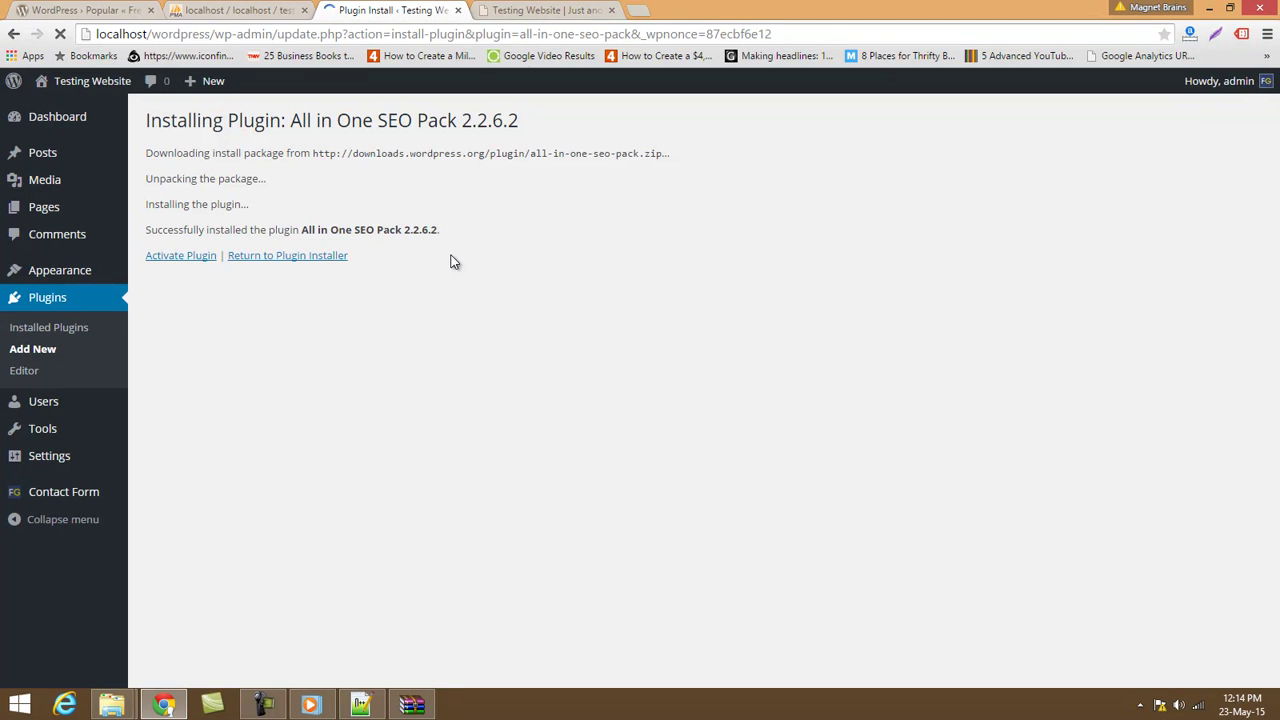
left_click(165, 262)
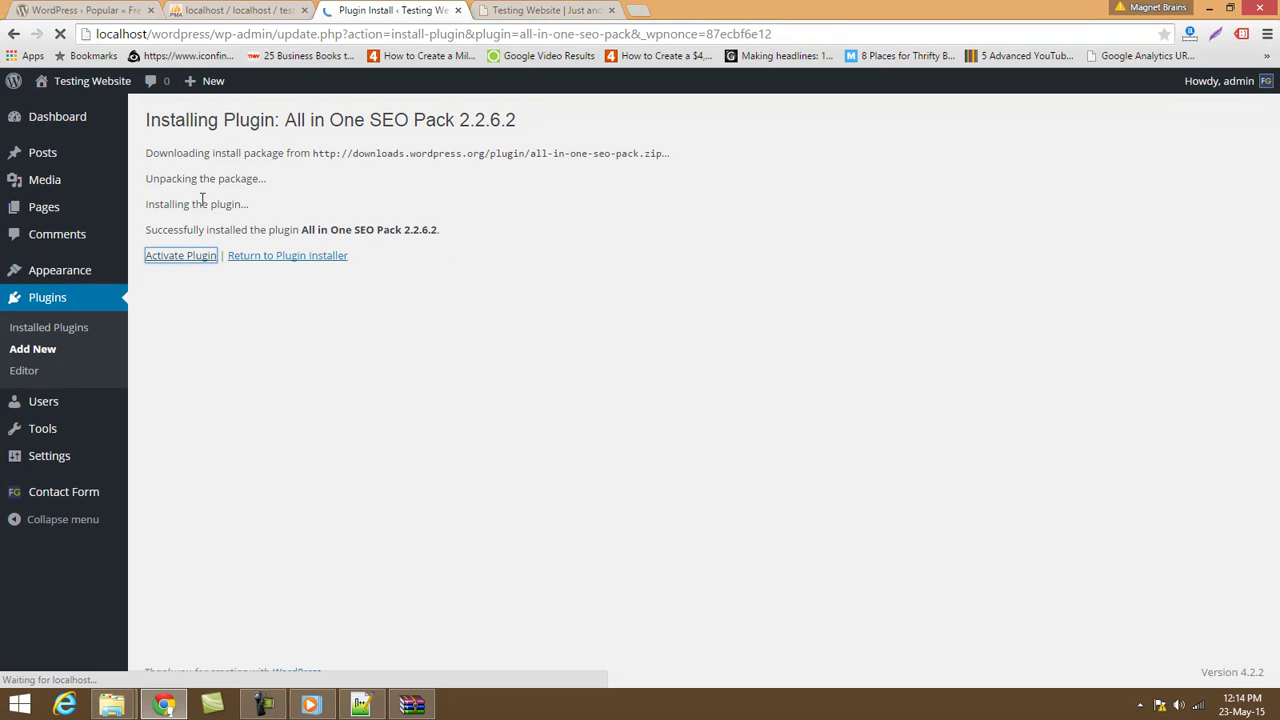
left_click(198, 258)
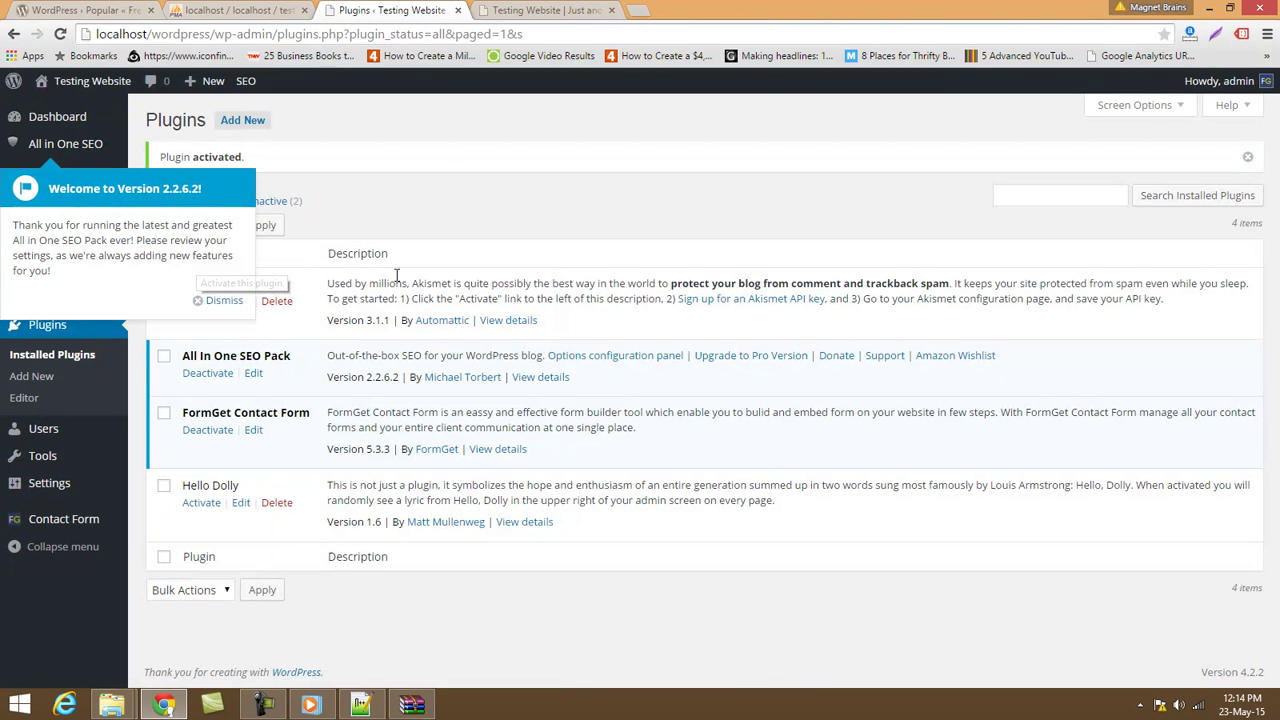
left_click(224, 300)
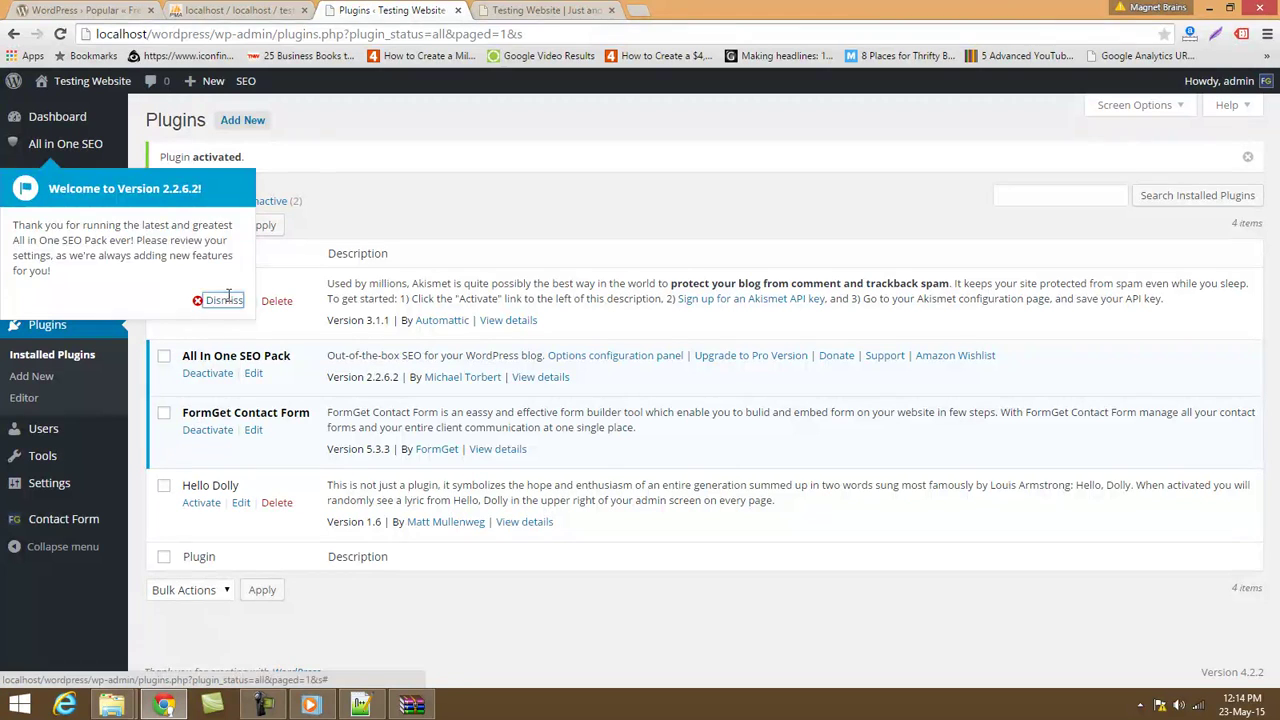
mouse_move(74, 146)
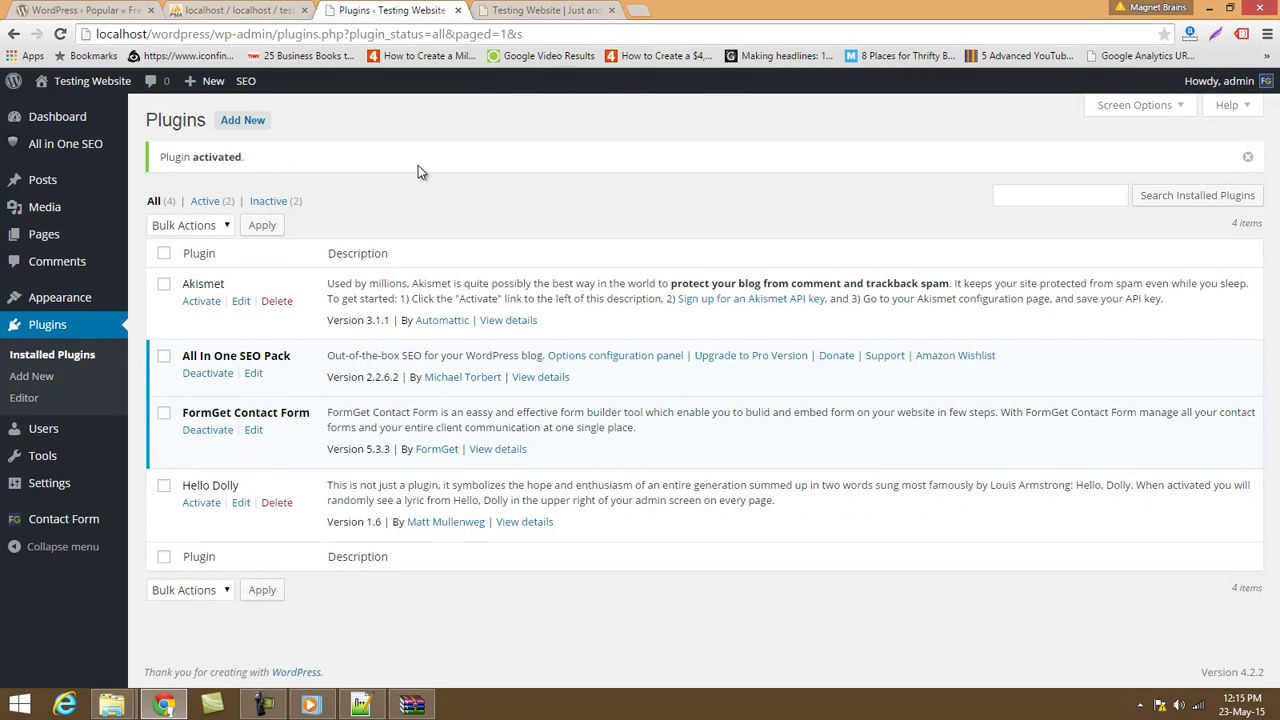
Open the Azharuddin biopic post for editing from All Posts.
mouse_move(88, 185)
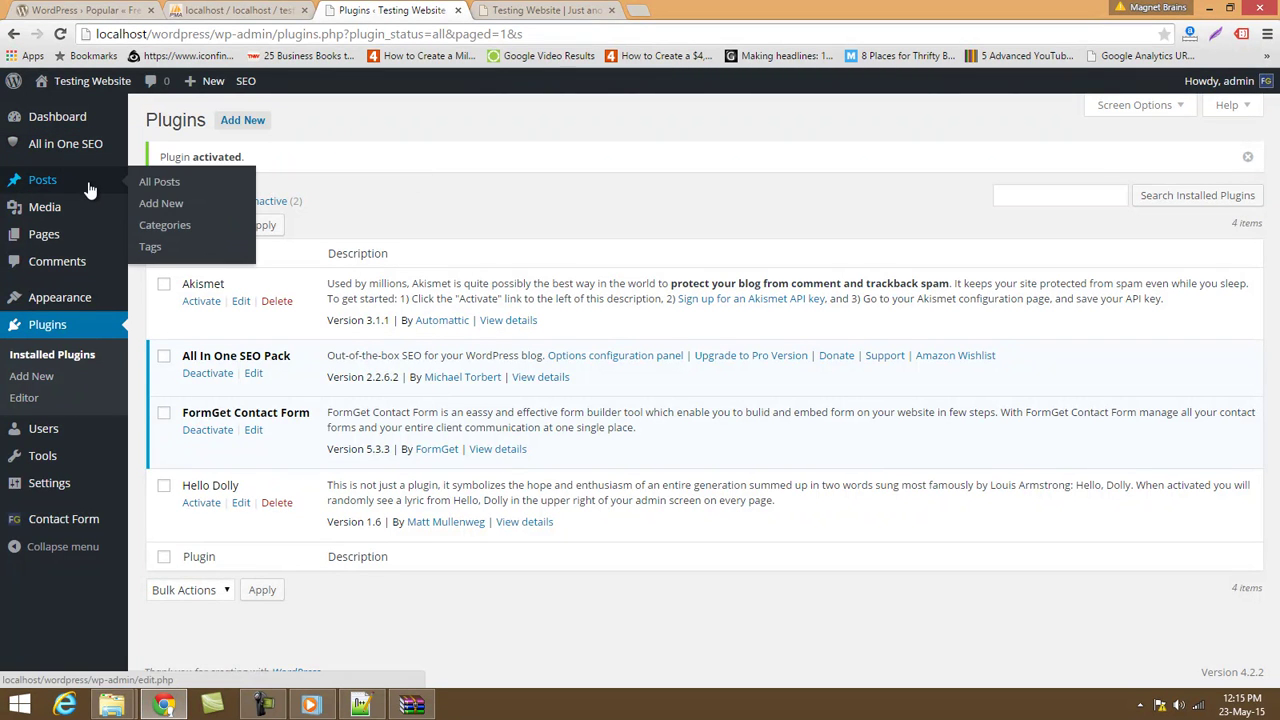
left_click(160, 188)
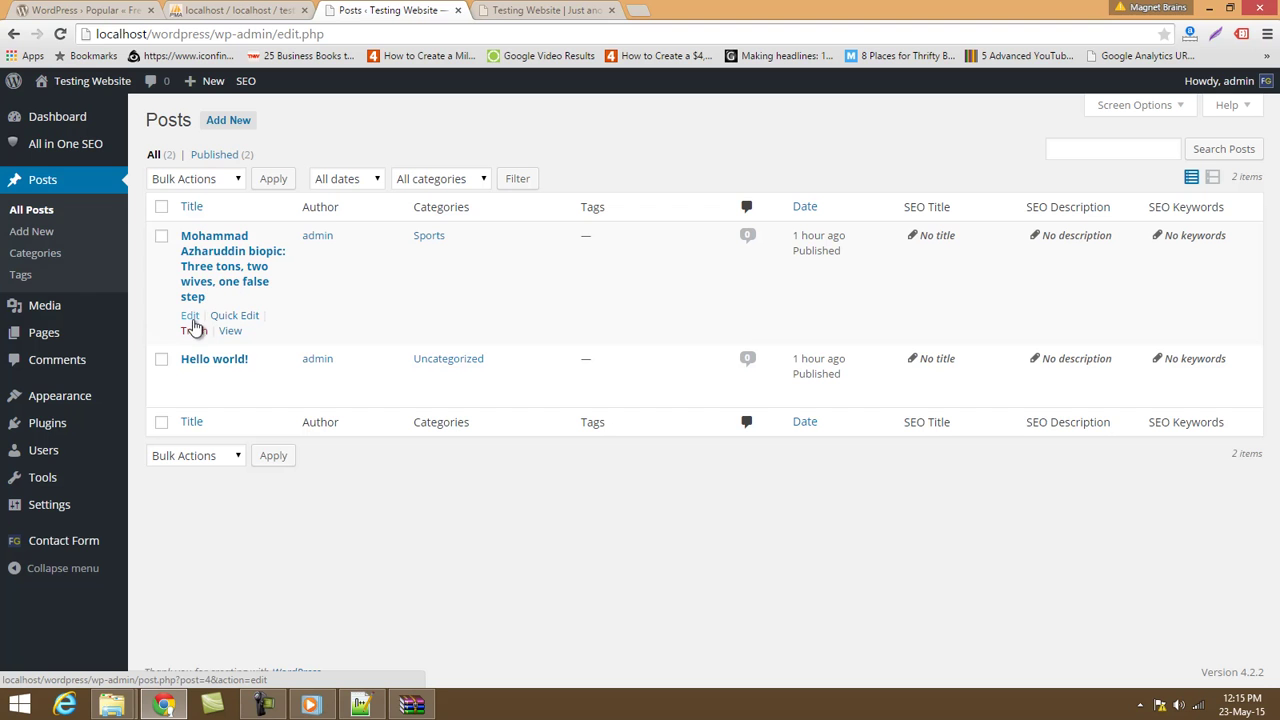
left_click(190, 316)
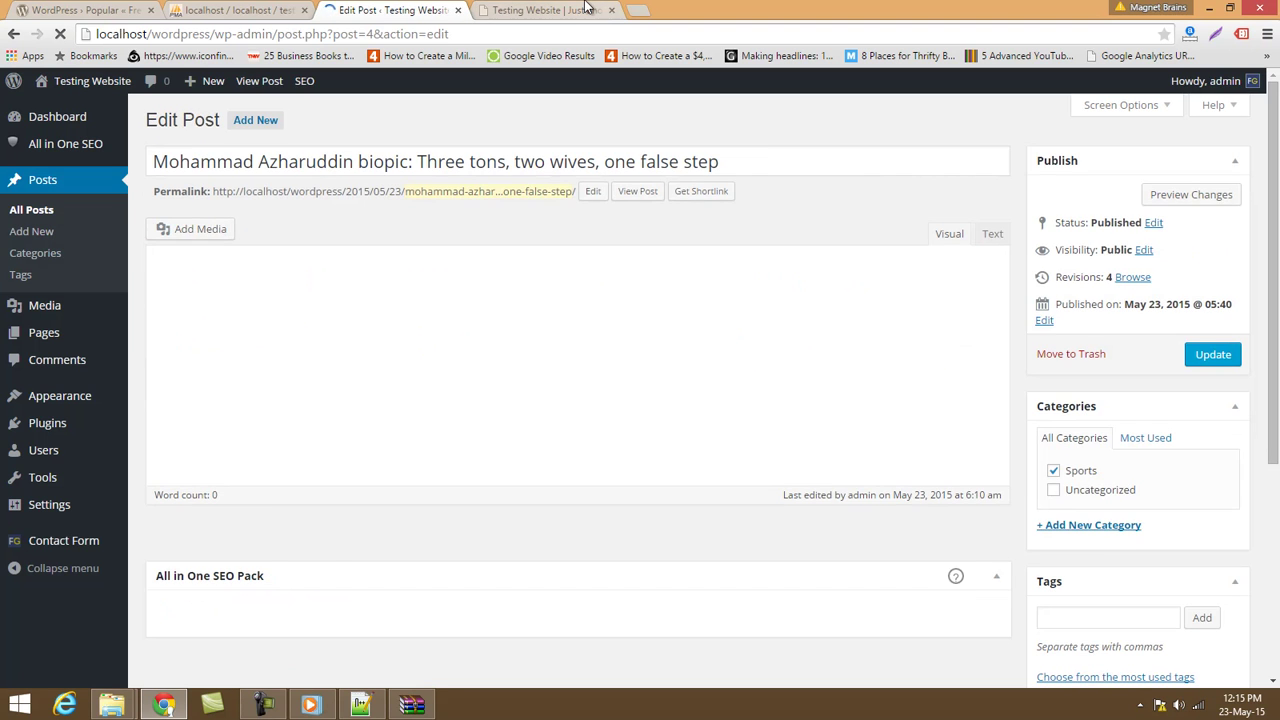
View the published Azharuddin post through the site's Blog page.
key("ctrl+Tab")
scroll(402, 544, "up", 3)
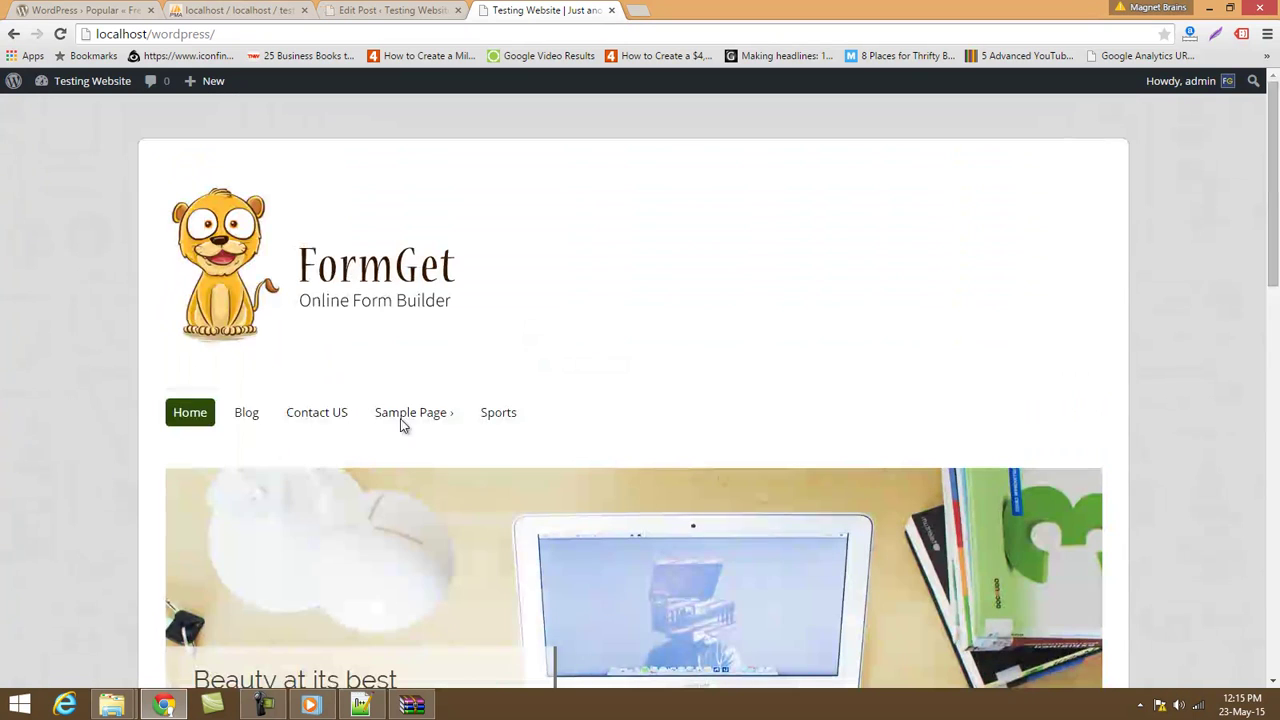
left_click(247, 413)
scroll(431, 345, "down", 3)
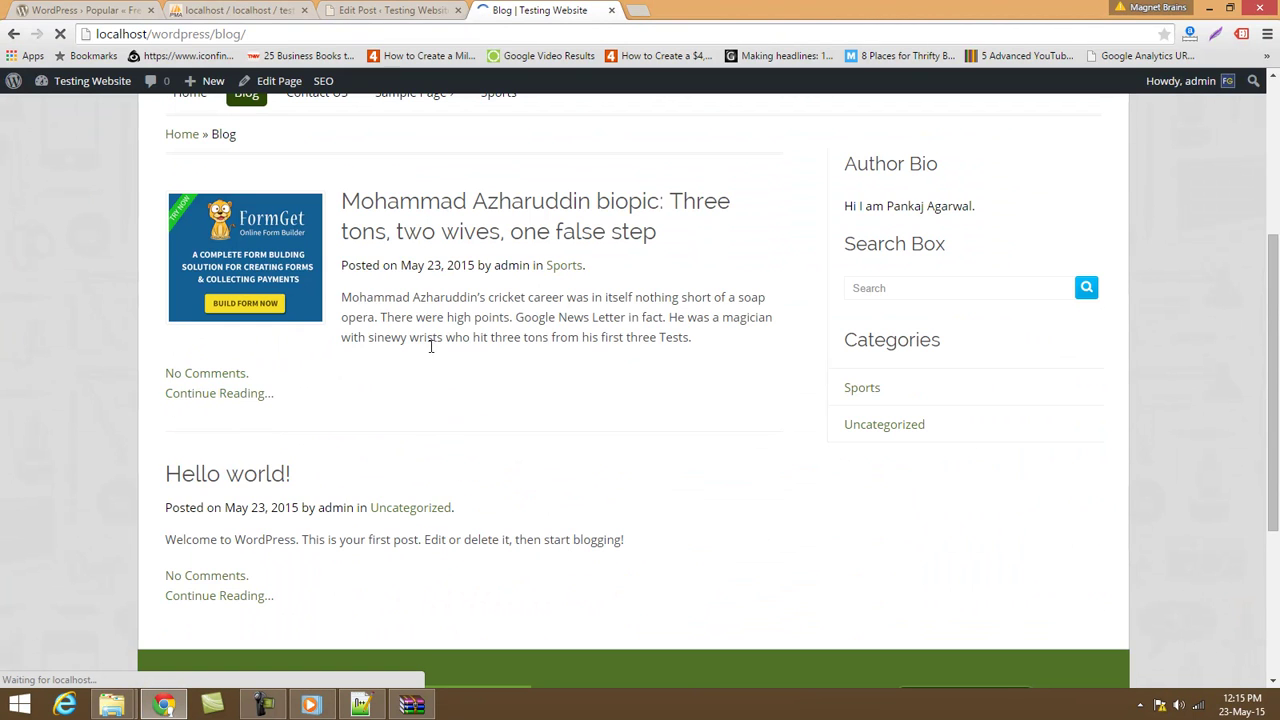
left_click(355, 234)
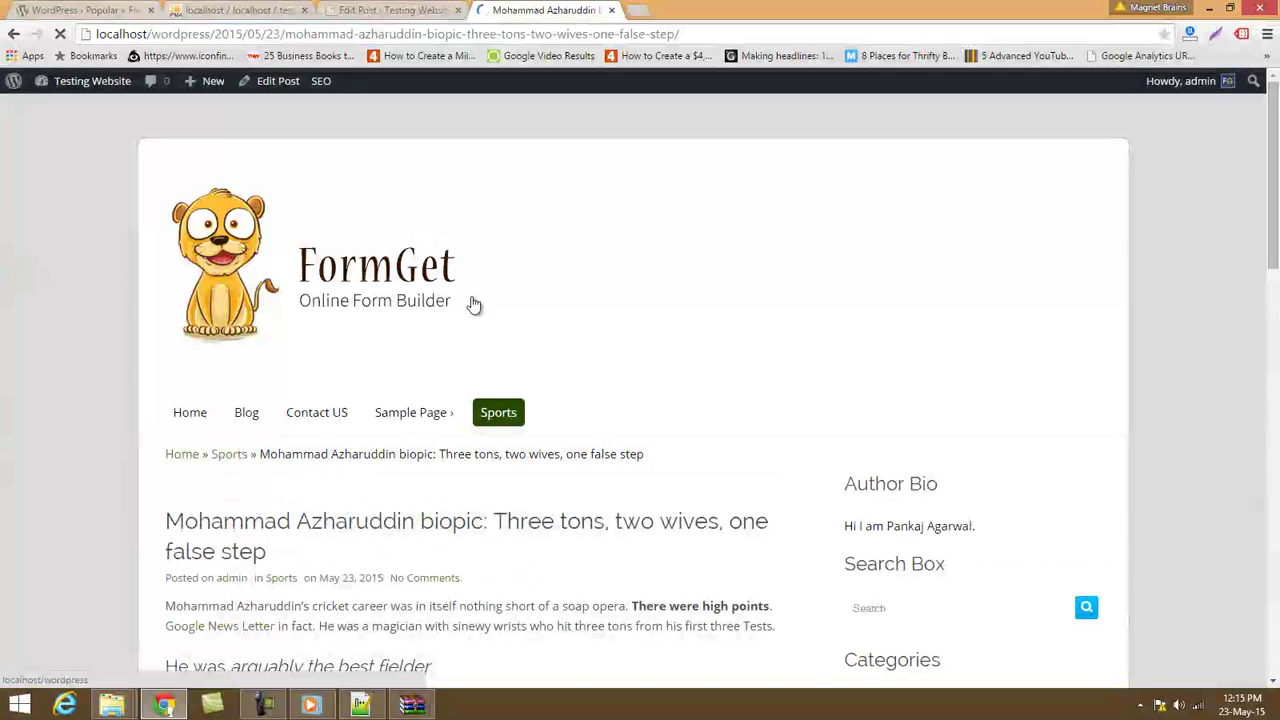
scroll(506, 528, "down", 2)
left_click_drag(288, 388, 165, 368)
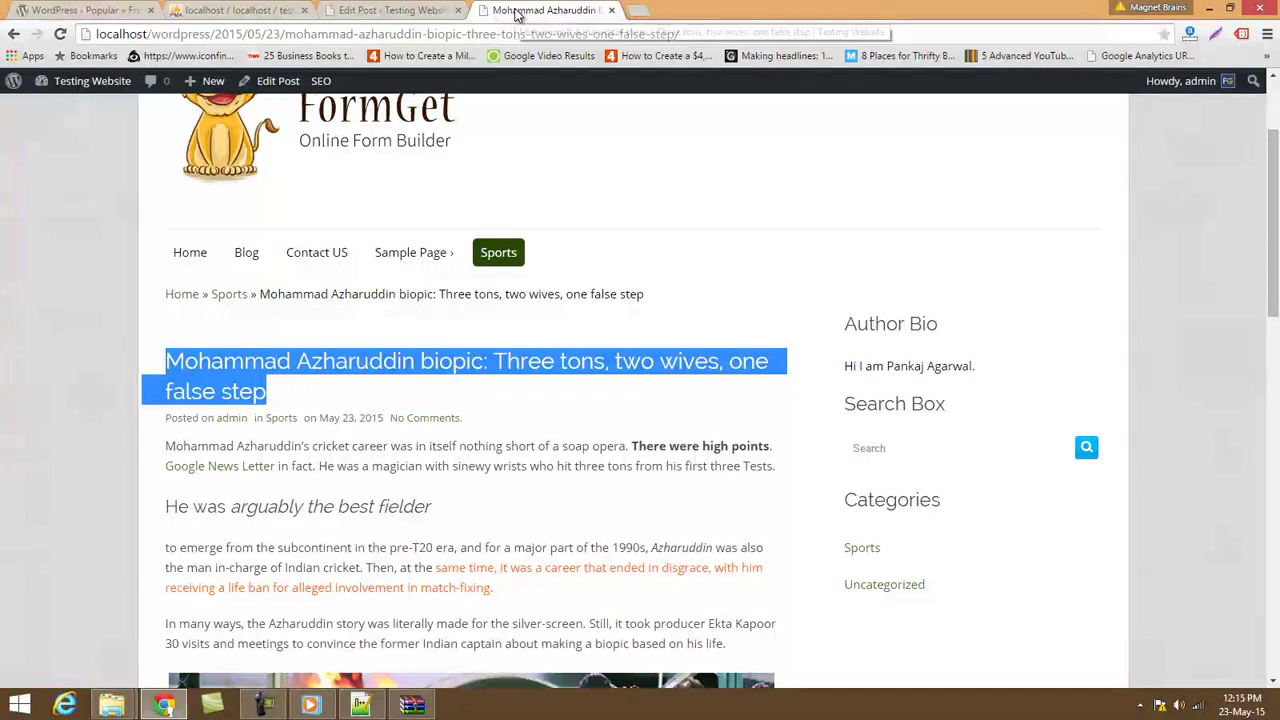
Compare the SEO preview snippet's URL with the published post's address.
left_click(390, 10)
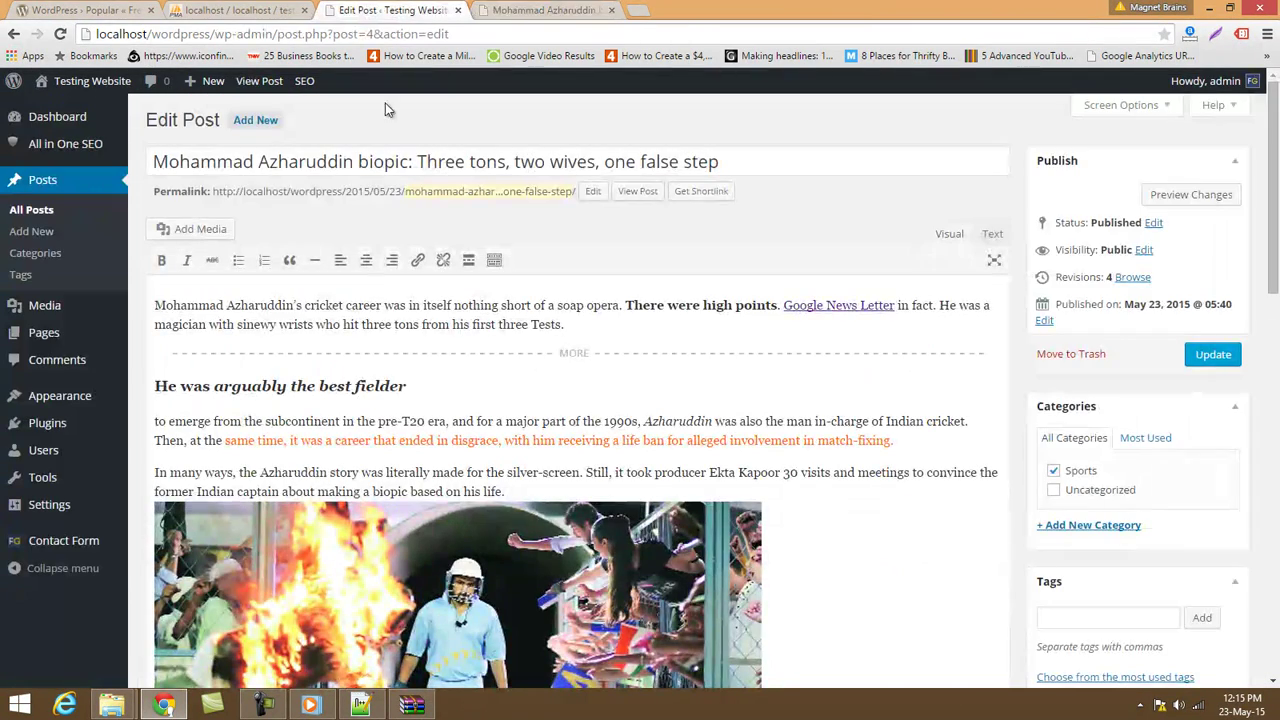
scroll(460, 172, "down", 15)
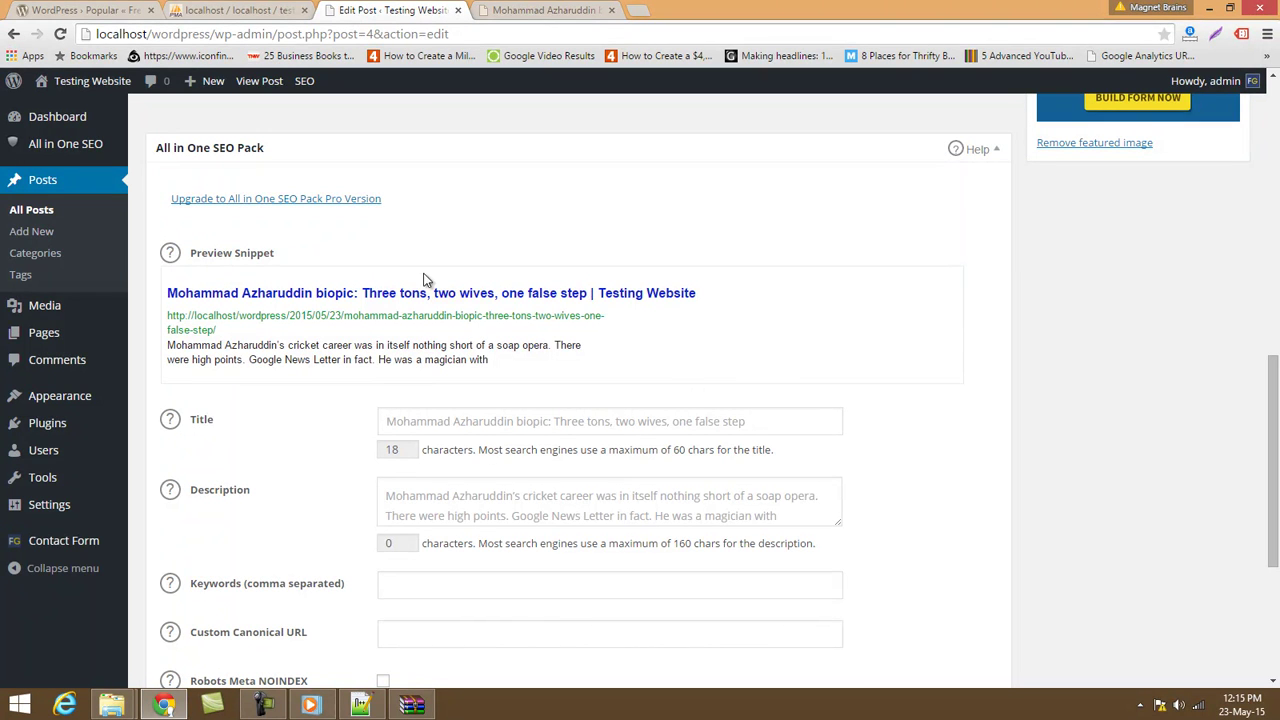
left_click_drag(226, 331, 168, 312)
scroll(343, 409, "up", 10)
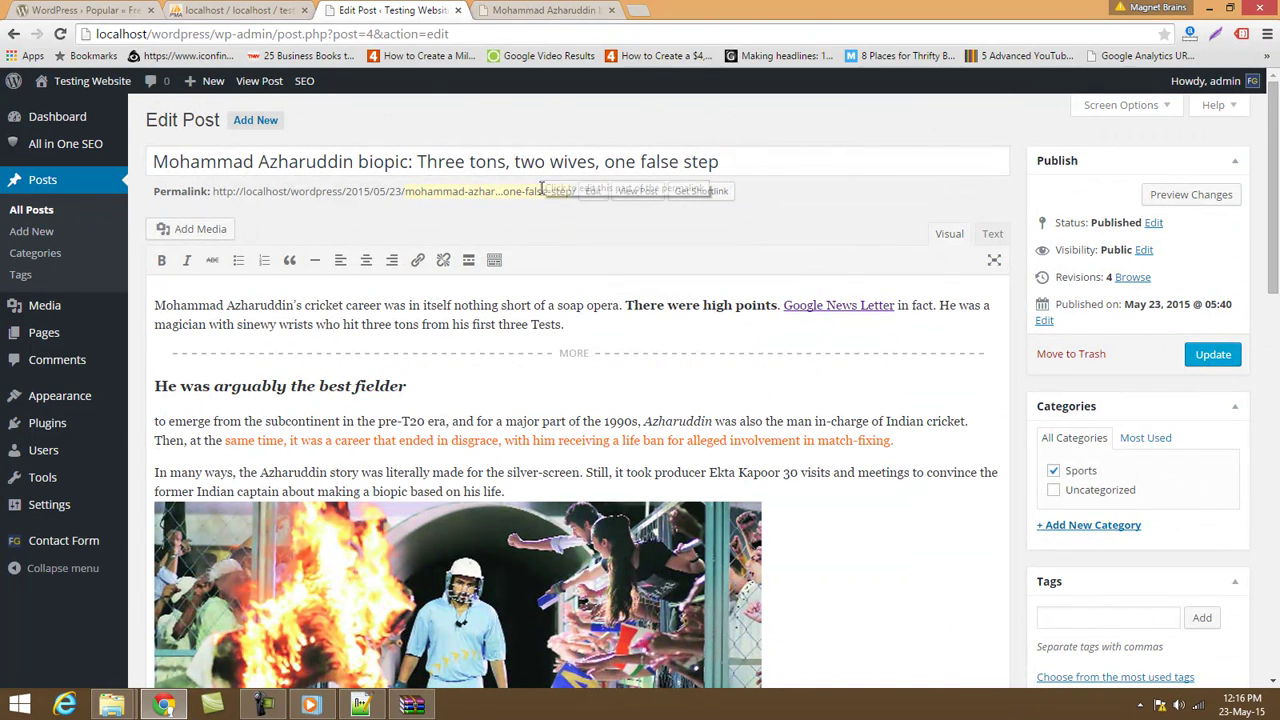
left_click(528, 12)
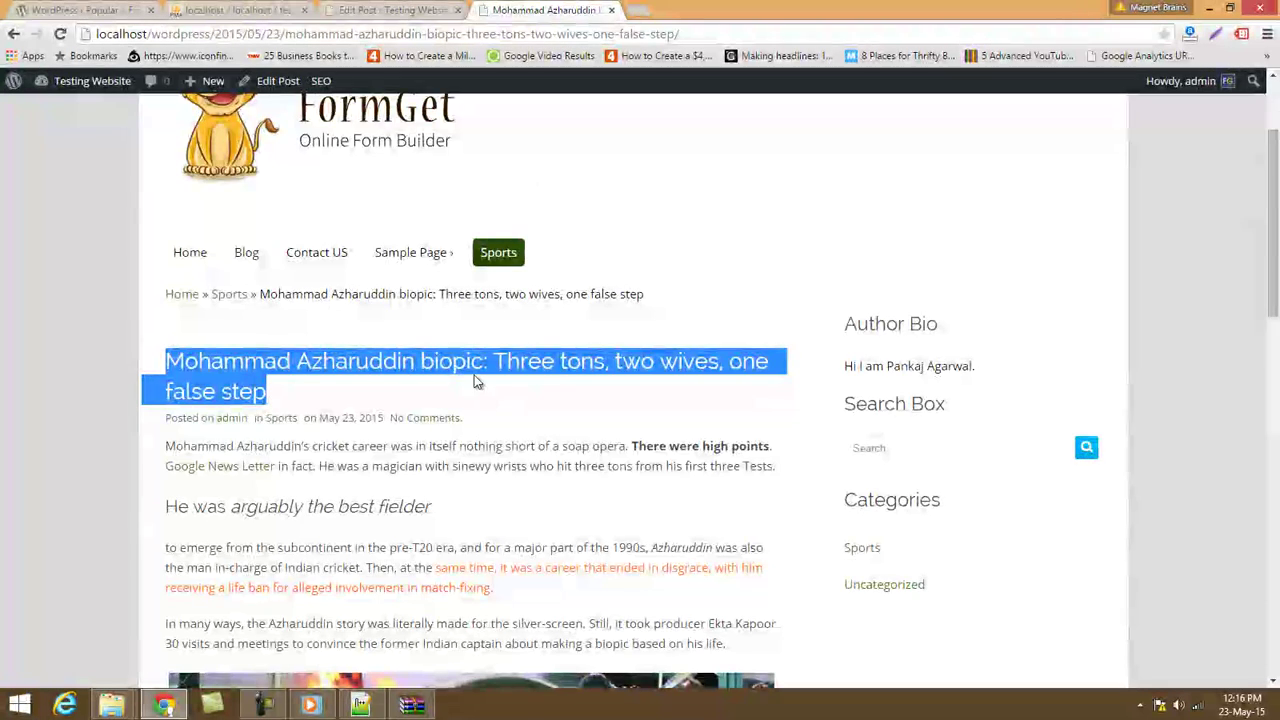
scroll(471, 377, "up", 2)
left_click_drag(285, 33, 706, 36)
left_click_drag(203, 42, 143, 35)
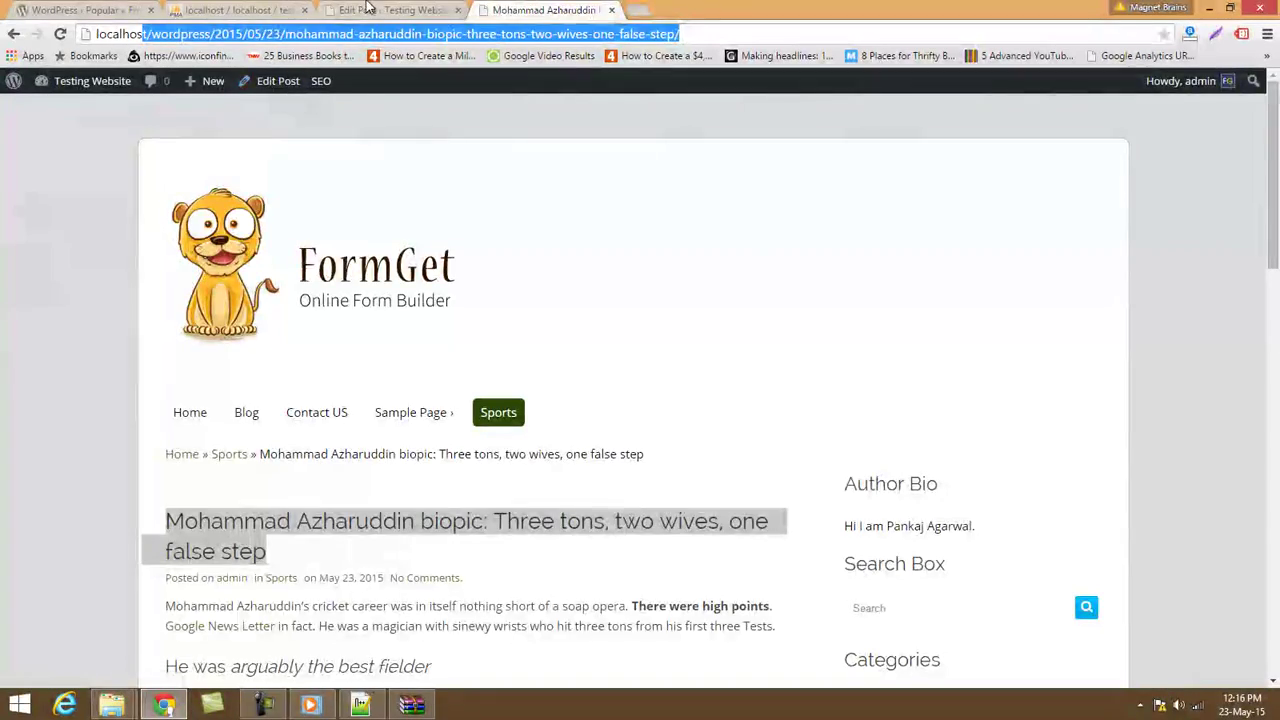
left_click(368, 8)
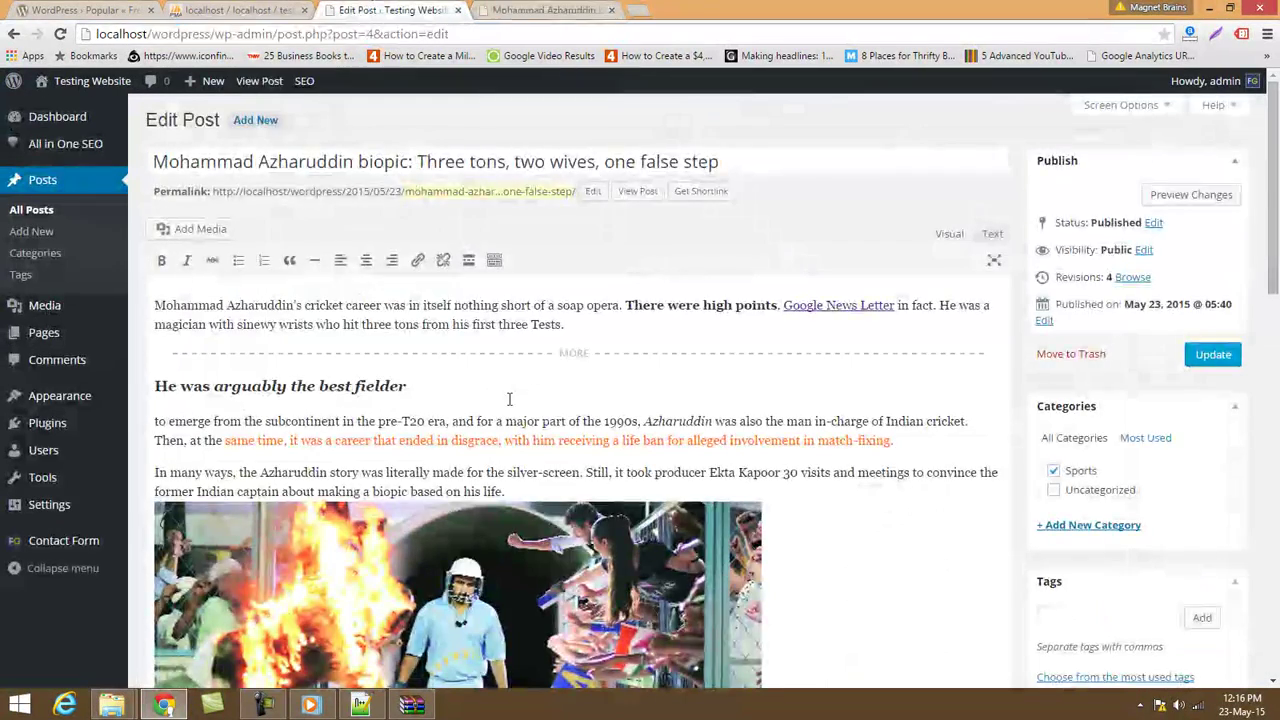
scroll(520, 410, "down", 10)
scroll(536, 421, "down", 2)
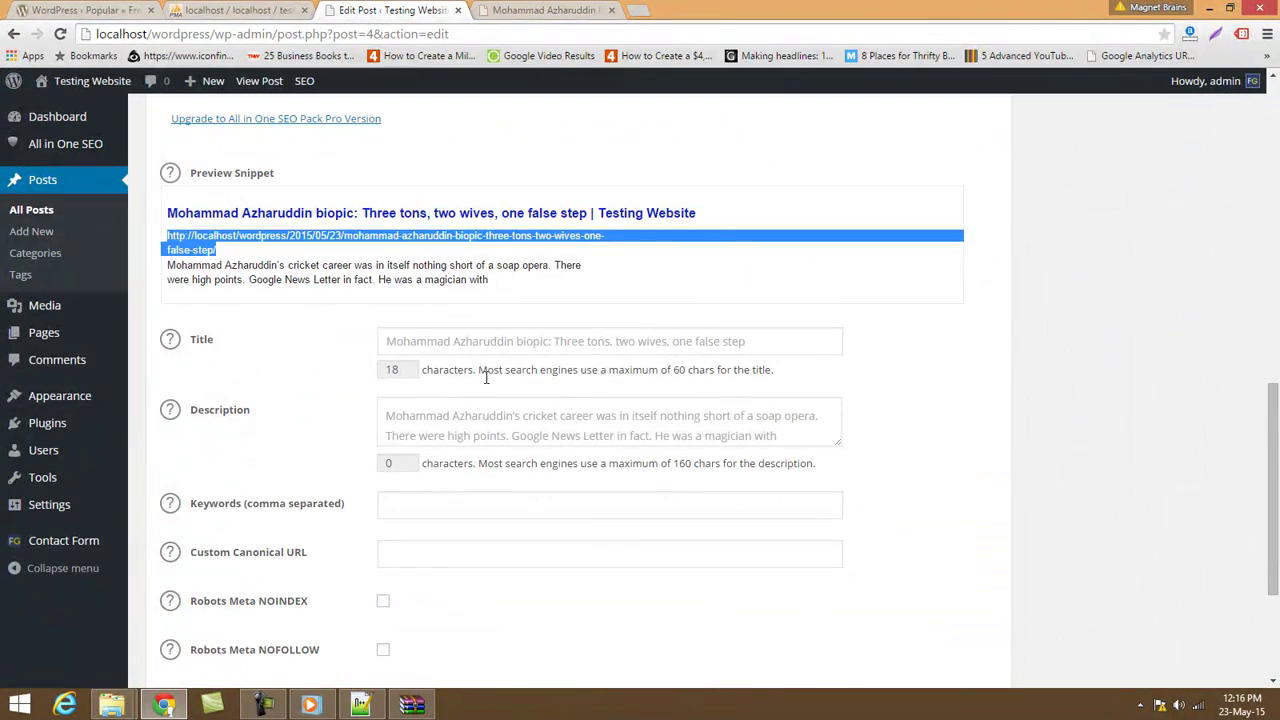
Pick out "Mohammad Azharuddin's" from the snippet description for the SEO title.
left_click(424, 341)
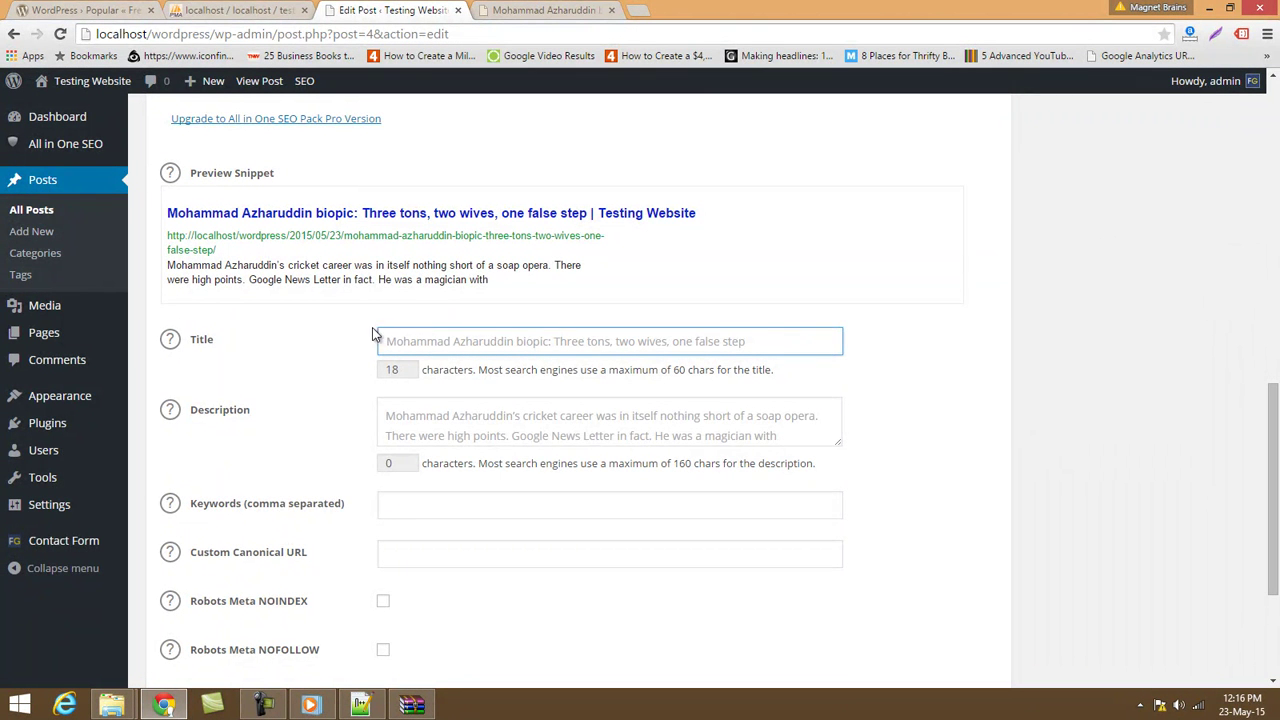
left_click_drag(168, 270, 285, 262)
key("ctrl+c")
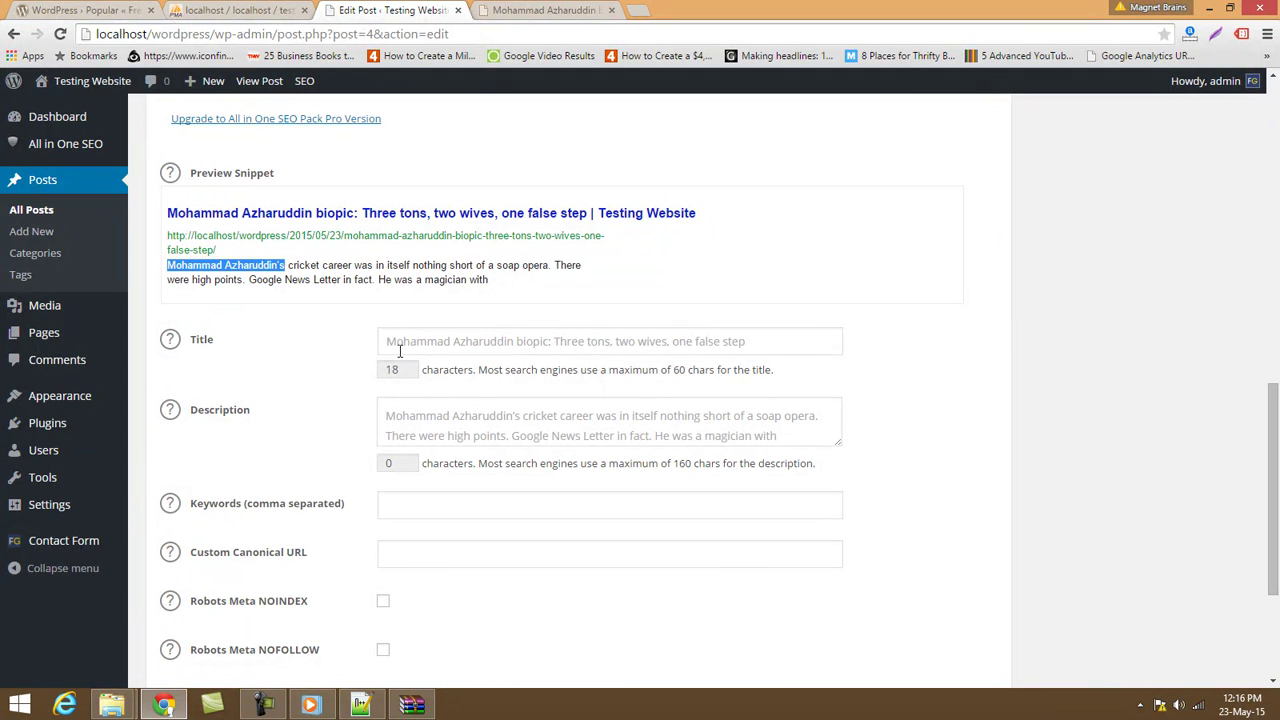
left_click(396, 342)
Enter the SEO title "Mohammad Azharuddin's Cricket Match Result India Pakistan" and select its last three words.
key("ctrl+v")
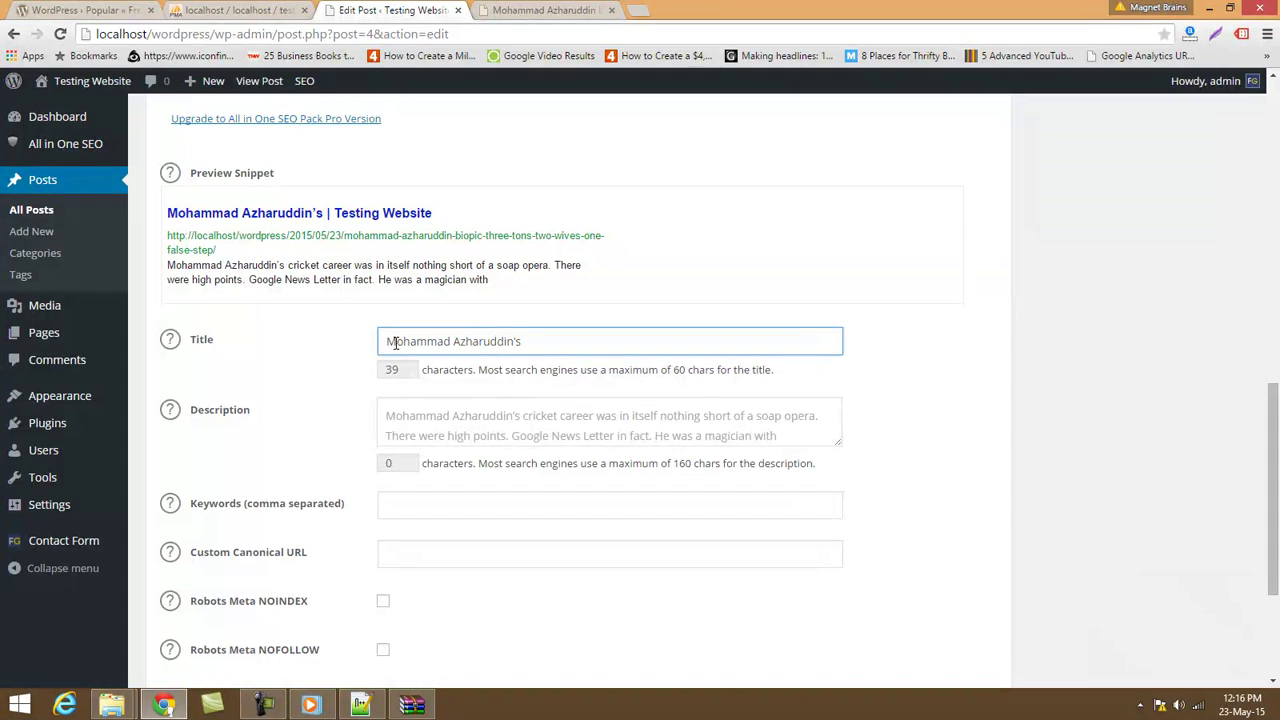
left_click(513, 7)
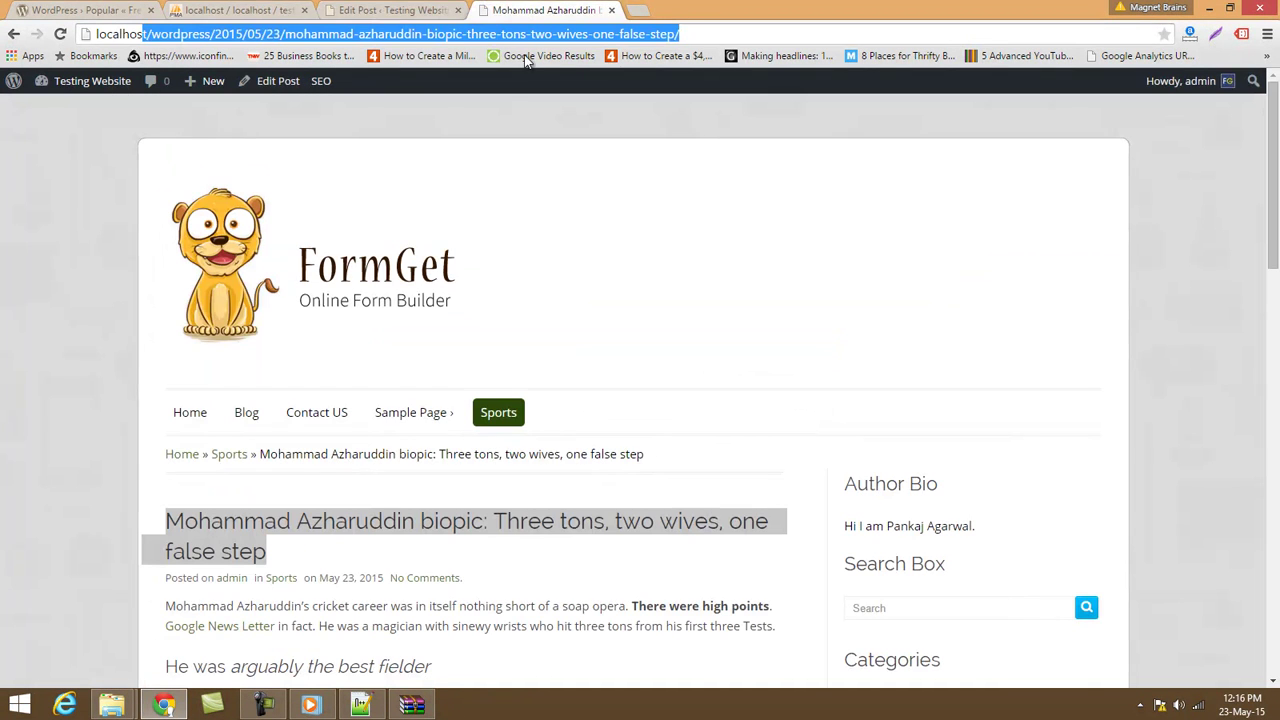
left_click(430, 9)
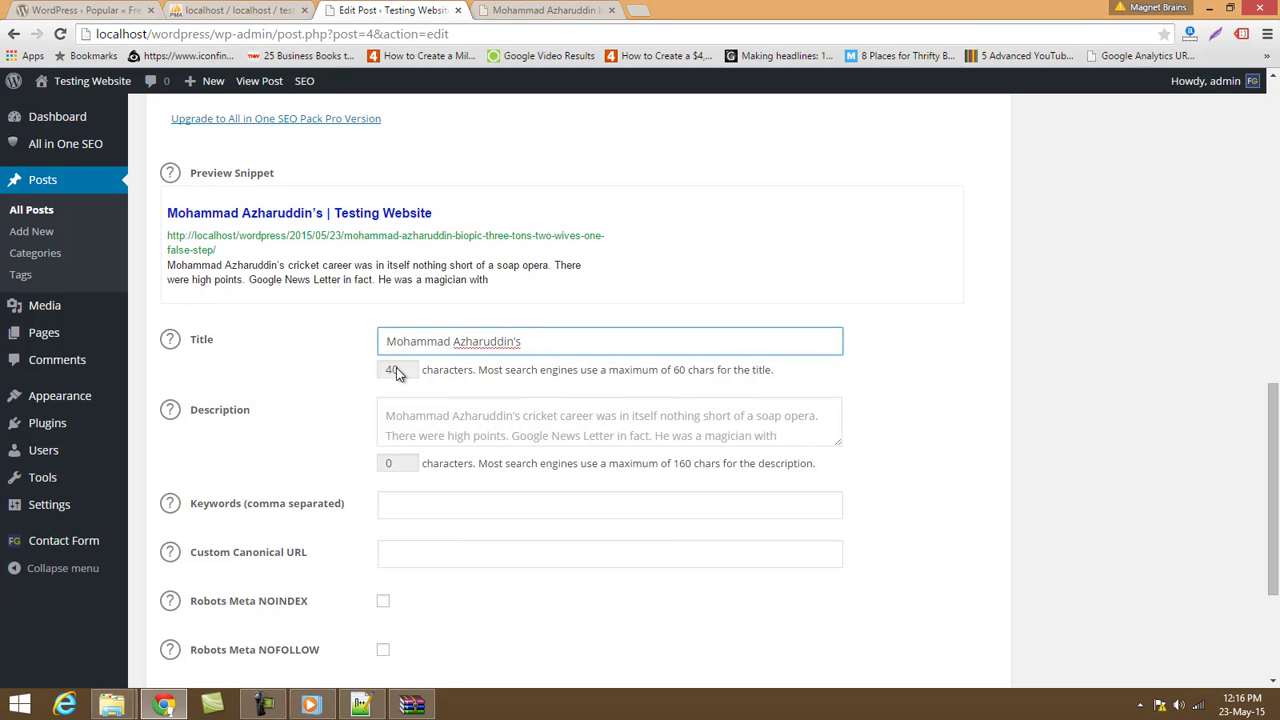
type("Cri")
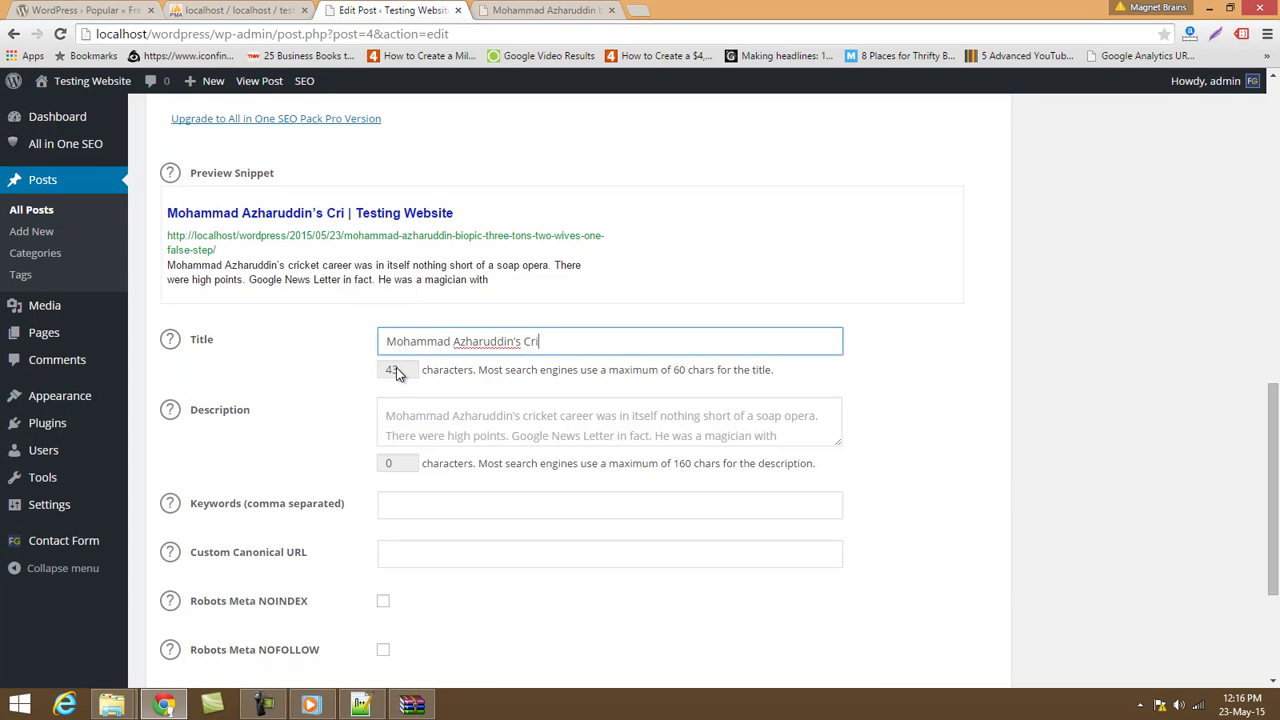
type("cket ")
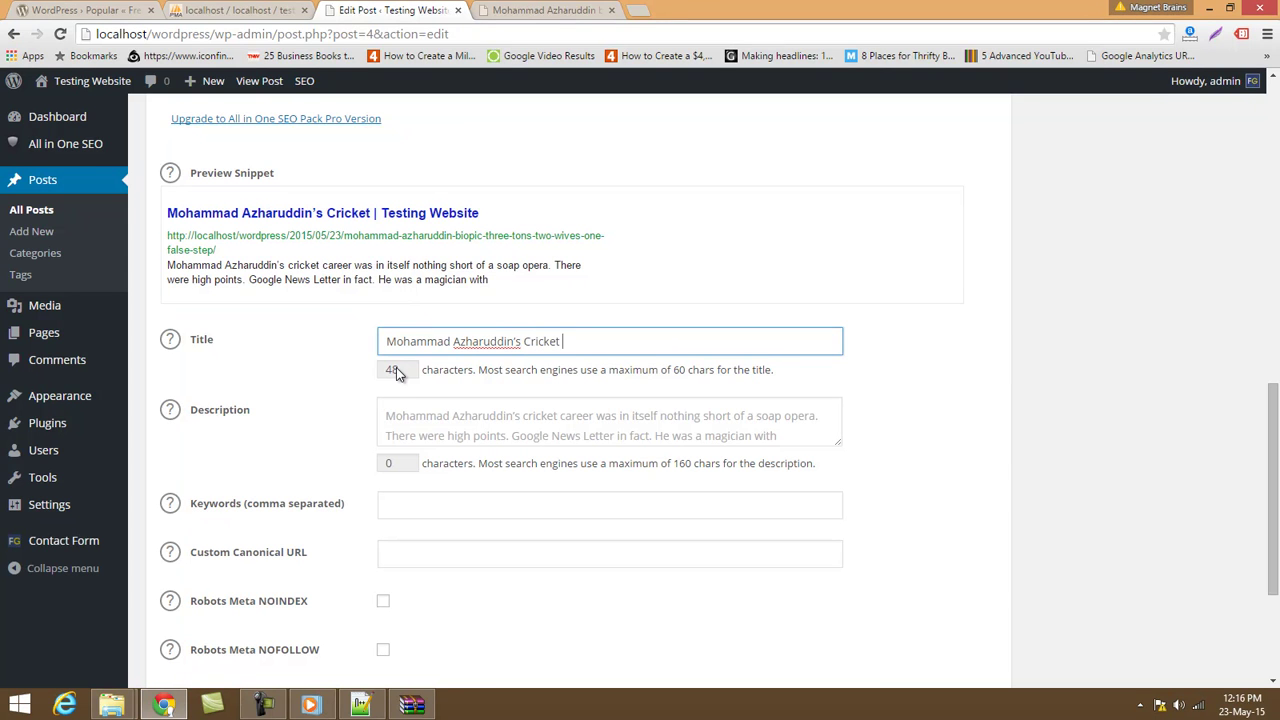
type("Match Result ")
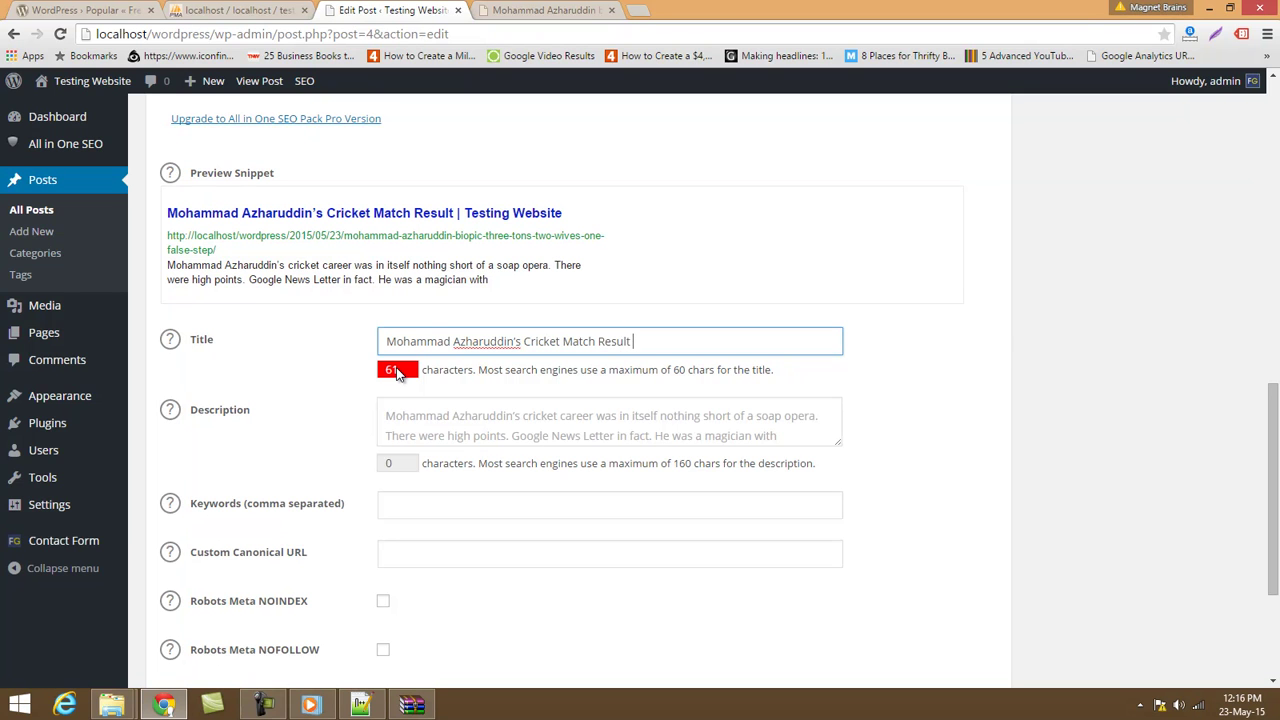
type("I")
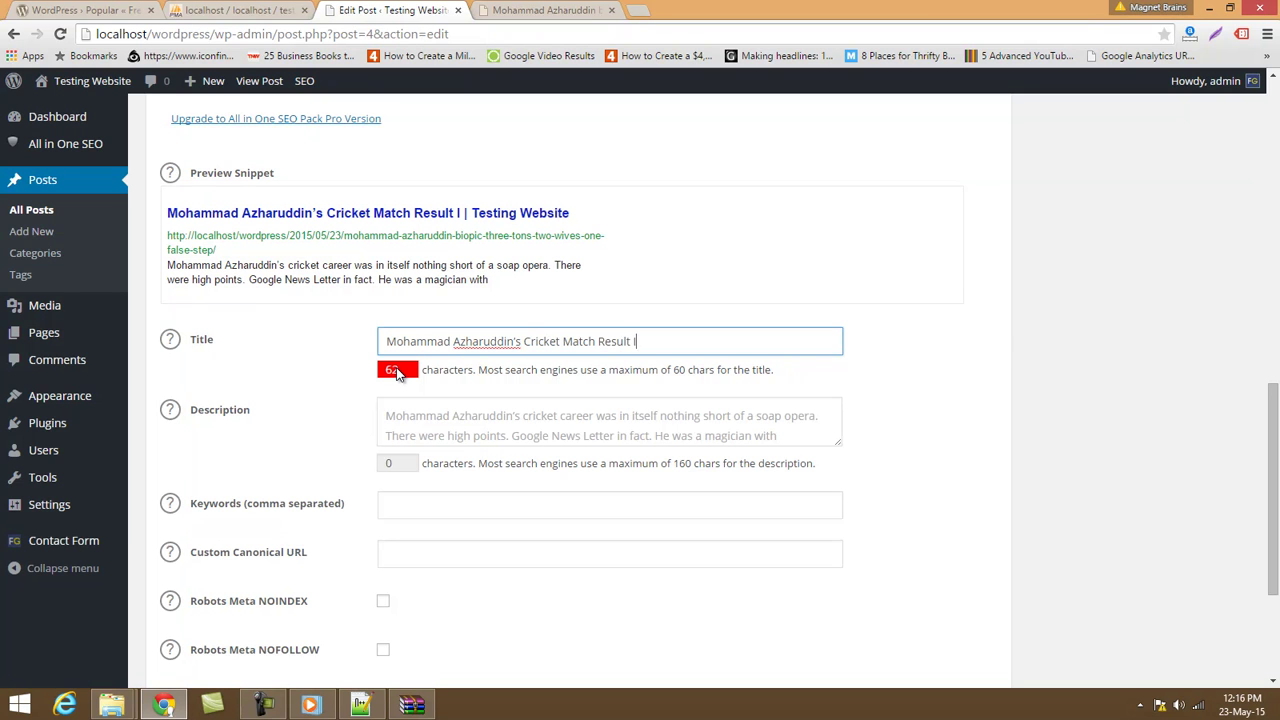
type("ndia Pak")
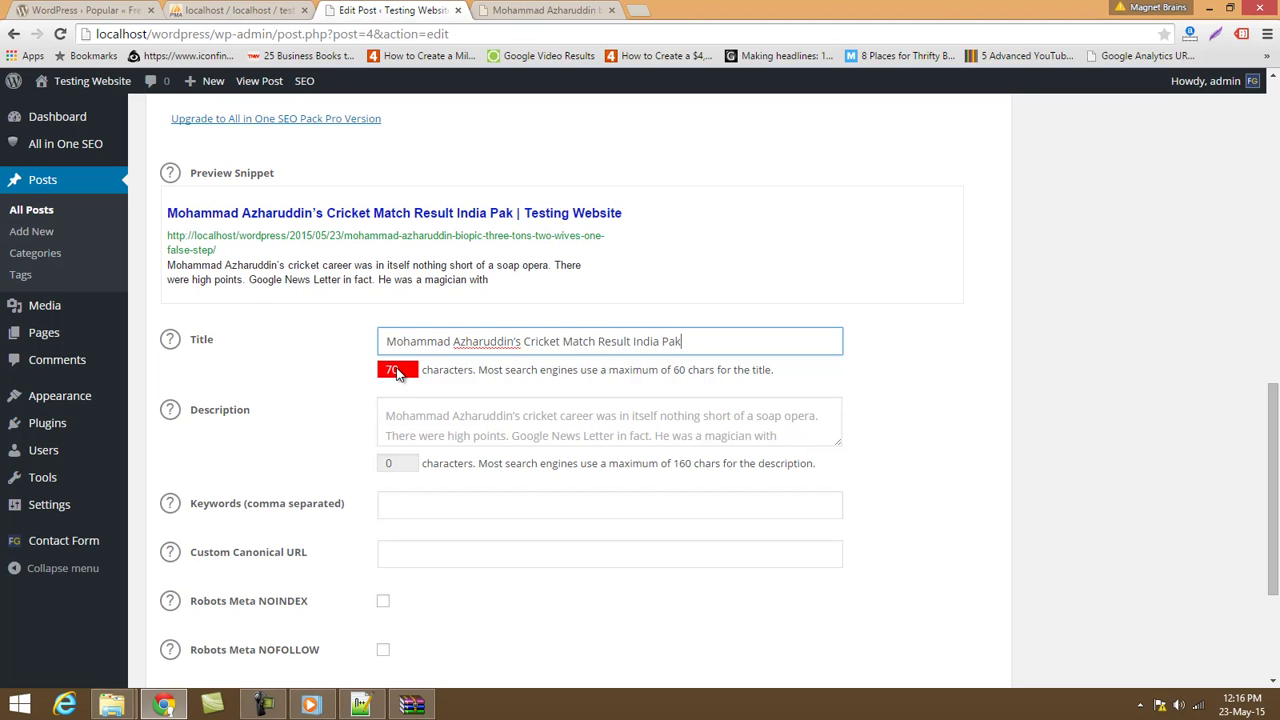
type("istan")
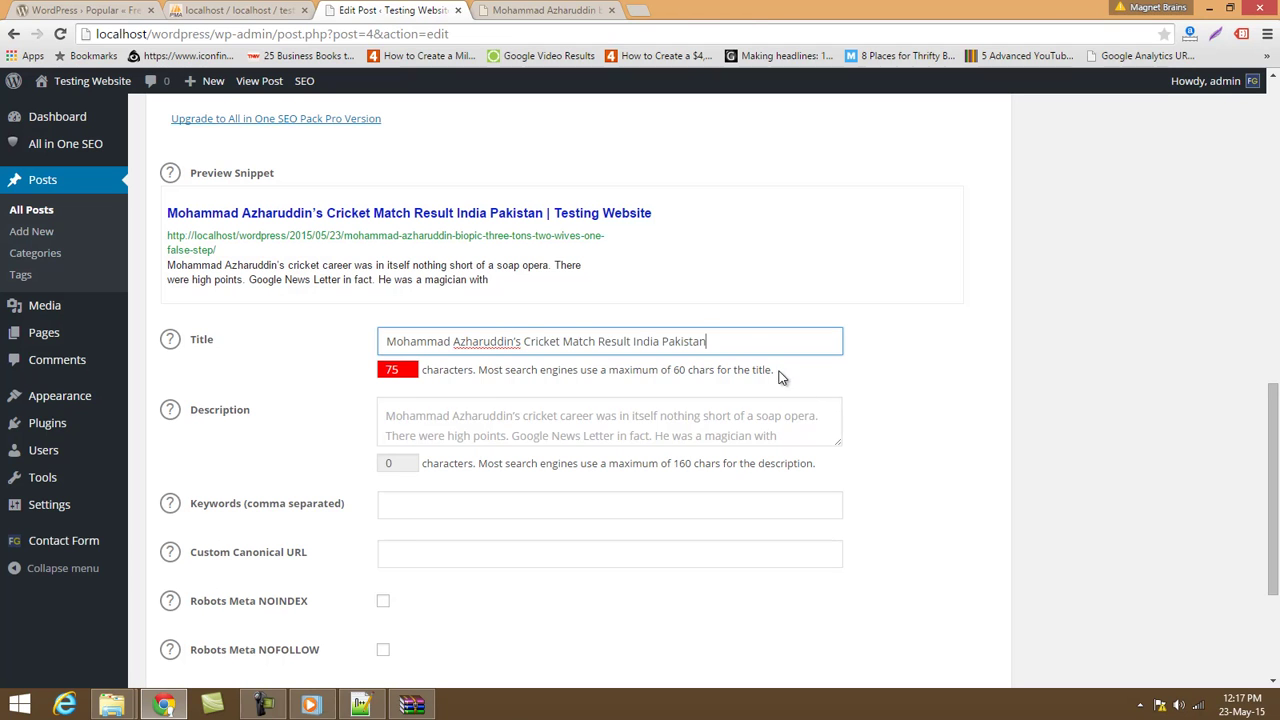
left_click_drag(715, 356, 343, 414)
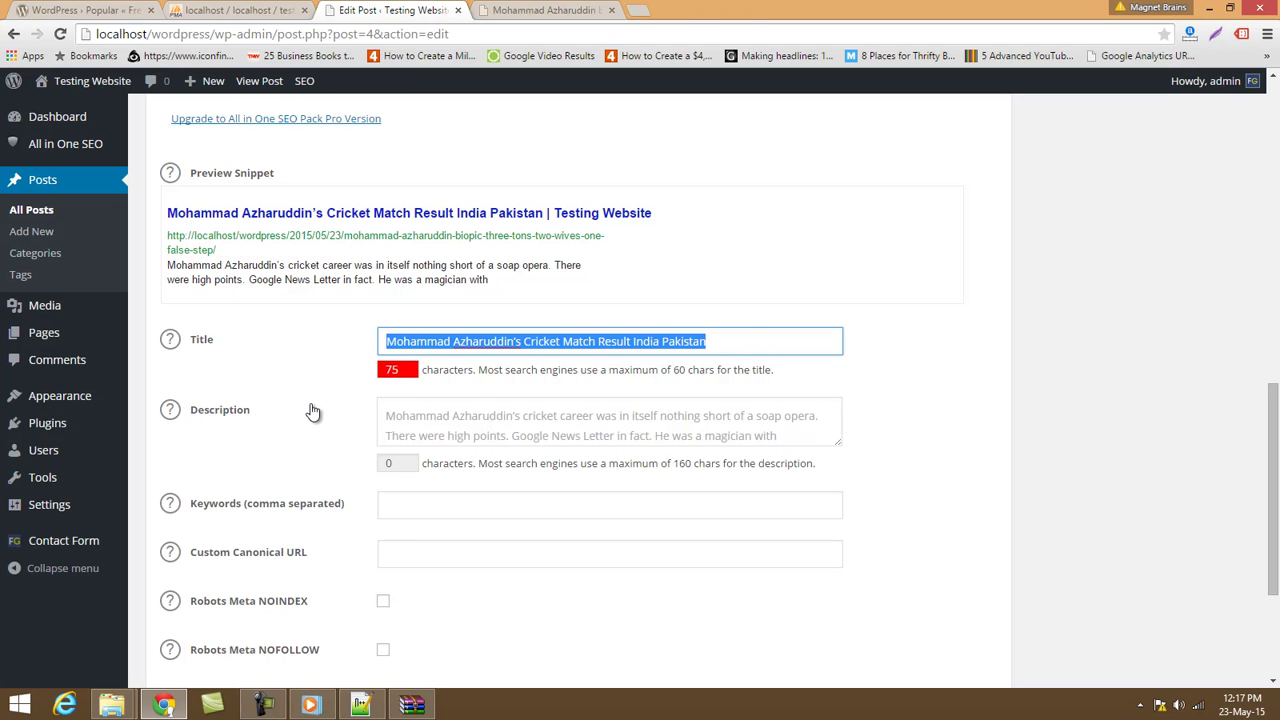
left_click_drag(712, 345, 601, 365)
Cut the SEO title to "Mohammad Azharuddin's Cricket Match", 53 characters.
key("BackSpace")
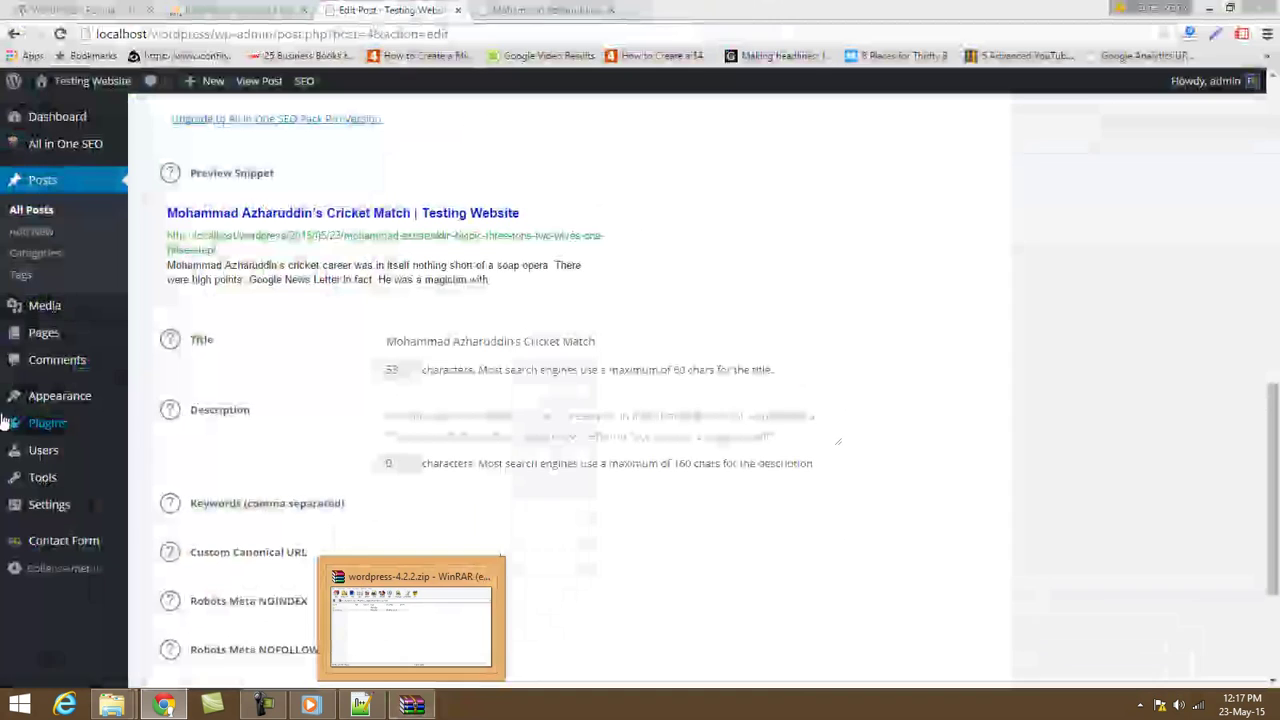
left_click(507, 341)
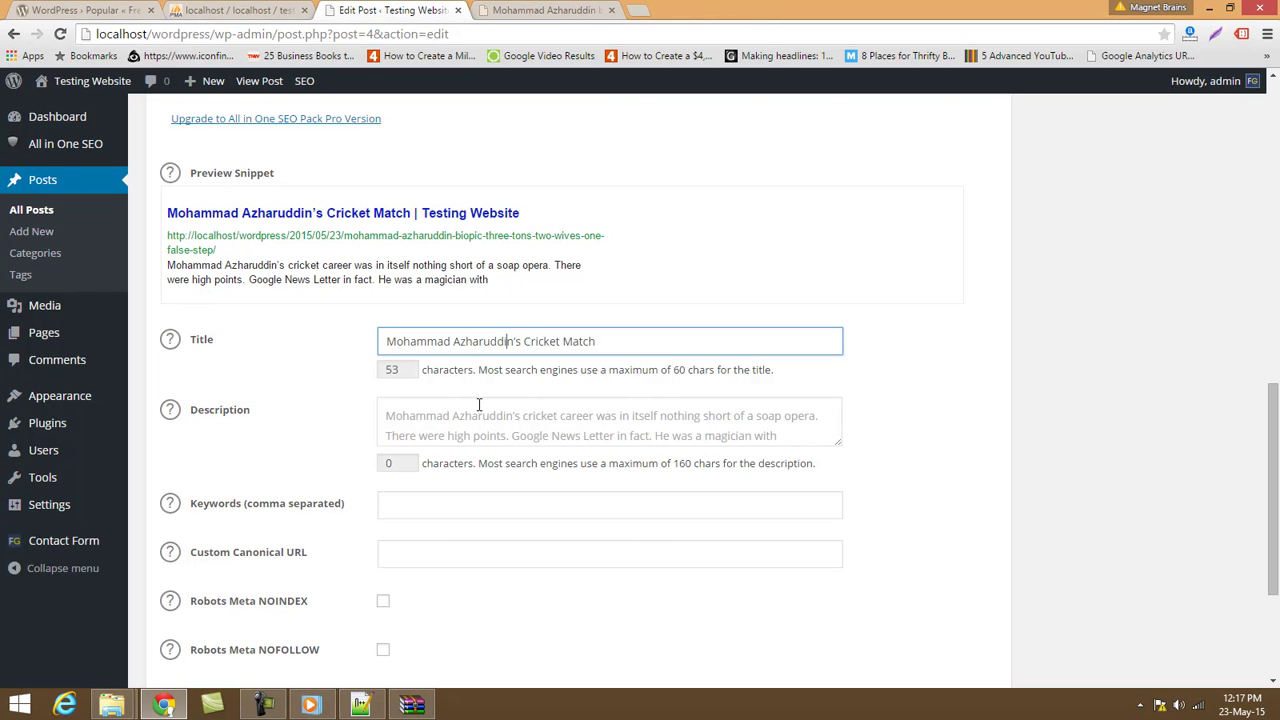
scroll(277, 193, "up", 1)
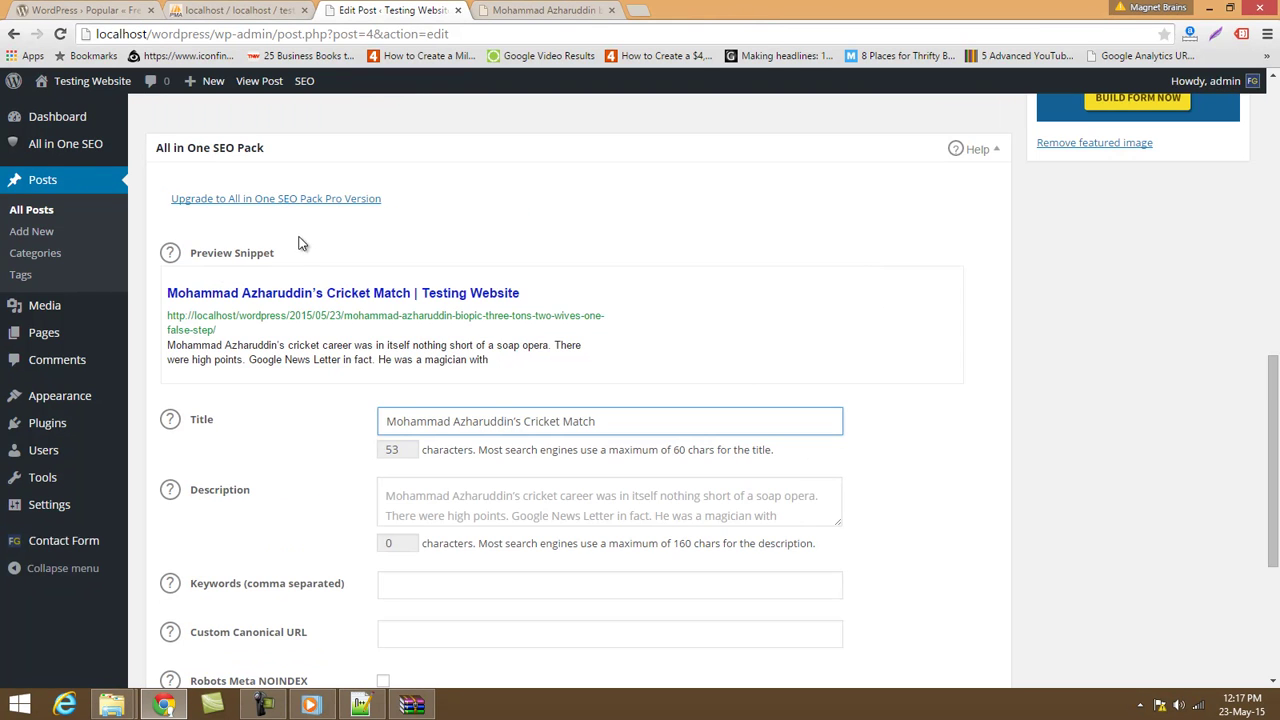
scroll(504, 523, "down", 2)
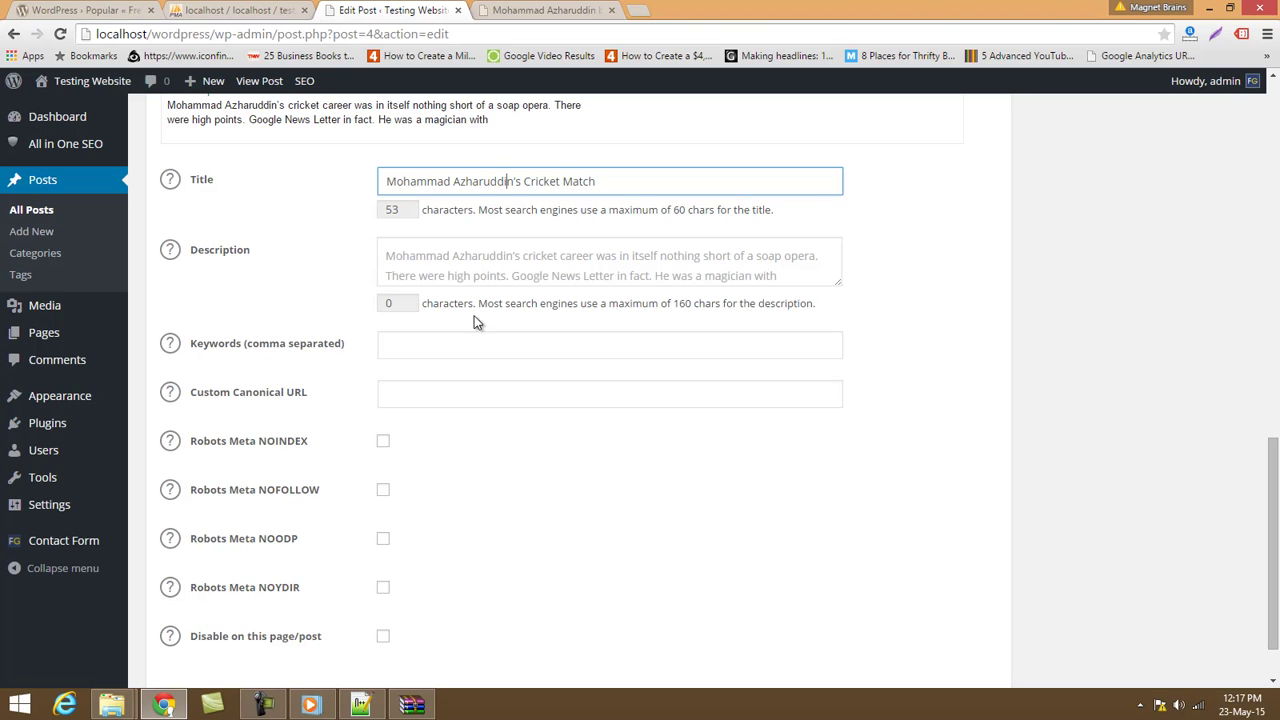
Select the snippet's description text from the meta description area.
left_click(470, 275)
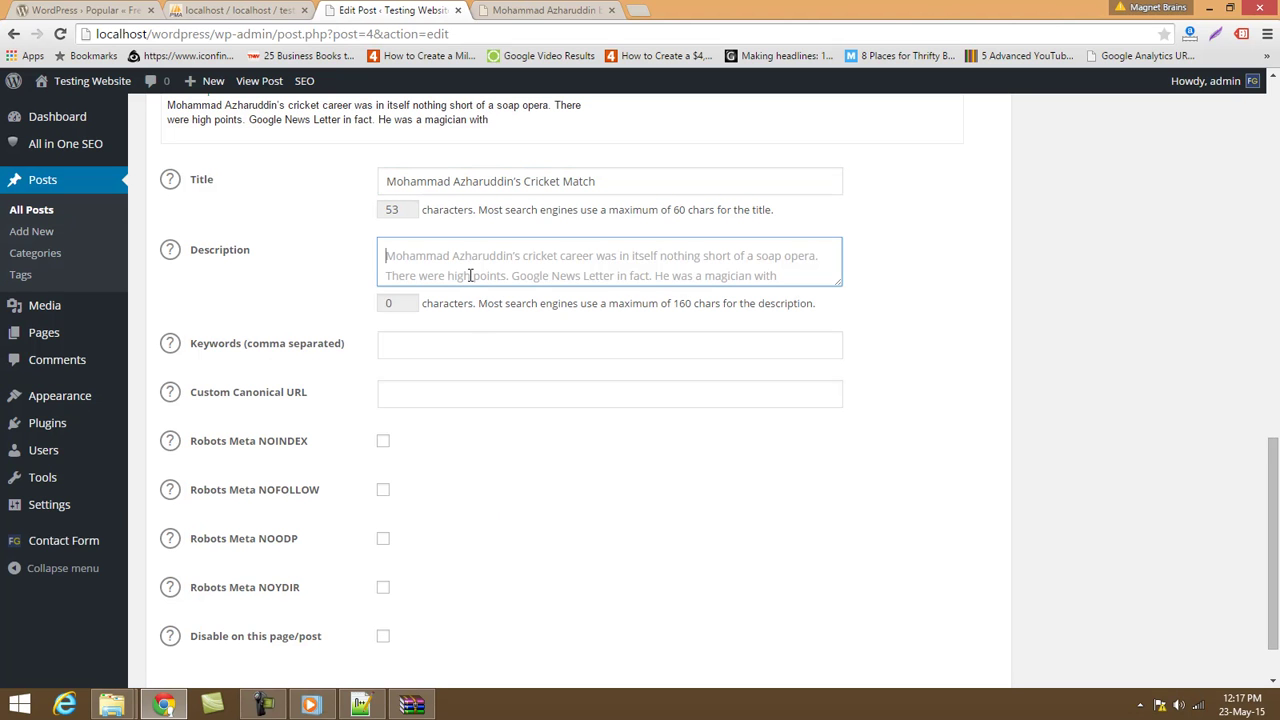
scroll(470, 275, "up", 2)
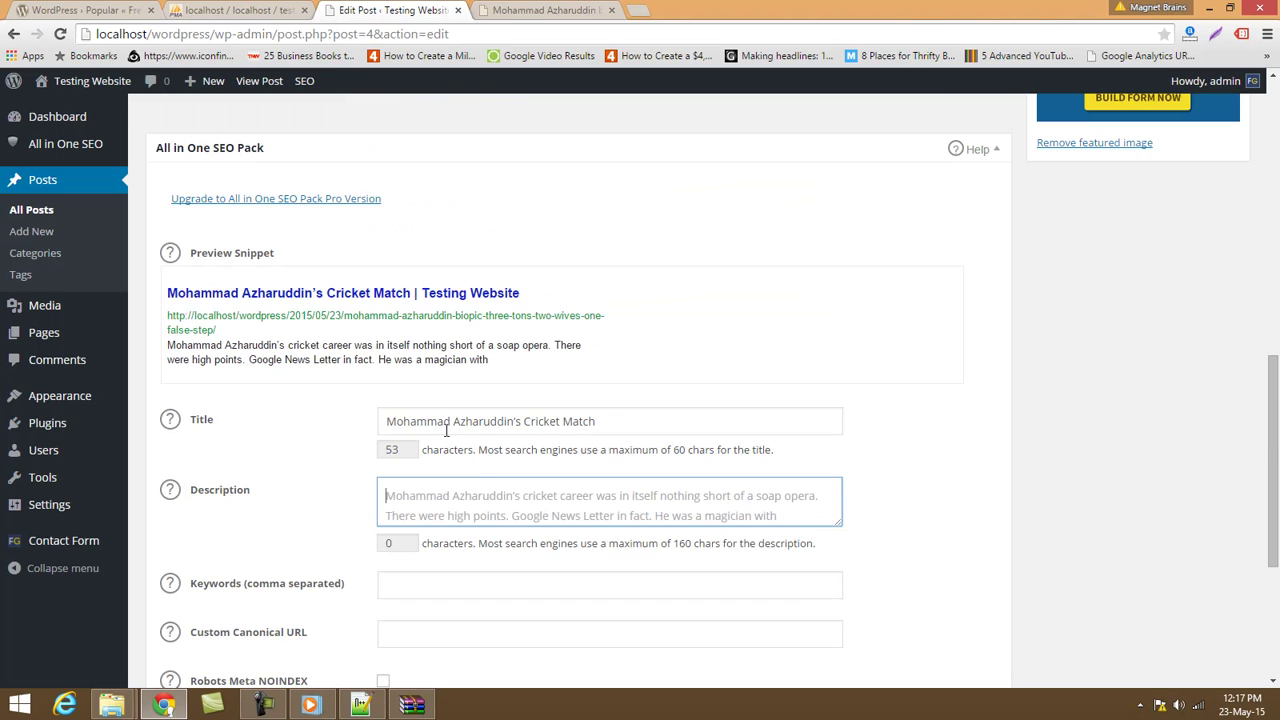
left_click_drag(180, 348, 497, 360)
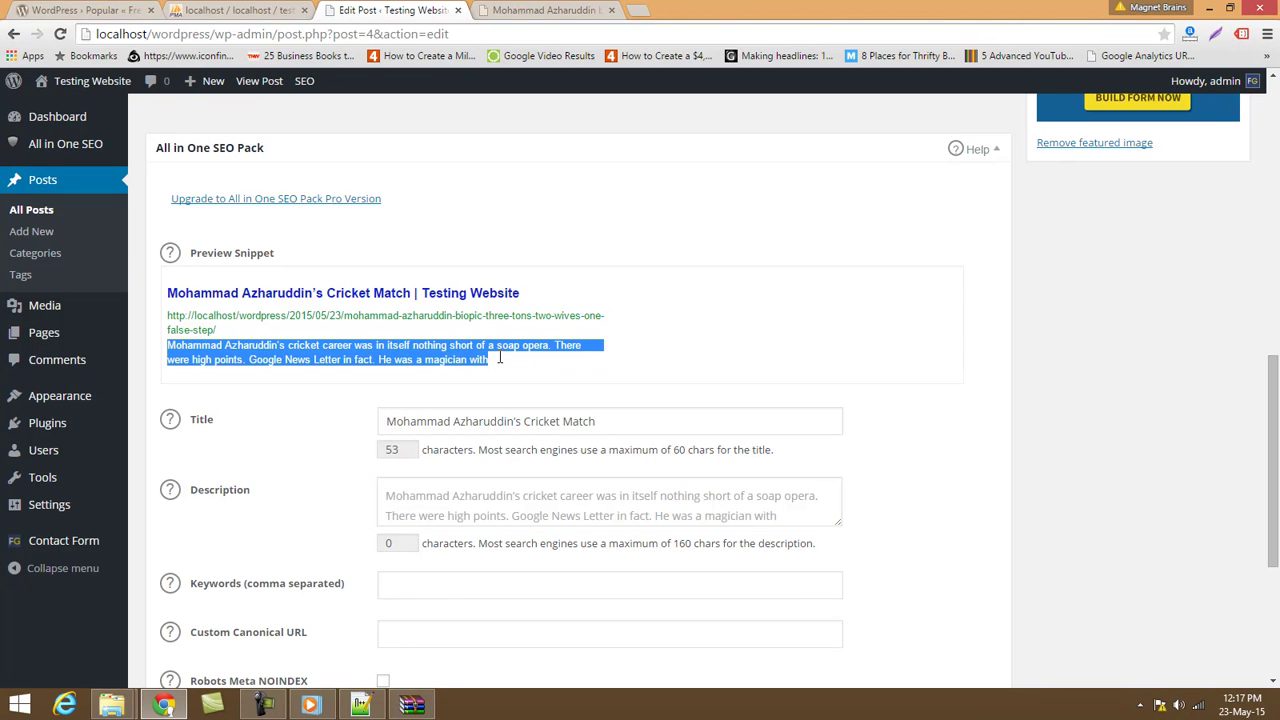
Search Google for "hello world" in a new tab and select the first result's description.
left_click(636, 12)
type("hello wordl")
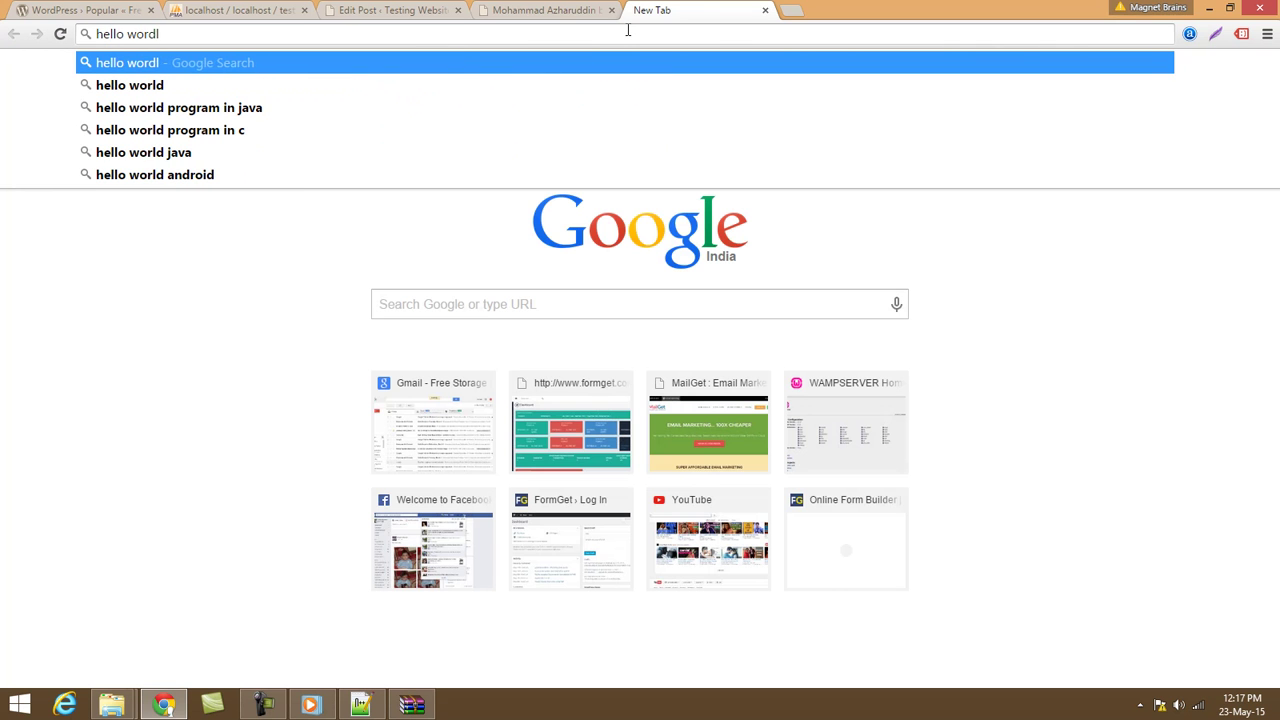
key("Down")
key("Return")
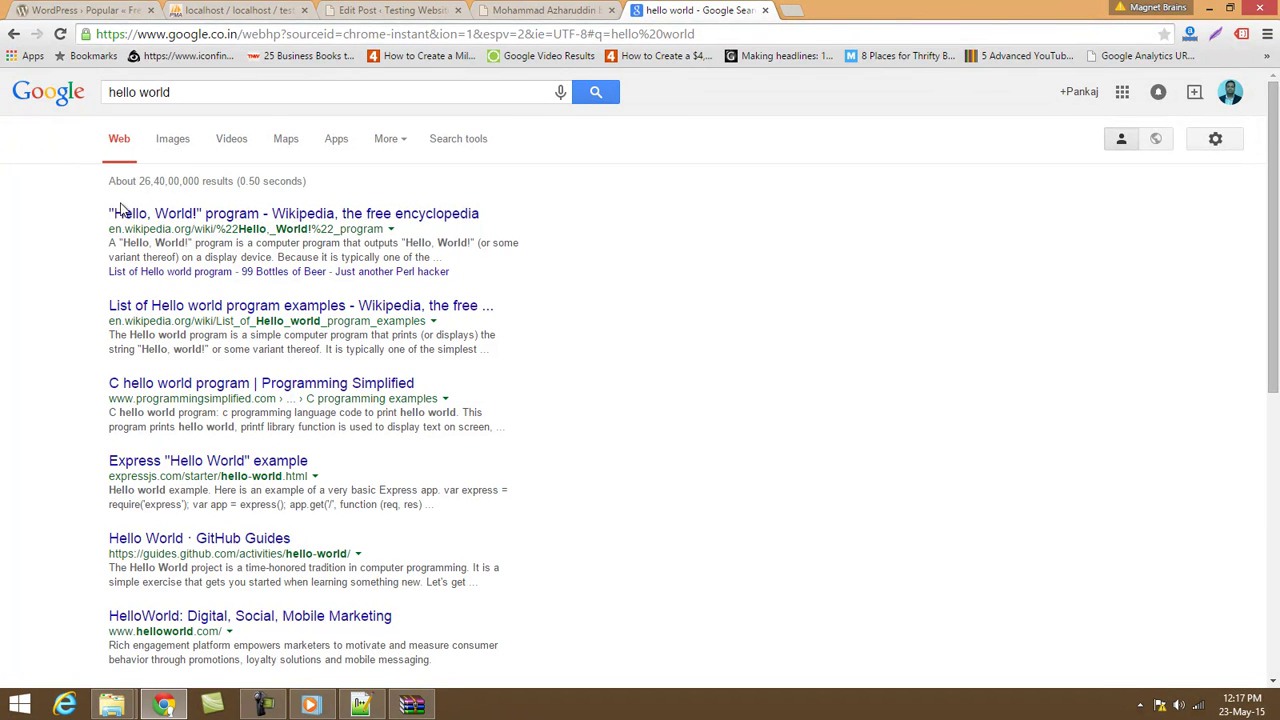
left_click_drag(110, 243, 431, 254)
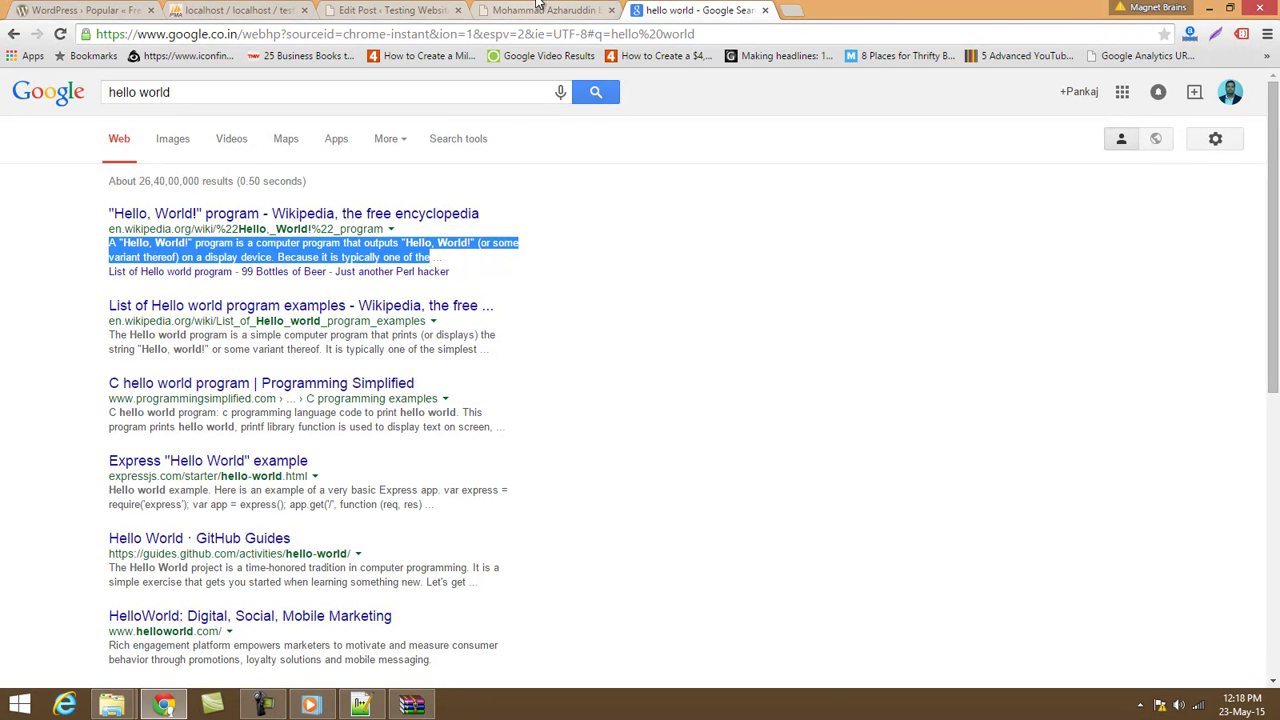
Return to the Edit Post page and review its meta description and robots options.
key("ctrl+shift+Tab")
key("ctrl+shift+Tab")
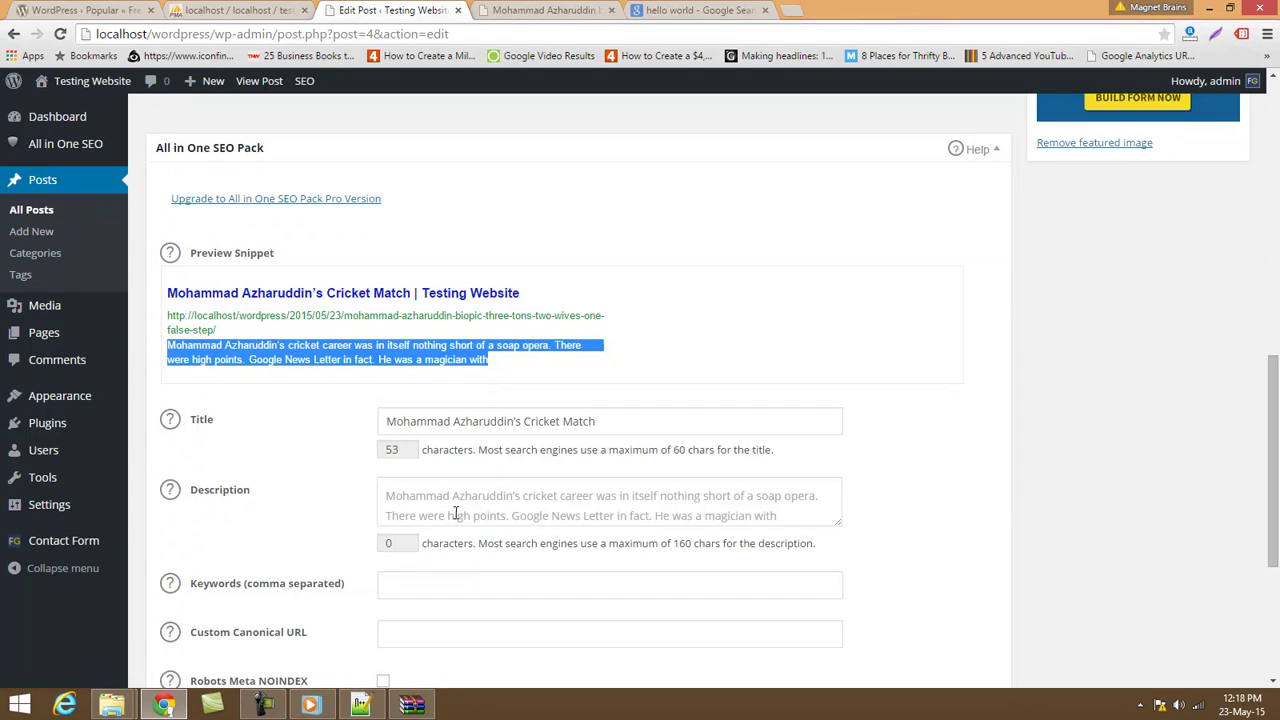
left_click(455, 514)
scroll(455, 514, "down", 1)
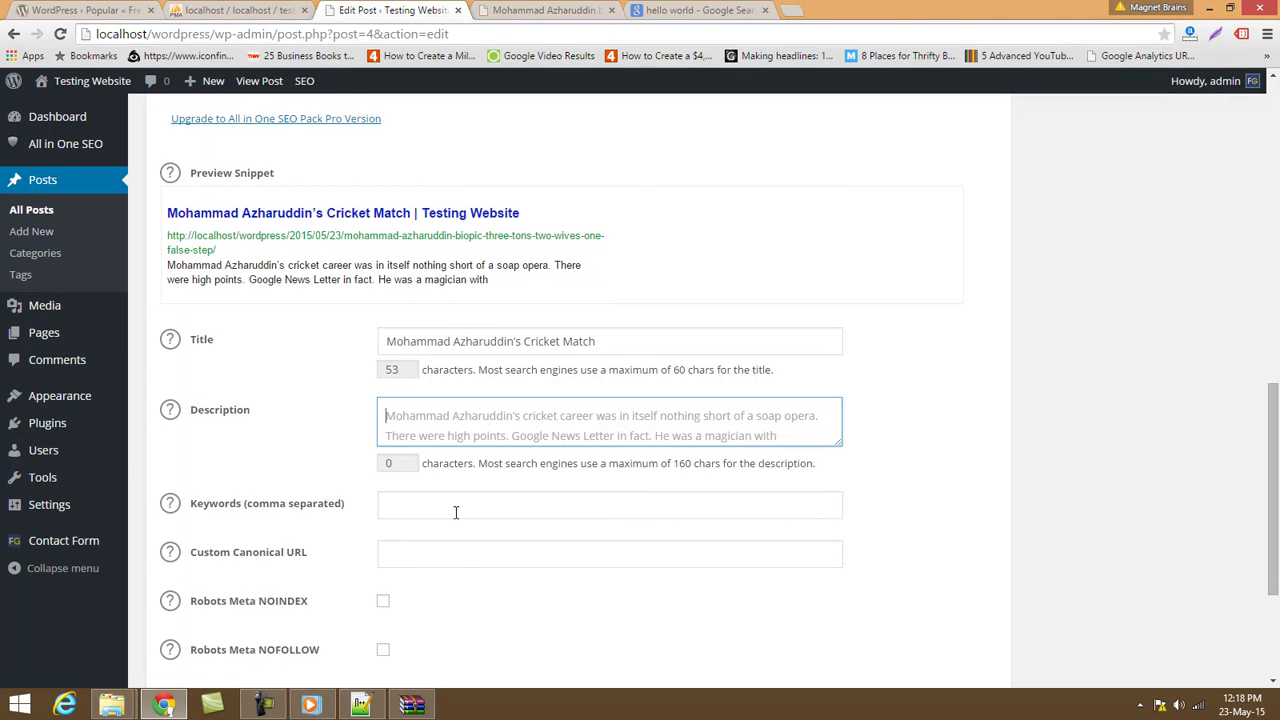
key("ctrl+Tab")
key("ctrl+Tab")
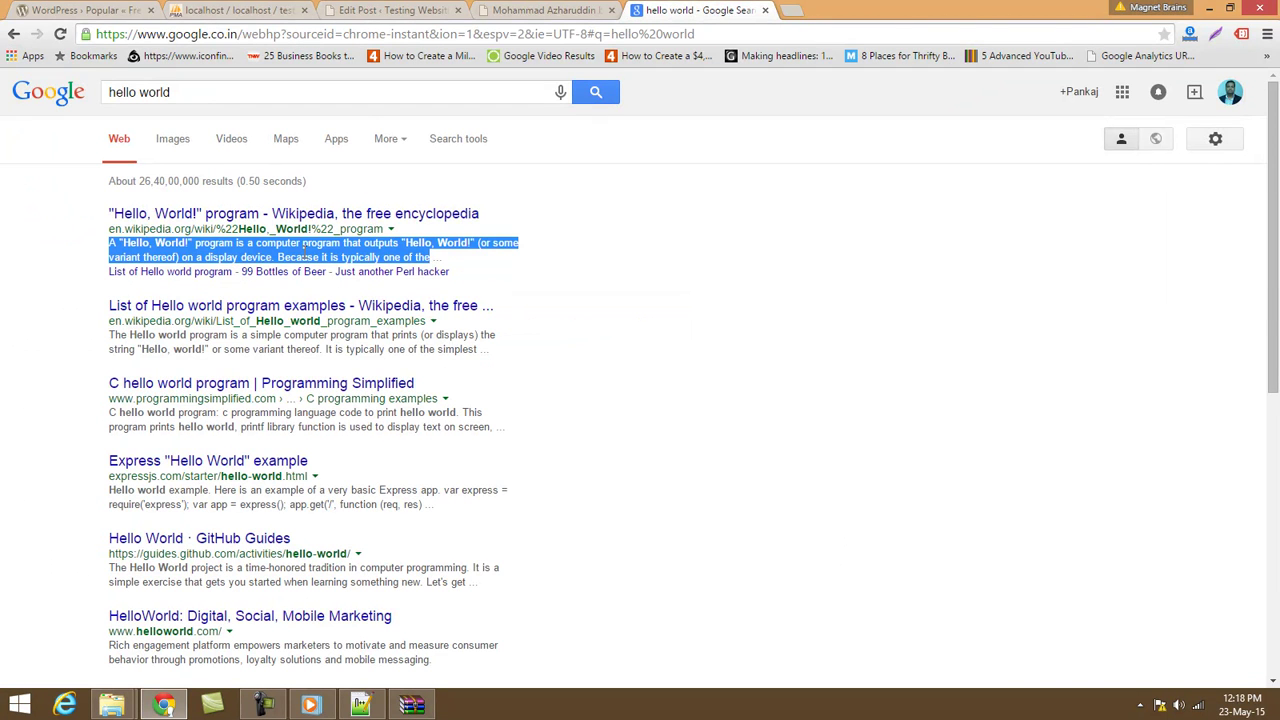
key("ctrl+shift+Tab")
key("ctrl+shift+Tab")
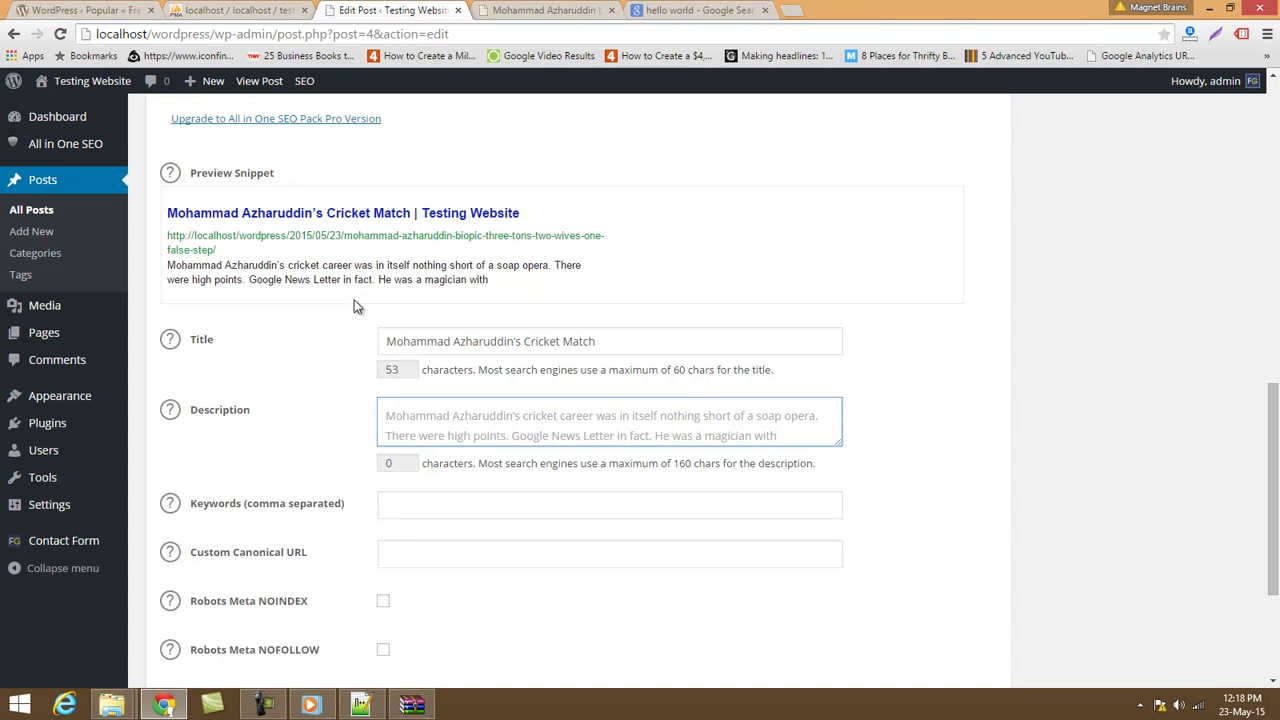
scroll(353, 306, "down", 2)
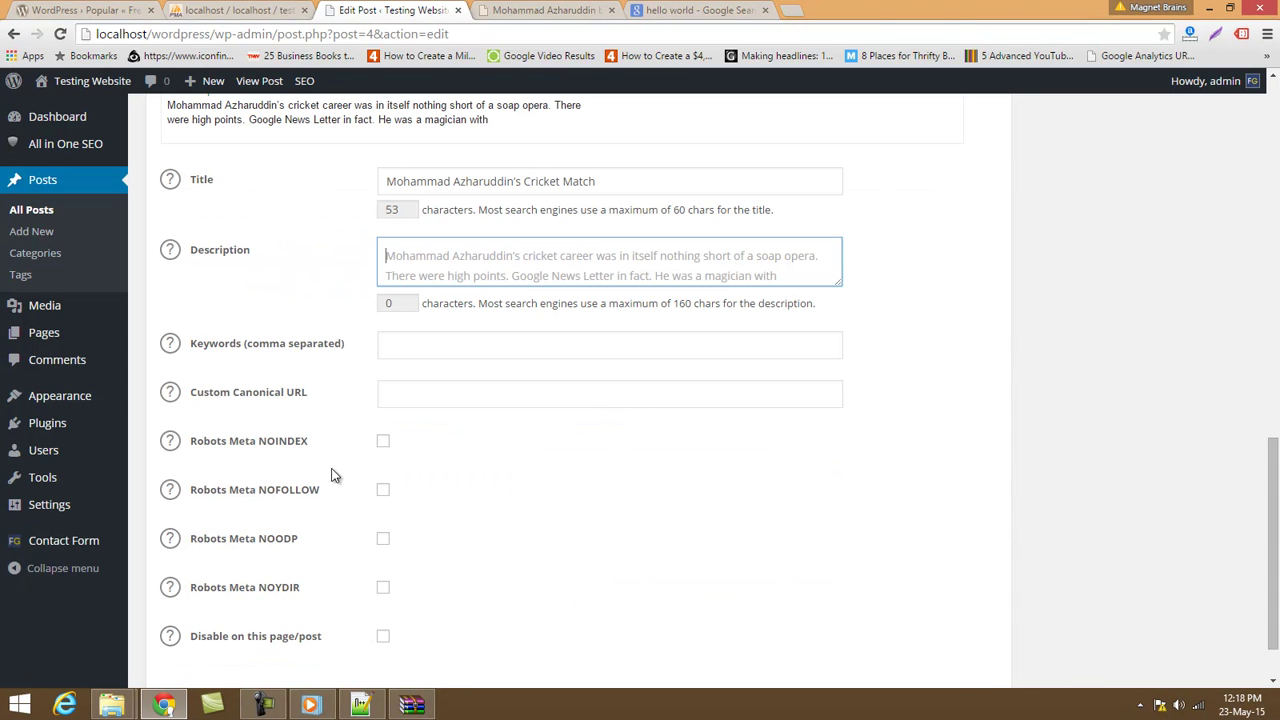
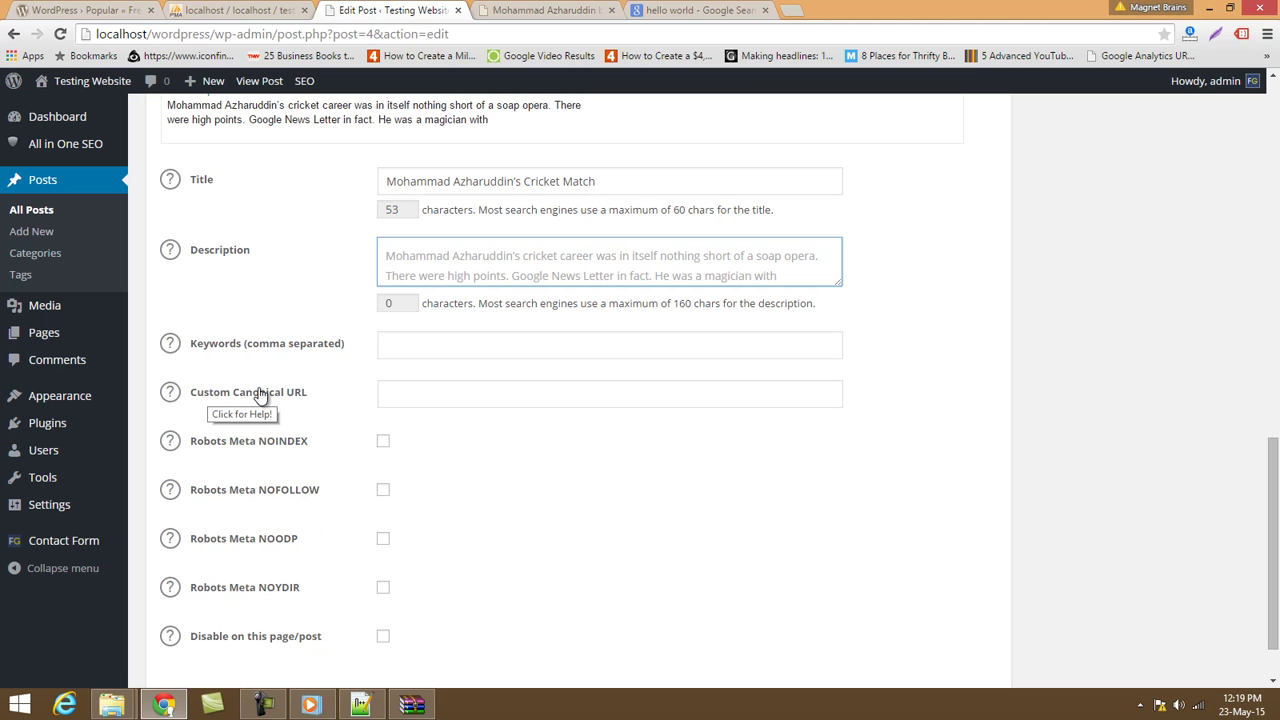
Show the Custom Canonical URL help note, then go to All in One SEO General Settings.
left_click(171, 394)
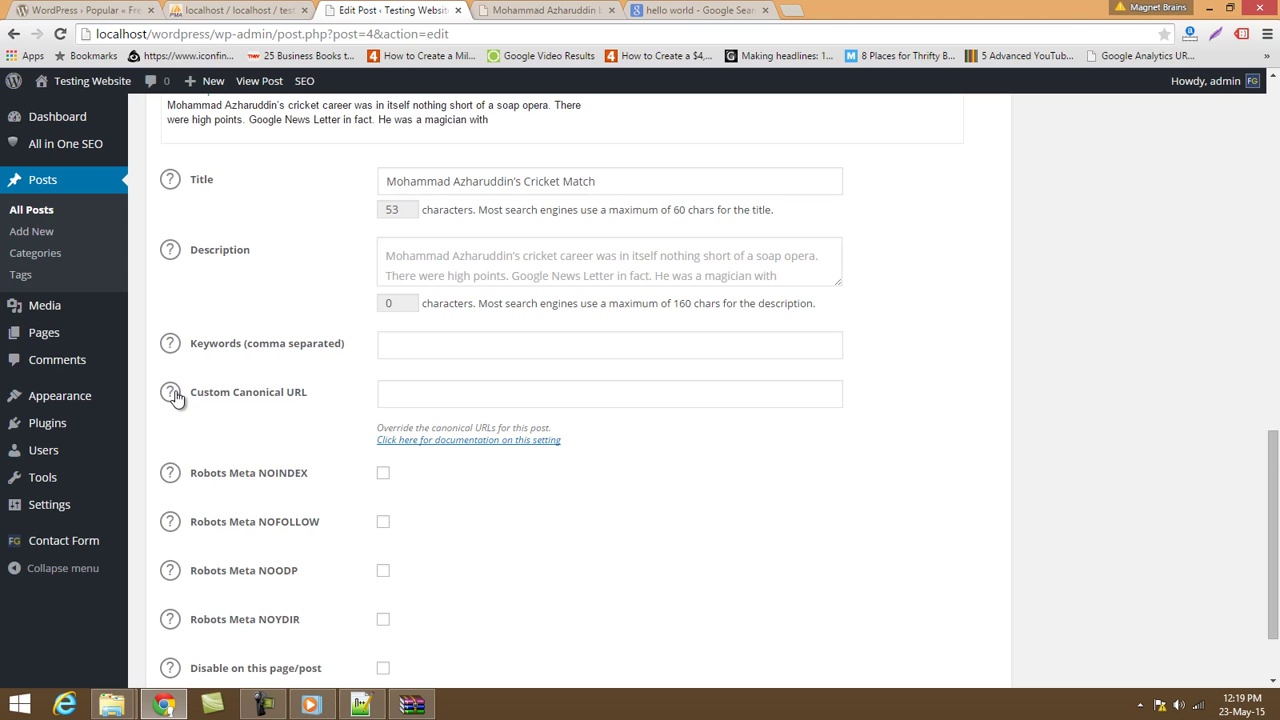
left_click(440, 385)
scroll(493, 560, "down", 1)
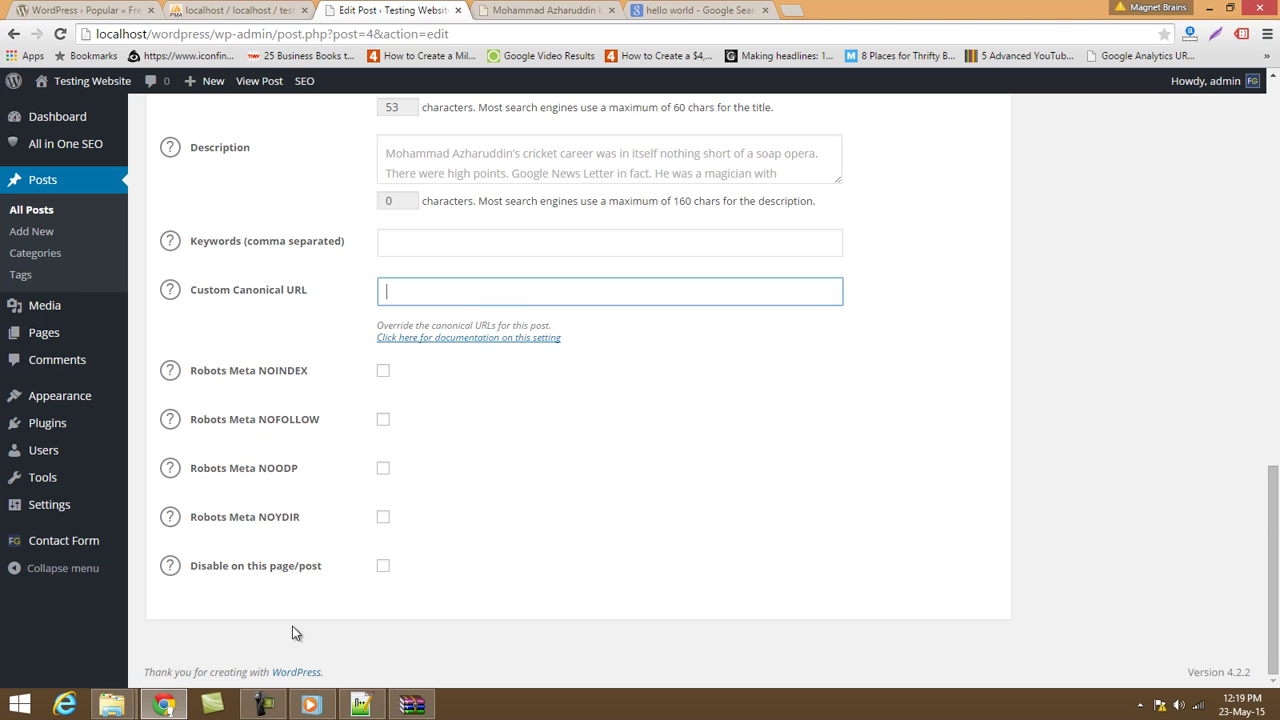
scroll(399, 595, "up", 11)
scroll(399, 595, "down", 8)
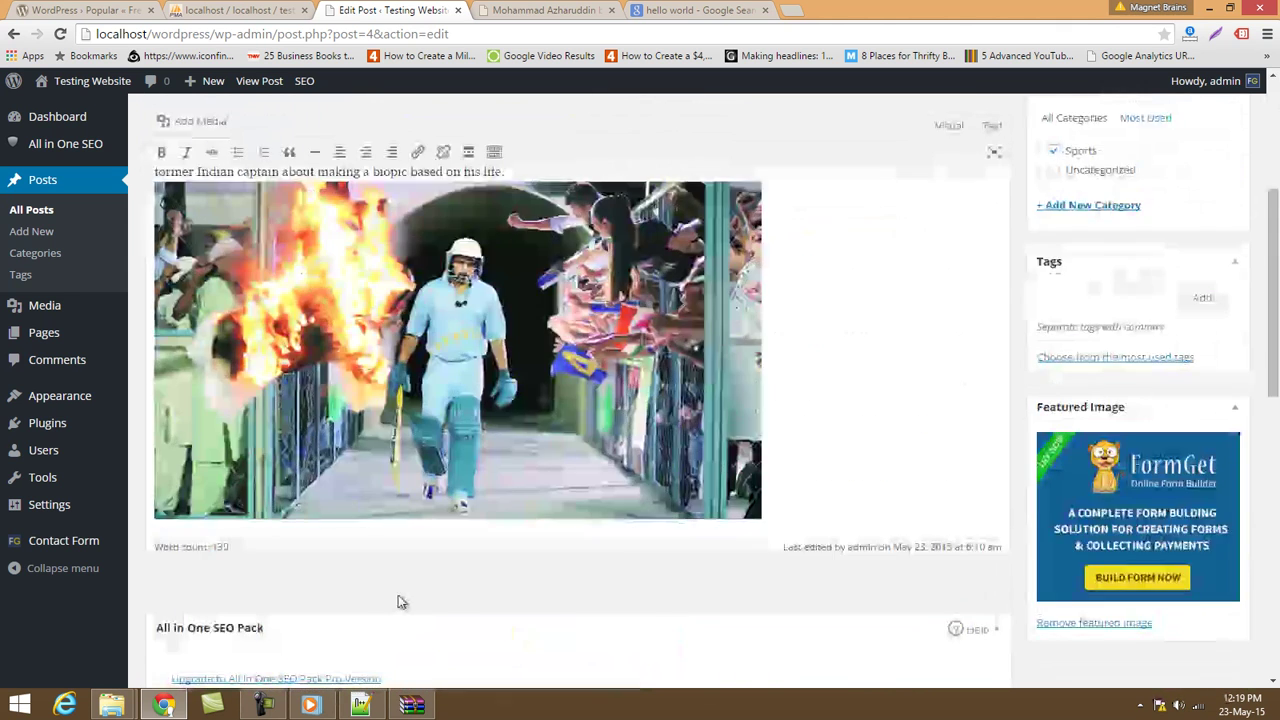
scroll(423, 571, "up", 9)
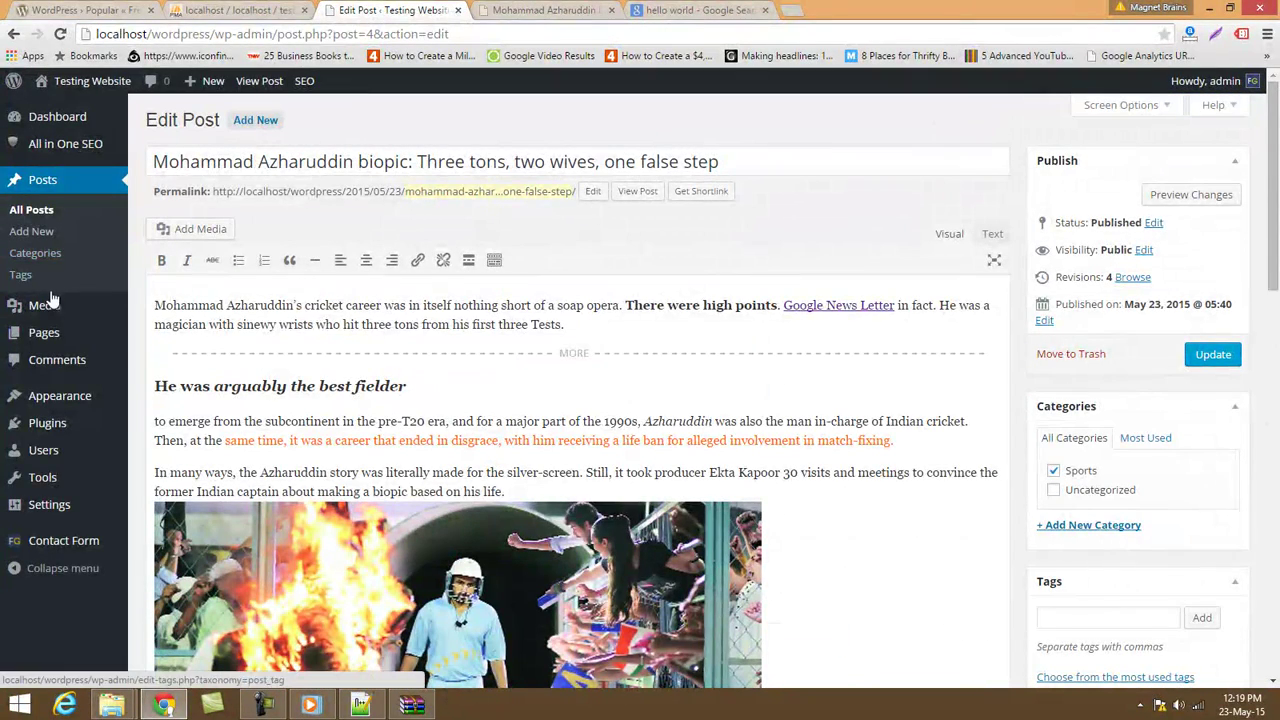
left_click(171, 145)
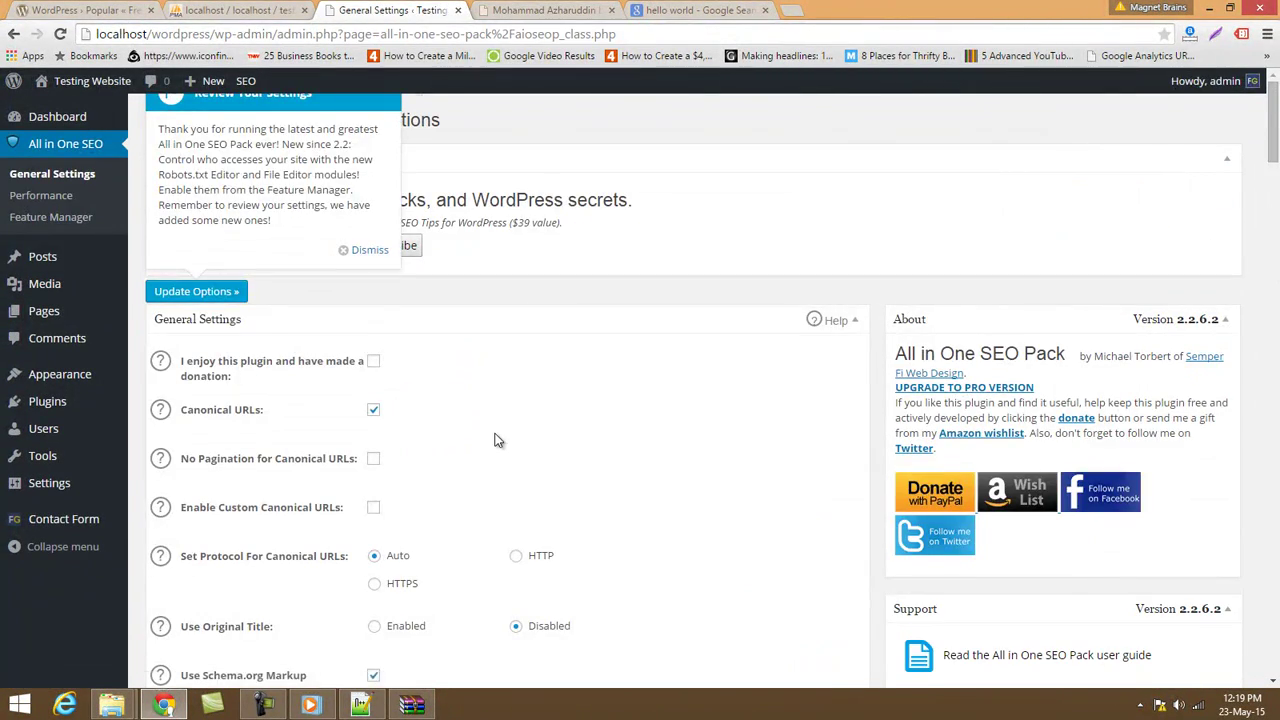
Look over the Home Title, Home Description and Home Keywords fields without changing them.
scroll(494, 437, "down", 4)
scroll(370, 523, "down", 2)
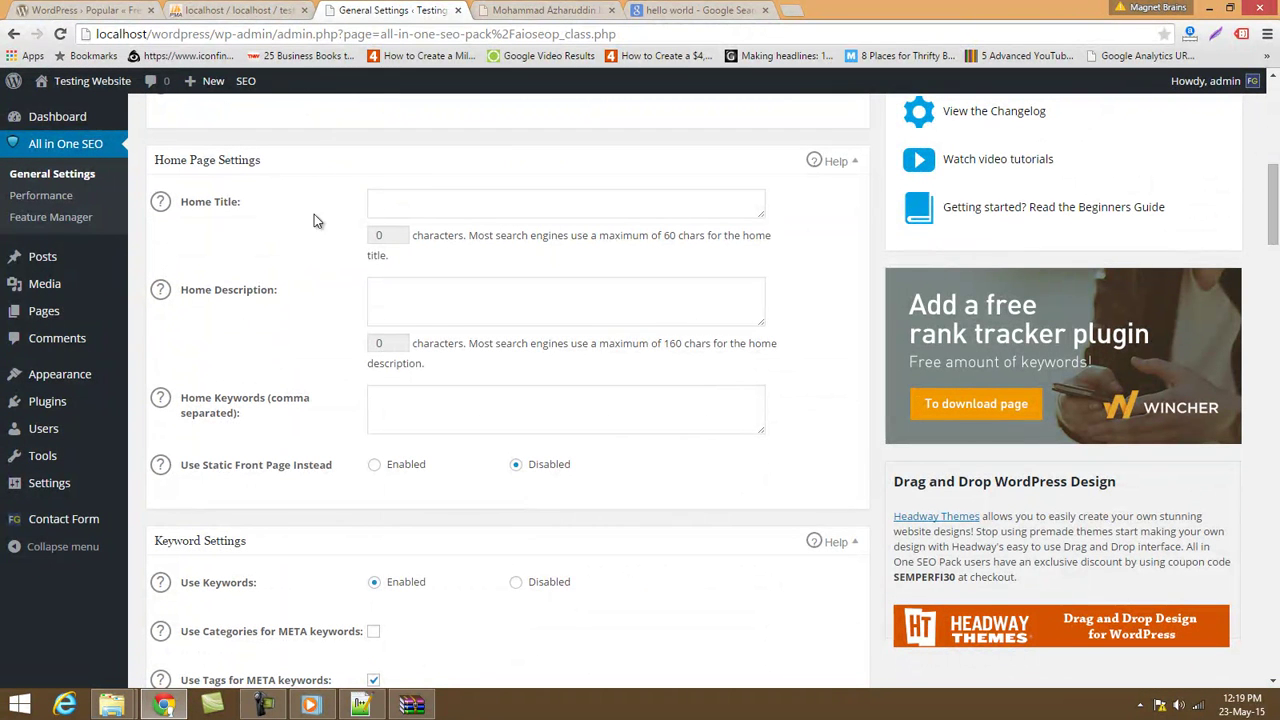
left_click(407, 208)
left_click(420, 304)
left_click(416, 405)
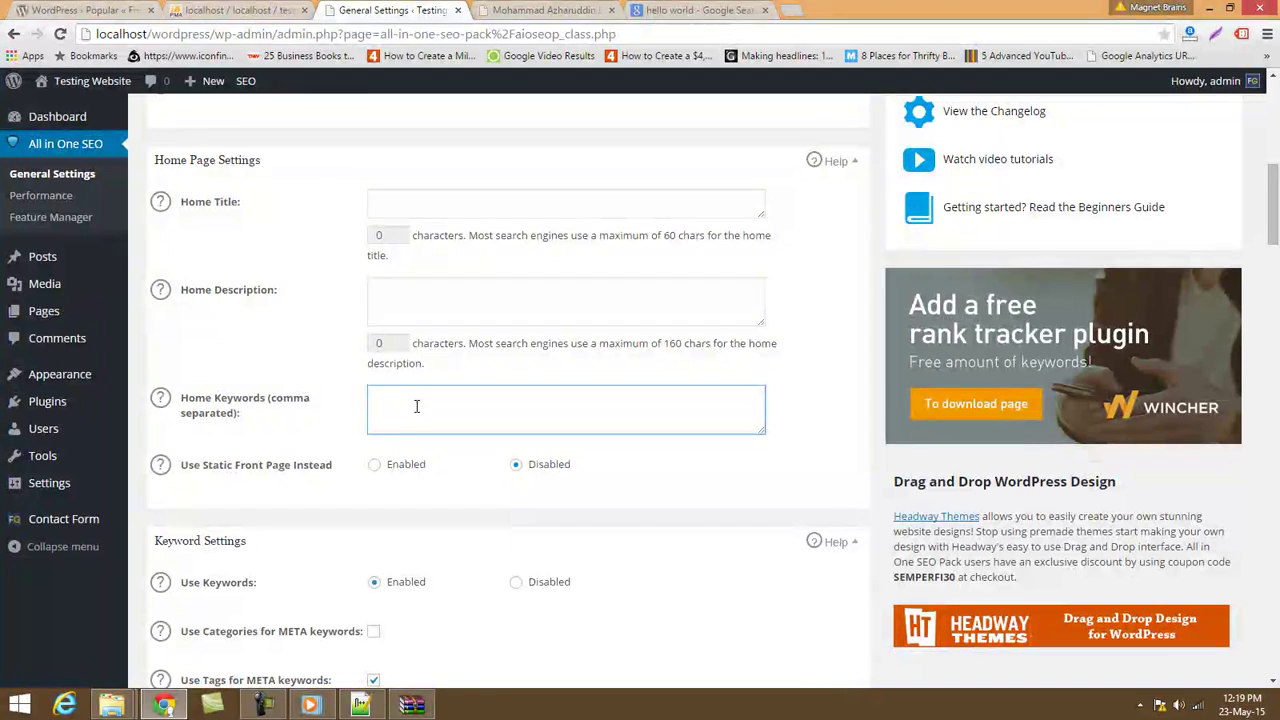
Review the title format rows, including Paged Format, and the remaining options down the page.
scroll(415, 408, "down", 2)
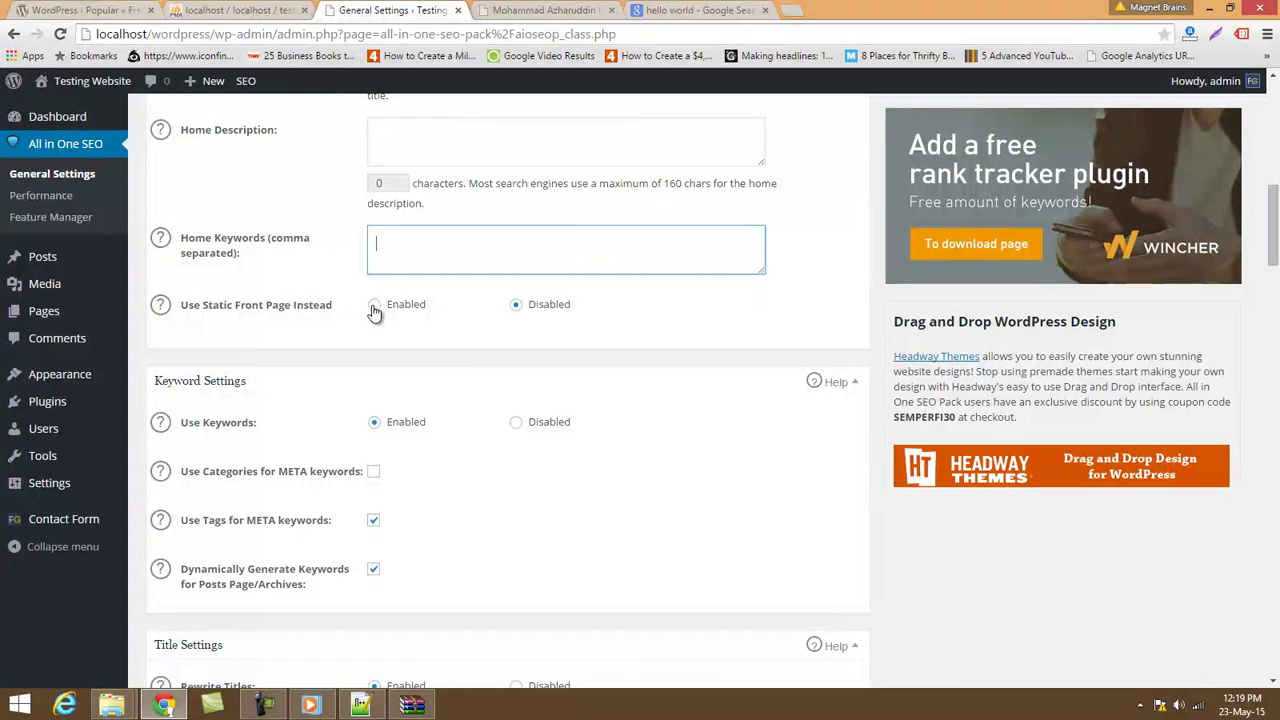
scroll(453, 455, "down", 10)
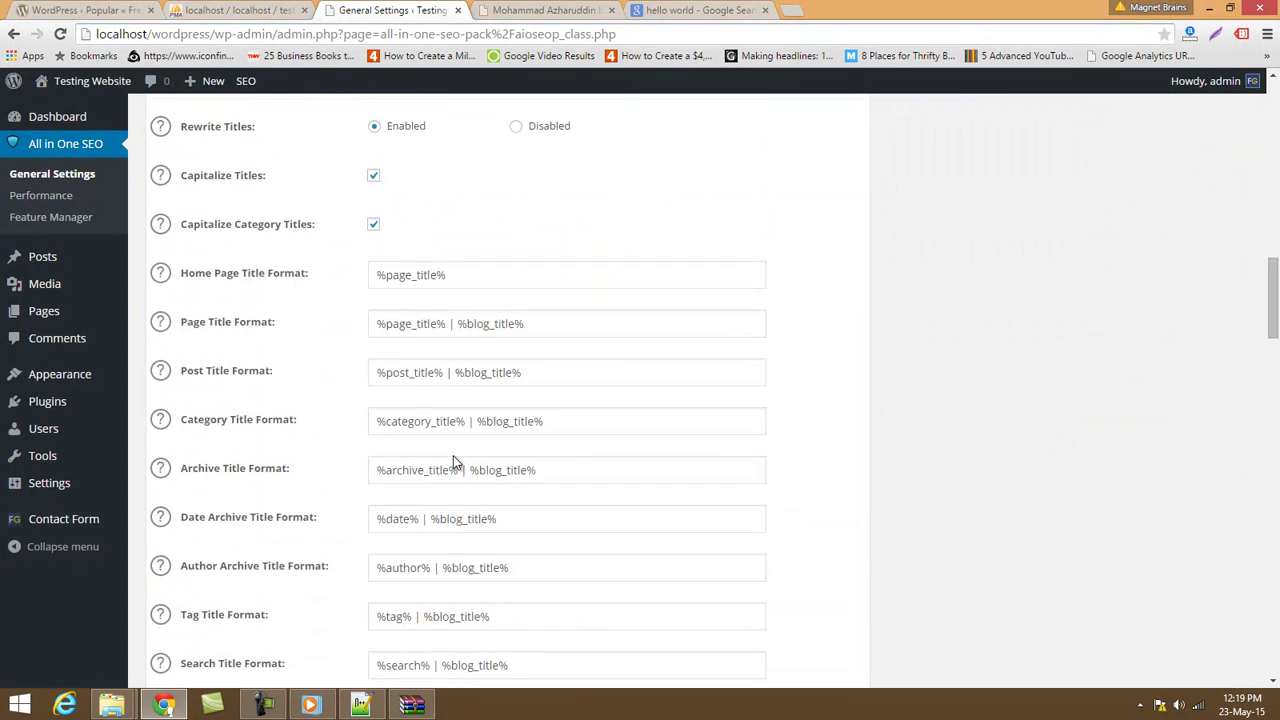
scroll(450, 517, "up", 4)
left_click_drag(371, 245, 491, 666)
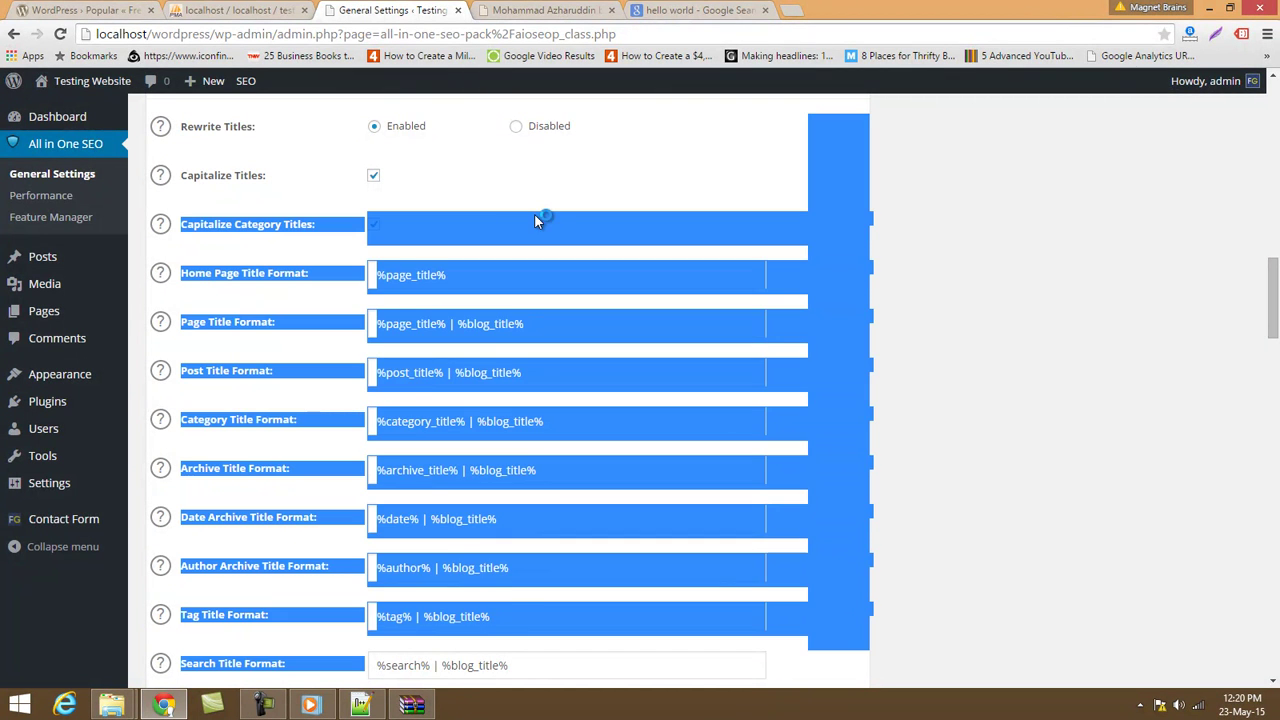
left_click(1195, 316)
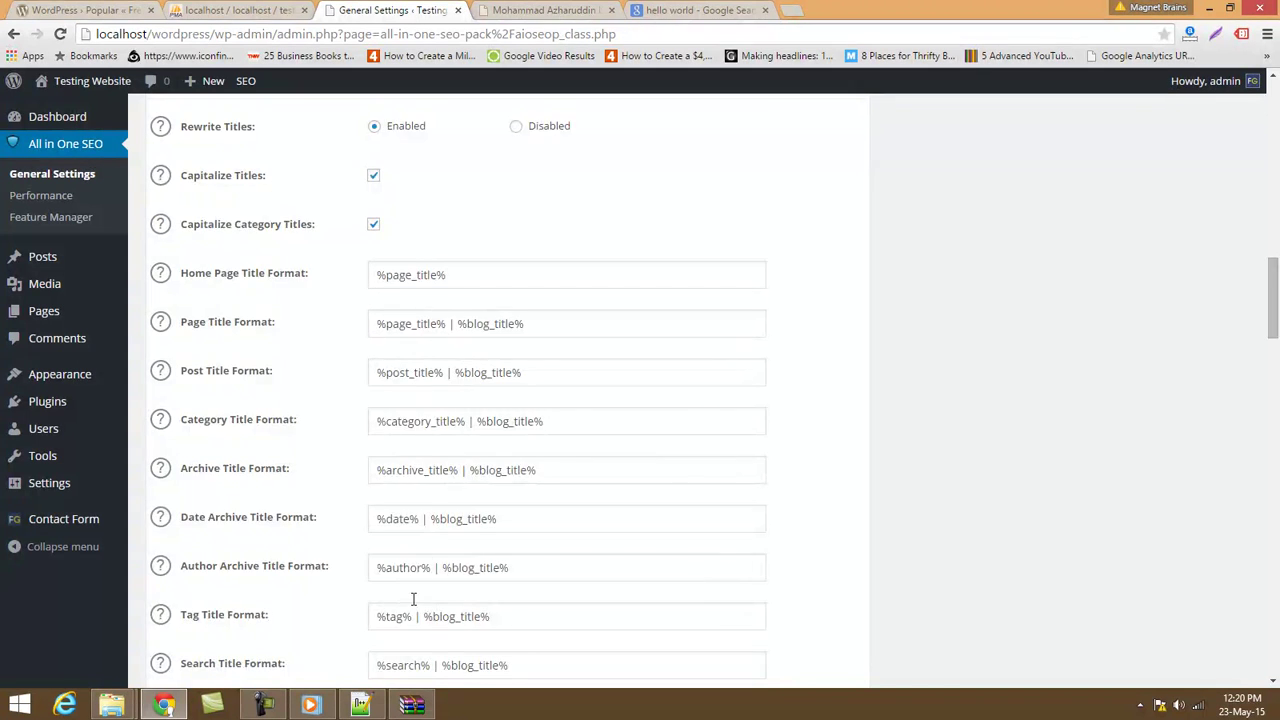
scroll(412, 600, "down", 3)
triple_click(494, 493)
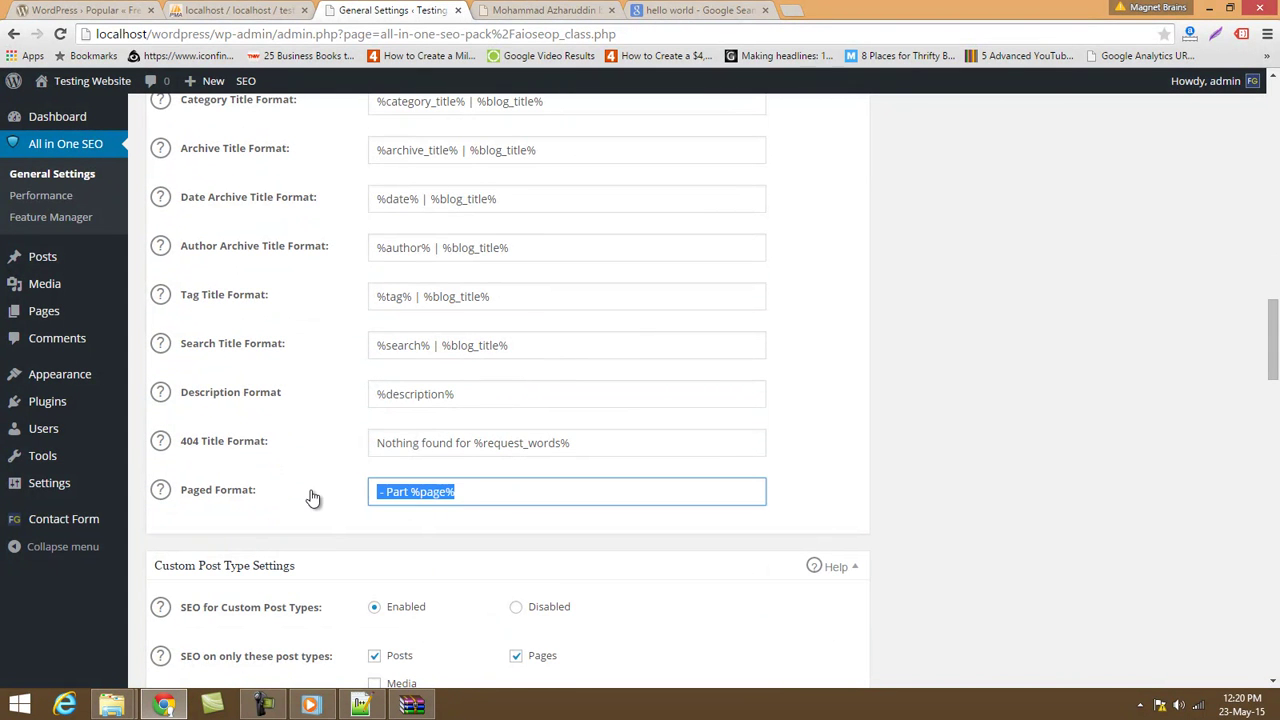
scroll(481, 510, "down", 2)
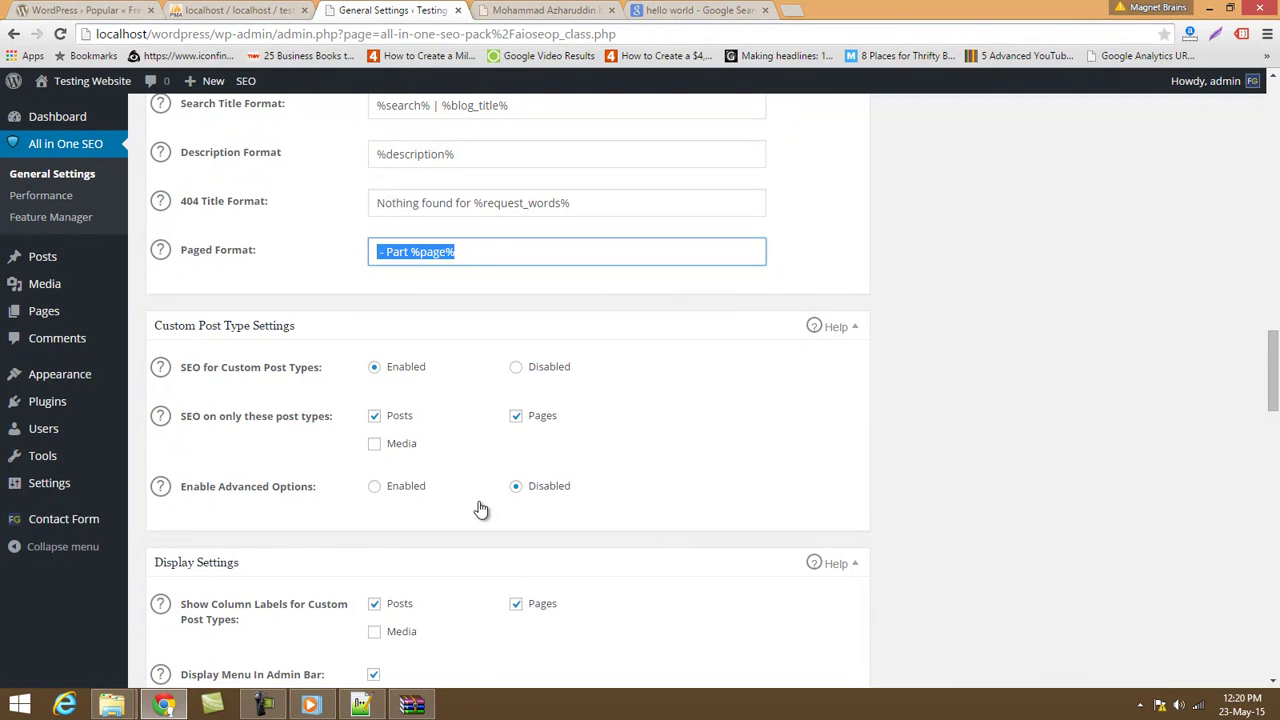
scroll(481, 510, "down", 4)
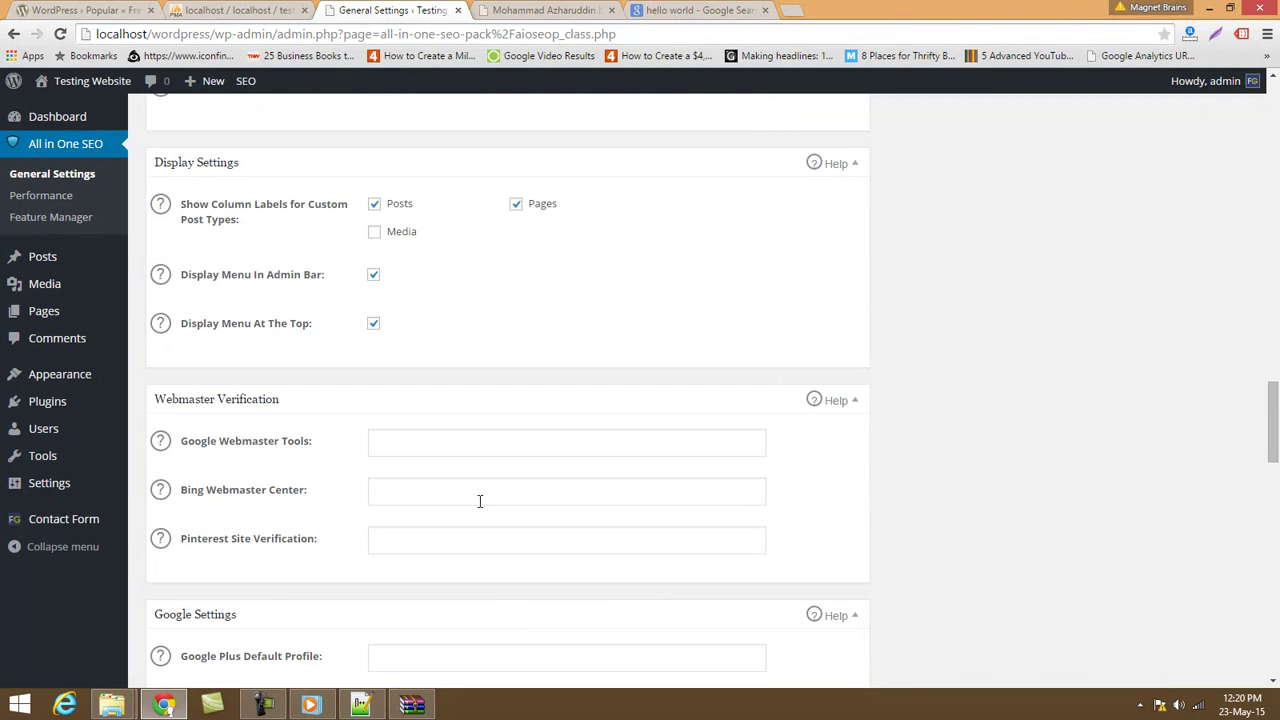
scroll(480, 505, "down", 13)
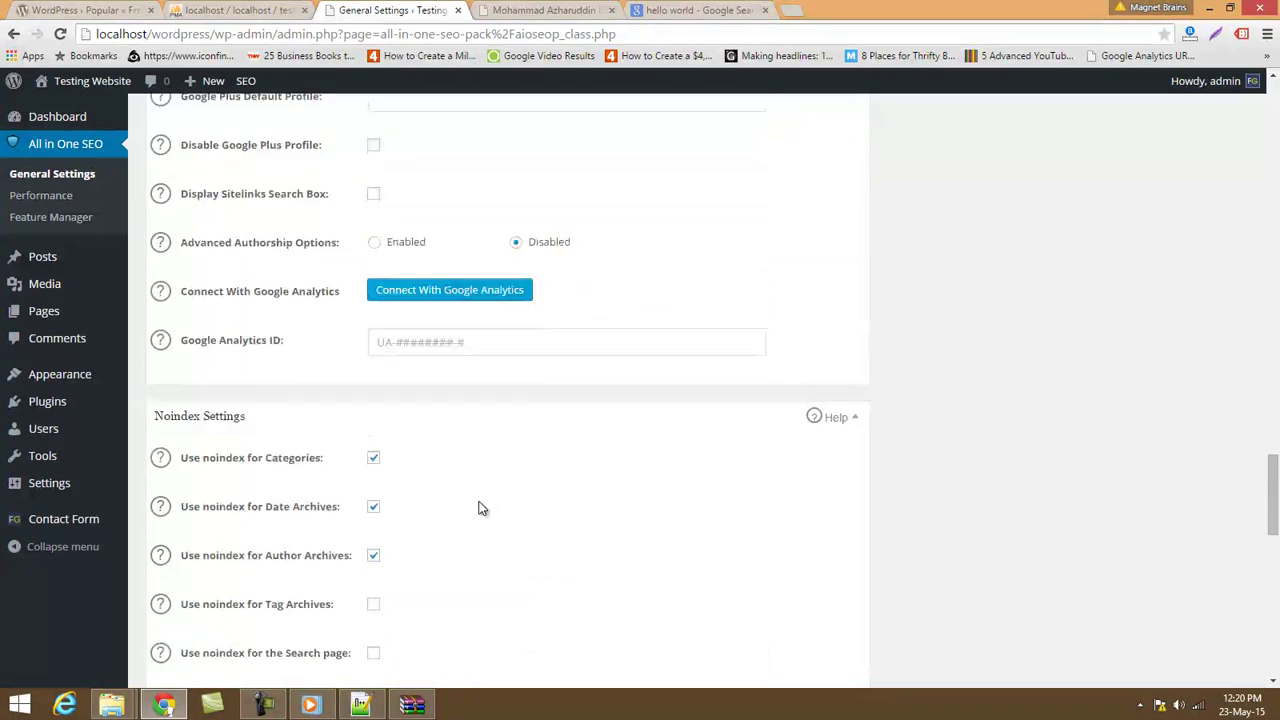
scroll(480, 505, "down", 4)
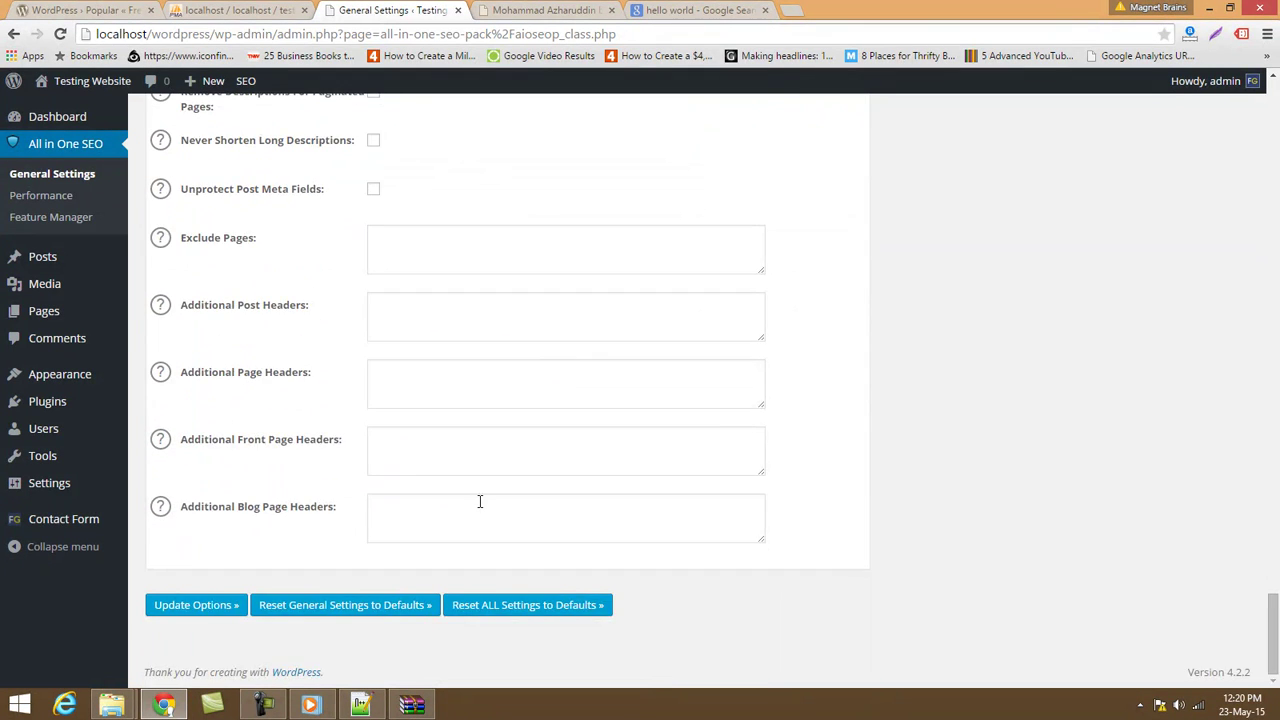
scroll(480, 501, "up", 20)
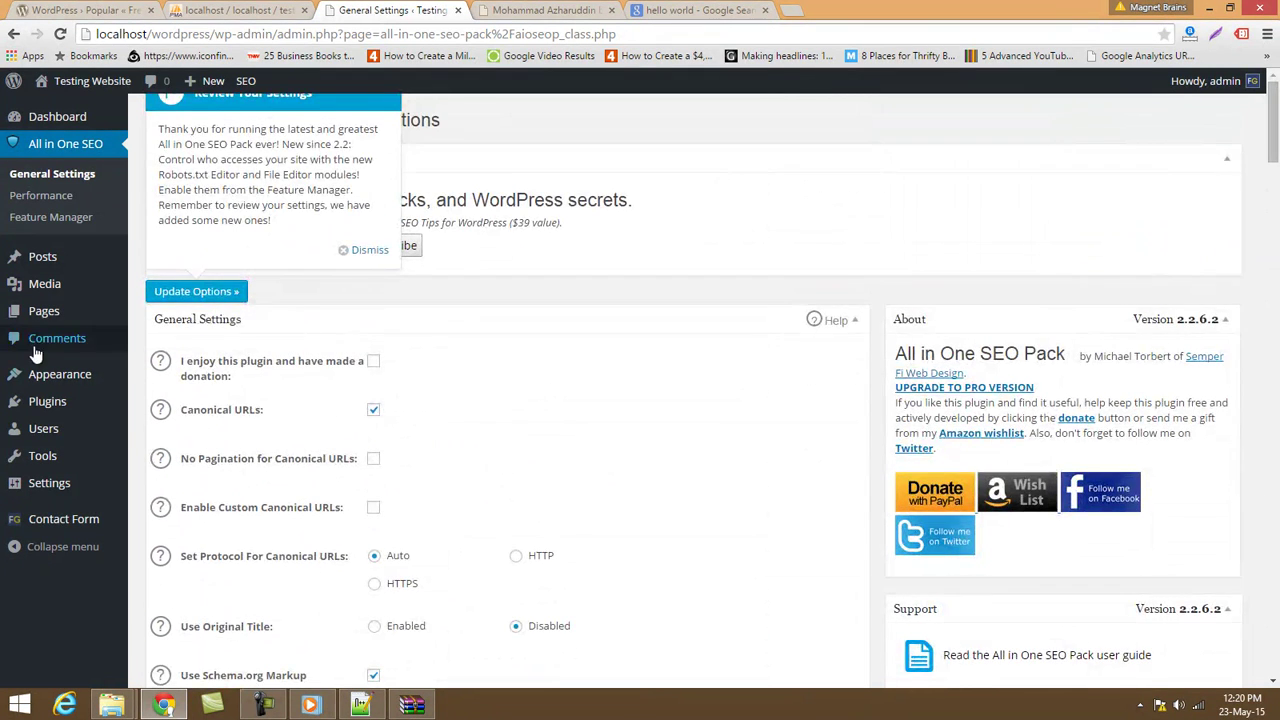
Go from the Installed Plugins list to the Add Plugins page with its Featured listings.
mouse_move(100, 374)
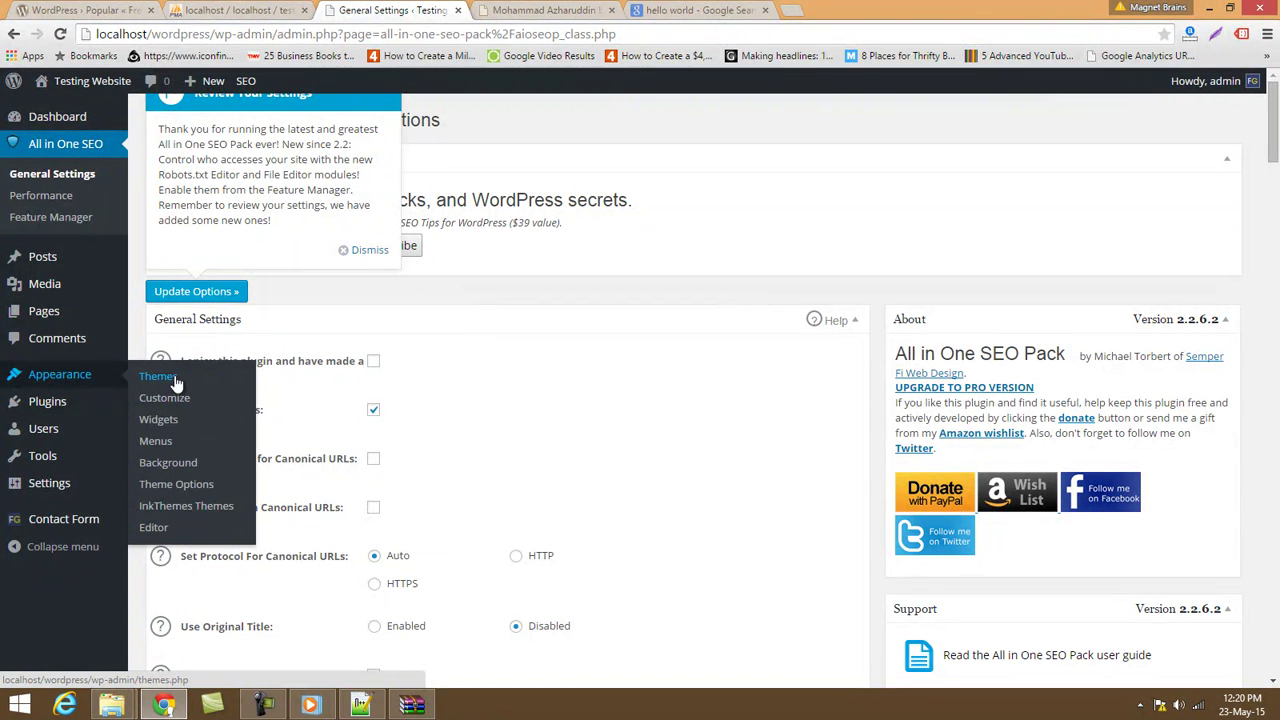
mouse_move(100, 401)
left_click(186, 403)
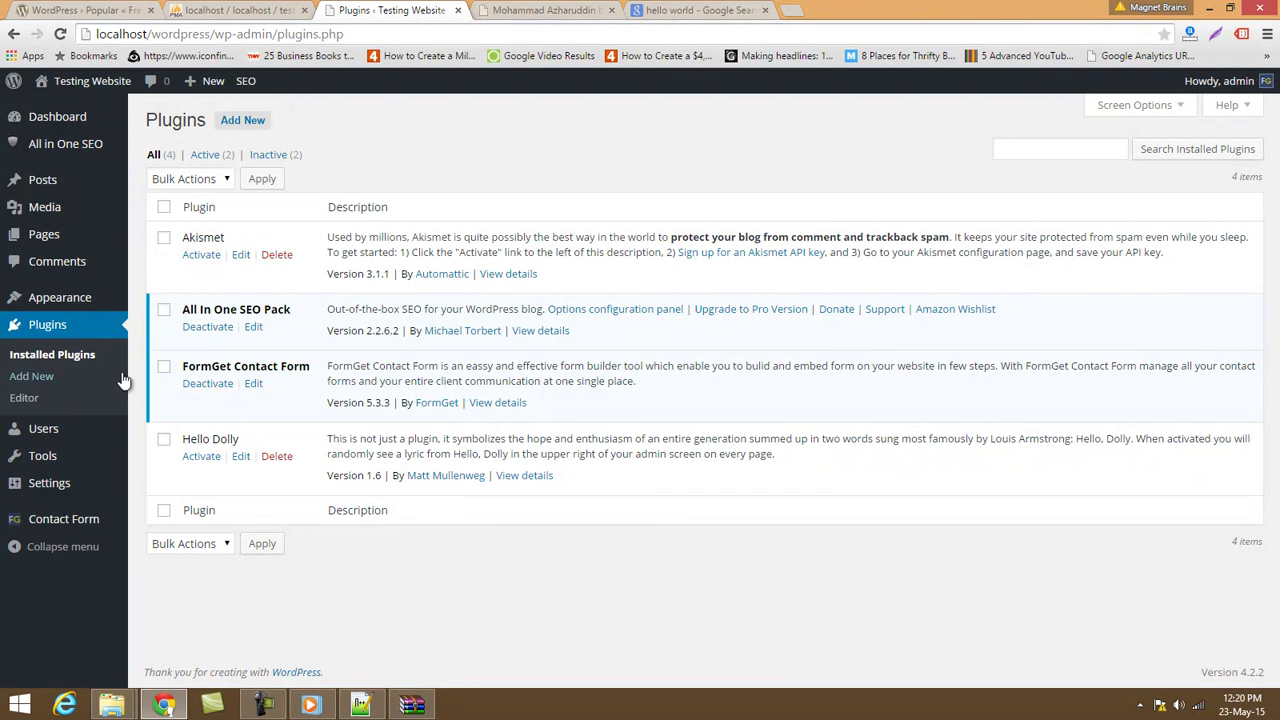
left_click(43, 378)
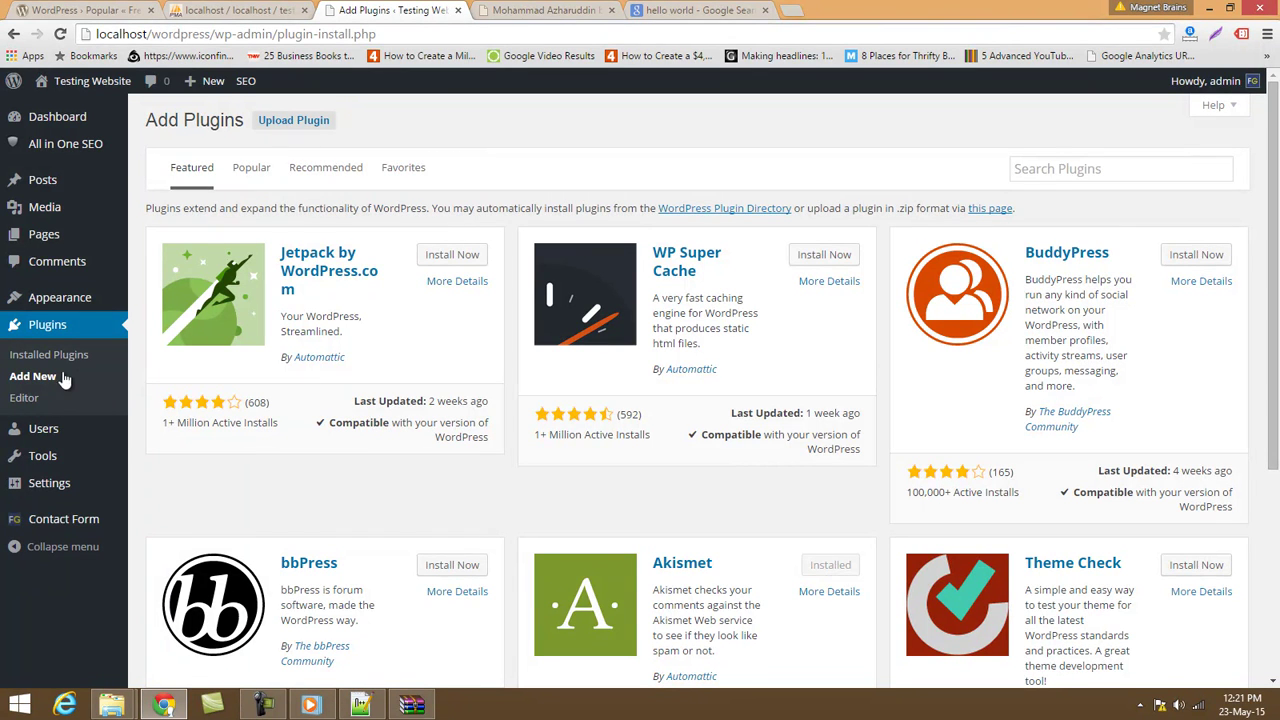
Check the plugin file editor's list of editable plugins, then view the Users list.
left_click(1100, 171)
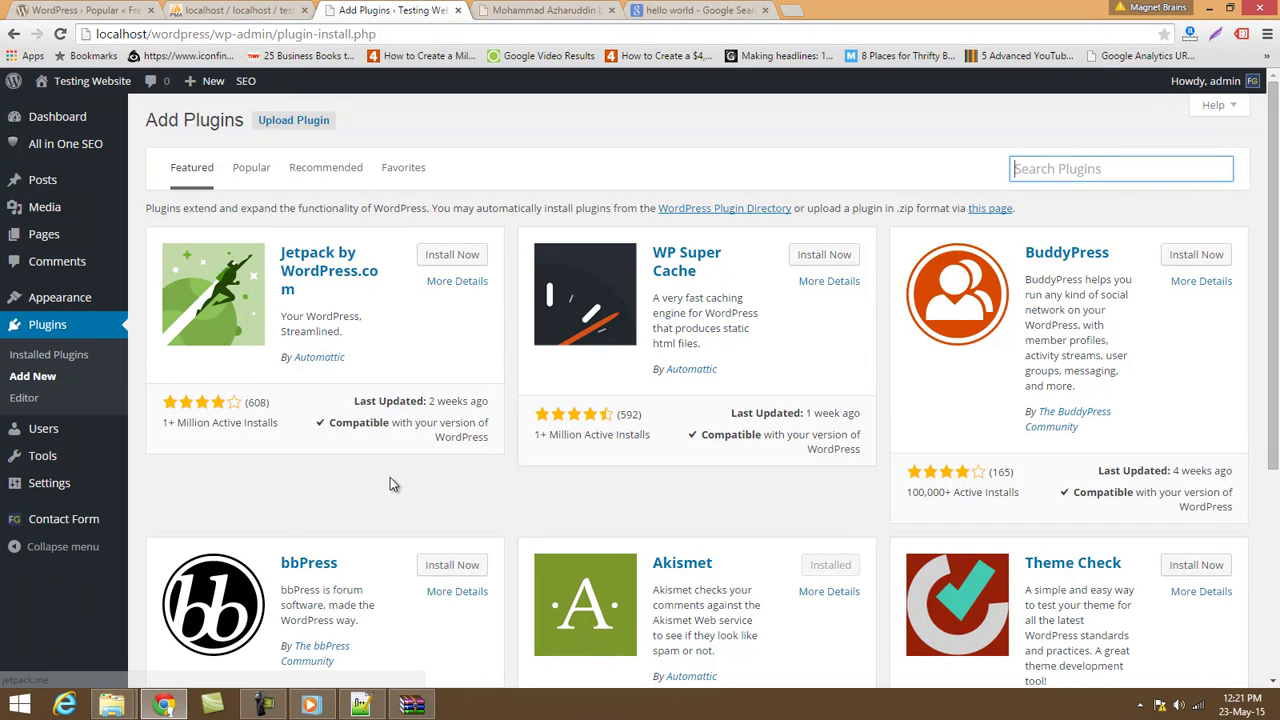
left_click(36, 404)
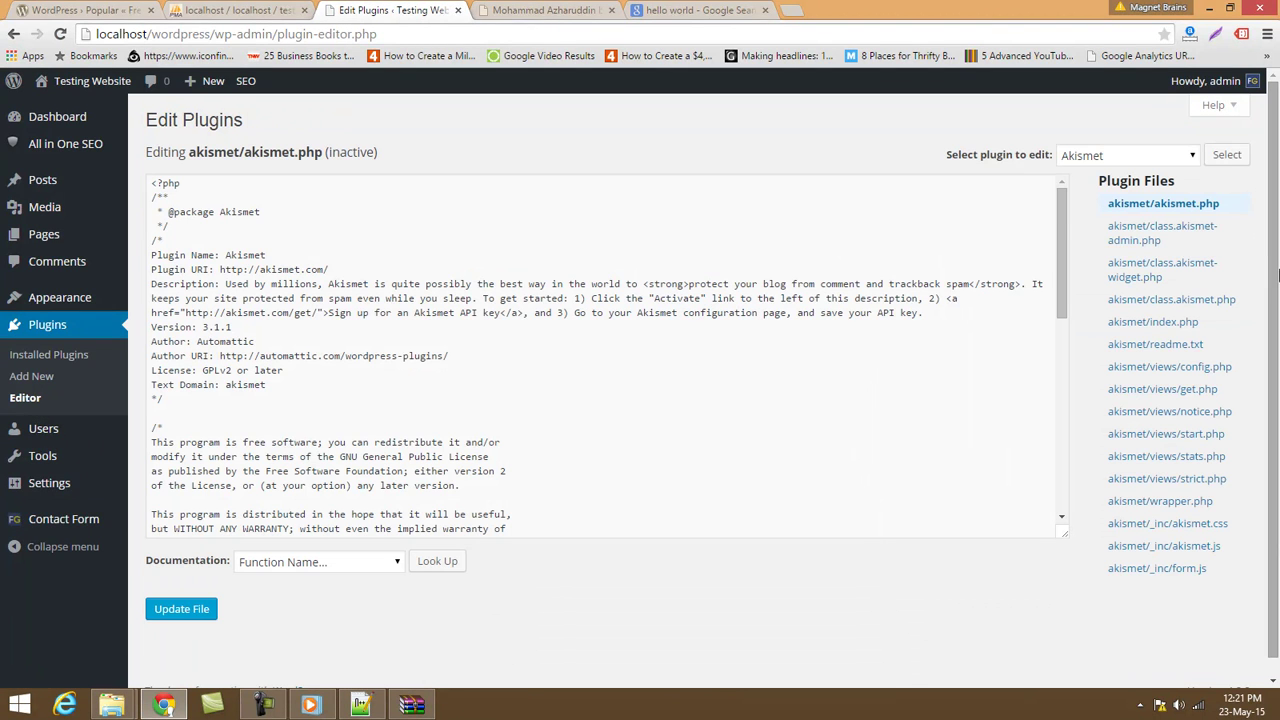
left_click(1100, 158)
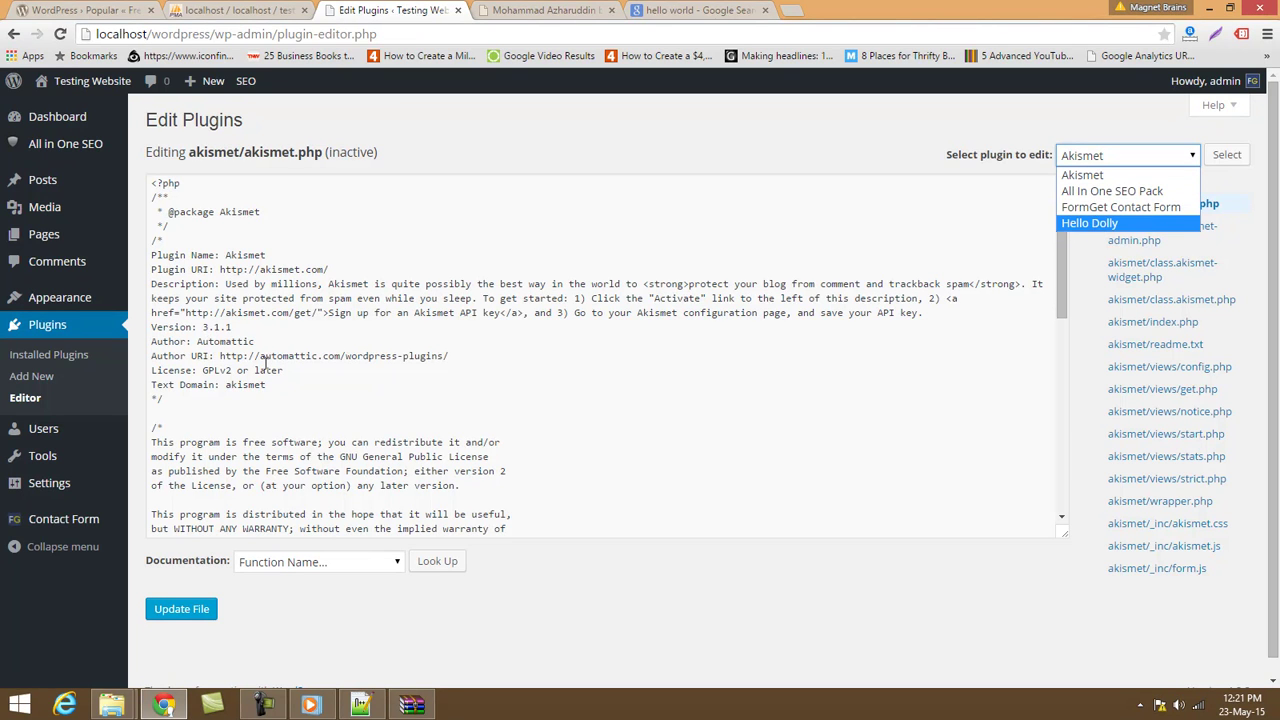
left_click(66, 433)
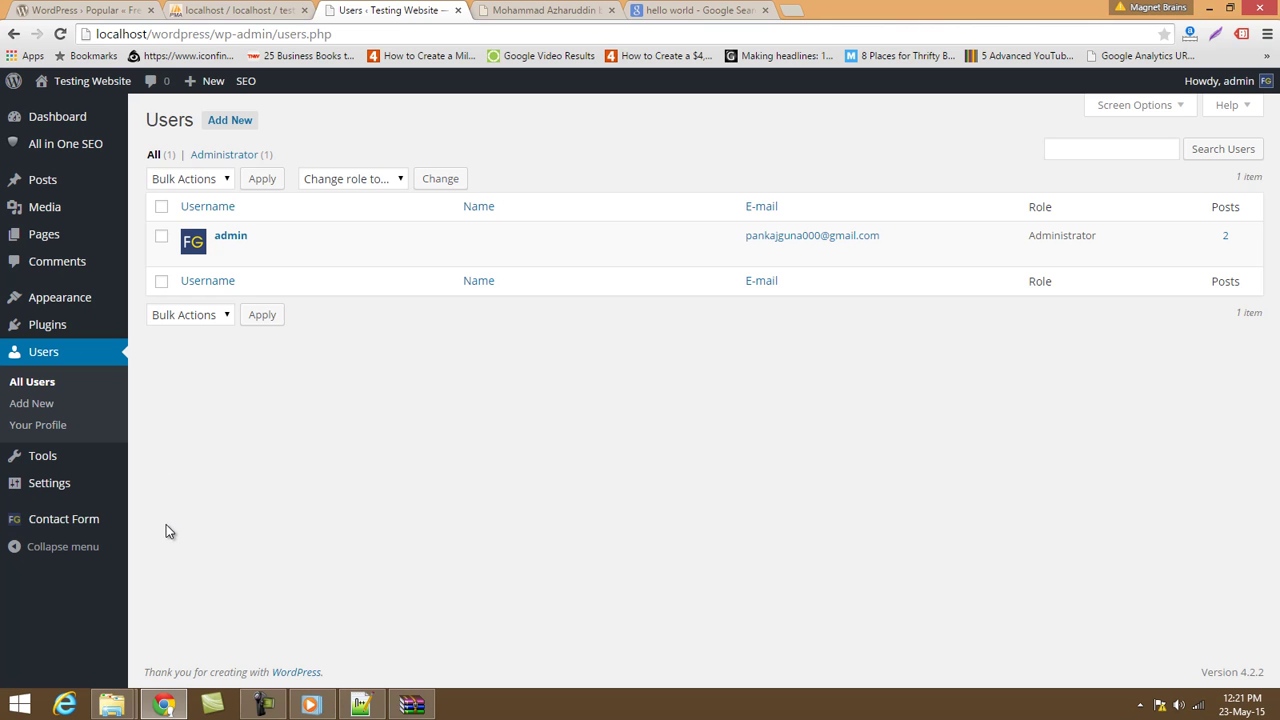
Open Tools > Available Tools to see Press This and the Categories and Tags Converter.
mouse_move(46, 457)
left_click(146, 462)
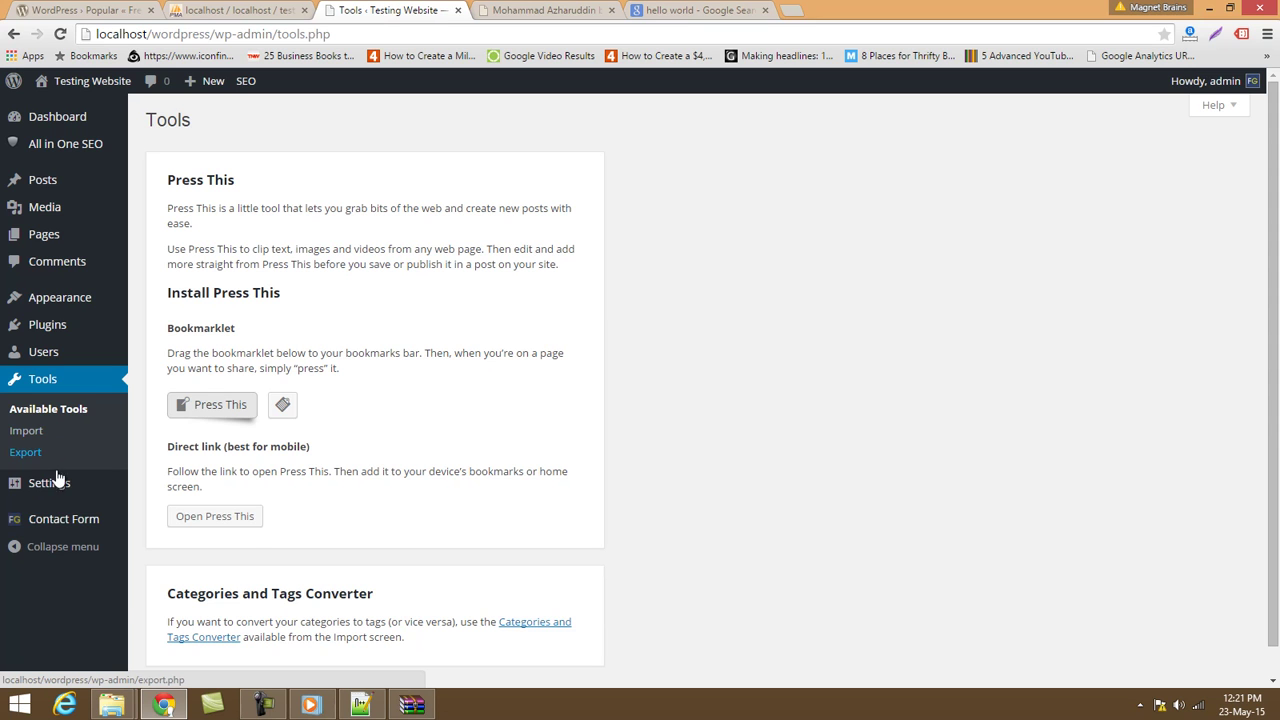
View Settings > General, compare it with the reloaded live site, and come back.
mouse_move(60, 486)
left_click(145, 487)
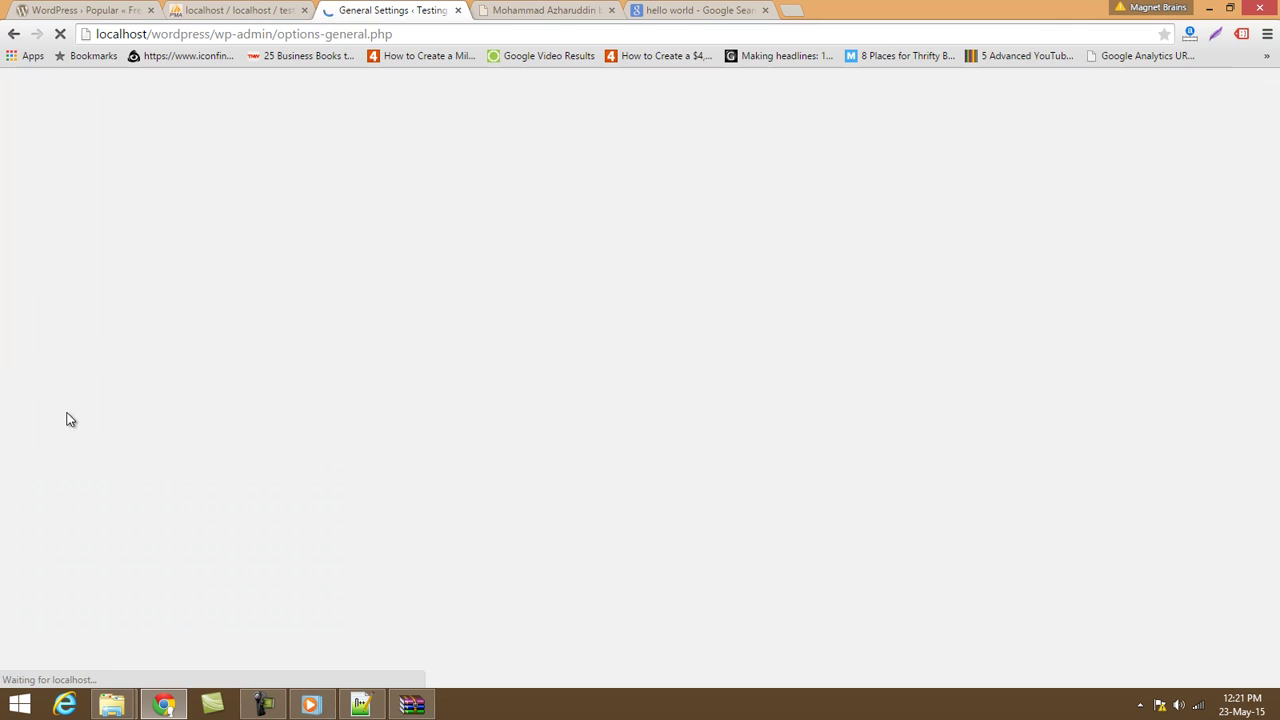
scroll(237, 496, "down", 2)
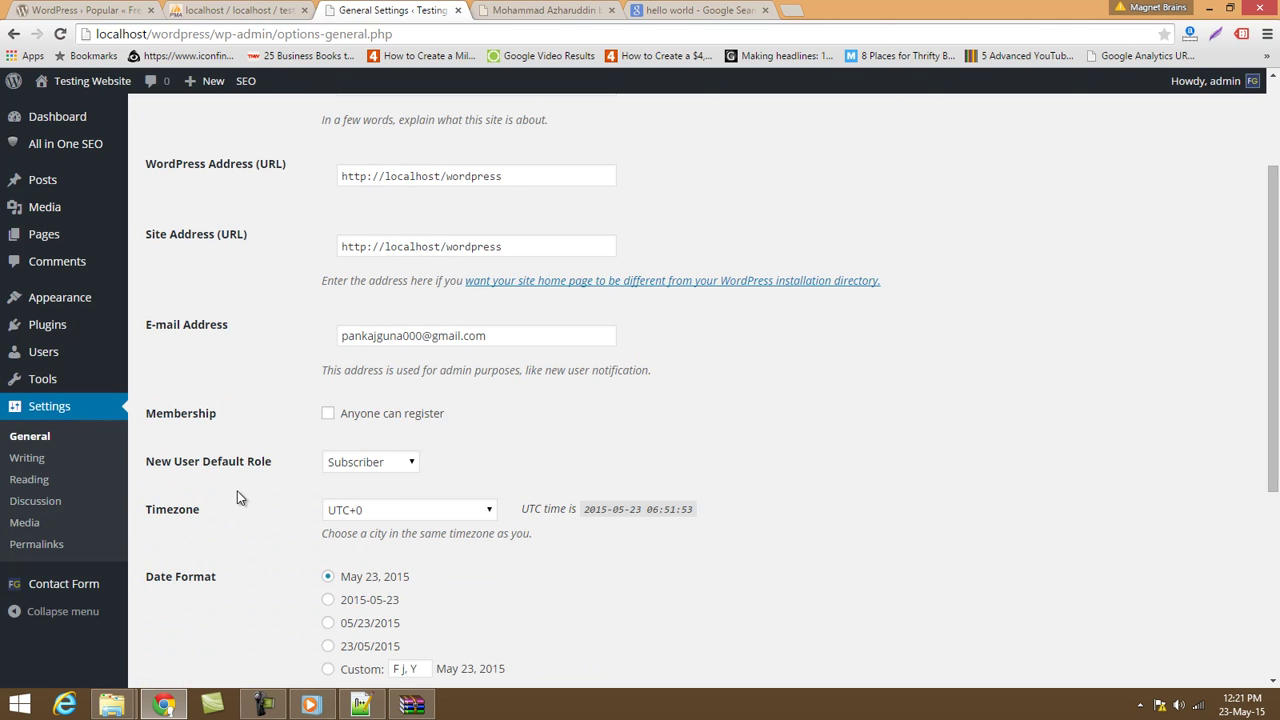
scroll(237, 497, "up", 2)
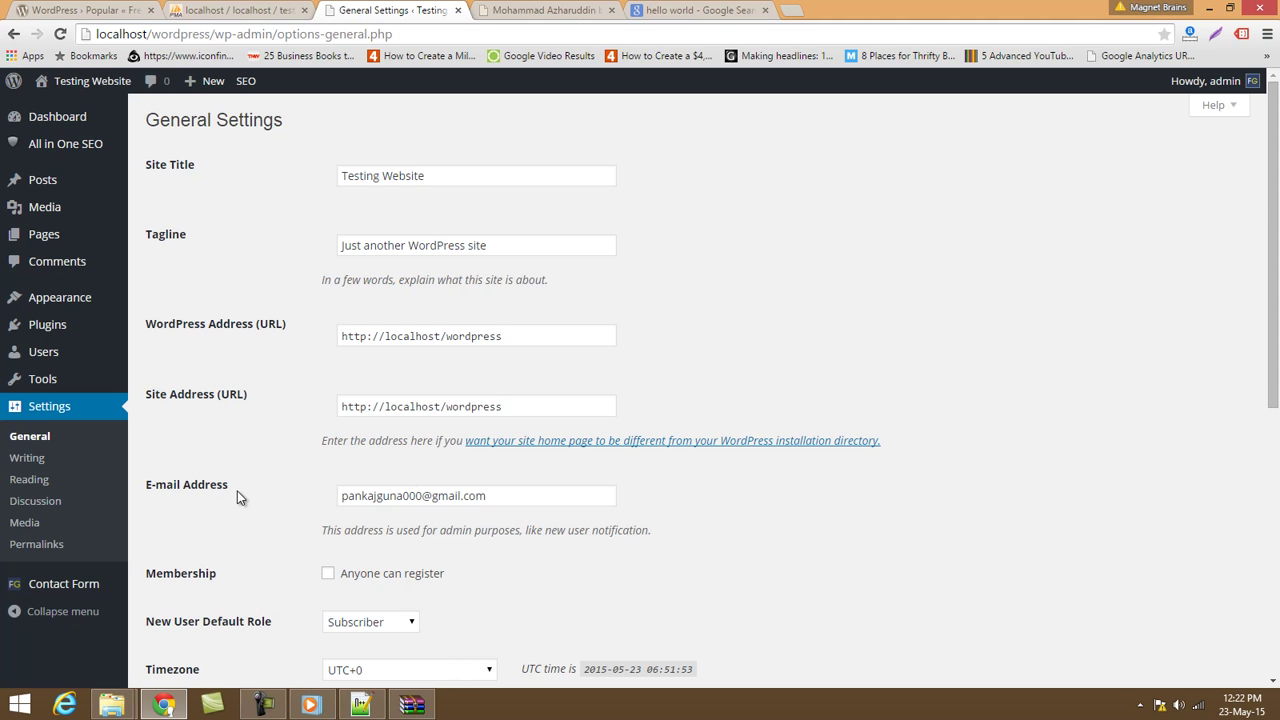
left_click(590, 6)
left_click(271, 226)
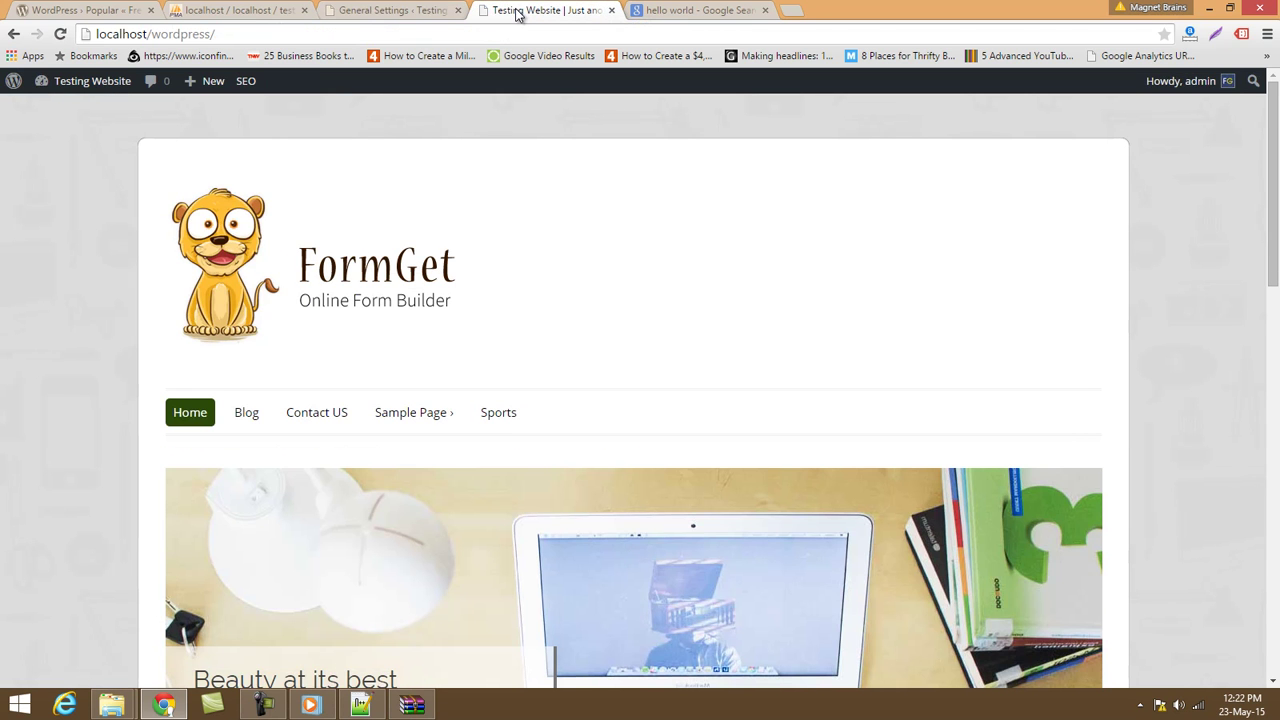
left_click(392, 10)
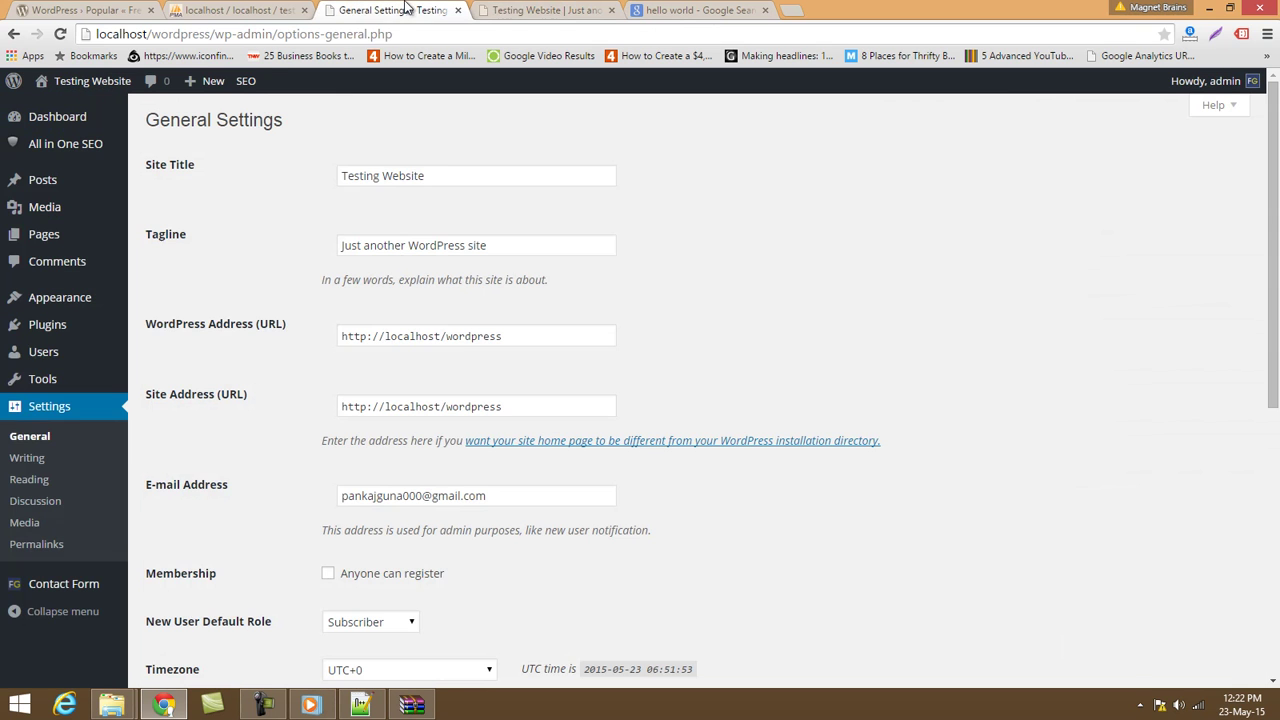
Change the Site Title to 'Magnet Brains New Website'.
left_click_drag(460, 172, 288, 185)
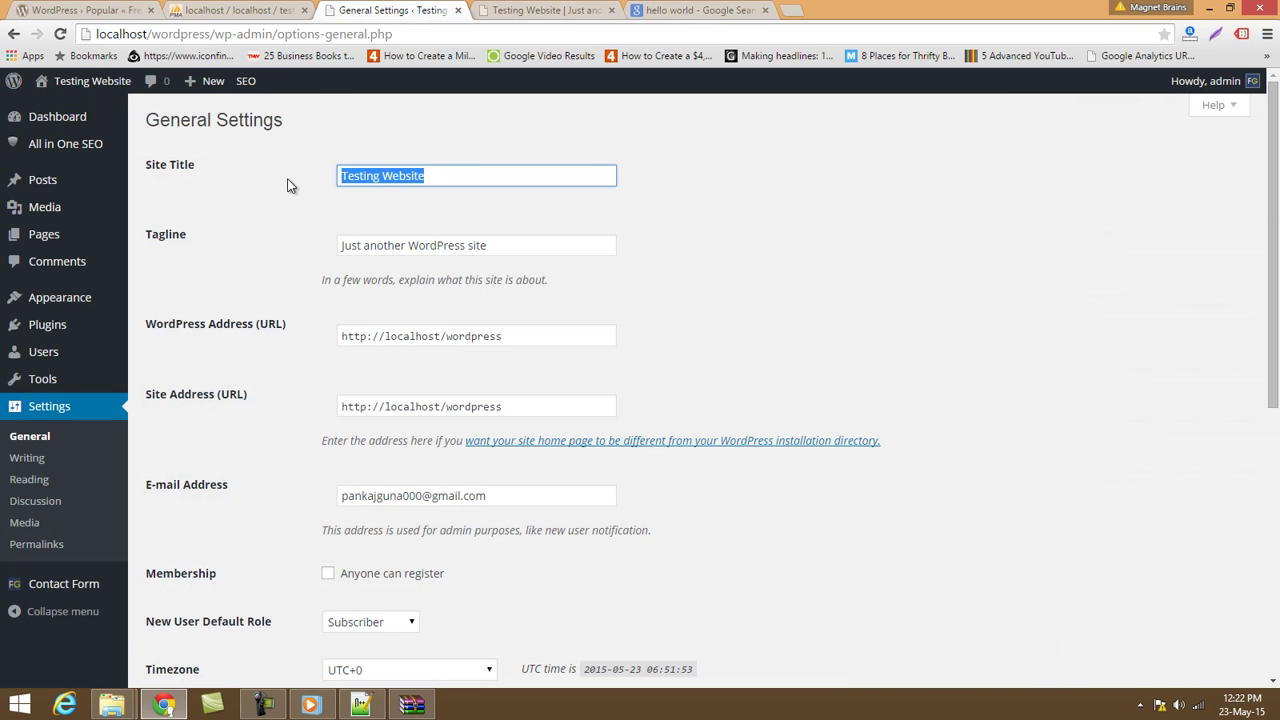
type("New ")
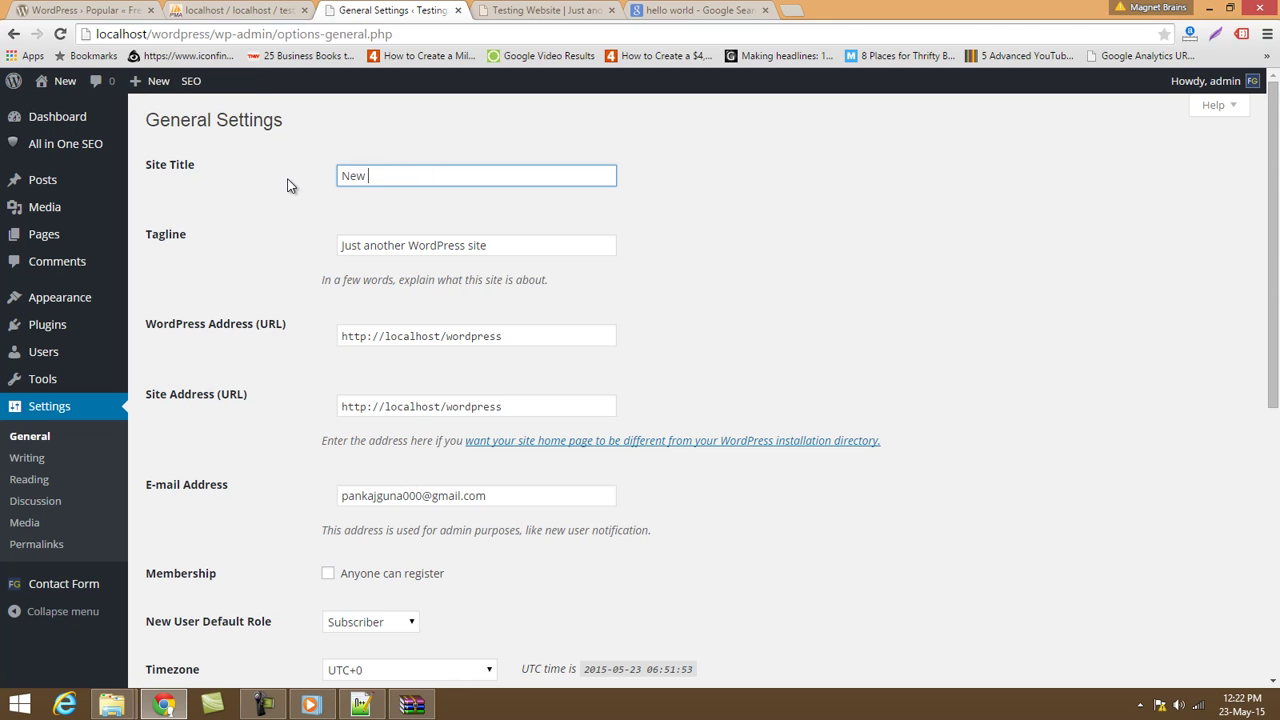
type("Website ")
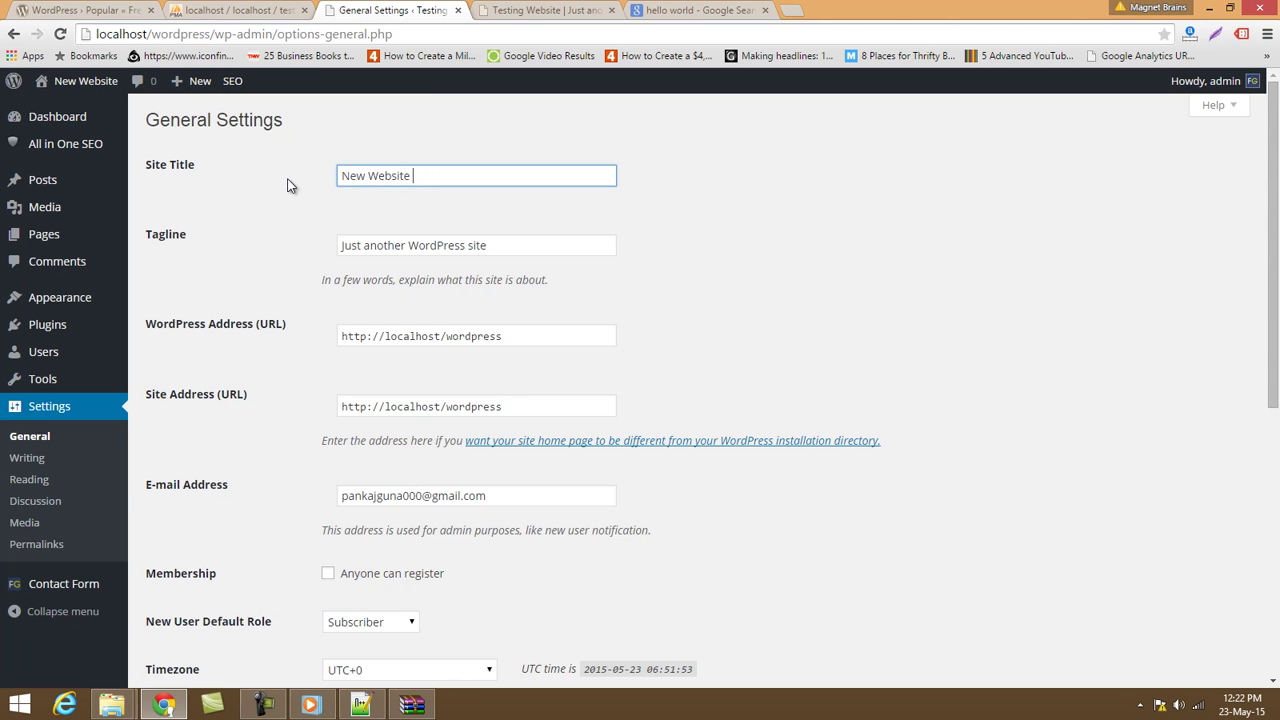
type("Ma")
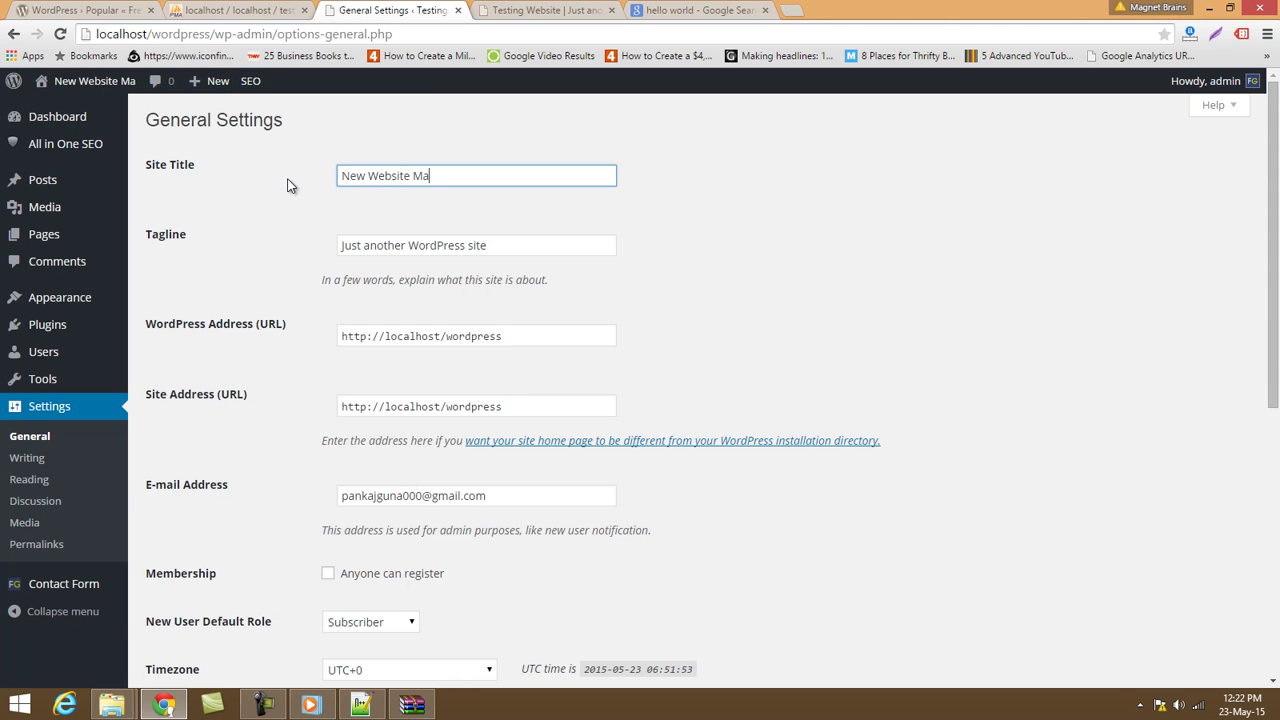
type("gnet Br")
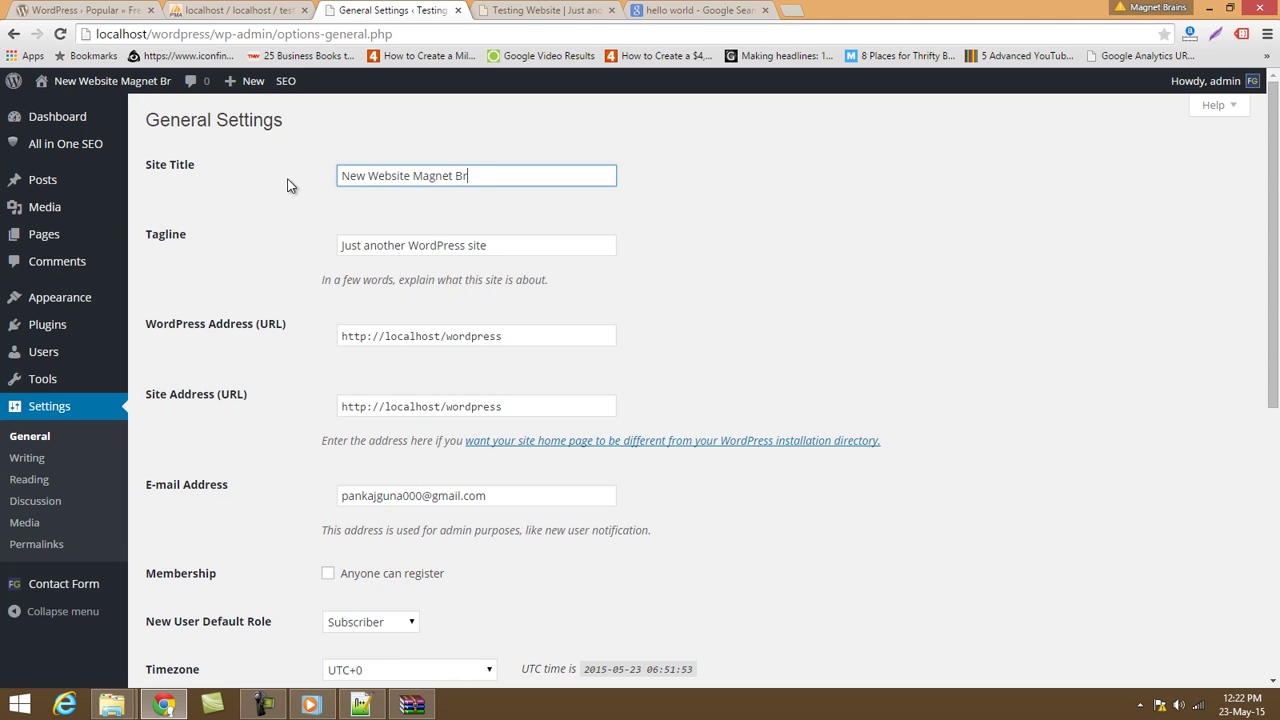
type("ains")
key("Left")
key("Left")
key("Left")
key("Left")
key("Left")
key("Left")
key("Left")
key("Left")
key("Left")
key("Left")
key("Left")
key("Left")
key("Left")
key("Home")
key("Right")
key("Right")
key("Right")
key("Right")
key("ctrl+shift+Left")
key("ctrl+shift+Left")
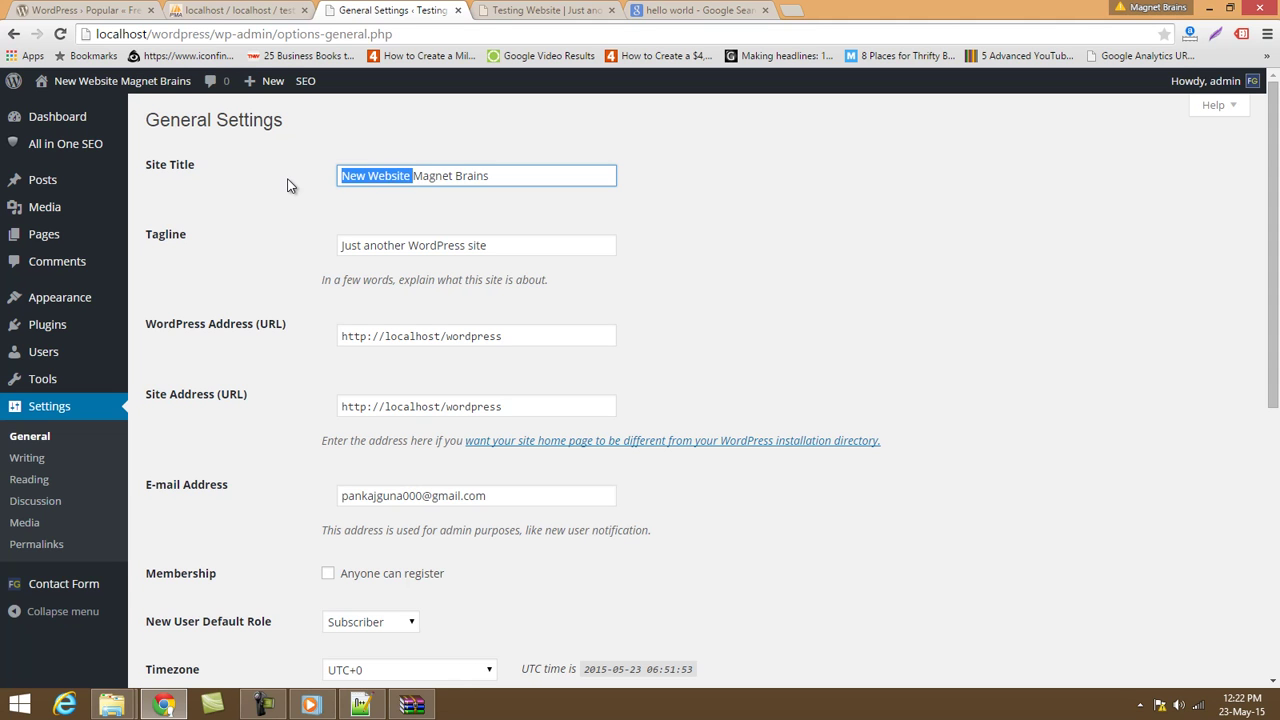
key("BackSpace")
key("Right")
key("Right")
key("Right")
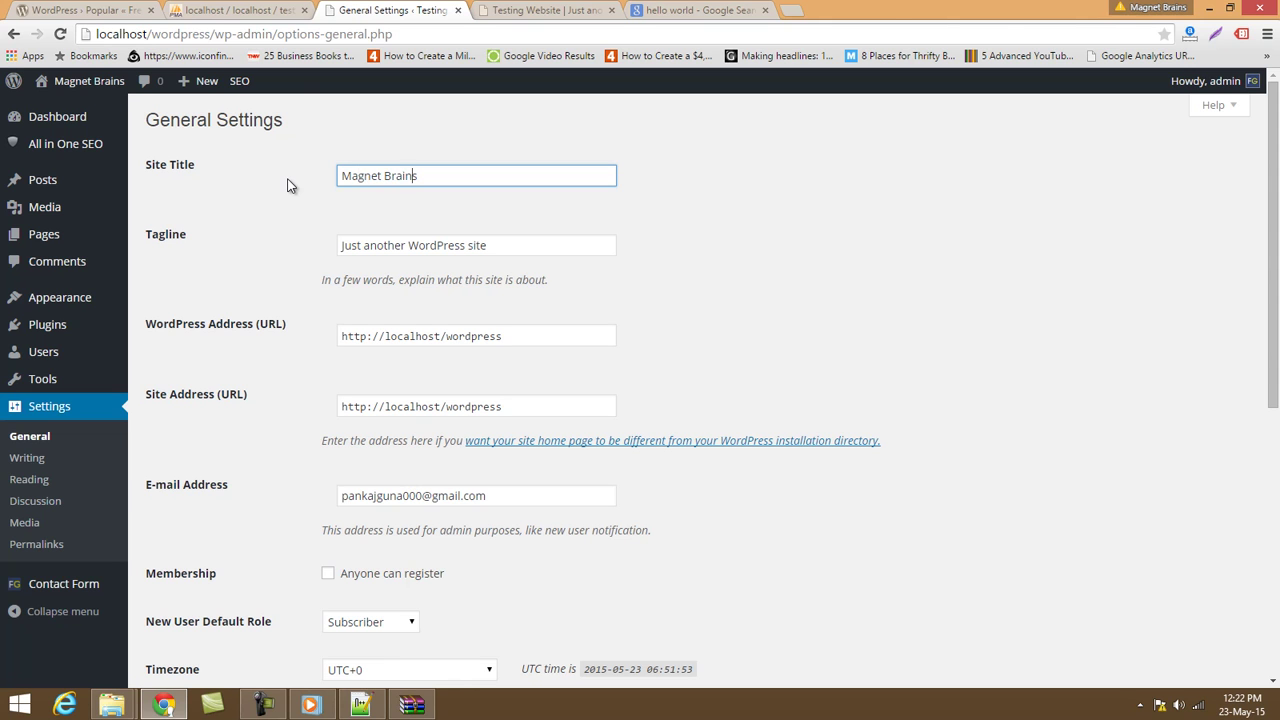
key("ctrl+z")
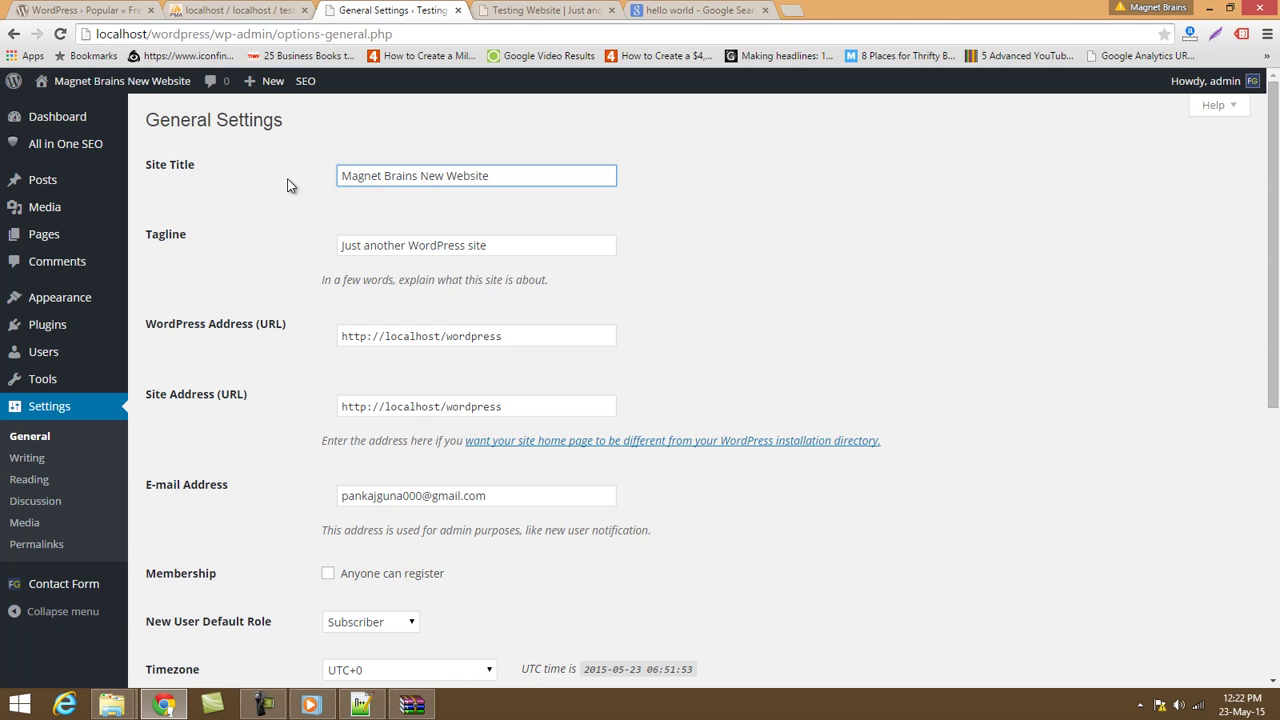
Set the tagline to 'Complete New Portal' and look over the address and e-mail fields.
key("Tab")
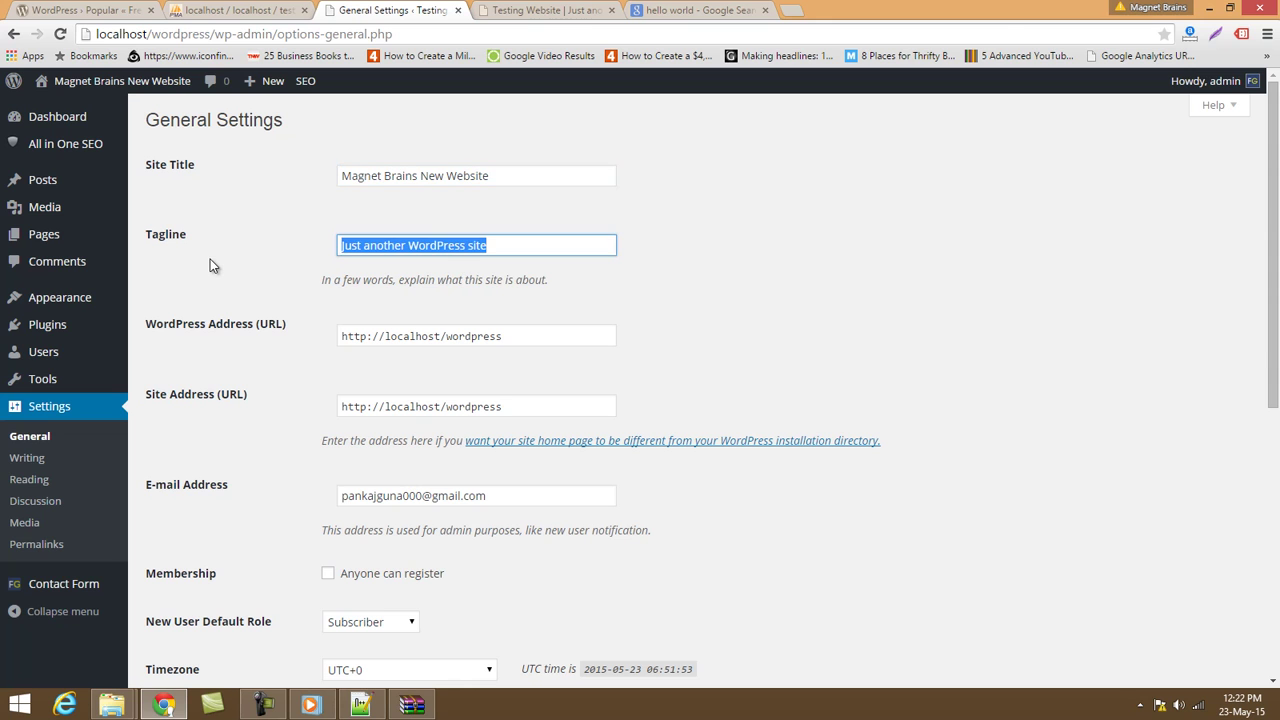
type("Como")
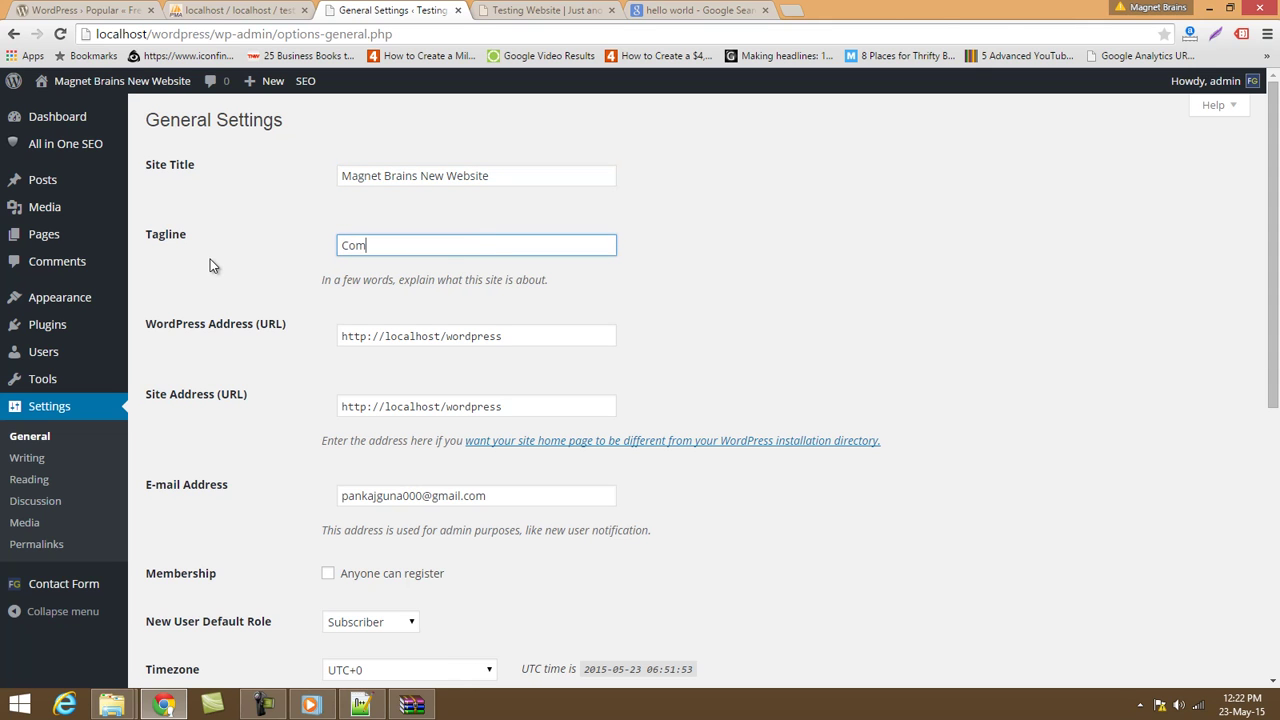
key("BackSpace")
key("BackSpace")
key("BackSpace")
type("omplete New Portal")
left_click_drag(428, 336, 586, 337)
left_click_drag(429, 406, 563, 403)
scroll(562, 408, "down", 2)
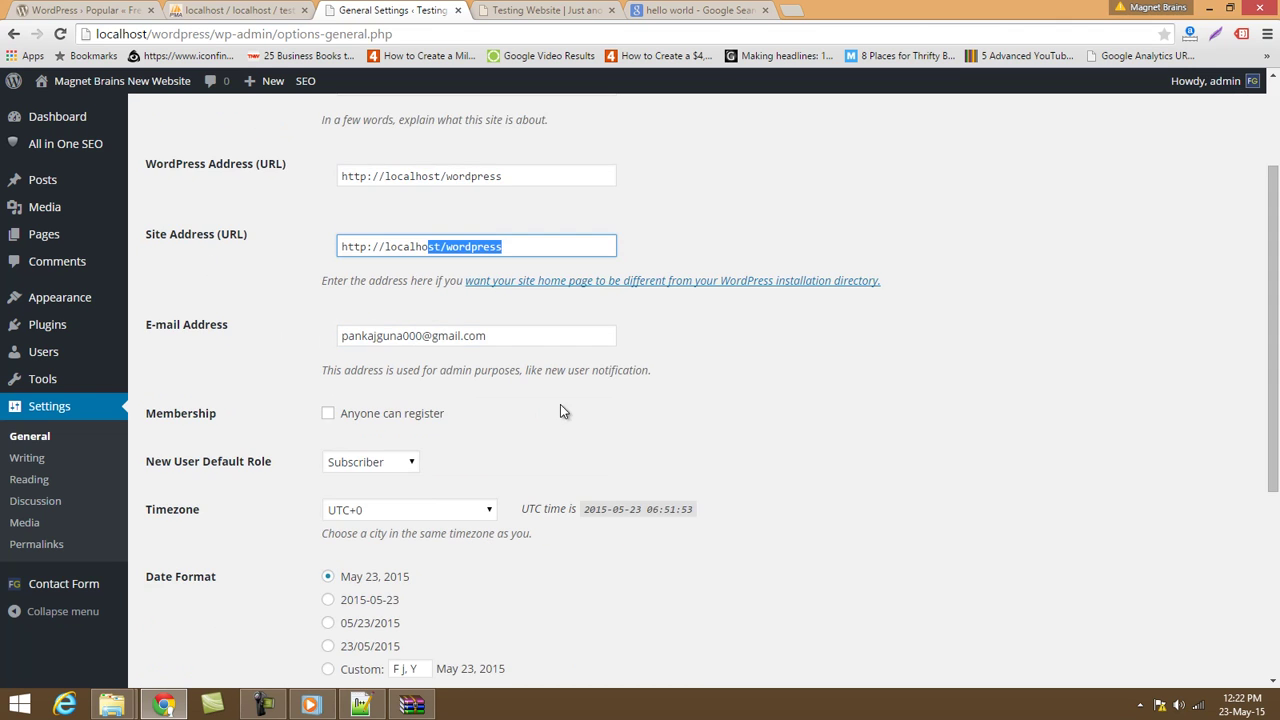
left_click_drag(517, 334, 303, 344)
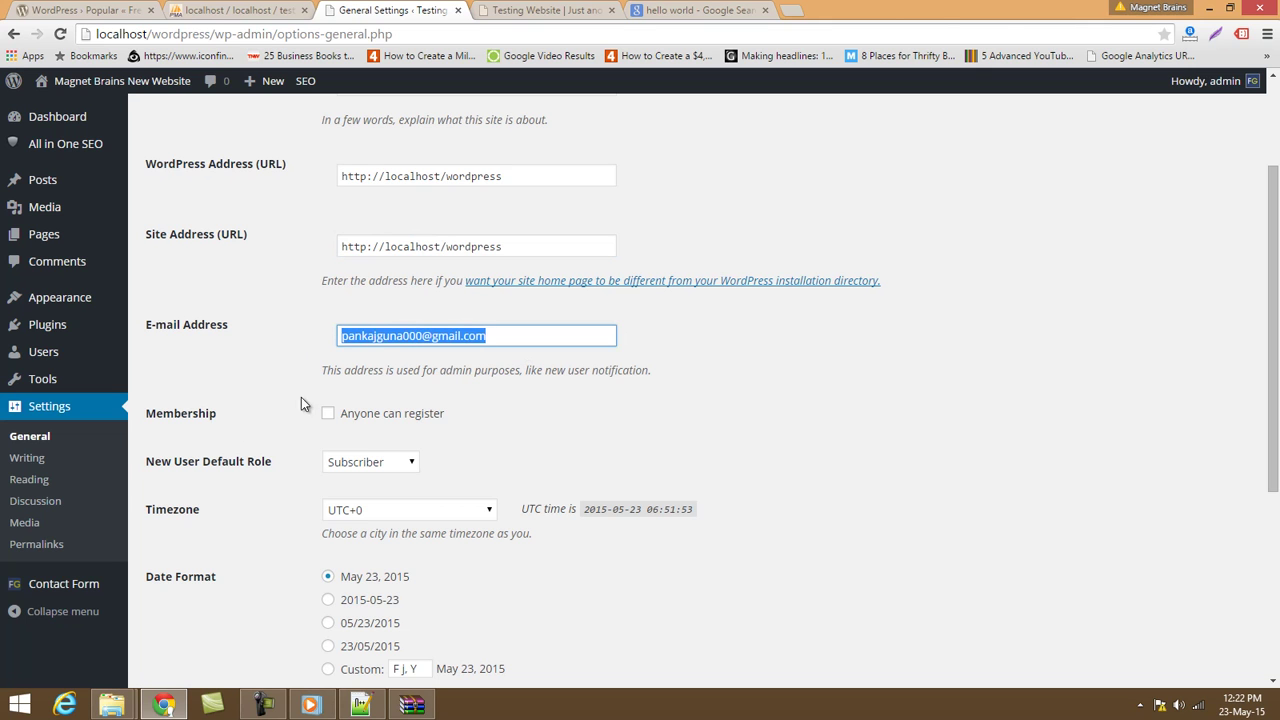
Enable 'Anyone can register' with default role Subscriber and save the settings.
left_click(328, 415)
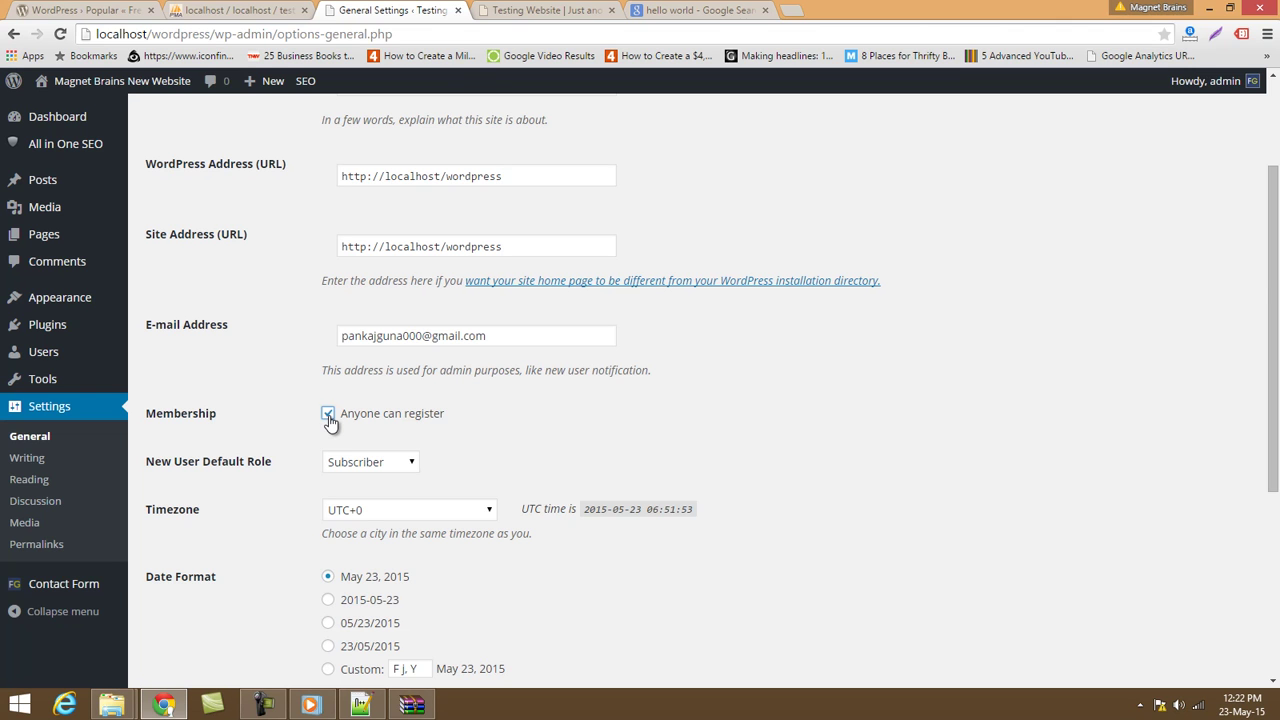
scroll(304, 450, "down", 2)
left_click(398, 226)
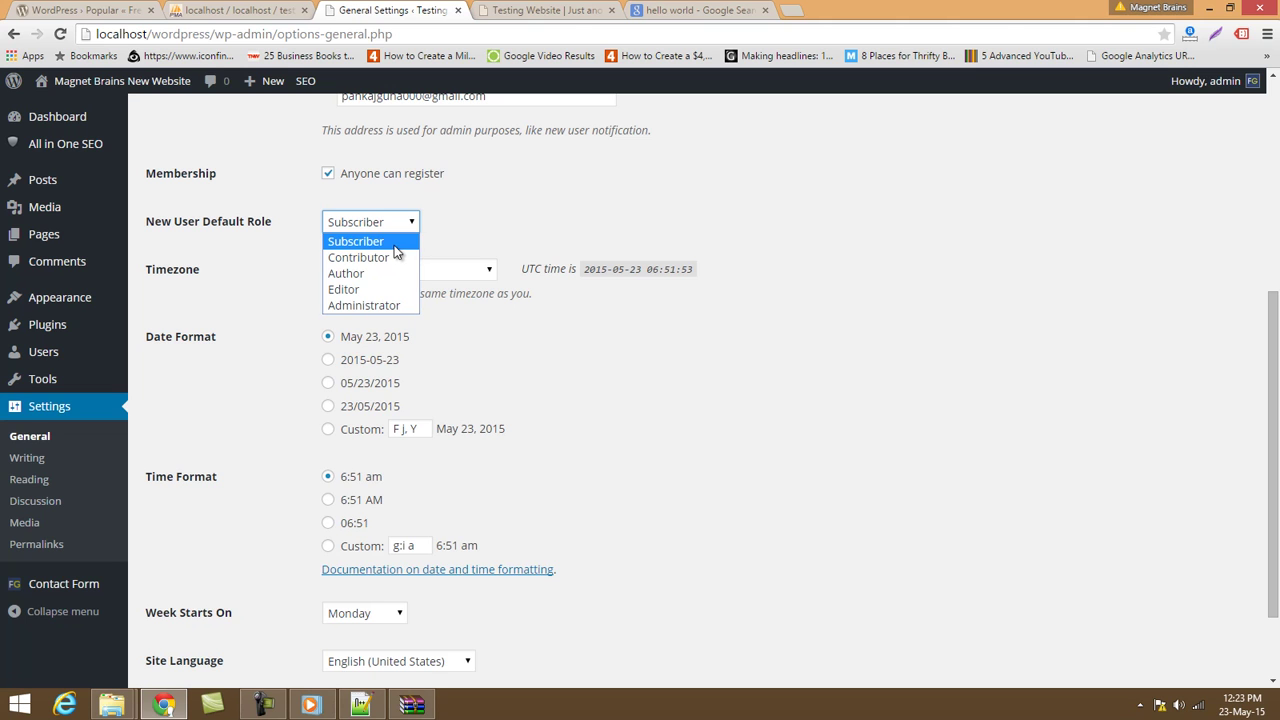
left_click(478, 206)
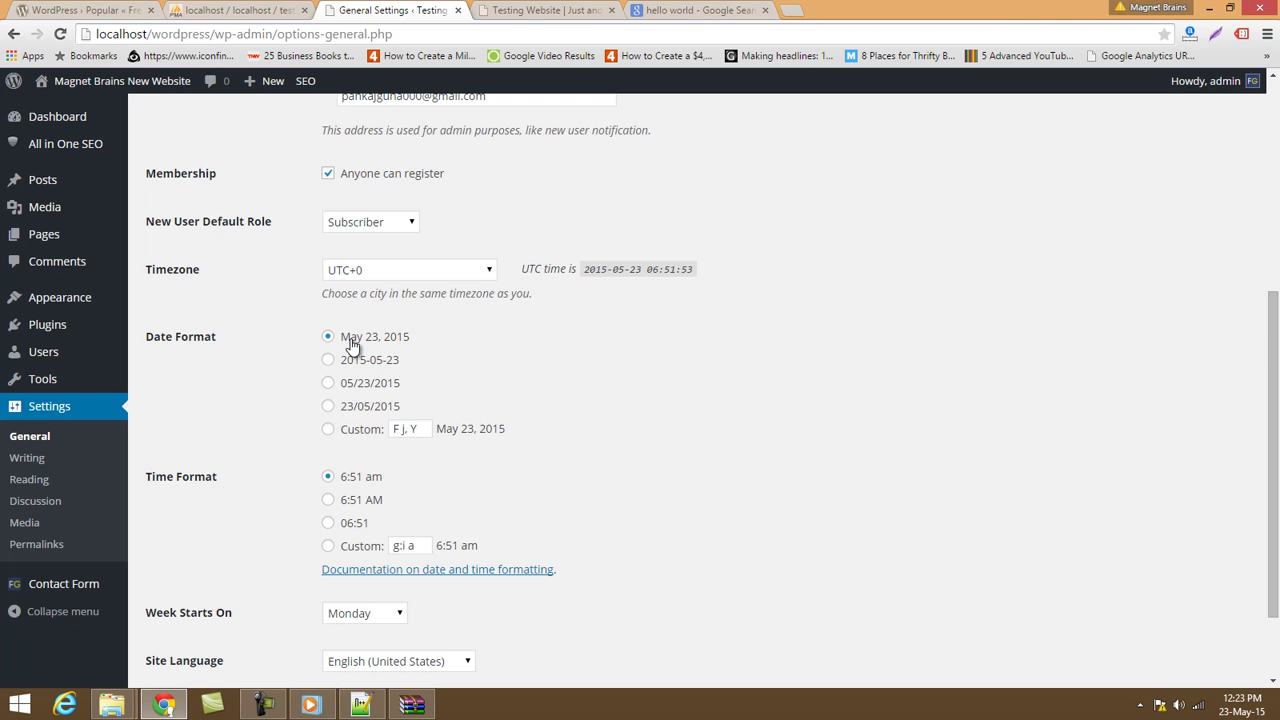
scroll(355, 340, "down", 2)
scroll(350, 345, "up", 5)
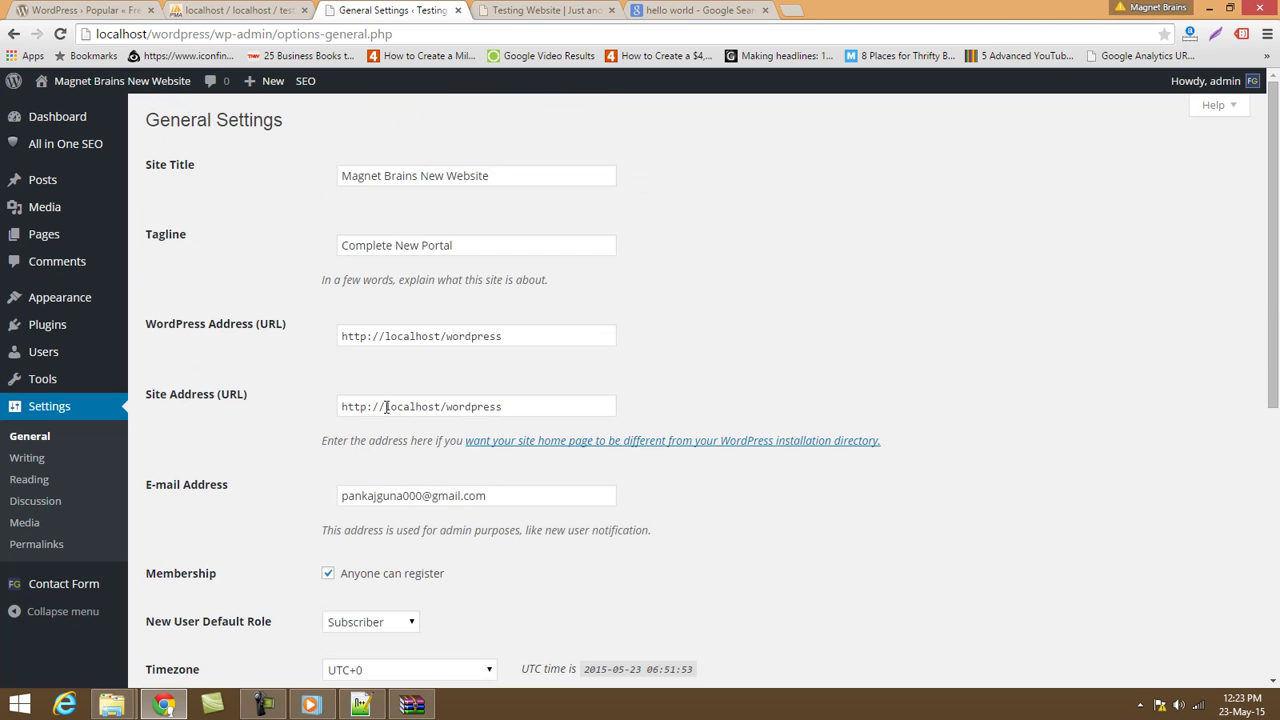
scroll(386, 407, "down", 5)
left_click(189, 606)
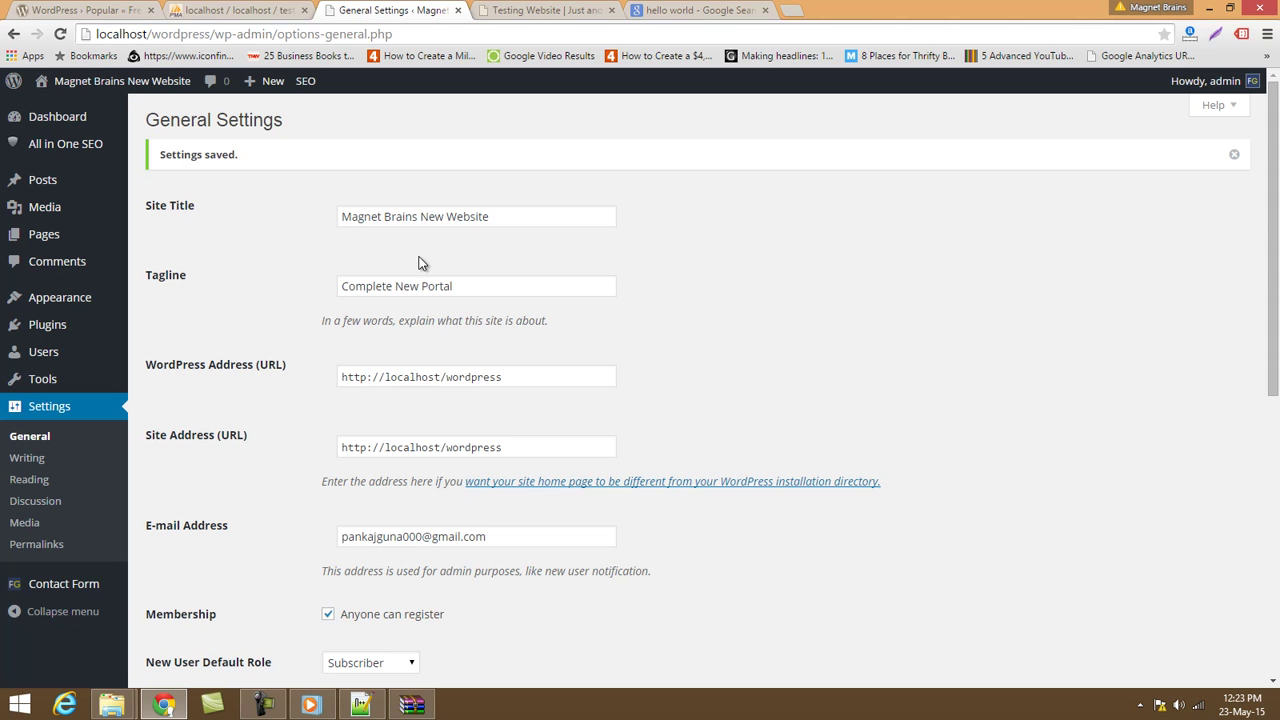
Look over the Writing settings, then move on to the Reading settings.
left_click(40, 460)
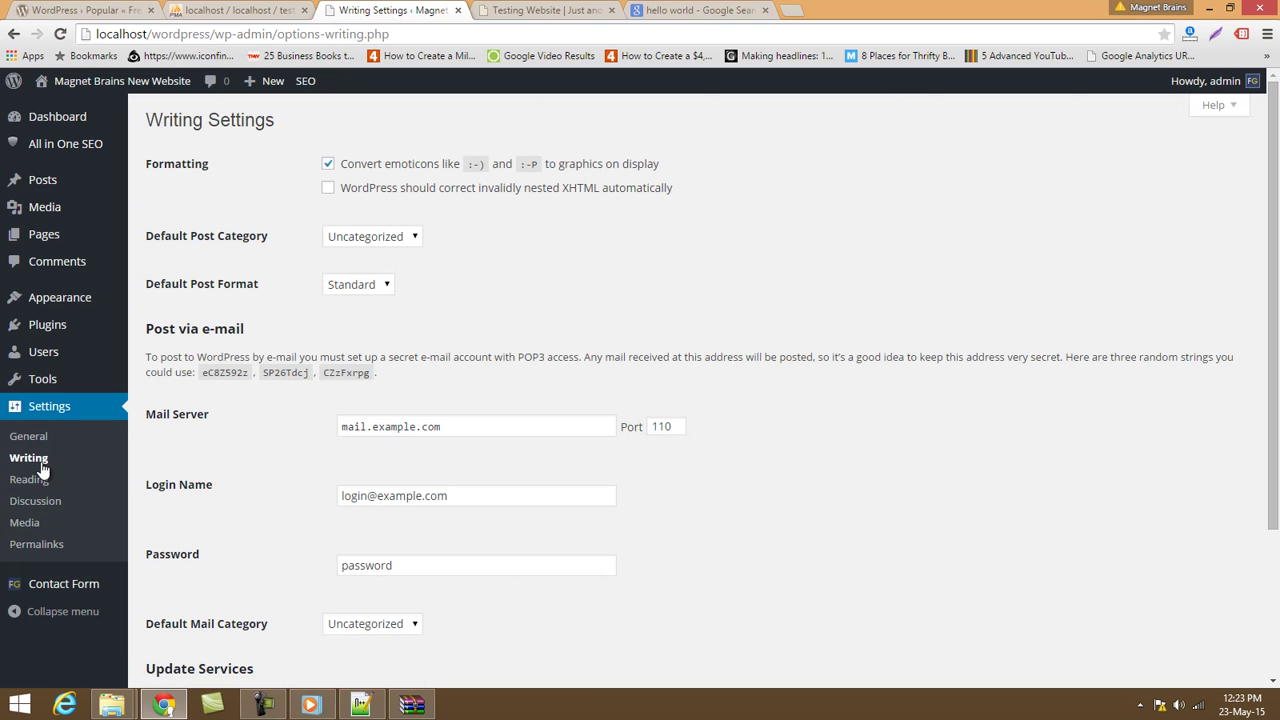
scroll(403, 246, "down", 3)
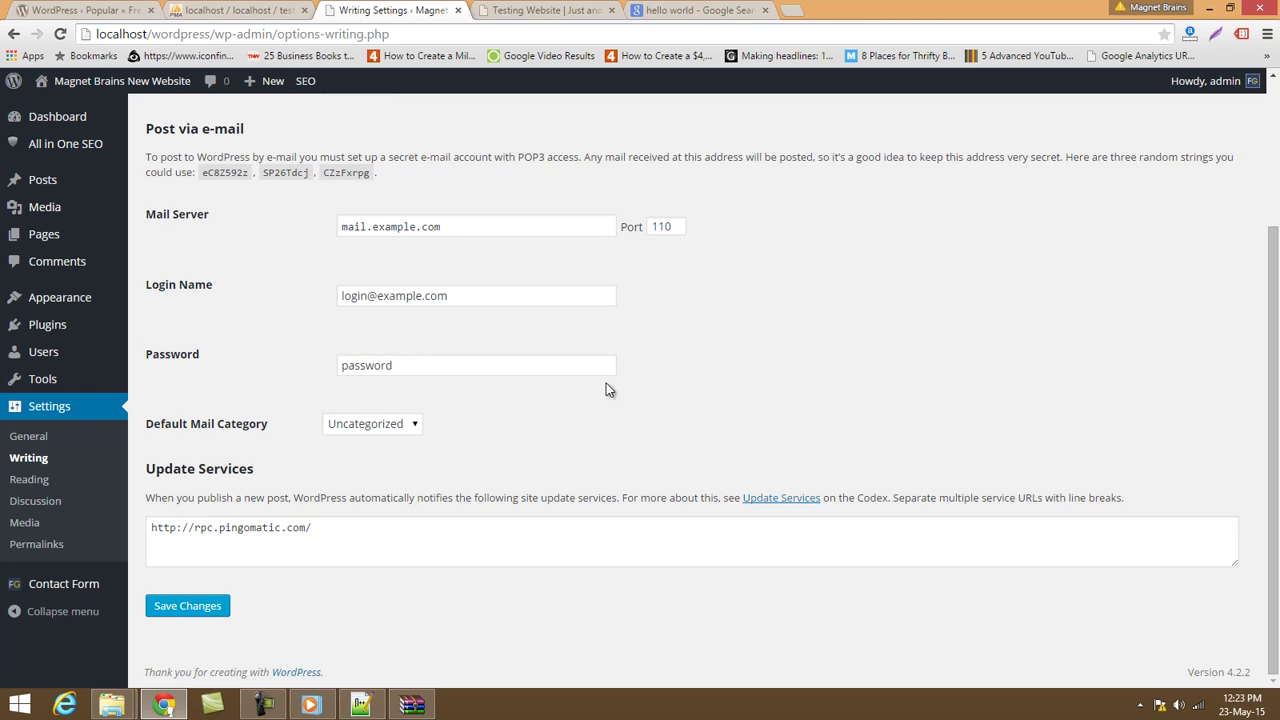
left_click(22, 482)
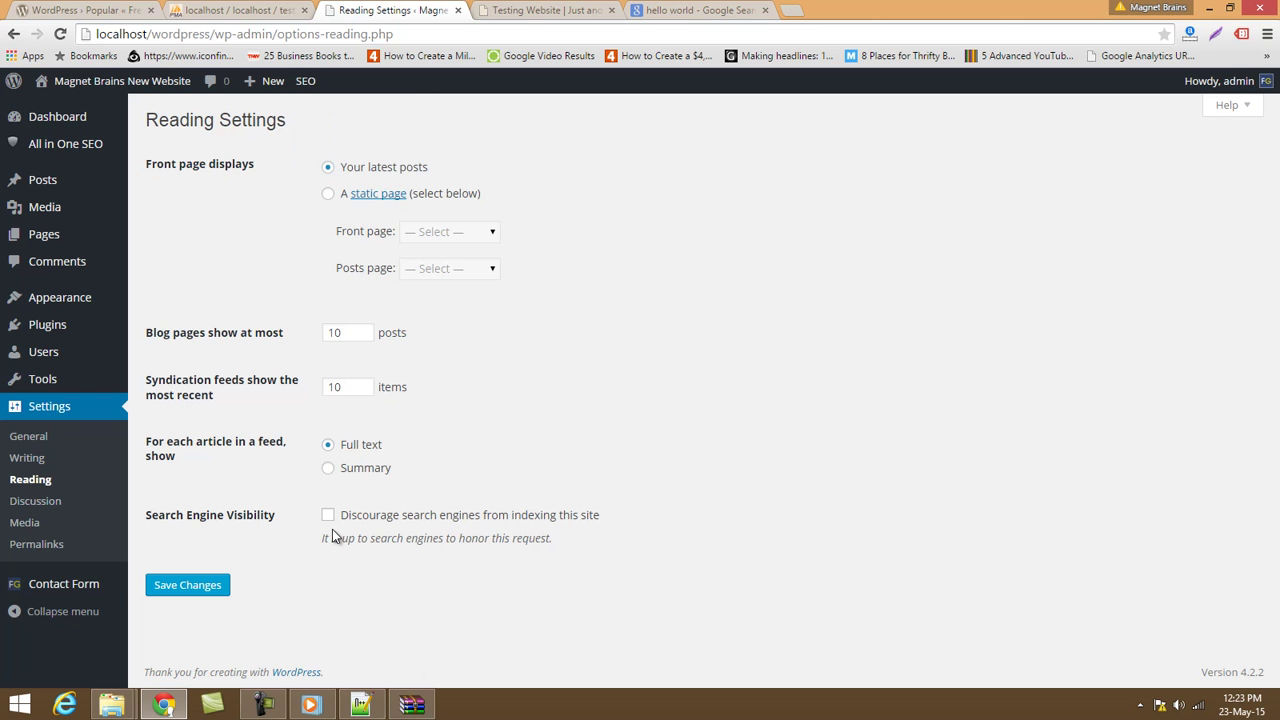
left_click(19, 505)
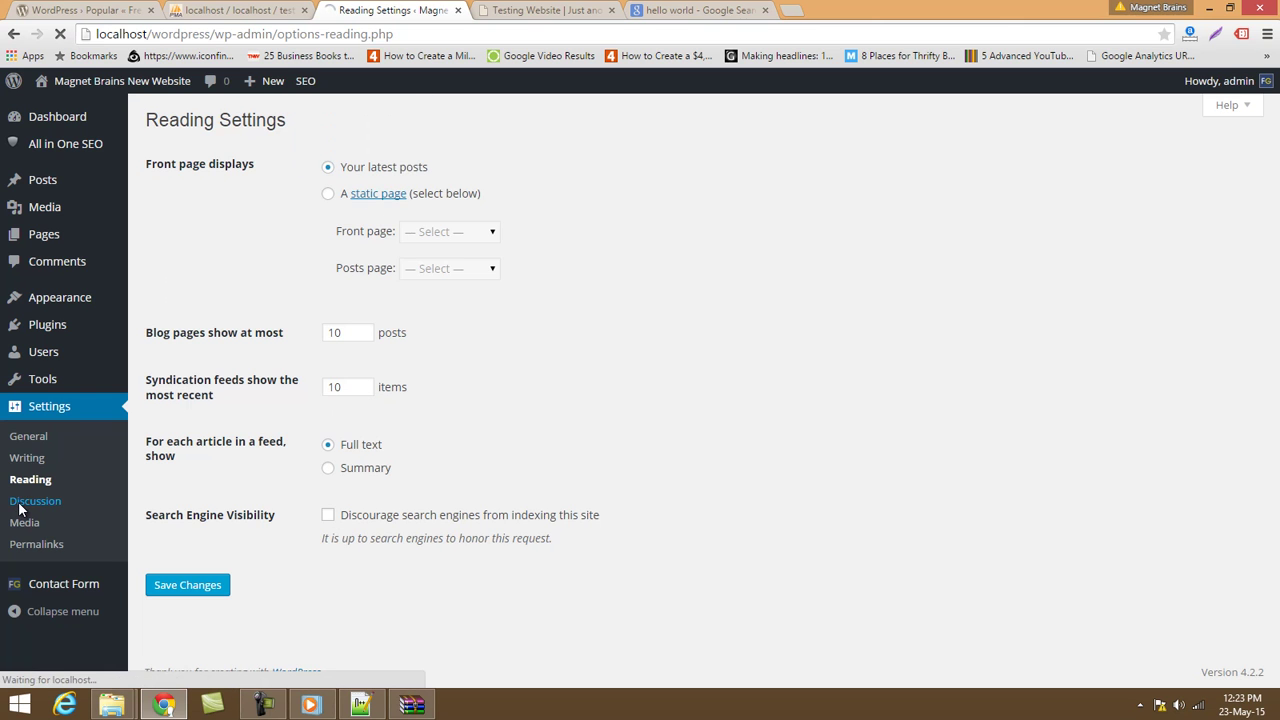
scroll(322, 451, "down", 3)
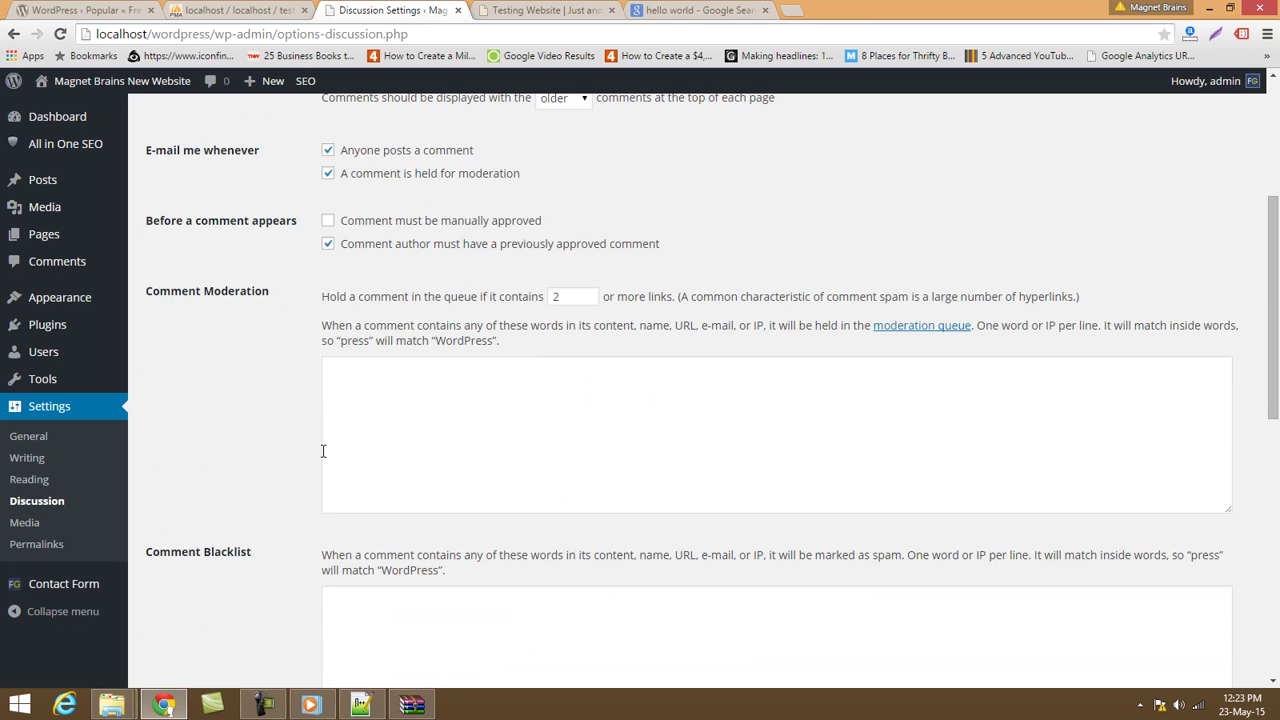
scroll(322, 451, "up", 3)
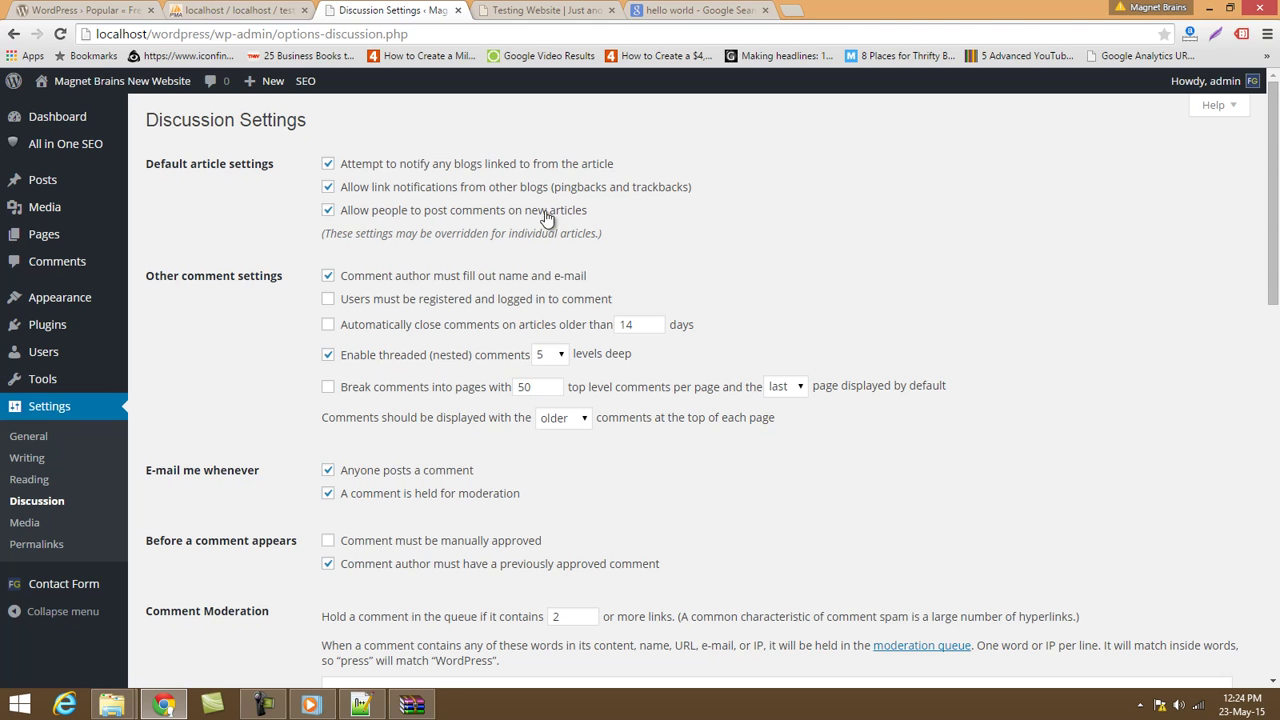
left_click(328, 211)
scroll(366, 331, "down", 5)
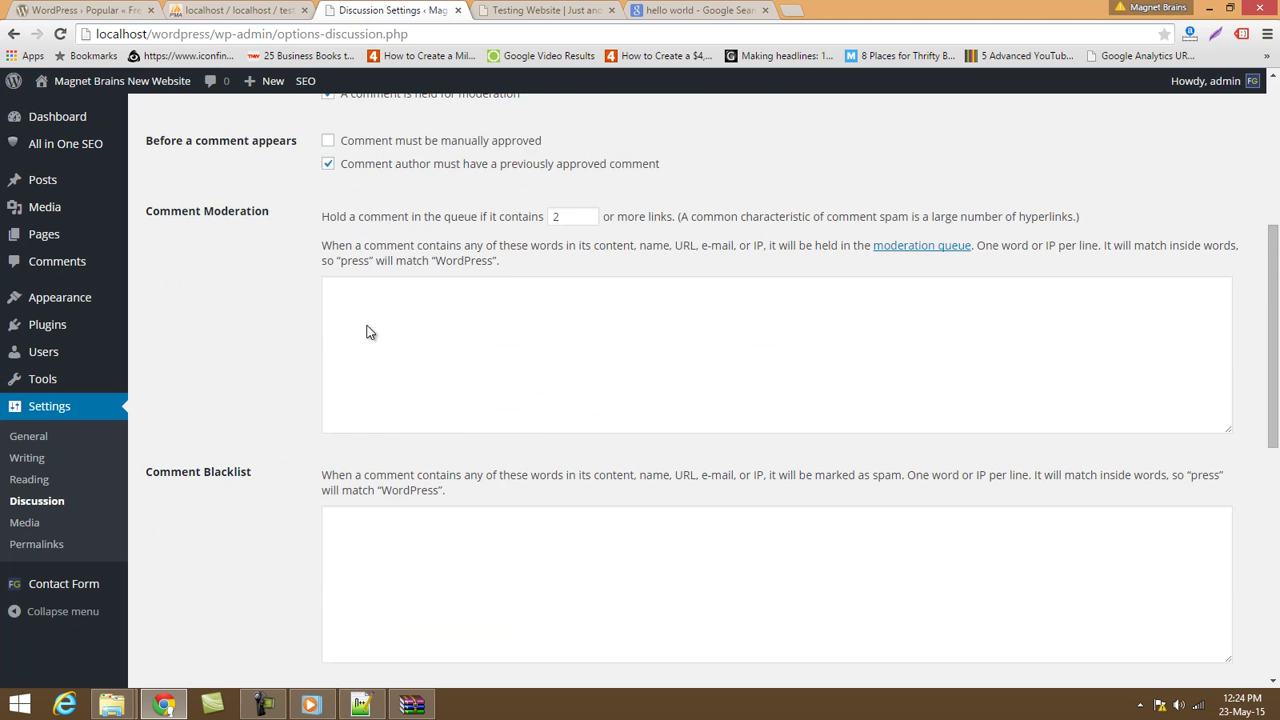
scroll(395, 495, "down", 5)
scroll(397, 537, "down", 2)
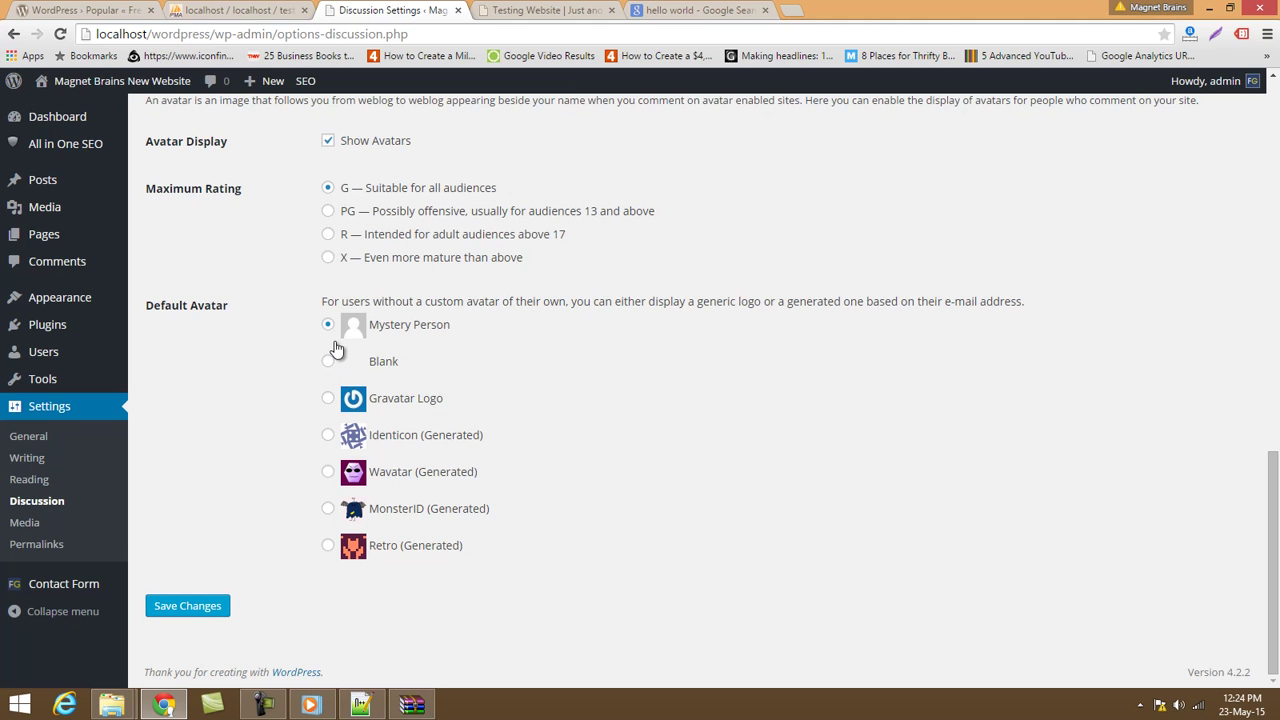
scroll(449, 443, "up", 10)
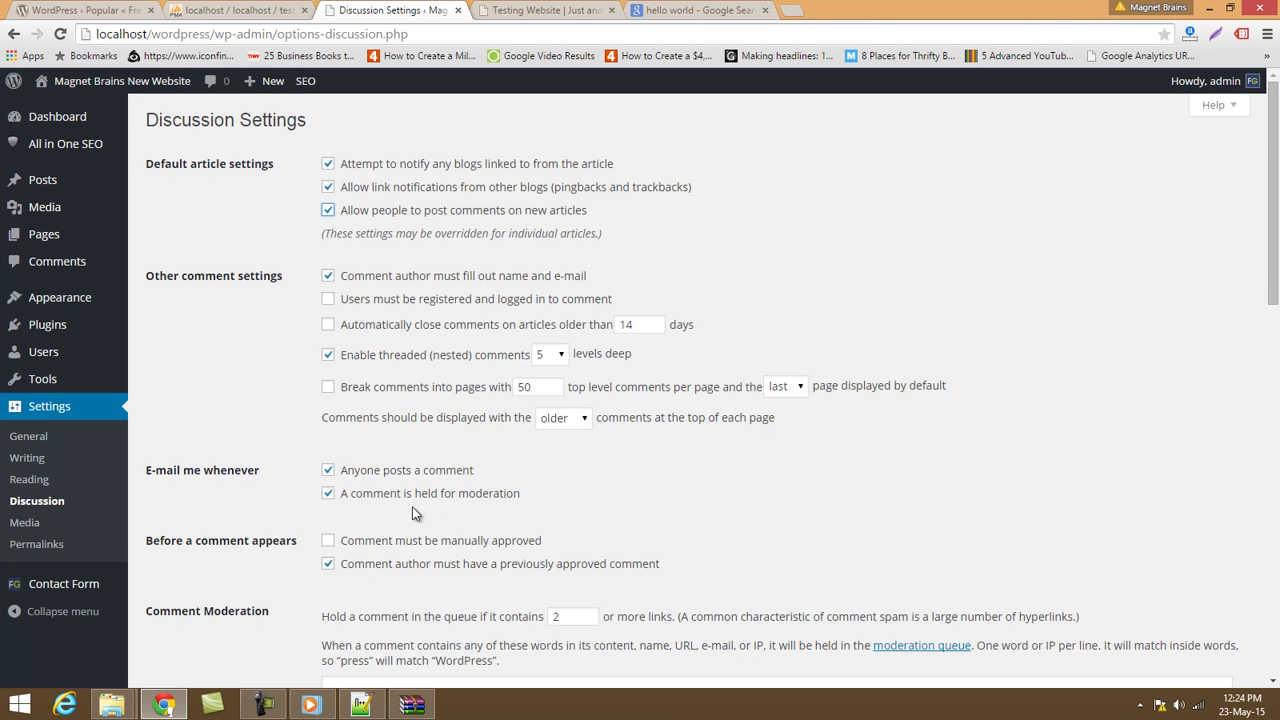
left_click(53, 529)
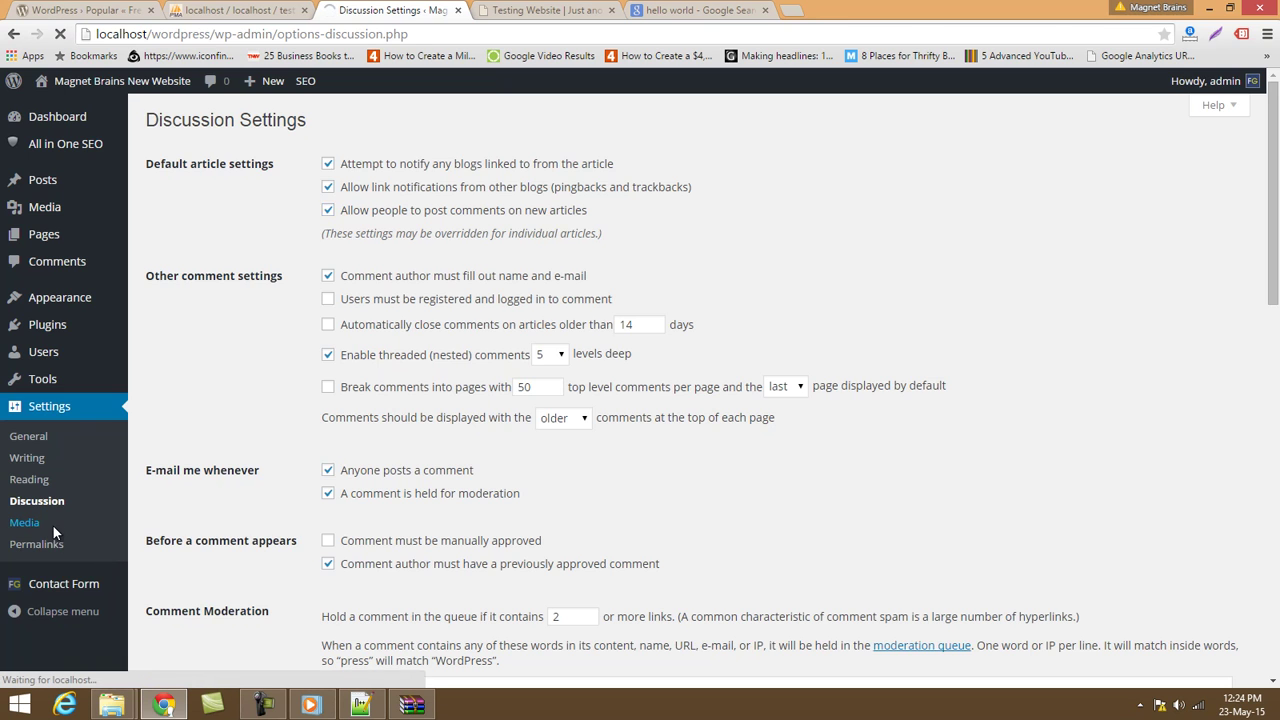
Check the Day and name permalink structure, then view the live 'Testing Website' tab.
left_click(35, 543)
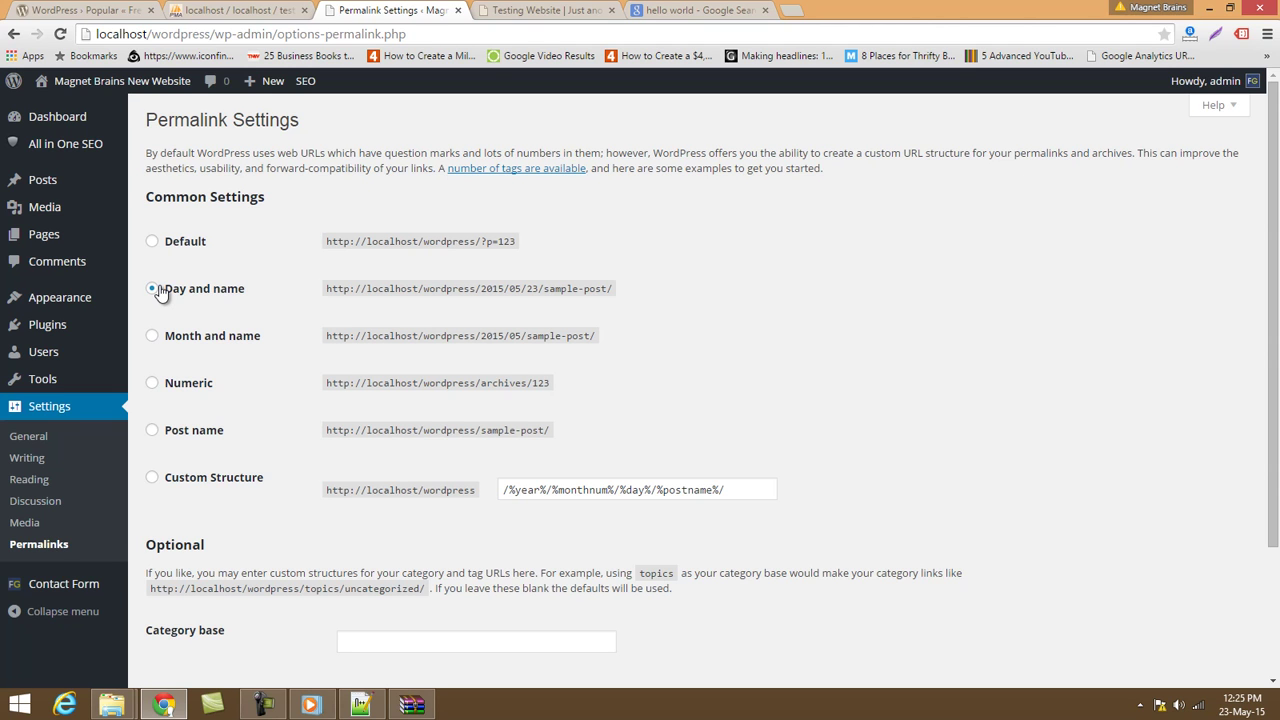
left_click(543, 10)
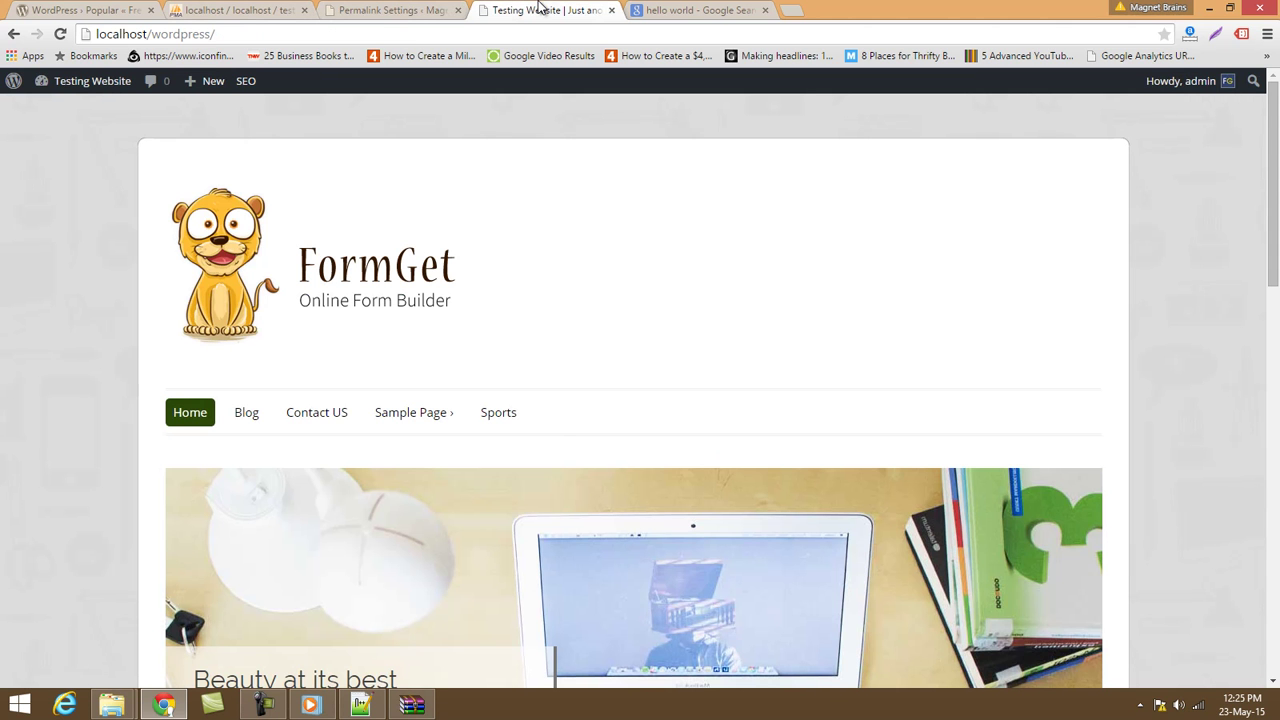
Open the first blog post and highlight the 2015/05/23 date in its URL, then return to Permalink Settings.
left_click(245, 414)
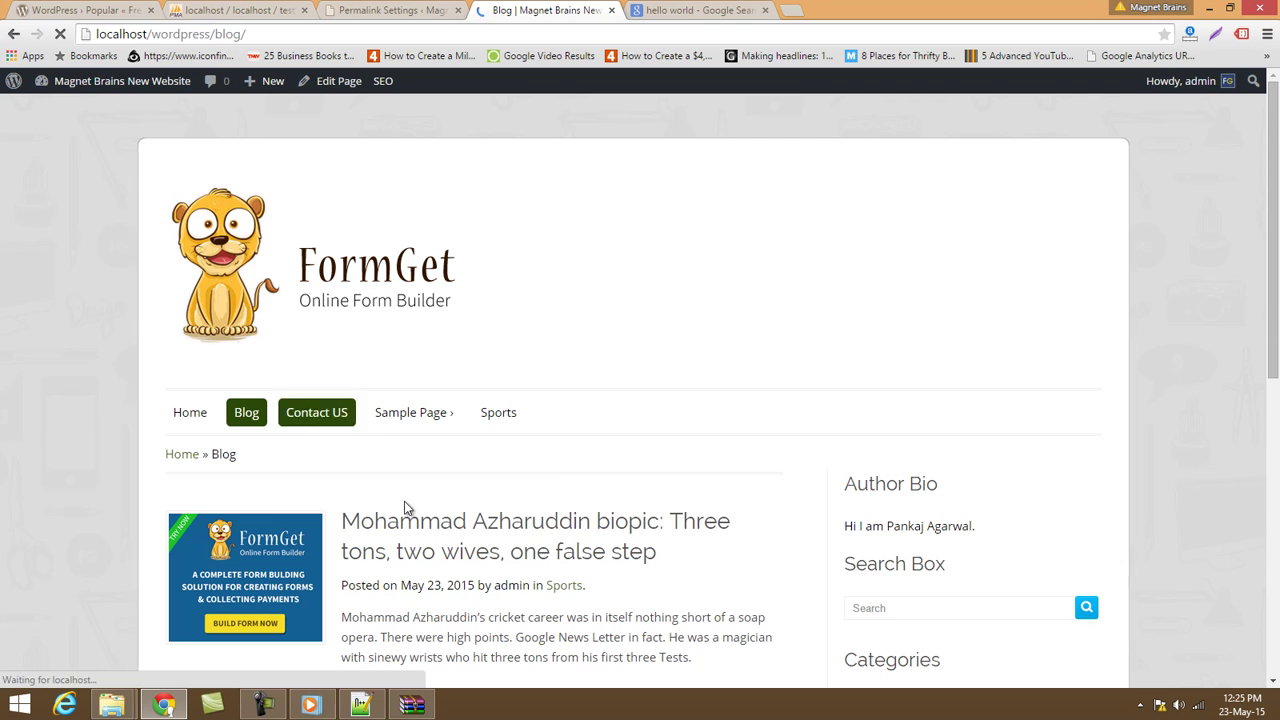
scroll(404, 505, "down", 1)
left_click(474, 445)
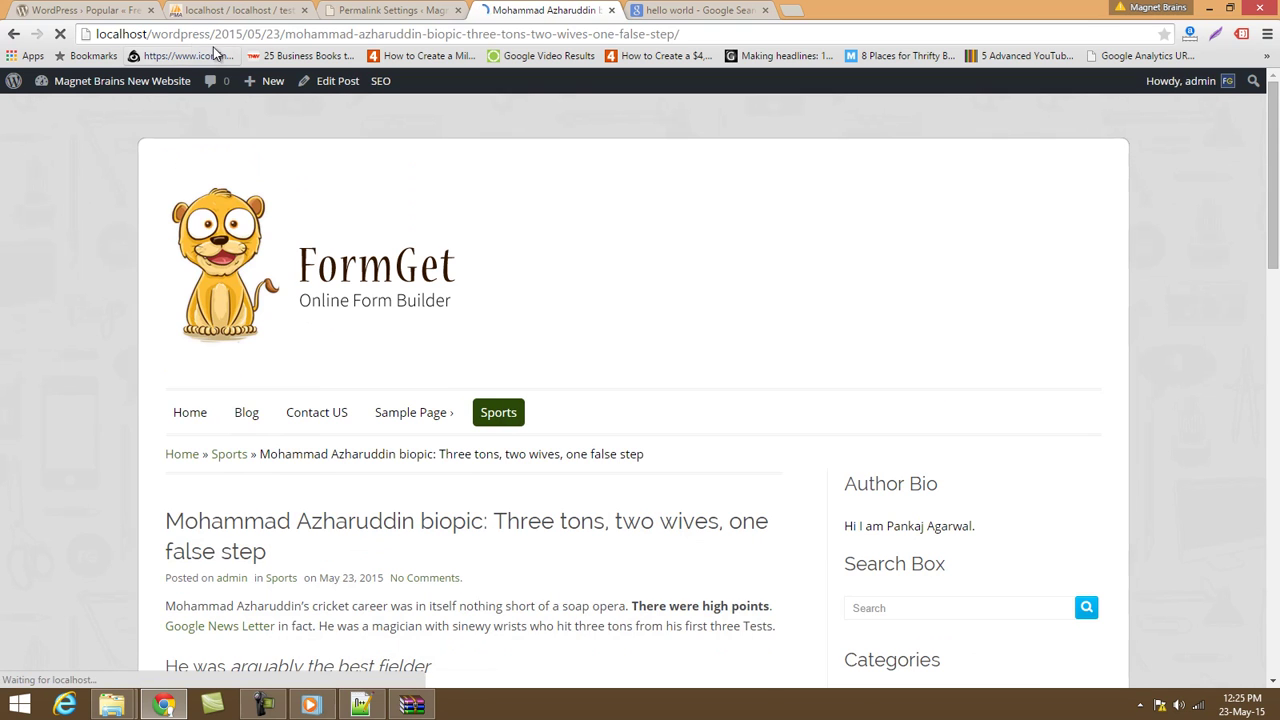
left_click_drag(210, 34, 282, 34)
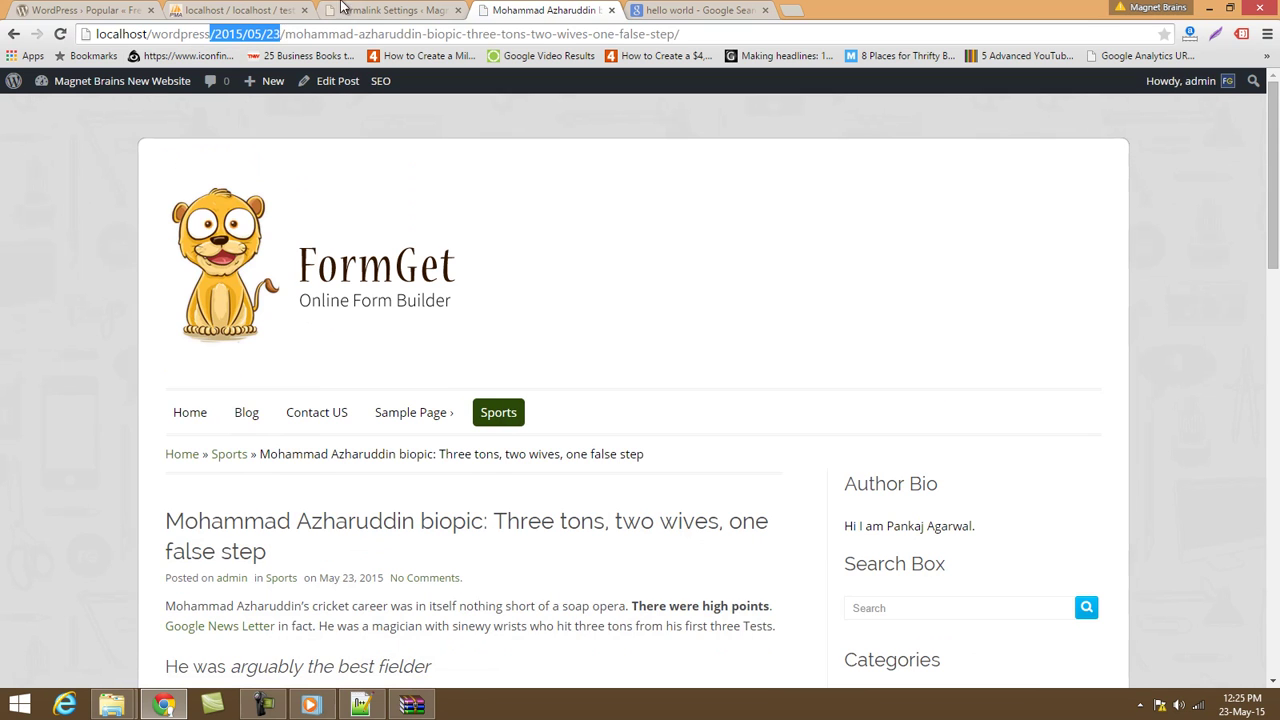
left_click(346, 10)
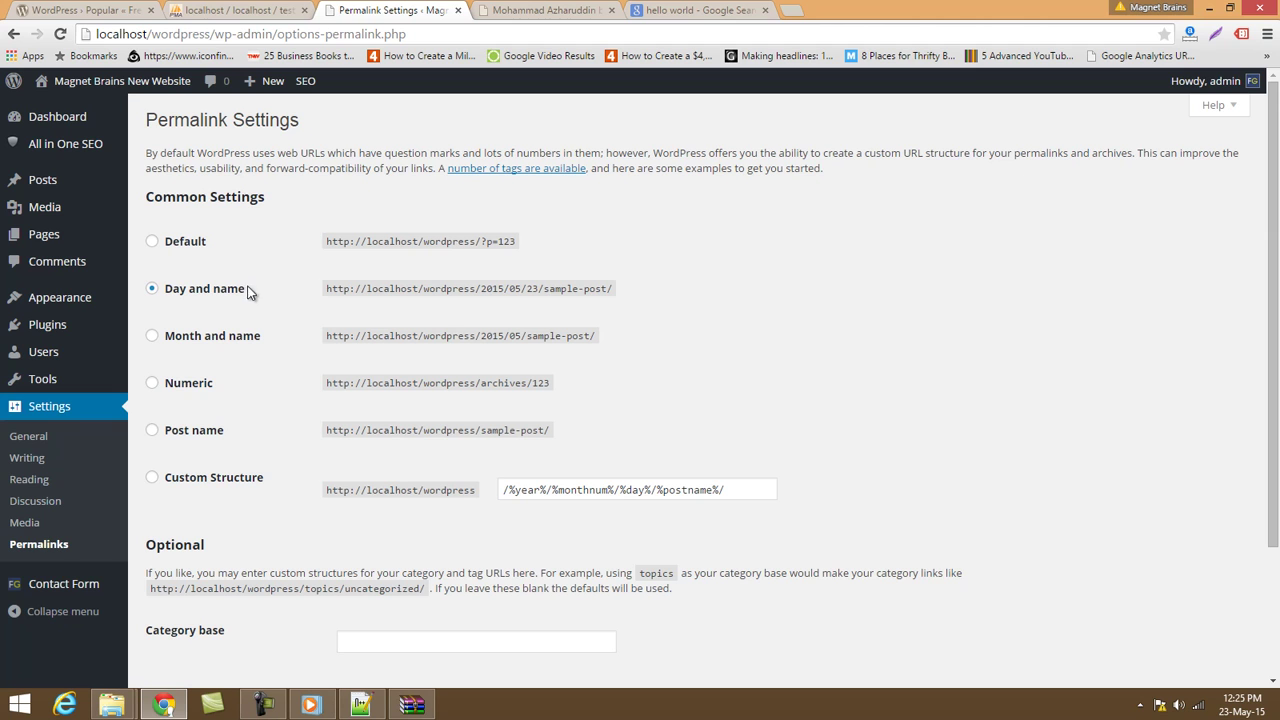
Highlight the Day and name, Default, Month and name, and Numeric example permalink URLs.
left_click_drag(481, 289, 602, 289)
left_click_drag(486, 242, 533, 243)
left_click_drag(467, 336, 513, 336)
left_click_drag(454, 387, 557, 389)
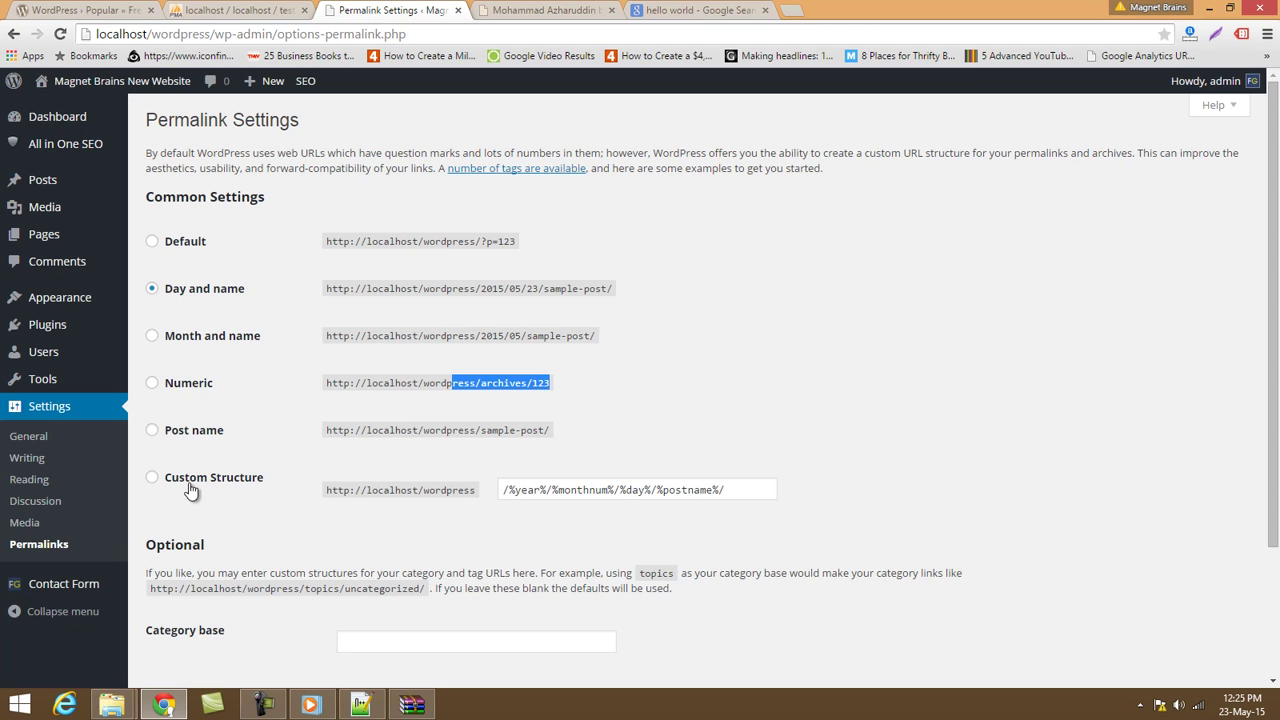
Select the Custom Structure option and its field, then go to the FormGet Contact Form builder.
left_click(155, 479)
scroll(295, 495, "down", 3)
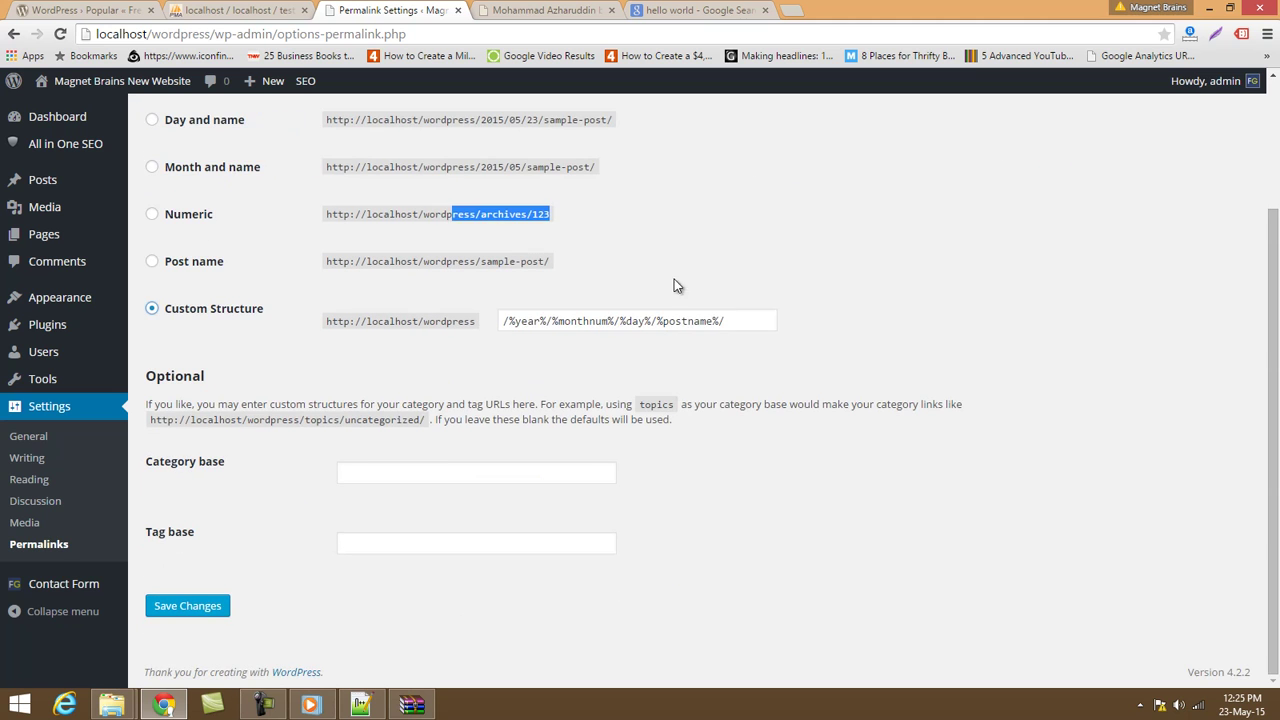
left_click_drag(751, 320, 496, 334)
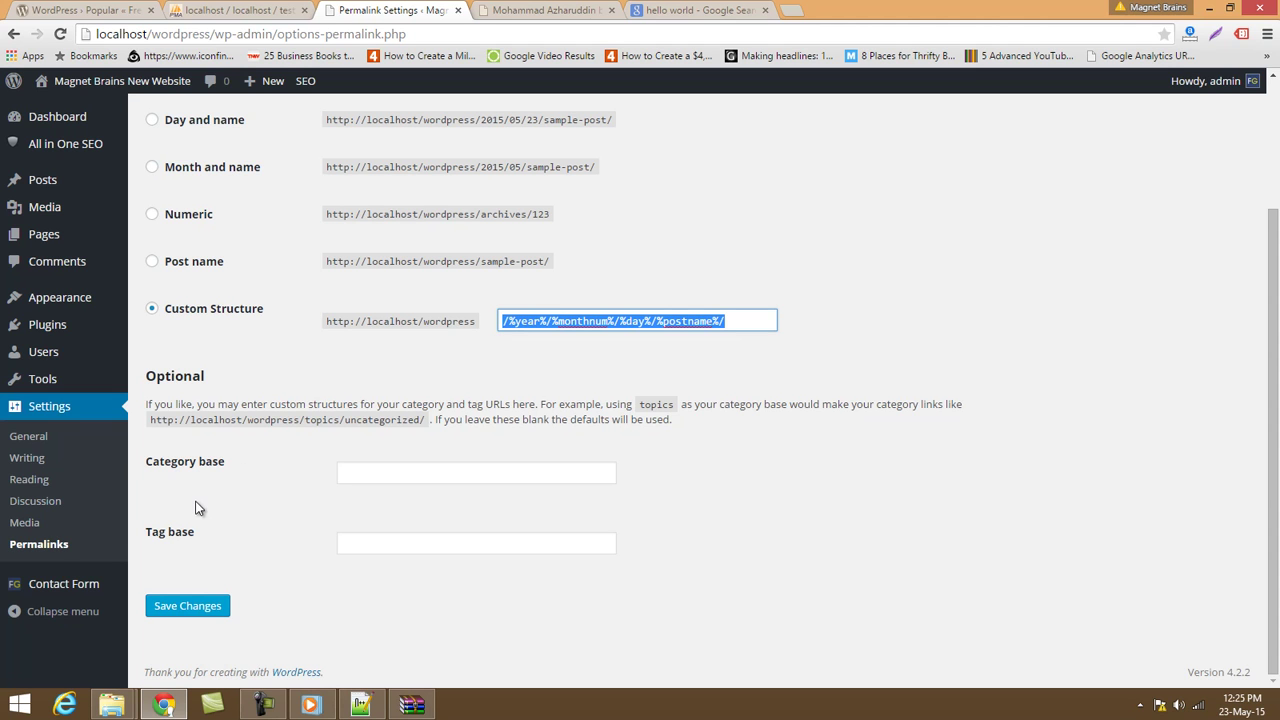
left_click(74, 594)
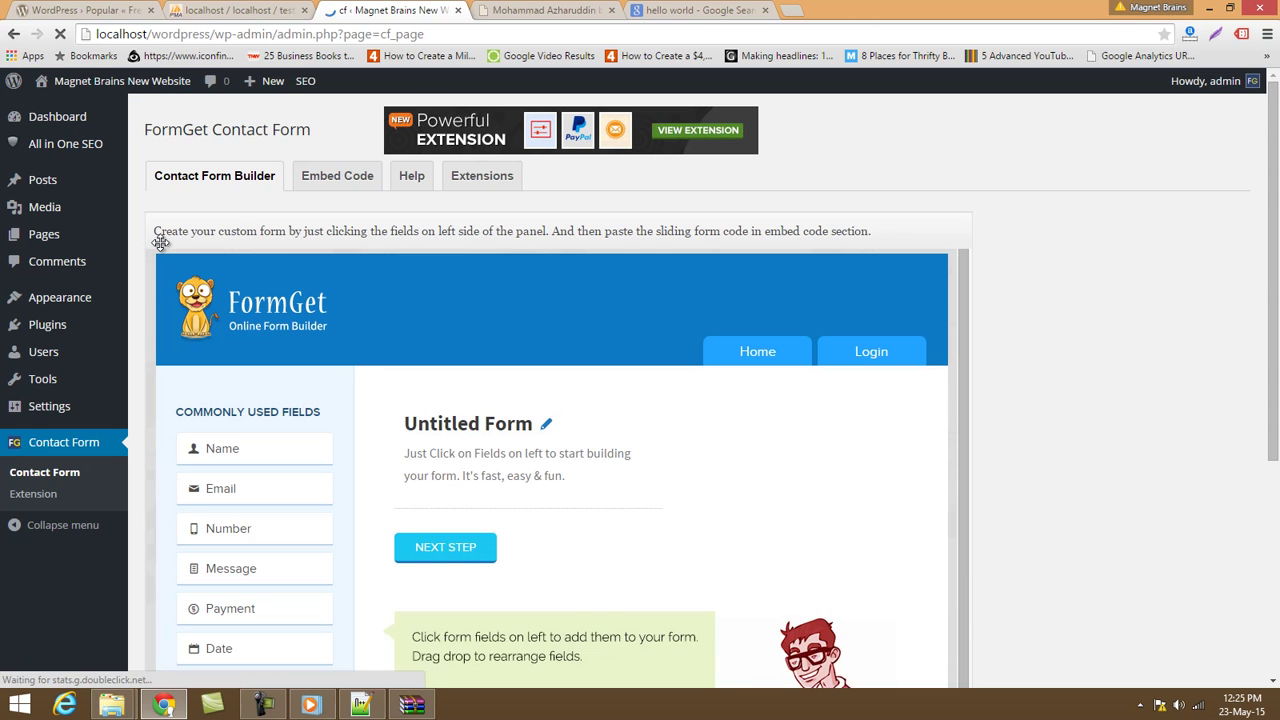
Add Name, Email and Number fields to the Untitled Form.
scroll(160, 242, "down", 2)
left_click(258, 288)
left_click(241, 330)
left_click(237, 378)
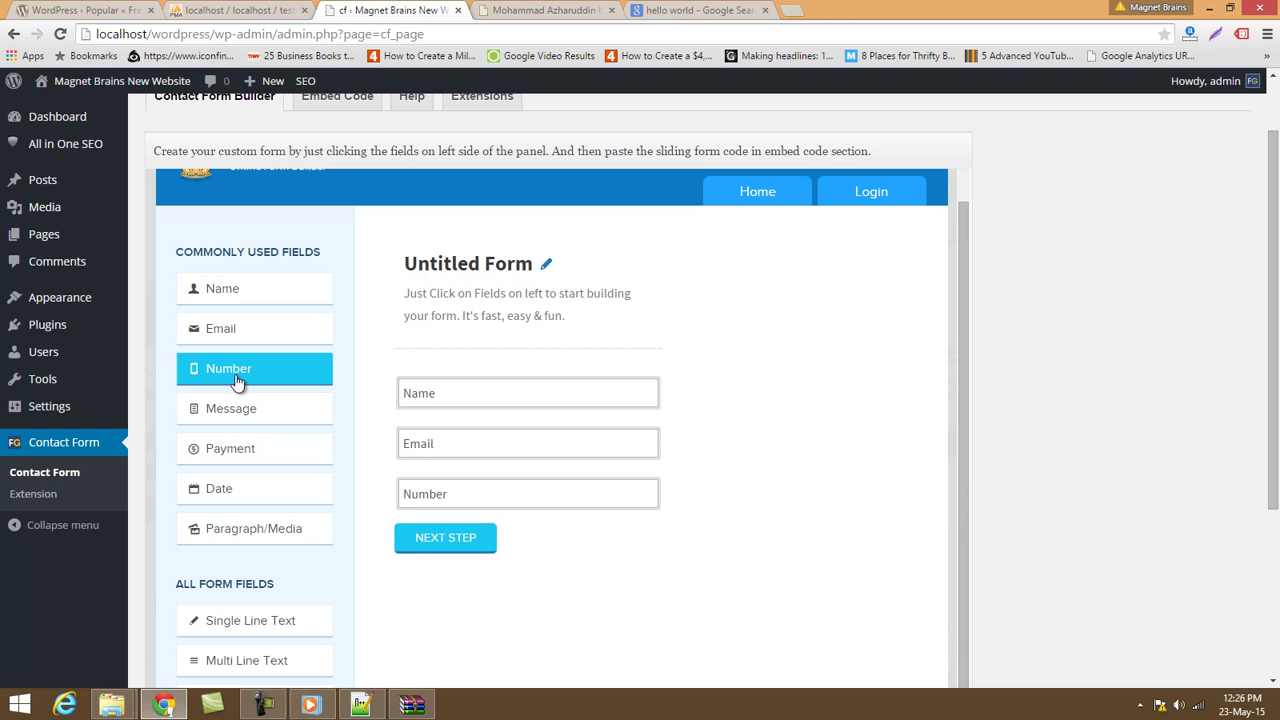
Change the form title from Untitled Form to 'Magnet Brains'.
left_click(462, 308)
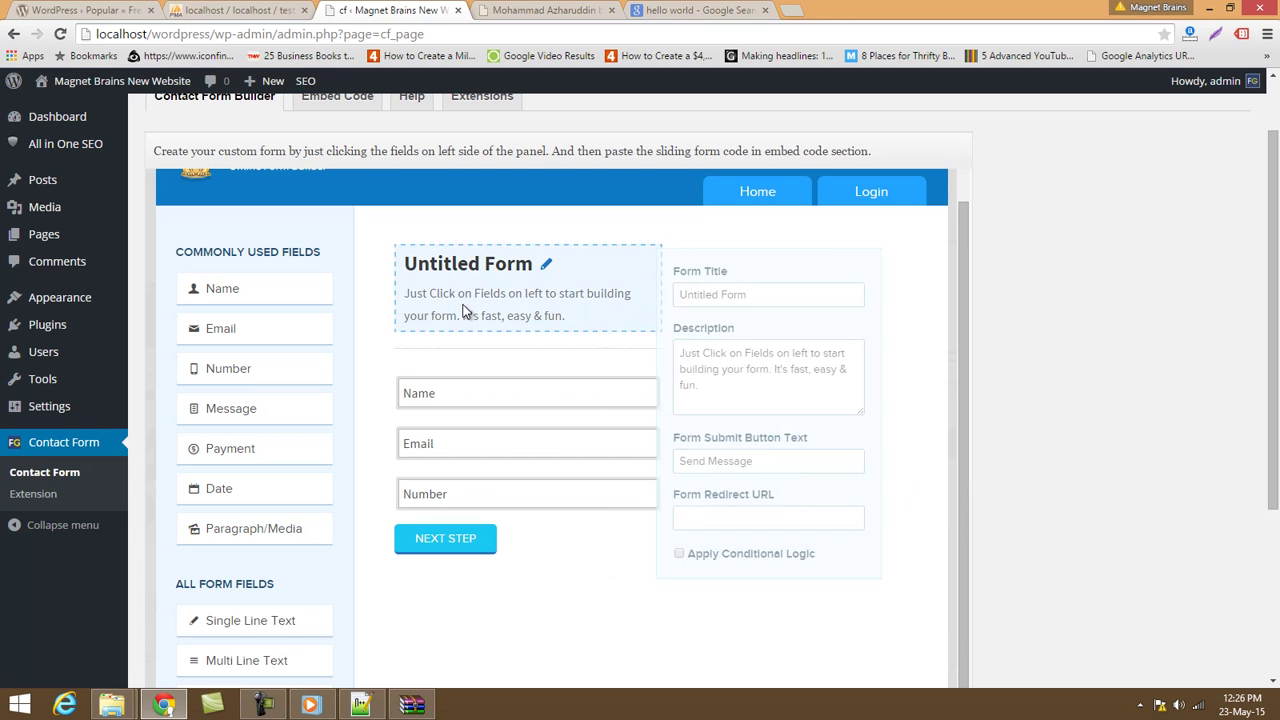
left_click(823, 293)
type("Magn")
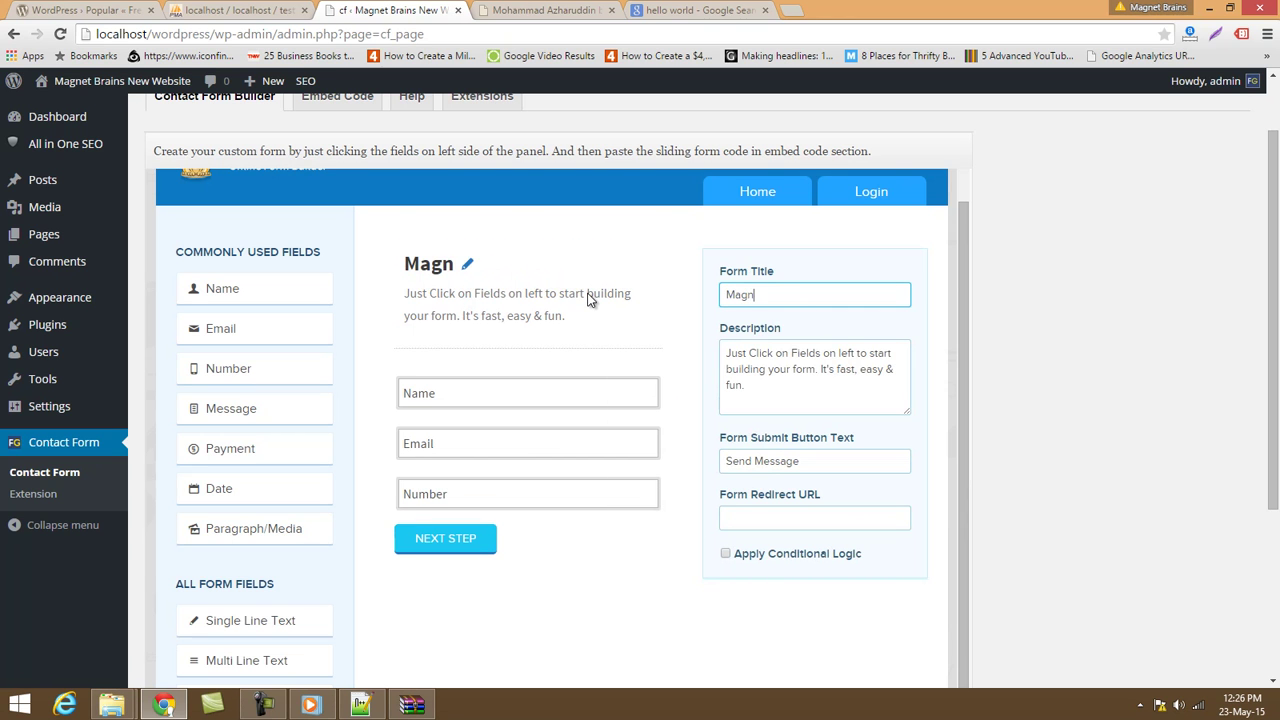
type("et Brains")
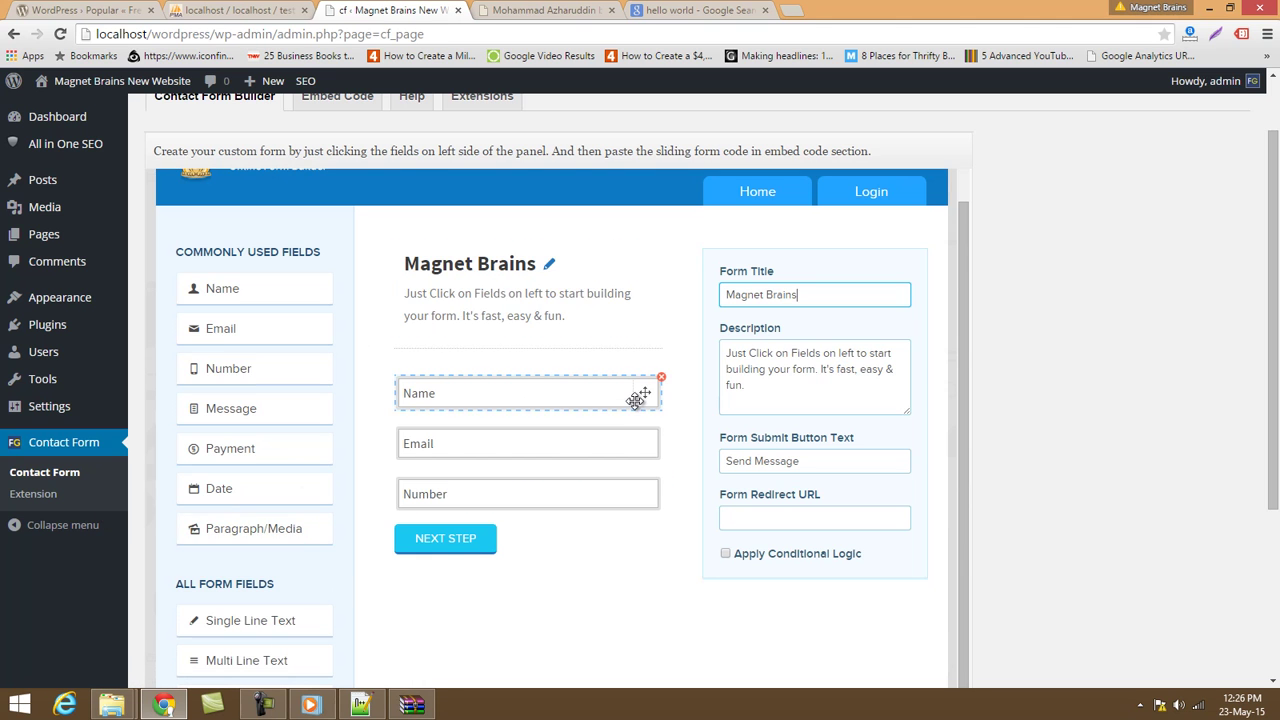
scroll(636, 403, "down", 5)
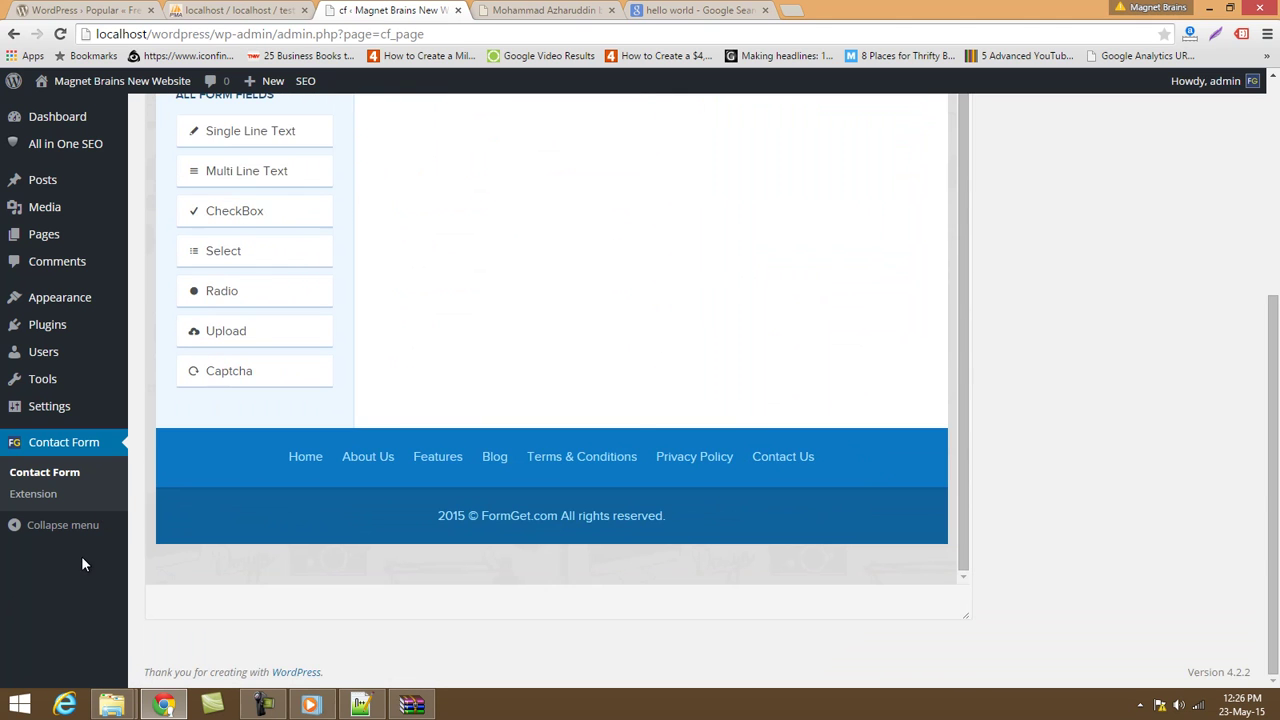
scroll(109, 553, "up", 4)
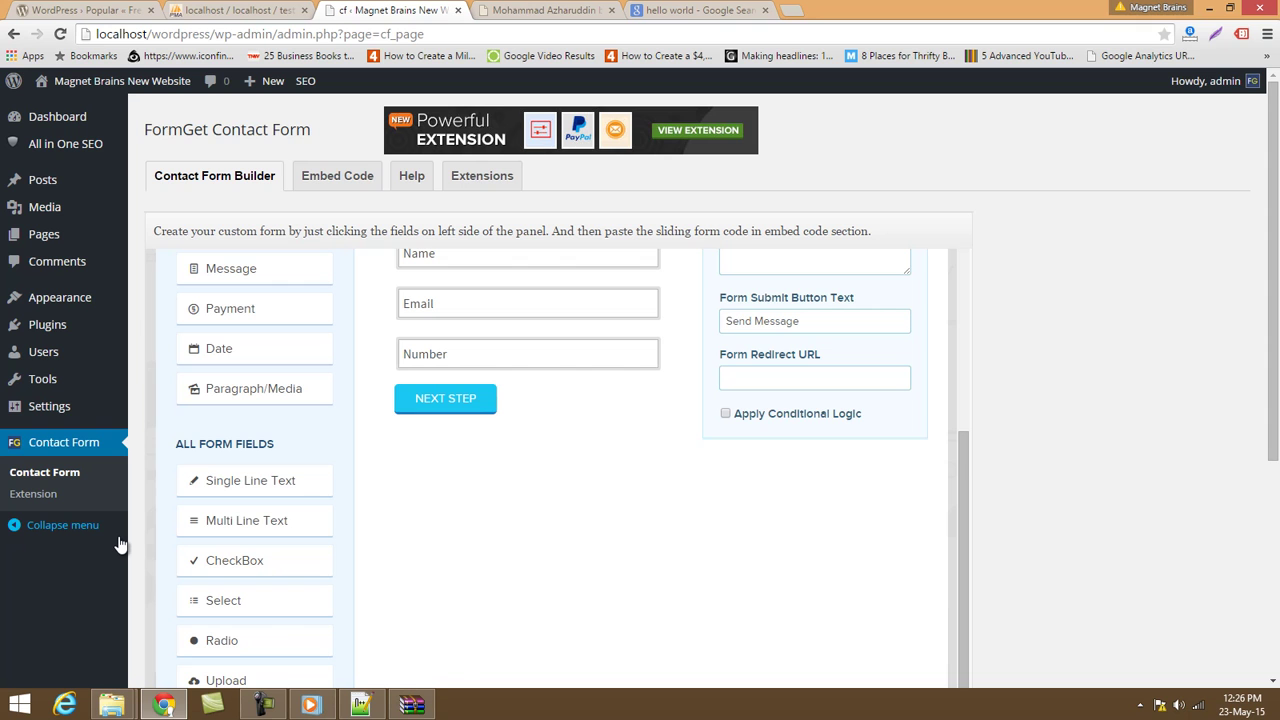
scroll(906, 463, "up", 3)
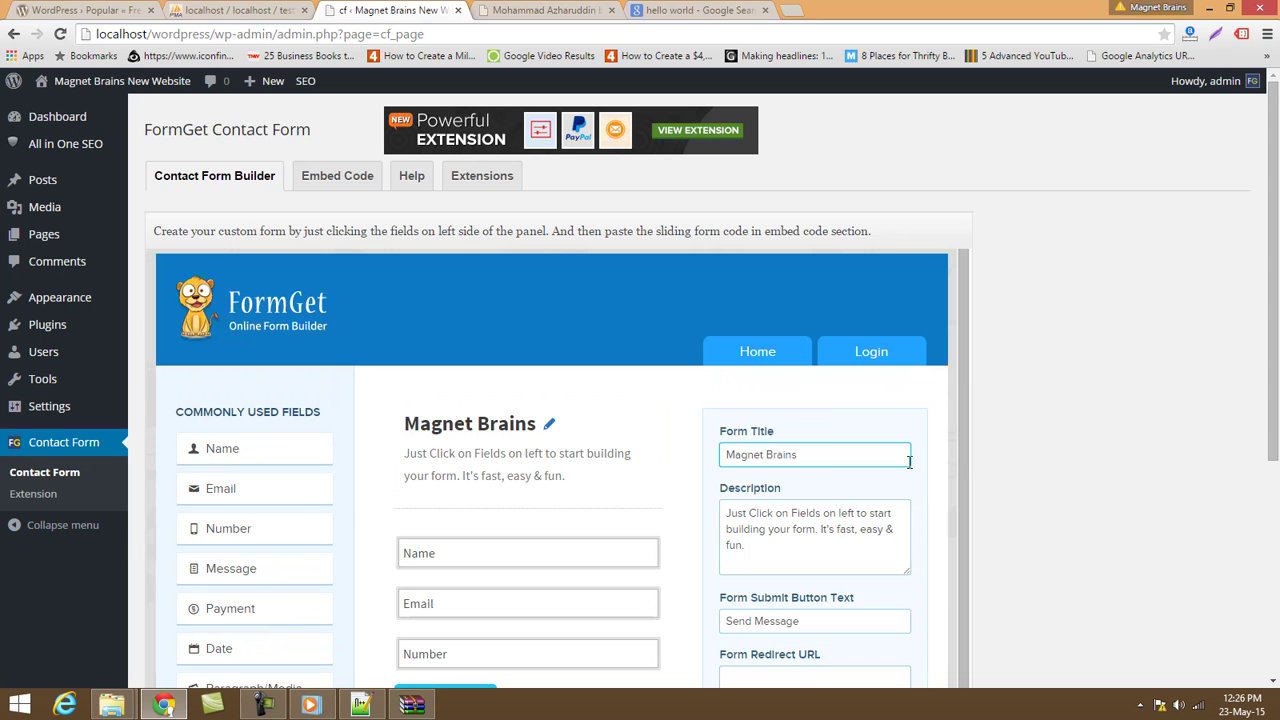
left_click(845, 455)
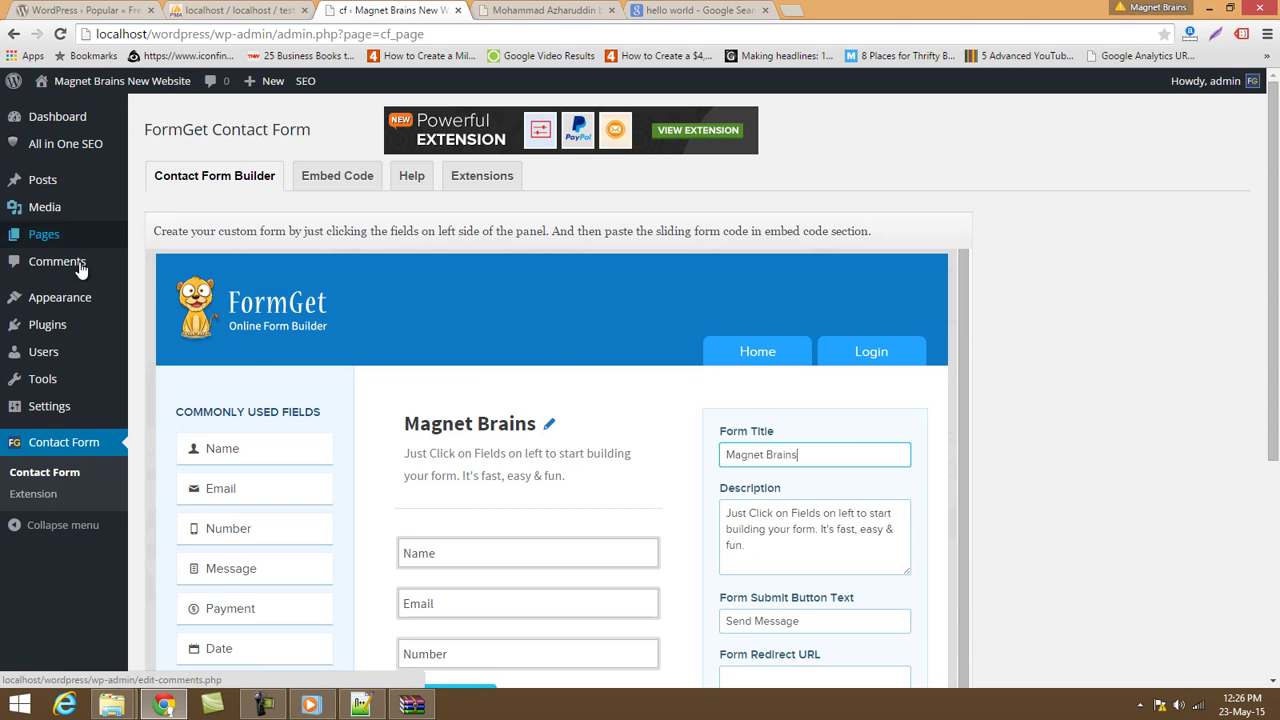
mouse_move(68, 391)
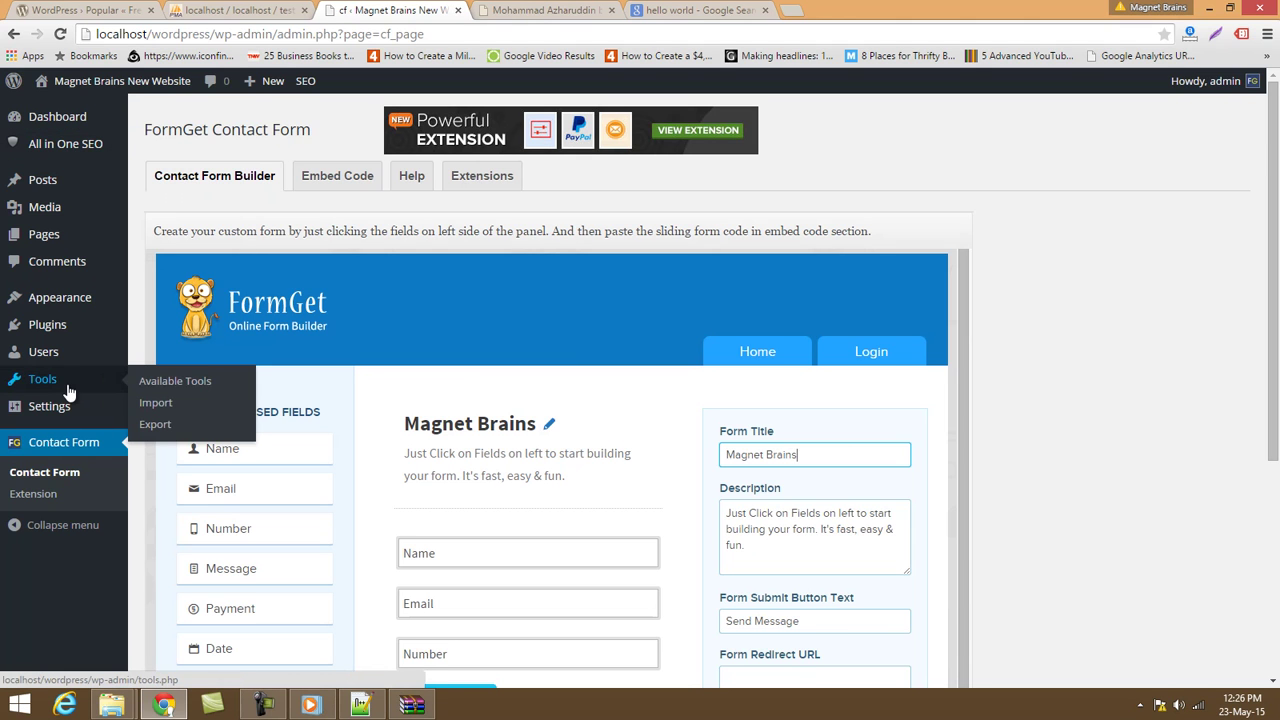